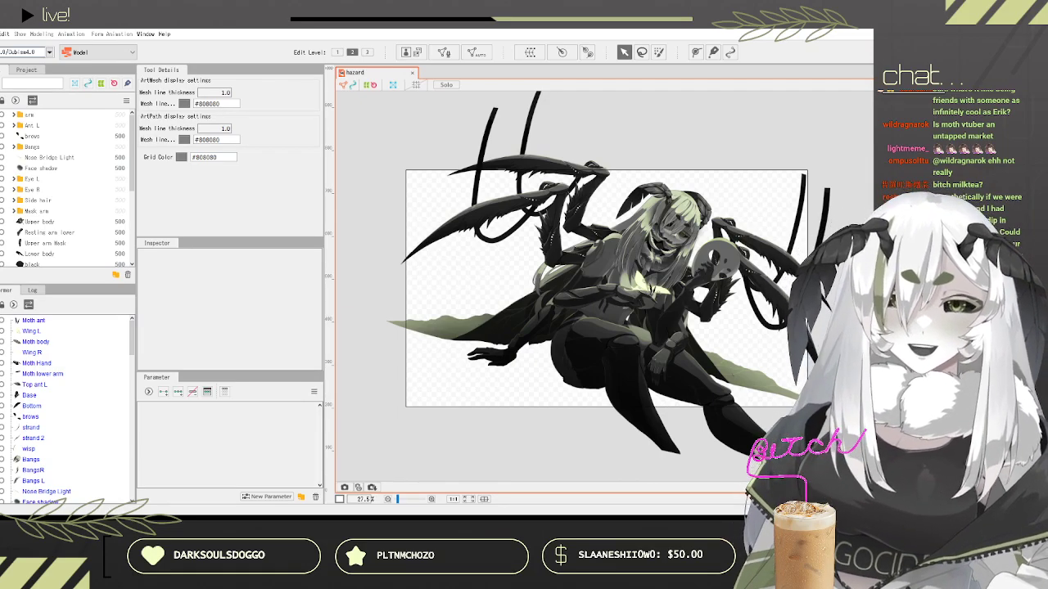
scroll(626, 264, "down", 2)
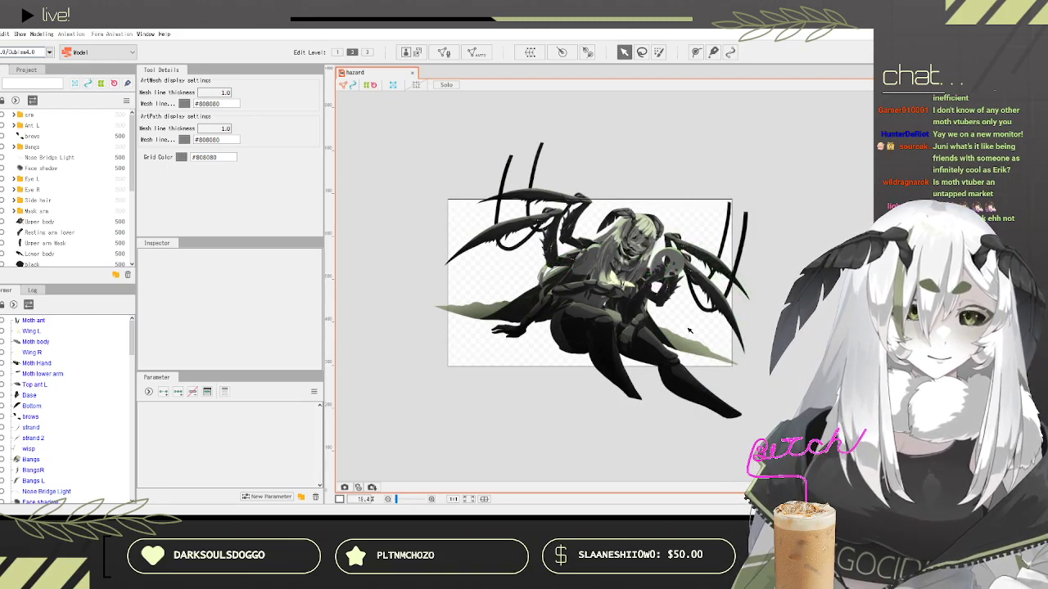
scroll(689, 330, "up", 3)
scroll(689, 329, "down", 1)
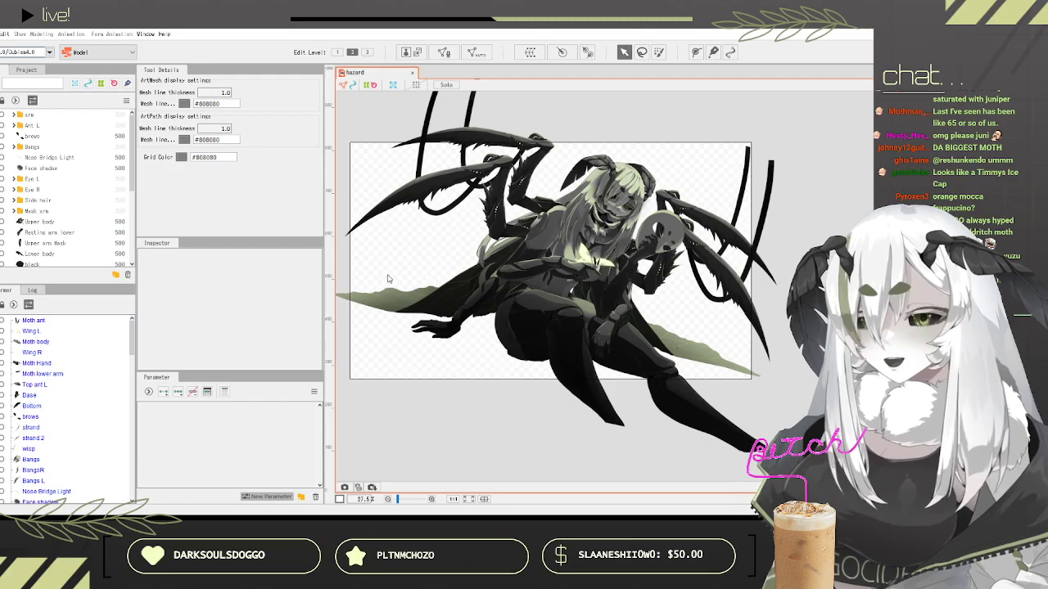
left_click(51, 322)
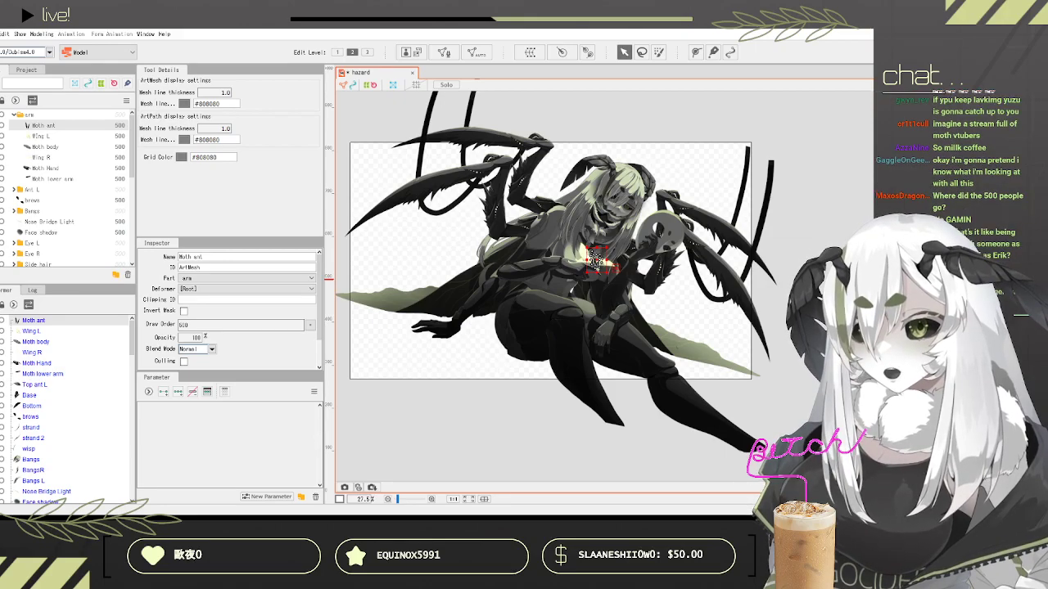
left_click(33, 374, "shift")
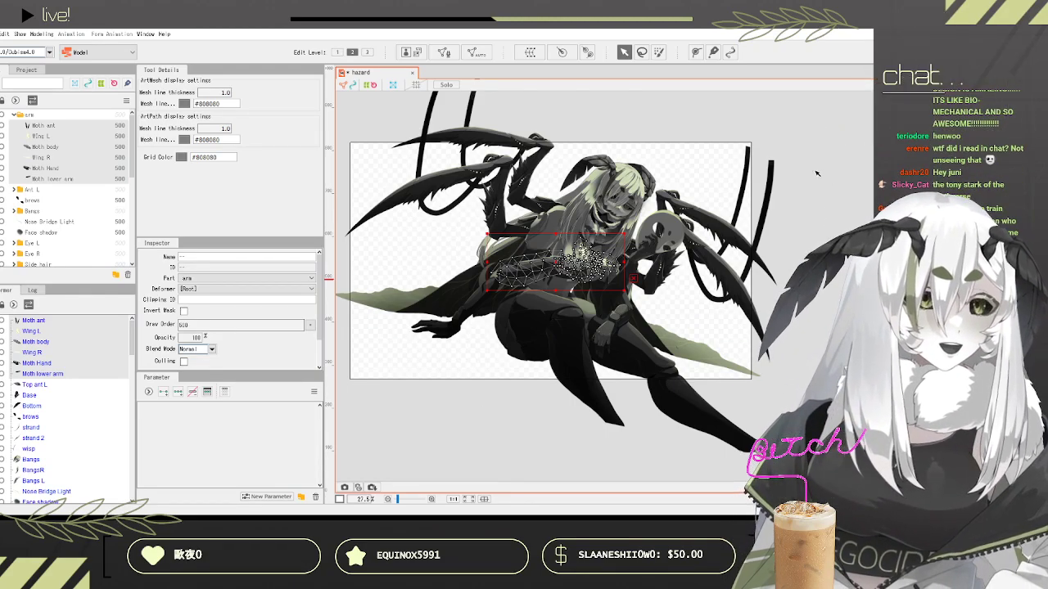
scroll(671, 205, "down", 1)
scroll(675, 206, "up", 1)
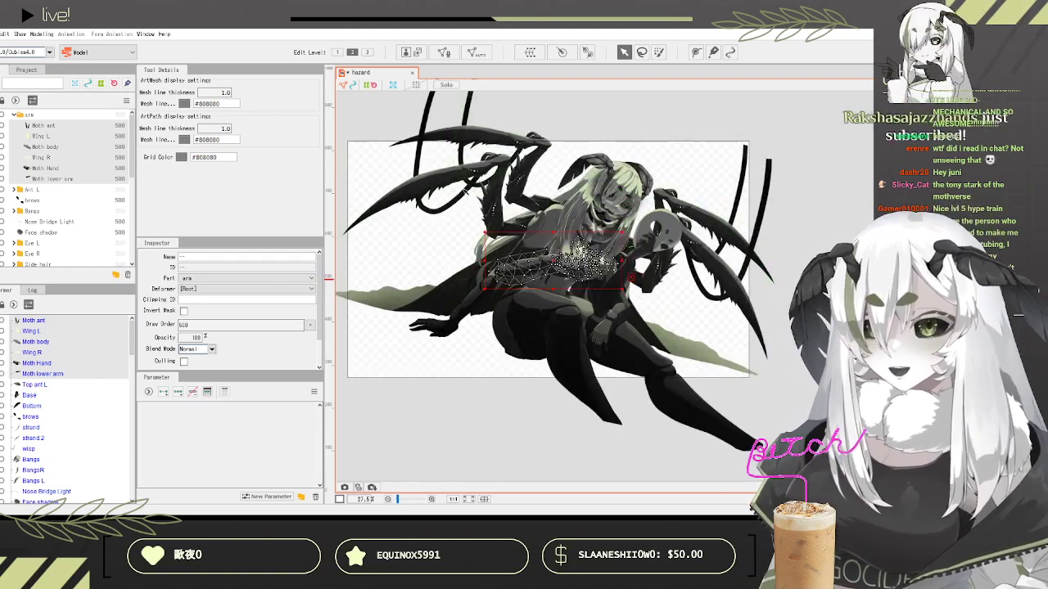
Step: Wrap all ArtMeshes from Moth ant through bot, excluding Layer 1, in a warp deformer named Breath
left_click(54, 321)
scroll(54, 326, "down", 15)
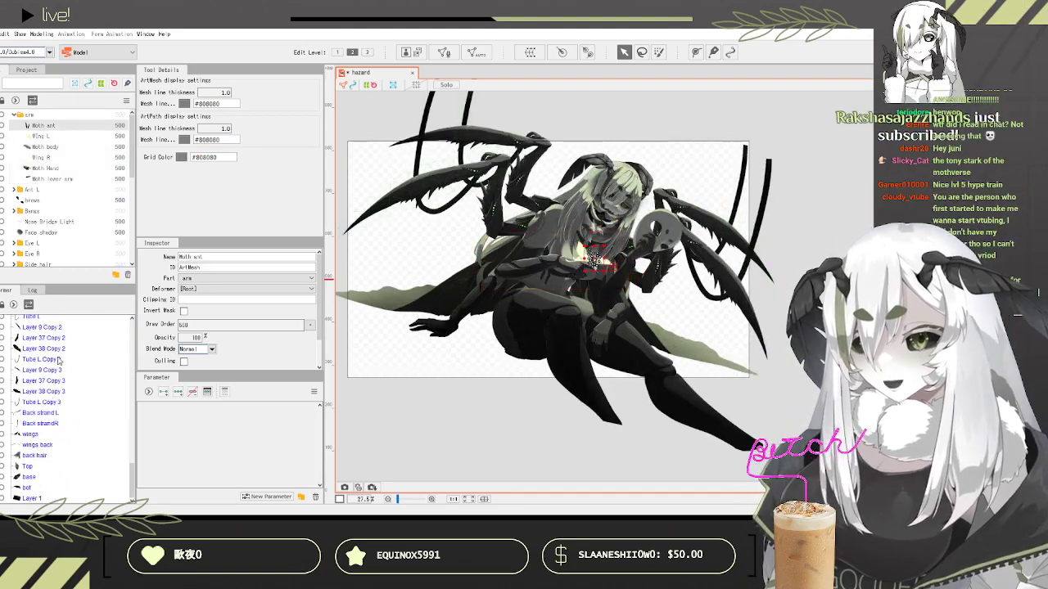
left_click(33, 496, "shift")
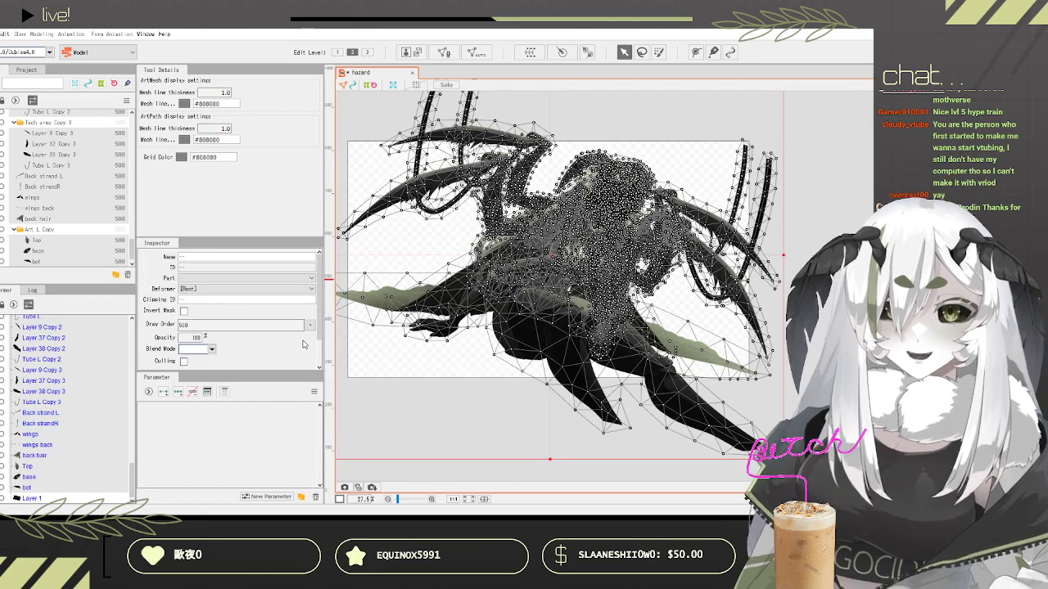
left_click(577, 446)
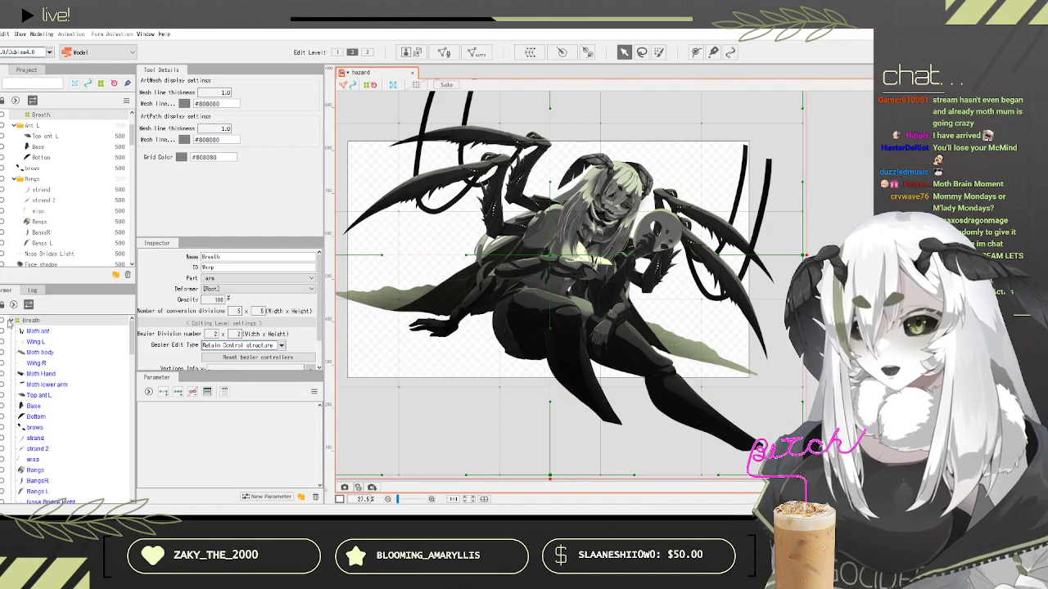
Step: Create a Moth Arm parameter and wrap the meshes Moth ant through Moth lower arm in a warp deformer named Moth arm
left_click(39, 332)
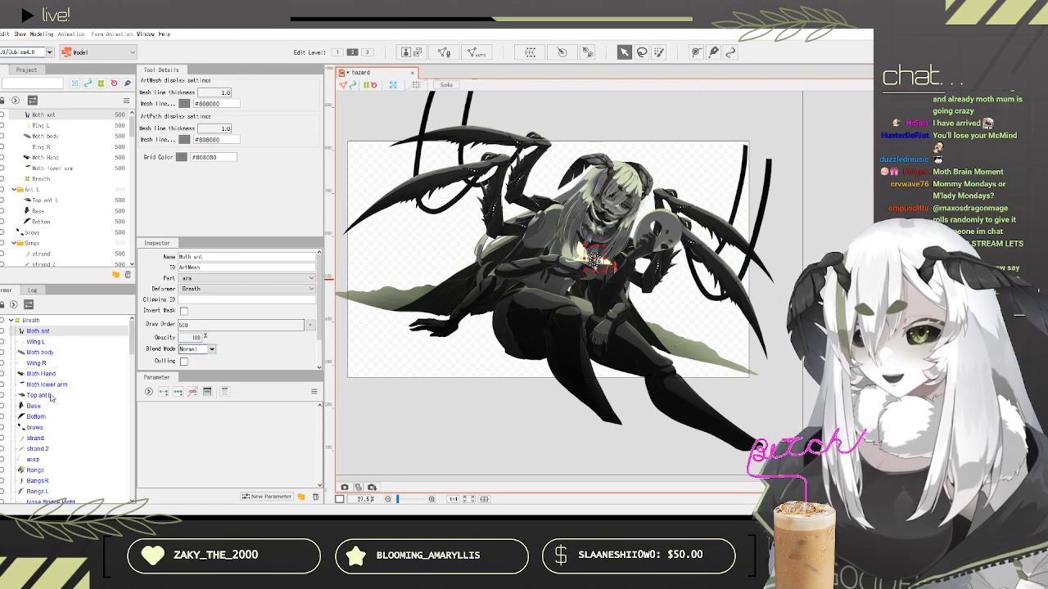
left_click(52, 385, "shift")
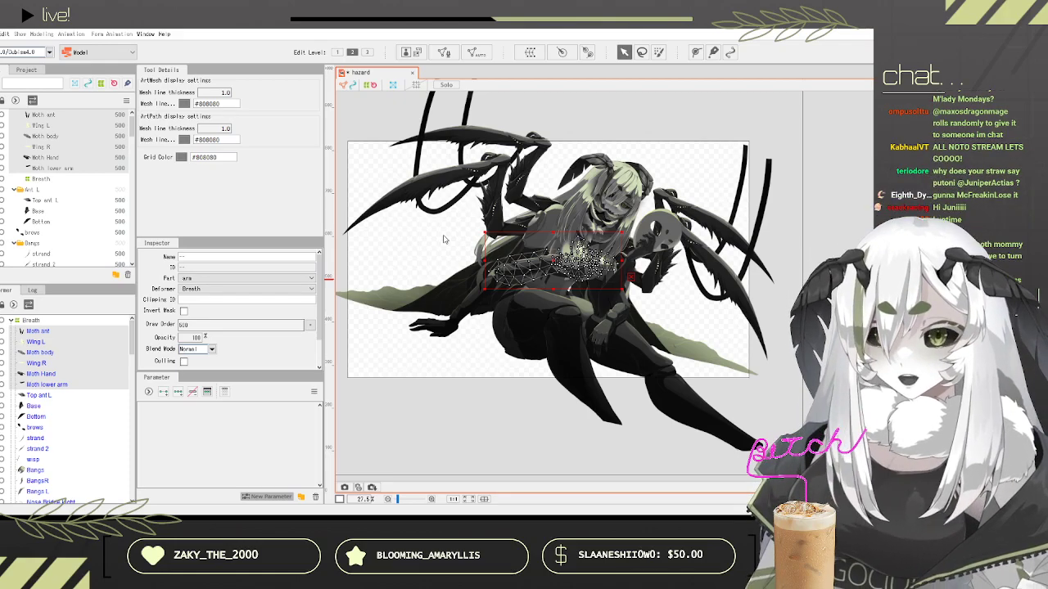
left_click(435, 314)
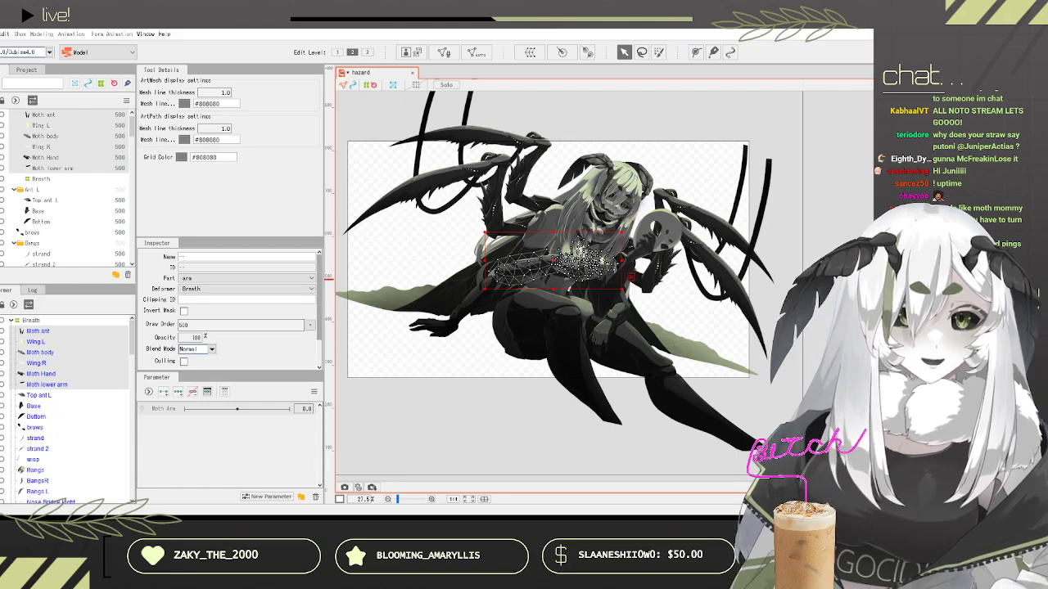
left_click(570, 447)
Step: Wrap the head meshes from Top ant L through Layer 57 in a warp deformer named Head under Breath
scroll(65, 405, "up", 2)
scroll(64, 404, "up", 4)
left_click(46, 331)
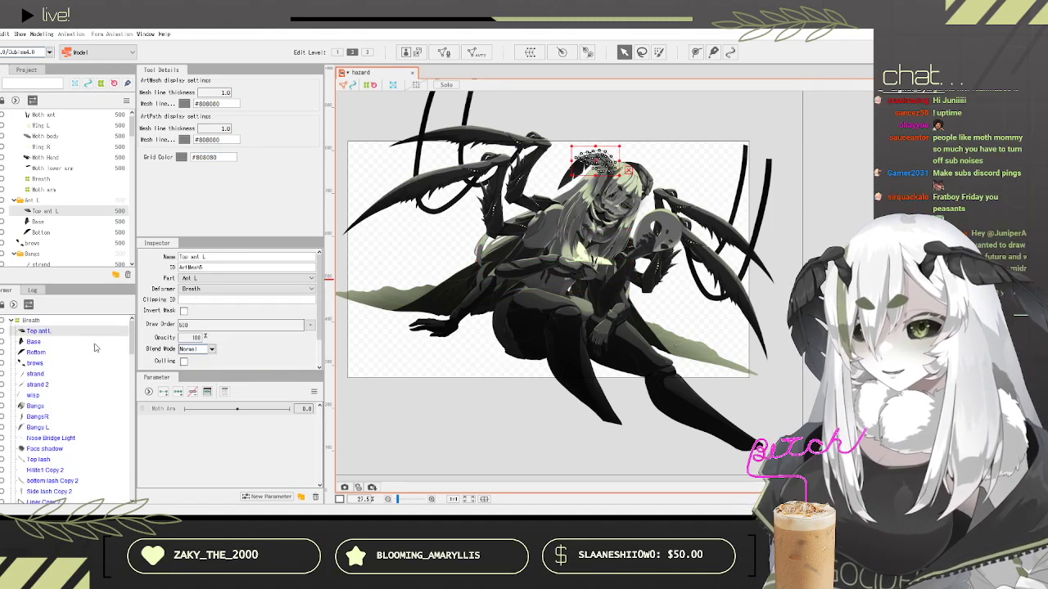
left_click(41, 352, "ctrl")
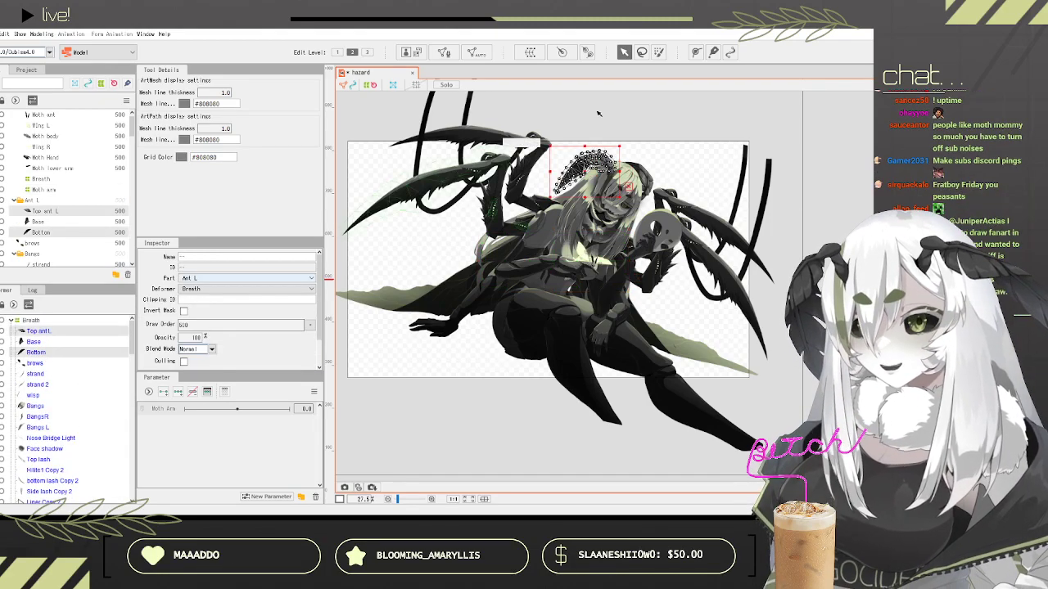
left_click(31, 332)
scroll(90, 368, "down", 3)
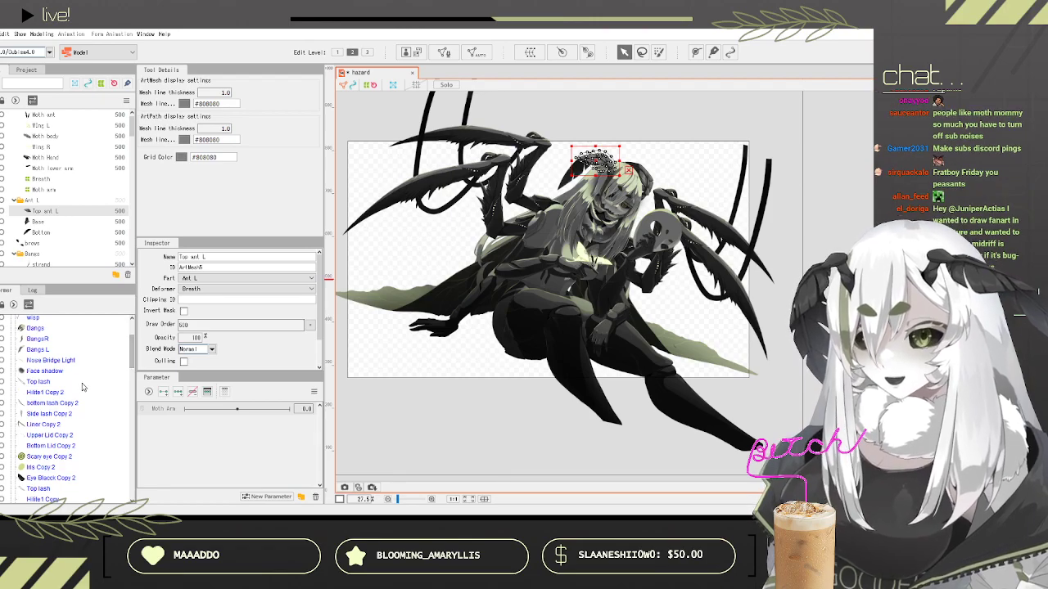
scroll(101, 352, "down", 9)
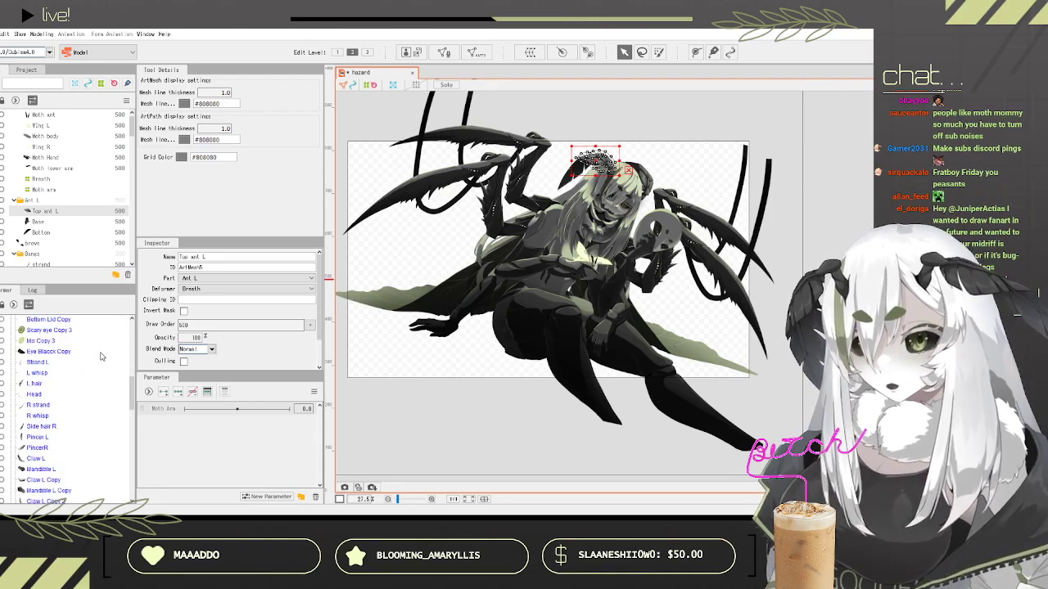
scroll(101, 356, "down", 2)
scroll(58, 347, "down", 3)
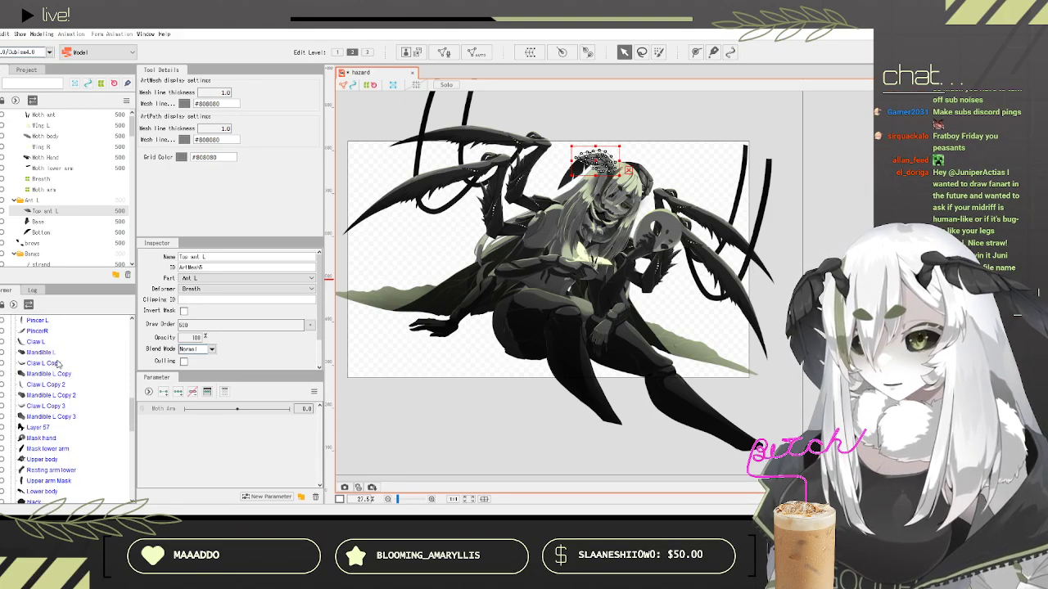
scroll(59, 366, "down", 2)
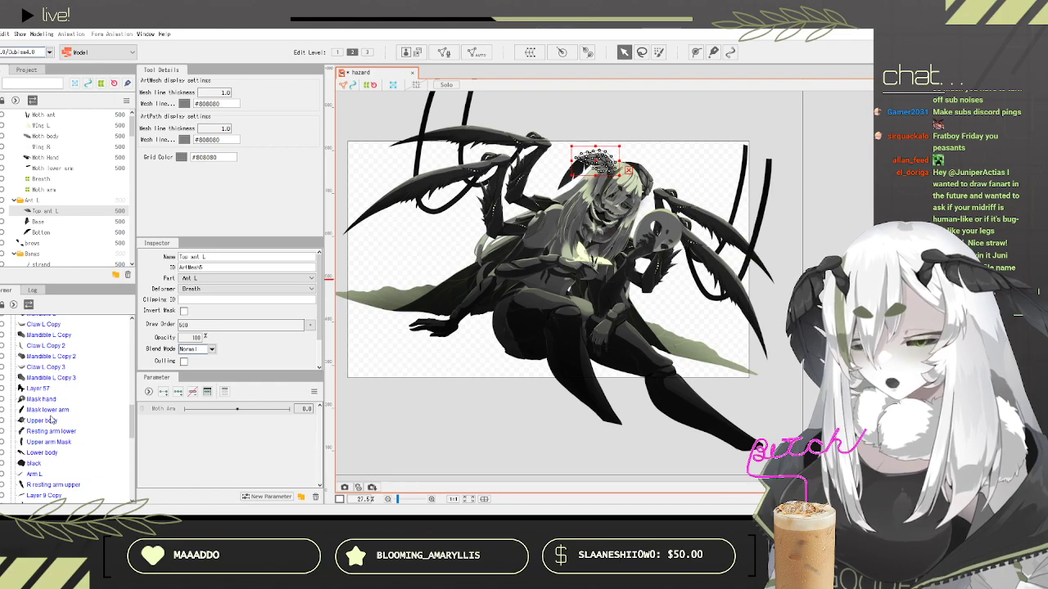
left_click(42, 391, "shift")
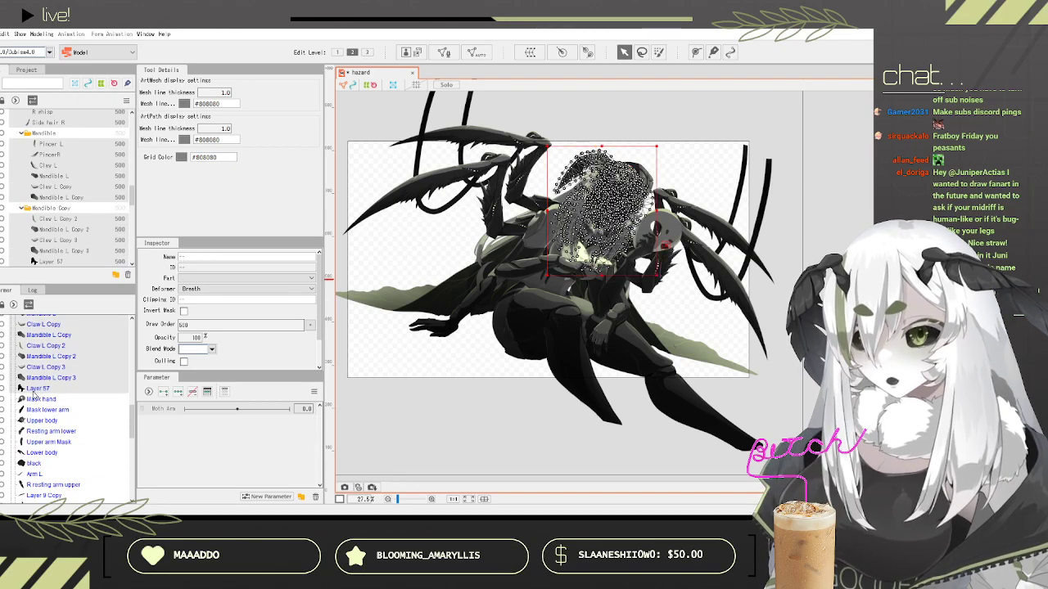
scroll(35, 392, "up", 6)
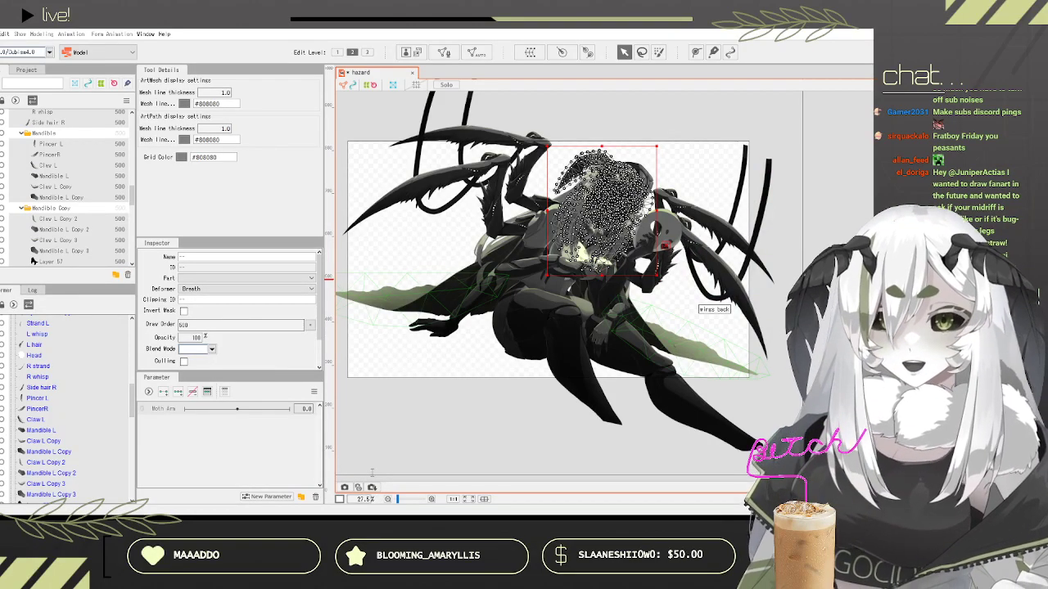
left_click(684, 467)
Step: Collapse the Head deformer and move the second antenna's meshes Top, base and bot into it
left_click_drag(132, 401, 131, 450)
scroll(84, 390, "up", 9)
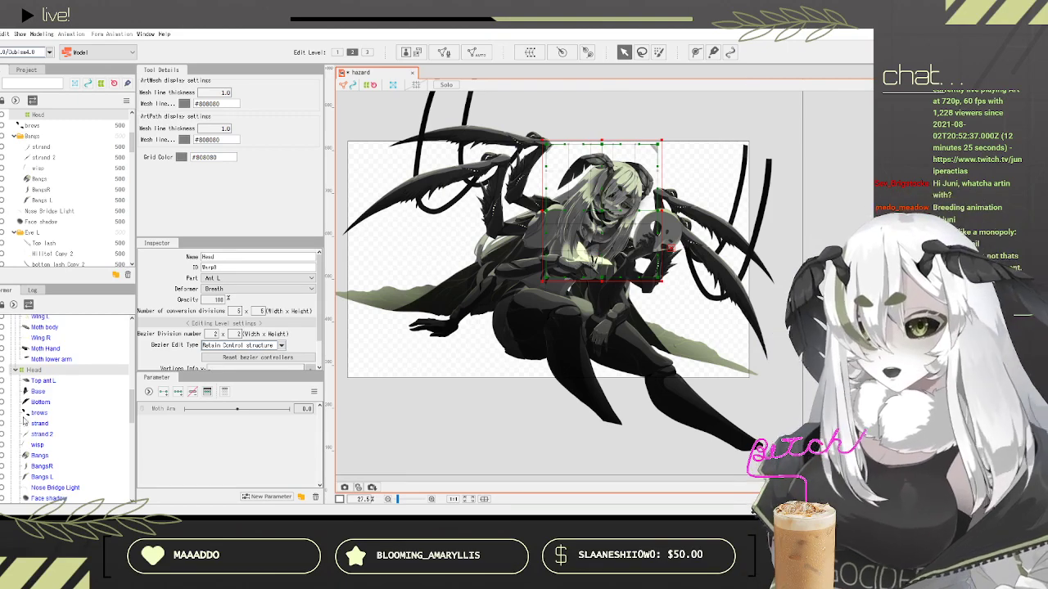
left_click(15, 370)
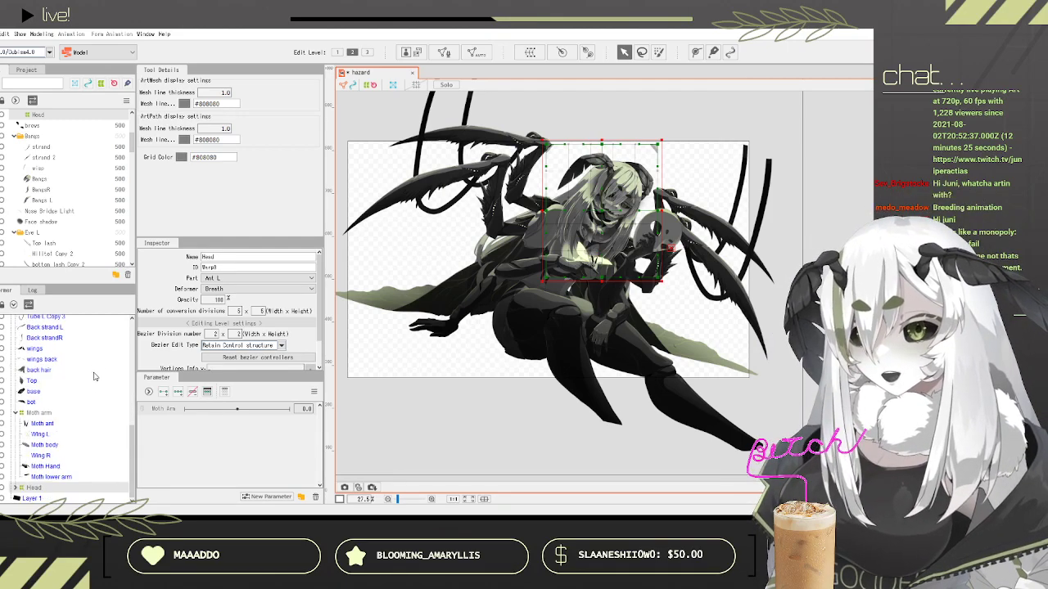
left_click(45, 400)
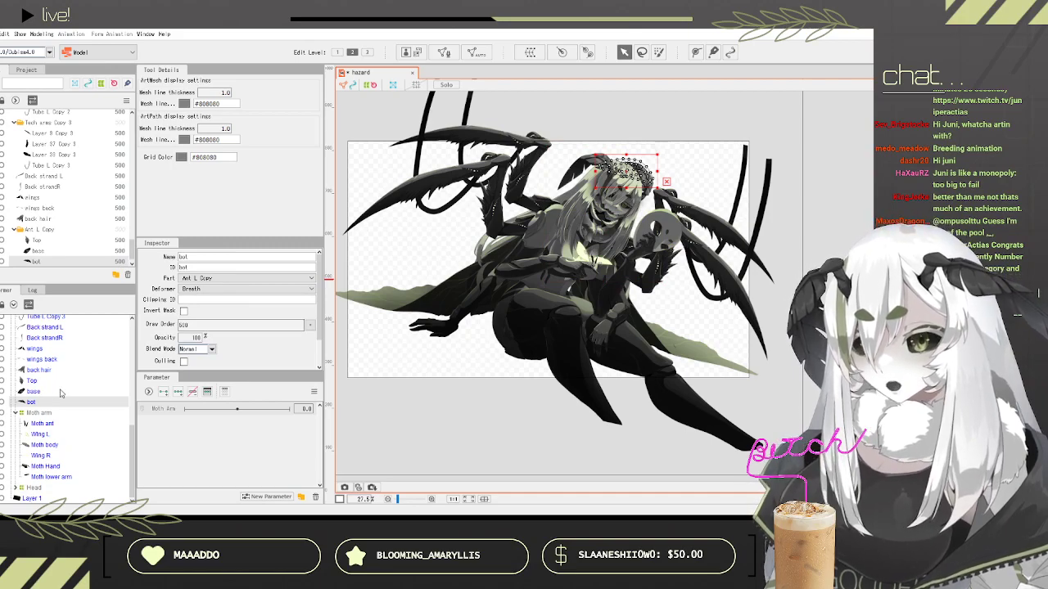
left_click(38, 382, "ctrl")
left_click(38, 392, "ctrl")
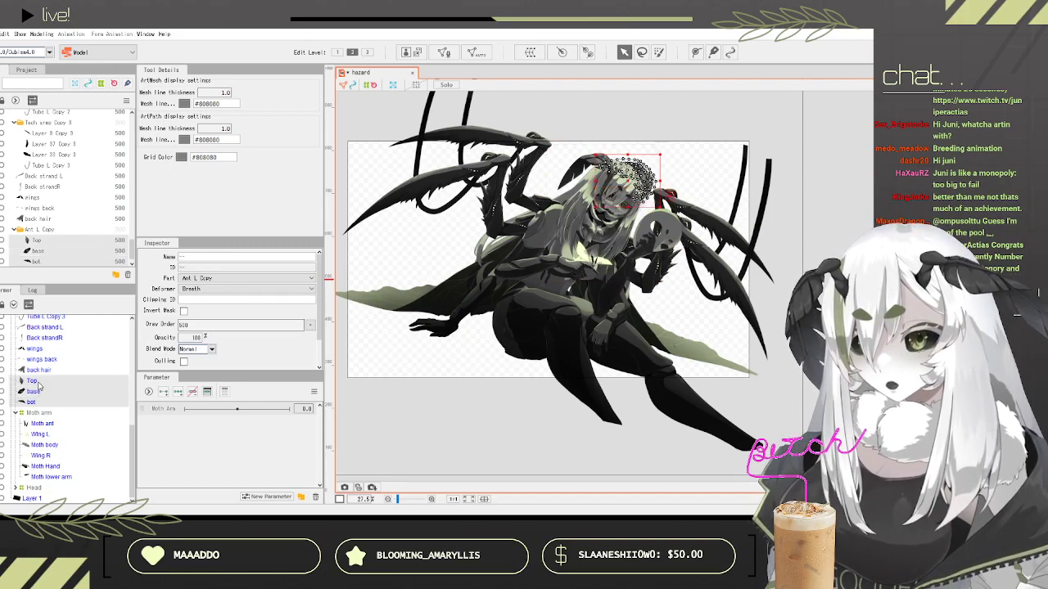
left_click(35, 487)
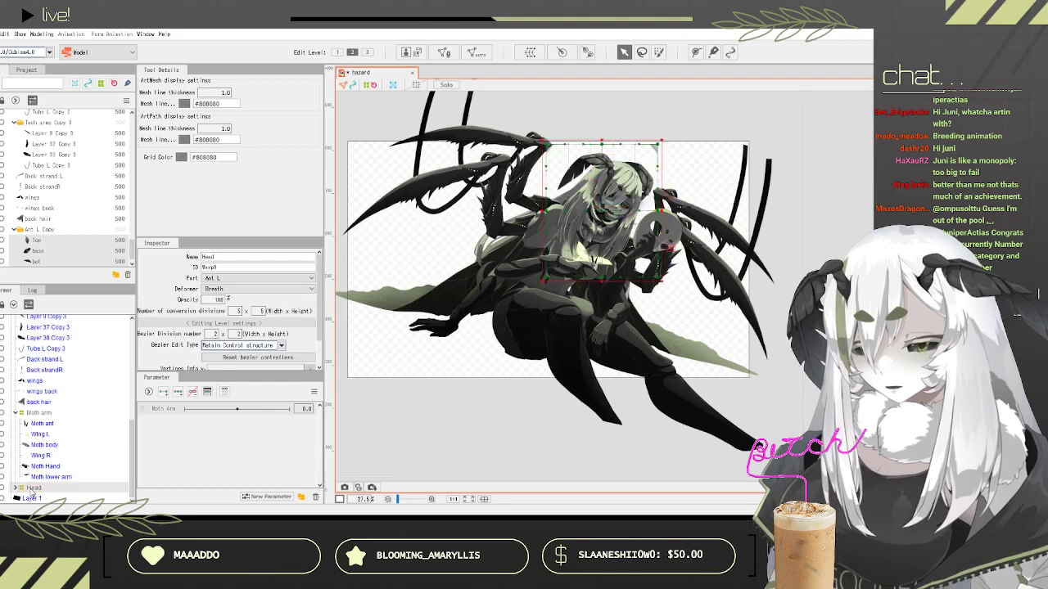
Step: Wrap the Mask hand, Mask lower arm and Upper arm Mask meshes in a warp deformer named Mask arm under Breath
scroll(65, 384, "up", 2)
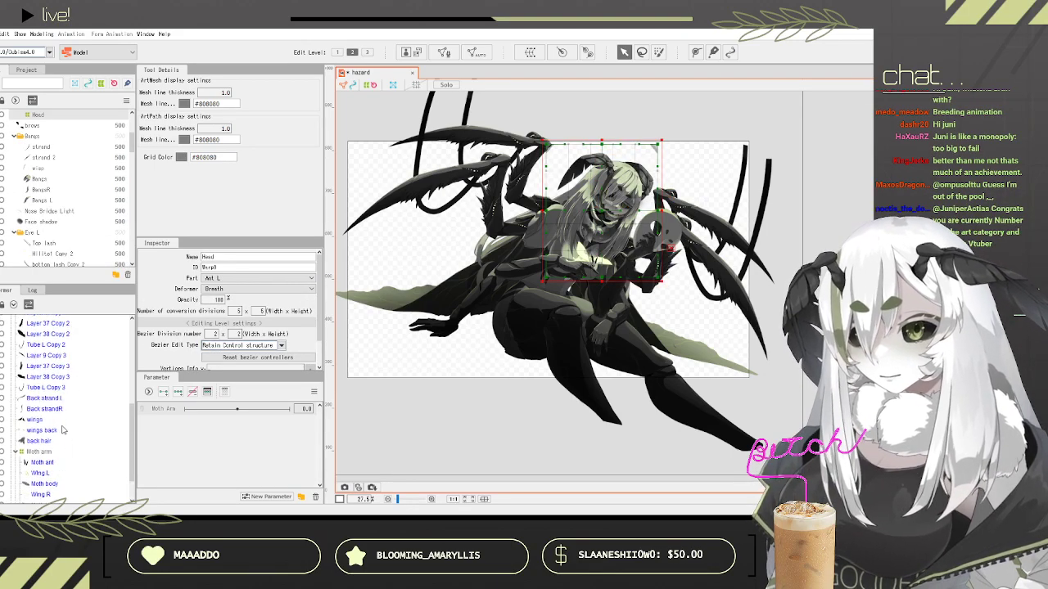
scroll(63, 430, "up", 6)
left_click(51, 357)
left_click(48, 326)
left_click(58, 336)
left_click(61, 345)
left_click(50, 328)
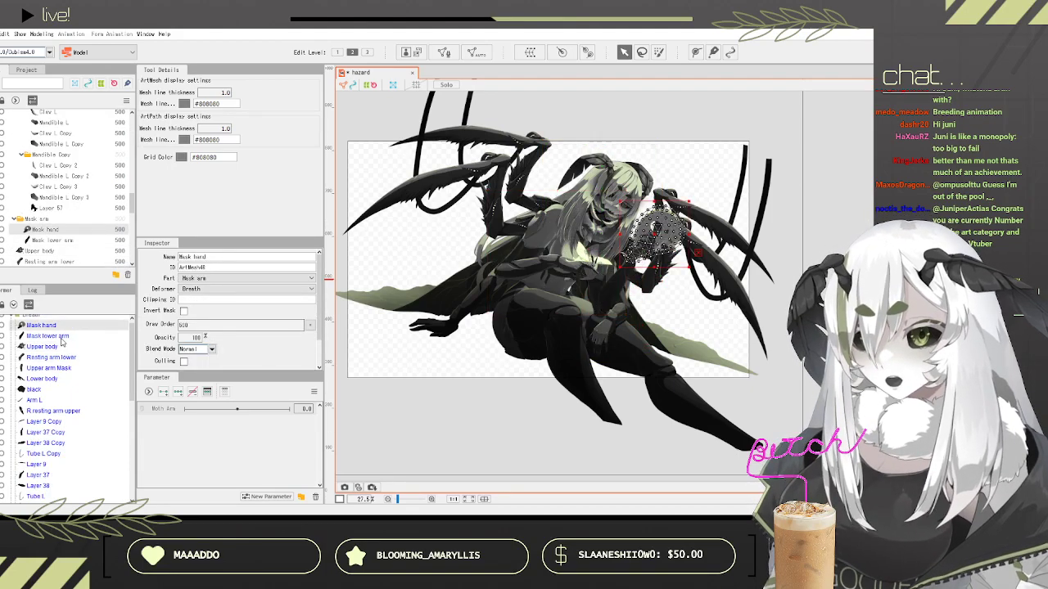
left_click(60, 337, "ctrl")
scroll(655, 254, "up", 5)
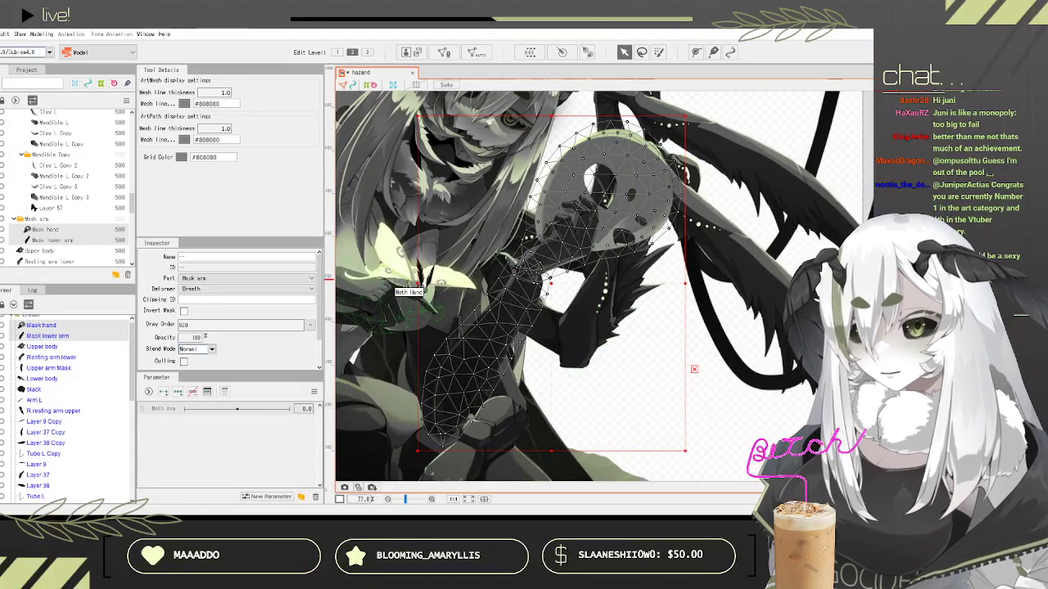
left_click(53, 369, "ctrl")
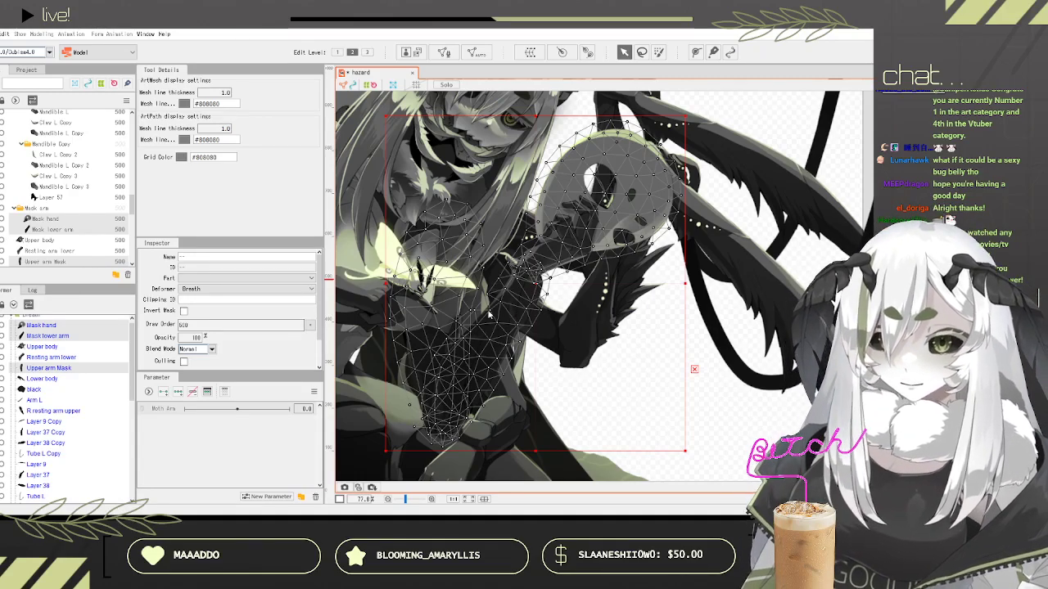
left_click(567, 446)
Step: Examine which areas of the character the Upper body, Resting arm lower and Lower body meshes cover
scroll(49, 393, "up", 2)
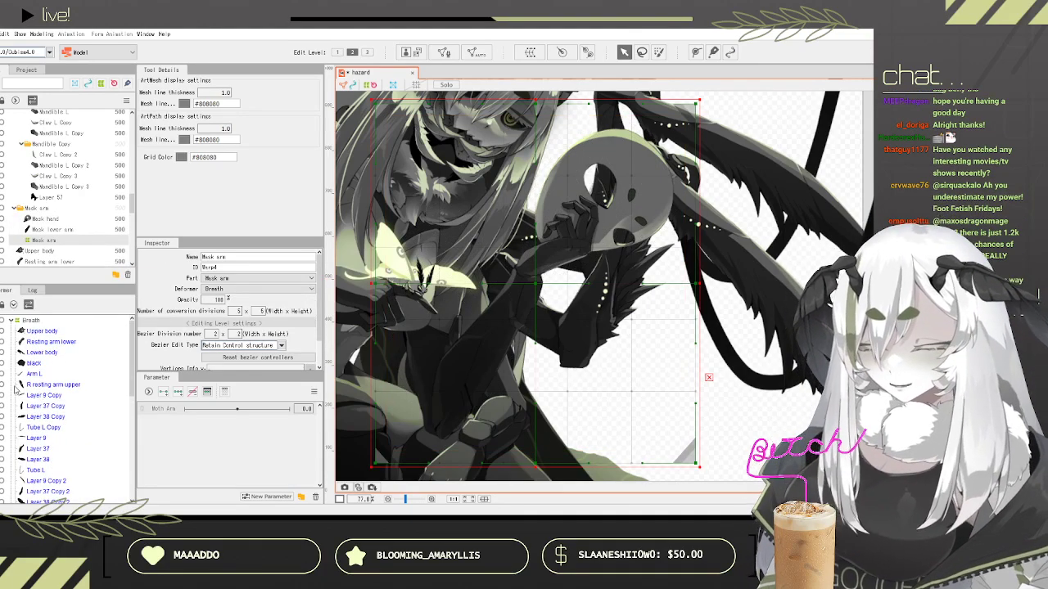
left_click(42, 331)
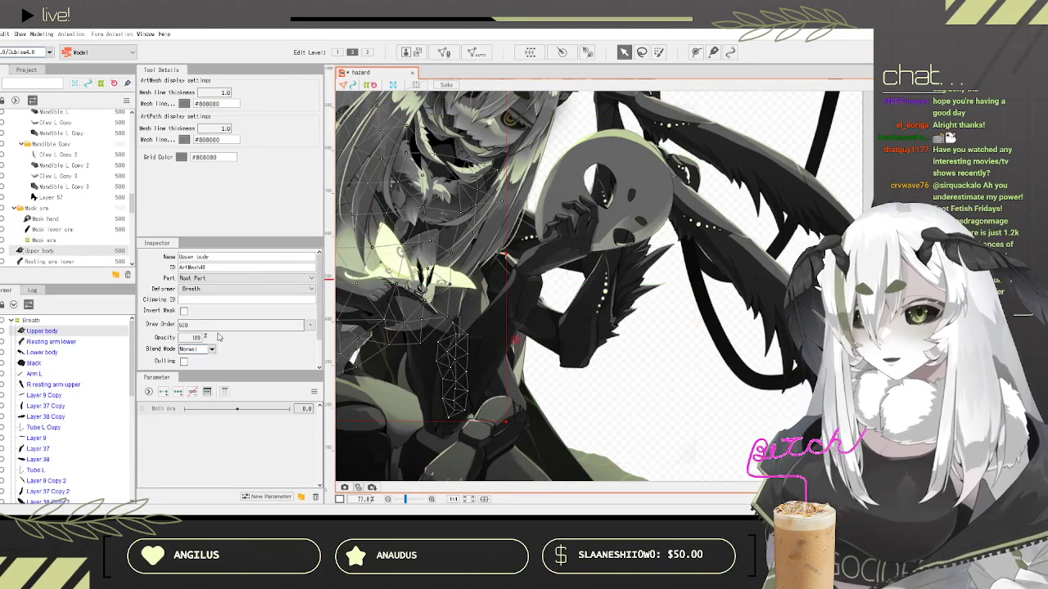
left_click(63, 345)
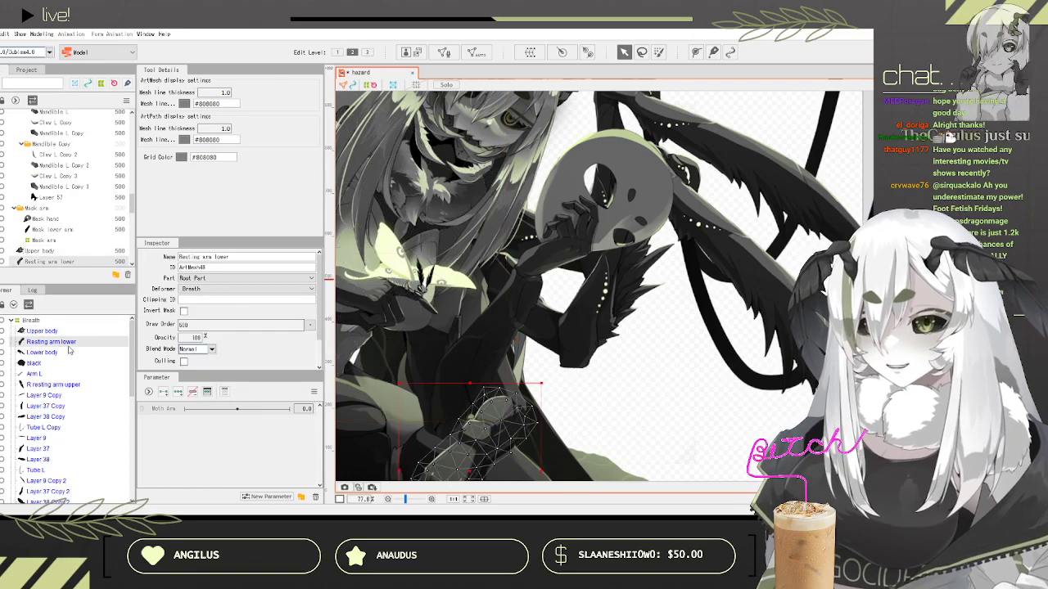
scroll(642, 307, "down", 3)
scroll(610, 360, "up", 3)
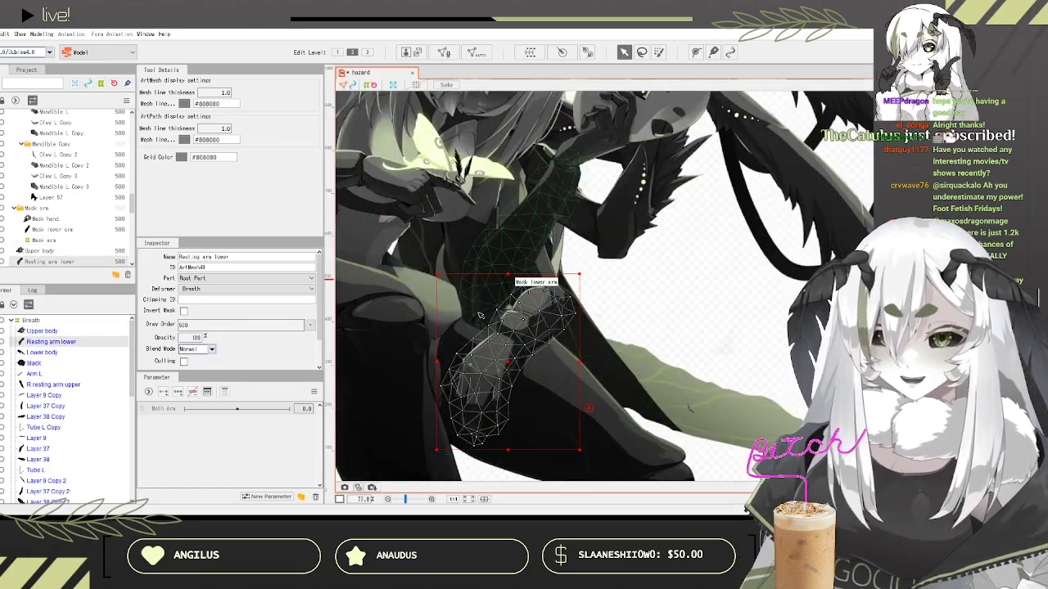
left_click(45, 331)
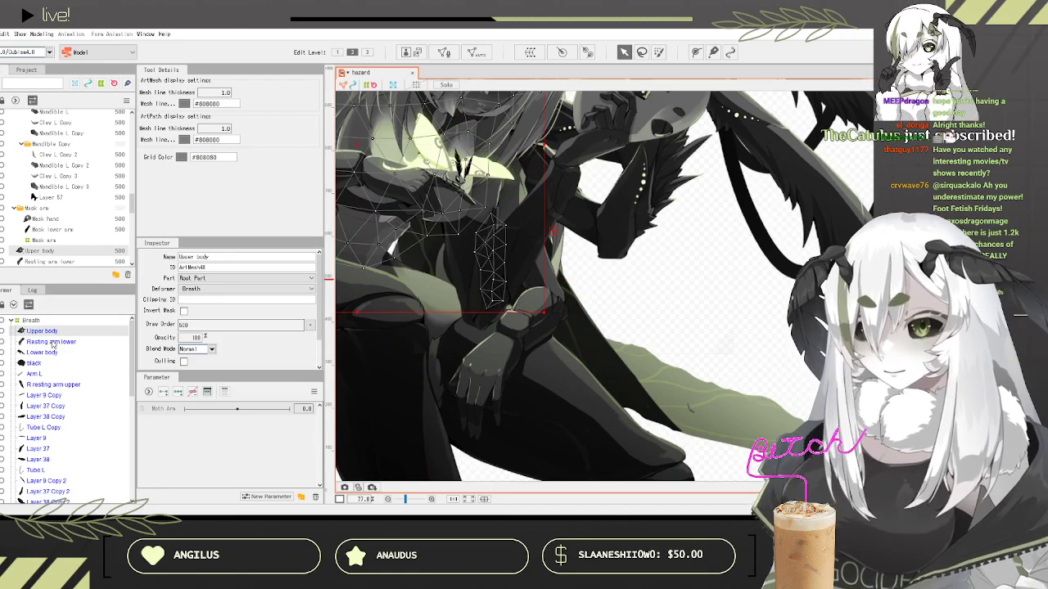
left_click(52, 342, "ctrl")
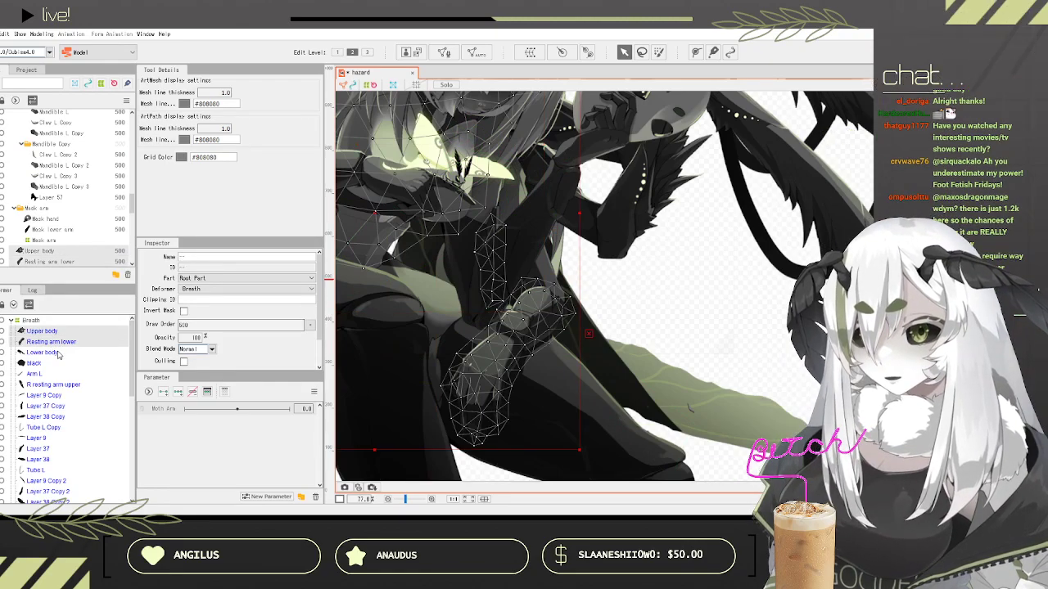
left_click(52, 352, "ctrl")
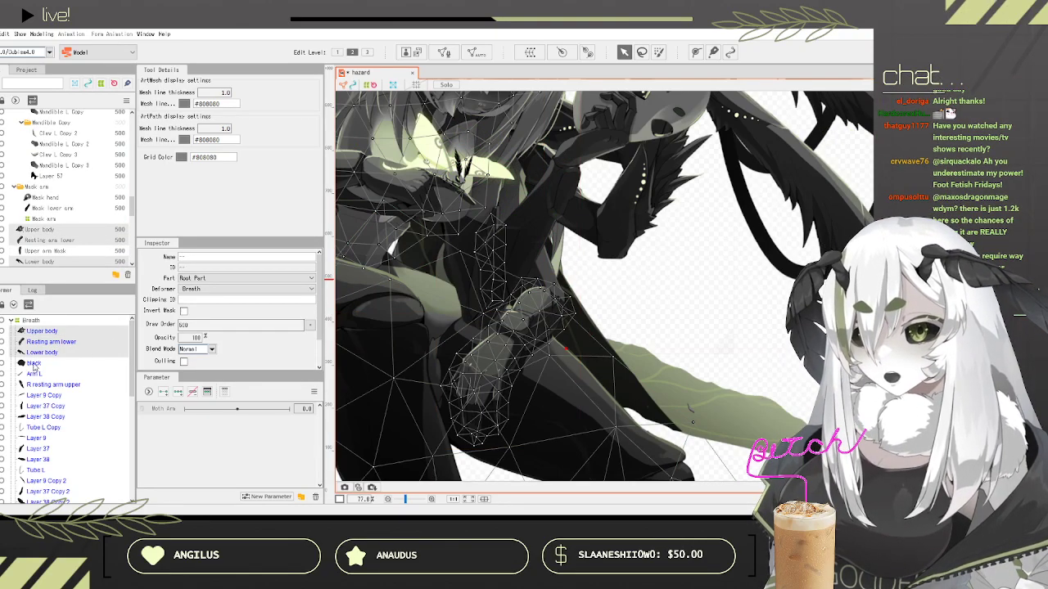
Step: Move the mesh named black from Breath into the Head deformer
left_click(49, 363)
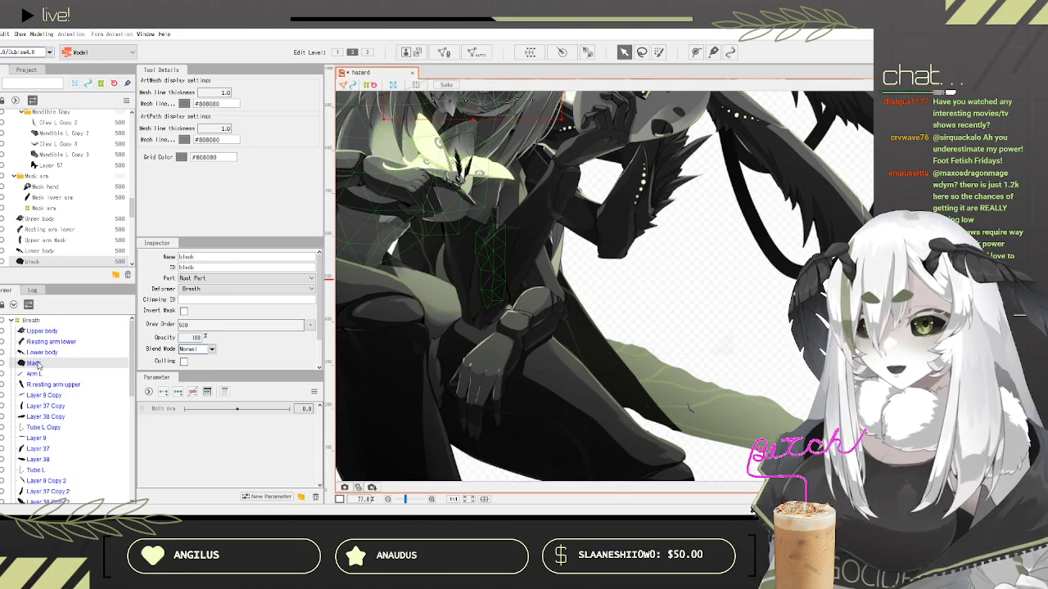
scroll(46, 495, "down", 2)
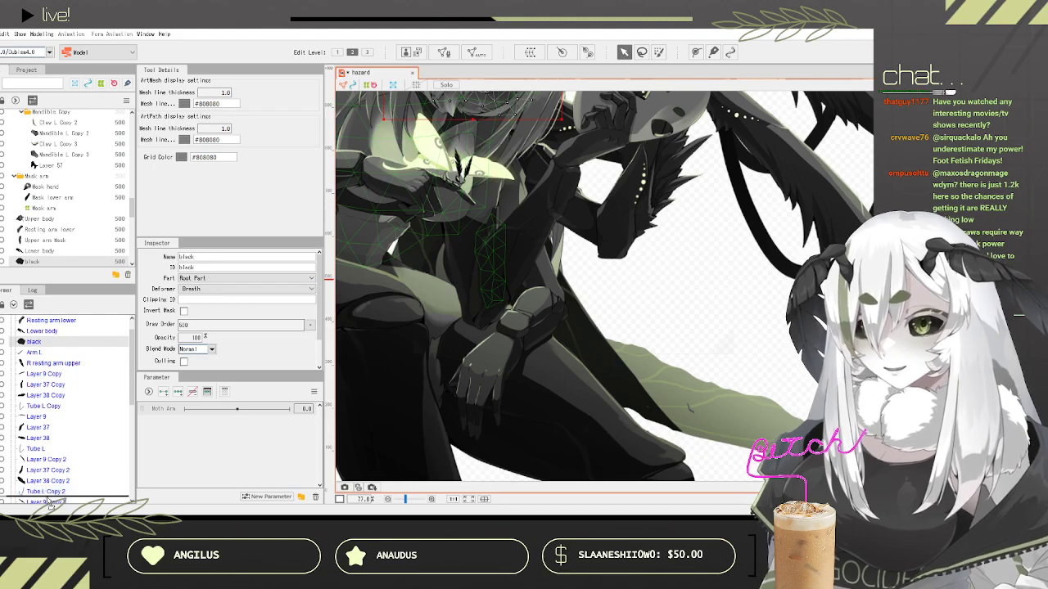
scroll(46, 505, "down", 3)
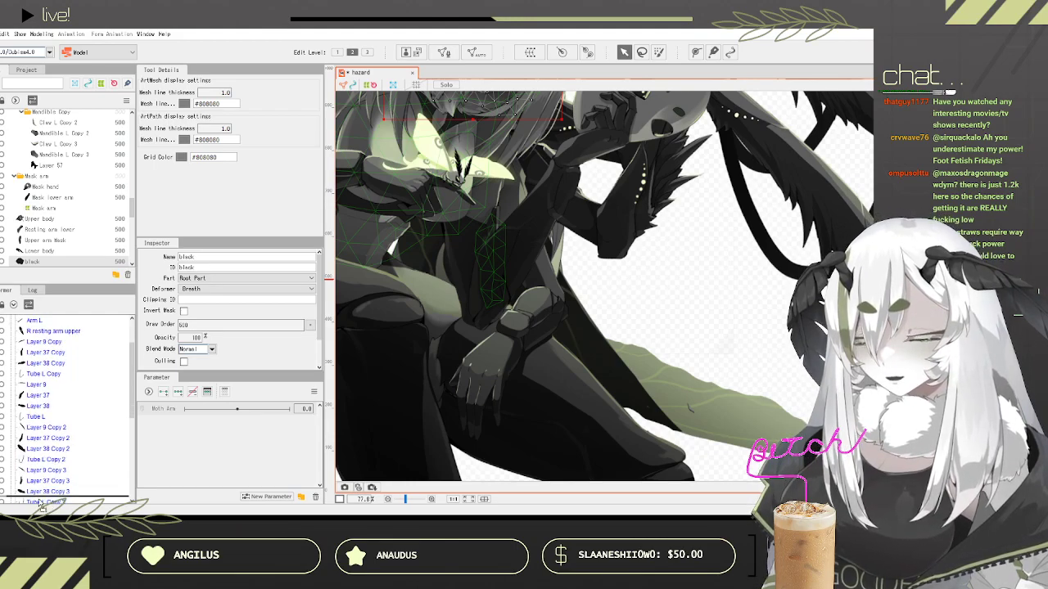
scroll(42, 508, "down", 1)
scroll(39, 507, "down", 5)
scroll(71, 507, "down", 8)
left_click_drag(70, 506, 38, 452)
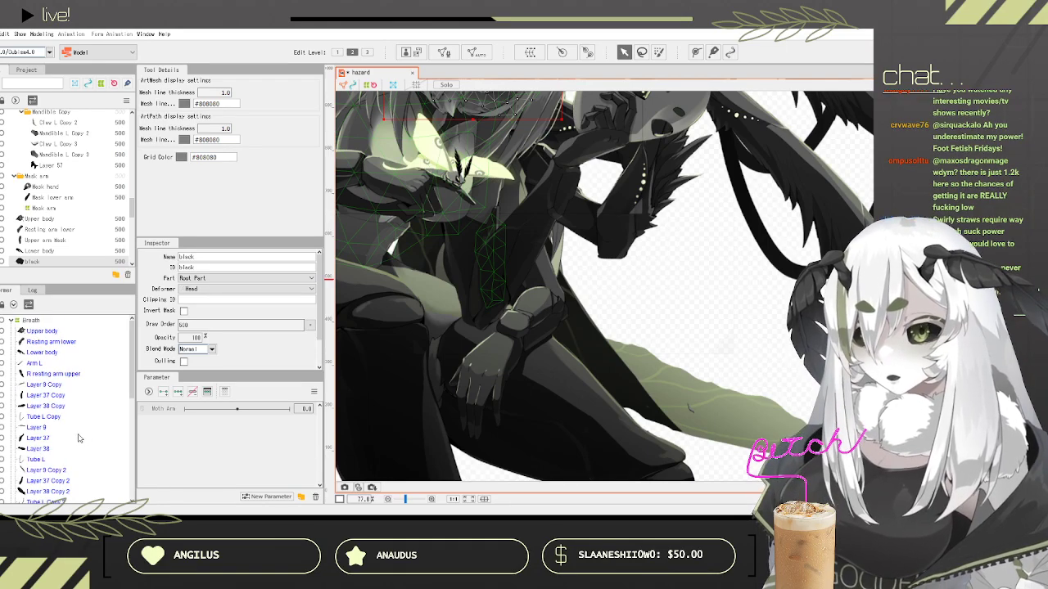
Step: Examine the Layer 37 tech arm mesh on the character and look through the parts list for the tech arm groups
left_click(60, 332)
scroll(89, 343, "down", 3)
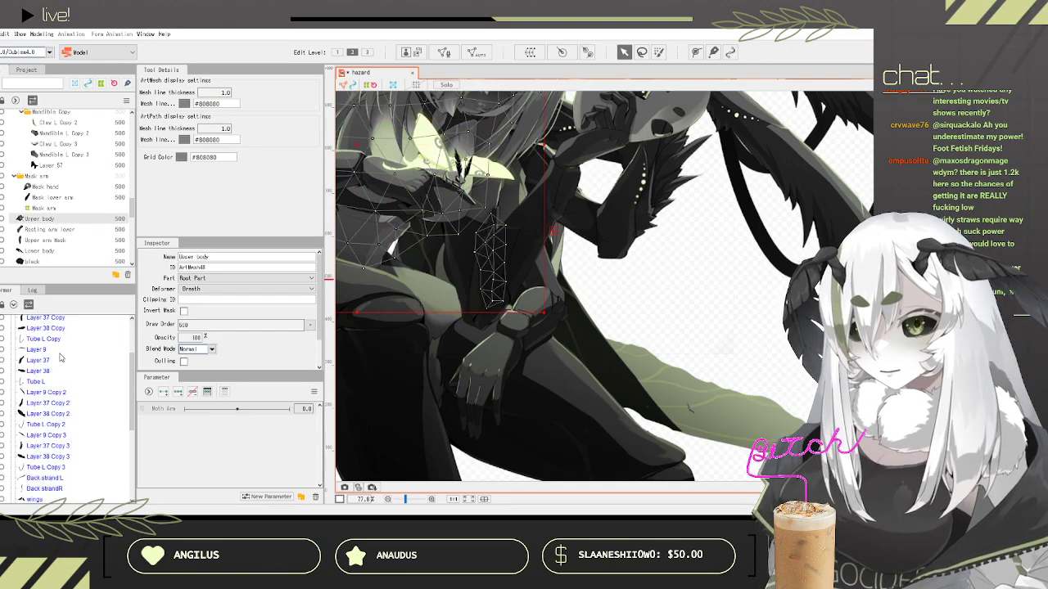
left_click(60, 357)
scroll(403, 268, "down", 5)
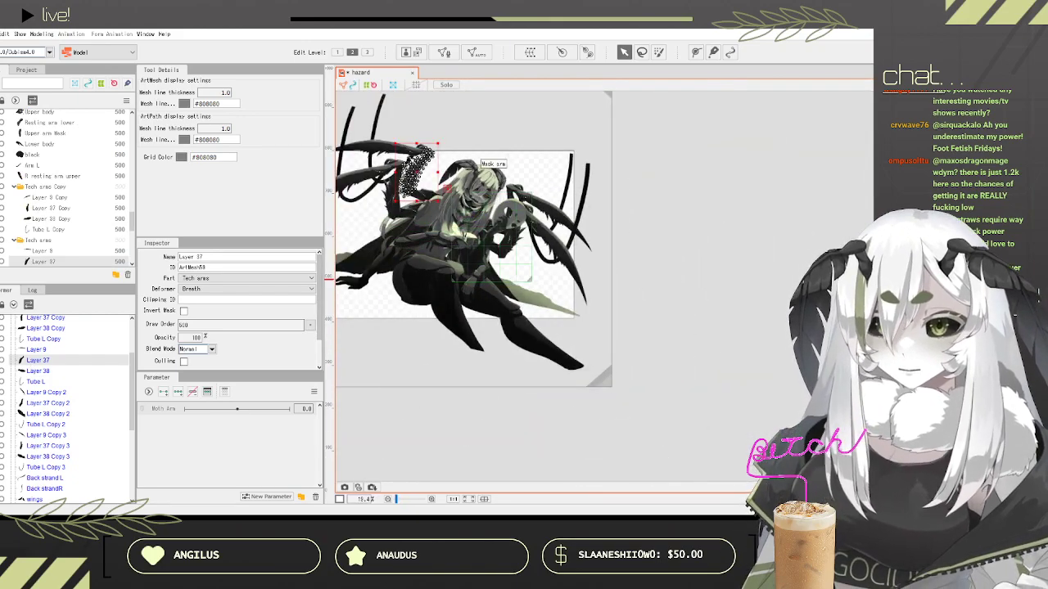
scroll(403, 154, "up", 5)
scroll(58, 192, "up", 10)
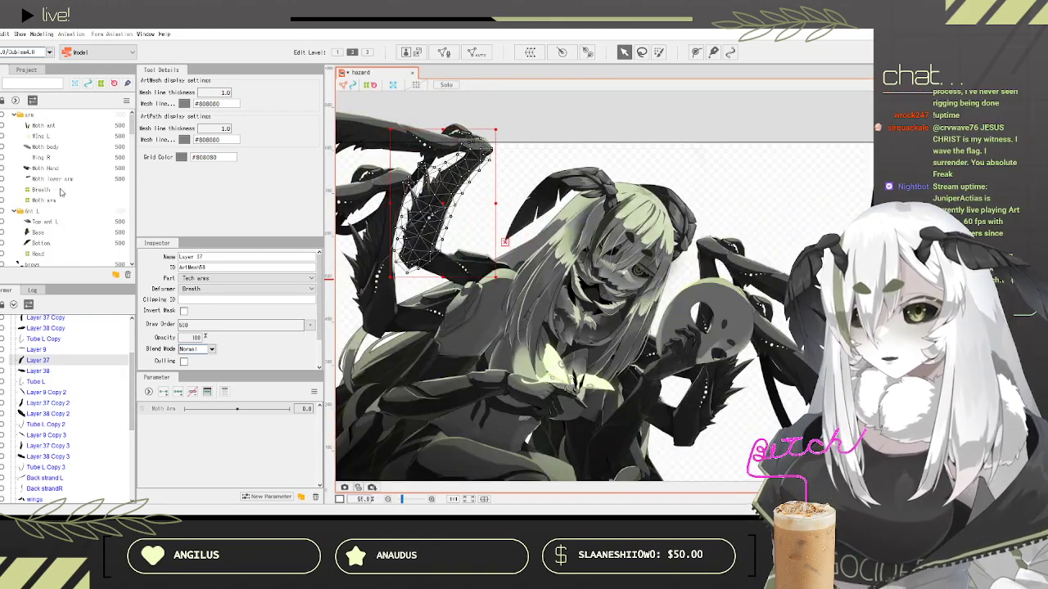
scroll(62, 184, "up", 5)
scroll(81, 188, "down", 10)
scroll(70, 196, "down", 3)
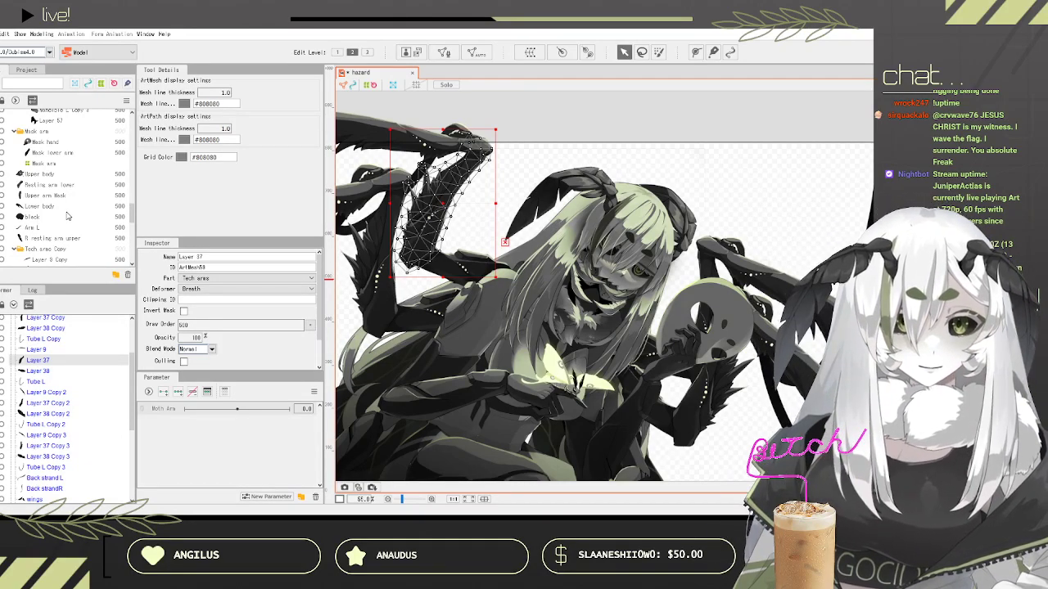
scroll(52, 220, "down", 2)
Step: Wrap the Tech arms Copy meshes Layer 9 Copy through Tube L Copy in a warp deformer named Tech arm L bottom under Breath, and collapse that part
left_click(45, 212)
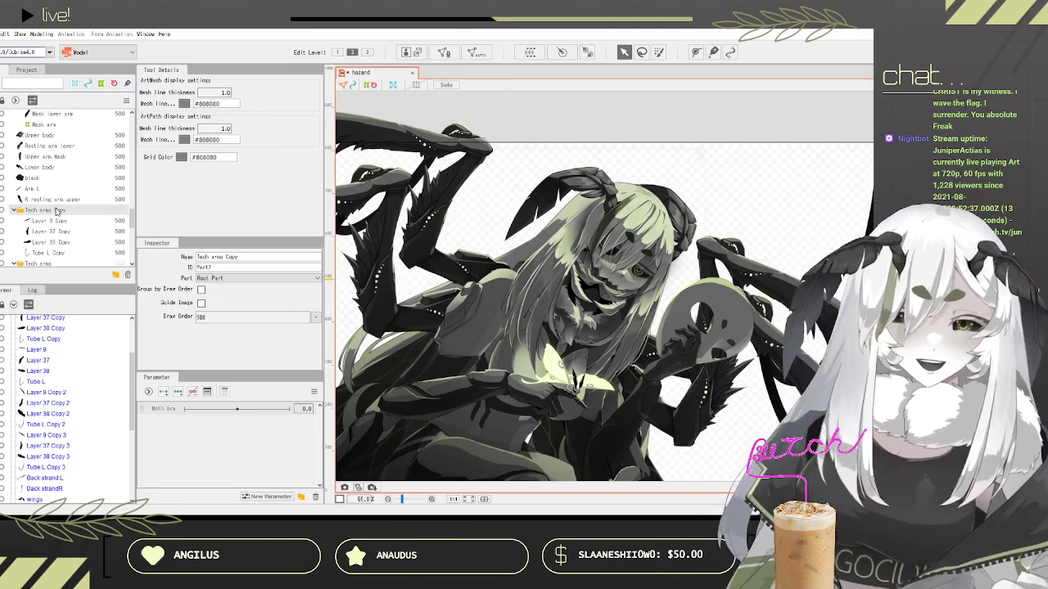
left_click(14, 211)
left_click(14, 211)
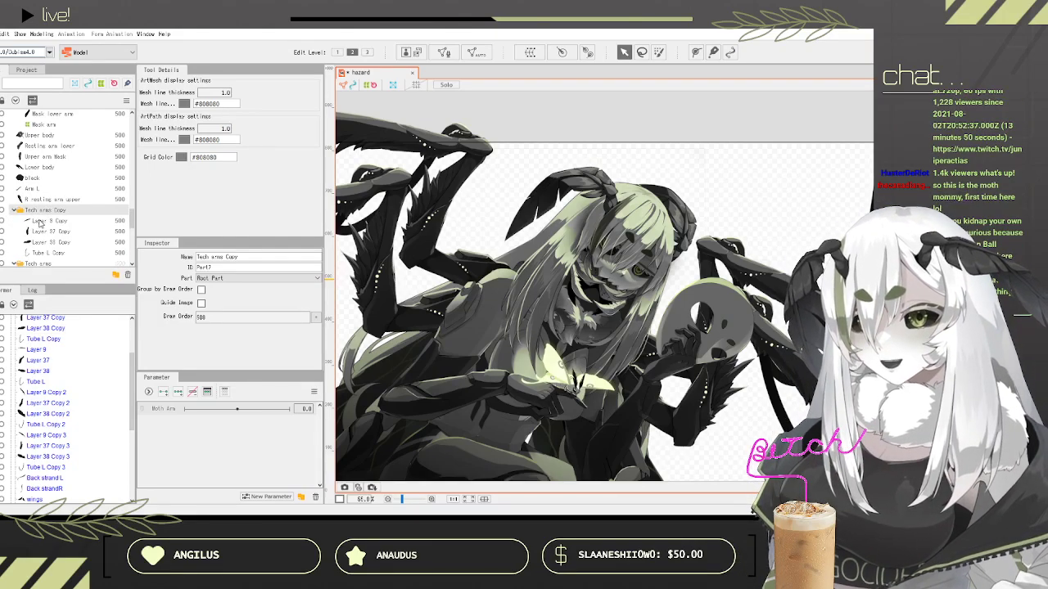
left_click(39, 221)
left_click(59, 252, "shift")
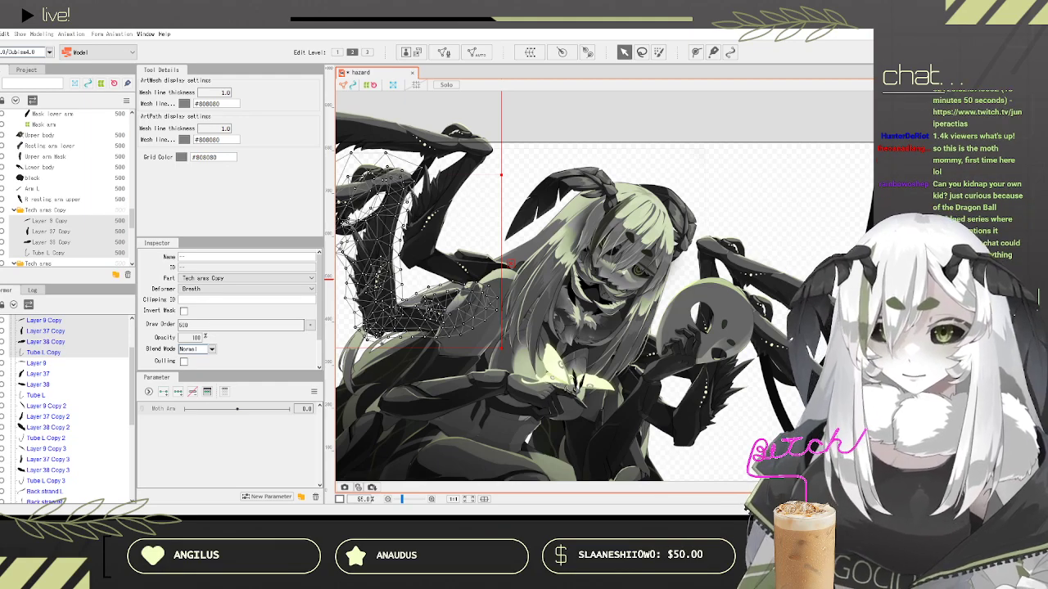
left_click(559, 449)
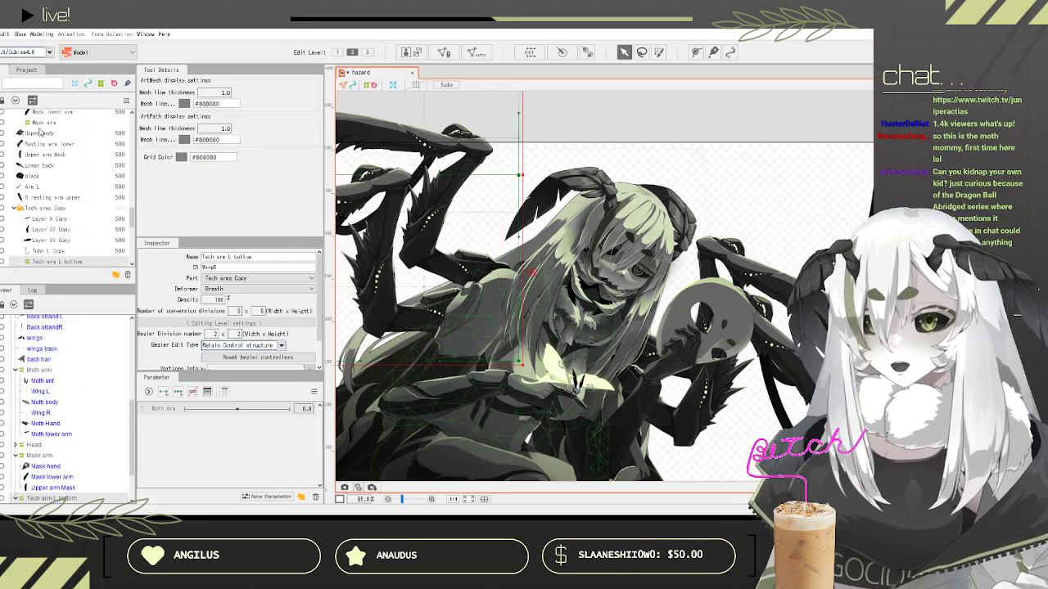
left_click(14, 209)
scroll(75, 178, "down", 1)
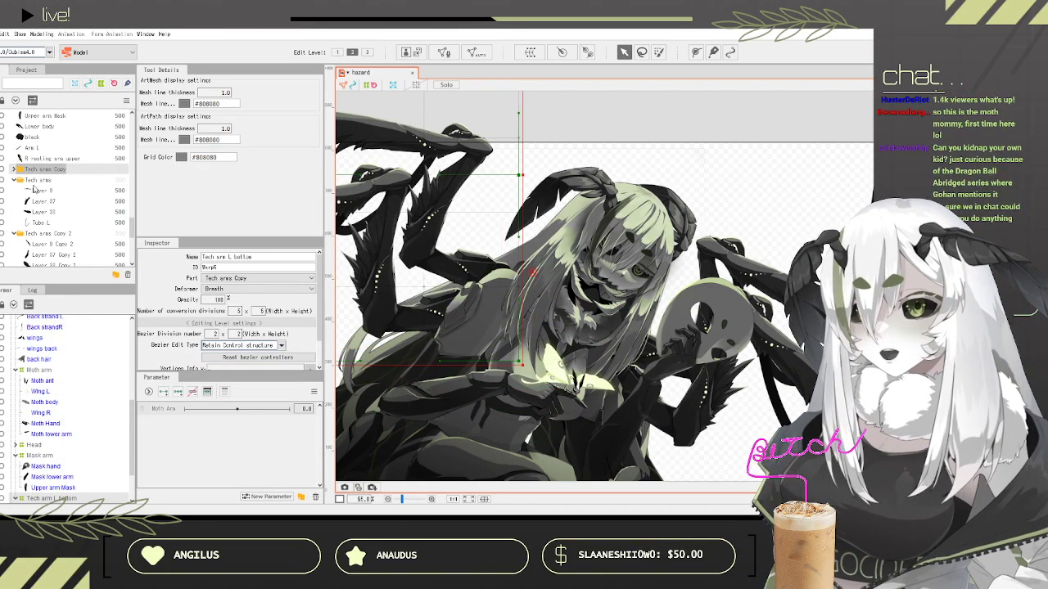
Step: Try shifting the Layer 37 mesh of the Tech arms part slightly sideways and back
left_click(47, 191)
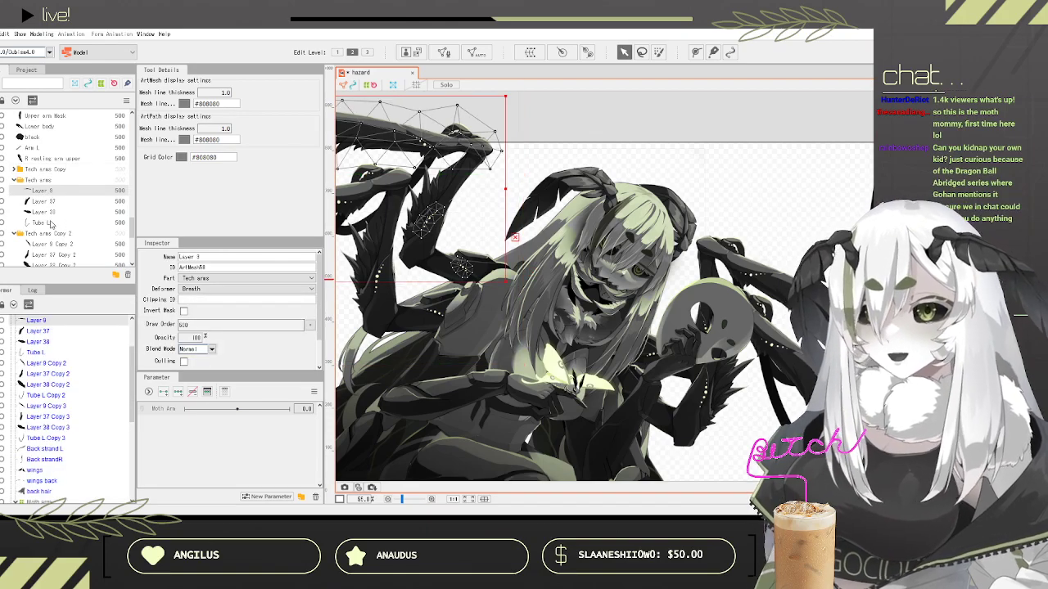
left_click(51, 222, "shift")
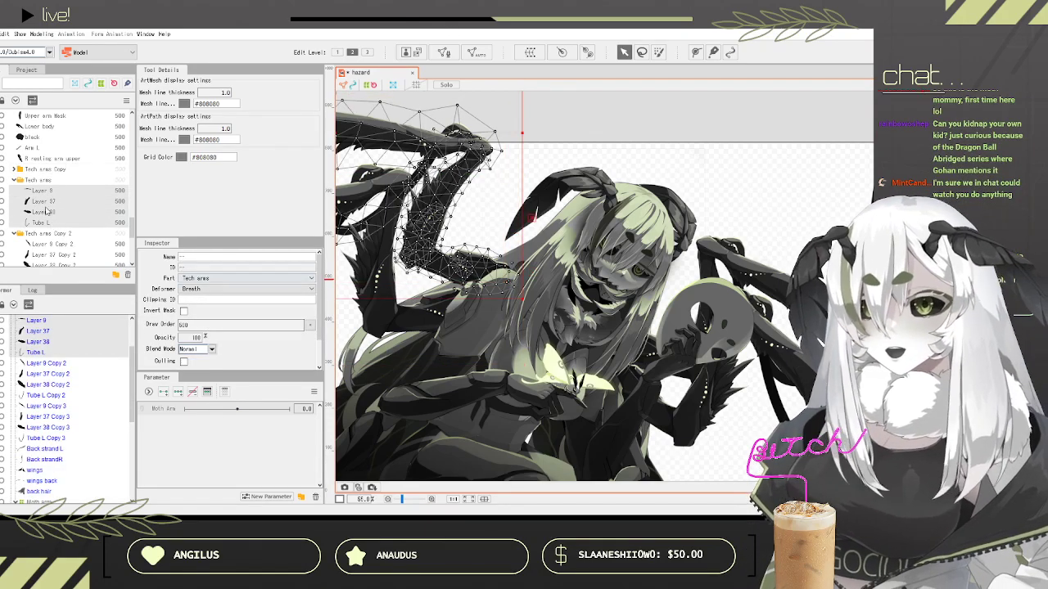
left_click(45, 201)
scroll(480, 223, "up", 3)
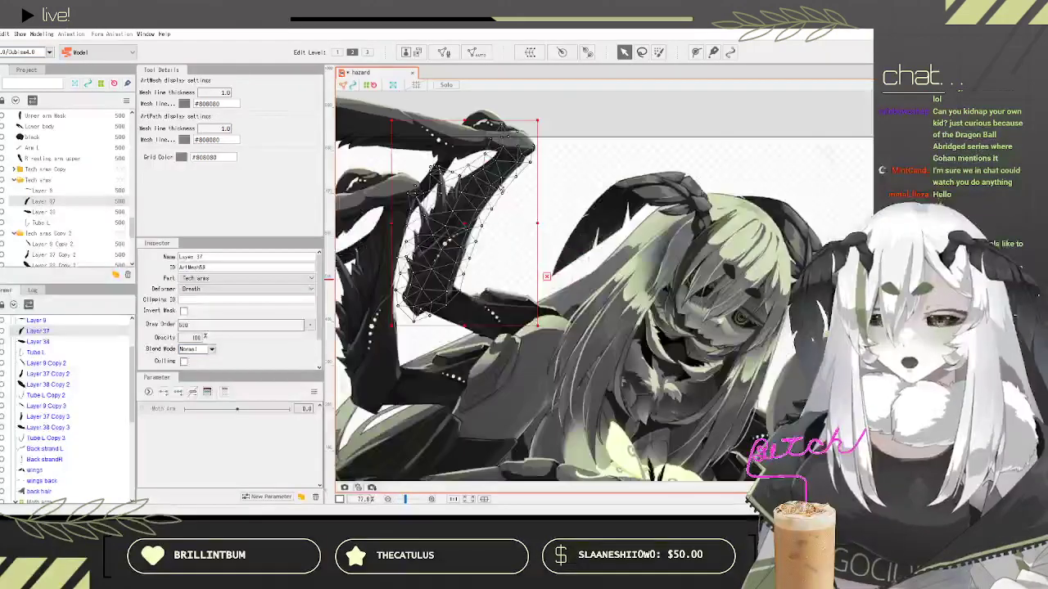
left_click_drag(480, 223, 469, 220)
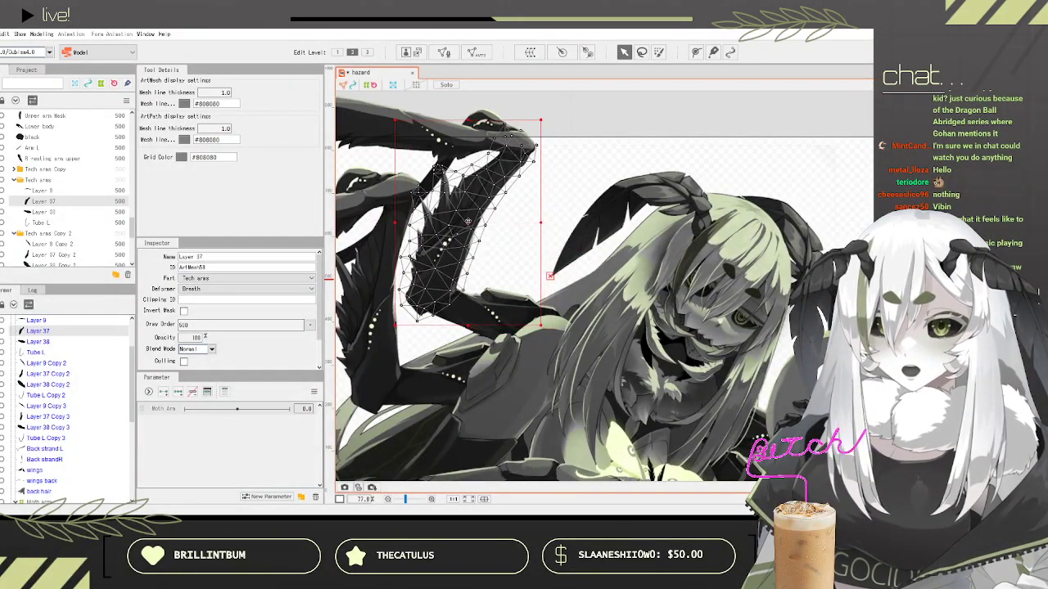
left_click_drag(500, 294, 496, 295)
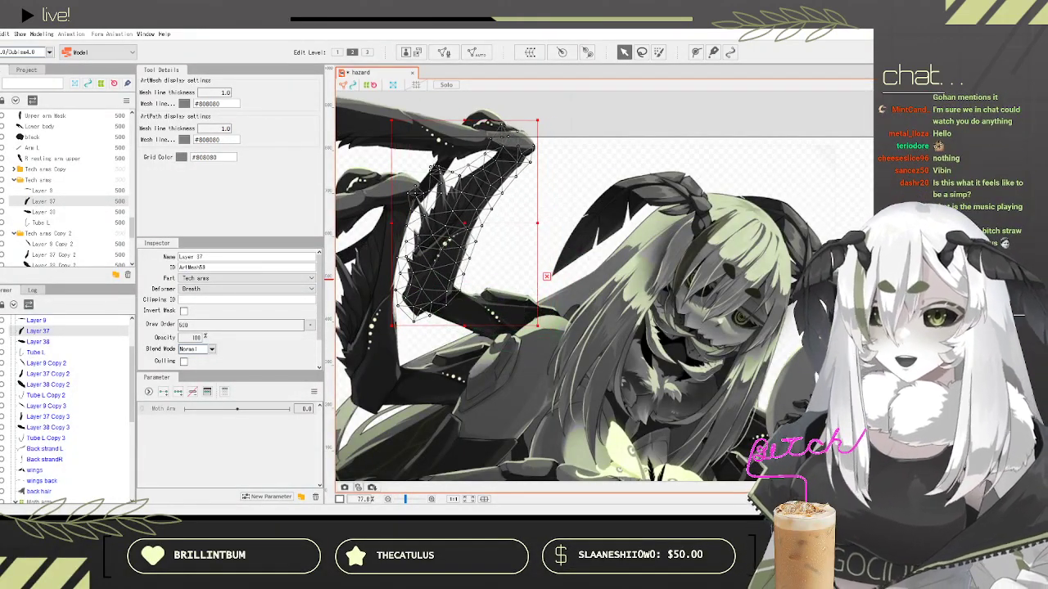
Step: Try rotating the Layer 9 mesh of the Tech arms part on its own, and undo the rotation
left_click(43, 190)
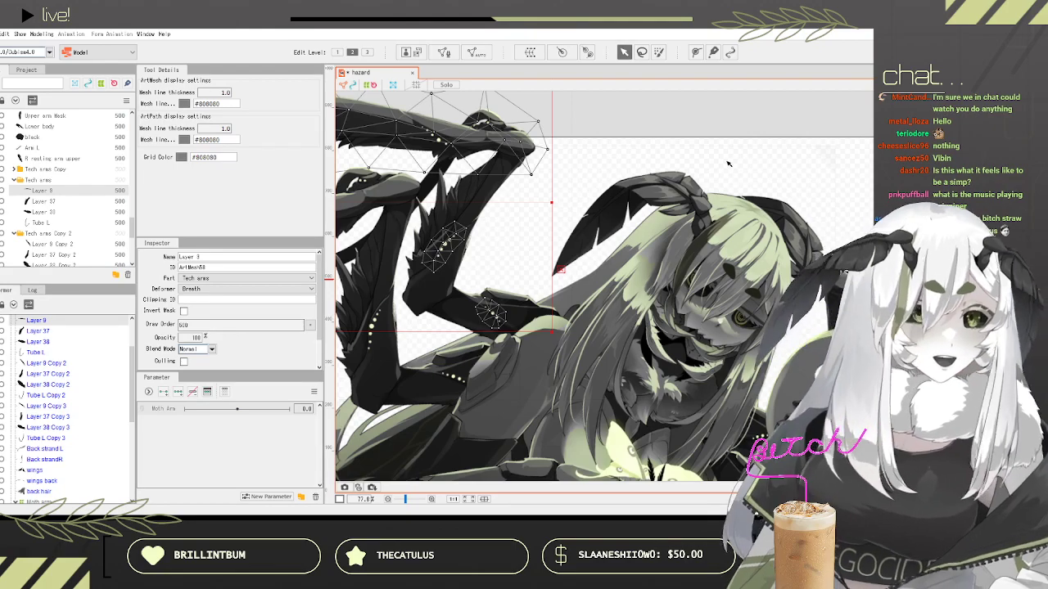
scroll(681, 209, "down", 3)
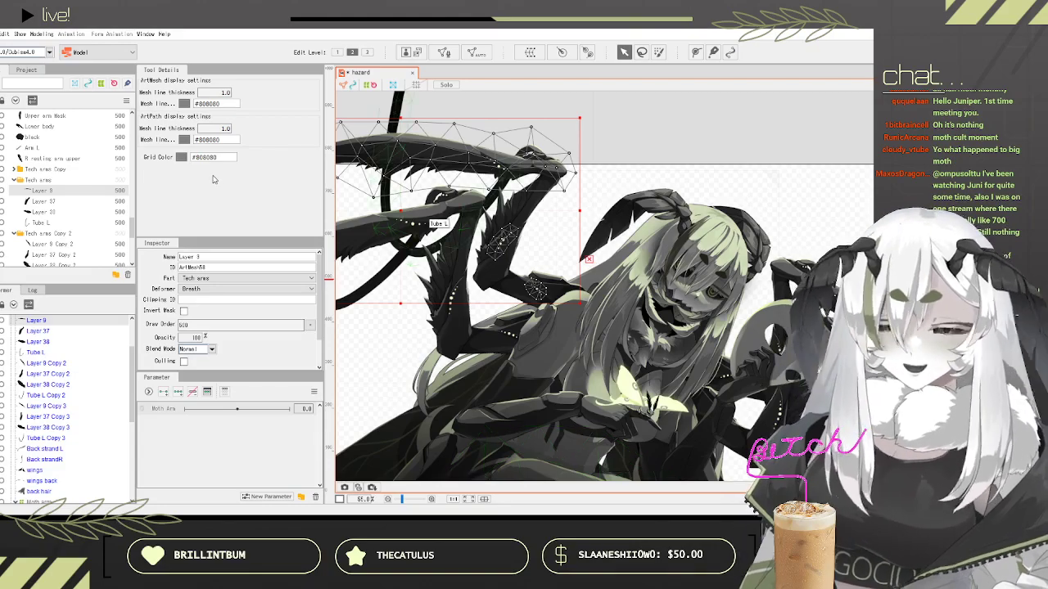
scroll(509, 191, "up", 5)
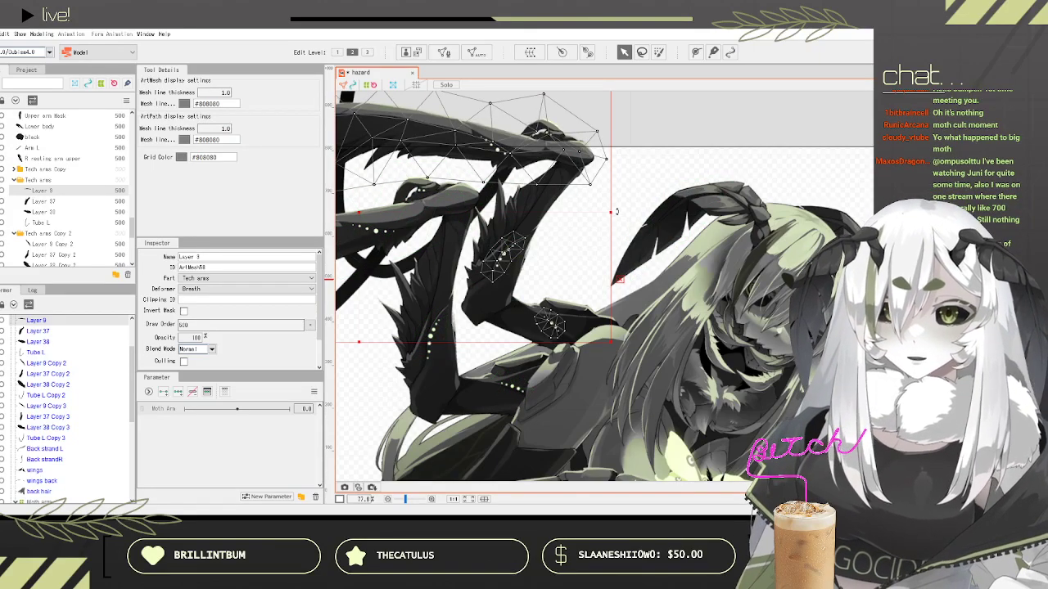
left_click_drag(616, 212, 584, 173)
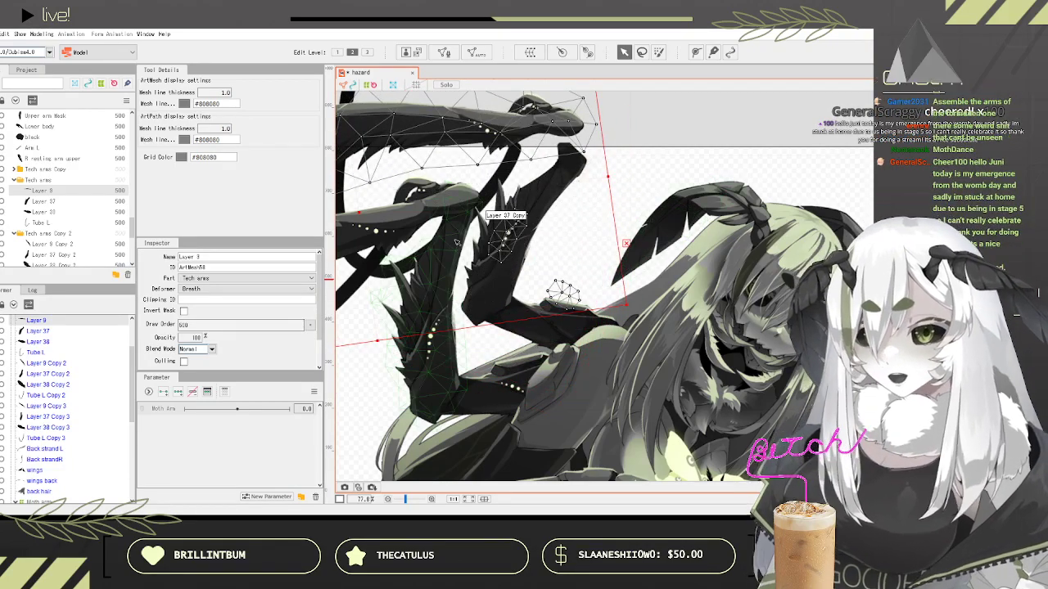
key("ctrl+z")
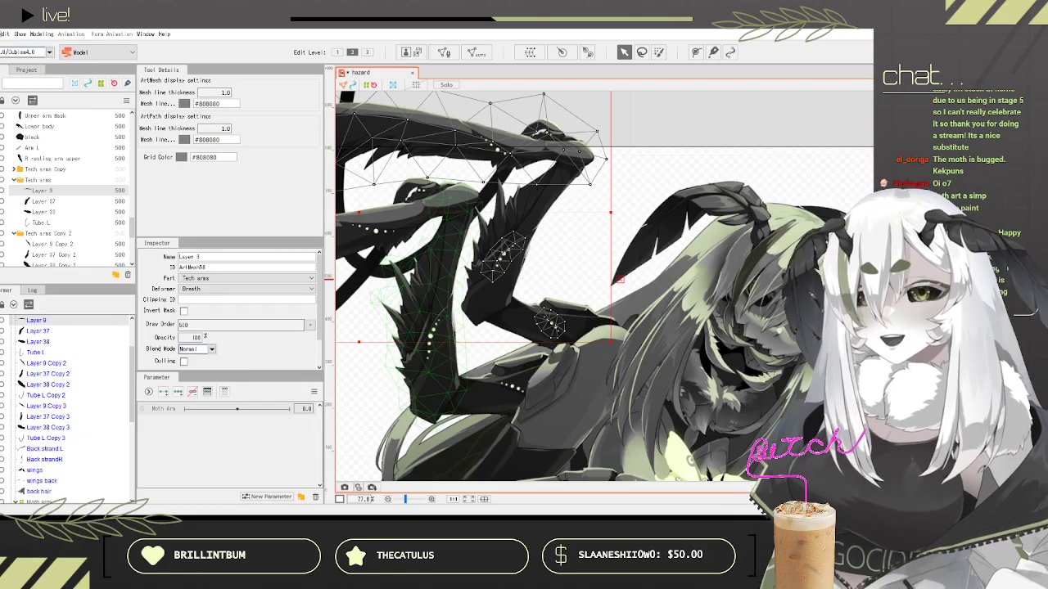
Step: Wrap the Tech arms meshes Layer 9 through Tube L in a warp deformer named Tech arm L top under Breath
left_click(36, 180)
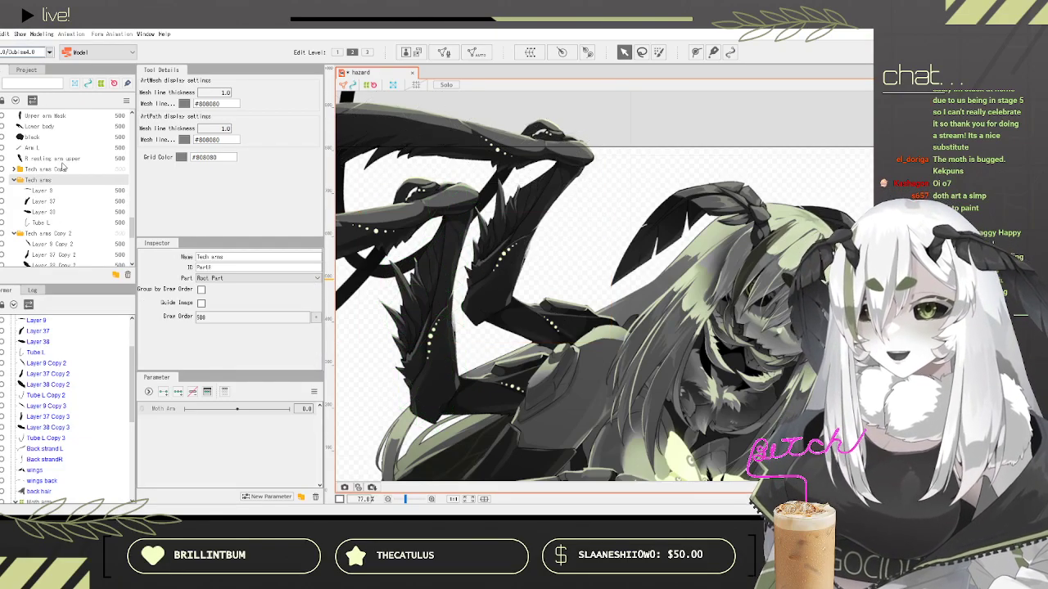
left_click(43, 190)
left_click(40, 221, "shift")
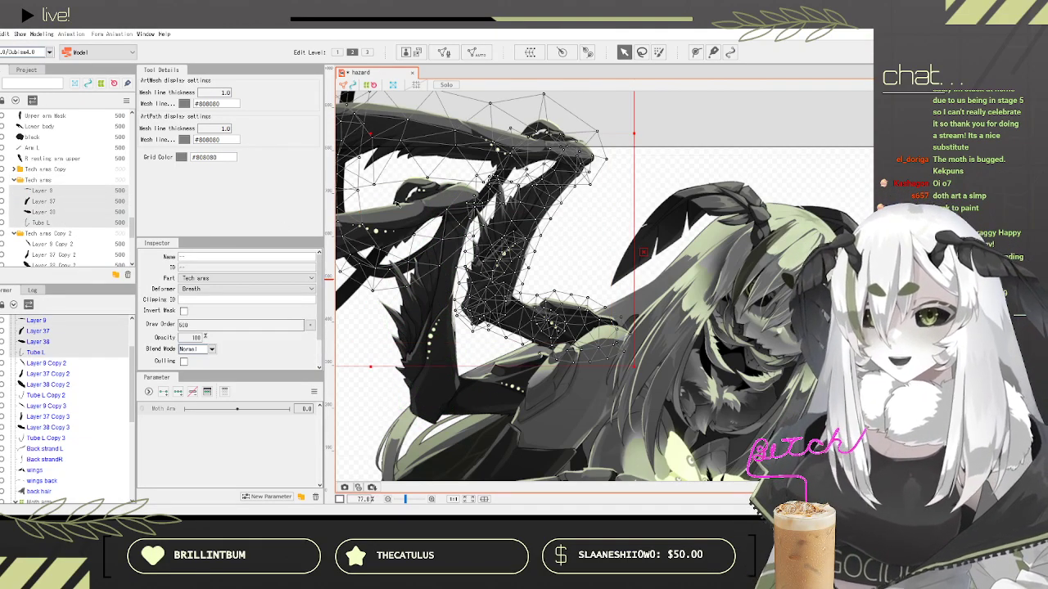
scroll(518, 257, "down", 3)
scroll(500, 219, "up", 3)
left_click(531, 54)
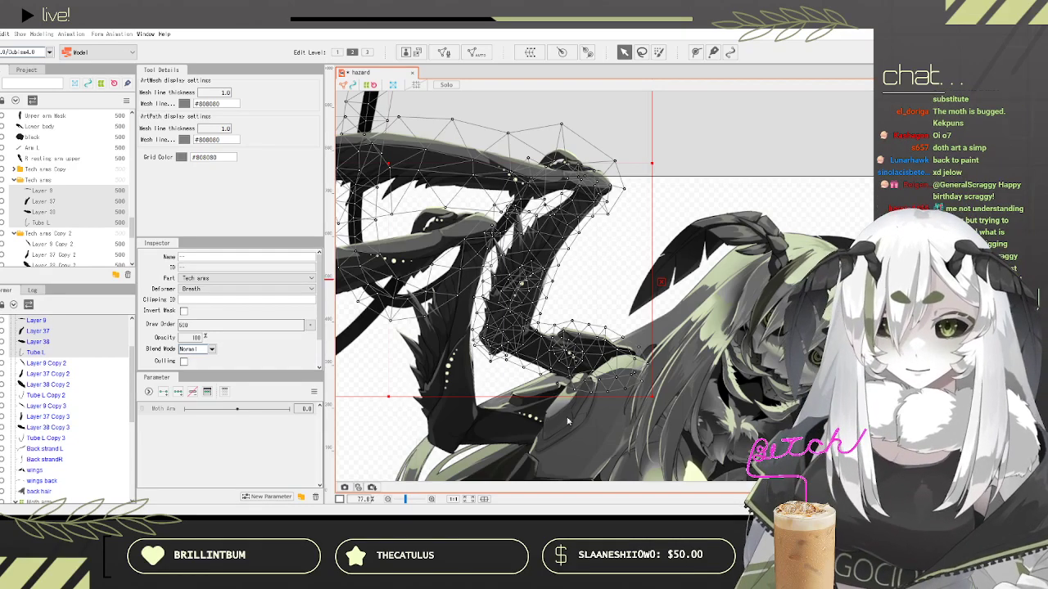
left_click(571, 445)
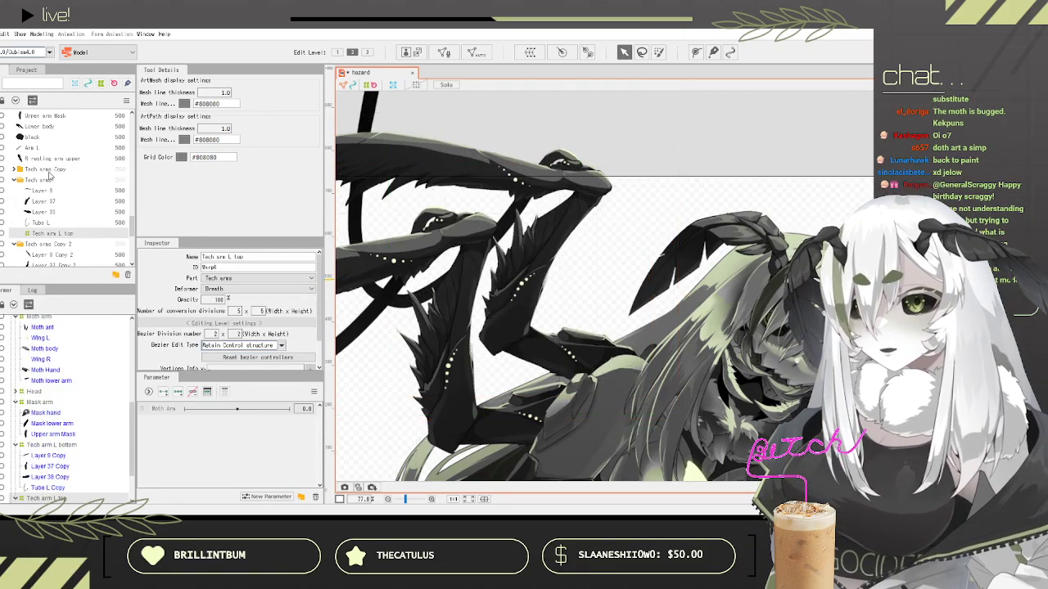
Step: Select the Tech arms Copy part and expand its contents
left_click(49, 171)
left_click(14, 169)
scroll(539, 233, "down", 5)
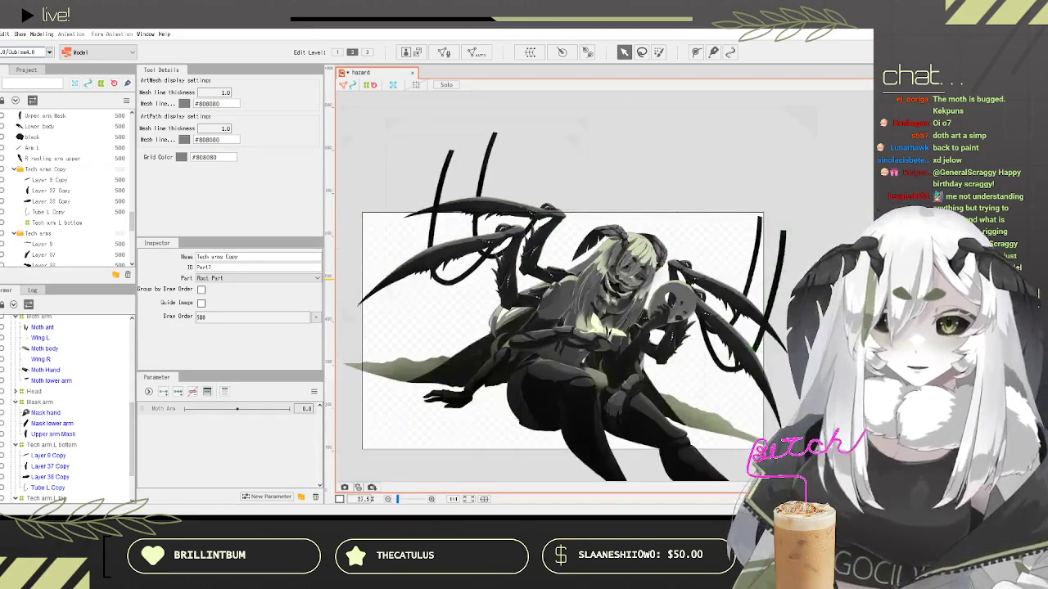
Step: Select the Layer 38 Copy mesh of the Tech arms Copy part to see which arm it belongs to
scroll(806, 283, "up", 4)
left_click(65, 183)
left_click(69, 200)
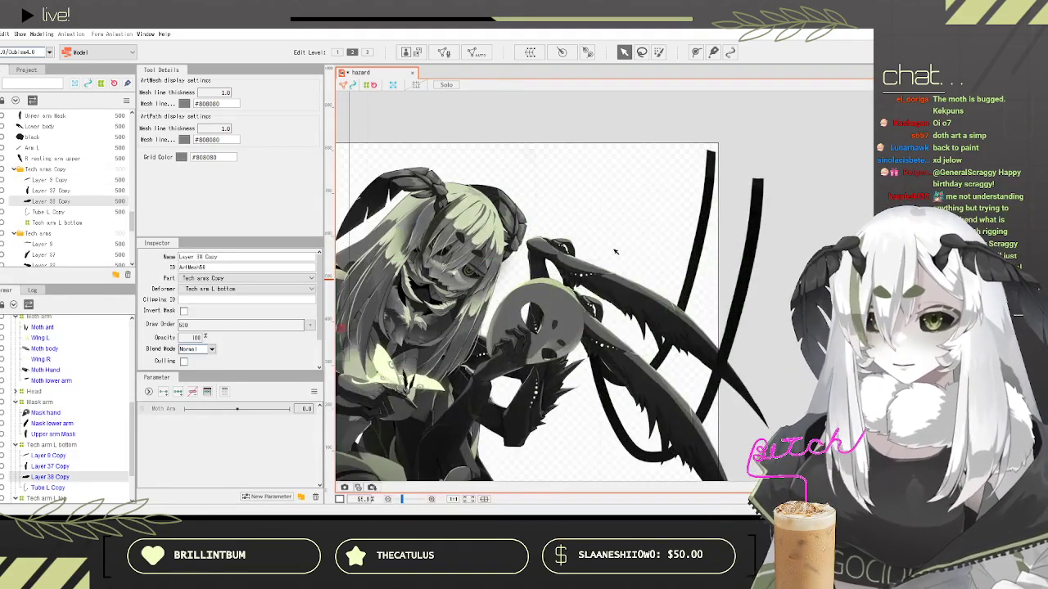
scroll(640, 242, "down", 3)
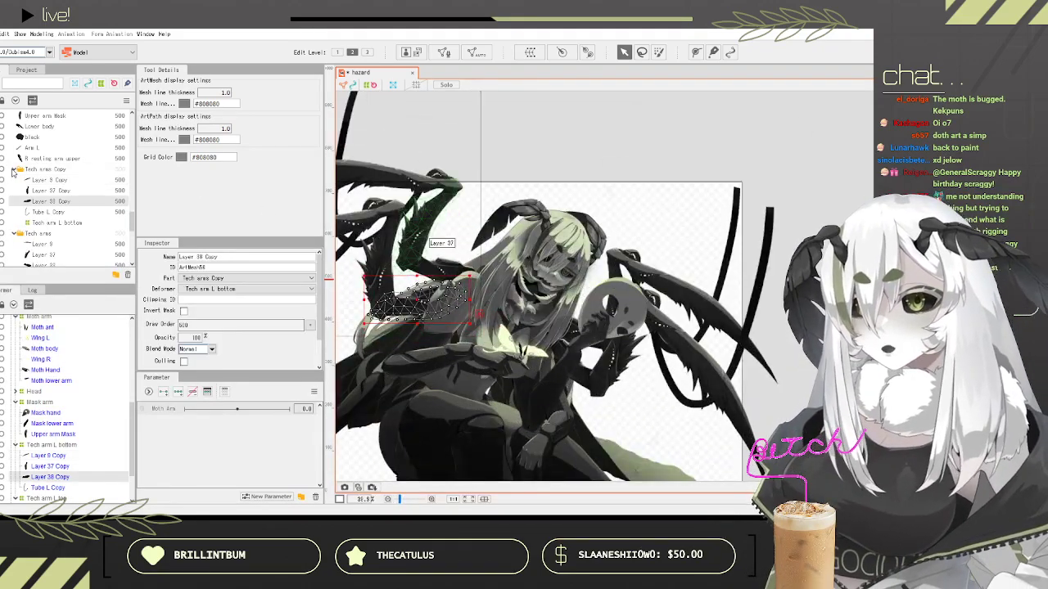
Step: Wrap the Tech arms Copy 3 meshes, Layer 9 through Tube L, in a warp deformer named Tech arm R top under Breath, and collapse the part
scroll(82, 195, "down", 5)
left_click(56, 201)
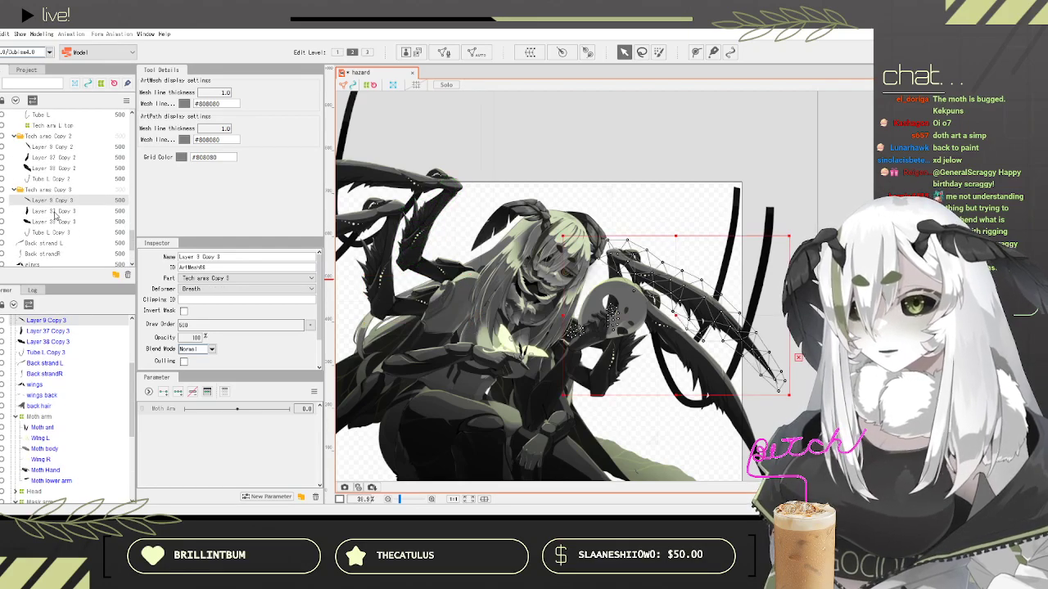
left_click(51, 232, "shift")
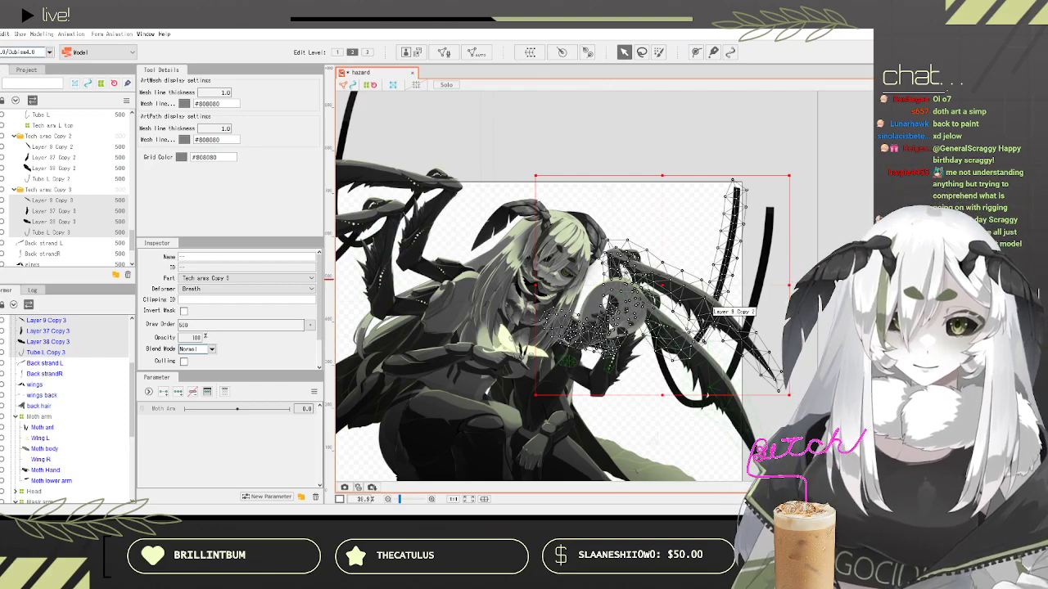
left_click(455, 320)
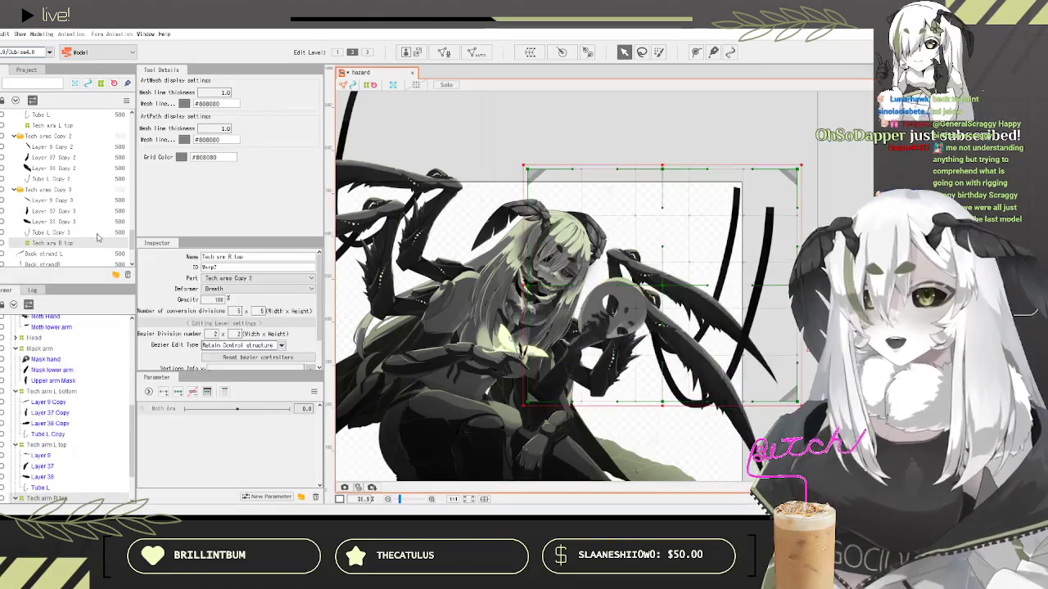
left_click(14, 189)
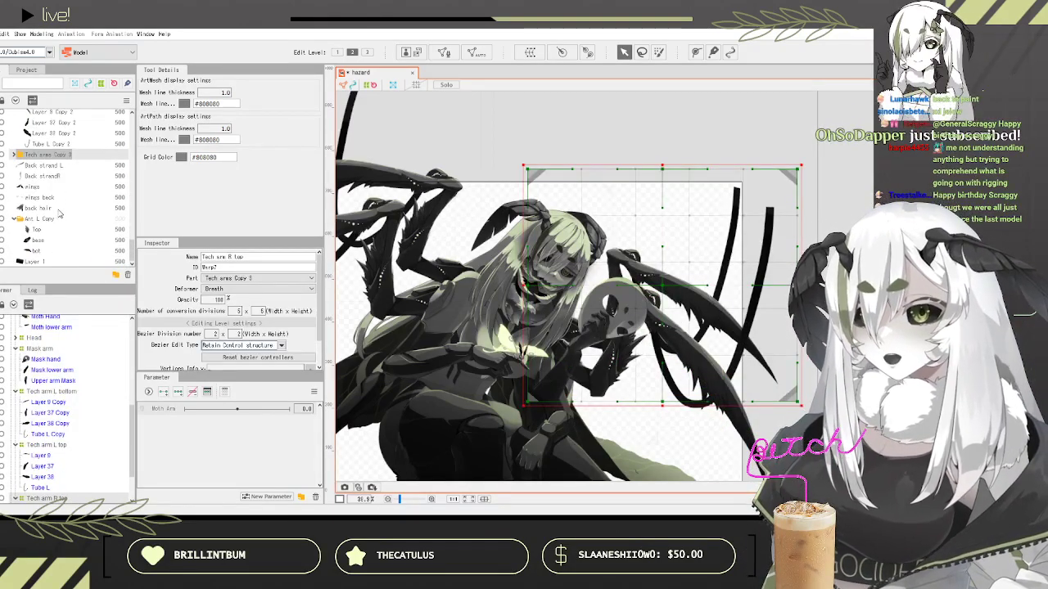
Step: Wrap the Tech arms Copy 2 meshes, Layer 9 through Tube L, in a warp deformer named Tech arm L bot under Breath
scroll(59, 201, "up", 4)
left_click(59, 200)
left_click(57, 190)
left_click(54, 223, "shift")
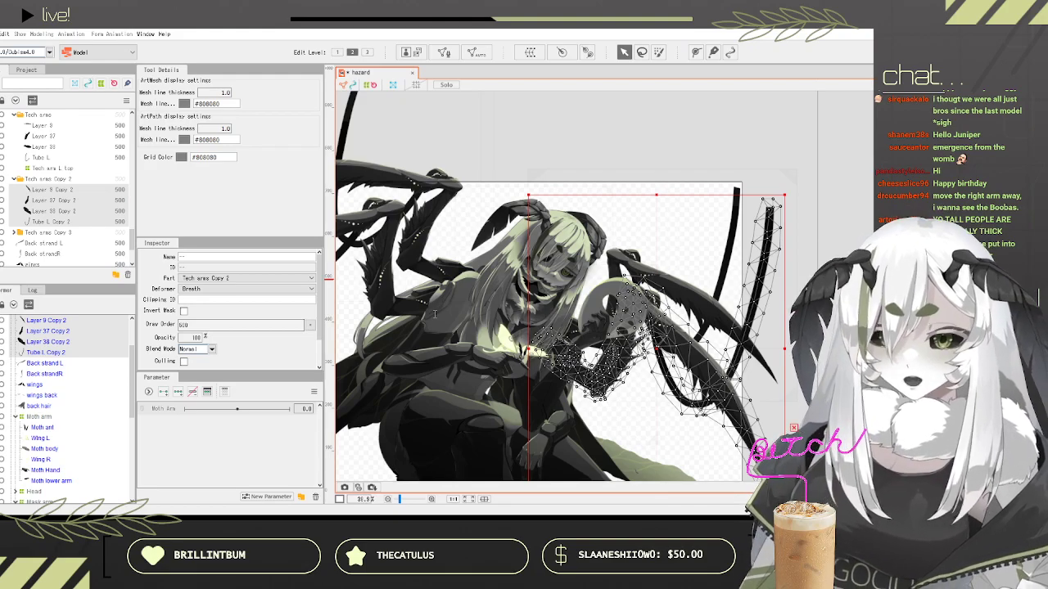
left_click(570, 451)
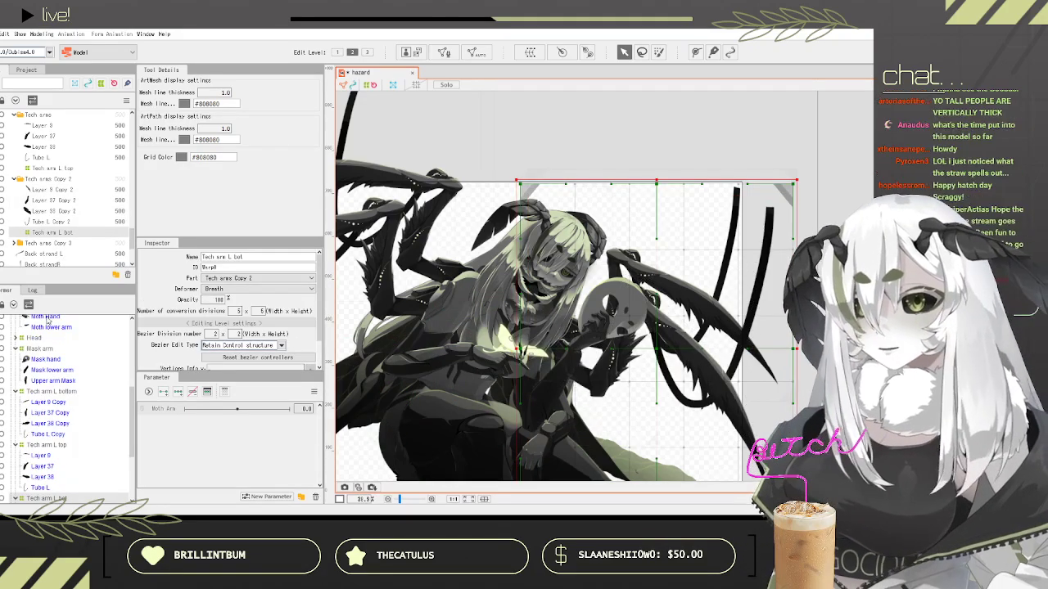
Step: Examine which artwork the ungrouped meshes under Breath cover, from Upper body to R resting arm upper
scroll(33, 141, "up", 7)
scroll(70, 372, "up", 6)
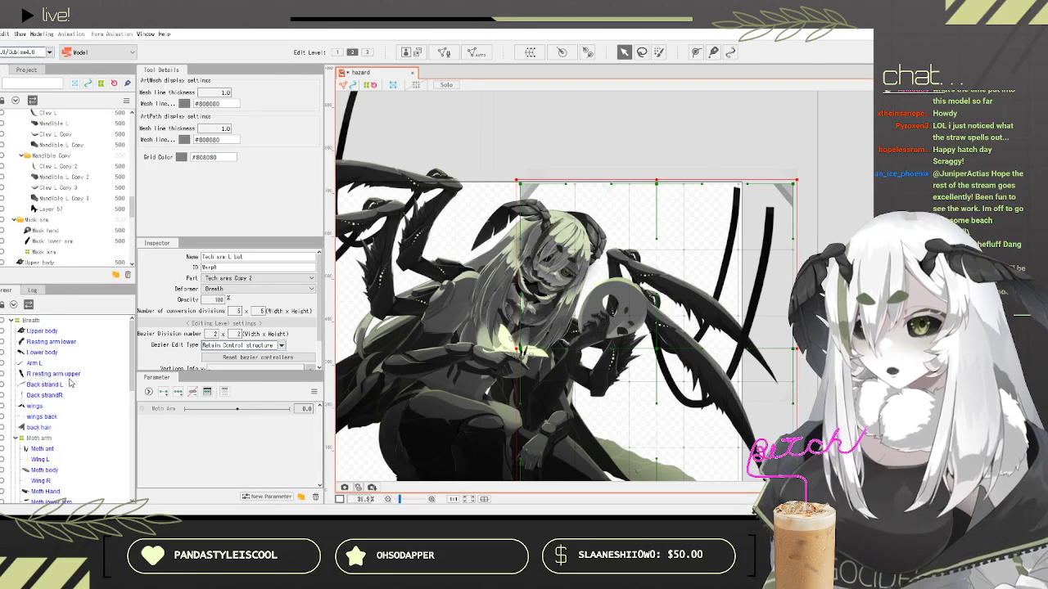
left_click(41, 331)
left_click(66, 342)
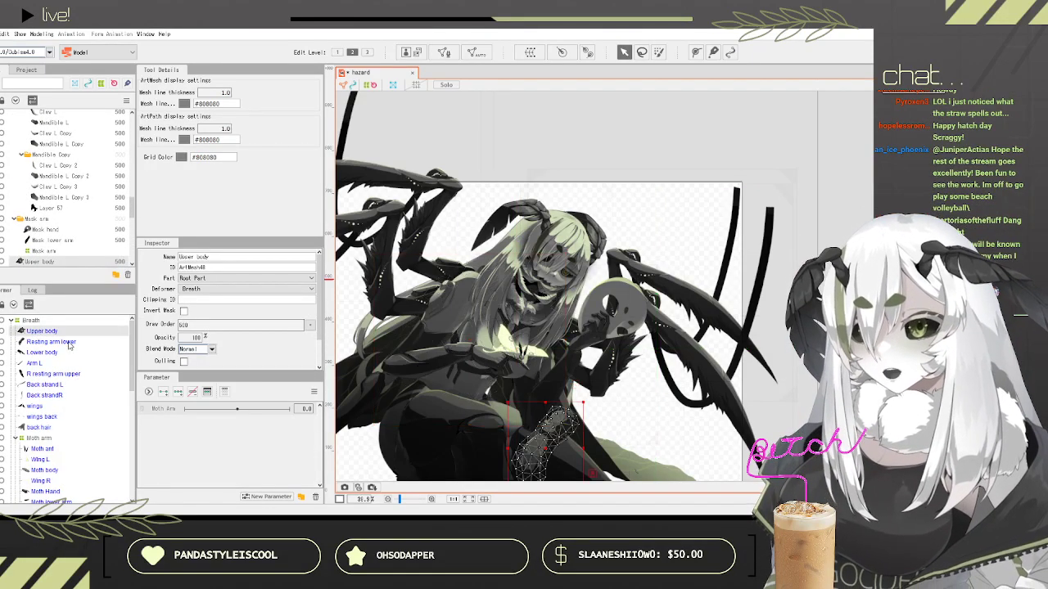
left_click(43, 352)
scroll(511, 337, "down", 3)
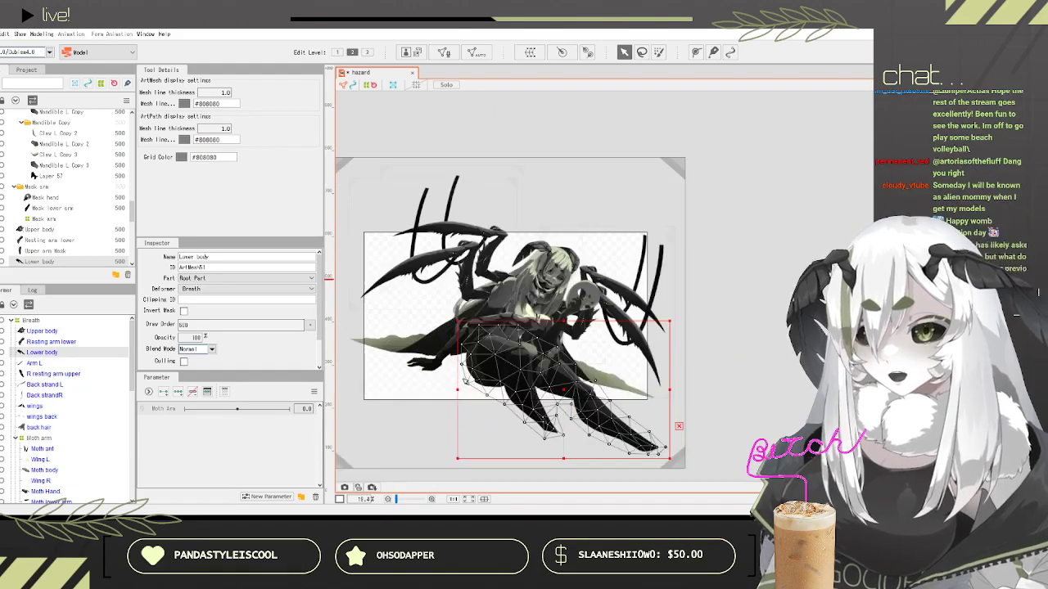
left_click(52, 362)
left_click(70, 374)
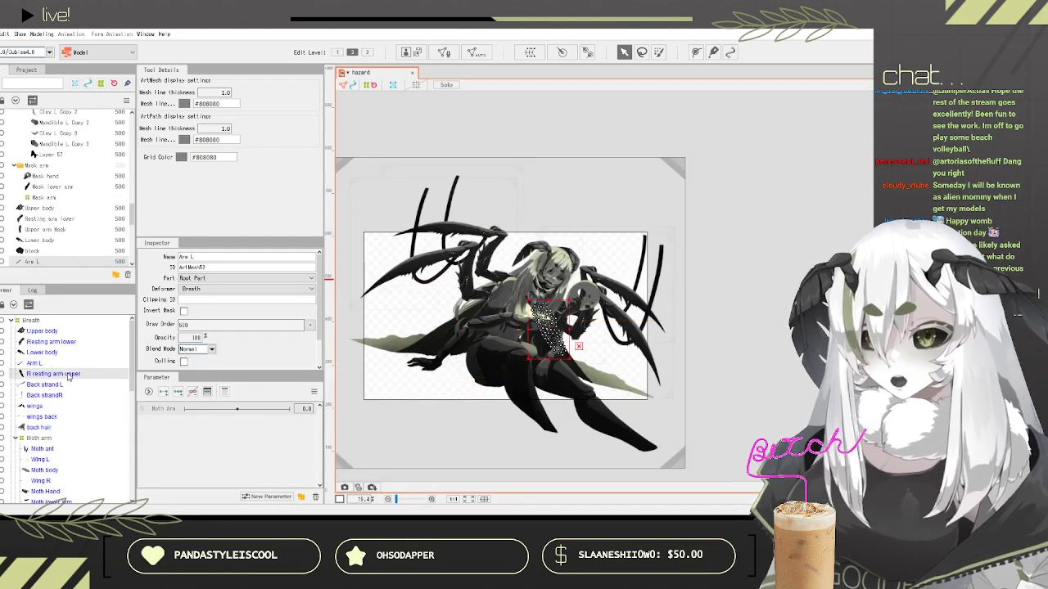
scroll(78, 377, "down", 2)
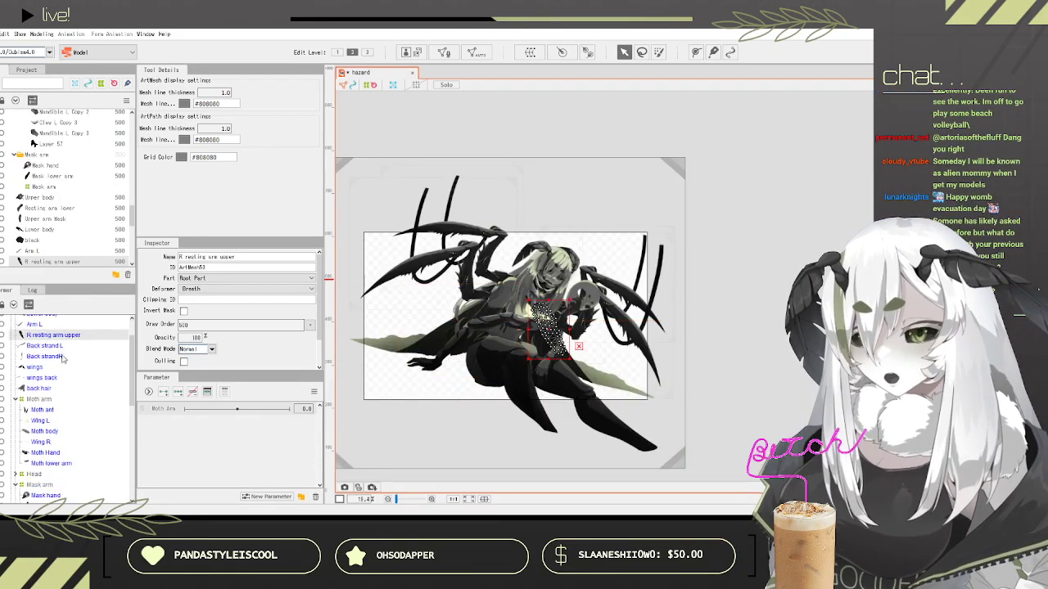
Step: Move the Back strand L, Back strandR and back hair meshes from the Breath deformer into the Head deformer
left_click(63, 357)
left_click(59, 388)
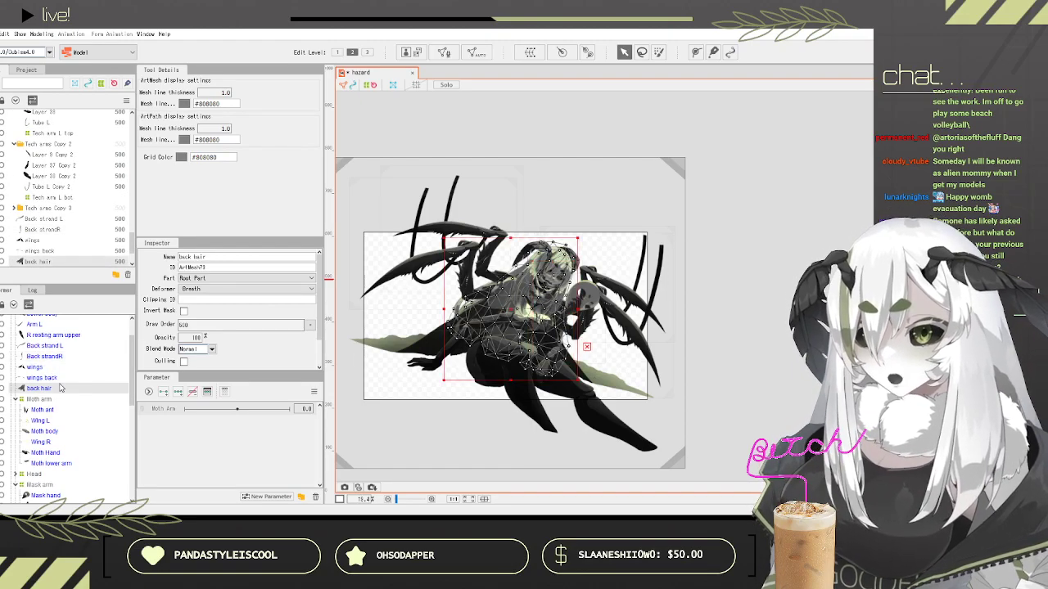
left_click(71, 368)
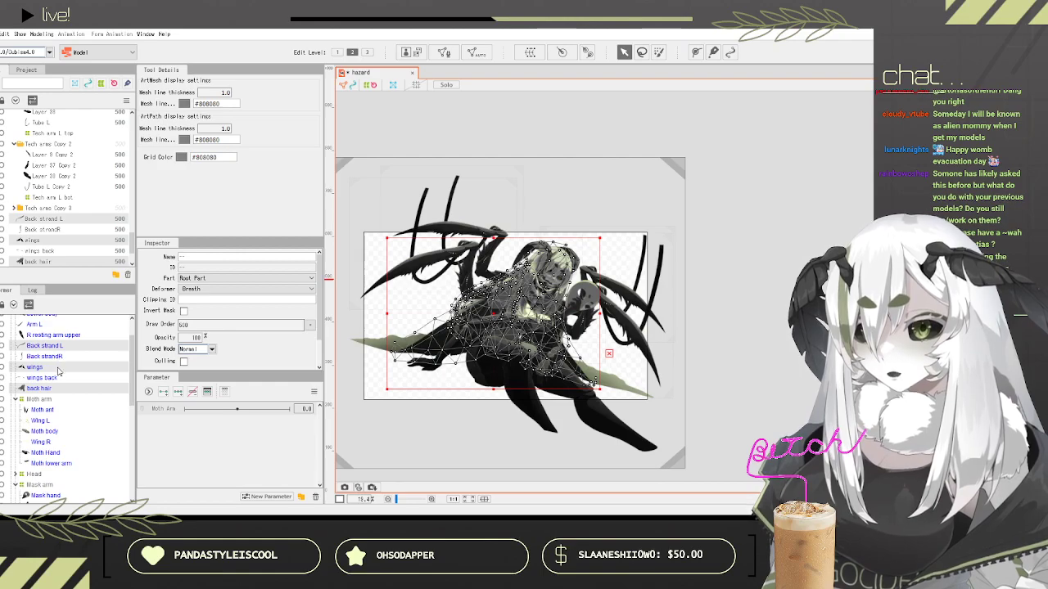
left_click(61, 359)
left_click(59, 347, "ctrl")
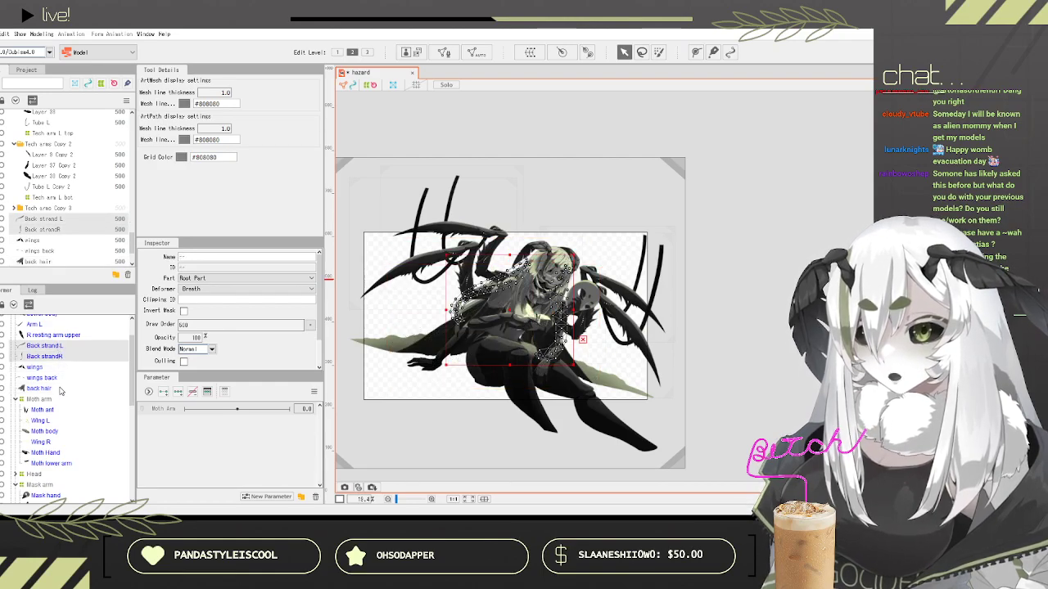
left_click(62, 390, "ctrl")
left_click(52, 349)
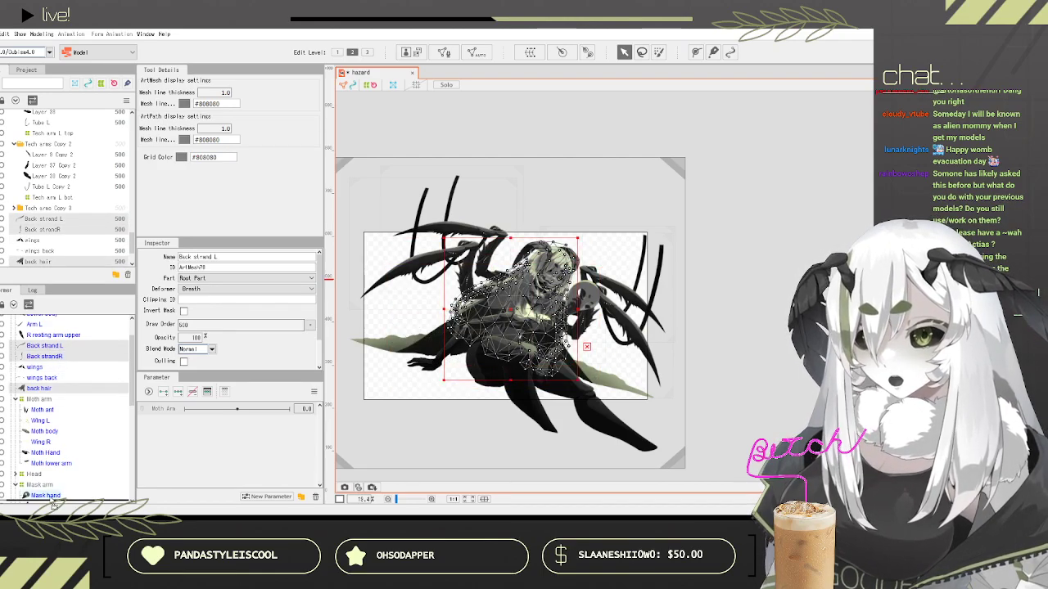
scroll(51, 491, "down", 2)
scroll(51, 505, "down", 6)
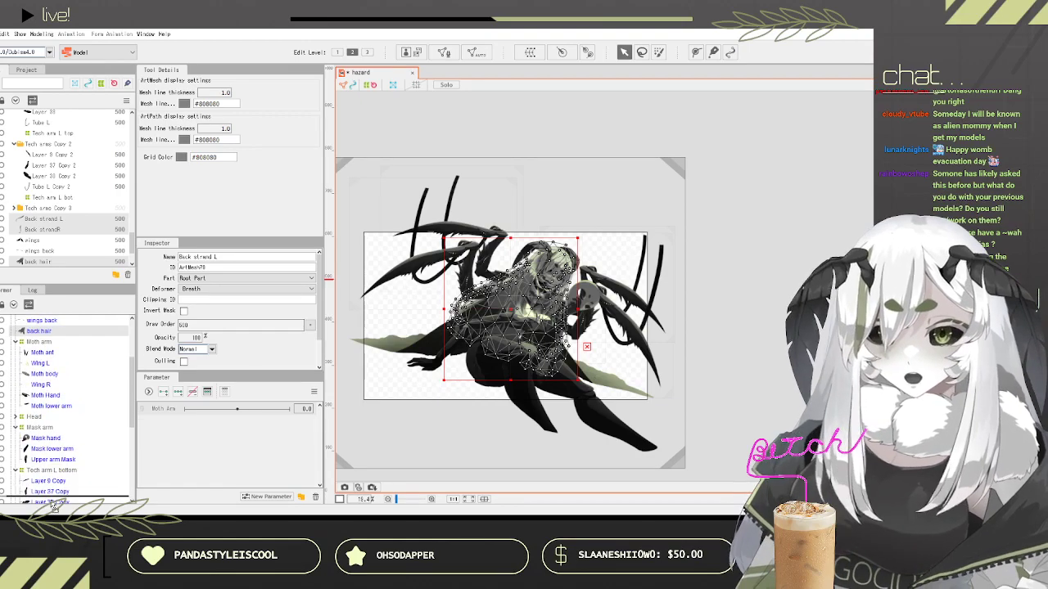
scroll(51, 505, "down", 7)
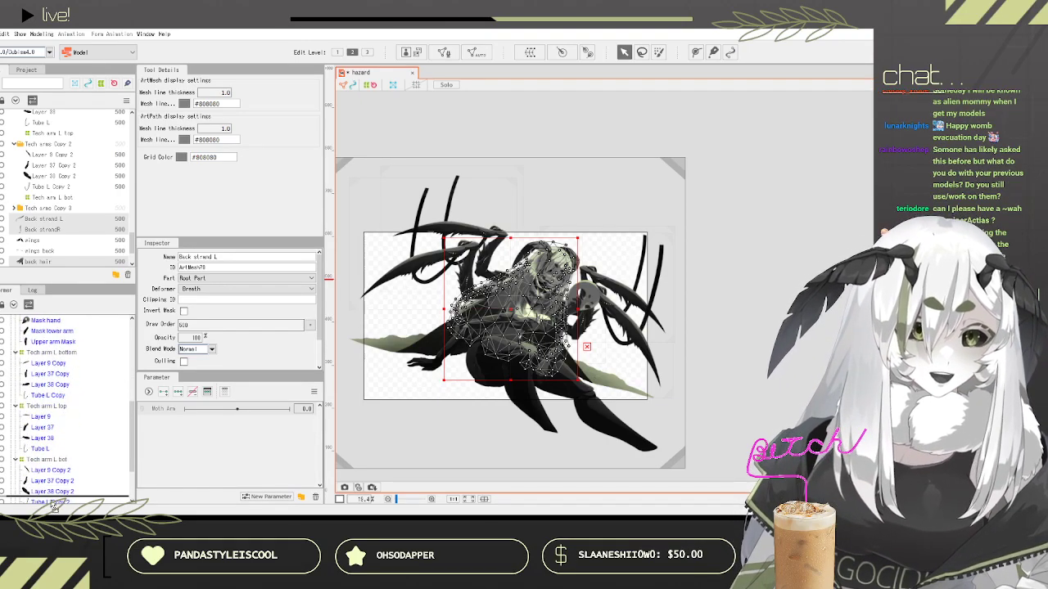
scroll(52, 505, "down", 1)
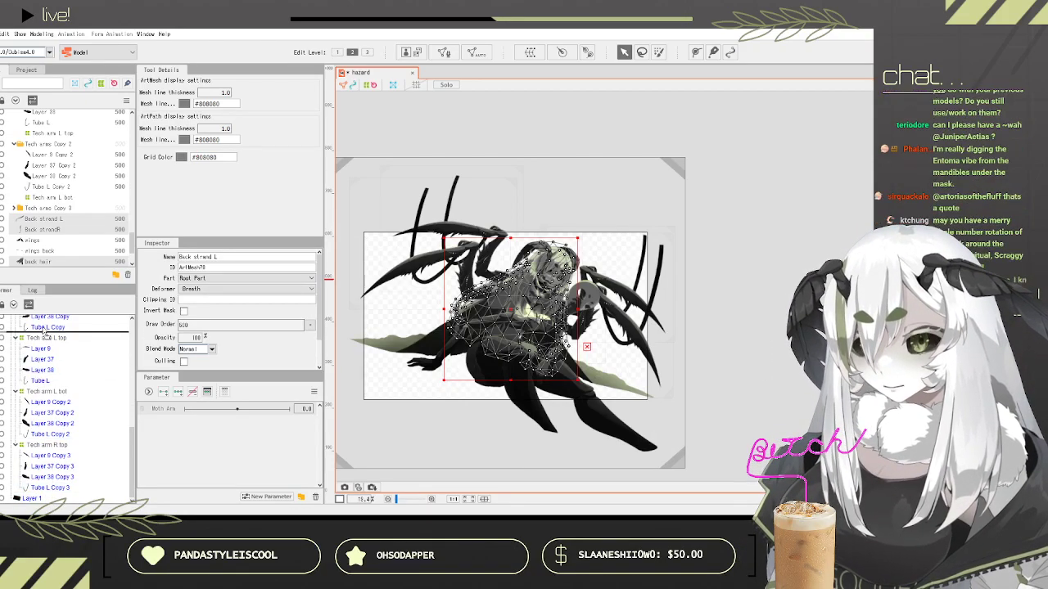
scroll(47, 314, "up", 1)
scroll(49, 321, "up", 4)
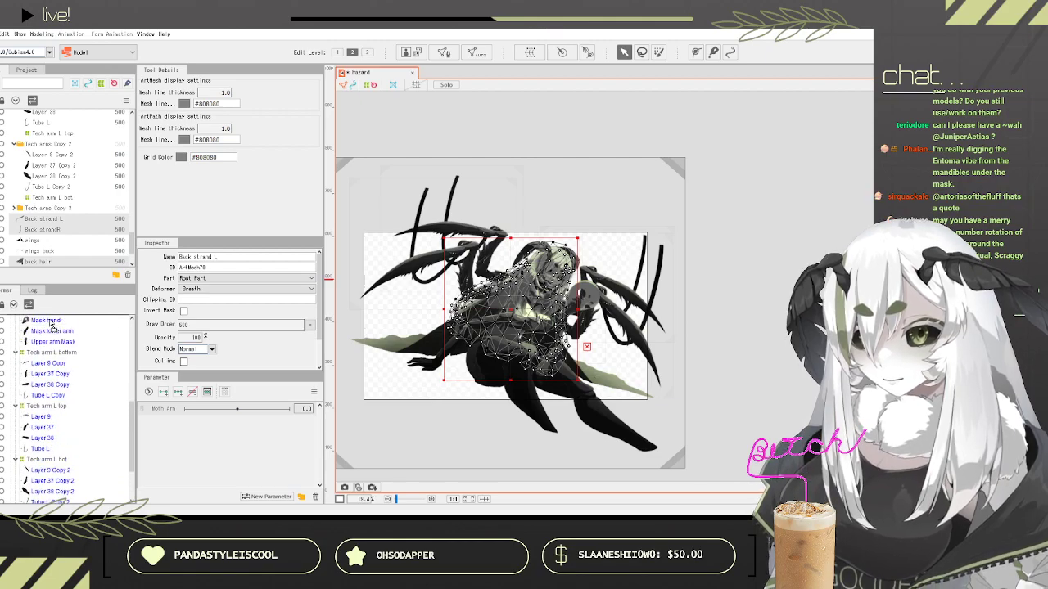
left_click(35, 352)
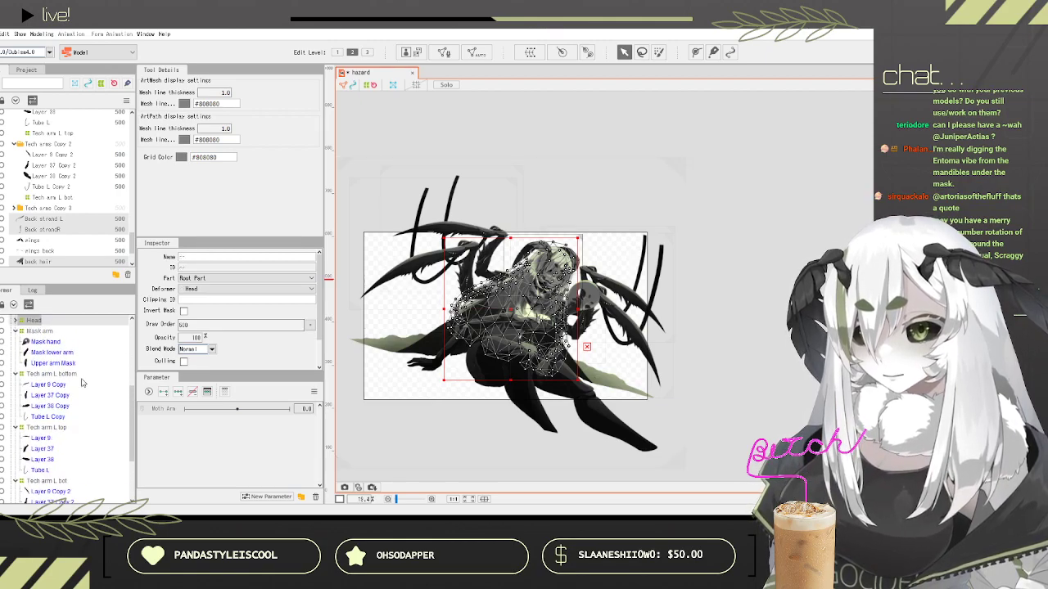
Step: Wrap the remaining loose meshes under Breath, Upper body through wings back, in a warp deformer named Body
scroll(34, 352, "up", 4)
left_click(25, 330)
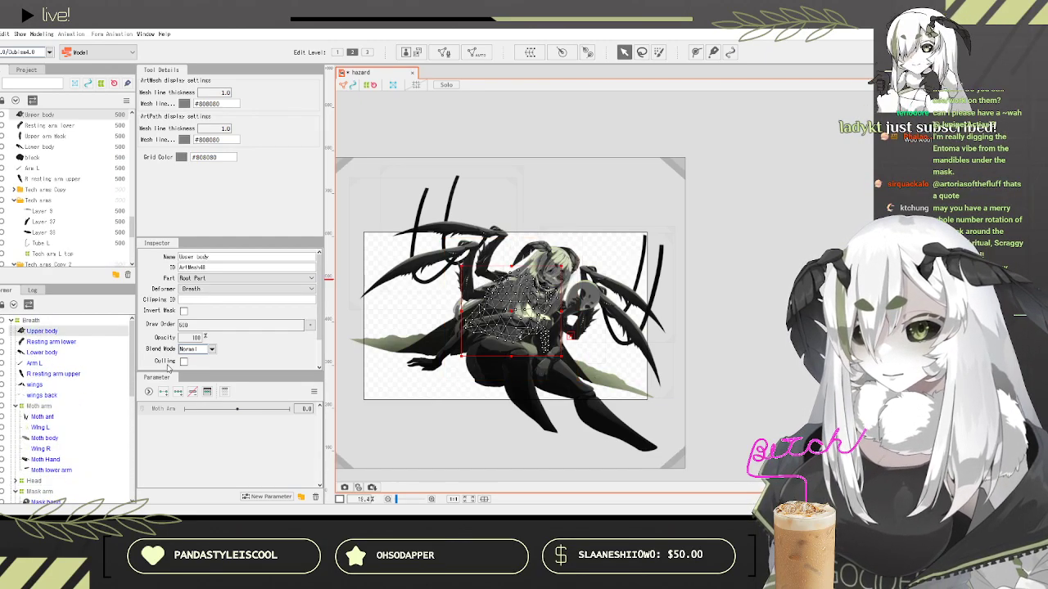
left_click(43, 394, "shift")
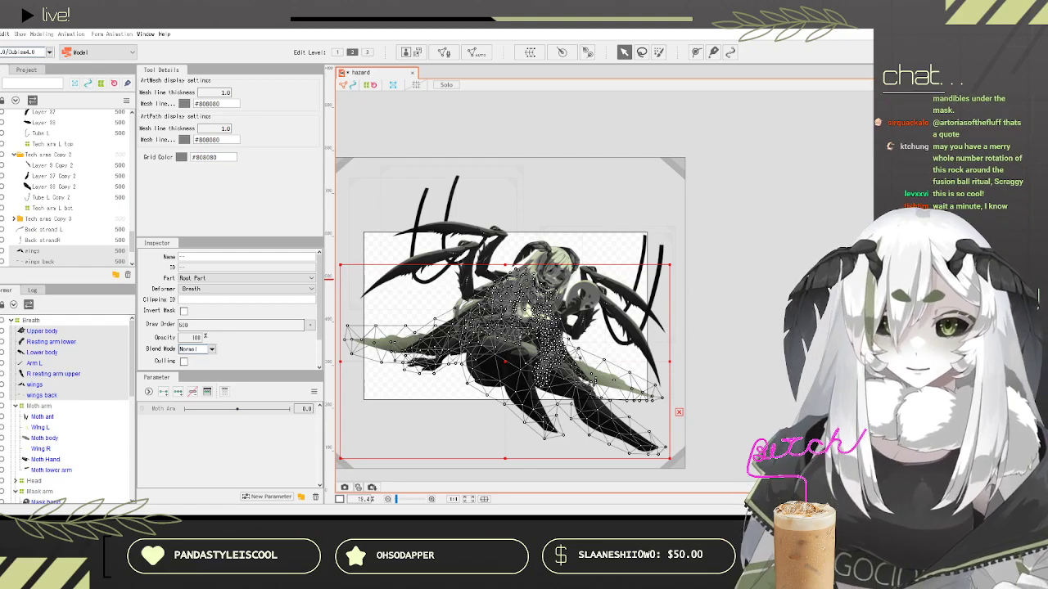
left_click(569, 451)
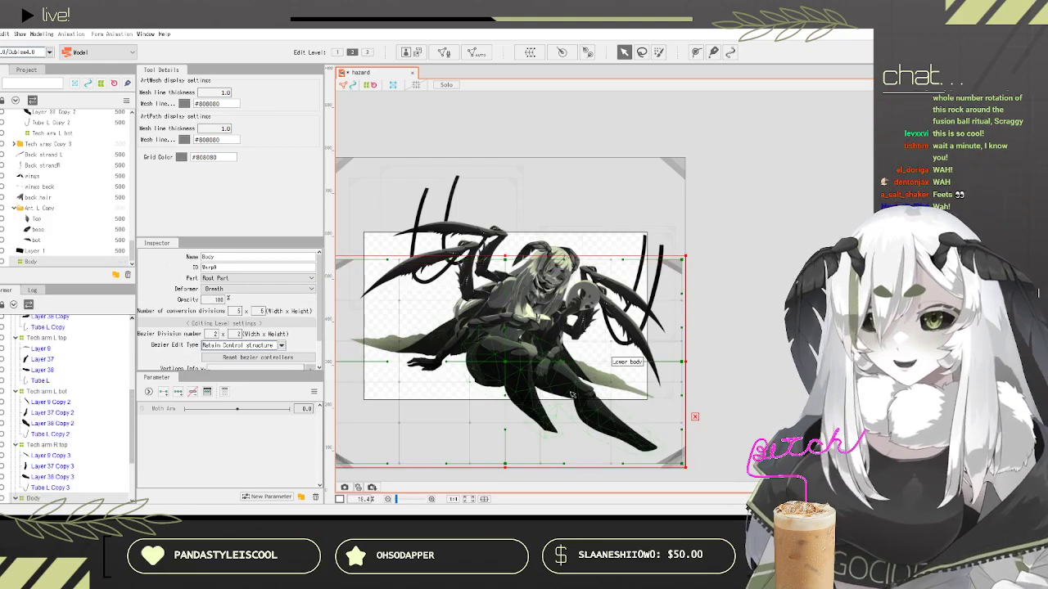
Step: Create a new parameter named Breath
scroll(600, 324, "up", 4)
scroll(542, 271, "up", 4)
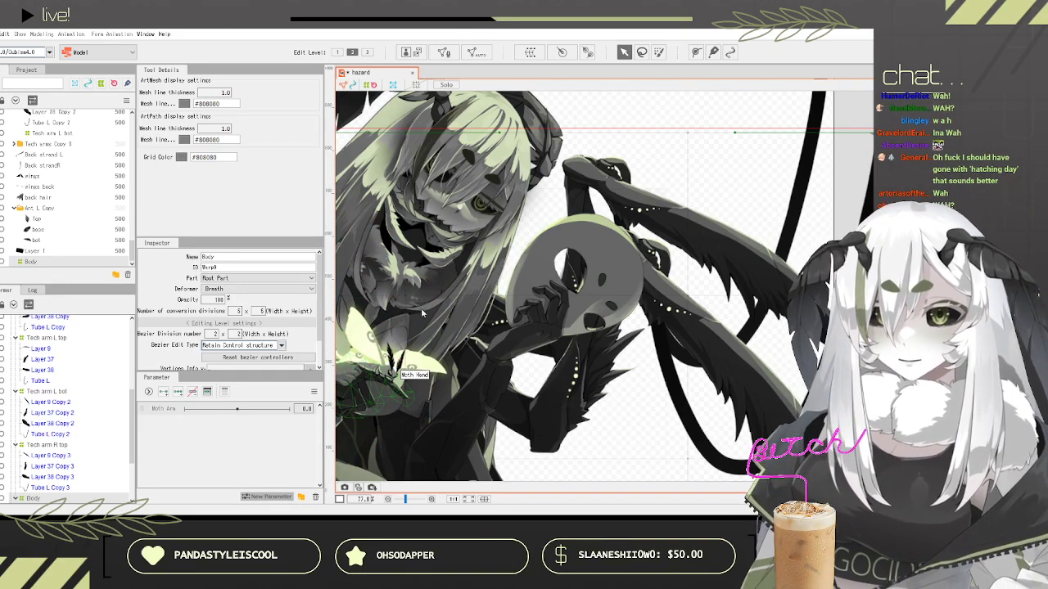
left_click(427, 311)
Step: Collapse and select the Breath warp deformer, and give it two keys on the Breath parameter, at -30 and 30
scroll(81, 367, "up", 5)
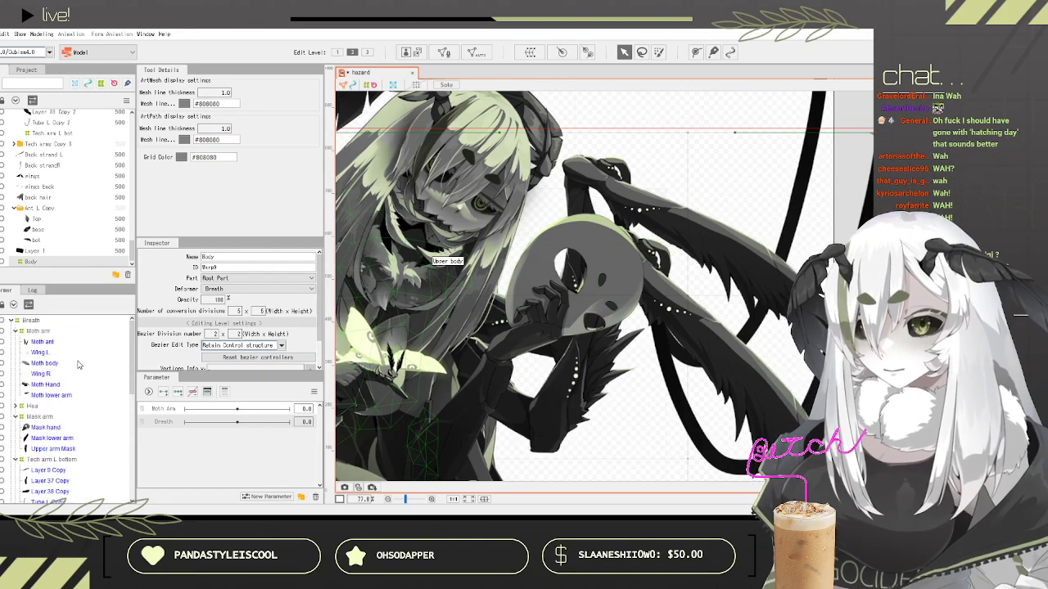
left_click(29, 321)
left_click(12, 321)
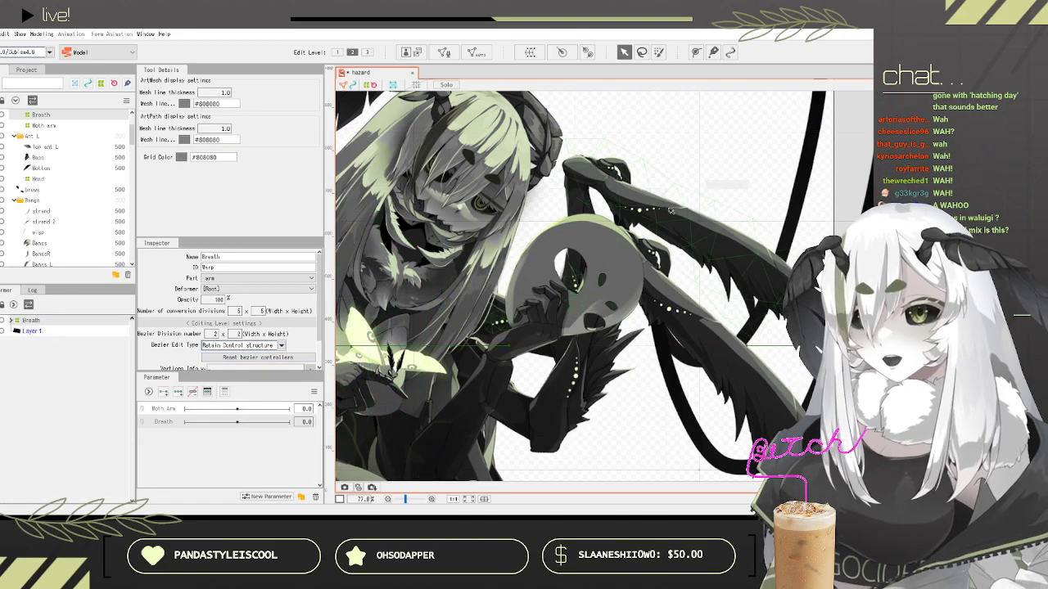
scroll(614, 219, "down", 6)
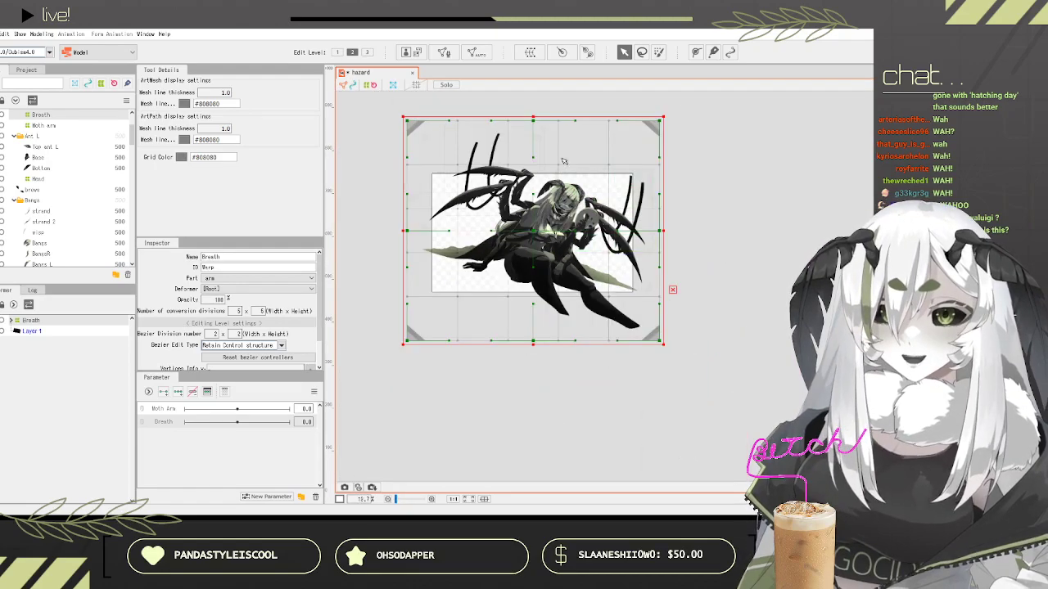
scroll(569, 180, "up", 2)
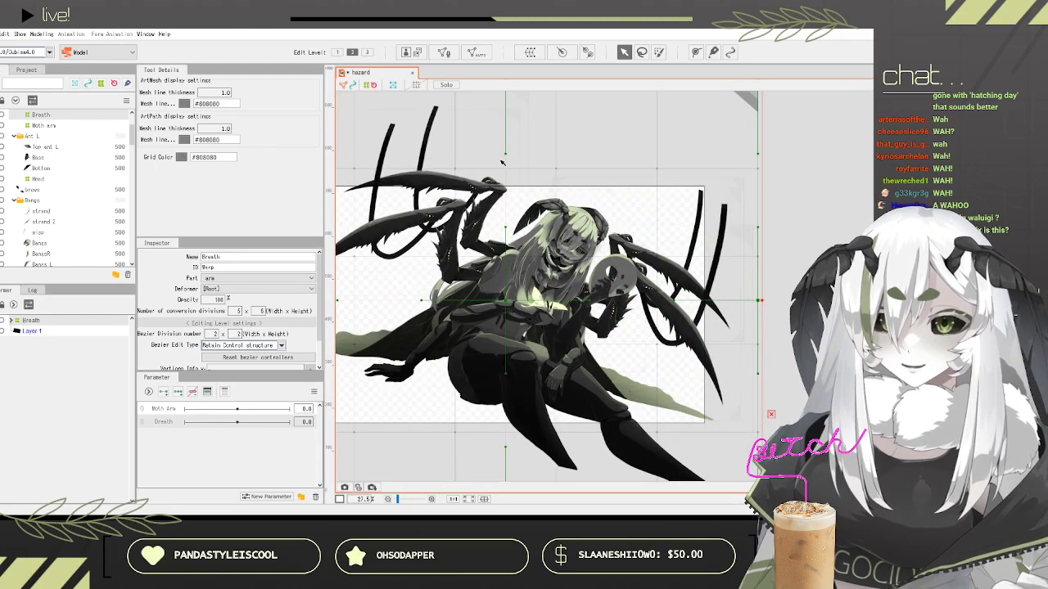
left_click_drag(193, 427, 171, 424)
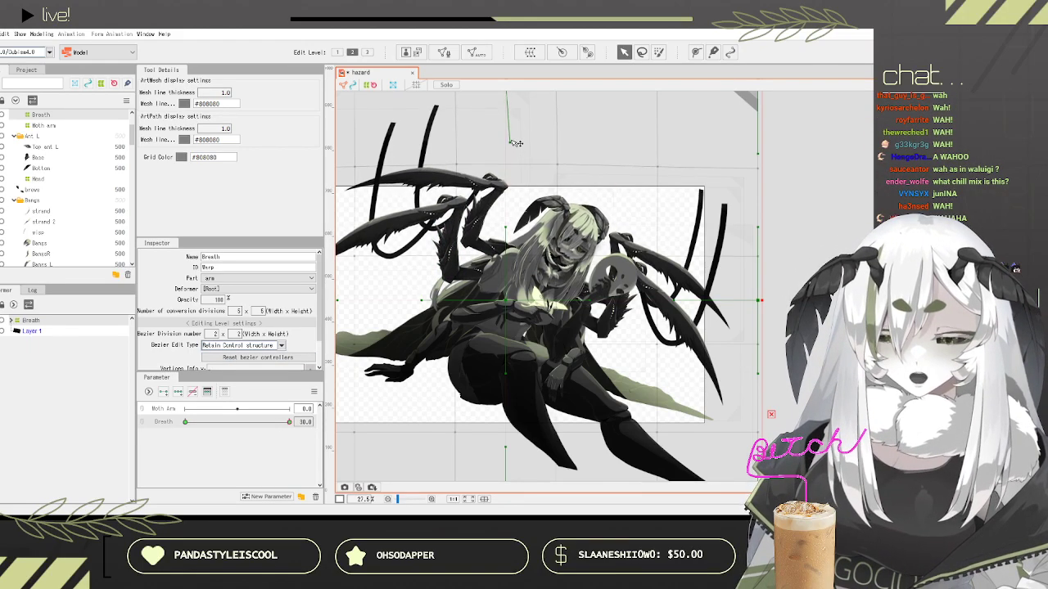
Step: At Breath 30, bend the Breath warp deformer slightly up and outward with its center and right-edge curve handles, and set the parameter back to -30
scroll(586, 194, "down", 2)
scroll(628, 181, "up", 2)
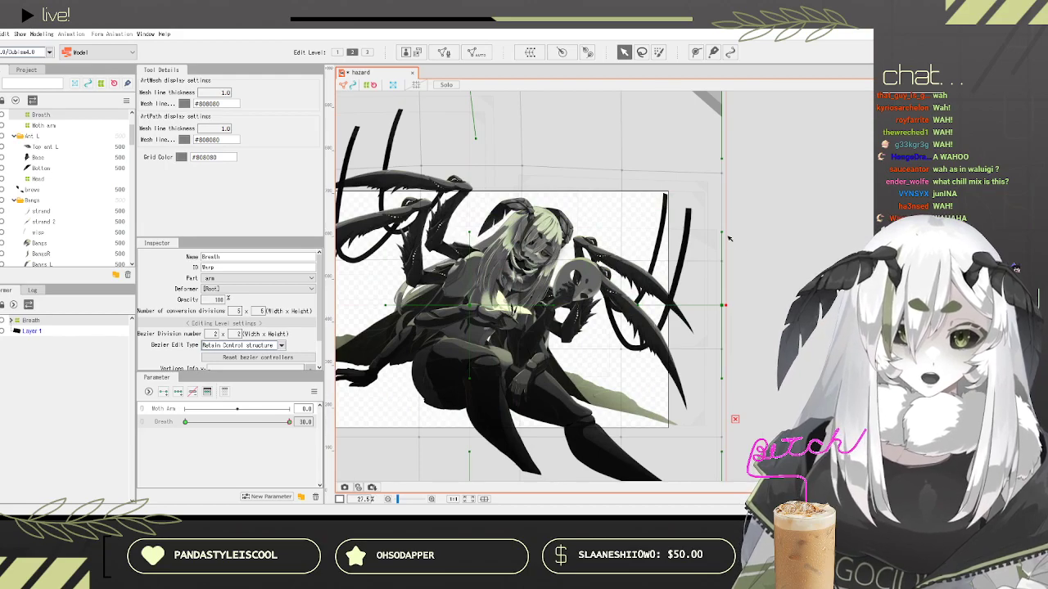
left_click_drag(725, 237, 728, 220)
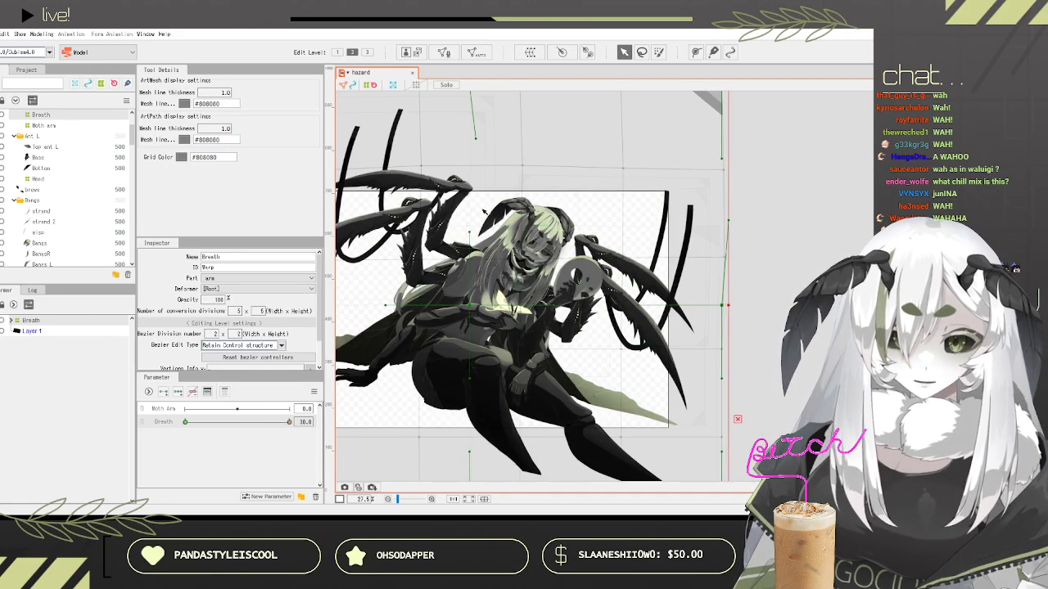
left_click_drag(470, 232, 474, 224)
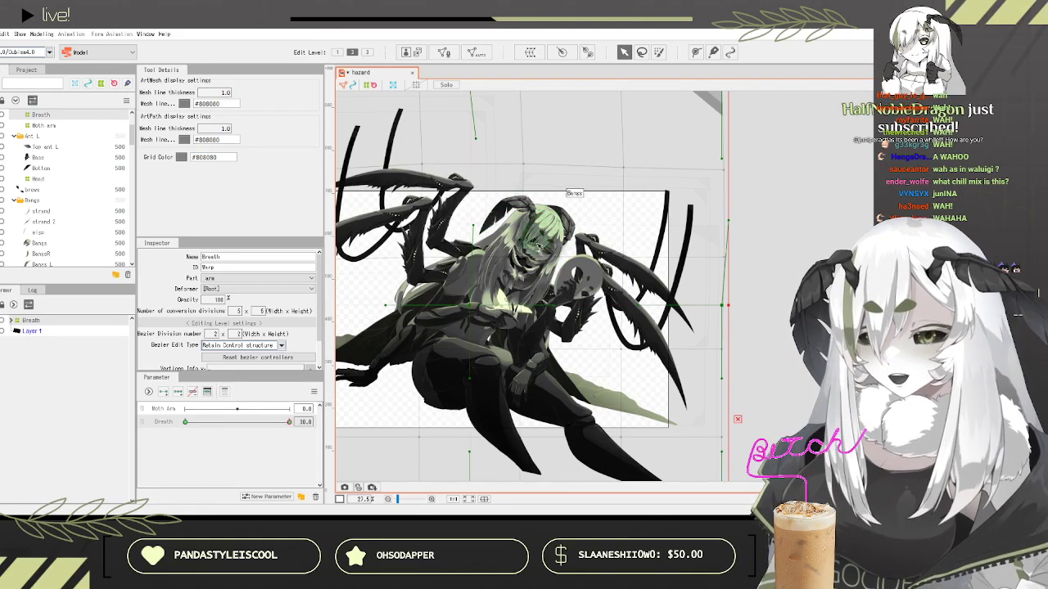
scroll(540, 241, "down", 2)
scroll(540, 242, "up", 3)
scroll(491, 286, "down", 1)
left_click_drag(287, 422, 111, 392)
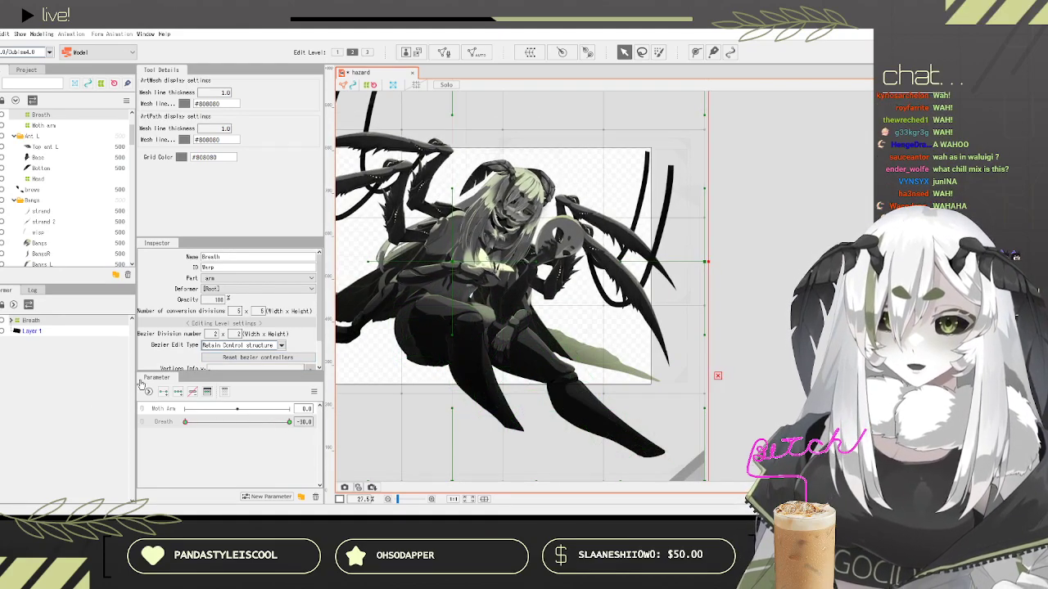
Step: Preview the Breath parameter, expand the Body deformer and examine its Upper body and R resting arm upper meshes
left_click_drag(212, 368, 292, 388)
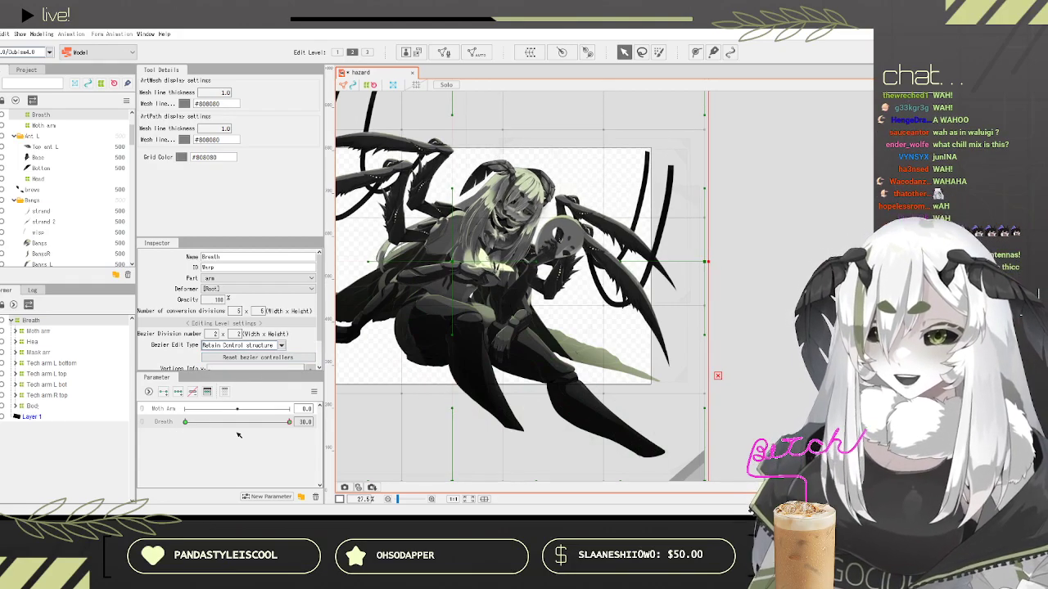
left_click(40, 330)
left_click(77, 406)
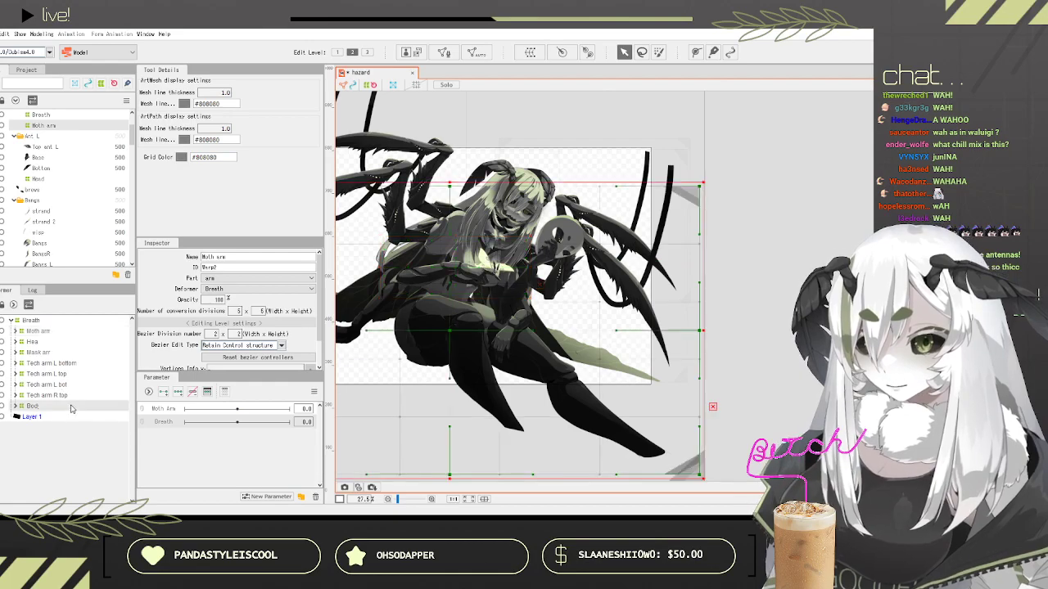
left_click(16, 407)
left_click(49, 417)
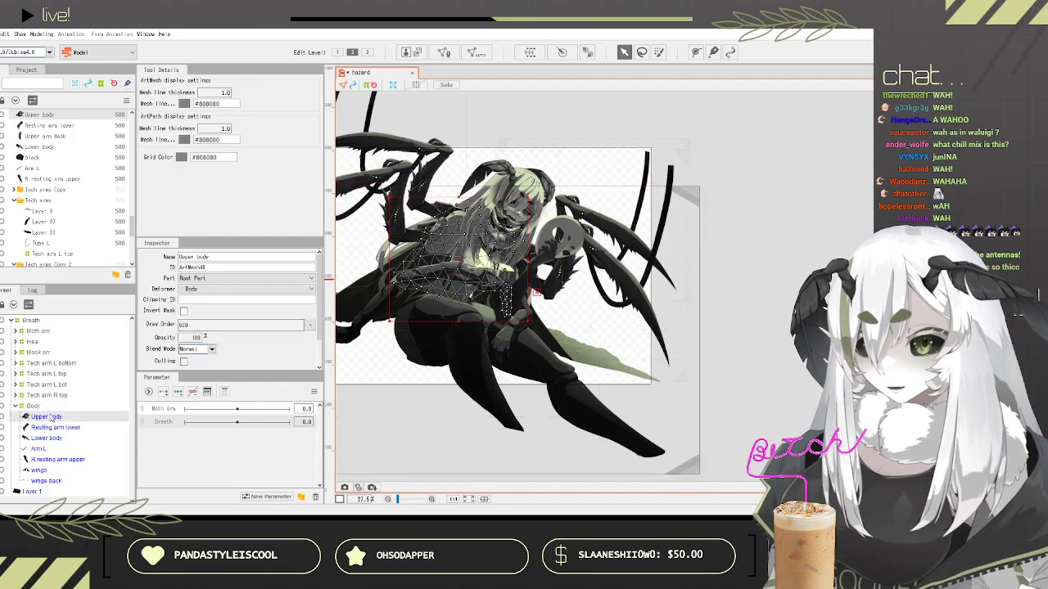
scroll(490, 212, "up", 5)
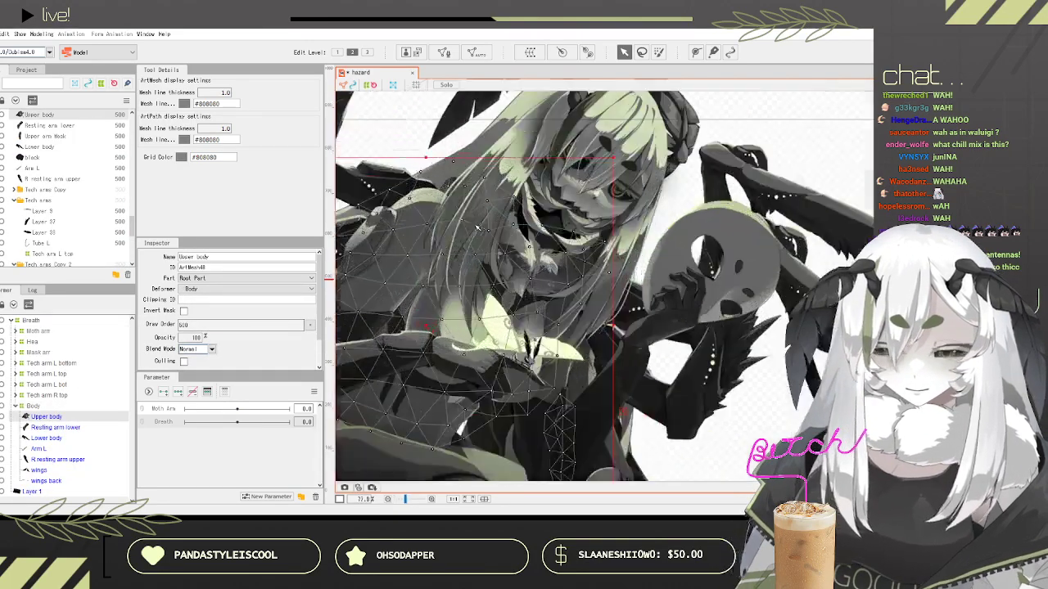
scroll(508, 277, "down", 3)
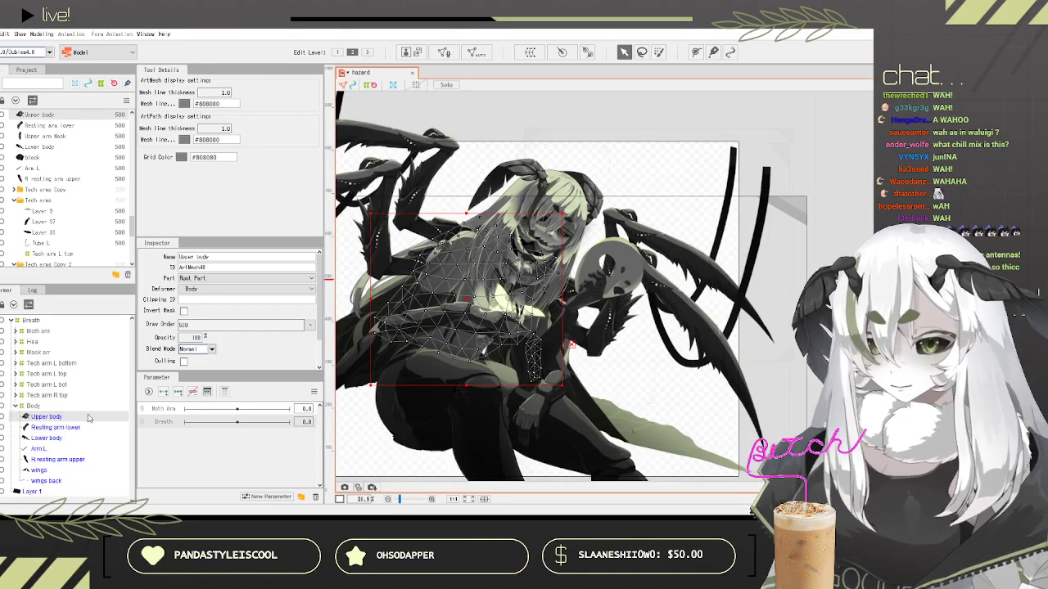
left_click(59, 461, "ctrl")
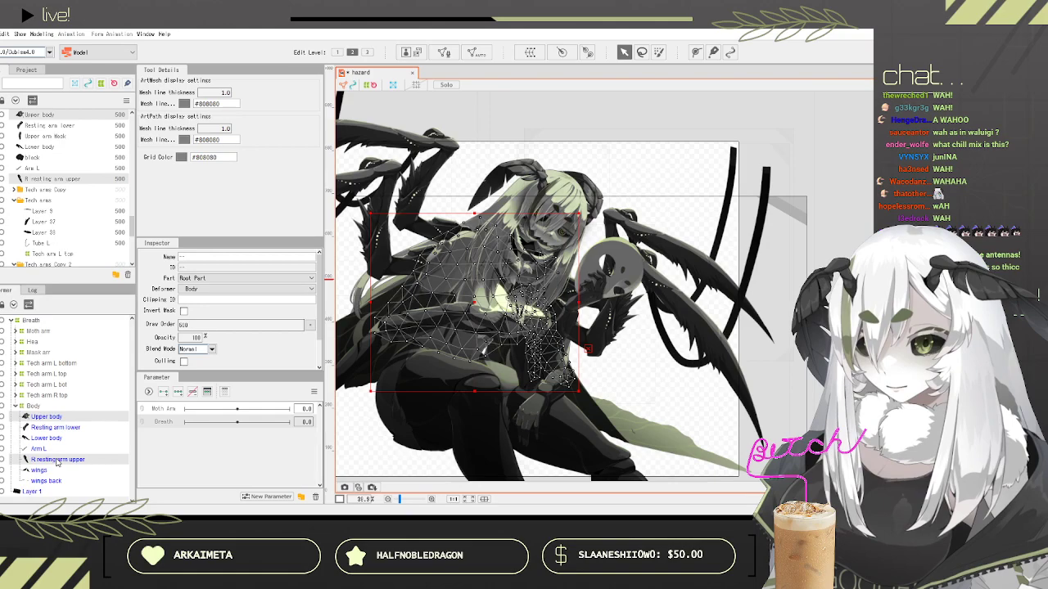
left_click(51, 418)
Step: Select the Body warp deformer, give it two keys on the Breath parameter, and set Breath to 30
left_click(23, 407)
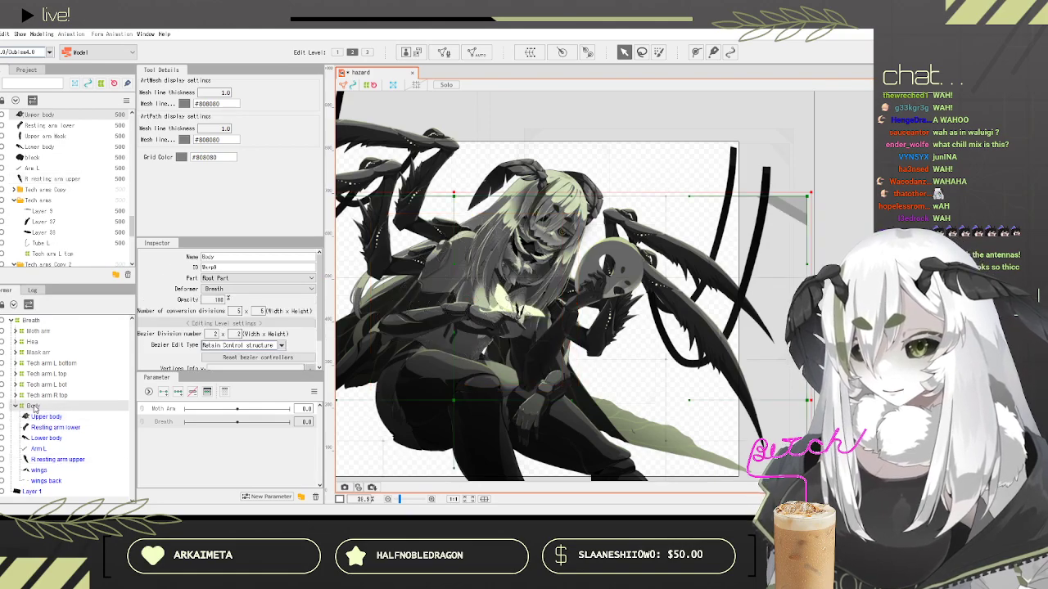
left_click(162, 393)
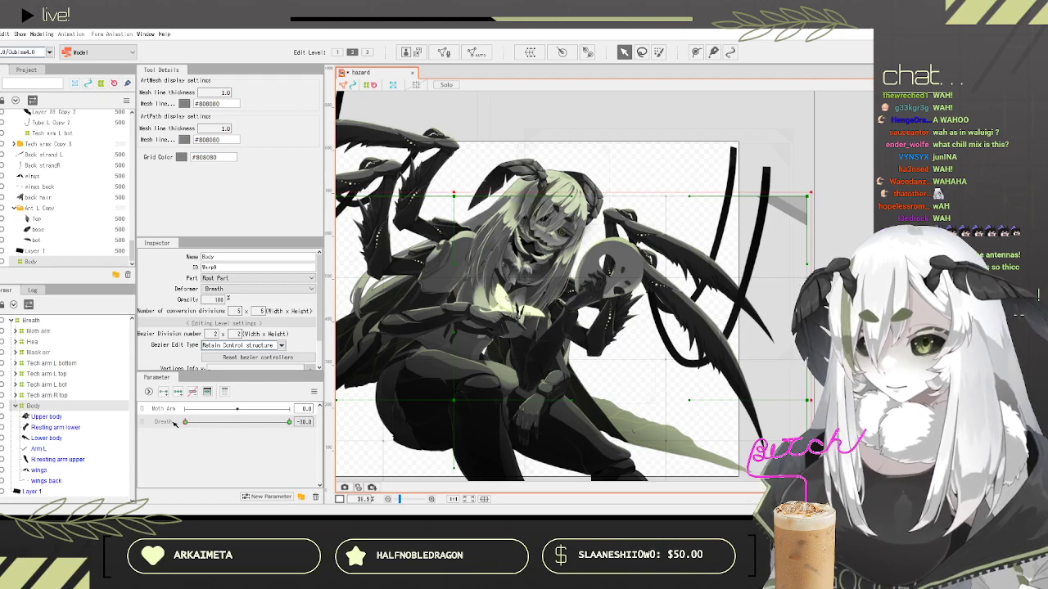
left_click_drag(175, 423, 195, 423)
left_click_drag(266, 422, 289, 422)
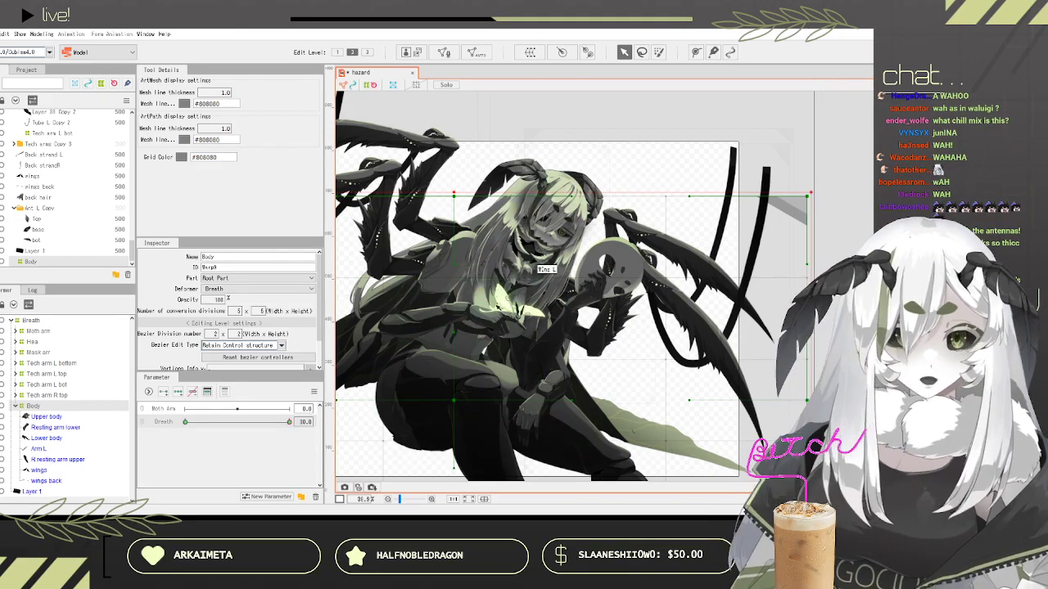
Step: At Breath 30, bend the Body deformer's upper edge slightly upward with its curve handles, preview the motion, and return Breath to -30
left_click(462, 198)
left_click_drag(462, 200, 462, 193)
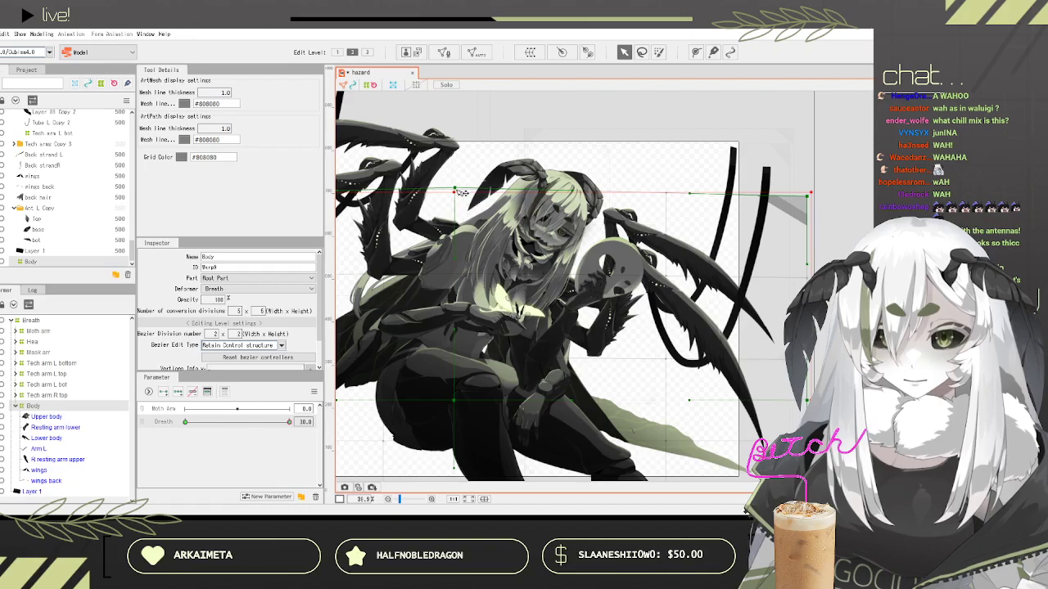
scroll(665, 190, "down", 2)
scroll(665, 189, "up", 2)
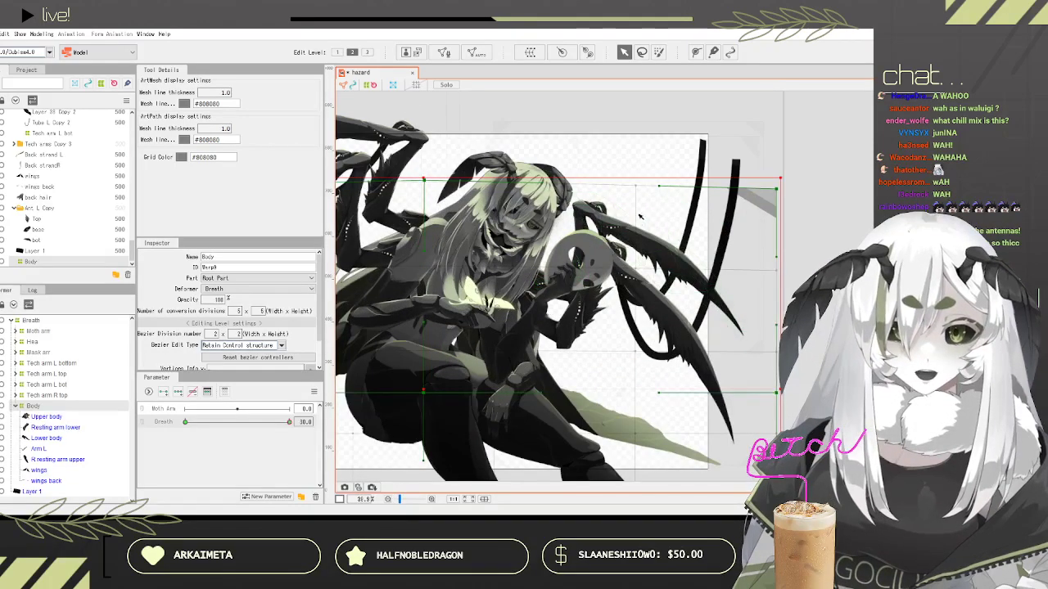
left_click_drag(661, 188, 665, 176)
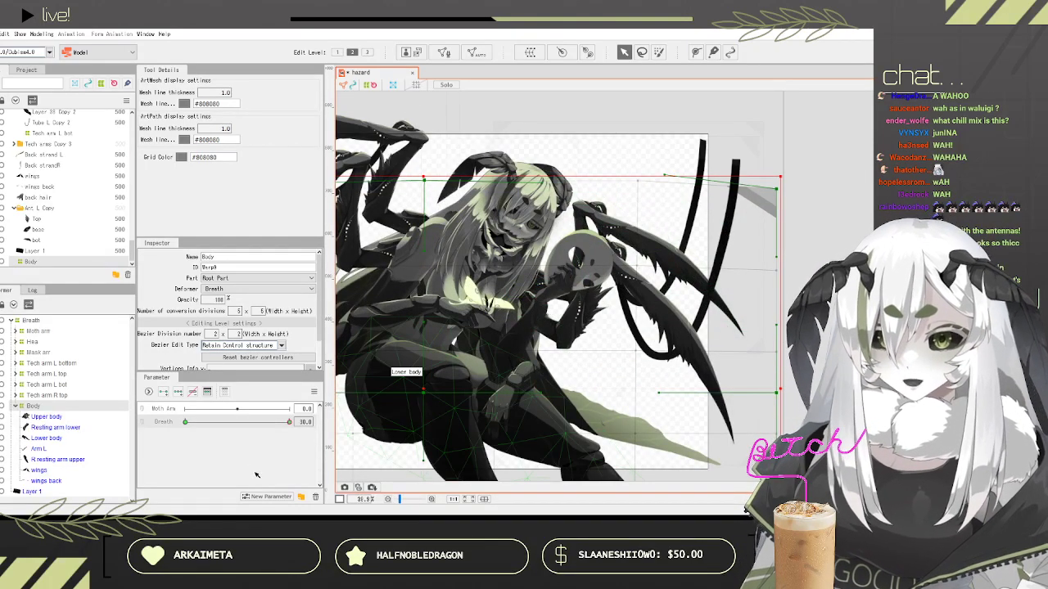
left_click_drag(254, 421, 217, 392)
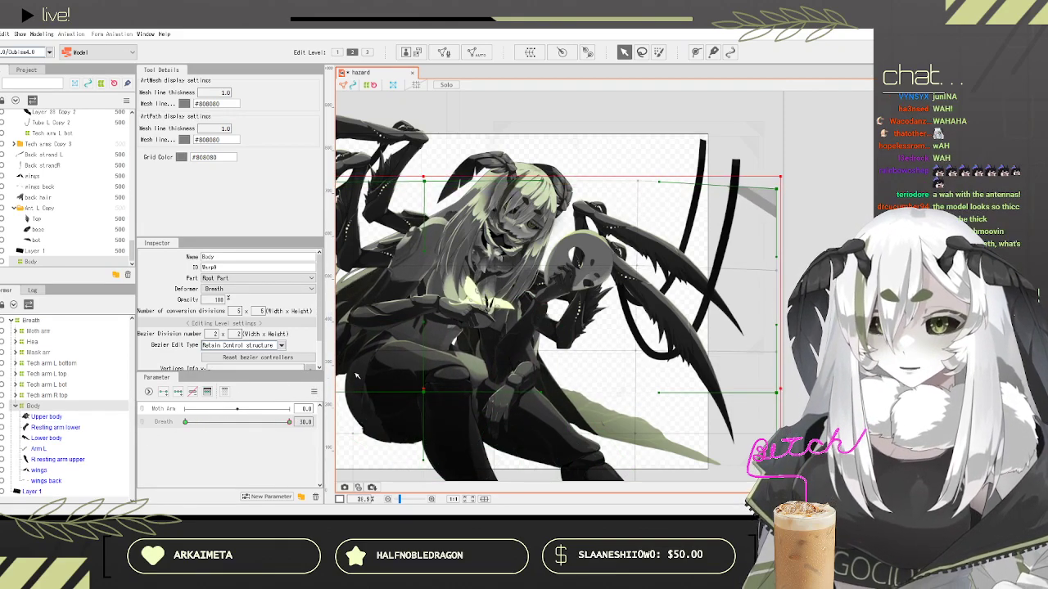
scroll(528, 282, "down", 3)
scroll(521, 279, "up", 3)
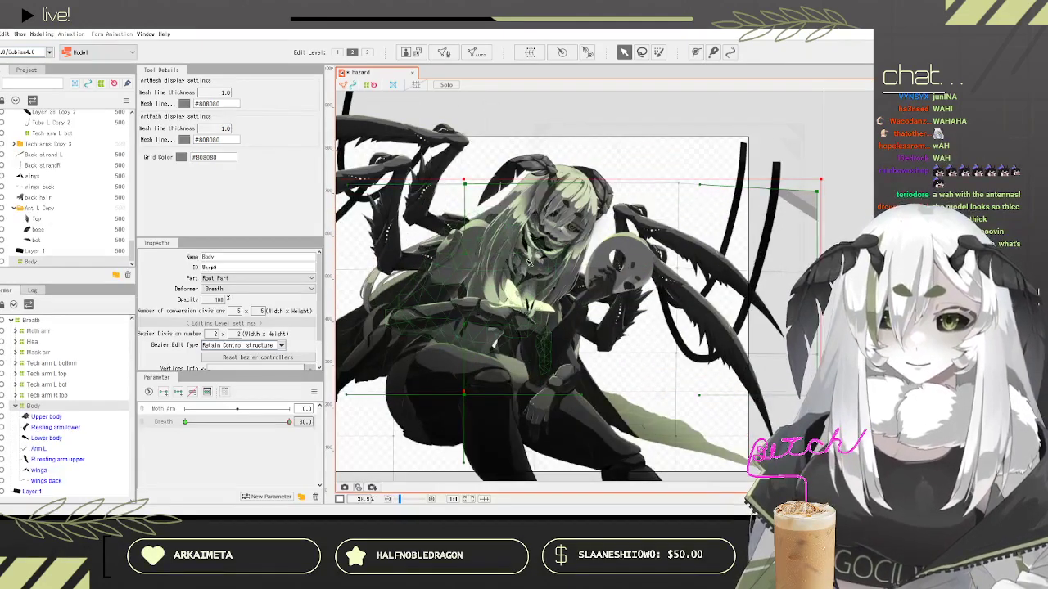
left_click_drag(467, 185, 467, 189)
left_click_drag(289, 423, 161, 394)
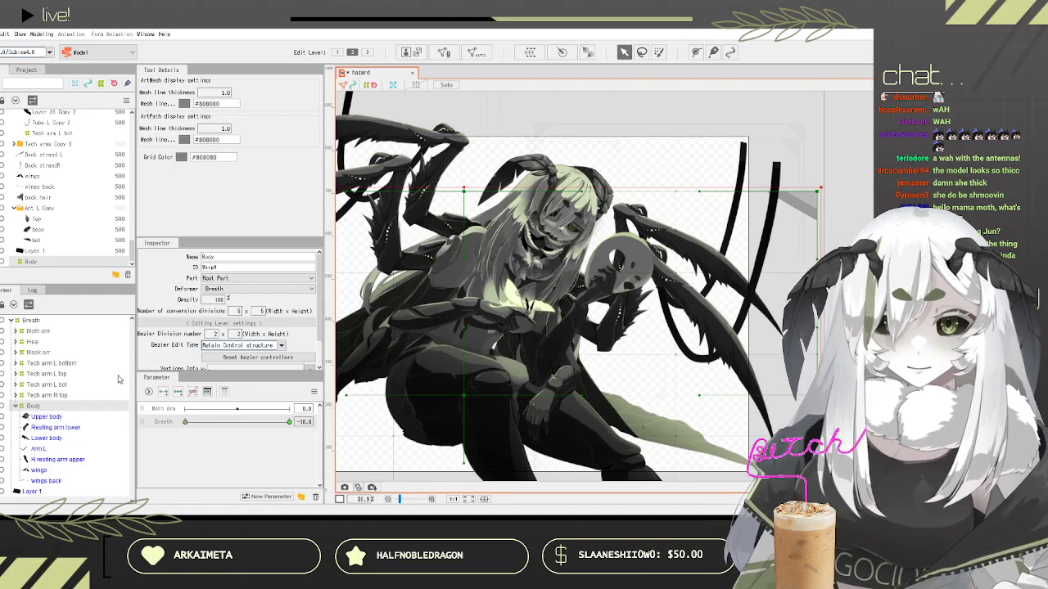
Step: Give the Head warp deformer two keys on Breath, raise it slightly at Breath 30, and return the parameter to -30
left_click(32, 343)
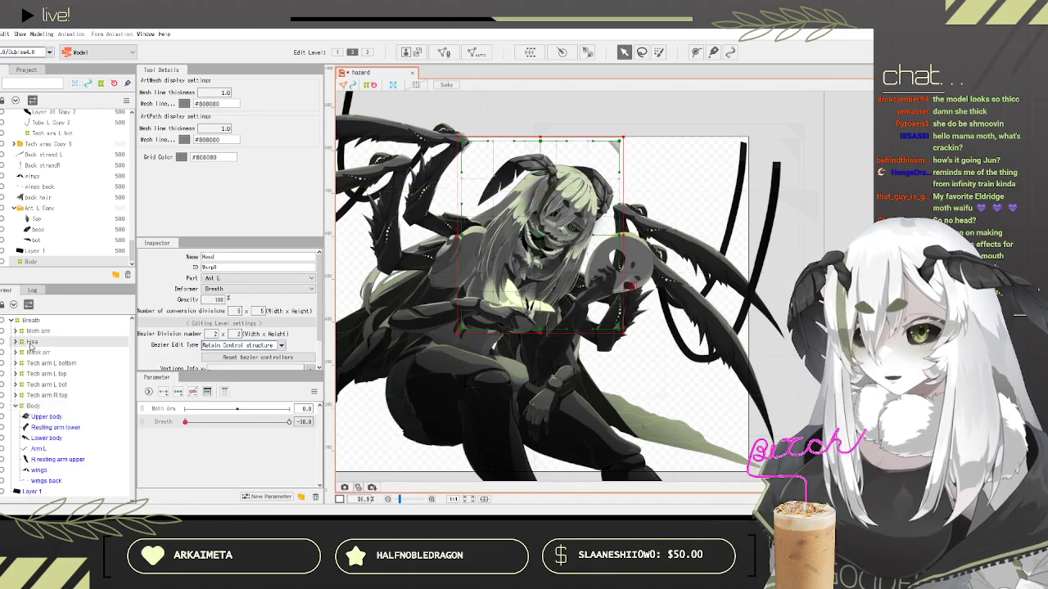
left_click_drag(186, 422, 324, 418)
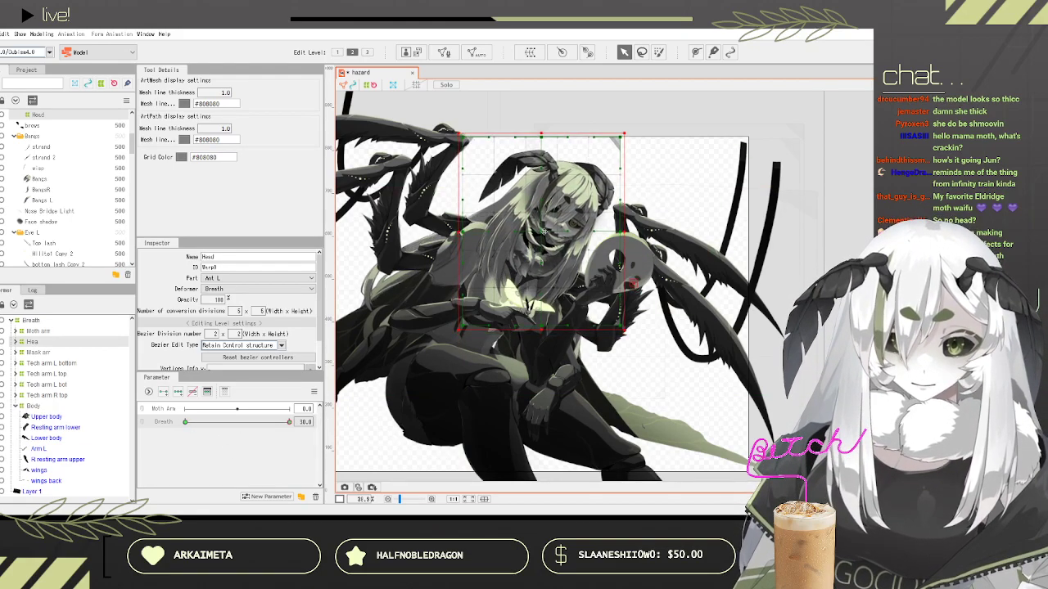
left_click(210, 421)
left_click_drag(205, 431, 44, 425)
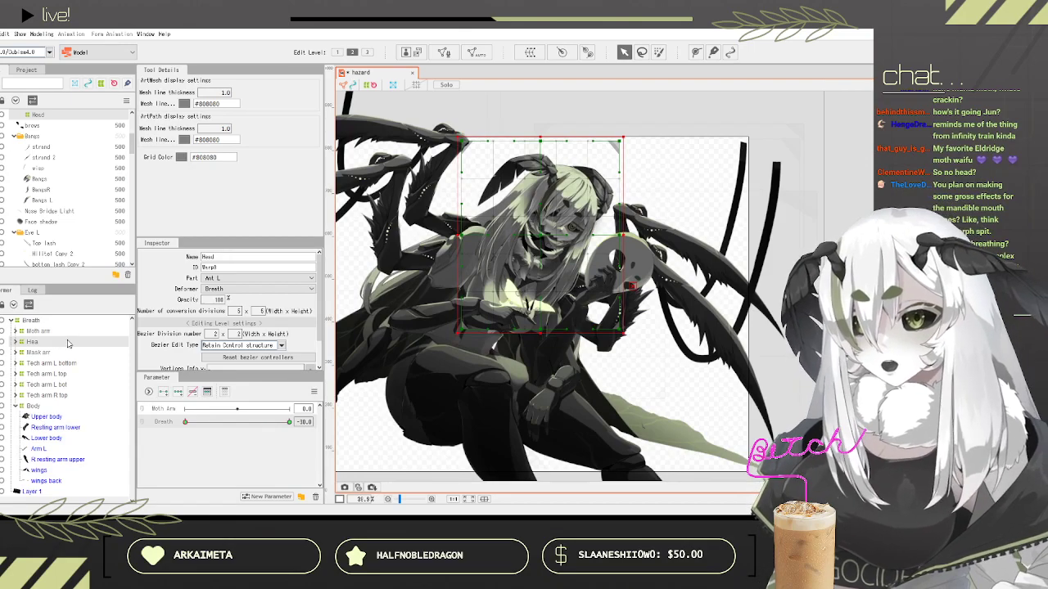
Step: Give the Moth arm warp deformer two keys on Breath, shift it slightly up at Breath 30, and return the parameter to -30
left_click(39, 330)
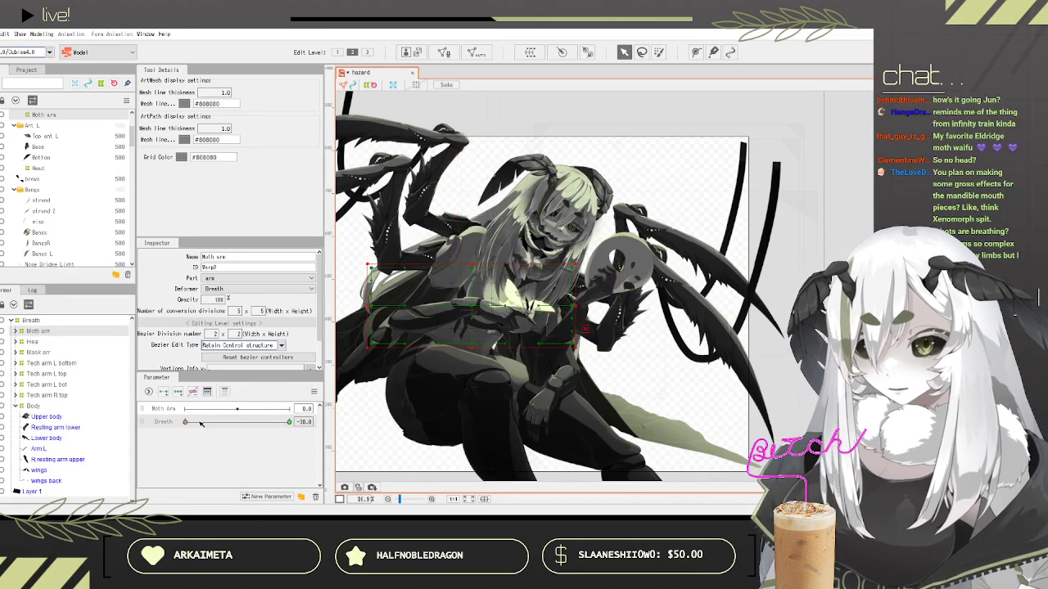
left_click_drag(189, 423, 492, 401)
left_click_drag(474, 306, 473, 302)
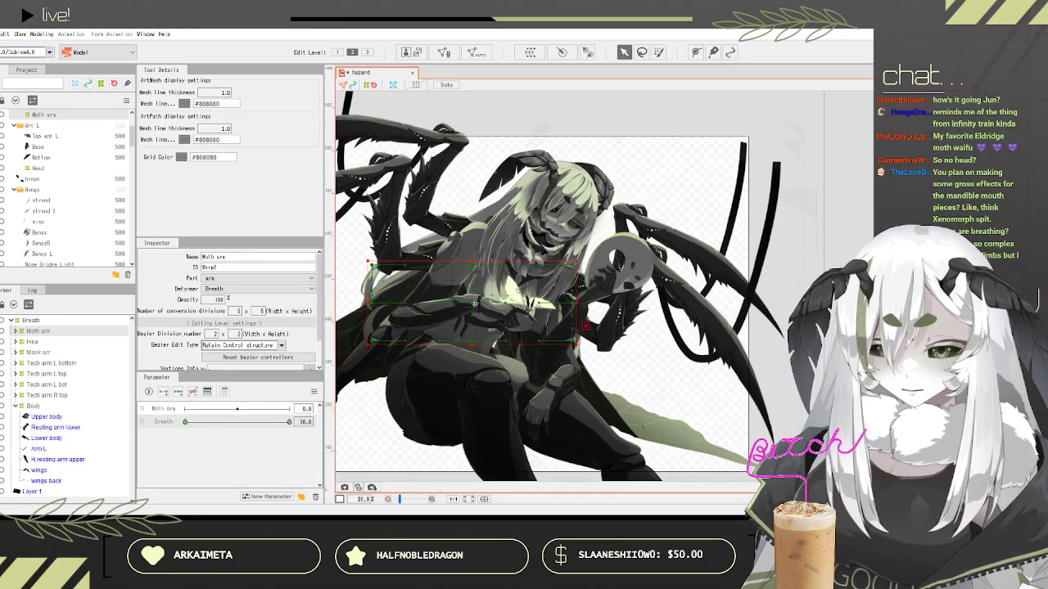
left_click_drag(250, 424, 294, 373)
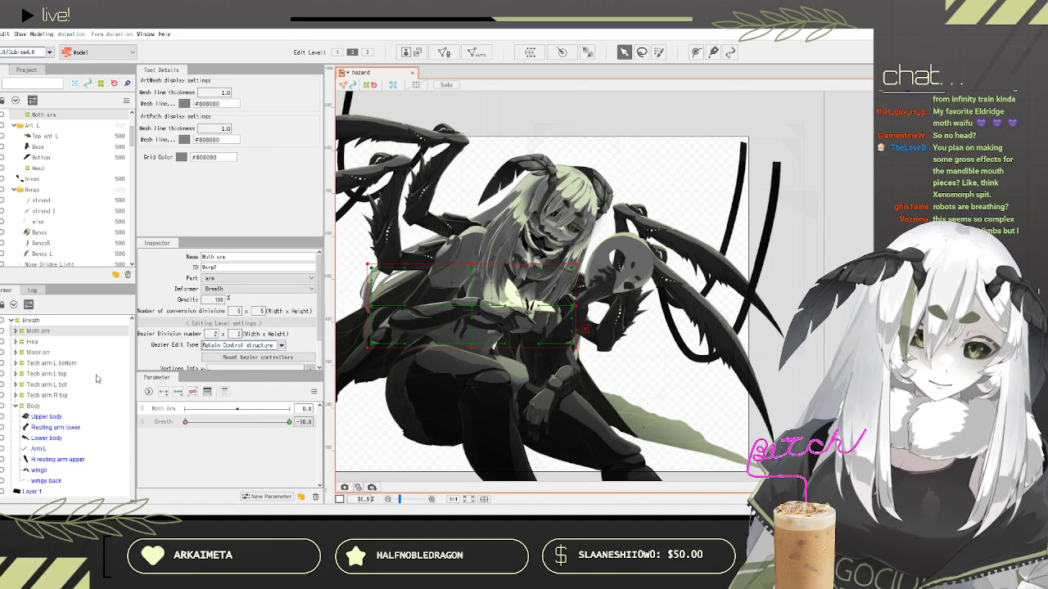
Step: Give the Mask arm warp deformer two keys on Breath, raise it slightly at Breath 30, preview it, and return the parameter to -30
left_click(51, 352)
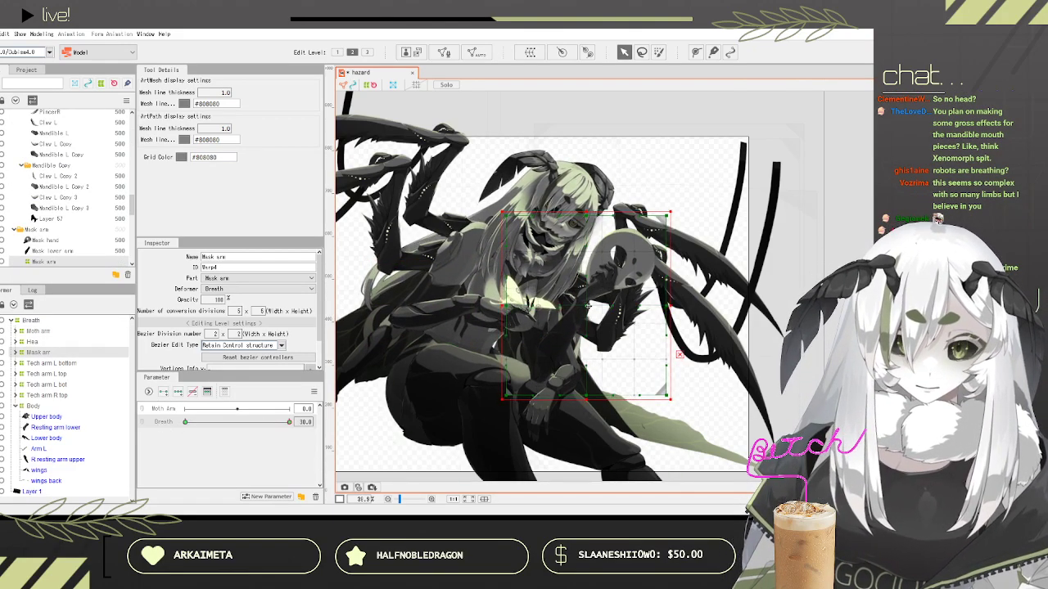
left_click(226, 422)
left_click_drag(226, 425, 304, 396)
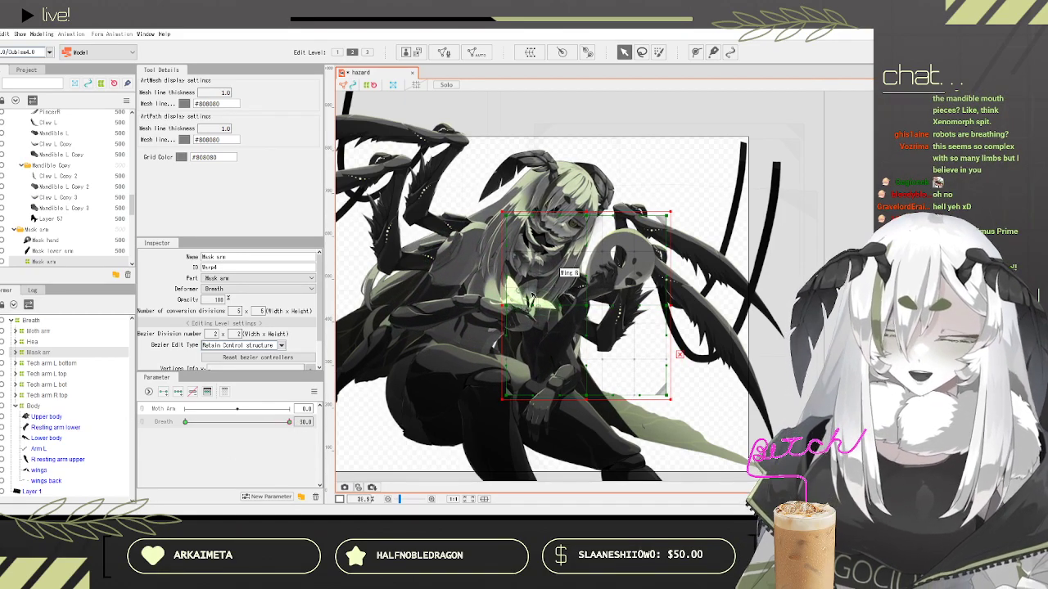
scroll(502, 303, "down", 5)
scroll(418, 276, "up", 2)
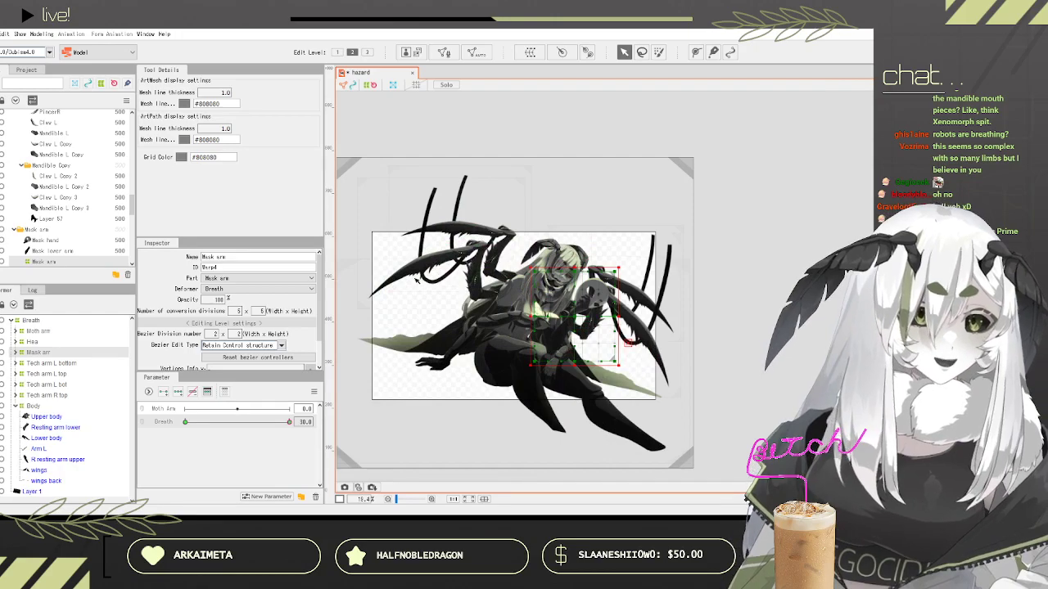
scroll(394, 323, "up", 3)
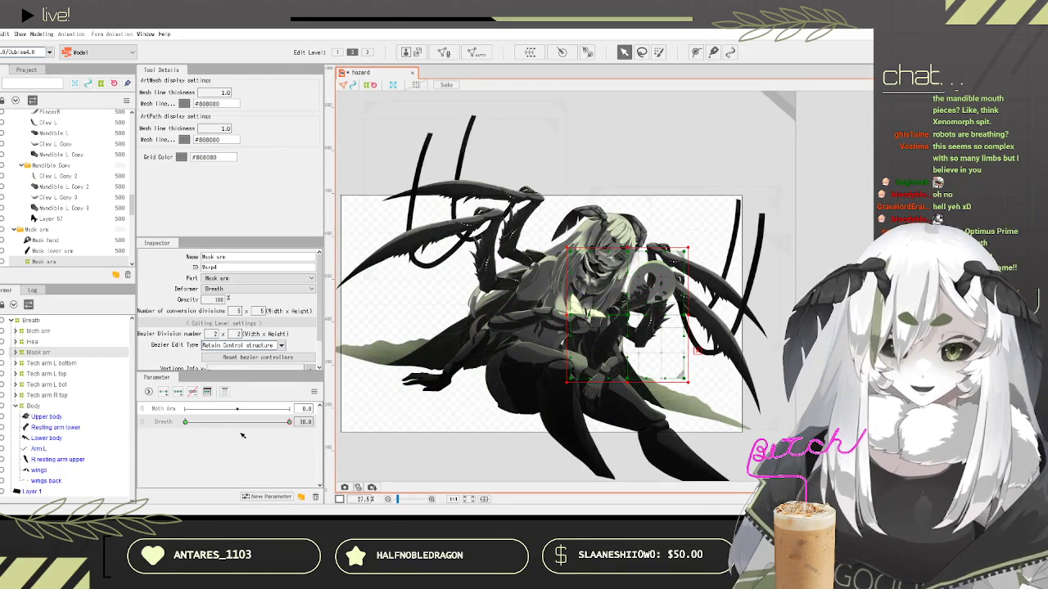
left_click_drag(287, 421, 160, 415)
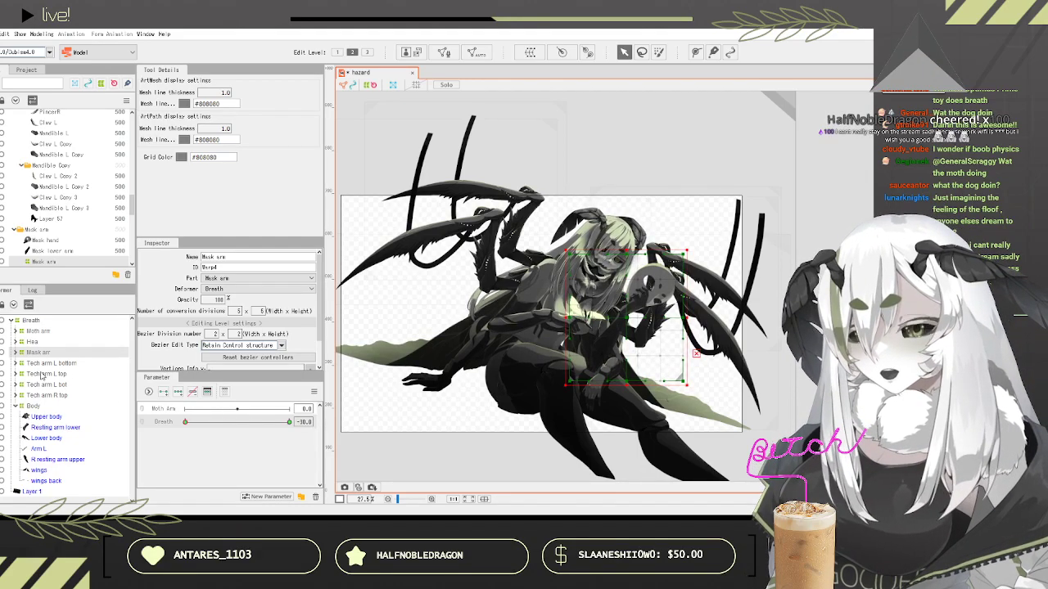
Step: Wrap the Tech arm L bottom, L top, L bot and R top deformers in a warp deformer named Tech arms
left_click(114, 375)
left_click(82, 364, "ctrl")
left_click(78, 385, "ctrl")
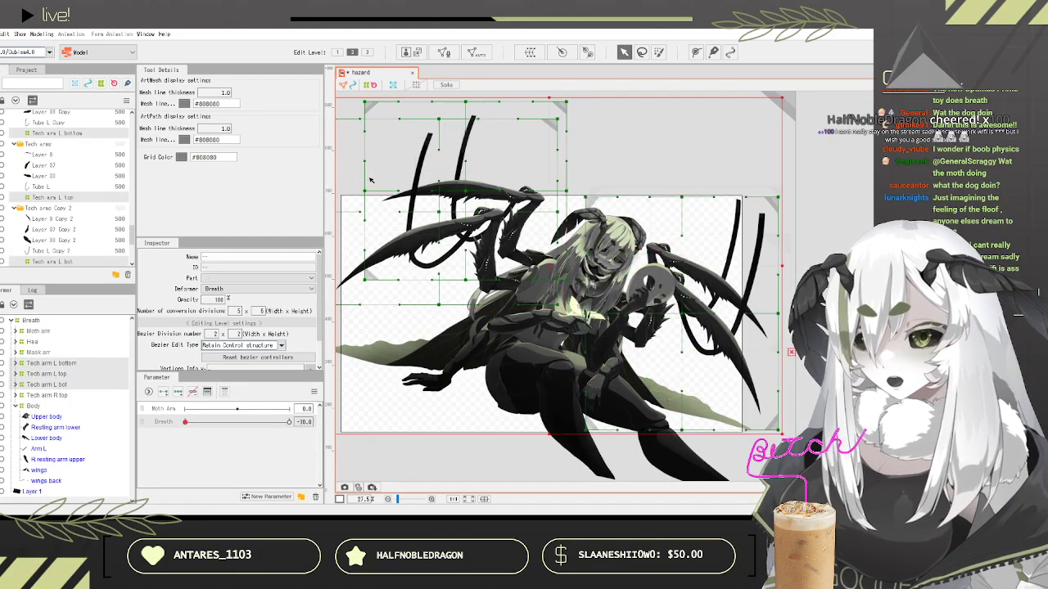
left_click(79, 396, "ctrl")
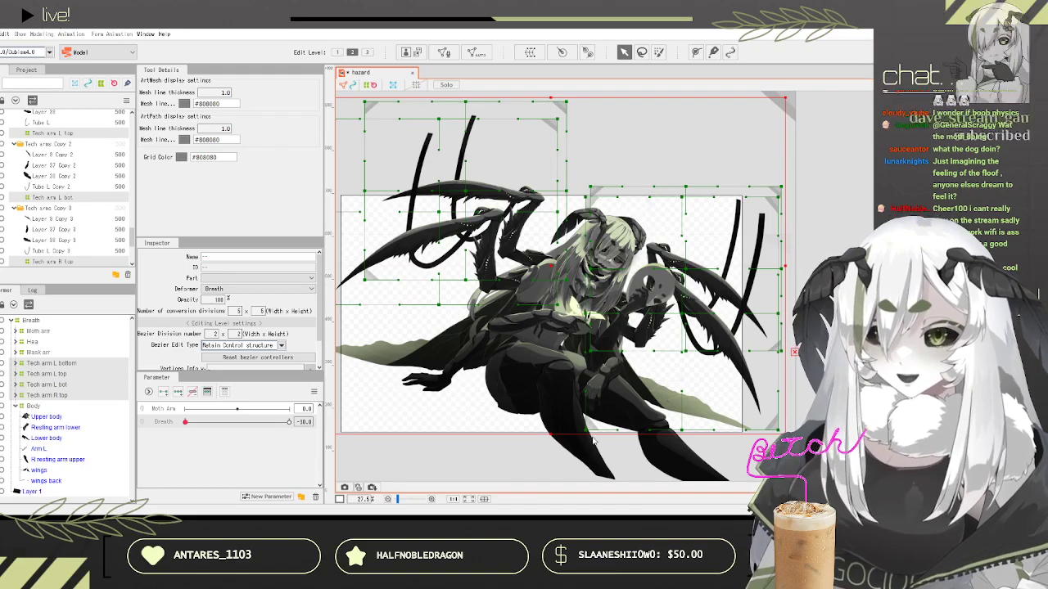
left_click(569, 449)
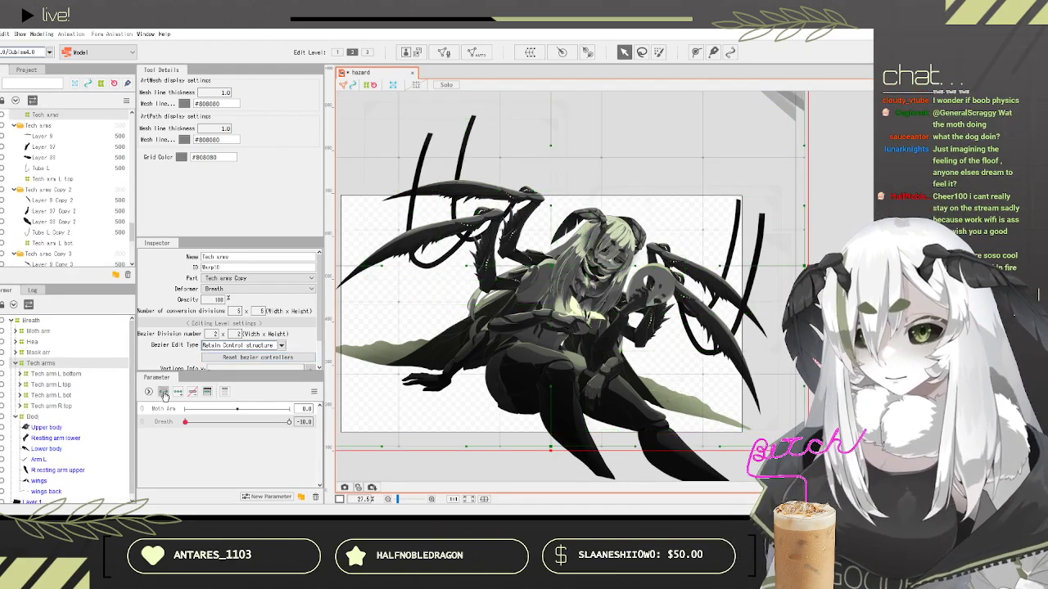
Step: Give the Tech arms warp deformer two keys on Breath, raise it slightly at Breath 30, and return the parameter to -30
left_click_drag(200, 426, 289, 423)
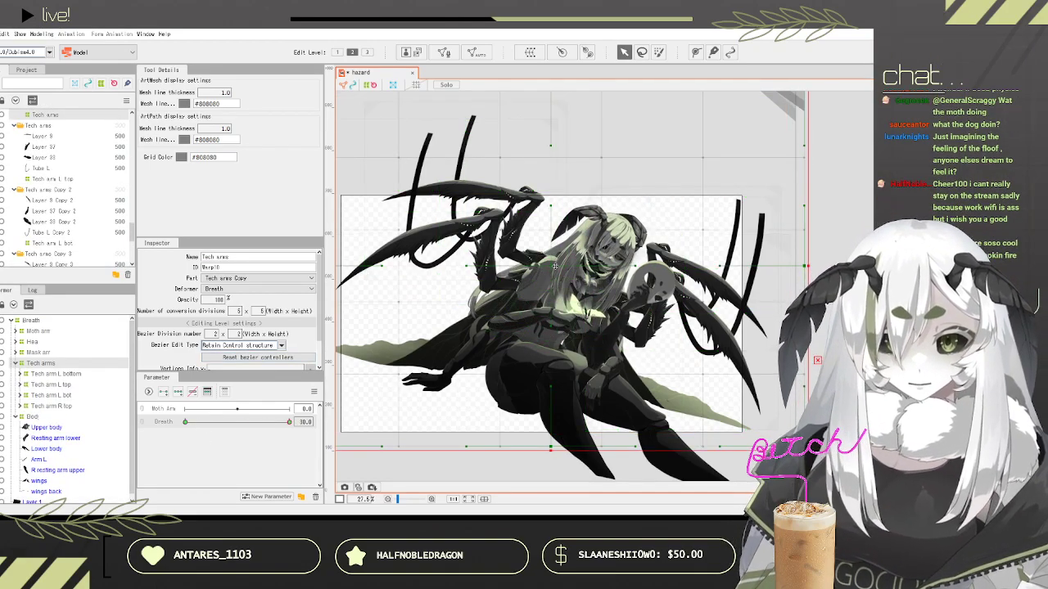
left_click_drag(554, 266, 556, 264)
left_click_drag(234, 420, 288, 421)
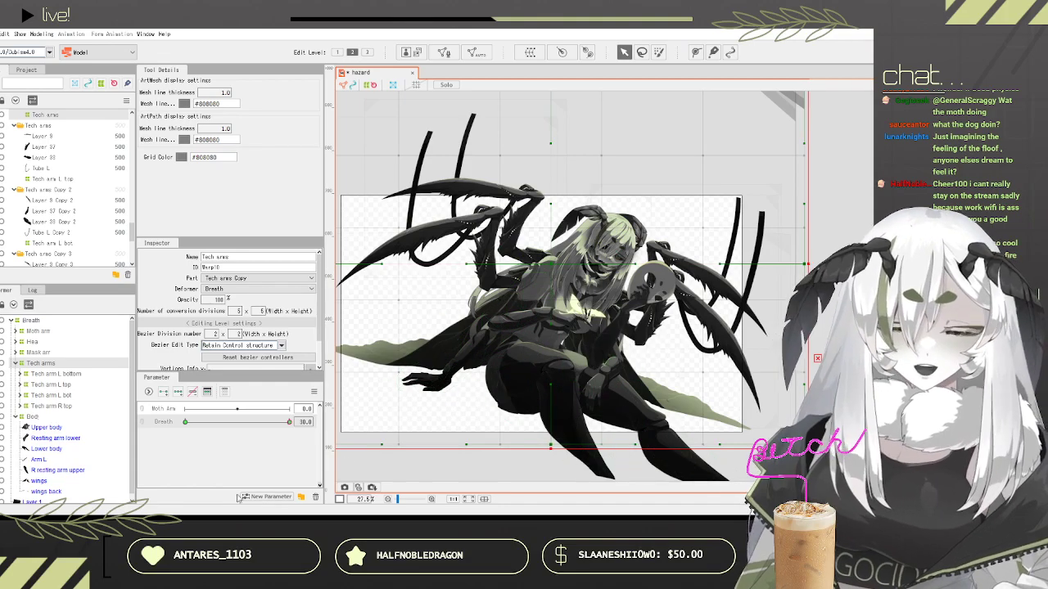
left_click_drag(288, 423, 153, 389)
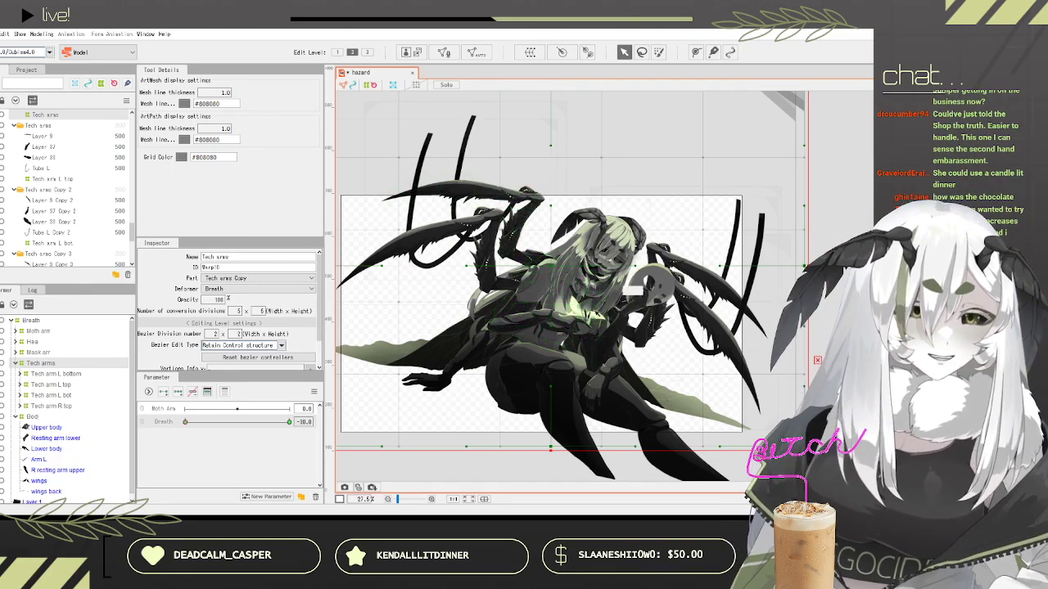
scroll(585, 286, "down", 3)
scroll(573, 278, "up", 5)
scroll(458, 238, "down", 4)
scroll(582, 317, "up", 4)
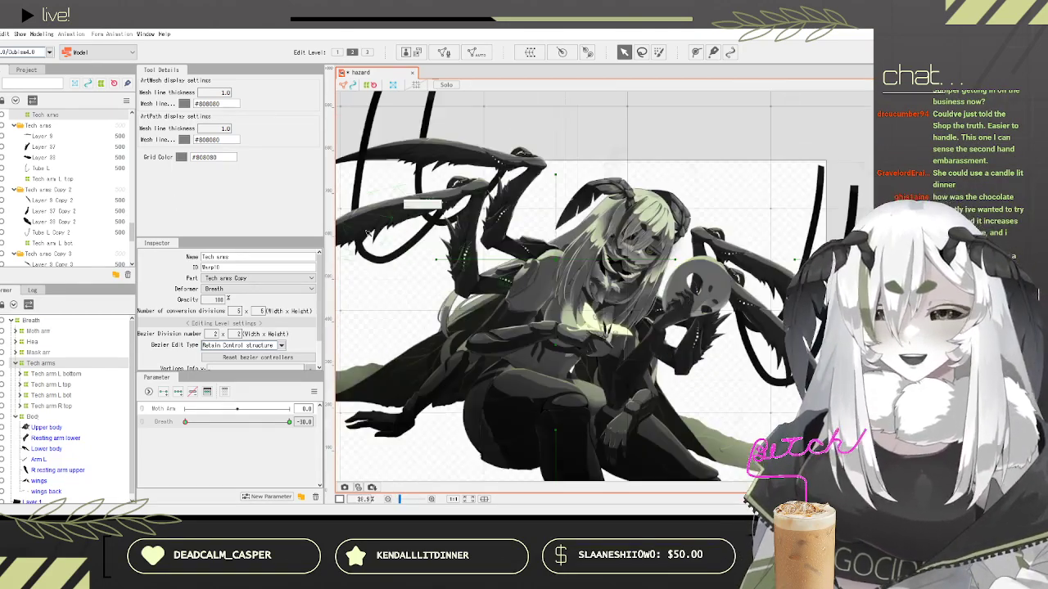
scroll(583, 317, "down", 2)
scroll(583, 317, "up", 3)
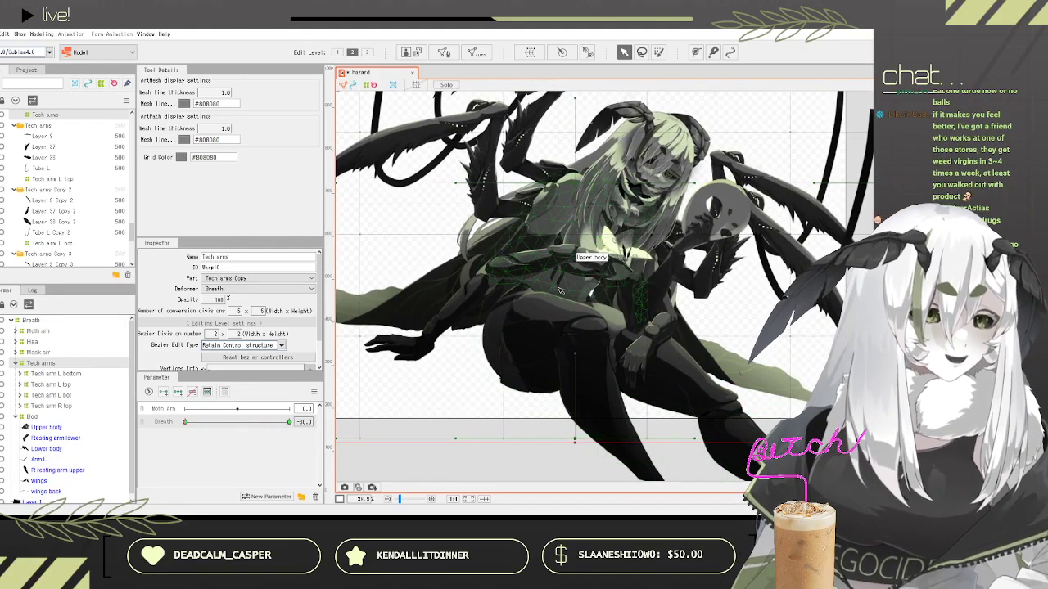
scroll(714, 201, "down", 2)
scroll(714, 135, "up", 2)
scroll(707, 161, "down", 2)
scroll(707, 162, "up", 2)
scroll(706, 168, "down", 2)
scroll(701, 211, "up", 3)
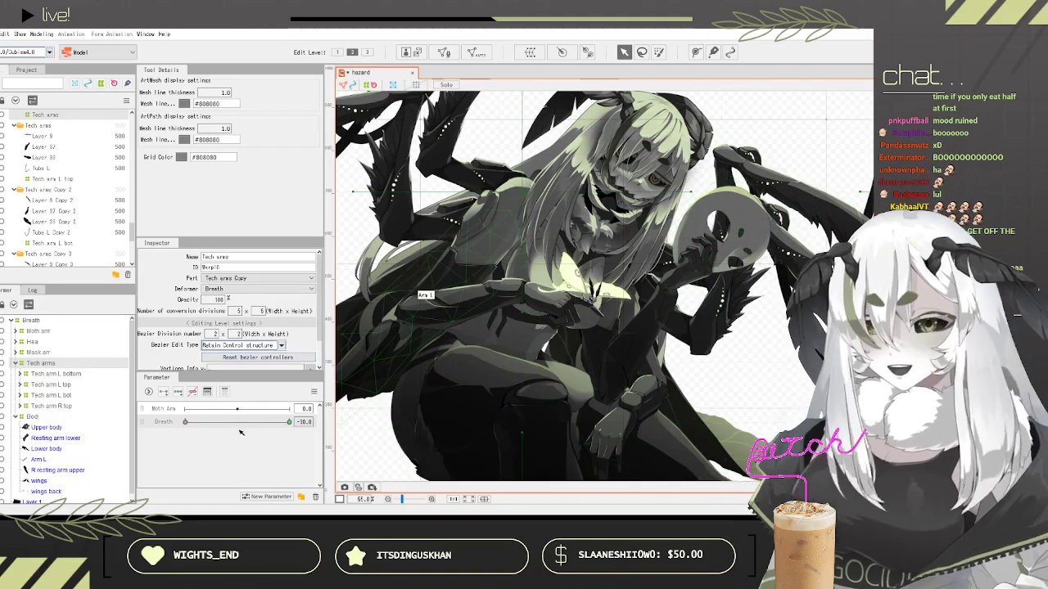
Step: Preview the Tech arms movement across the Breath parameter and examine the Arm L mesh and the Mask arm deformer
left_click_drag(225, 423, 170, 409)
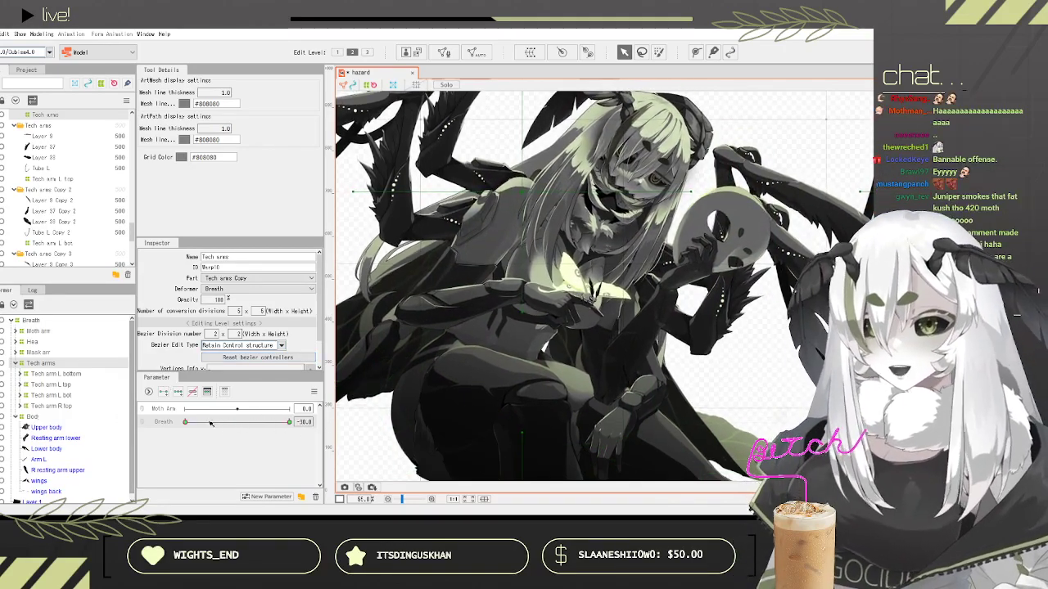
scroll(628, 232, "down", 3)
scroll(631, 179, "up", 3)
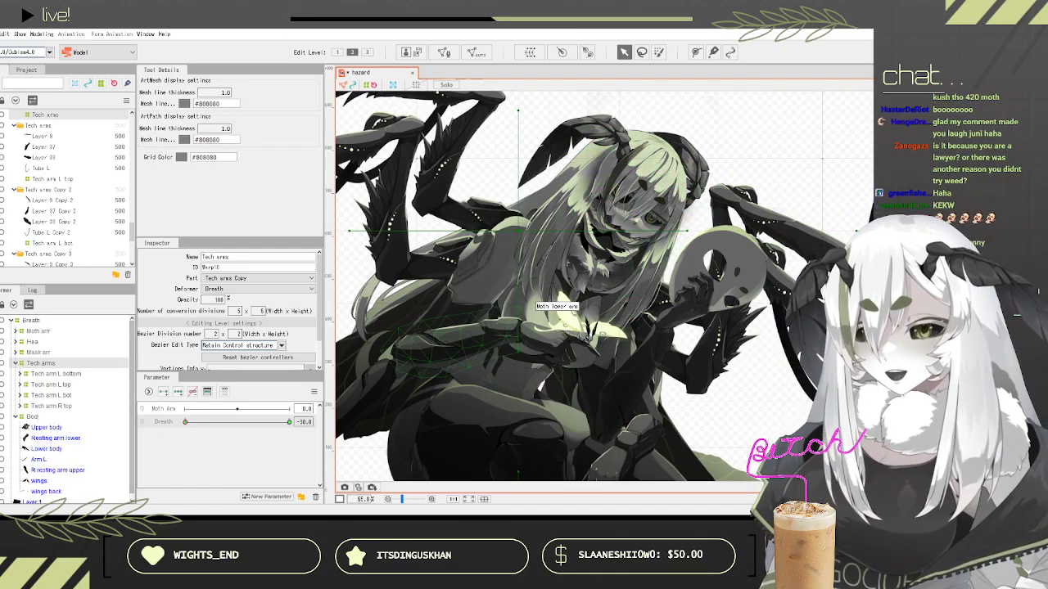
scroll(4, 369, "down", 1)
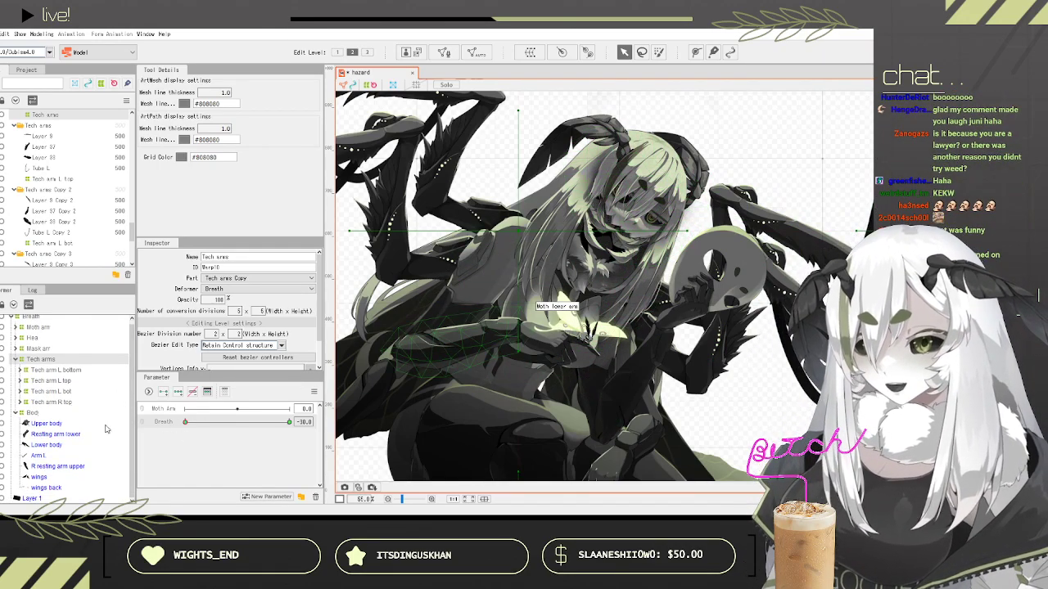
left_click(38, 456)
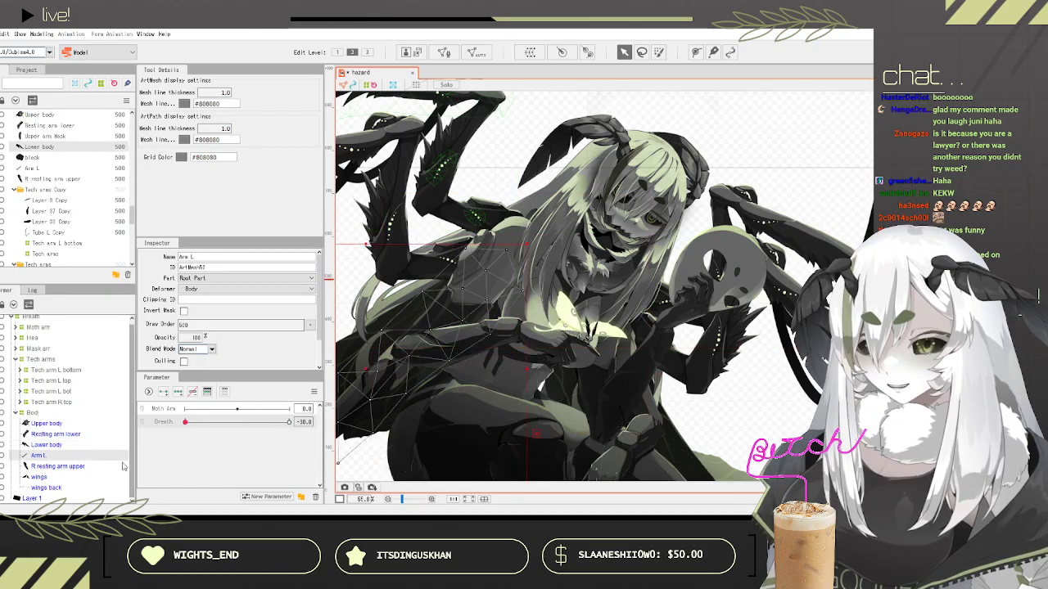
scroll(675, 284, "up", 3)
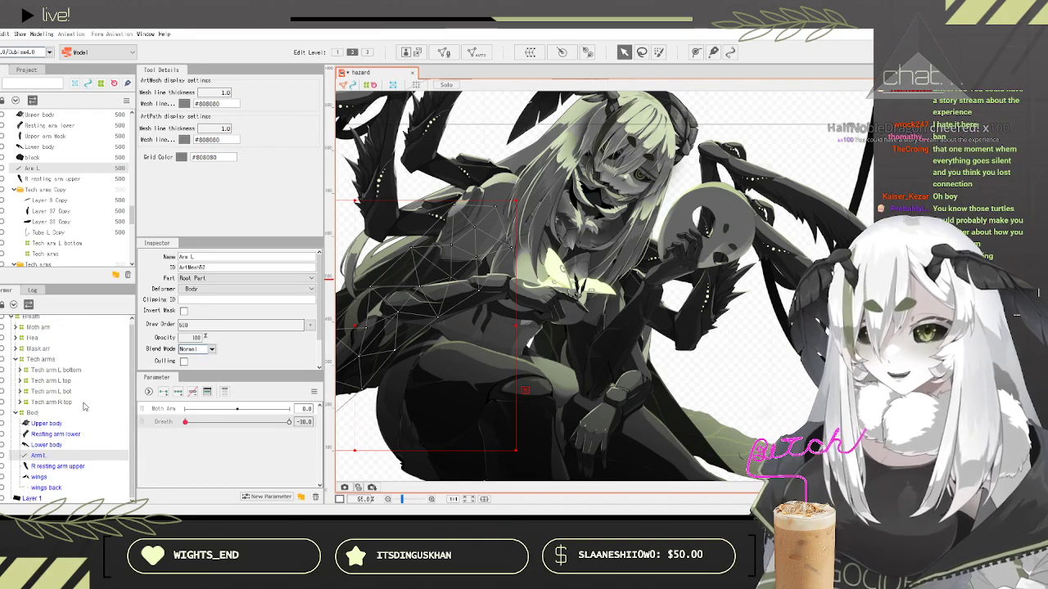
left_click(41, 360)
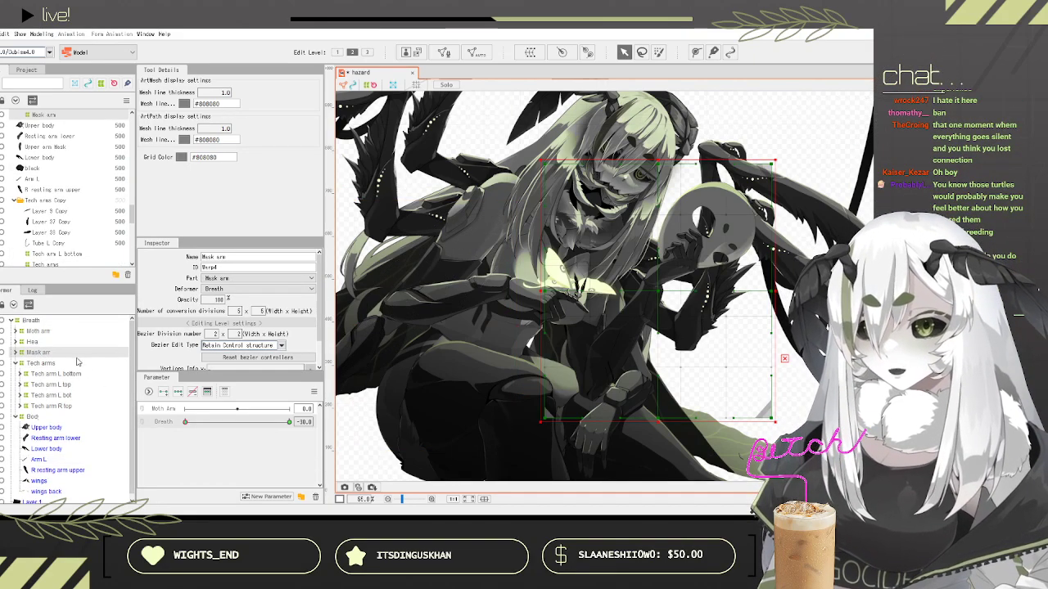
Step: Create a rotation deformer at the moth arm's wrist for Wing L, Moth body, Wing R, Moth Hand and Moth lower arm
left_click(25, 332)
left_click(15, 331)
left_click(39, 353)
left_click(41, 374)
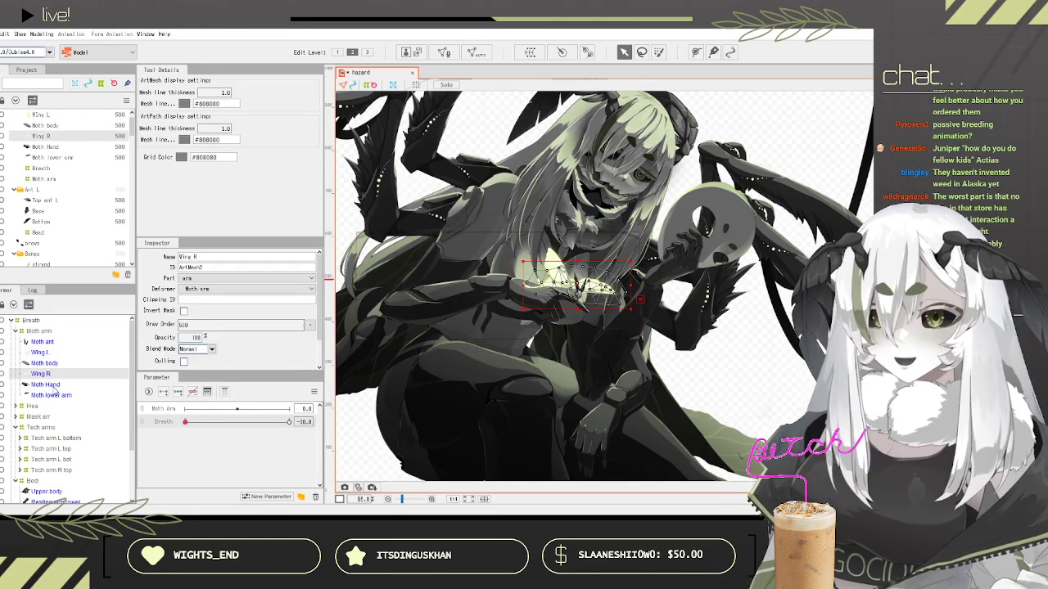
left_click(45, 384, "ctrl")
left_click(51, 394, "ctrl")
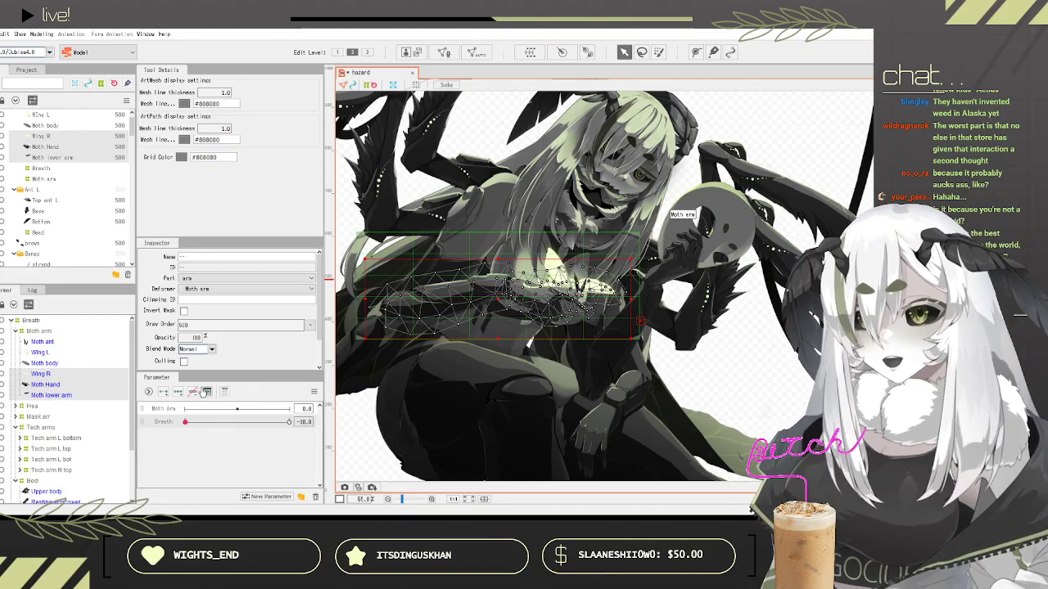
left_click(45, 341)
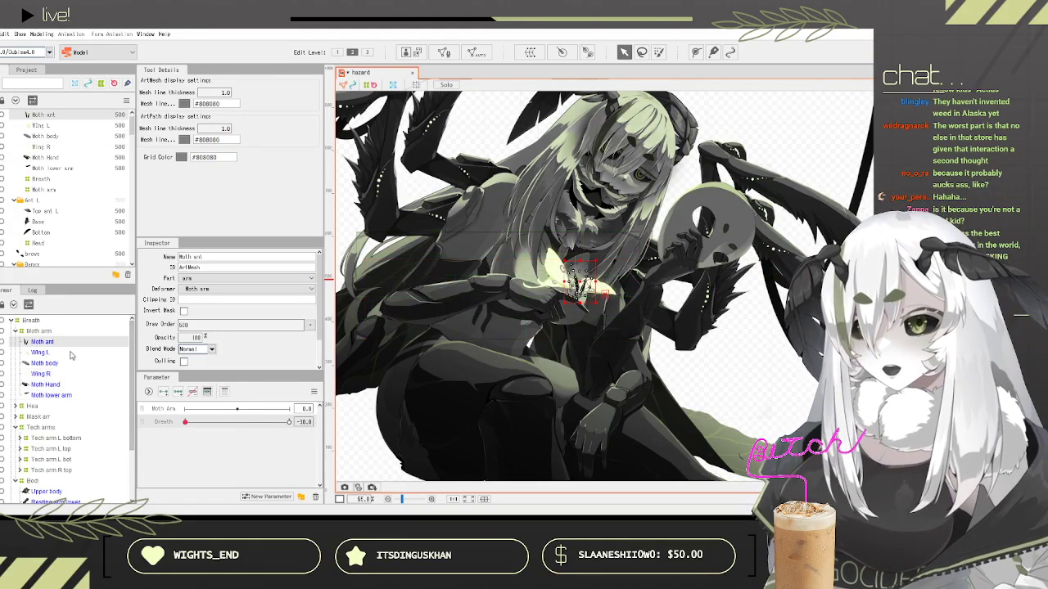
left_click(61, 394, "shift")
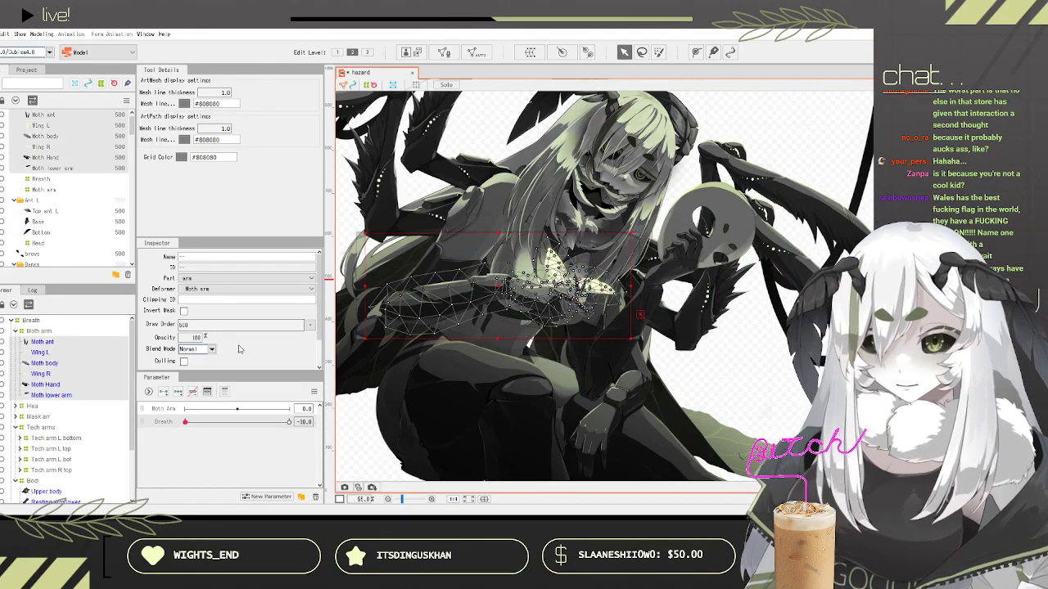
left_click(37, 396)
left_click(39, 354)
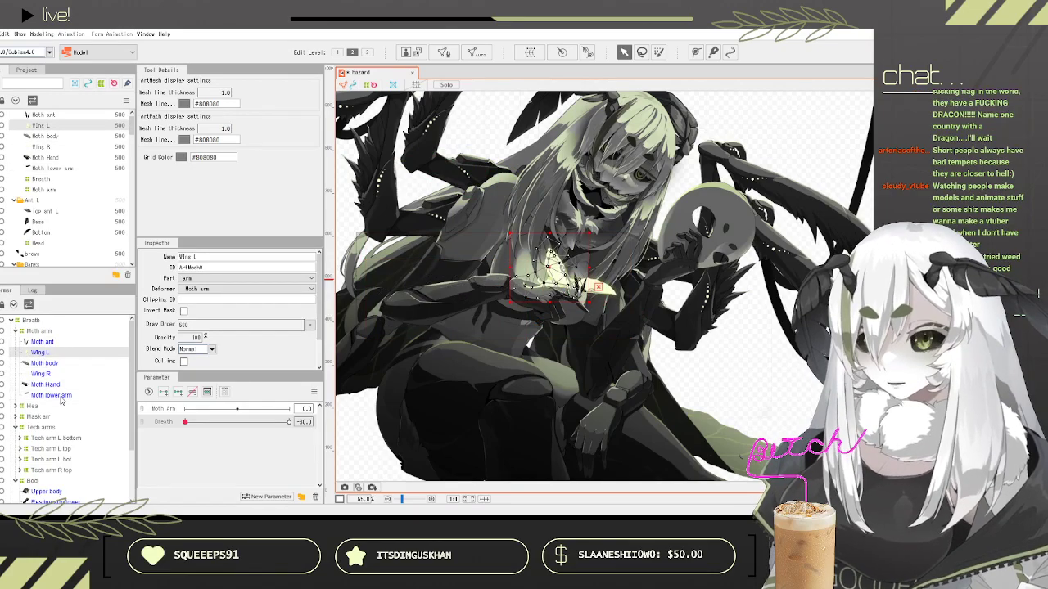
left_click(62, 396, "shift")
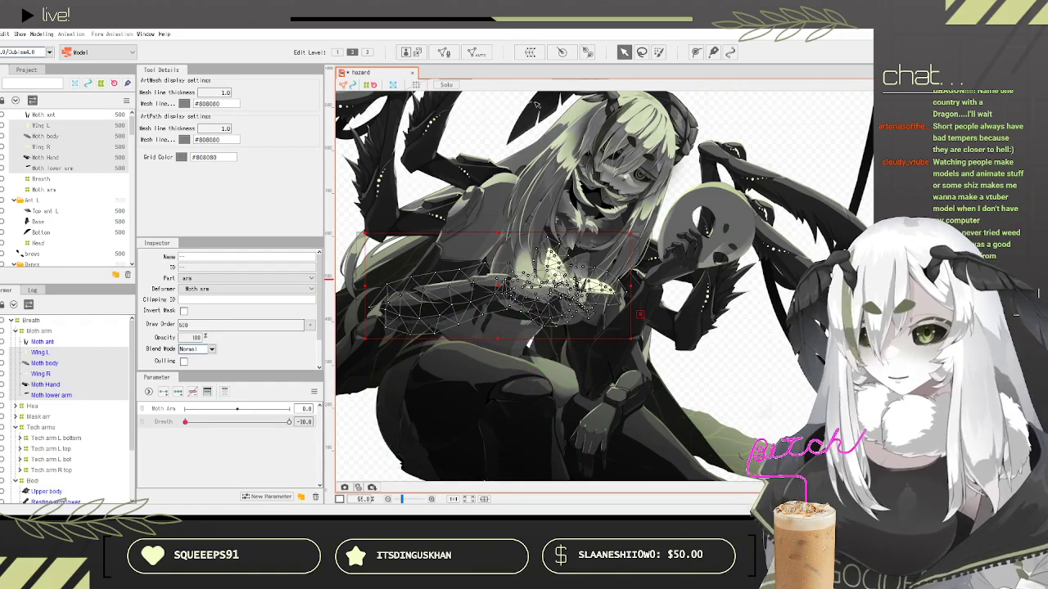
left_click(587, 52)
left_click_drag(515, 289, 541, 296)
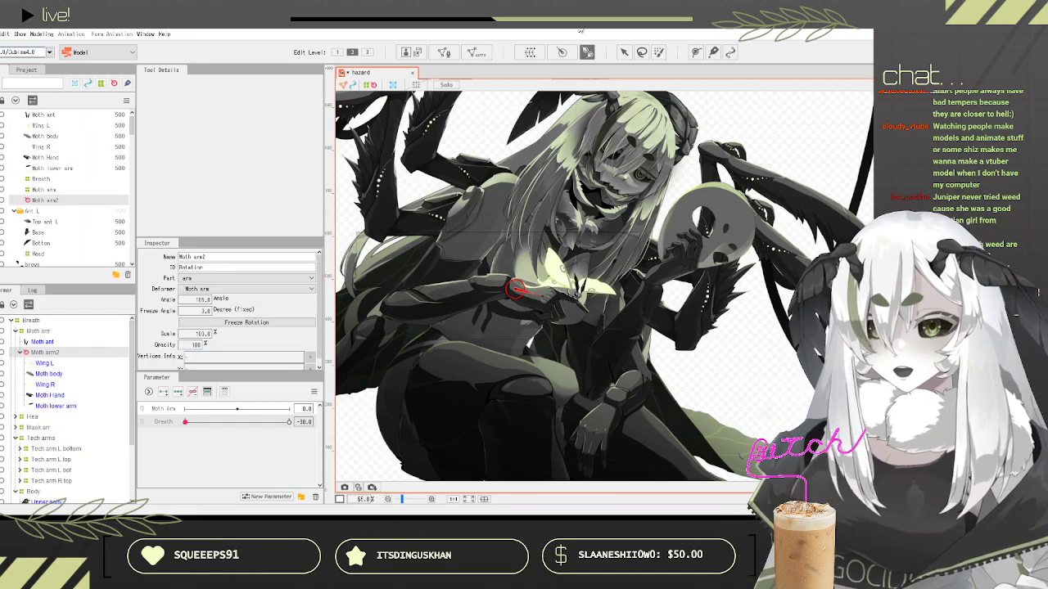
Step: Test the rotation of the new wrist deformer and undo it
left_click(622, 52)
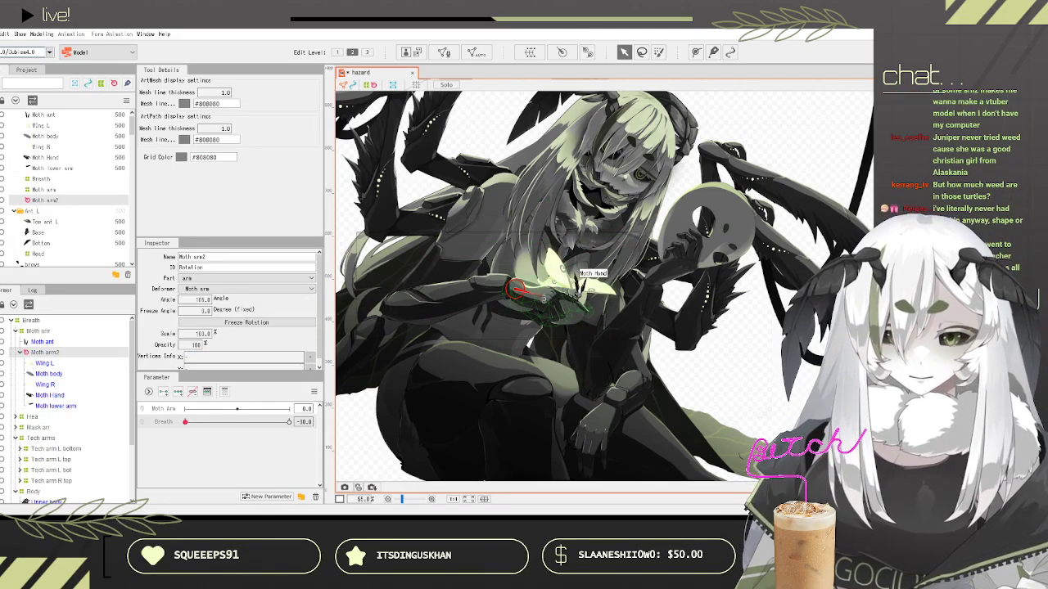
left_click_drag(577, 287, 566, 275)
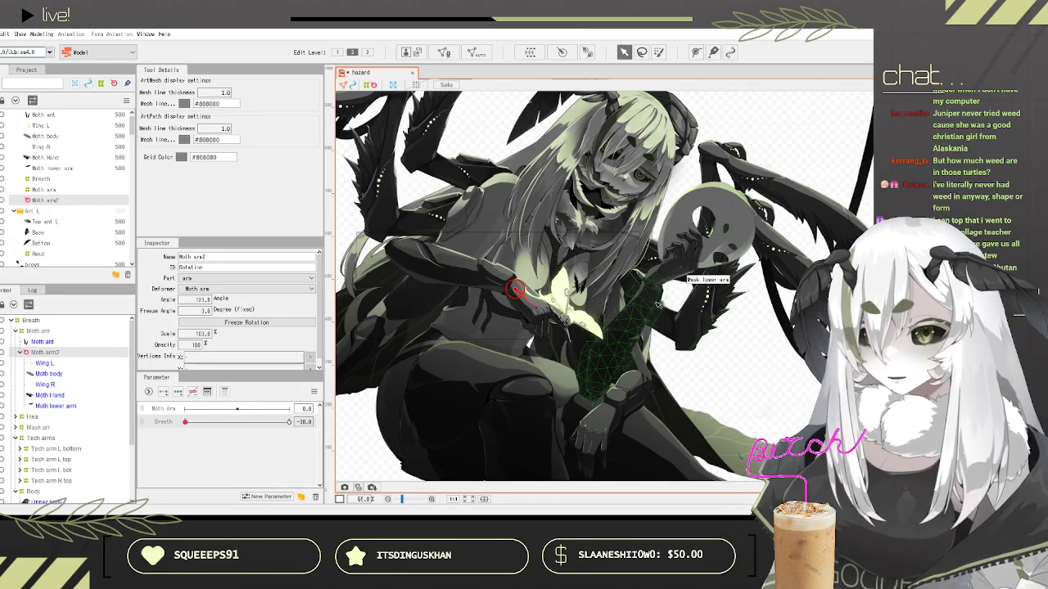
key("ctrl+z")
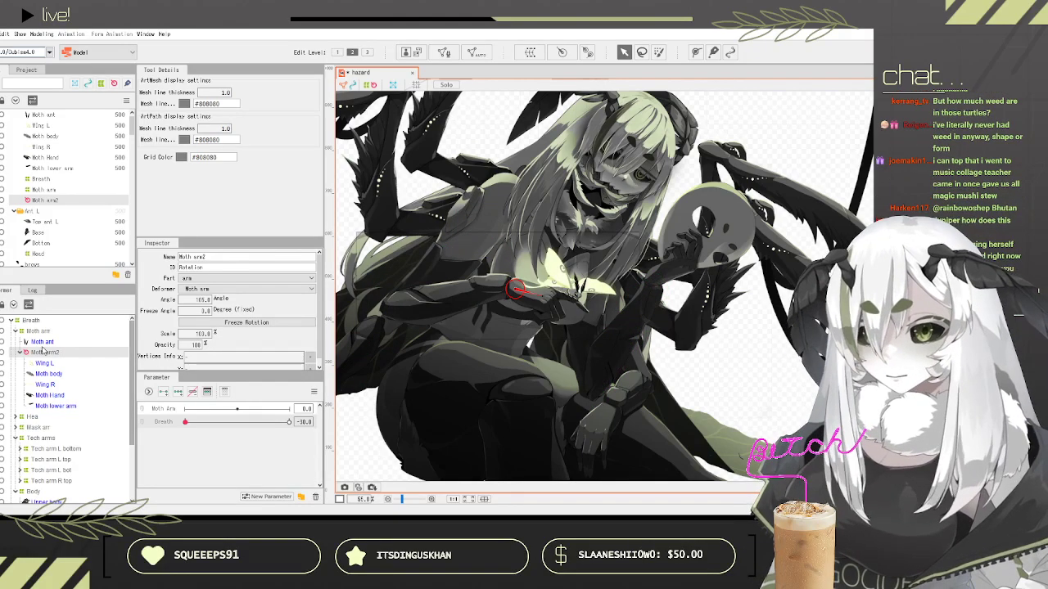
Step: Move Moth ant into the Moth arm2 rotation deformer and take Moth lower arm out, placing it directly under Moth arm
left_click(69, 343)
left_click_drag(154, 370, 58, 354)
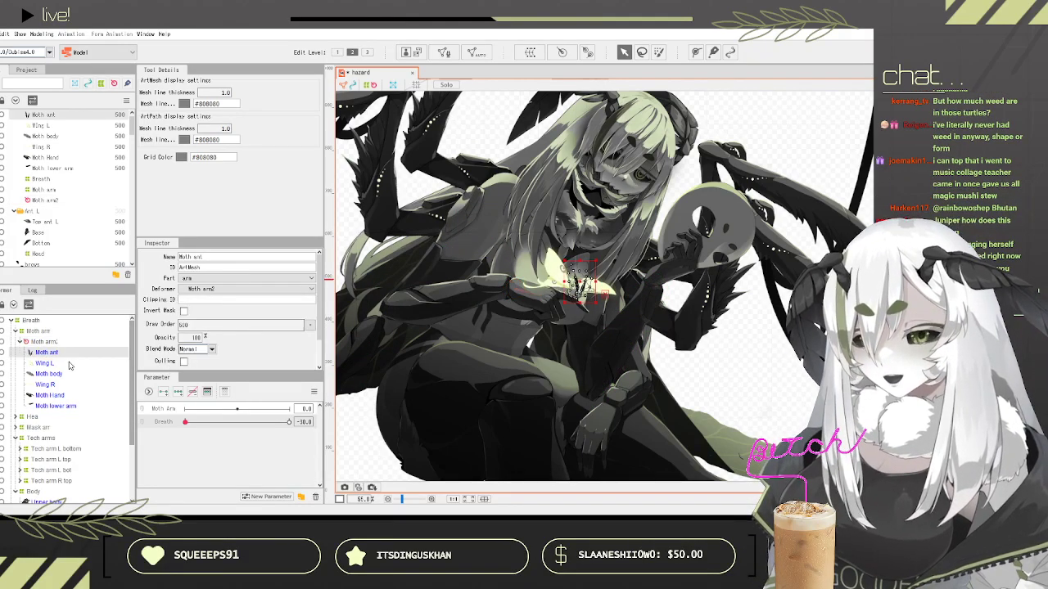
left_click(50, 408)
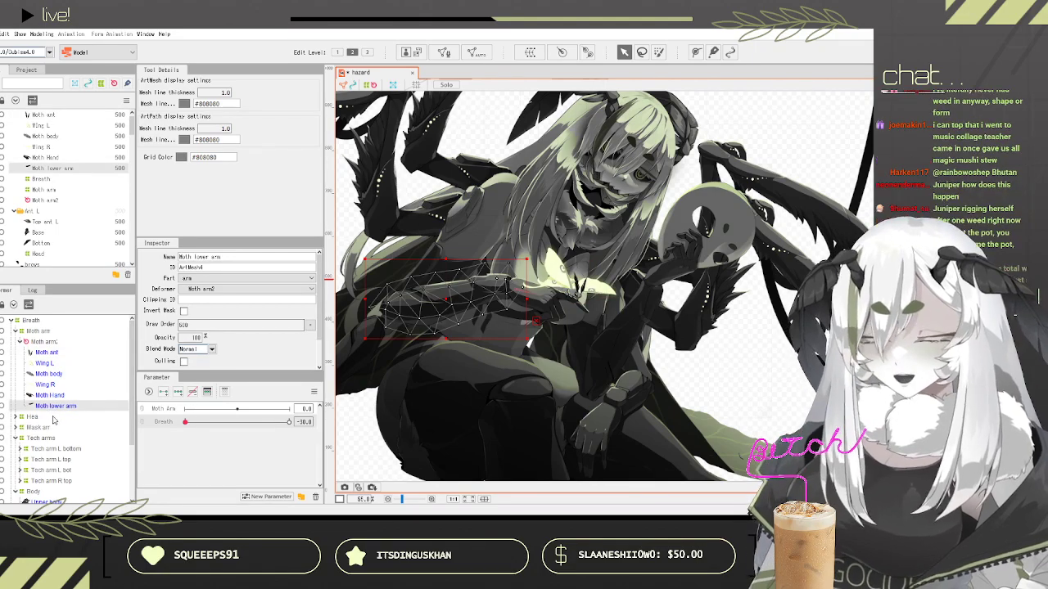
left_click_drag(60, 406, 40, 340)
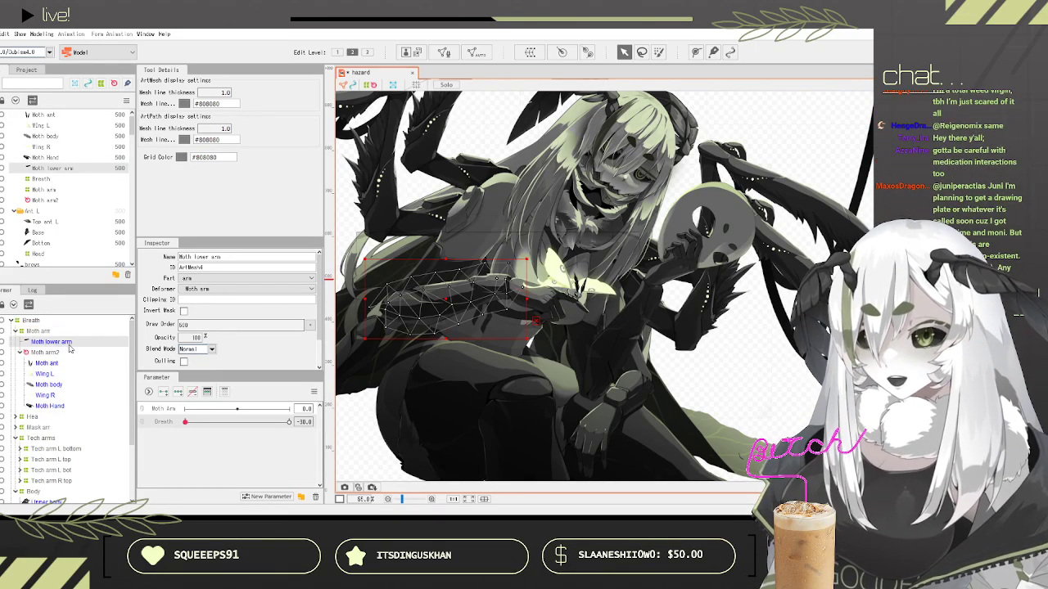
Step: Rotate the Moth arm2 deformer up and down at the wrist, leaving the hand tilted slightly downward
left_click(51, 352)
left_click_drag(546, 297, 553, 286)
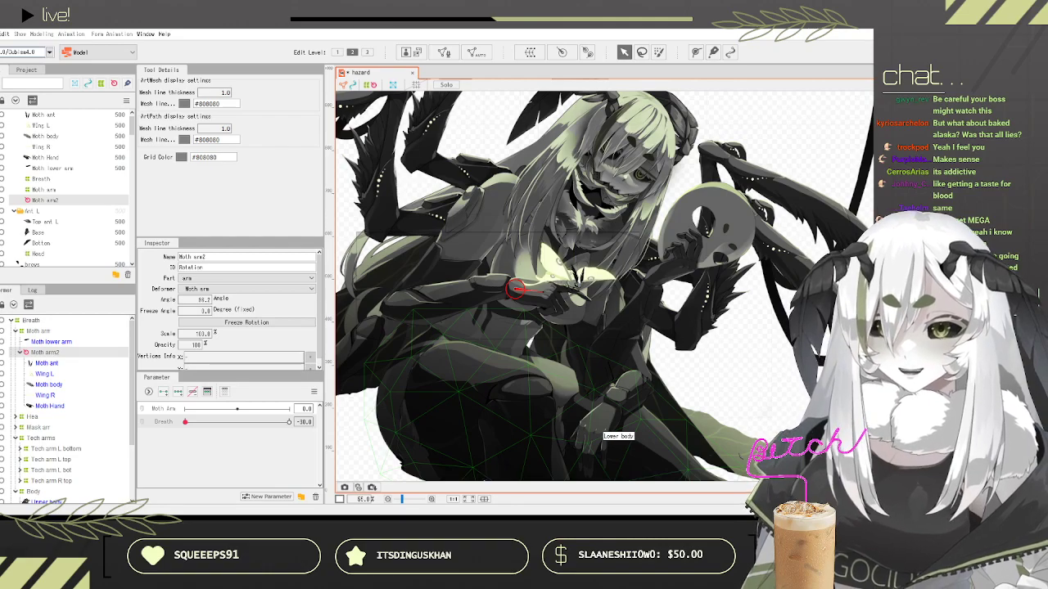
left_click_drag(547, 292, 564, 305)
Step: Create a second rotation deformer at the moth arm's elbow for Moth lower arm and test its rotation
left_click(47, 342)
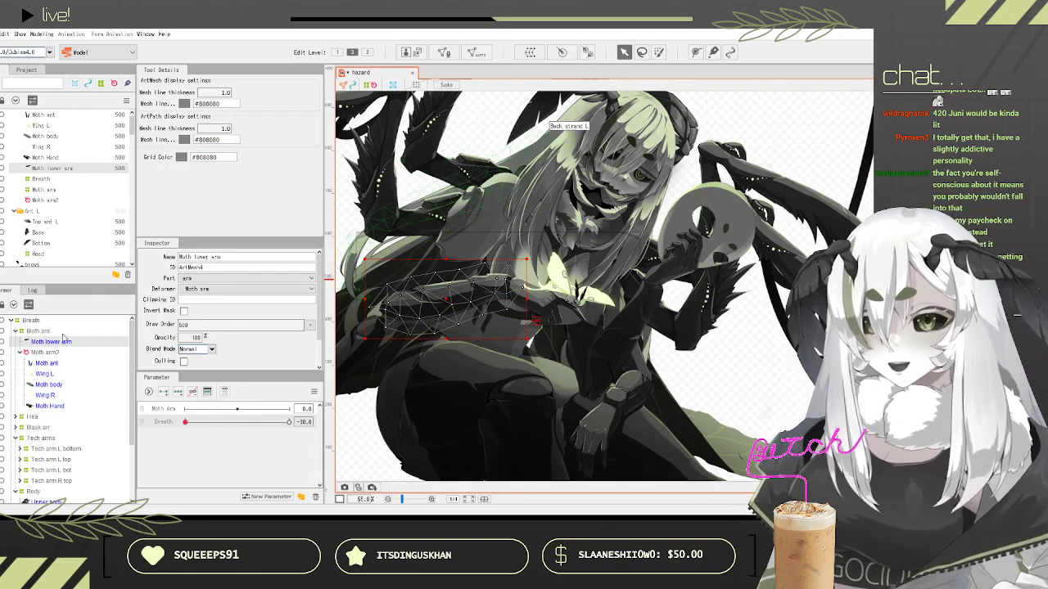
left_click(50, 407, "shift")
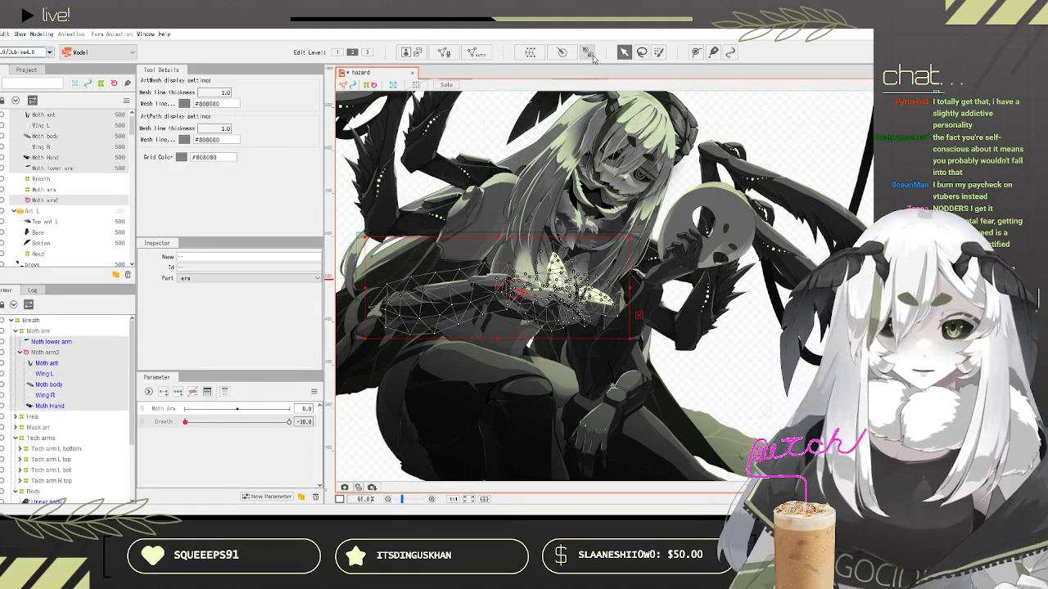
left_click(588, 53)
left_click(393, 308)
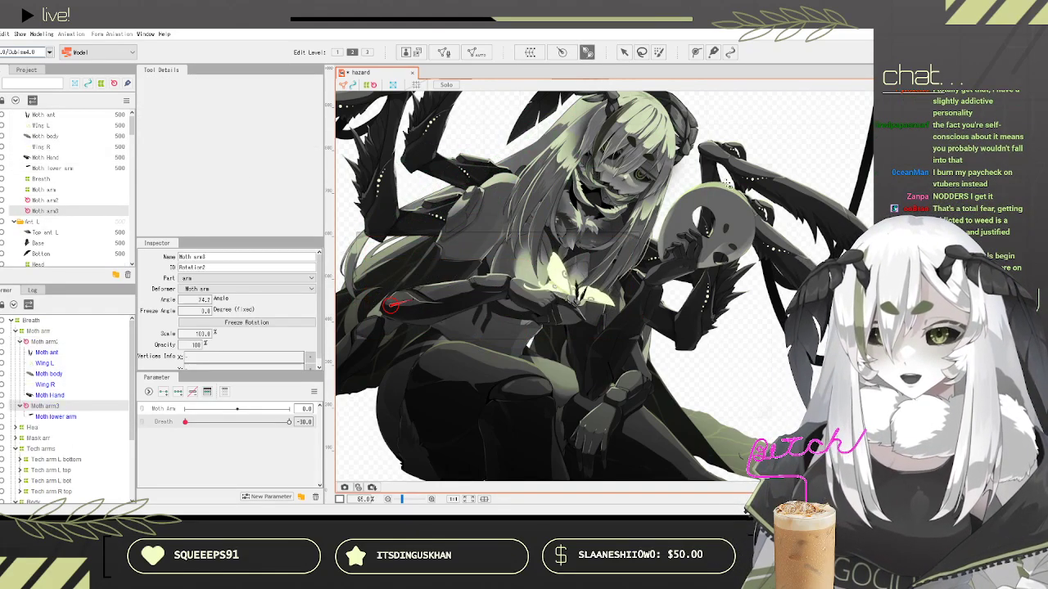
left_click(622, 53)
left_click_drag(418, 298, 416, 292)
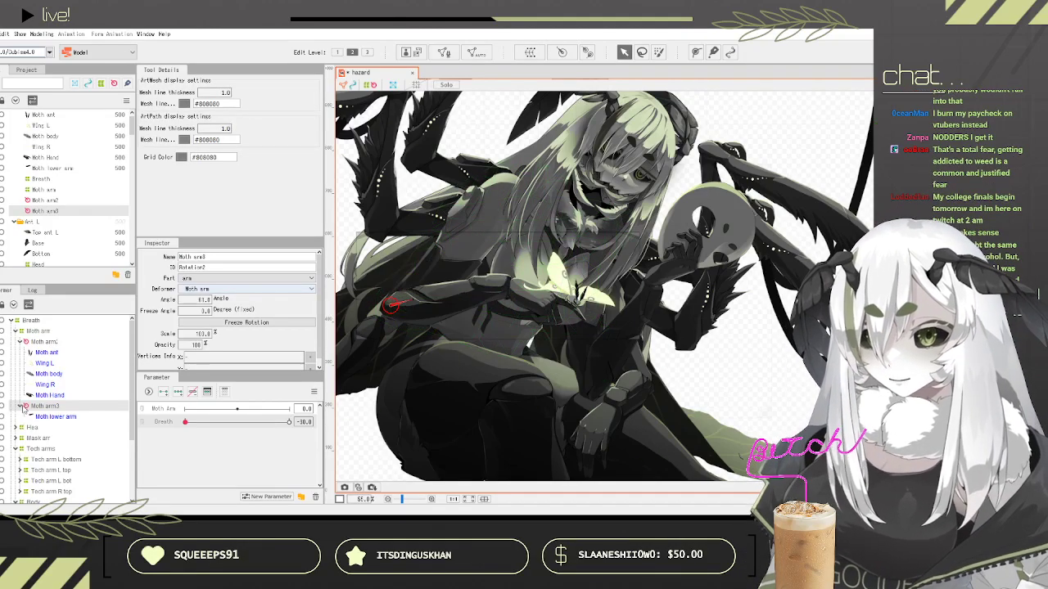
Step: Nest the Moth arm2 deformer inside Moth arm3 and rotate Moth arm3 slightly upward at the elbow
left_click_drag(35, 409, 36, 339)
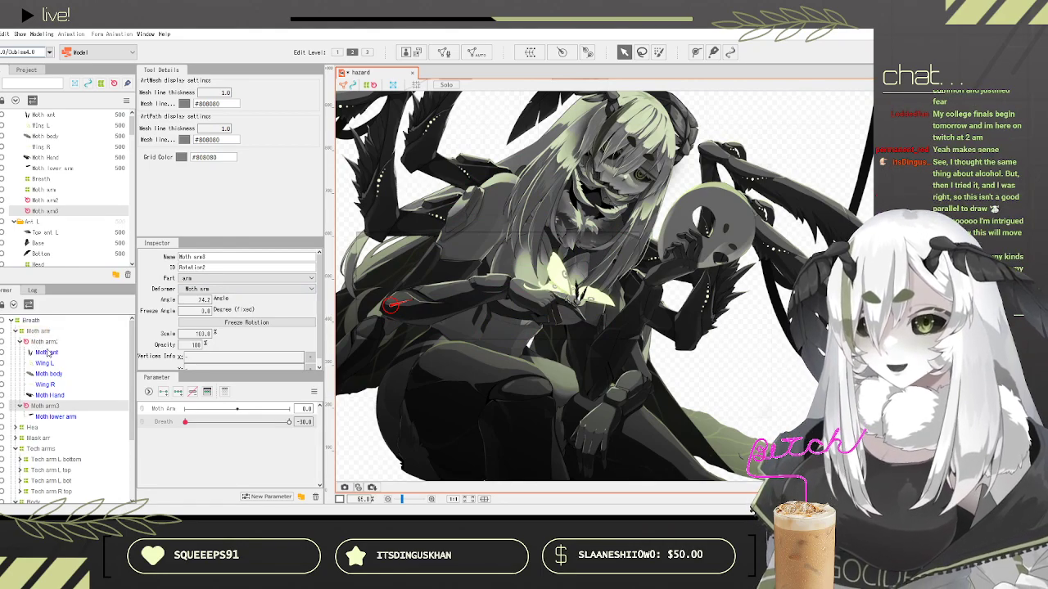
left_click(37, 343)
left_click(20, 342)
left_click_drag(41, 353, 37, 357)
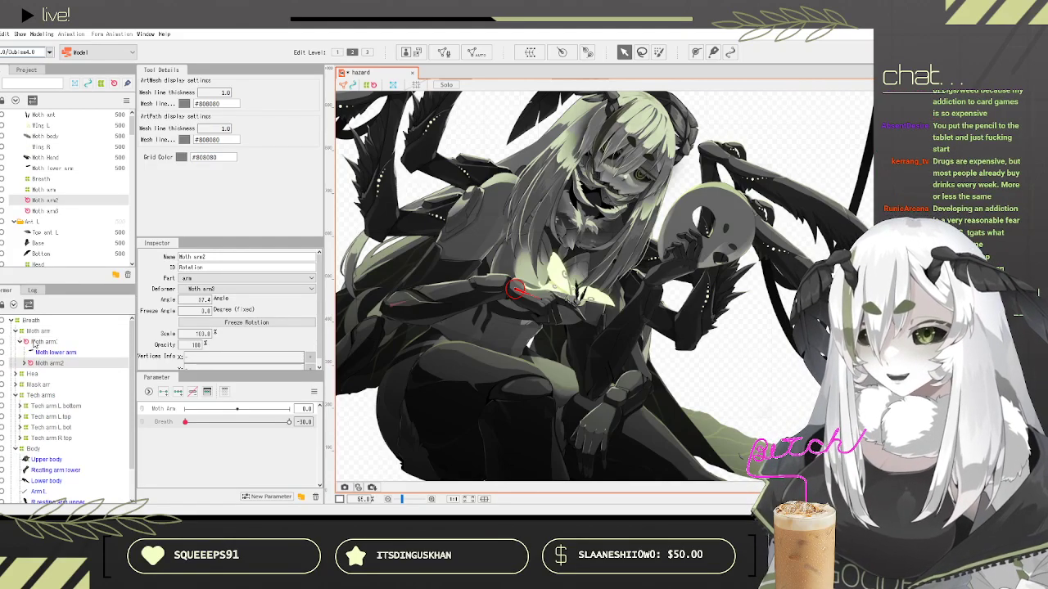
left_click(40, 341)
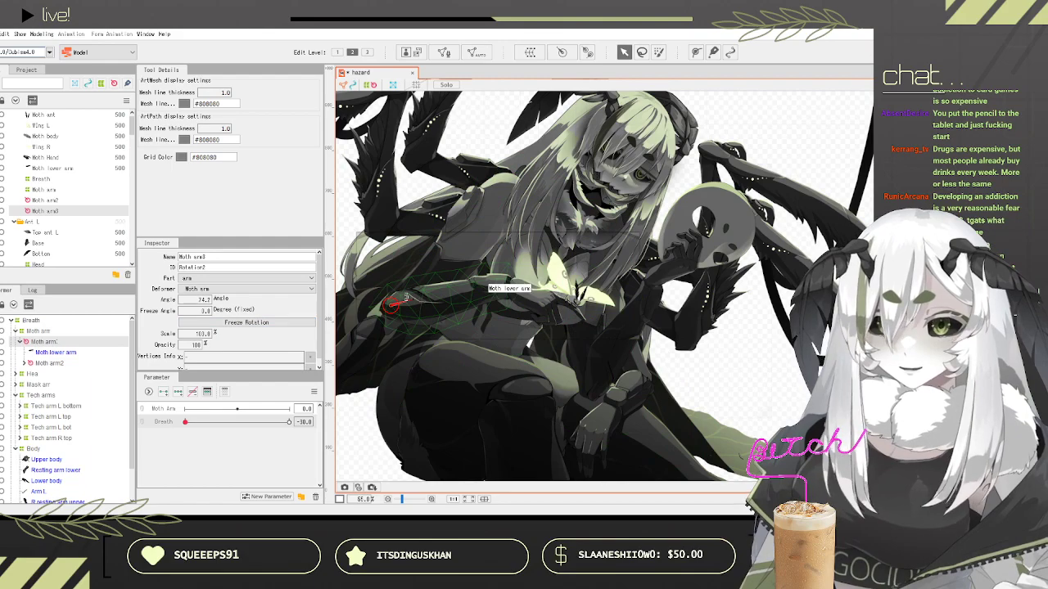
mouse_move(415, 301)
left_mouse_down()
mouse_move(414, 288)
mouse_move(419, 299)
left_mouse_up()
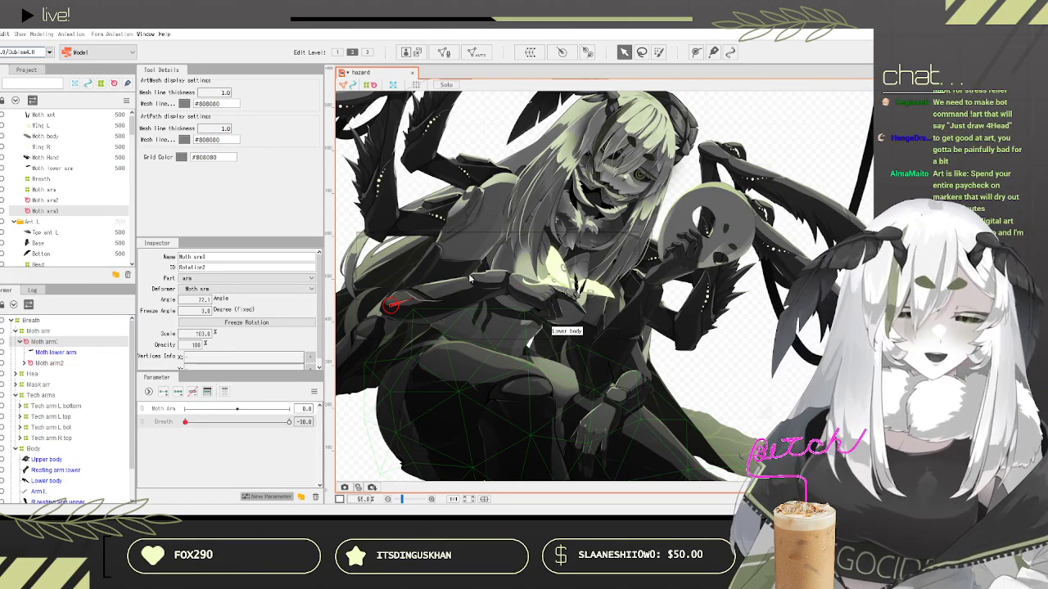
Step: Add a parameter named Moth arm passive and give the Moth arm3 rotation deformer two keys on it
left_click(431, 315)
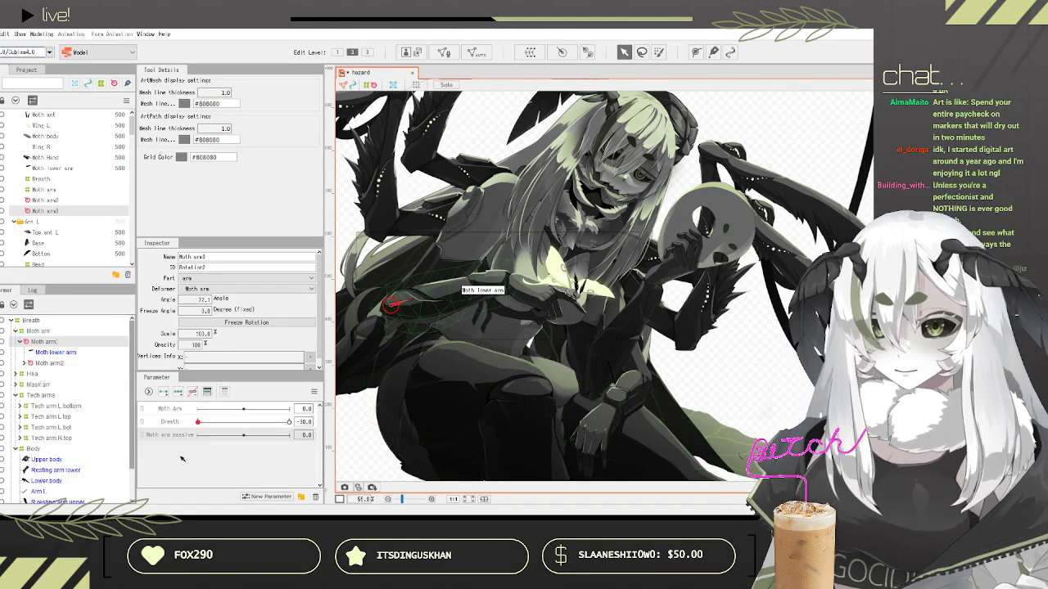
left_click(203, 435)
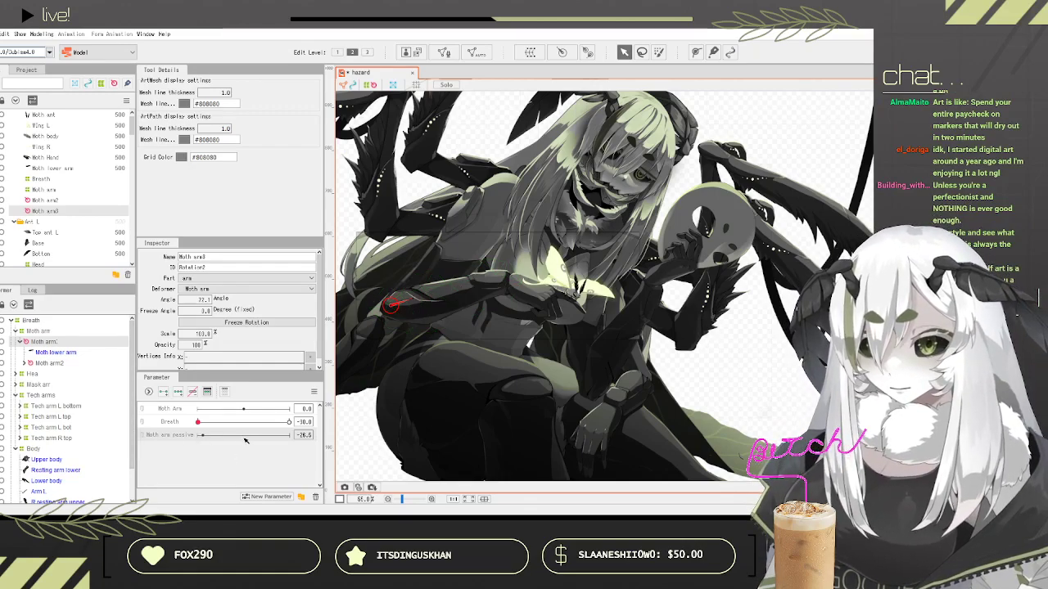
left_click(203, 436)
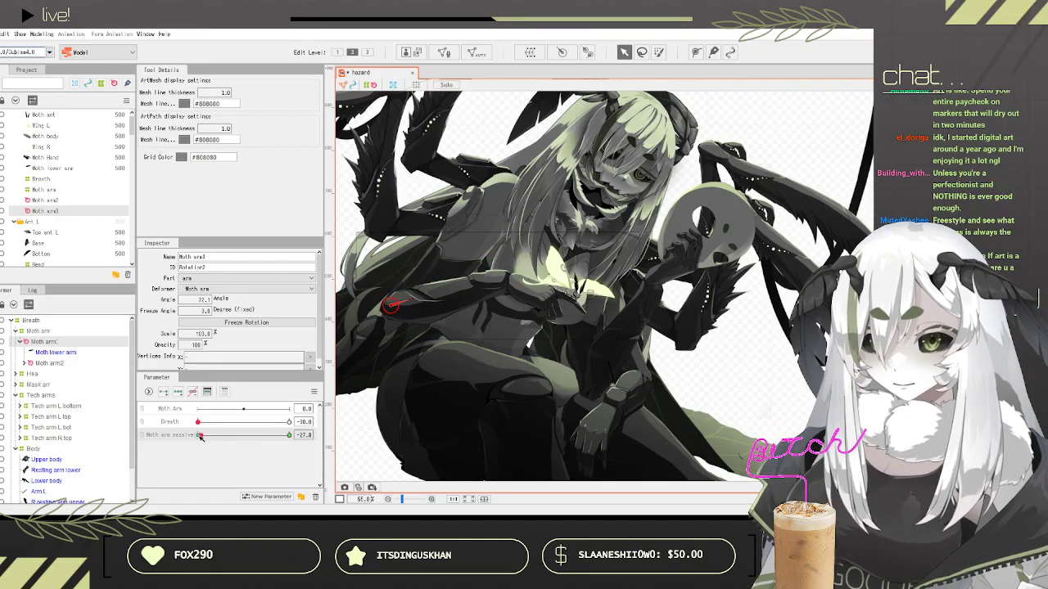
Step: At Moth arm passive 30, rotate the Moth arm3 deformer upward to lift the forearm and moth toward the face
left_click(289, 435)
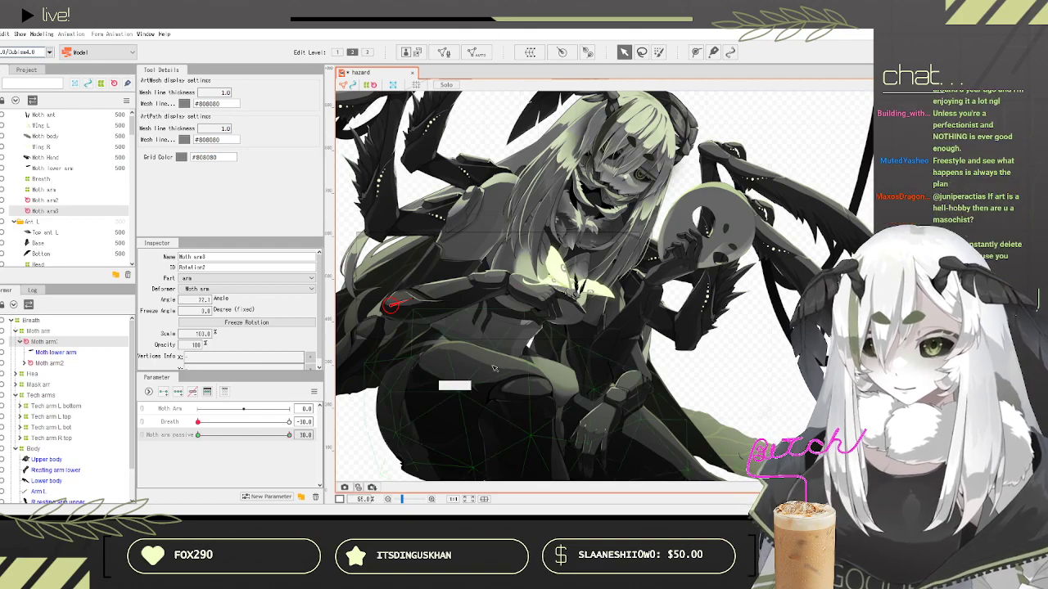
left_click_drag(414, 297, 413, 286)
mouse_move(48, 437)
left_mouse_down()
mouse_move(37, 467)
mouse_move(37, 450)
left_mouse_up()
scroll(47, 373, "up", 1)
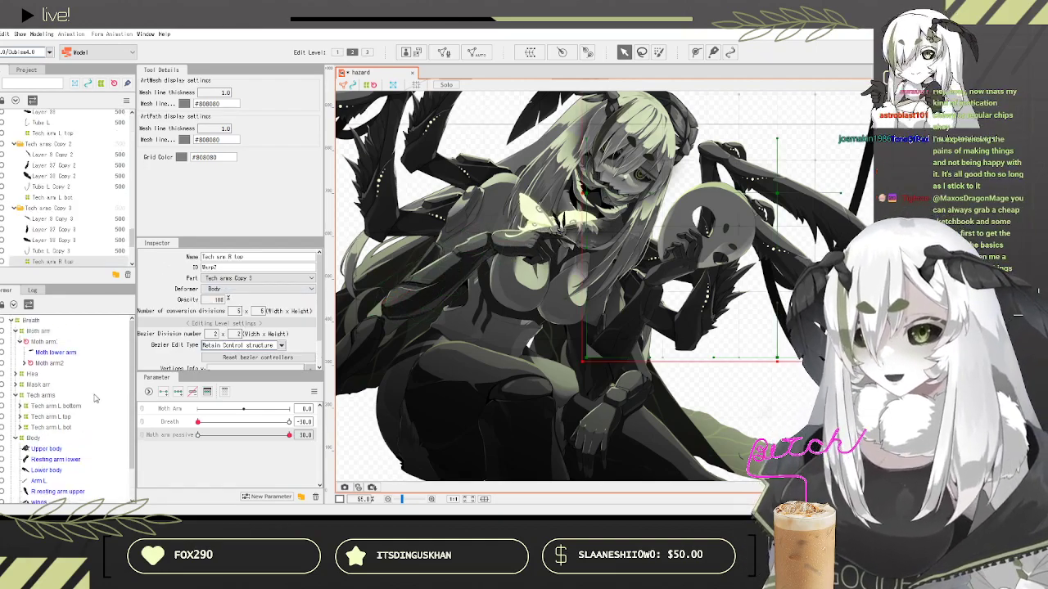
Step: Give the Moth arm2 deformer two keys on Moth arm passive and rotate the hand slightly downward at value 30
left_click(48, 363)
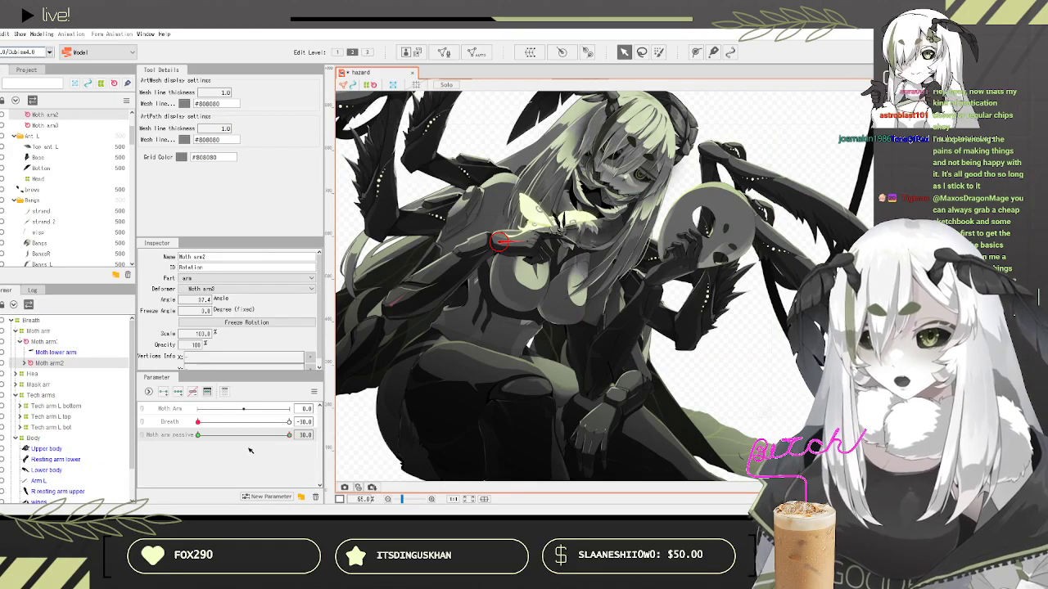
left_click_drag(495, 246, 534, 252)
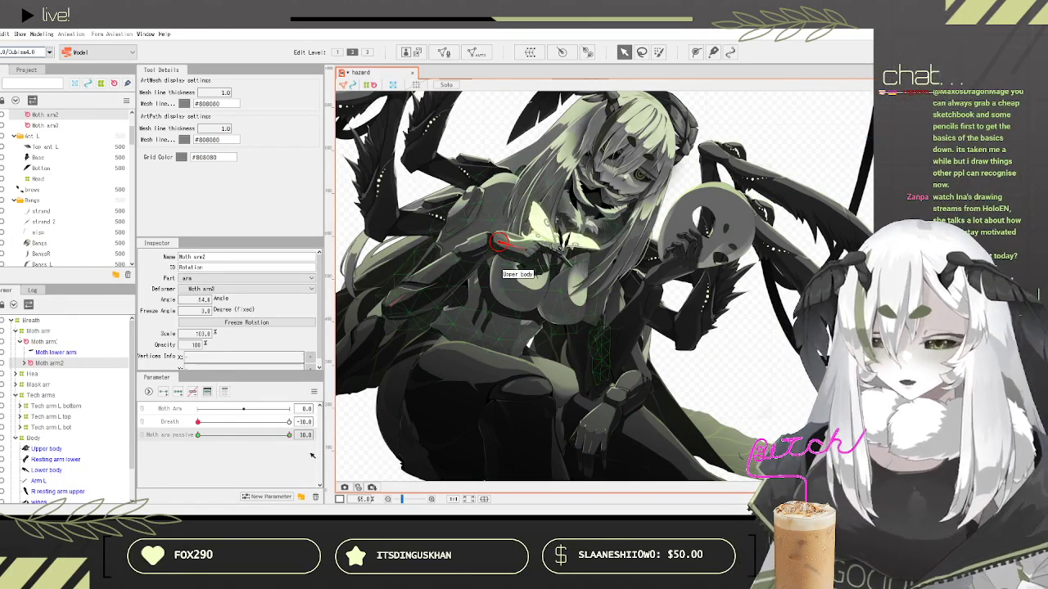
Step: At Moth arm passive -30, rotate the Moth arm2 deformer slightly upward and preview the hand motion across the parameter
left_click_drag(273, 436, 196, 436)
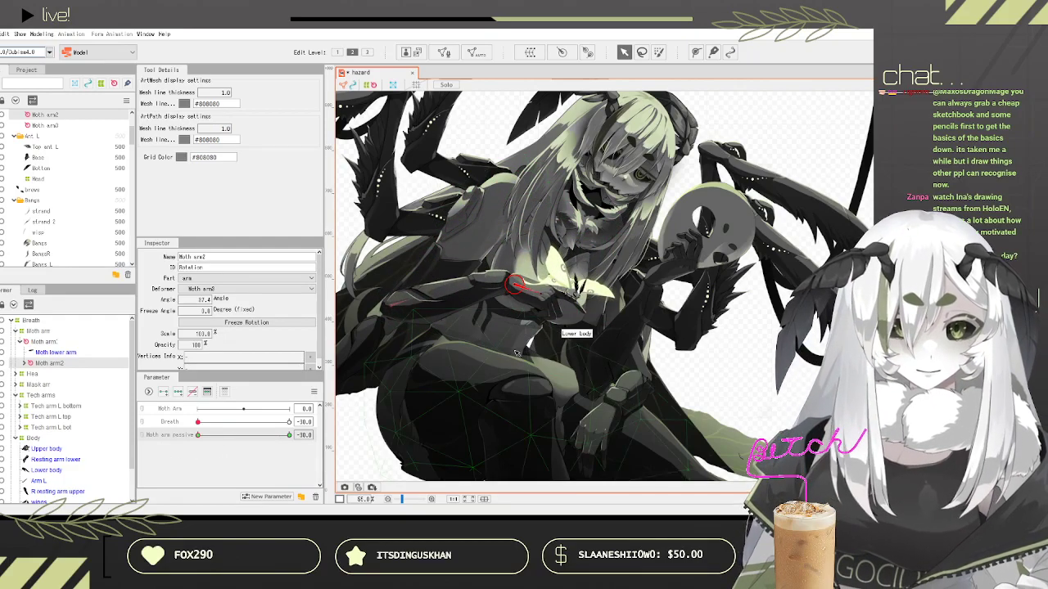
left_click_drag(543, 296, 547, 289)
left_click_drag(252, 435, 305, 434)
left_click_drag(217, 437, 176, 439)
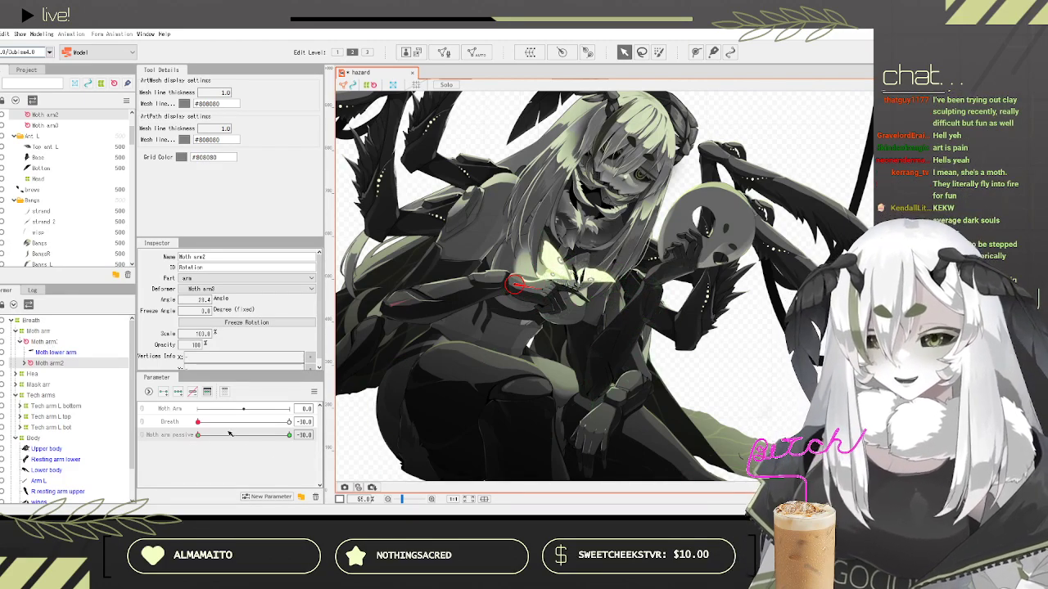
Step: Rotate the Moth arm3 deformer downward at Moth arm passive -30 to lower the forearm
left_click(33, 342)
left_click_drag(417, 300, 421, 306)
left_click_drag(198, 435, 139, 434)
Step: Rotate the Moth arm2 deformer slightly upward at Moth arm passive -30, then preview the arm between both keys
left_click(45, 364)
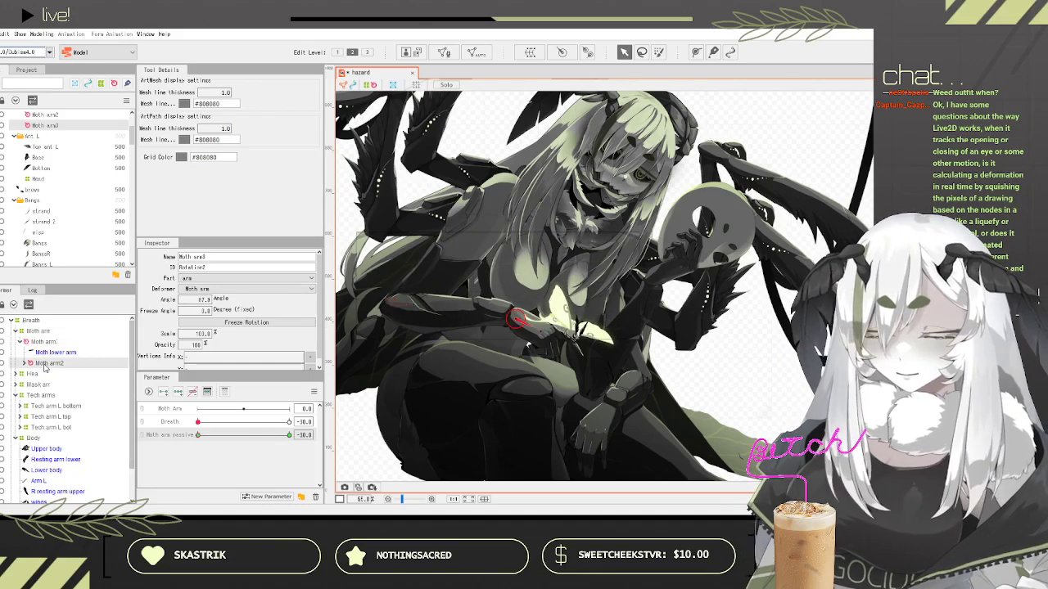
left_click_drag(544, 334, 546, 328)
left_click_drag(197, 435, 315, 419)
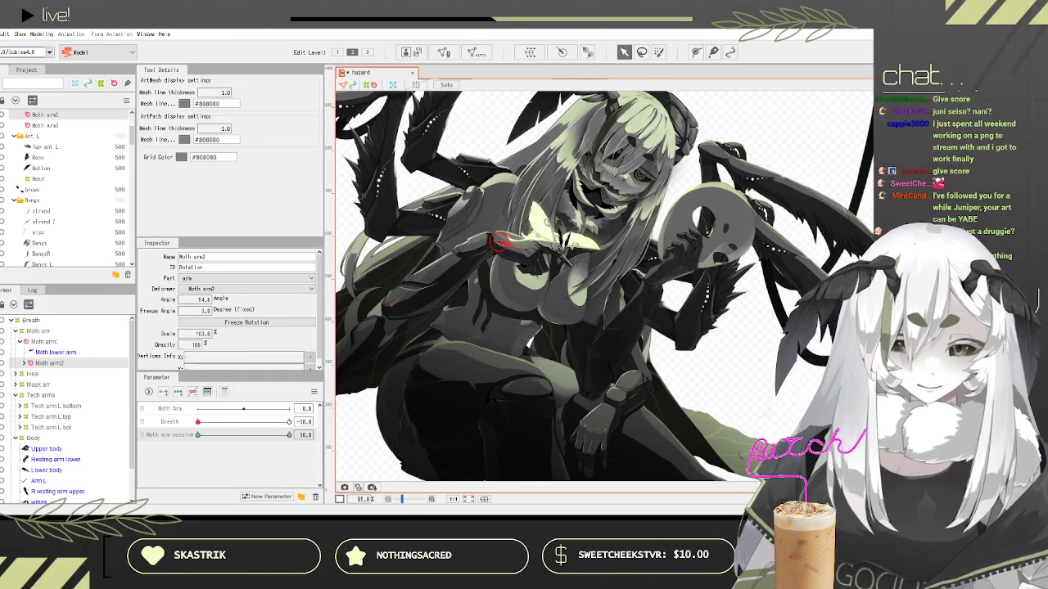
left_click_drag(270, 435, 196, 436)
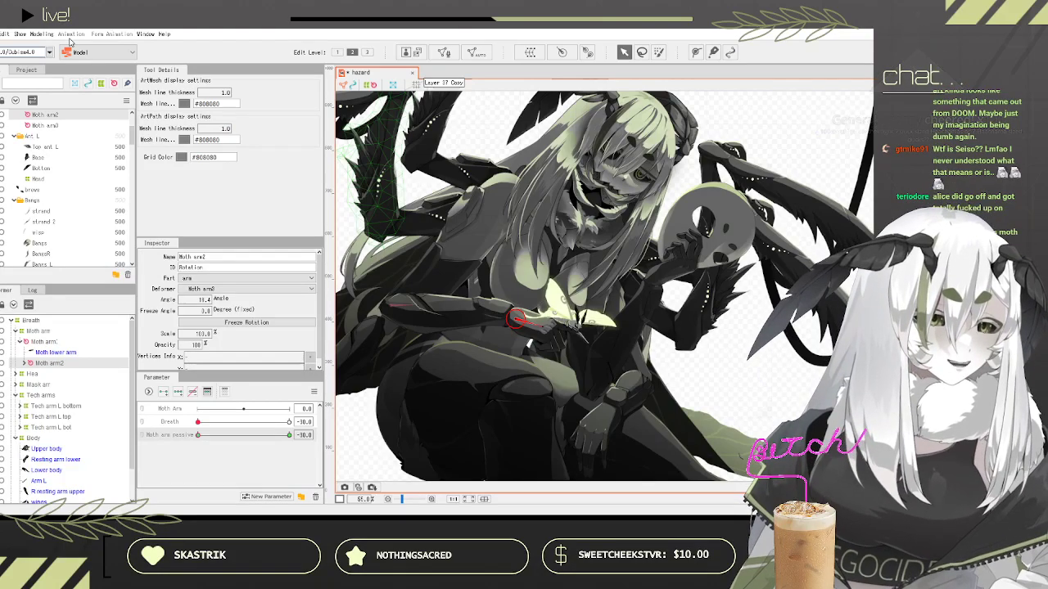
Step: Save the hazard model, and save it again with Moth arm passive set to 30
left_click(1, 34)
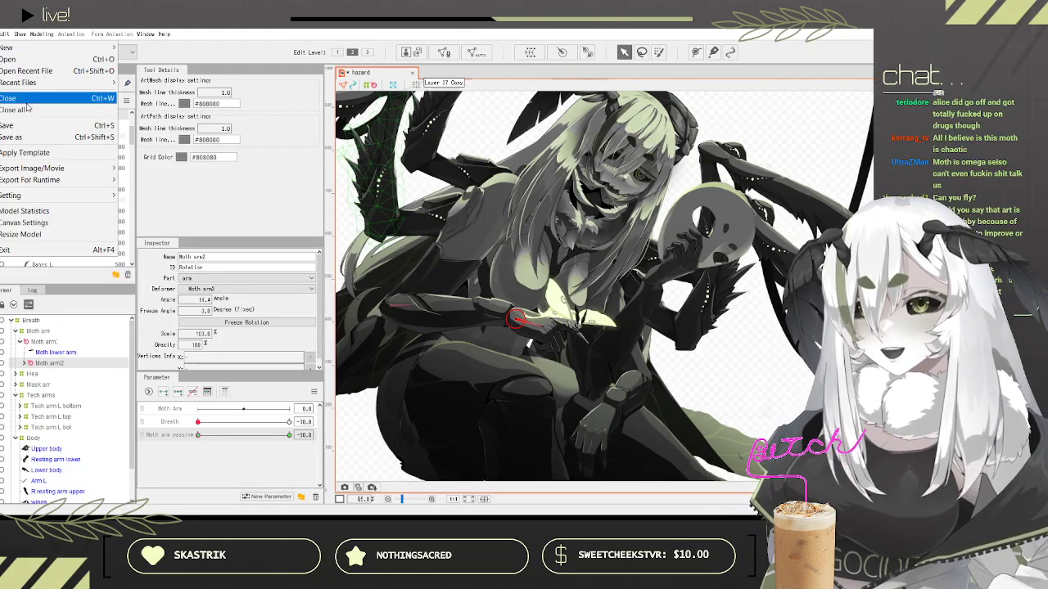
left_click(31, 126)
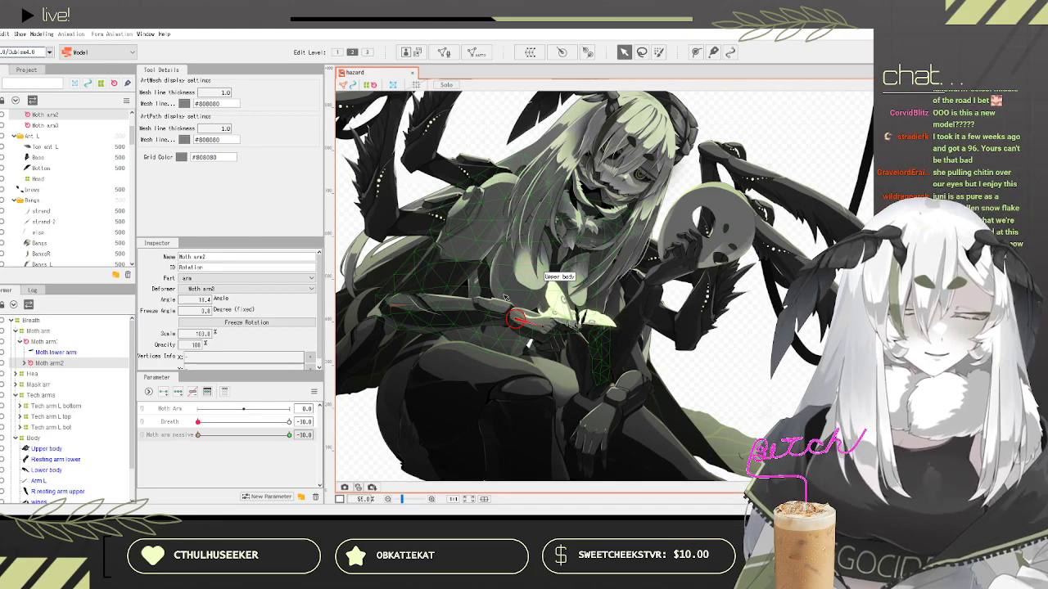
left_click_drag(199, 434, 320, 434)
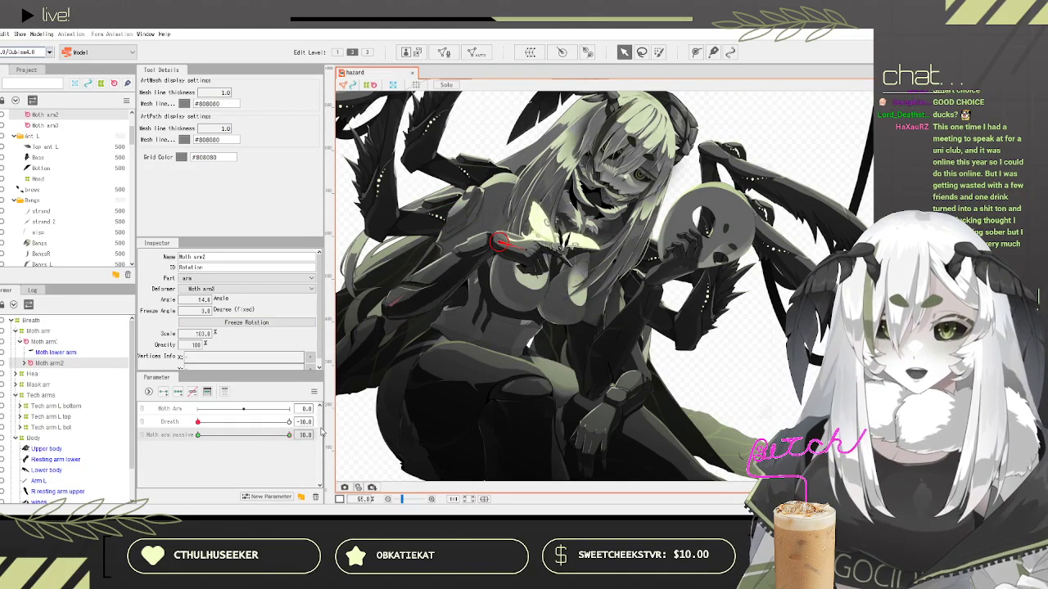
left_click(0, 34)
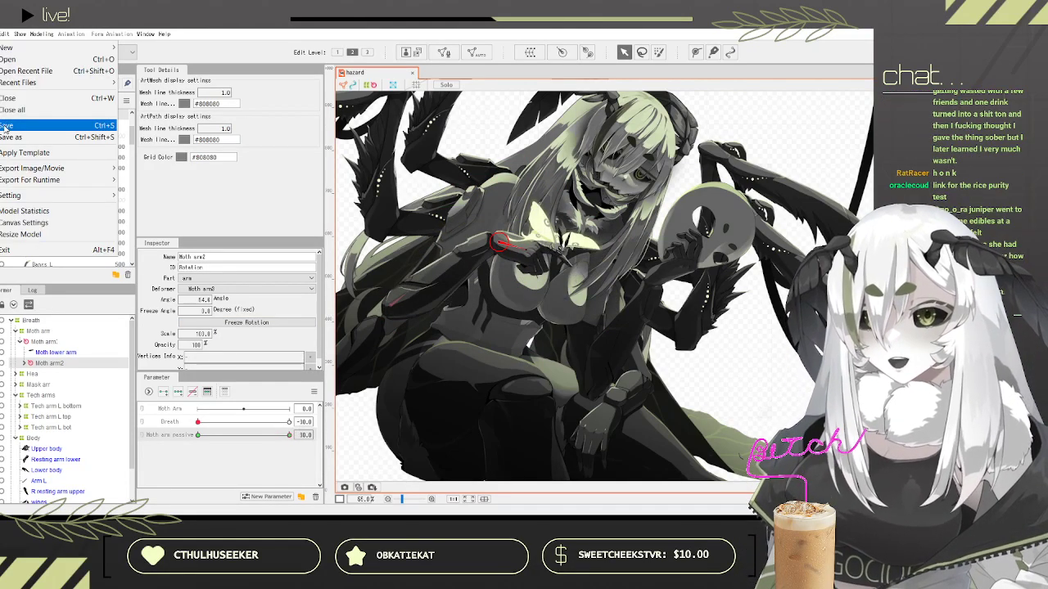
left_click(6, 125)
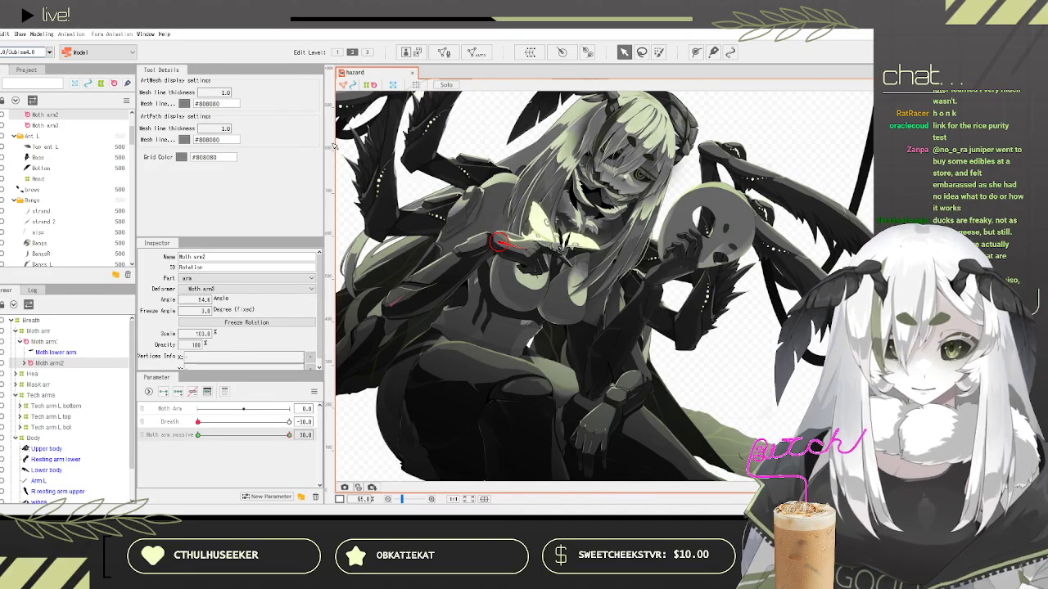
Step: Select the Head warp deformer and add a parameter named Head rotate
scroll(516, 242, "down", 3)
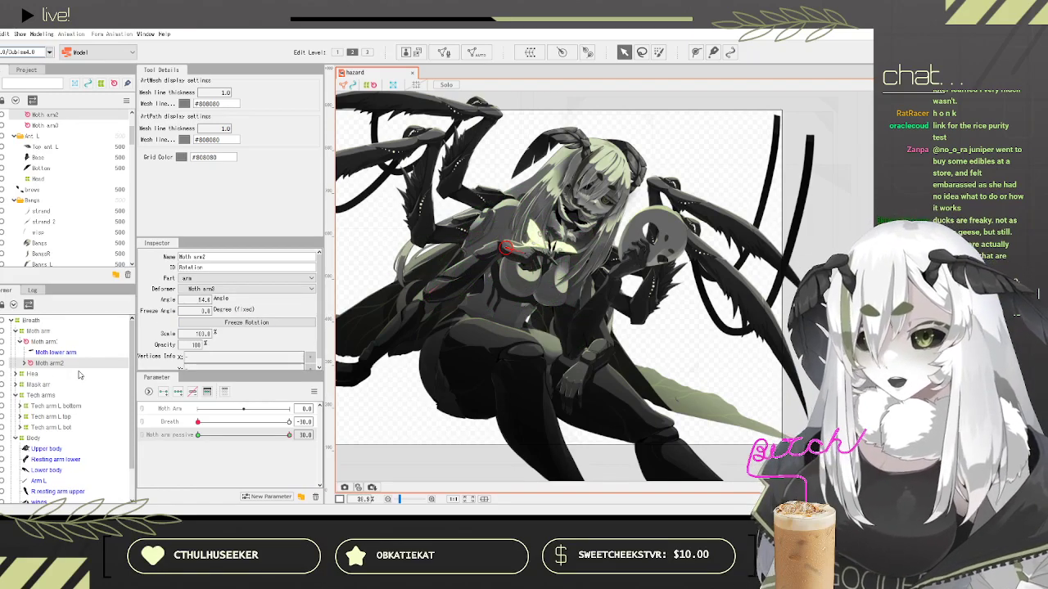
left_click(37, 373)
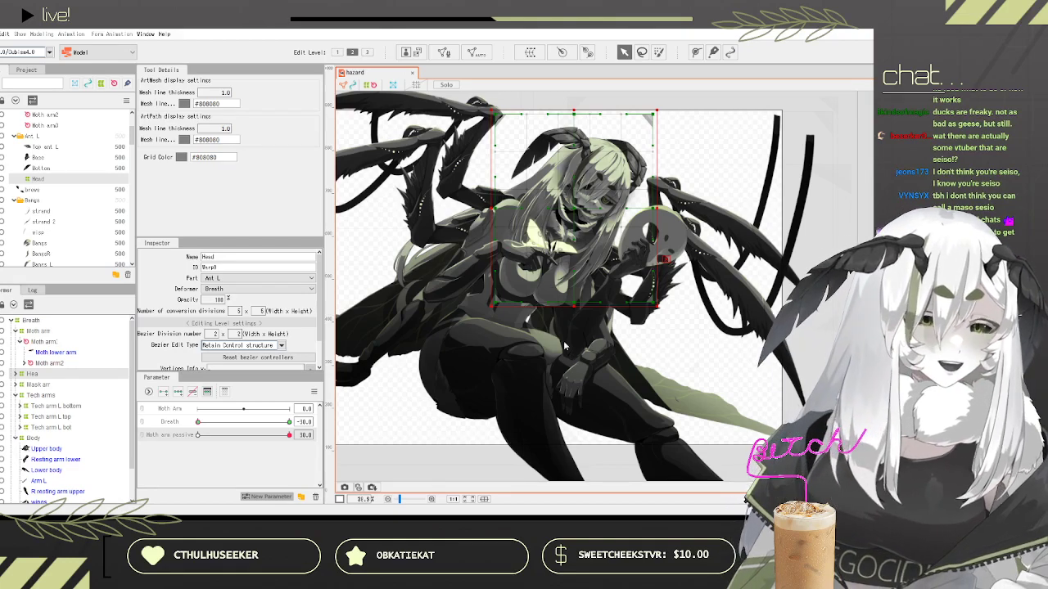
left_click(494, 313)
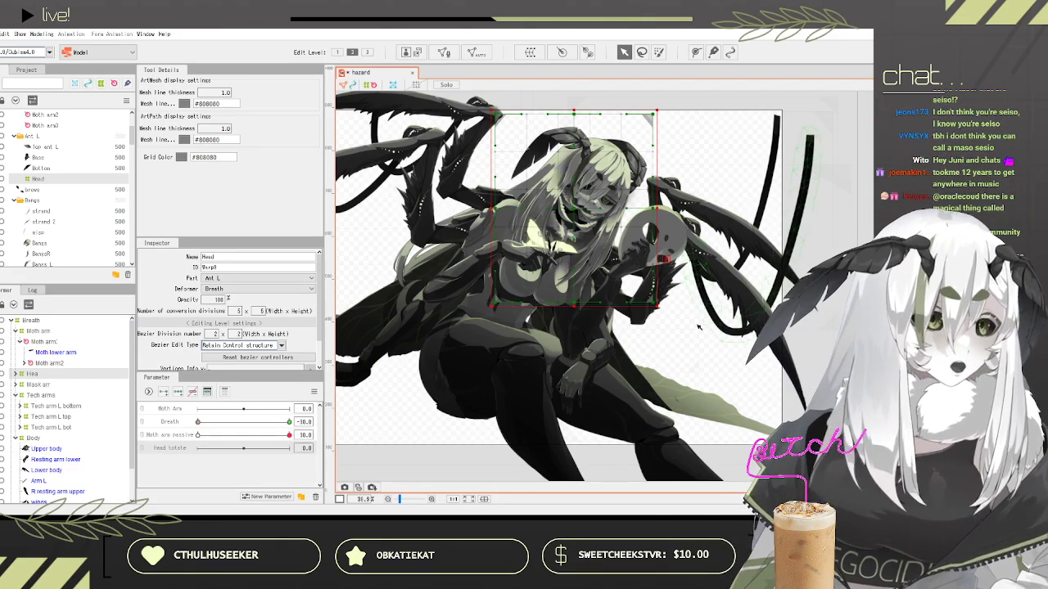
left_click(201, 452)
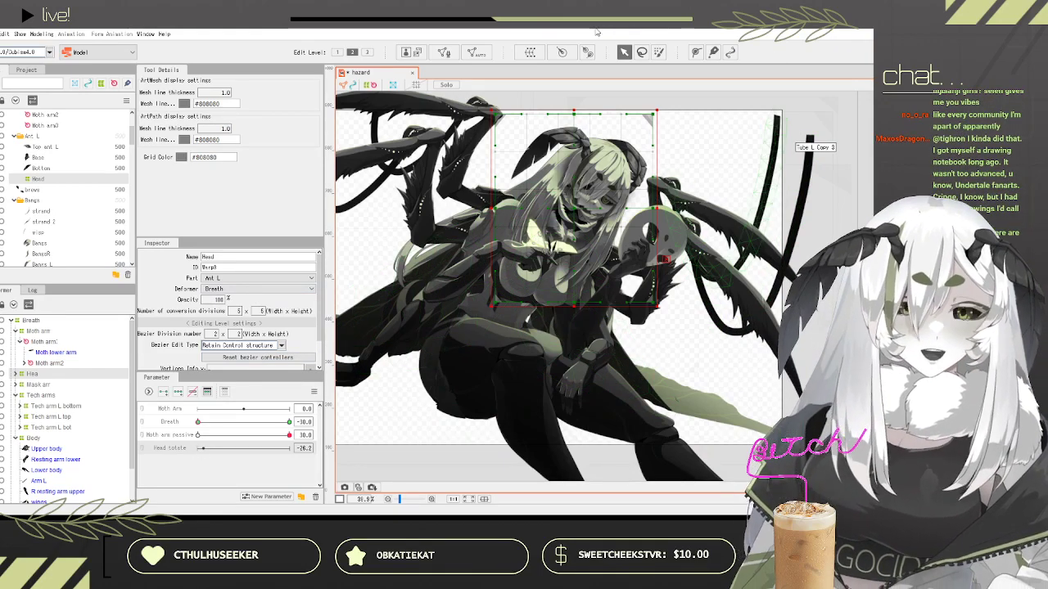
Step: Create a rotation deformer at the chin inside Head and nest all the head, hair and antenna parts in it
left_click(588, 52)
left_click(563, 221)
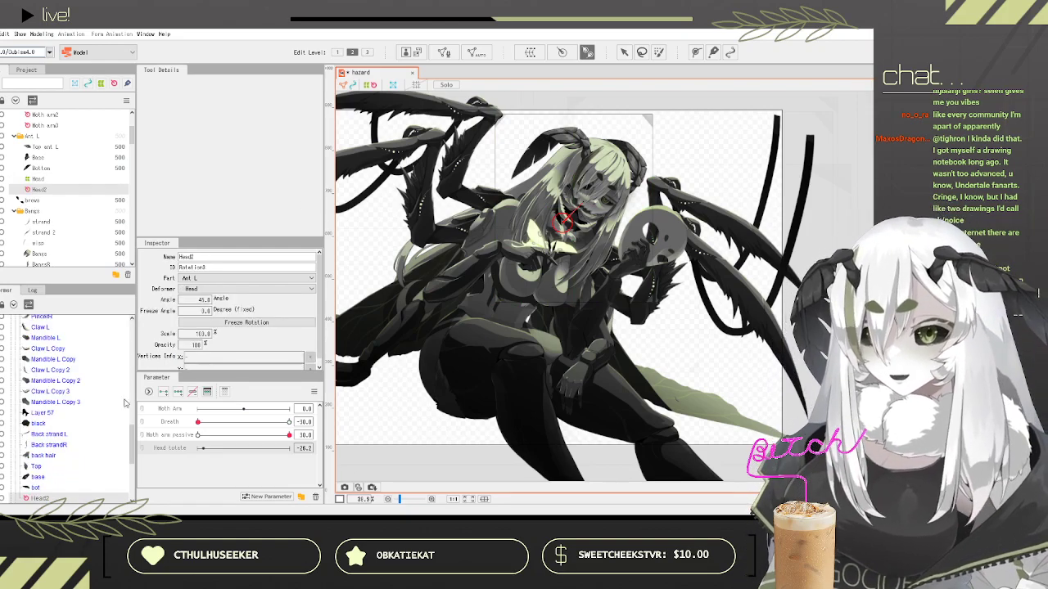
scroll(66, 427, "up", 5)
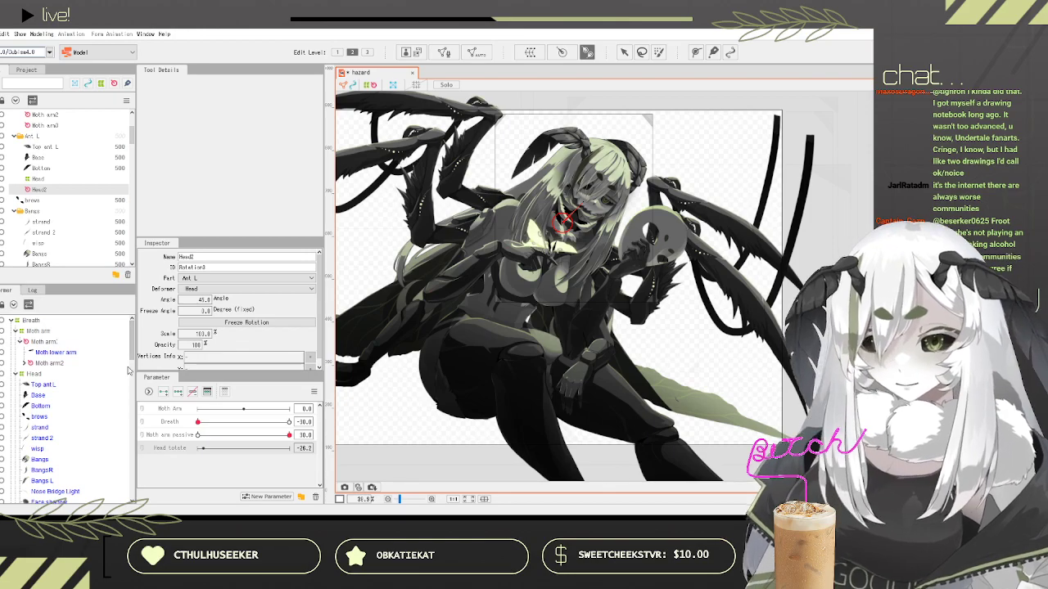
left_click(42, 385)
scroll(90, 401, "down", 5)
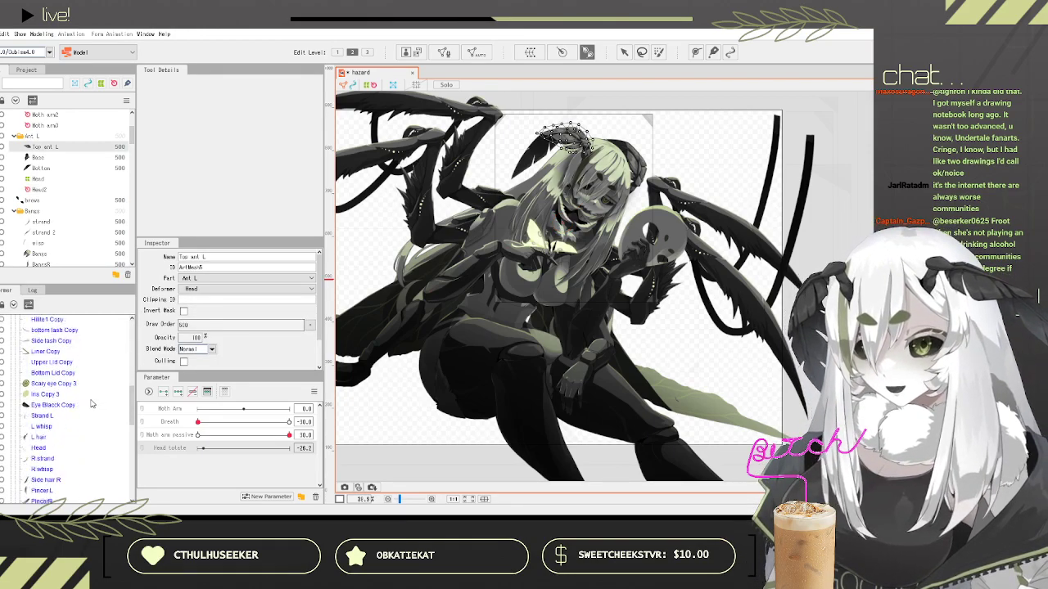
scroll(91, 403, "up", 2)
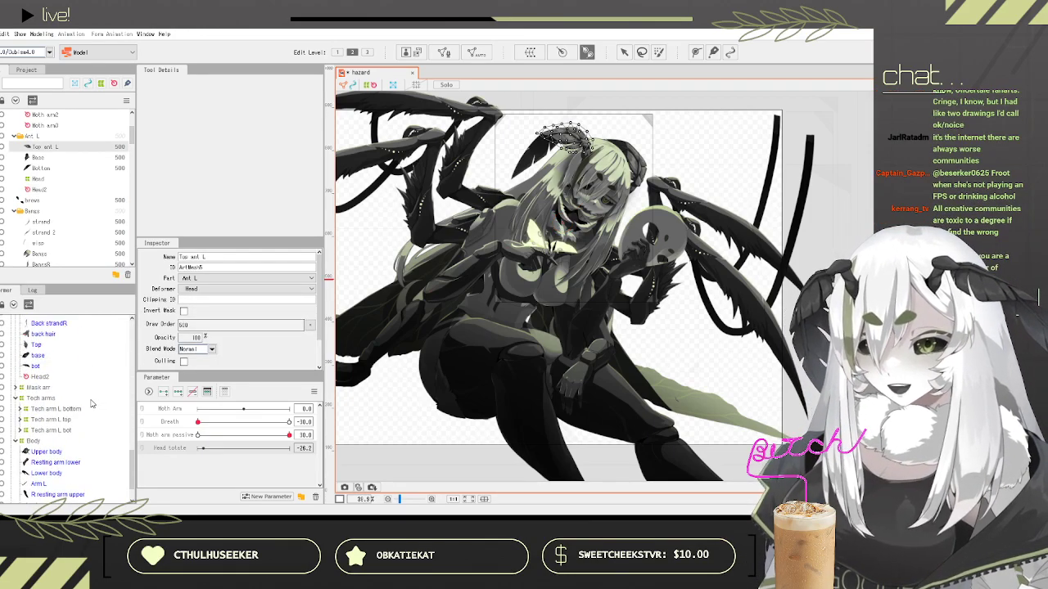
left_click(44, 369, "shift")
left_click_drag(38, 370, 36, 382)
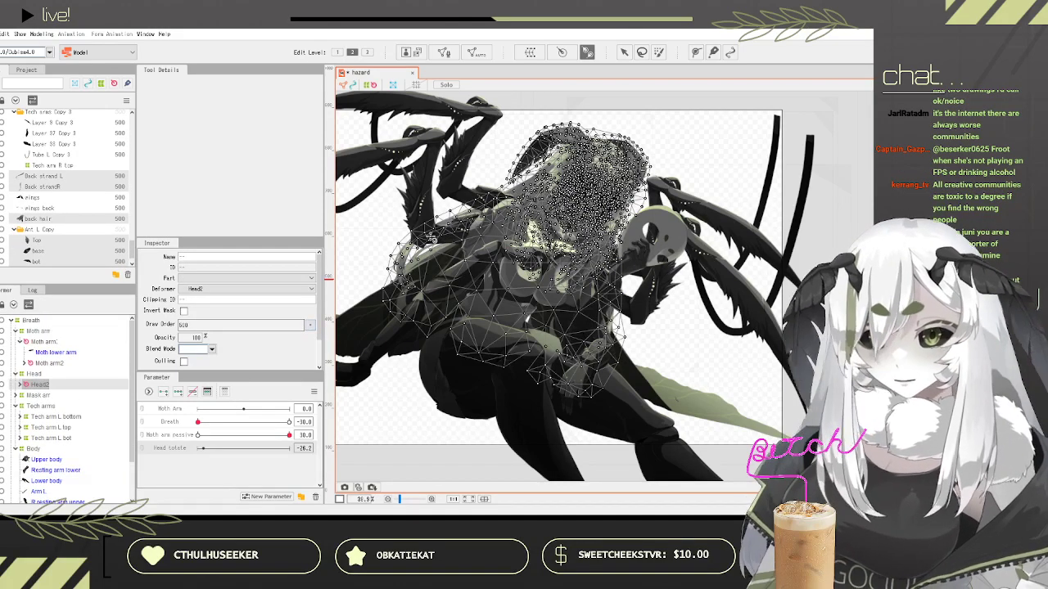
Step: Give the Head2 rotation deformer two keys on the Head rotate parameter
left_click(47, 374)
left_click(40, 384)
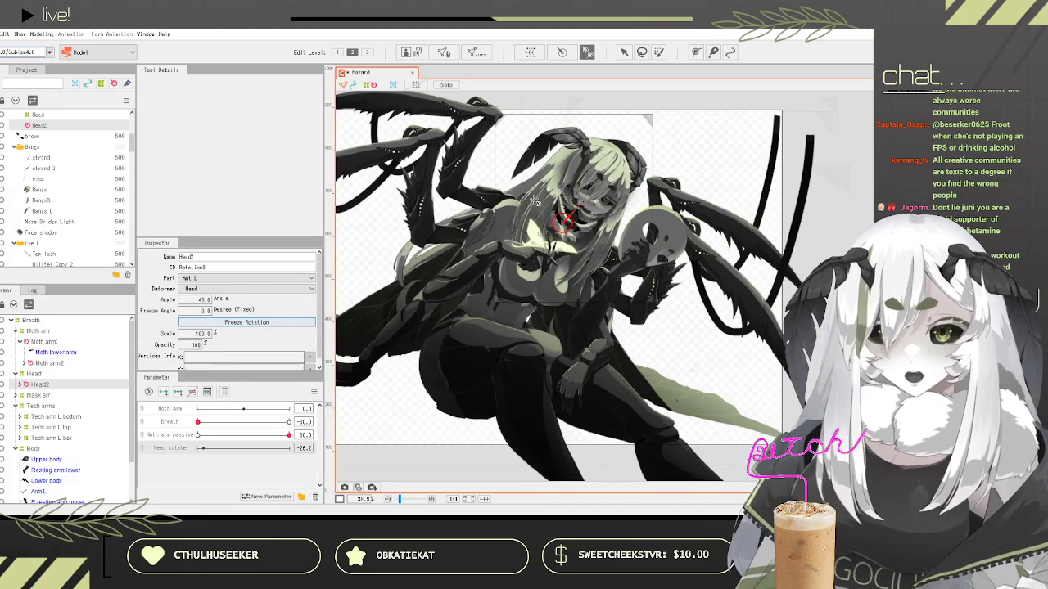
key("v")
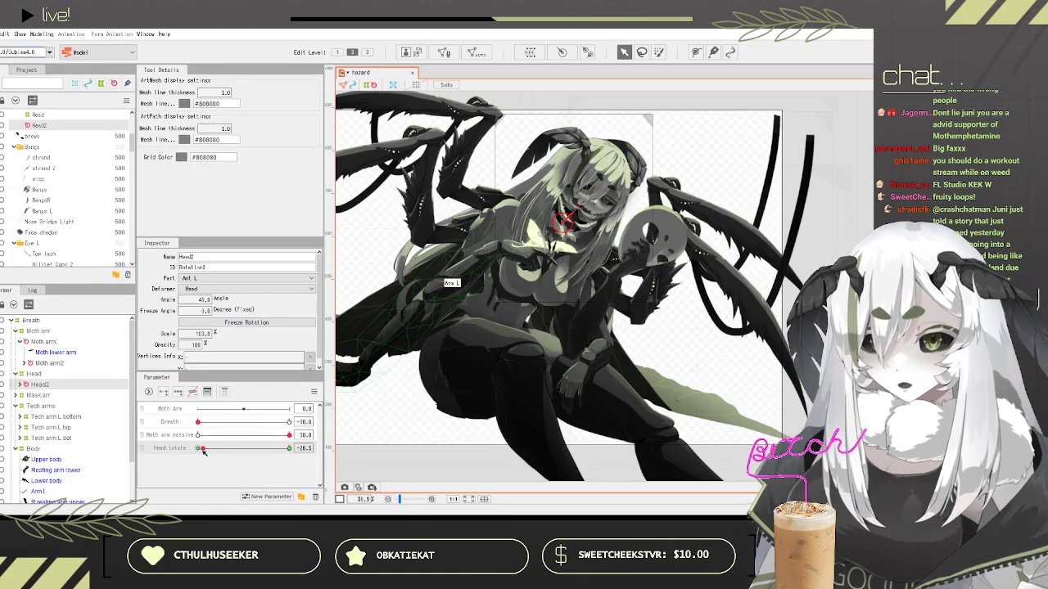
left_click_drag(203, 452, 187, 449)
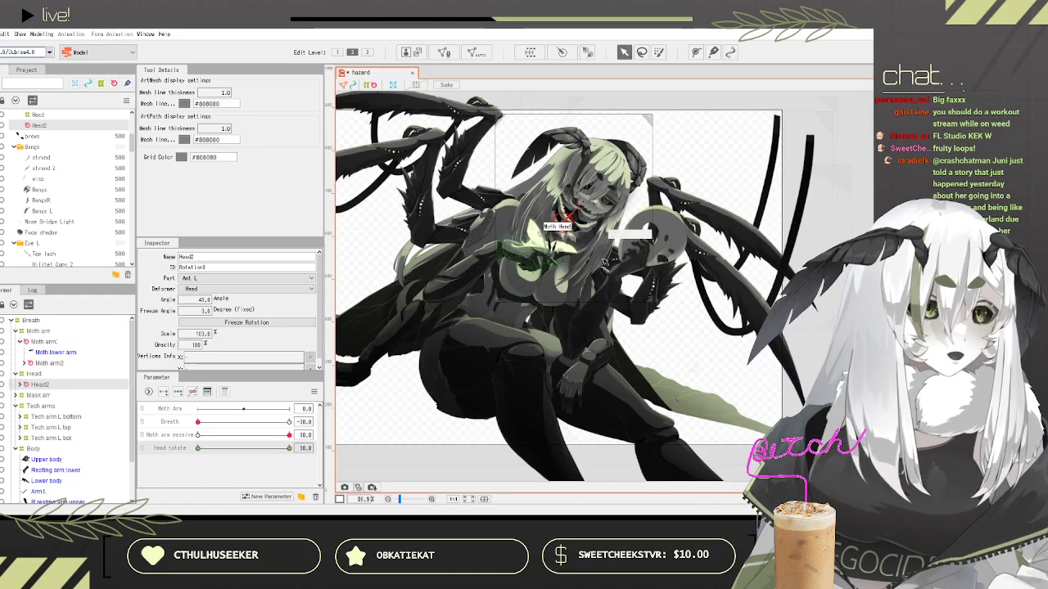
Step: At Head rotate 30, rotate the Head2 deformer clockwise so the head tilts toward the mask
mouse_move(614, 178)
left_mouse_down()
mouse_move(592, 170)
mouse_move(625, 175)
left_mouse_up()
left_click_drag(277, 453, 245, 447)
key("ctrl+z")
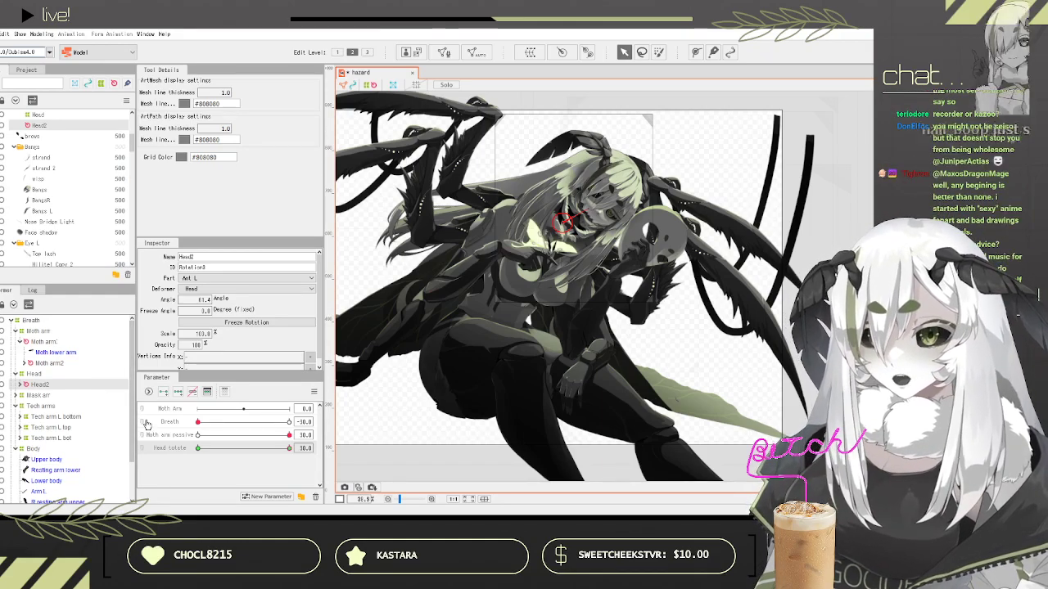
left_click_drag(289, 449, 414, 450)
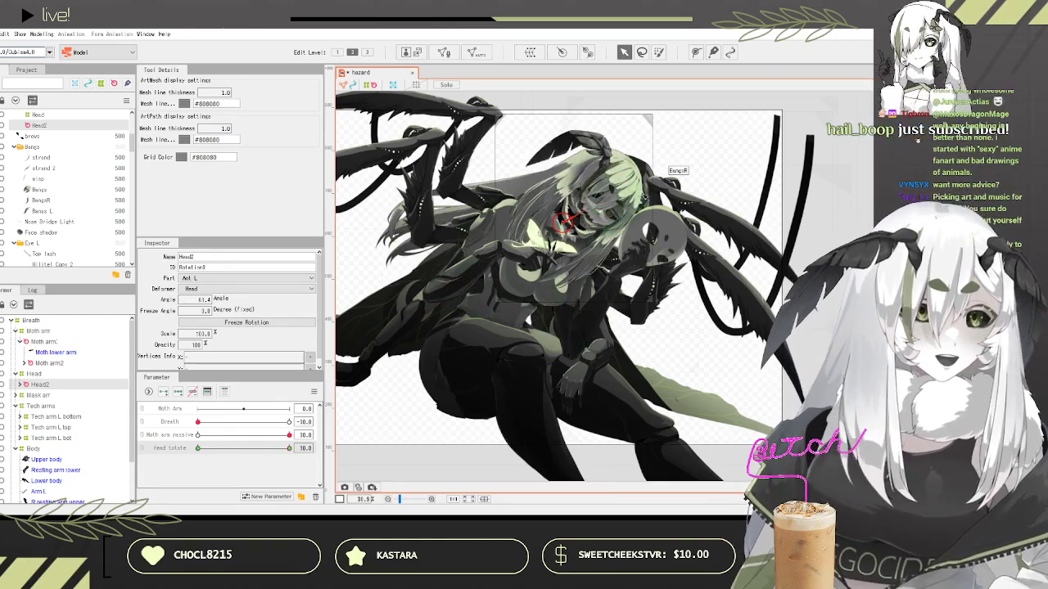
Step: Tilt the Head2 deformer slightly further at Head rotate 30 and compare the pose with Head rotate -30
scroll(620, 211, "up", 5)
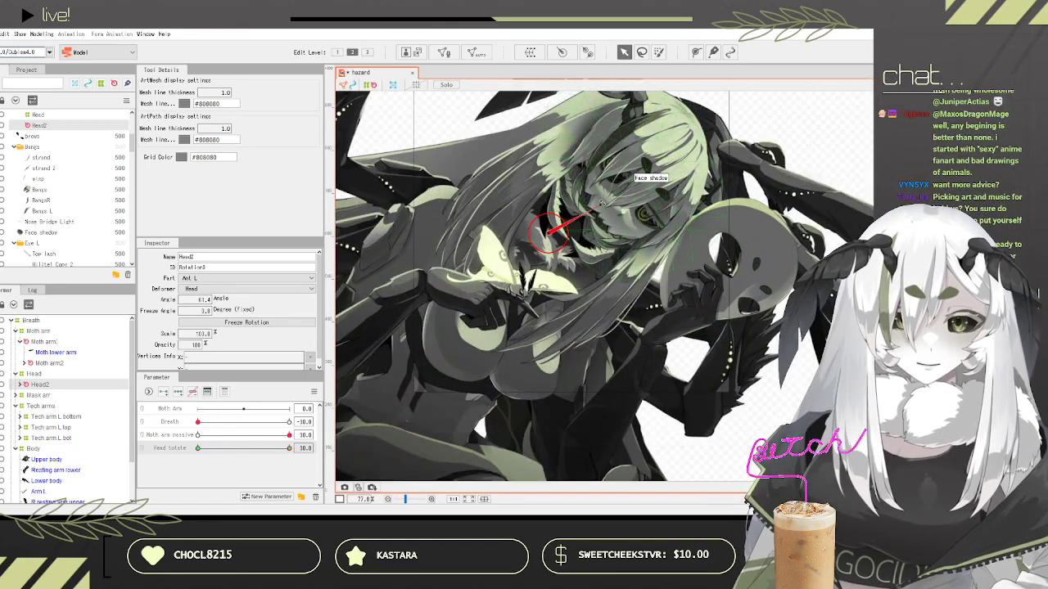
scroll(591, 263, "down", 3)
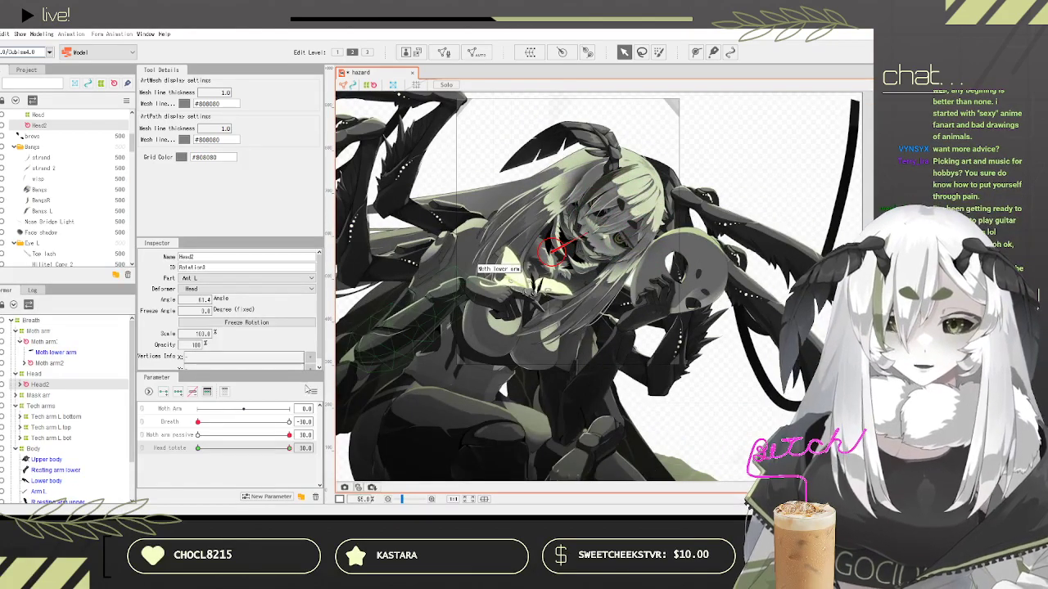
left_click_drag(287, 454, 308, 443)
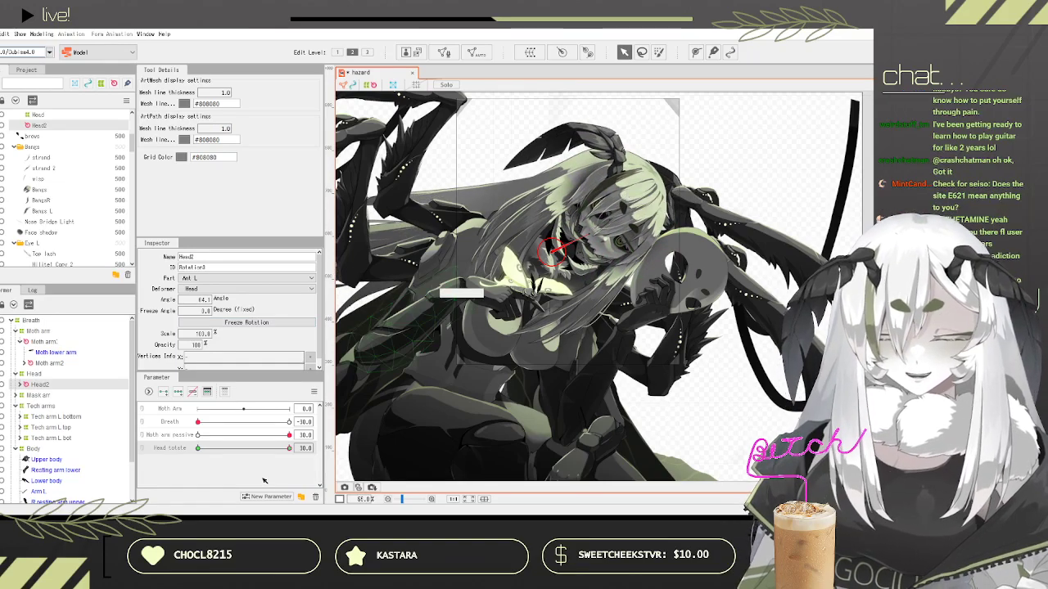
left_click_drag(278, 449, 196, 467)
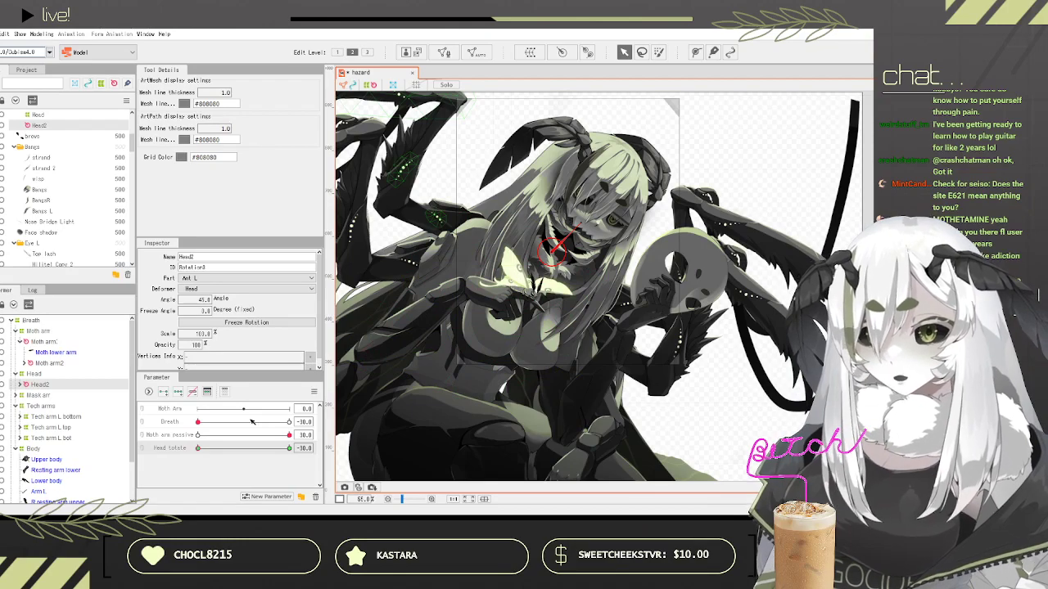
left_click_drag(211, 453, 302, 441)
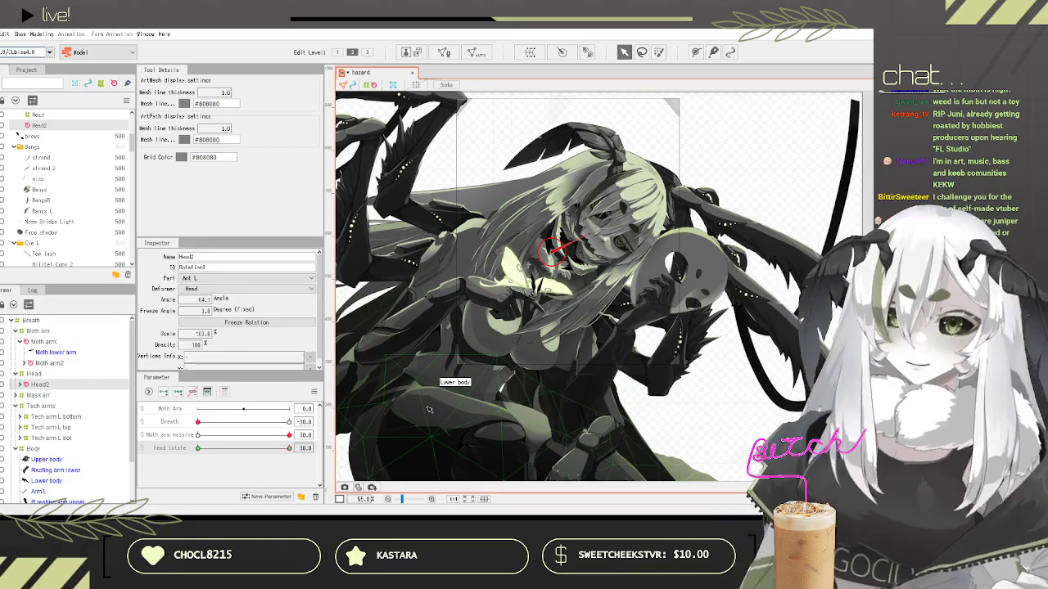
Step: Examine the head tilt across the Head rotate range from -30 to 30, both close up and on the full figure
scroll(547, 222, "down", 5)
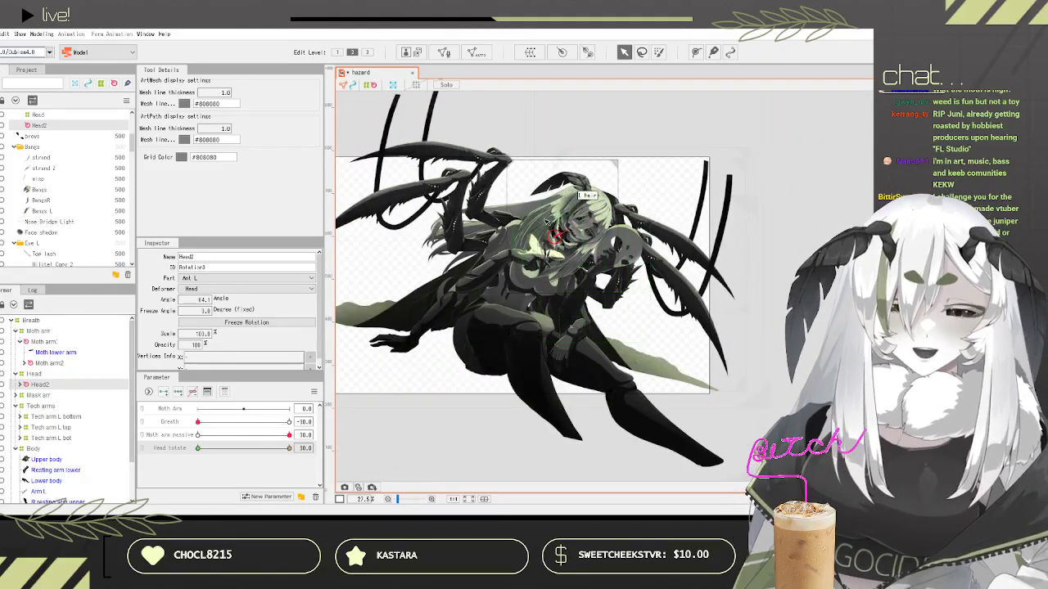
scroll(547, 222, "up", 5)
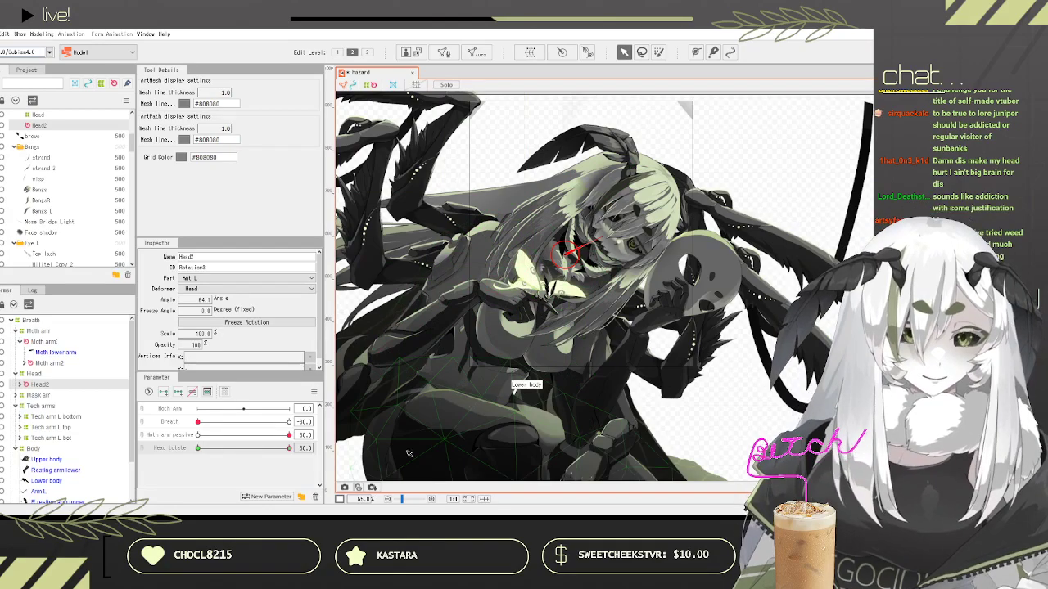
left_click_drag(281, 450, 303, 434)
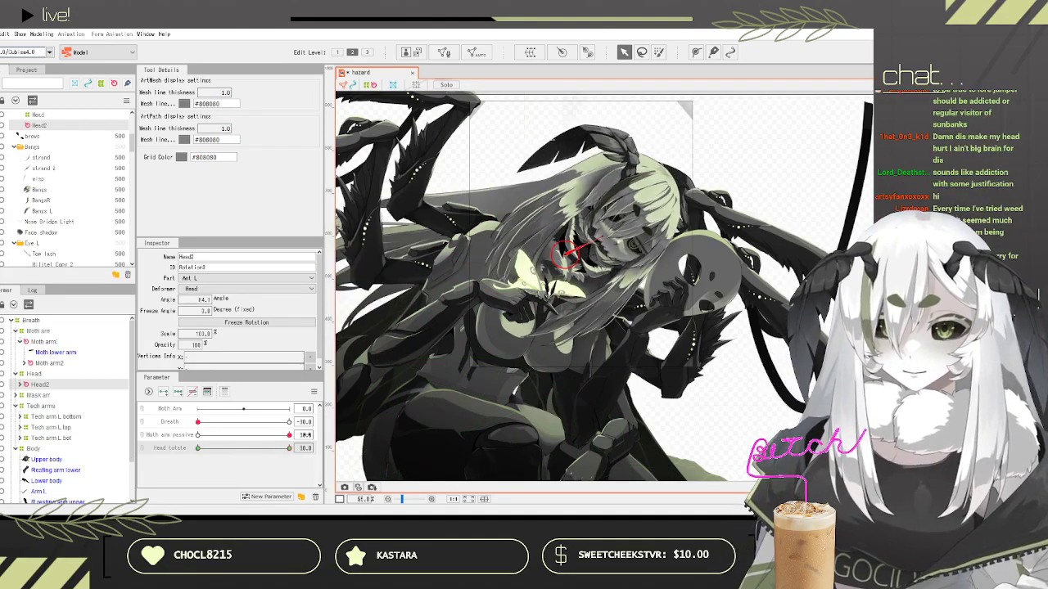
key("ctrl+y")
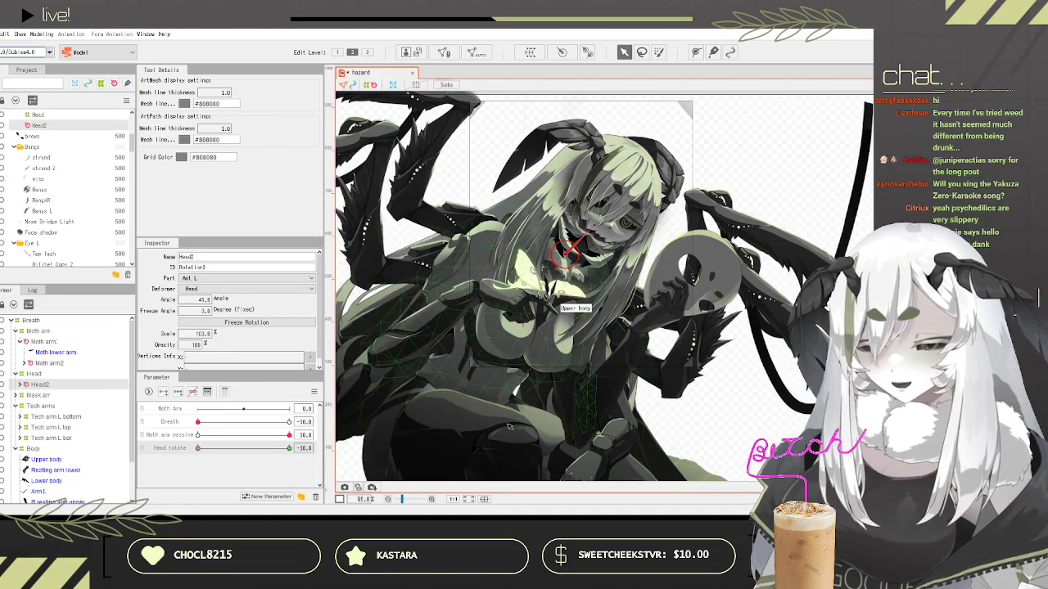
left_click_drag(208, 450, 303, 448)
scroll(532, 241, "down", 5)
scroll(439, 185, "up", 2)
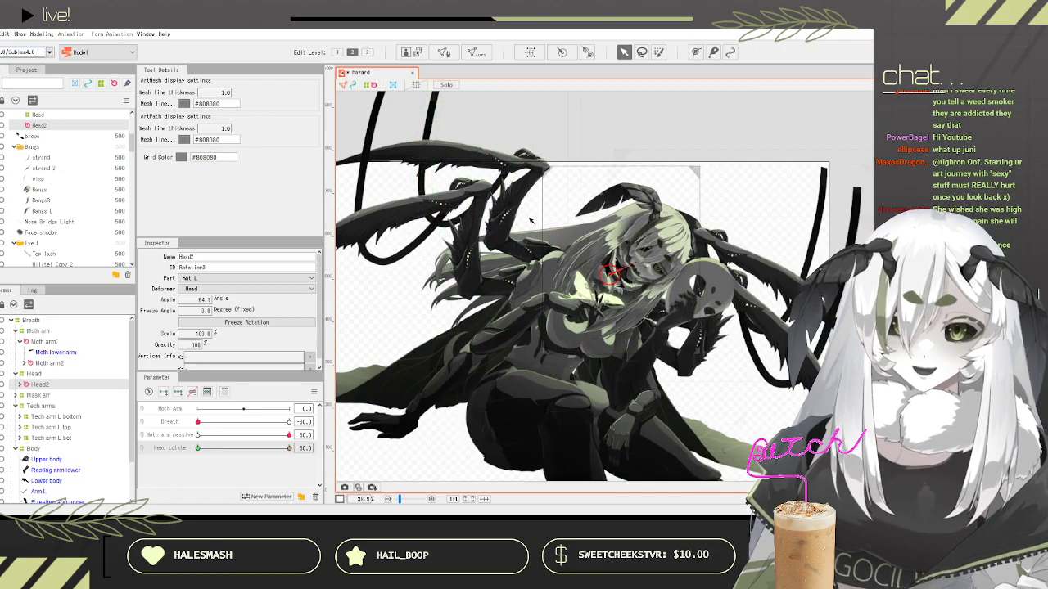
left_click_drag(268, 449, 148, 458)
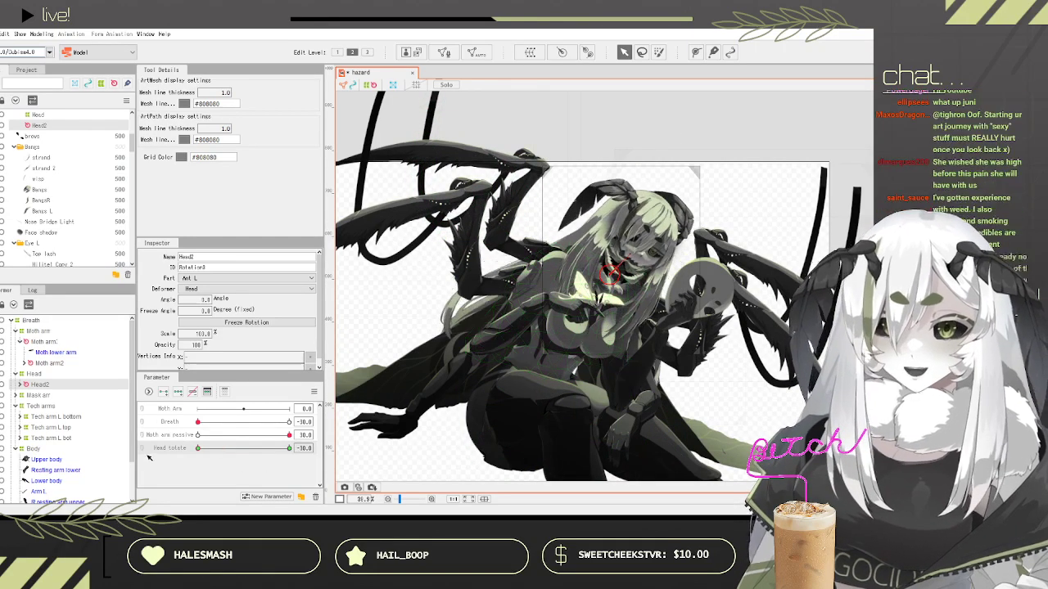
scroll(749, 198, "up", 5)
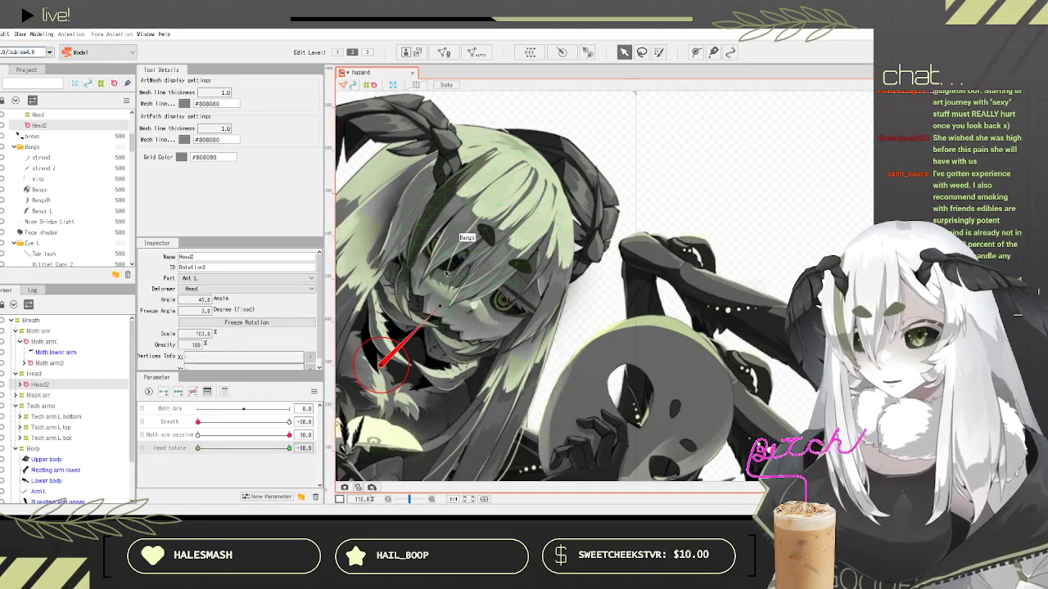
scroll(666, 156, "down", 5)
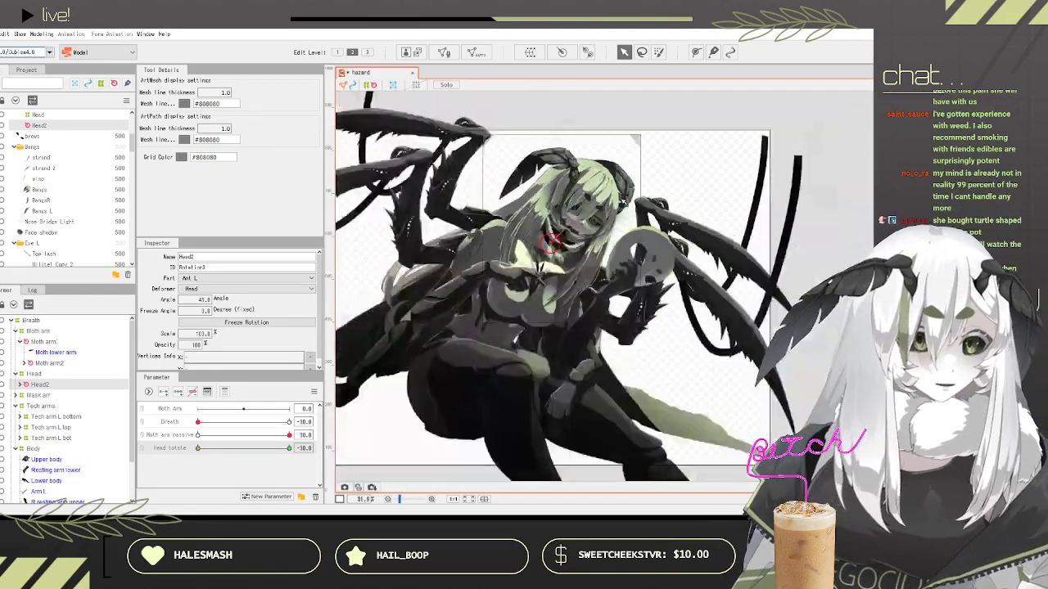
scroll(57, 376, "down", 2)
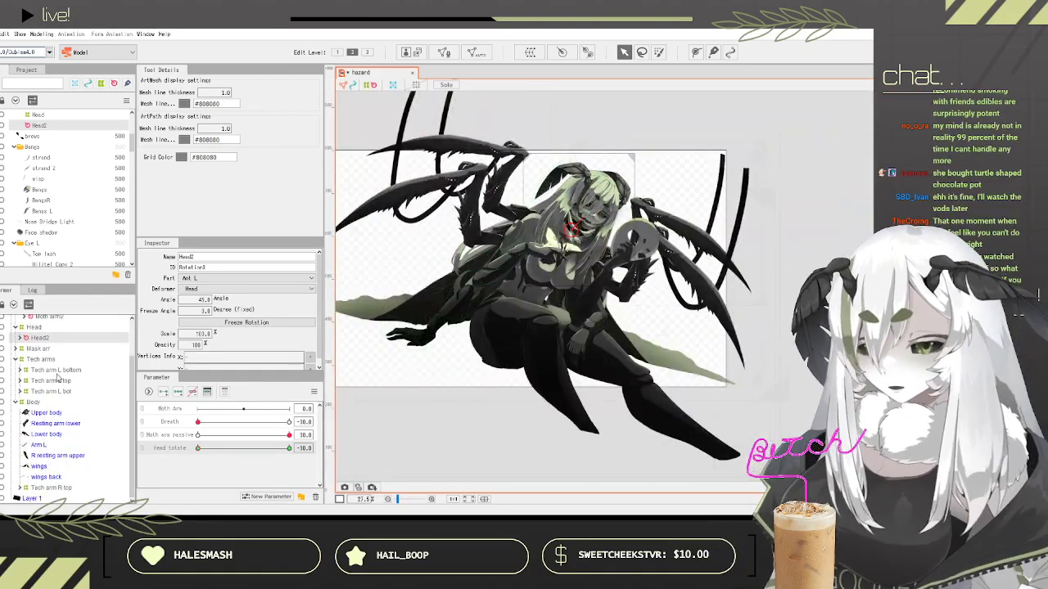
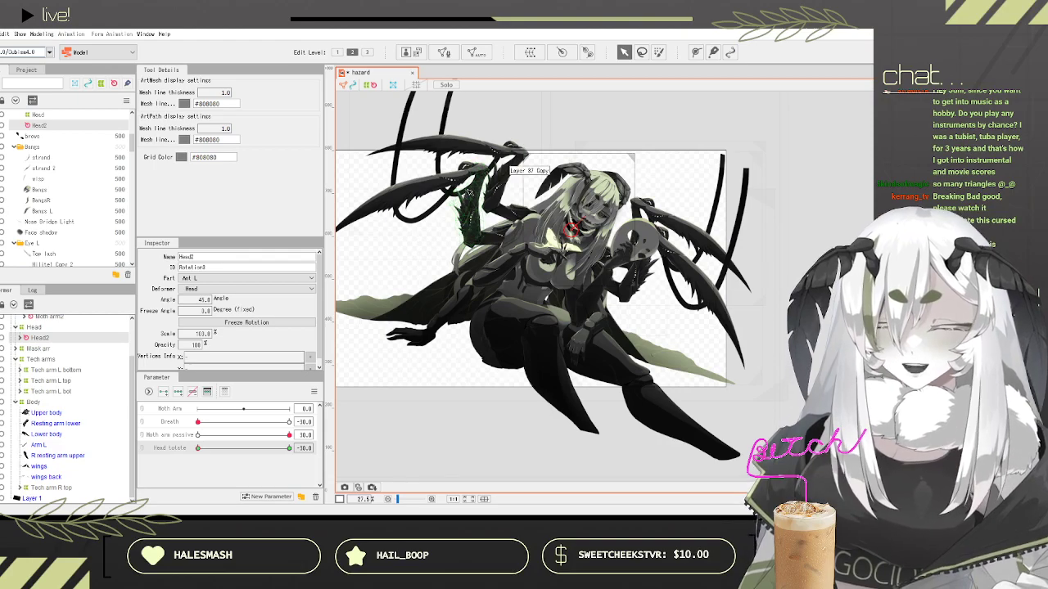
scroll(483, 233, "up", 1)
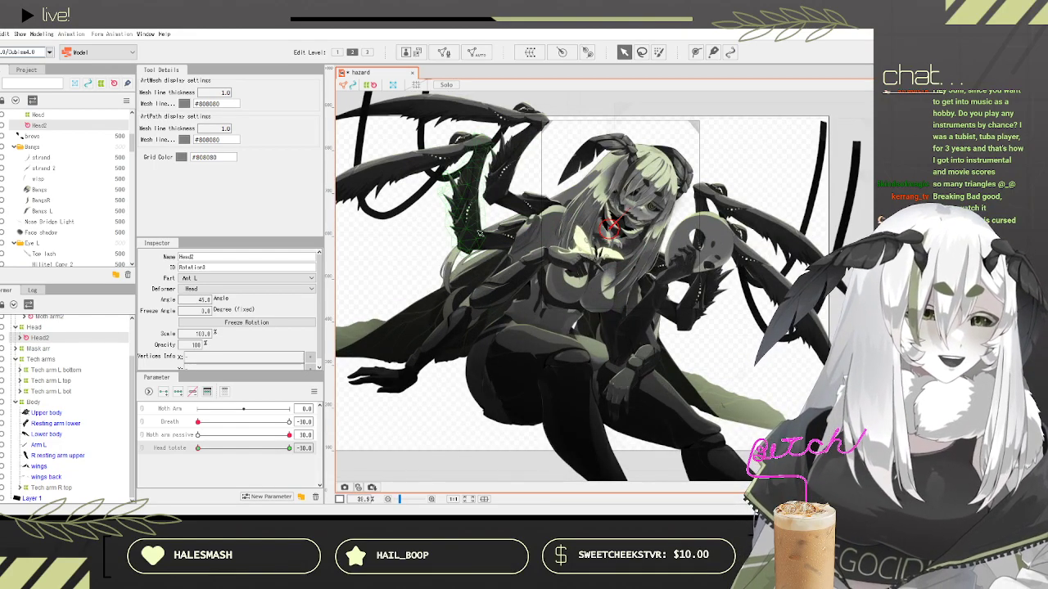
scroll(765, 380, "down", 1)
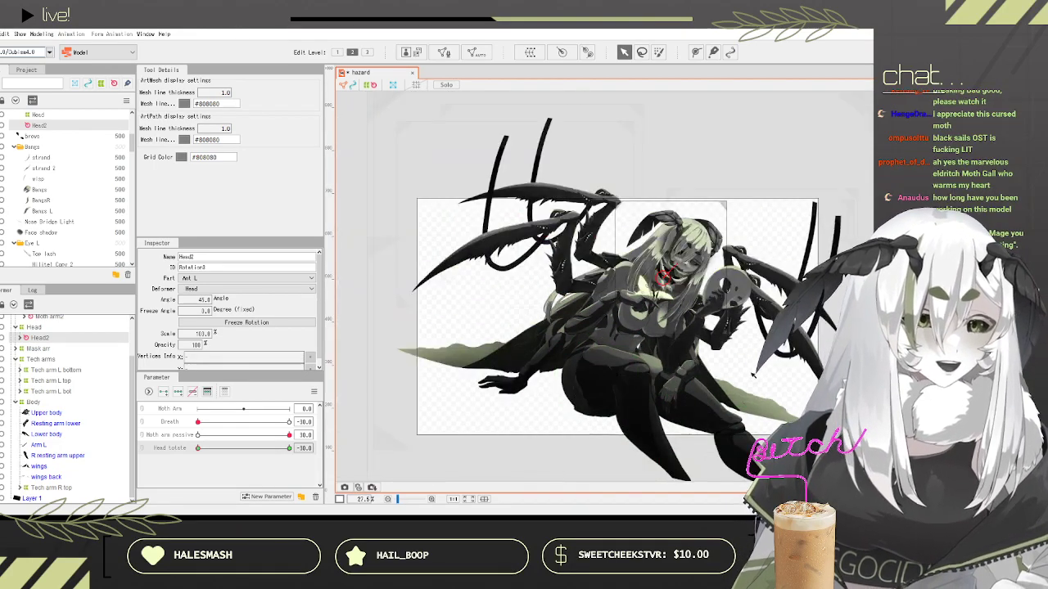
scroll(710, 375, "up", 1)
scroll(643, 393, "down", 1)
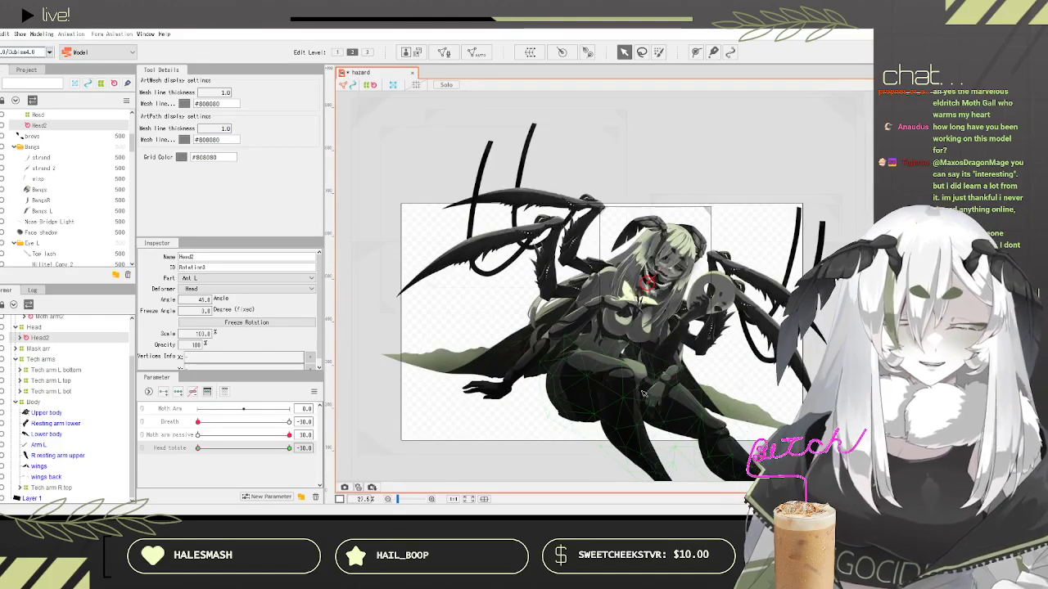
scroll(643, 394, "up", 1)
scroll(572, 383, "down", 1)
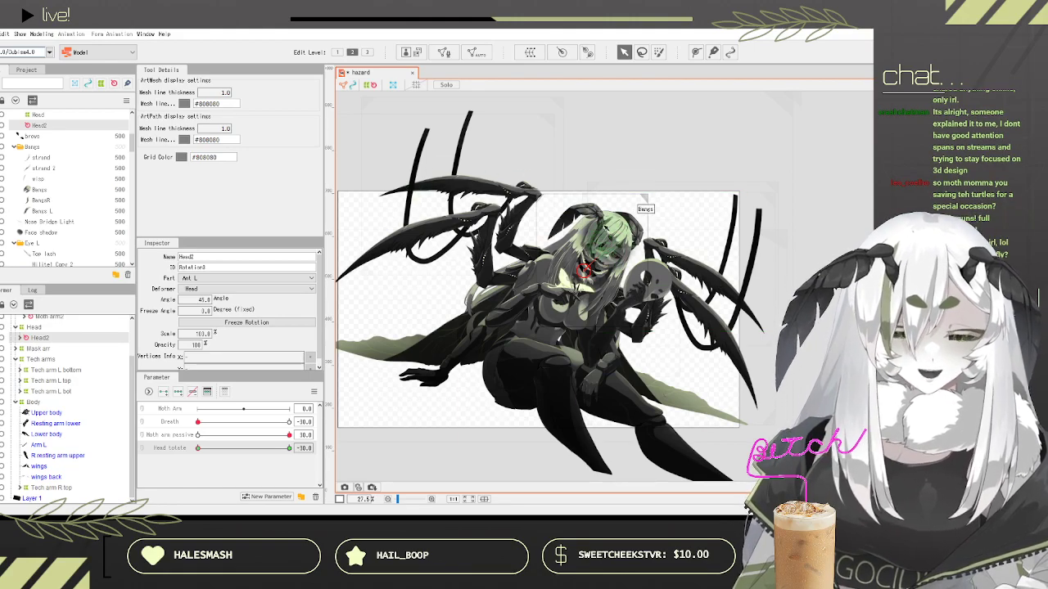
scroll(607, 242, "up", 5)
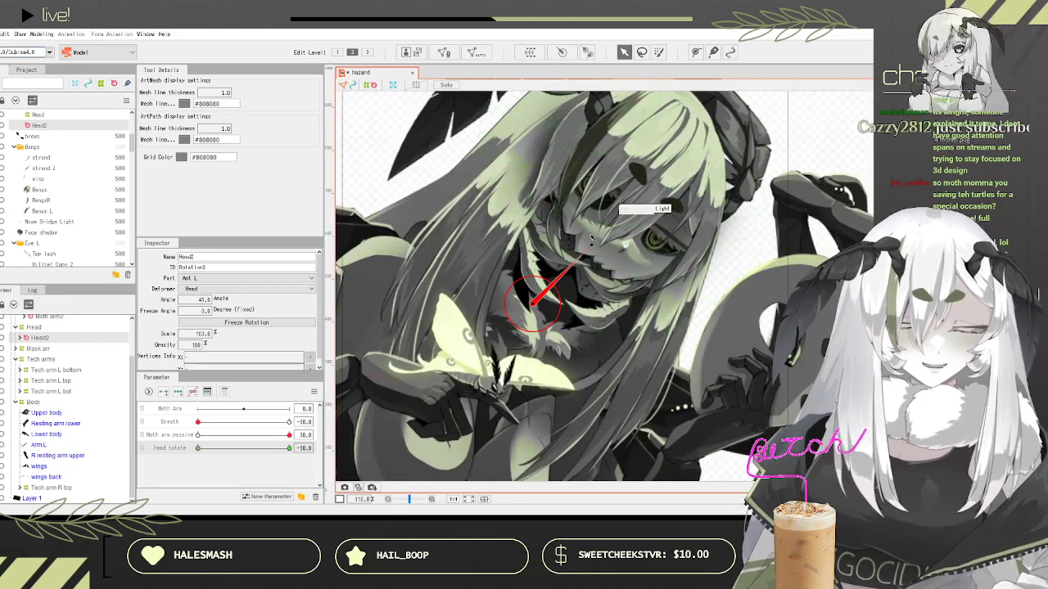
scroll(591, 241, "down", 6)
scroll(572, 289, "up", 2)
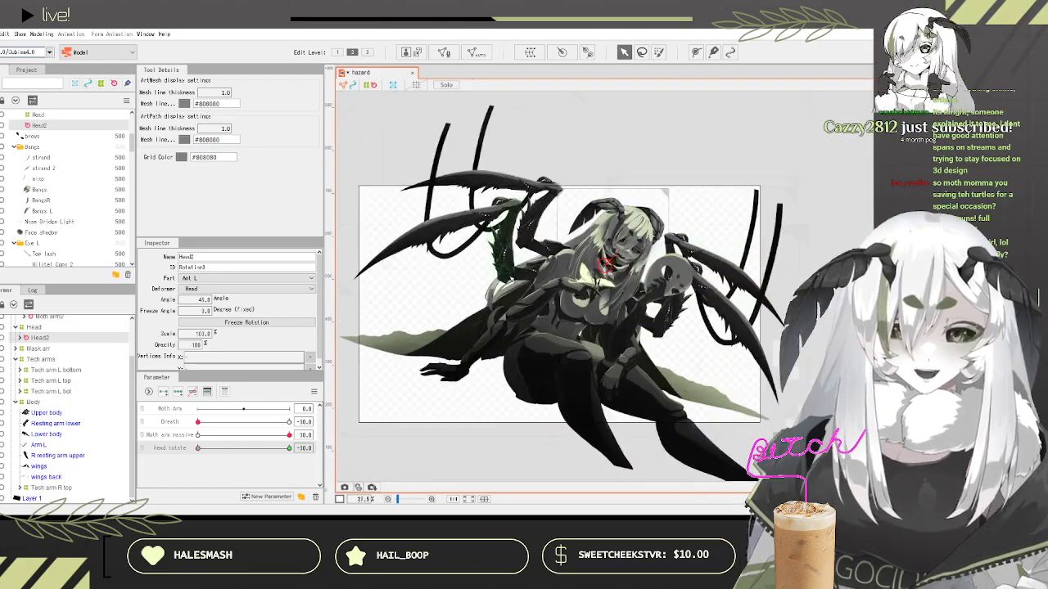
scroll(571, 290, "down", 1)
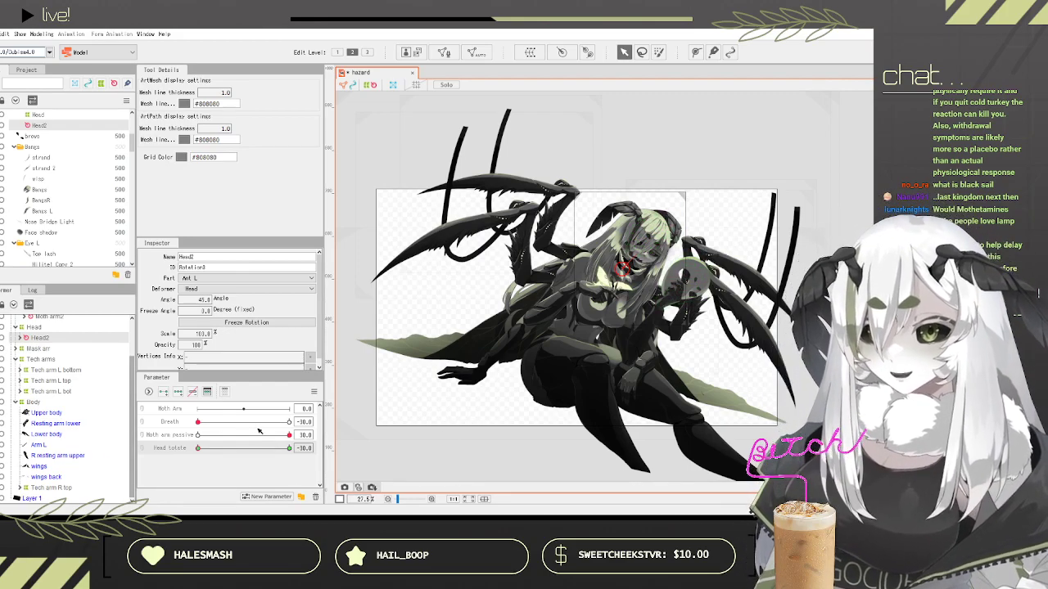
Step: Examine the Mask hand, Mask lower arm and Upper arm Mask meshes inside the Mask arm warp deformer
left_click(40, 349)
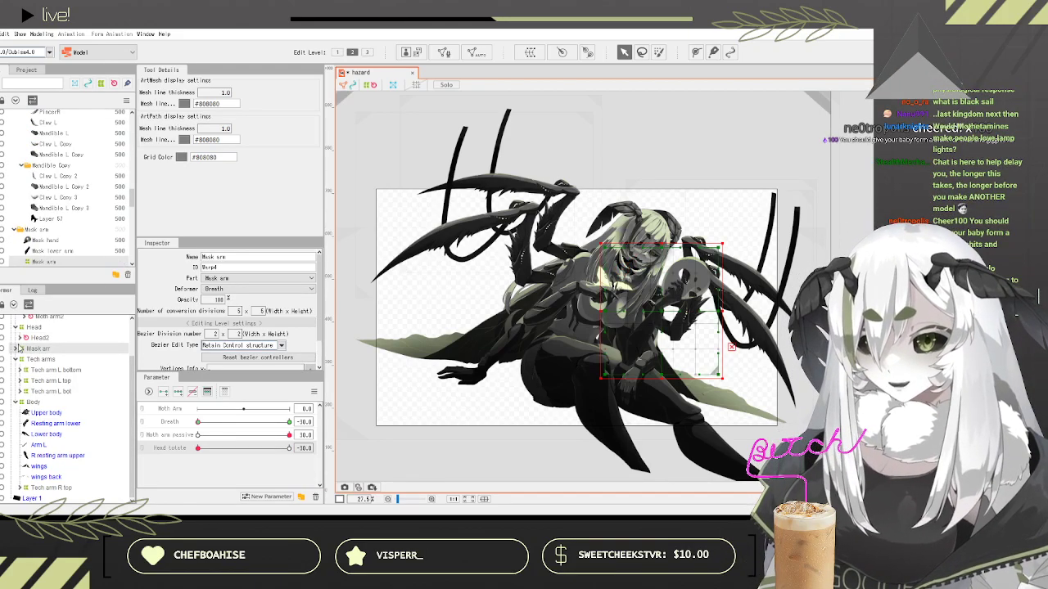
left_click(19, 348)
left_click(45, 360)
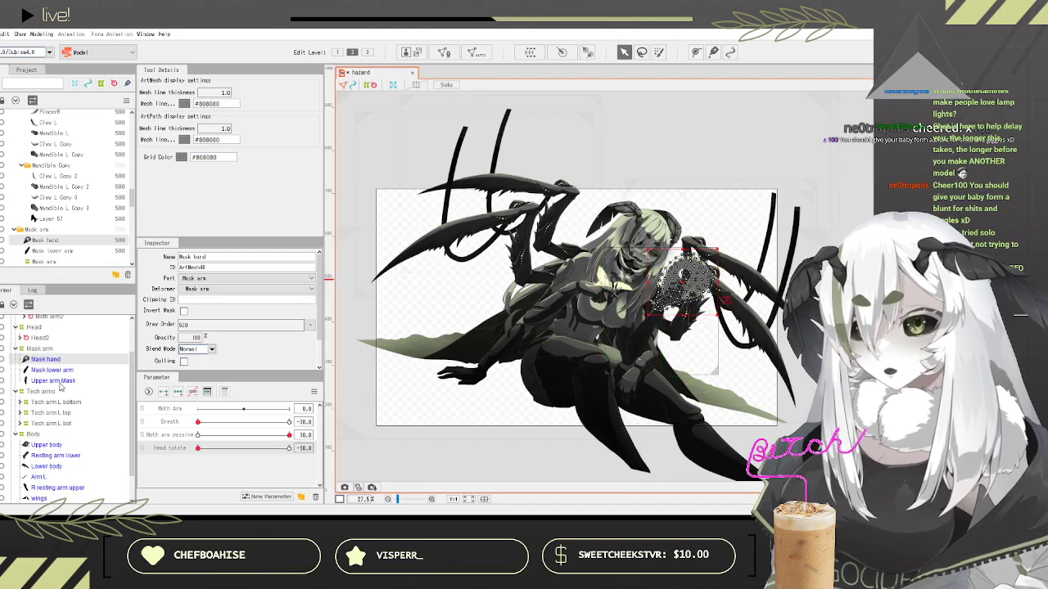
left_click(52, 370)
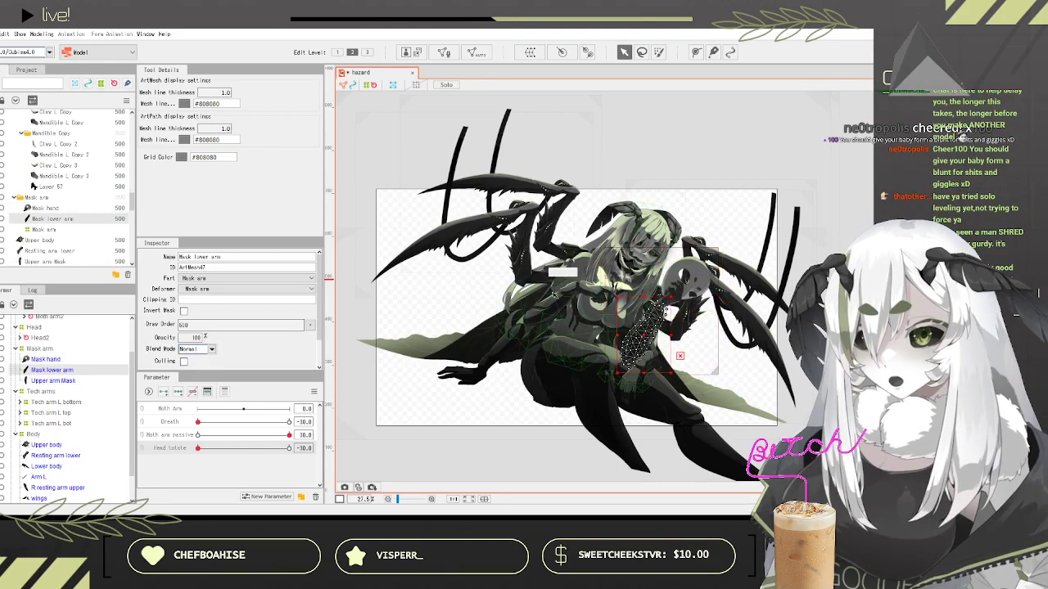
scroll(704, 290, "up", 5)
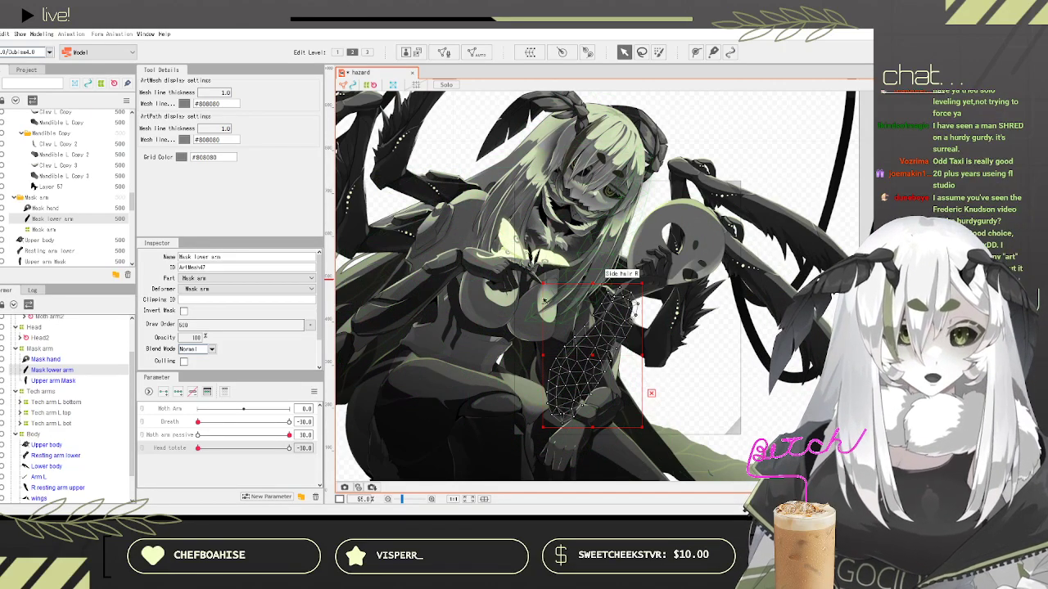
left_click(59, 381)
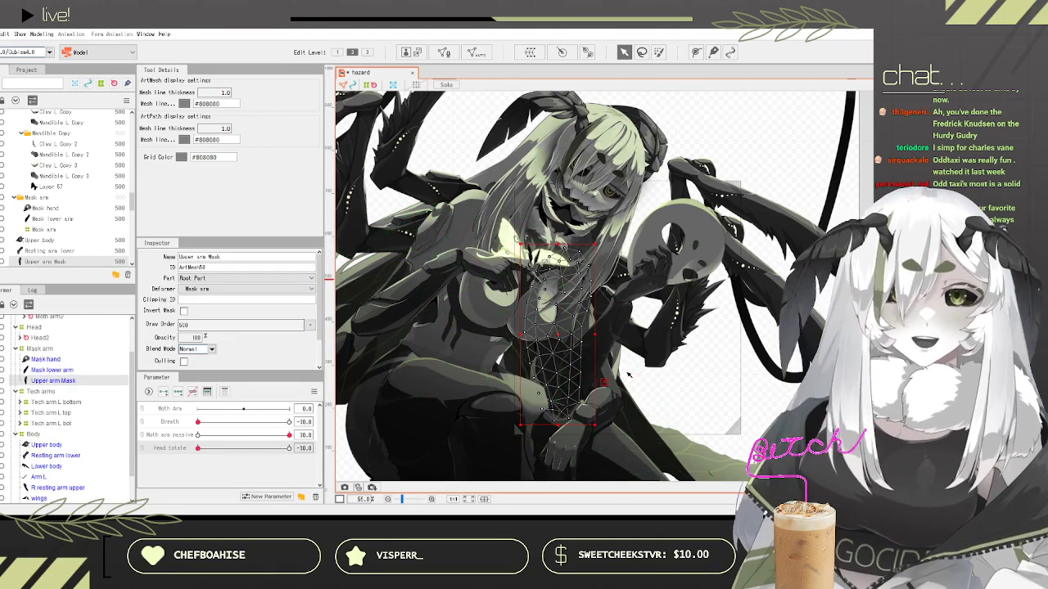
scroll(674, 325, "up", 2)
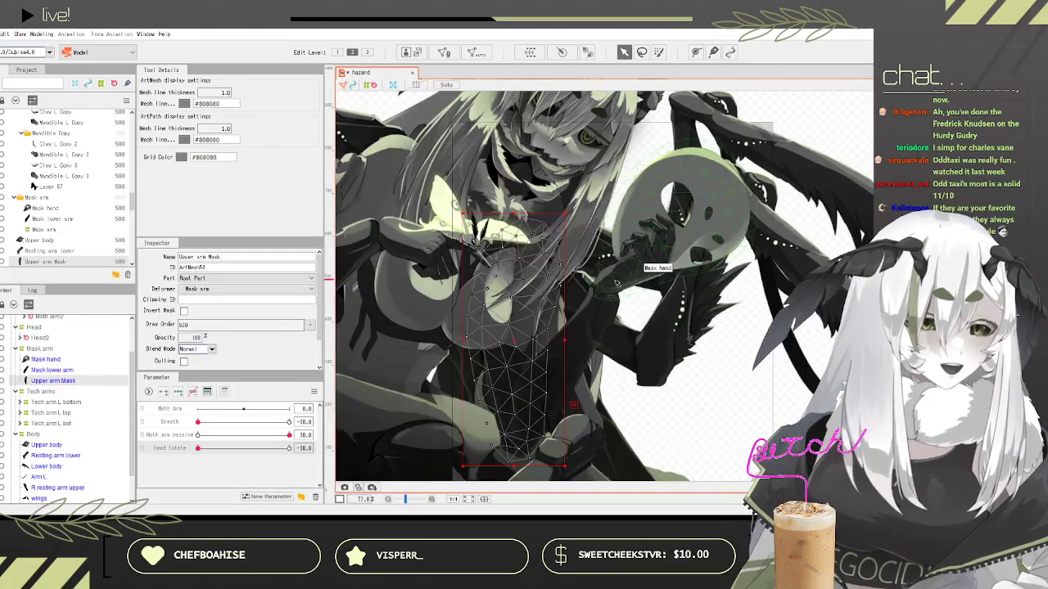
scroll(618, 287, "down", 2)
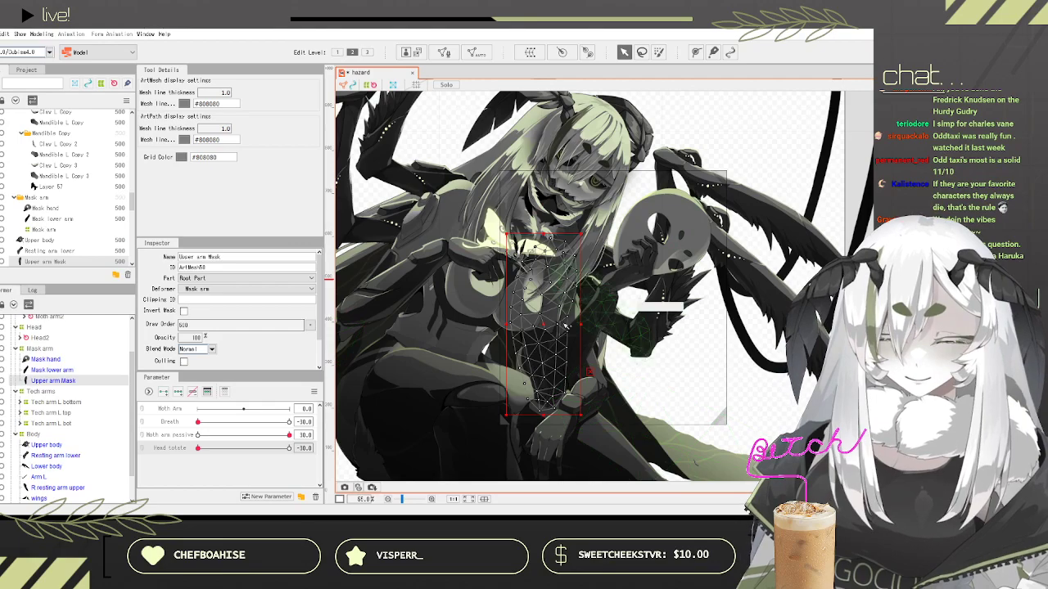
Step: Create a rotation deformer over Mask hand, Mask lower arm and Upper arm Mask, with its pivot near the chest
left_click(45, 360, "shift")
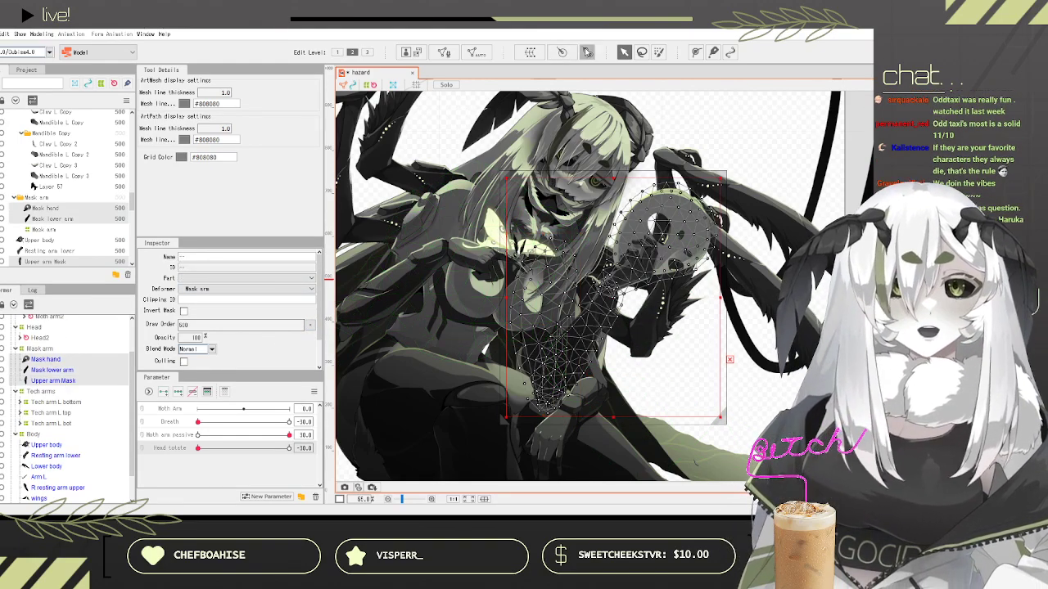
left_click(586, 52)
left_click_drag(552, 294, 545, 296)
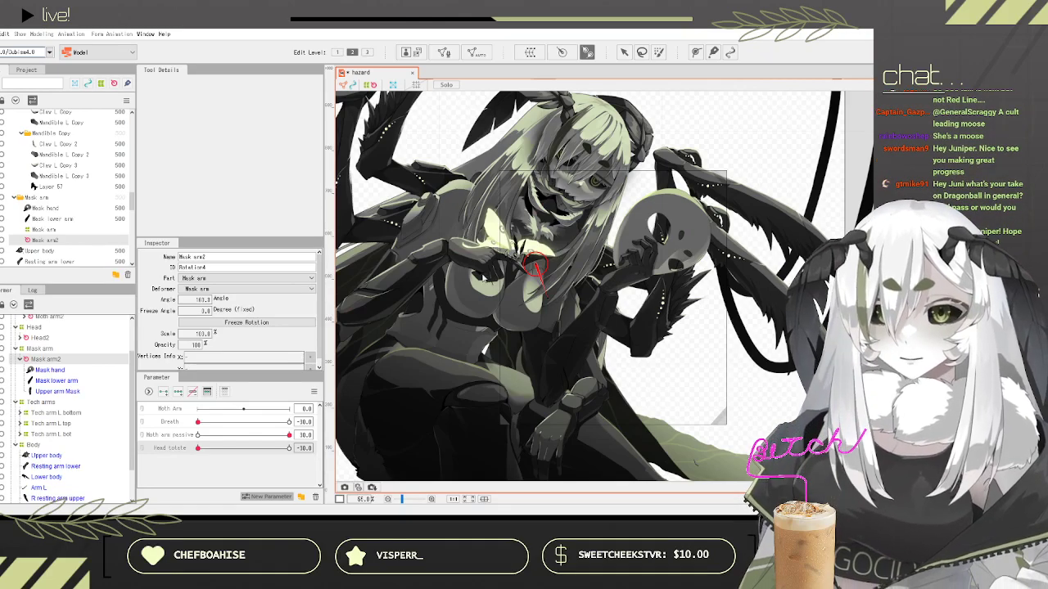
Step: Add a Mask arm parameter with two keys for Mask arm2 and, at 30, rotate the deformer counterclockwise to raise the mask toward the face
left_click(481, 354)
left_click(182, 463)
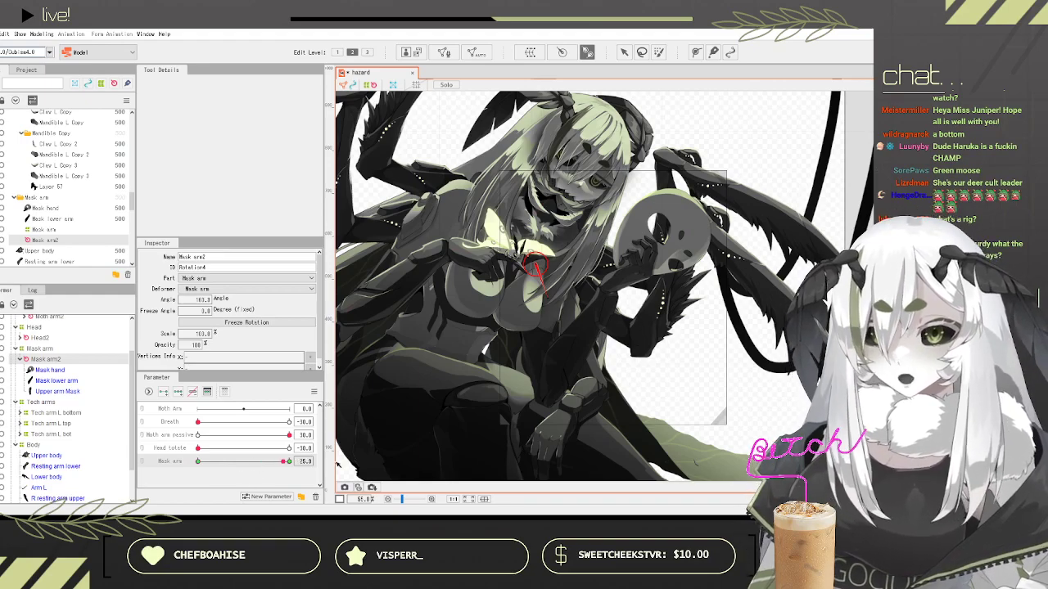
left_click(624, 53)
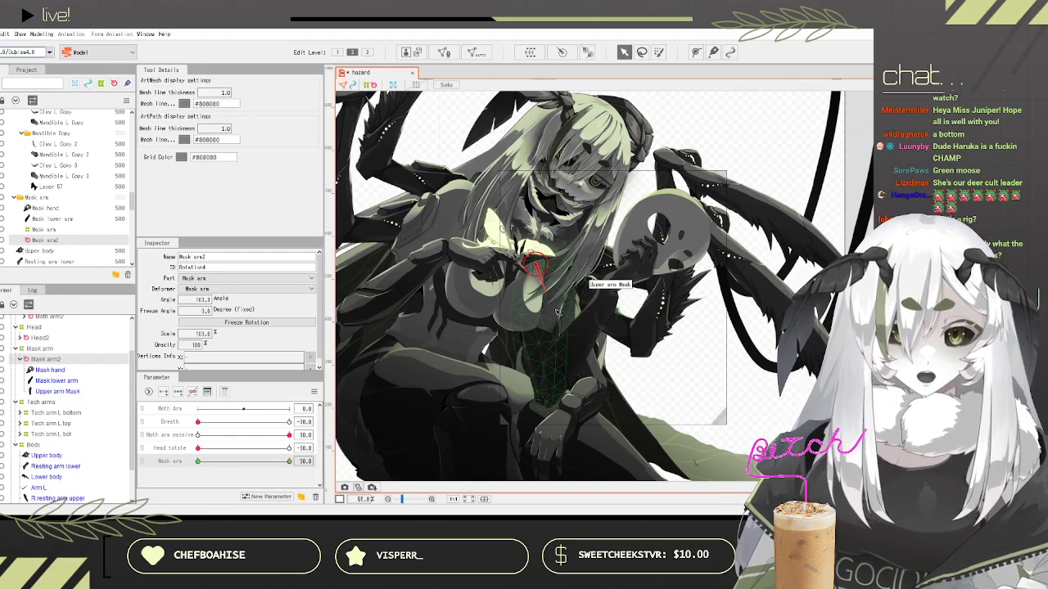
left_click_drag(547, 299, 557, 296)
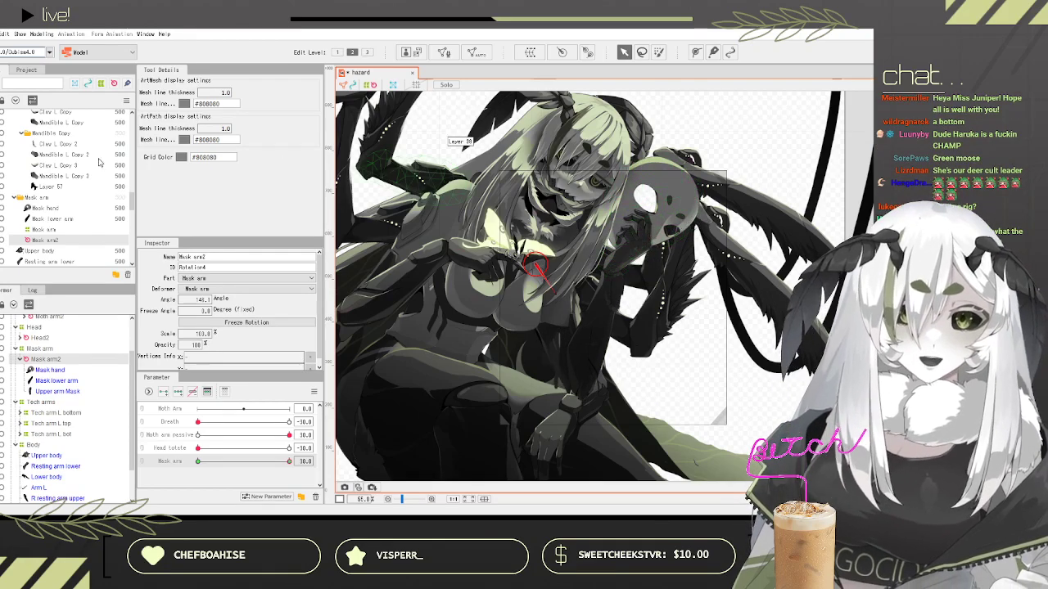
Step: Move Mask hand and Mask lower arm out of the Mask arm folder to the very top of the parts hierarchy, above the arm folder
scroll(49, 216, "up", 2)
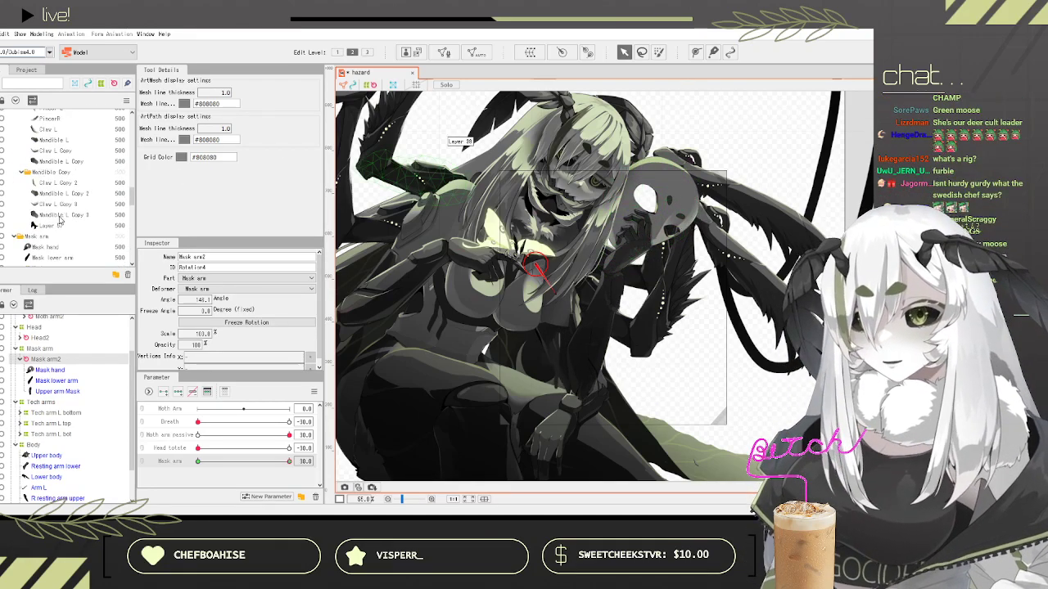
scroll(72, 231, "down", 1)
left_click(51, 220, "shift")
left_click(49, 210, "shift")
left_click(52, 219)
left_click(73, 209, "ctrl")
scroll(103, 219, "up", 2)
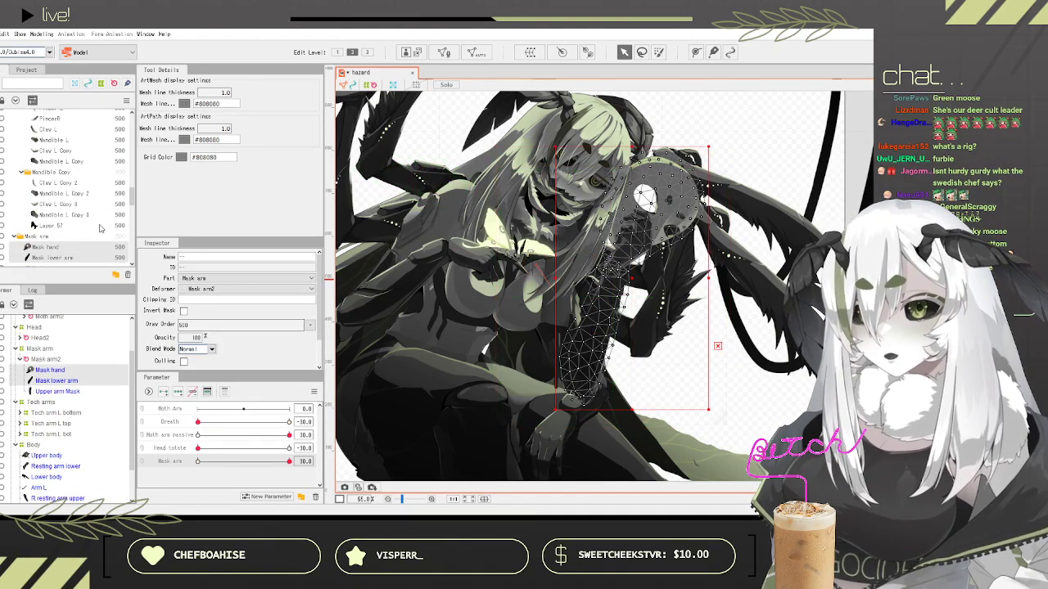
left_click(59, 248)
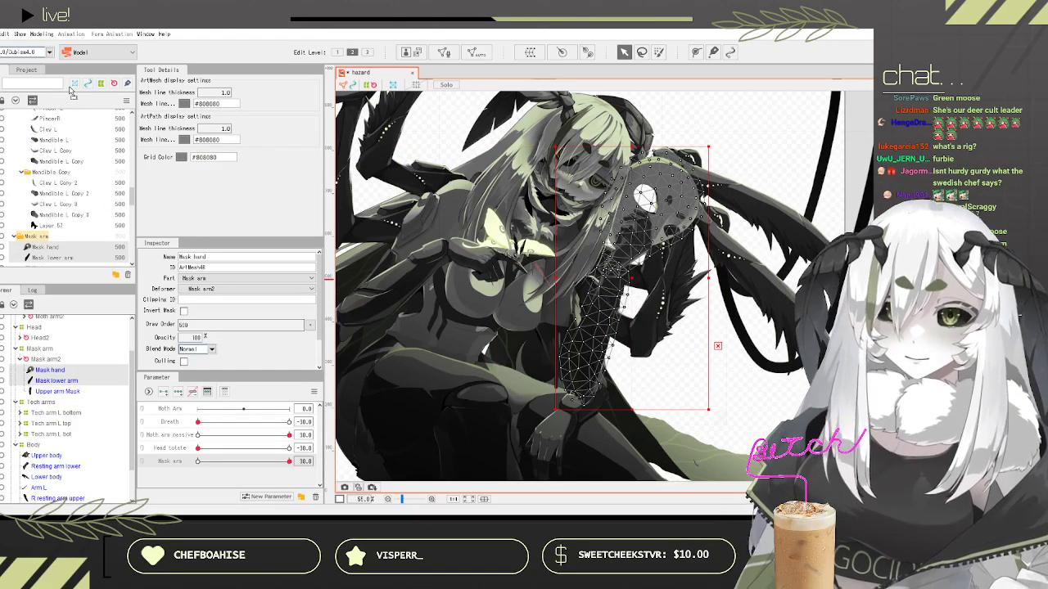
scroll(78, 111, "up", 5)
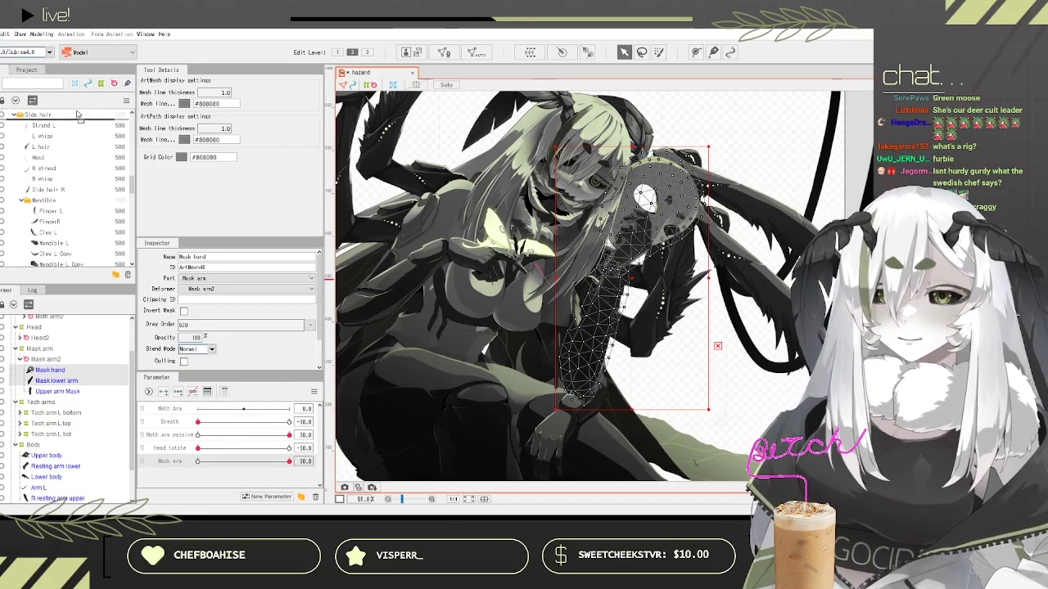
scroll(78, 114, "up", 5)
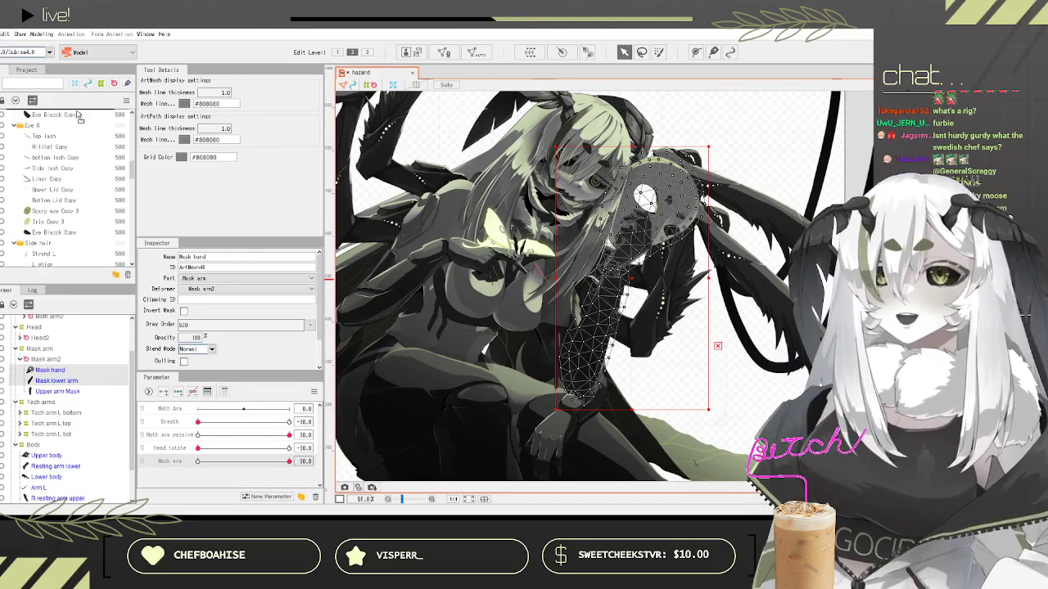
scroll(78, 114, "up", 6)
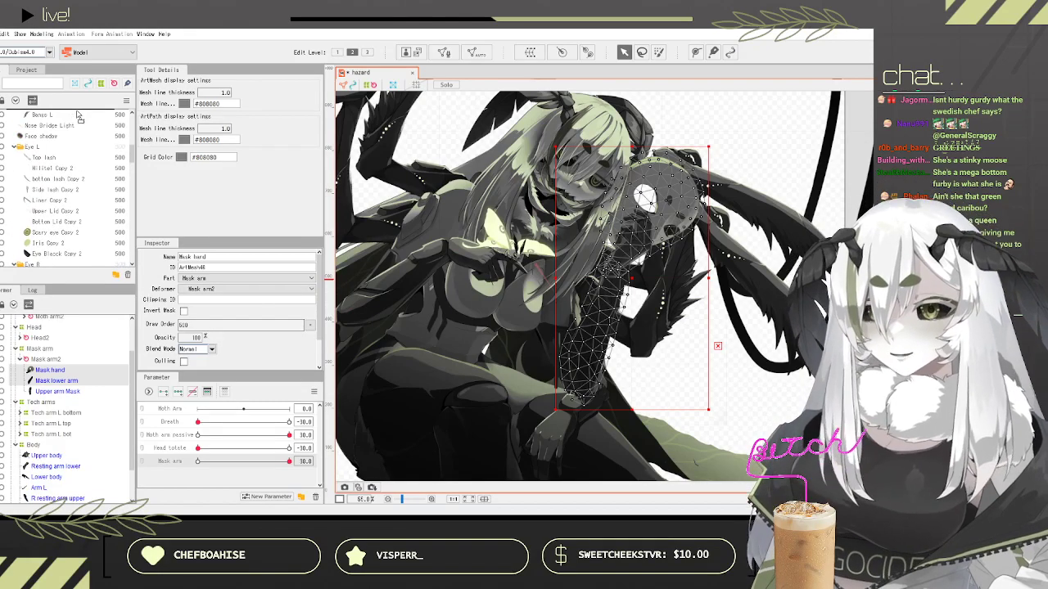
scroll(78, 114, "up", 8)
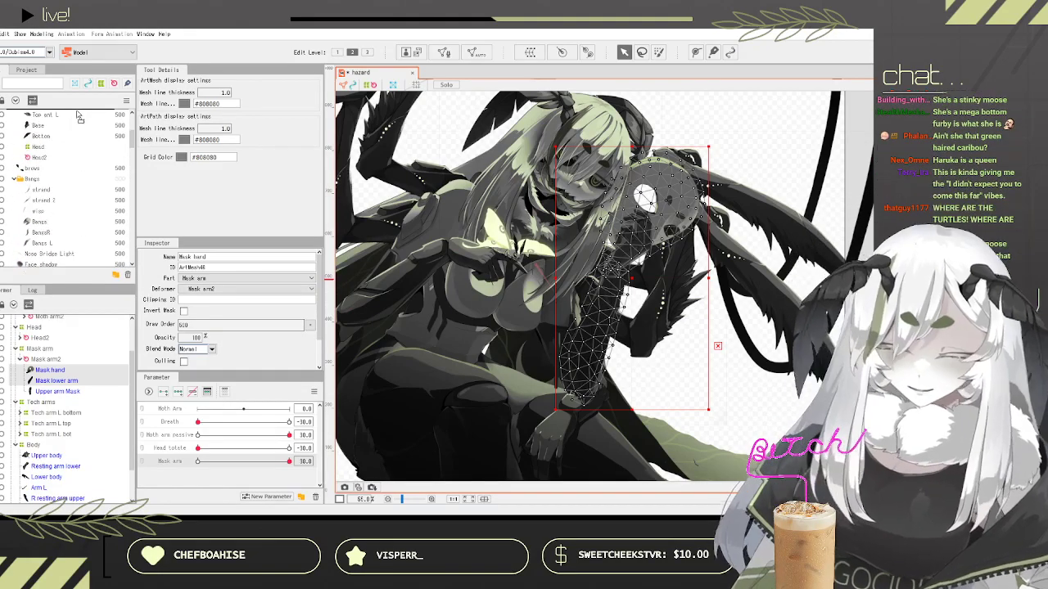
scroll(73, 118, "up", 5)
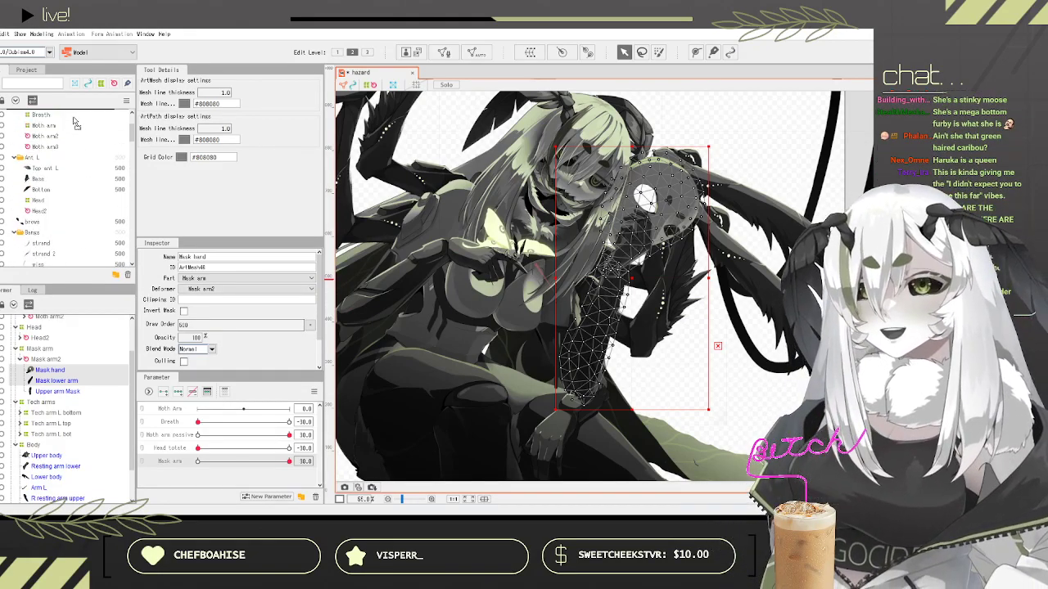
scroll(83, 117, "up", 2)
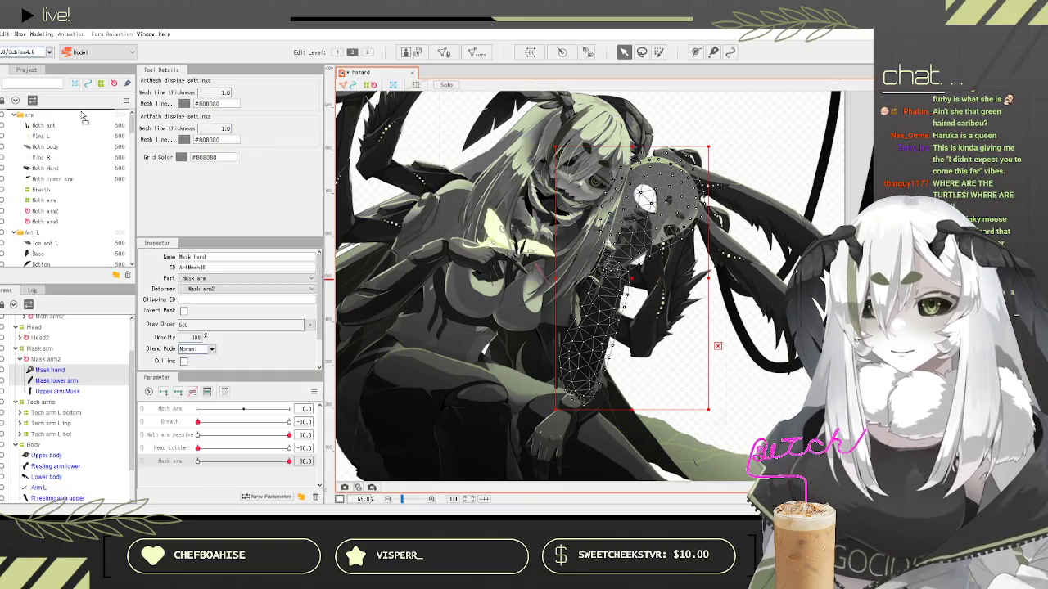
left_click_drag(54, 117, 53, 113)
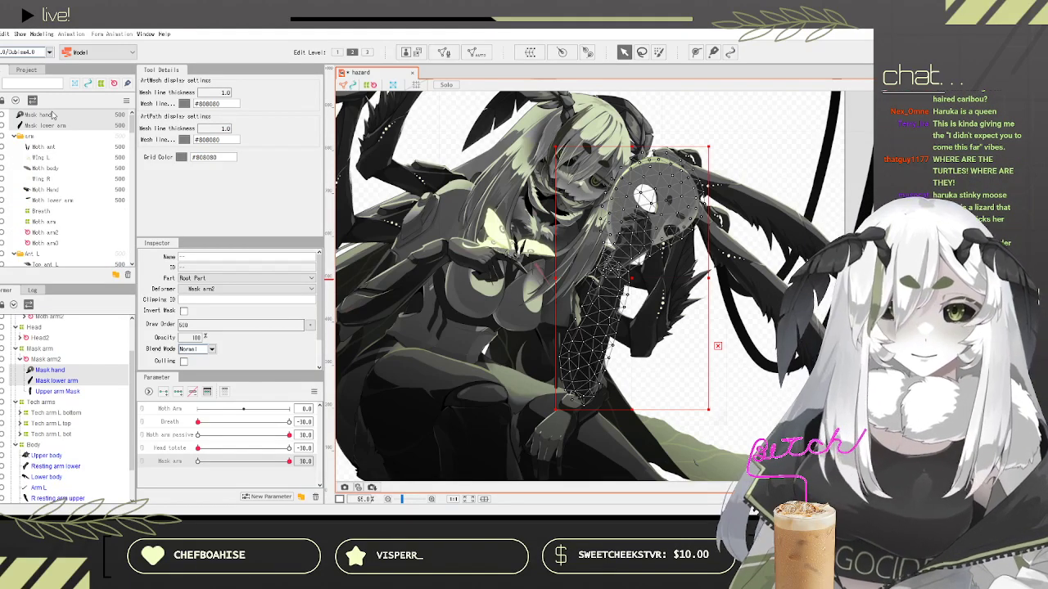
Step: Create a rotation deformer over Mask hand and Mask lower arm, parented to Mask arm2, with its pivot at the elbow
scroll(603, 134, "down", 4)
scroll(673, 151, "up", 2)
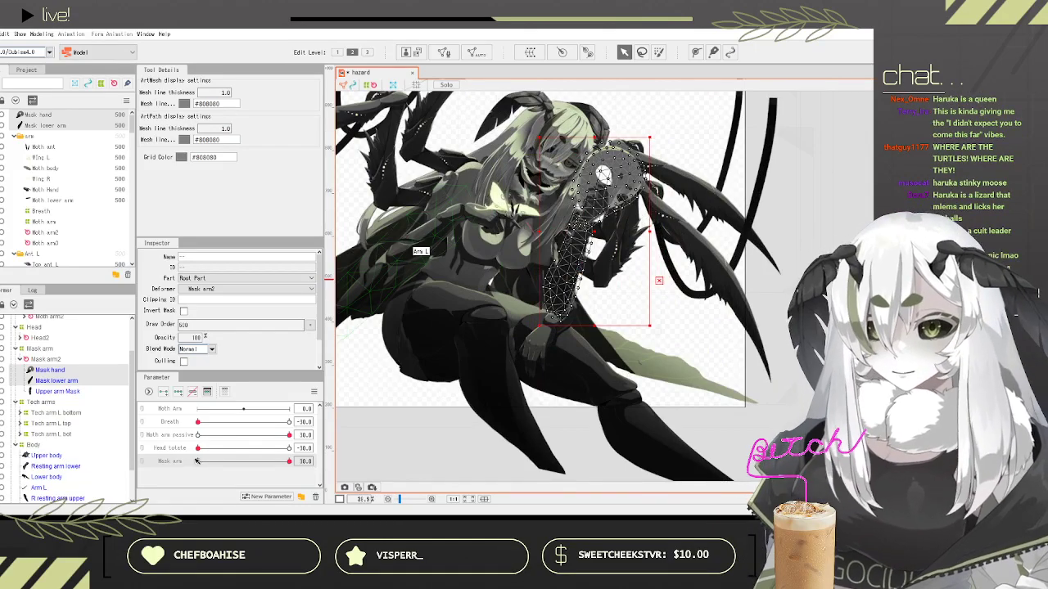
left_click(46, 360)
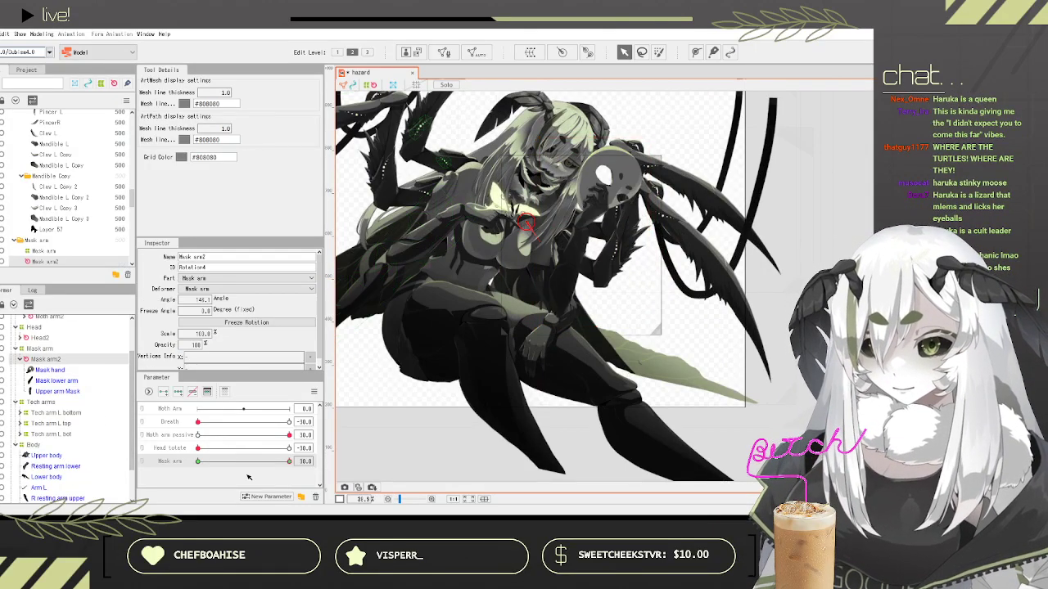
mouse_move(288, 461)
left_mouse_down()
mouse_move(226, 463)
mouse_move(288, 461)
left_mouse_up()
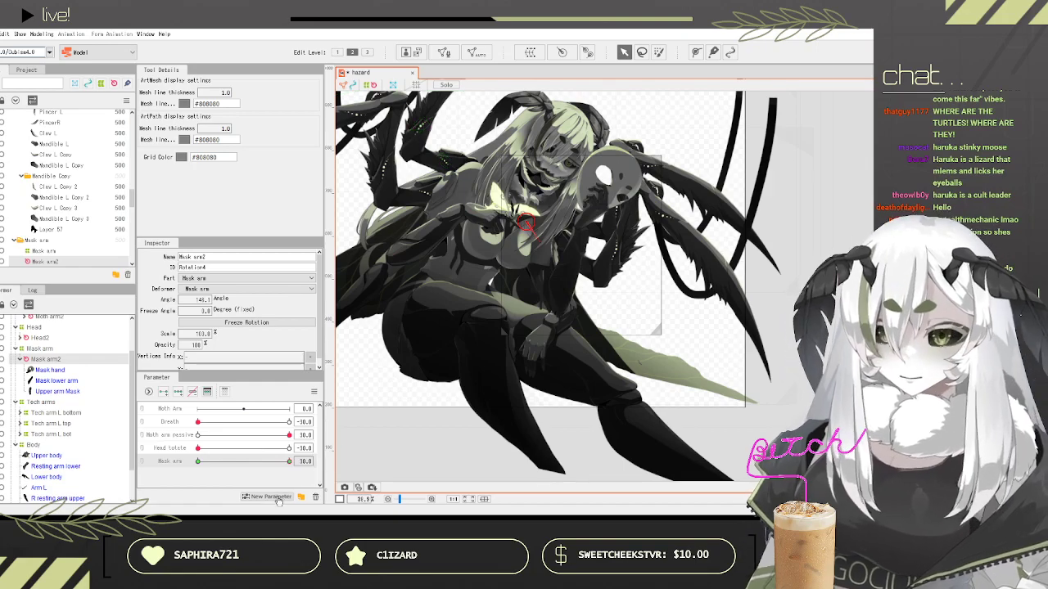
left_click(58, 380)
left_click(51, 370, "ctrl")
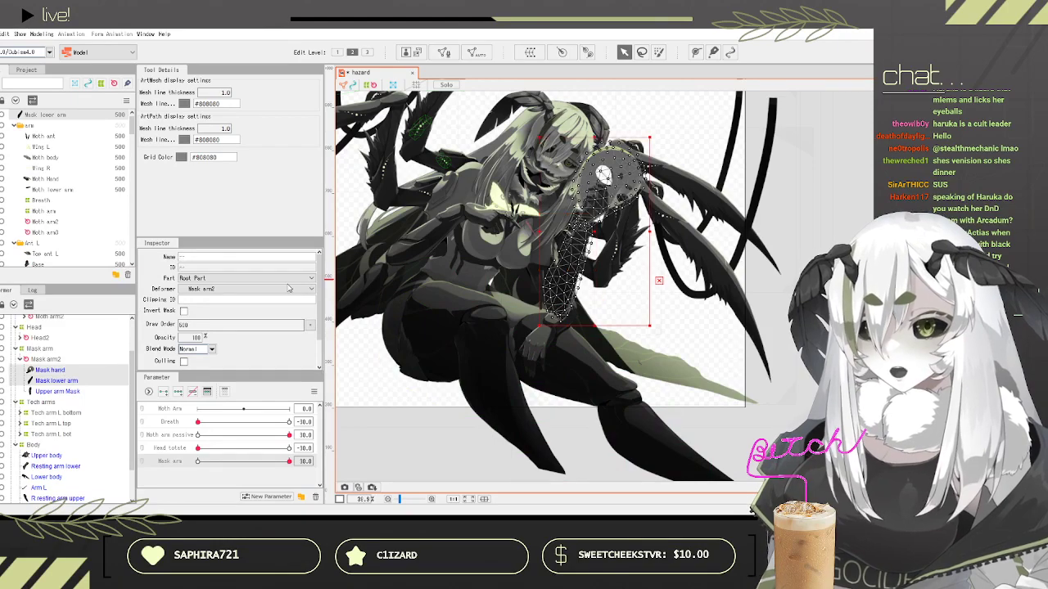
left_click(587, 51)
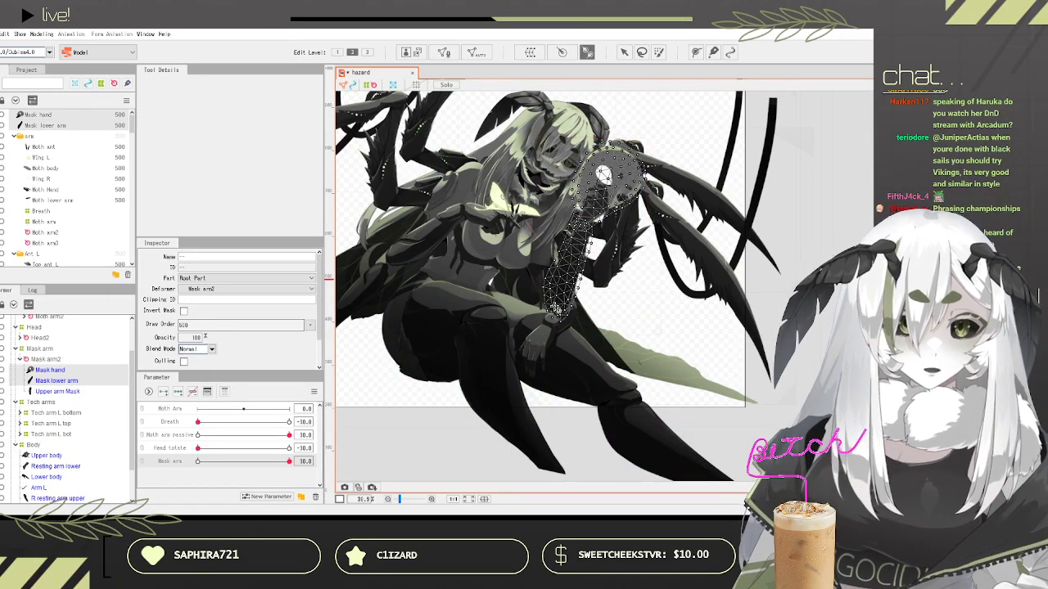
left_click_drag(554, 305, 565, 281)
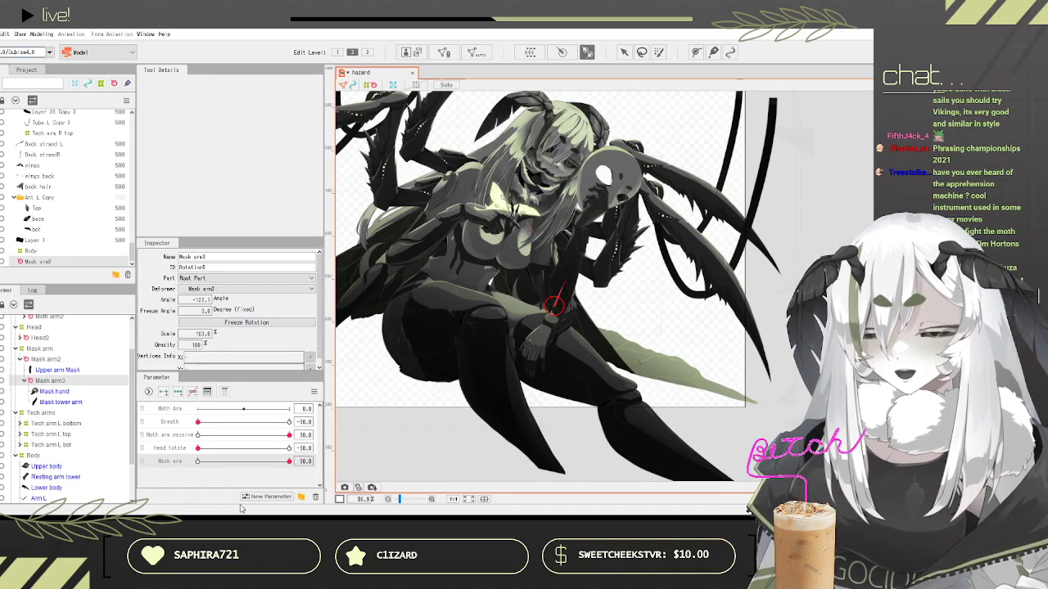
Step: Key Mask arm3 at both ends of the Mask arm parameter and, at 30, rotate it clockwise to swing the mask away from the face
left_click(624, 51)
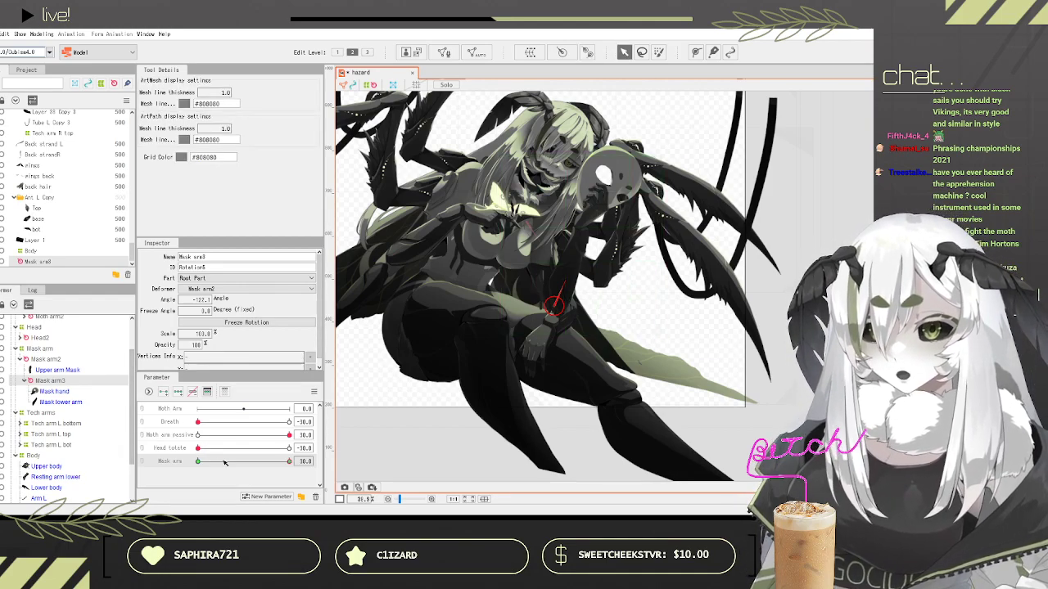
left_click_drag(224, 461, 172, 466)
left_click_drag(258, 459, 346, 464)
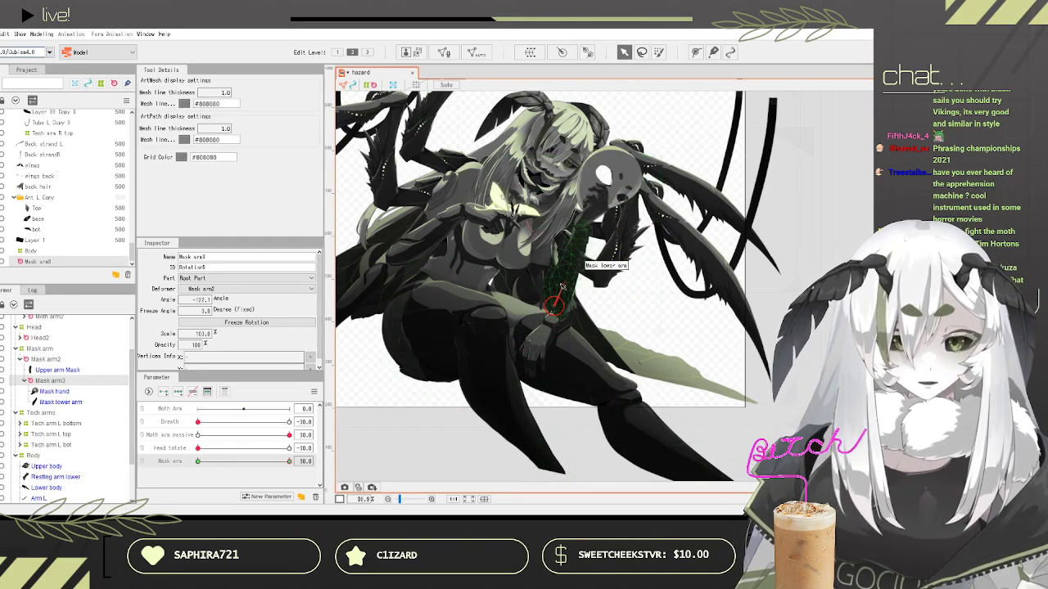
left_click_drag(568, 278, 571, 281)
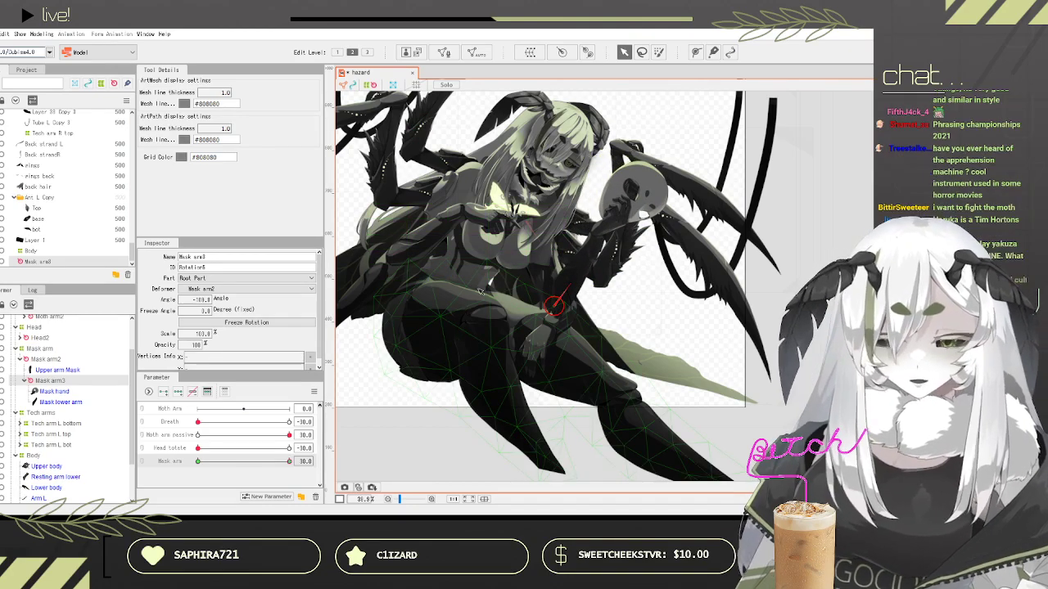
Step: Examine the elbow area where Upper arm Mask meets Mask lower arm and the upper body
scroll(556, 299, "up", 5)
scroll(557, 298, "up", 4)
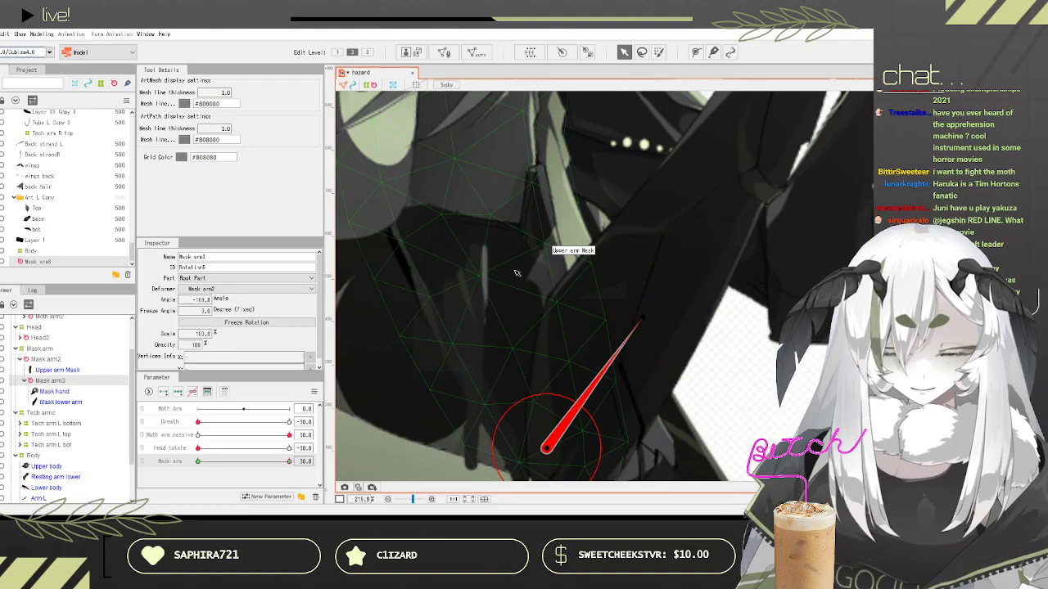
scroll(489, 355, "down", 4)
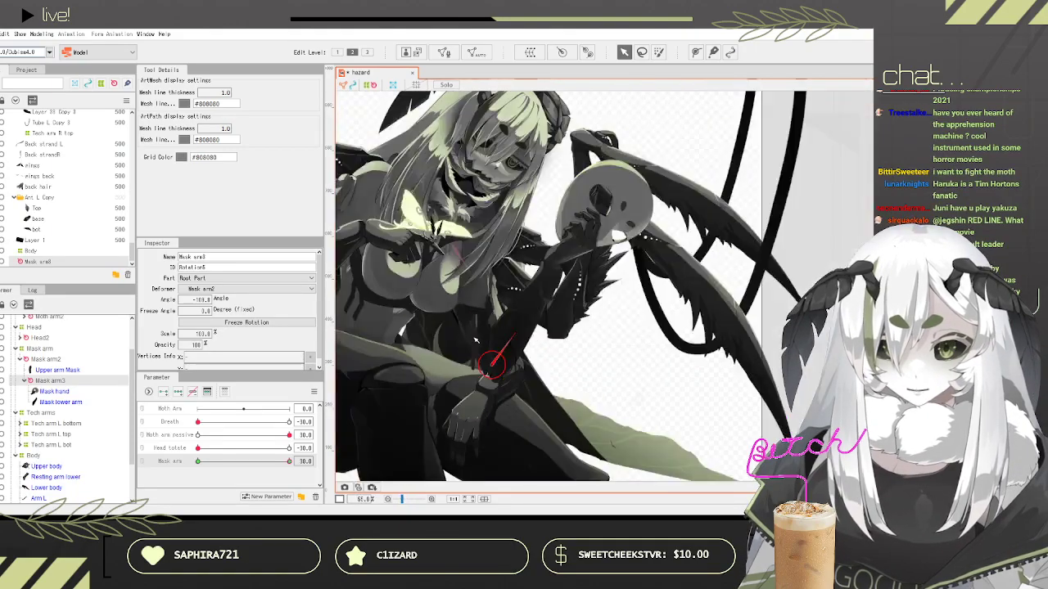
scroll(500, 439, "up", 4)
scroll(518, 330, "down", 5)
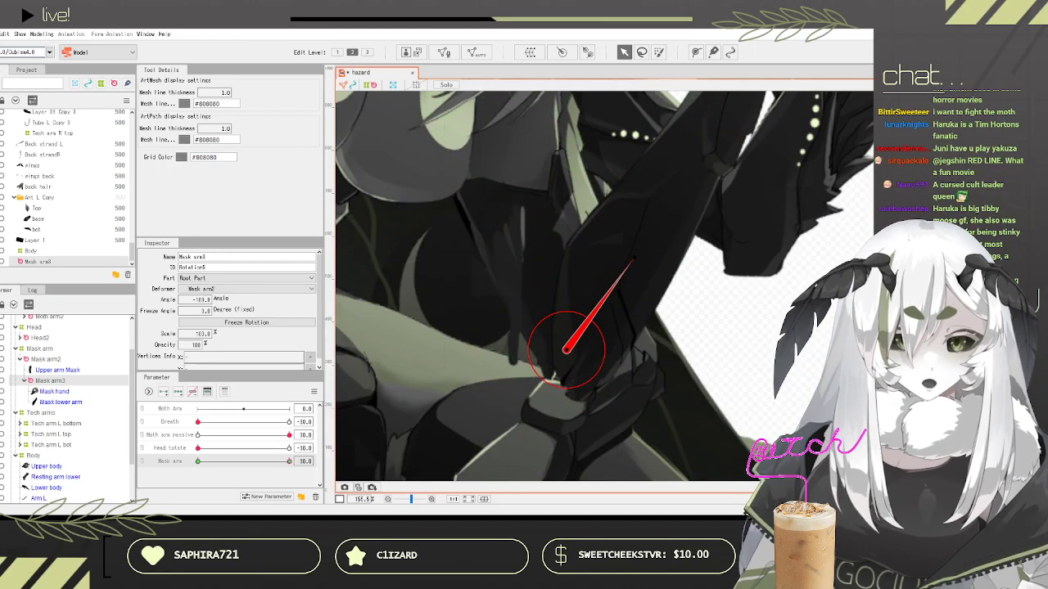
scroll(528, 346, "up", 2)
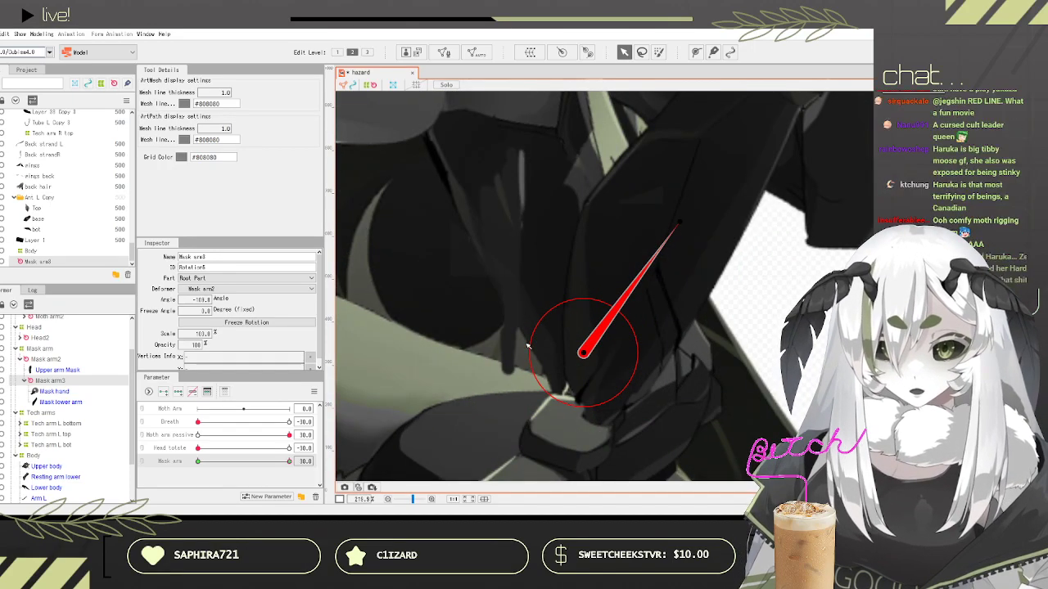
scroll(486, 253, "up", 2)
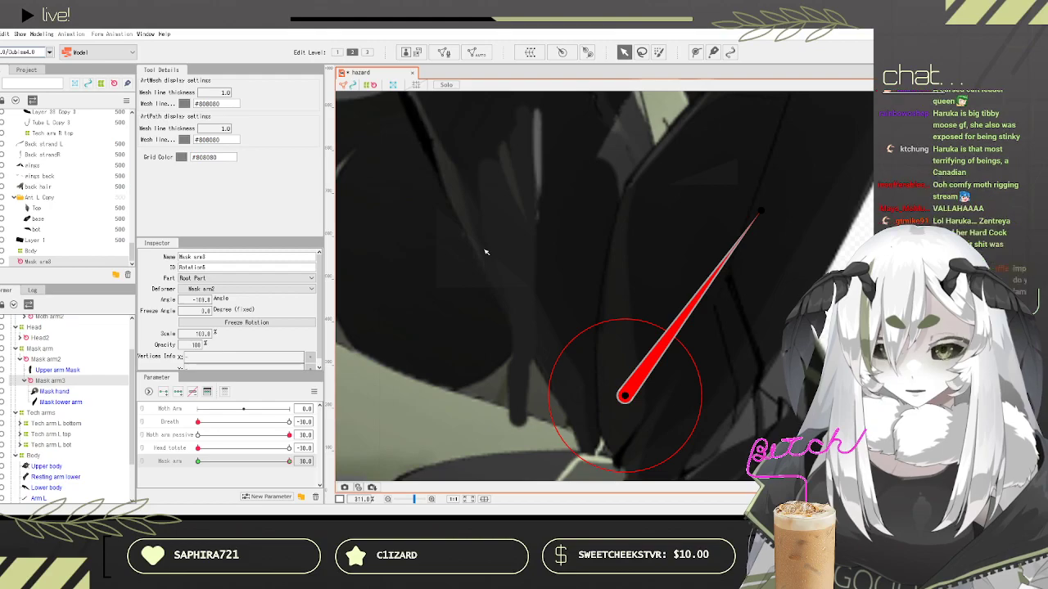
scroll(486, 252, "down", 2)
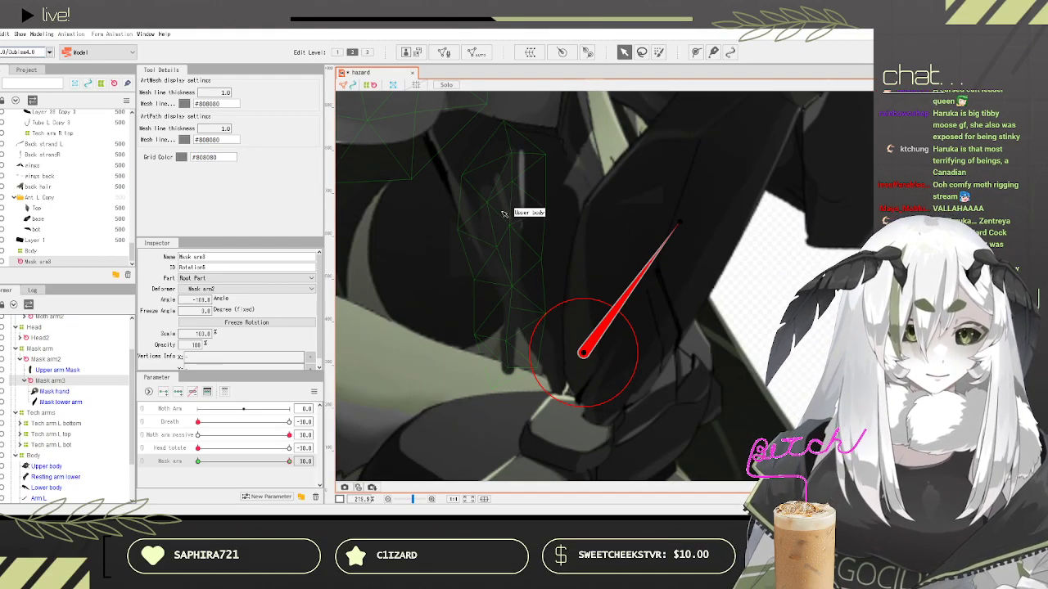
scroll(563, 174, "down", 3)
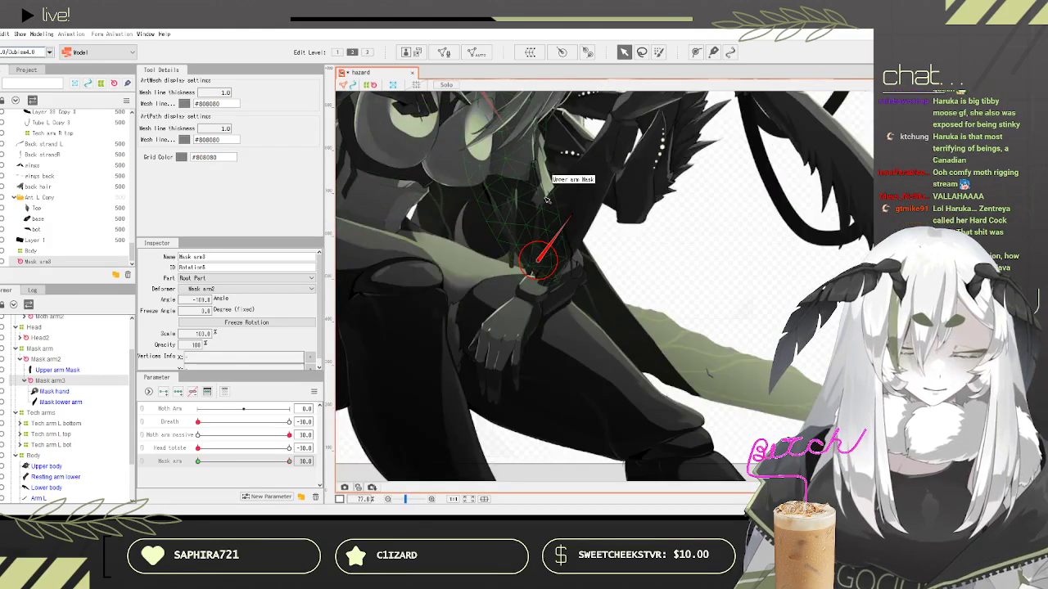
scroll(563, 173, "up", 2)
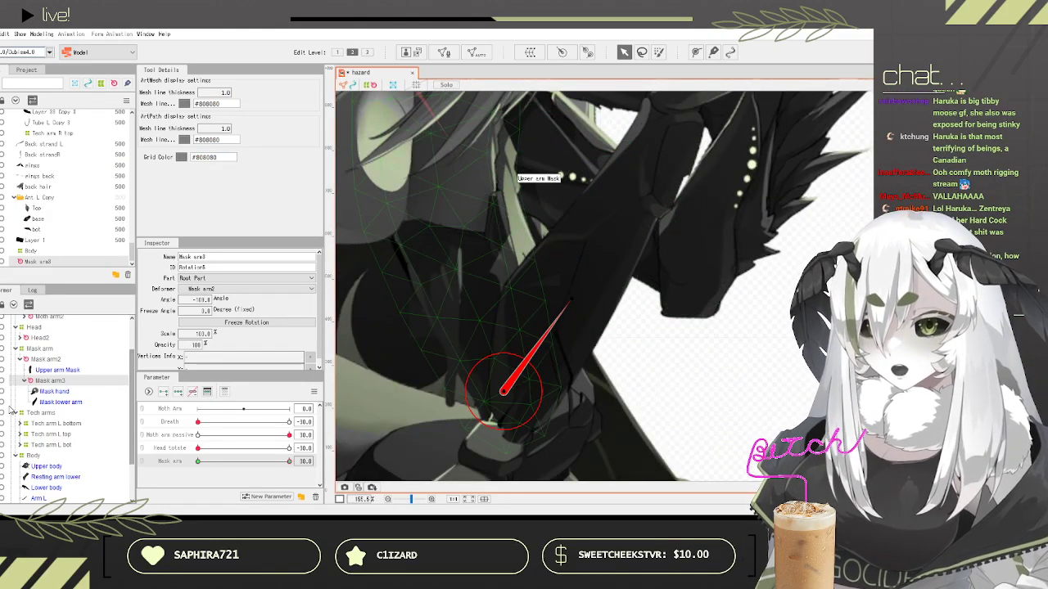
Step: Try moving the Upper arm Mask mesh outward from the body to check its artwork, and return it to its place
left_click(491, 201)
left_click_drag(462, 211, 714, 260)
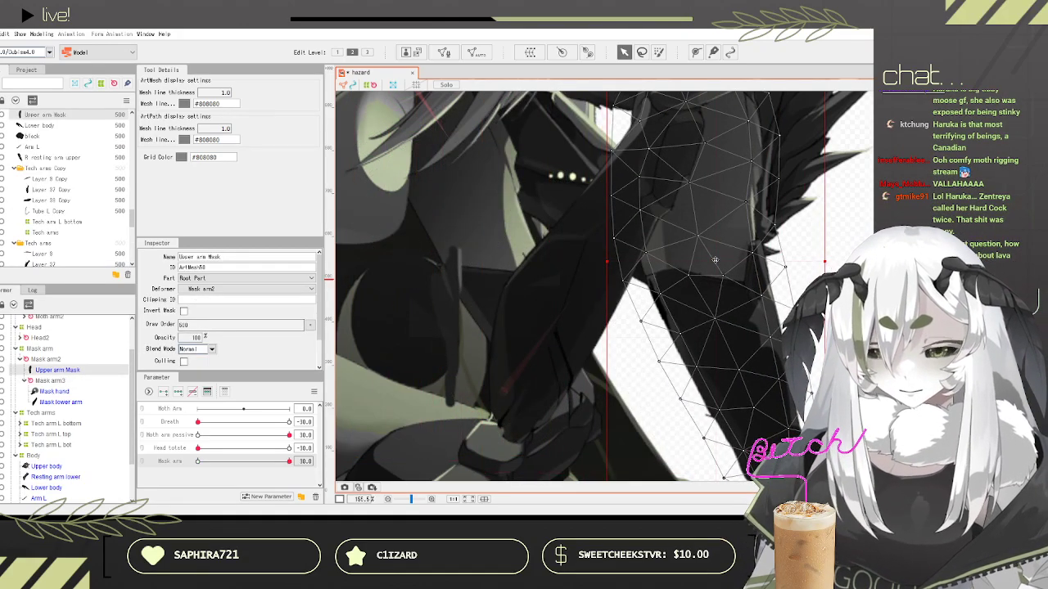
left_click_drag(715, 260, 637, 255)
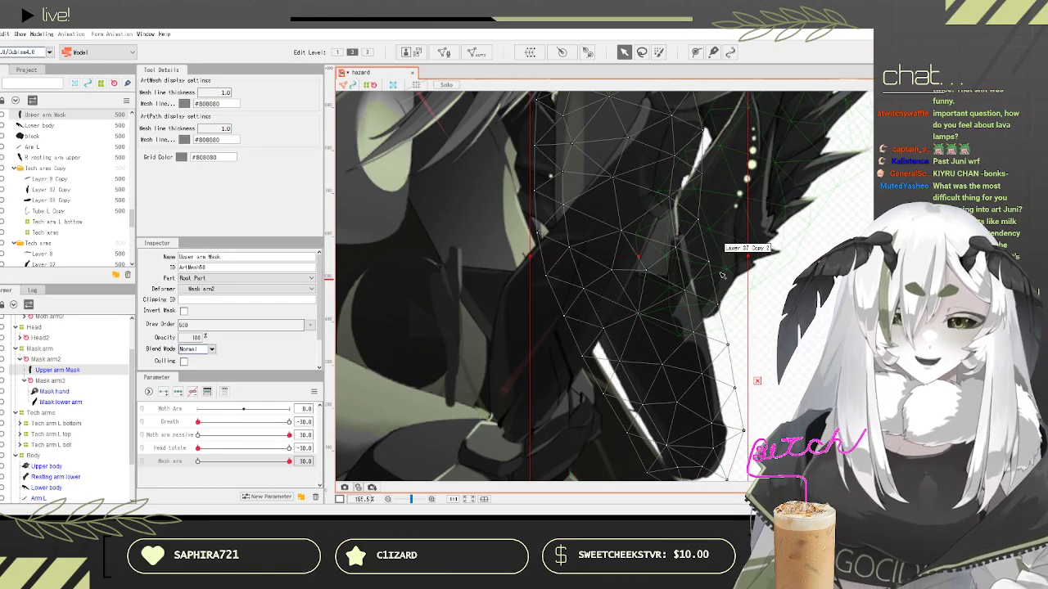
left_click_drag(722, 276, 527, 235)
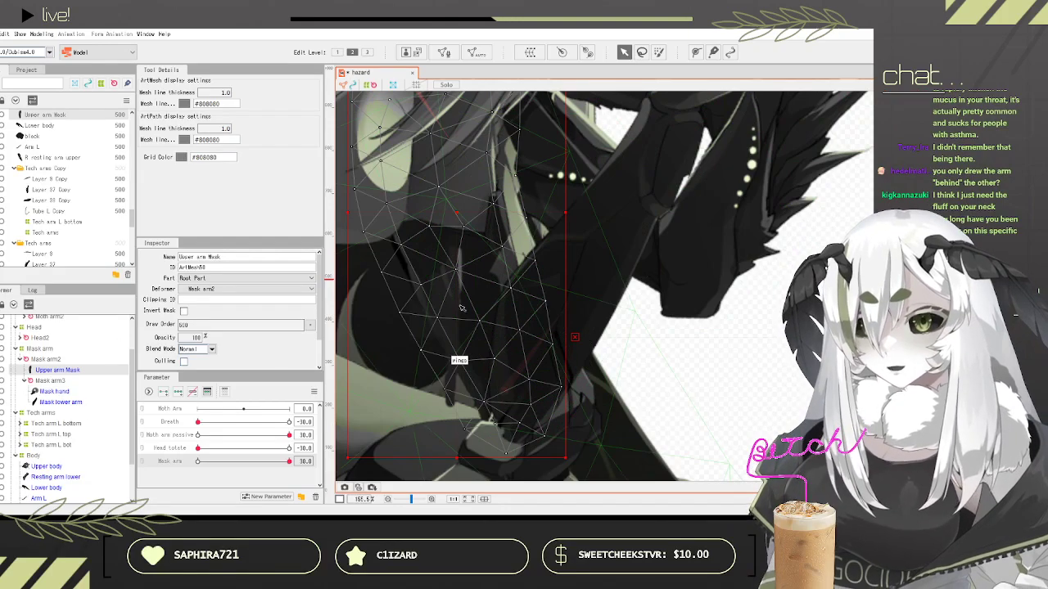
Step: Refine Mask arm3 on the Mask arm parameter: rotate it slightly further outward at 30 and inward toward the face at -30
scroll(557, 274, "down", 5)
scroll(568, 279, "down", 1)
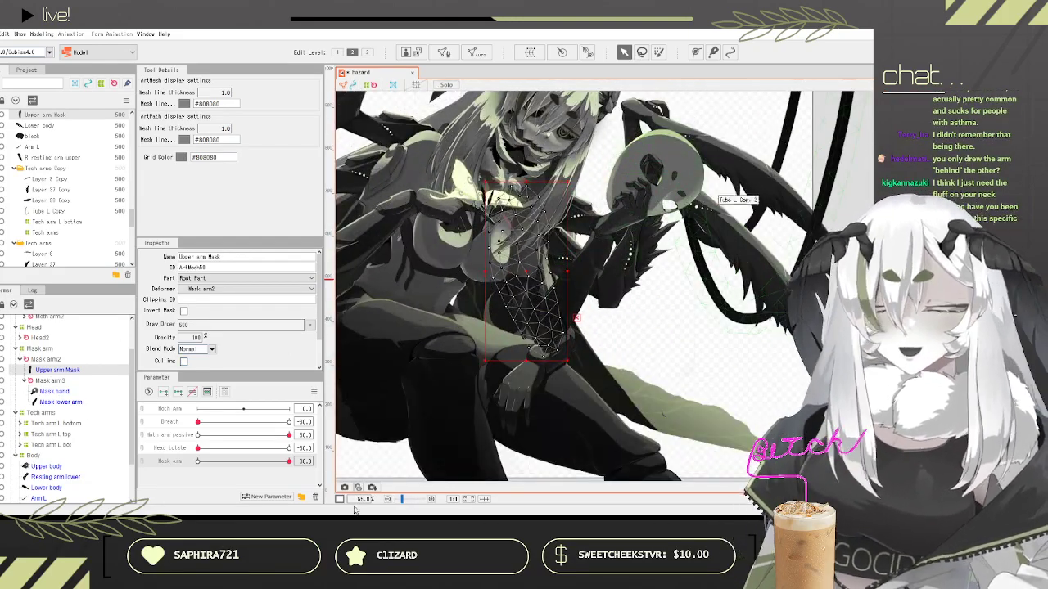
left_click(47, 362)
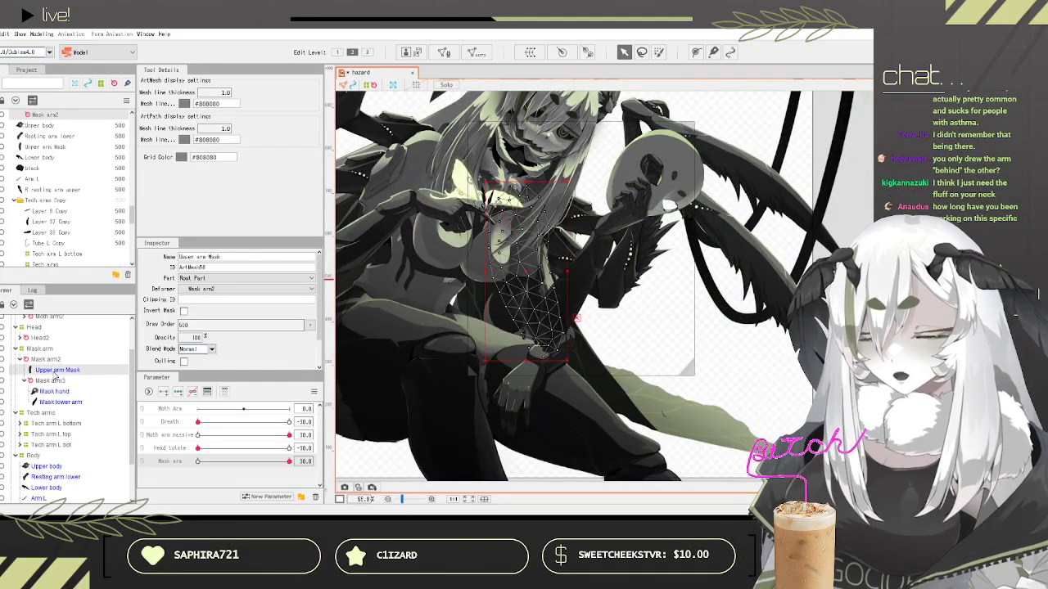
left_click(54, 372)
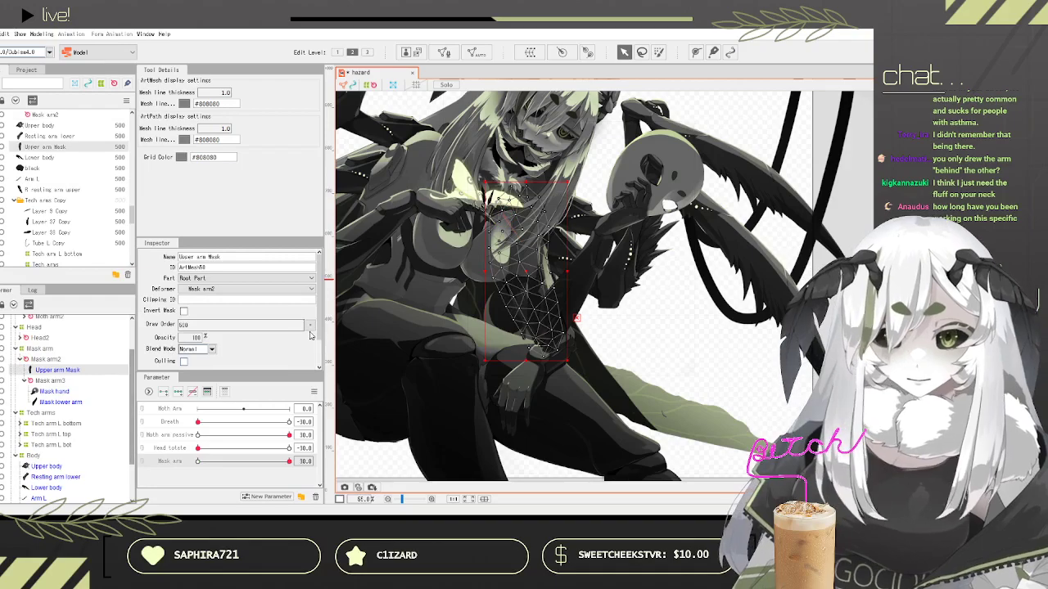
left_click(51, 381)
left_click_drag(239, 464, 446, 439)
left_click_drag(566, 307, 573, 302)
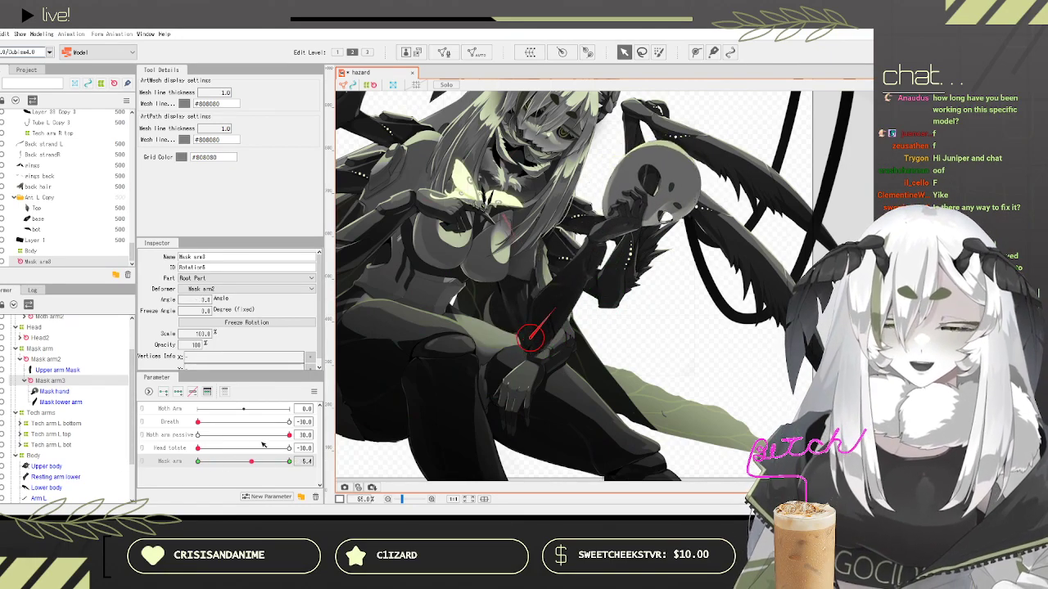
left_click_drag(215, 459, 68, 451)
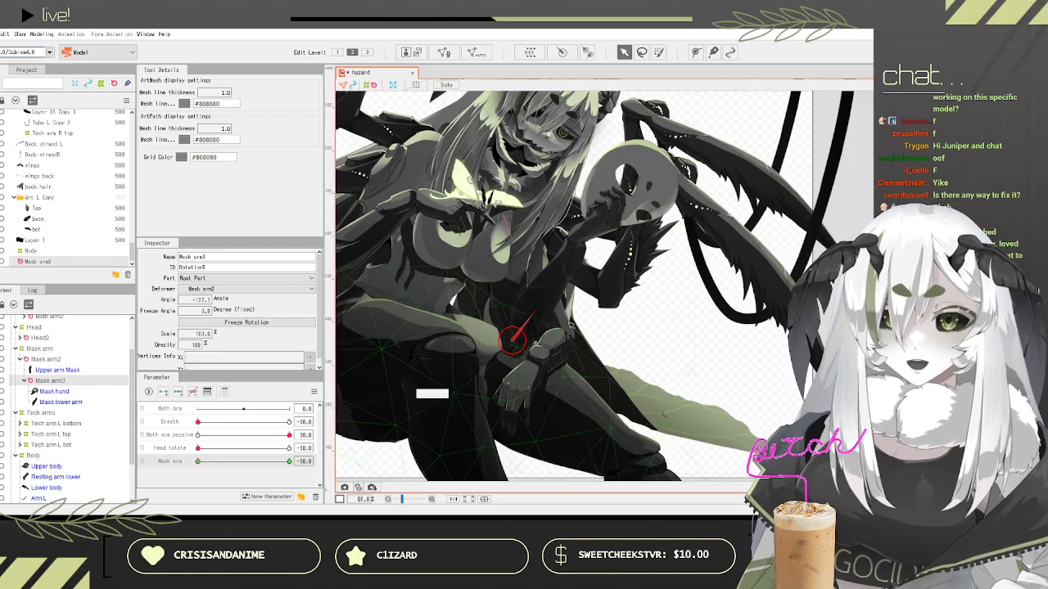
left_click_drag(540, 305, 530, 293)
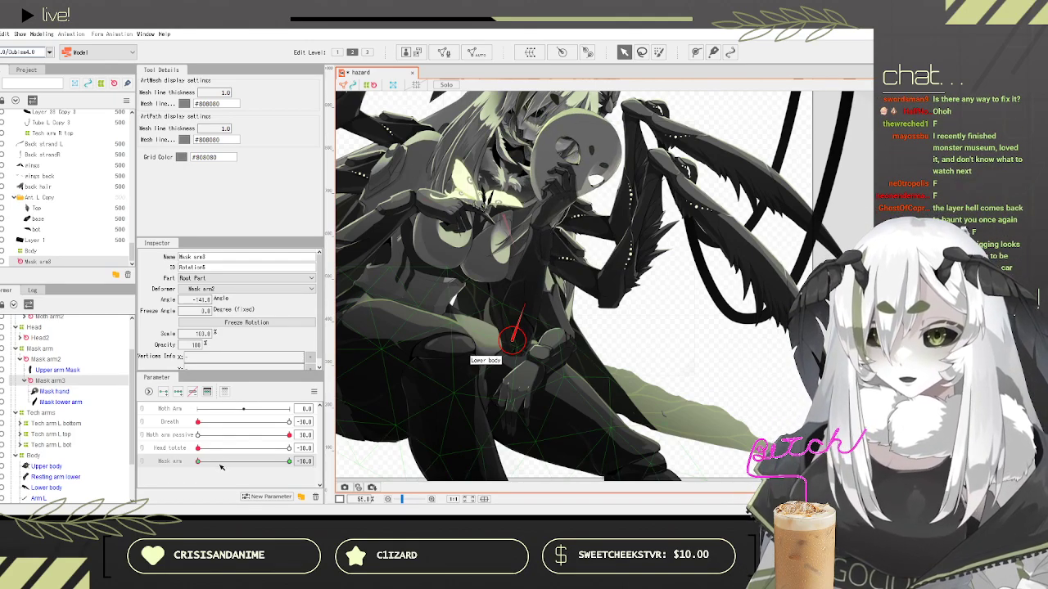
left_click_drag(230, 467, 327, 468)
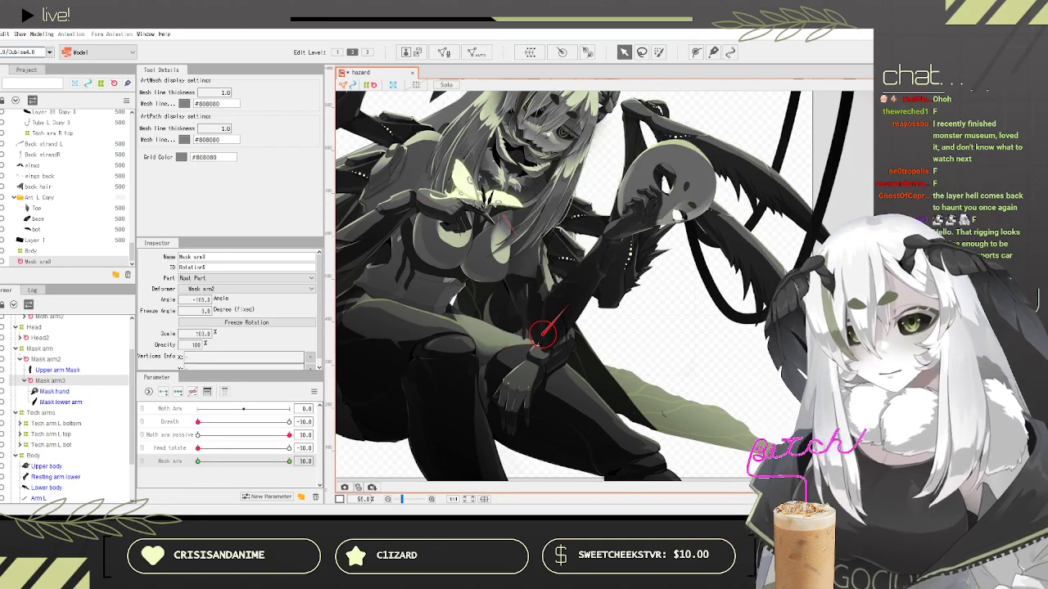
Step: Create a rotation deformer over Mask hand, parented to Mask arm3, with its pivot at the wrist
left_click(54, 391)
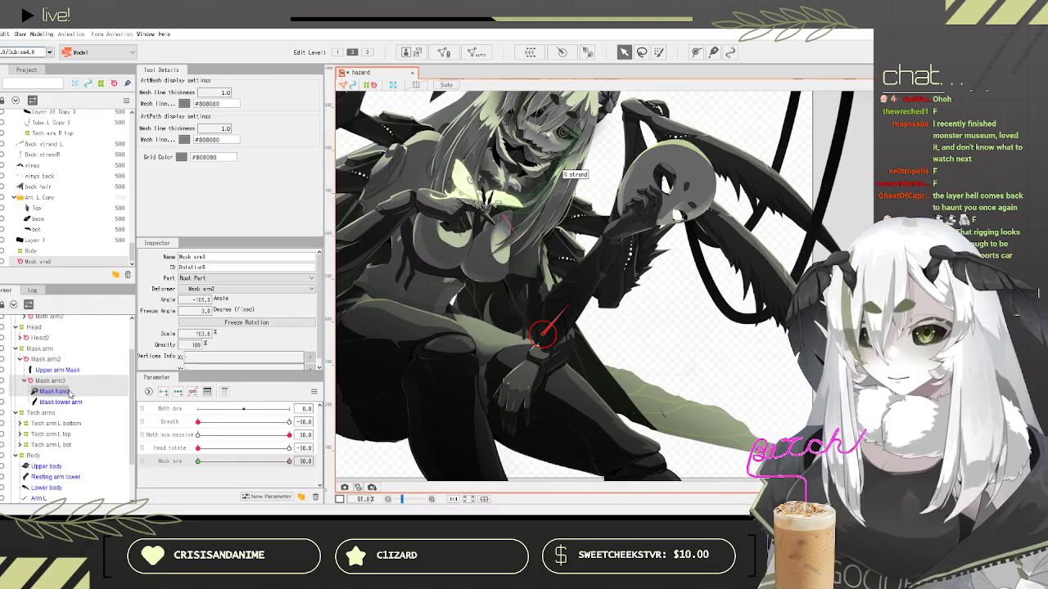
left_click(586, 52)
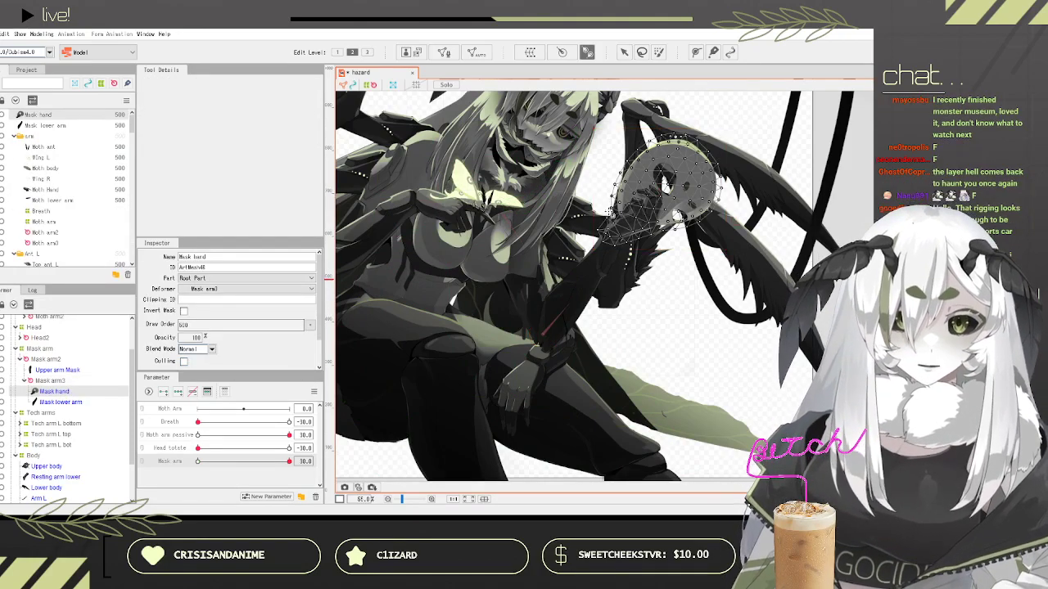
left_click_drag(634, 226, 635, 225)
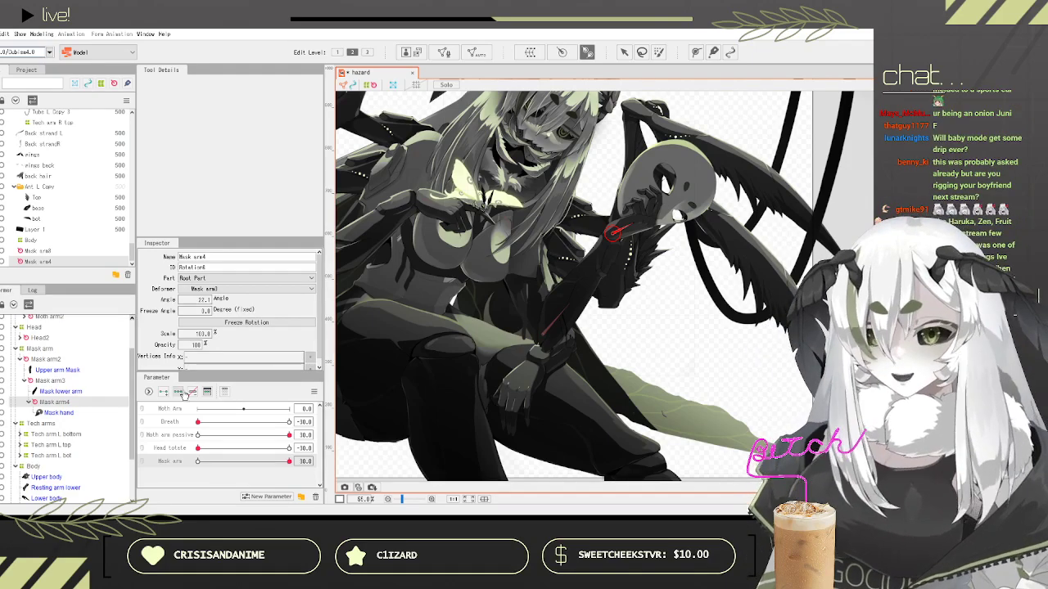
Step: Key Mask arm4 at both ends of Mask arm, rotating the hand clockwise to about 34° at 30 and counterclockwise to about 14° at -30
left_click_drag(241, 462, 366, 444)
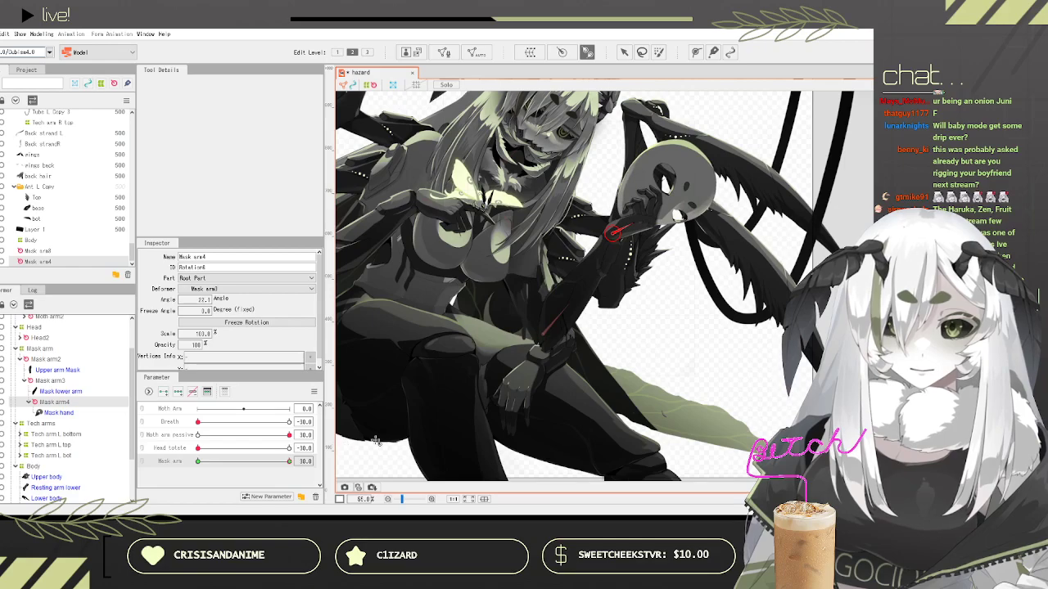
left_click(624, 51)
left_click_drag(635, 221, 644, 226)
left_click_drag(286, 462, 123, 474)
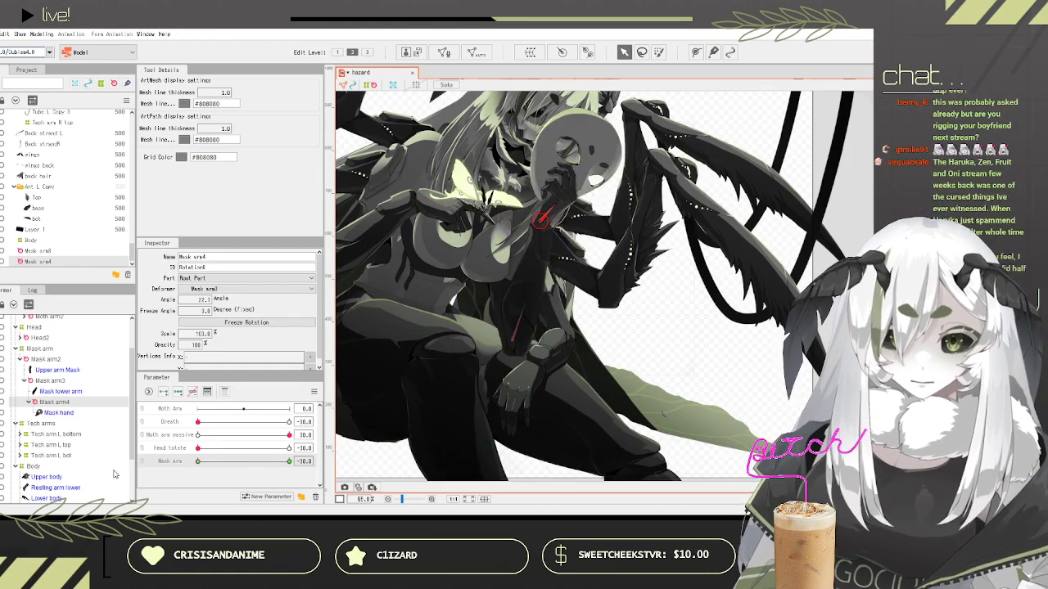
mouse_move(557, 202)
left_mouse_down()
mouse_move(549, 188)
mouse_move(570, 218)
left_mouse_up()
Step: Preview the head rotation and mask arm poses by running the Head rotate and Mask arm parameters between their end values
scroll(570, 218, "down", 3)
scroll(571, 218, "down", 2)
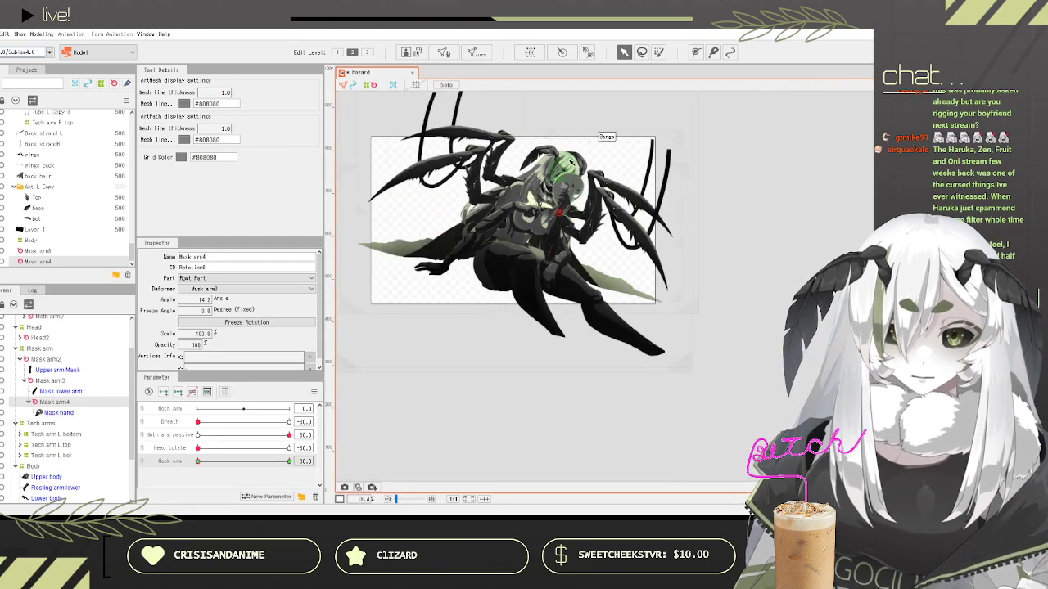
scroll(571, 164, "up", 3)
left_click_drag(224, 465, 291, 446)
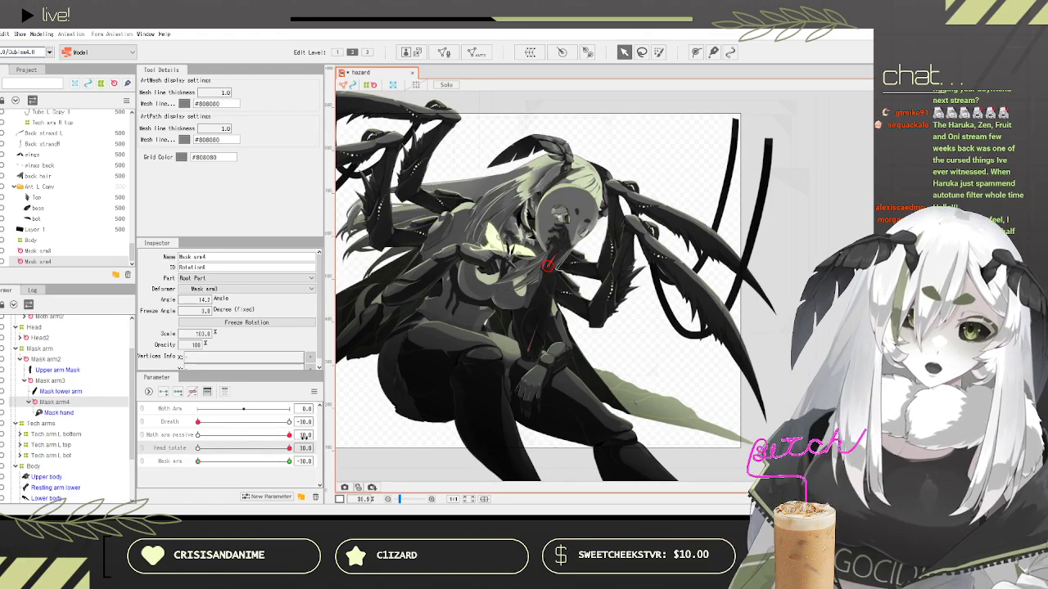
left_click_drag(264, 432, 108, 447)
left_click_drag(198, 462, 339, 452)
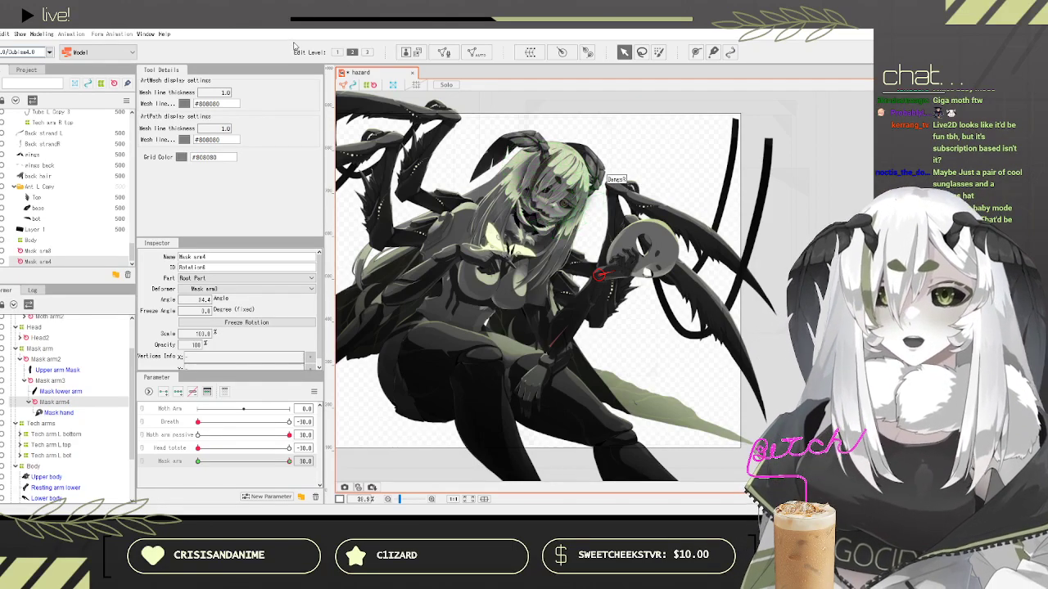
Step: Examine the mask arm's elbow and wrist joints up close while running the Mask arm parameter between its end values
scroll(575, 188, "up", 3)
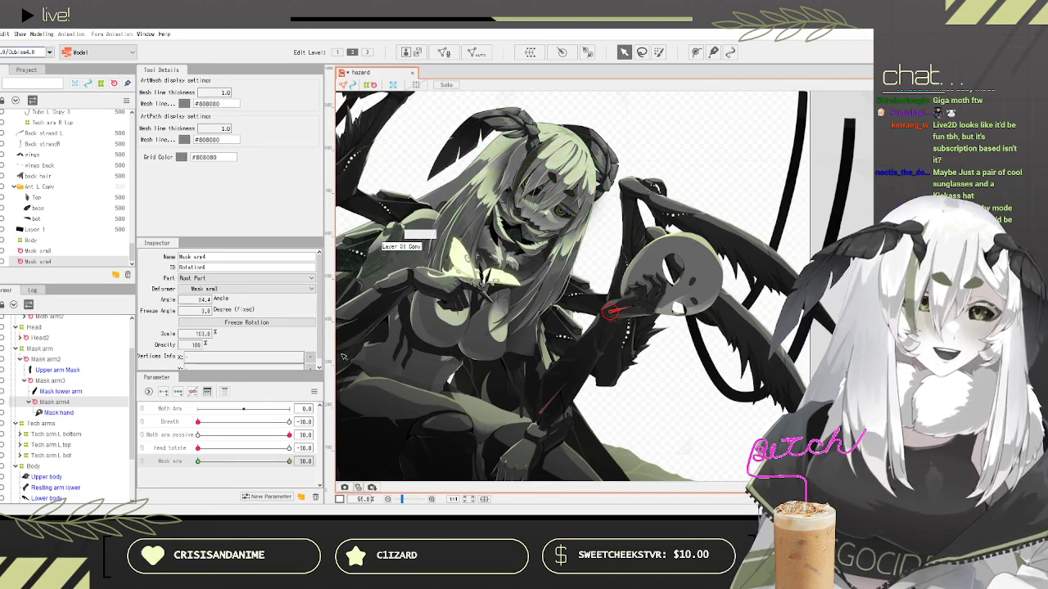
left_click_drag(246, 462, 281, 462)
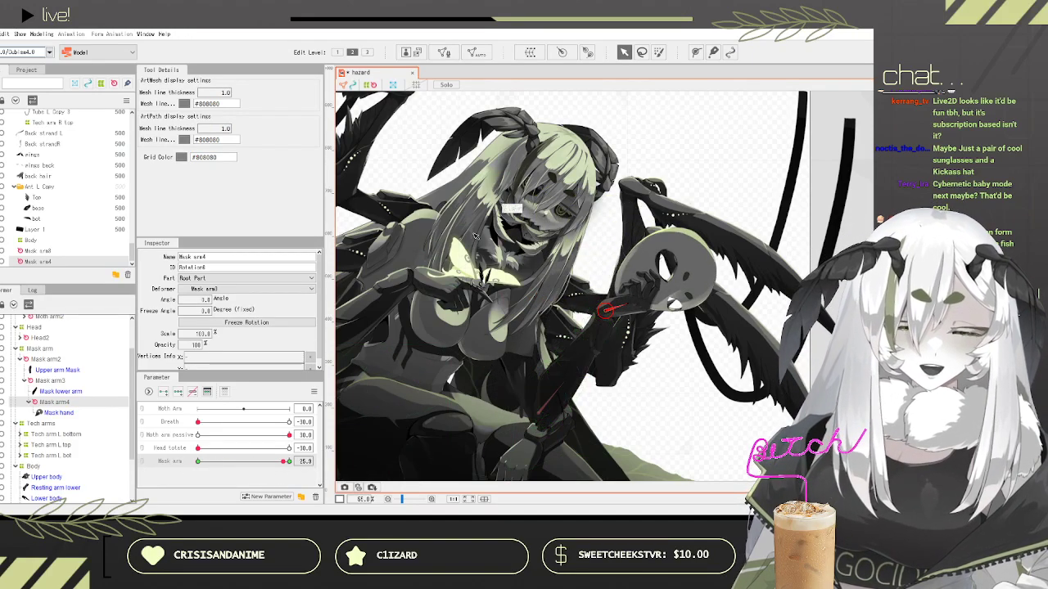
scroll(520, 357, "down", 4)
scroll(520, 358, "up", 6)
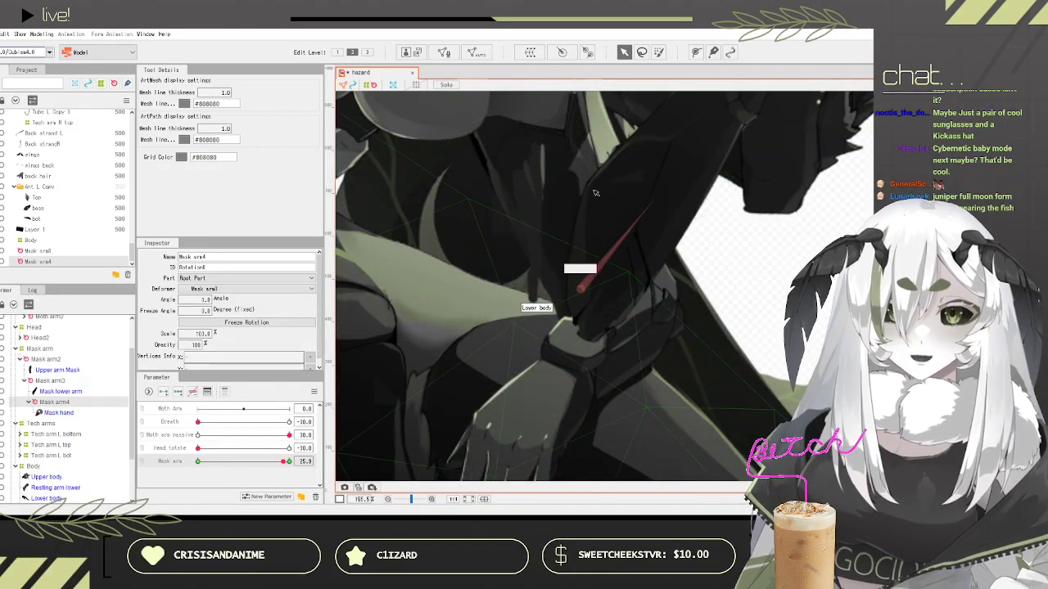
scroll(569, 248, "down", 3)
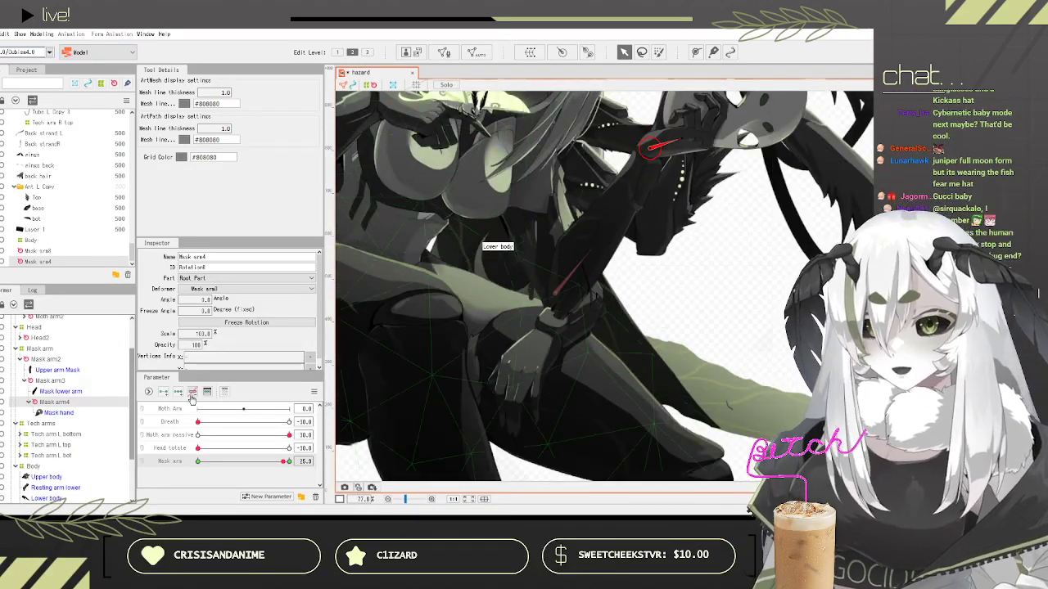
left_click_drag(286, 461, 326, 480)
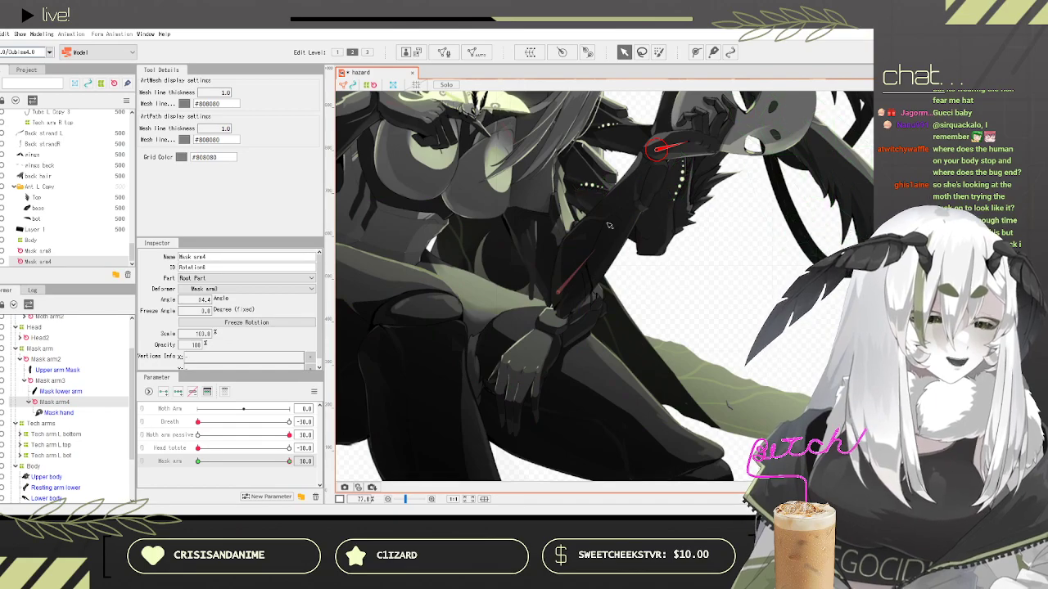
scroll(593, 212, "down", 5)
scroll(596, 177, "up", 2)
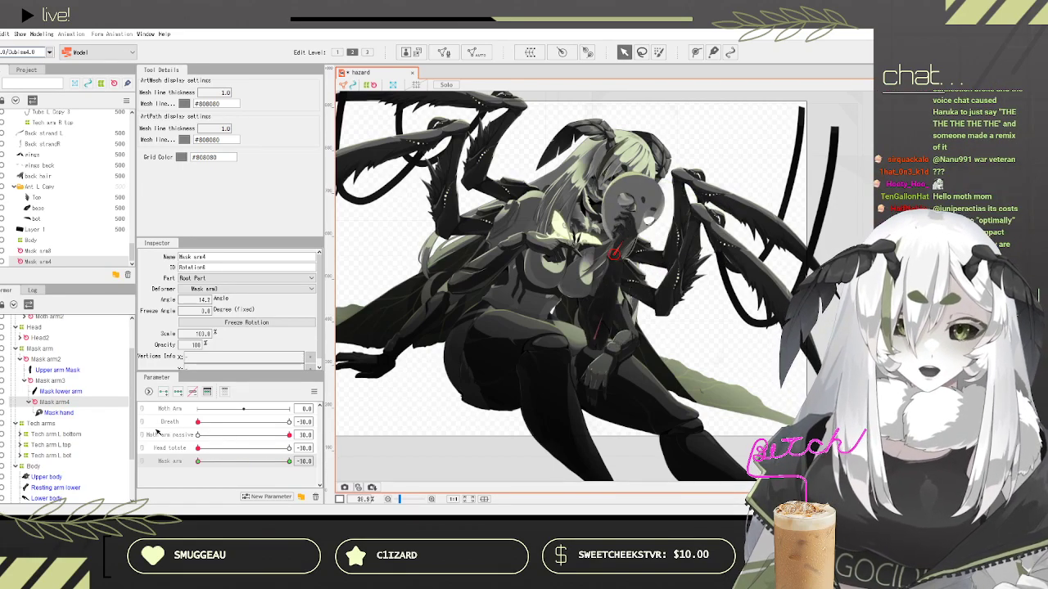
scroll(589, 324, "up", 8)
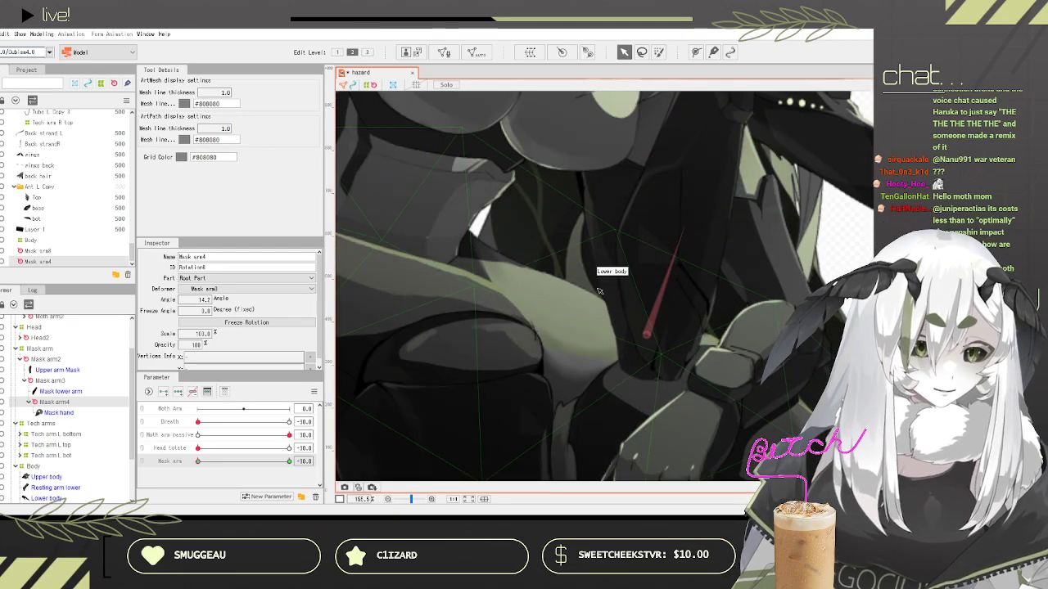
scroll(584, 292, "down", 10)
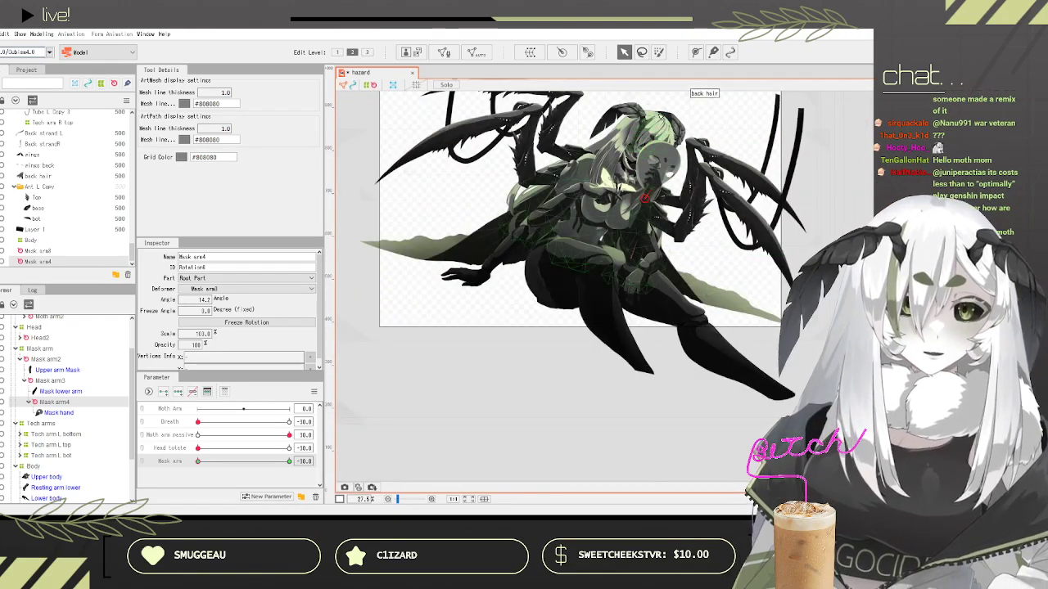
scroll(659, 117, "up", 2)
left_click_drag(199, 461, 293, 463)
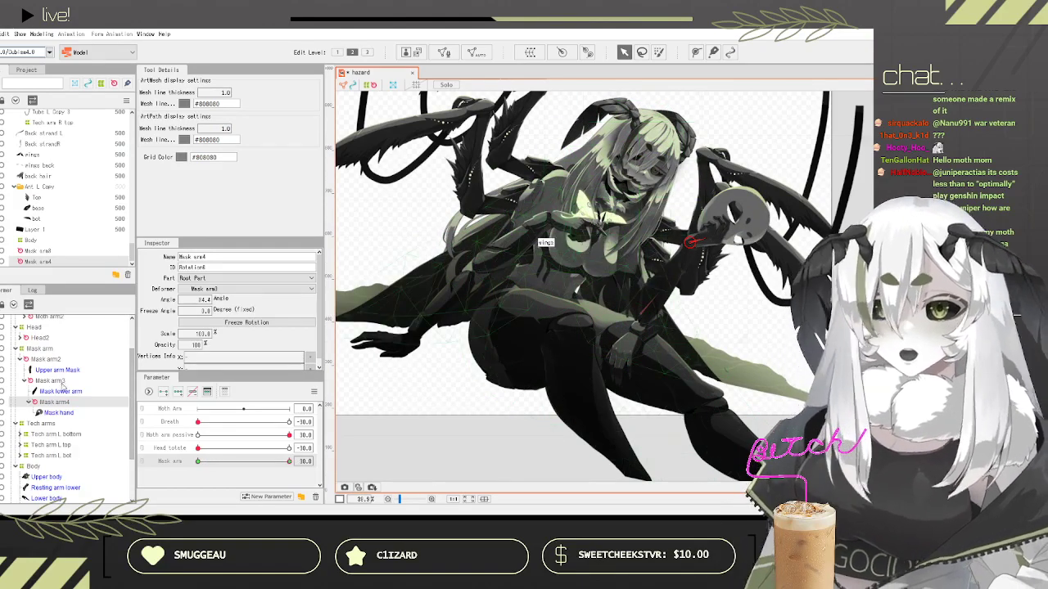
Step: Move the Tech arm L bot warp deformer out of Tech arms to sit directly under Breath, and select the Body deformer
scroll(103, 373, "down", 3)
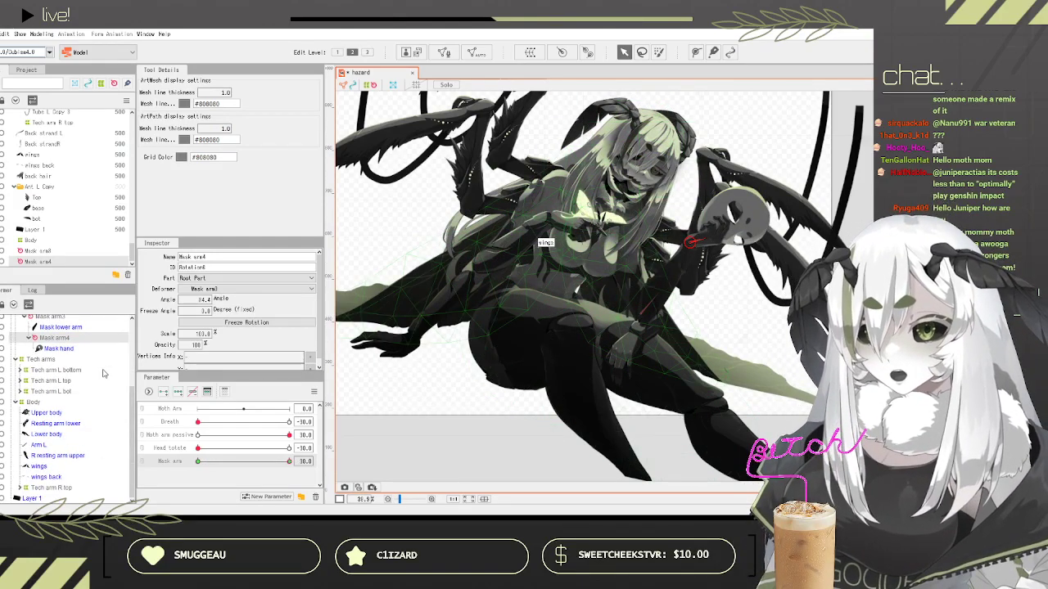
left_click(58, 392)
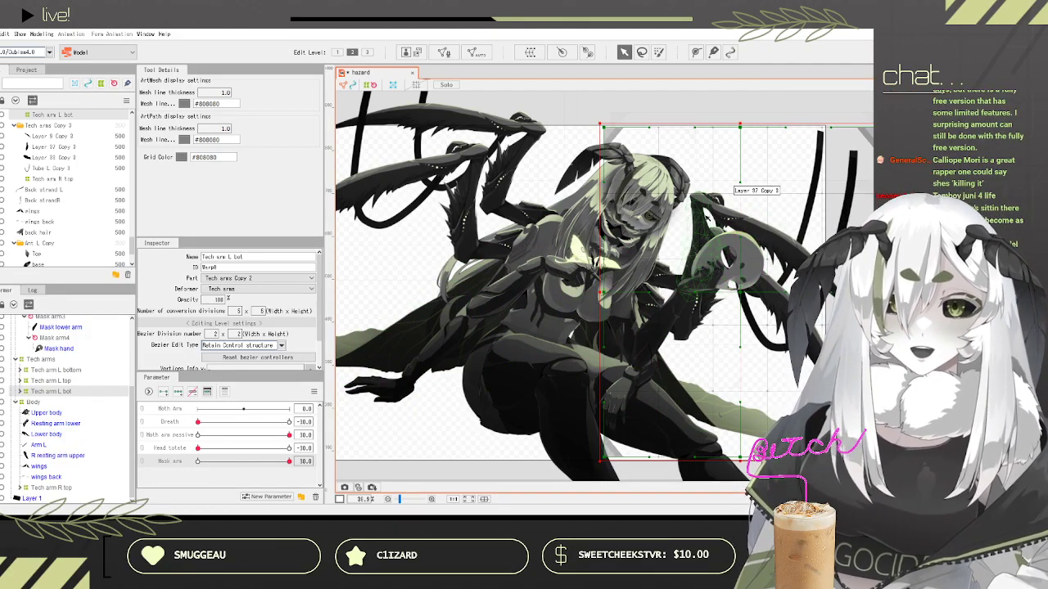
scroll(688, 204, "up", 3)
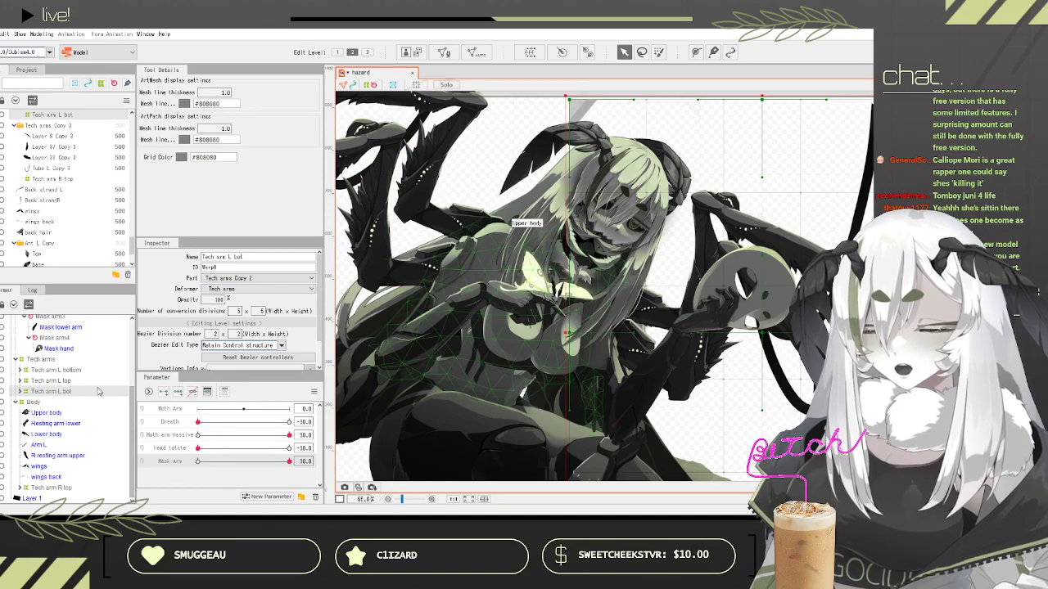
left_click_drag(58, 394, 43, 401)
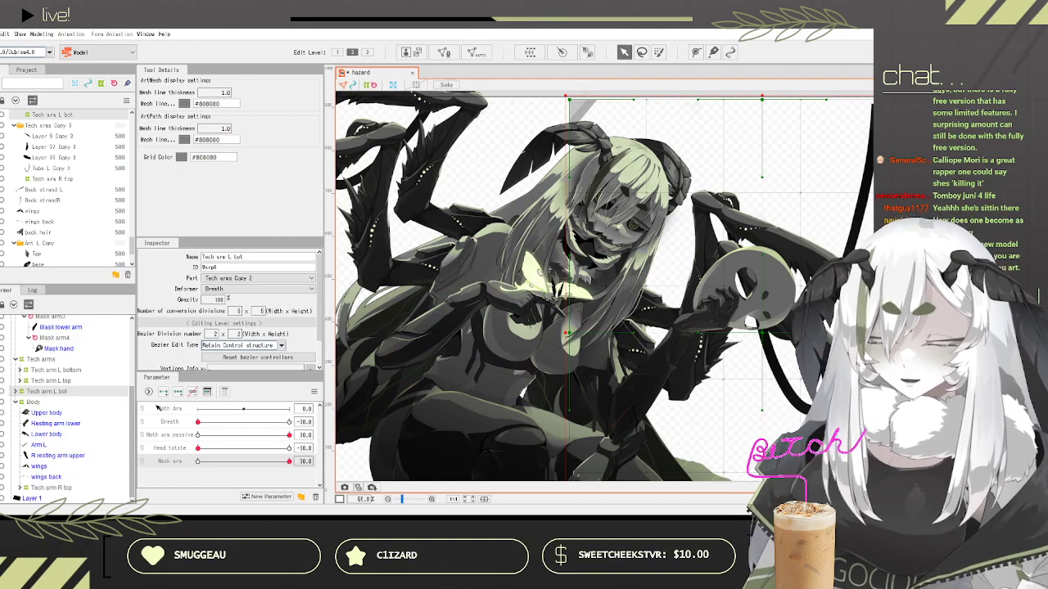
left_click(17, 392)
left_click(45, 411)
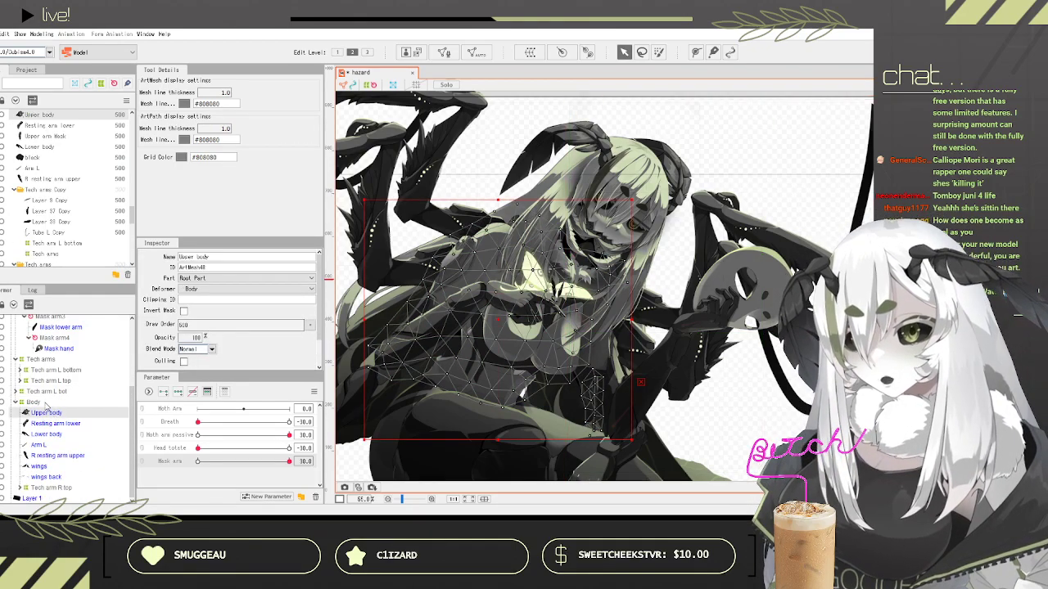
left_click(33, 402)
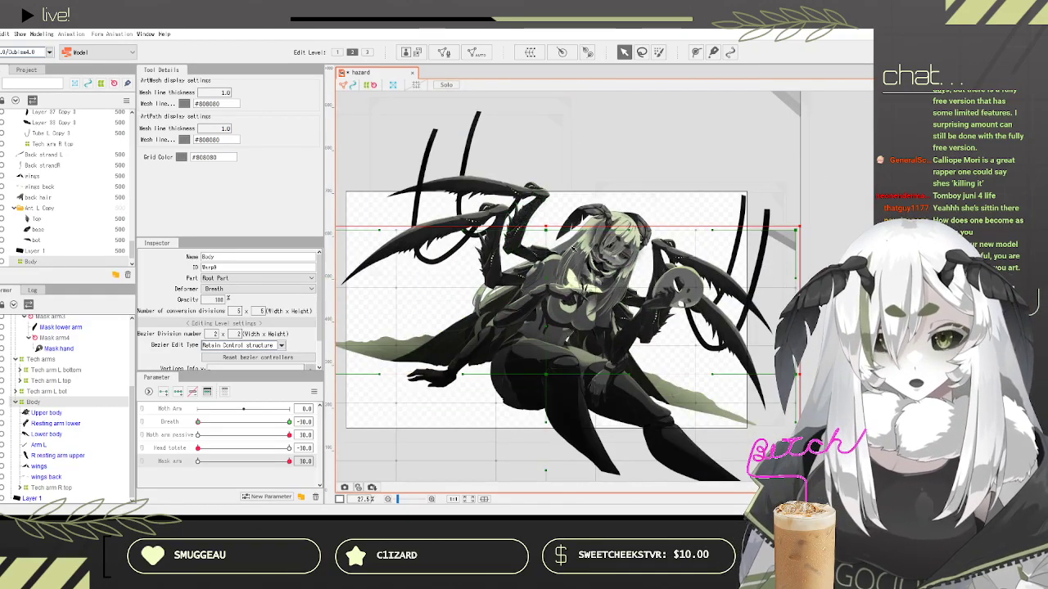
Step: Expand the Head2 rotation deformer in the deformer hierarchy to list its head meshes, and select Top ant L
scroll(639, 221, "up", 4)
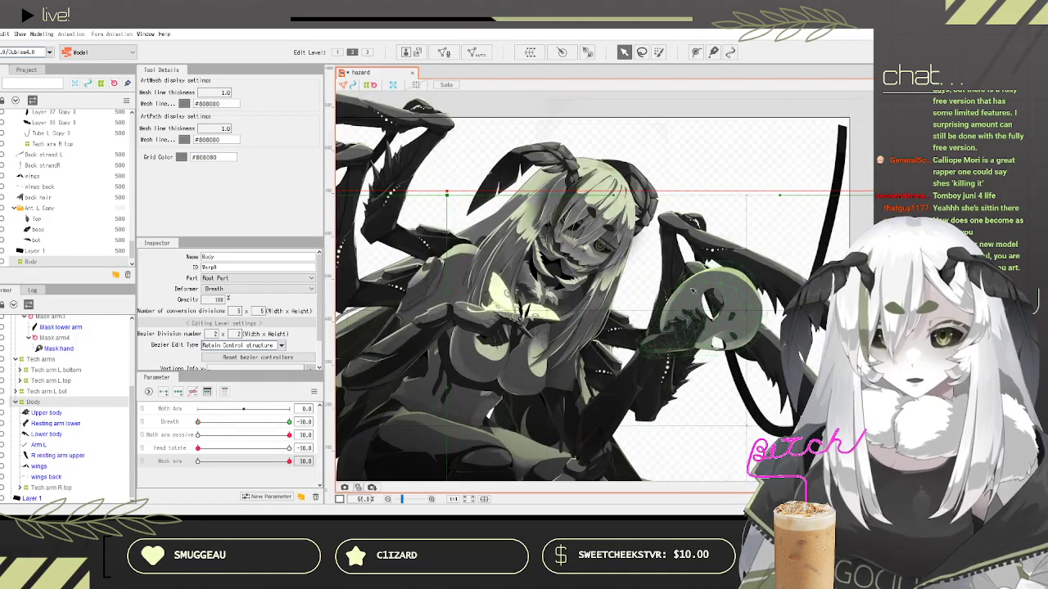
scroll(88, 364, "up", 3)
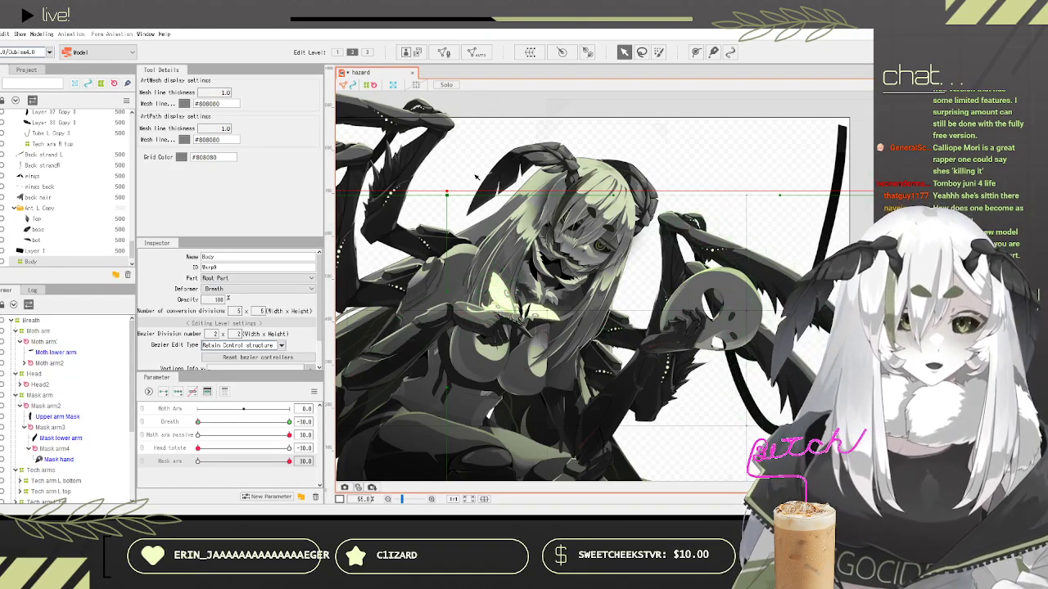
left_click(49, 376)
left_click(24, 385)
left_click(20, 385)
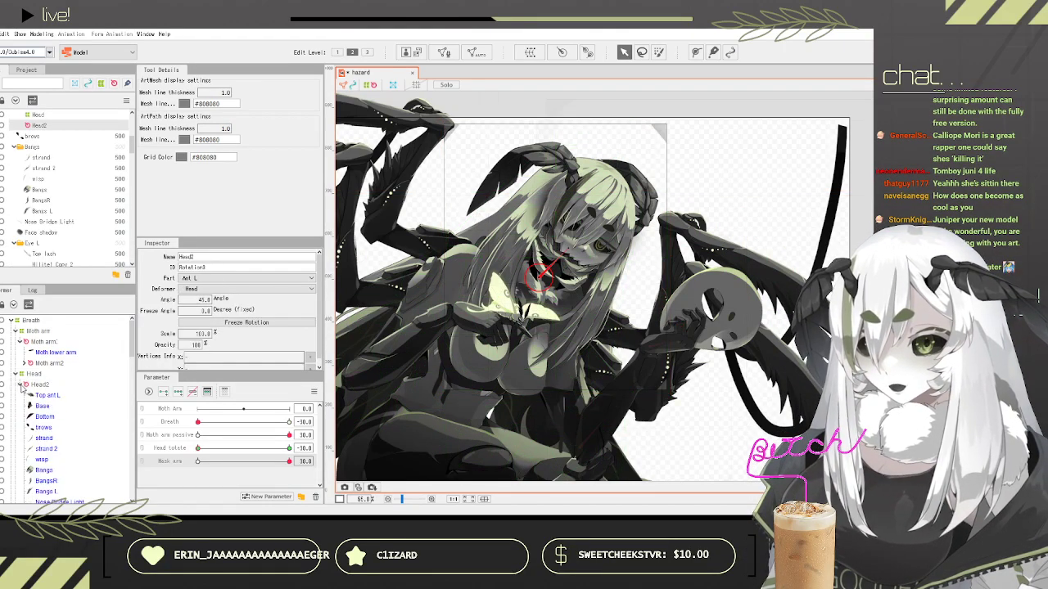
left_click(62, 397)
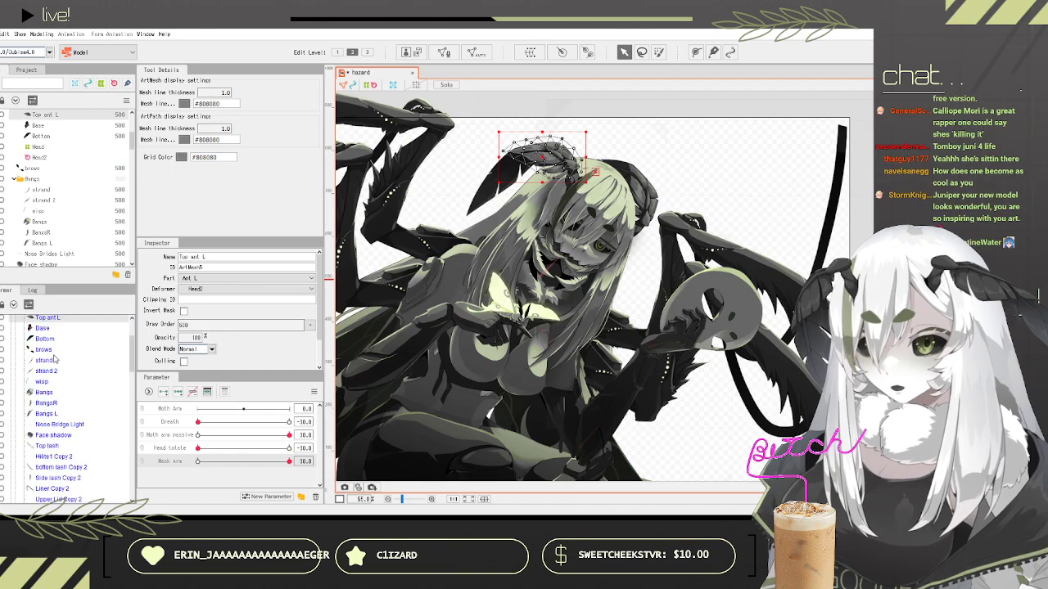
Step: Create a warp deformer named Eye L under Head2 around the left eye meshes from Top lash to Eye Black Copy 2
scroll(78, 402, "down", 4)
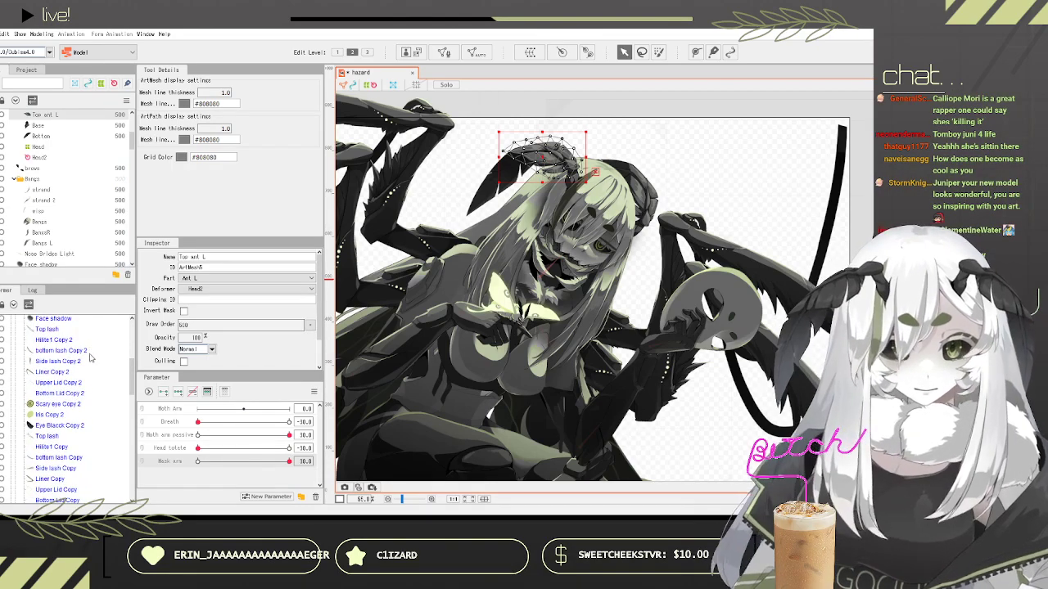
scroll(70, 370, "down", 2)
scroll(88, 371, "up", 2)
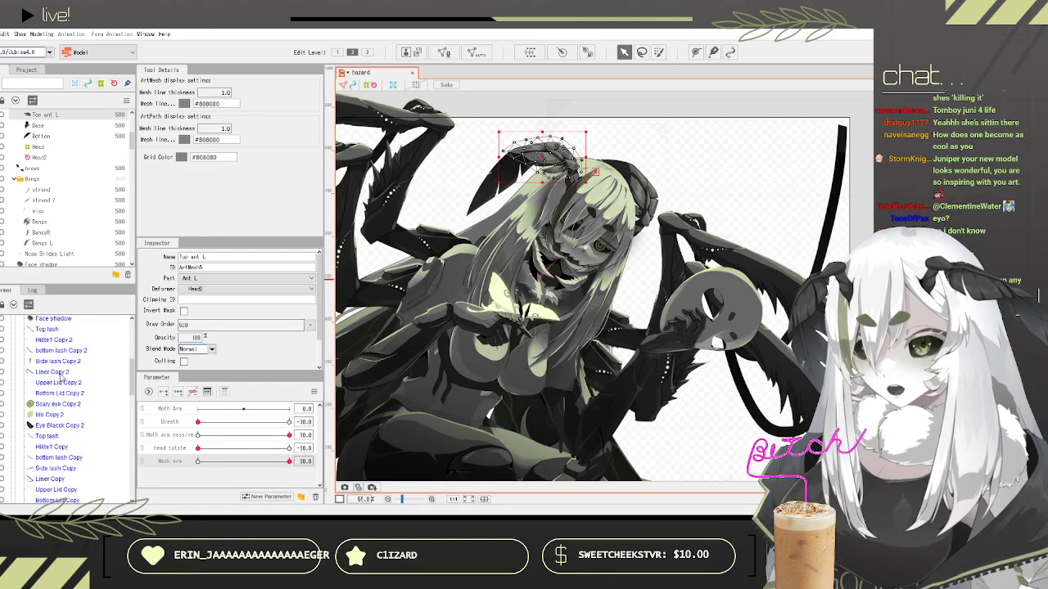
scroll(69, 355, "up", 1)
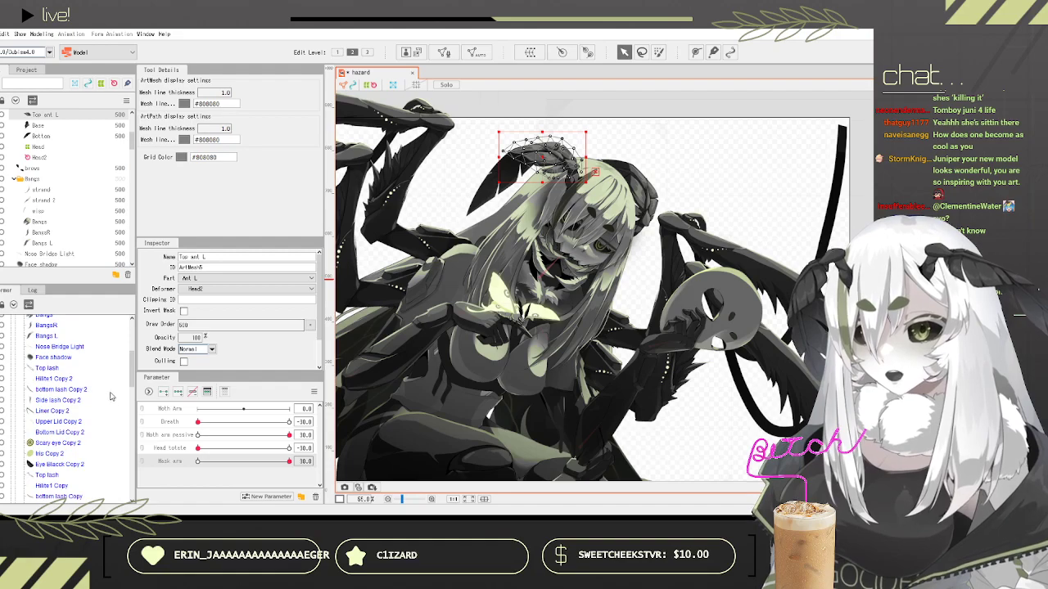
left_click(48, 368)
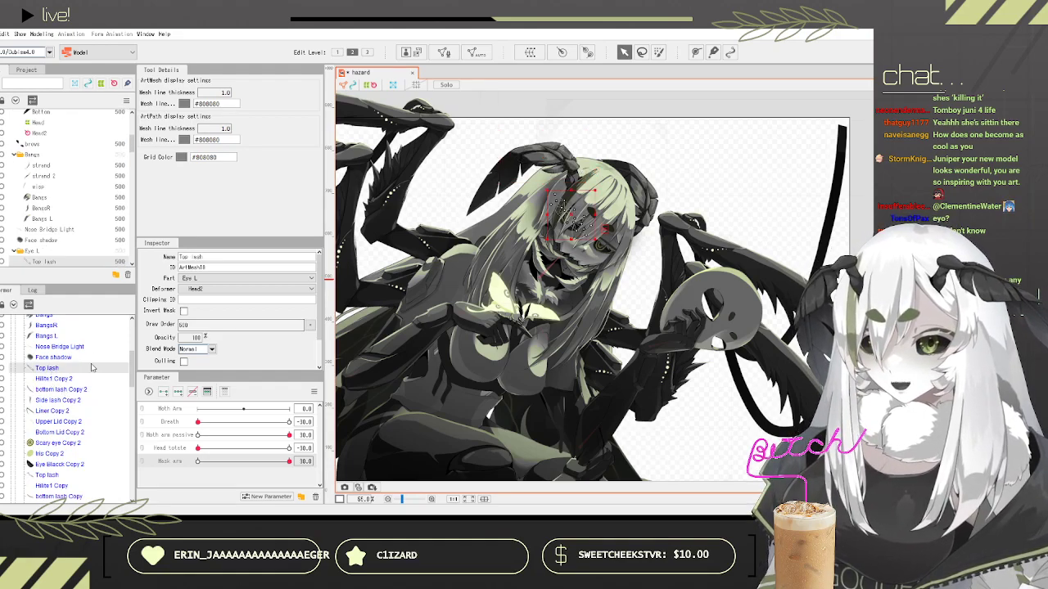
scroll(90, 368, "down", 1)
scroll(85, 371, "down", 1)
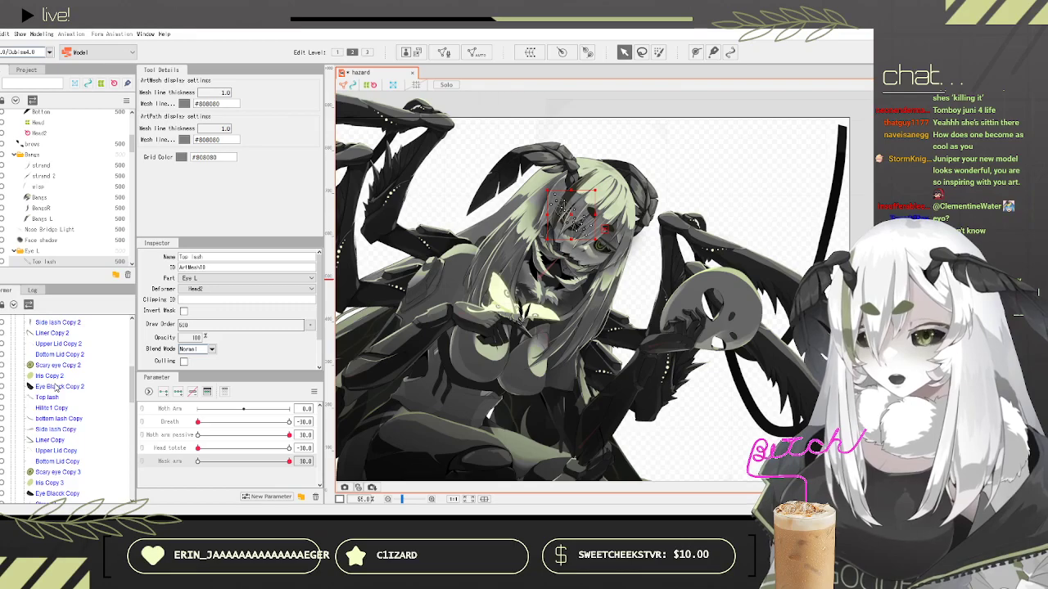
left_click(64, 388, "shift")
scroll(65, 384, "up", 2)
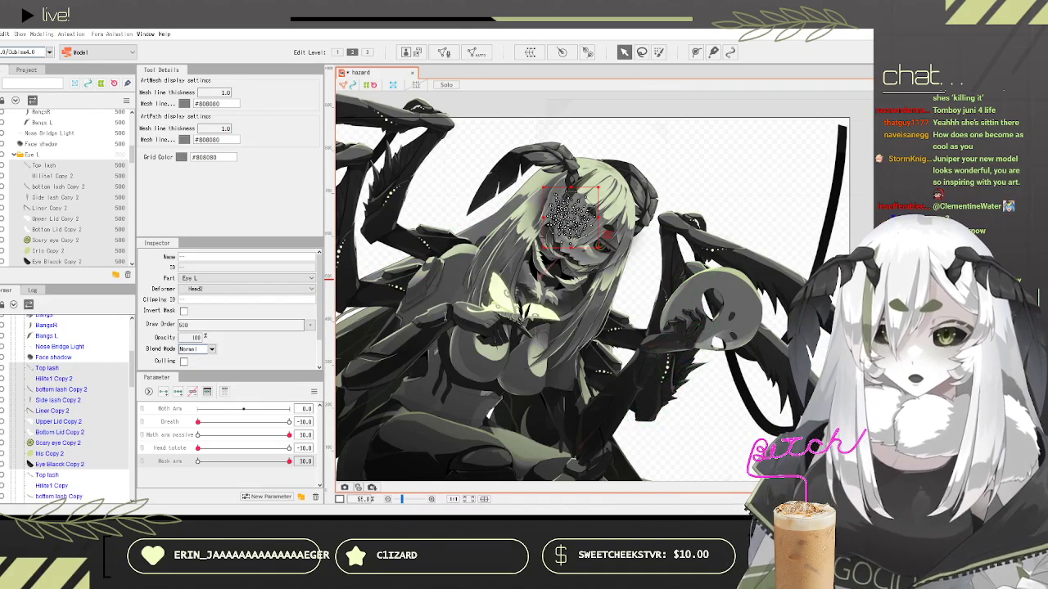
left_click(559, 449)
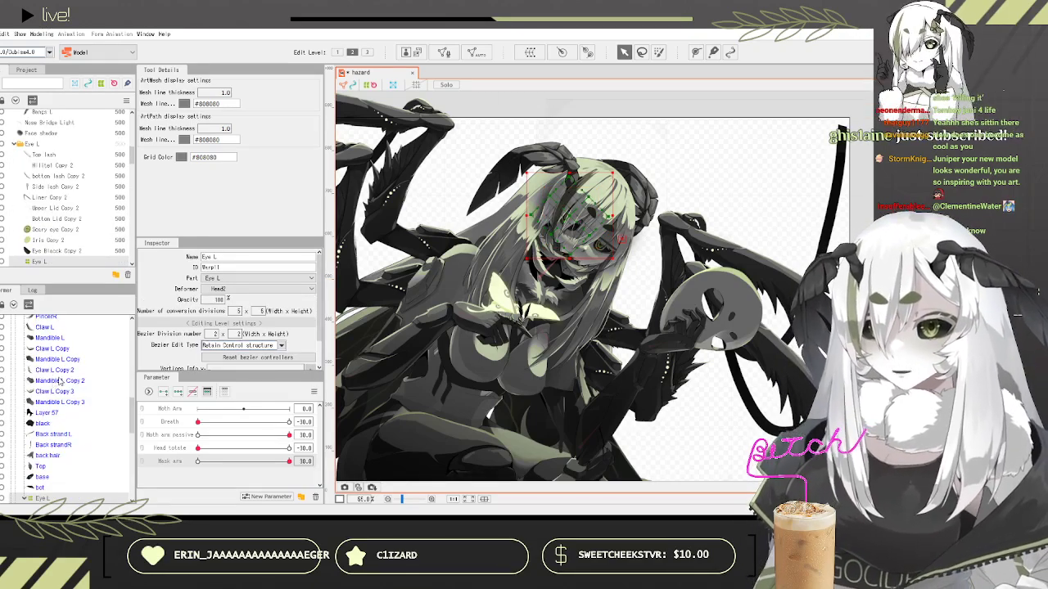
Step: Create a warp deformer named Eye R under Head2 around the right eye meshes from Top lash to Eye Black Copy
scroll(49, 393, "down", 5)
scroll(59, 381, "up", 2)
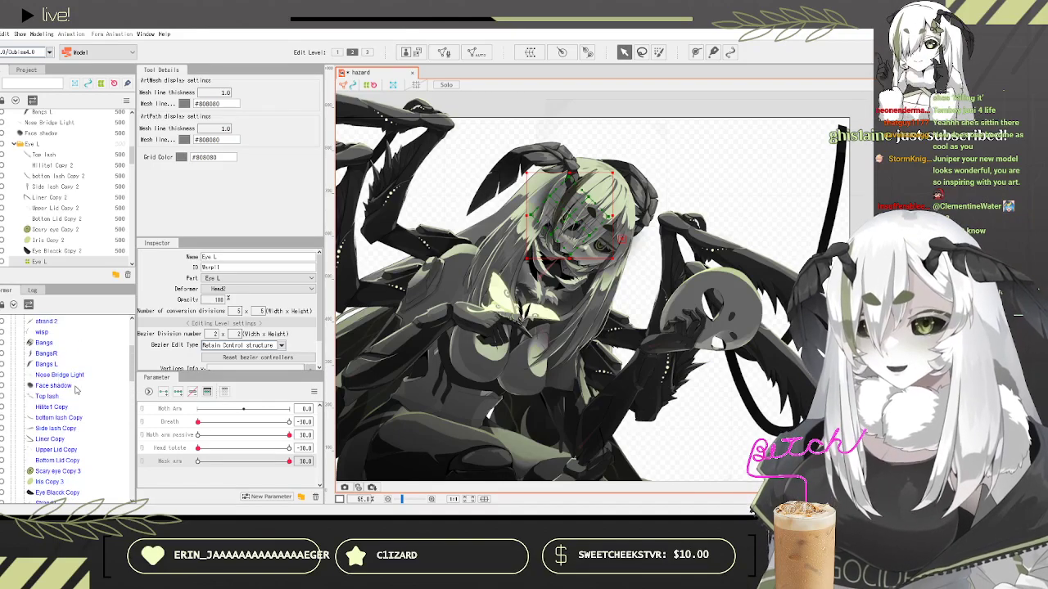
left_click(47, 397)
scroll(66, 385, "down", 4)
left_click(65, 377, "shift")
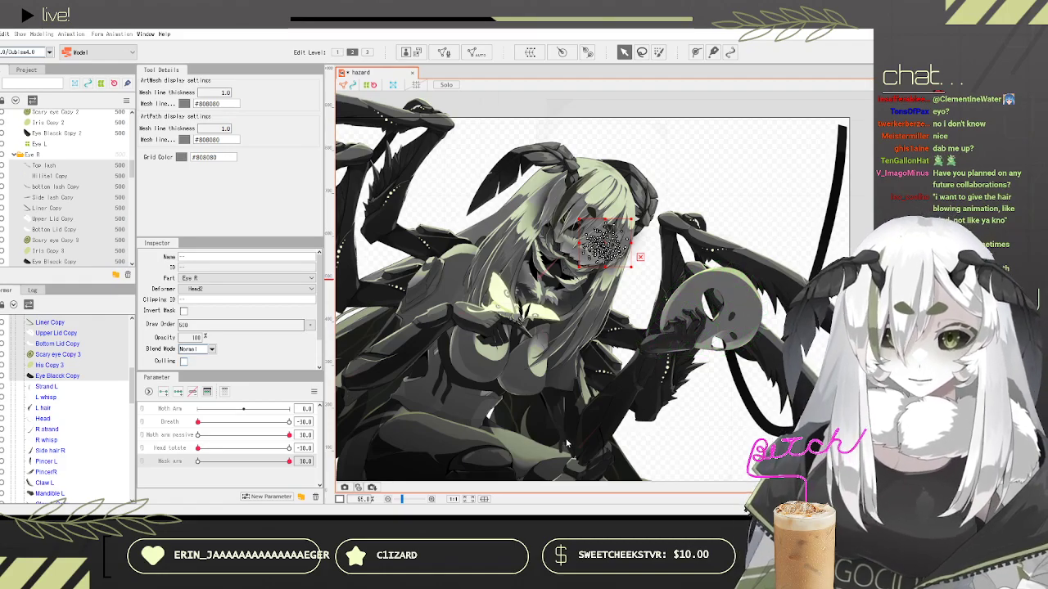
left_click(609, 239)
Step: Examine both eyes and their warp deformers up close, with the Eye L deformer's Top lash mesh selected
scroll(615, 235, "up", 3)
scroll(615, 235, "up", 6)
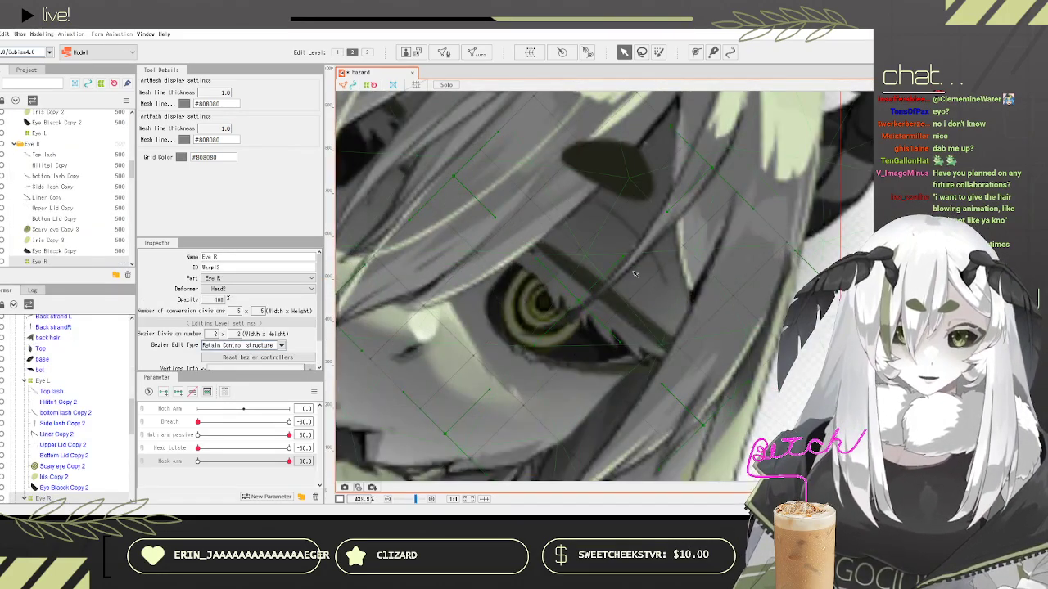
scroll(617, 270, "down", 2)
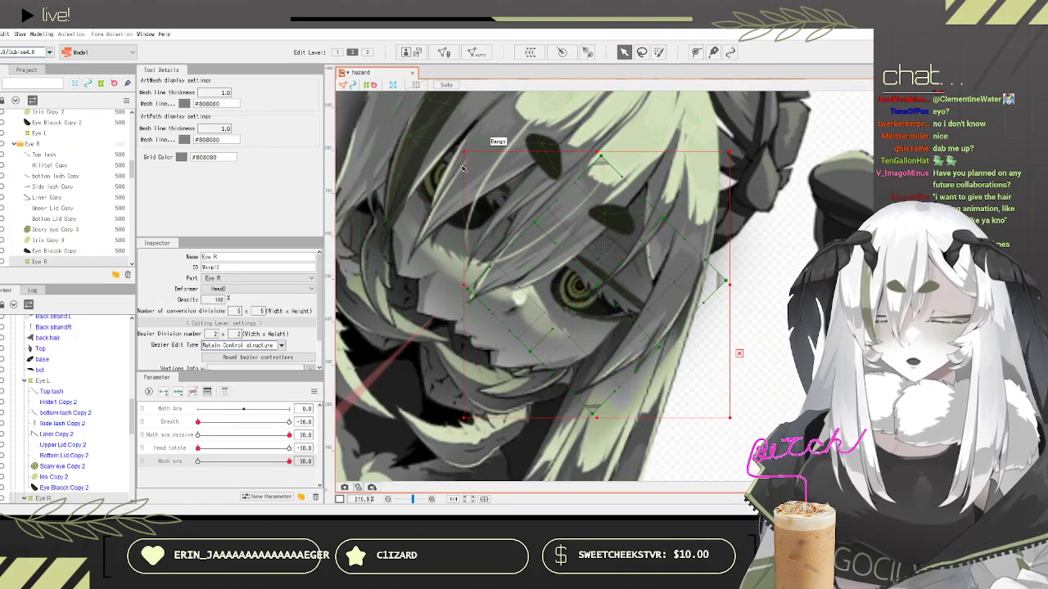
left_click(51, 392)
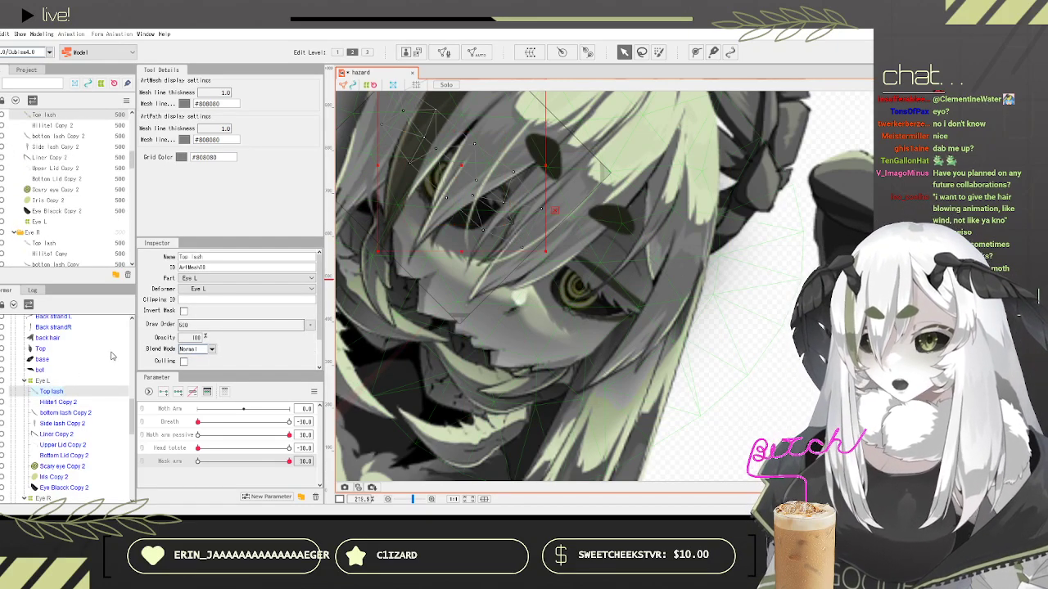
scroll(581, 305, "down", 2)
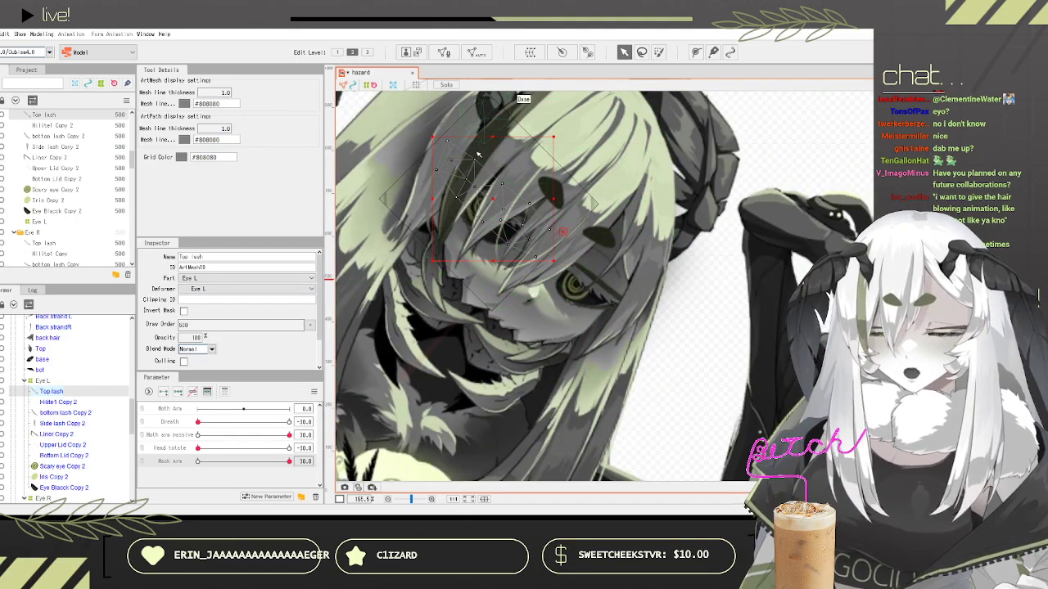
scroll(503, 188, "up", 2)
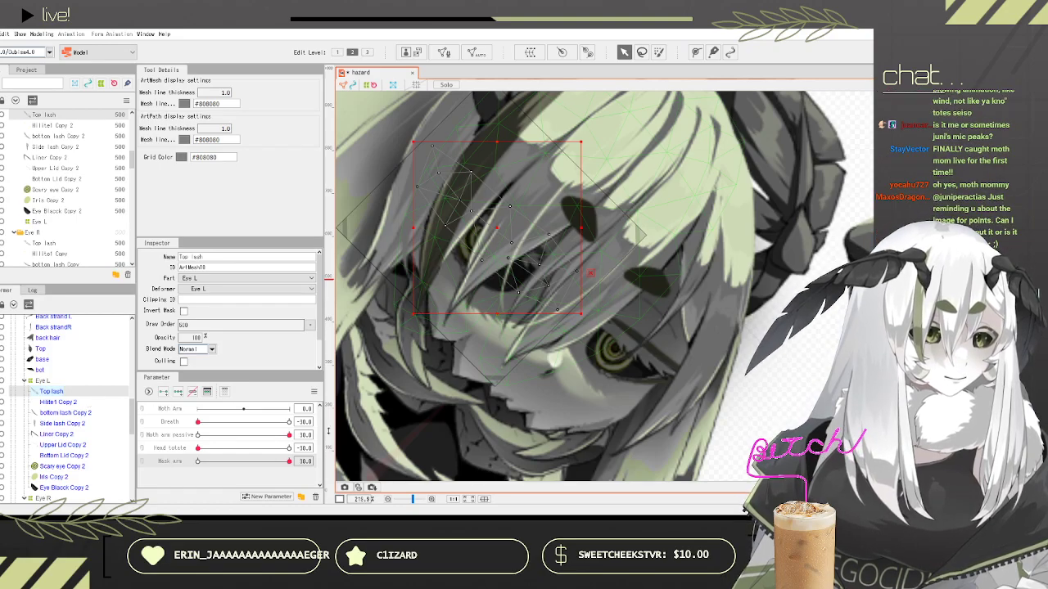
scroll(485, 397, "down", 2)
scroll(502, 279, "up", 2)
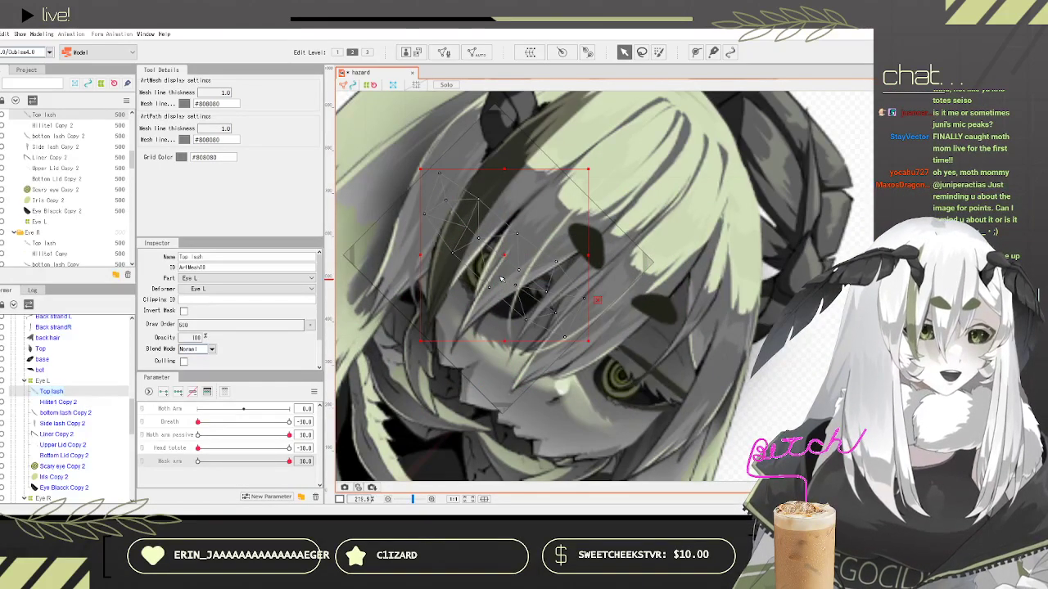
scroll(502, 280, "down", 2)
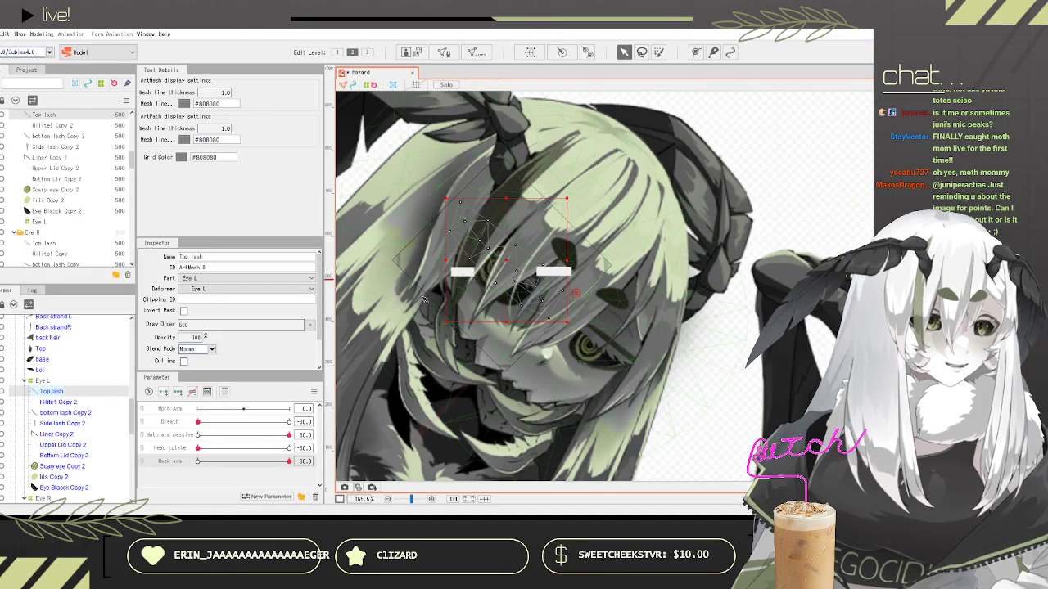
Step: Add a new parameter named Blink to the model's parameter list
scroll(57, 180, "up", 5)
scroll(57, 180, "up", 3)
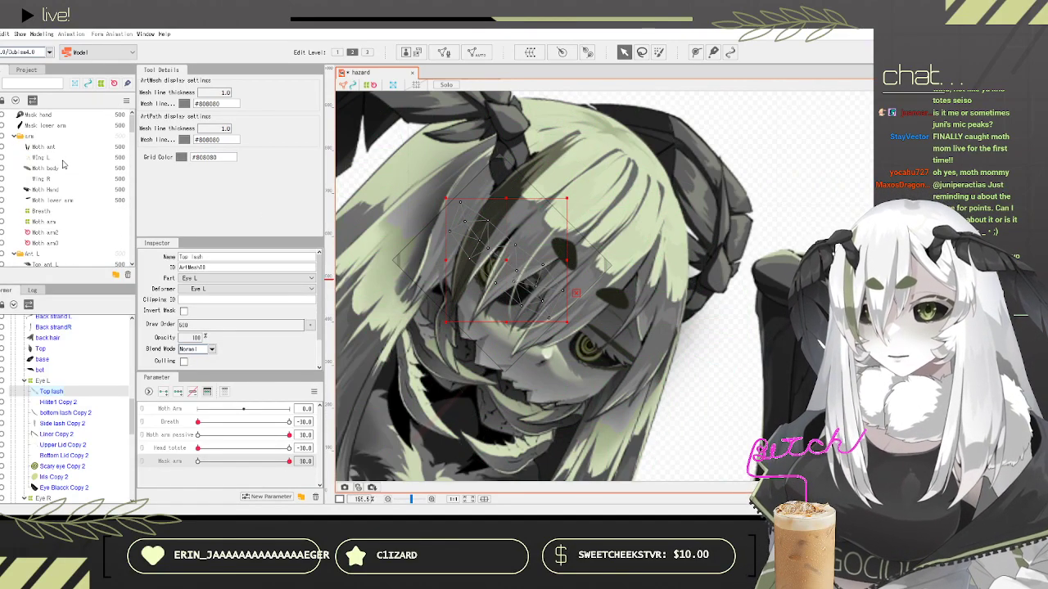
scroll(63, 165, "down", 3)
scroll(63, 162, "down", 2)
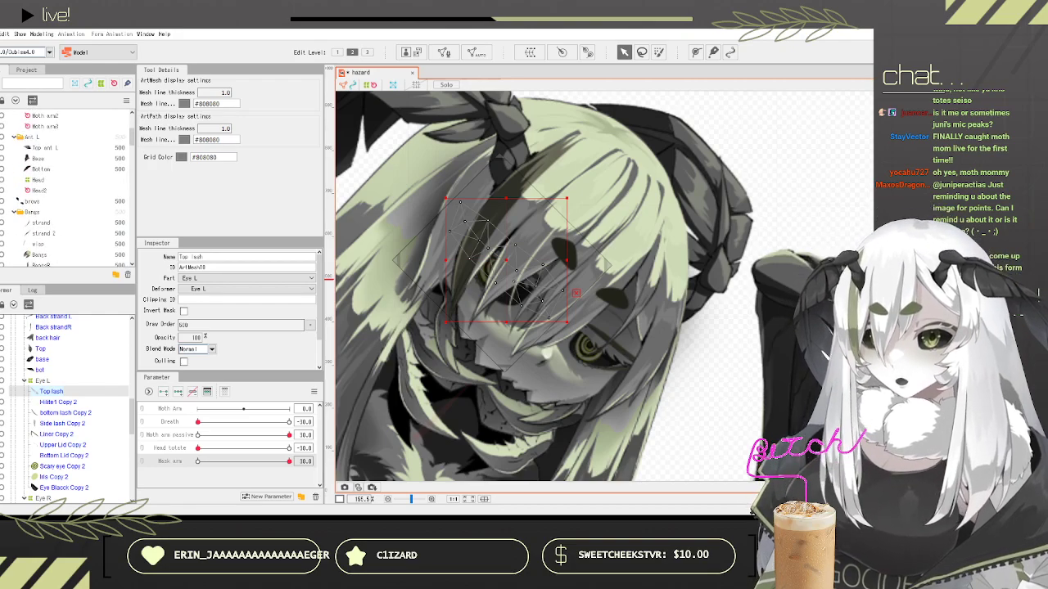
left_click(2, 212)
scroll(460, 230, "up", 5)
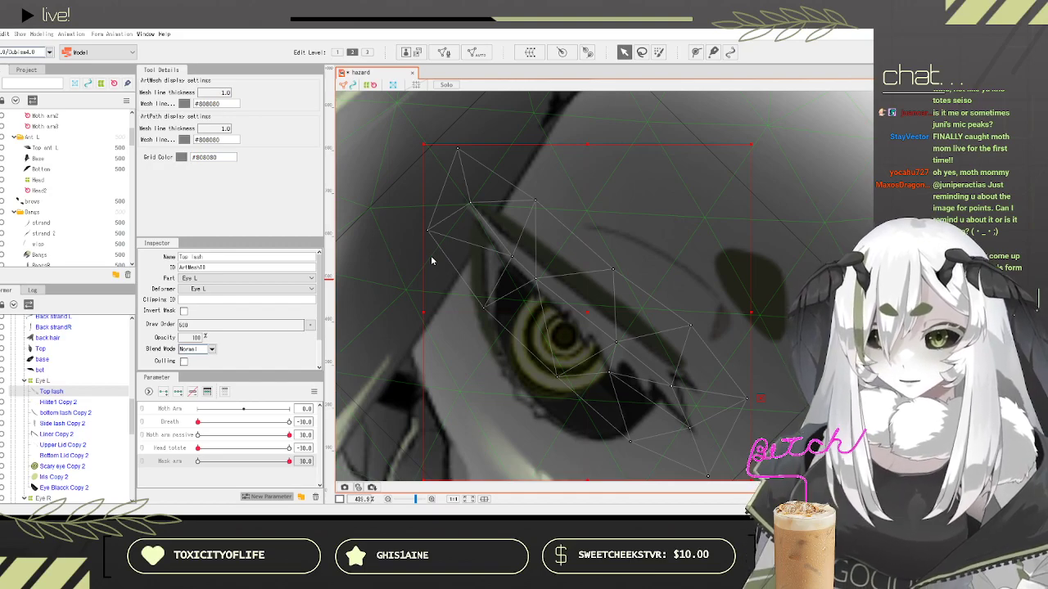
left_click(434, 314)
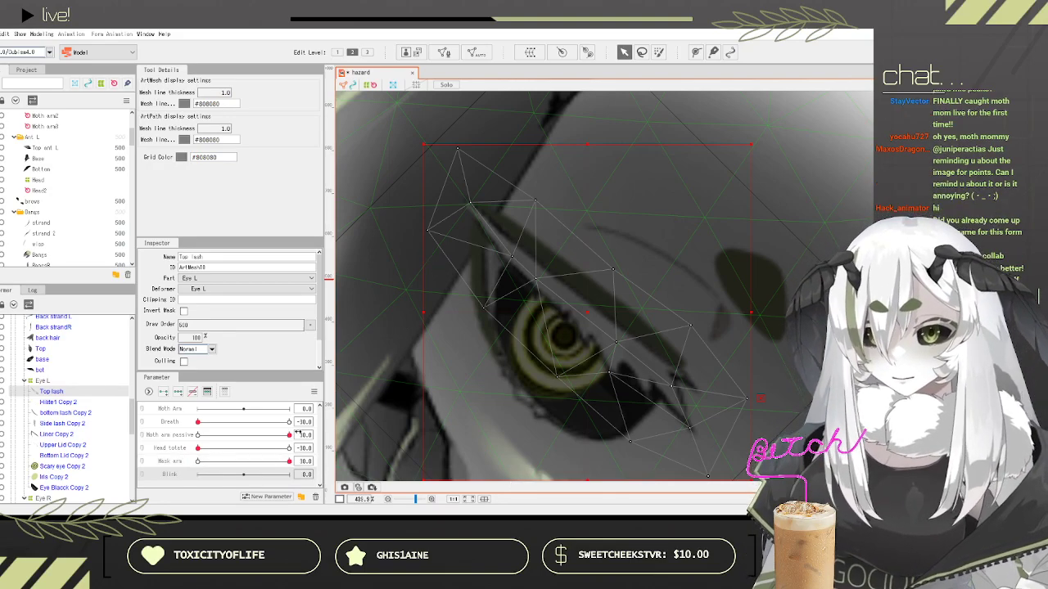
left_click(222, 476)
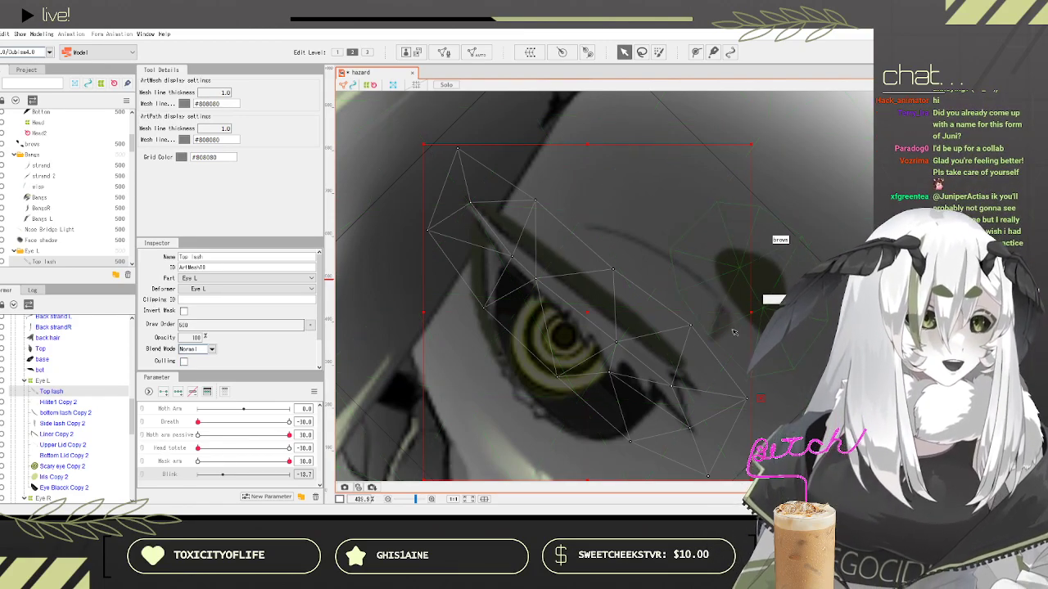
Step: Subdivide the mesh of Eye L's Top lash with 4 Division and apply the mesh edit
scroll(765, 348, "up", 1)
scroll(701, 318, "down", 1)
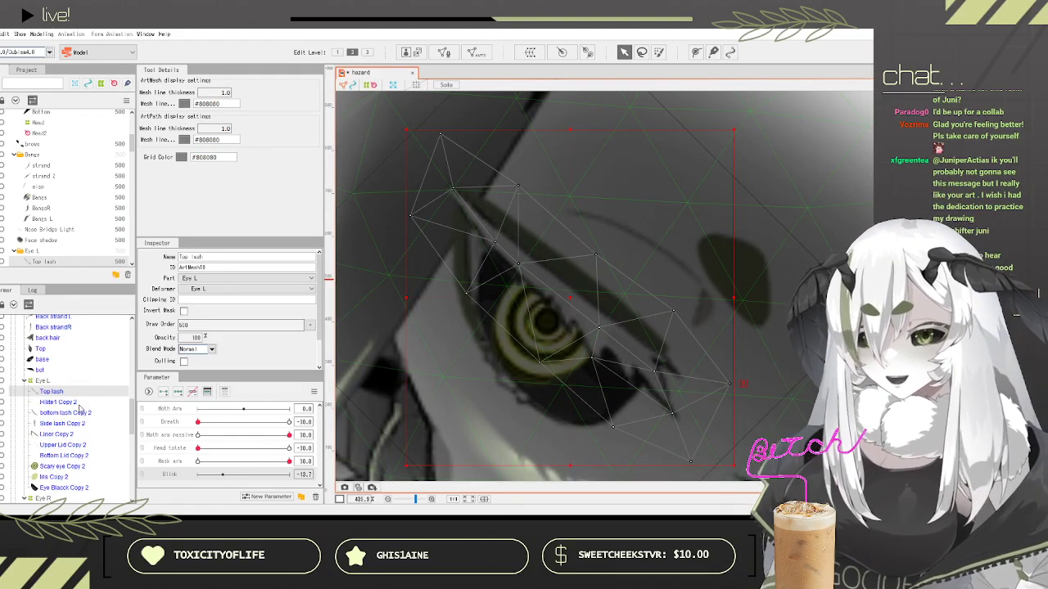
left_click(79, 403)
scroll(74, 400, "down", 1)
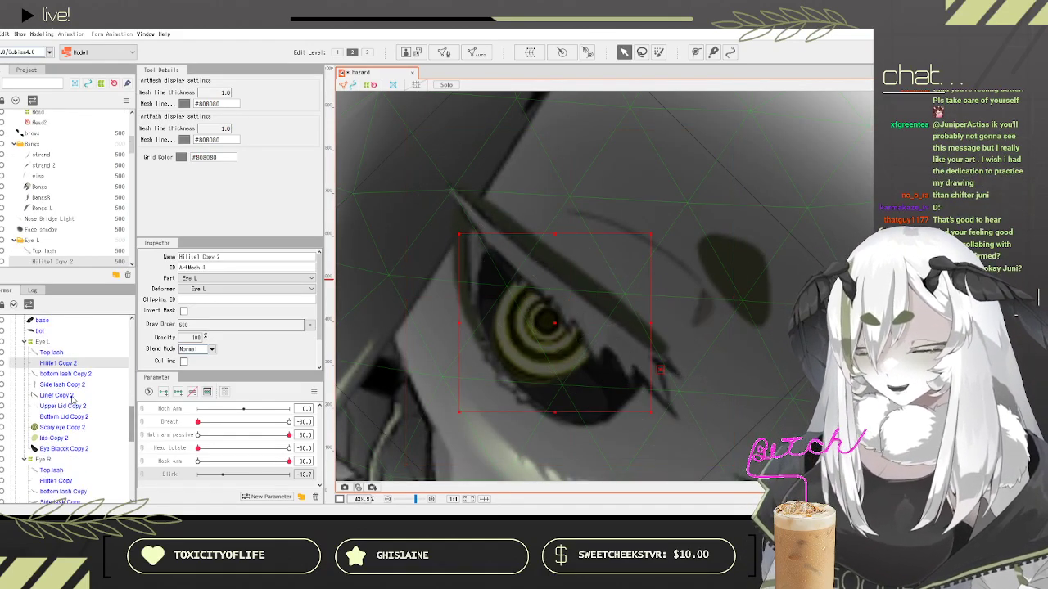
left_click(61, 354)
mouse_move(571, 296)
left_mouse_down()
mouse_move(559, 324)
mouse_move(582, 301)
left_mouse_up()
left_click_drag(562, 246, 553, 240)
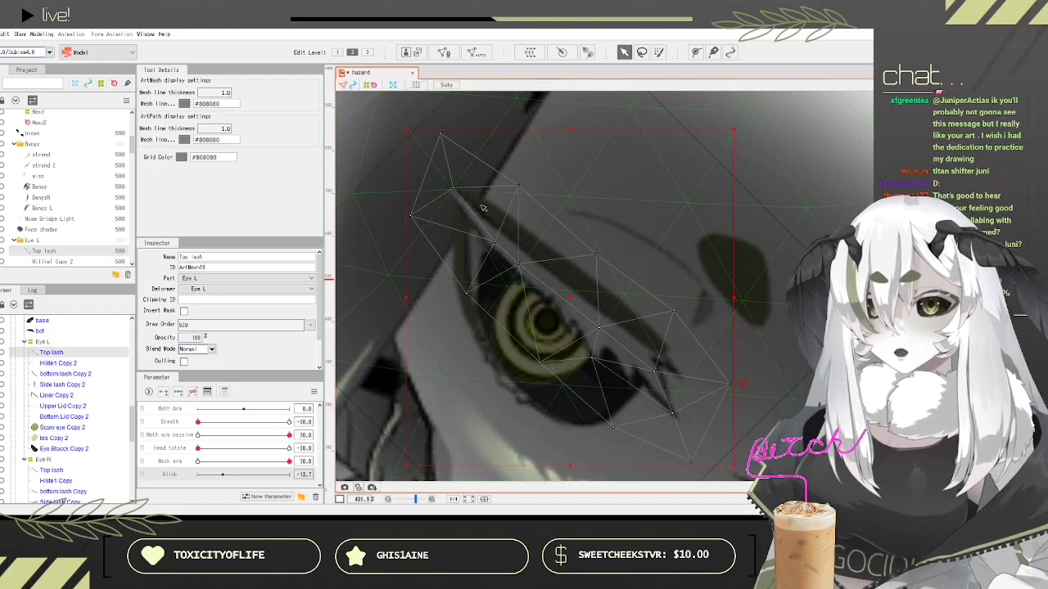
left_click(348, 85)
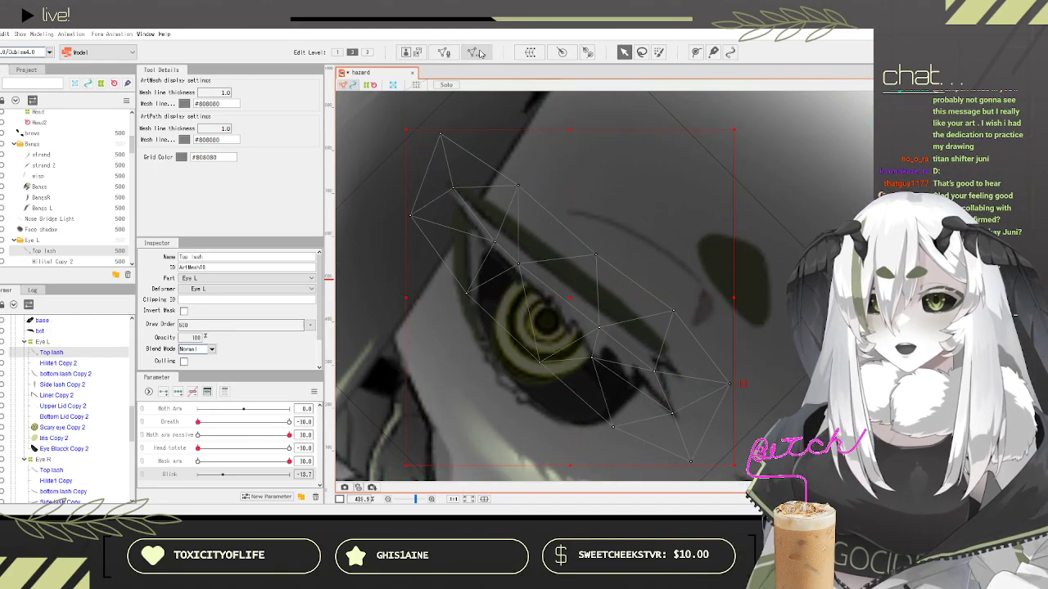
left_click(444, 52)
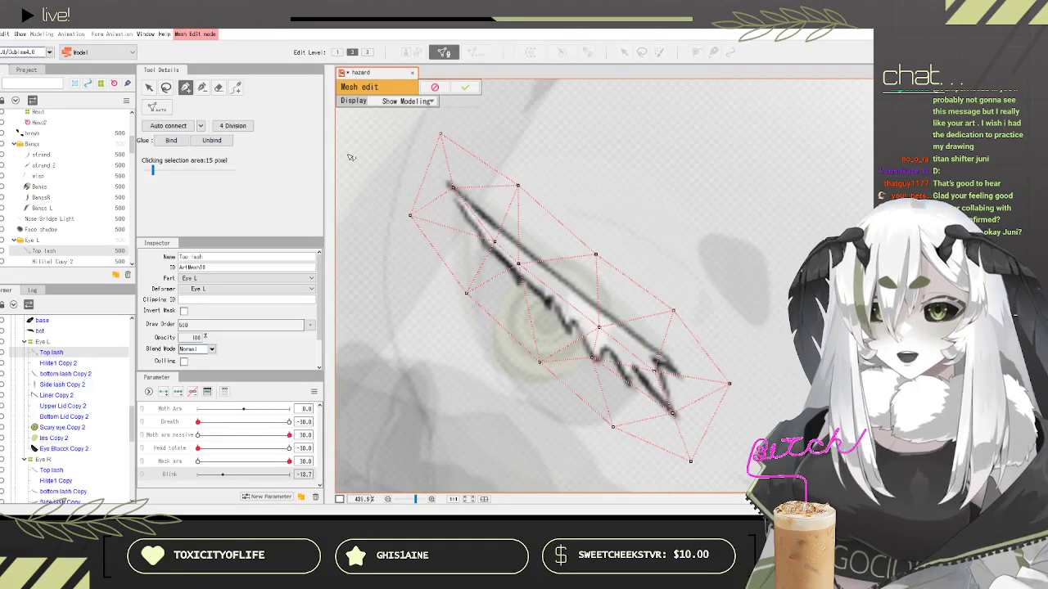
left_click(232, 126)
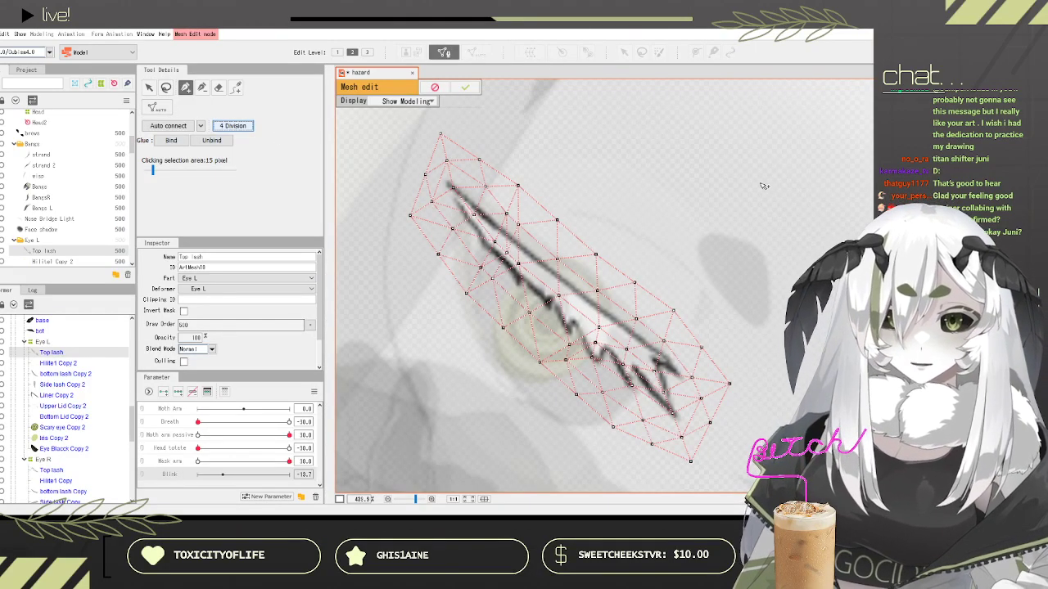
left_click(464, 87)
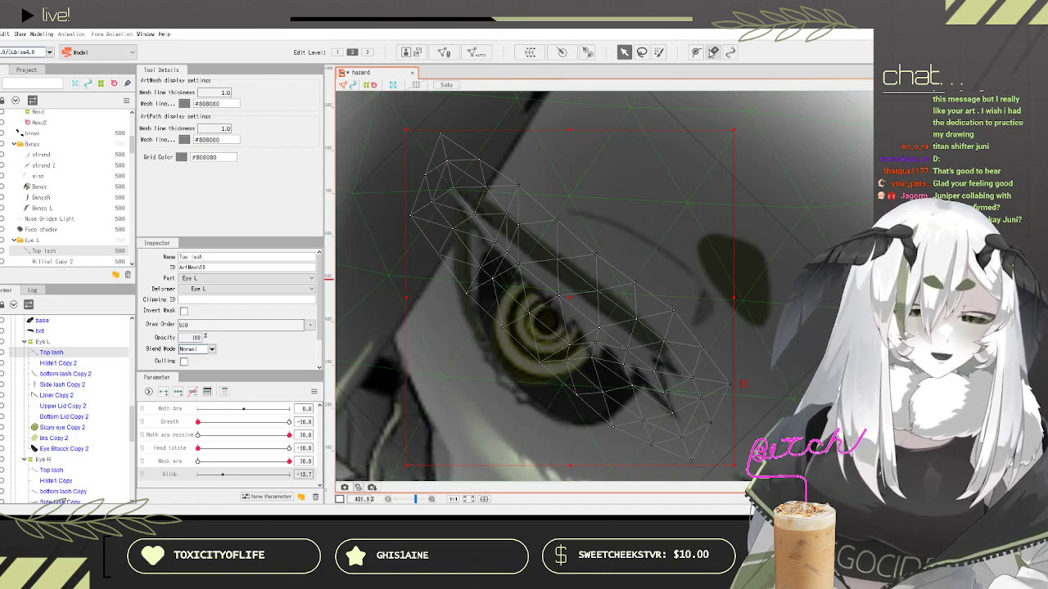
Step: Draw a six-point deform path along Eye L's Top lash from its upper tip to the lower end
left_click(695, 51)
left_click(464, 204)
left_click(506, 257)
left_click(558, 300)
left_click(602, 337)
left_click(648, 358)
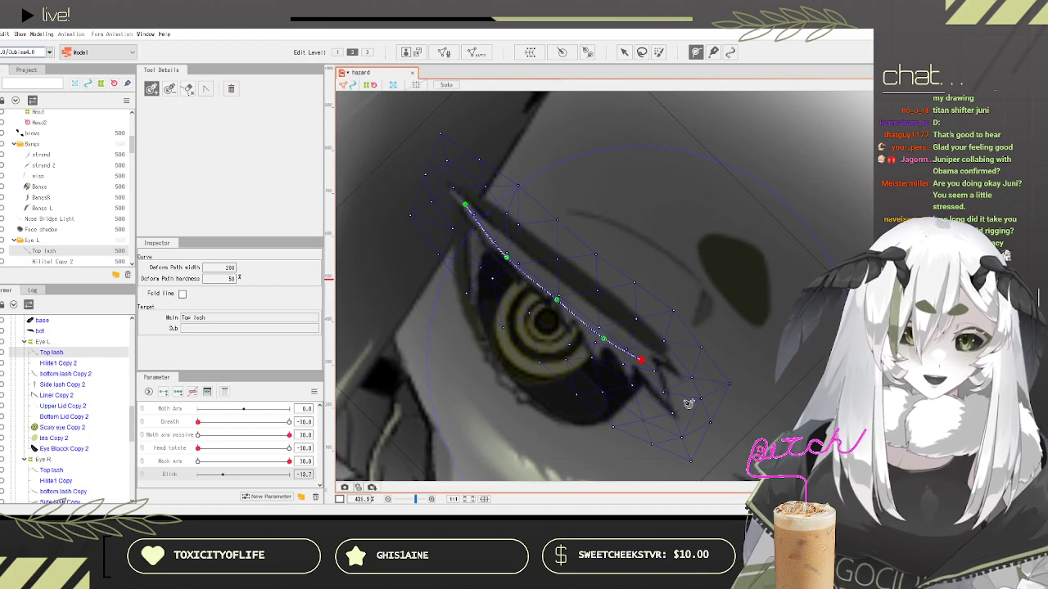
left_click(691, 408)
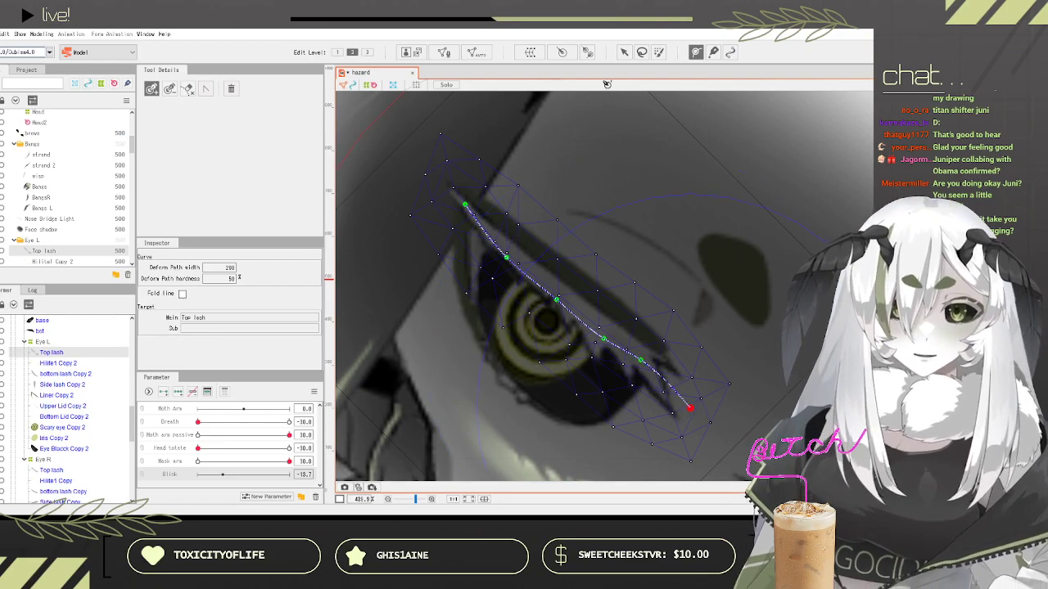
left_click(623, 52)
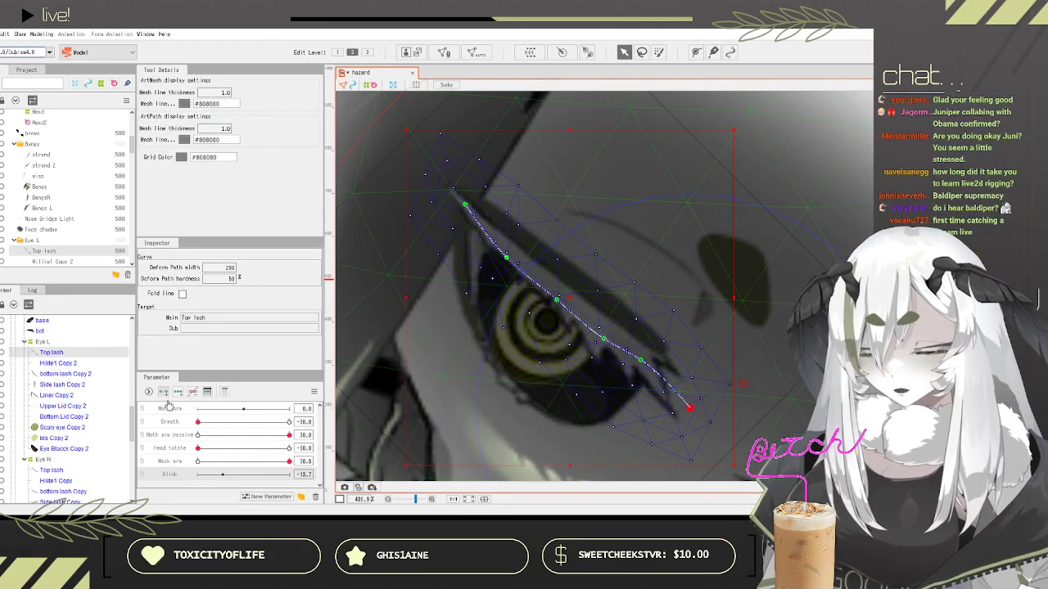
Step: Key Top lash at both ends of Blink, then bend and move it down to the lower eye edge at Blink 30
left_click(232, 476)
left_click_drag(232, 475, 288, 474)
left_click(518, 266)
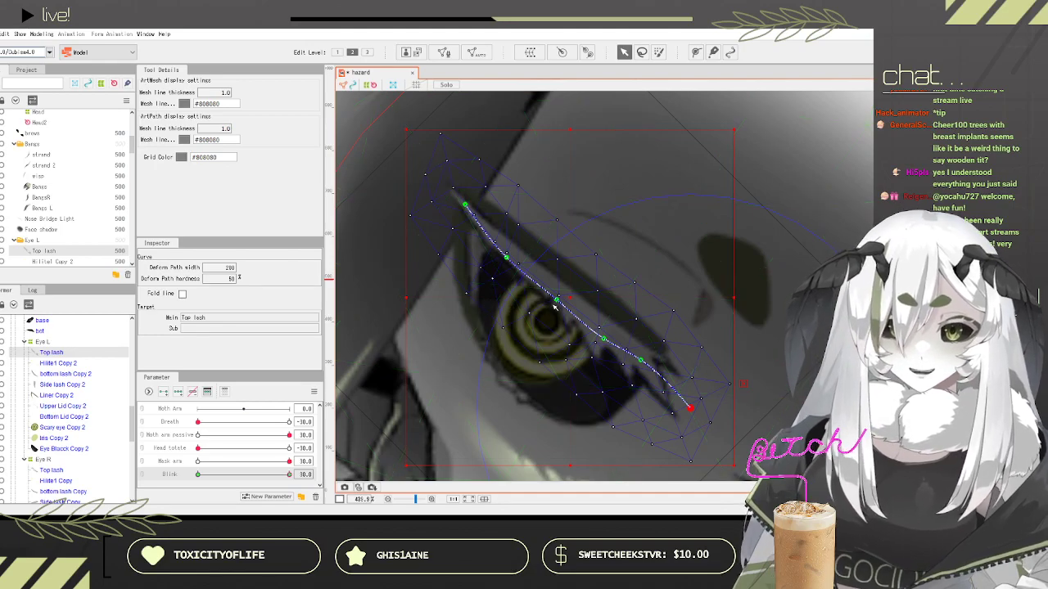
left_click_drag(557, 302, 600, 352)
left_click_drag(507, 258, 495, 259)
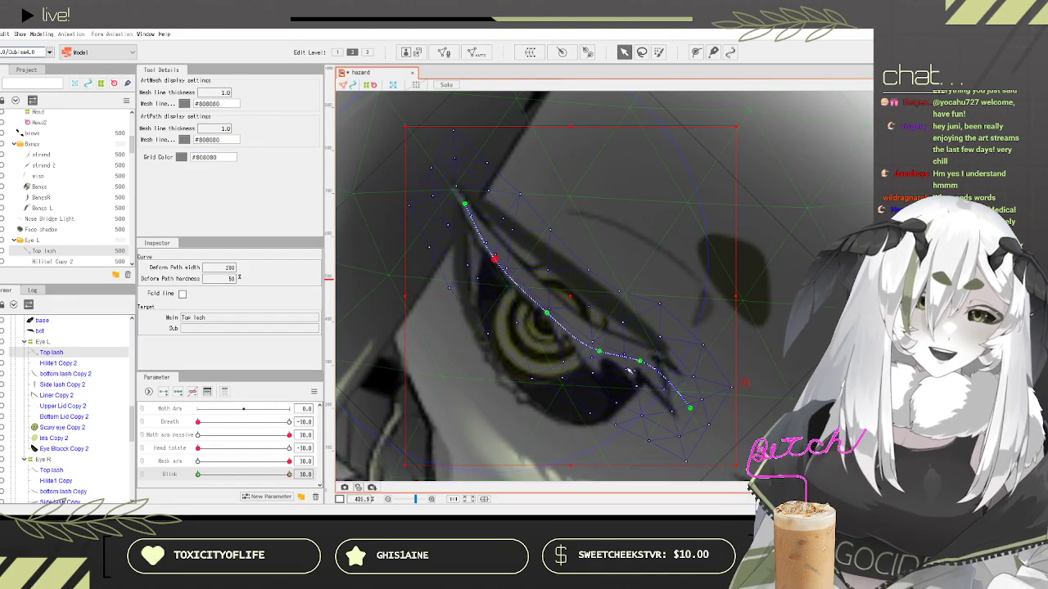
left_click_drag(642, 362, 640, 373)
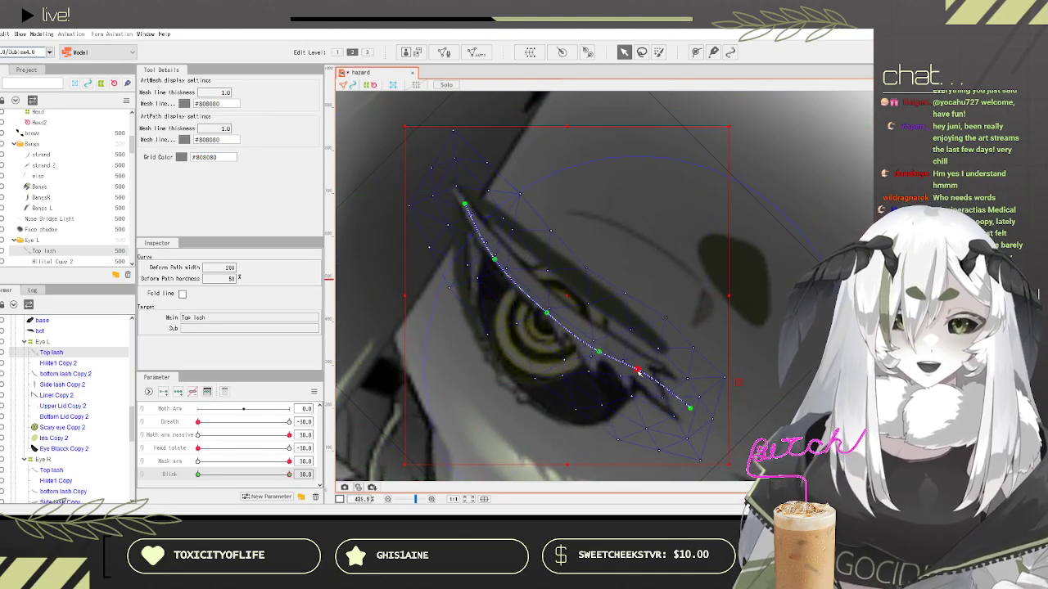
left_click_drag(571, 303, 555, 334)
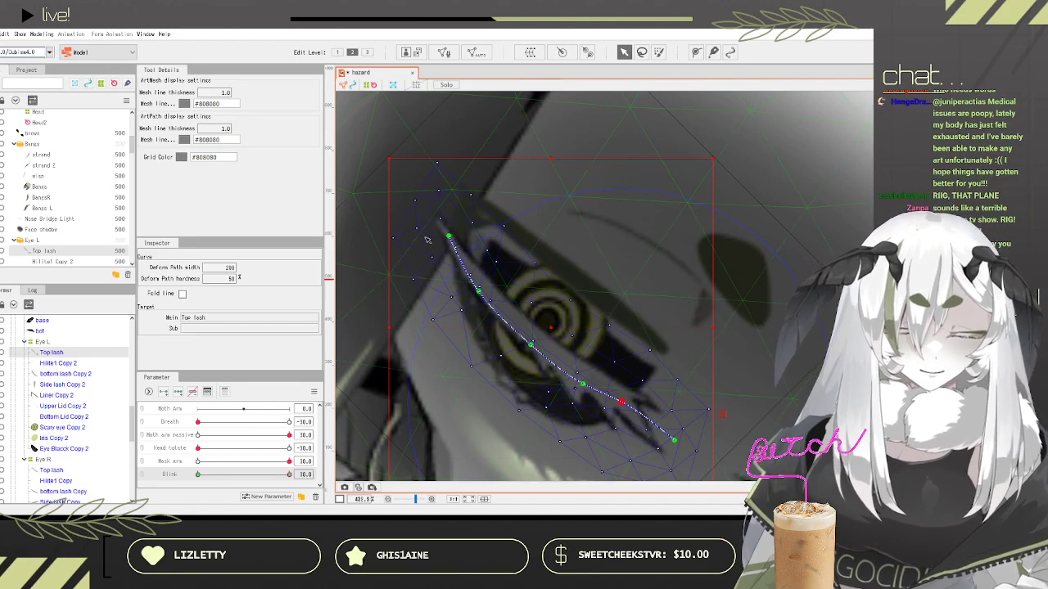
Step: Refine the curve of the lowered Top lash at Blink 30 by shifting its middle path points, and save the model
left_click_drag(288, 475, 328, 474)
left_click_drag(530, 348, 525, 354)
left_click_drag(584, 387, 583, 396)
left_click_drag(482, 298, 478, 298)
left_click_drag(220, 476, 288, 475)
scroll(625, 254, "down", 6)
scroll(661, 235, "up", 3)
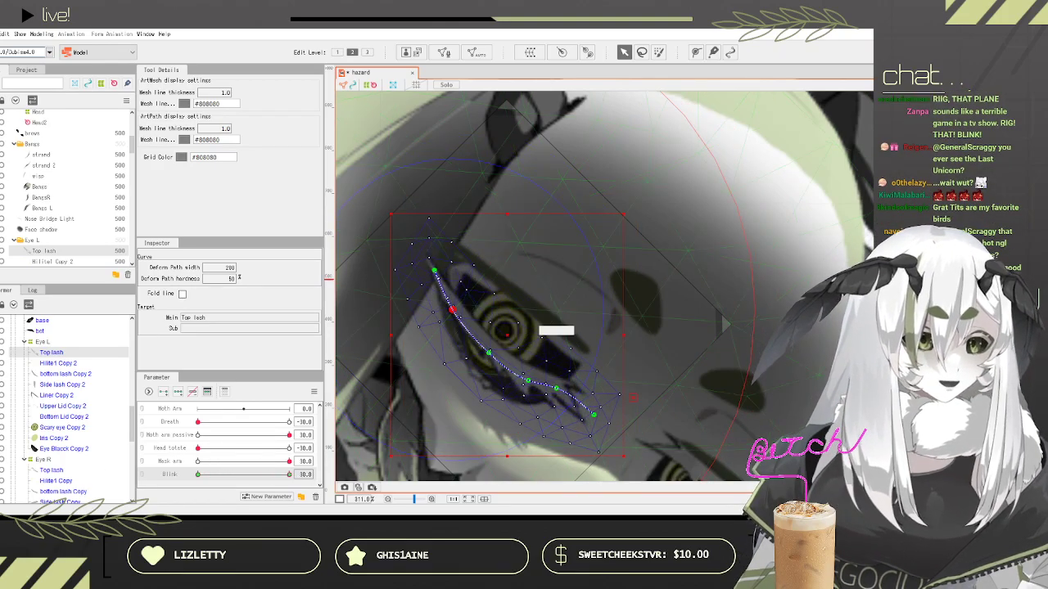
left_click(1, 34)
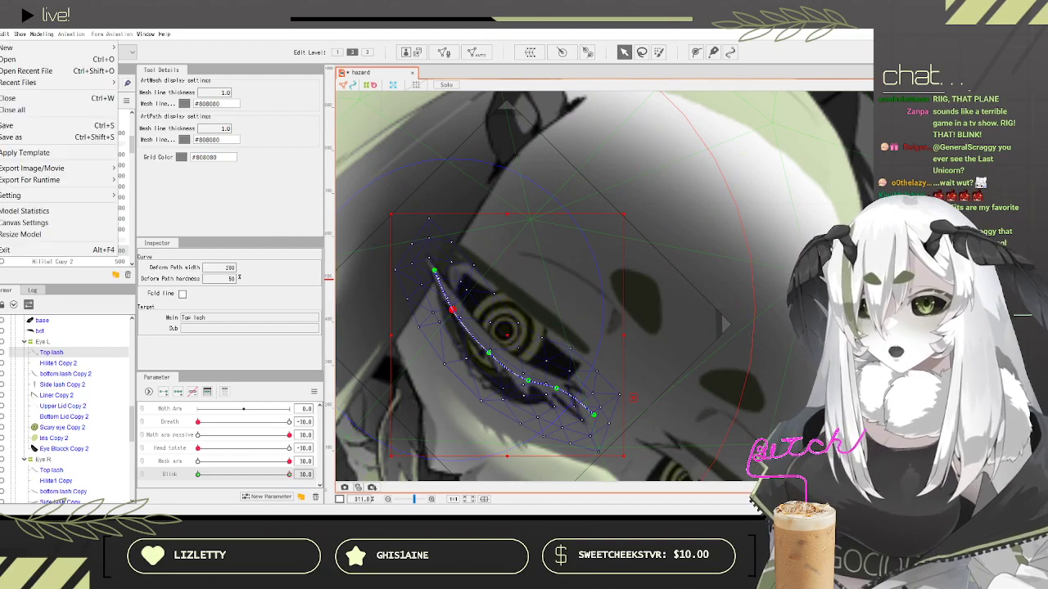
left_click(69, 125)
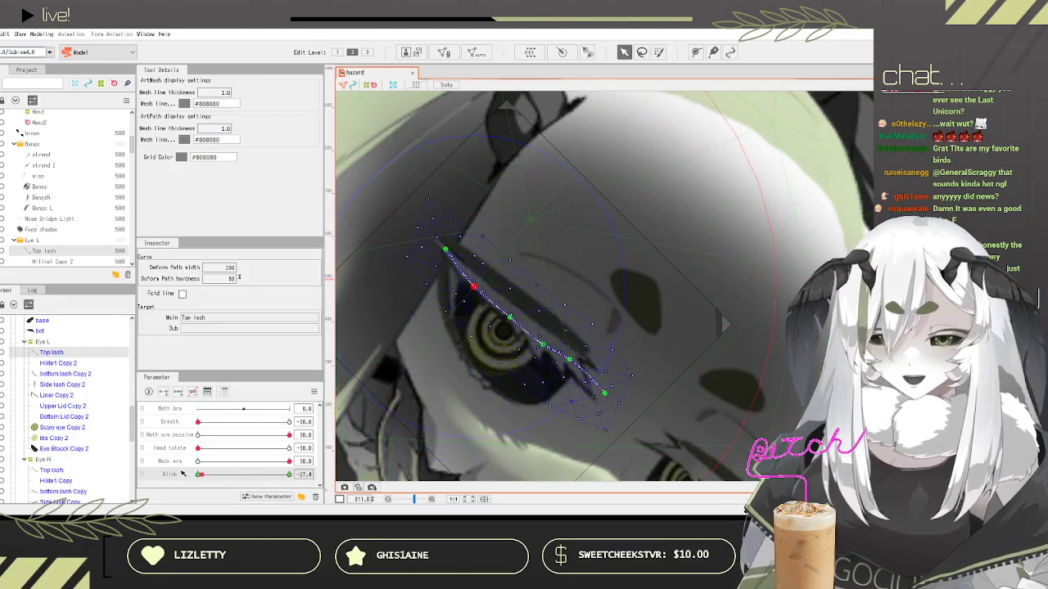
Step: Nudge the second-to-last path point of Top lash slightly down at Blink 30 and save the model again
scroll(483, 353, "up", 5)
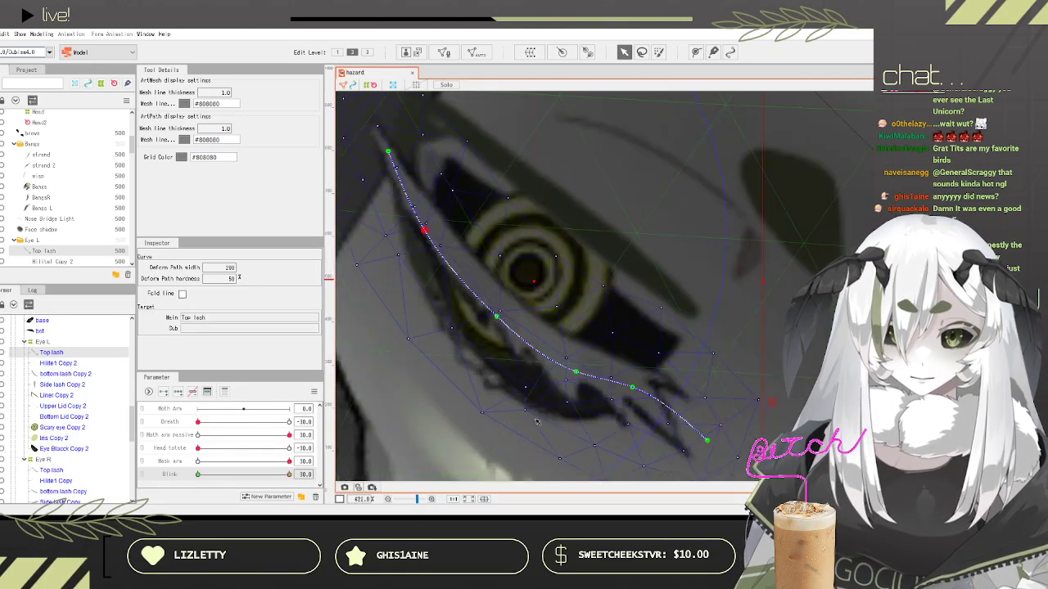
left_click_drag(634, 389, 632, 394)
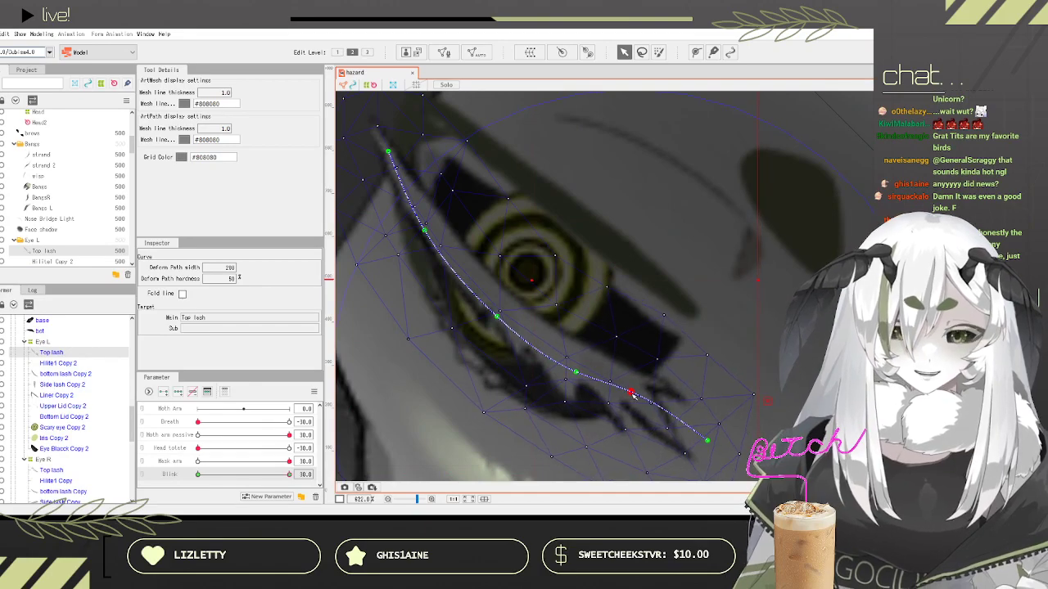
mouse_move(289, 475)
left_mouse_down()
mouse_move(197, 475)
mouse_move(289, 474)
left_mouse_up()
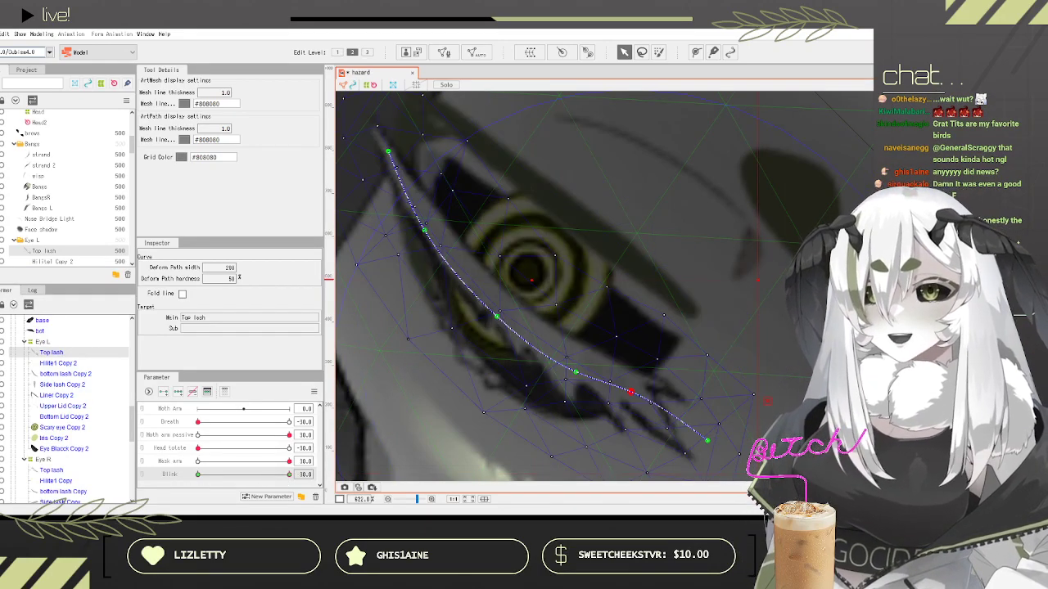
left_click(1, 34)
left_click(15, 125)
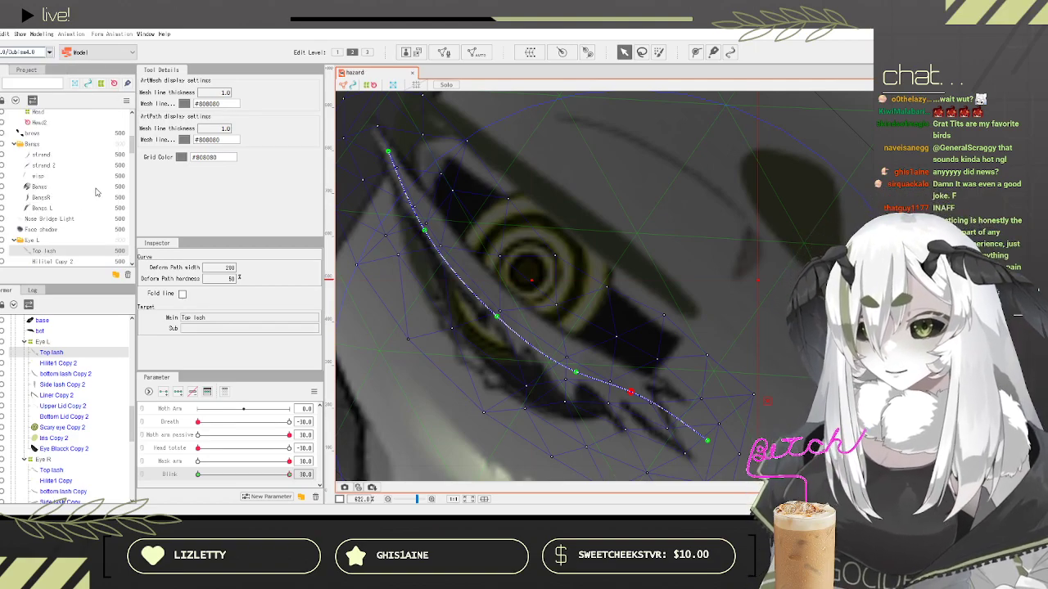
Step: Add keys at both ends of Blink for Eye L's bottom lash Copy 2 mesh and test the slider
scroll(80, 215, "down", 4)
left_click(45, 145)
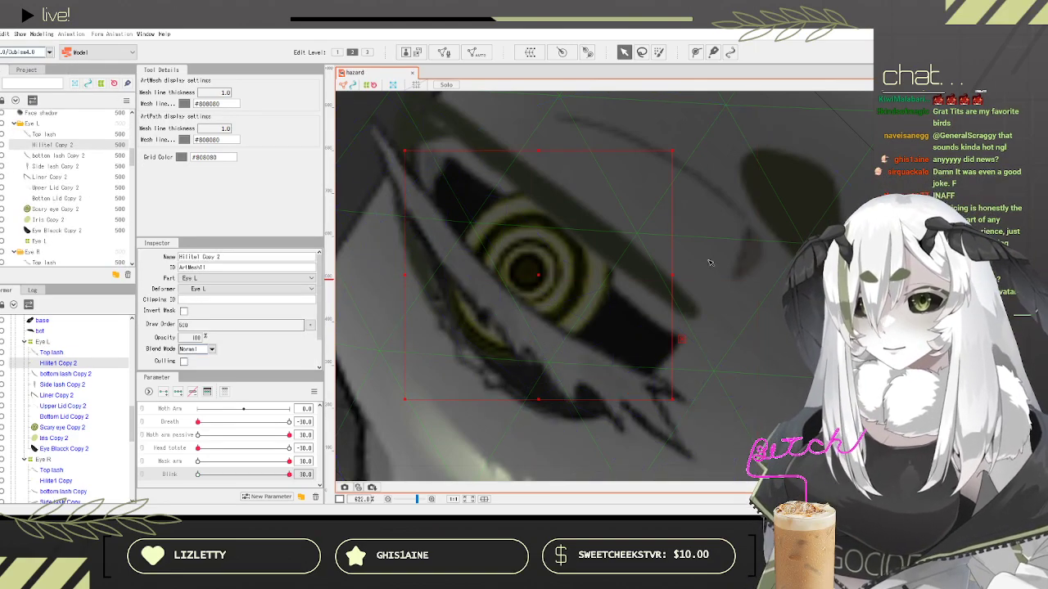
left_click(49, 155)
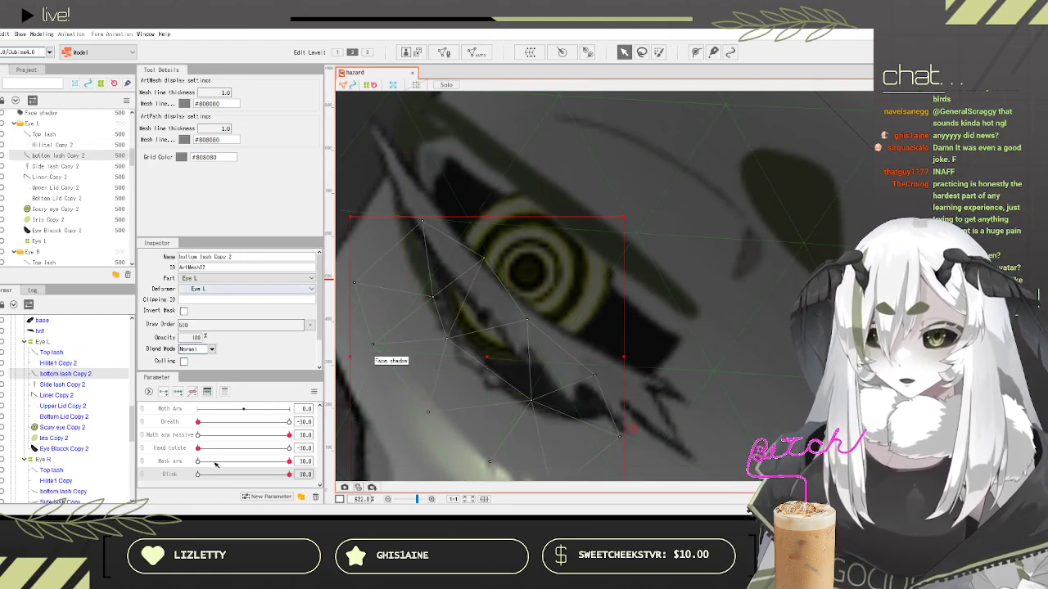
left_click(164, 392)
left_click_drag(221, 474, 331, 475)
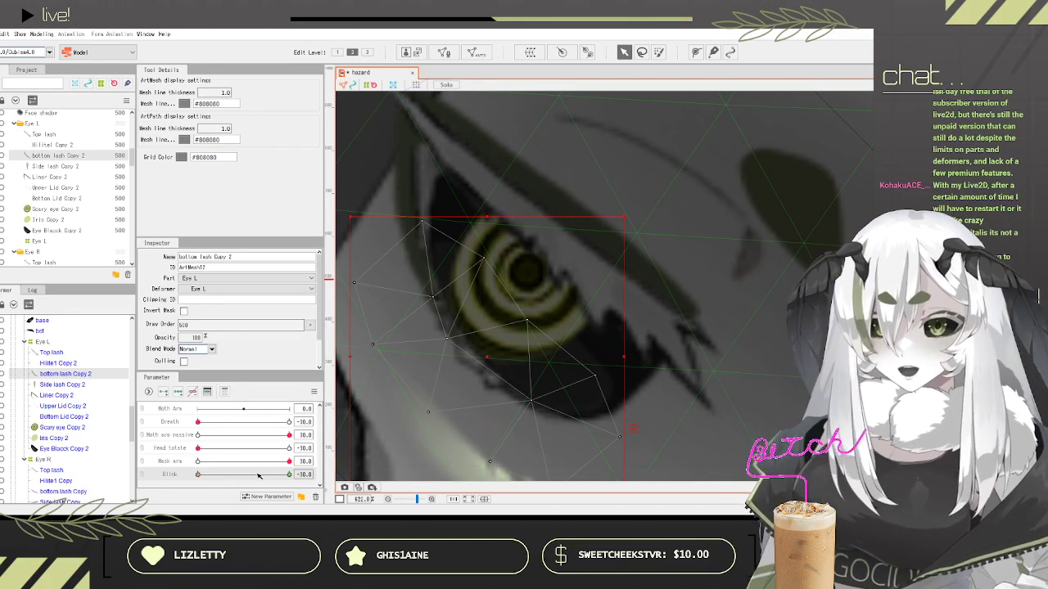
left_click_drag(217, 478, 2, 472)
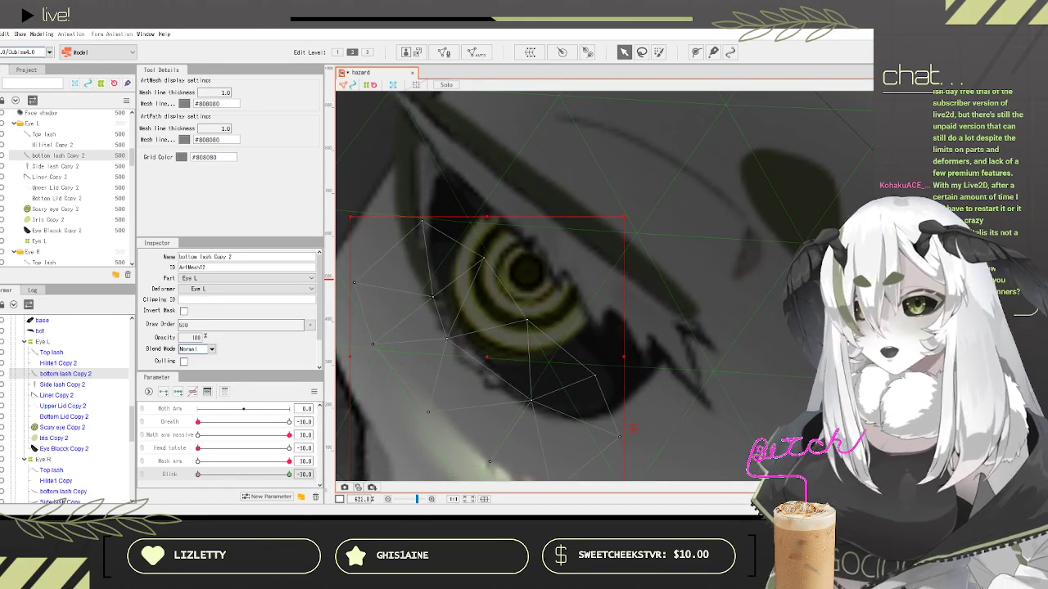
Step: Key Side lash Copy 2 on Blink, rotate and shift it to meet the lowered lash at Blink 30, and test the motion
left_click(55, 167)
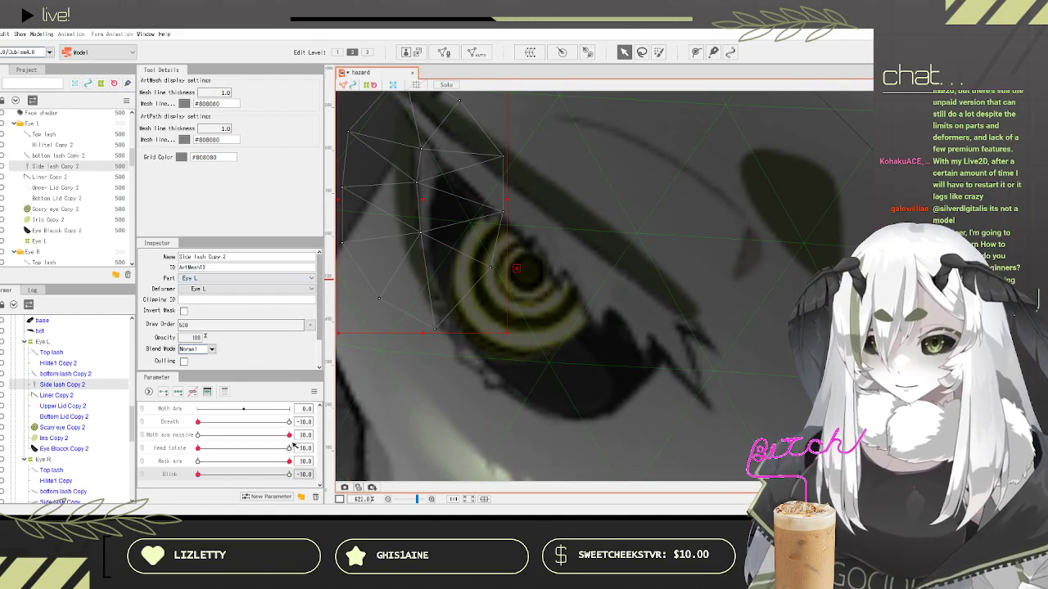
left_click_drag(210, 479, 356, 461)
left_click_drag(516, 195, 511, 145)
left_click_drag(428, 198, 432, 218)
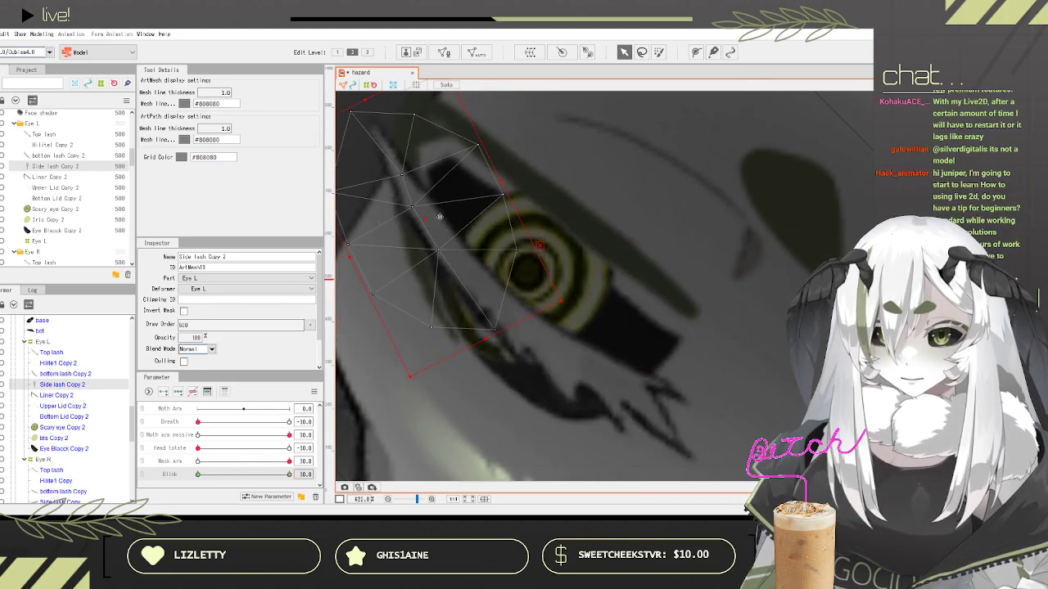
left_click_drag(288, 474, 322, 445)
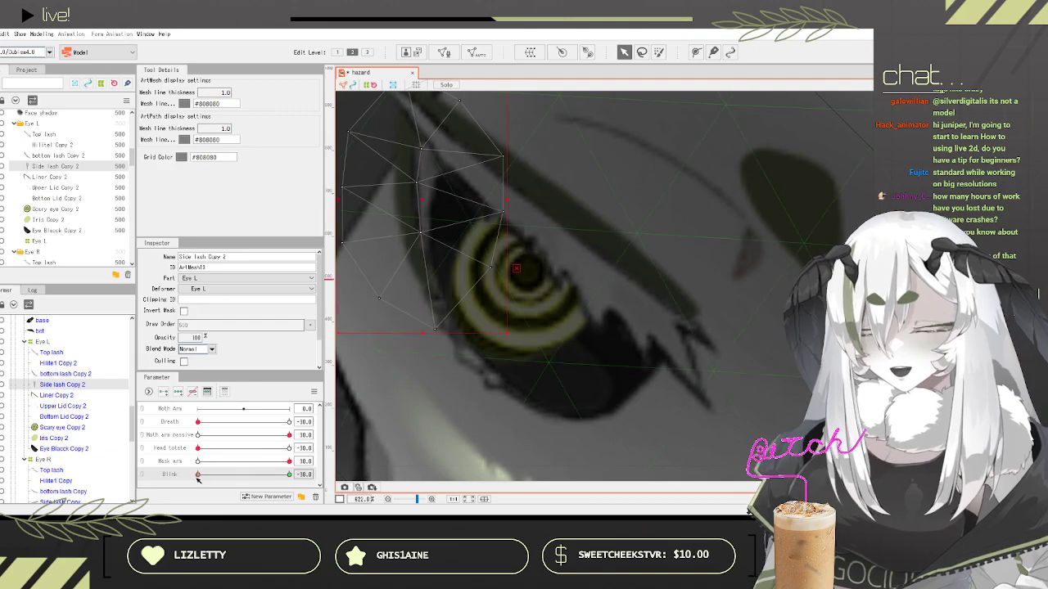
Step: Key Upper Lid Copy 2 on Blink and move it down over the iris at Blink 30
left_click(56, 188)
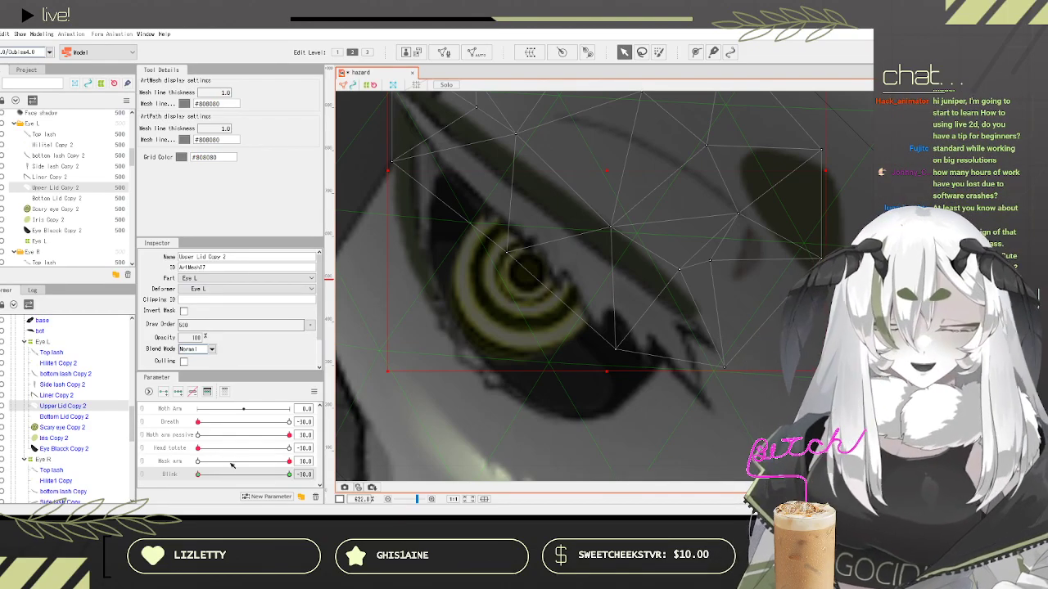
left_click_drag(606, 172, 564, 251)
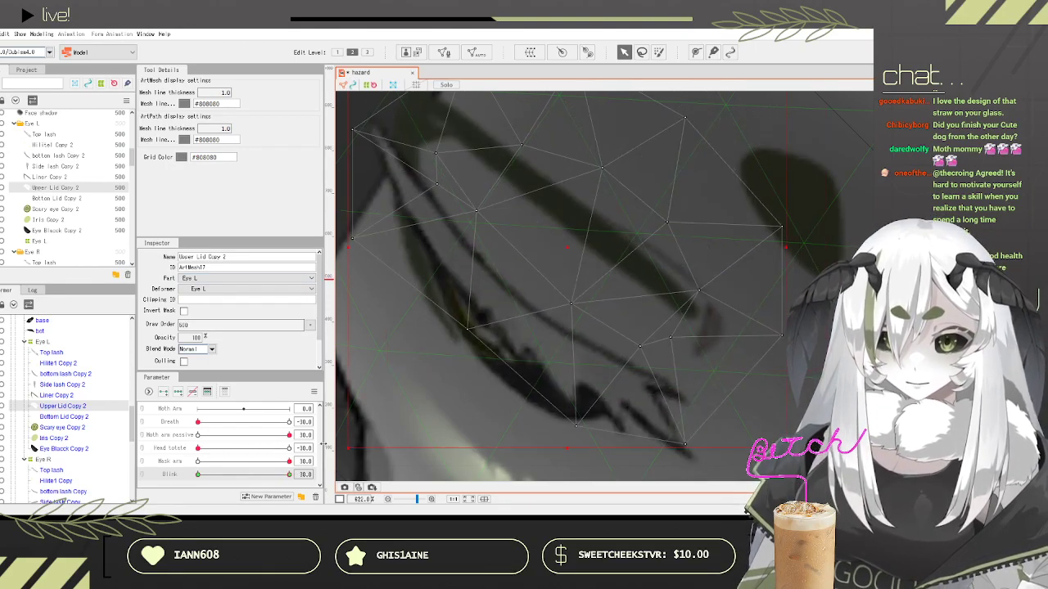
Step: Key Bottom Lid Copy 2 at both ends of Blink and move it up over the eye at Blink 30
left_click(65, 199)
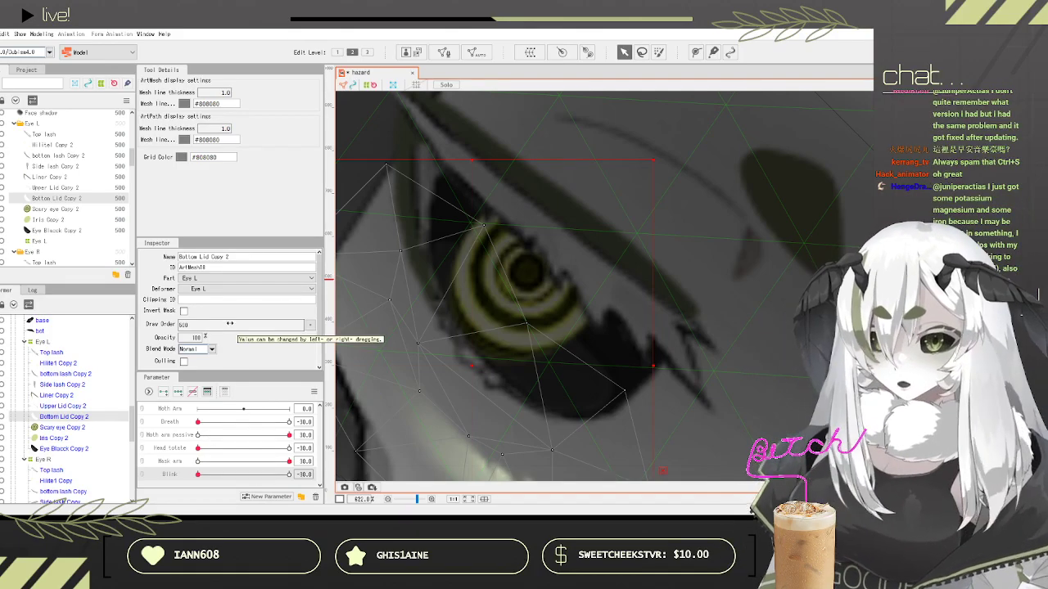
scroll(128, 475, "up", 4)
scroll(113, 438, "down", 5)
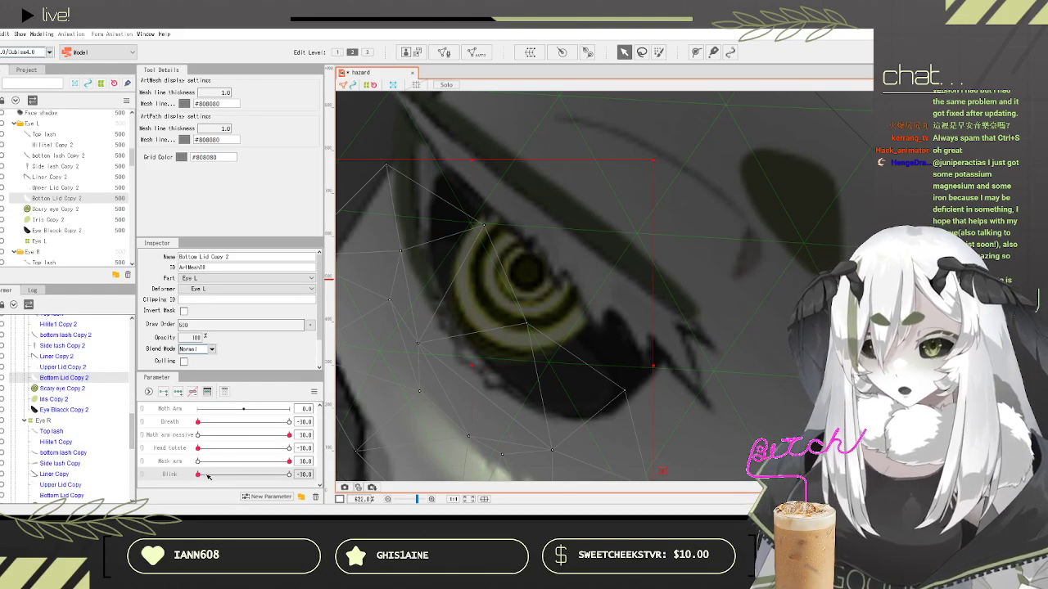
left_click_drag(208, 477, 288, 474)
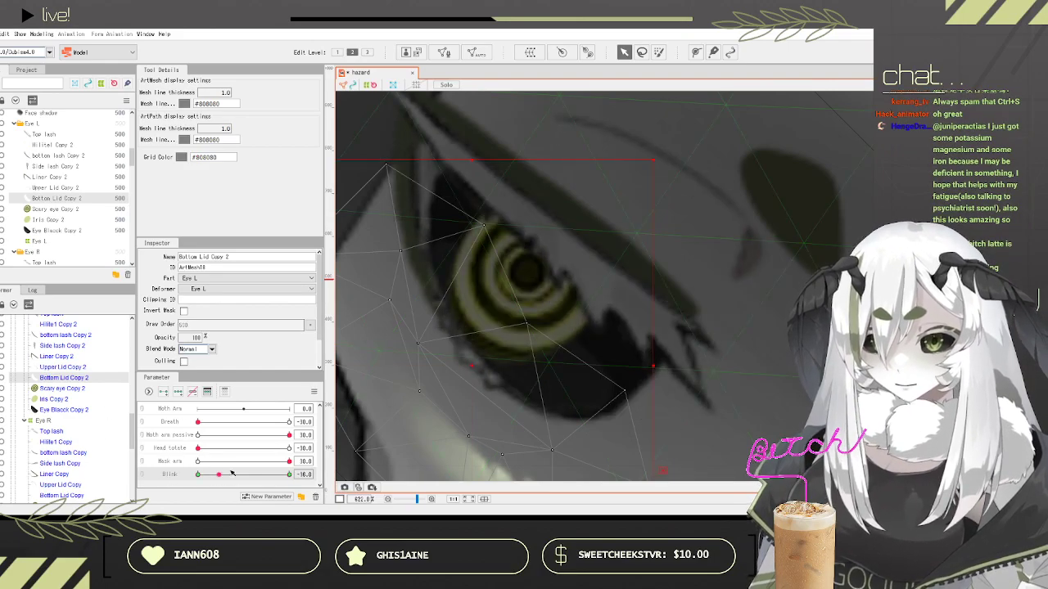
left_click_drag(475, 364, 495, 326)
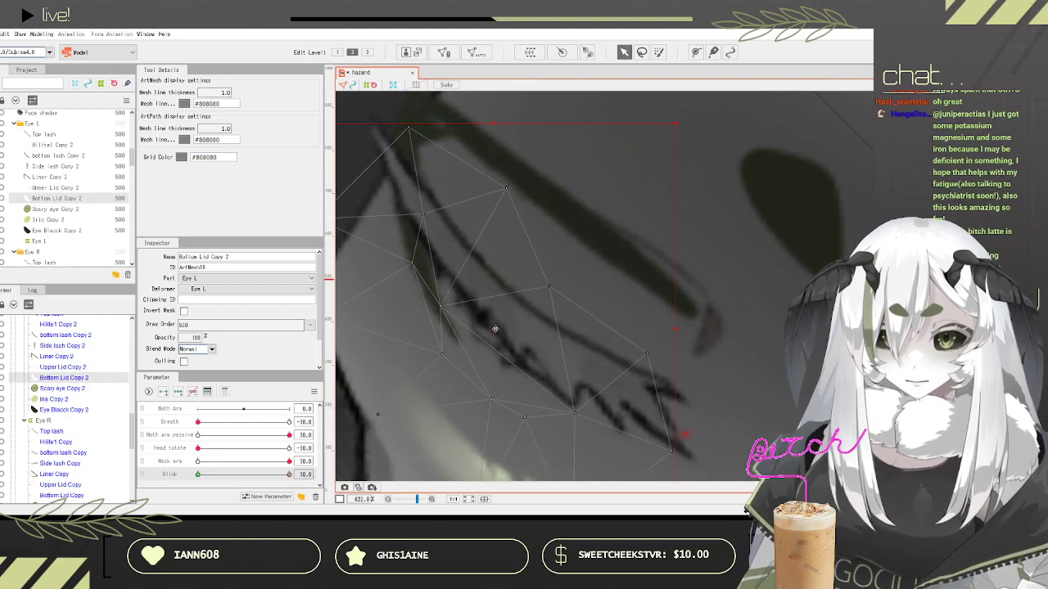
Step: Nudge Bottom Lid Copy 2 slightly down at Blink 30 and test its motion across the Blink range
left_click_drag(248, 475, 303, 467)
left_click_drag(494, 329, 495, 336)
left_click_drag(289, 475, 197, 462)
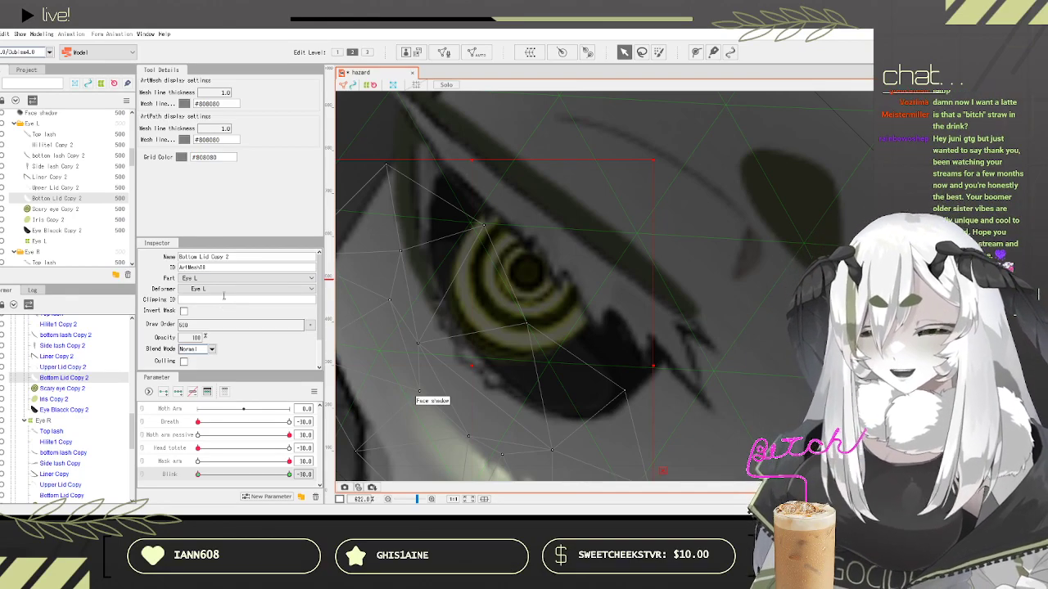
left_click_drag(211, 477, 129, 417)
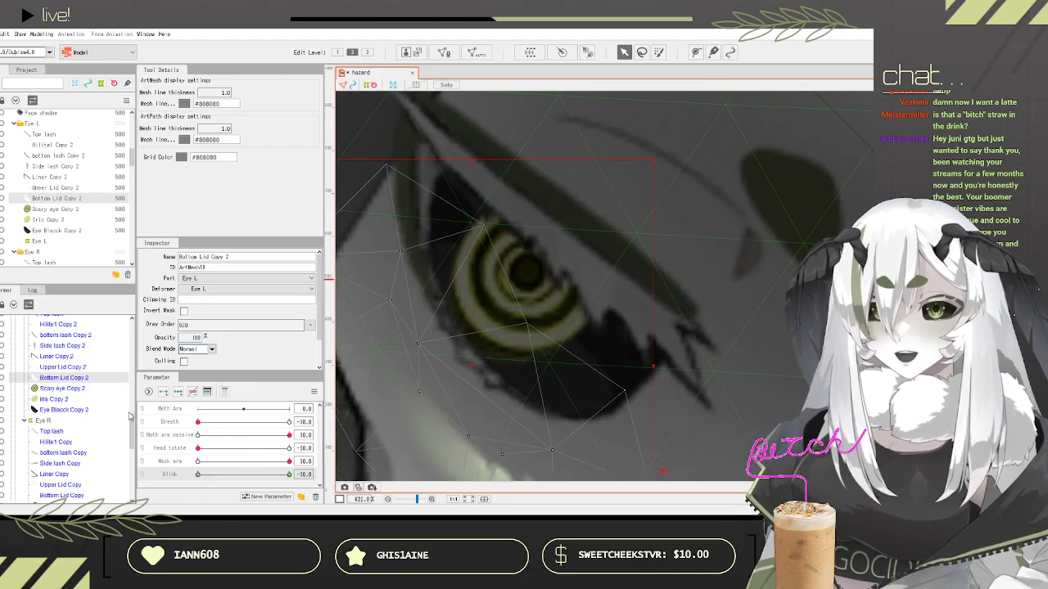
Step: Subdivide the mesh of Eye L's Liner Copy 2 with 4 Division and apply the mesh edit
left_click(48, 178)
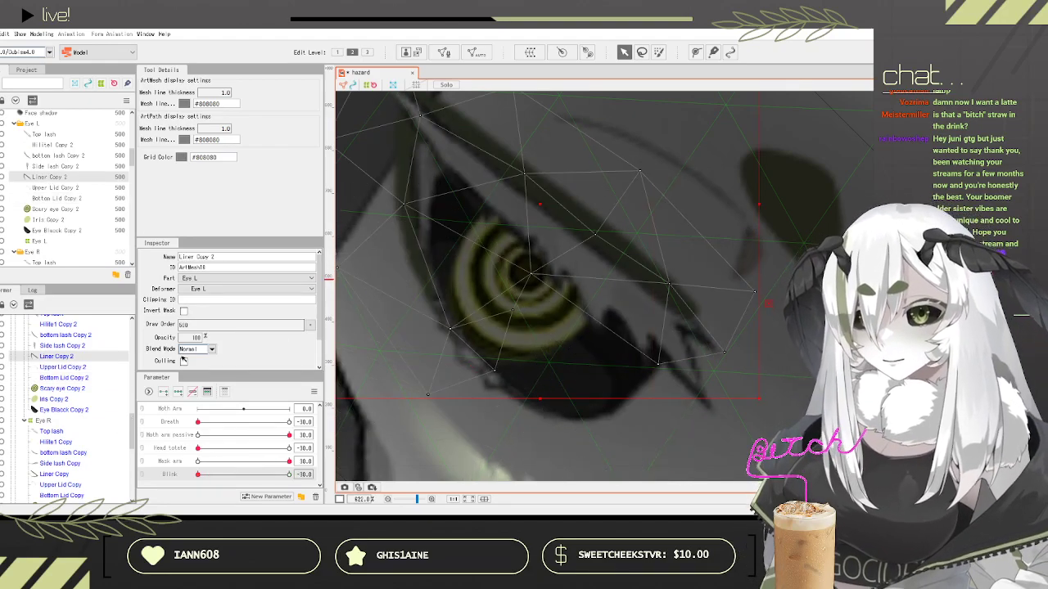
scroll(599, 200, "down", 4)
scroll(591, 191, "up", 2)
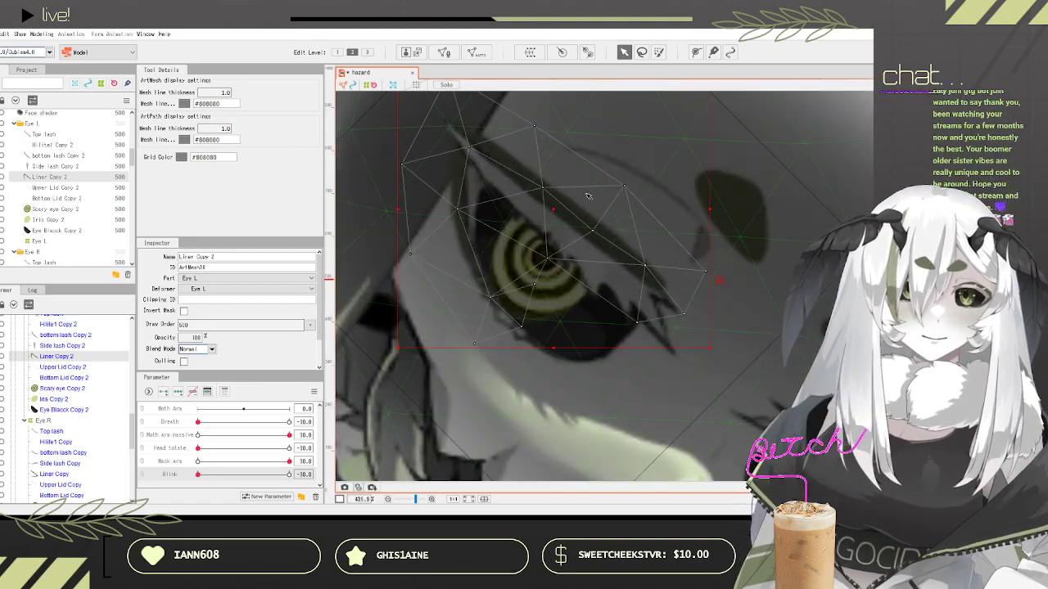
left_click(444, 52)
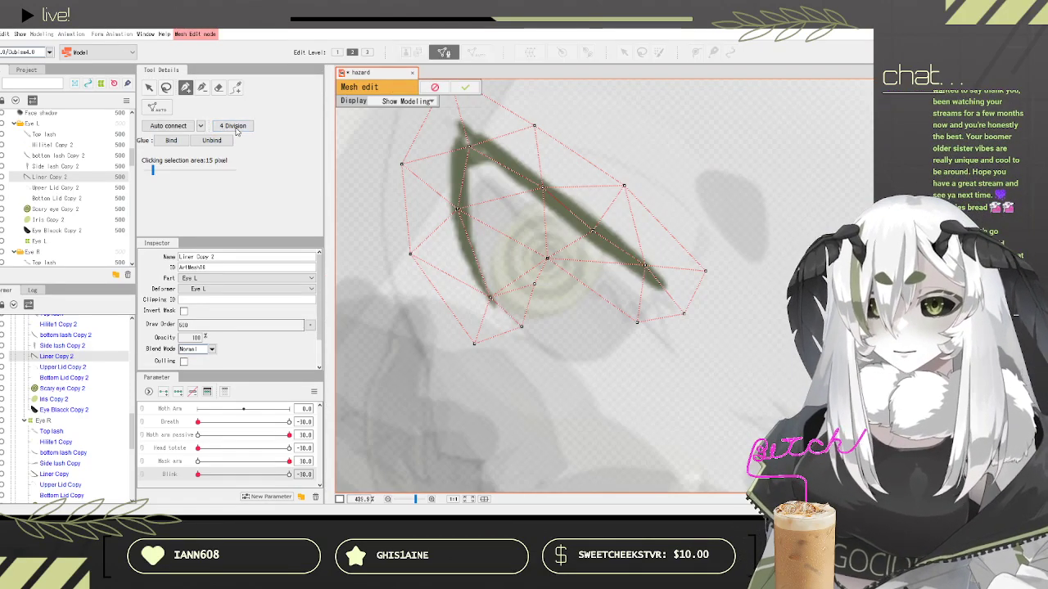
left_click(465, 86)
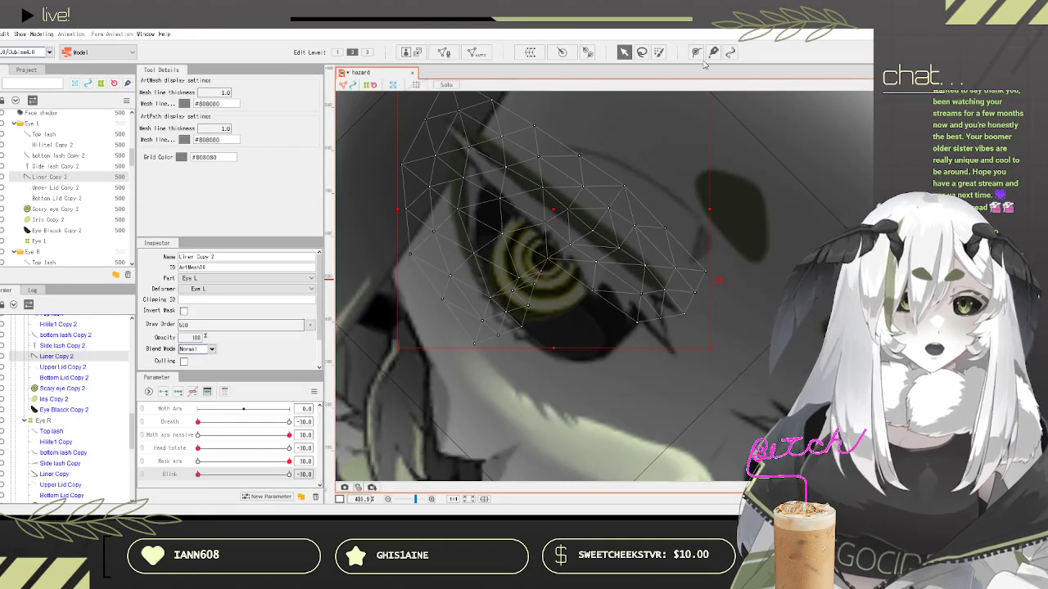
Step: Draw a nine-point deform path on Liner Copy 2, along the upper line, around the outer corner and down the side
left_click(695, 52)
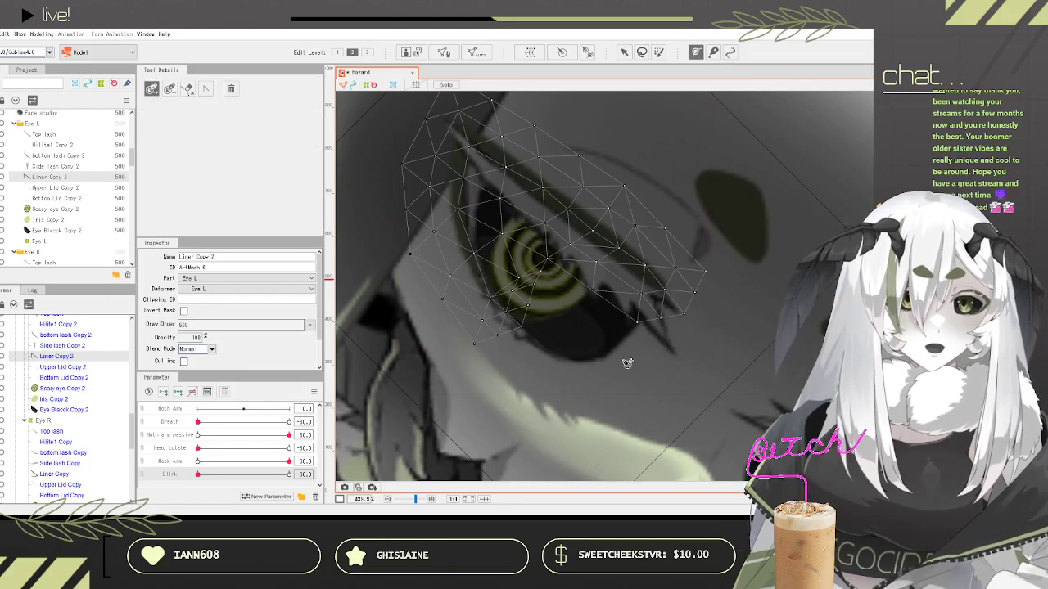
left_click(634, 273)
left_click(595, 240)
left_click(555, 207)
left_click(527, 183)
left_click(496, 153)
left_click(458, 132)
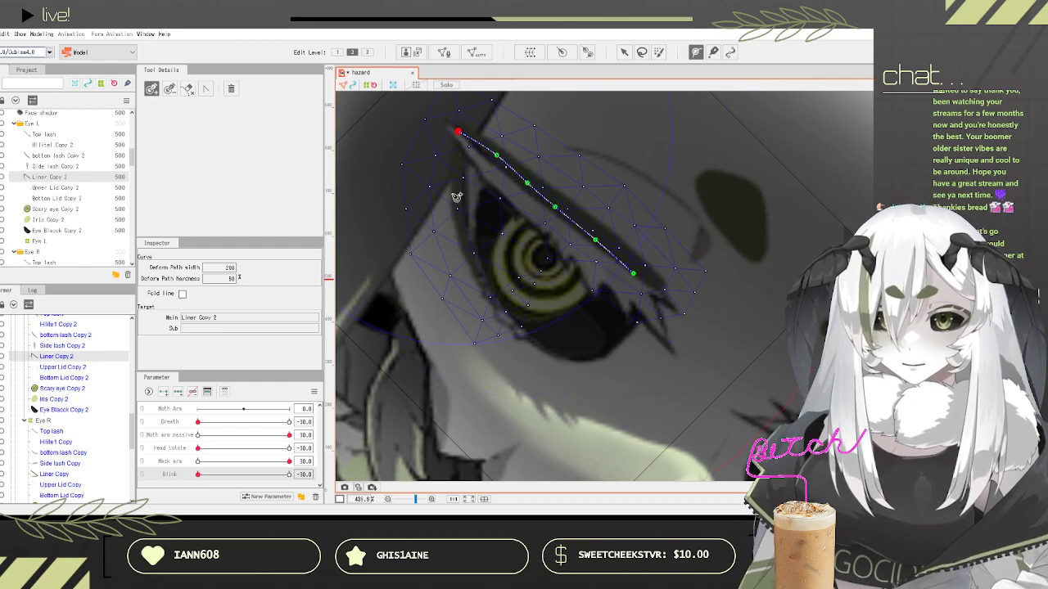
left_click(458, 205)
left_click(467, 252)
left_click(486, 295)
left_click(624, 52)
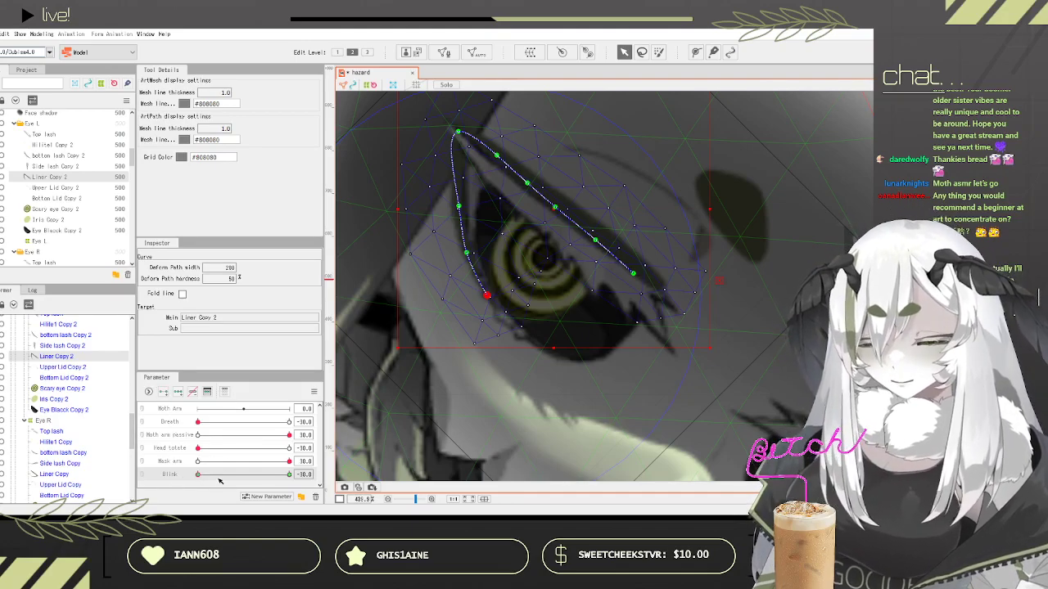
Step: Key Liner Copy 2 on Blink, shift it down at Blink 30 and pull its upper line's path points toward the closed lash
left_click_drag(208, 479, 288, 475)
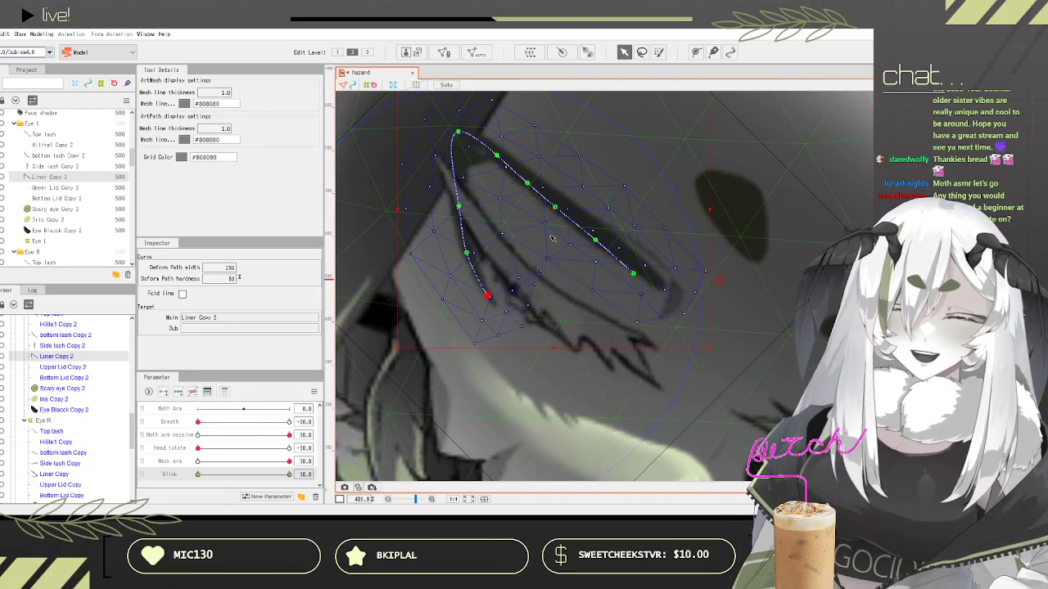
left_click_drag(553, 210, 548, 221)
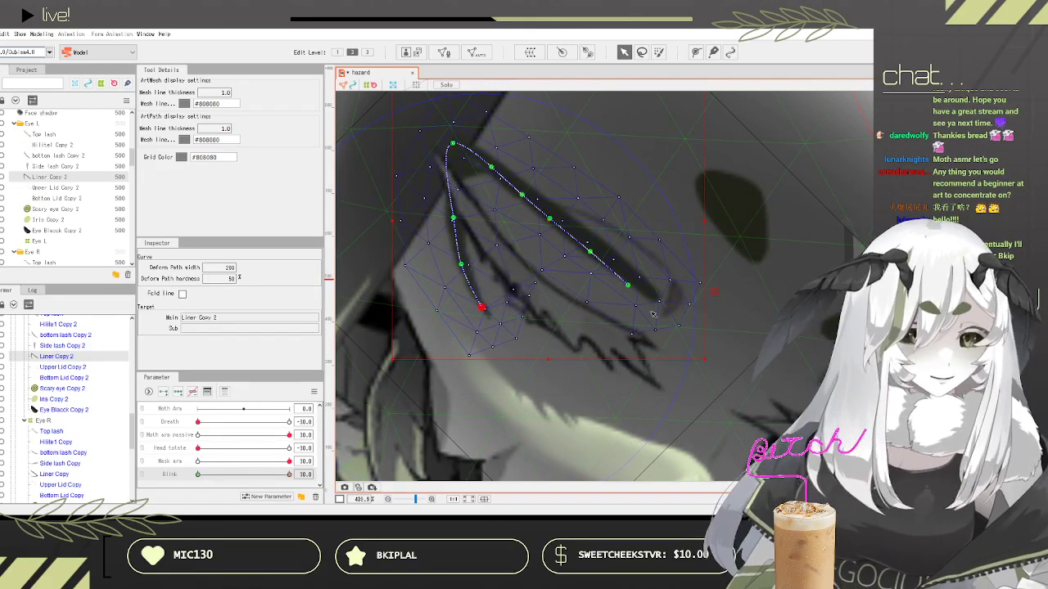
left_click(627, 285)
left_click_drag(627, 286, 612, 306)
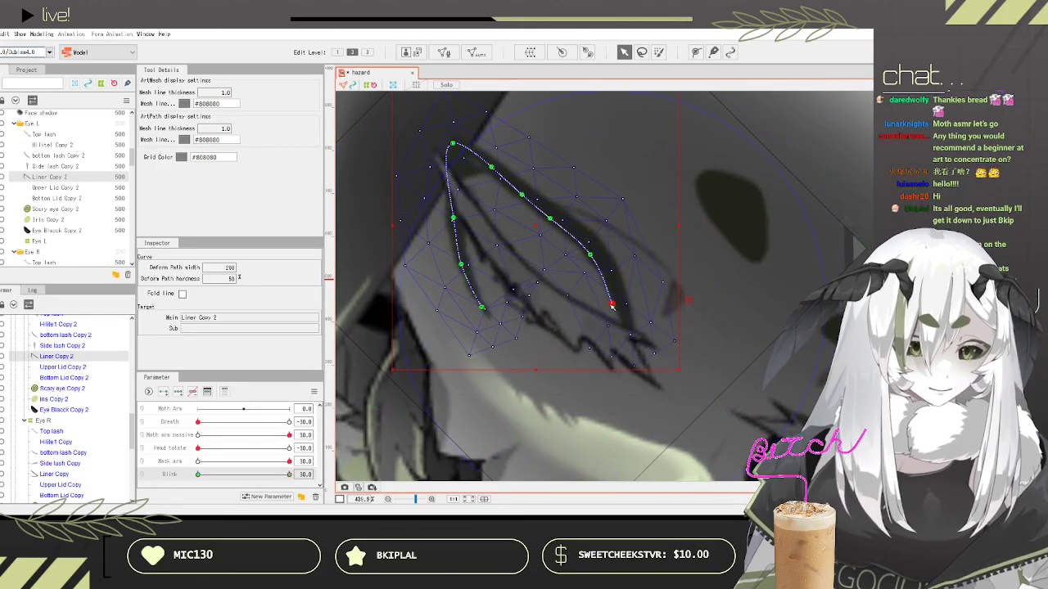
left_click_drag(589, 255, 568, 263)
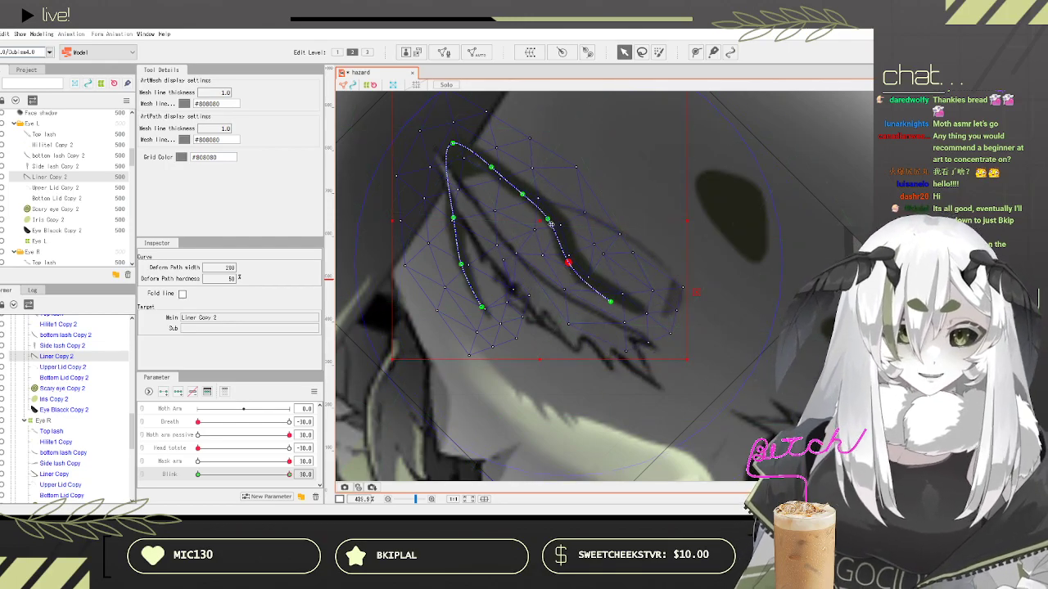
scroll(556, 220, "up", 6)
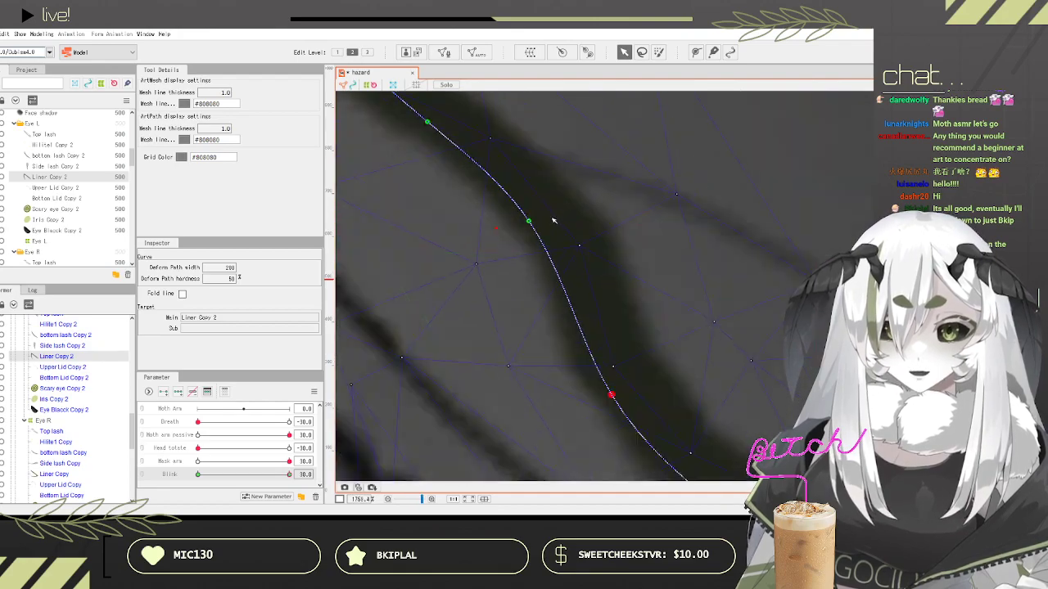
scroll(530, 223, "down", 3)
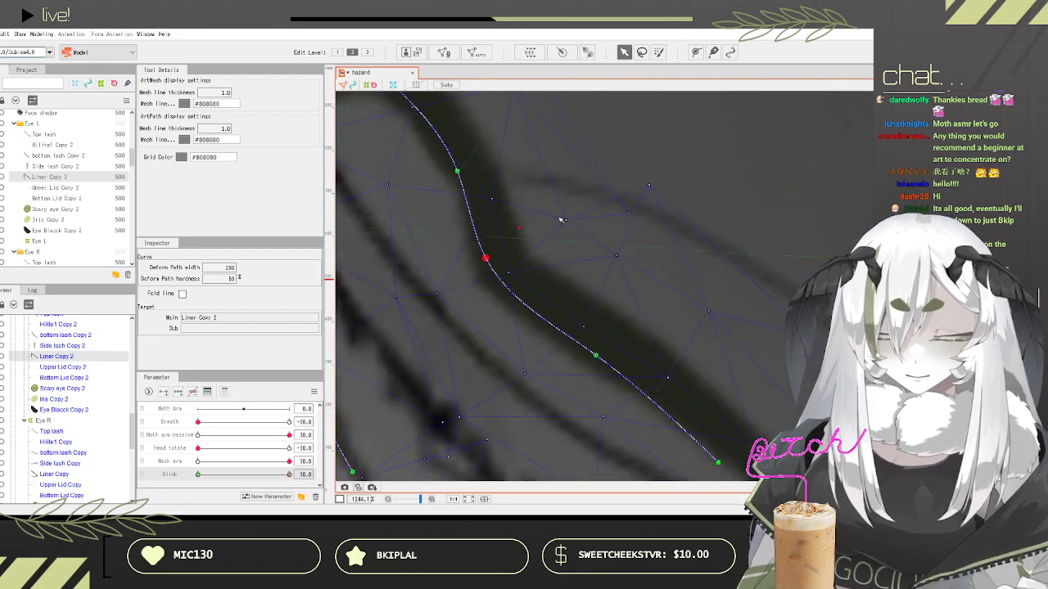
scroll(459, 155, "up", 3)
scroll(533, 218, "down", 1)
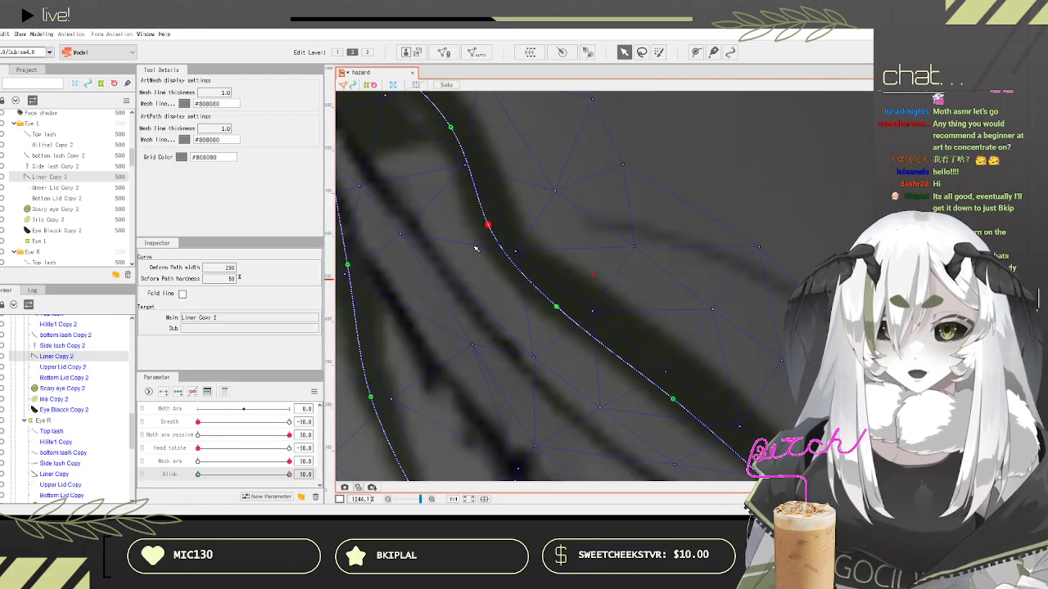
left_click(458, 129)
scroll(461, 339, "down", 1)
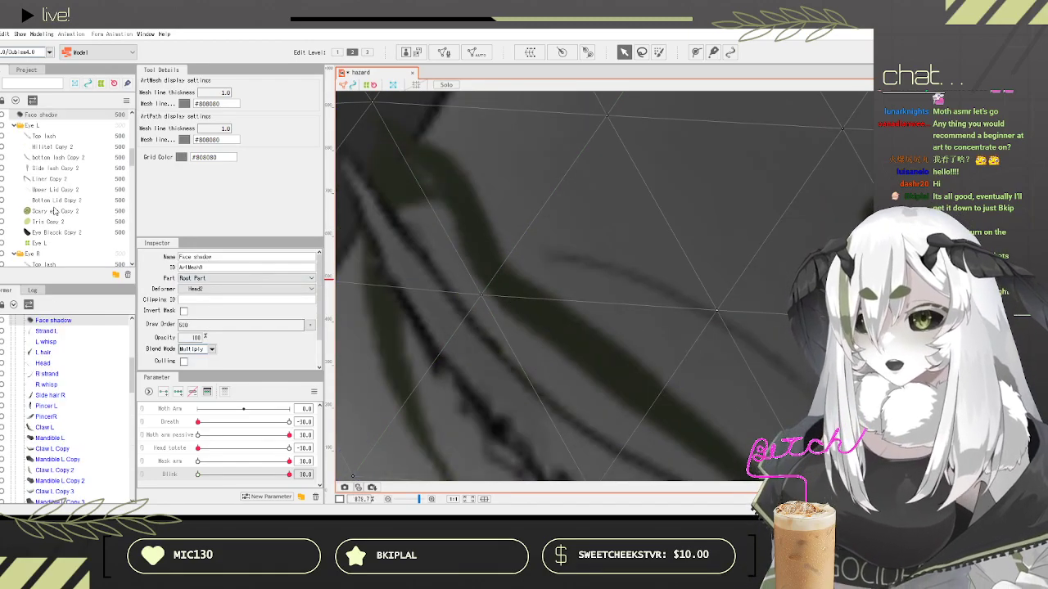
Step: Reshape Liner Copy 2 at Blink 30 by lowering its outer corner and upper-line path points onto the closed lash line
left_click(45, 179)
left_click_drag(452, 190, 428, 202)
left_click_drag(379, 138, 348, 175)
left_click_drag(427, 201, 410, 218)
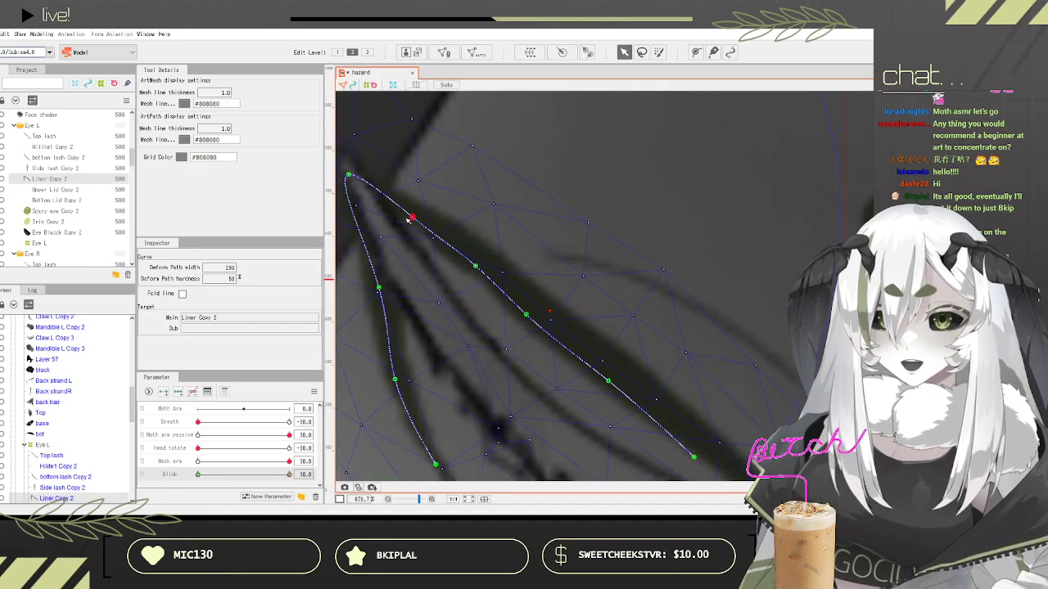
left_click_drag(475, 267, 458, 280)
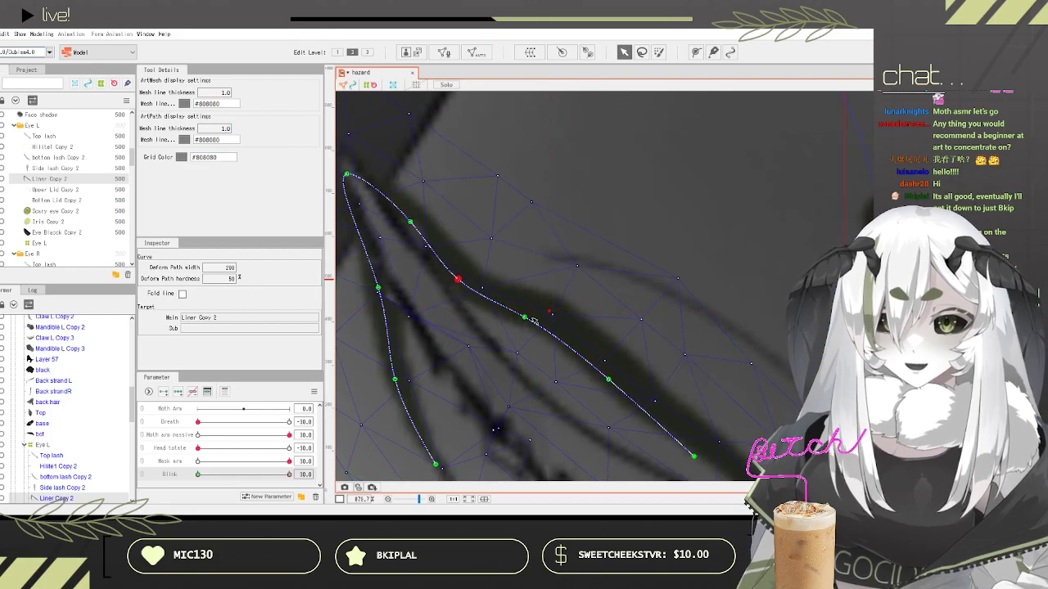
left_click_drag(527, 319, 506, 353)
left_click_drag(608, 380, 587, 421)
scroll(589, 313, "down", 3)
scroll(618, 368, "up", 3)
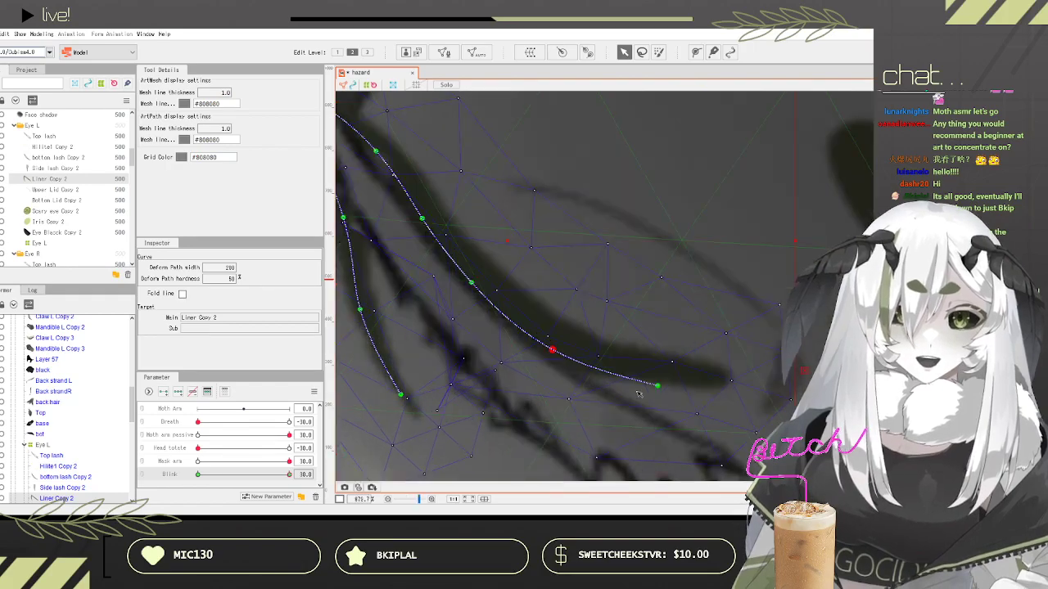
left_click_drag(657, 387, 641, 430)
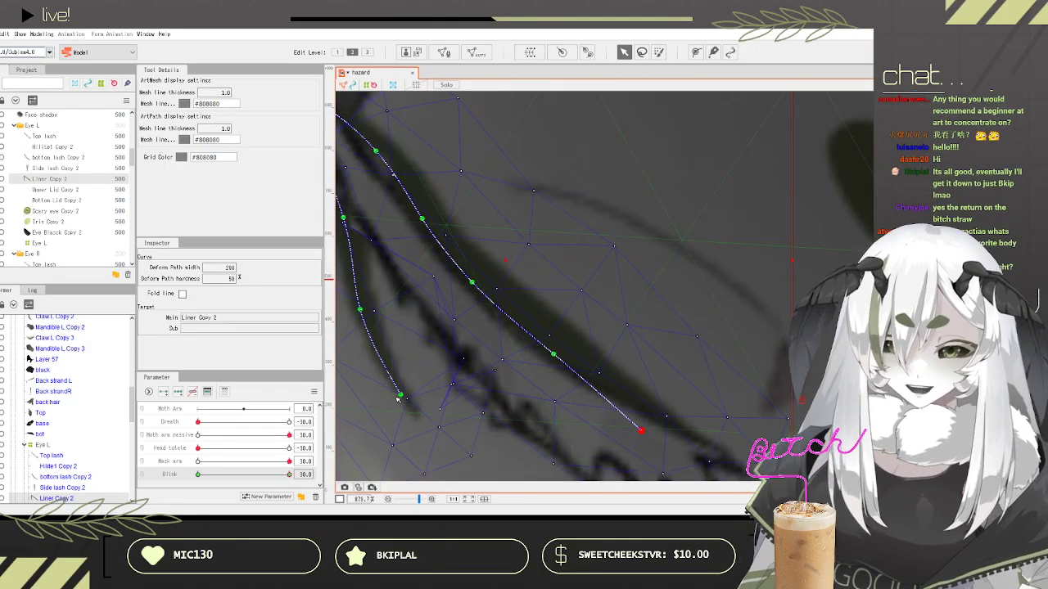
Step: Pull the two lowest path points of the liner's side line inward to meet the closed lash at Blink 30
left_click_drag(400, 393, 447, 378)
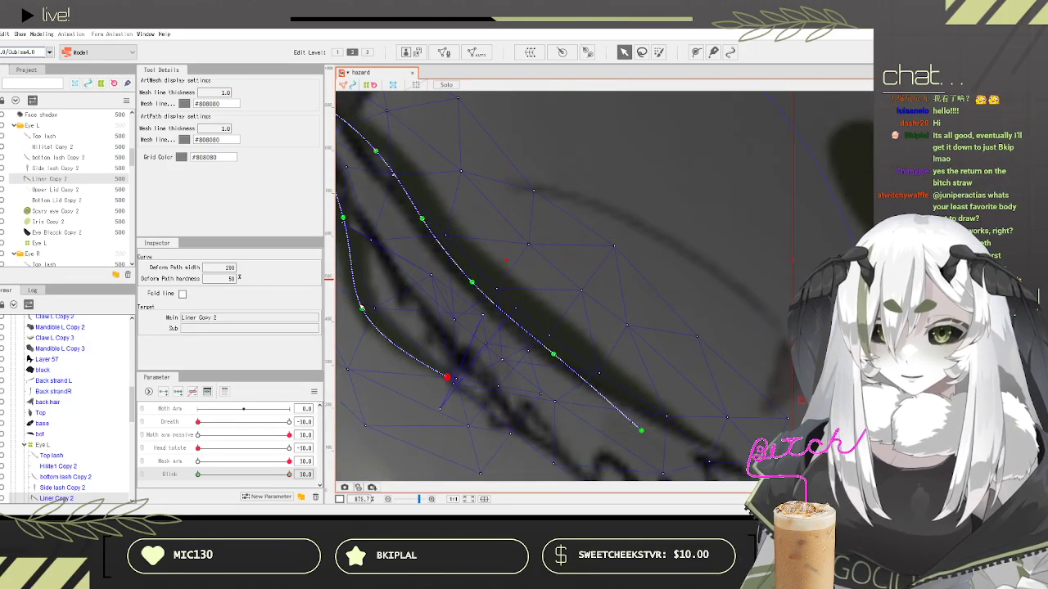
left_click_drag(360, 309, 394, 299)
scroll(390, 243, "down", 2)
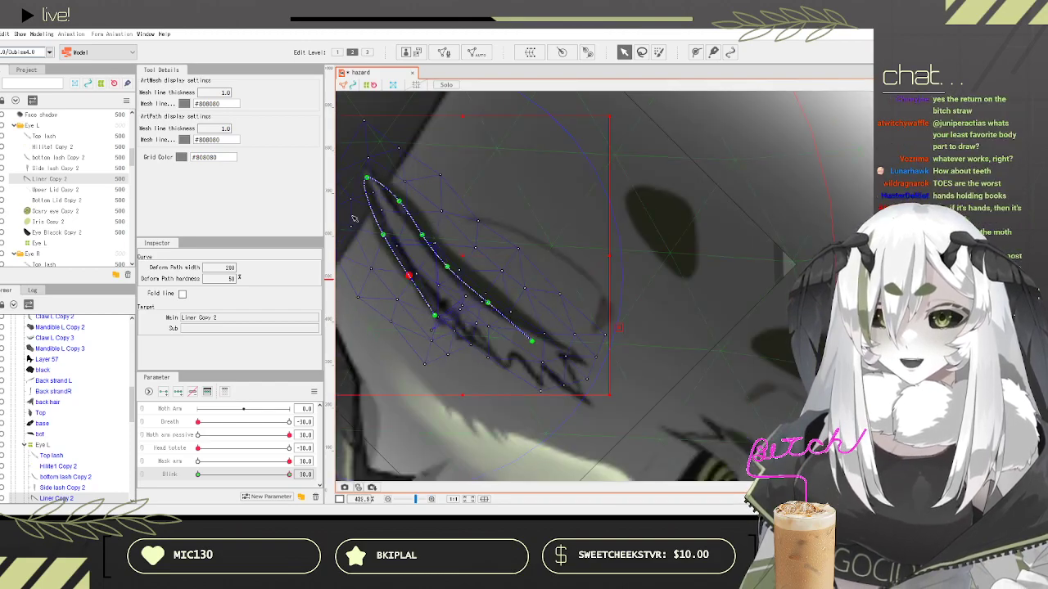
scroll(471, 237, "down", 2)
scroll(403, 218, "up", 4)
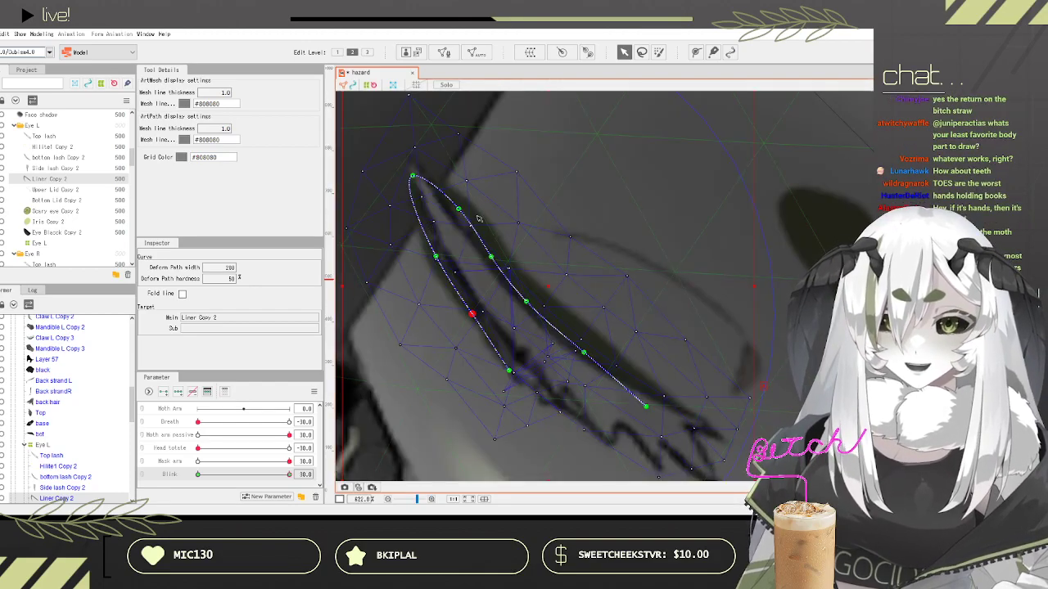
Step: Fine-tune the middle path points of the liner's upper line to smooth its curve at Blink 30
left_click(459, 210)
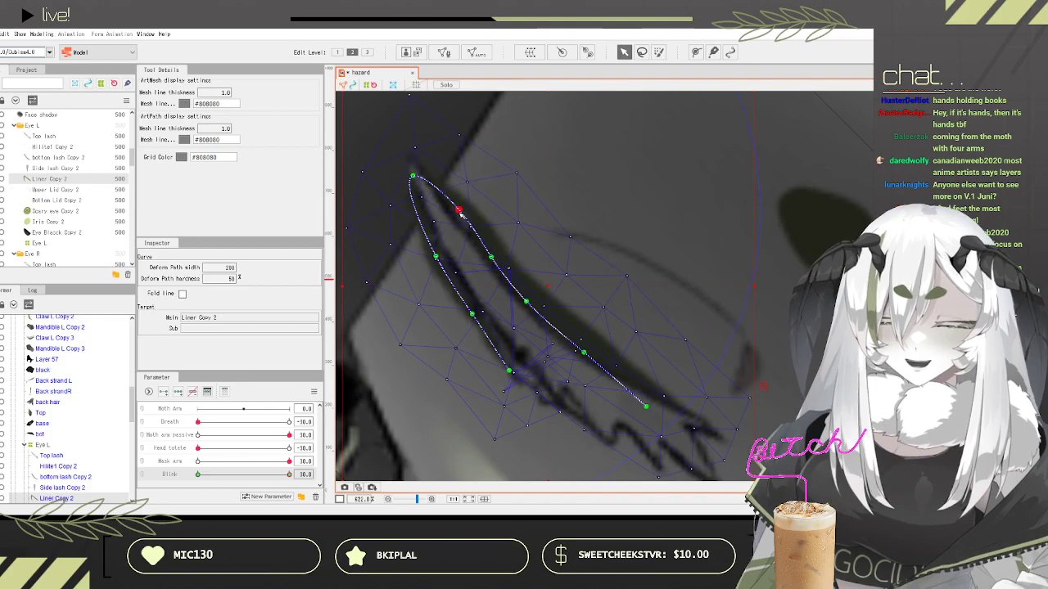
left_click_drag(494, 260, 501, 262)
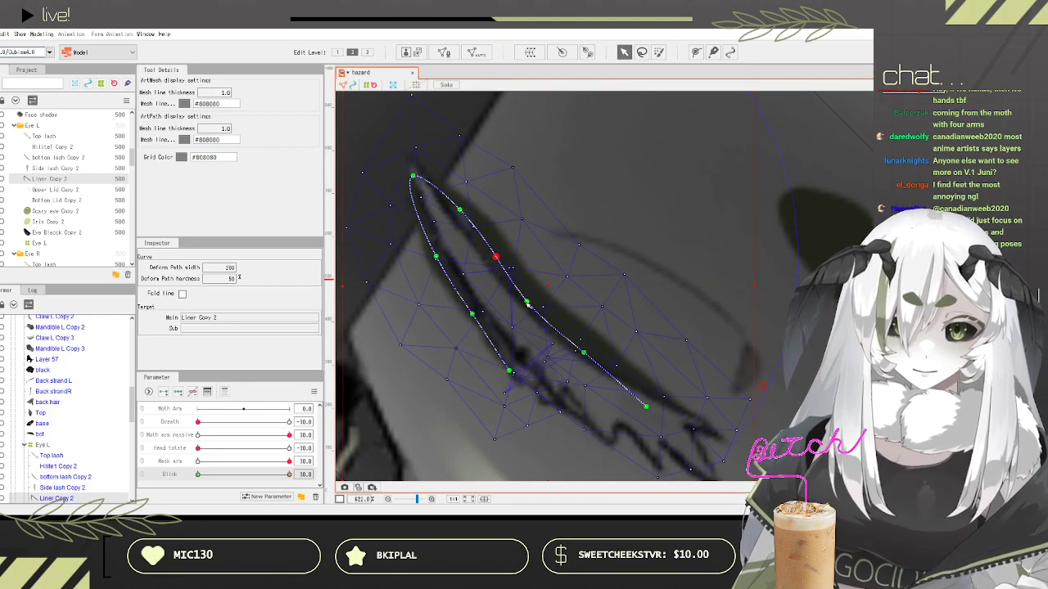
left_click_drag(527, 302, 530, 300)
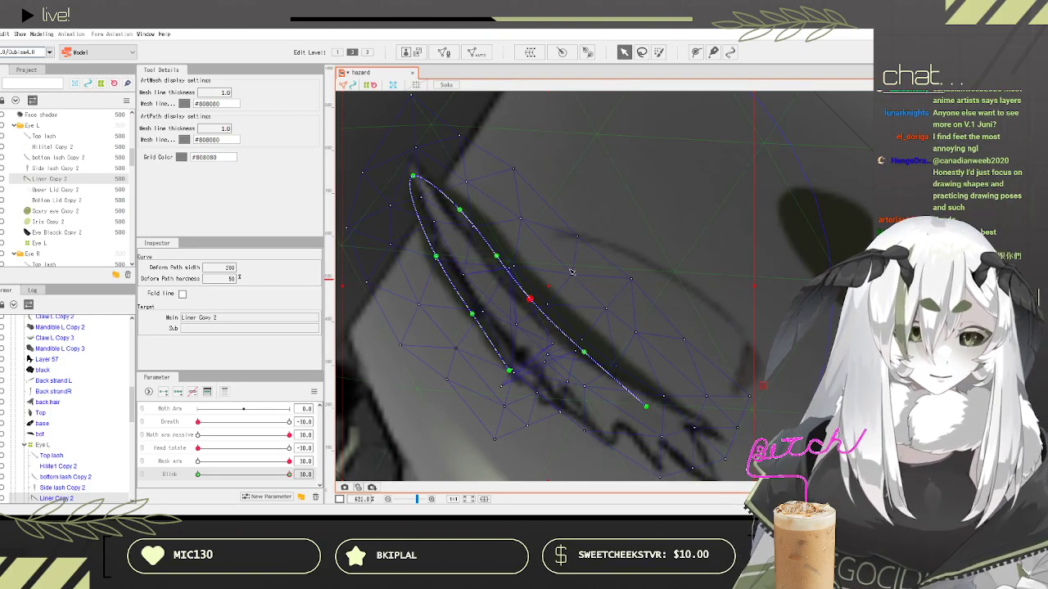
Step: Test the Blink parameter across its range and examine how the liner, lashes and lids of the left eye close
scroll(572, 272, "down", 4)
scroll(564, 286, "up", 2)
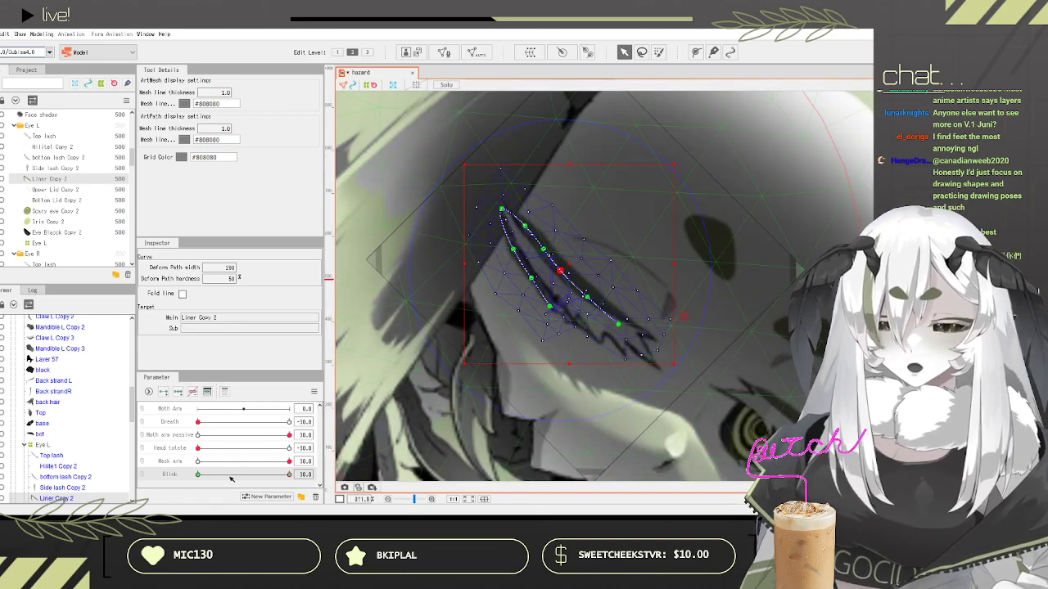
left_click_drag(262, 476, 308, 465)
mouse_move(204, 491)
left_mouse_down()
mouse_move(108, 475)
mouse_move(208, 472)
mouse_move(194, 475)
left_mouse_up()
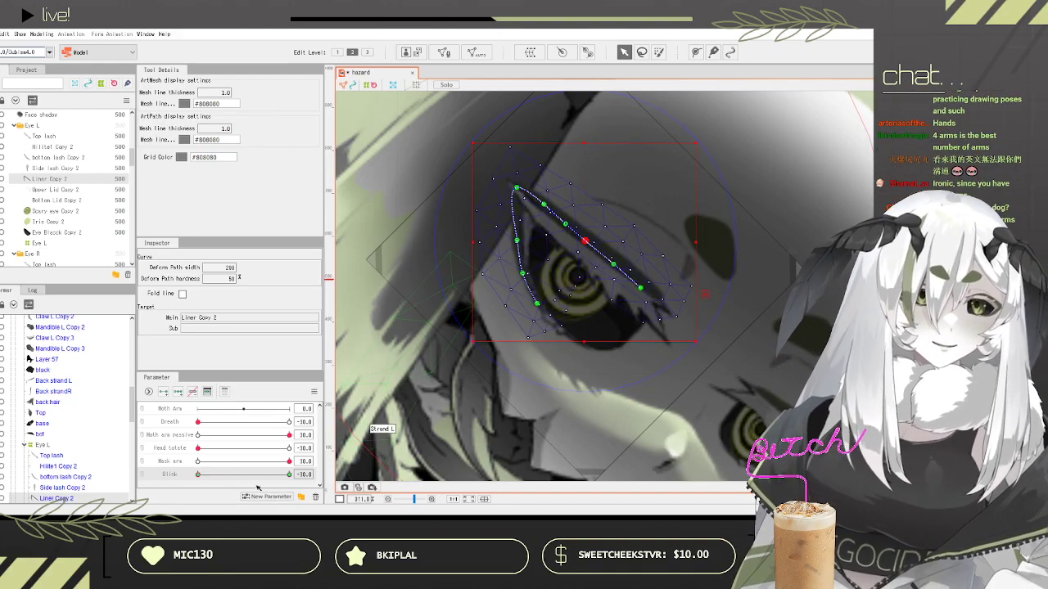
left_click_drag(198, 475, 264, 436)
scroll(640, 350, "up", 5)
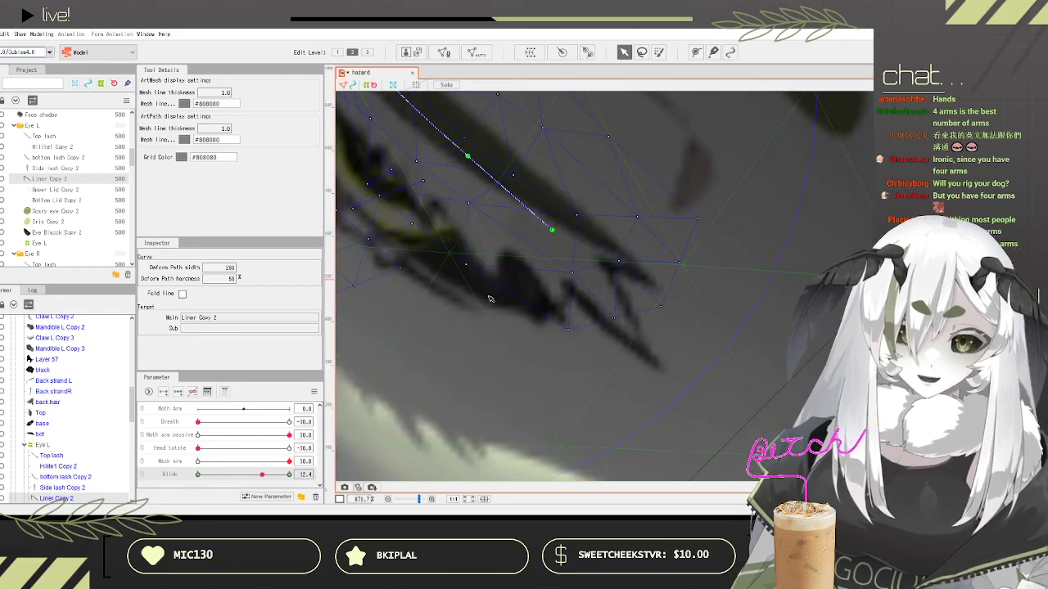
left_click_drag(262, 474, 215, 474)
scroll(571, 330, "down", 5)
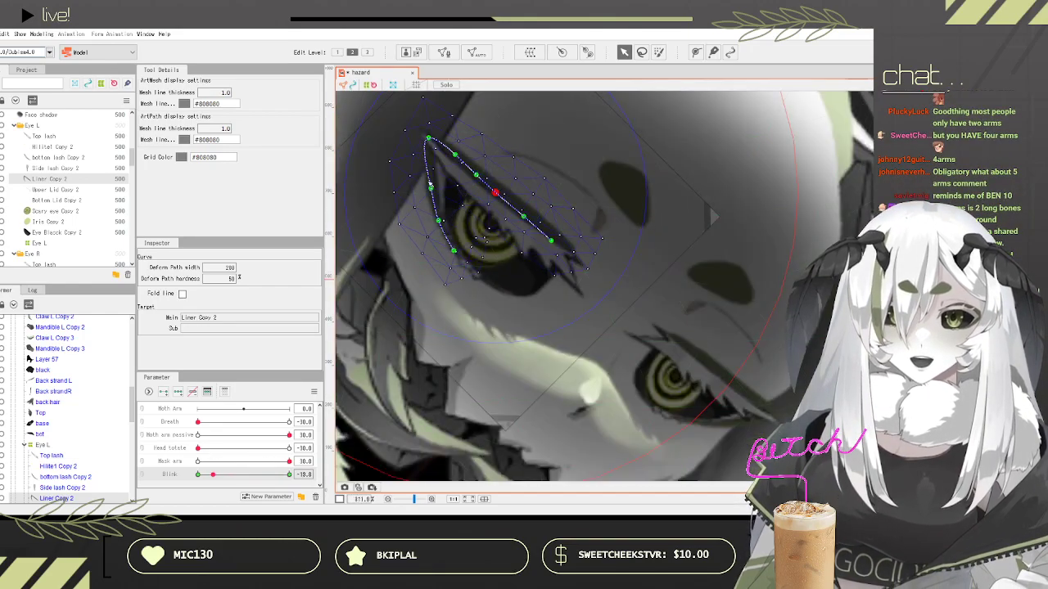
Step: Create a warp deformer named iris around Scary eye Copy 2 and Iris Copy 2, parented to the Eye L deformer
left_click(54, 211)
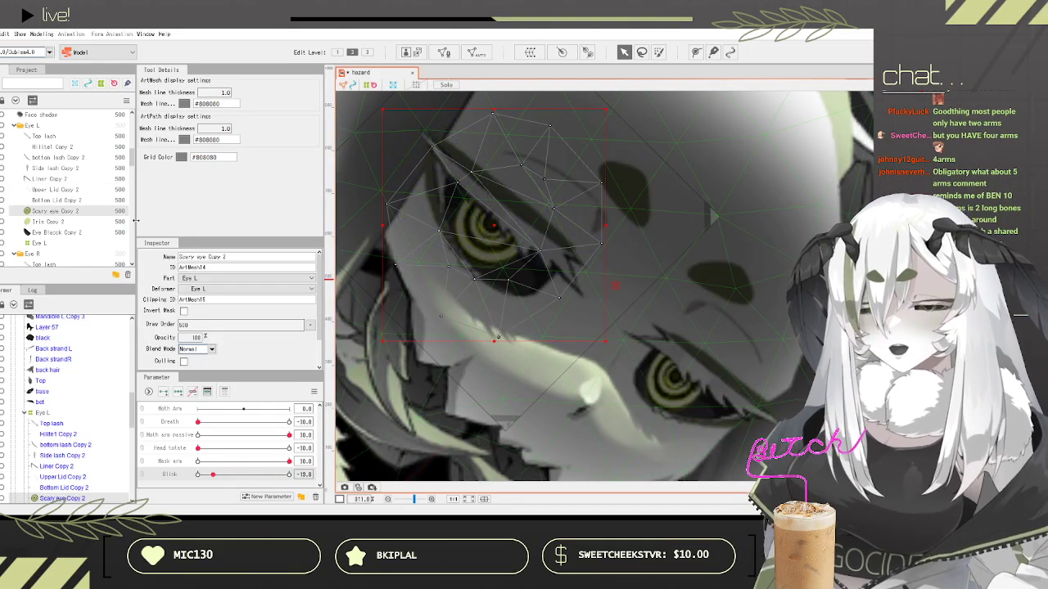
left_click(72, 222, "ctrl")
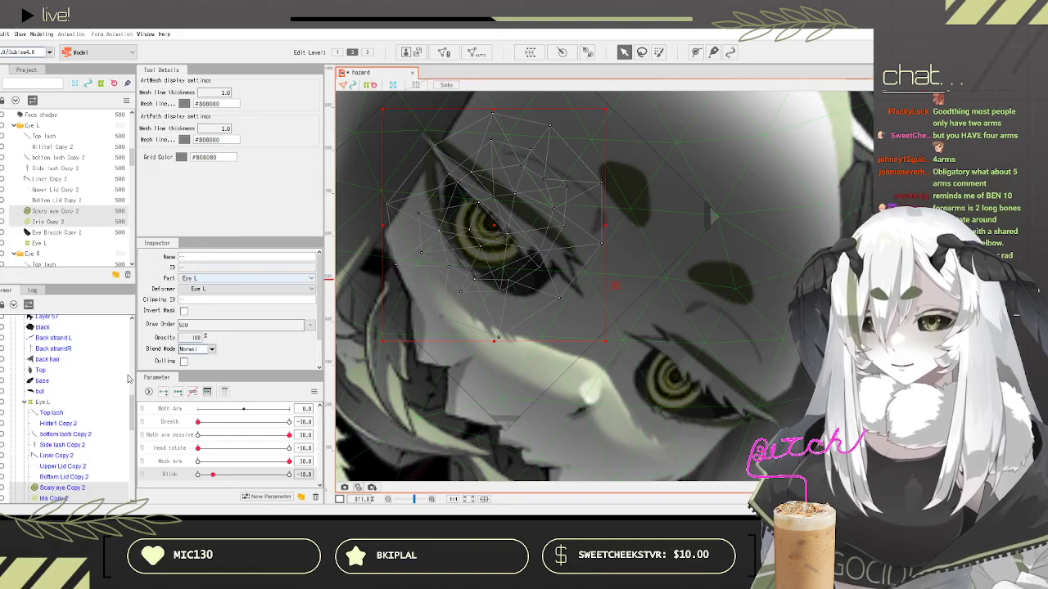
scroll(84, 388, "down", 4)
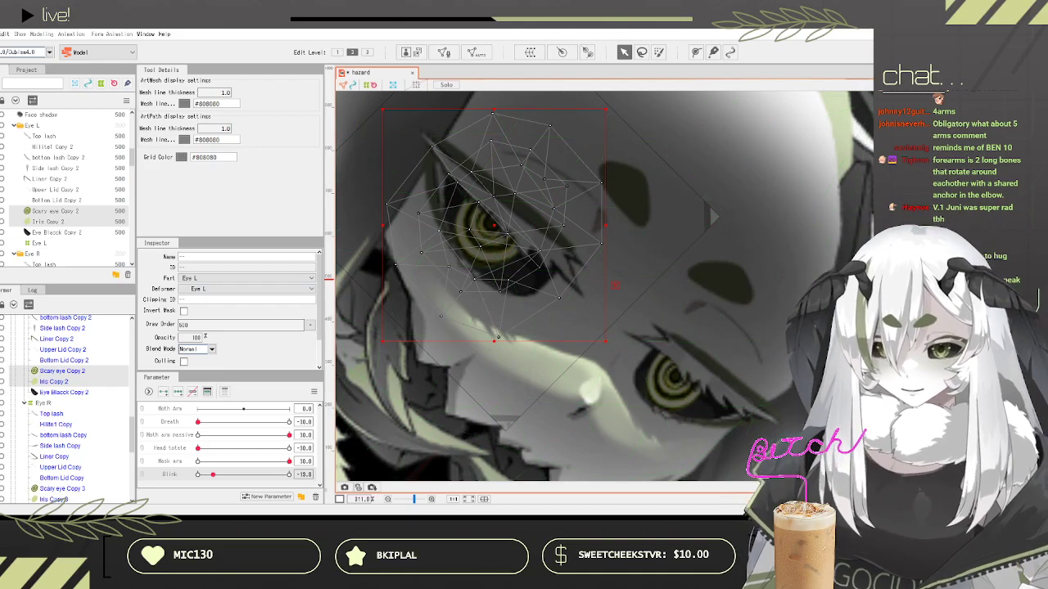
left_click(573, 441)
Step: Shift the iris warp deformer slightly down toward the closed lash line at Blink 30, and return Blink to -30
left_click_drag(213, 480, 293, 479)
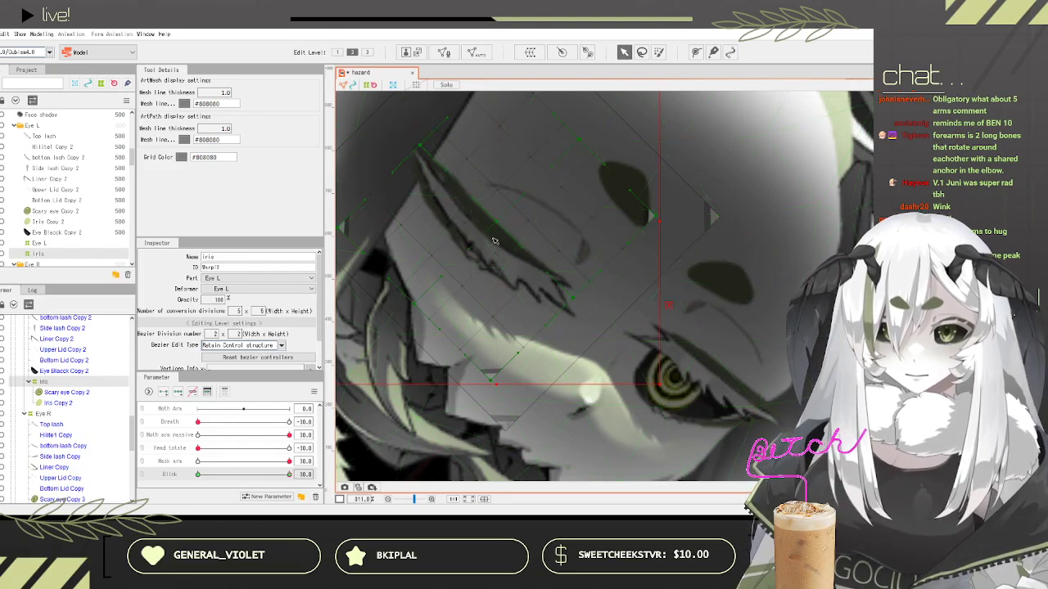
left_click_drag(499, 223, 492, 235)
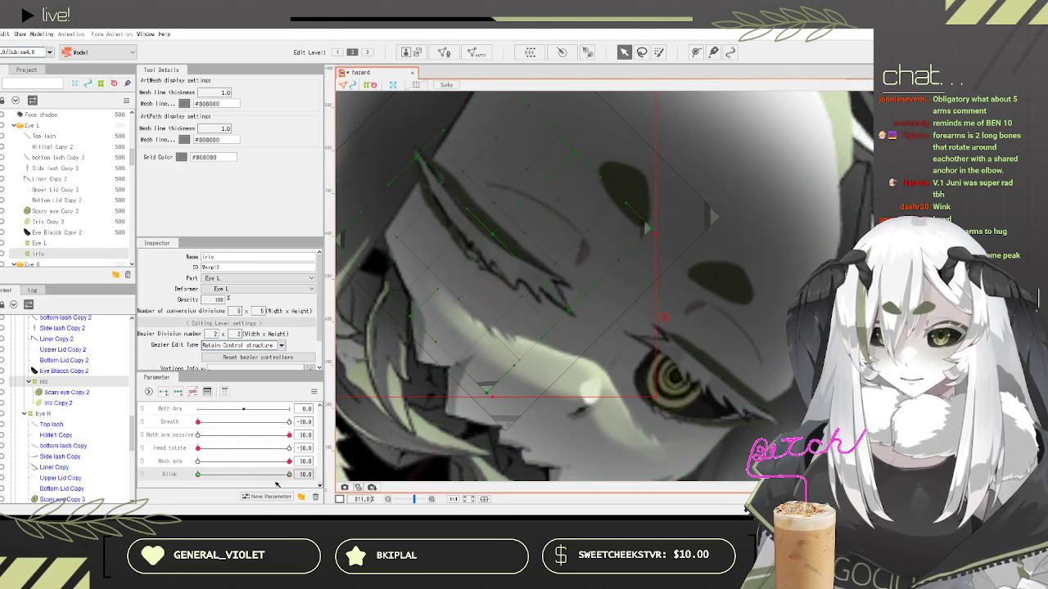
left_click_drag(279, 479, 185, 460)
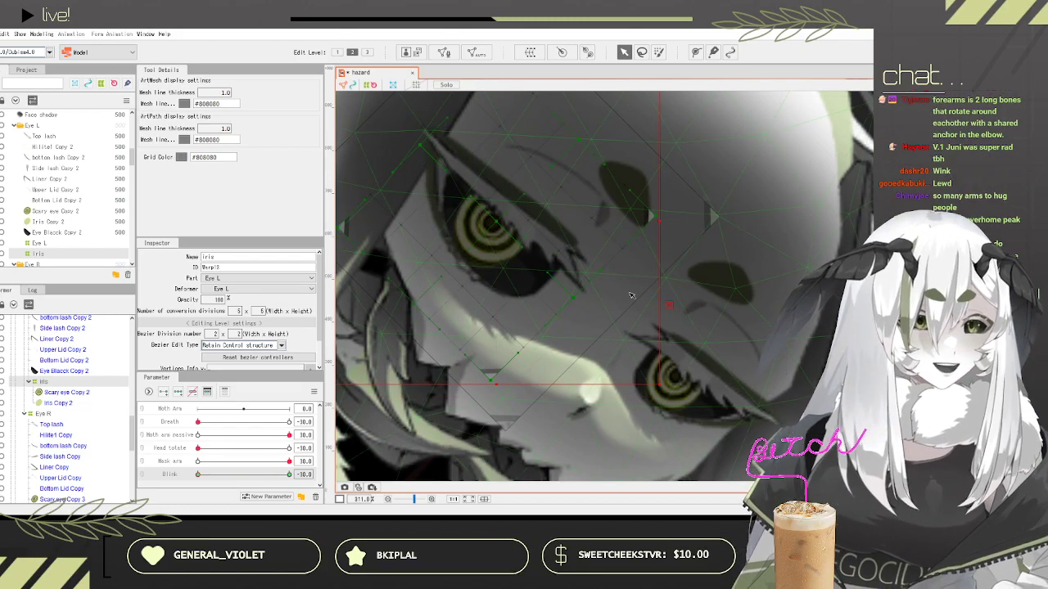
Step: Check the open left eye against the whole face and save the hazard model
scroll(630, 295, "down", 5)
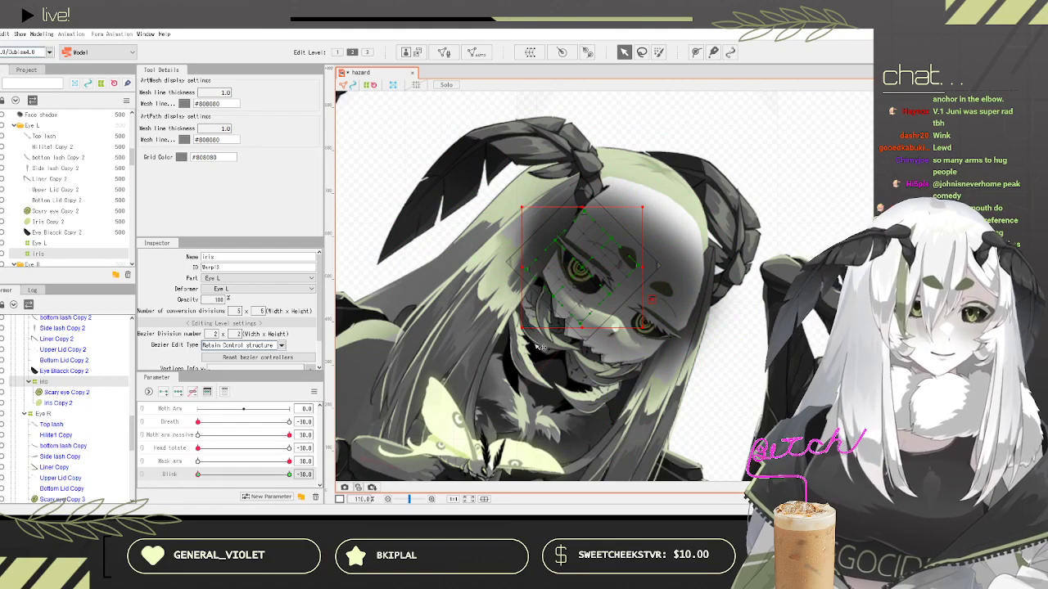
scroll(655, 344, "up", 2)
left_click(1, 34)
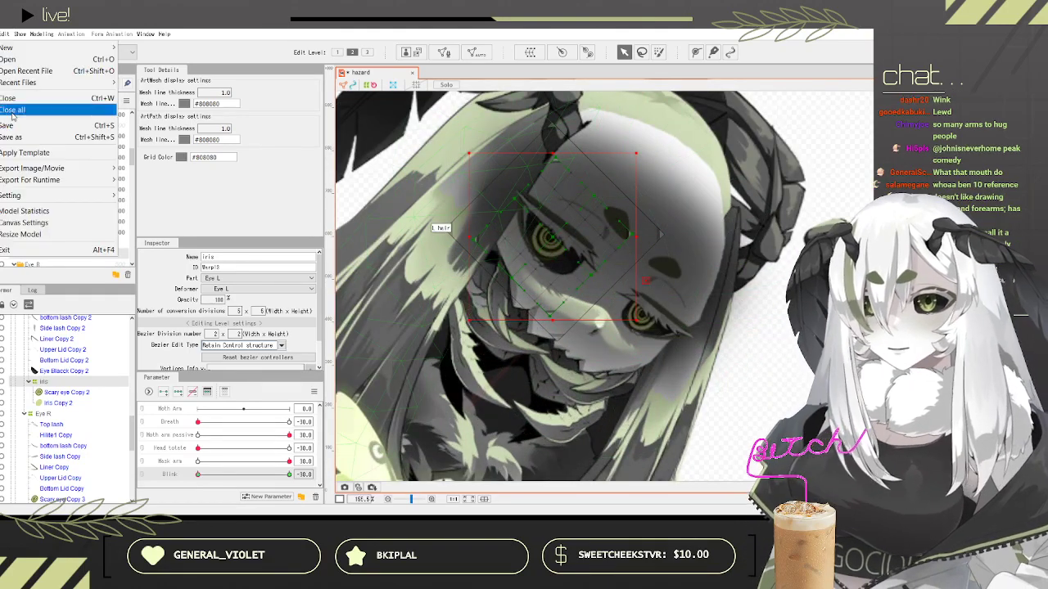
left_click(15, 126)
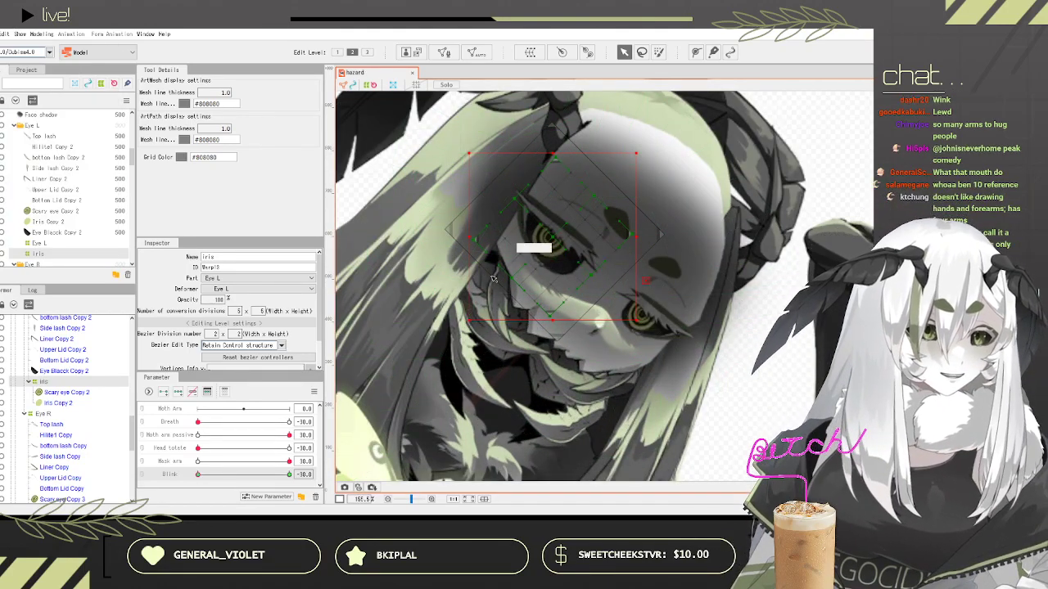
Step: Check how the eyes close by scrubbing the Blink parameter and returning it to -30
scroll(494, 282, "up", 1)
left_click_drag(217, 479, 175, 461)
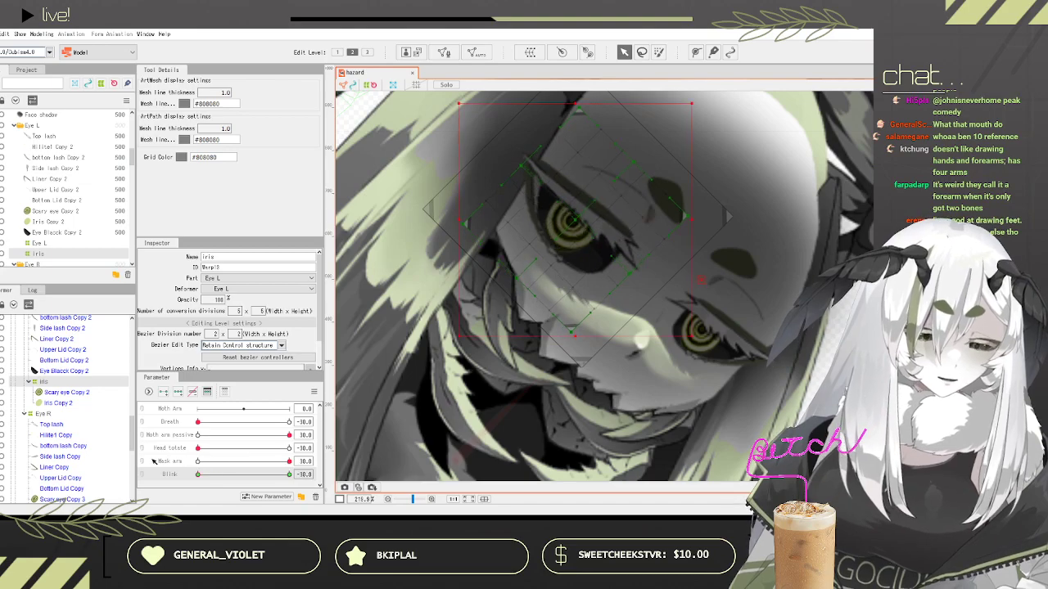
scroll(672, 300, "down", 1)
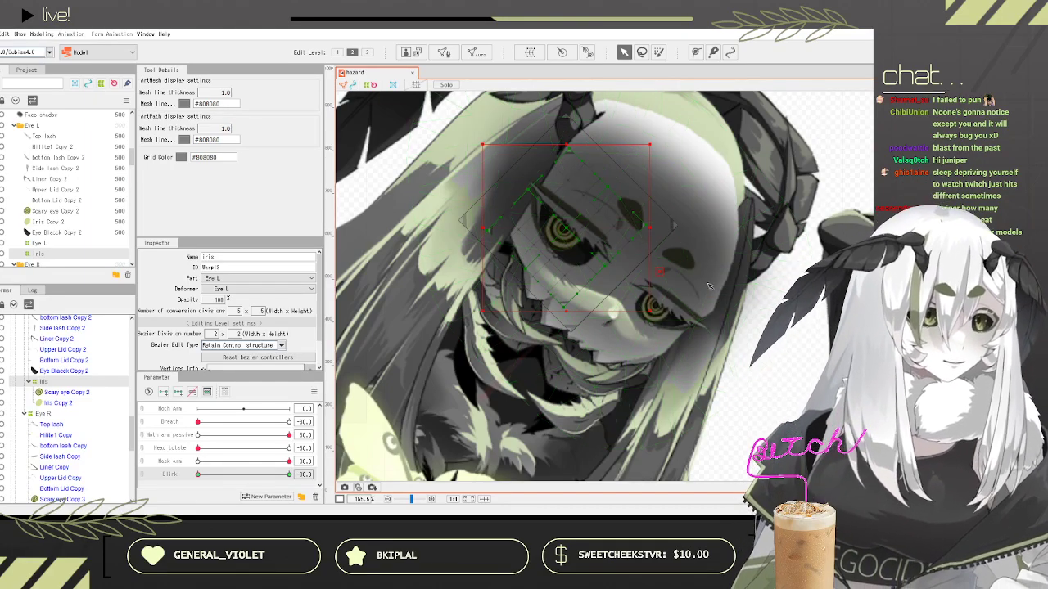
scroll(689, 273, "up", 2)
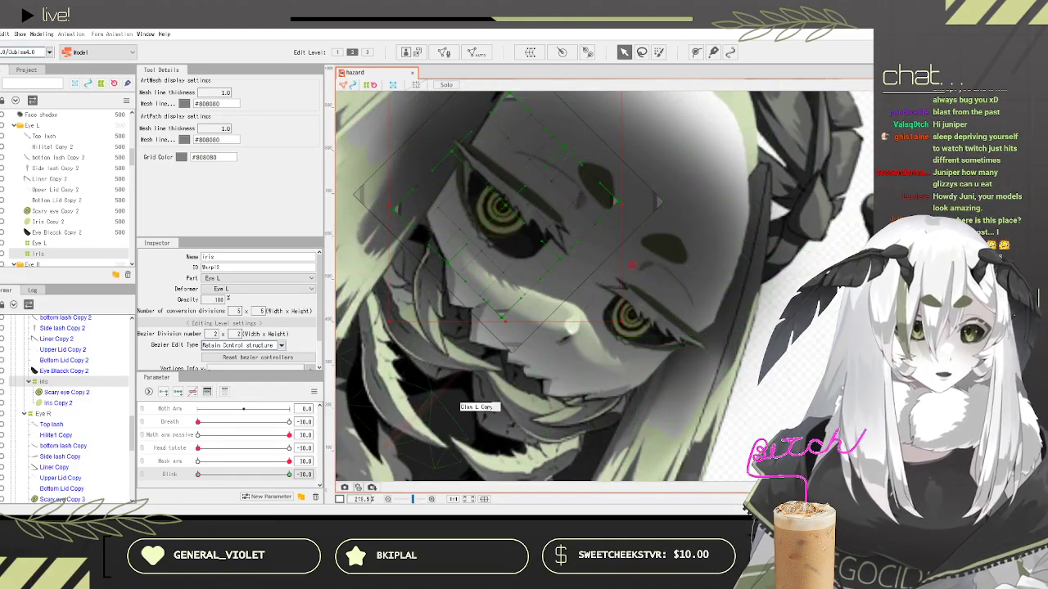
left_click_drag(199, 475, 151, 463)
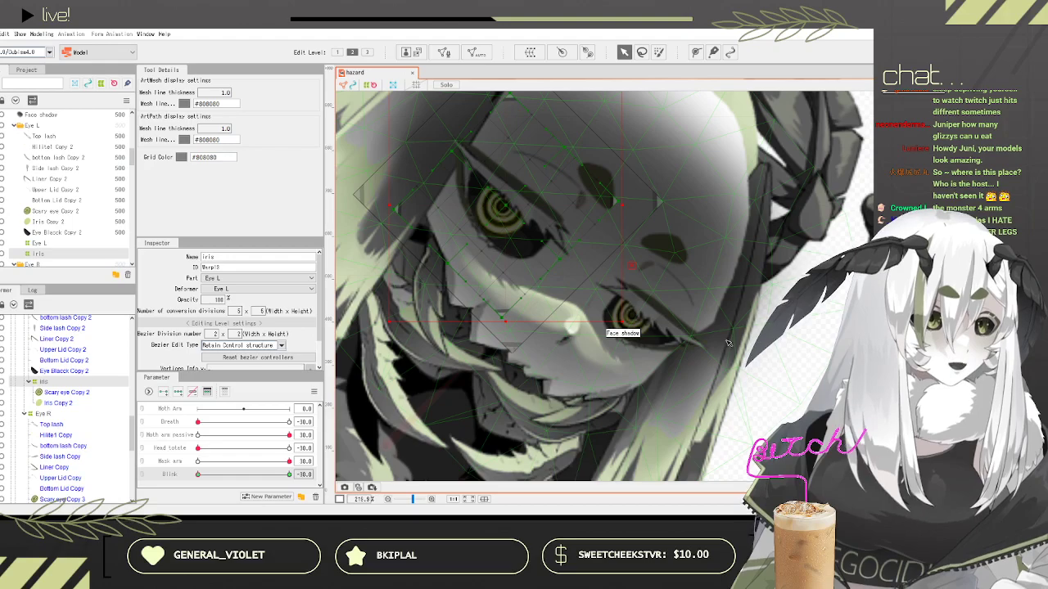
Step: Save the model file
scroll(725, 335, "up", 2)
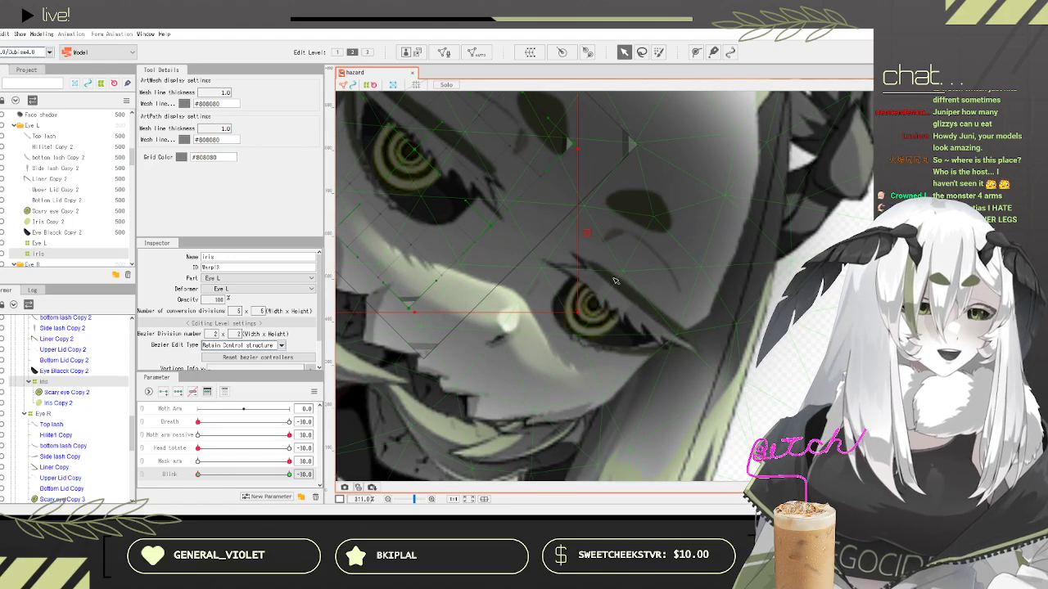
scroll(616, 277, "up", 2)
left_click(0, 34)
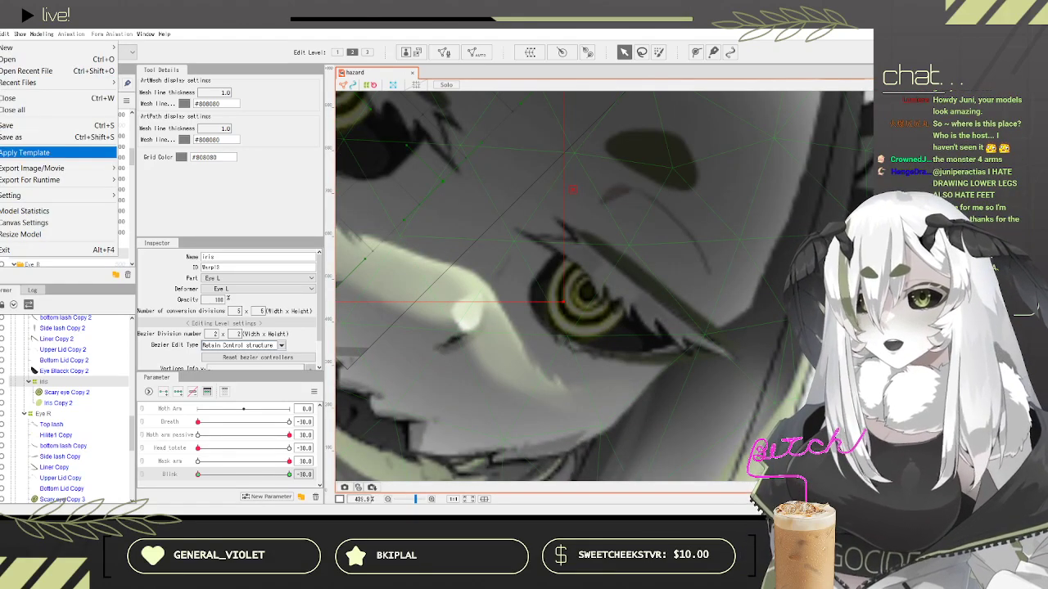
left_click(3, 125)
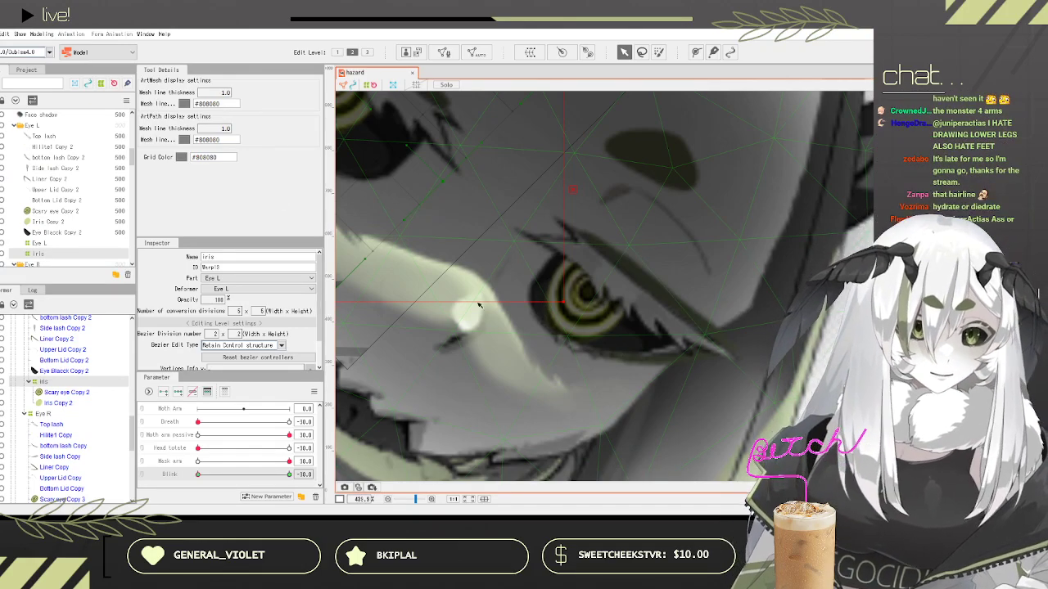
Step: Collapse the Eye L deformer in the deformer tree and select the Eye R deformer
scroll(65, 387, "down", 1)
scroll(45, 405, "up", 4)
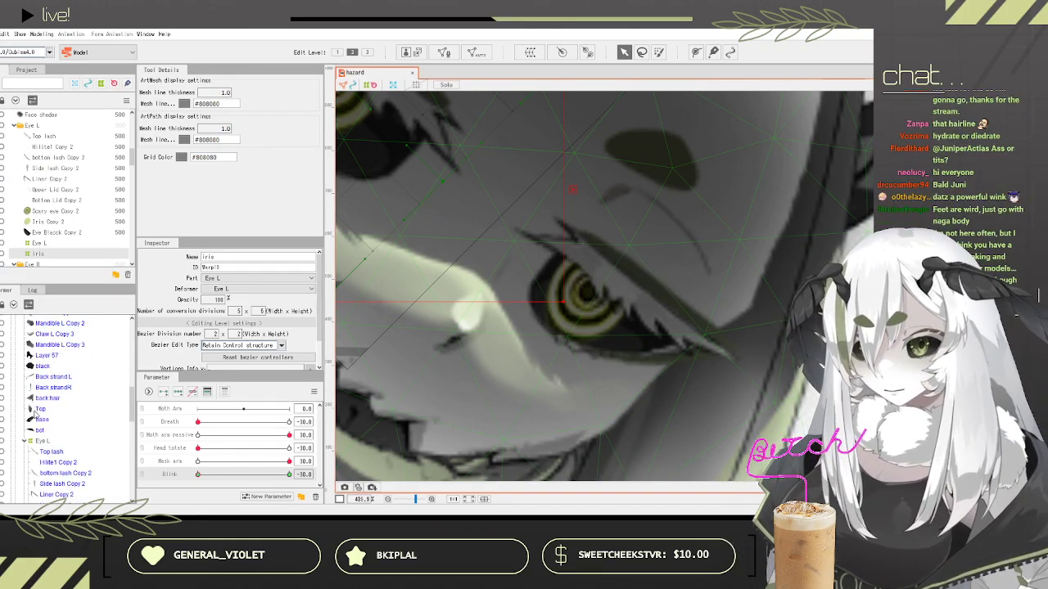
left_click(25, 403)
scroll(86, 391, "down", 1)
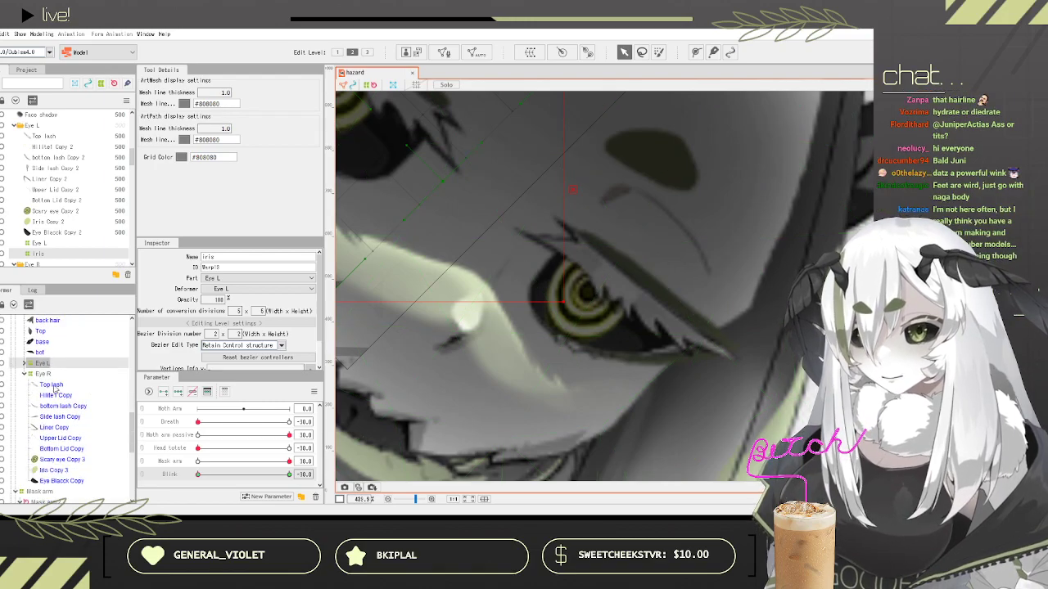
left_click(55, 375)
Step: Inspect the meshes of Eye R's parts, including Top lash, Hilite1 Copy, Iris Copy 3 and Scary eye Copy 3
left_click(55, 385)
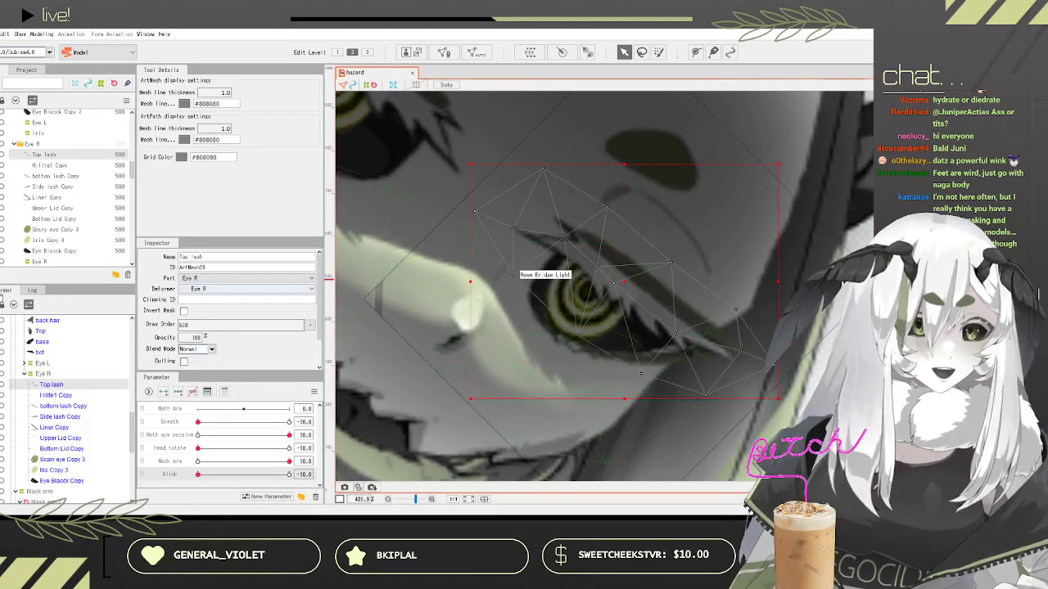
left_click(73, 395)
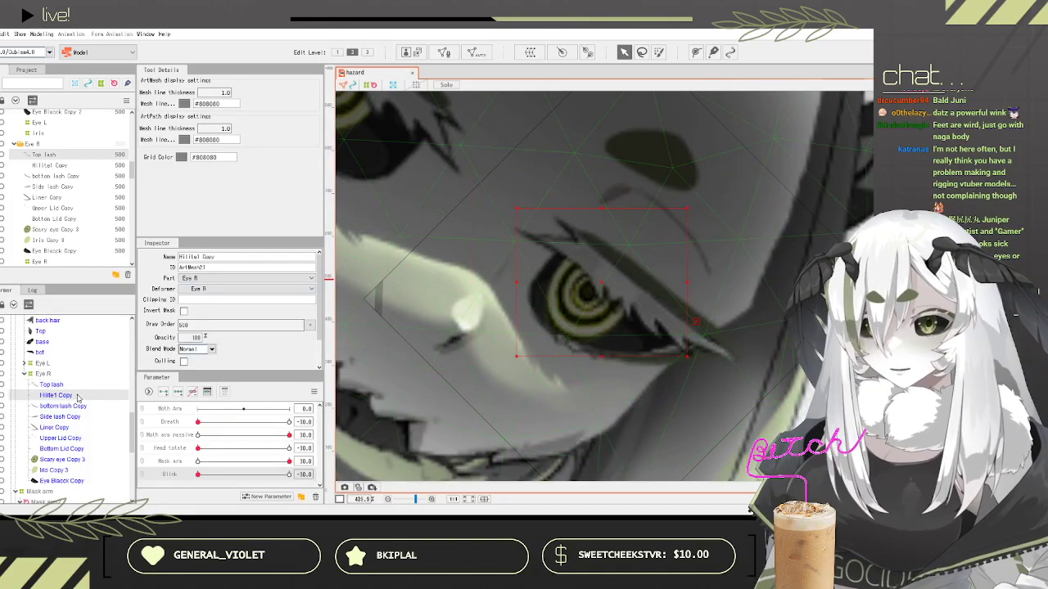
scroll(82, 416, "down", 1)
left_click(66, 409)
left_click(72, 431)
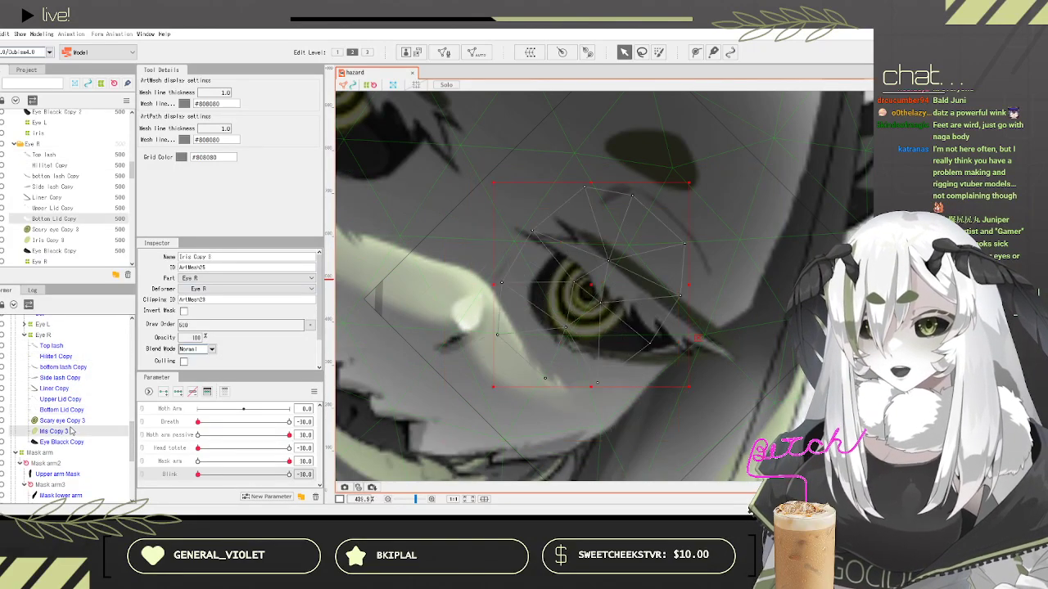
left_click(69, 421)
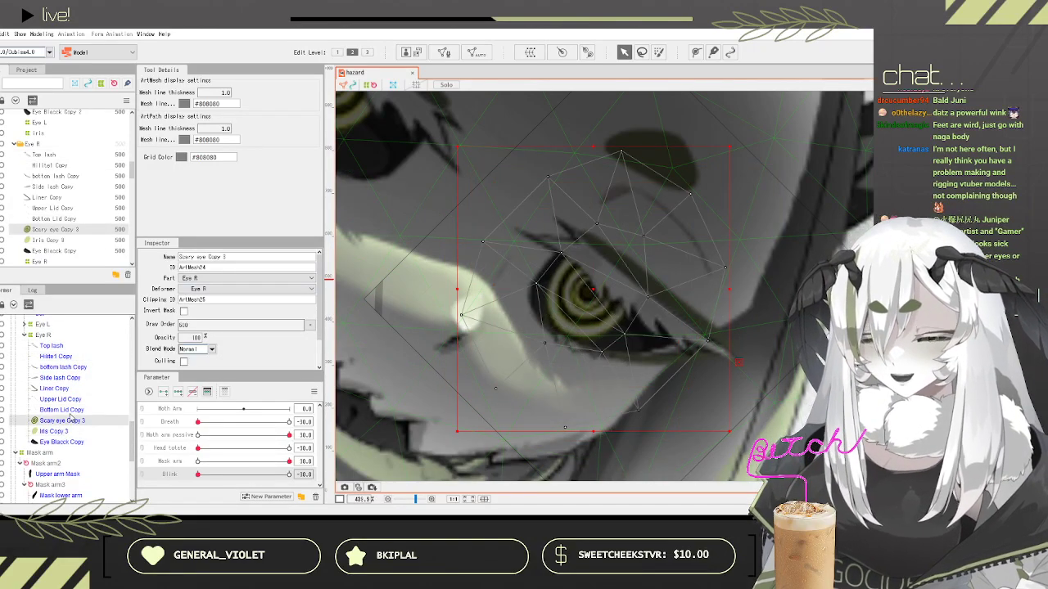
Step: Subdivide the Top lash mesh of Eye R with 4 Division in mesh edit mode and apply it
left_click(56, 348)
scroll(709, 339, "up", 2)
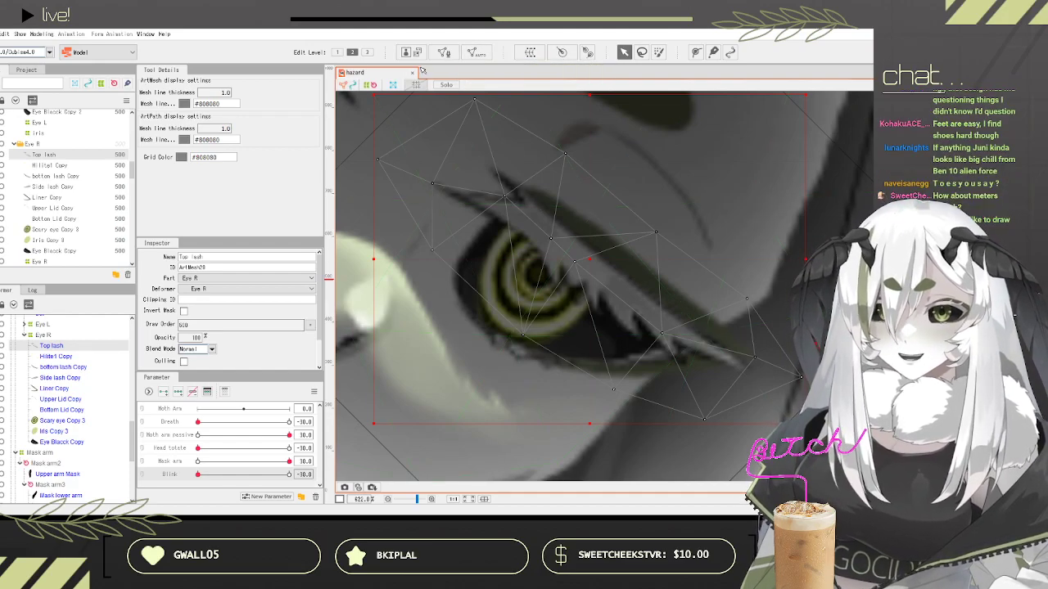
left_click(445, 54)
left_click(225, 126)
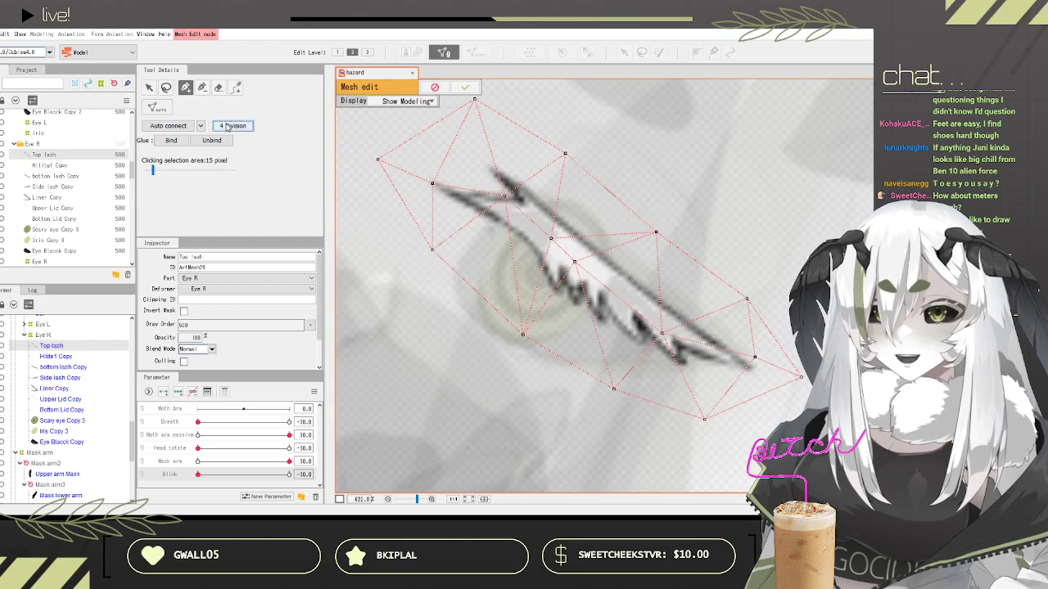
left_click(465, 89)
left_click(465, 87)
Step: Draw a seven-point deform path along Eye R's top lash from the inner corner to beyond the outer tip
scroll(533, 191, "down", 4)
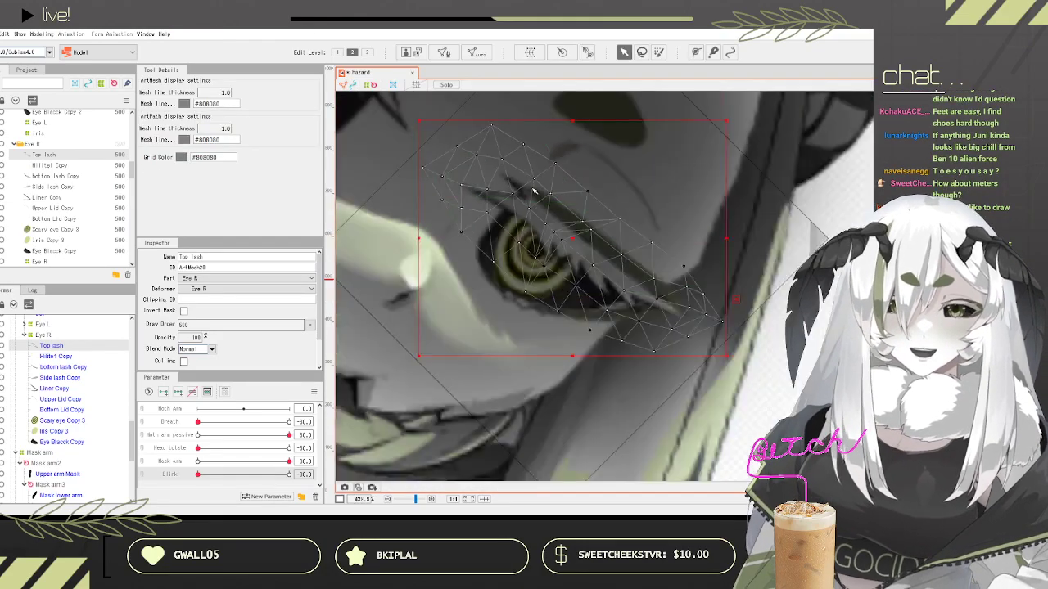
left_click_drag(720, 207, 643, 193)
scroll(477, 170, "up", 4)
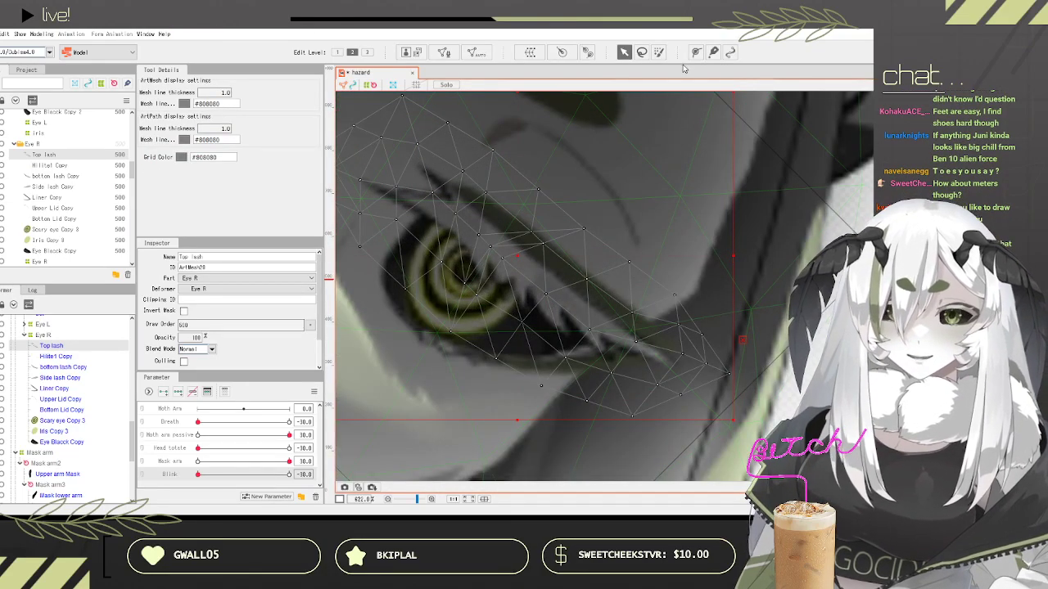
left_click(695, 51)
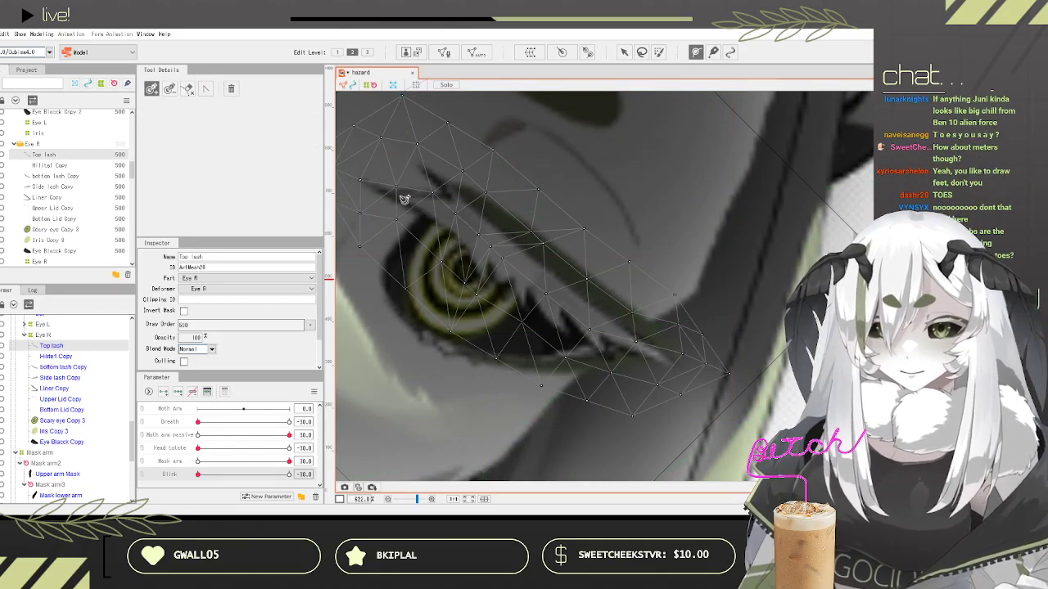
left_click(369, 182)
left_click(430, 208)
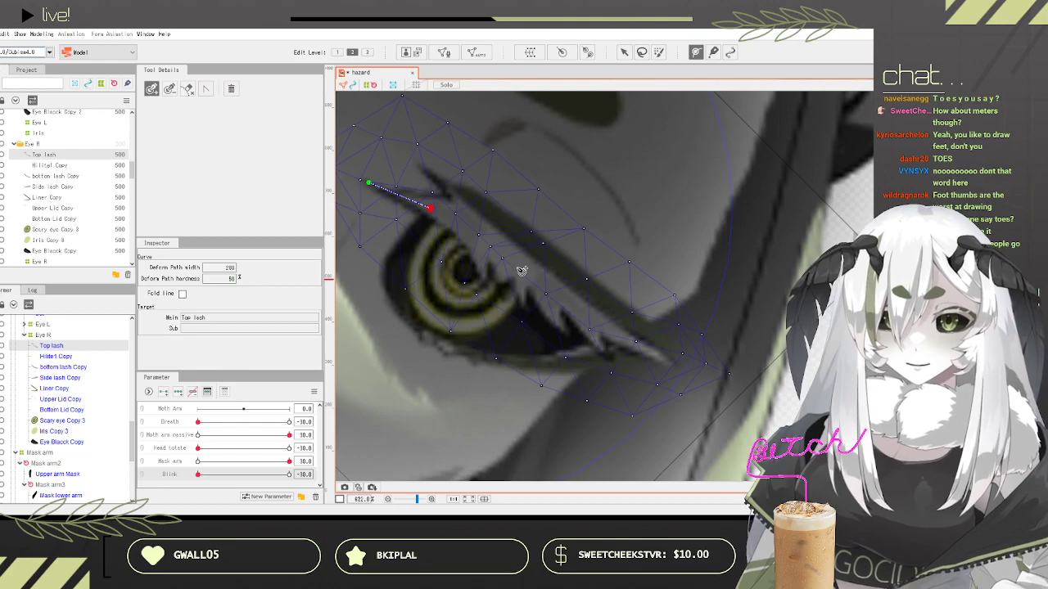
left_click(495, 256)
left_click(543, 291)
left_click(598, 326)
left_click(664, 358)
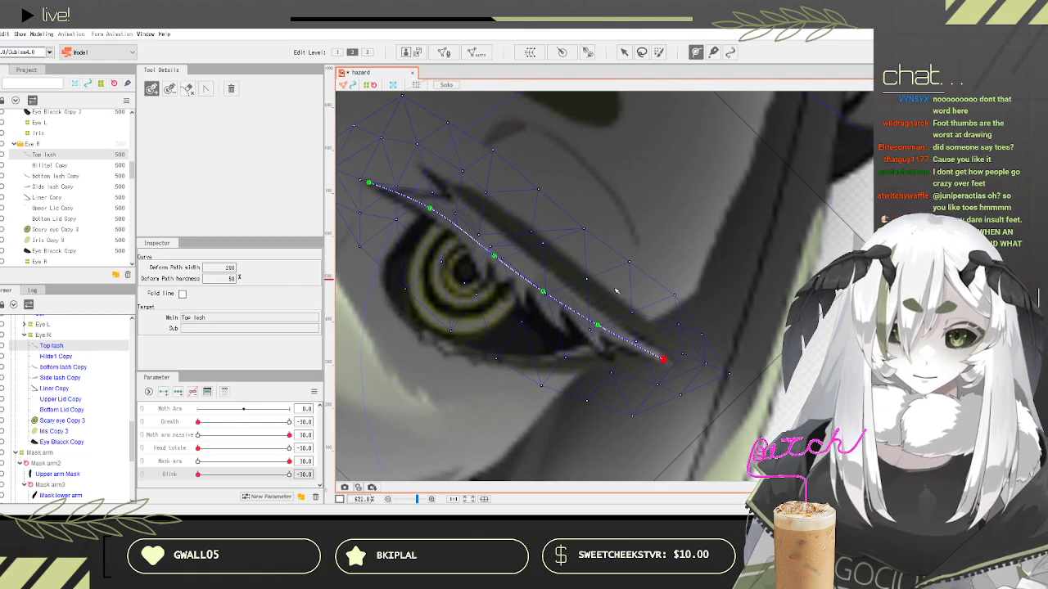
scroll(618, 292, "down", 2)
left_click_drag(615, 290, 623, 301)
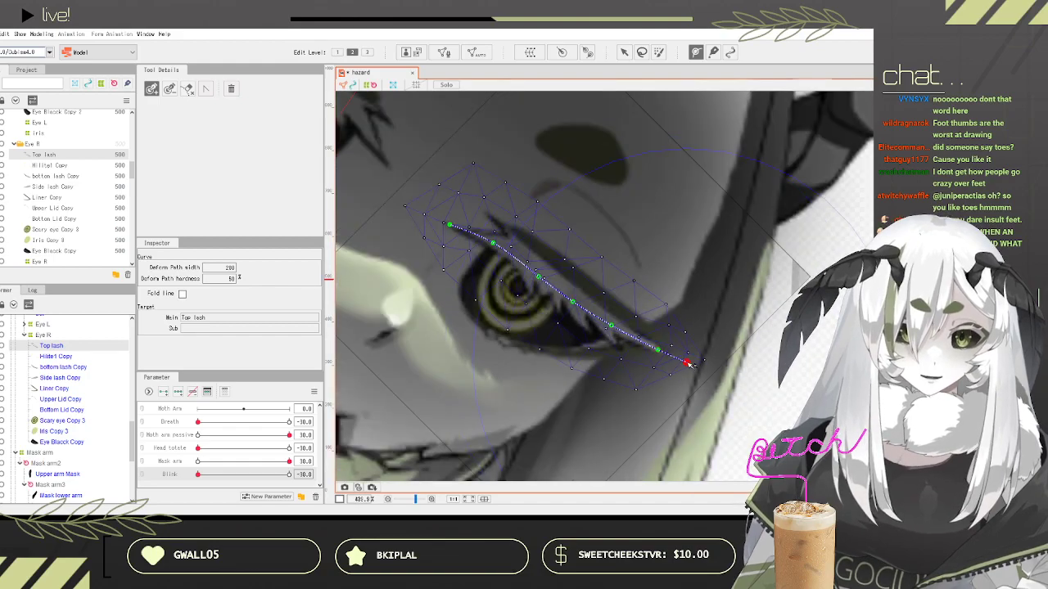
Step: With Blink at 30, bend Eye R's top lash down over the eye into a closed curve using its deform path points
left_click(623, 52)
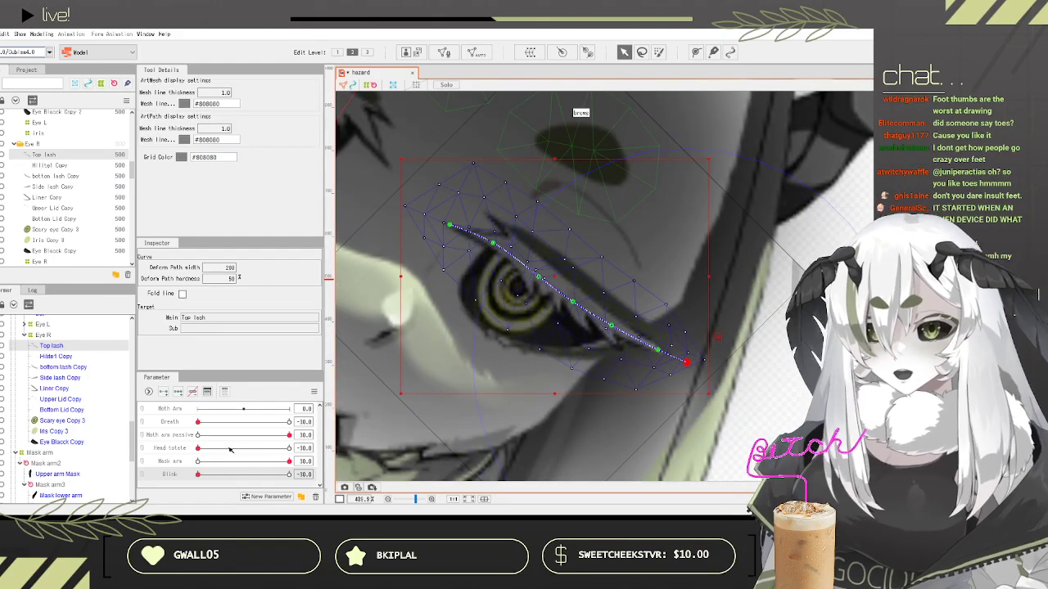
left_click_drag(201, 476, 293, 478)
scroll(455, 289, "down", 6)
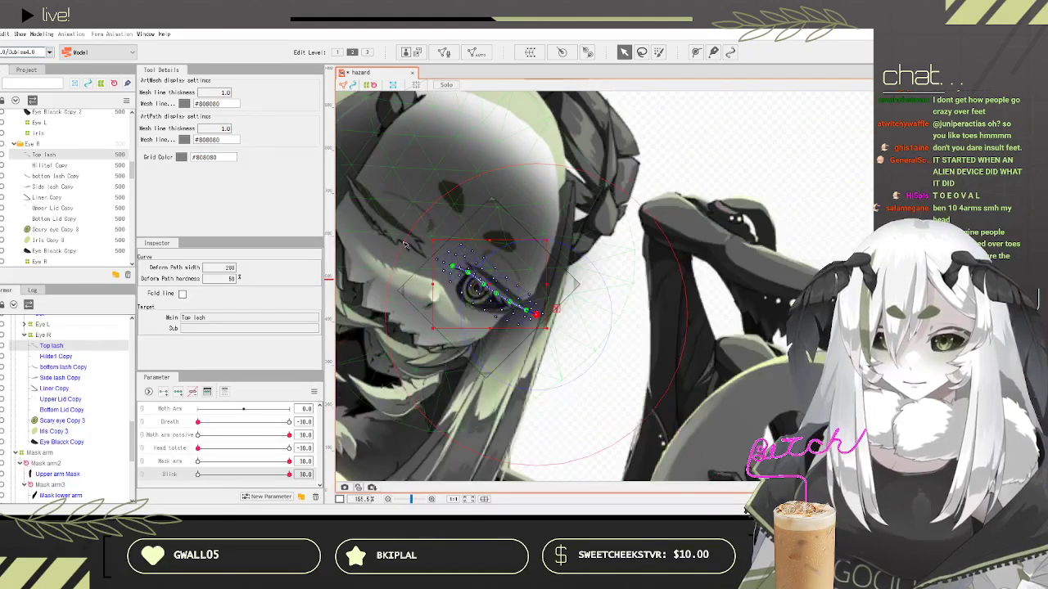
scroll(368, 229, "up", 4)
mouse_move(610, 347)
left_mouse_down()
mouse_move(563, 342)
mouse_move(597, 361)
left_mouse_up()
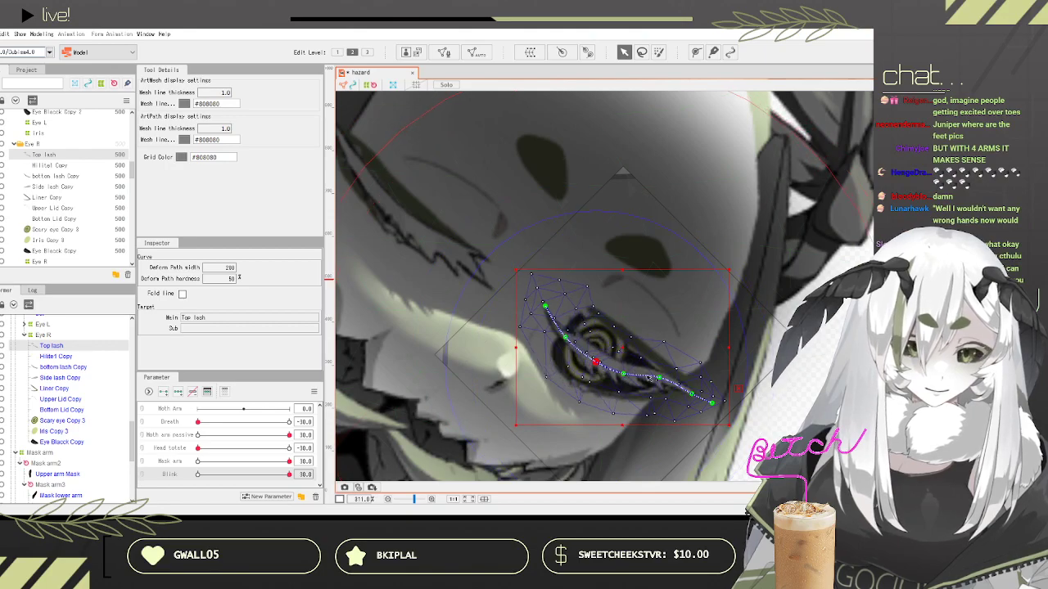
left_click_drag(660, 378, 653, 388)
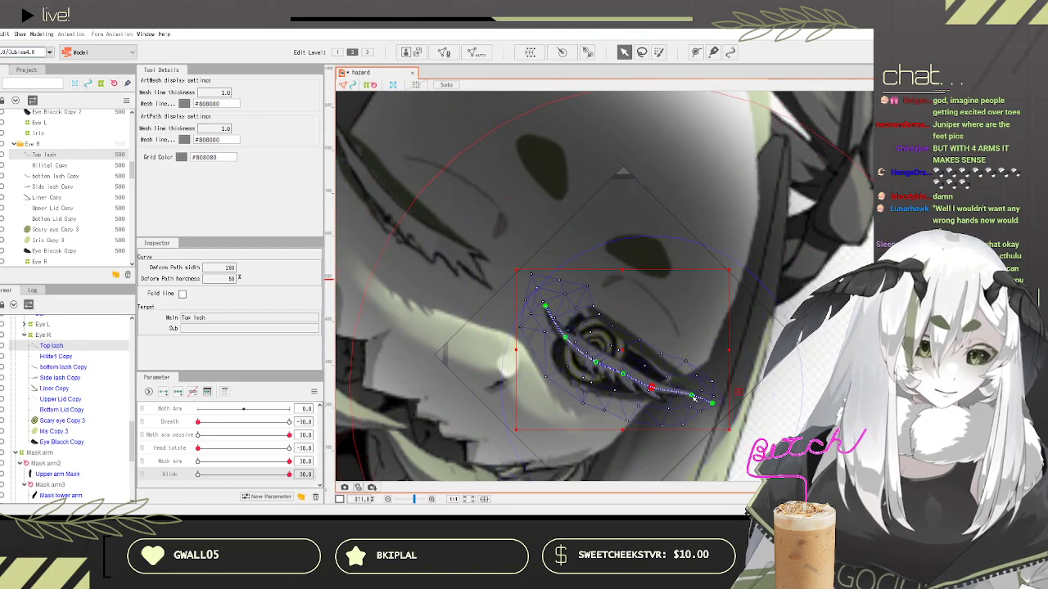
left_click_drag(712, 403, 685, 397)
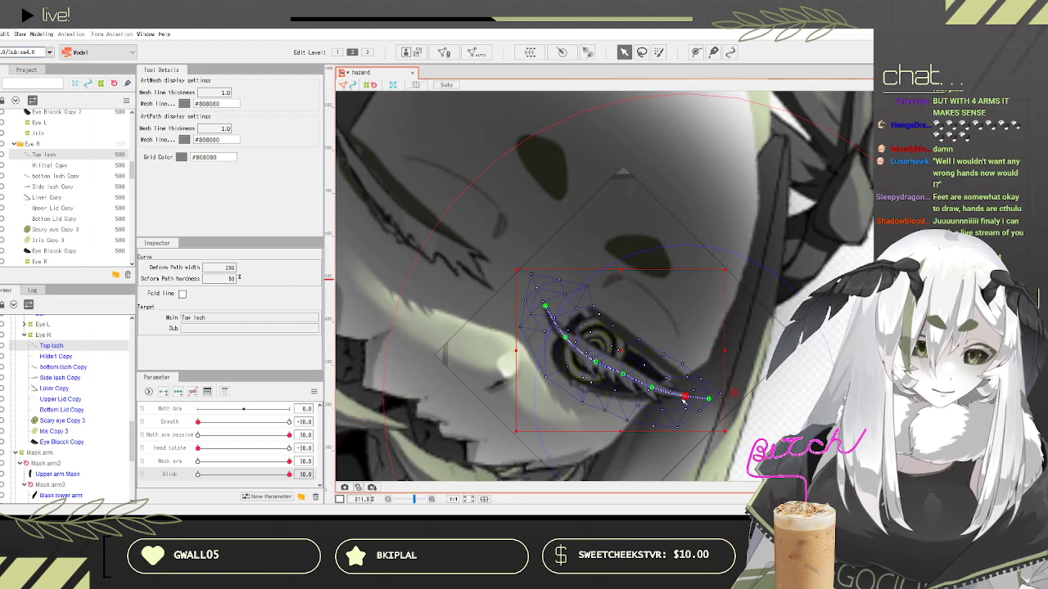
left_click_drag(622, 375, 621, 378)
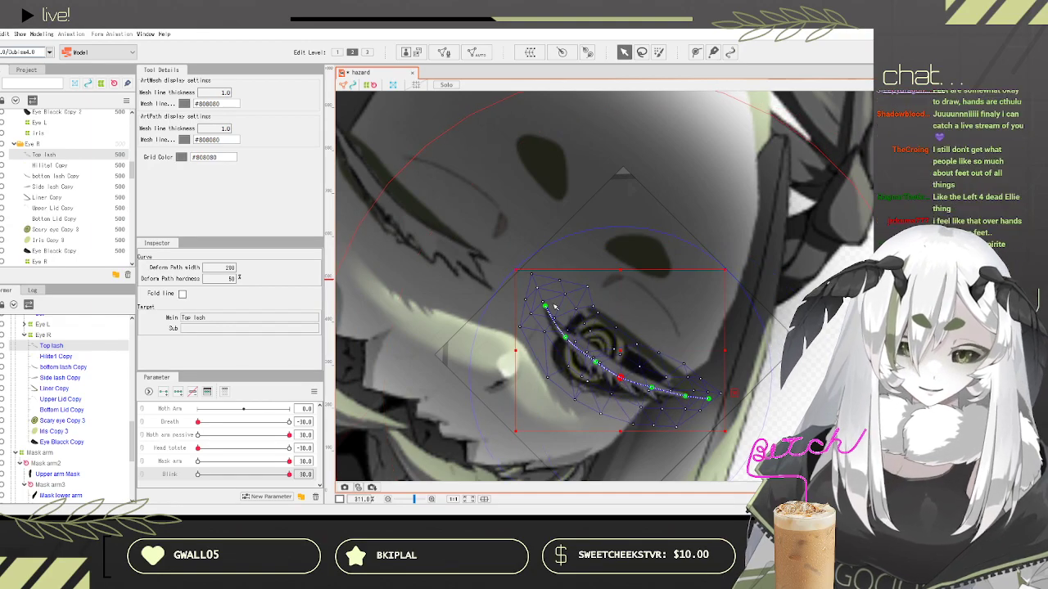
left_click_drag(545, 306, 535, 315)
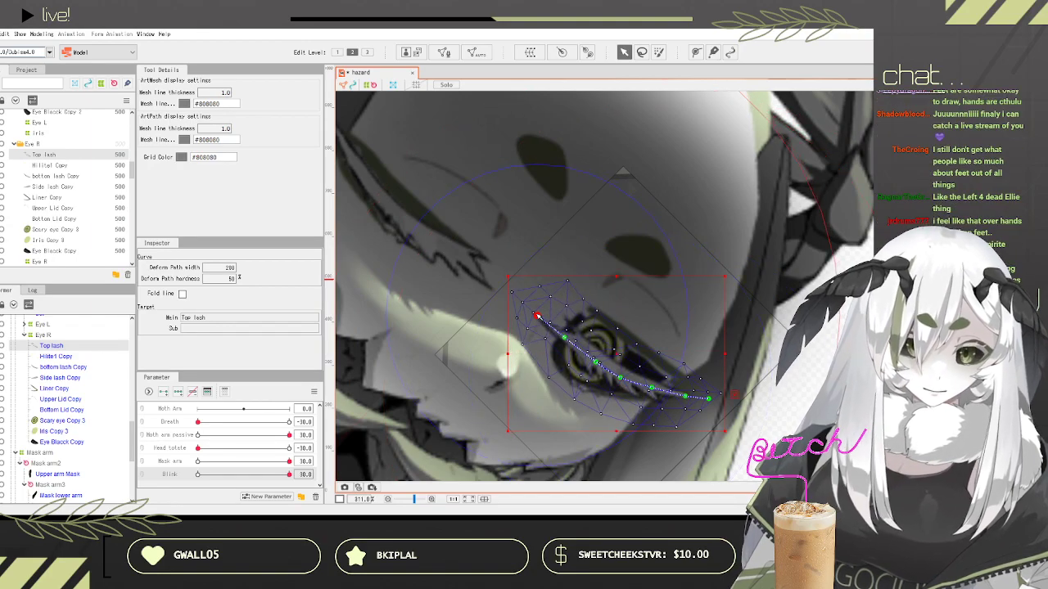
Step: Examine the closed lash shape and compare it with the open eye by returning Blink to -30
scroll(542, 323, "down", 2)
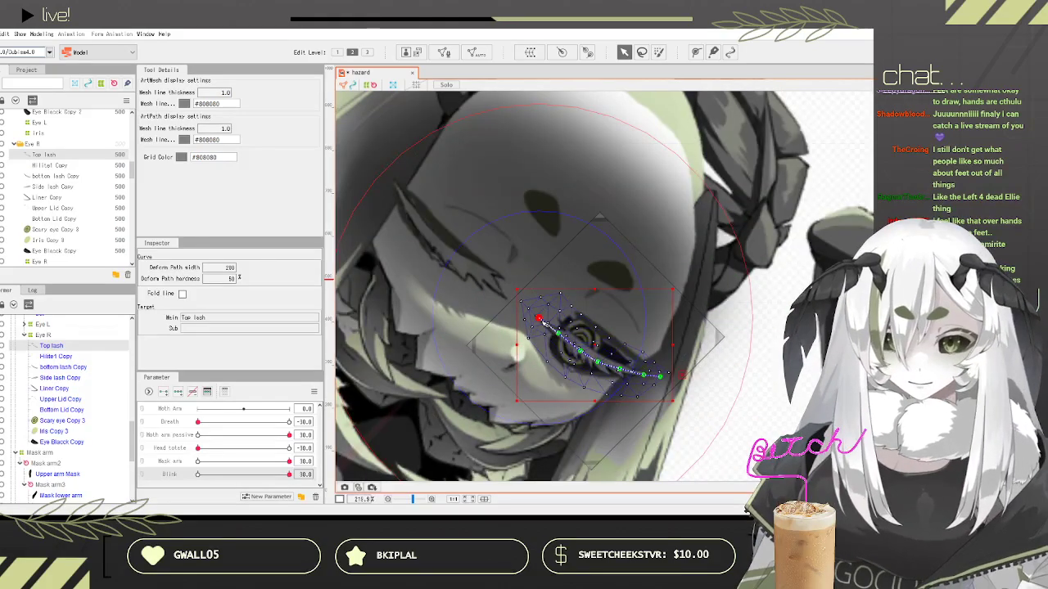
scroll(612, 324, "up", 4)
scroll(612, 323, "down", 4)
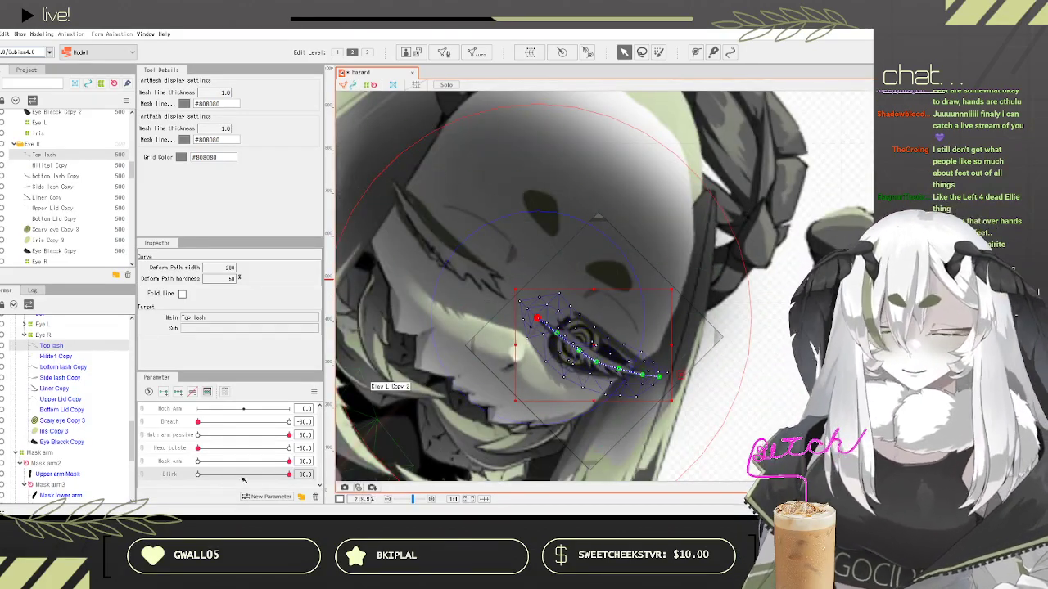
left_click_drag(254, 476, 185, 474)
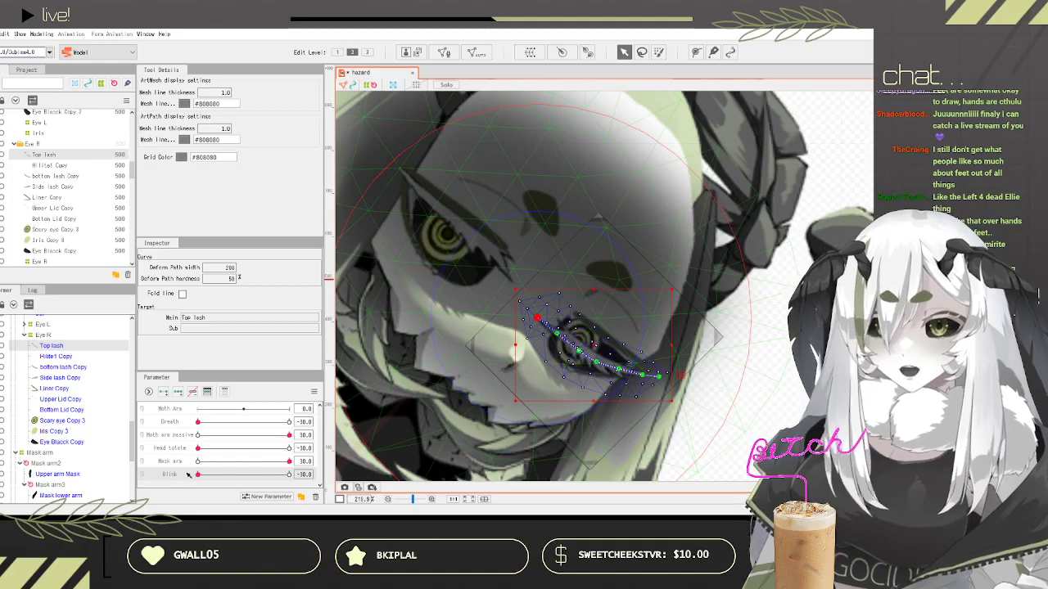
Step: Undo the top lash bending and the last three deform path points
key("ctrl+z")
key("ctrl+z")
key("ctrl+z")
key("ctrl+z")
key("ctrl+z")
key("ctrl+z")
key("ctrl+z")
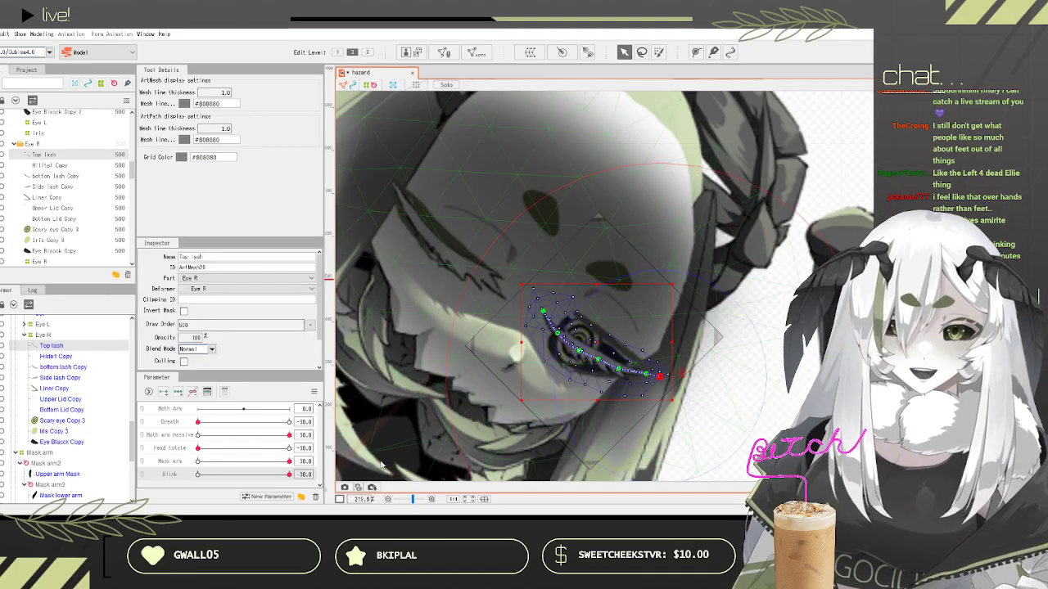
key("ctrl+z")
key("ctrl+z")
key("ctrl+z")
key("ctrl+z")
key("ctrl+z")
key("ctrl+z")
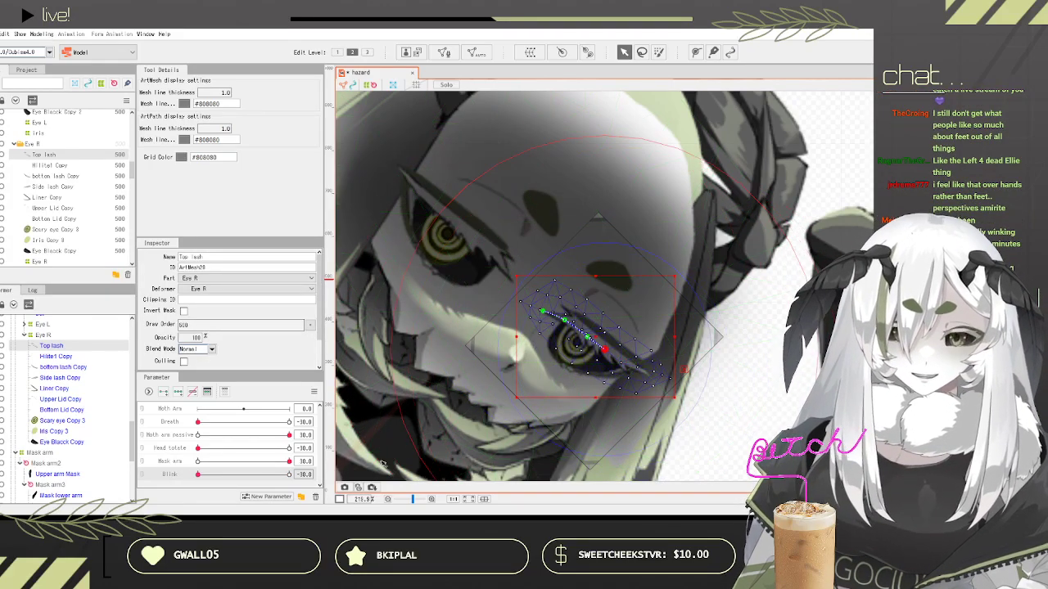
Step: Extend the top lash's deform path with three more points, ending just past the lash's outer tip
left_click(697, 53)
scroll(614, 434, "up", 3)
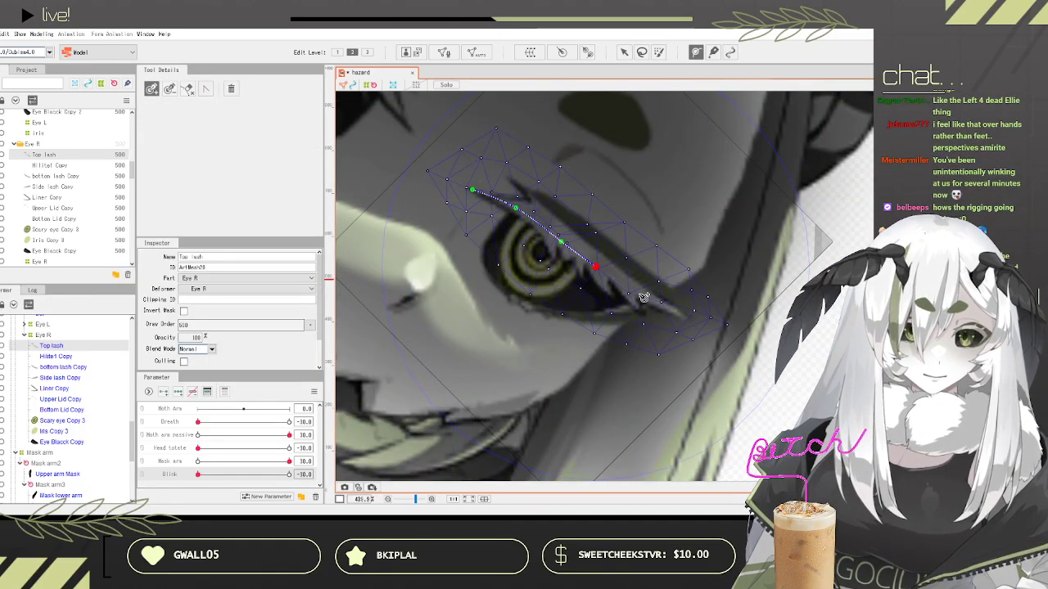
left_click(639, 293)
left_click(680, 313)
left_click(705, 323)
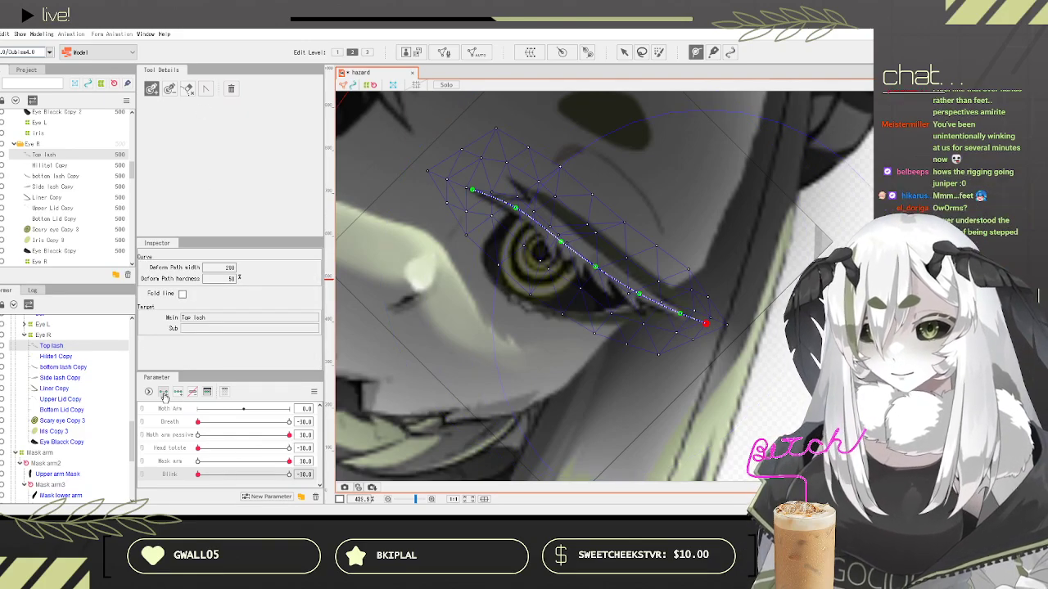
Step: With Blink at 30, bend Eye R's top lash down over the eye using its deform path points
left_click(623, 51)
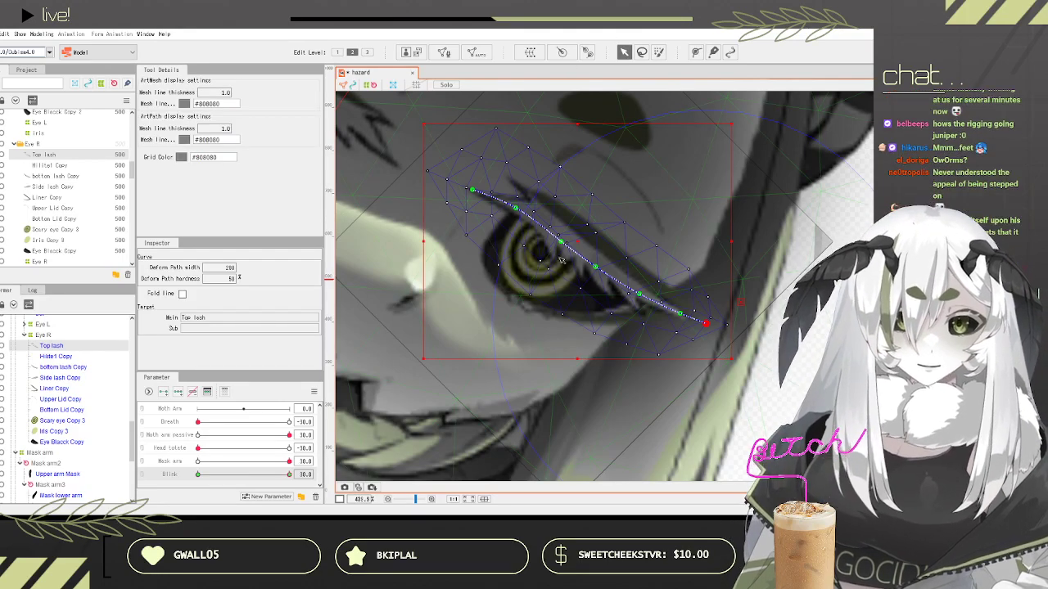
left_click_drag(561, 242, 701, 324)
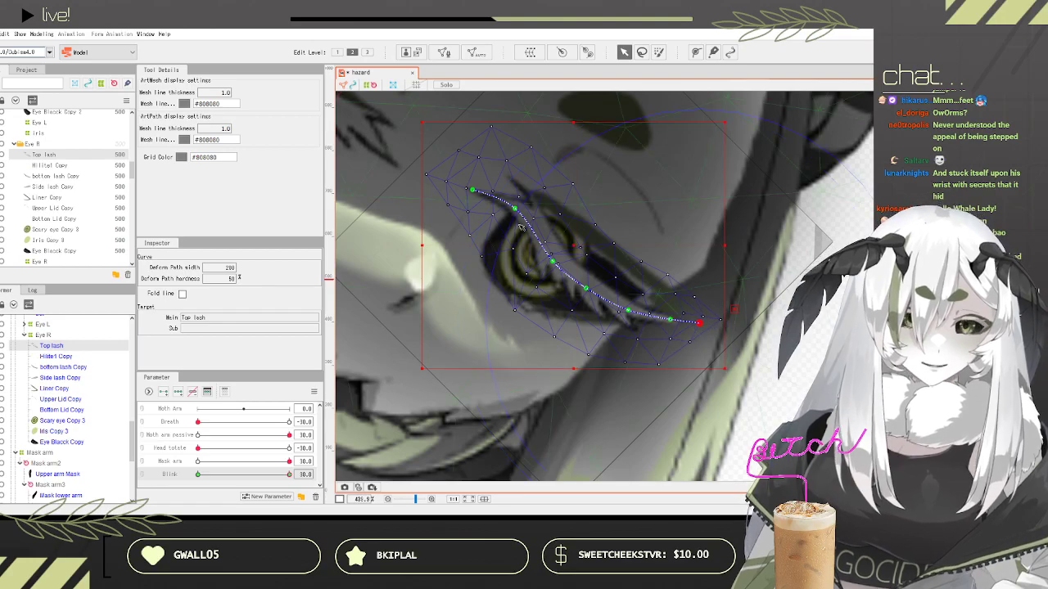
left_click_drag(516, 211, 503, 225)
left_click_drag(554, 261, 583, 296)
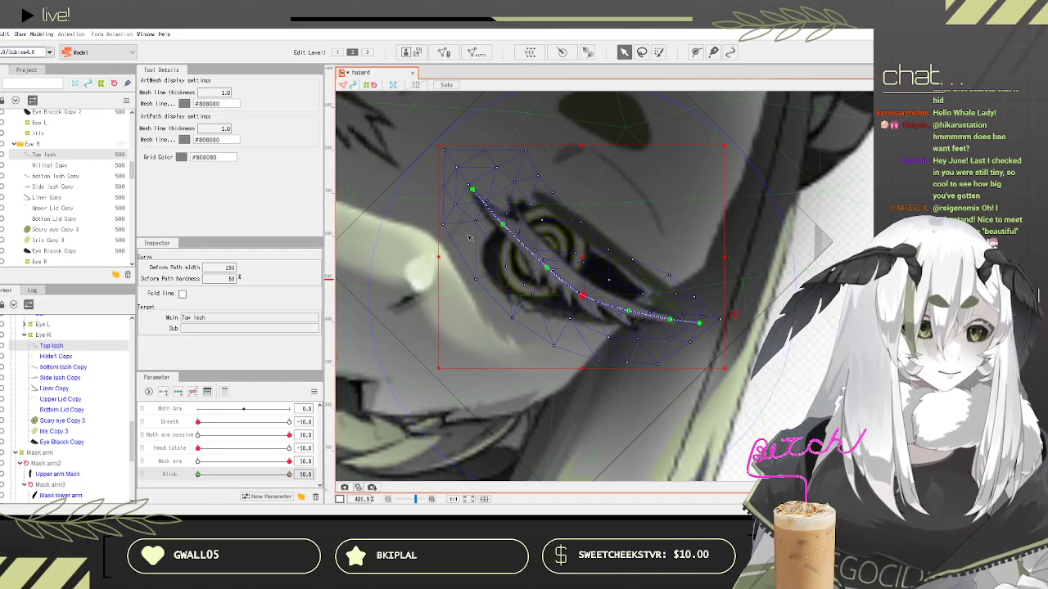
left_click_drag(472, 189, 461, 204)
left_click_drag(546, 267, 543, 269)
Step: Compare the top lash's open and closed shapes by moving Blink between -30 and 30
scroll(611, 267, "down", 2)
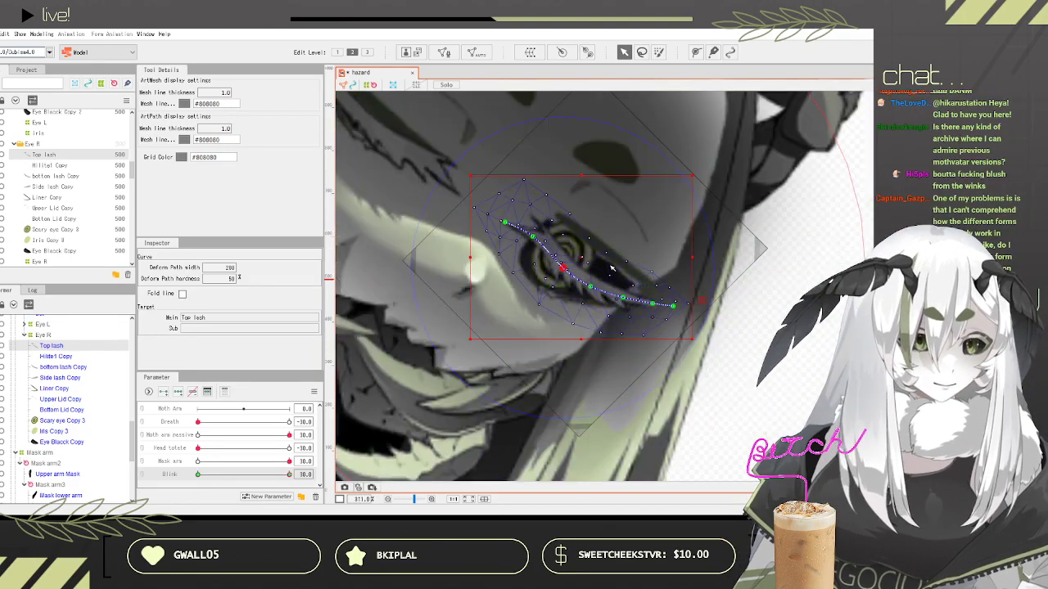
scroll(622, 266, "down", 4)
scroll(603, 303, "up", 6)
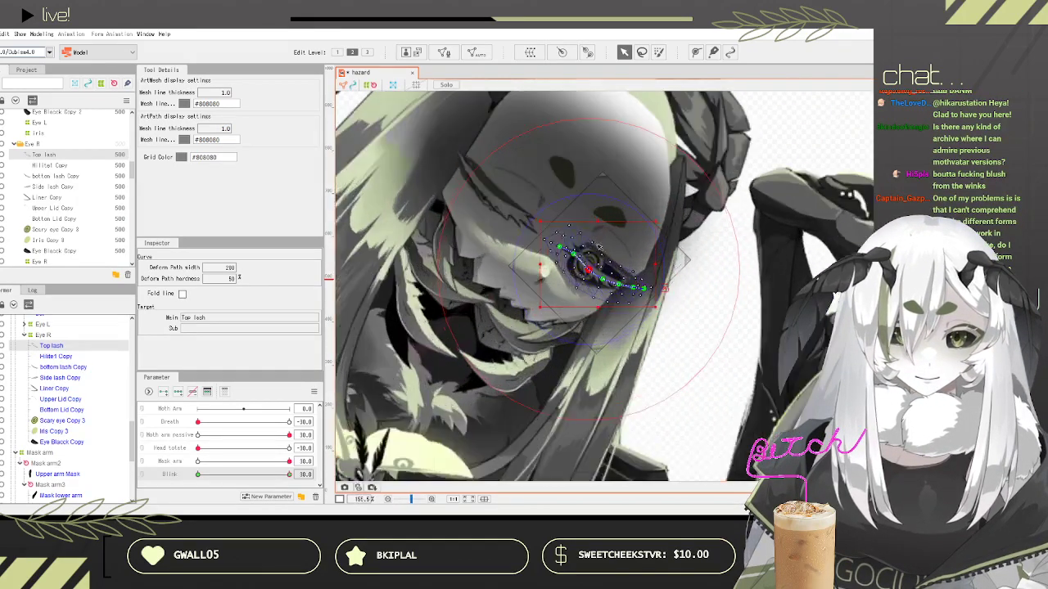
left_click_drag(212, 478, 107, 463)
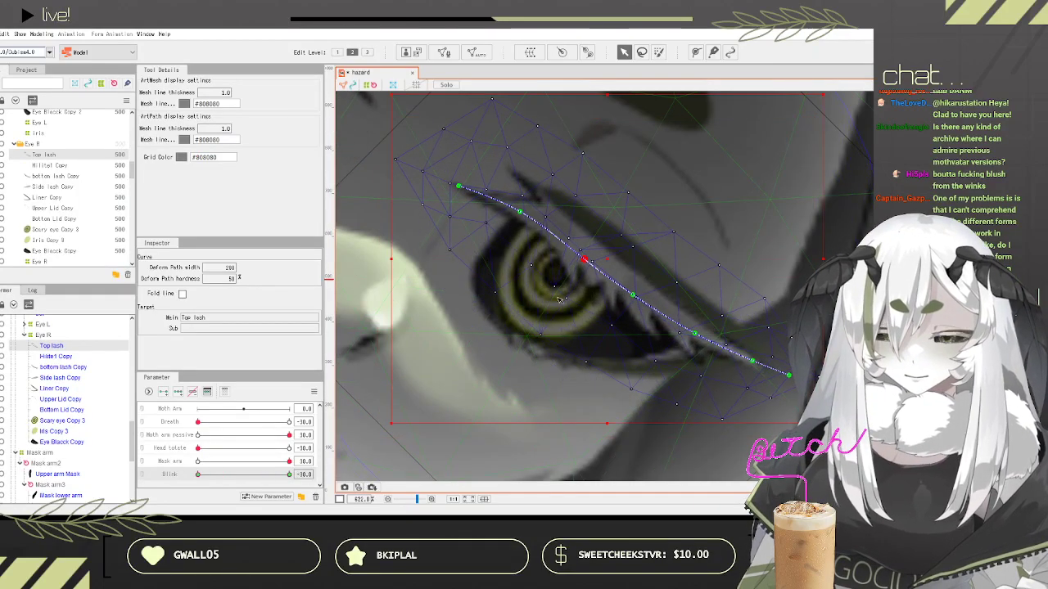
scroll(557, 300, "down", 5)
left_click_drag(212, 470, 377, 464)
scroll(606, 282, "up", 2)
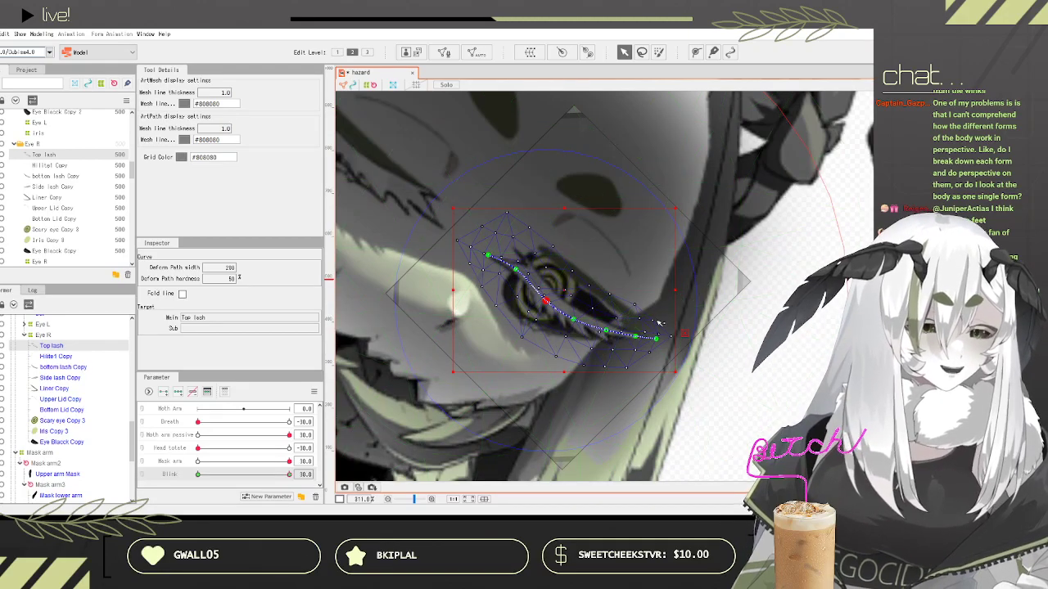
scroll(654, 325, "up", 2)
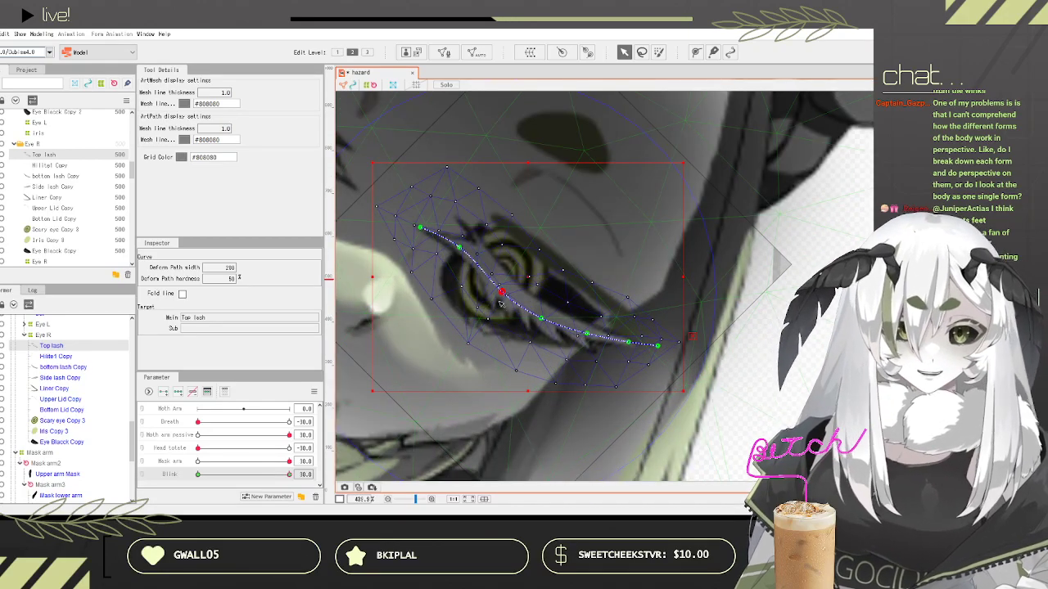
Step: Refine the closed top lash at Blink 30 by shifting its inner end outward and slightly lowering its middle path points
left_click_drag(502, 292, 500, 294)
left_click_drag(460, 248, 415, 234)
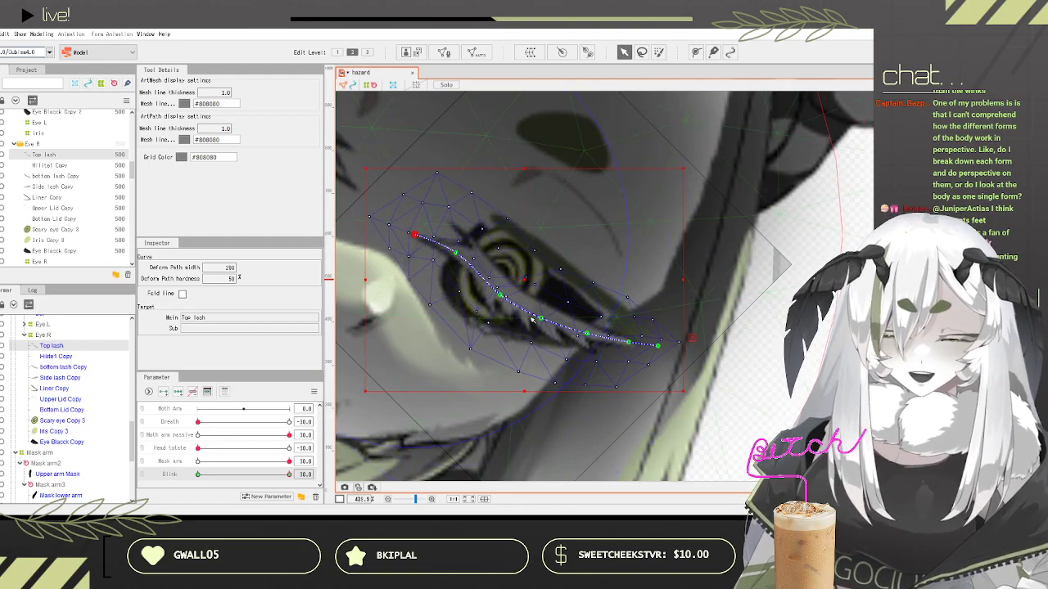
left_click(541, 318)
left_click_drag(541, 319, 541, 321)
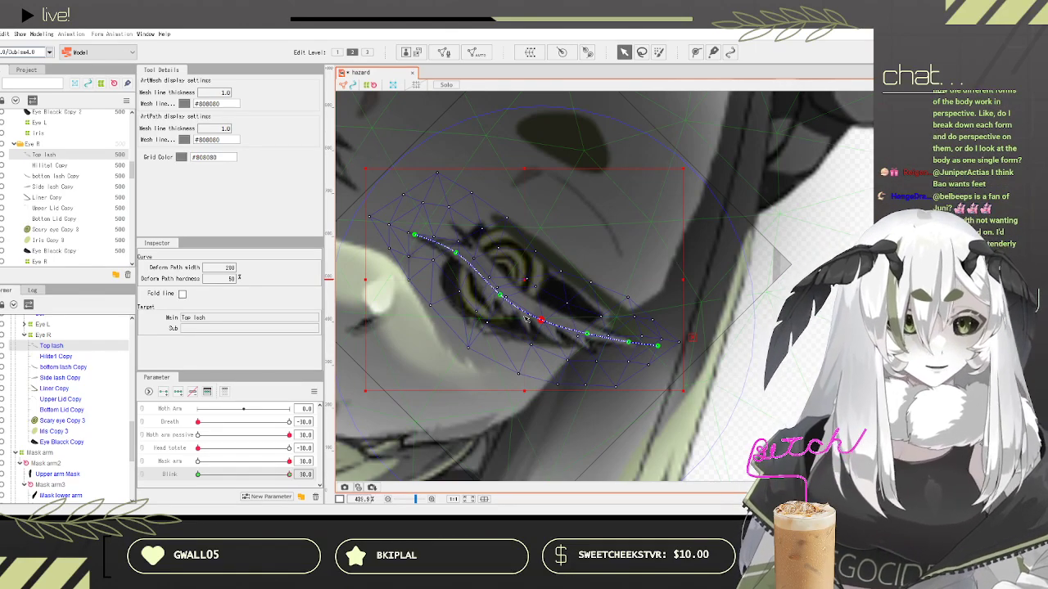
Step: Key bottom lash Copy on Blink, raise and rotate it to meet the top lash at 30, and test the blink
left_click(64, 367)
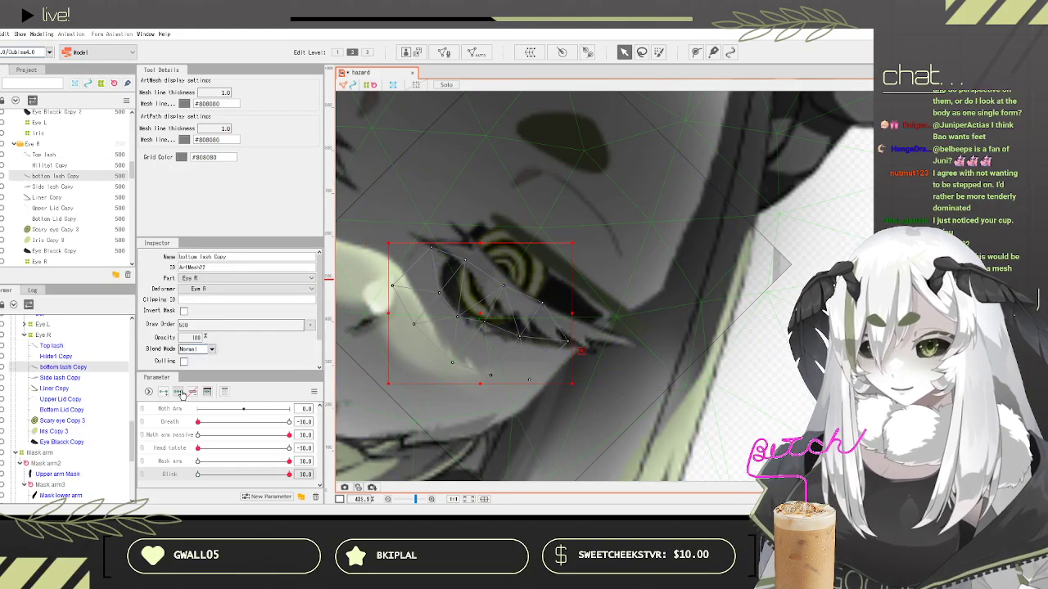
left_click(218, 474)
left_click_drag(242, 483, 385, 481)
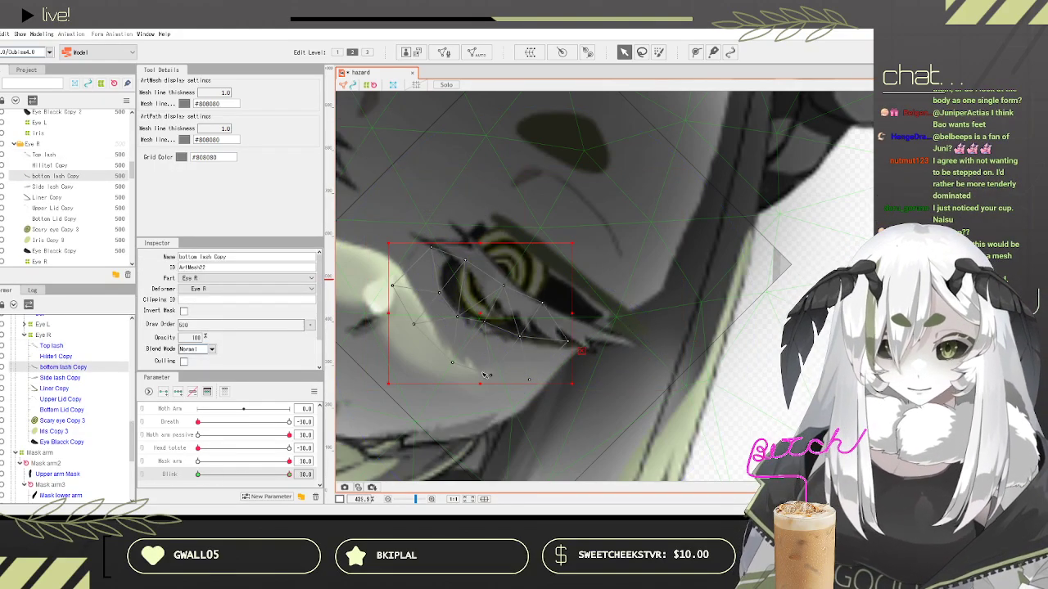
left_click_drag(481, 313, 490, 294)
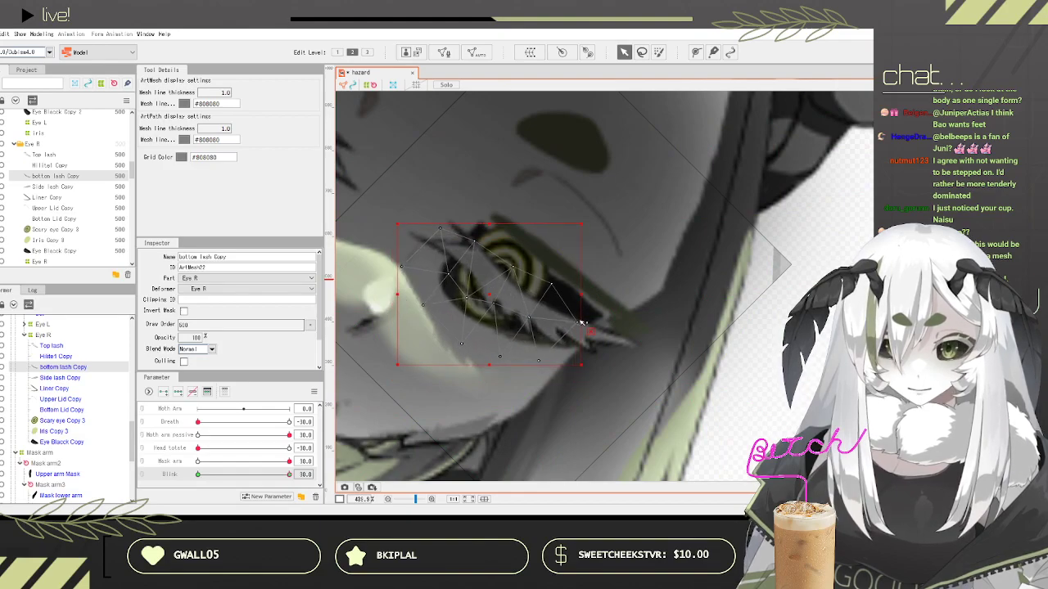
left_click_drag(591, 297, 583, 312)
left_click_drag(487, 298, 493, 299)
left_click_drag(286, 475, 141, 494)
scroll(370, 446, "down", 5)
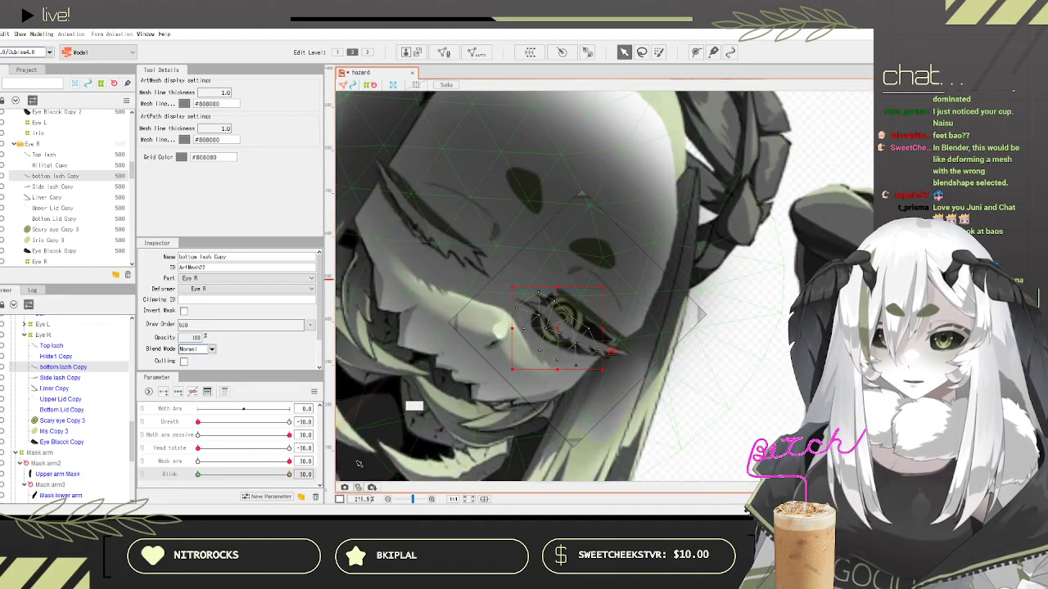
left_click_drag(268, 476, 159, 461)
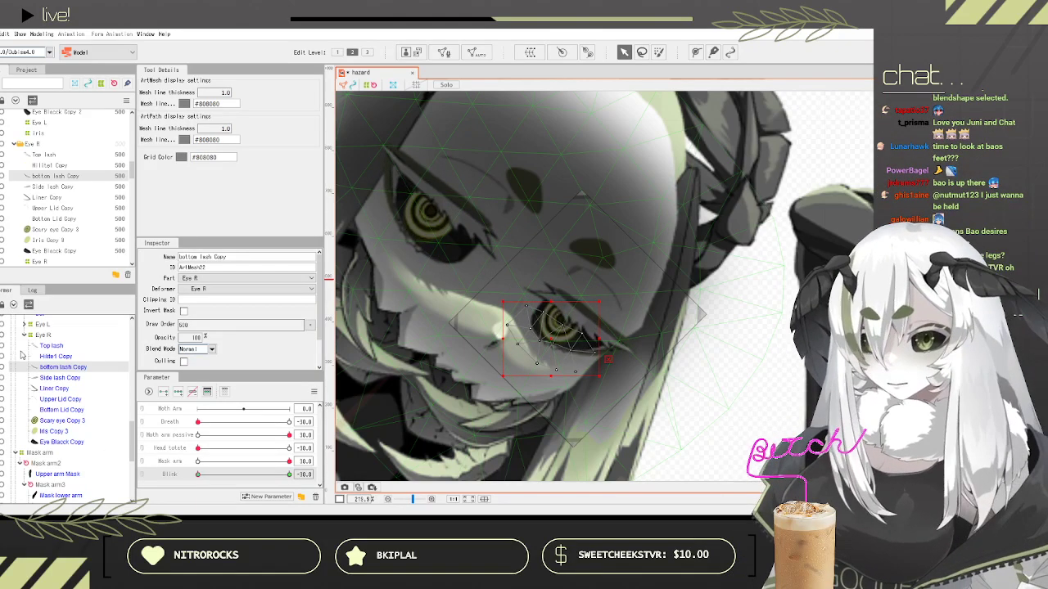
Step: Key Side lash Copy on Blink, rotate it clockwise to follow the closed lash line at 30, and test the blink
left_click(51, 378)
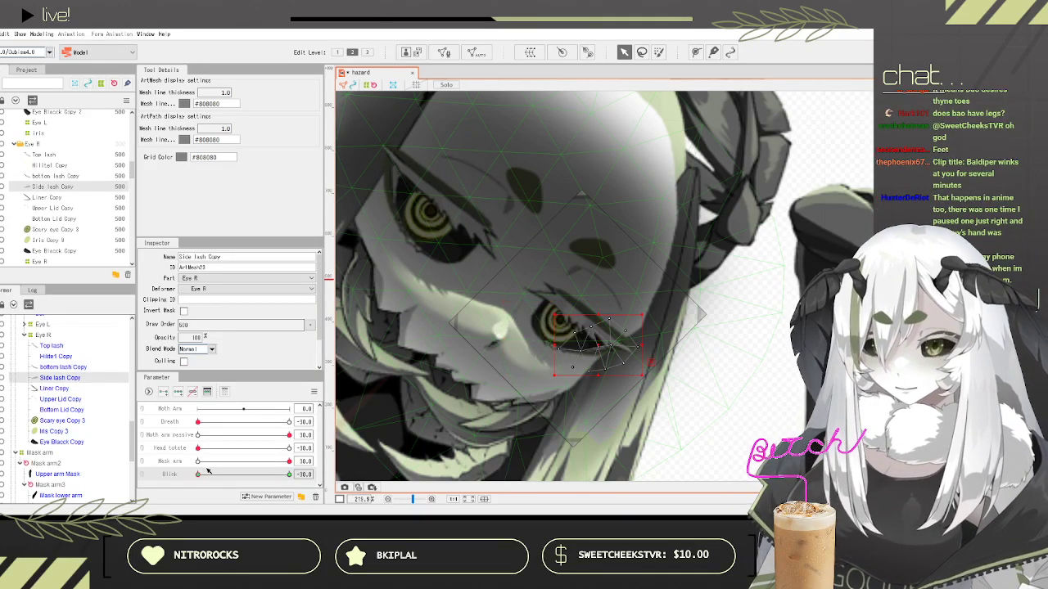
scroll(652, 345, "up", 3)
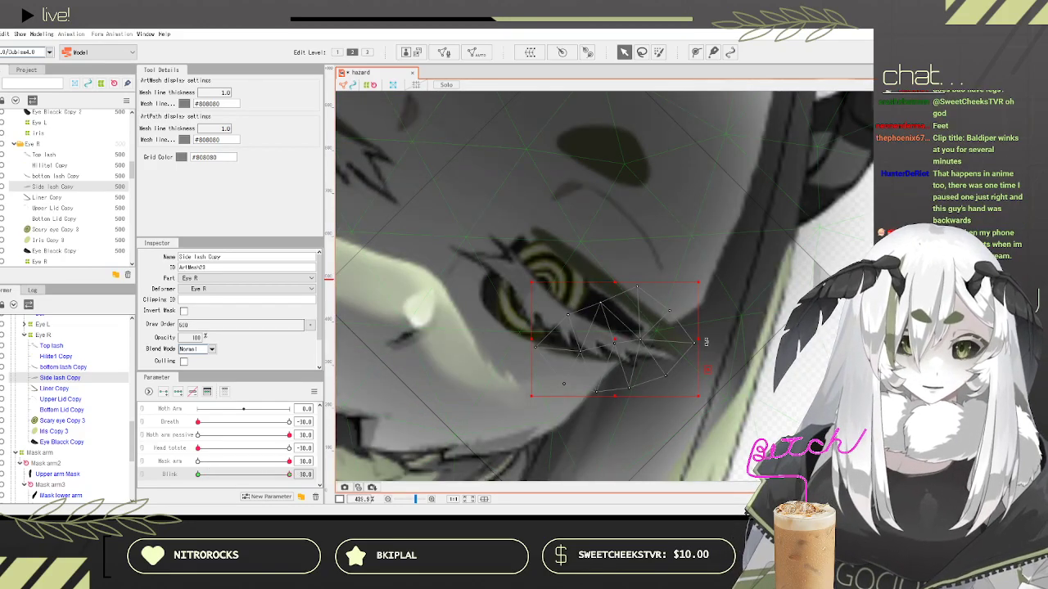
left_click_drag(705, 344, 707, 365)
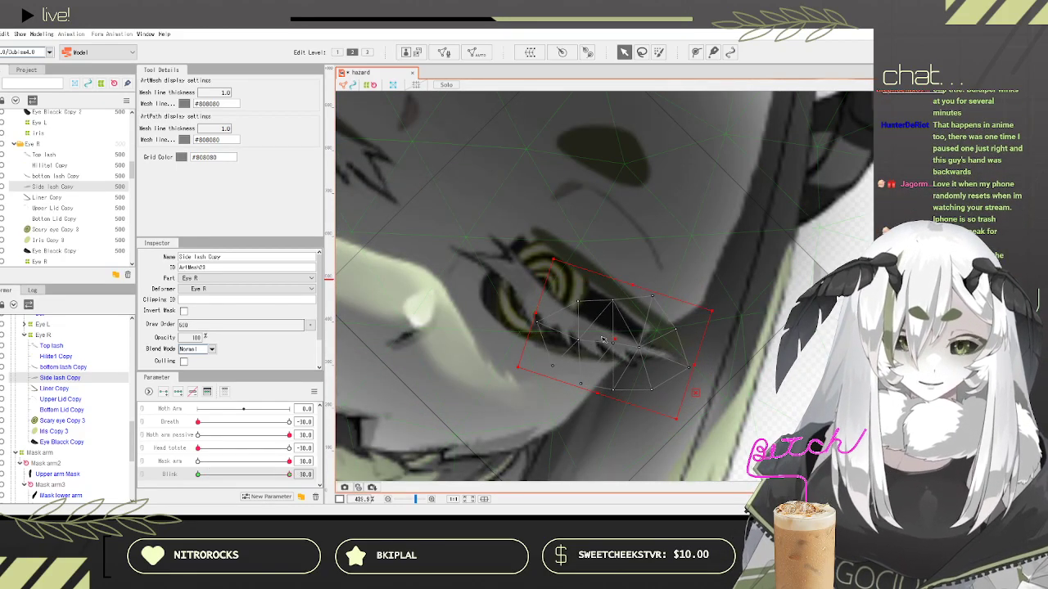
left_click_drag(249, 476, 426, 488)
left_click_drag(344, 478, 501, 305)
scroll(501, 305, "down", 5)
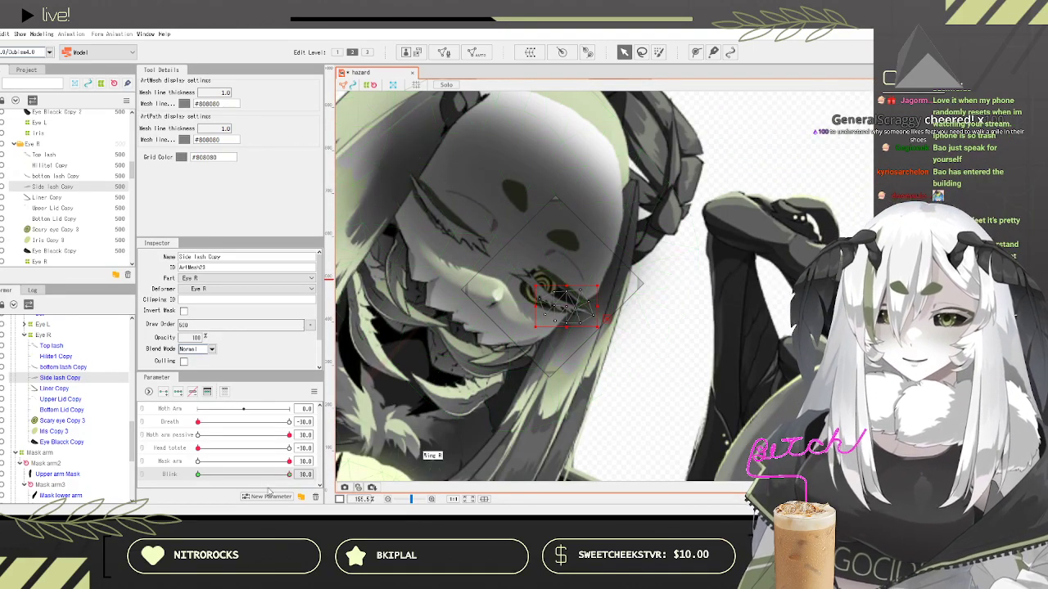
mouse_move(288, 474)
left_mouse_down()
mouse_move(198, 475)
mouse_move(292, 483)
mouse_move(170, 472)
mouse_move(292, 477)
left_mouse_up()
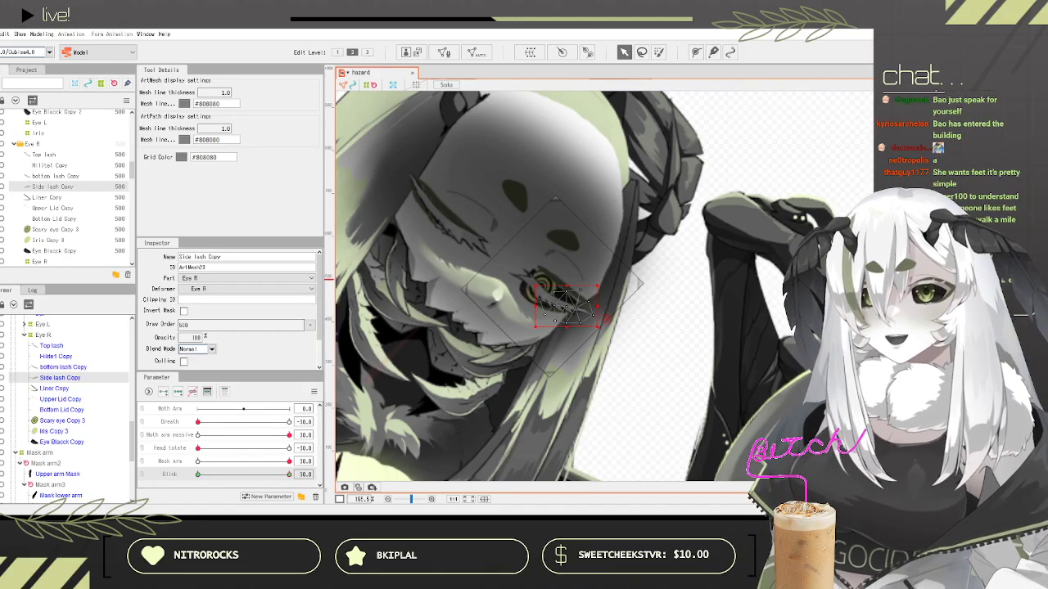
Step: Save the hazard model file
left_click(1, 35)
key("Return")
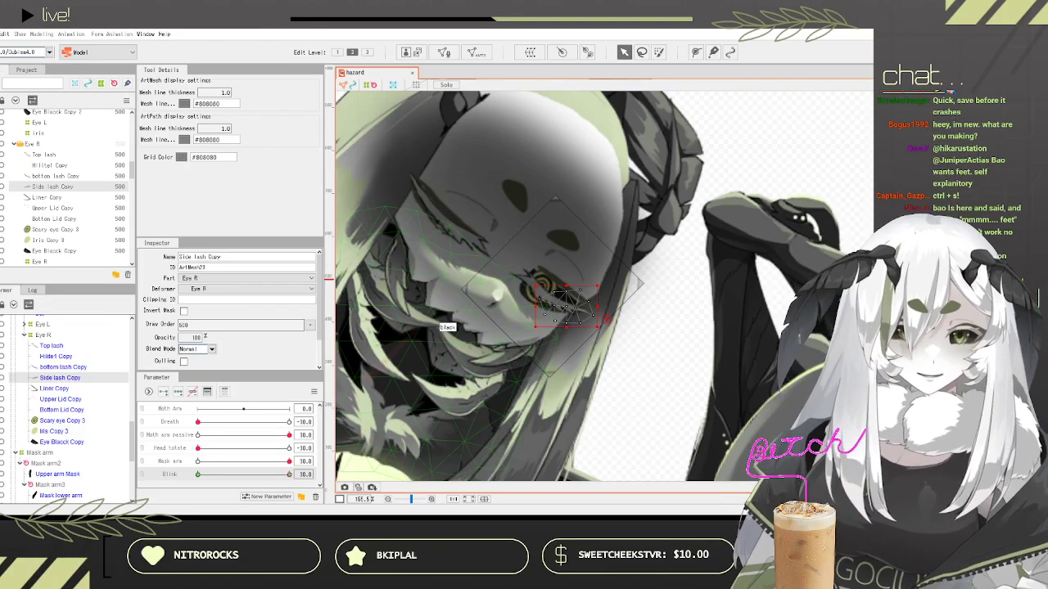
left_click(1, 34)
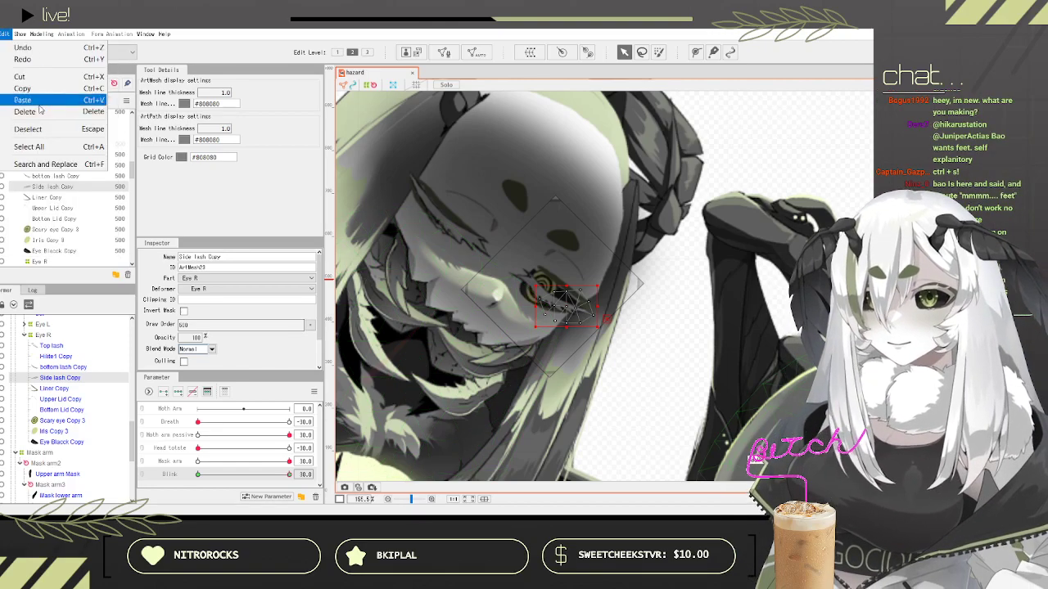
left_click(6, 125)
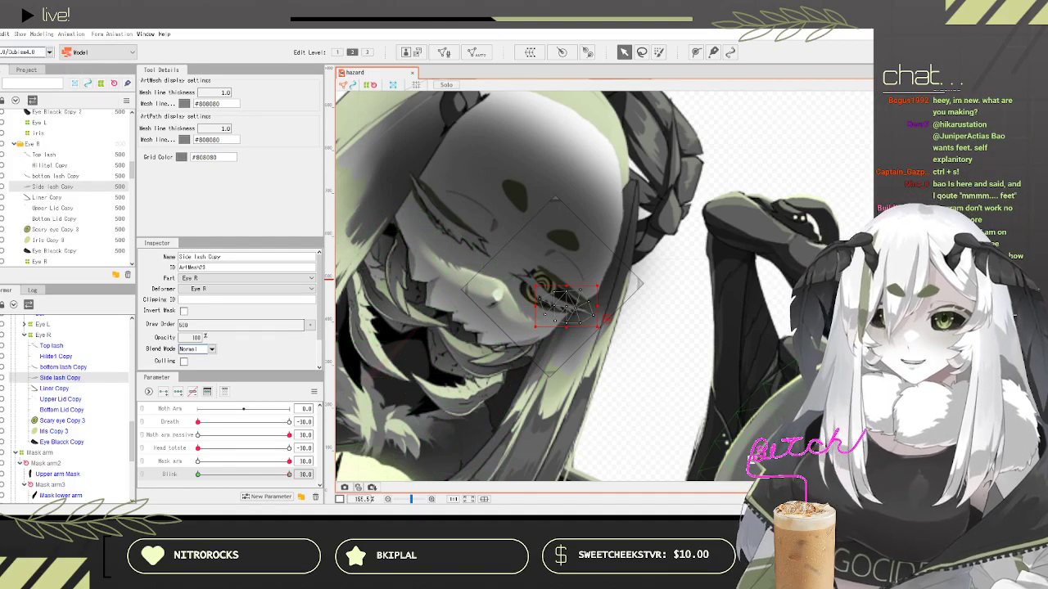
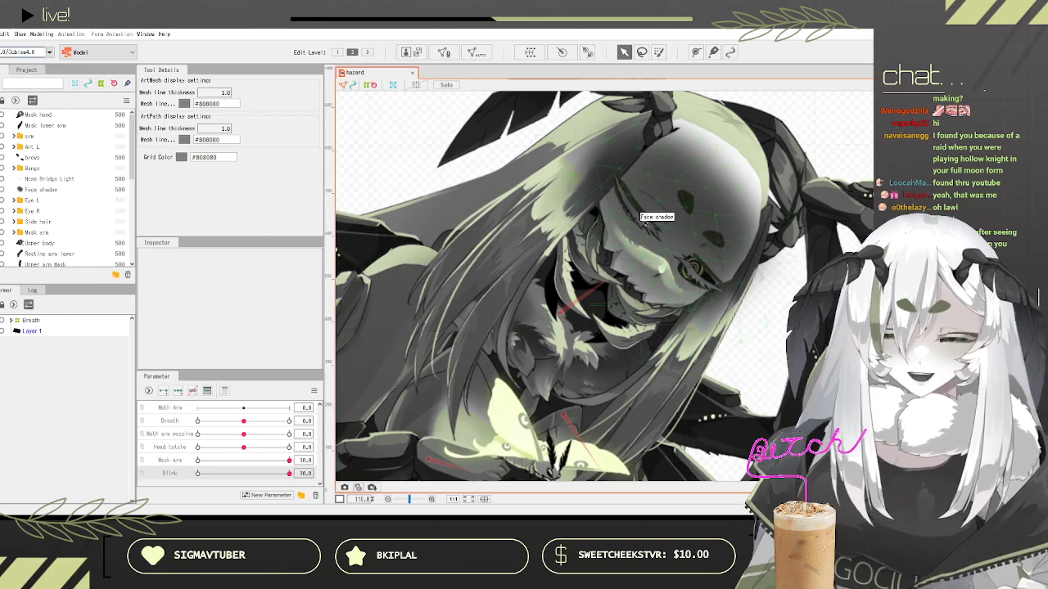
Step: Expand the deformer hierarchy through Breath, Head and Head2 to list the parts inside Eye R
scroll(708, 234, "up", 2)
scroll(708, 237, "up", 5)
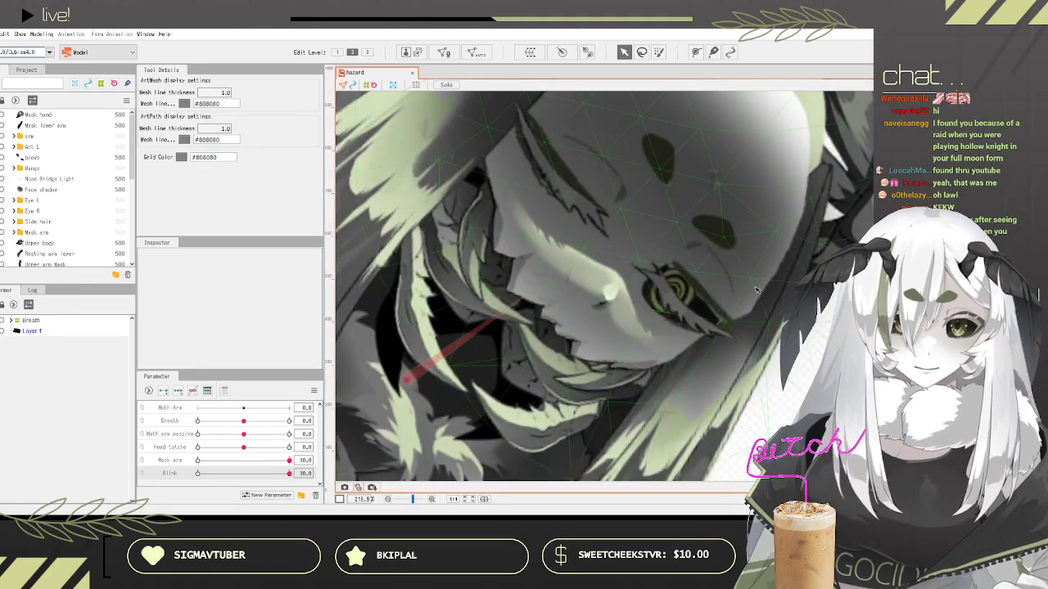
left_click(11, 320)
left_click(32, 343)
left_click(16, 342)
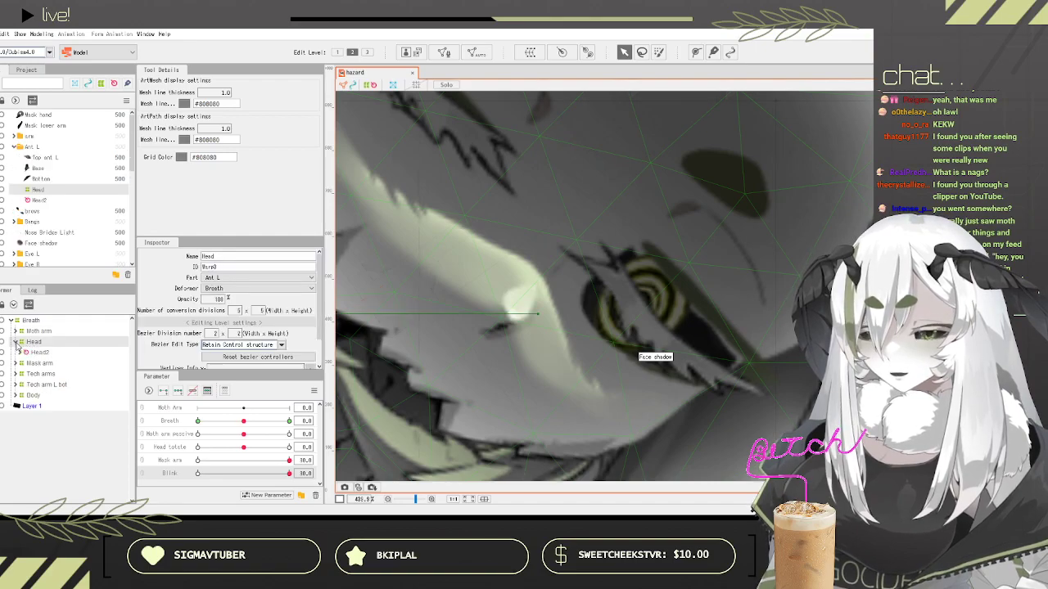
left_click(31, 352)
left_click(38, 365)
left_click(19, 353)
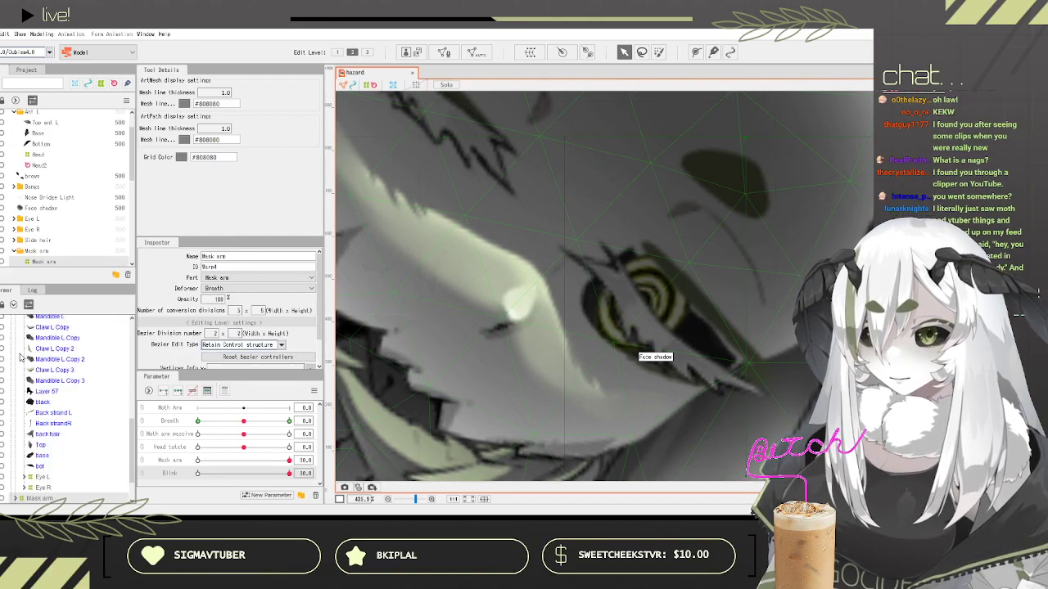
scroll(63, 397, "down", 1)
scroll(76, 416, "up", 1)
scroll(78, 418, "down", 2)
left_click(31, 434)
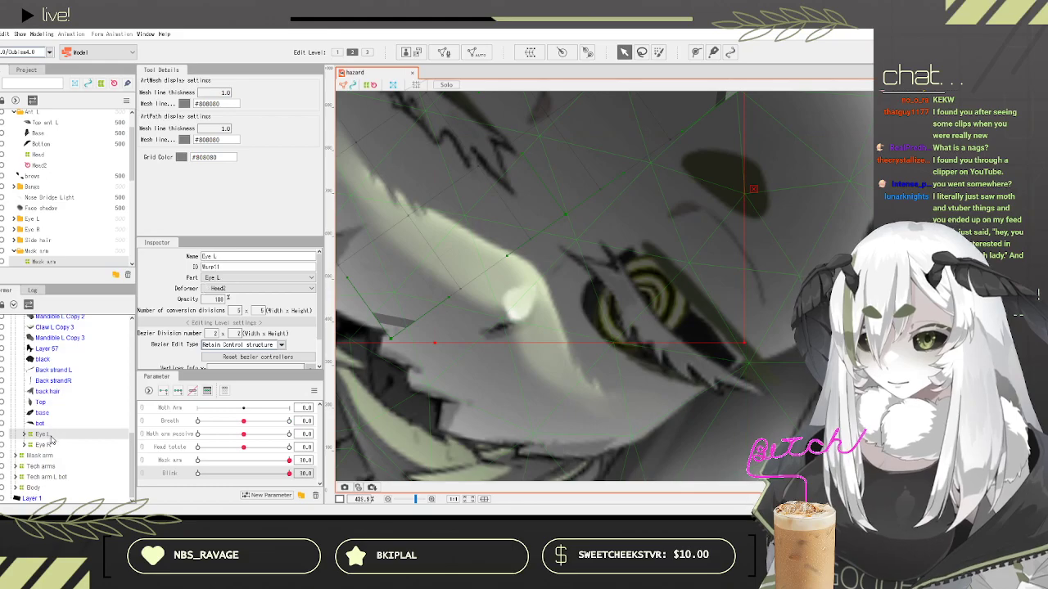
left_click(31, 444)
left_click(23, 445)
scroll(115, 373, "down", 5)
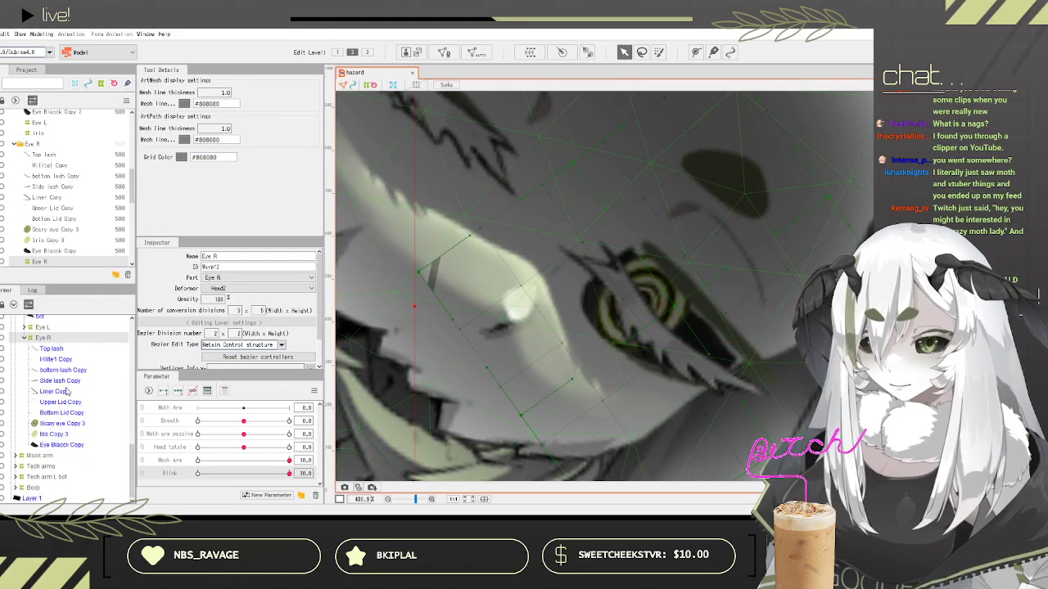
Step: Key Bottom Lid Copy on Blink, move it up and rotate it under the closed lash at 30, and check the movement
left_click(64, 393)
left_click(62, 371)
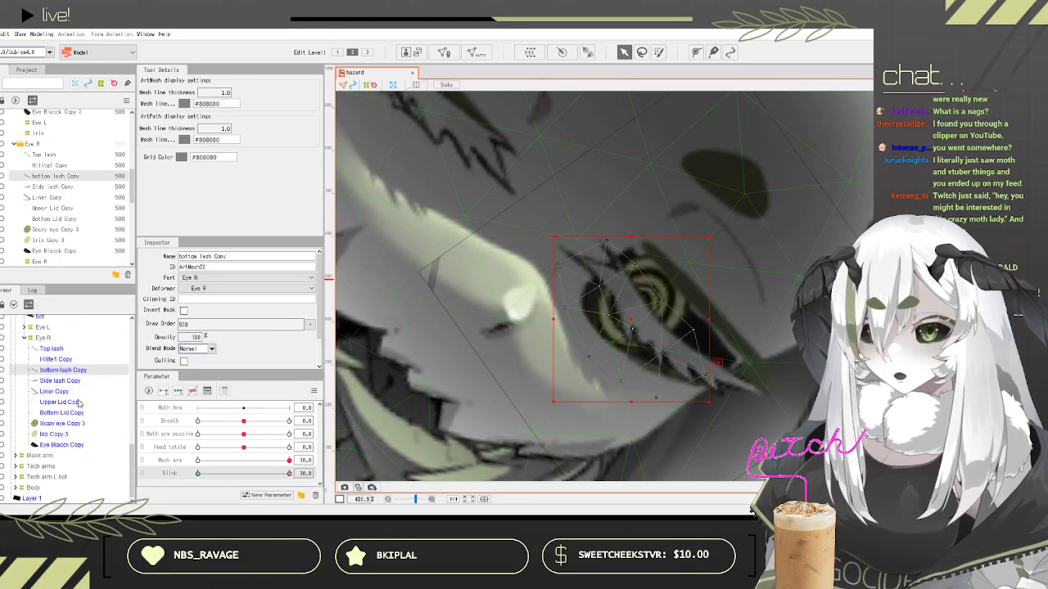
left_click(62, 413)
left_click(163, 393)
left_click_drag(228, 475, 290, 474)
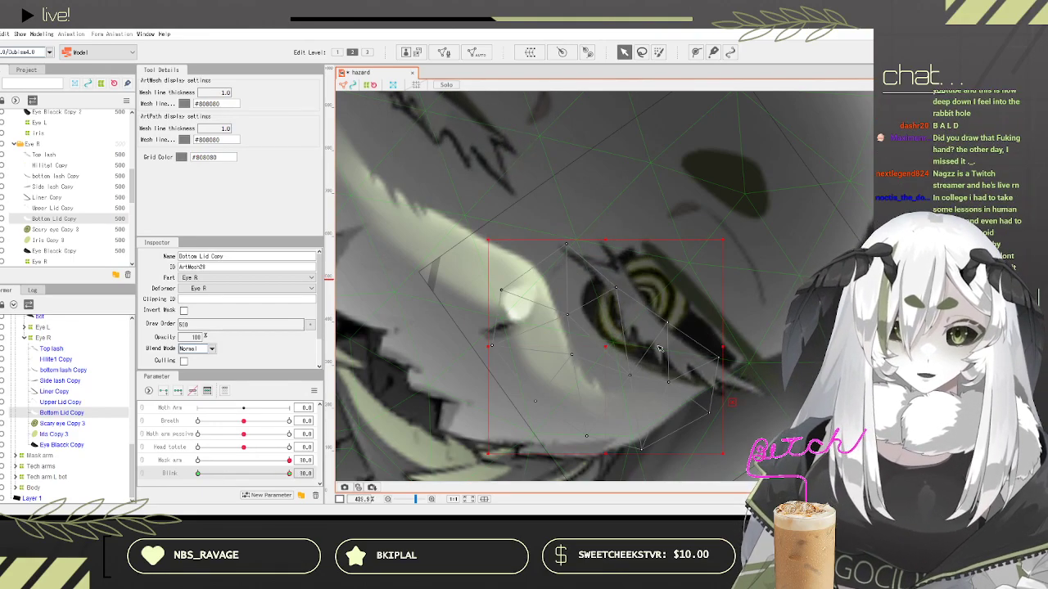
left_click_drag(607, 347, 623, 326)
left_click_drag(746, 326, 742, 347)
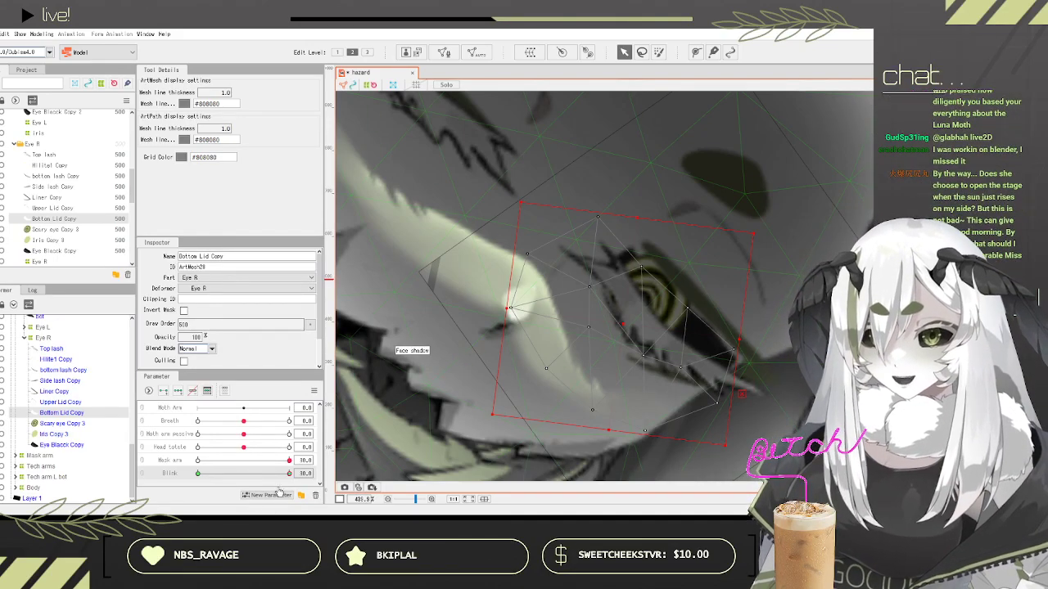
left_click_drag(286, 474, 307, 406)
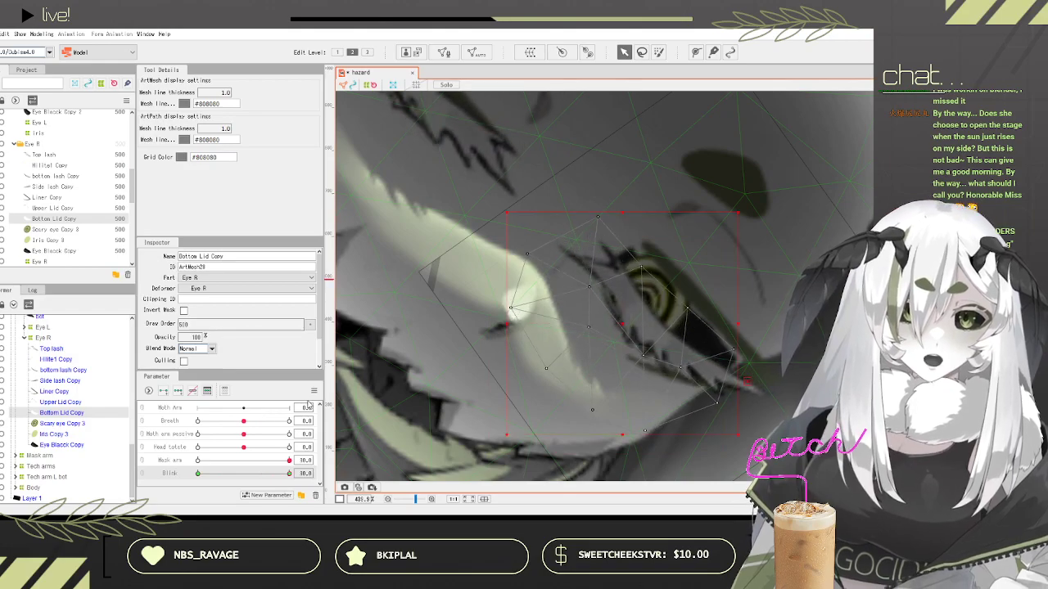
Step: Key Upper Lid Copy on Blink, move it down over the eye at 30, and check the movement
left_click(57, 207)
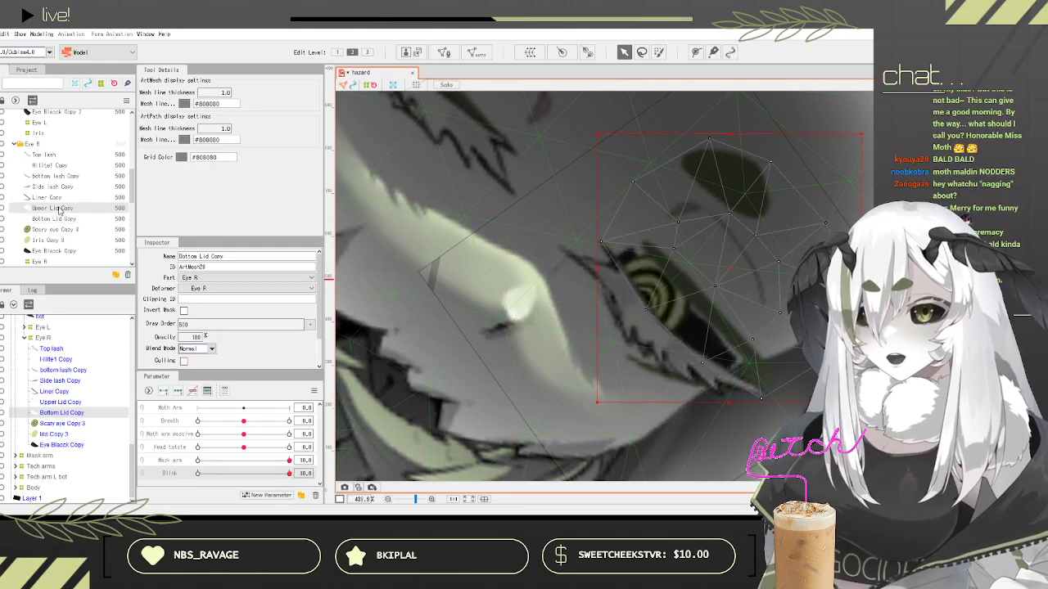
left_click_drag(288, 473, 697, 299)
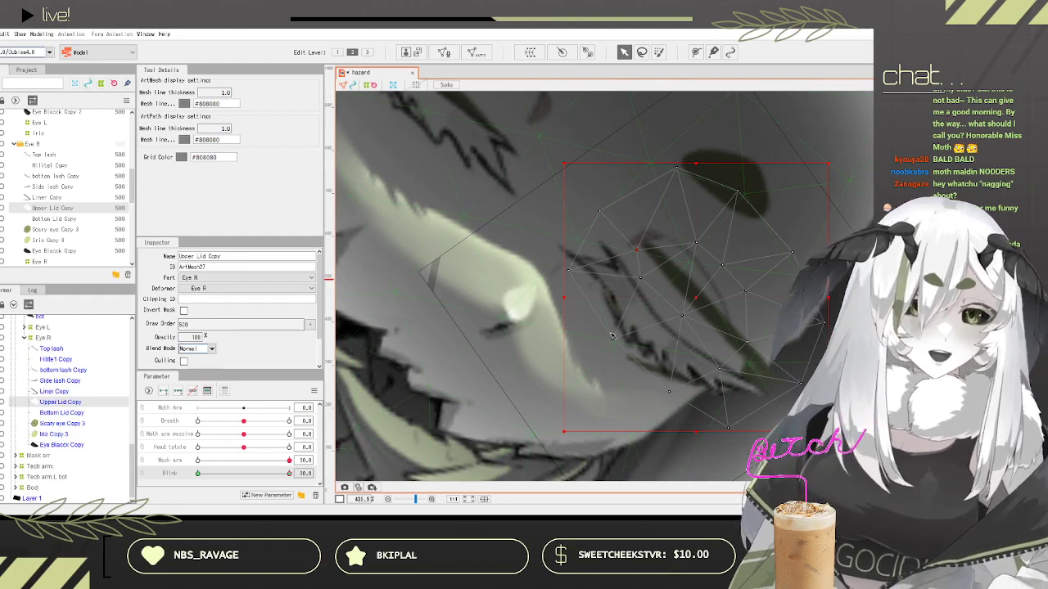
left_click_drag(225, 476, 299, 470)
scroll(561, 227, "down", 5)
scroll(597, 199, "up", 3)
scroll(614, 290, "up", 4)
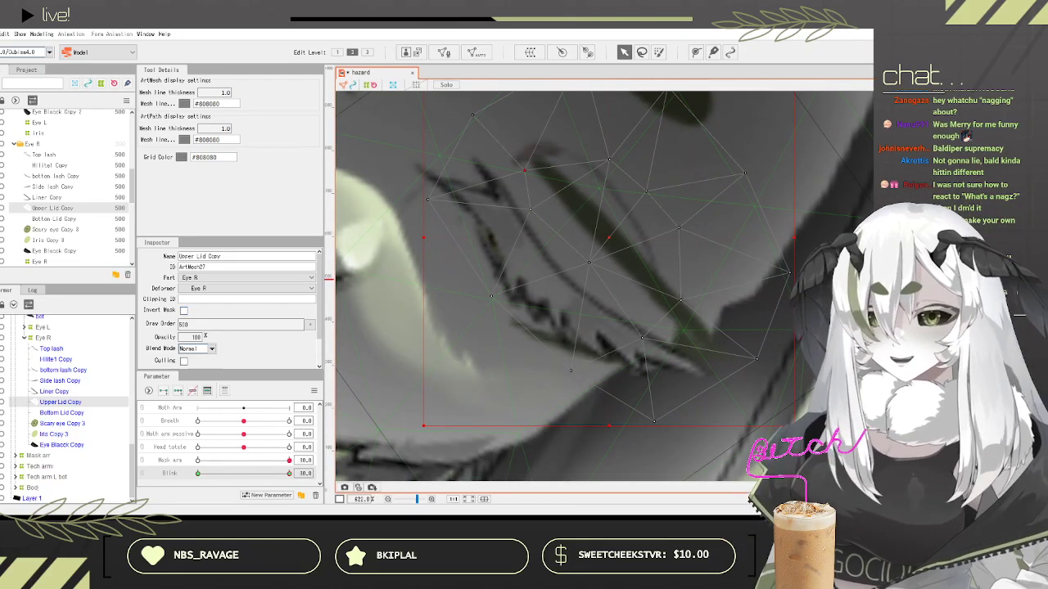
Step: Find Liner Copy among the Eye R parts and rebuild its mesh with a denser layout
left_click(48, 155)
left_click(51, 166)
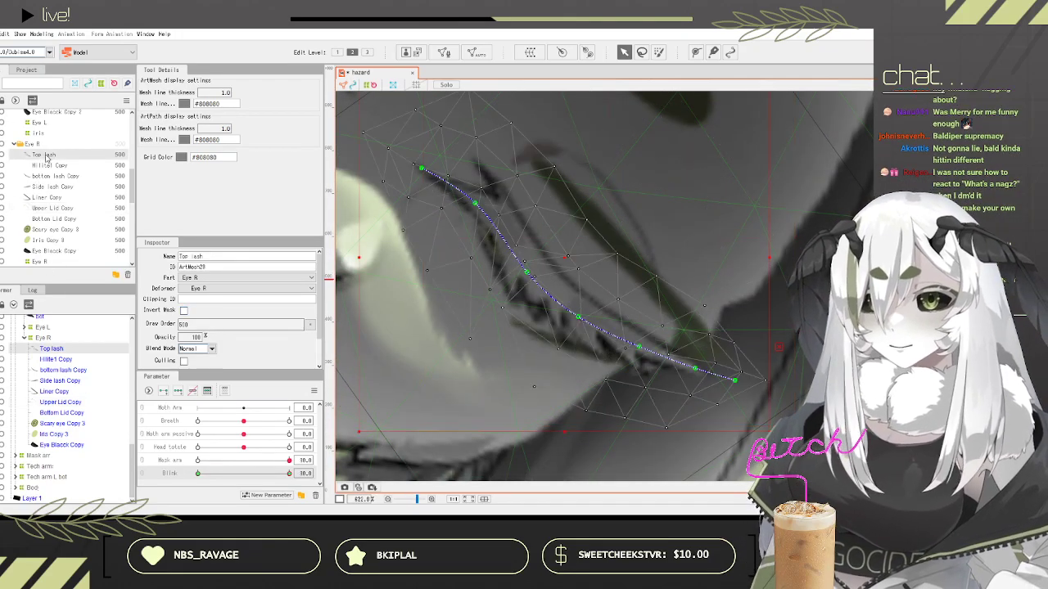
left_click(55, 177)
left_click(59, 188)
left_click(60, 198)
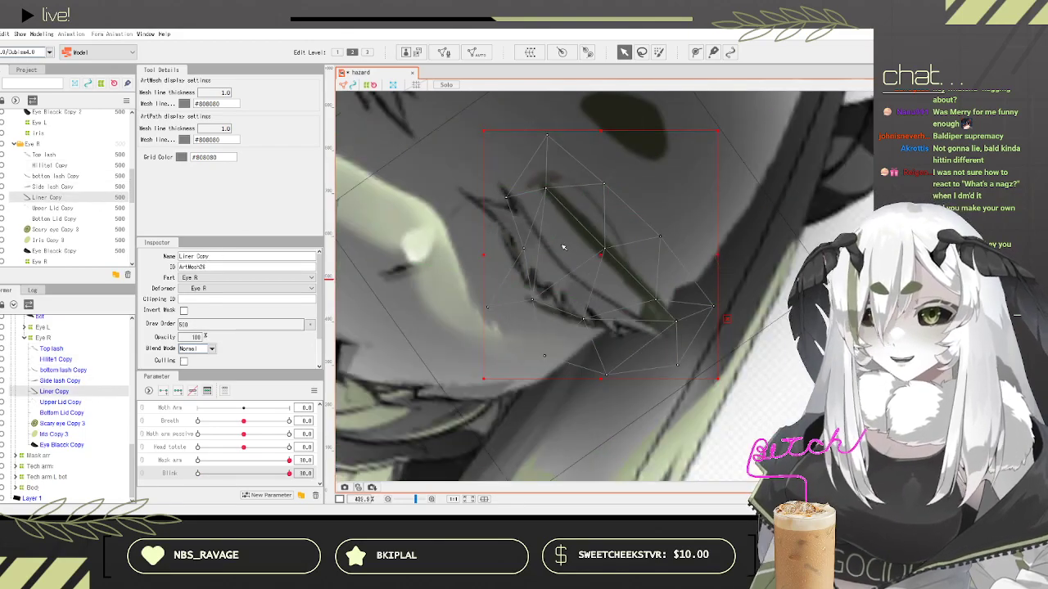
left_click(443, 52)
left_click(464, 88)
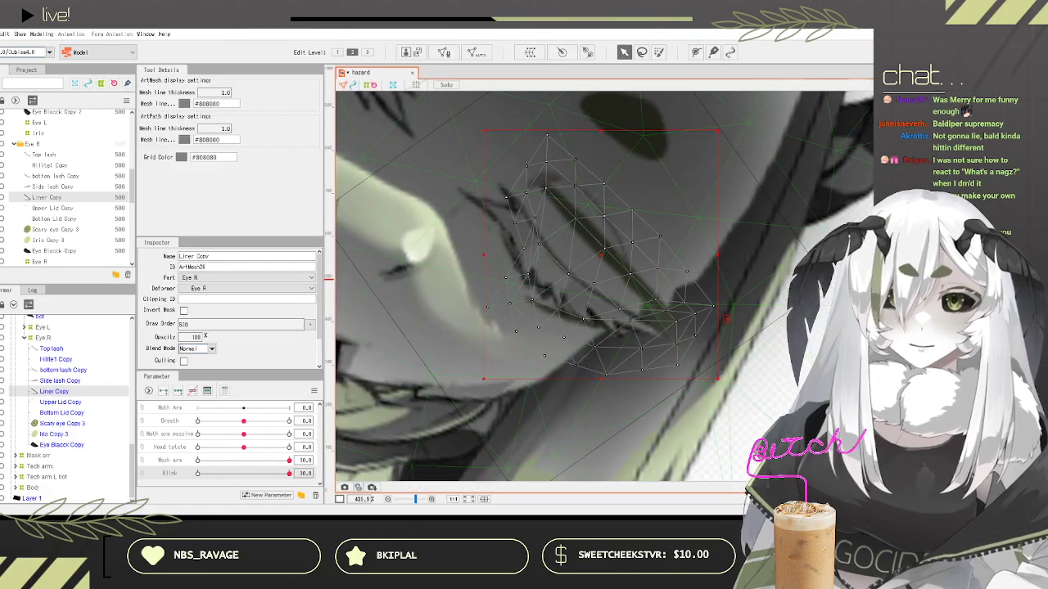
Step: Draw a nine-point deform path on Liner Copy along the upper line, around the outer corner and back along the lower line
left_click(696, 52)
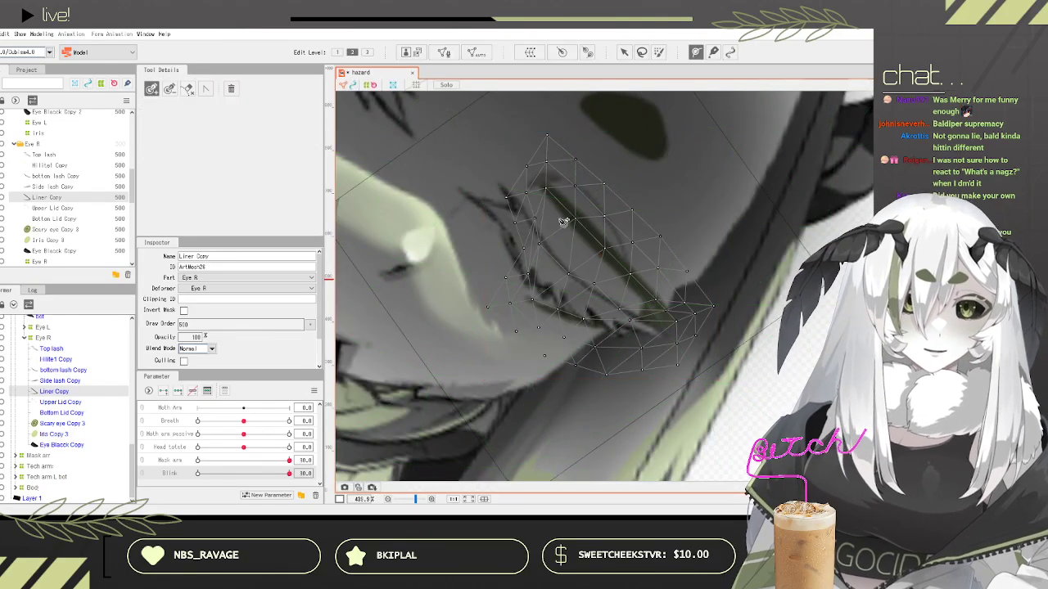
left_click(539, 183)
left_click(573, 216)
left_click(608, 251)
left_click(638, 285)
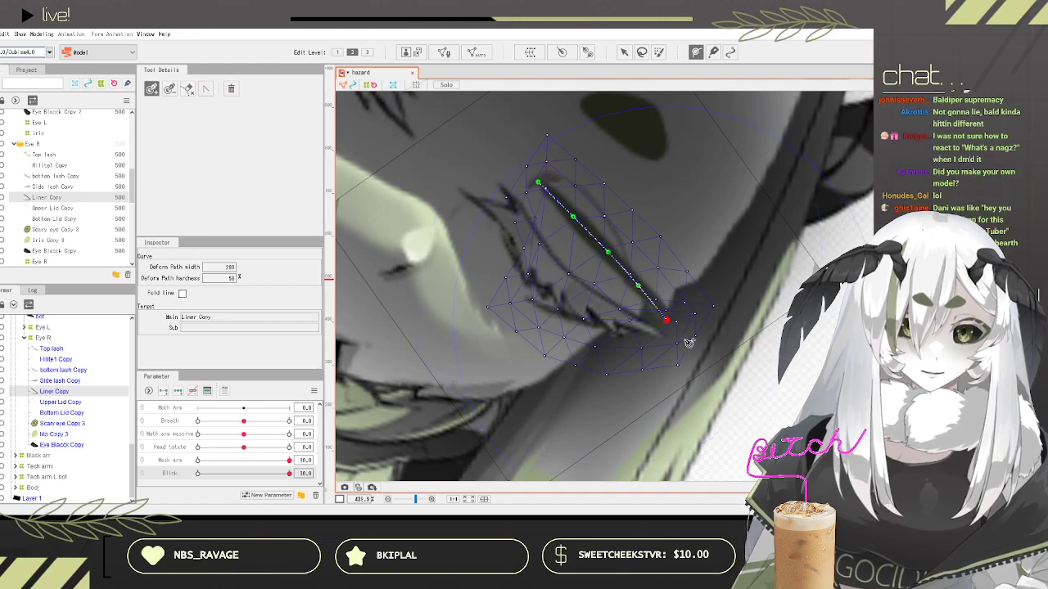
left_click(634, 334)
left_click(590, 324)
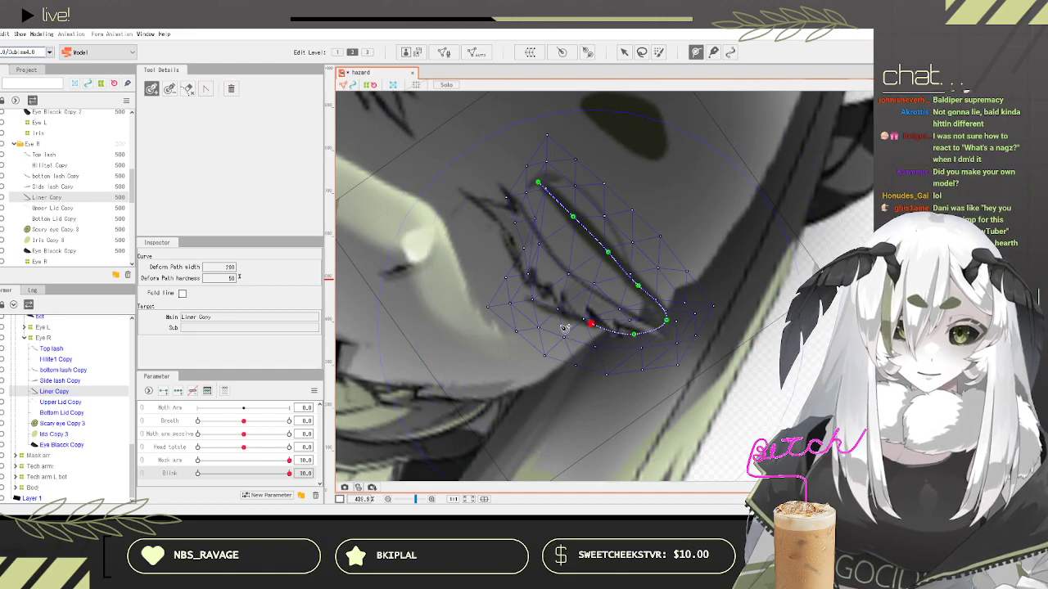
left_click(548, 310)
left_click(517, 293)
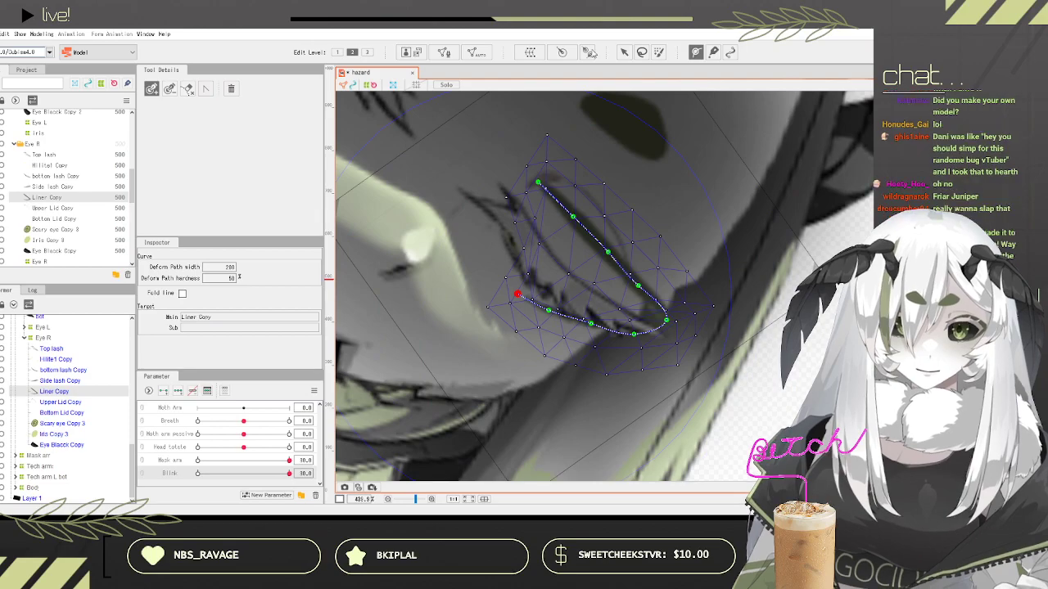
Step: Key Liner Copy on Blink, set Blink to 30, and compare the right eye with the closed left eye
left_click(623, 53)
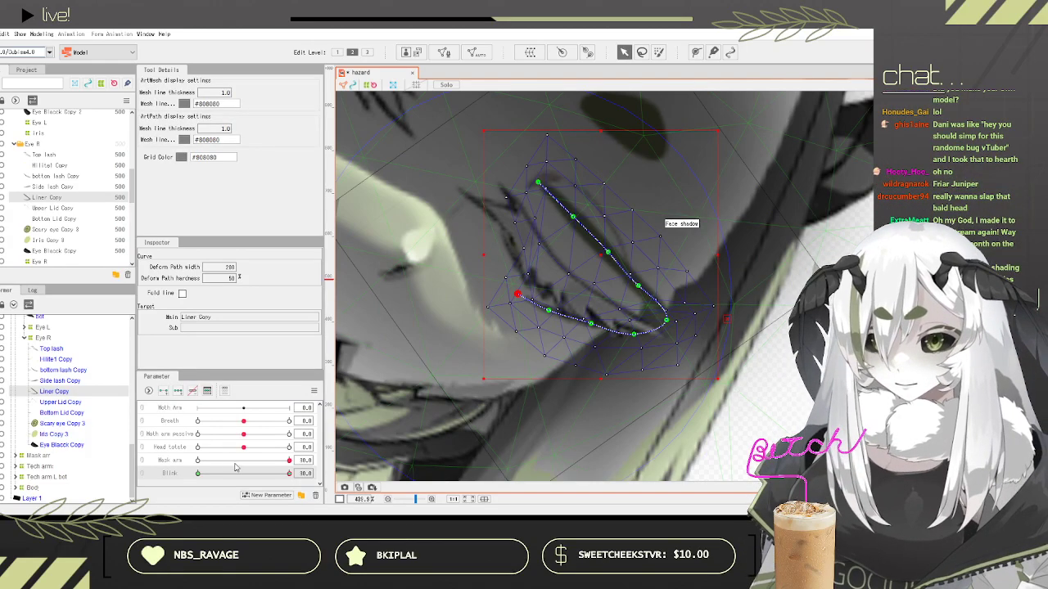
left_click_drag(230, 479, 304, 478)
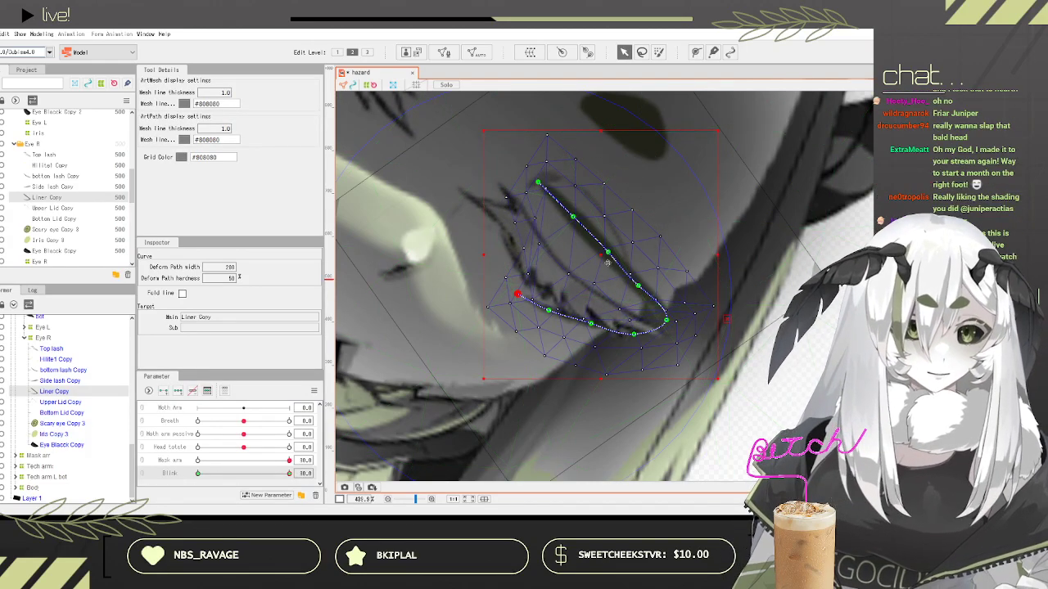
scroll(555, 268, "down", 5)
scroll(465, 186, "up", 3)
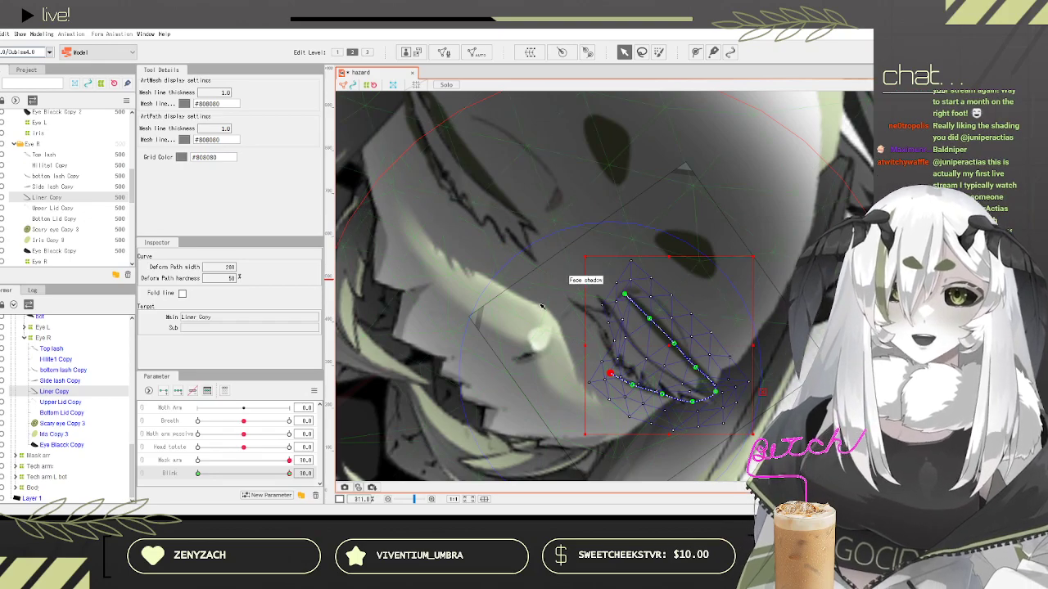
scroll(500, 290, "down", 4)
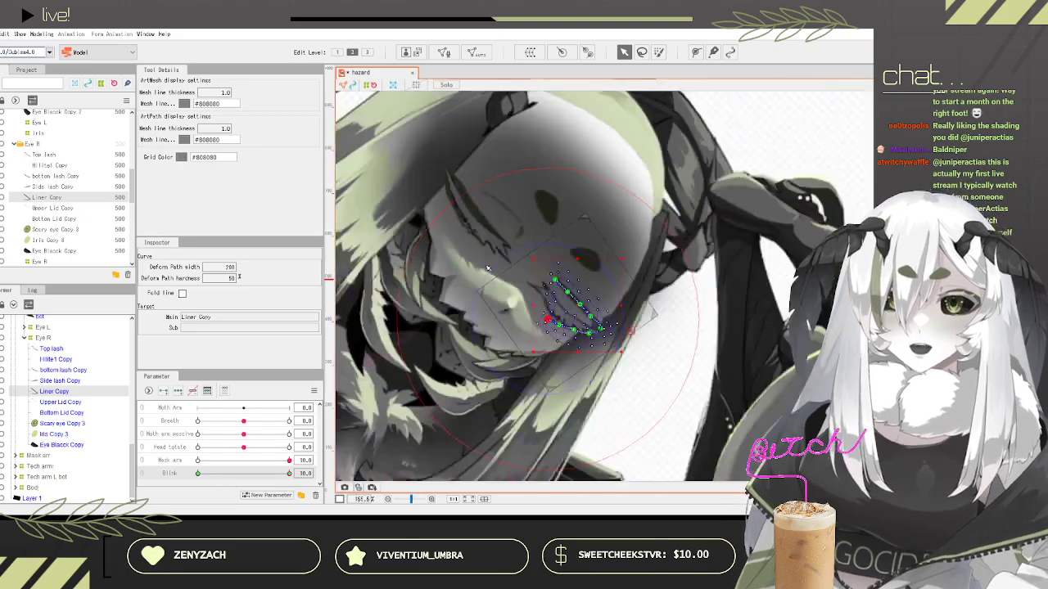
scroll(485, 271, "up", 3)
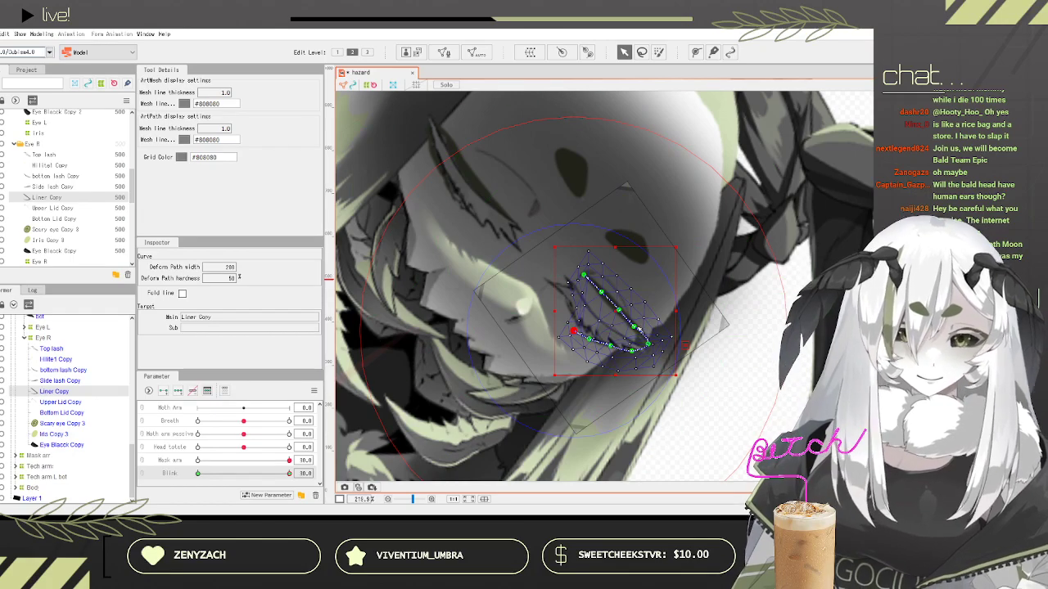
scroll(636, 334, "up", 2)
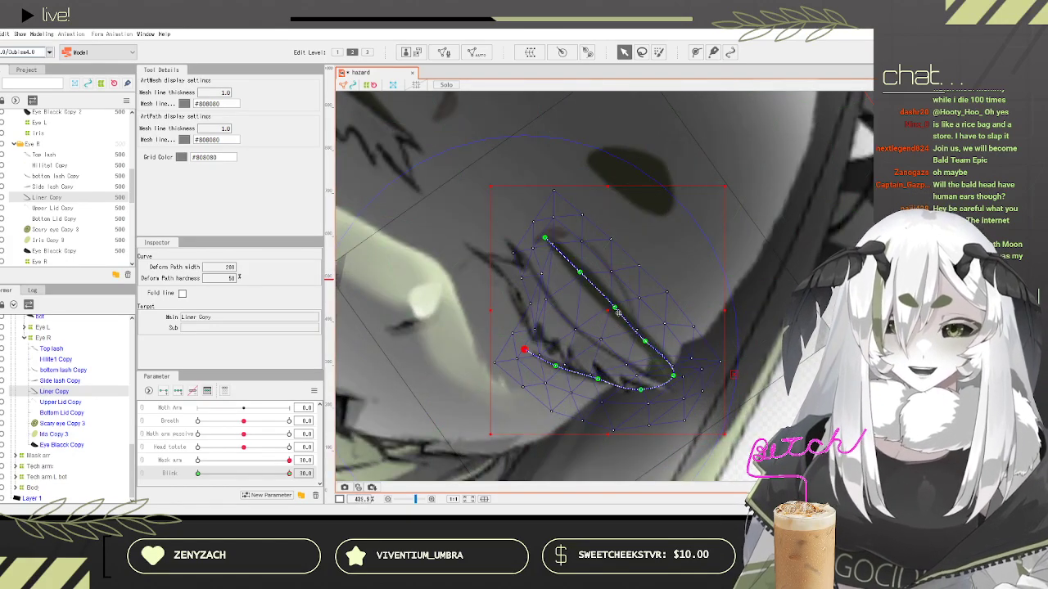
Step: Pull the upper path points of Liner Copy down toward the closed lash line at Blink 30
scroll(629, 351, "up", 1)
mouse_move(649, 332)
left_mouse_down()
mouse_move(641, 353)
mouse_move(643, 343)
left_mouse_up()
left_click_drag(557, 236, 520, 260)
left_click_drag(610, 291, 579, 326)
left_click_drag(507, 188, 473, 217)
left_click(516, 262)
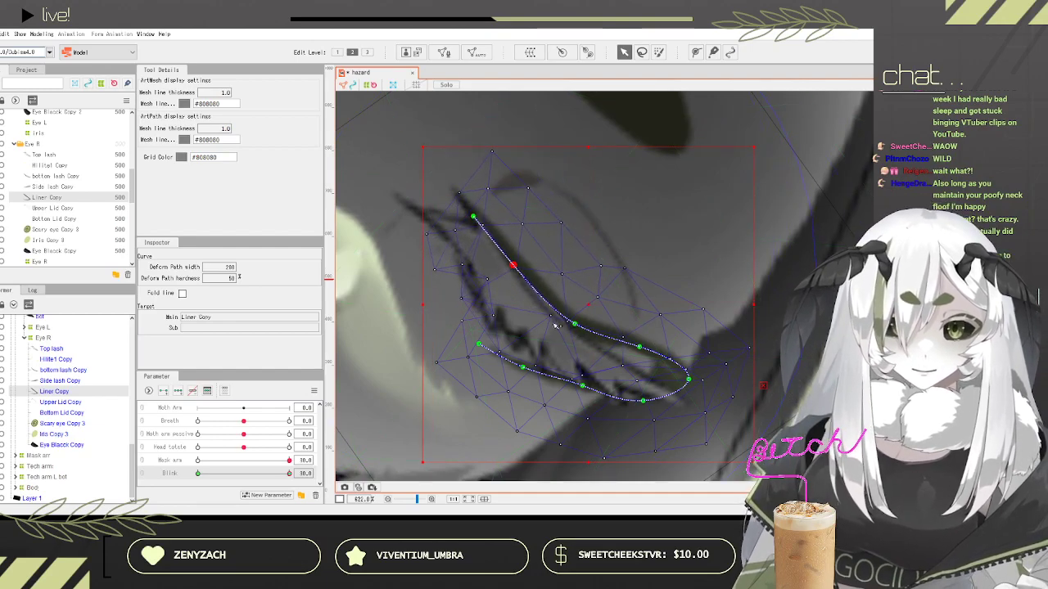
left_click(575, 325)
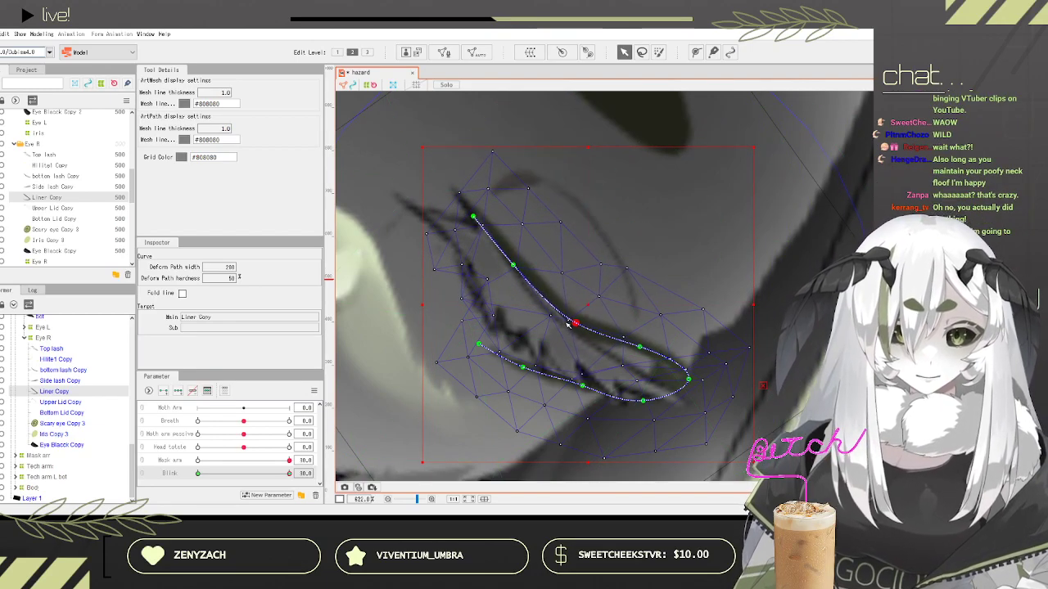
Step: Tuck the outer corner and lower path points of Liner Copy against the closed lash, and test the blink up to 30
left_click_drag(639, 347, 638, 355)
left_click_drag(688, 378, 677, 401)
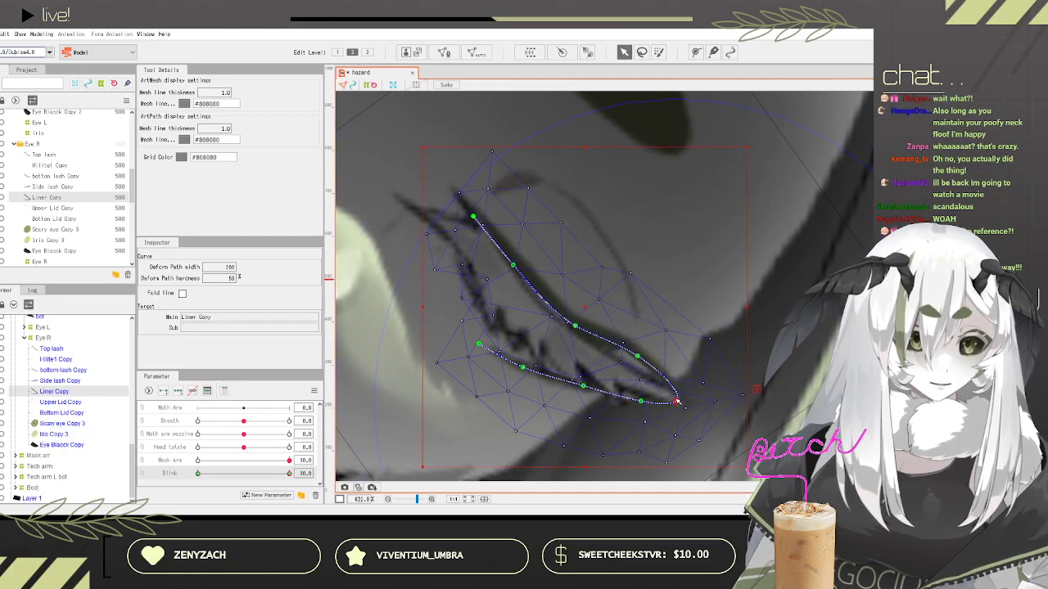
left_click_drag(638, 356, 631, 367)
left_click_drag(479, 343, 490, 319)
left_click_drag(523, 366, 529, 352)
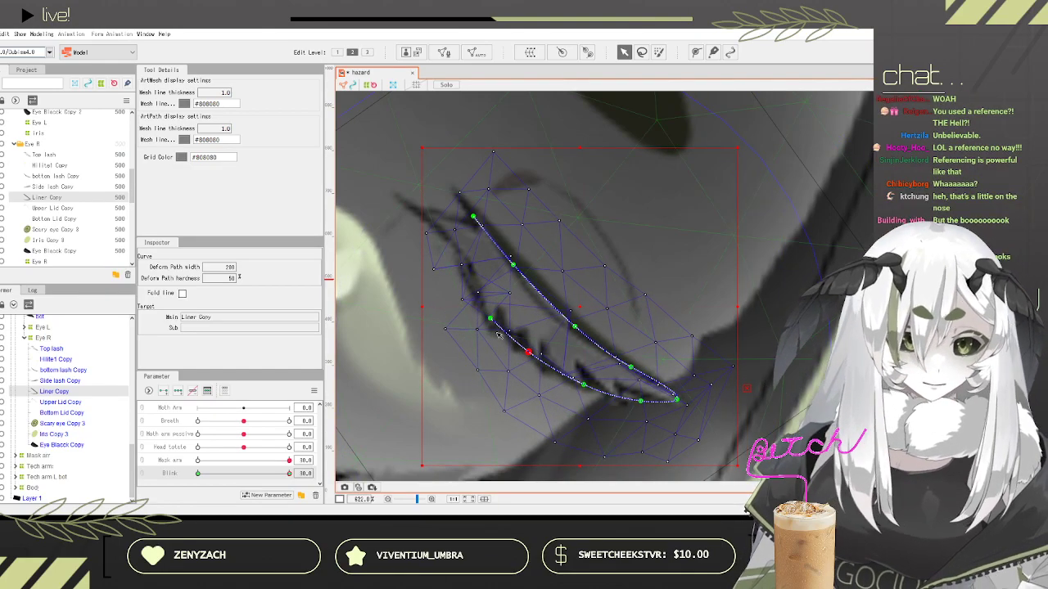
scroll(608, 328, "down", 5)
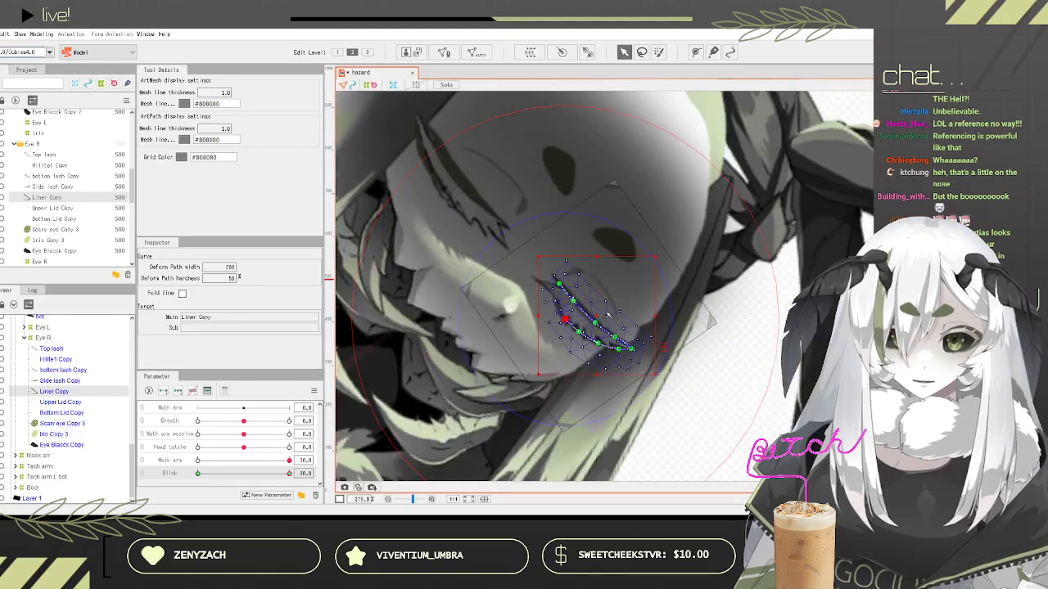
scroll(602, 284, "up", 5)
left_click(639, 431)
scroll(581, 350, "down", 3)
left_click_drag(288, 474, 344, 458)
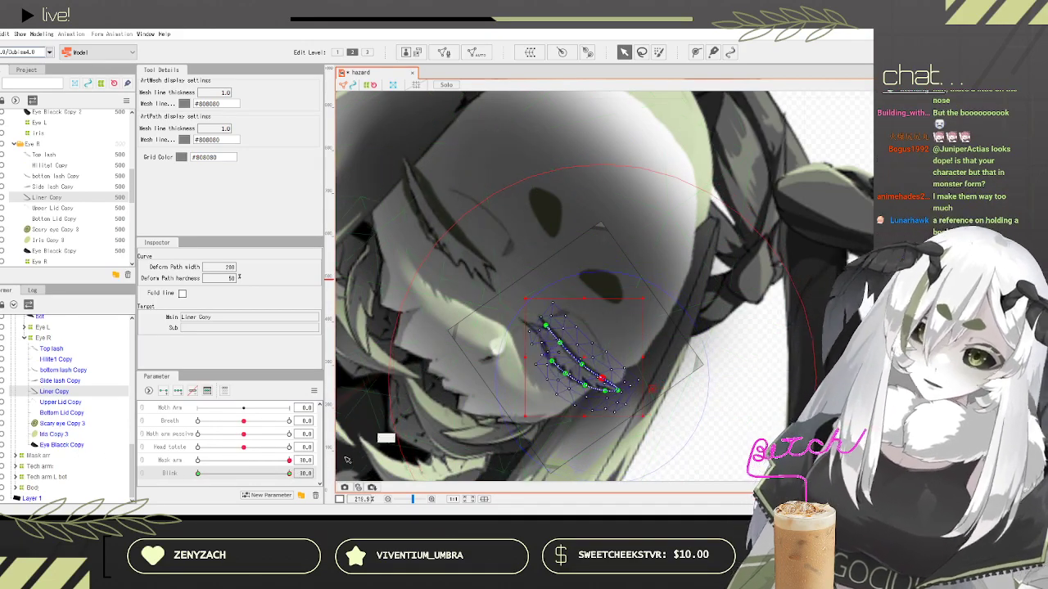
Step: Wrap Scary eye Copy 3 and Iris Copy 3 in a warp deformer named Iris R, key it on Blink, and lower it slightly at 30
left_click(64, 424)
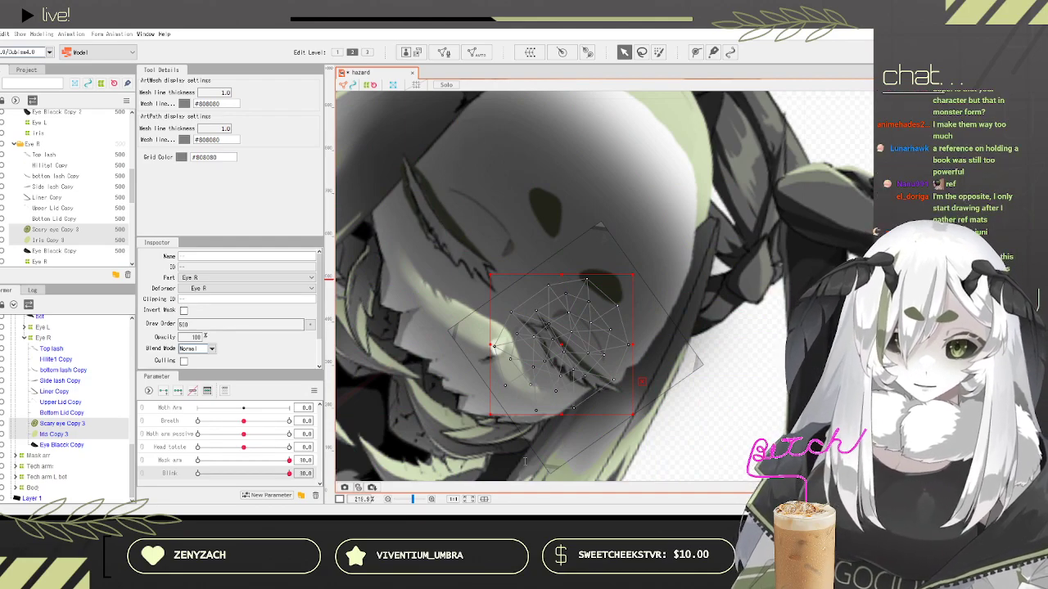
left_click(562, 448)
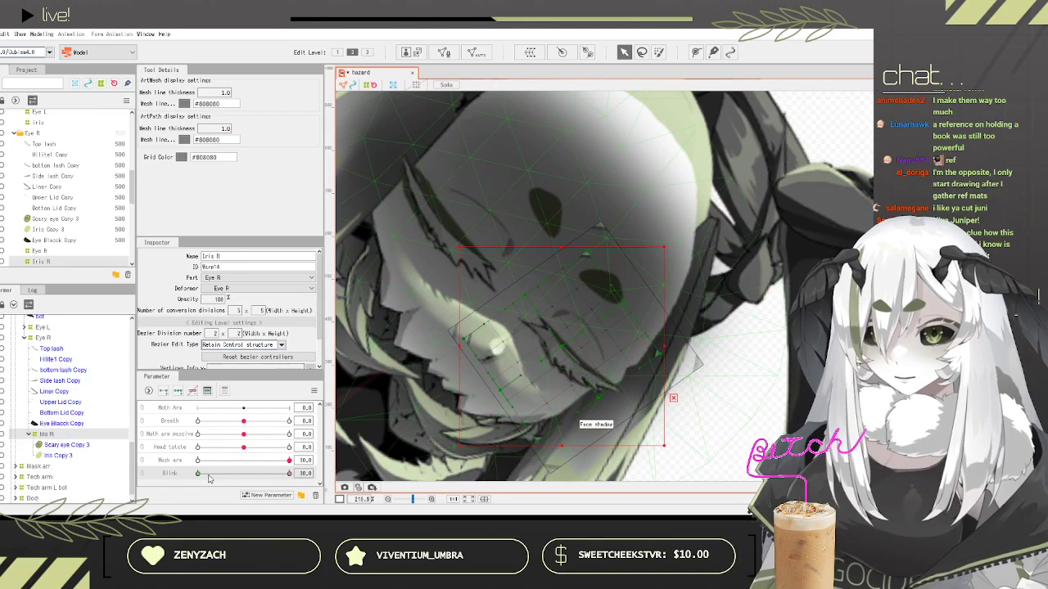
left_click_drag(213, 475, 298, 472)
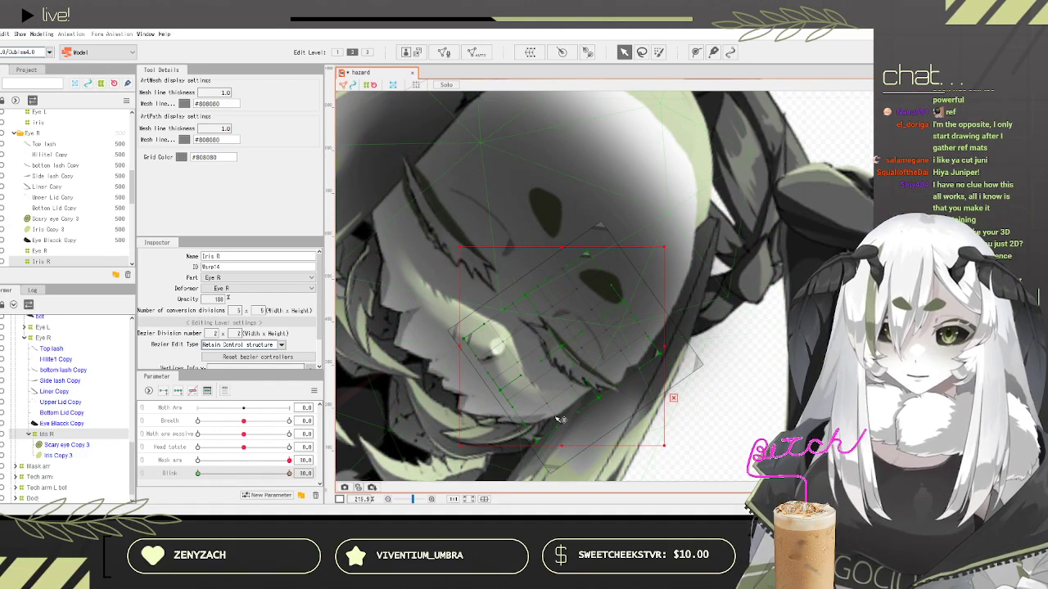
left_click_drag(563, 346, 560, 353)
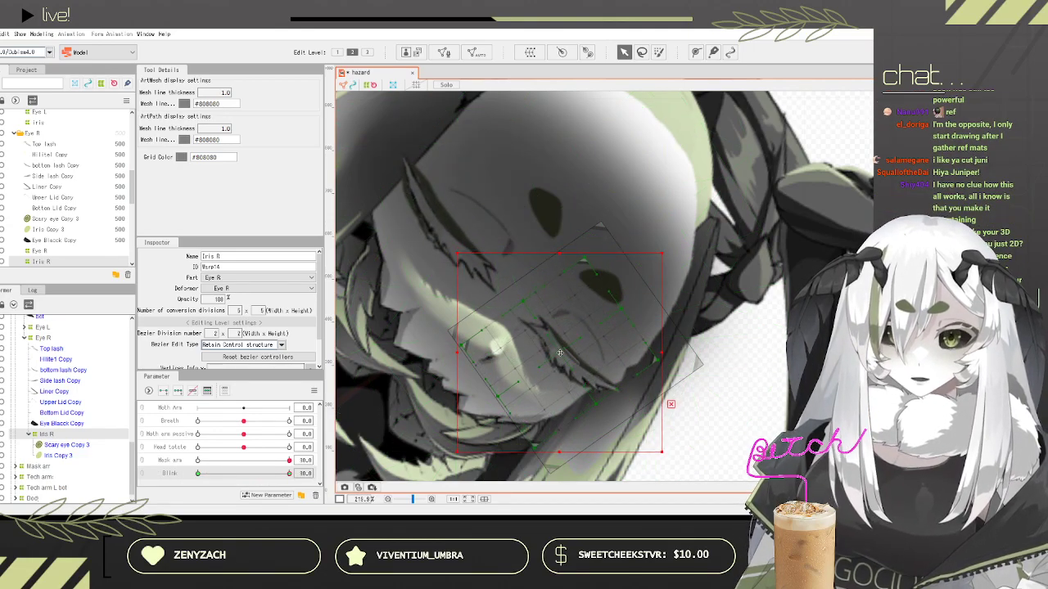
left_click_drag(245, 476, 175, 463)
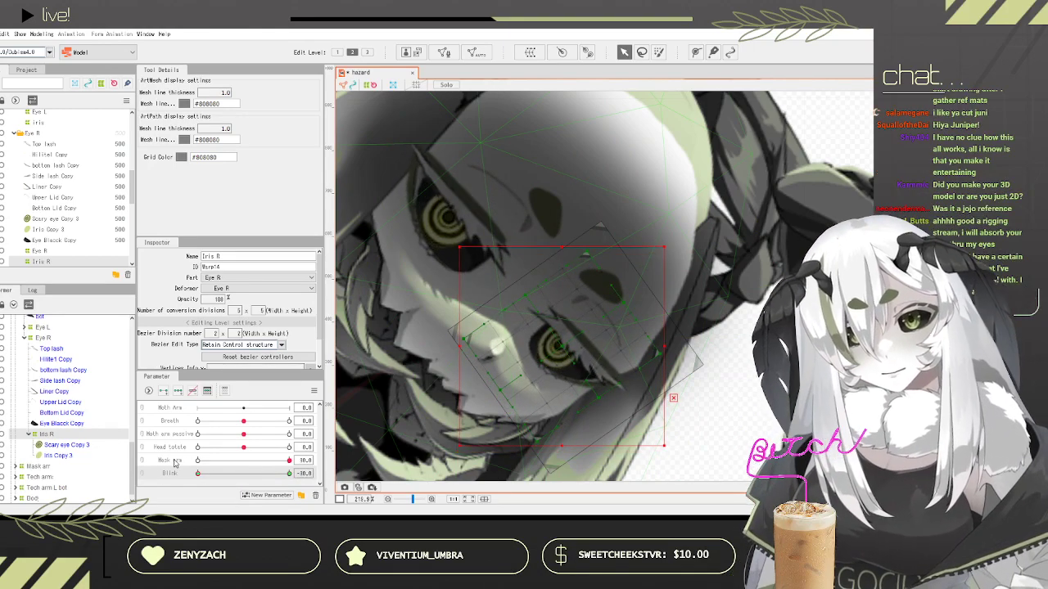
Step: Show the Bangs part again, then test the Blink and Mask arm parameters on the whole face
scroll(631, 253, "down", 4)
scroll(631, 252, "down", 3)
scroll(605, 254, "up", 3)
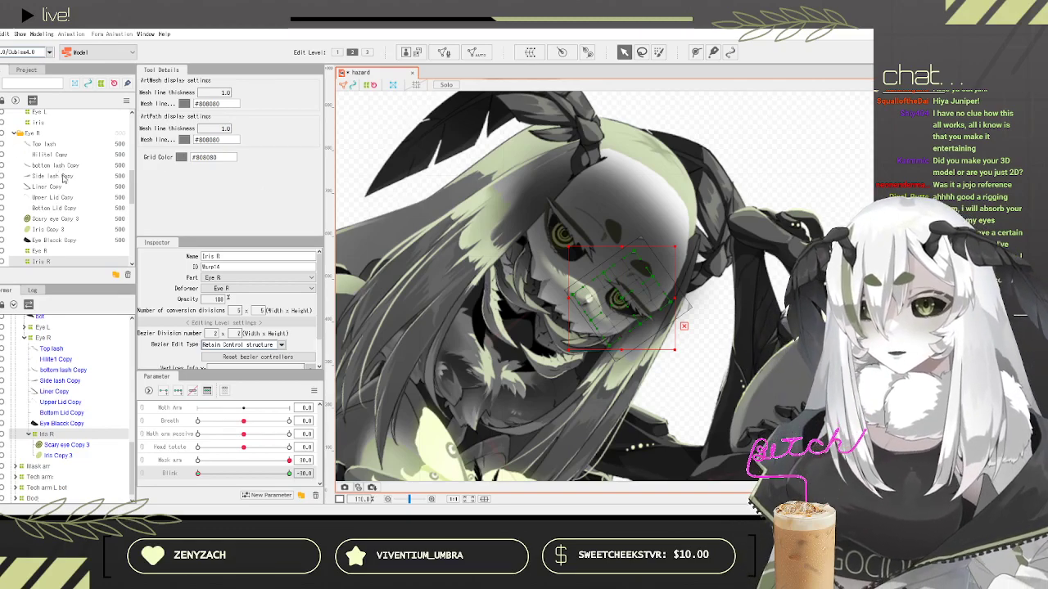
scroll(63, 176, "up", 5)
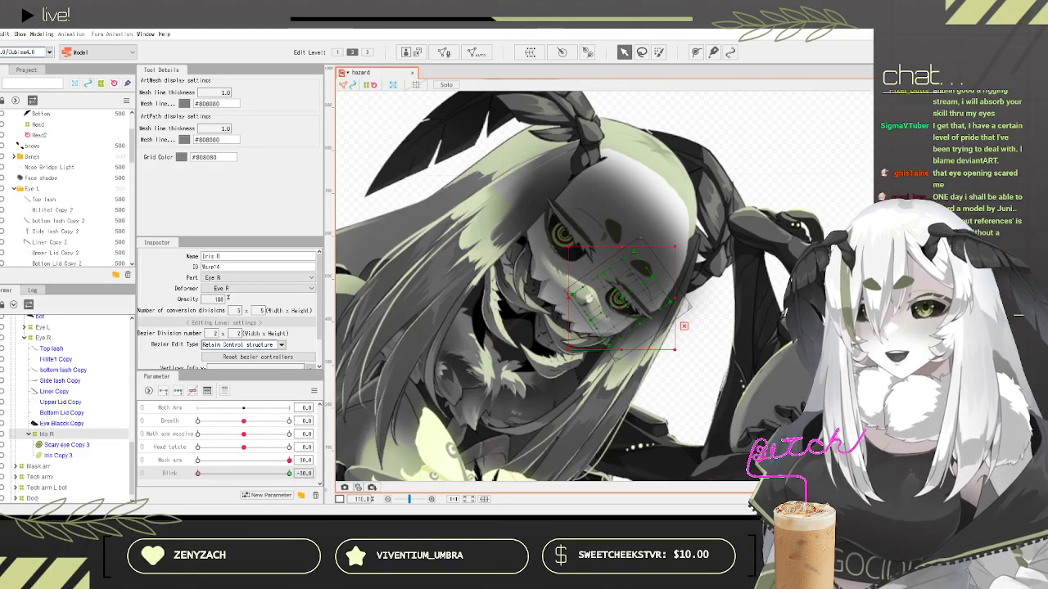
left_click(1, 156)
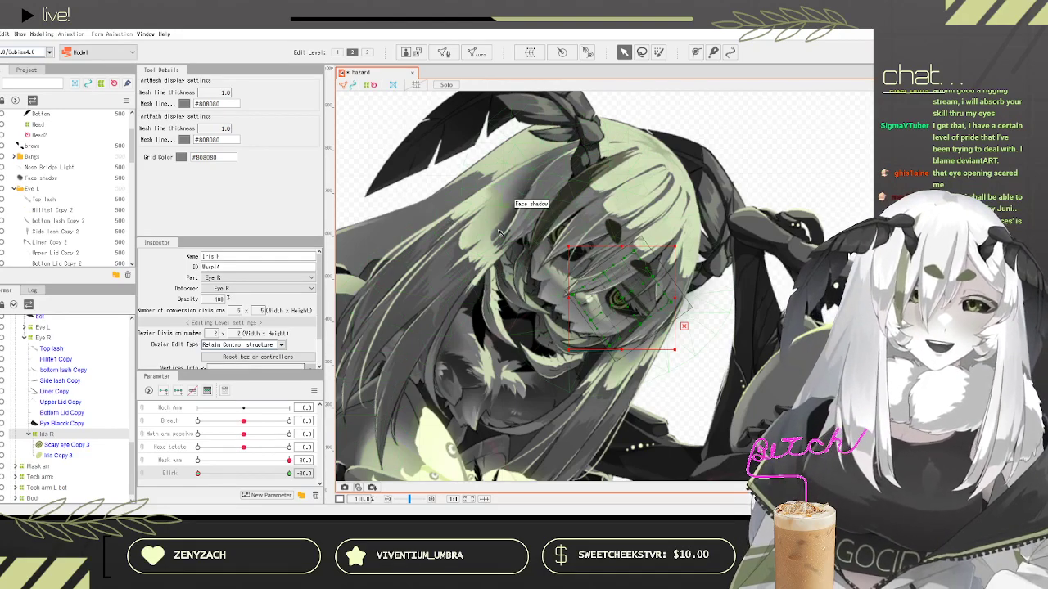
left_click_drag(227, 477, 182, 478)
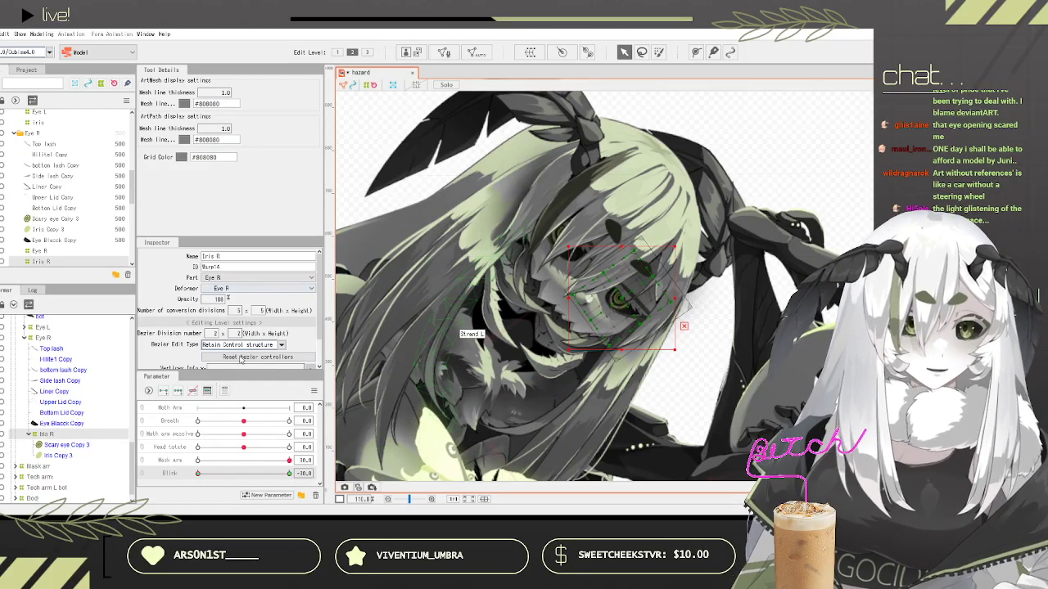
left_click(233, 461)
left_click_drag(227, 463, 284, 465)
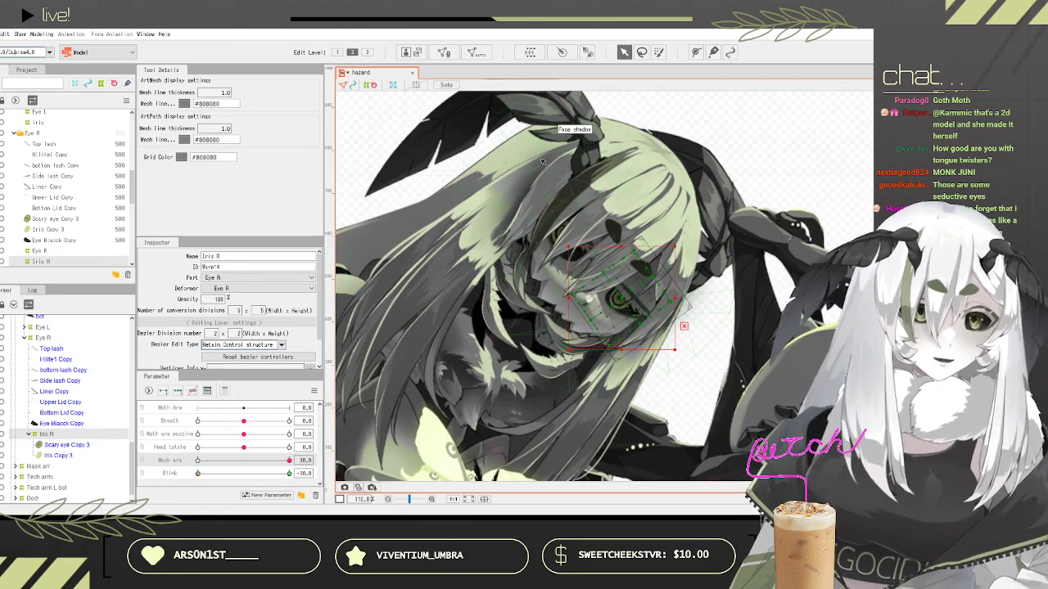
Step: Save the hazard model file
scroll(571, 230, "down", 2)
scroll(571, 230, "down", 3)
scroll(559, 308, "up", 3)
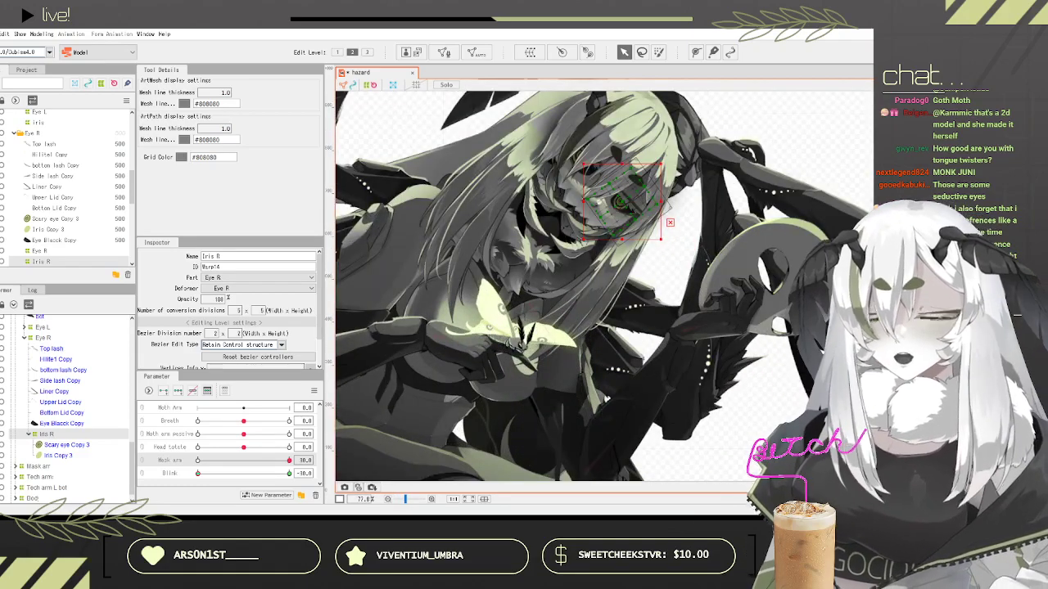
left_click(1, 34)
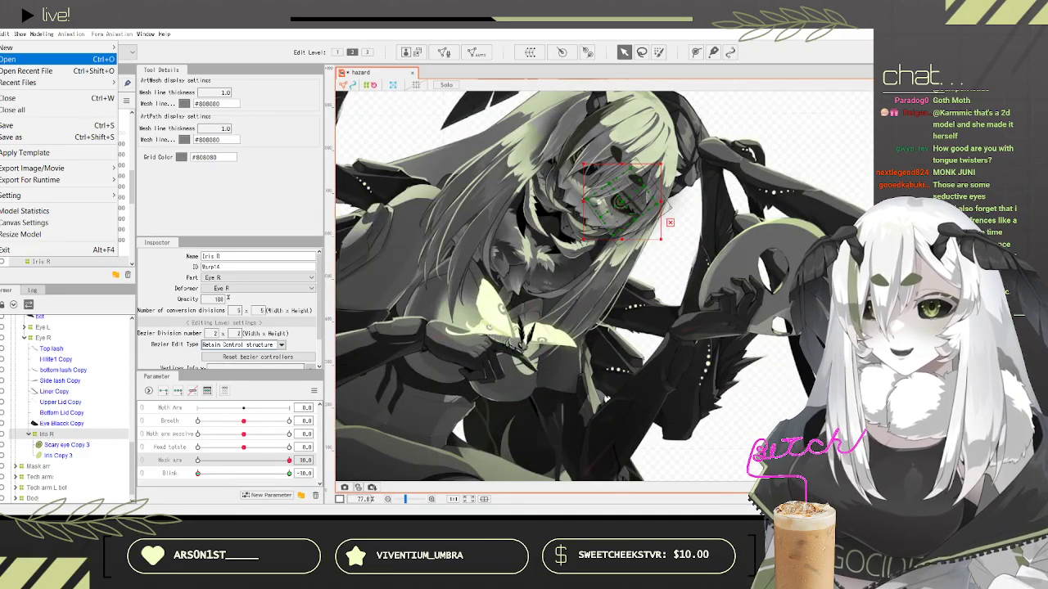
left_click(25, 124)
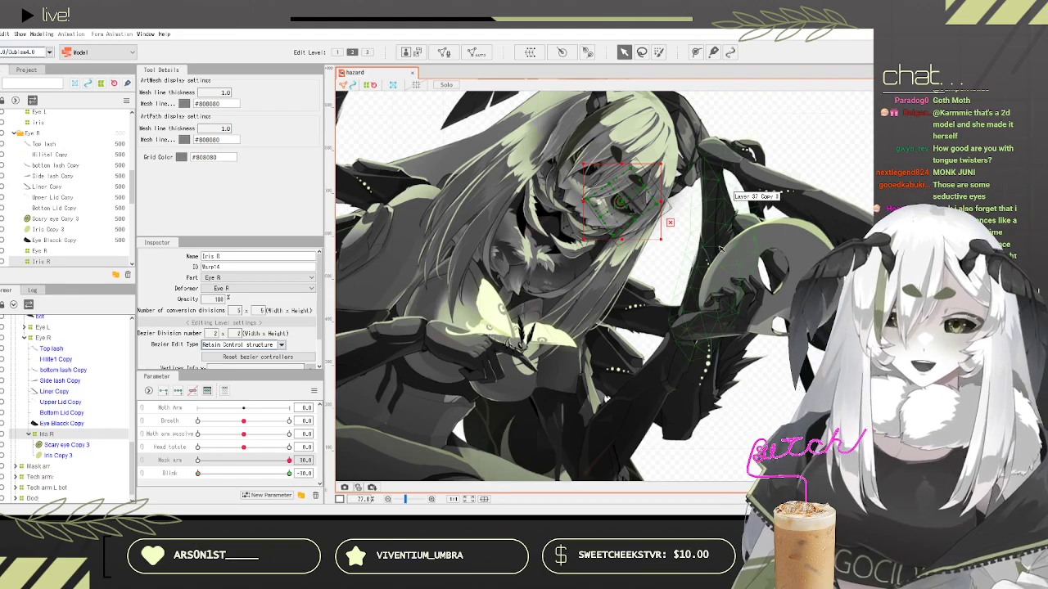
scroll(715, 262, "down", 1)
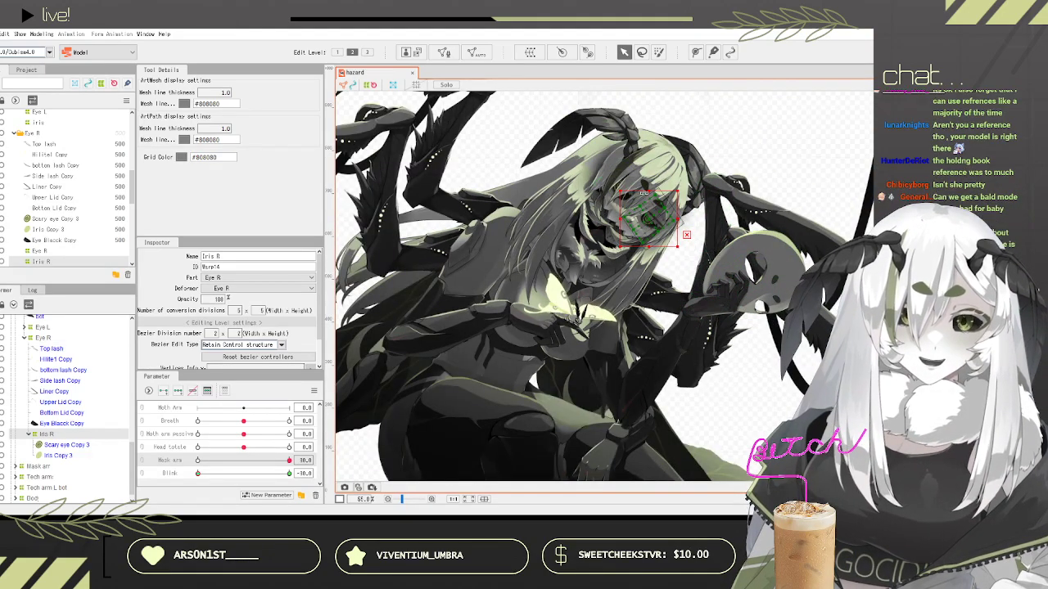
scroll(601, 155, "up", 1)
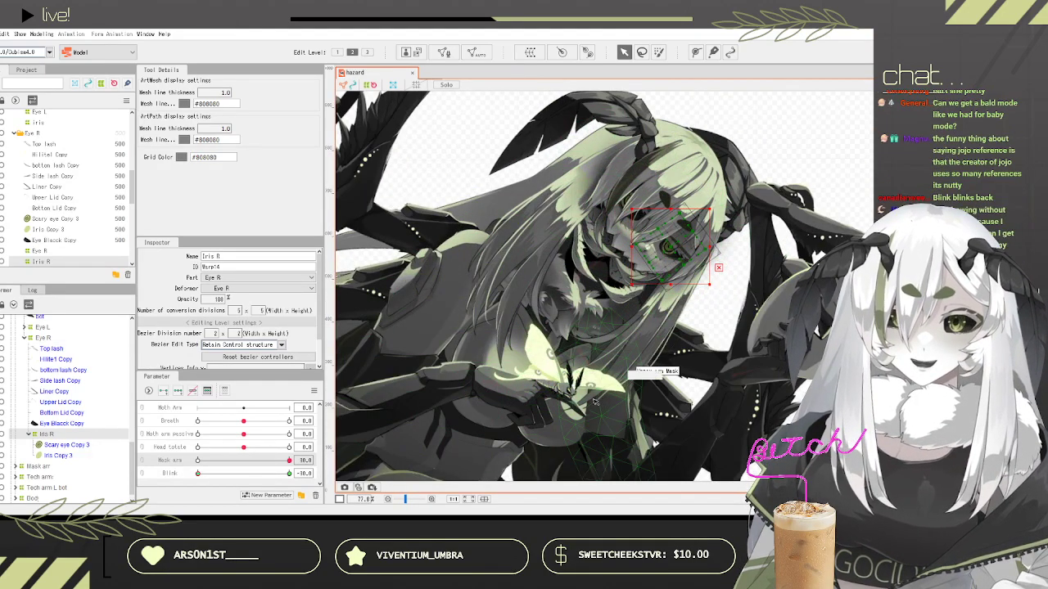
scroll(586, 395, "down", 5)
scroll(609, 373, "up", 6)
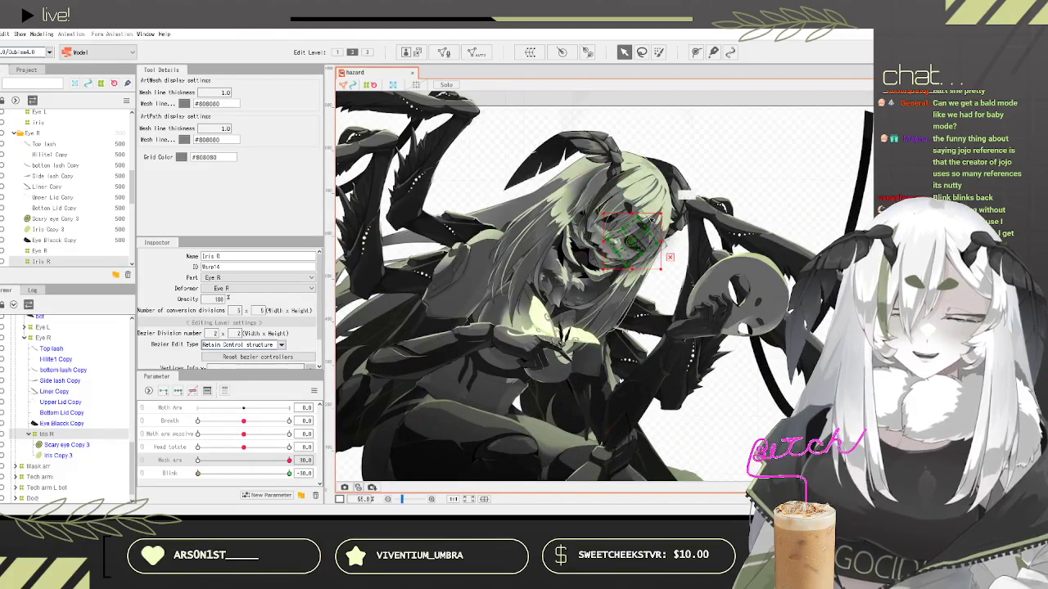
scroll(637, 220, "up", 2)
scroll(637, 219, "down", 2)
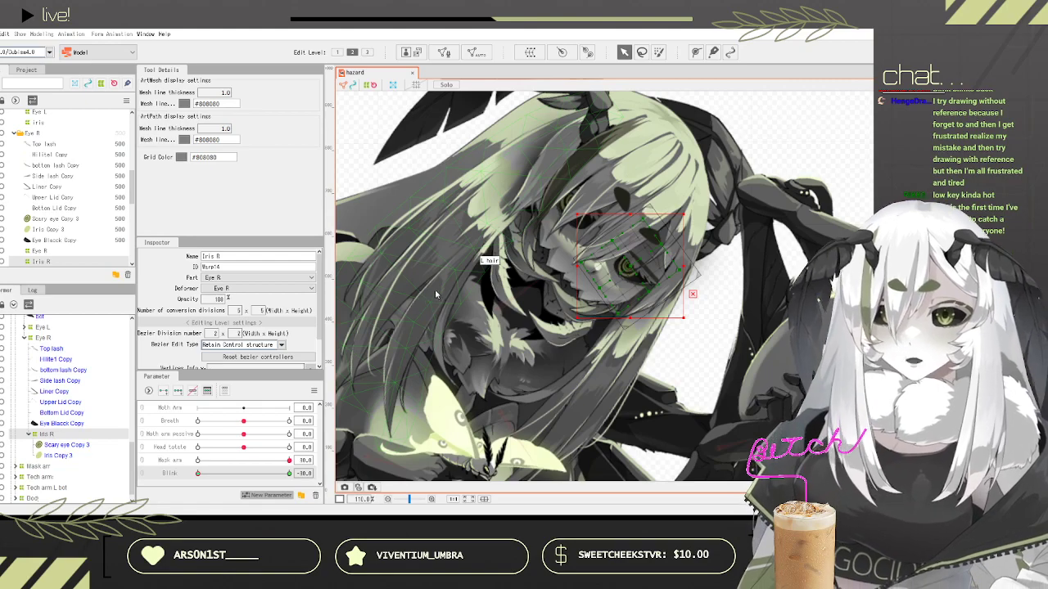
Step: Hide the Bangs part to expose the forehead and both eyes
left_click(454, 322)
scroll(180, 470, "down", 2)
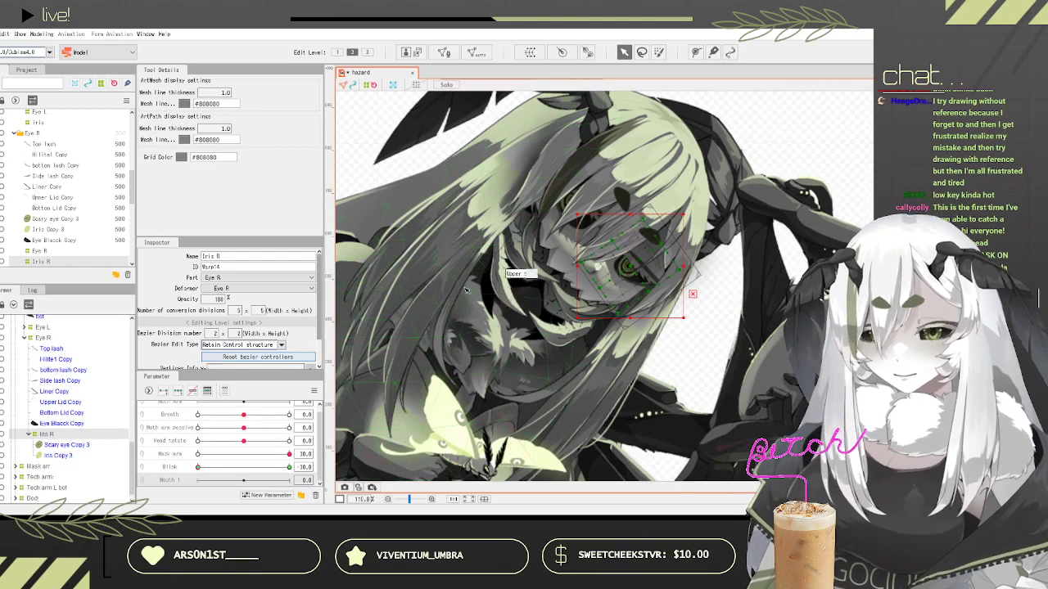
scroll(483, 311, "up", 2)
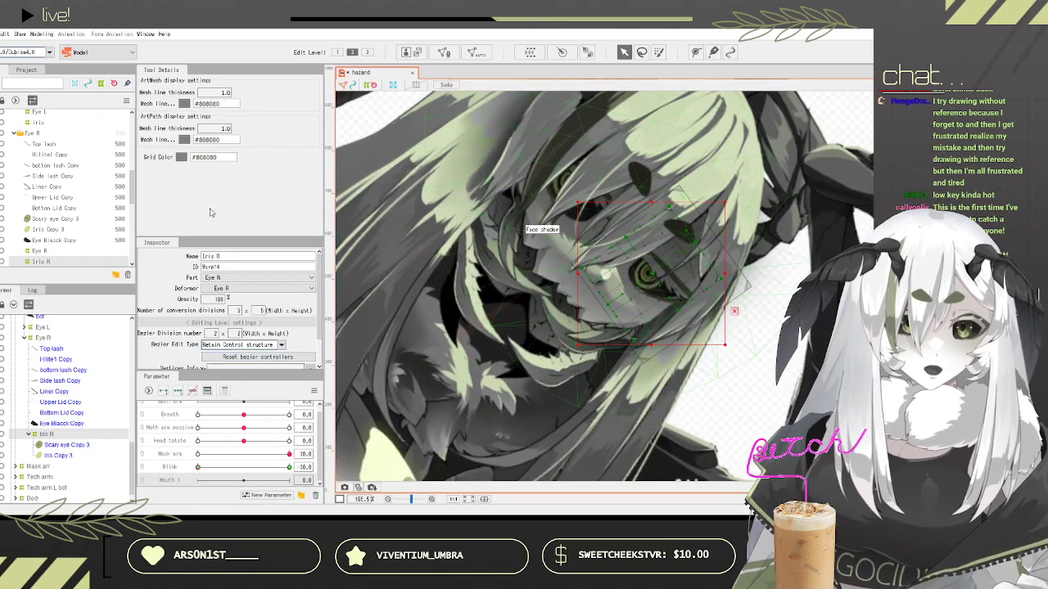
scroll(37, 212, "up", 4)
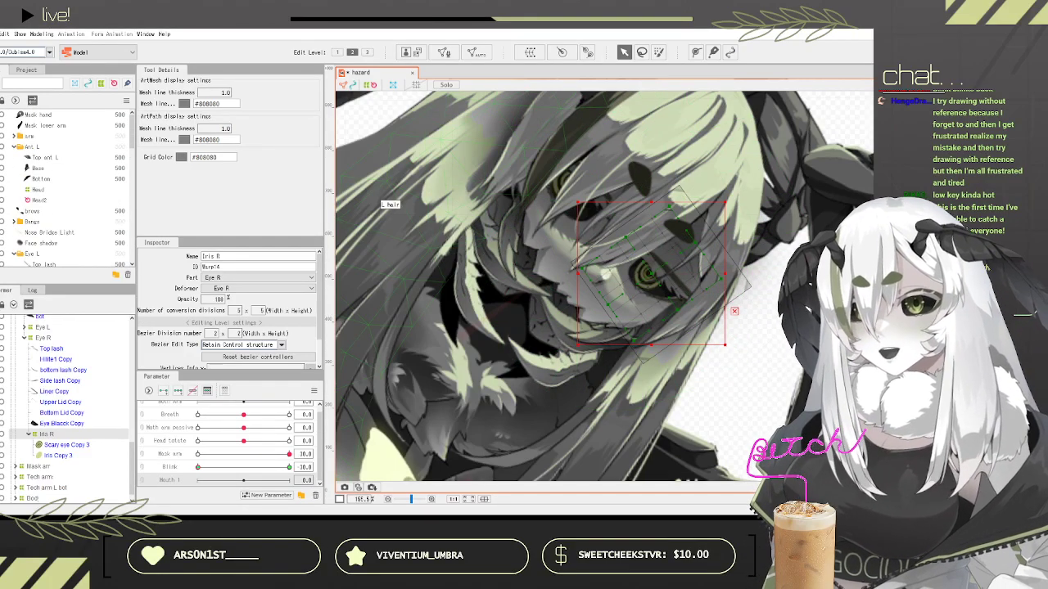
left_click(0, 221)
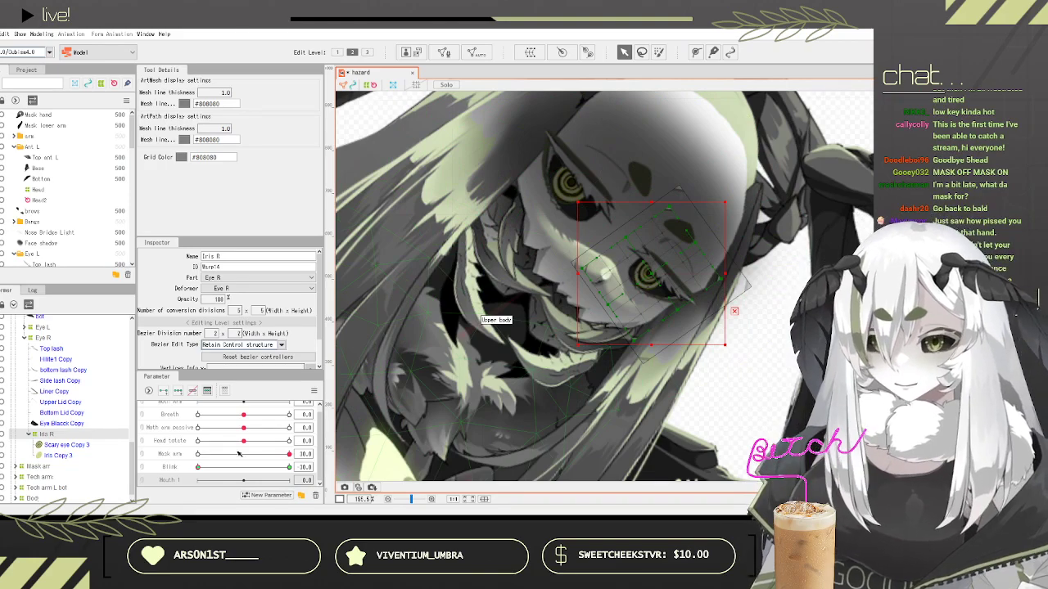
Step: Set Blink to 30 and examine the closed lash line of the character's right eye up close
left_click(26, 338)
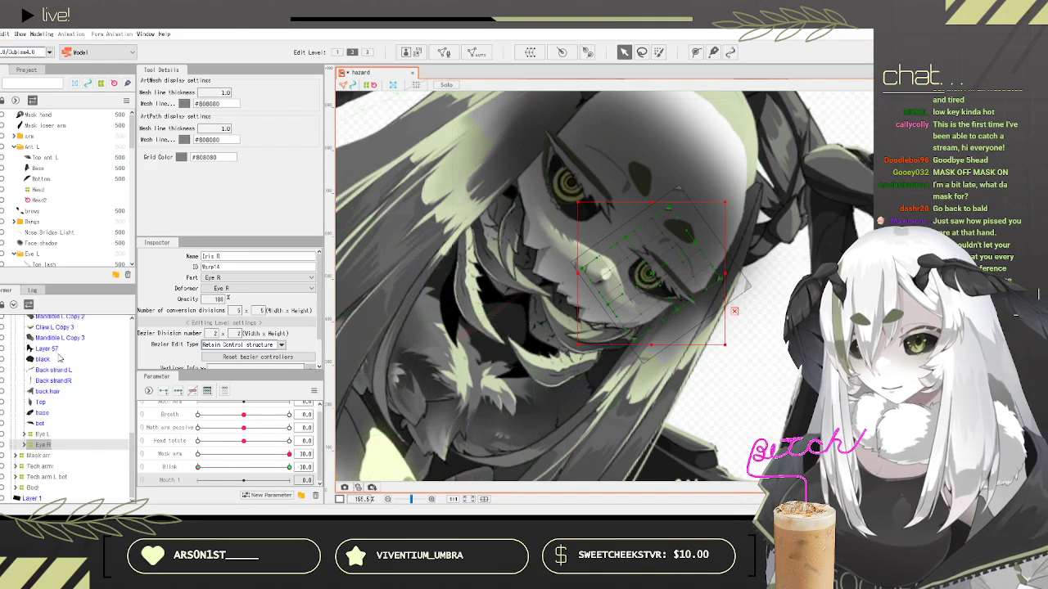
left_click_drag(199, 467, 304, 455)
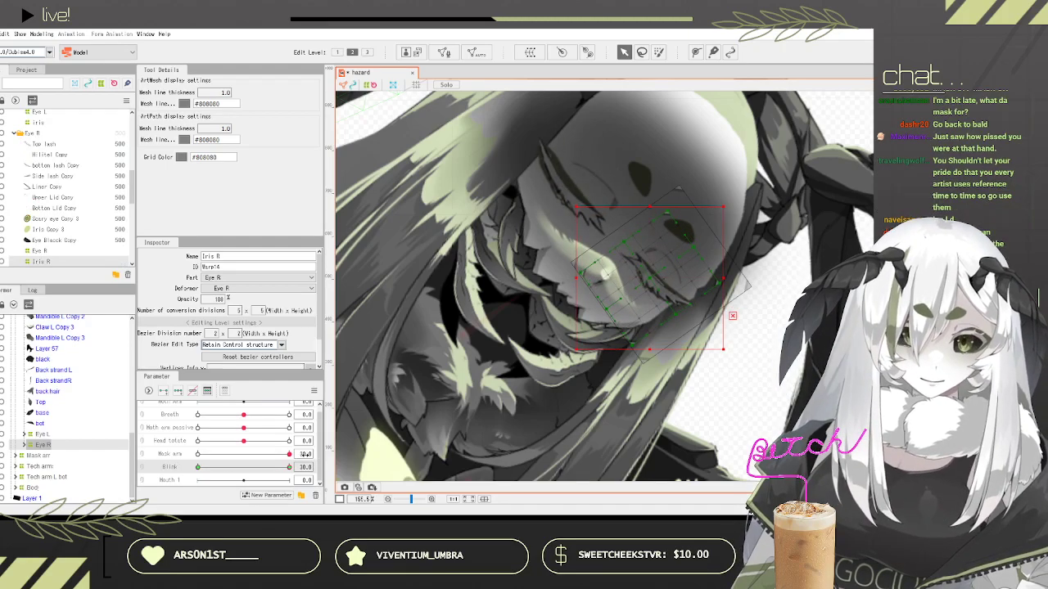
scroll(624, 302, "up", 6)
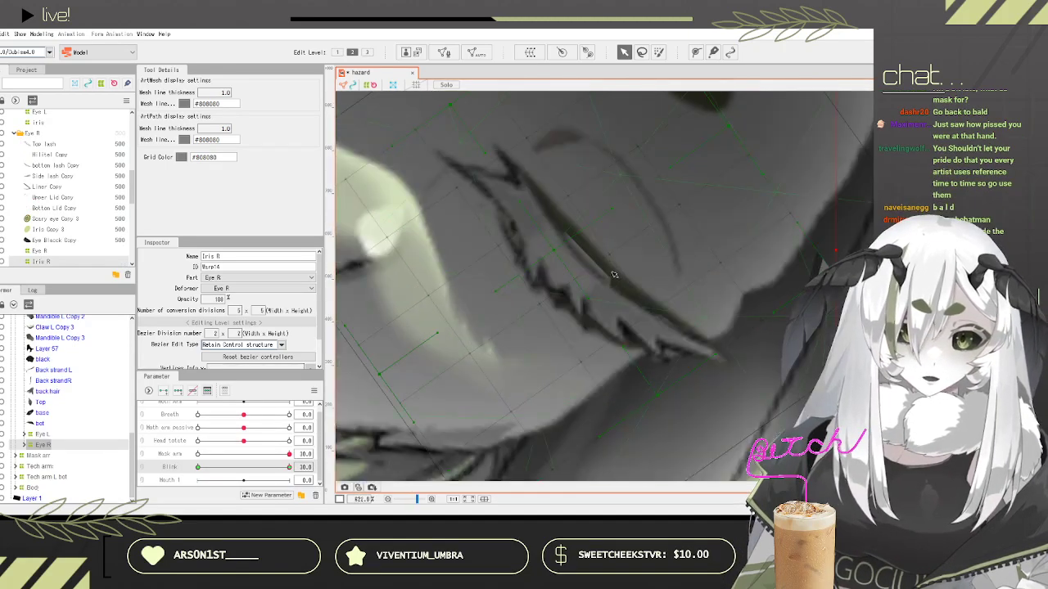
scroll(591, 261, "up", 2)
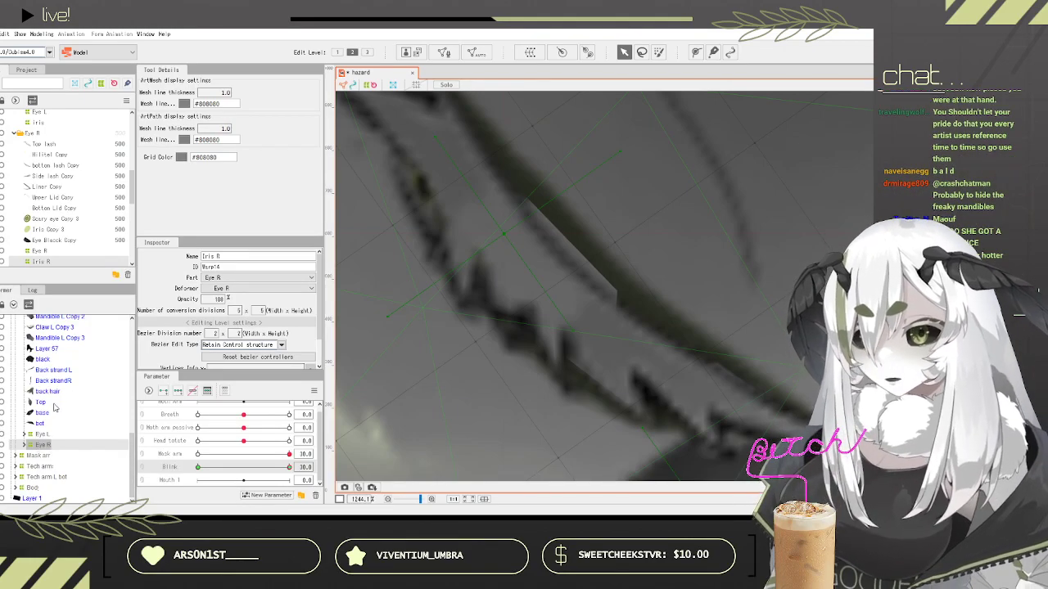
Step: Select Liner Copy under Eye R and check how its path closes across the Blink range
left_click(25, 444)
scroll(55, 443, "down", 1)
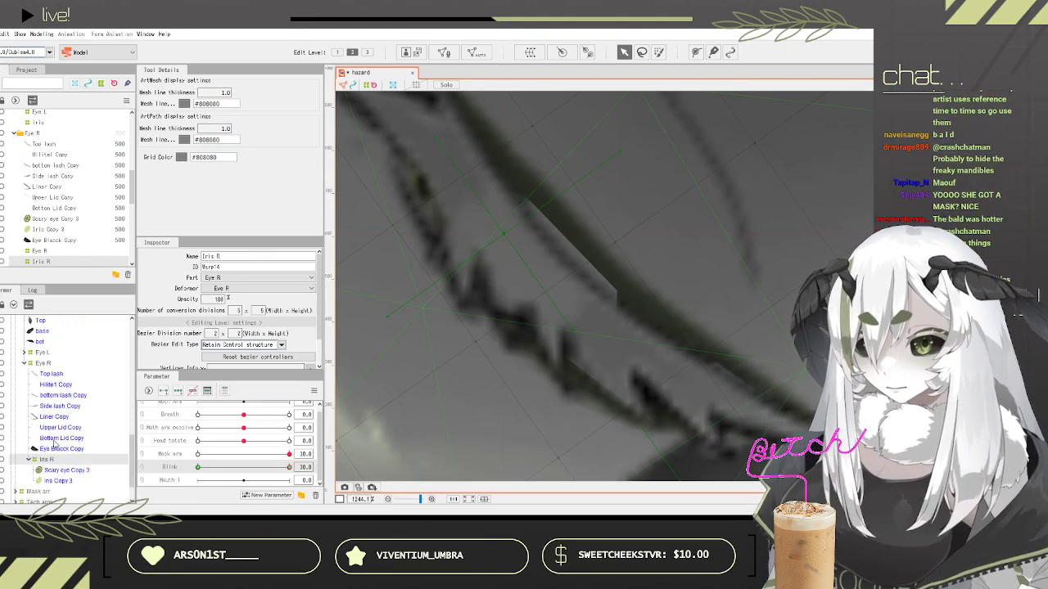
left_click(51, 417)
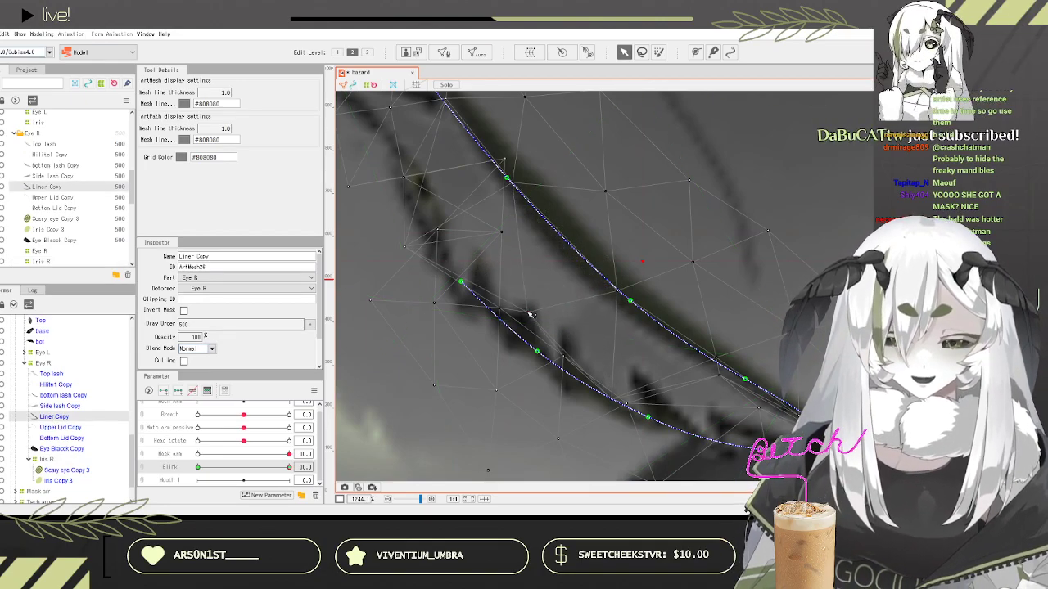
mouse_move(288, 467)
left_mouse_down()
mouse_move(262, 466)
mouse_move(292, 466)
left_mouse_up()
scroll(646, 287, "down", 5)
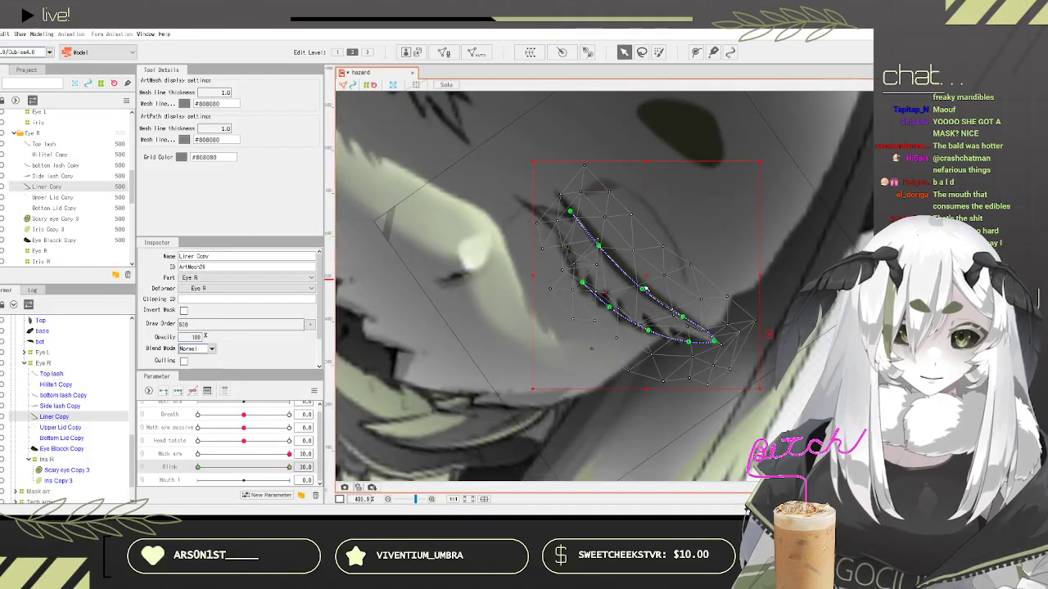
left_click_drag(218, 467, 290, 467)
scroll(634, 313, "down", 3)
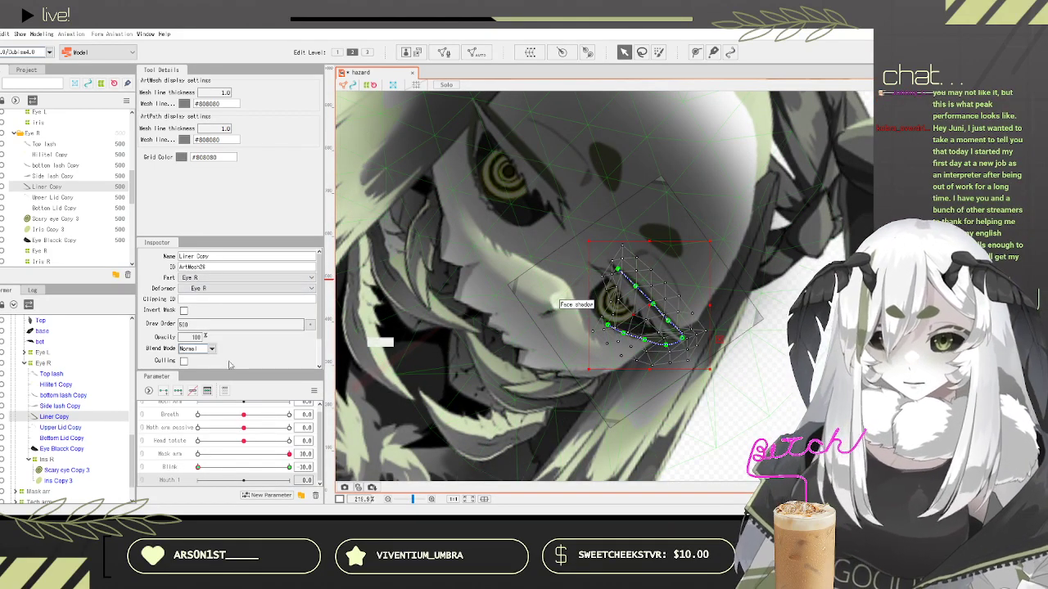
scroll(560, 367, "down", 2)
scroll(401, 345, "up", 2)
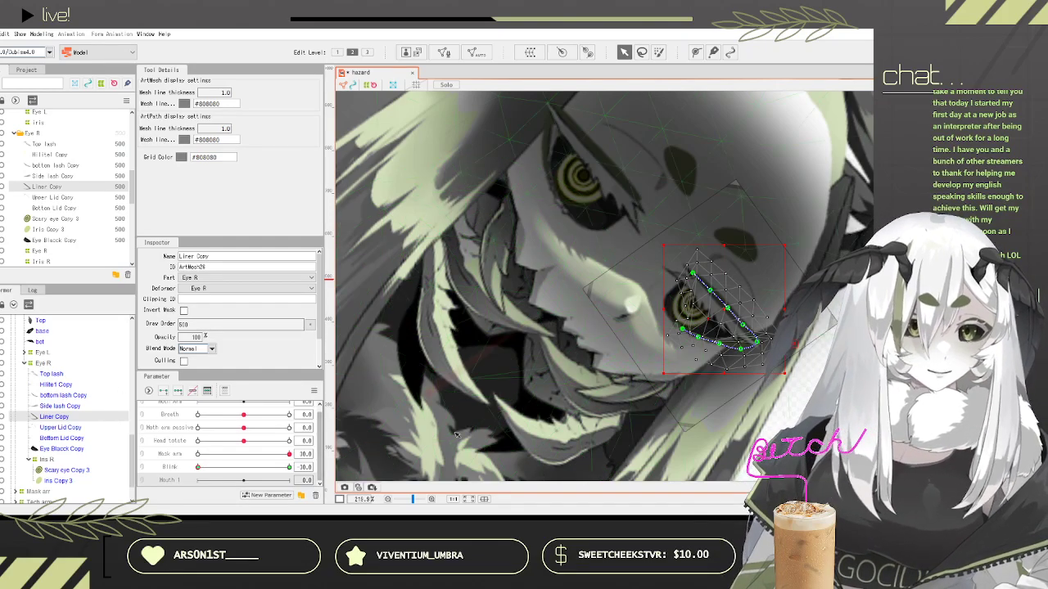
left_click(211, 470)
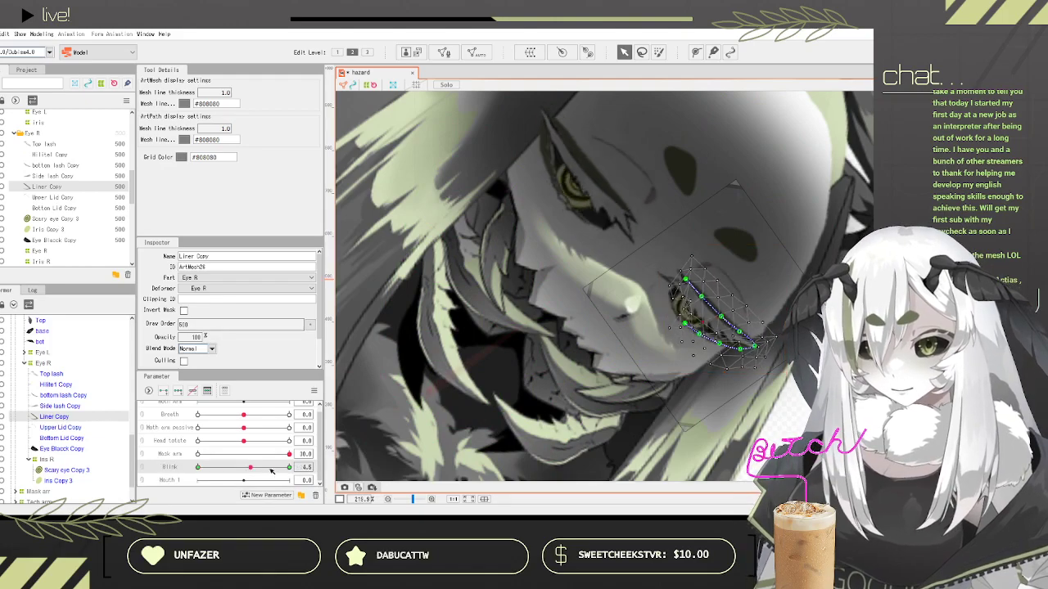
Step: Collapse the Eye R deformer and go through the Head children to select the Pincer L mesh
scroll(100, 386, "down", 1)
scroll(82, 390, "up", 2)
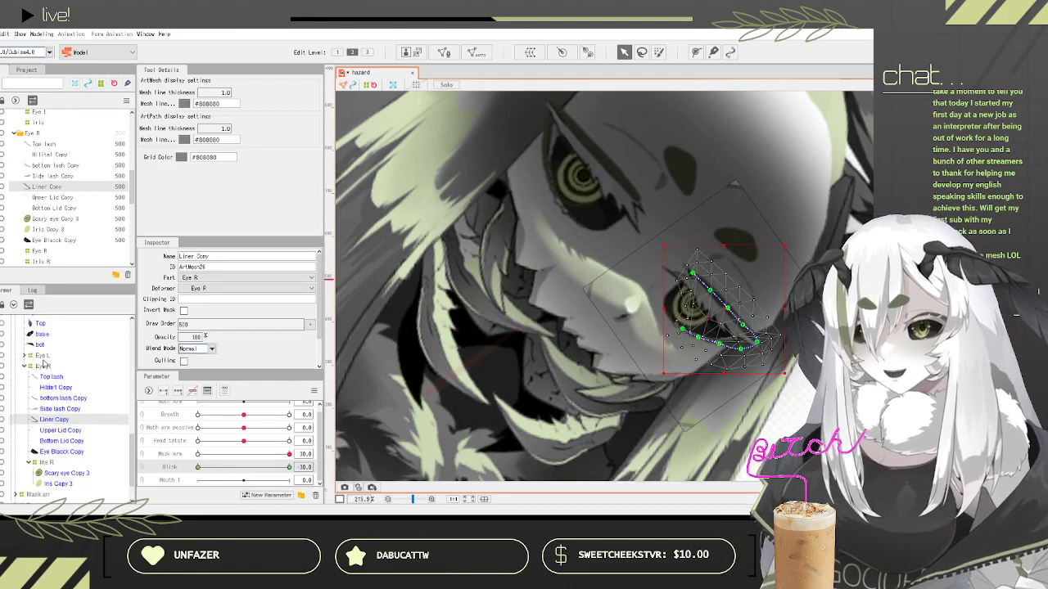
left_click(24, 404)
scroll(64, 373, "up", 5)
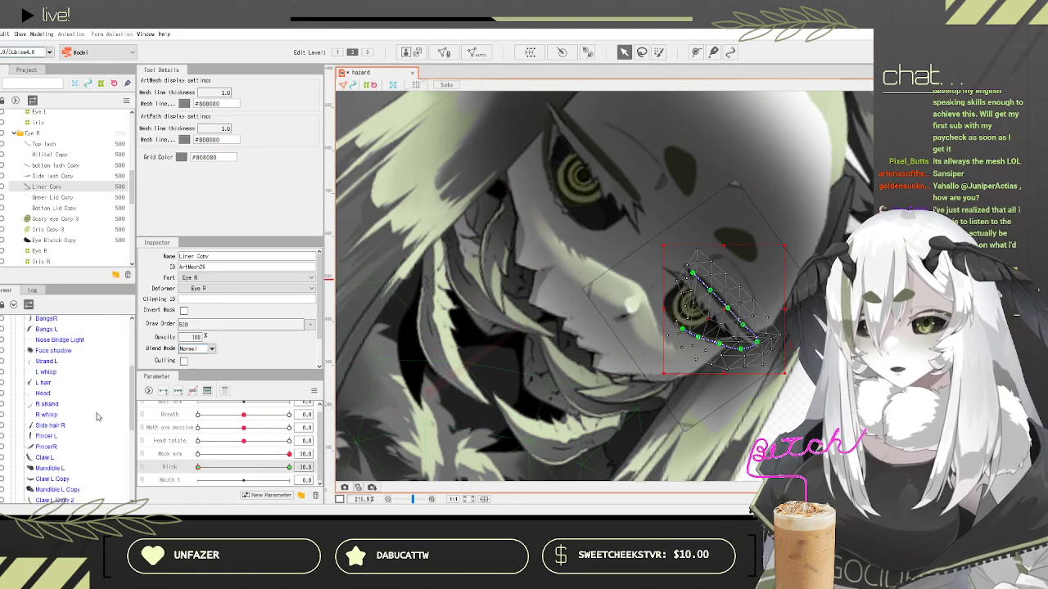
scroll(84, 385, "up", 2)
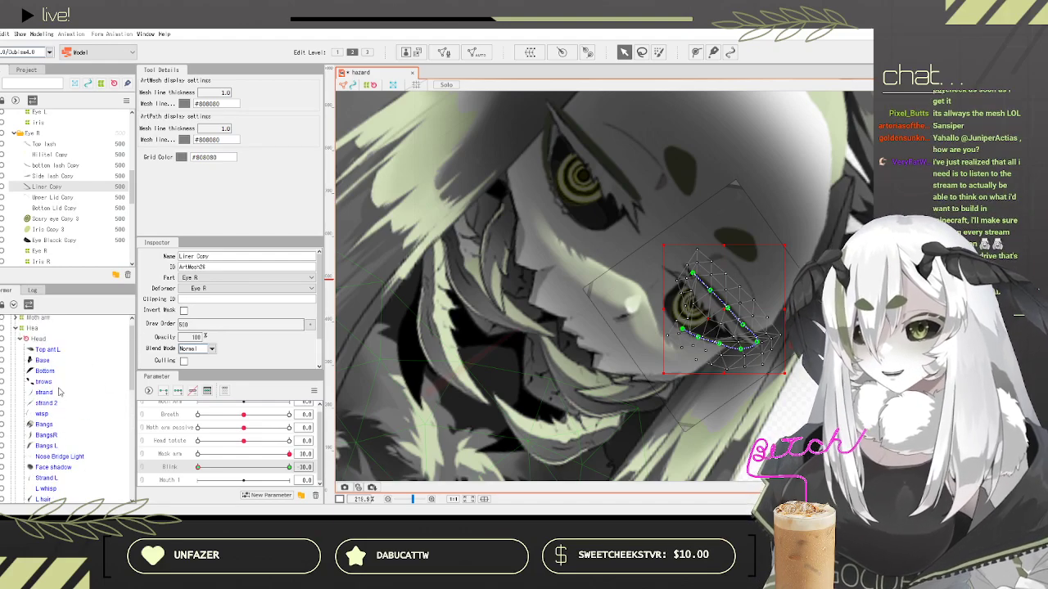
left_click(59, 391)
scroll(94, 379, "down", 4)
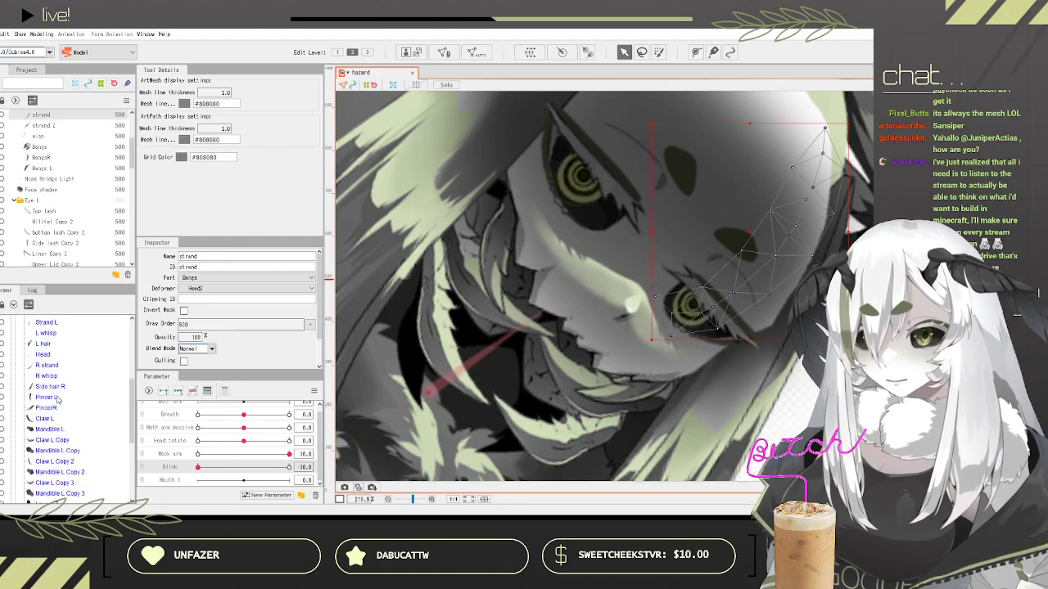
left_click(48, 398)
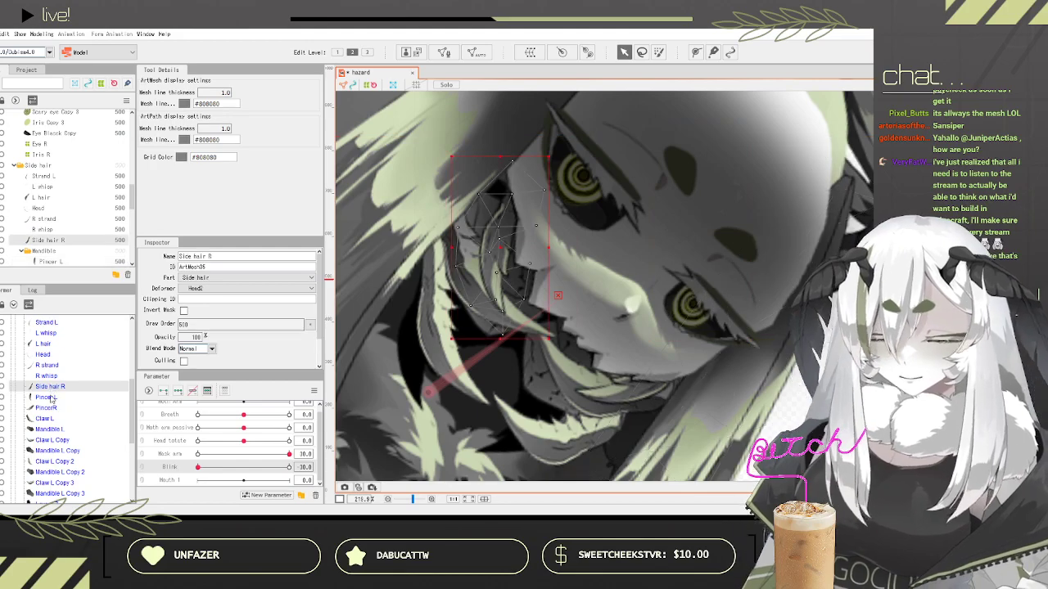
left_click(72, 408)
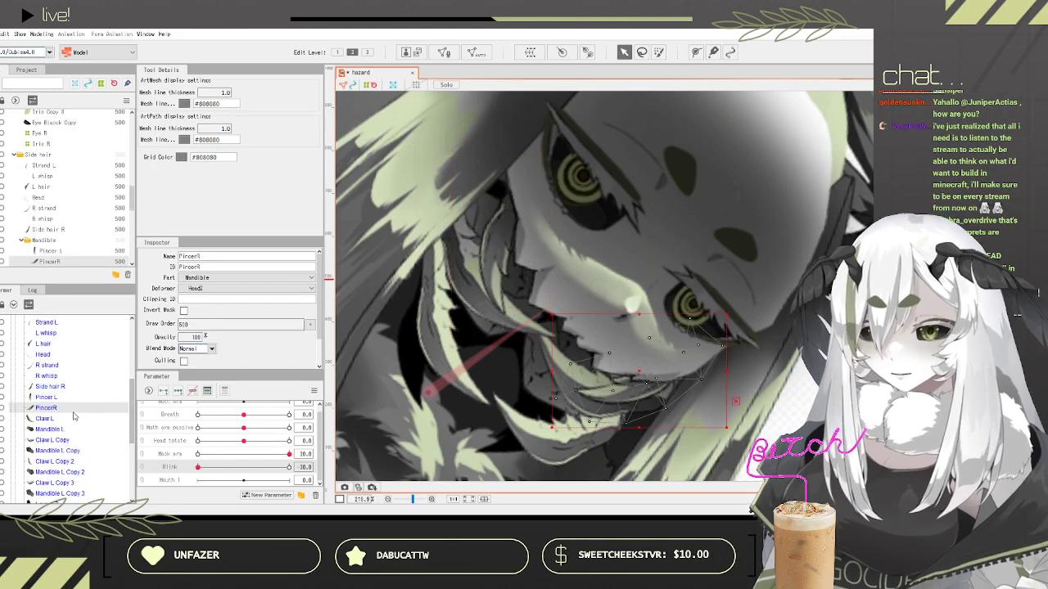
left_click(65, 398)
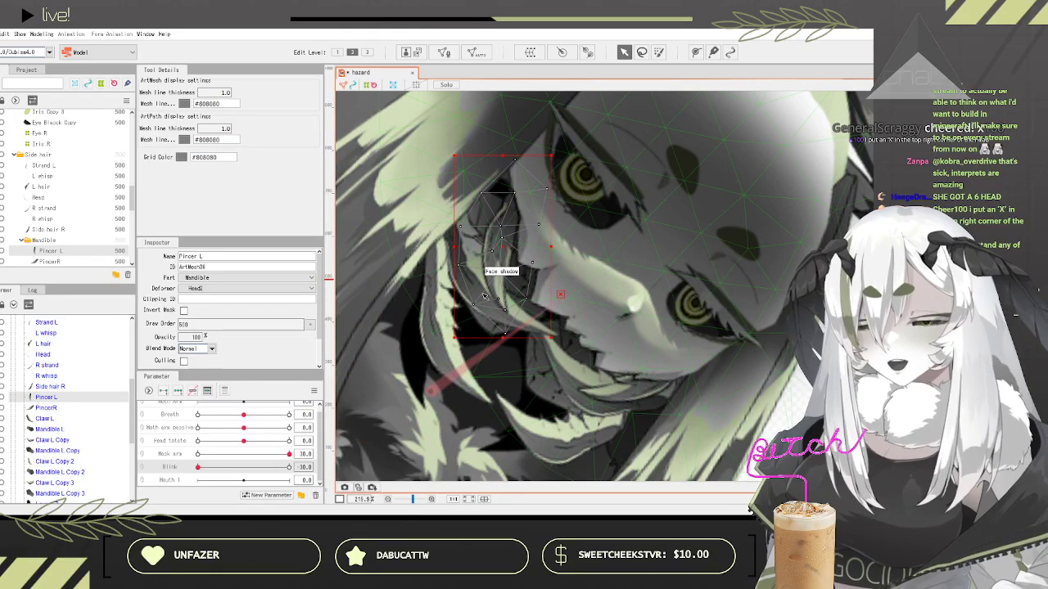
Step: Lower the Mouth 1 parameter to about -22 with Pincer L selected
scroll(514, 318, "down", 2)
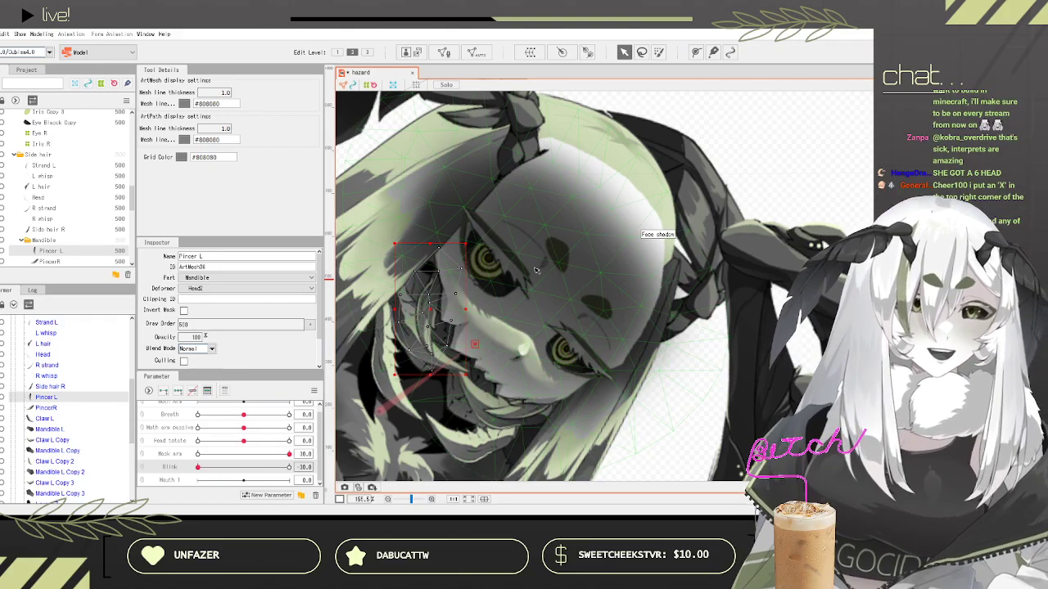
scroll(535, 270, "down", 3)
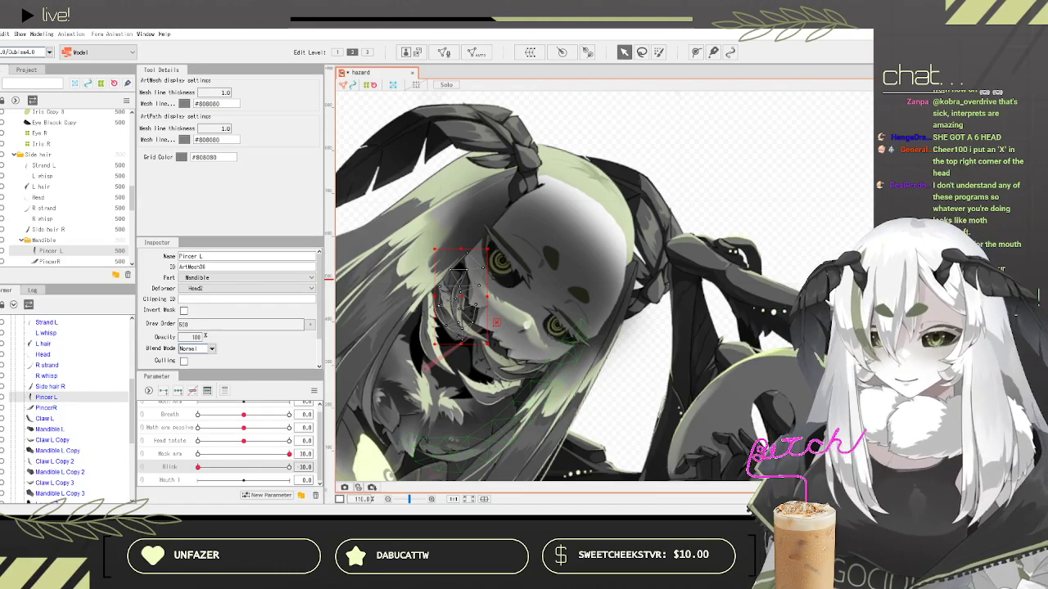
scroll(415, 366, "up", 5)
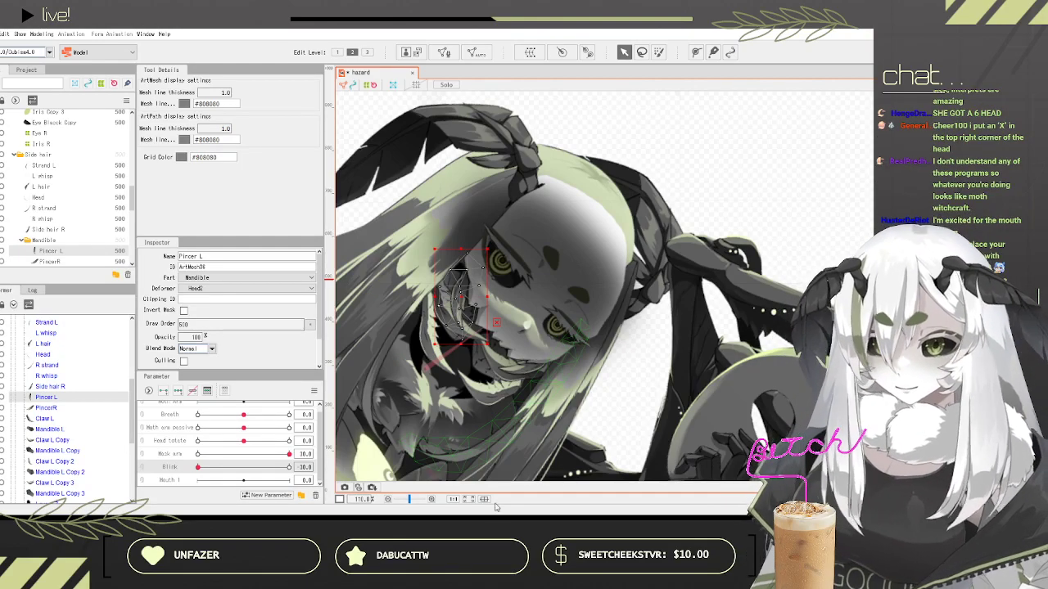
scroll(415, 366, "up", 2)
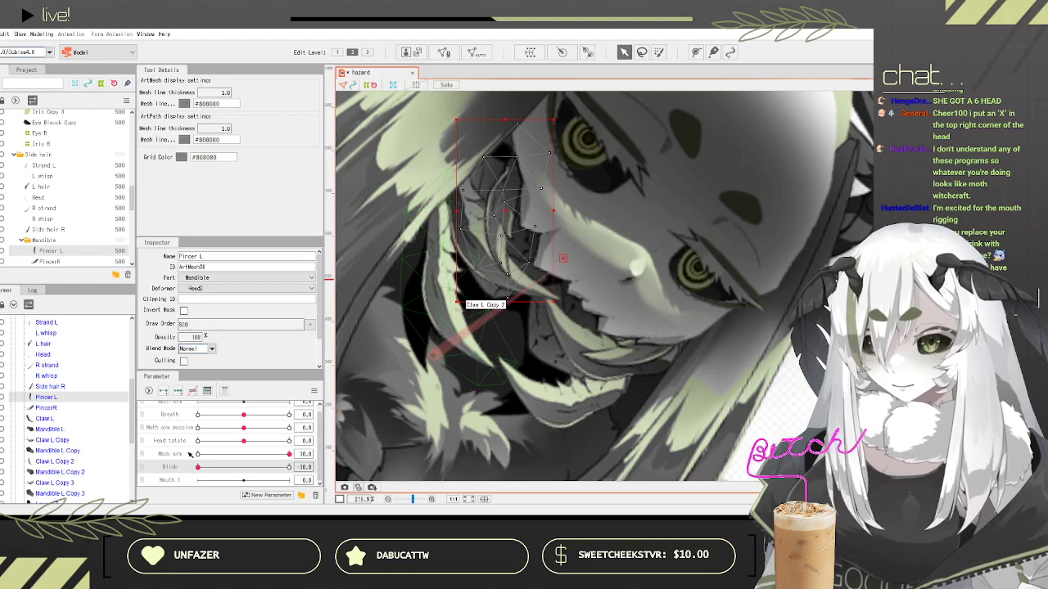
left_click(209, 481)
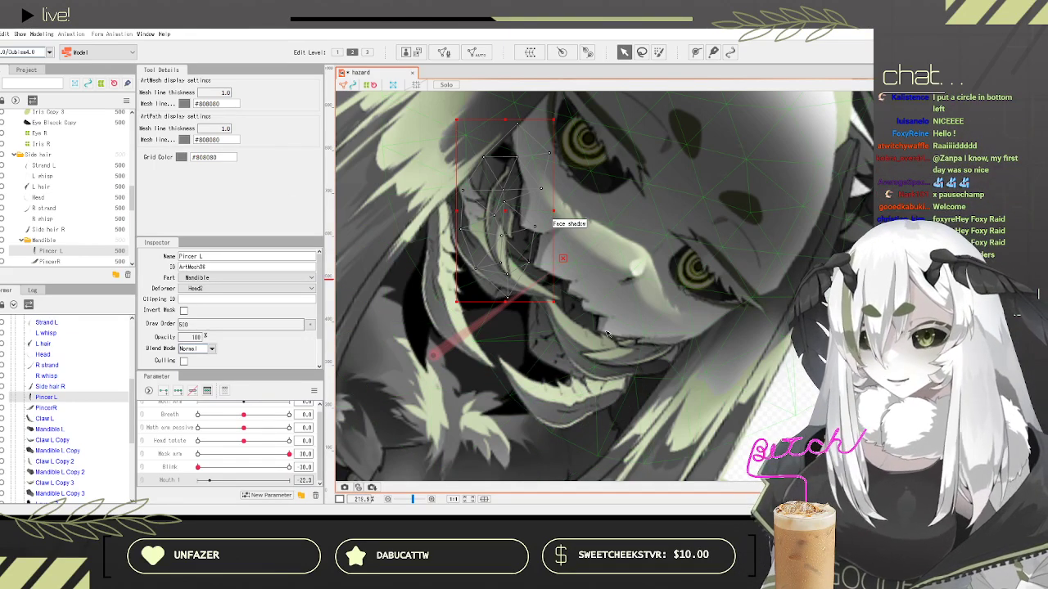
Step: Show the Bangs part briefly to view the whole upper body, and hide it again
scroll(608, 325, "down", 5)
scroll(92, 180, "up", 10)
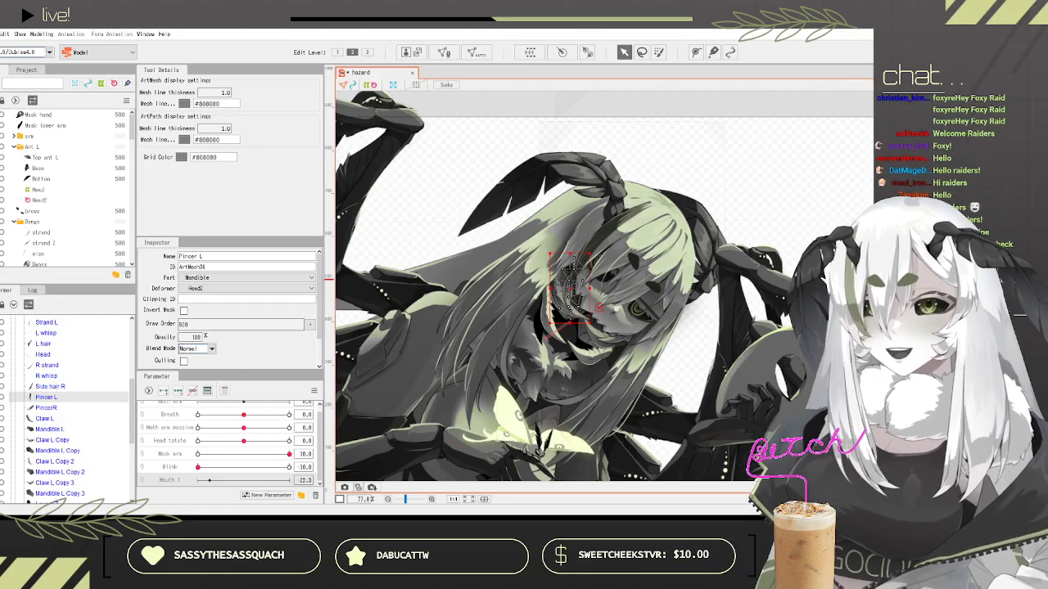
scroll(586, 388, "up", 4)
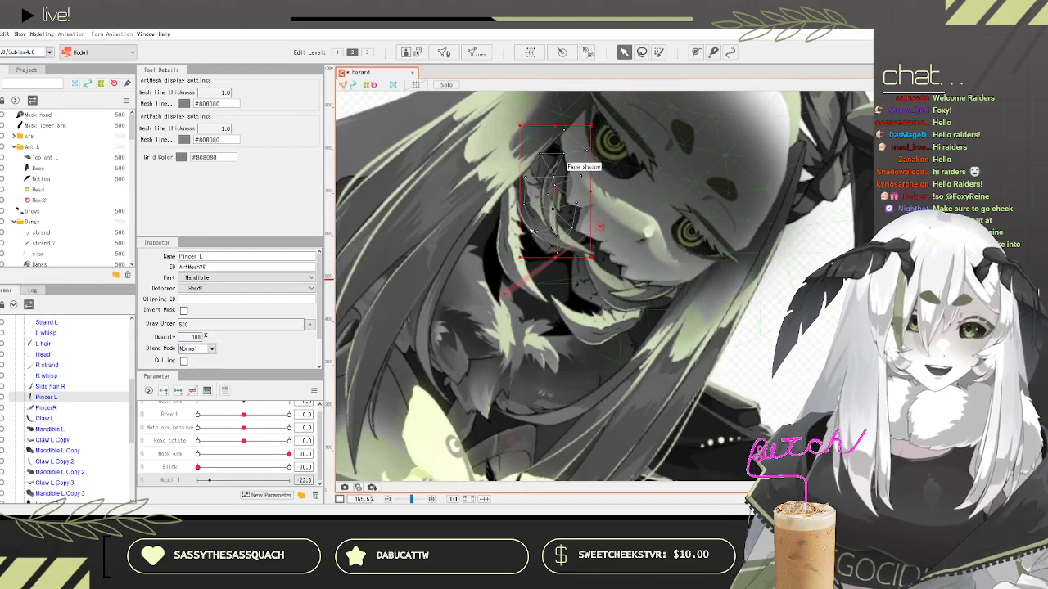
scroll(458, 303, "up", 2)
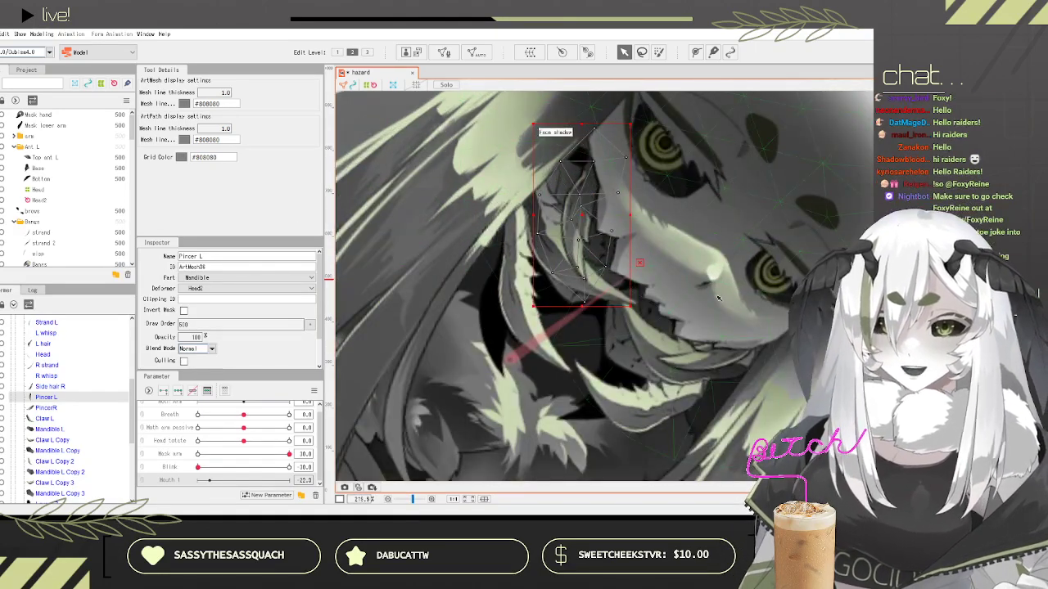
left_click(47, 407)
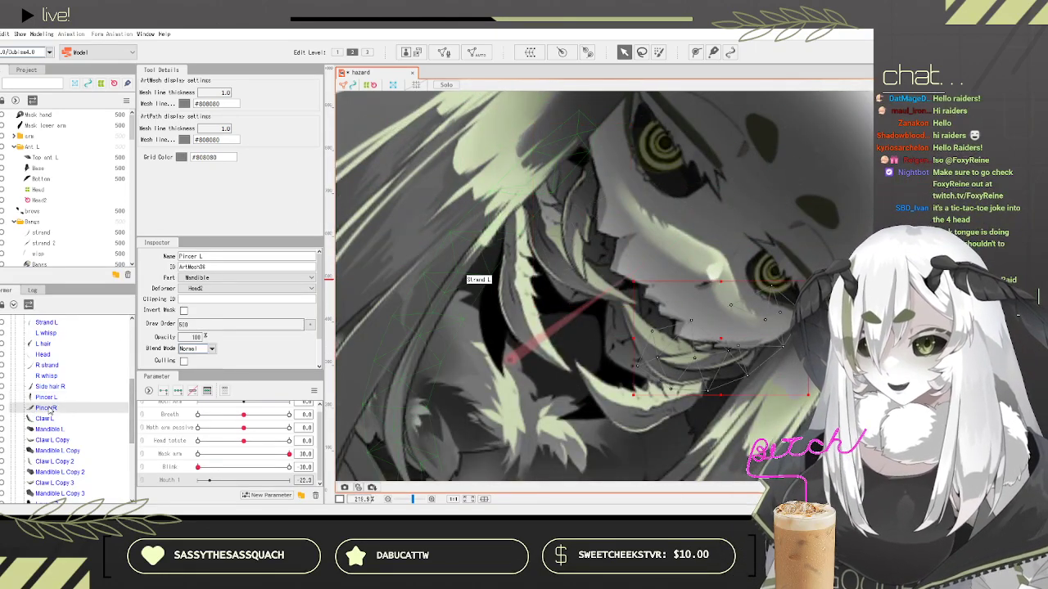
left_click(53, 398)
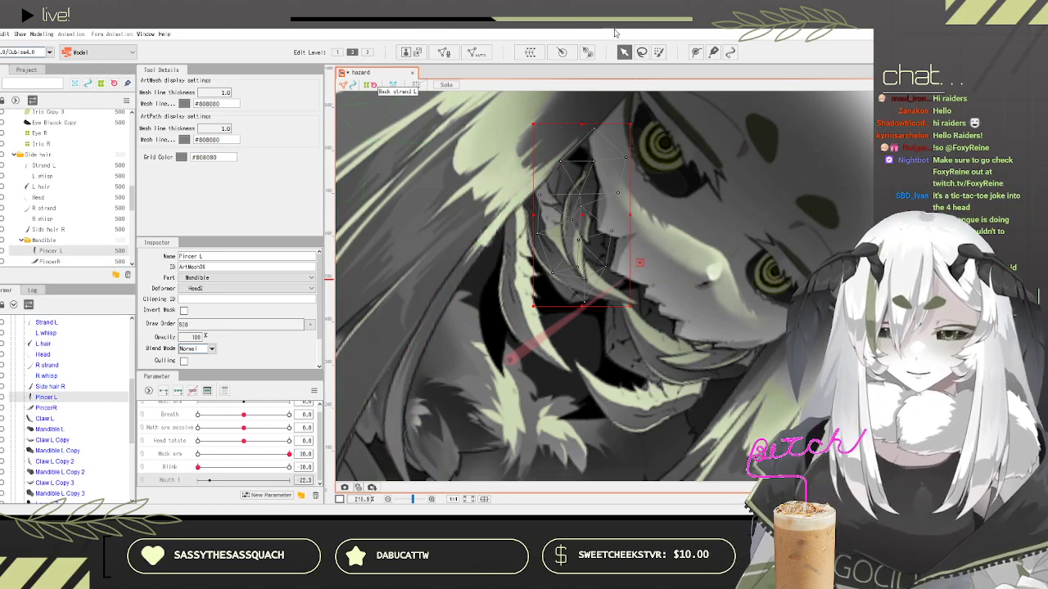
left_click(587, 51)
left_click(599, 168)
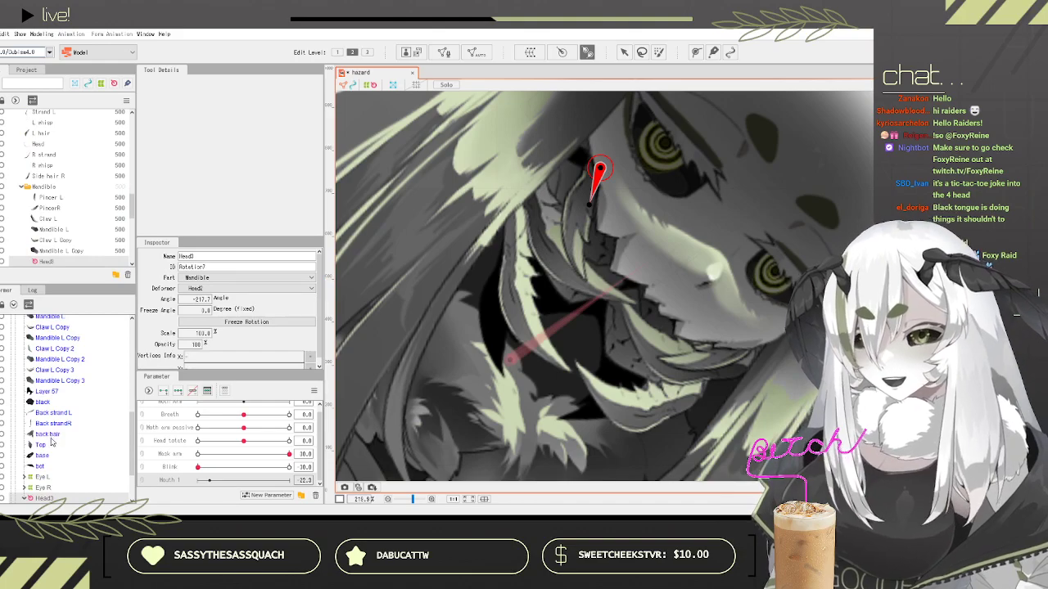
scroll(80, 443, "down", 6)
scroll(80, 443, "down", 5)
left_click(79, 442)
Step: Select the mandible meshes from Pincer L through Layer 57 and put them in a new warp deformer named Mouth
scroll(67, 360, "up", 6)
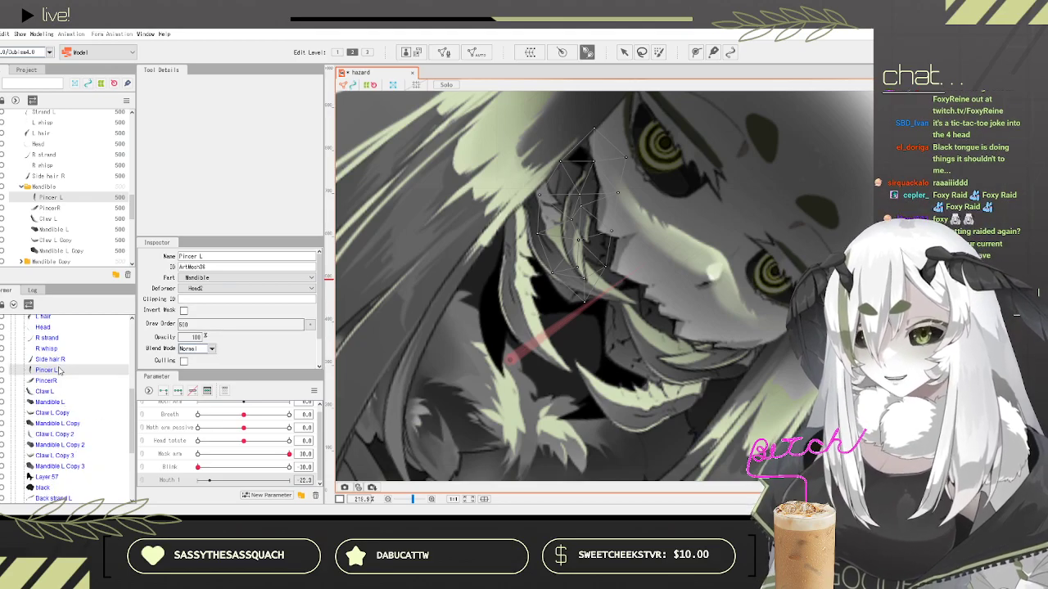
scroll(68, 365, "down", 2)
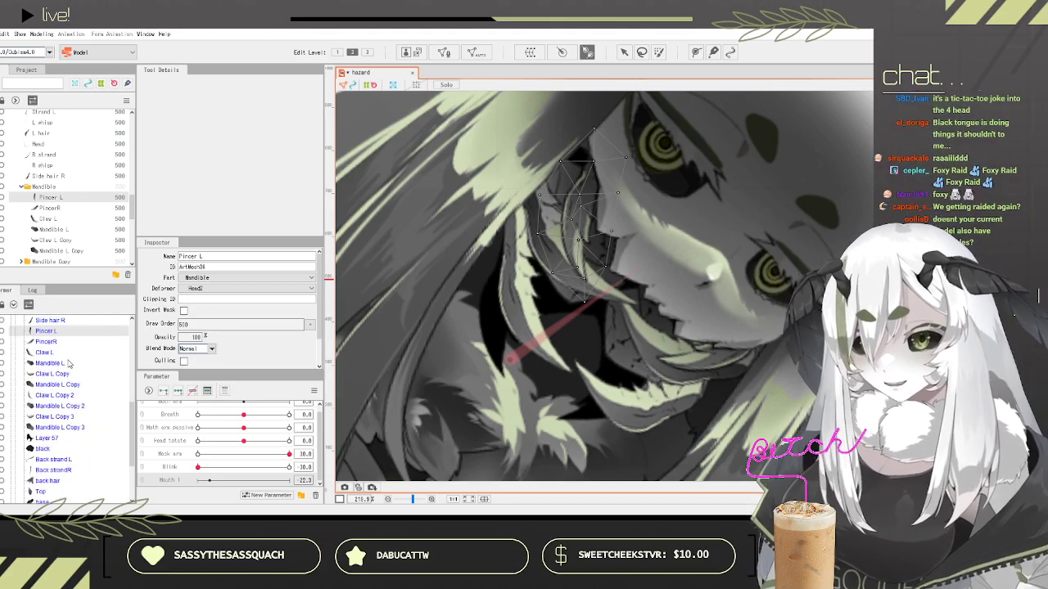
left_click(69, 427, "shift")
left_click(65, 439, "shift")
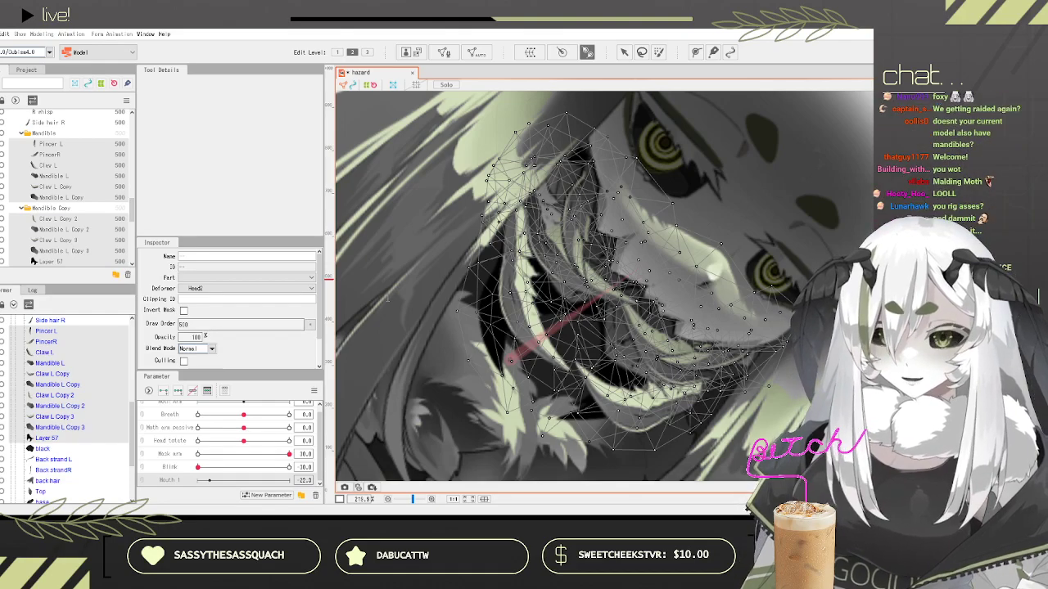
left_click(554, 449)
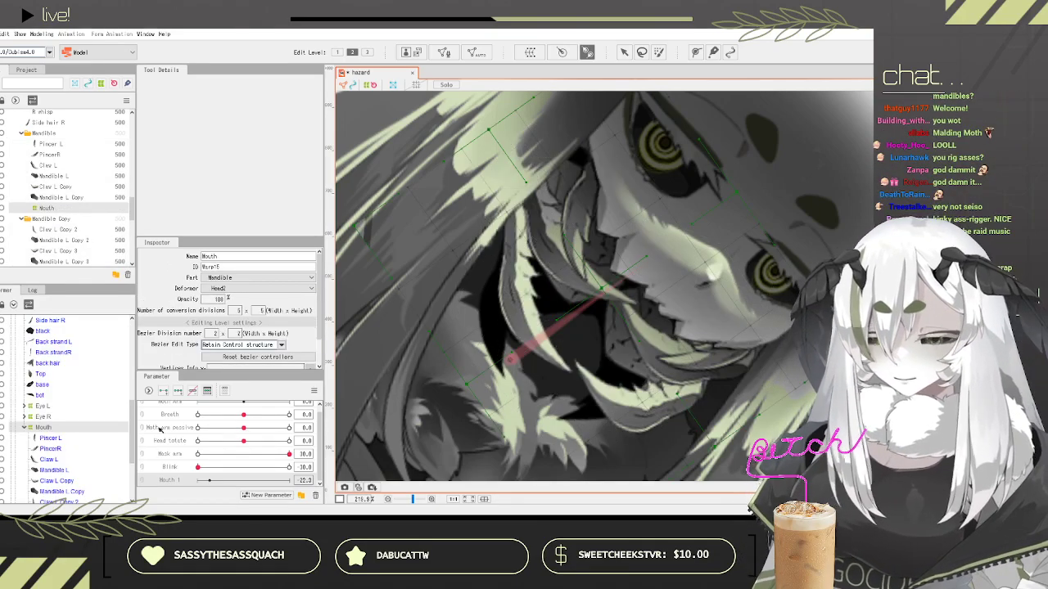
Step: Add a rotation deformer at the base of Pincer L inside Mouth, with two Mouth 1 keys, and set Mouth 1 to 30
scroll(95, 439, "down", 3)
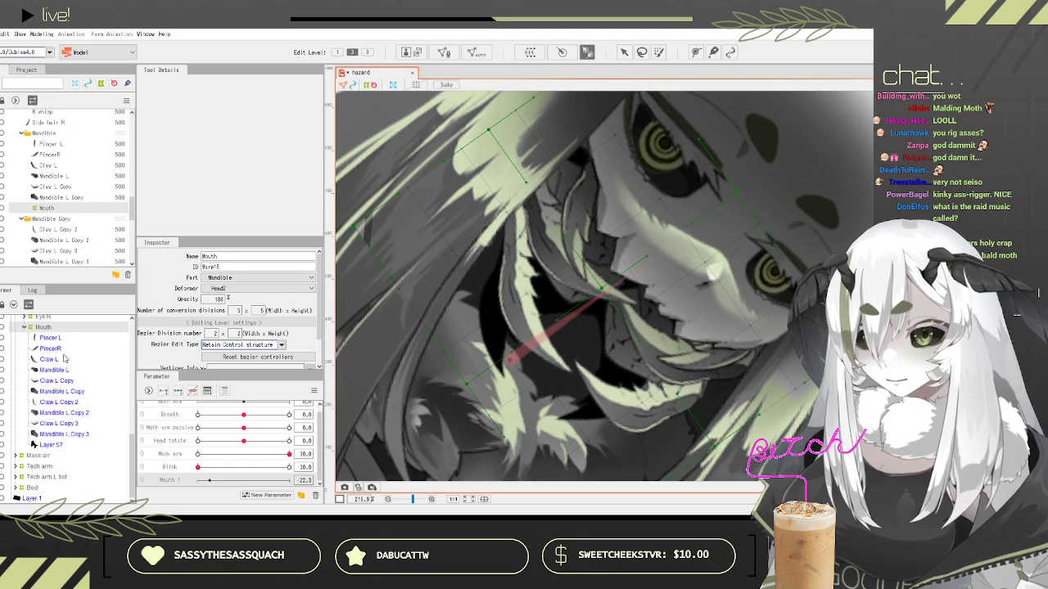
left_click(58, 339)
scroll(638, 257, "up", 2)
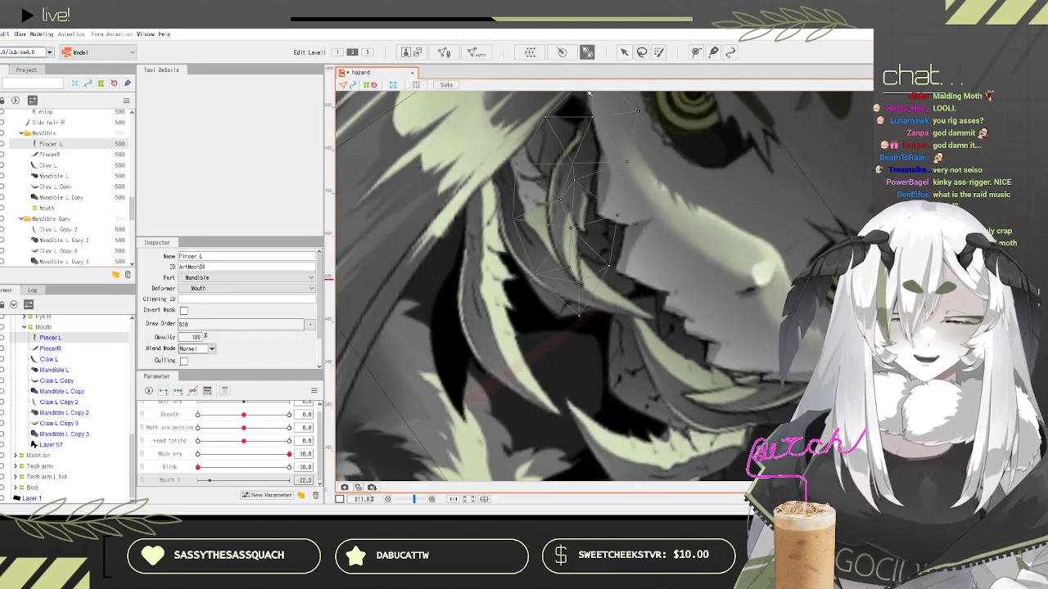
left_click(586, 53)
left_click_drag(595, 119, 578, 168)
left_click(164, 392)
left_click_drag(256, 486, 292, 482)
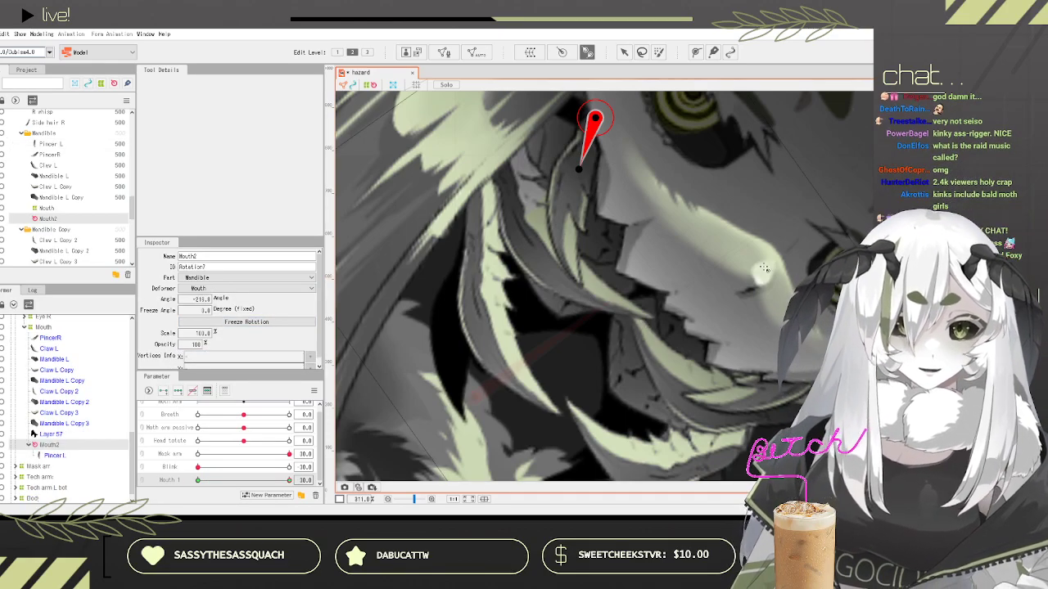
Step: Swing Pincer L's rotation deformer outward at Mouth 1 -30 and test the movement across the parameter range
left_click(625, 53)
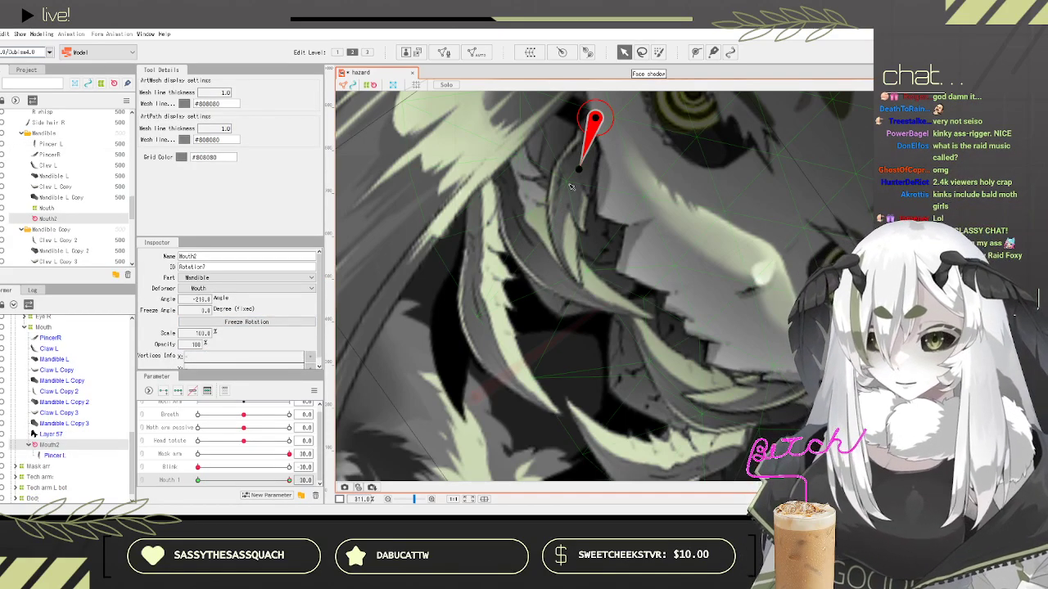
mouse_move(578, 170)
left_mouse_down()
mouse_move(593, 174)
mouse_move(582, 174)
left_mouse_up()
left_click_drag(288, 482, 195, 482)
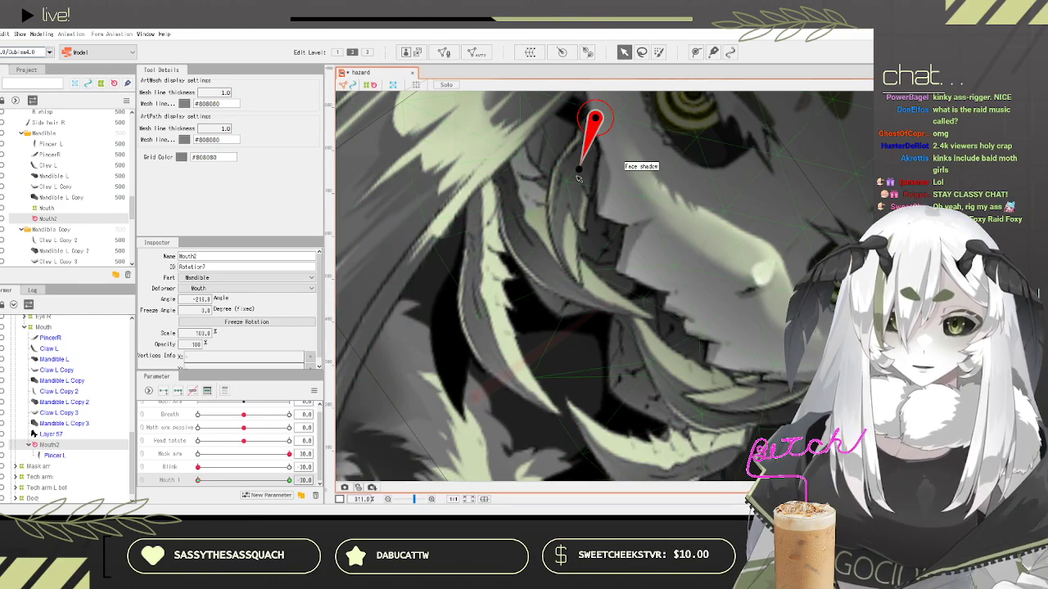
left_click_drag(579, 171, 559, 159)
scroll(577, 195, "down", 6)
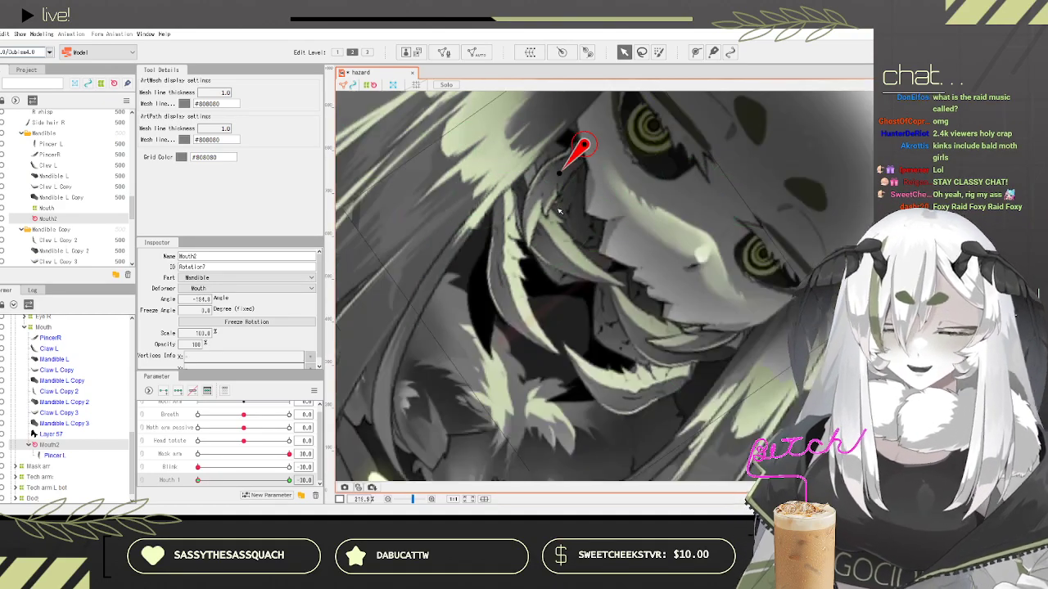
scroll(619, 182, "up", 3)
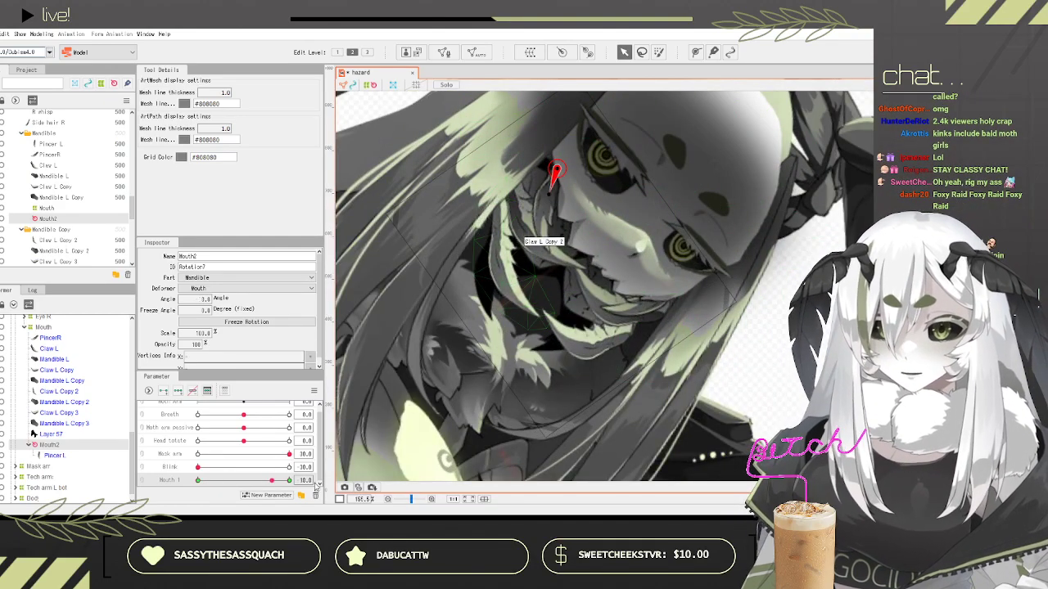
left_click_drag(168, 488, 80, 394)
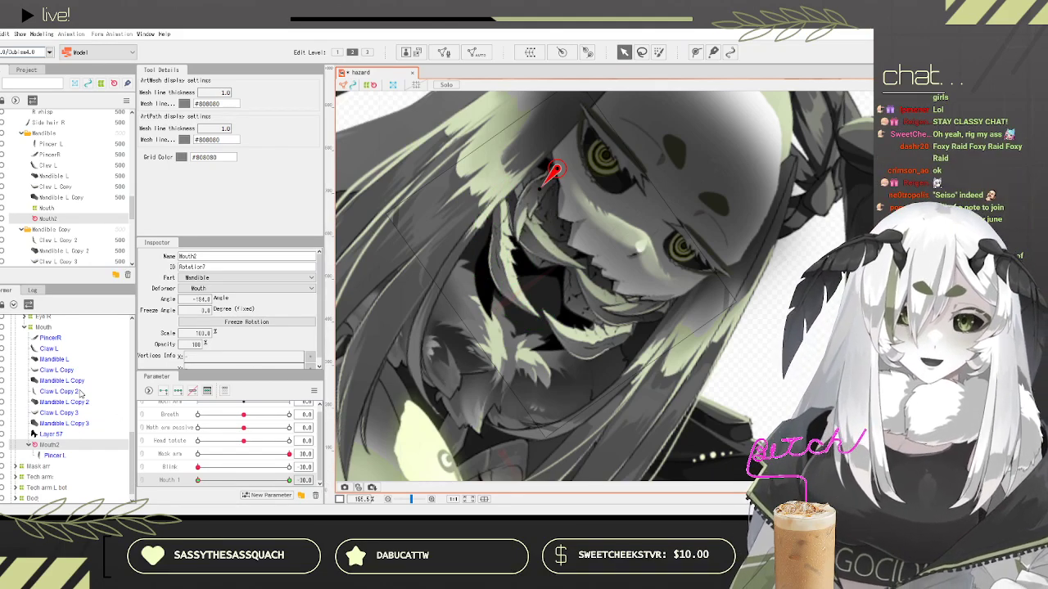
key("ctrl+y")
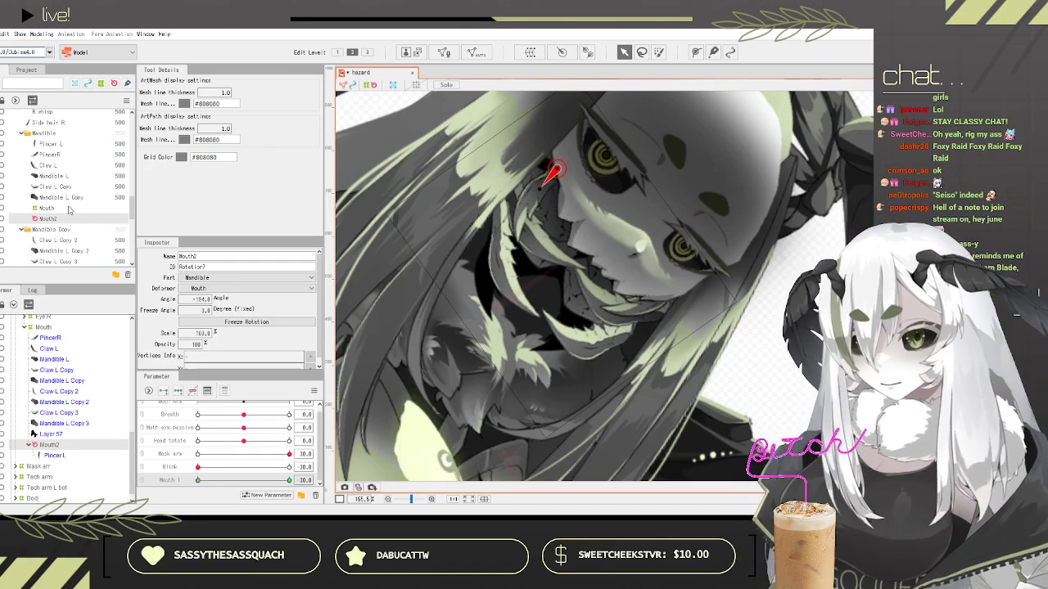
Step: Add a rotation deformer at the base of PincerR inside Mouth and give it keys at both ends of Mouth 1
left_click(45, 338)
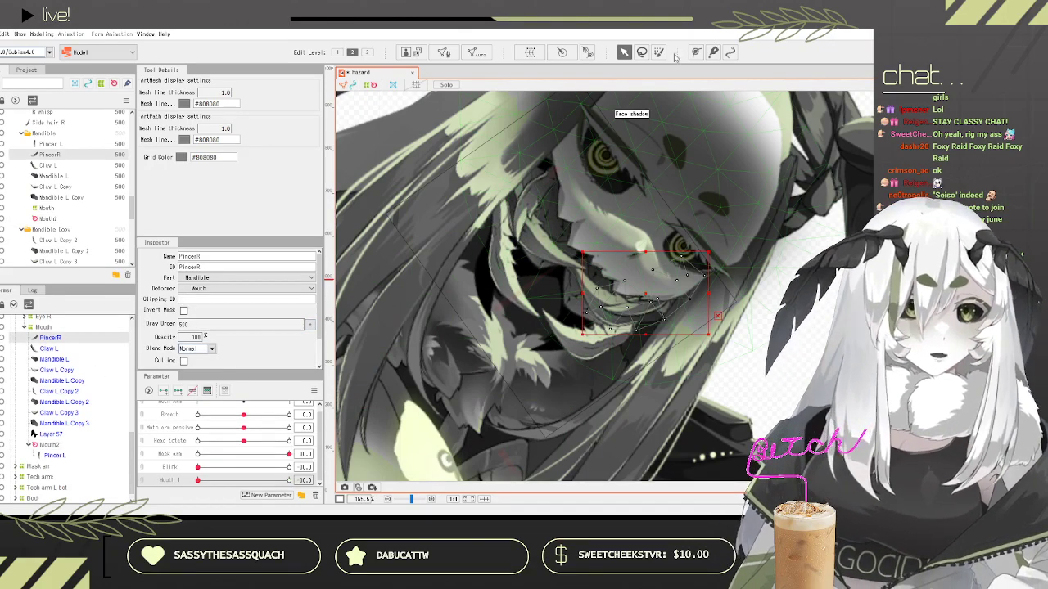
left_click(587, 51)
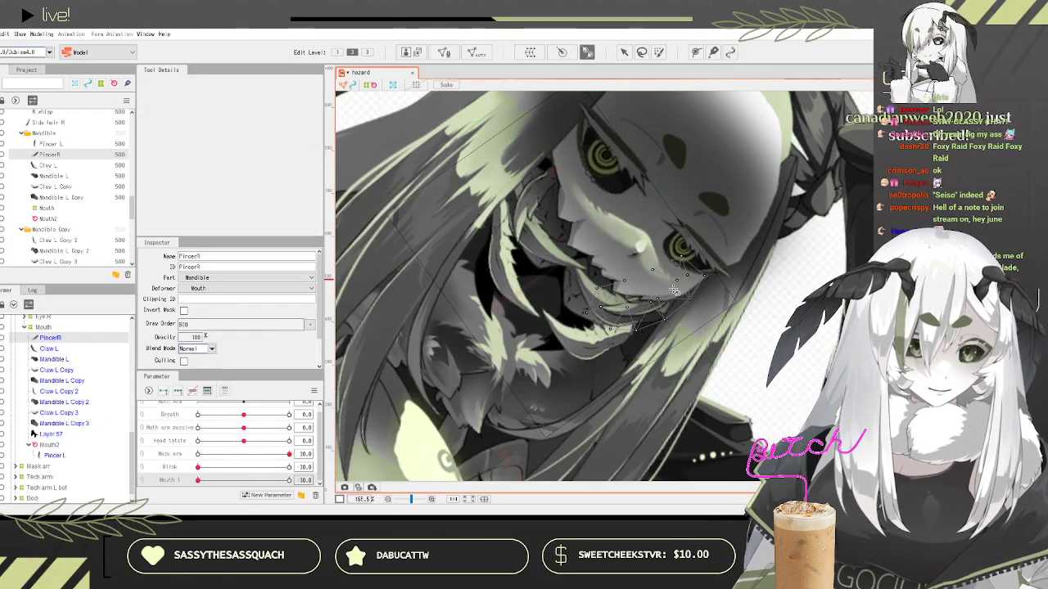
left_click(673, 290)
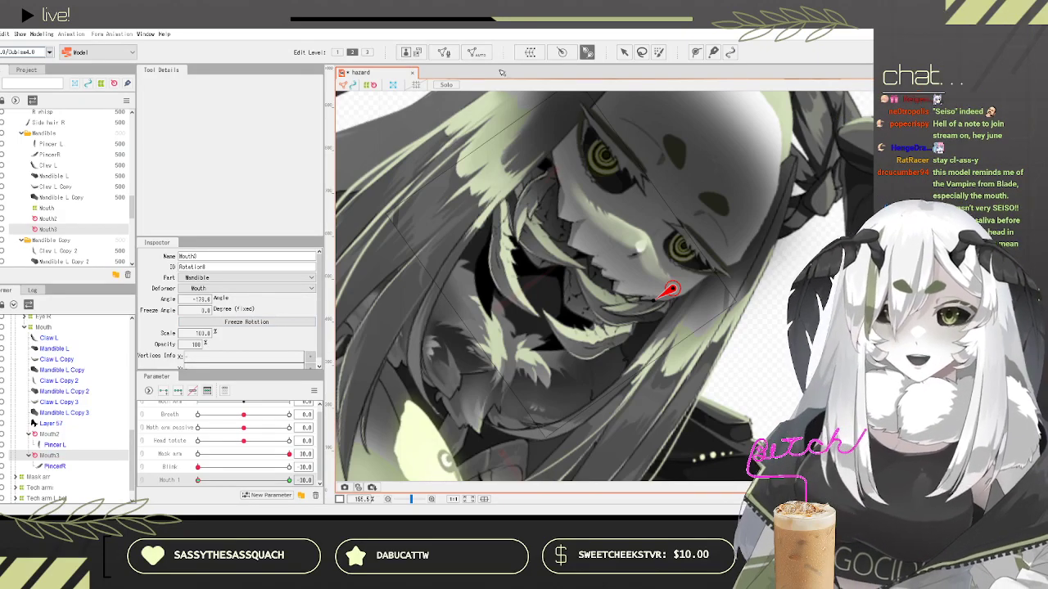
Step: Rotate PincerR's deformer outward at Mouth 1 -30 and the opposite way at 30, and check the swing
left_click(622, 51)
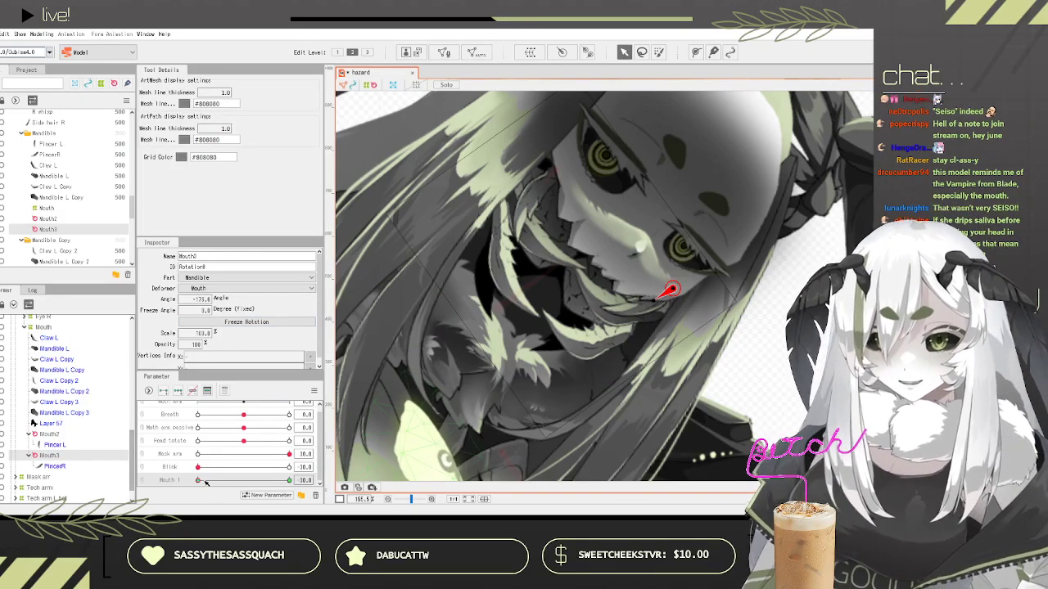
left_click_drag(654, 301, 678, 278)
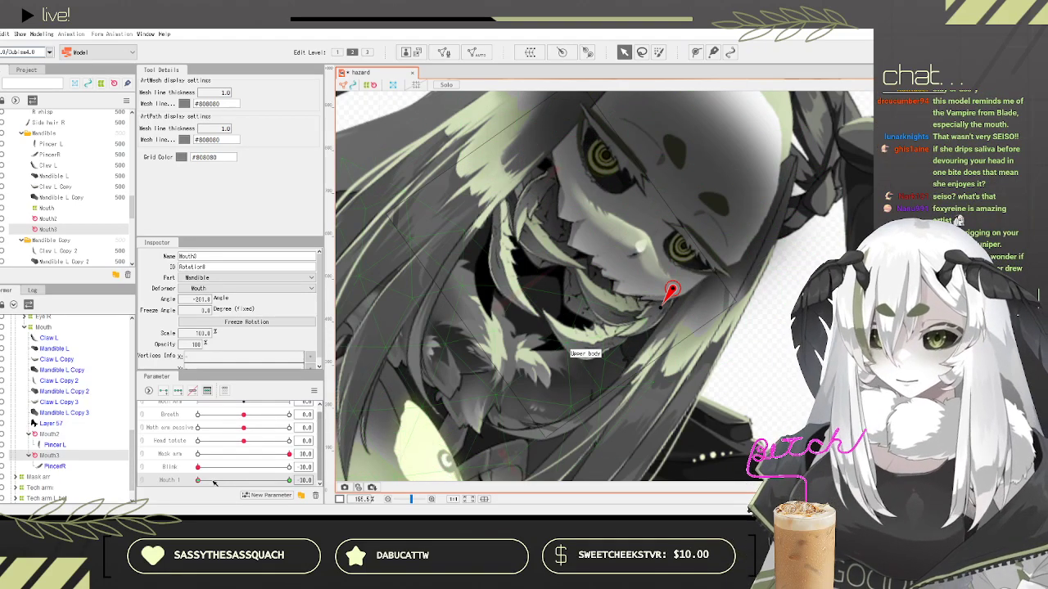
left_click_drag(213, 482, 289, 481)
left_click_drag(653, 301, 651, 297)
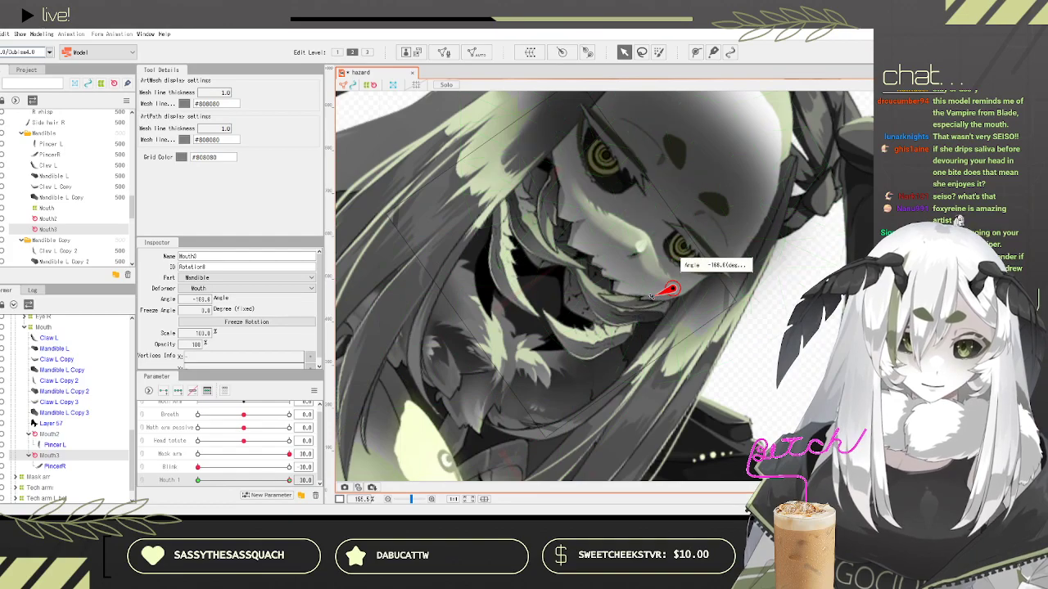
left_click_drag(288, 481, 137, 404)
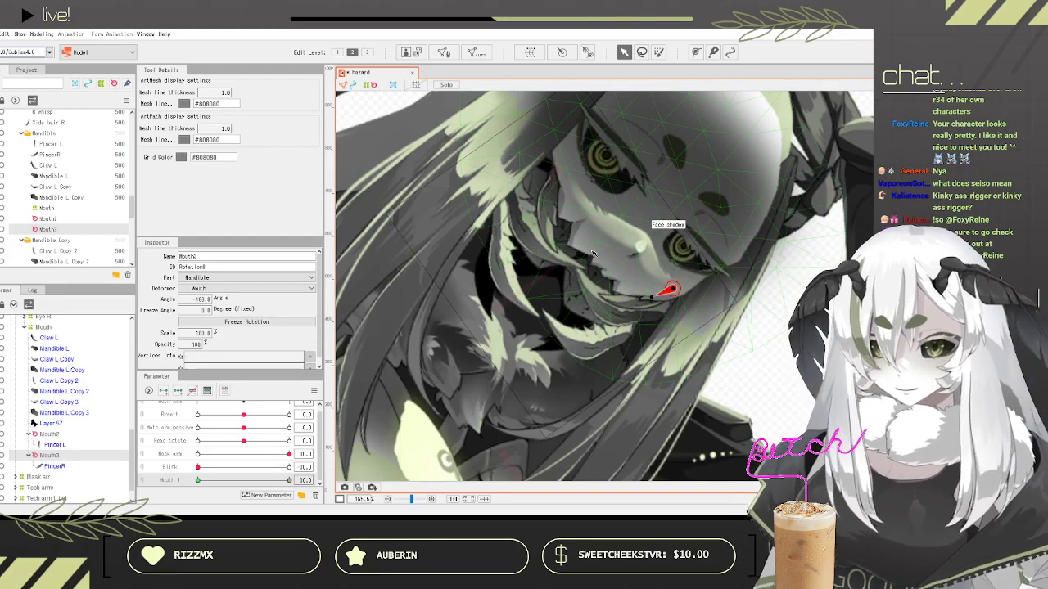
Step: Put the Claw L and Mandible L meshes in a new warp deformer named L mandible under Mouth
left_click(62, 339)
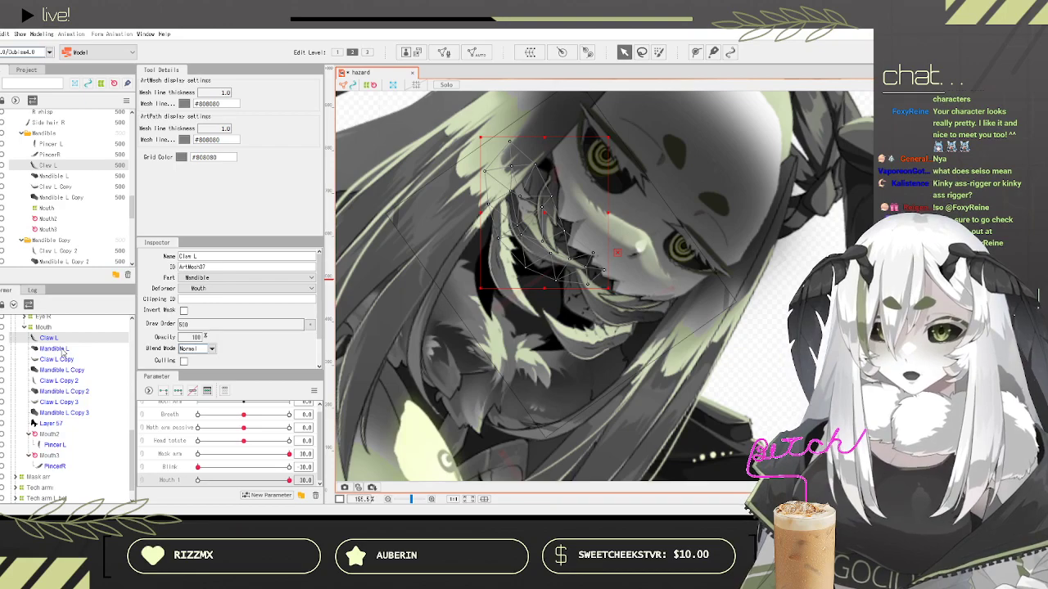
left_click(54, 348, "ctrl")
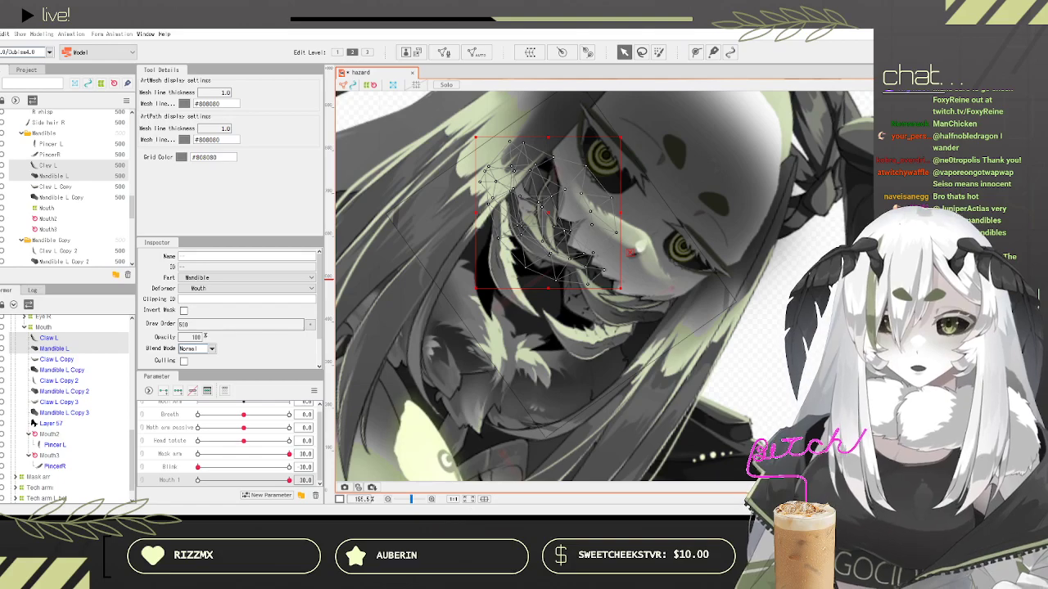
left_click(587, 442)
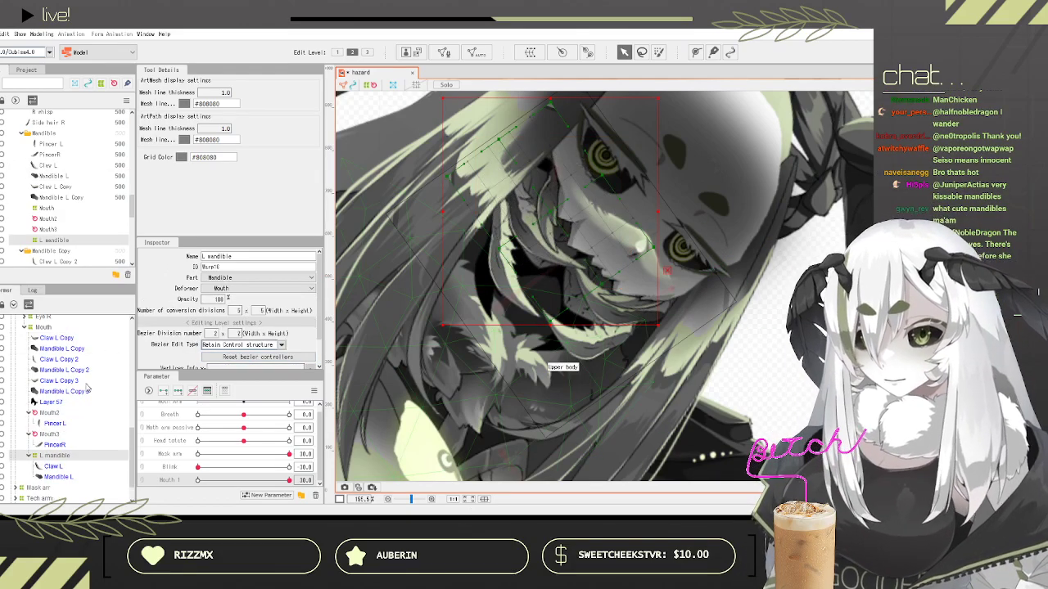
Step: Add a rotation deformer for Claw L inside L mandible, pivoting at the base of the claw
scroll(88, 391, "down", 1)
scroll(89, 390, "up", 1)
scroll(77, 414, "down", 2)
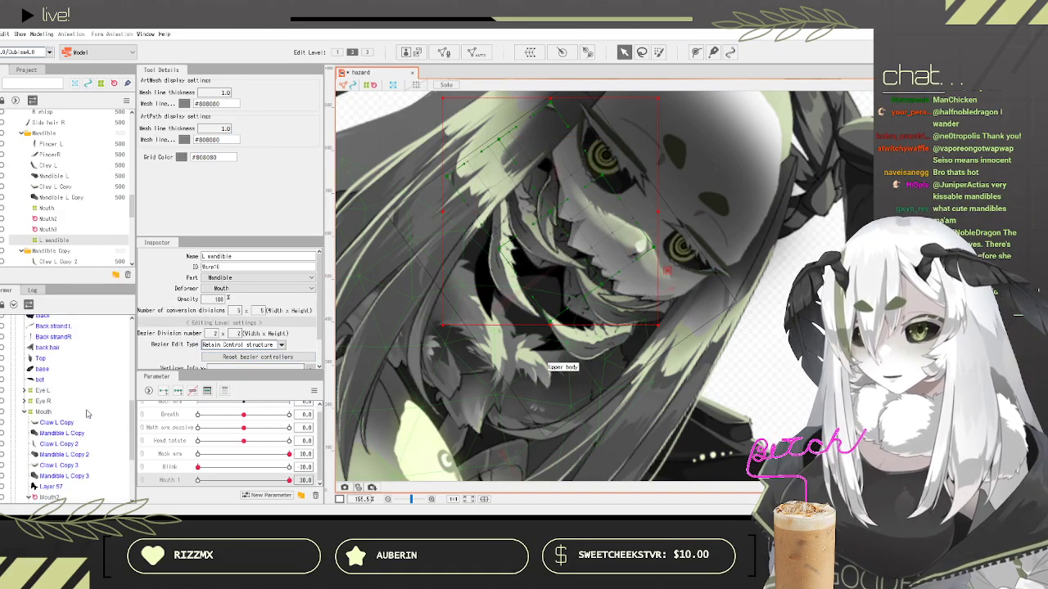
left_click(49, 435)
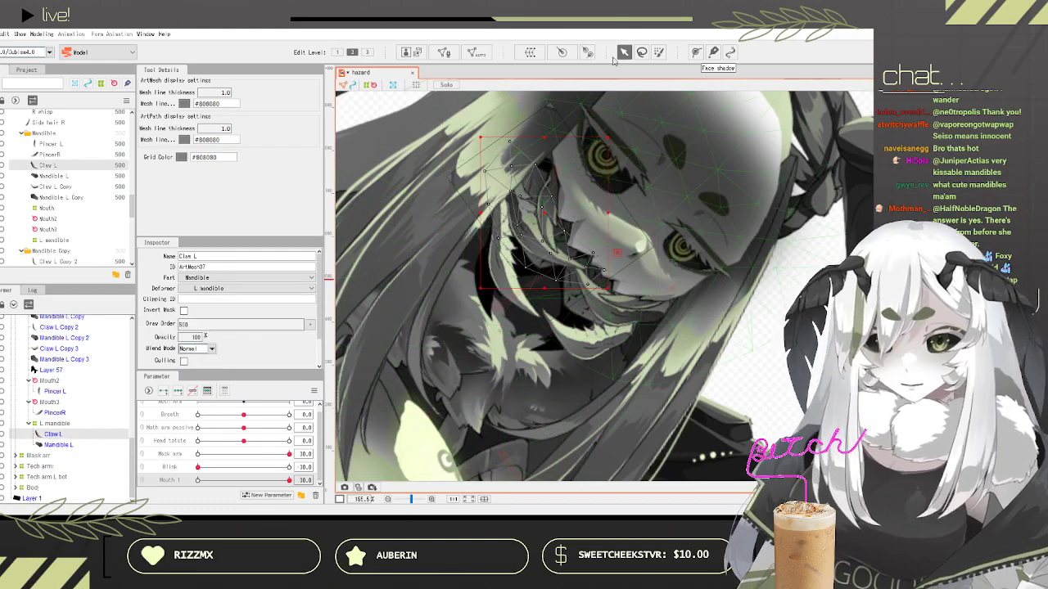
left_click(587, 52)
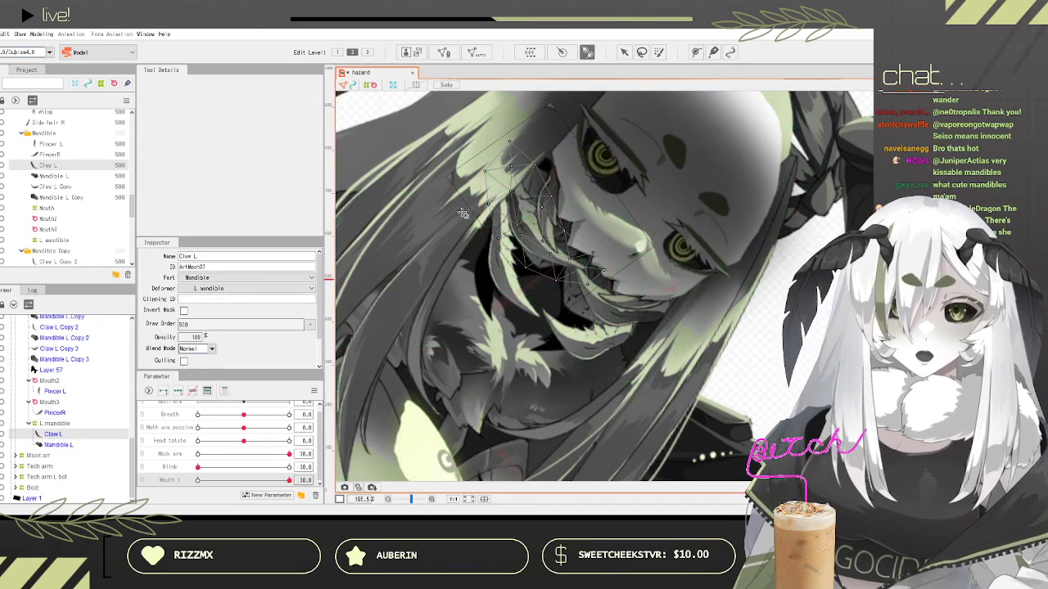
left_click(515, 193)
left_click_drag(517, 203, 519, 212)
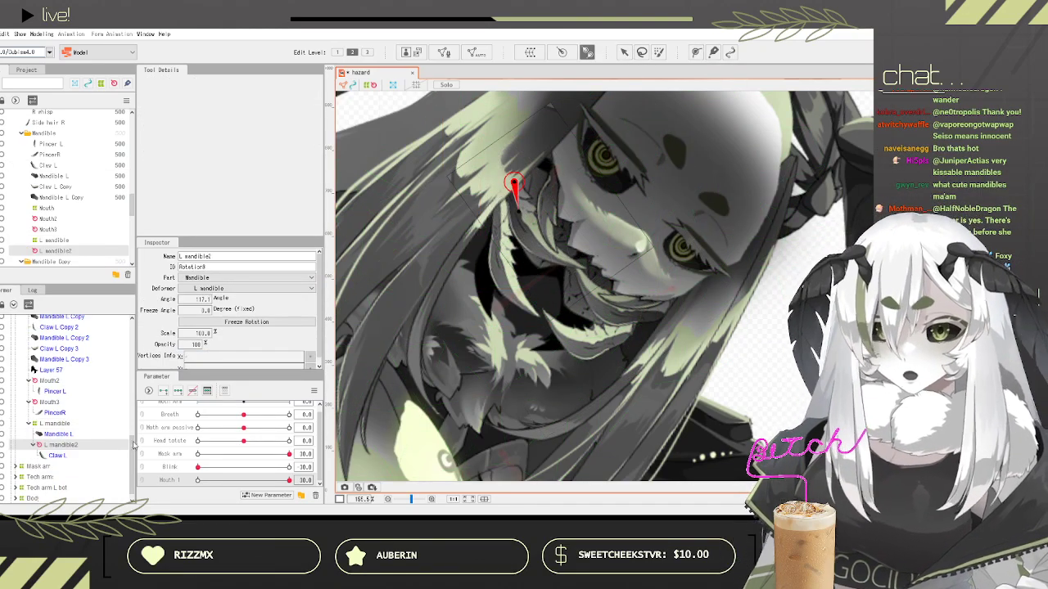
Step: Key the L mandible warp deformer at both ends of Mouth 1 and bend its outer side outward at -30
scroll(91, 410, "down", 1)
left_click(51, 414)
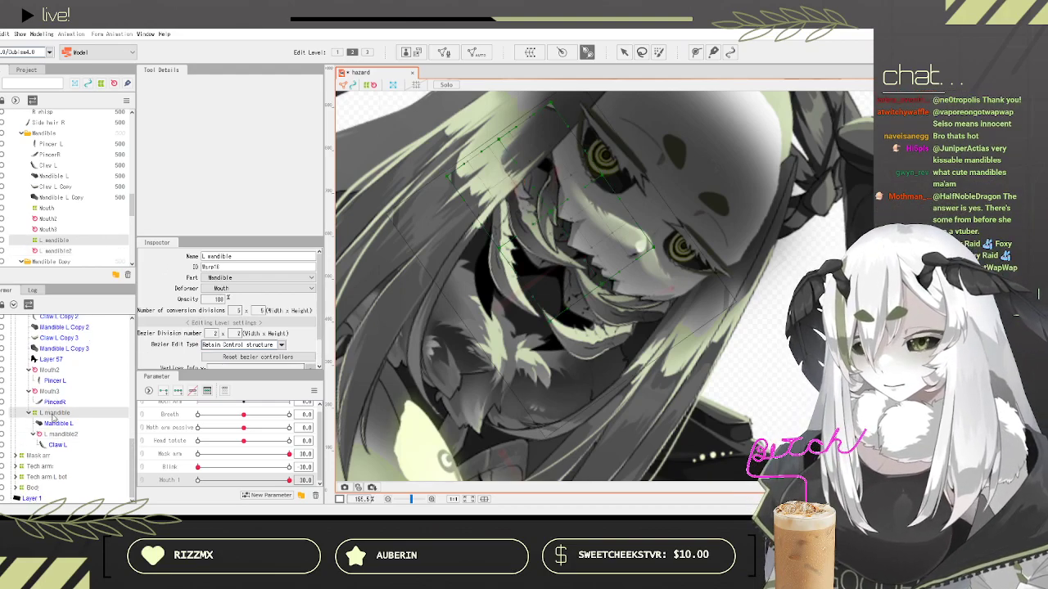
left_click(181, 476)
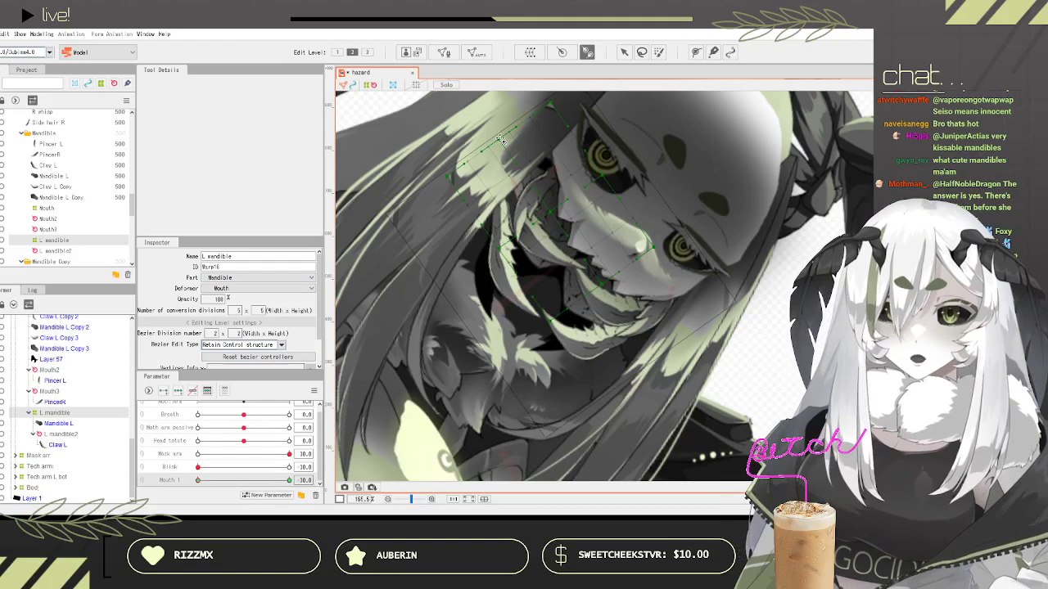
left_click(624, 52)
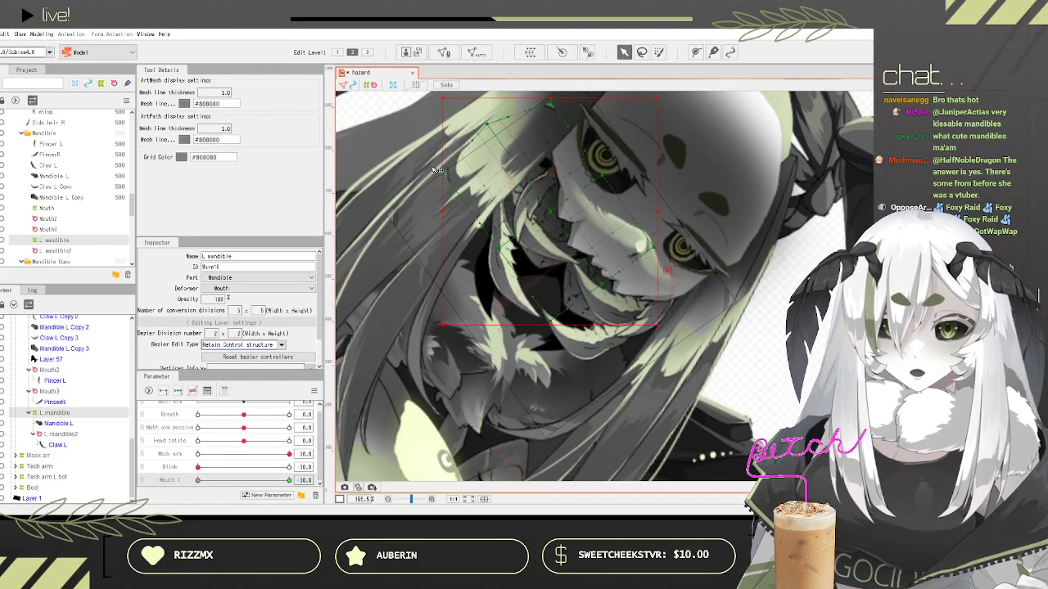
left_click_drag(416, 156, 414, 154)
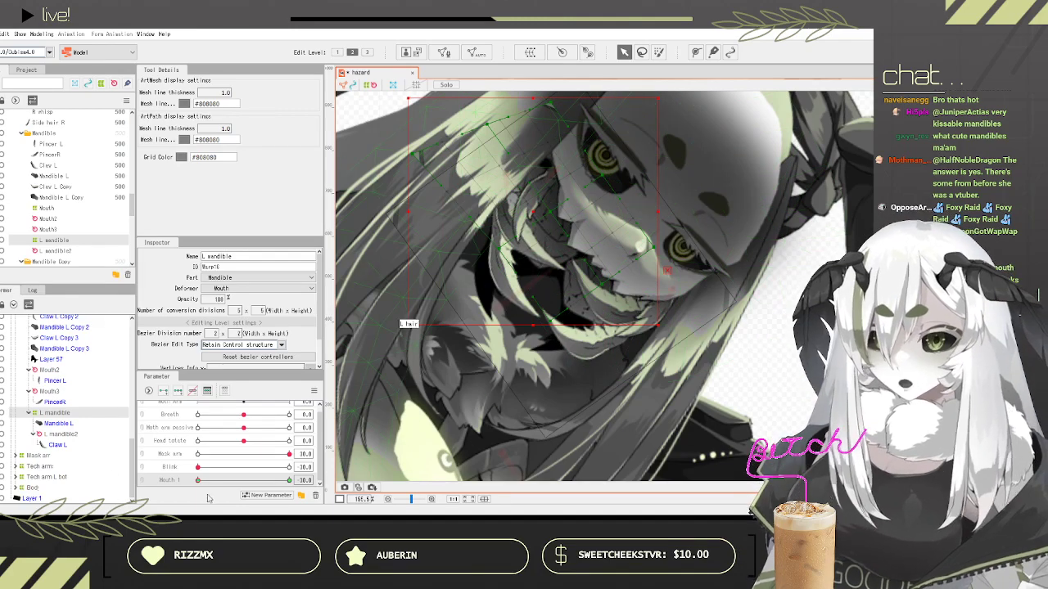
left_click(81, 433)
left_click_drag(507, 204, 490, 200)
left_click_drag(198, 482, 290, 482)
key("ctrl+z")
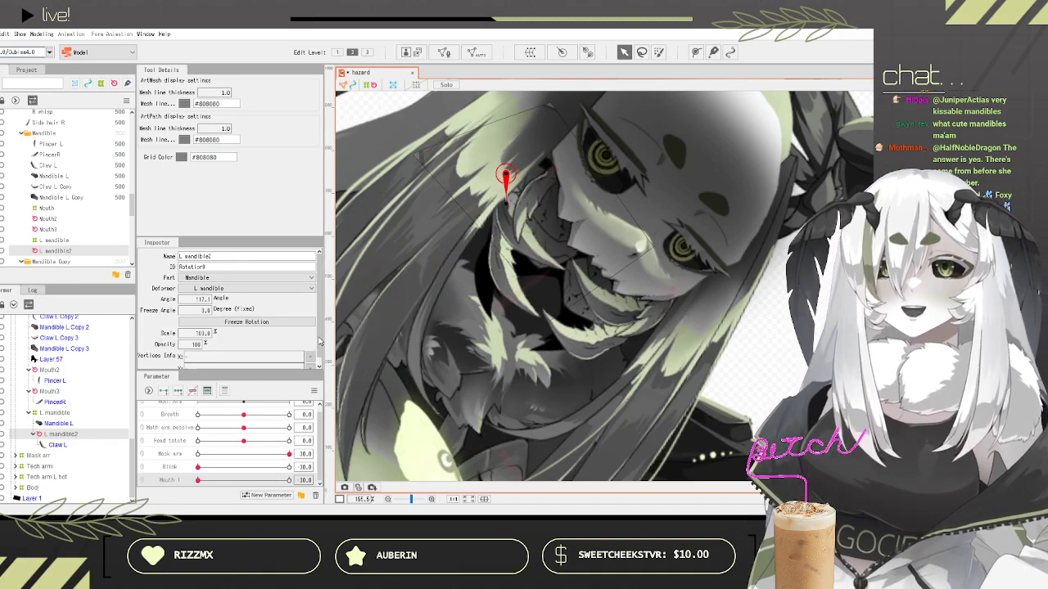
Step: Key the L mandible2 rotation deformer at both ends of Mouth 1 and rotate the claw outward at -30
left_click(165, 395)
left_click_drag(282, 482, 170, 484)
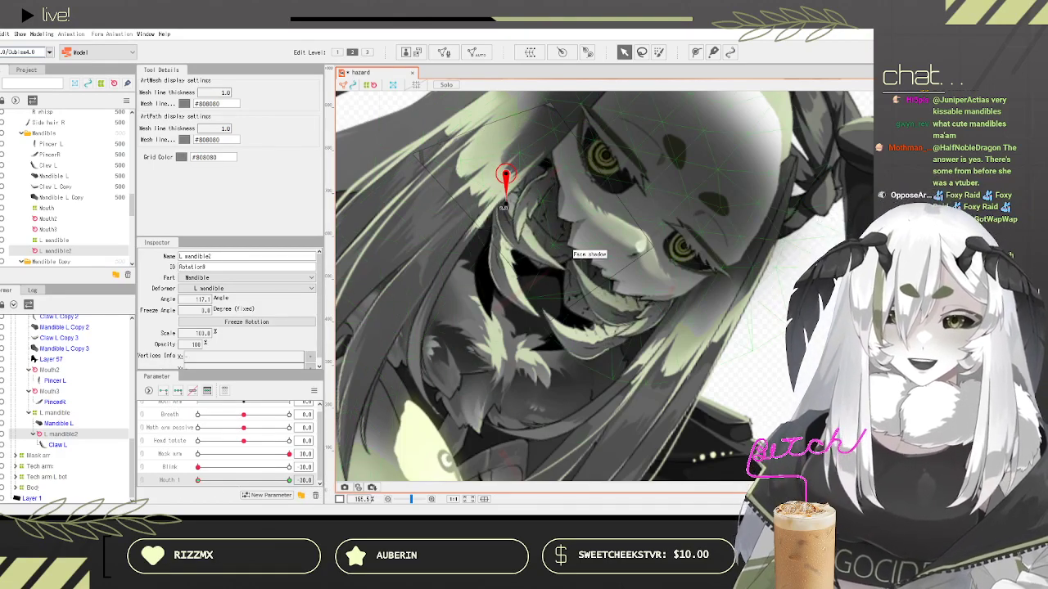
left_click_drag(506, 204, 489, 206)
left_click_drag(198, 481, 335, 461)
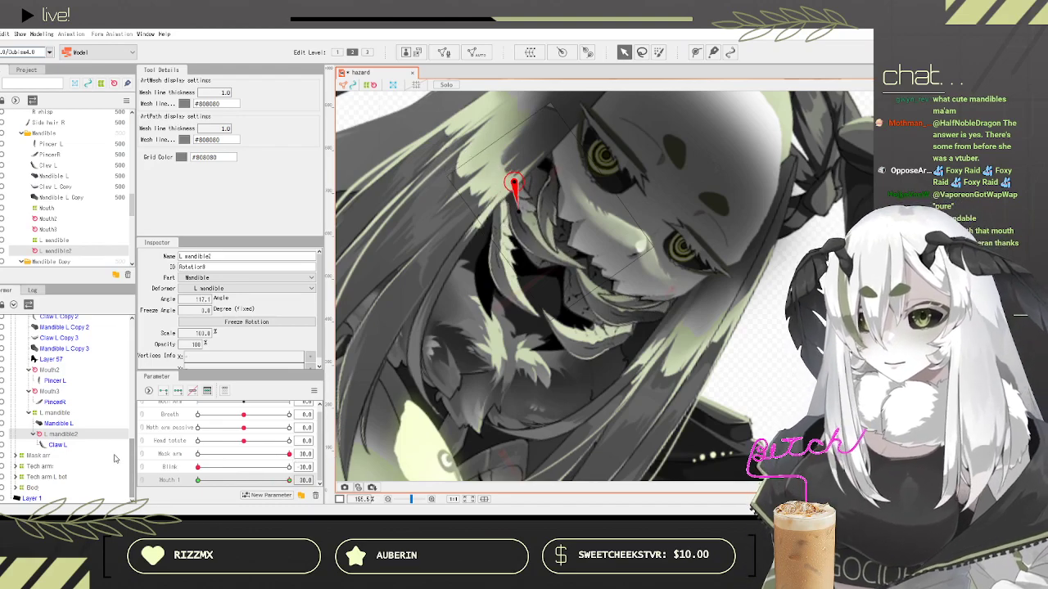
Step: Bend the outer side of the L mandible warp deformer inward at Mouth 1 30
left_click(55, 412)
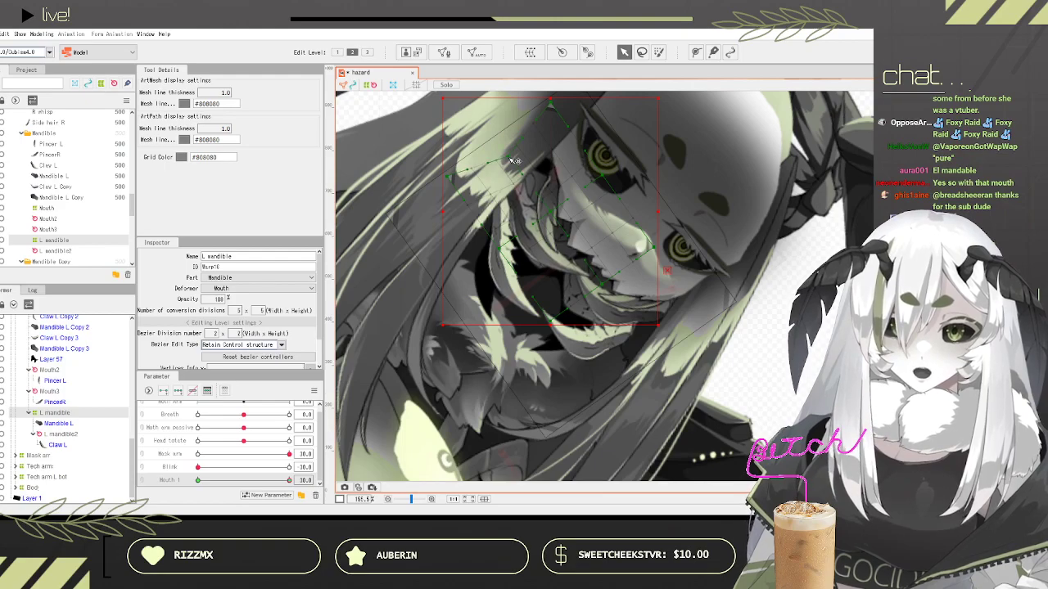
left_click_drag(448, 177, 459, 189)
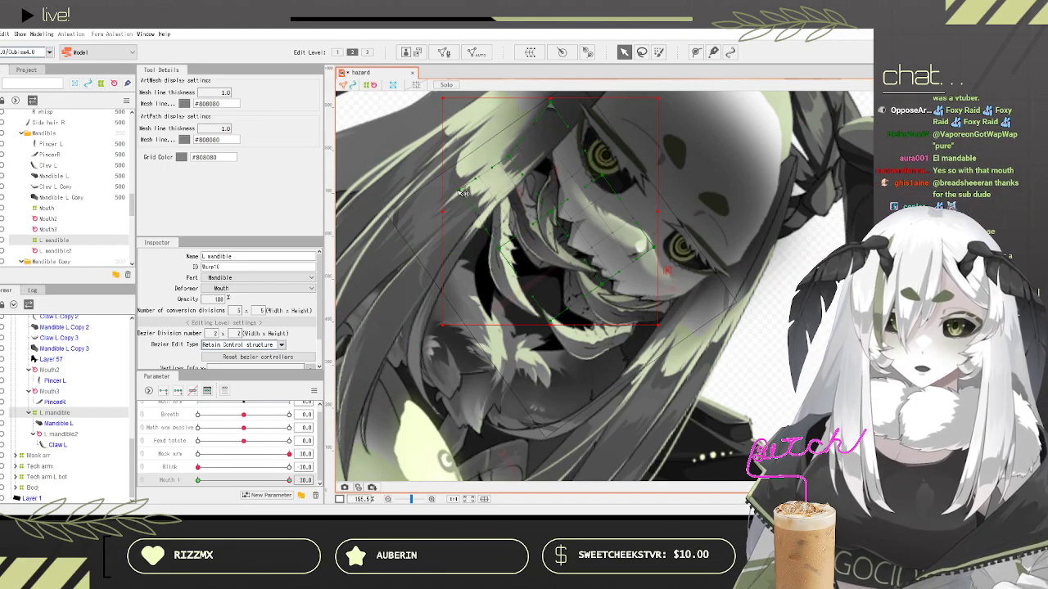
left_click_drag(555, 106, 556, 120)
left_click_drag(288, 480, 242, 478)
Step: Put the Claw L Copy and Mandible L Copy meshes in a new warp deformer named Mandible R under Mouth
scroll(512, 334, "up", 2)
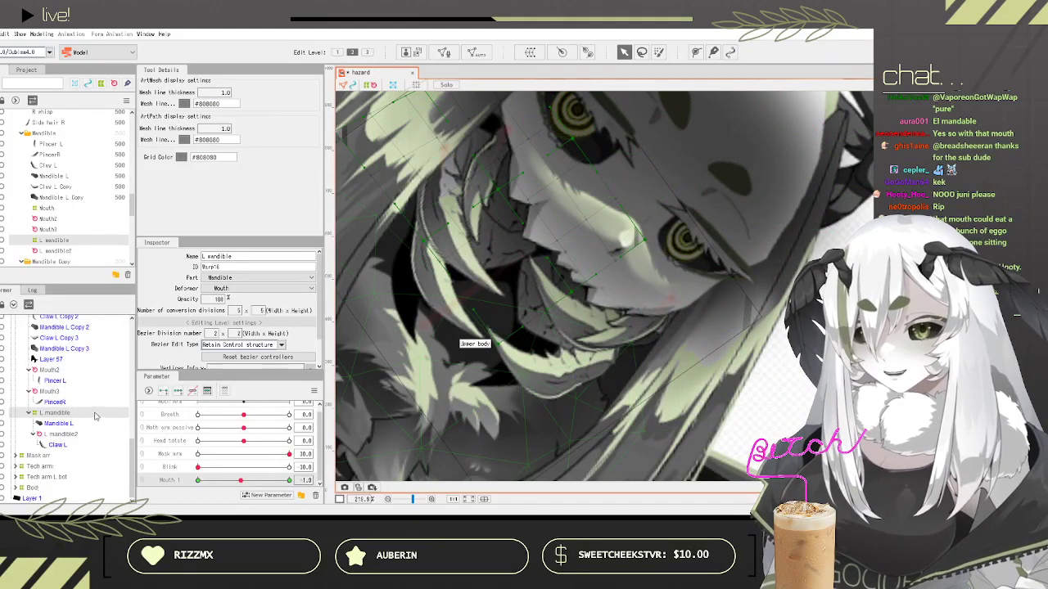
scroll(85, 427, "up", 2)
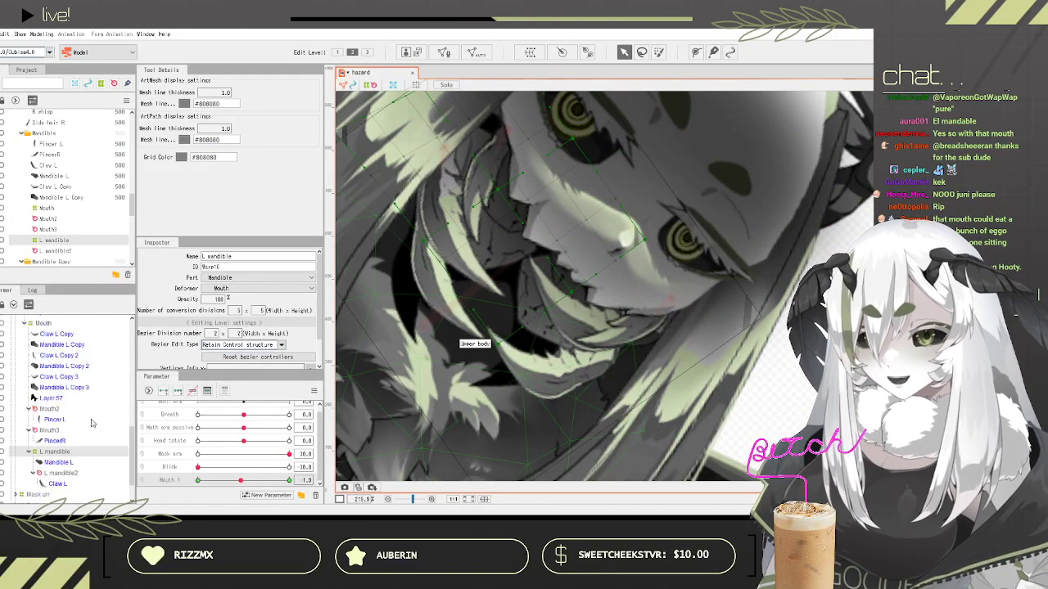
left_click(78, 383)
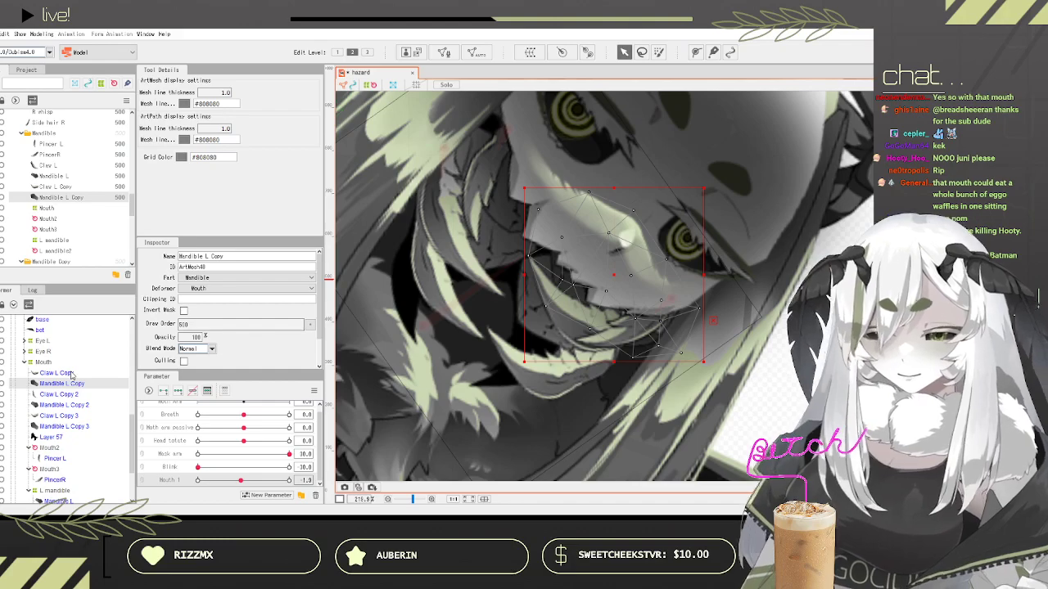
left_click(58, 373, "ctrl")
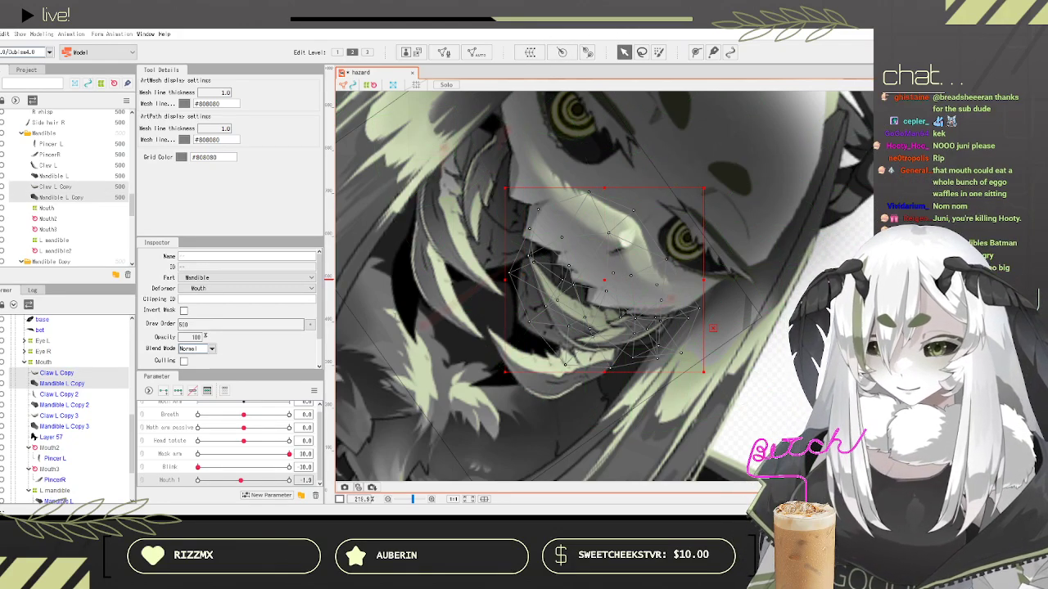
left_click(577, 418)
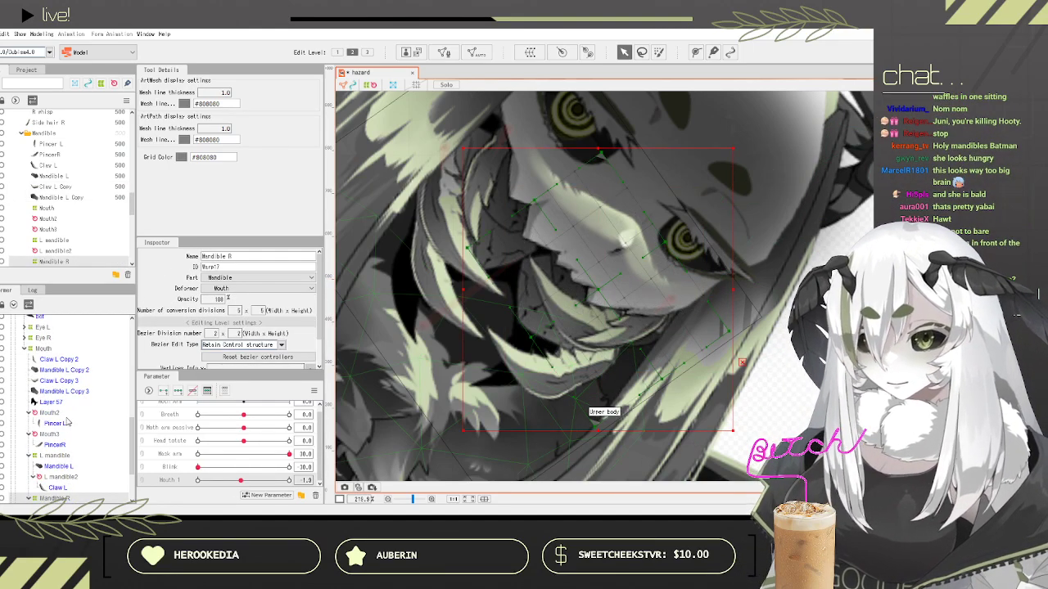
Step: Add a rotation deformer for Claw L Copy inside Mandible R, pivoting at the base of the claw
scroll(67, 463, "down", 2)
left_click(60, 470)
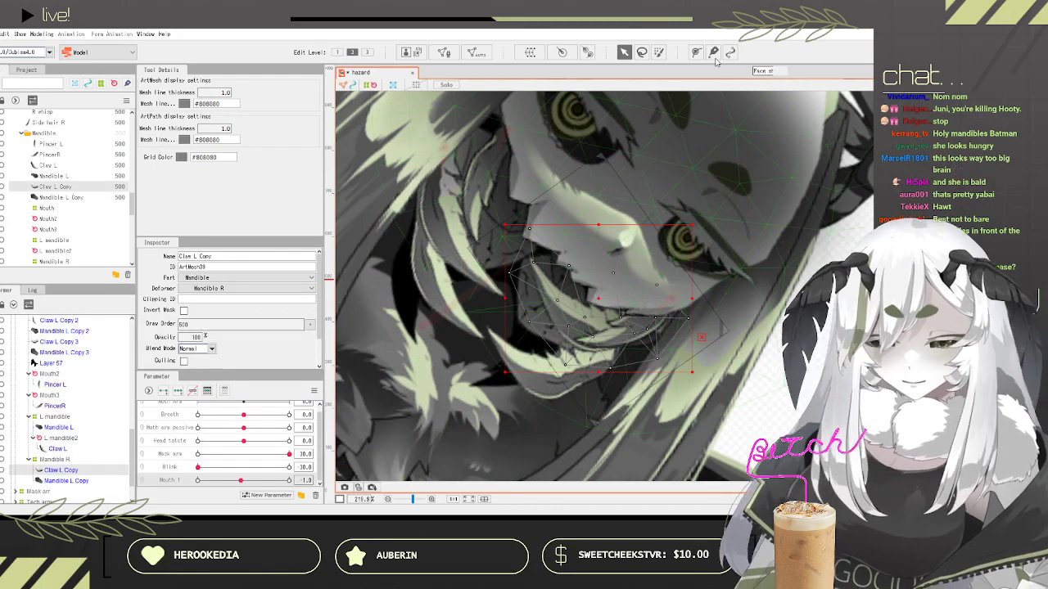
left_click(587, 51)
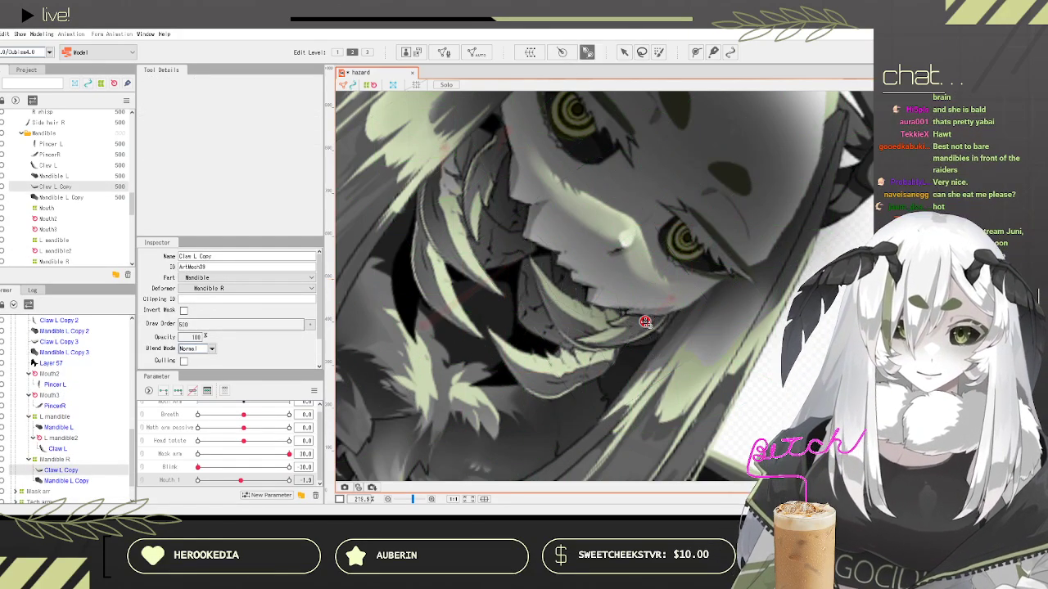
left_click(654, 327)
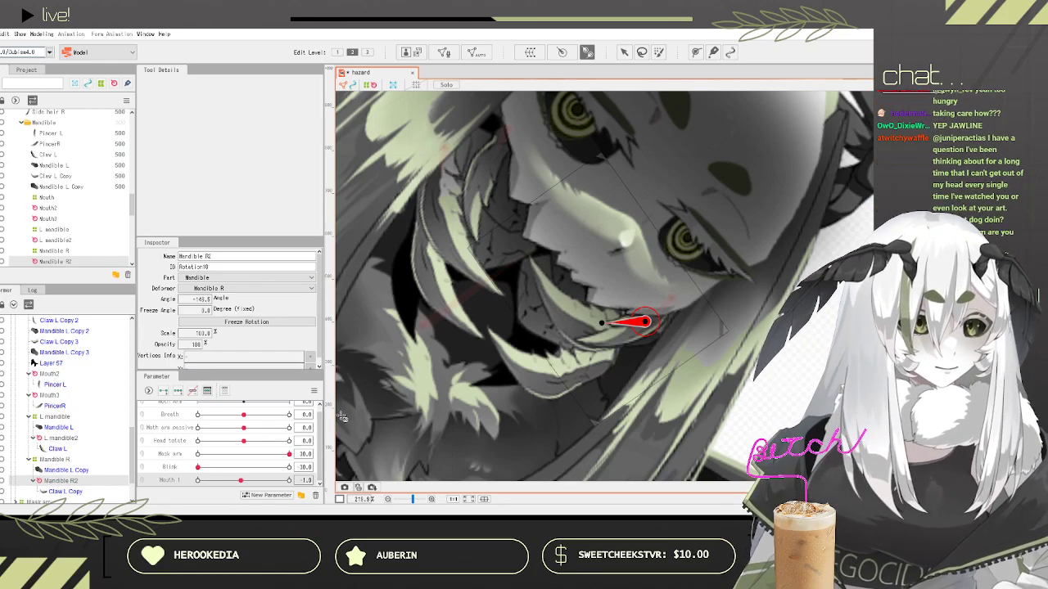
Step: Key the Mandible R warp deformer at both ends of Mouth 1 and bend its outer side outward at -30
left_click(56, 460)
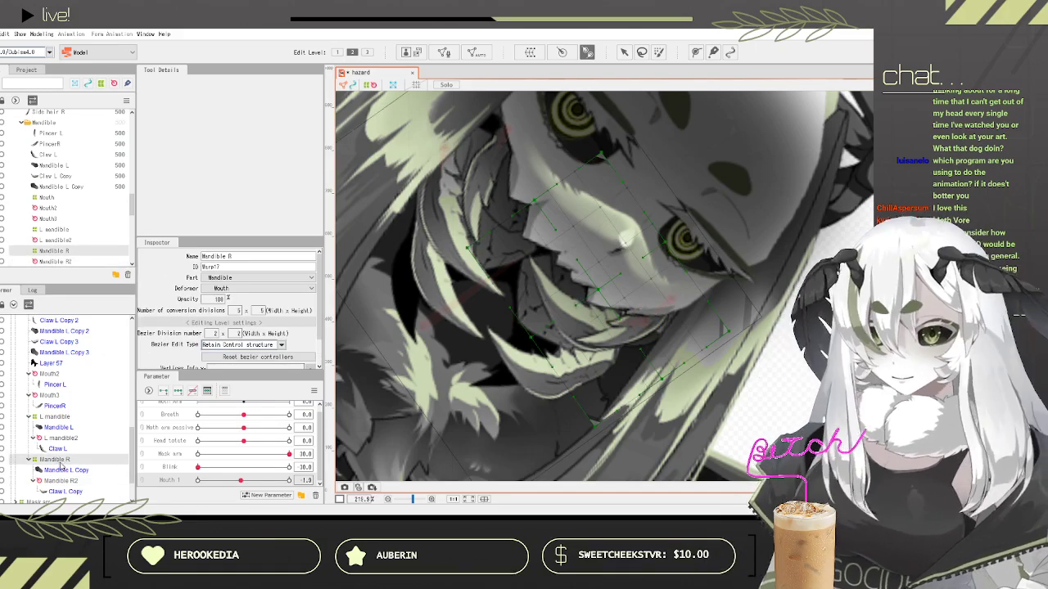
left_click_drag(240, 480, 117, 471)
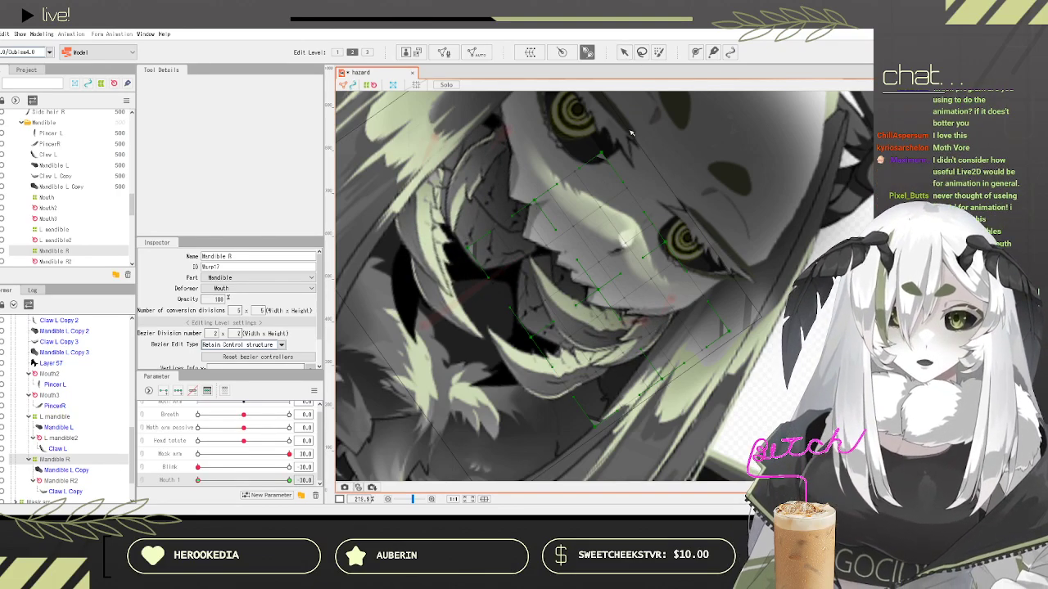
left_click(624, 52)
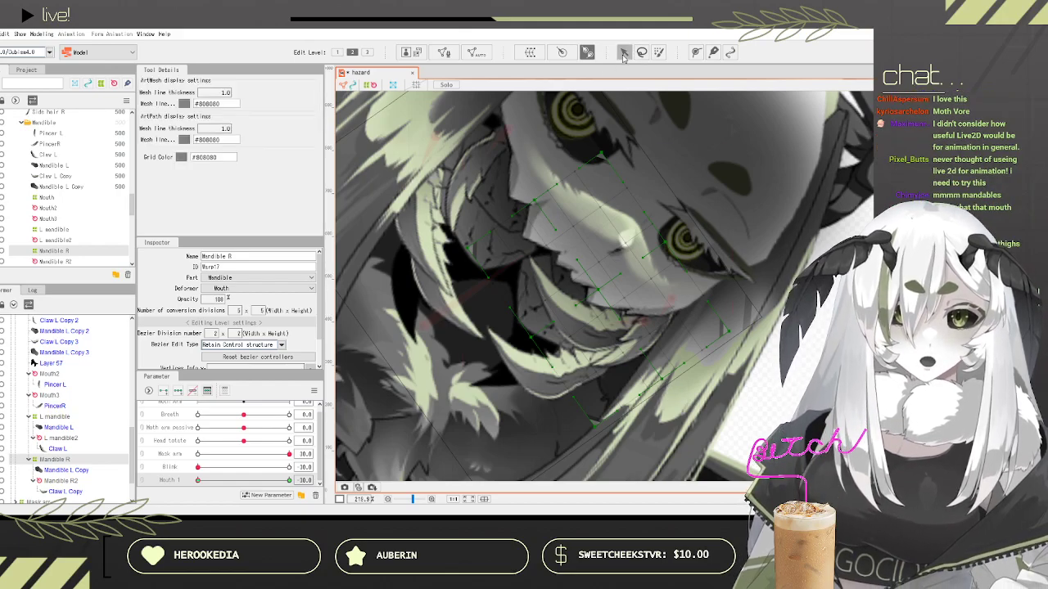
left_click_drag(664, 379, 688, 398)
left_click_drag(730, 331, 753, 334)
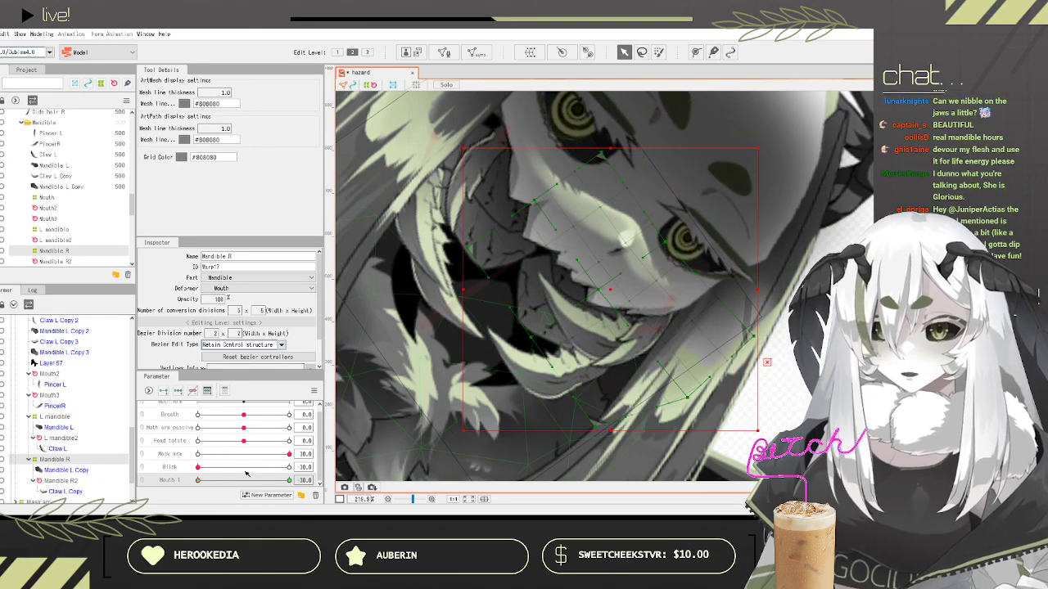
Step: Pull the outer control points of the Mandible R warp deformer inward at Mouth 1 30
left_click_drag(226, 483, 436, 495)
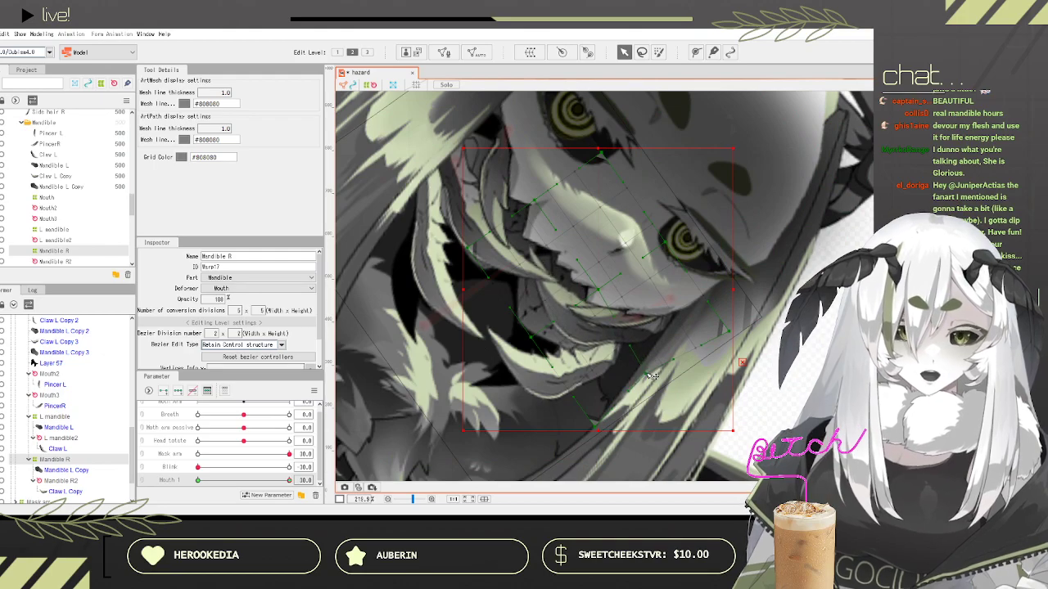
left_click_drag(599, 429, 596, 423)
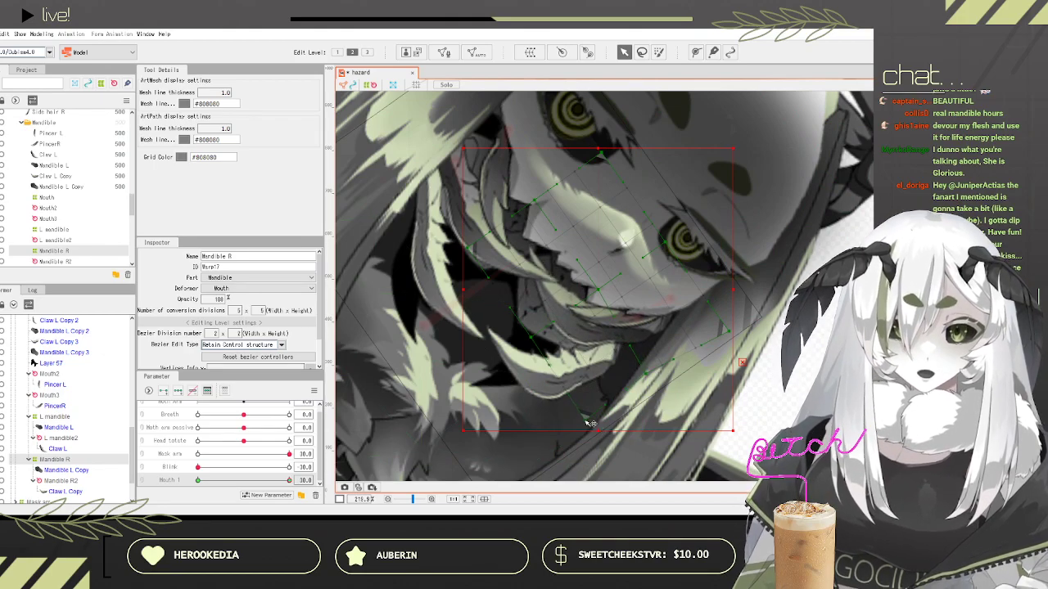
left_click_drag(740, 316, 708, 329)
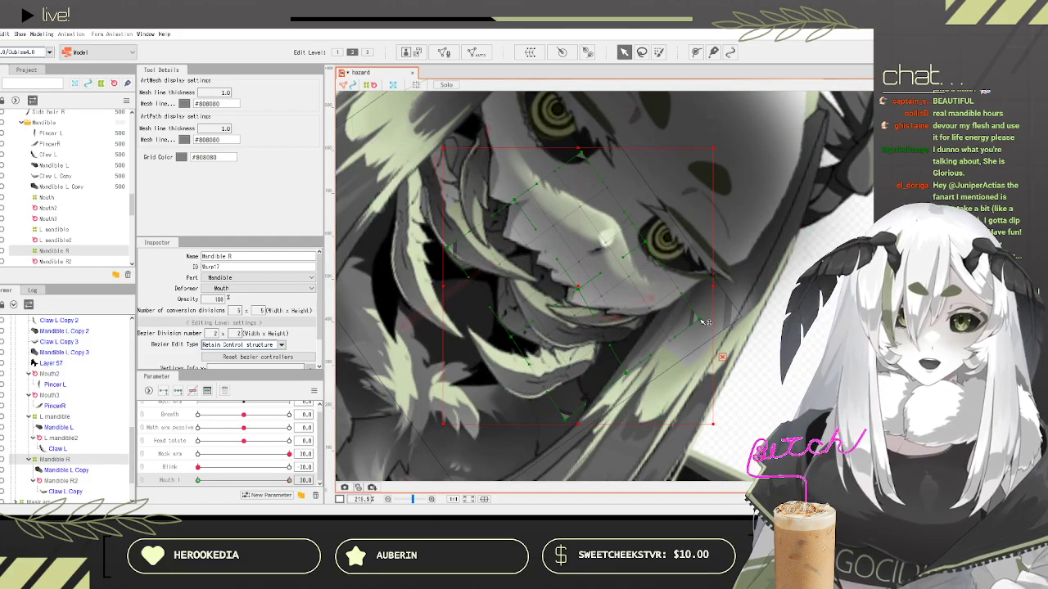
Step: Refine the Mandible R warp deformer at Mouth 1 -30 by pulling its lower and outer control points further outward
left_click_drag(289, 480, 95, 474)
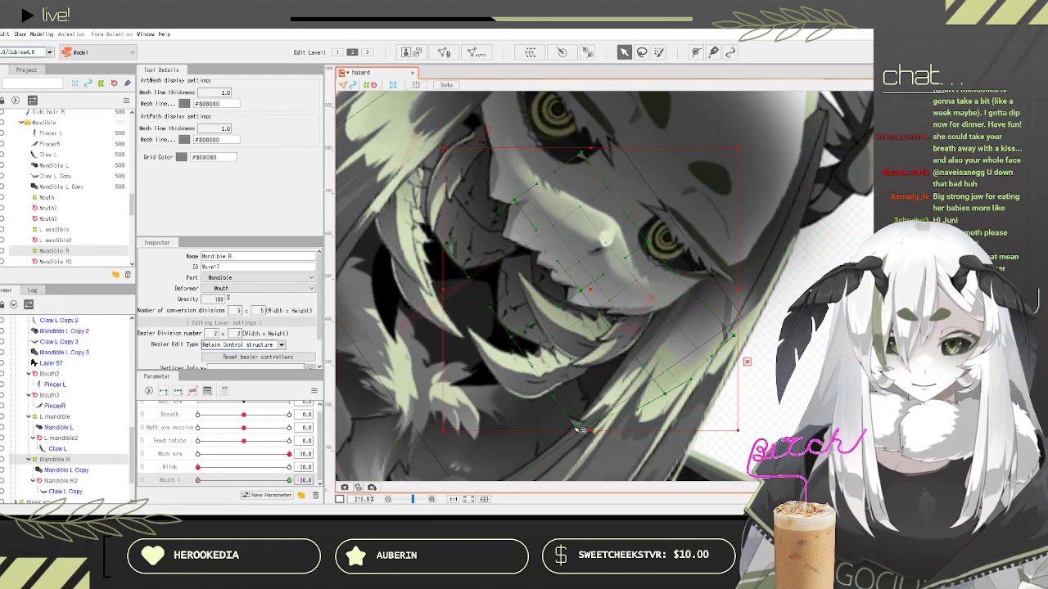
left_click_drag(589, 445, 589, 443)
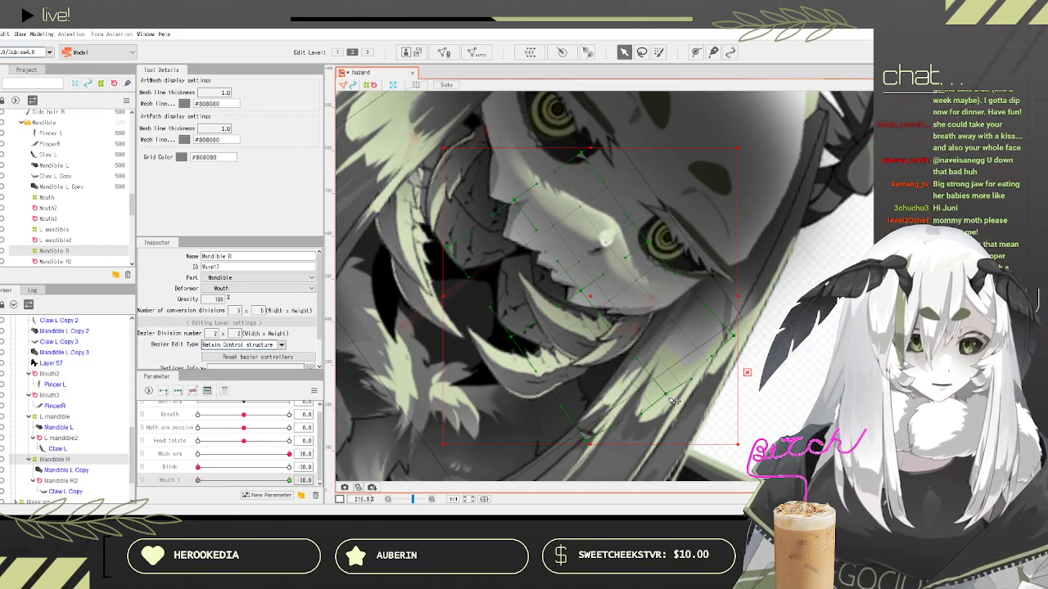
left_click_drag(665, 394, 675, 405)
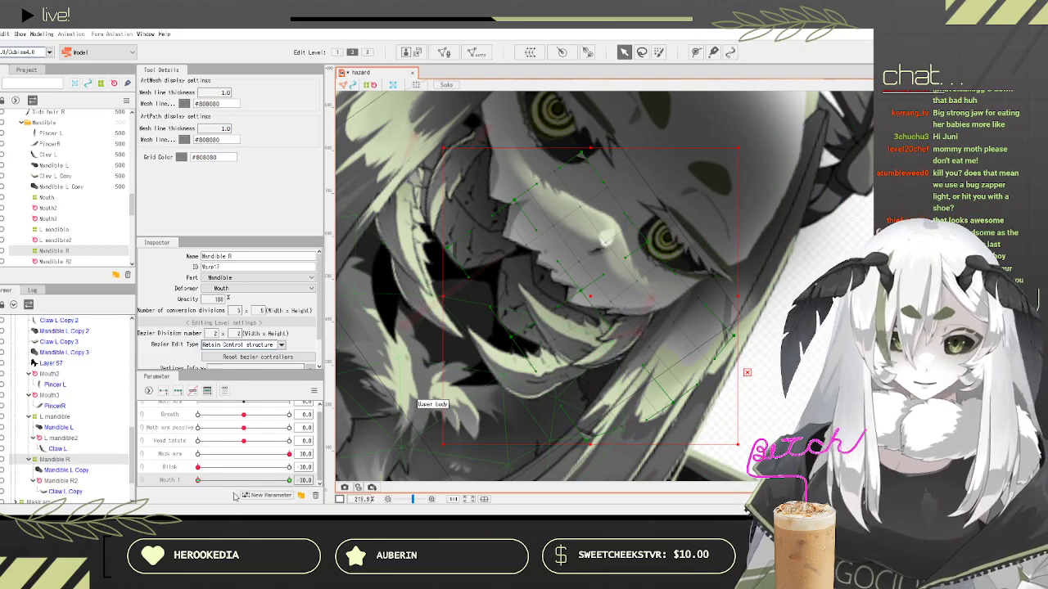
left_click_drag(198, 480, 170, 483)
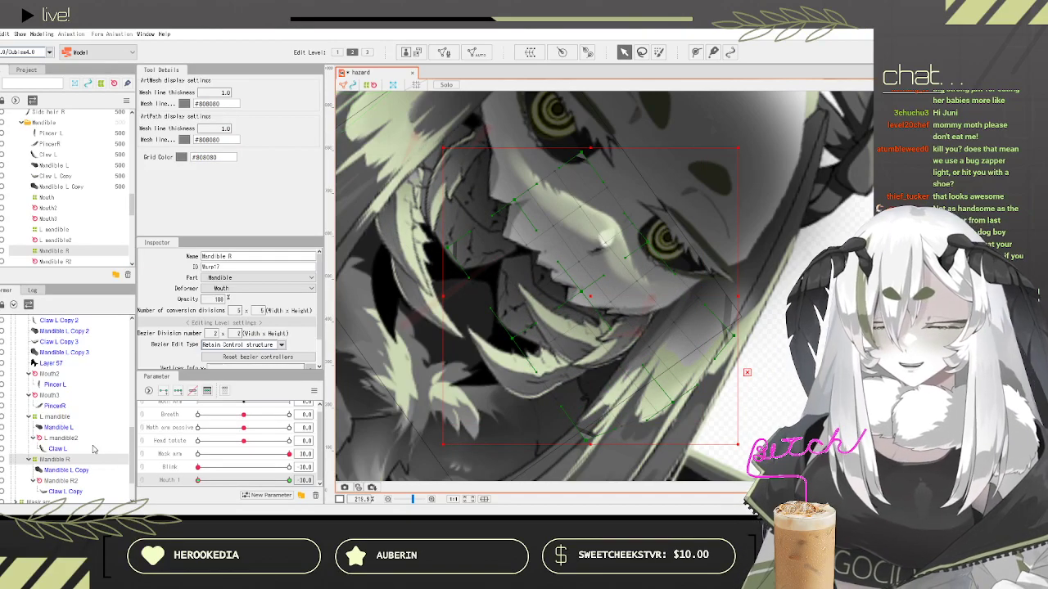
Step: Key the Mandible R2 rotation deformer at both ends of Mouth 1 and rotate its claw outward at -30
scroll(54, 401, "down", 2)
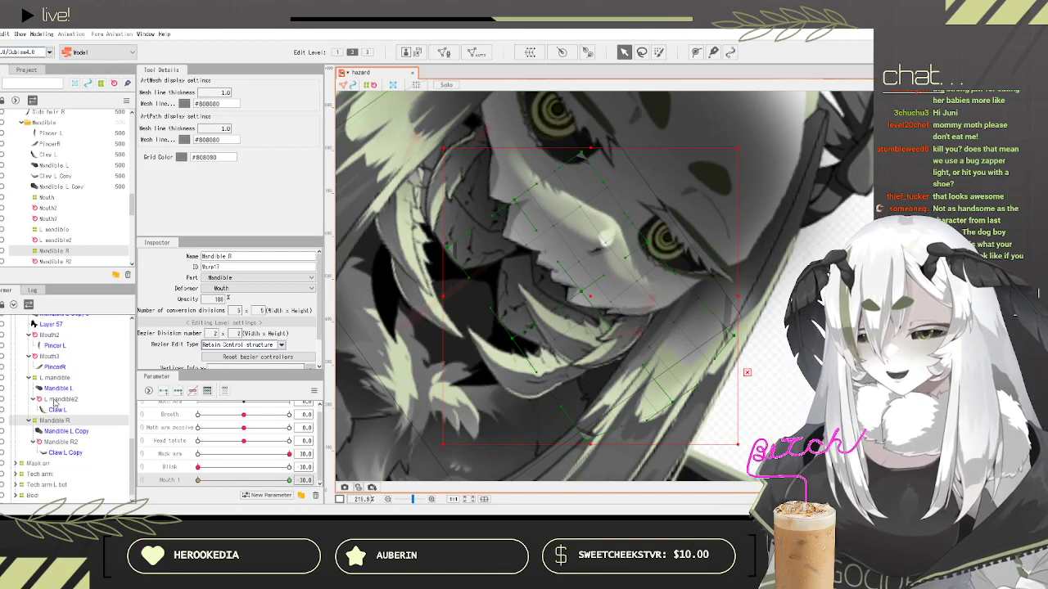
left_click(62, 442)
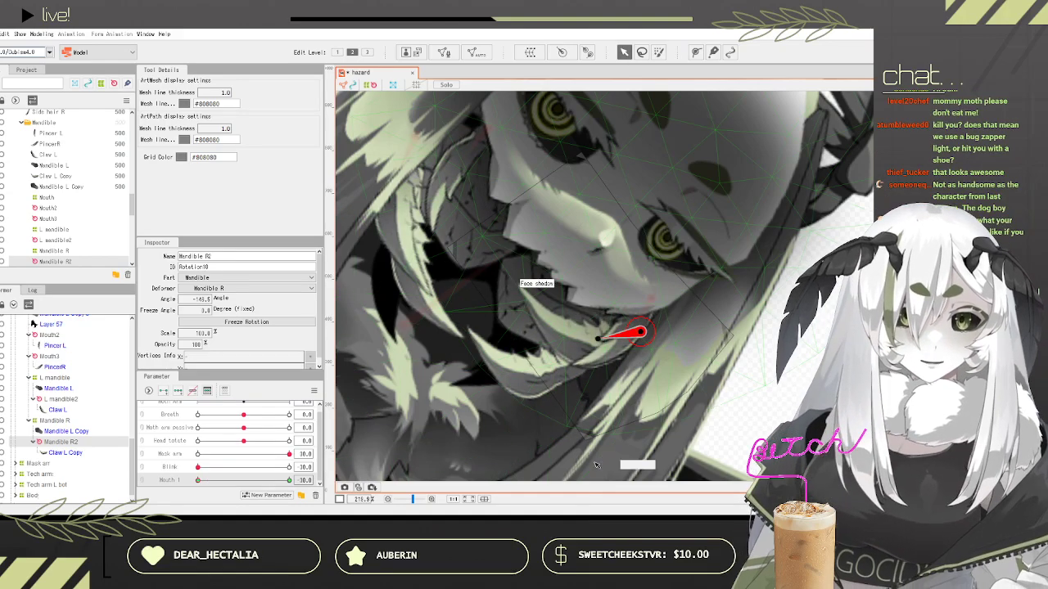
left_click_drag(598, 338, 606, 370)
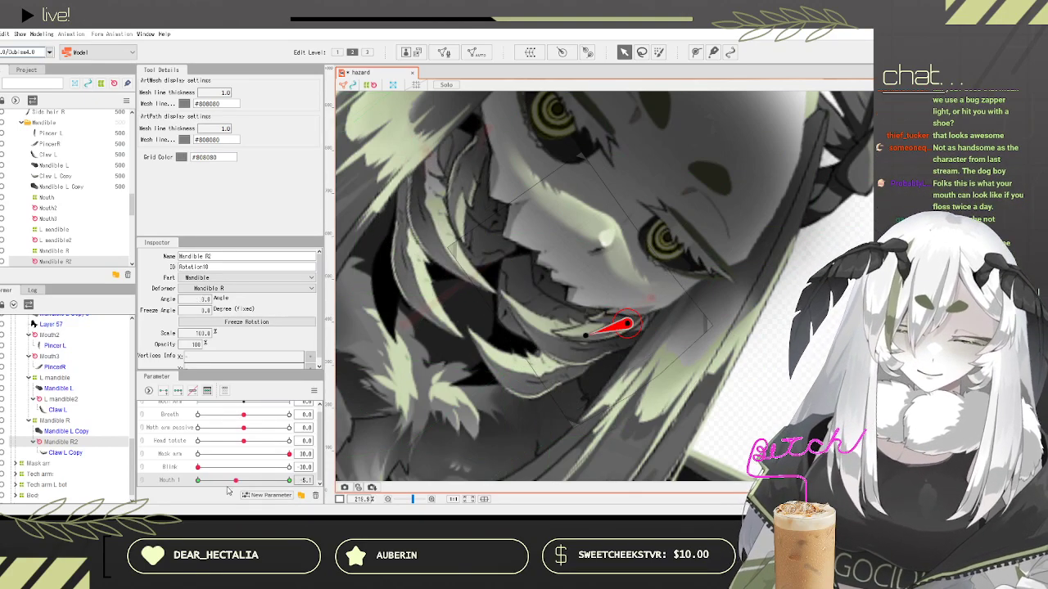
Step: Sweep Mouth 1 through its range to check the opening and closing motion, and save the model
left_click_drag(219, 473, 162, 455)
left_click(256, 479)
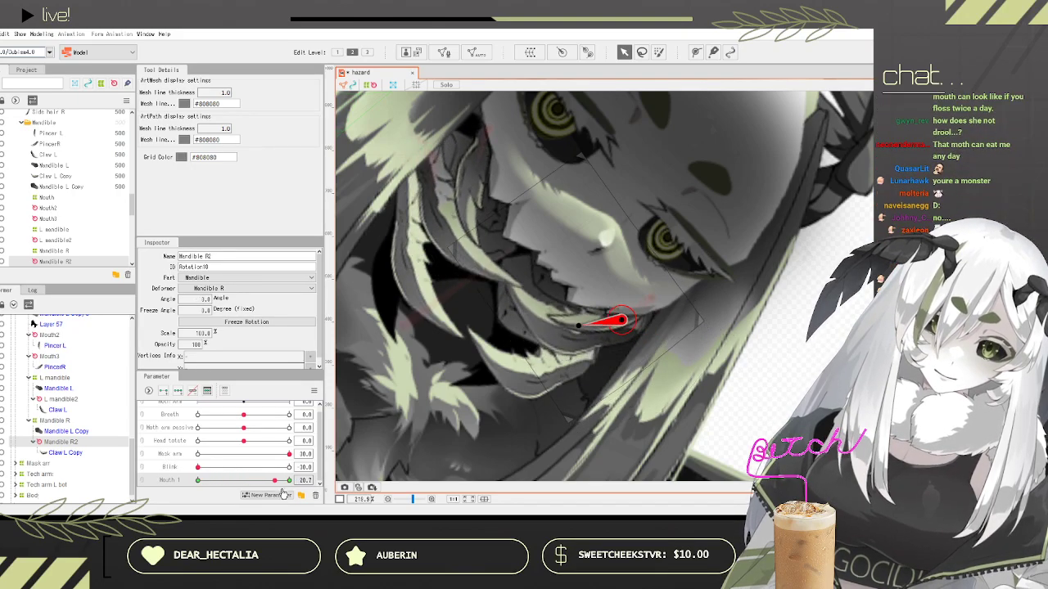
mouse_move(243, 504)
left_mouse_down()
mouse_move(187, 481)
mouse_move(288, 484)
mouse_move(196, 463)
mouse_move(263, 472)
mouse_move(288, 497)
mouse_move(270, 512)
mouse_move(184, 496)
mouse_move(255, 486)
mouse_move(319, 496)
mouse_move(177, 484)
mouse_move(242, 496)
left_mouse_up()
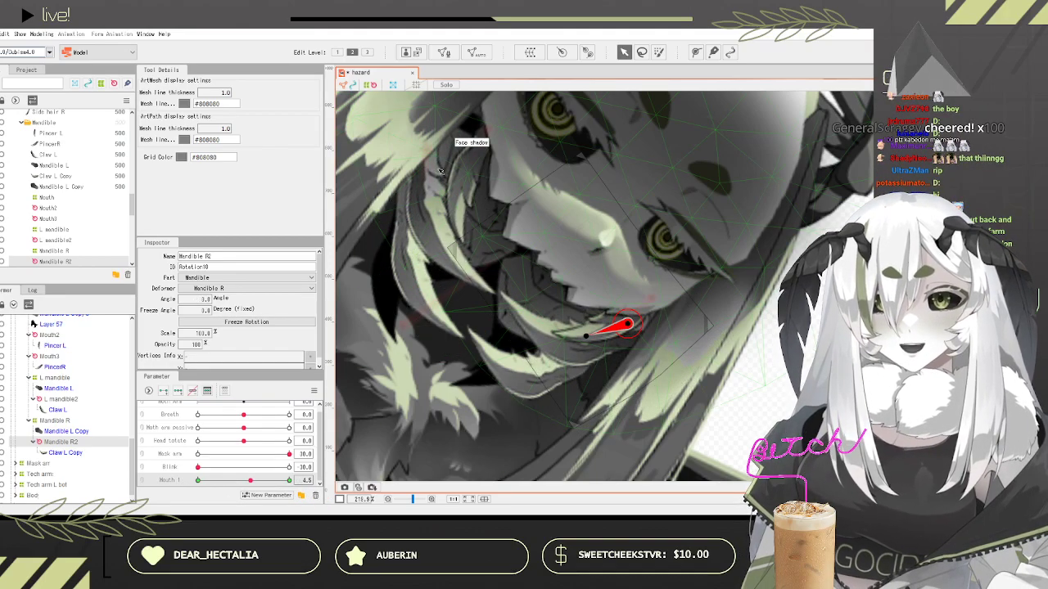
scroll(463, 201, "down", 2)
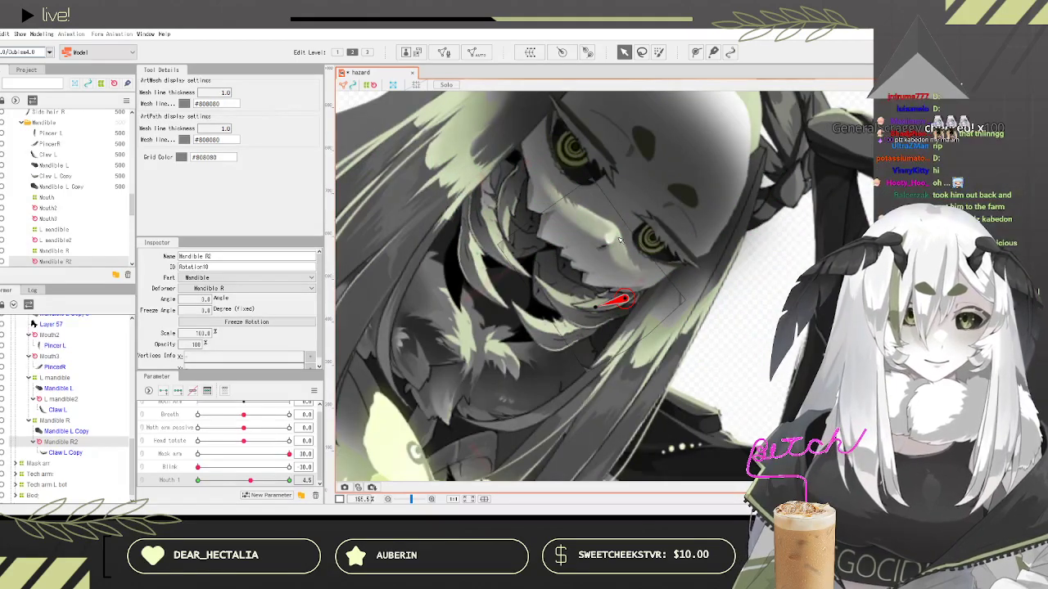
left_click_drag(248, 481, 185, 497)
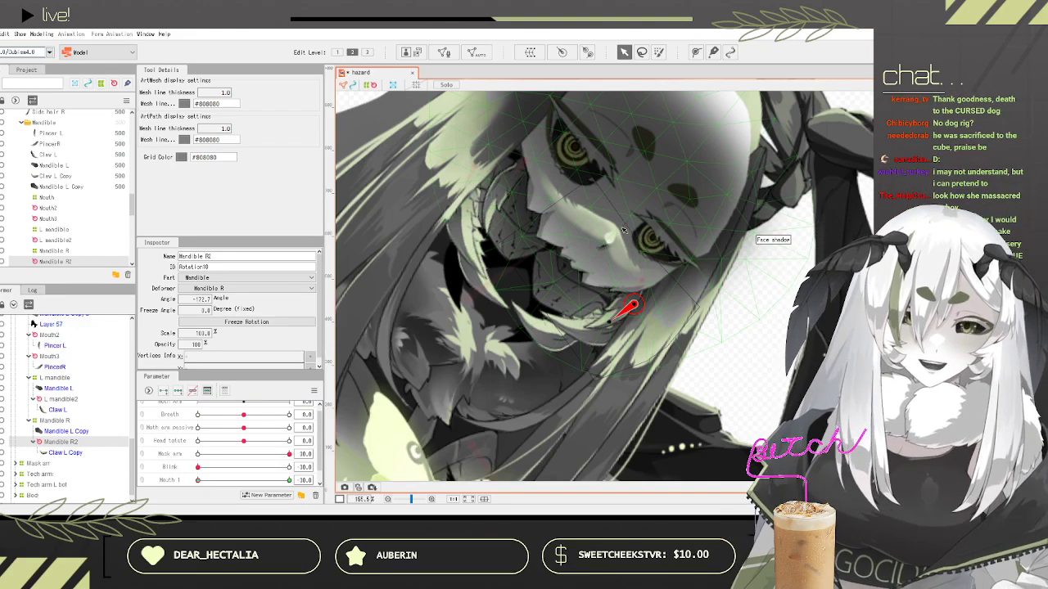
left_click(2, 34)
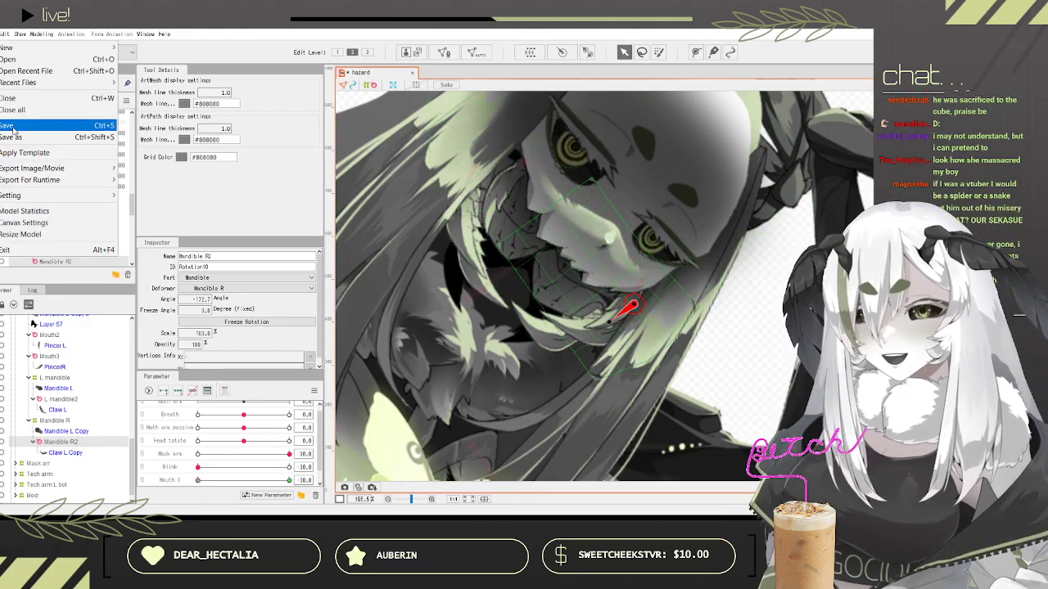
left_click(13, 129)
Step: Create the warp deformer Mandible L 2 around Claw L Copy 2 and Mandible L Copy 2, parented to Mouth
scroll(101, 374, "down", 1)
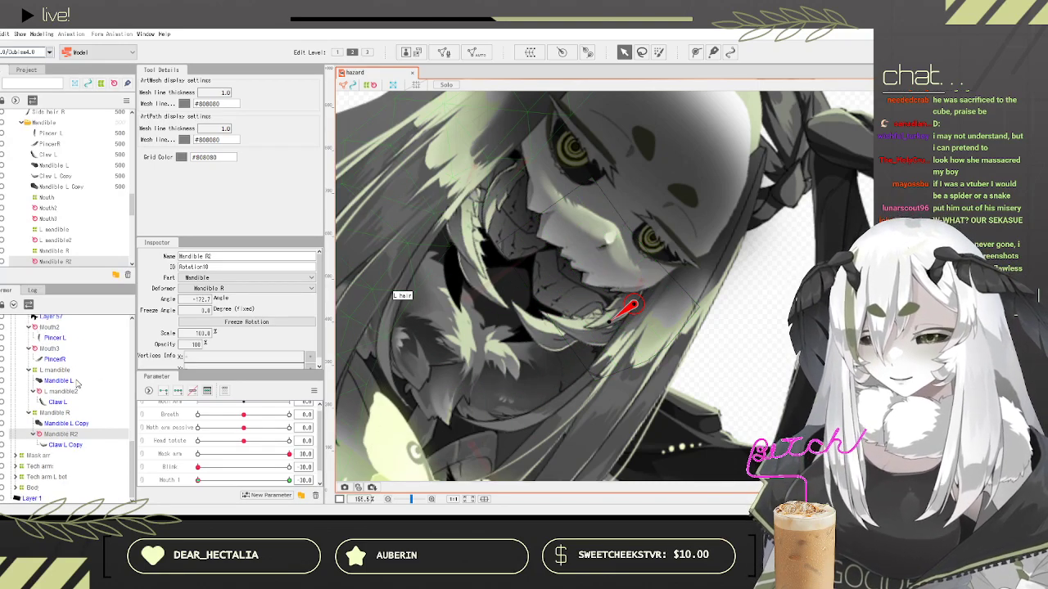
scroll(78, 383, "up", 3)
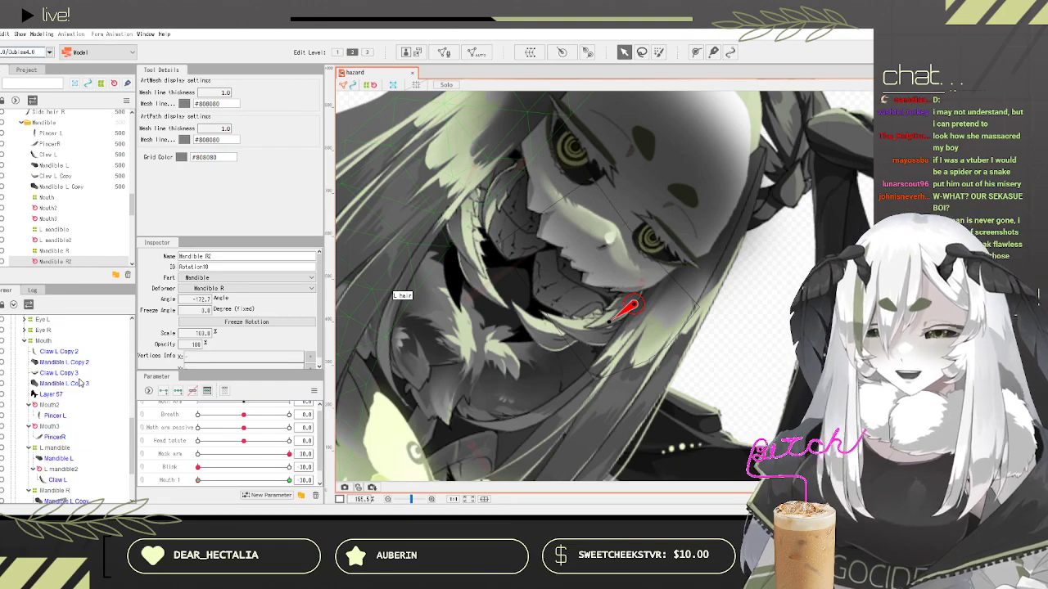
left_click(54, 352)
left_click(90, 373, "shift")
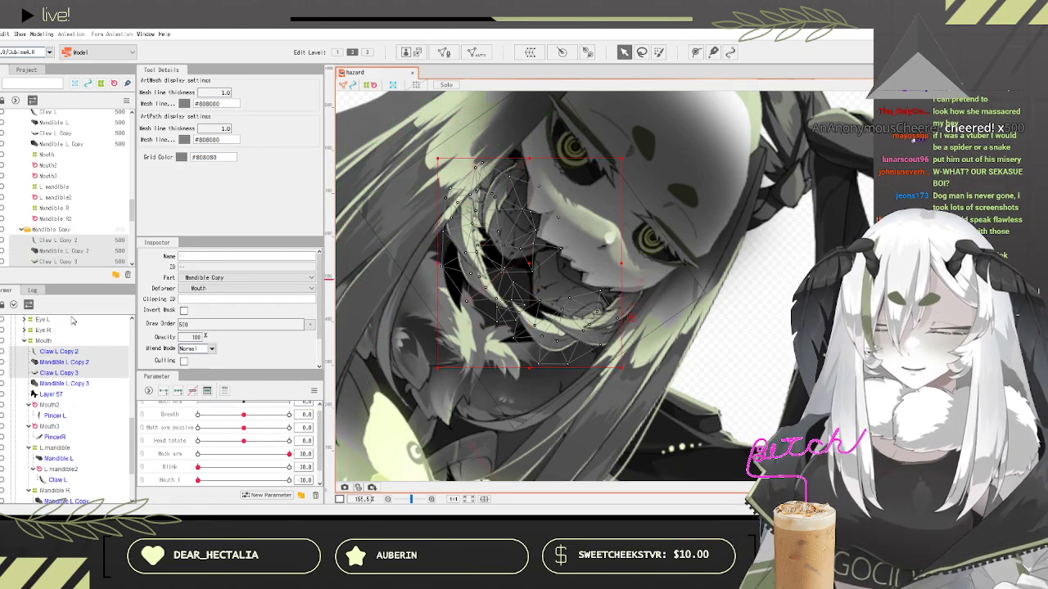
left_click(59, 353)
left_click(63, 363, "shift")
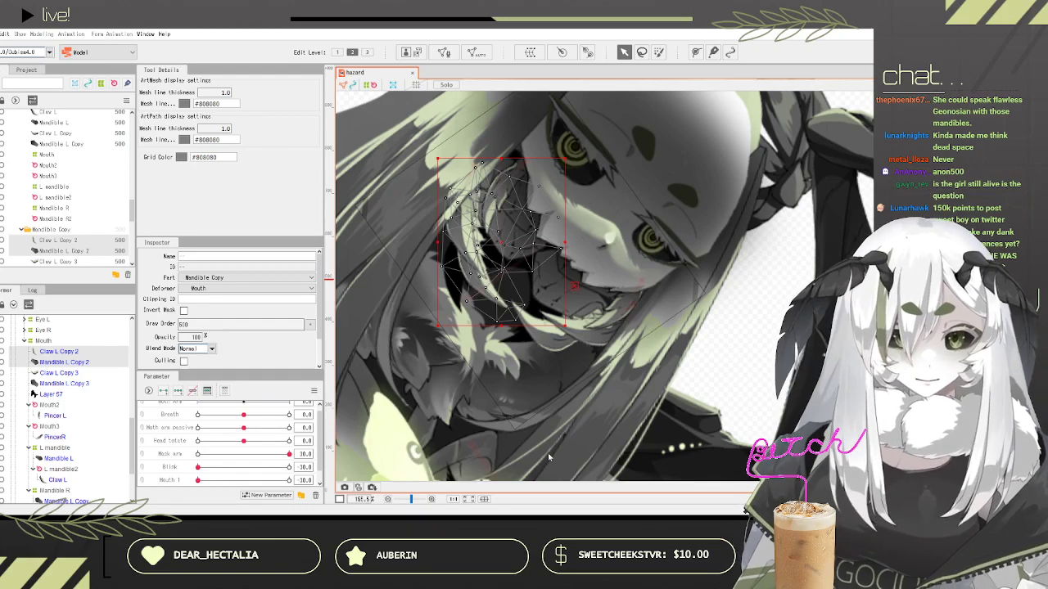
left_click(652, 415)
scroll(44, 372, "down", 3)
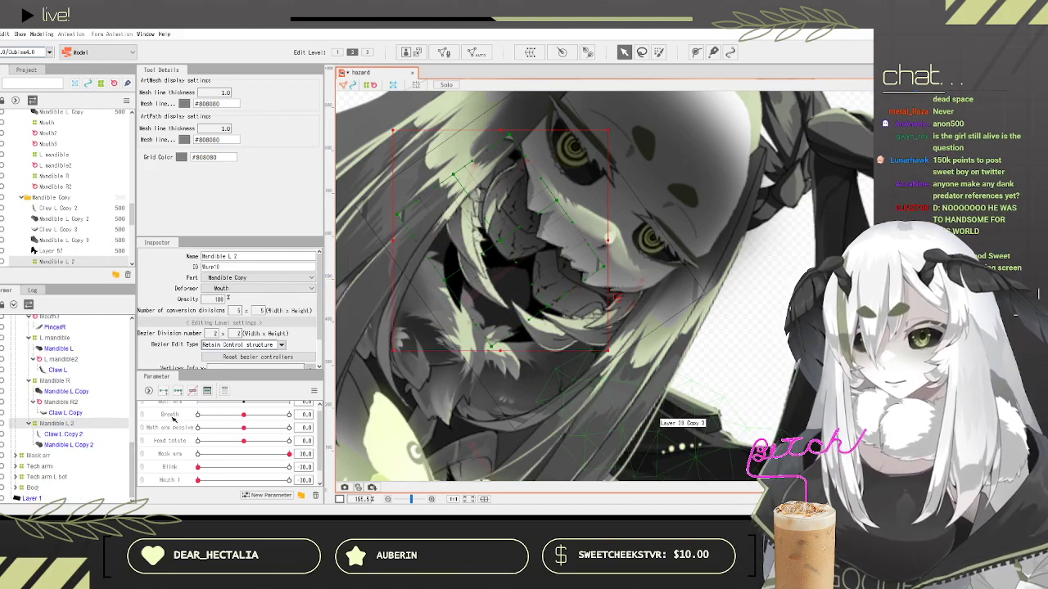
Step: Key the Mandible L 2 warp deformer at both ends of Mouth 2 and set the parameter to -30
scroll(225, 463, "down", 1)
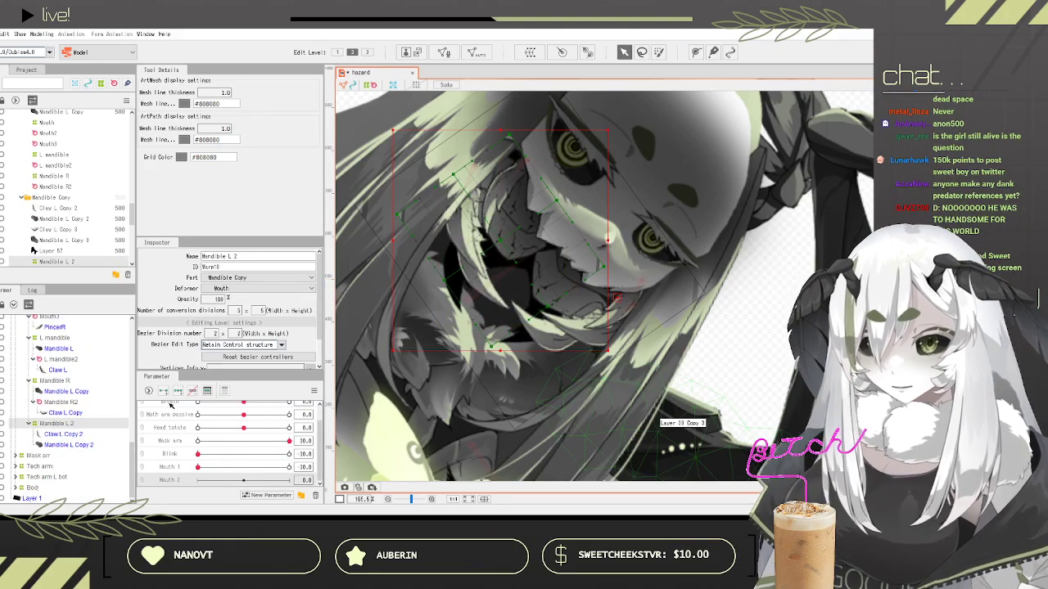
left_click(197, 480)
left_click_drag(211, 482, 332, 489)
left_click_drag(218, 467, 153, 472)
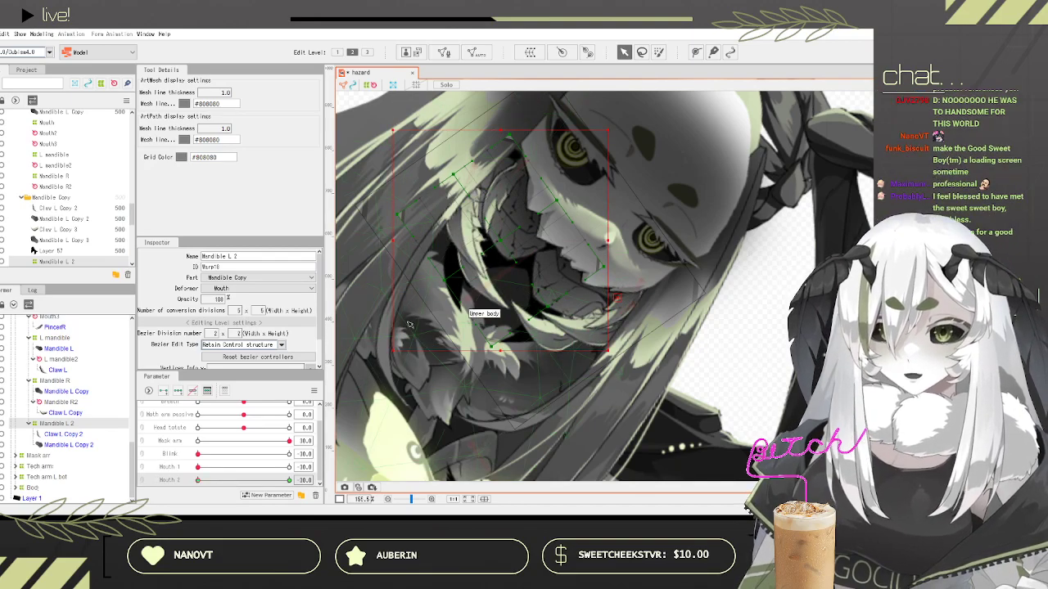
Step: Pull the outer and lower control points of the Mandible L 2 warp deformer outward at Mouth 2 -30
left_click_drag(401, 219, 377, 205)
left_click_drag(549, 307, 522, 300)
mouse_move(491, 346)
left_mouse_down()
mouse_move(441, 332)
mouse_move(485, 344)
left_mouse_up()
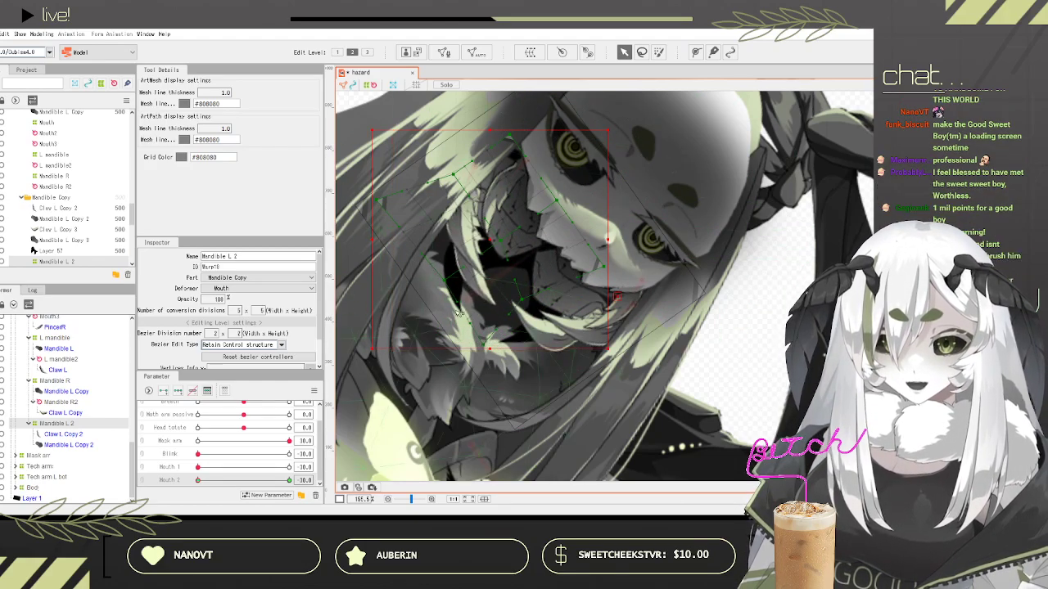
left_click_drag(444, 281, 437, 281)
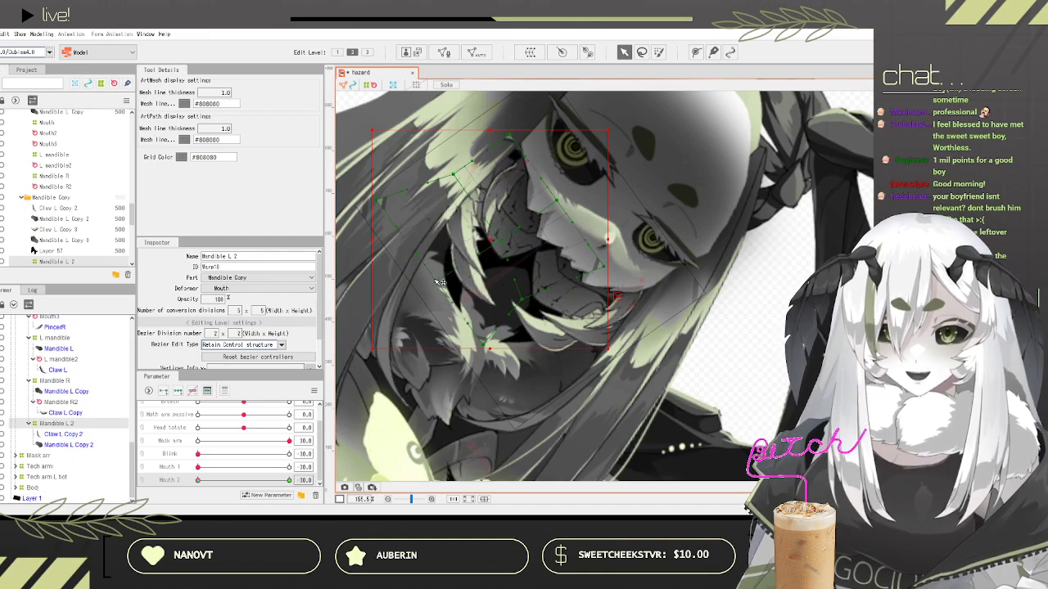
left_click_drag(450, 156, 439, 147)
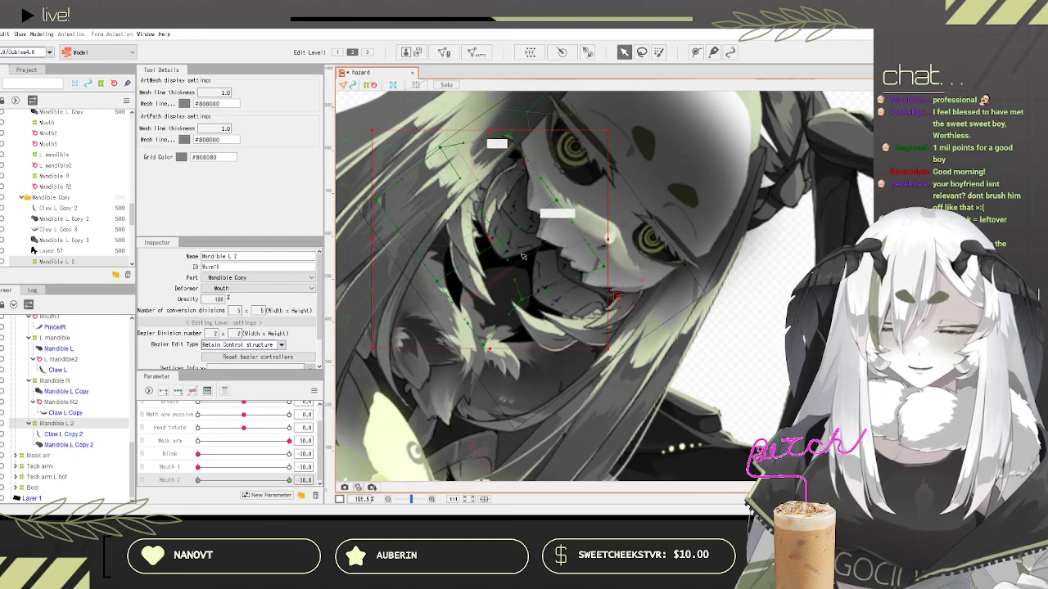
left_click_drag(605, 267, 609, 262)
left_click_drag(483, 344, 465, 325)
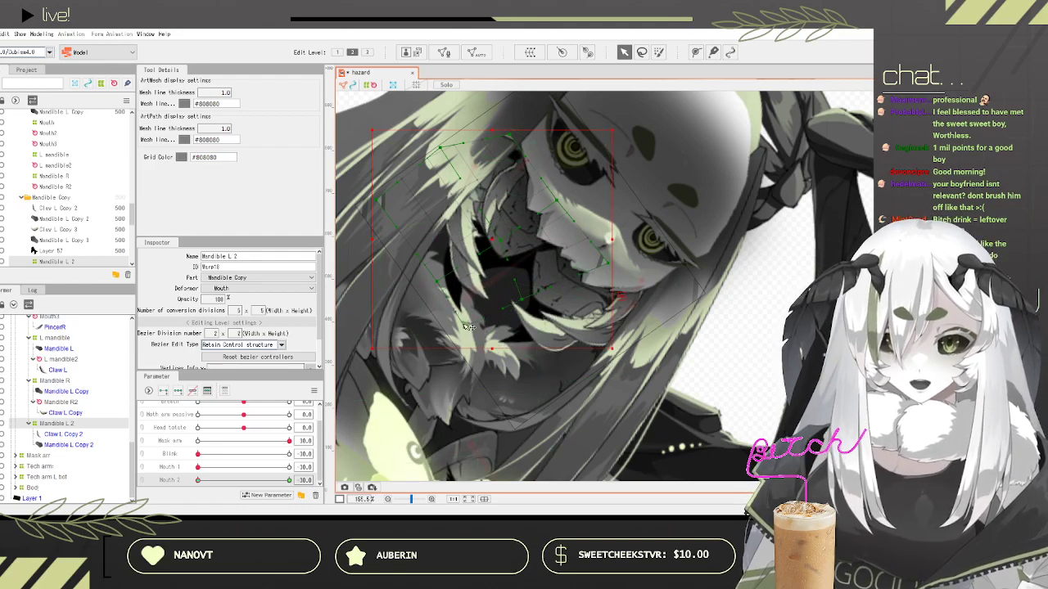
Step: Pull the upper and outer control points of the Mandible L 2 warp deformer inward at Mouth 2 30
left_click_drag(202, 481, 342, 475)
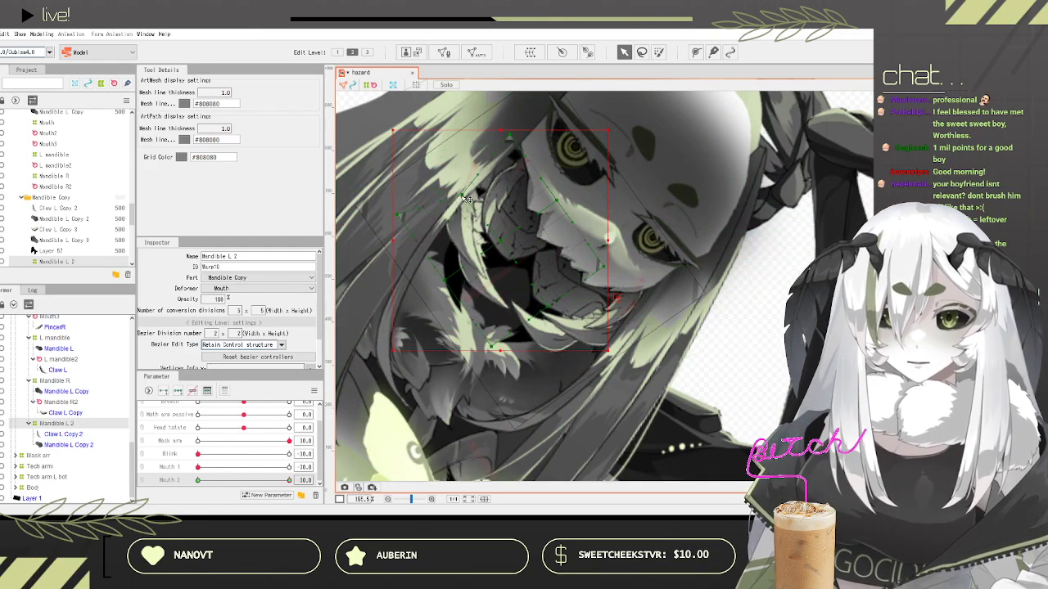
left_click_drag(516, 140, 521, 161)
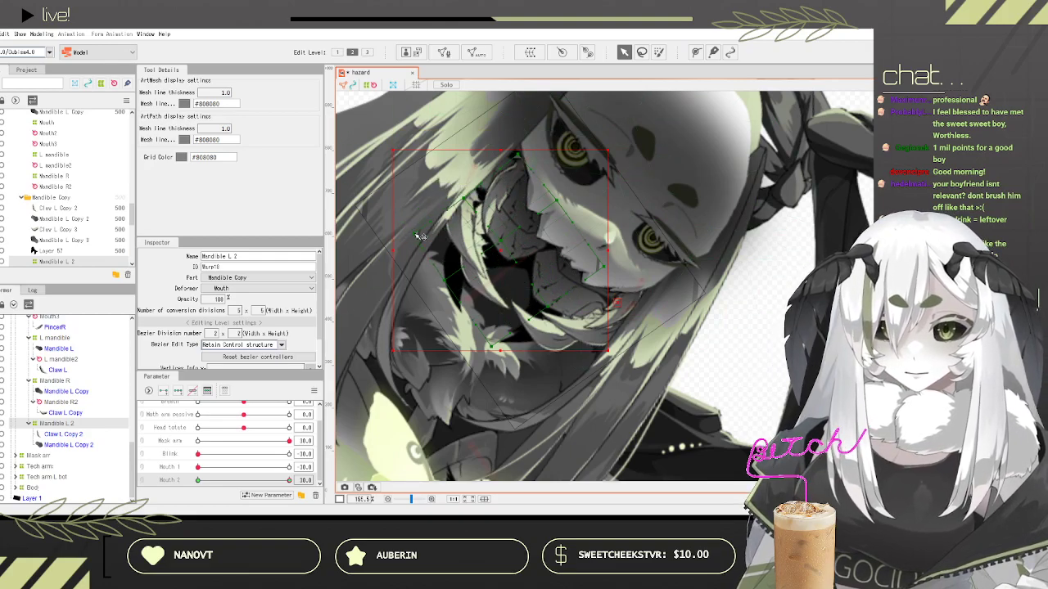
left_click_drag(417, 235, 416, 234)
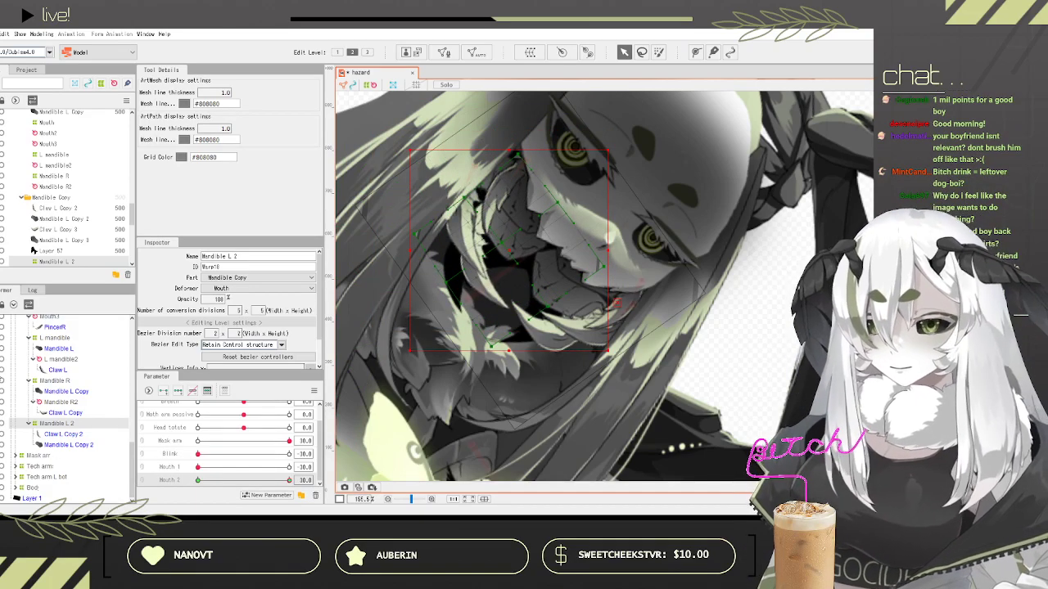
Step: Create the rotation deformer Mandible L 3 for Claw L Copy 2, pivoting at the claw's base under Mandible L 2
left_click(63, 433)
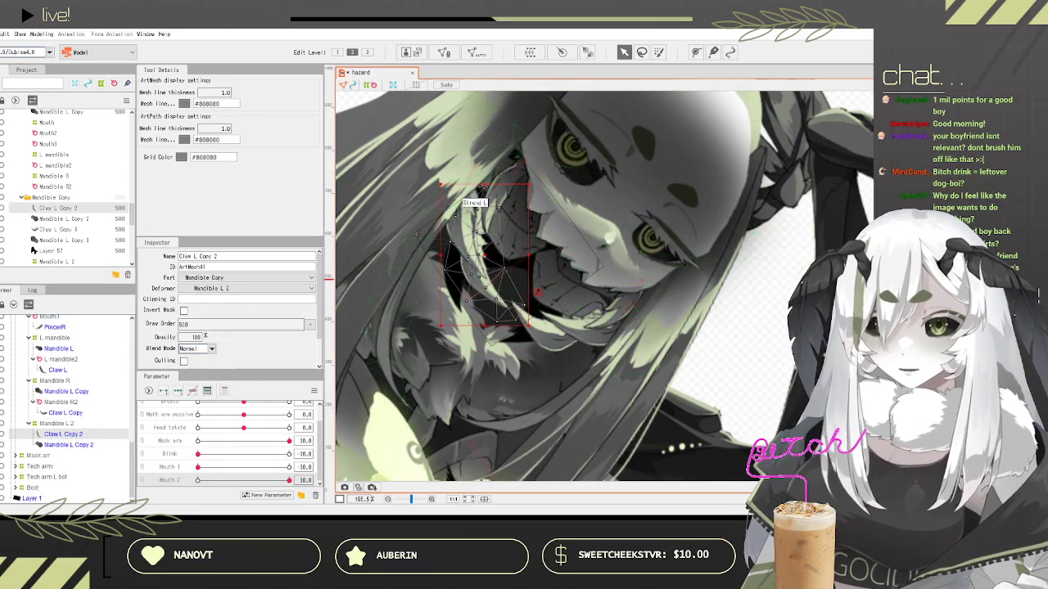
left_click(586, 52)
left_click(474, 215)
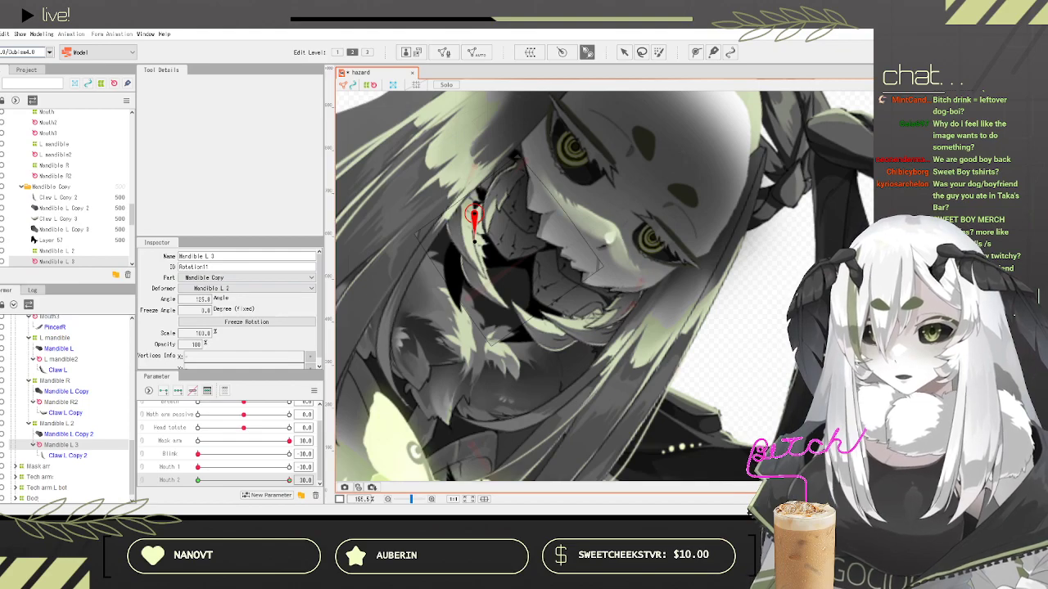
left_click(624, 51)
Step: With Mouth 1 at 30, rotate the Mandible L 3 claw inward at Mouth 2 30 and outward at -30
left_click_drag(265, 482, 321, 475)
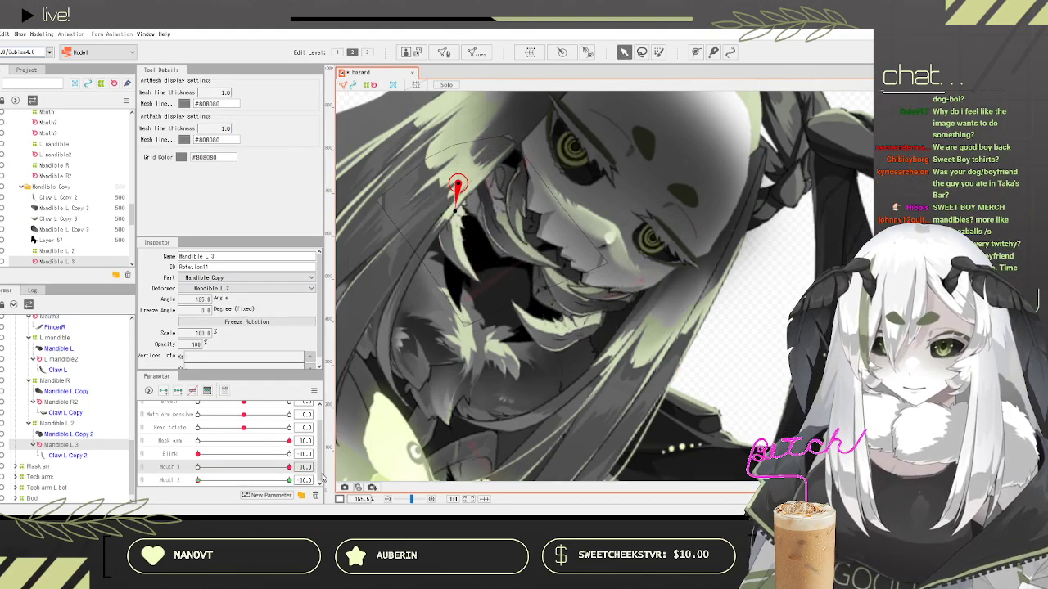
left_click_drag(200, 481, 198, 480)
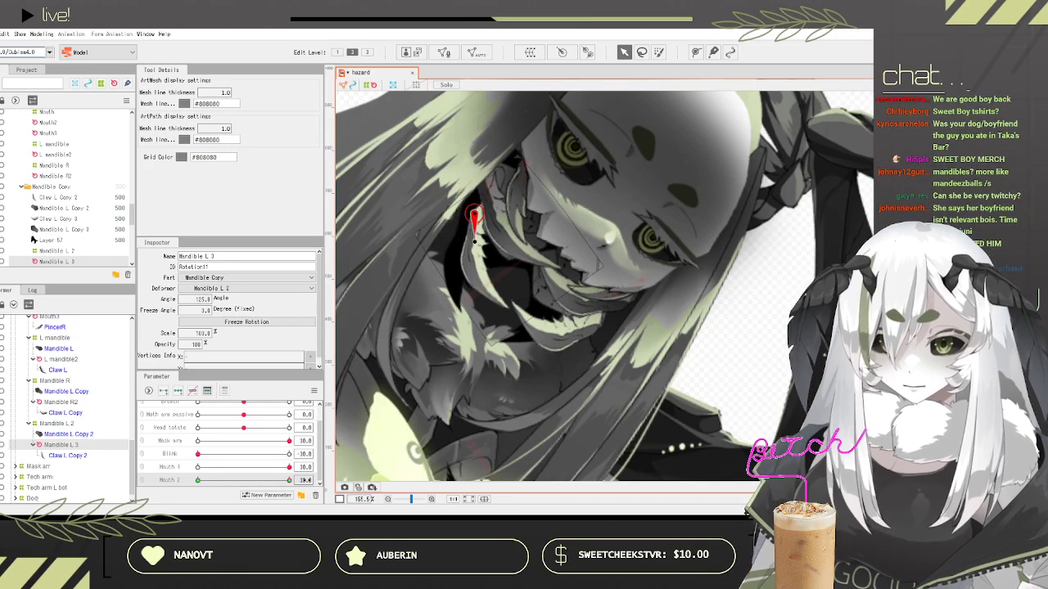
left_click_drag(473, 242, 483, 242)
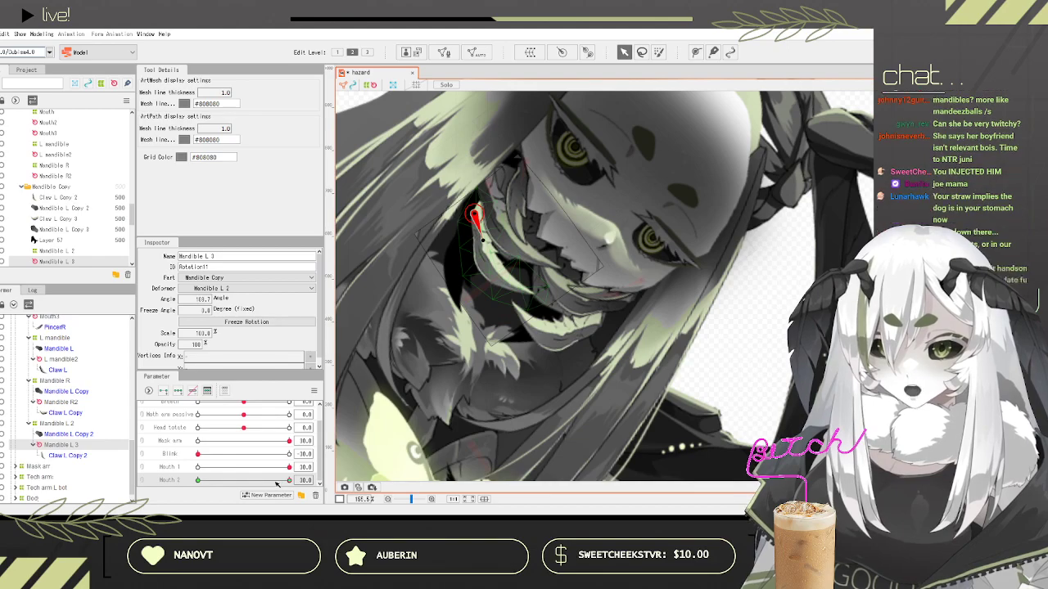
key("ctrl+z")
mouse_move(455, 212)
left_mouse_down()
mouse_move(443, 204)
mouse_move(450, 210)
left_mouse_up()
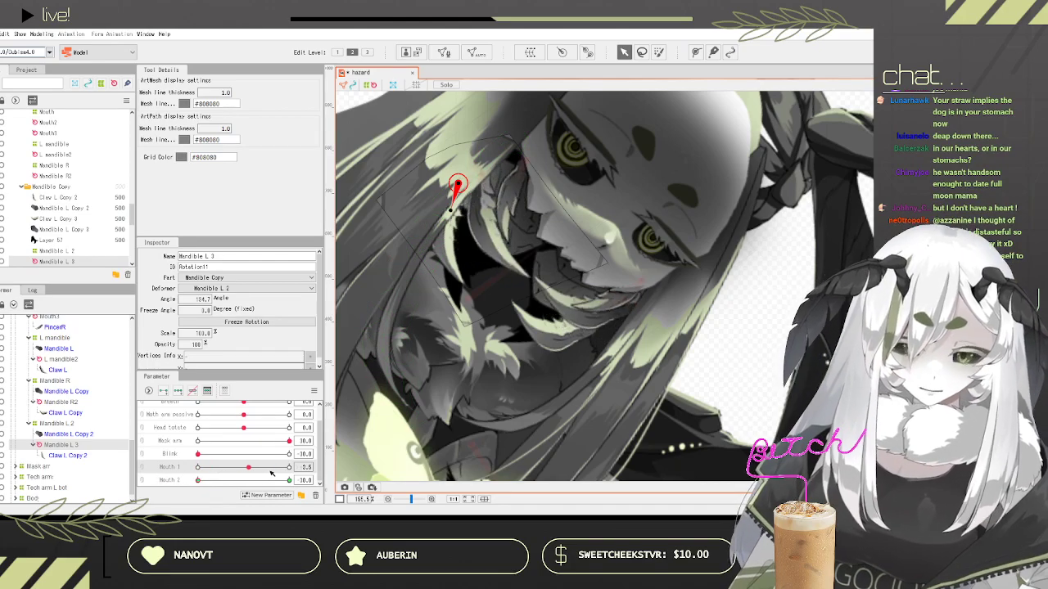
Step: Sweep Mouth 2 to check the claw motion and rotate Mandible L 3 slightly further inward at 30
left_click_drag(209, 483, 148, 421)
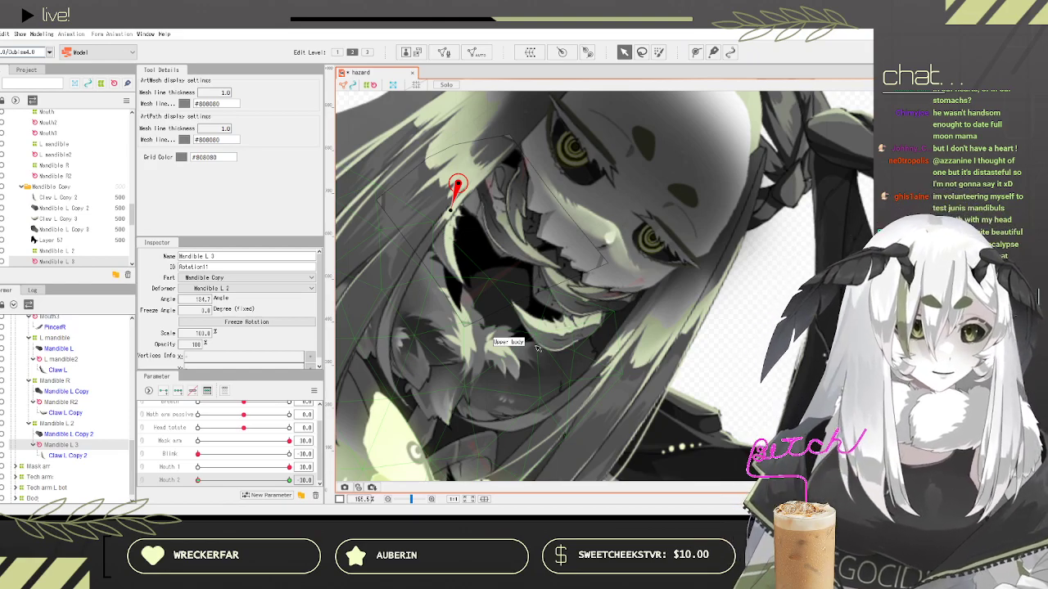
scroll(604, 286, "down", 2)
scroll(654, 275, "up", 2)
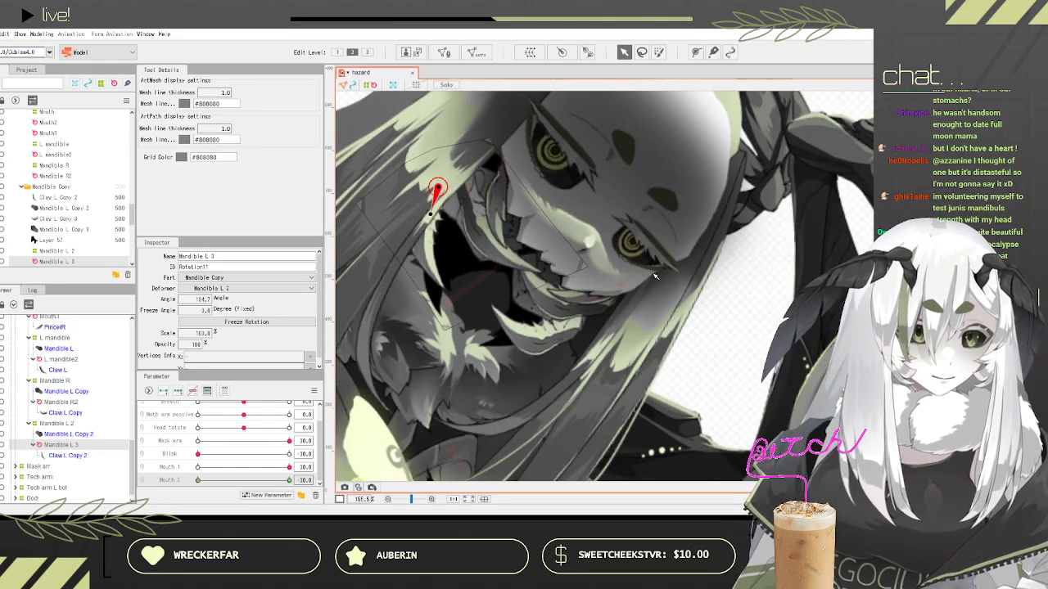
left_click_drag(289, 480, 237, 464)
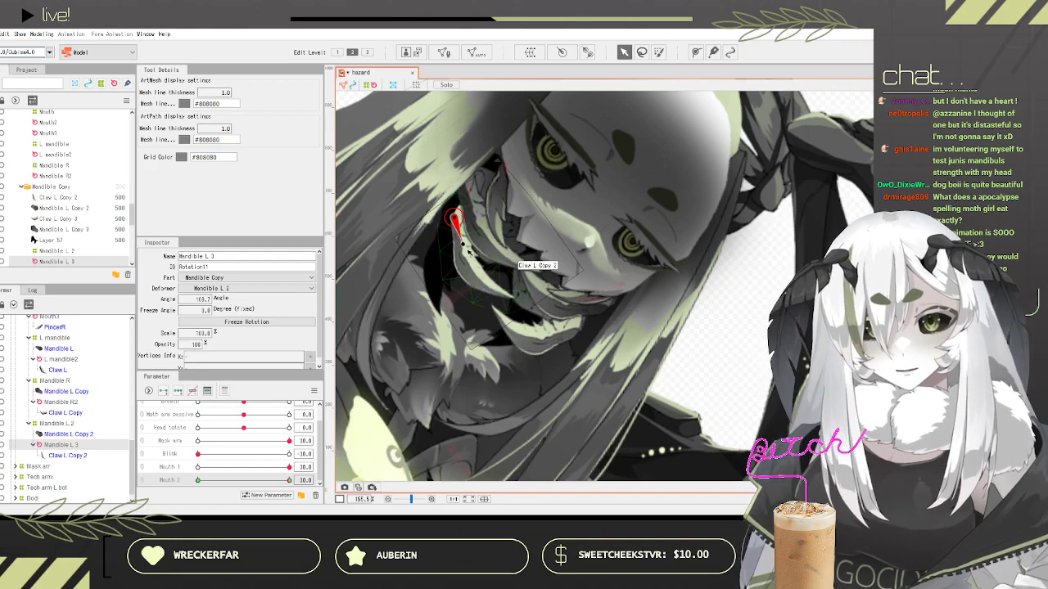
left_click_drag(462, 243, 468, 244)
mouse_move(286, 481)
left_mouse_down()
mouse_move(193, 479)
mouse_move(211, 461)
mouse_move(287, 465)
left_mouse_up()
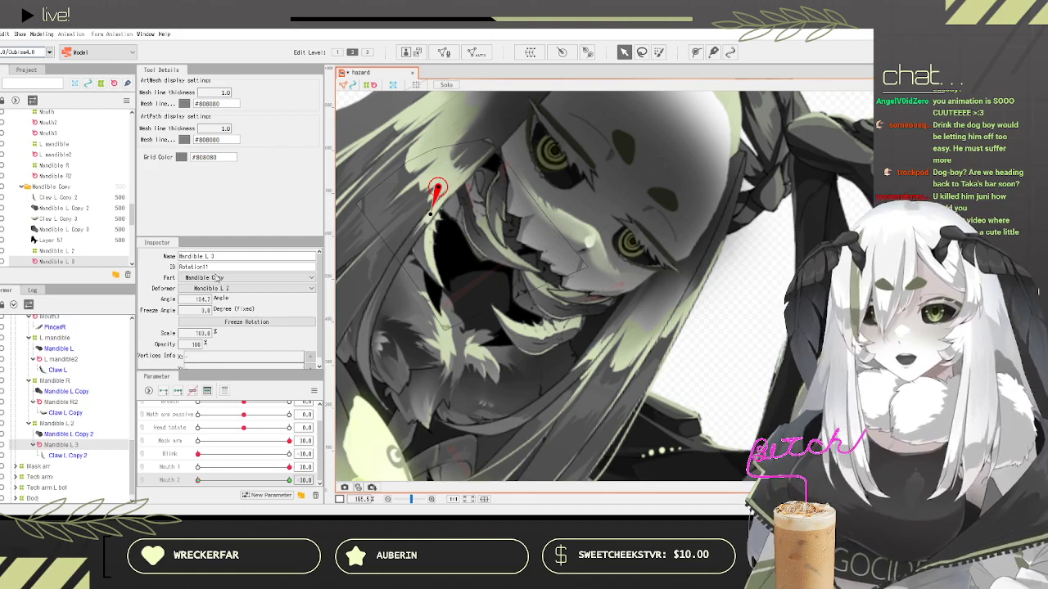
Step: Create the warp deformer Mandible R 2 around Claw L Copy 3 and Mandible L Copy 3, parented to Mouth
scroll(63, 361, "up", 5)
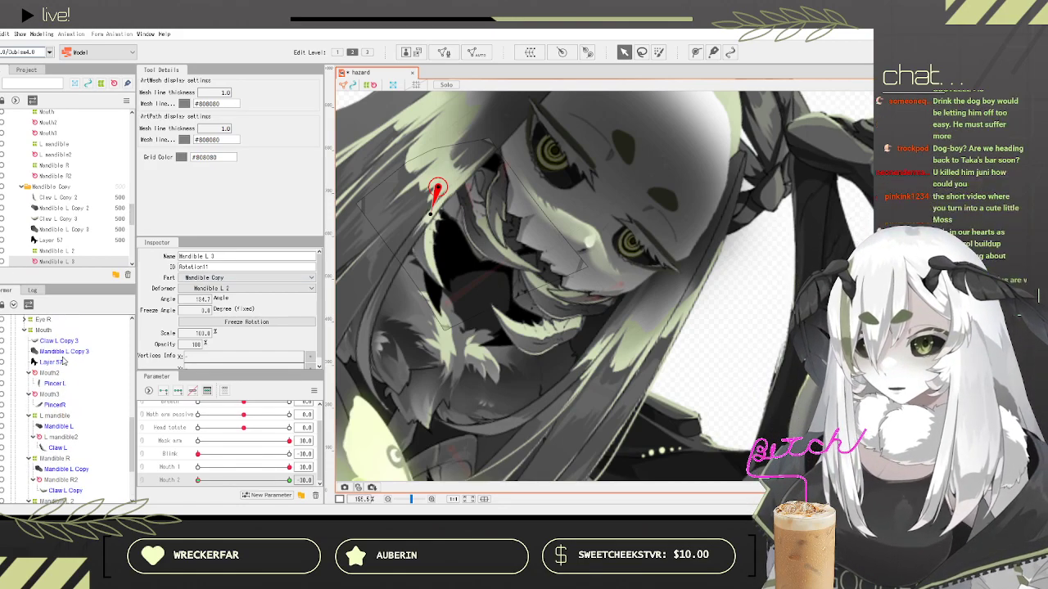
left_click(64, 352)
left_click(63, 341, "ctrl")
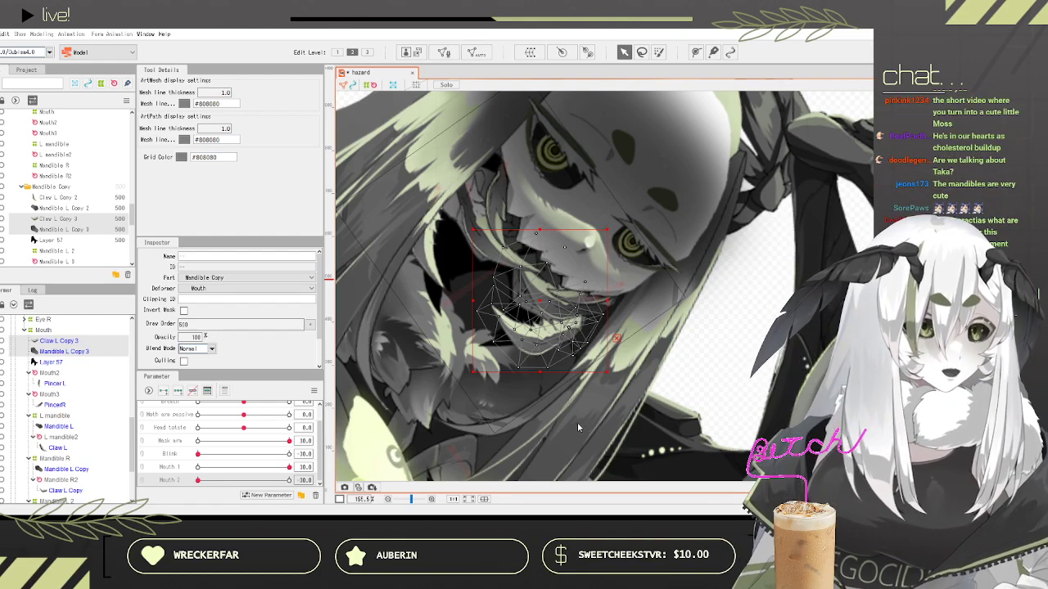
left_click(528, 385)
scroll(90, 393, "down", 1)
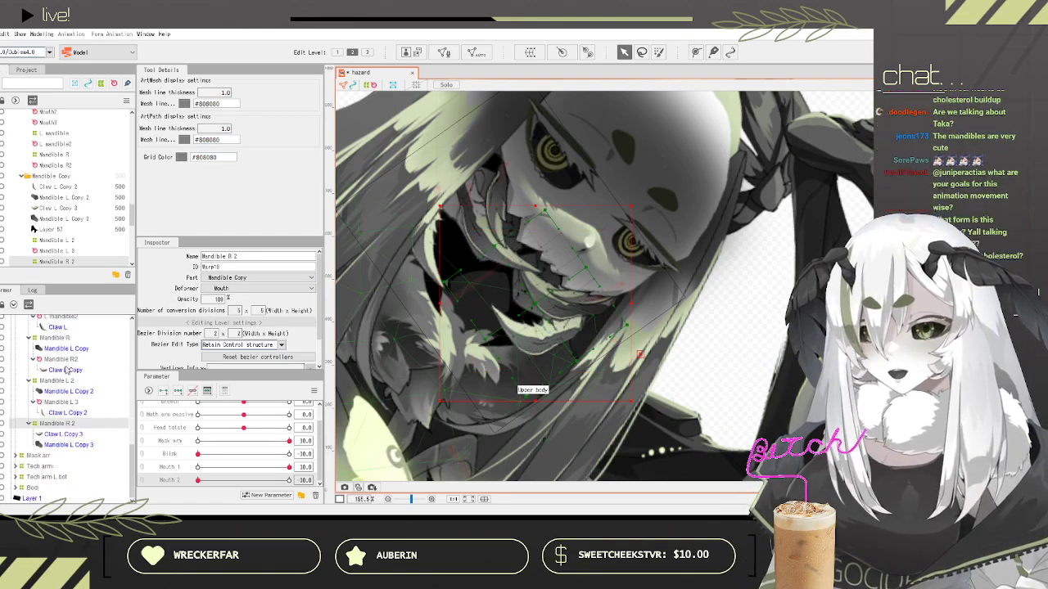
Step: View the whole figure and sweep the Mask arm parameter to preview how the mask and its arm move
scroll(101, 412, "up", 1)
scroll(590, 272, "down", 7)
scroll(571, 282, "up", 4)
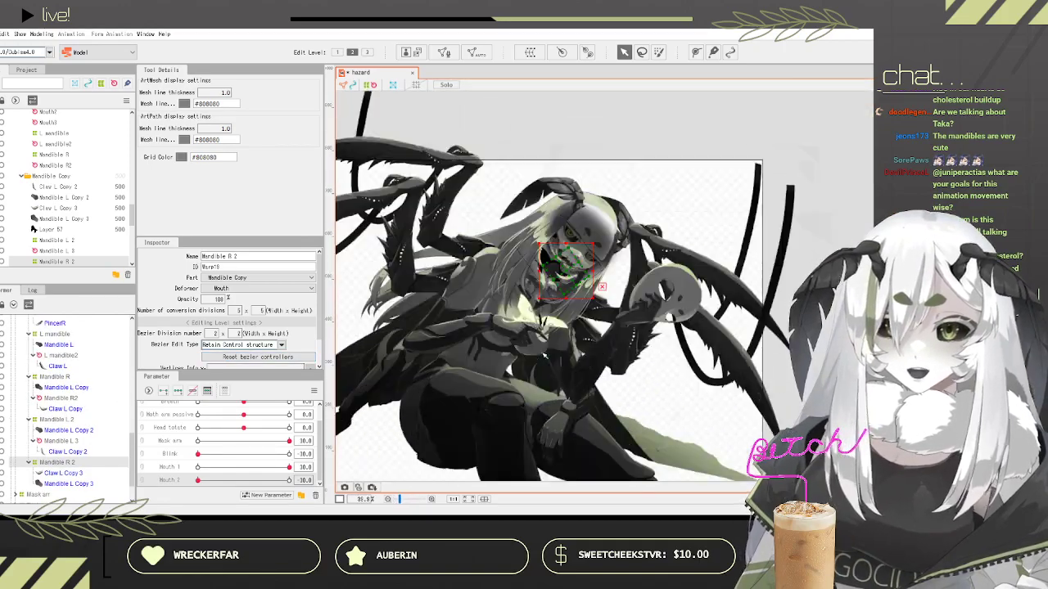
scroll(610, 274, "down", 4)
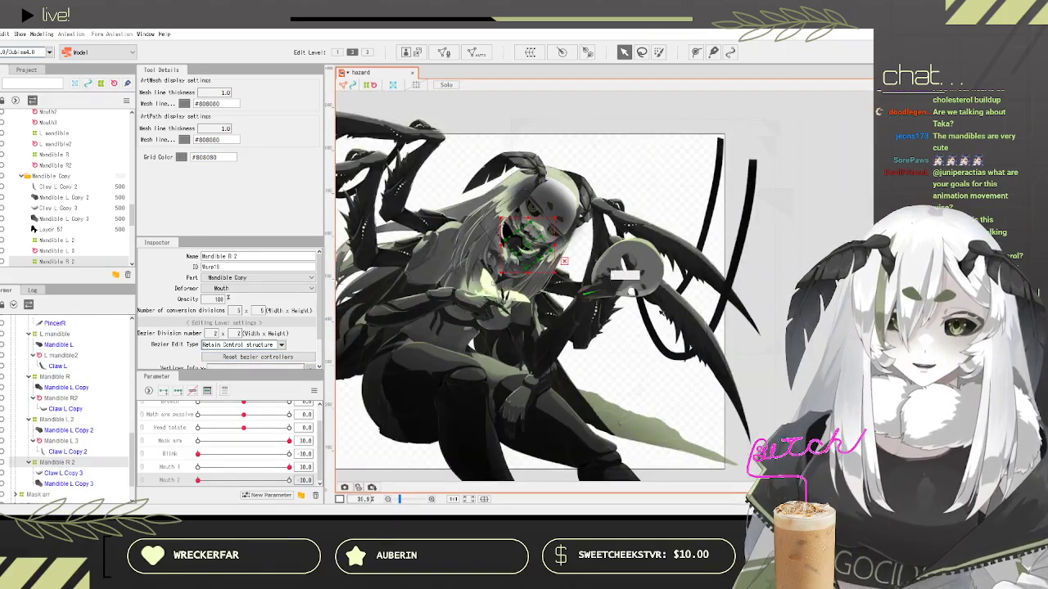
scroll(639, 242, "up", 4)
scroll(261, 455, "up", 1)
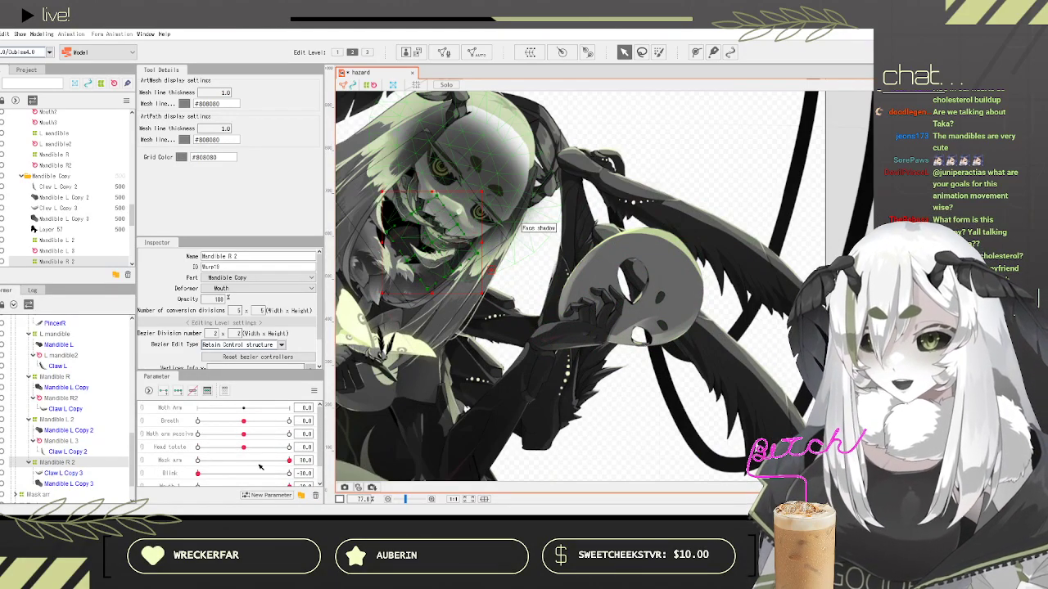
left_click_drag(261, 465, 239, 483)
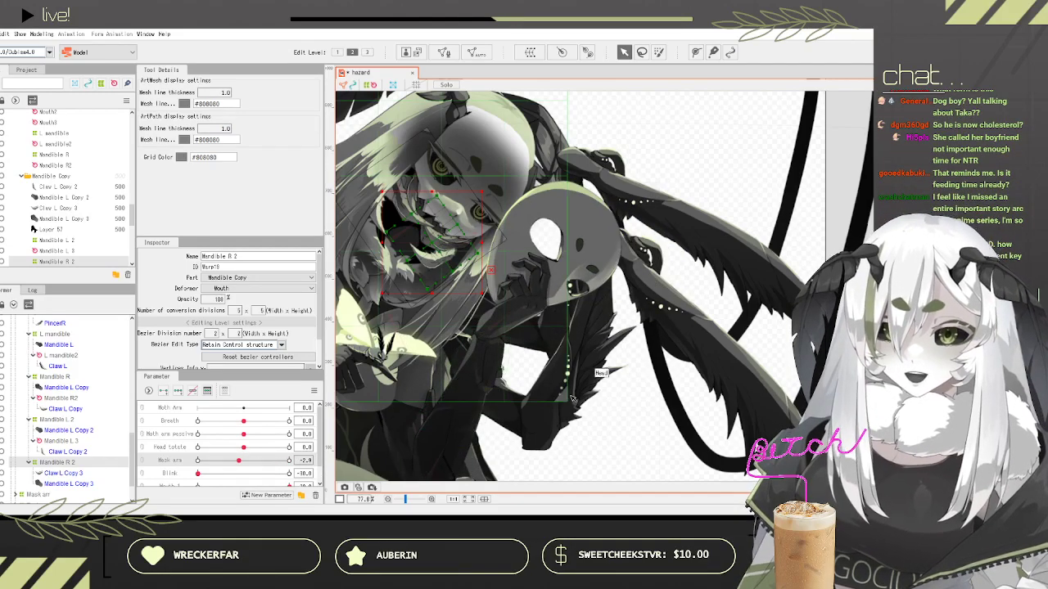
Step: Examine the insect arms on the figure's back up close and within the whole model
scroll(668, 334, "down", 5)
scroll(591, 359, "down", 1)
scroll(482, 381, "up", 2)
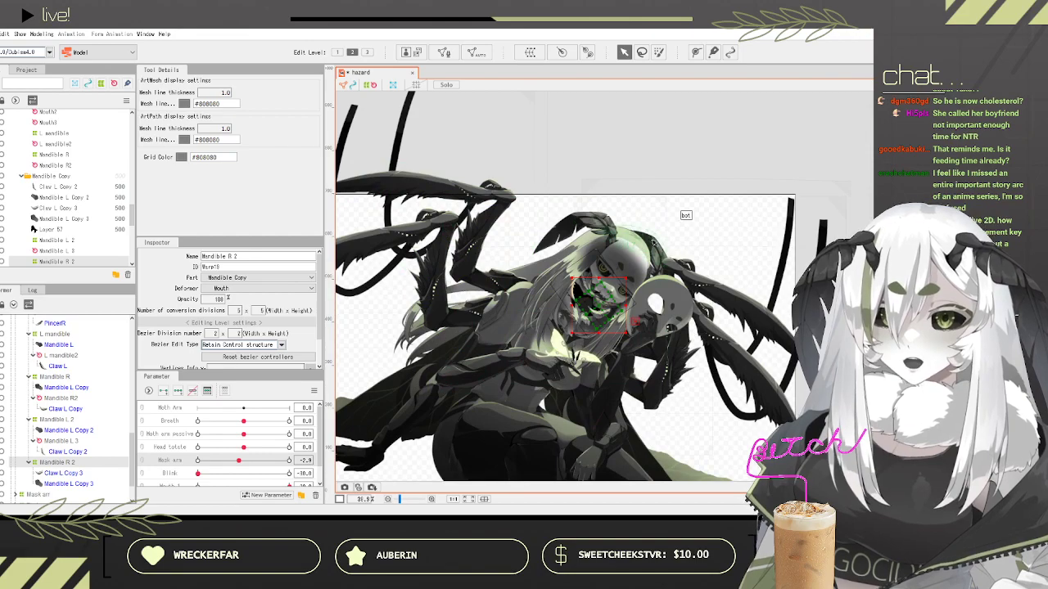
scroll(460, 242, "up", 3)
scroll(460, 242, "up", 2)
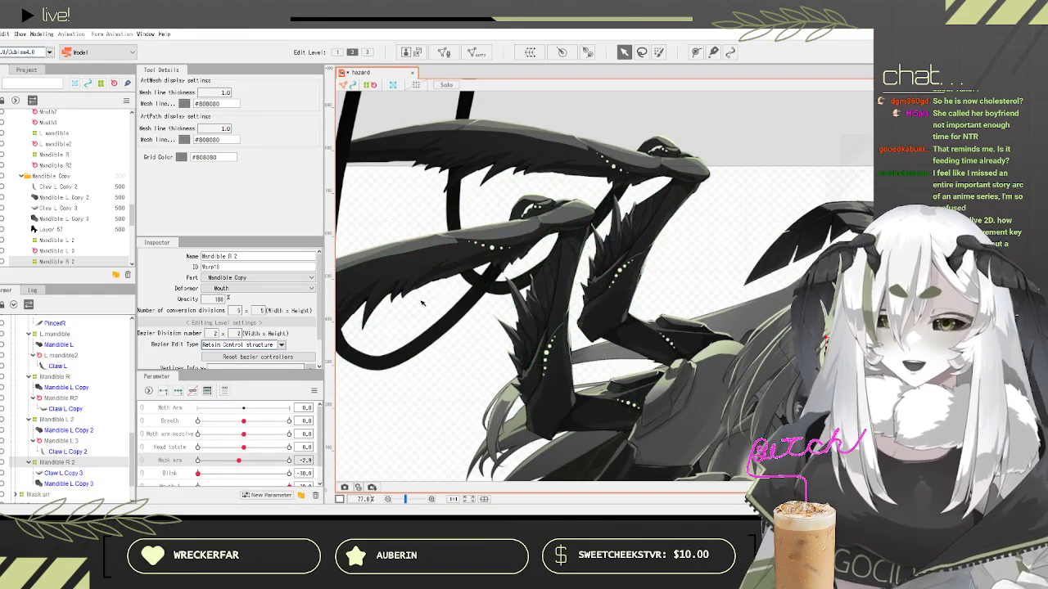
scroll(475, 233, "up", 3)
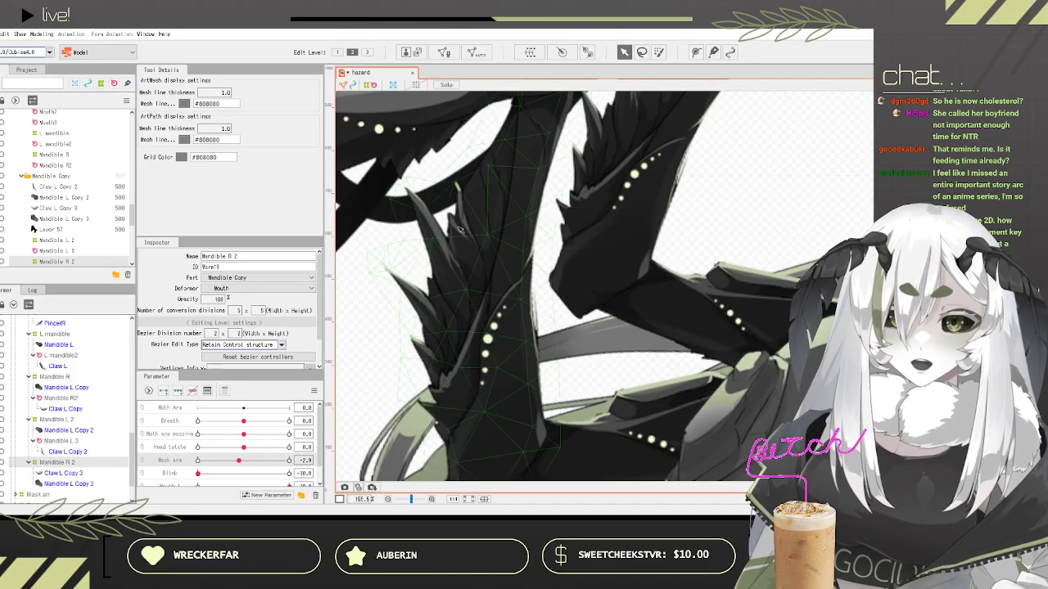
scroll(545, 241, "down", 5)
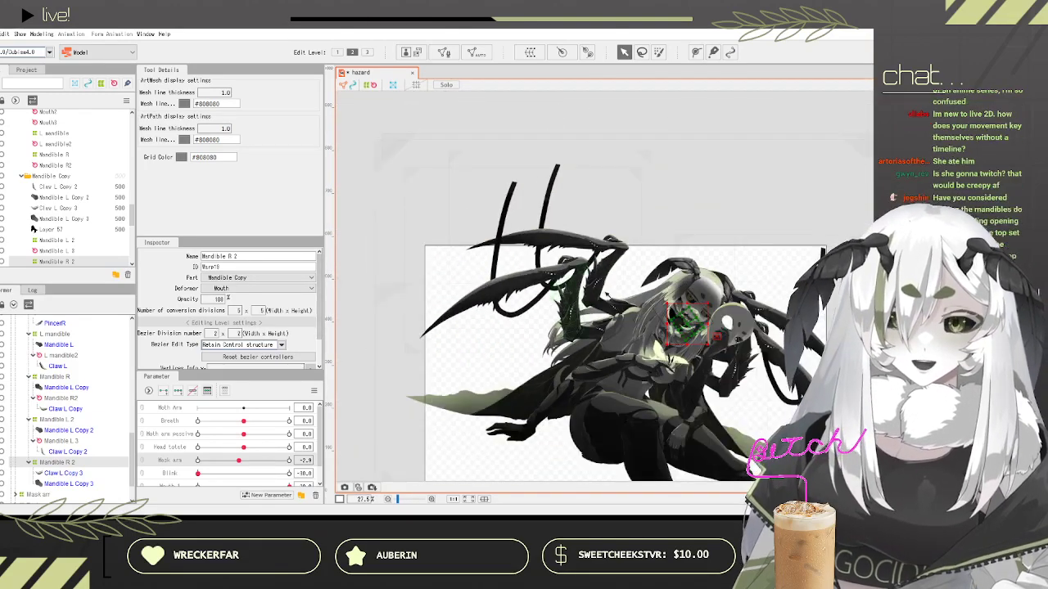
Step: Key the warp deformer Mandible R 2 to Mouth 2 at both ends and set Mouth 2 to -30
scroll(535, 317, "down", 1)
scroll(622, 360, "up", 3)
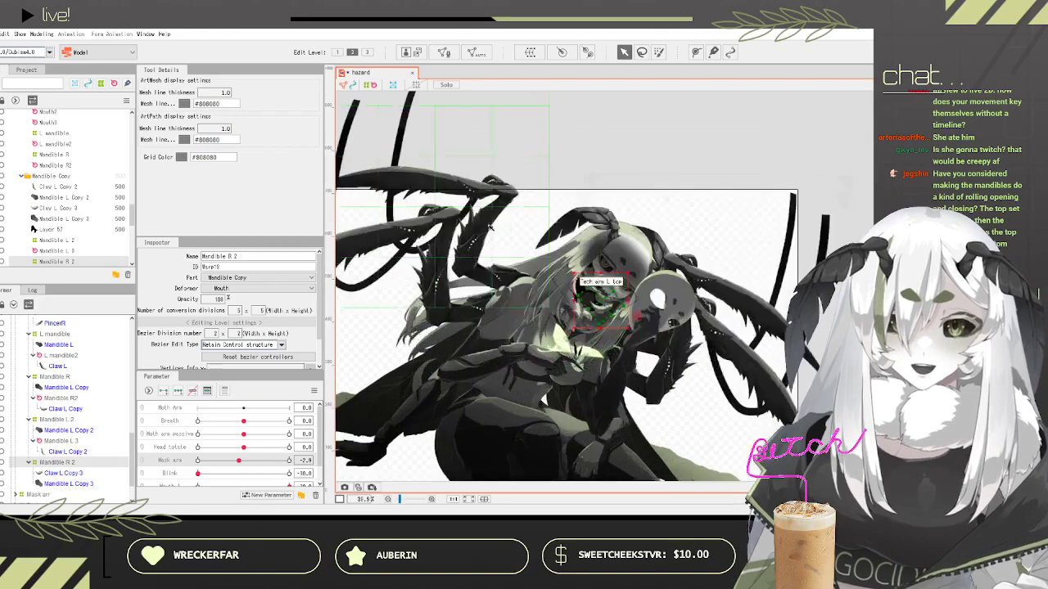
scroll(671, 270, "up", 3)
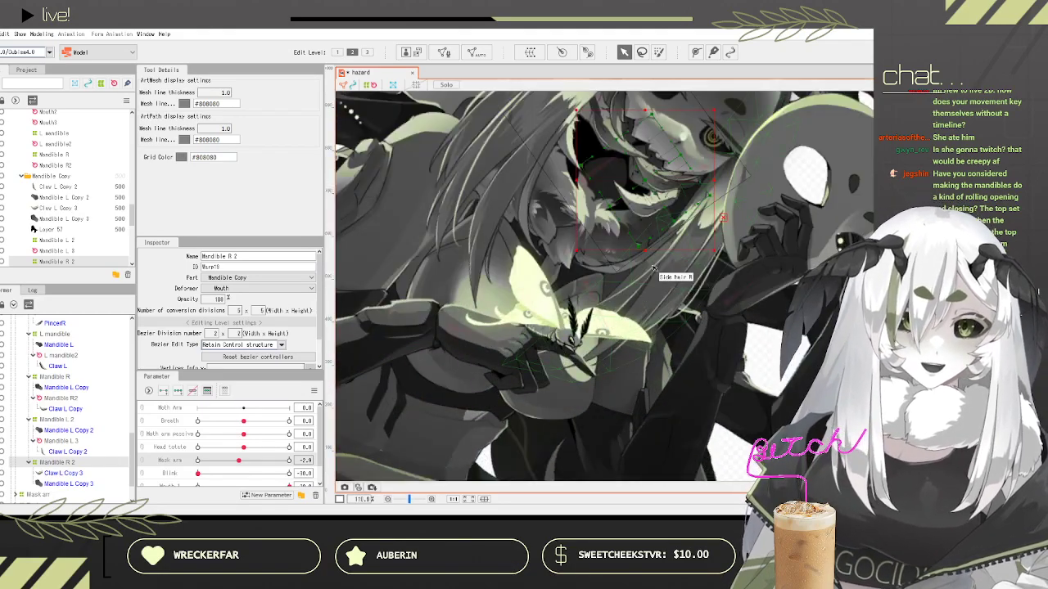
scroll(692, 129, "down", 1)
scroll(692, 130, "up", 1)
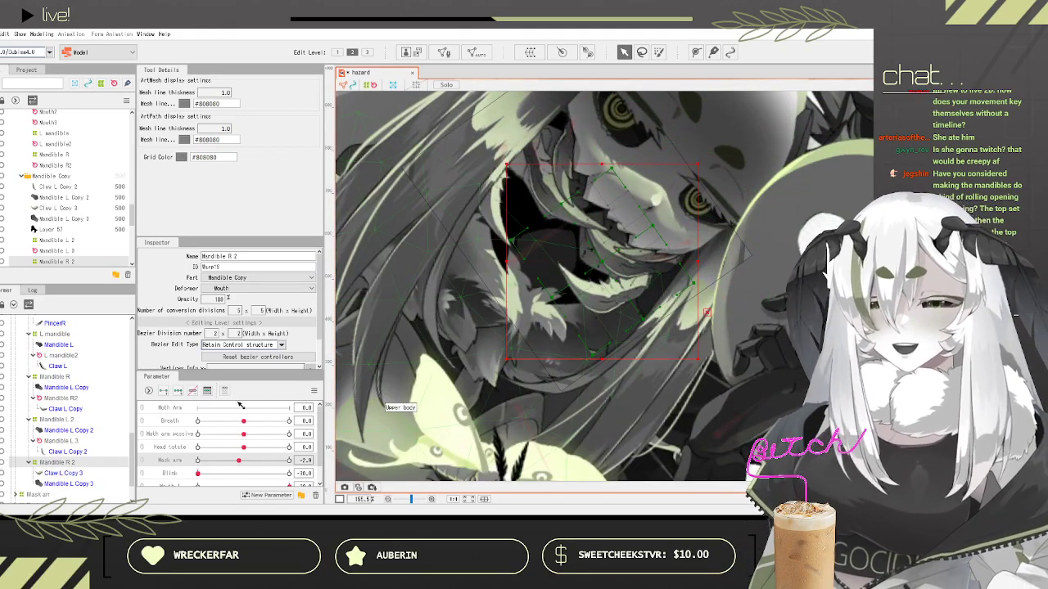
scroll(46, 385, "down", 1)
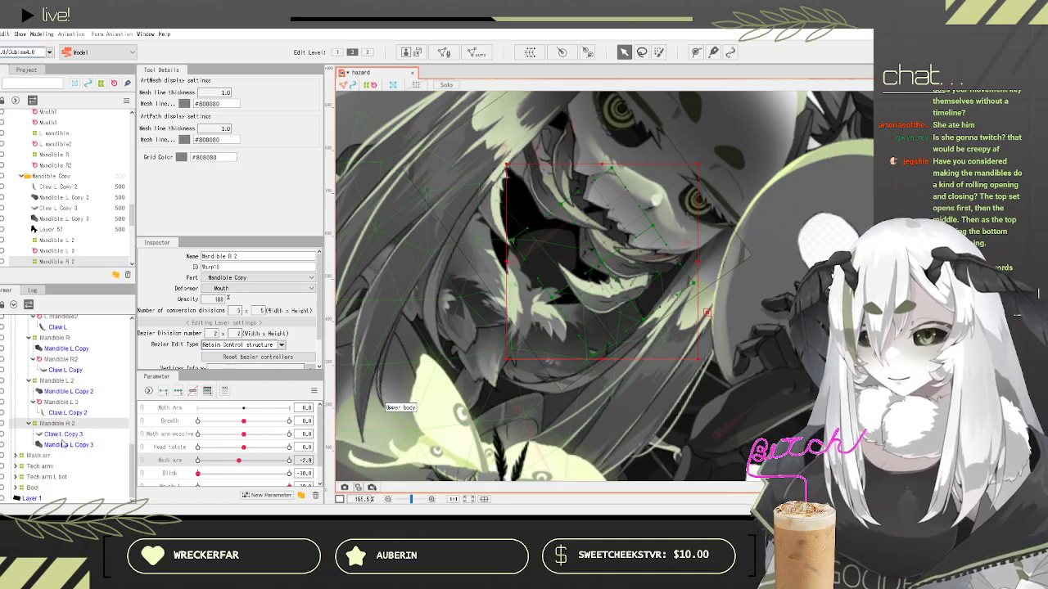
scroll(237, 471, "down", 1)
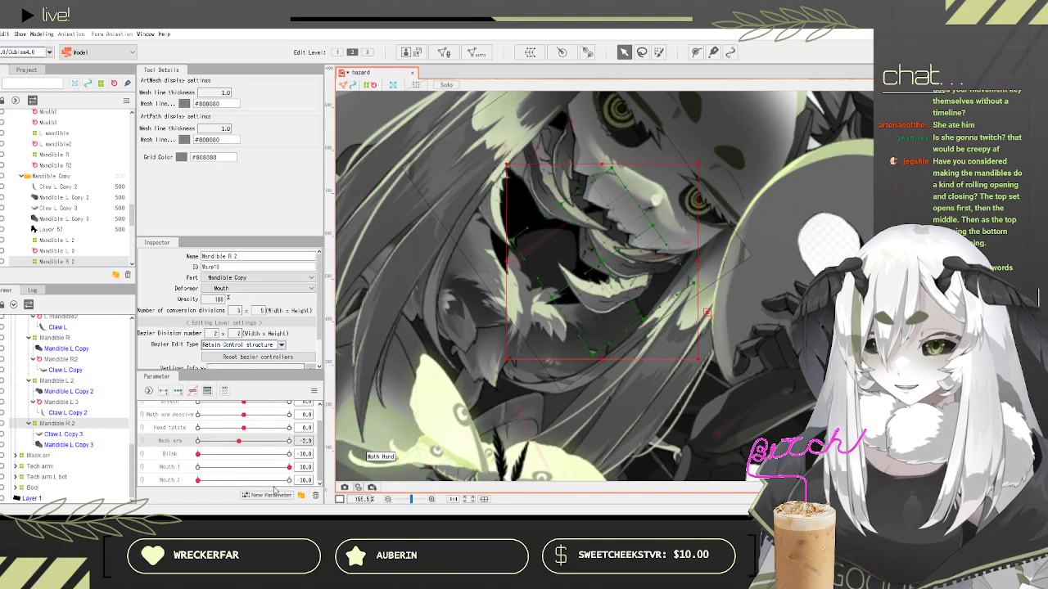
left_click_drag(236, 481, 177, 479)
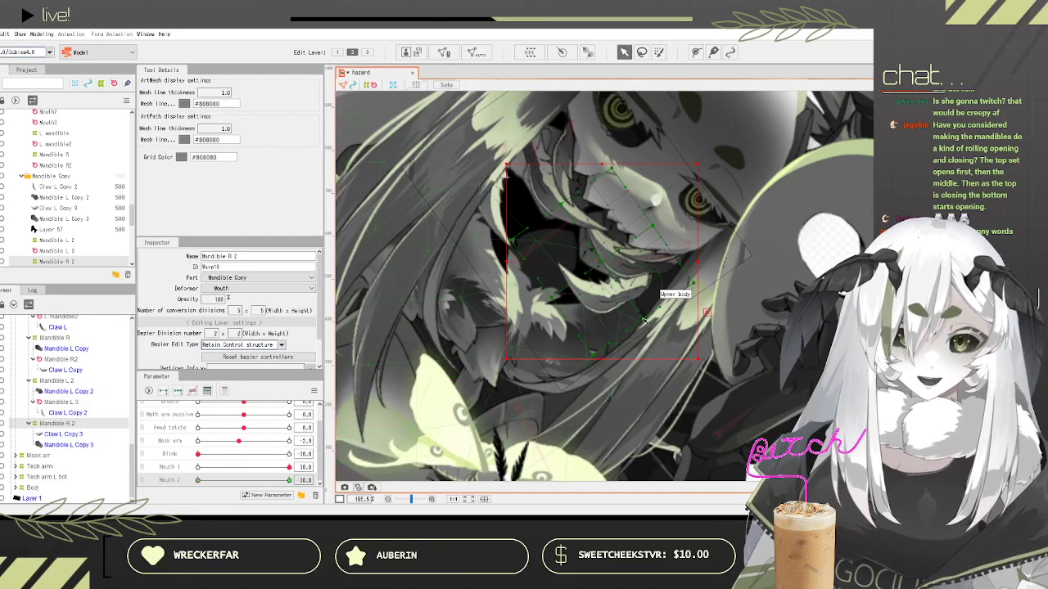
Step: Pull the Mandible R 2 warp outward to open the mandible at Mouth 2 -30, sweeping Mouth 2 to check the motion
left_click_drag(646, 320, 657, 331)
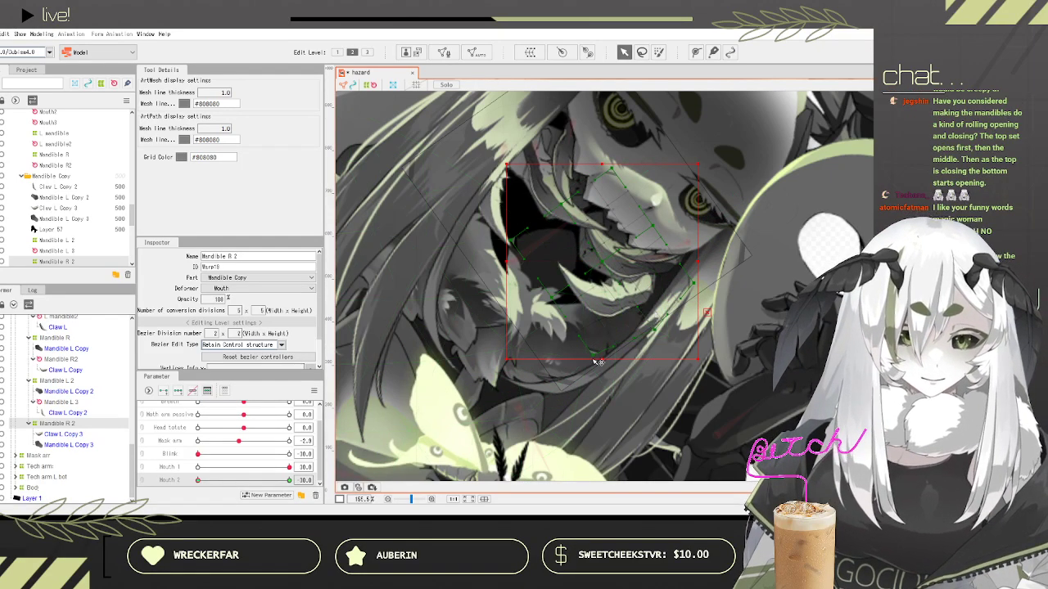
left_click_drag(595, 355, 619, 366)
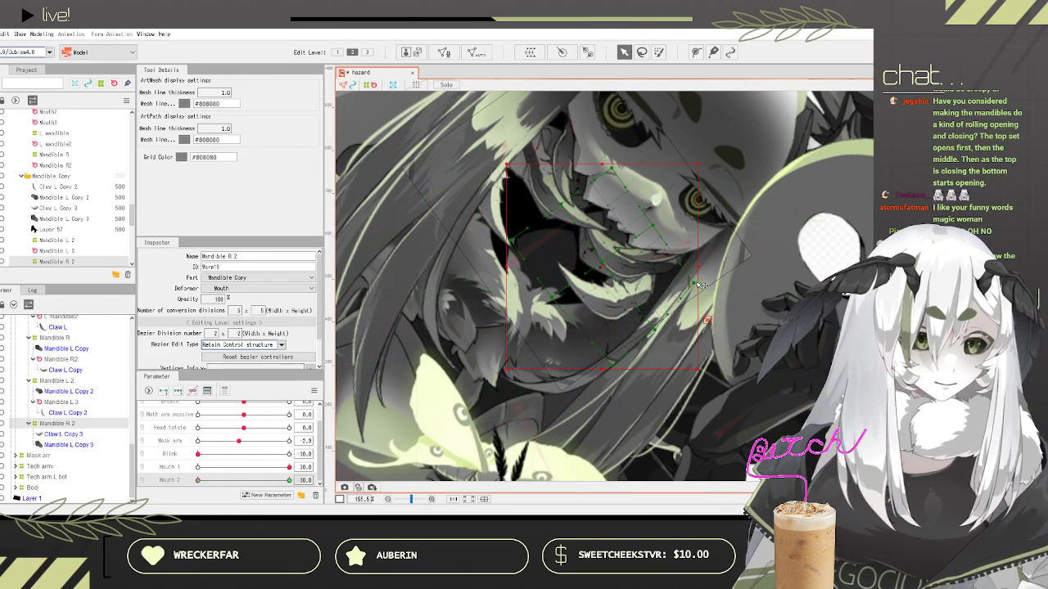
left_click_drag(712, 288, 710, 288)
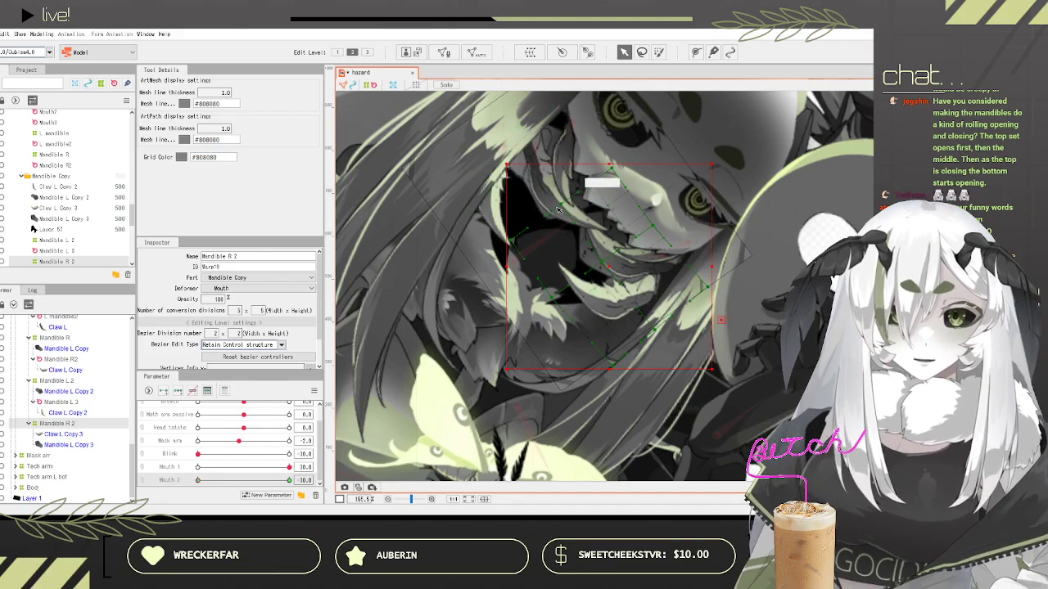
left_click_drag(561, 205, 570, 227)
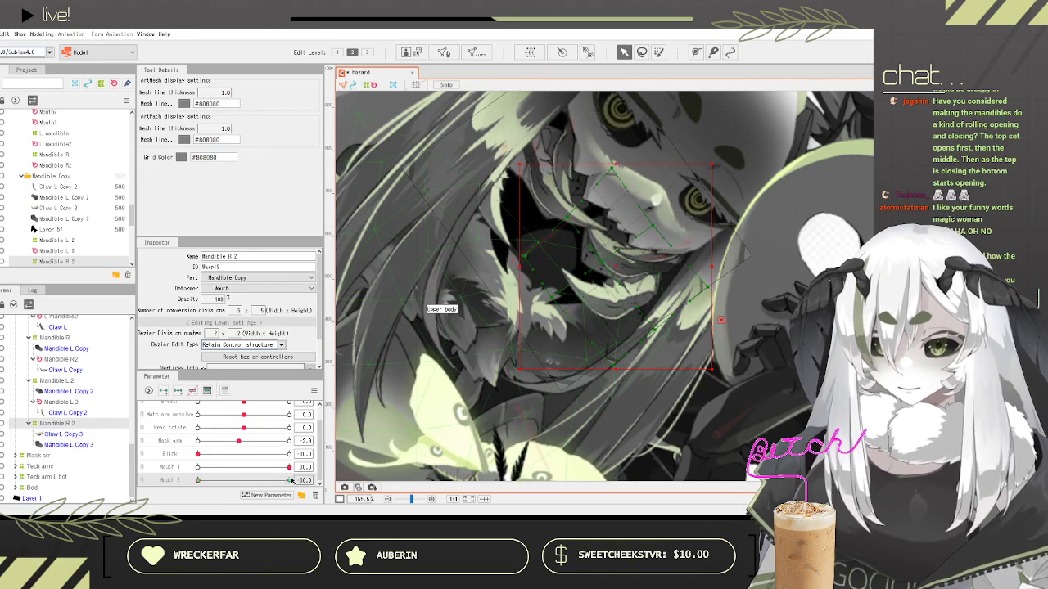
left_click_drag(288, 481, 95, 456)
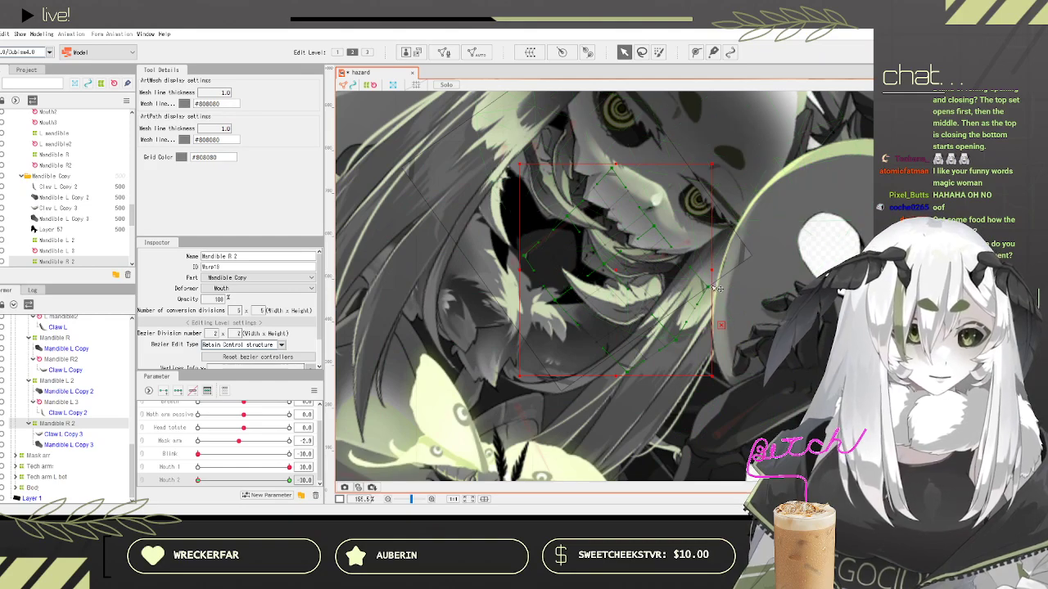
left_click_drag(288, 481, 53, 486)
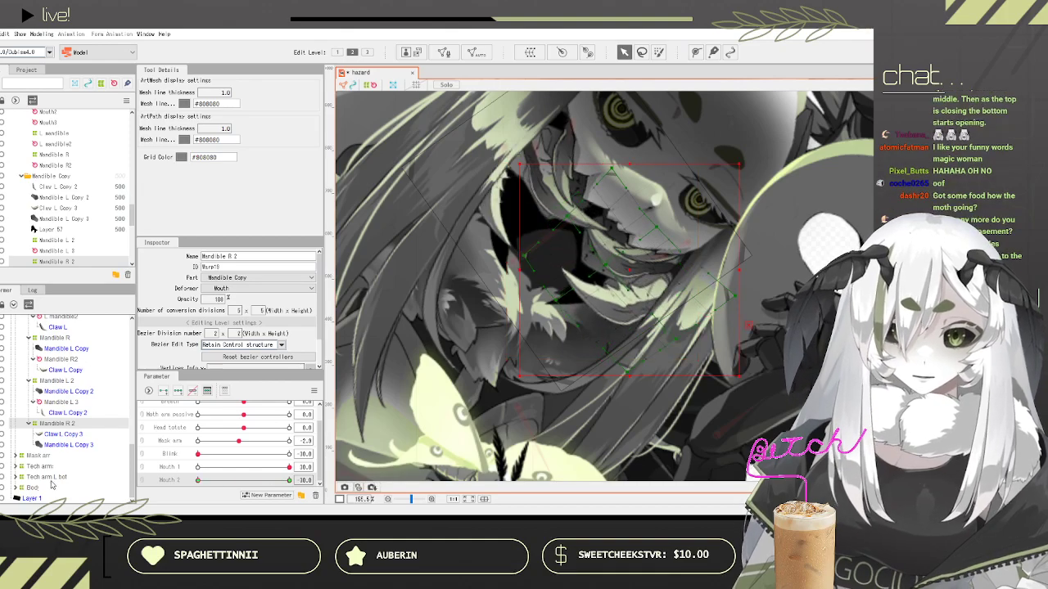
left_click_drag(197, 478, 320, 468)
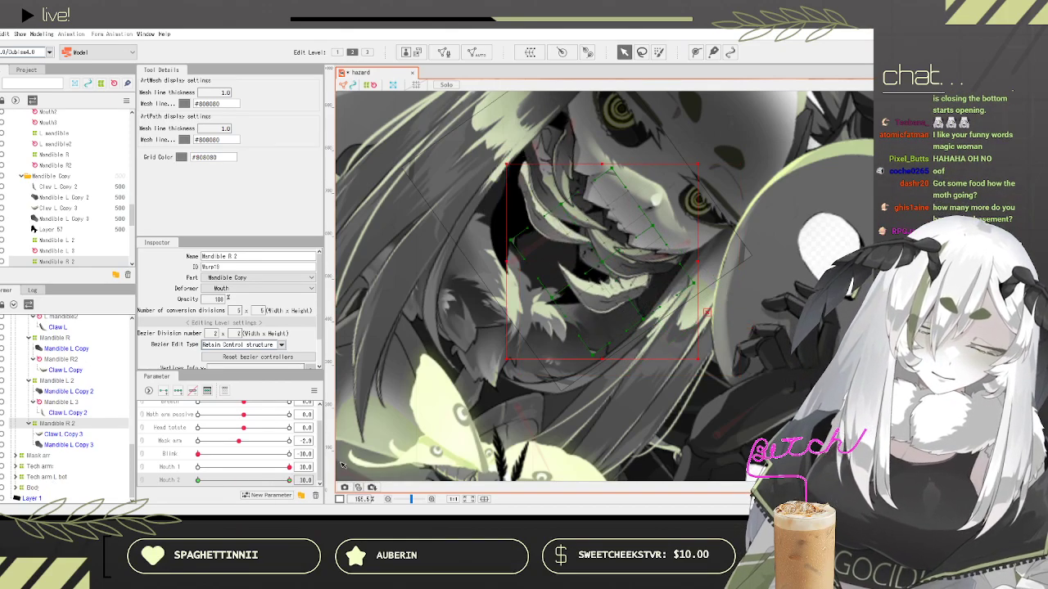
Step: Create the rotation deformer Mandible R 3 for Claw L Copy 3 under Mandible R 2 and turn it to about -131° at Mouth 2 -30
left_click(61, 435)
left_click(587, 51)
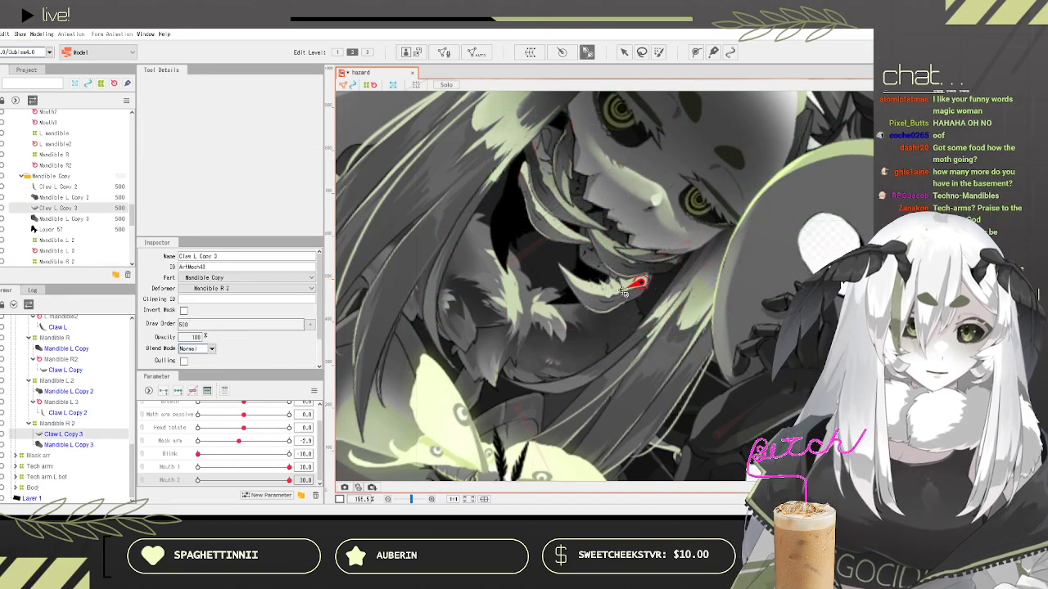
left_click(622, 292)
left_click(624, 52)
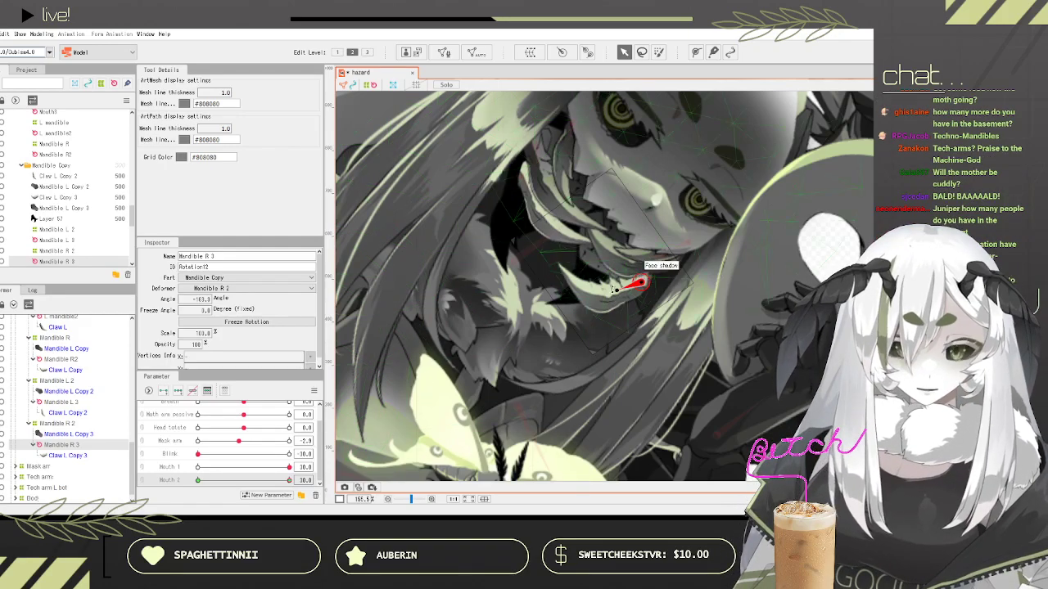
mouse_move(614, 288)
left_mouse_down()
mouse_move(609, 269)
mouse_move(604, 281)
left_mouse_up()
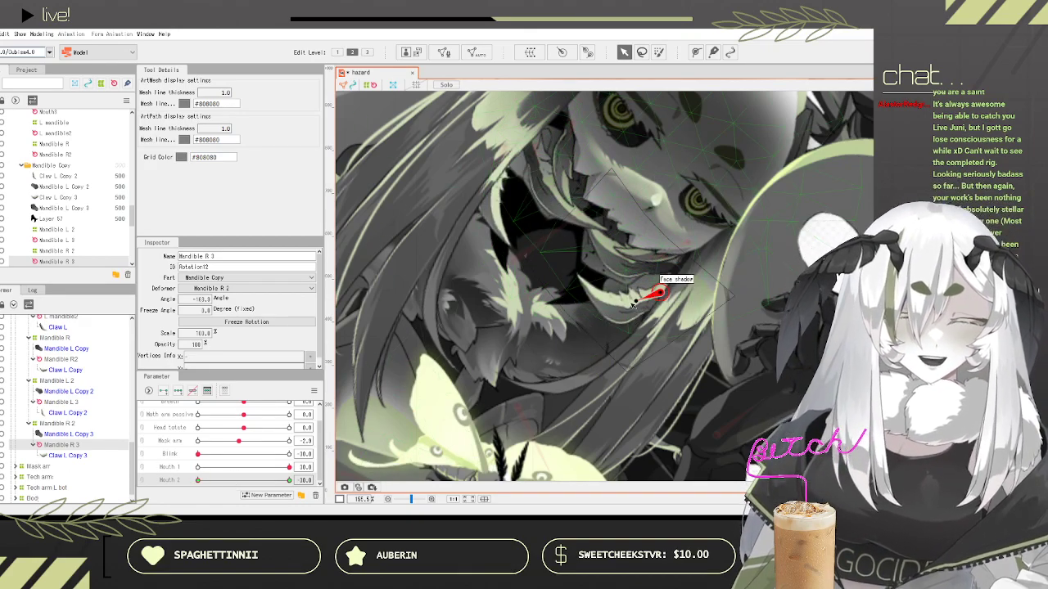
left_click_drag(634, 300, 631, 312)
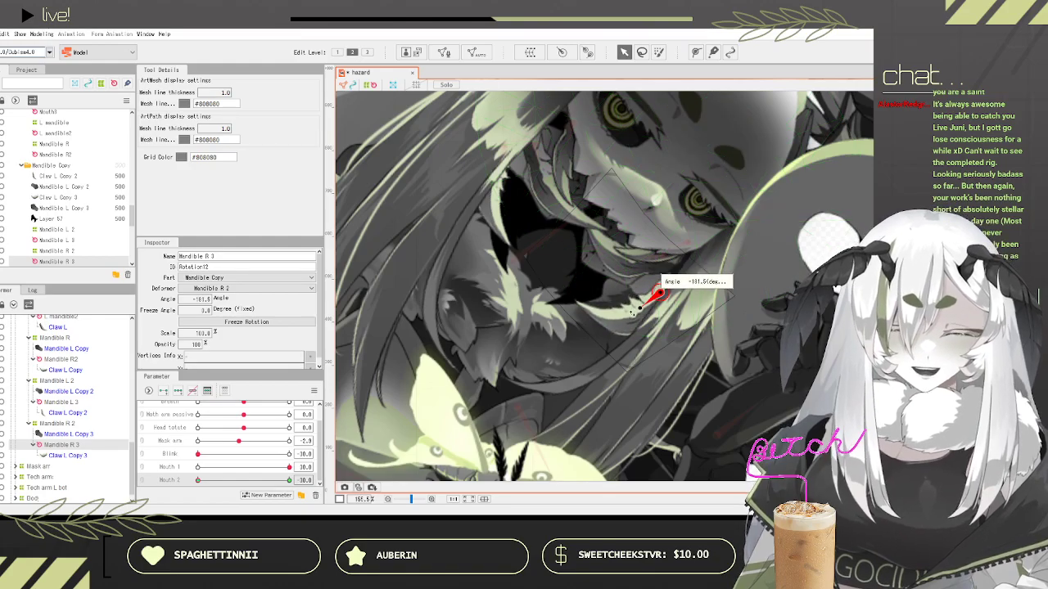
Step: Sweep Mouth 1 and Mouth 2 to examine how the pincers, mandibles and claws open and close together
scroll(632, 310, "down", 8)
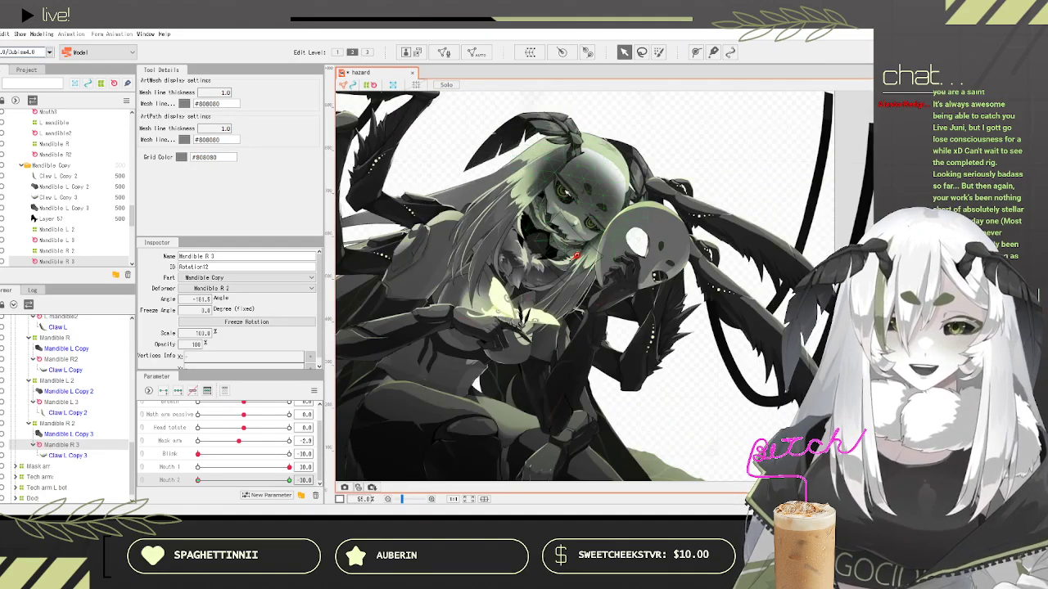
scroll(560, 159, "up", 3)
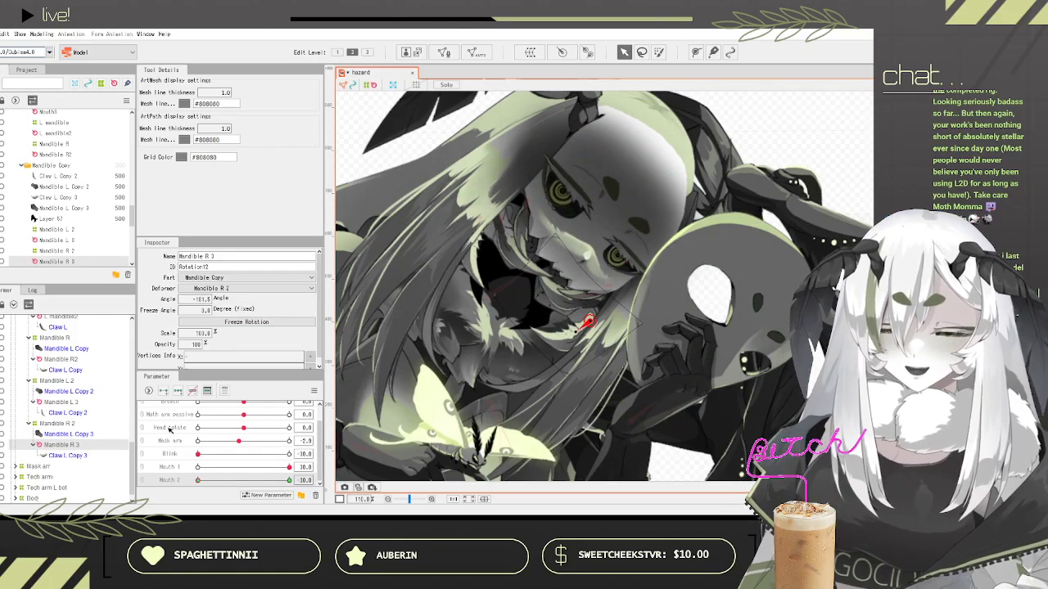
left_click_drag(261, 472, 120, 466)
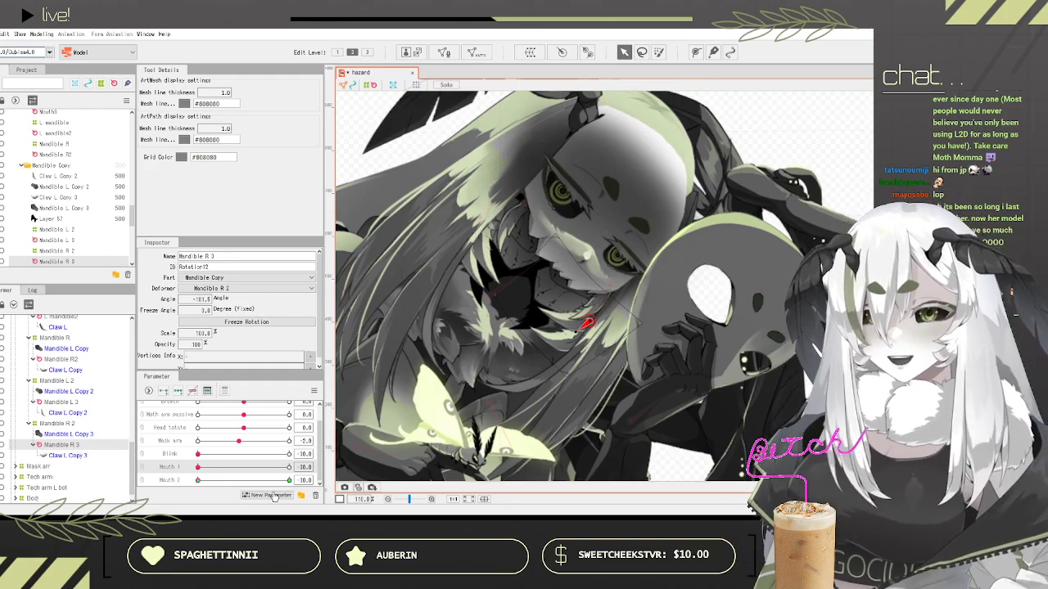
left_click_drag(198, 480, 65, 452)
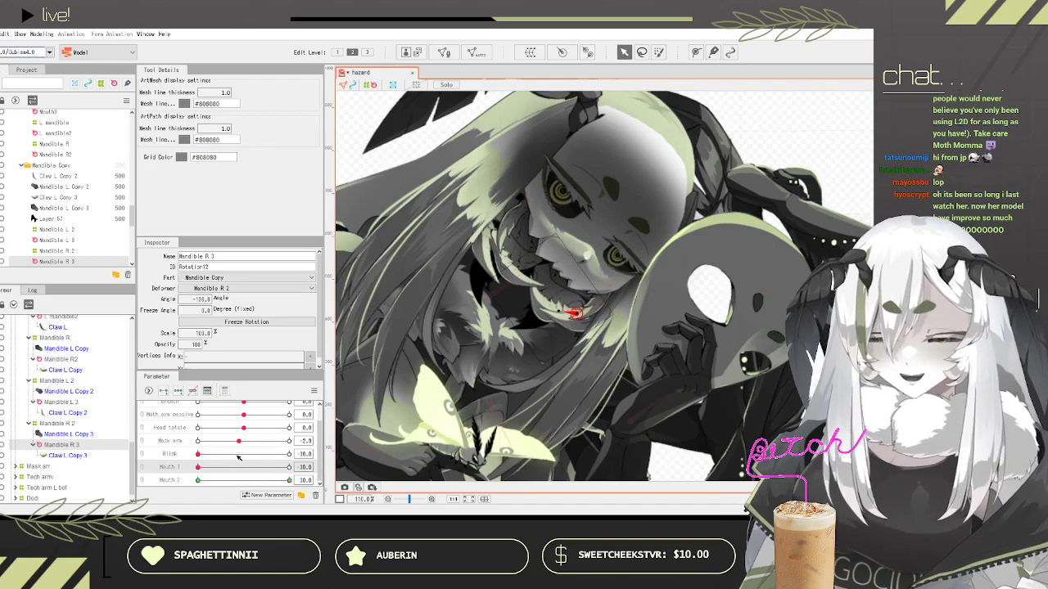
left_click_drag(257, 481, 92, 484)
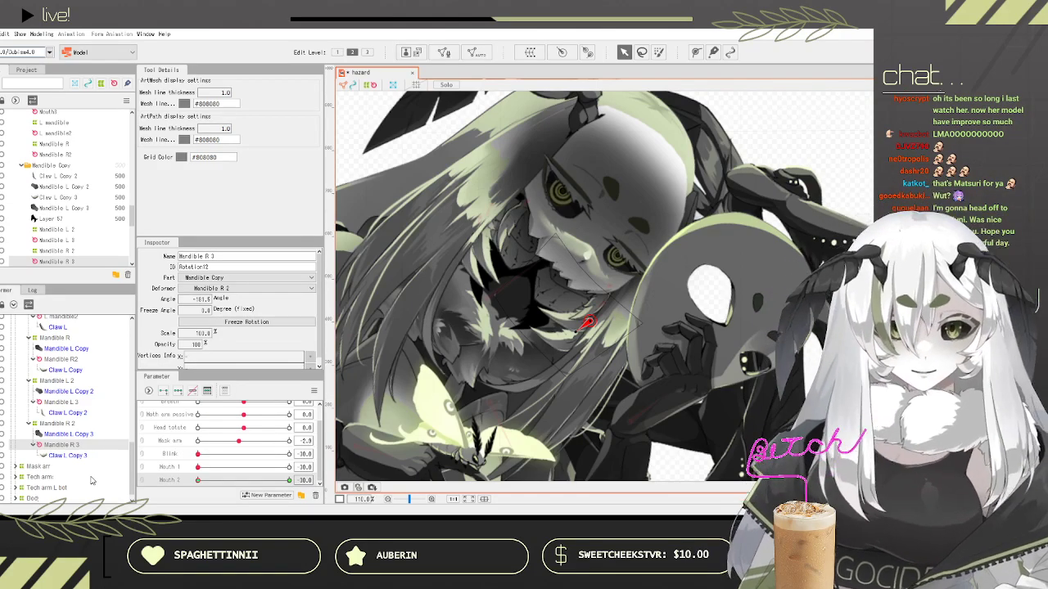
left_click_drag(198, 481, 80, 447)
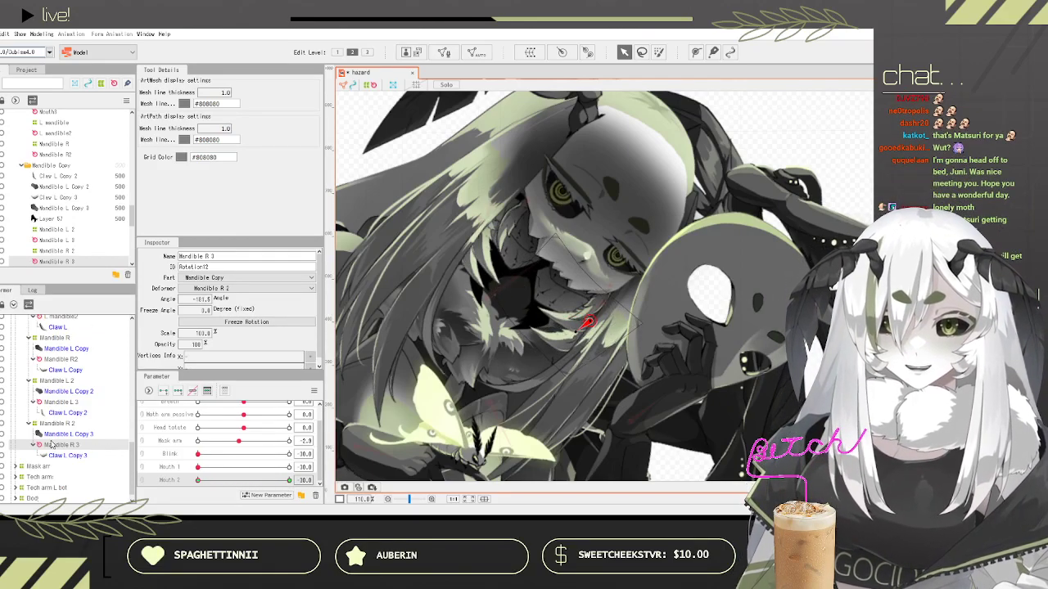
scroll(530, 284, "up", 4)
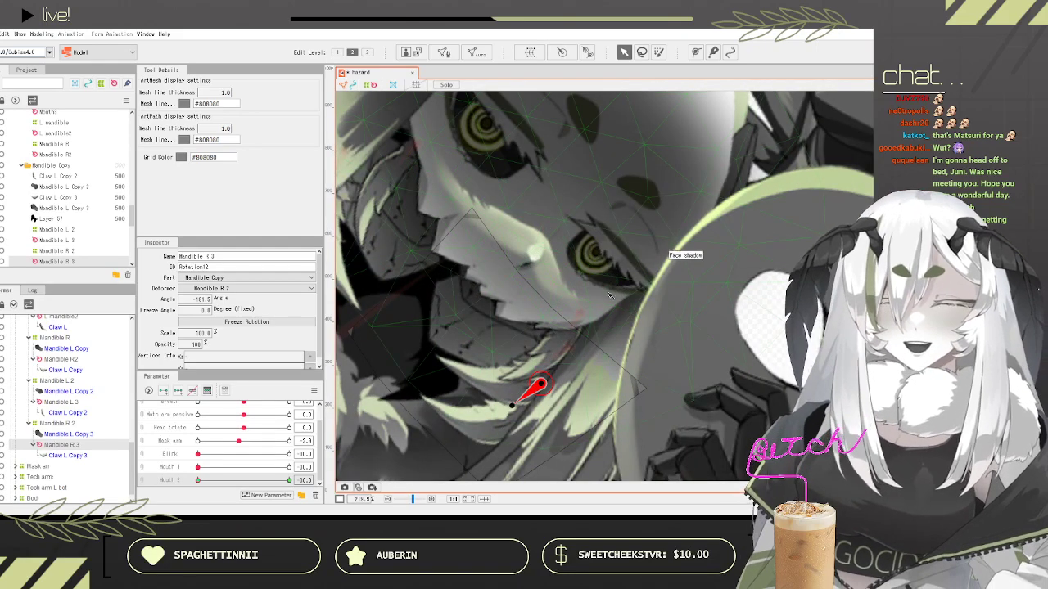
left_click_drag(199, 482, 77, 493)
left_click_drag(198, 468, 298, 470)
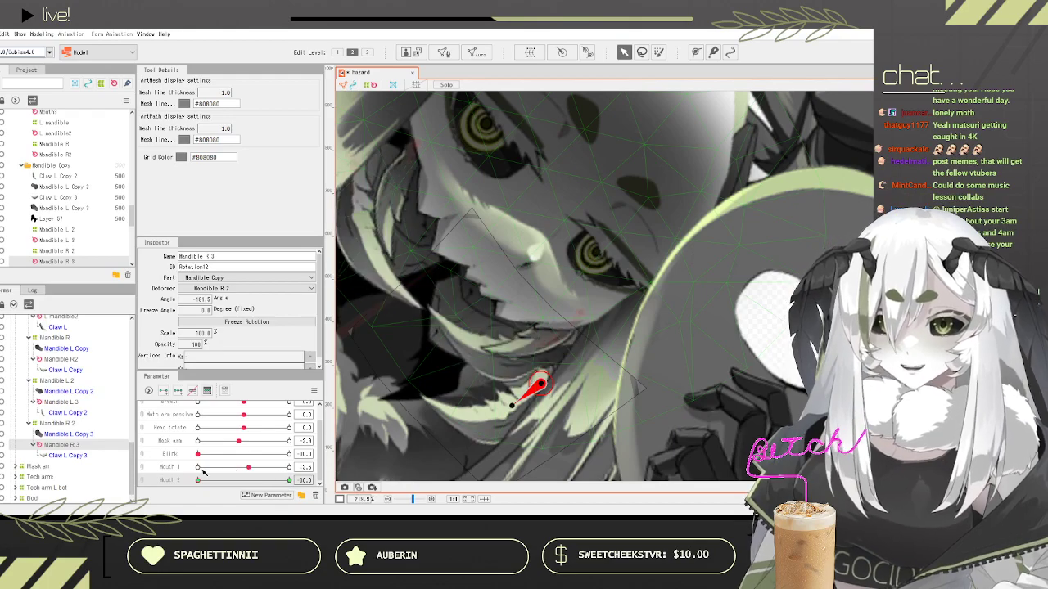
scroll(718, 333, "down", 3)
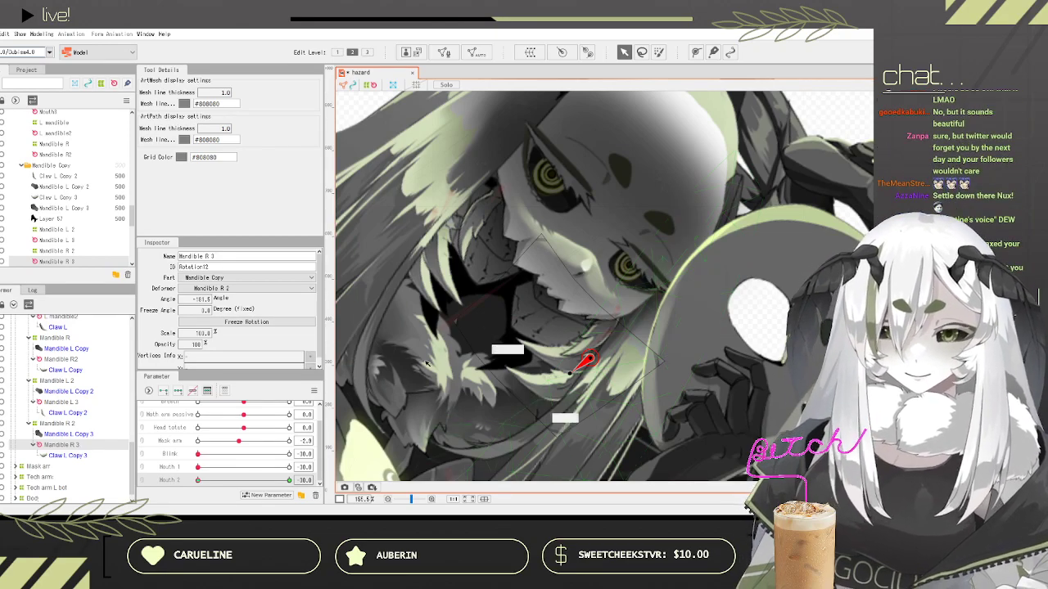
left_click_drag(270, 481, 101, 464)
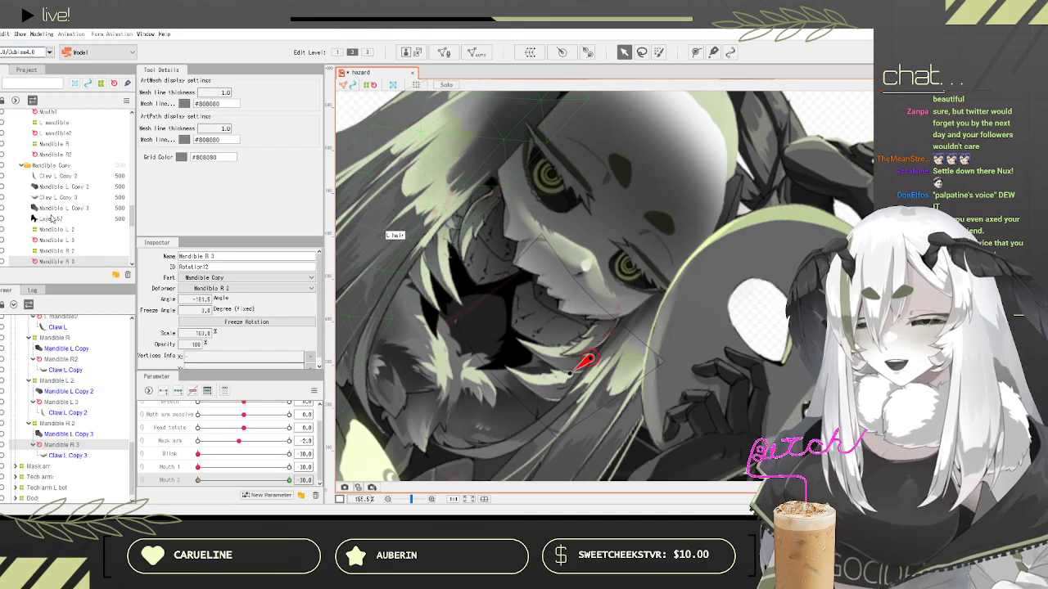
Step: Create a warp deformer named Mouth around Layer 57, parented to the existing Mouth deformer, and key it to Mouth 2 with two keys
left_click(51, 218)
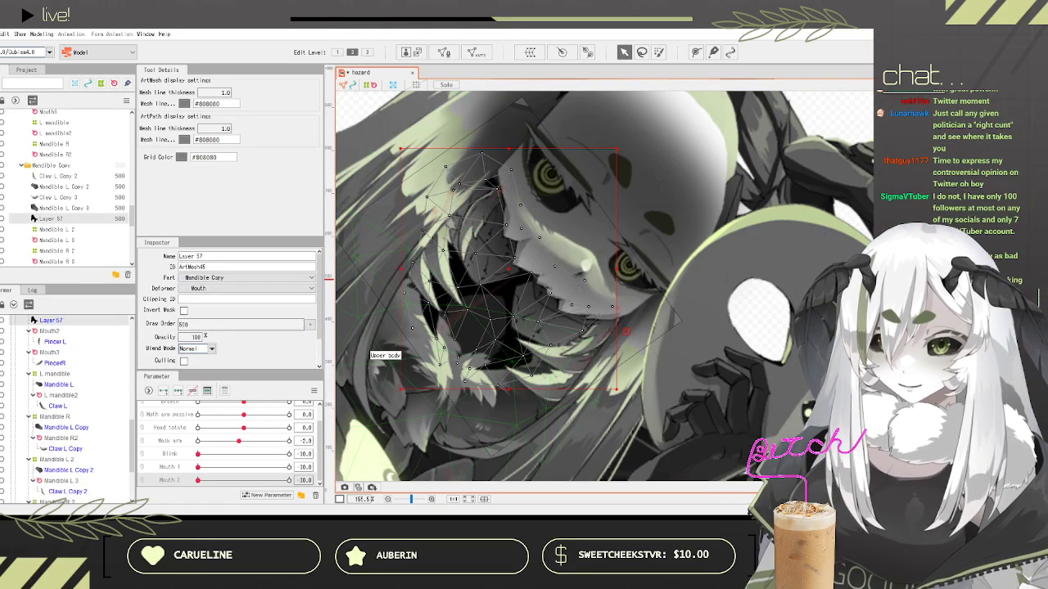
mouse_move(198, 481)
left_mouse_down()
mouse_move(277, 491)
mouse_move(291, 483)
mouse_move(197, 480)
left_mouse_up()
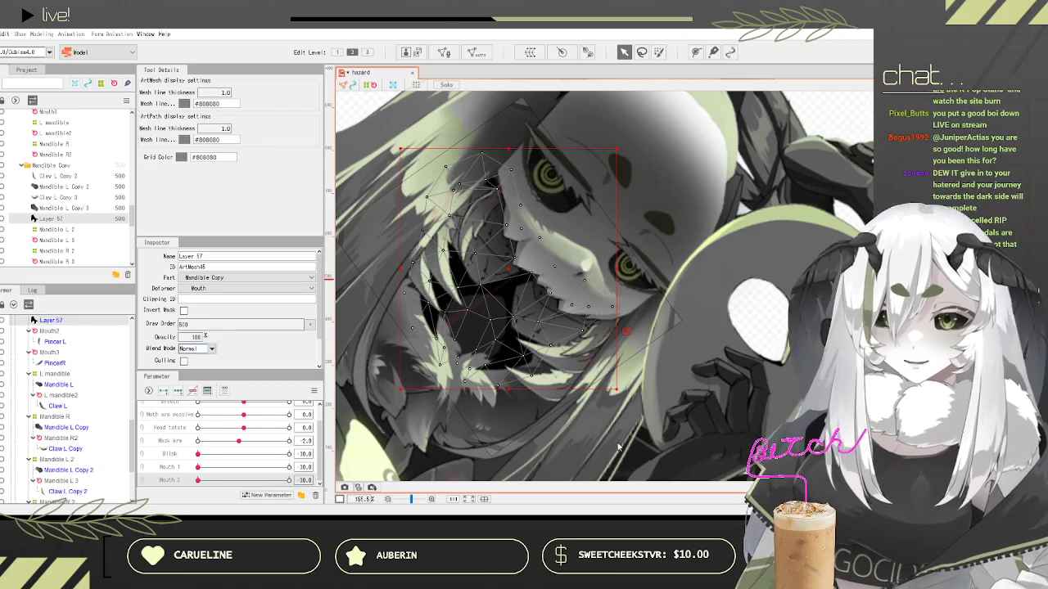
left_click(490, 419)
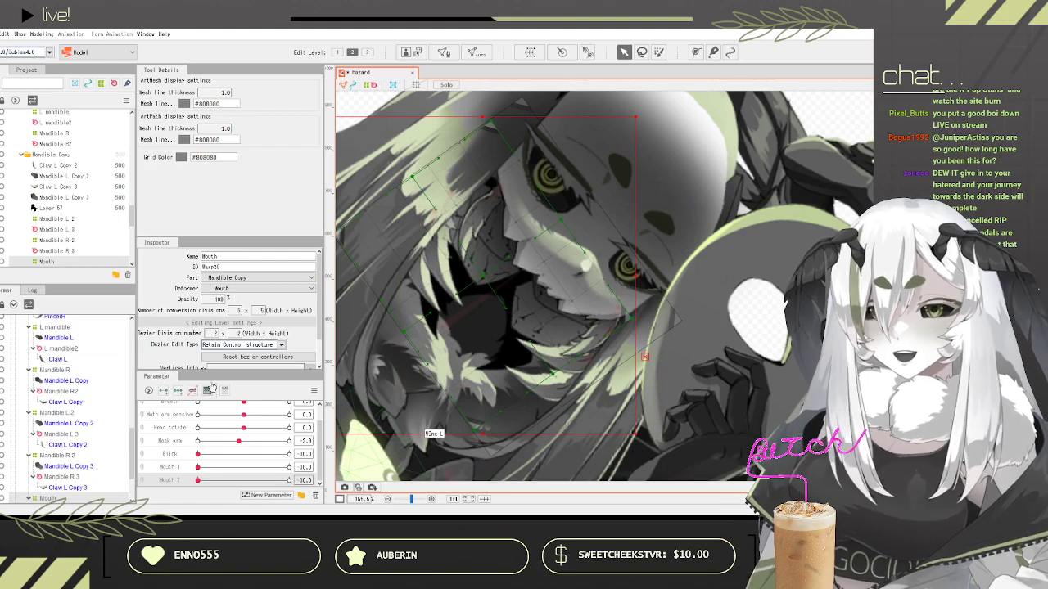
scroll(74, 373, "down", 2)
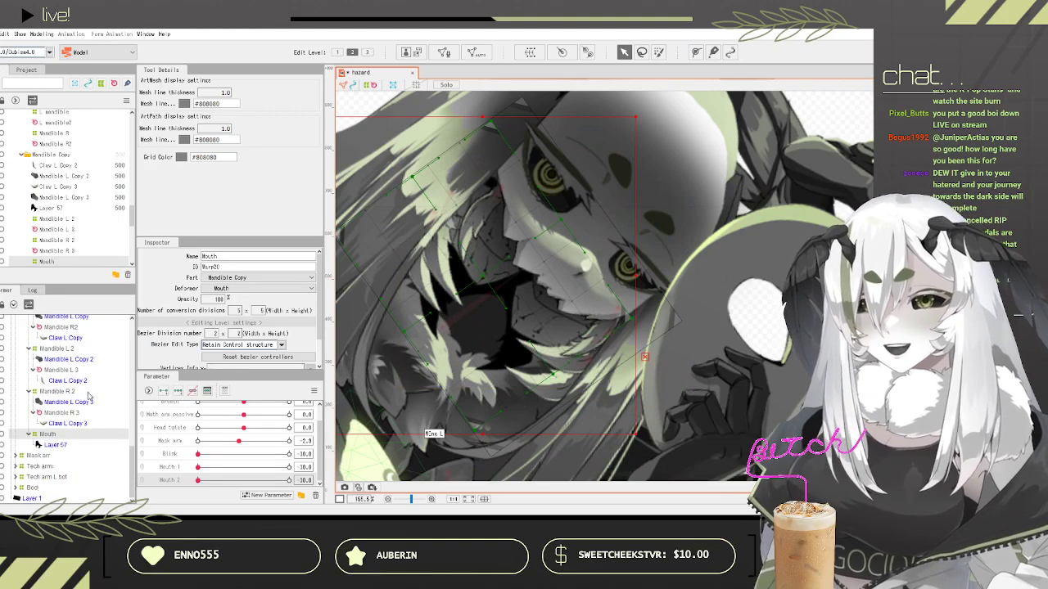
left_click(163, 391)
Step: Reshape the lower edge of Layer 57's Mouth warp at Mouth 2 -30 and 30 to fit the mouth interior
left_click_drag(214, 481, 363, 491)
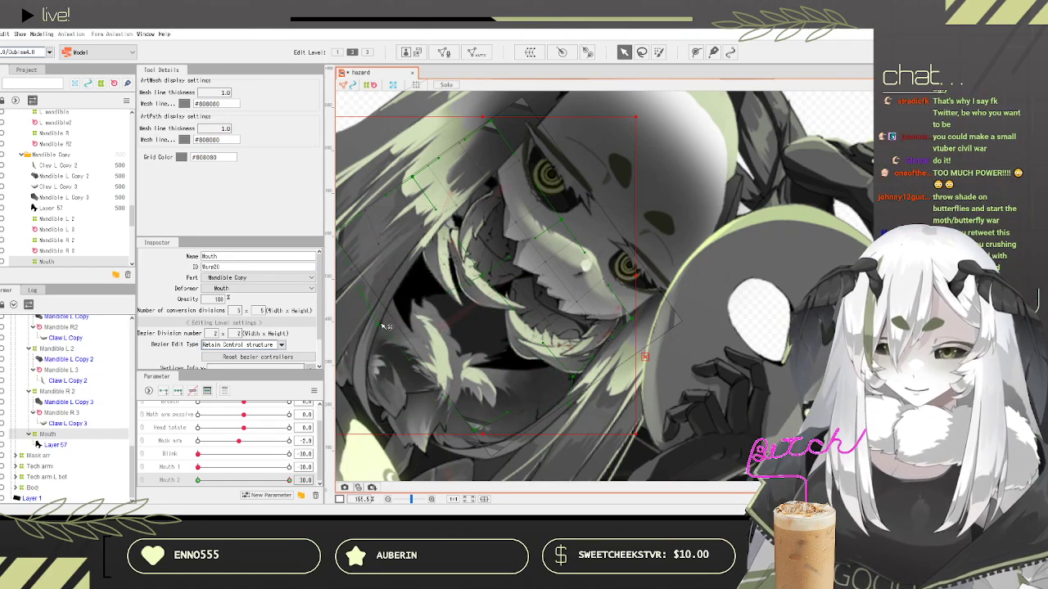
left_click_drag(288, 481, 133, 469)
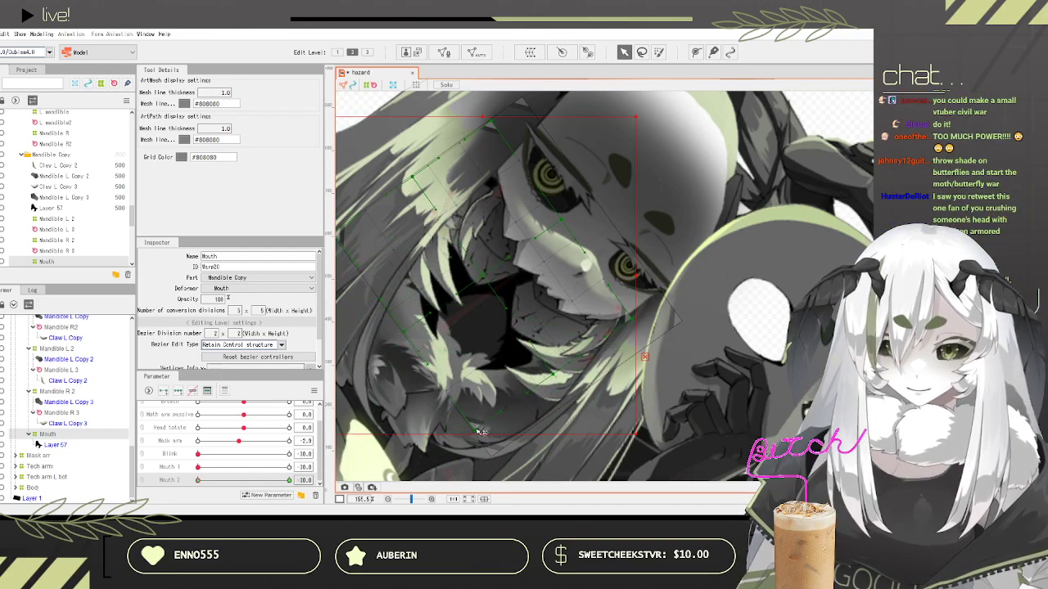
left_click_drag(477, 425, 478, 389)
left_click_drag(403, 332, 442, 328)
left_click_drag(476, 391, 460, 378)
left_click_drag(205, 482, 363, 482)
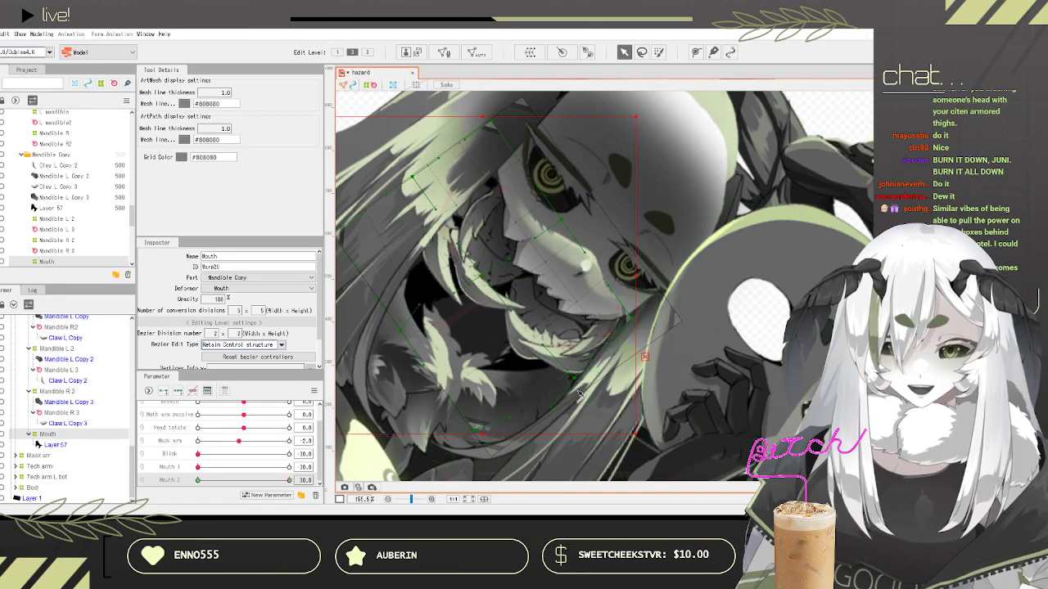
left_click_drag(576, 383, 578, 399)
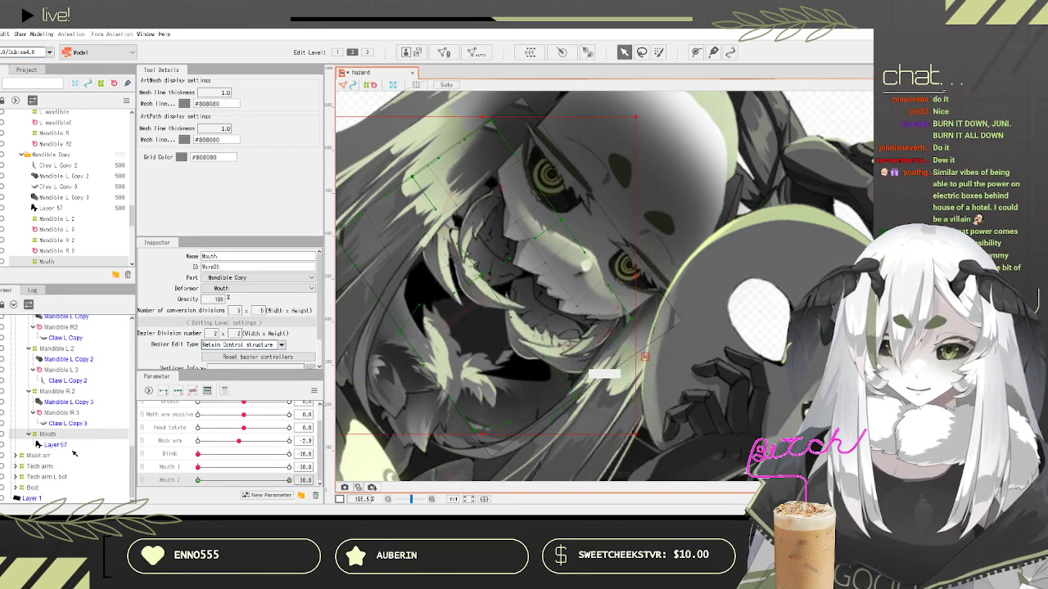
Step: Sweep Mouth 2 through its range to check the reshaped mouth interior, and save the model
left_click_drag(288, 481, 168, 405)
scroll(667, 264, "down", 4)
scroll(642, 258, "up", 2)
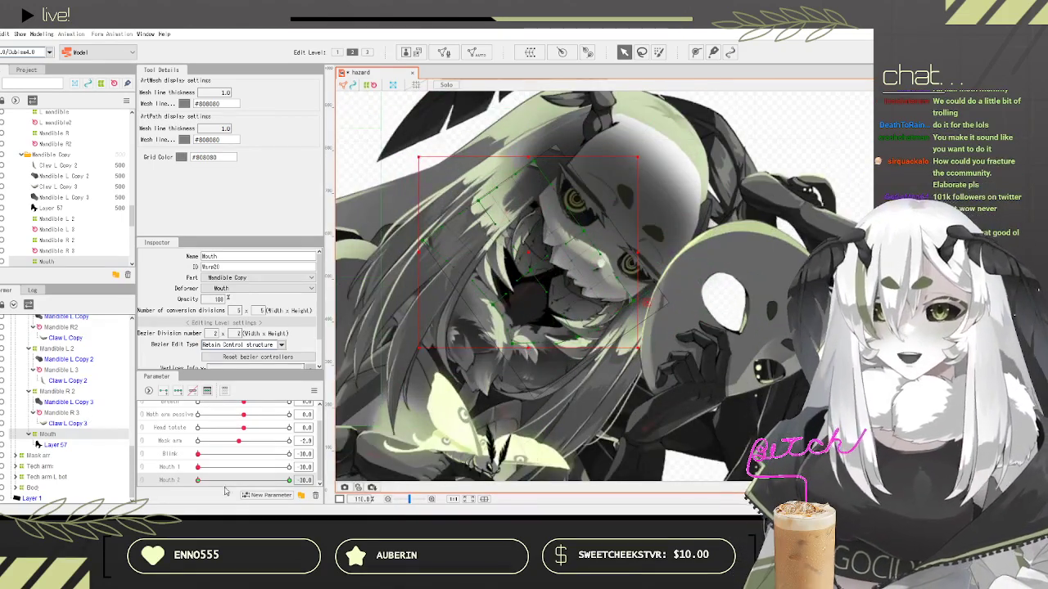
left_click_drag(288, 481, 230, 427)
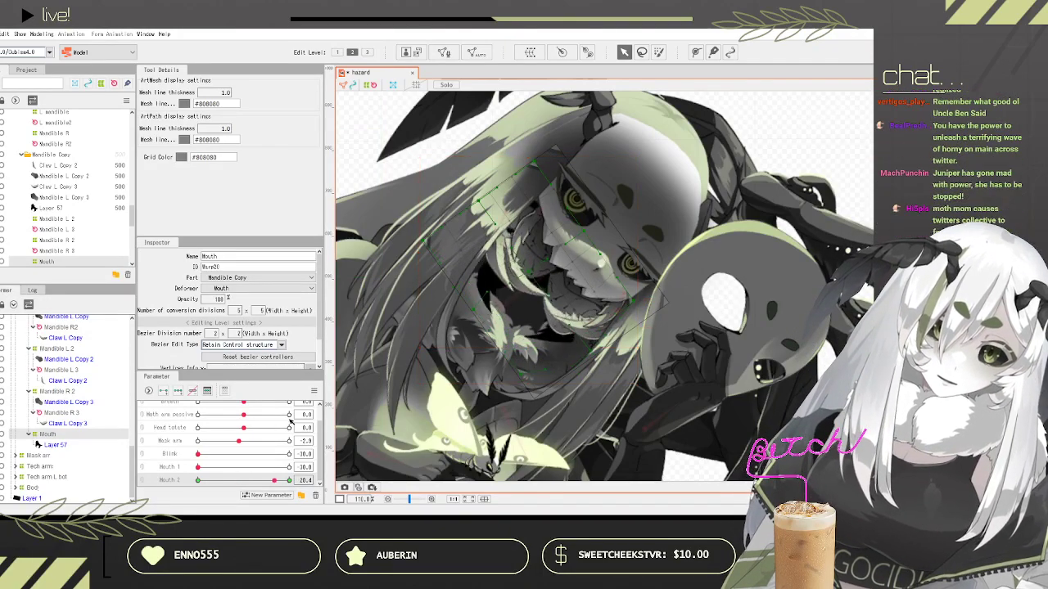
scroll(589, 271, "up", 2)
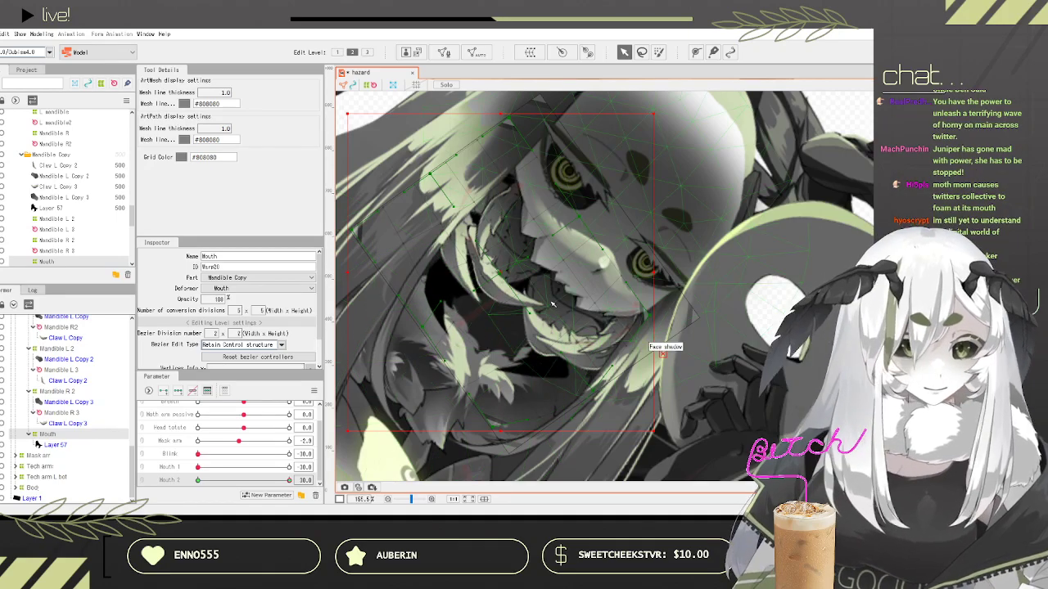
scroll(553, 304, "down", 3)
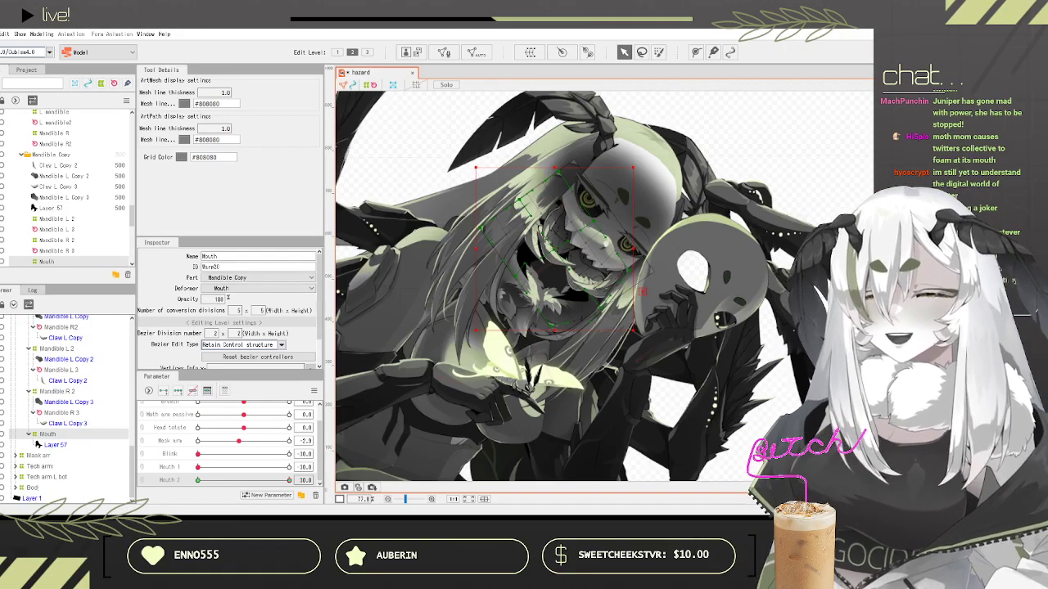
left_click(1, 35)
left_click(15, 124)
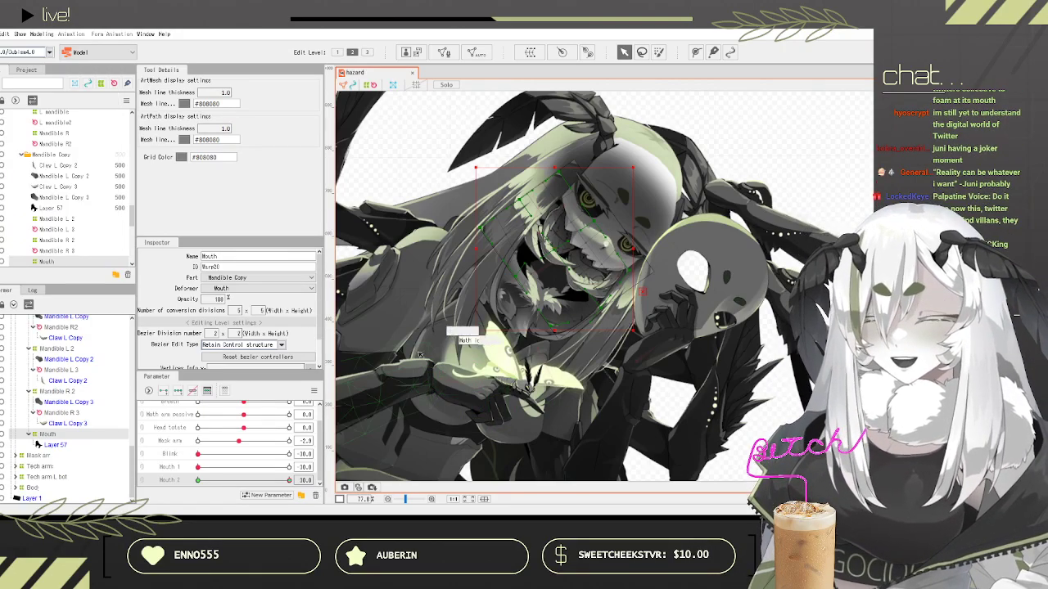
Step: Examine how the mouth closes and opens within the whole head by moving Mouth 2 between -30 and 30
scroll(419, 353, "up", 1)
scroll(553, 246, "up", 2)
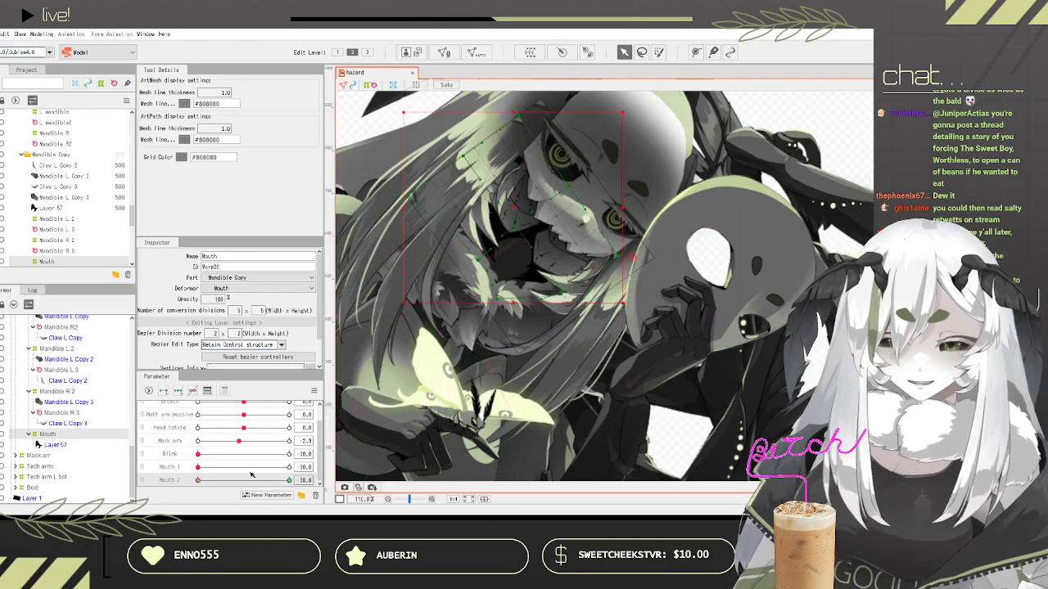
scroll(486, 243, "down", 3)
scroll(486, 244, "up", 2)
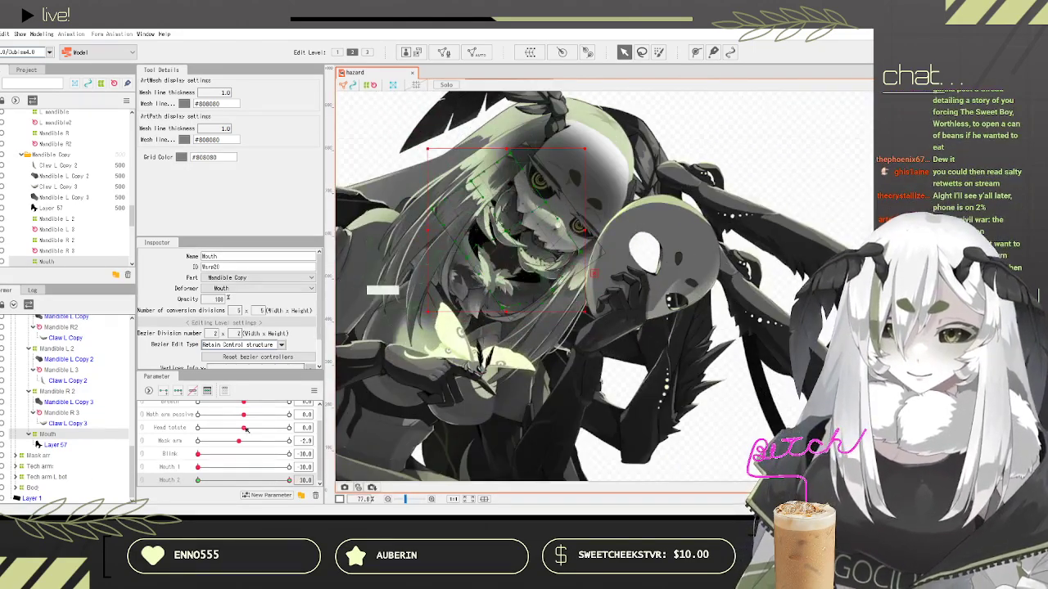
left_click_drag(240, 480, 455, 434)
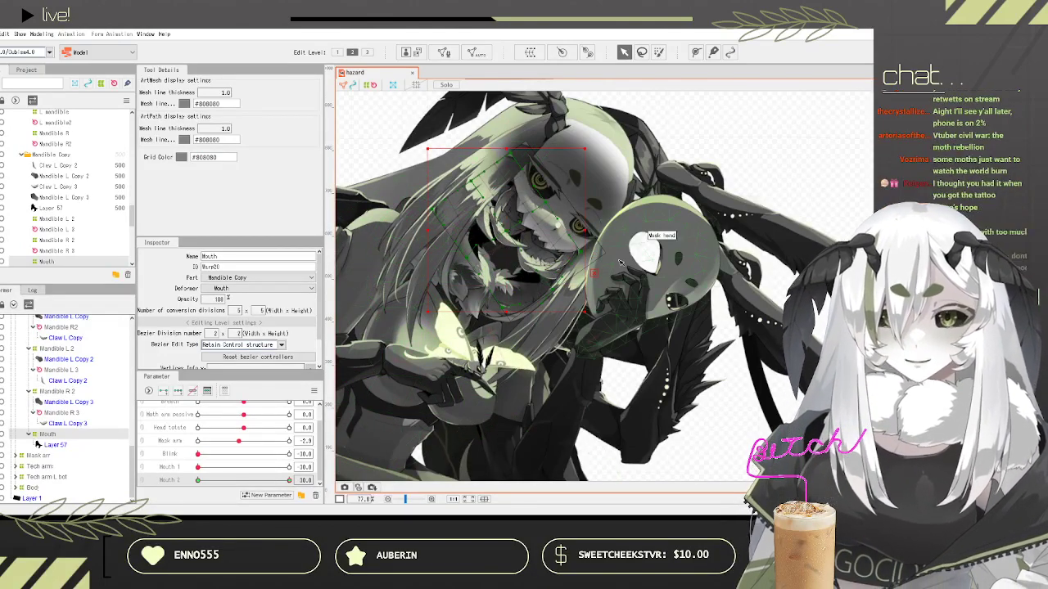
Step: Make the Bangs part visible again, set Mask arm to 30, and save the model
left_click(51, 197)
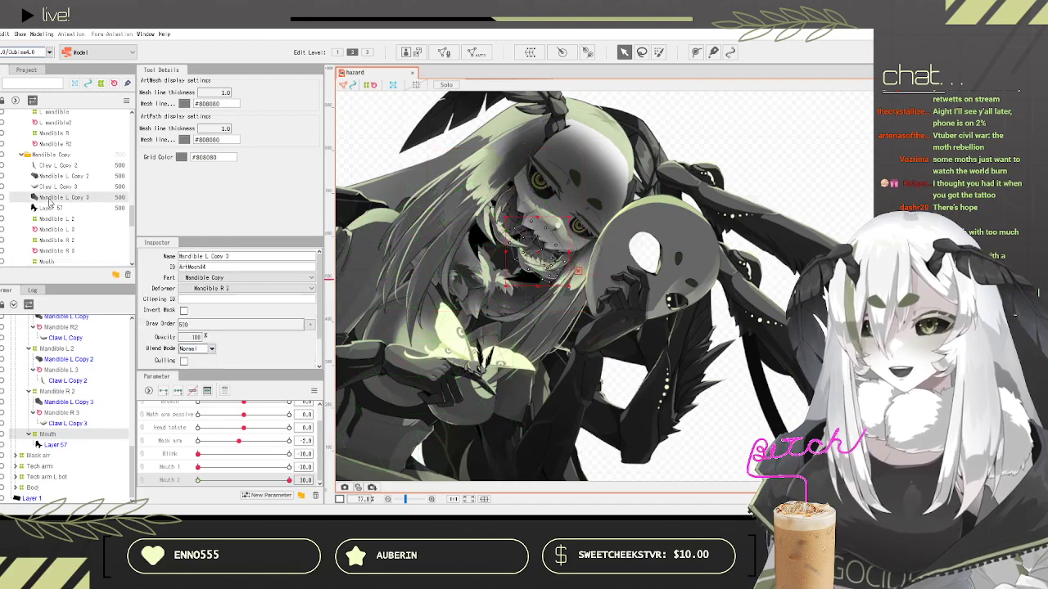
scroll(450, 253, "down", 1)
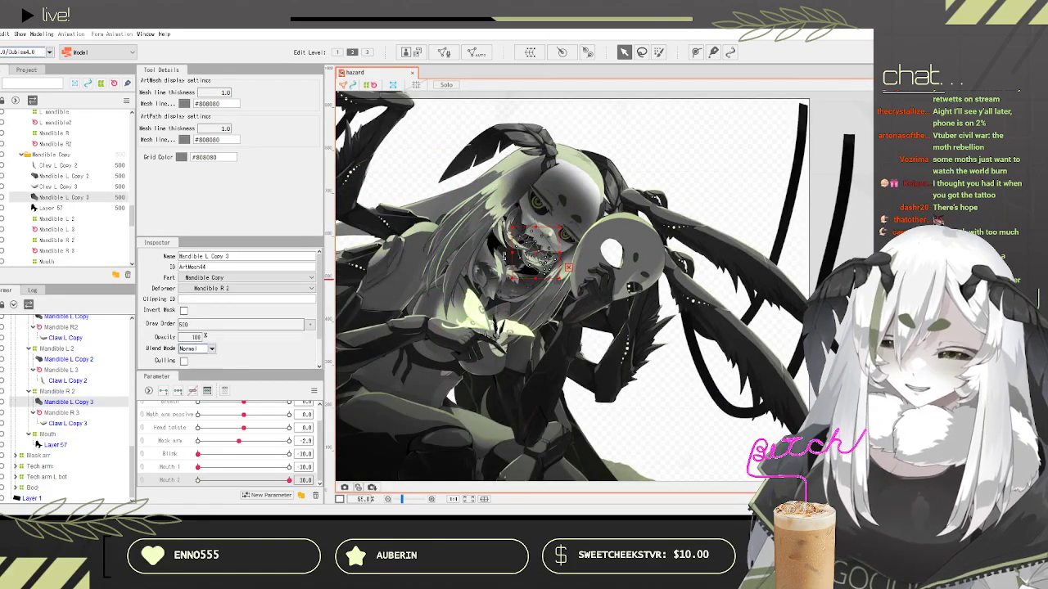
scroll(25, 191, "up", 2)
scroll(24, 190, "up", 4)
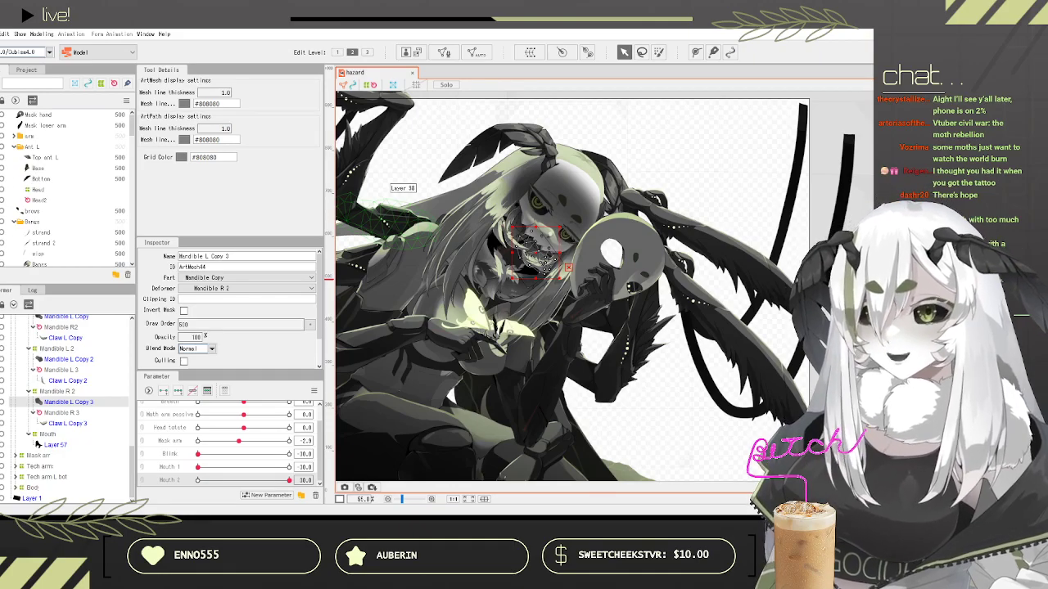
left_click(0, 222)
scroll(573, 233, "down", 8)
scroll(573, 233, "up", 8)
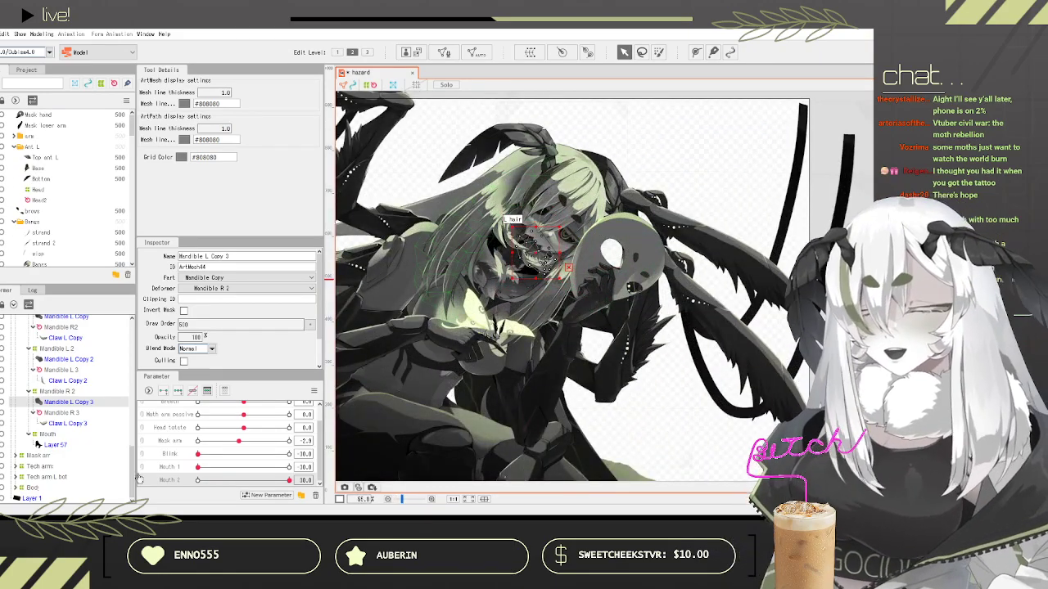
left_click_drag(238, 441, 288, 441)
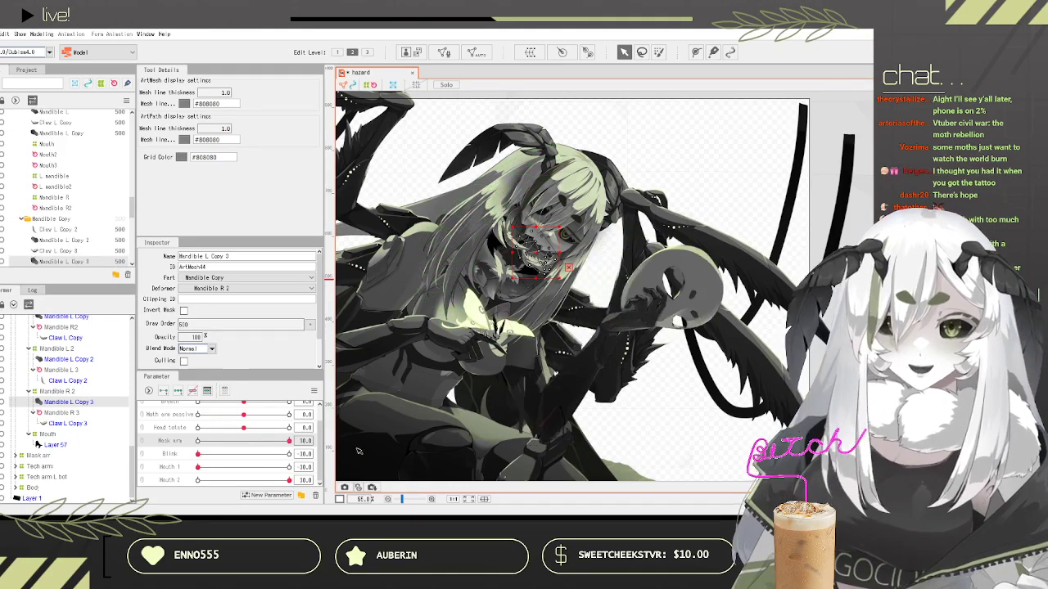
left_click(1, 34)
left_click(53, 125)
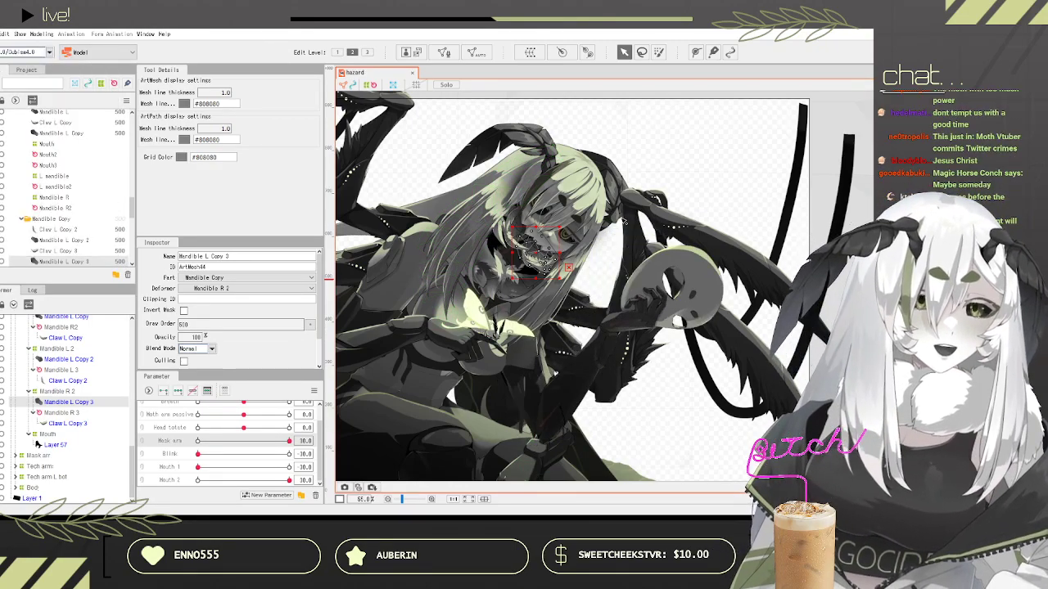
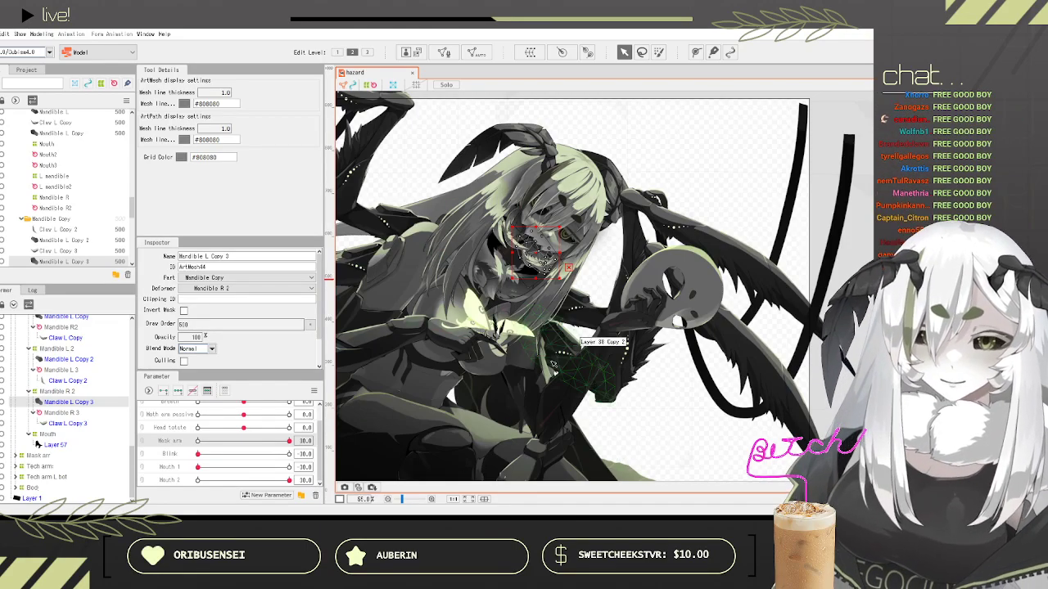
Step: Create a warp deformer named Side hair R around R strand, R whisp and Side hair R, parented to Head2
scroll(501, 234, "up", 5)
scroll(593, 251, "down", 4)
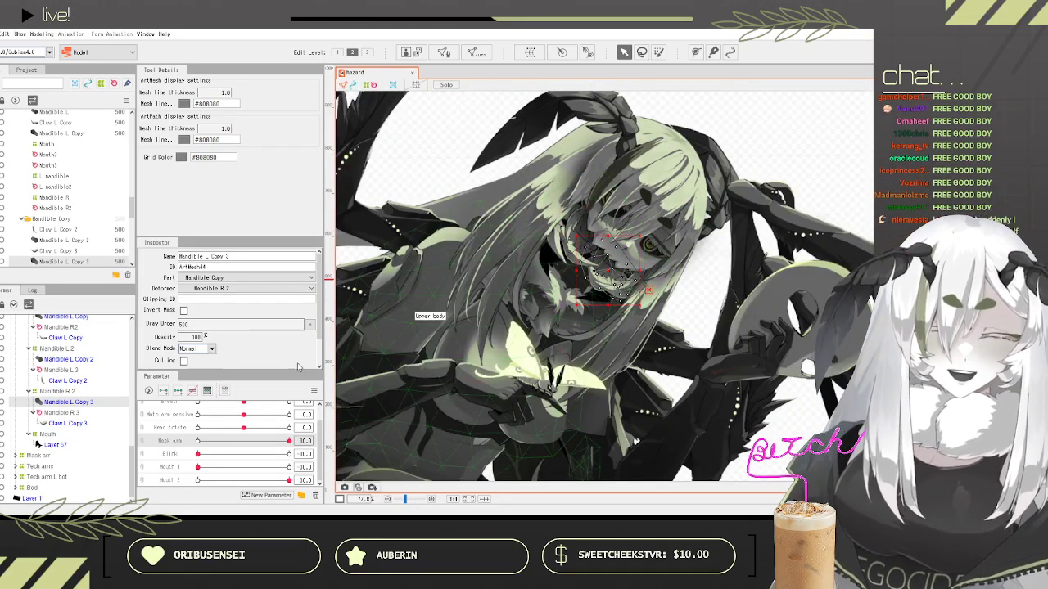
left_click_drag(238, 442, 292, 442)
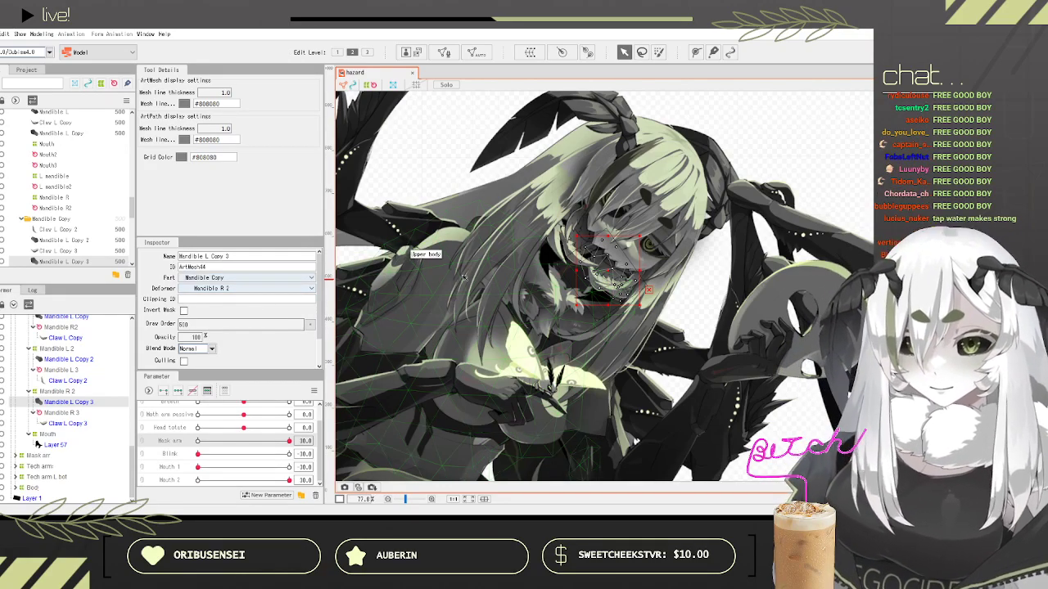
scroll(64, 407, "up", 10)
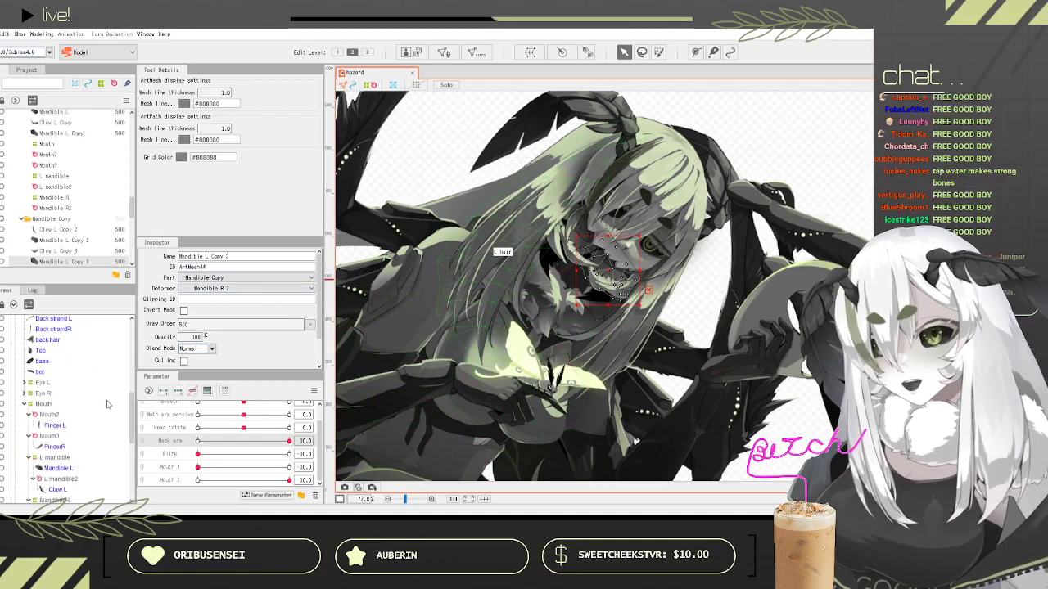
scroll(64, 406, "up", 1)
left_click(61, 382)
left_click(56, 394)
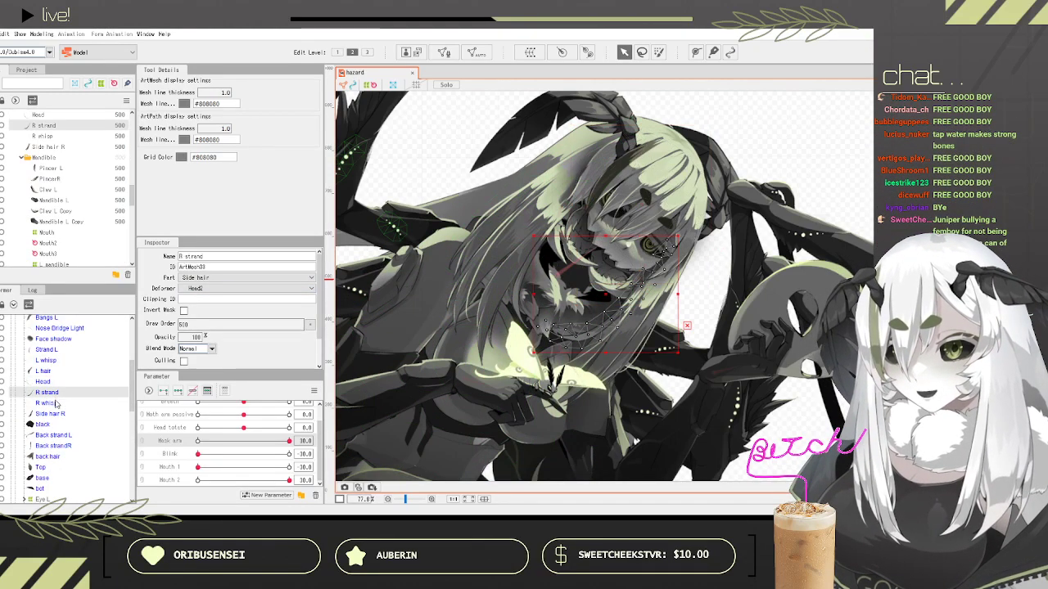
scroll(67, 405, "down", 1)
left_click(51, 374, "shift")
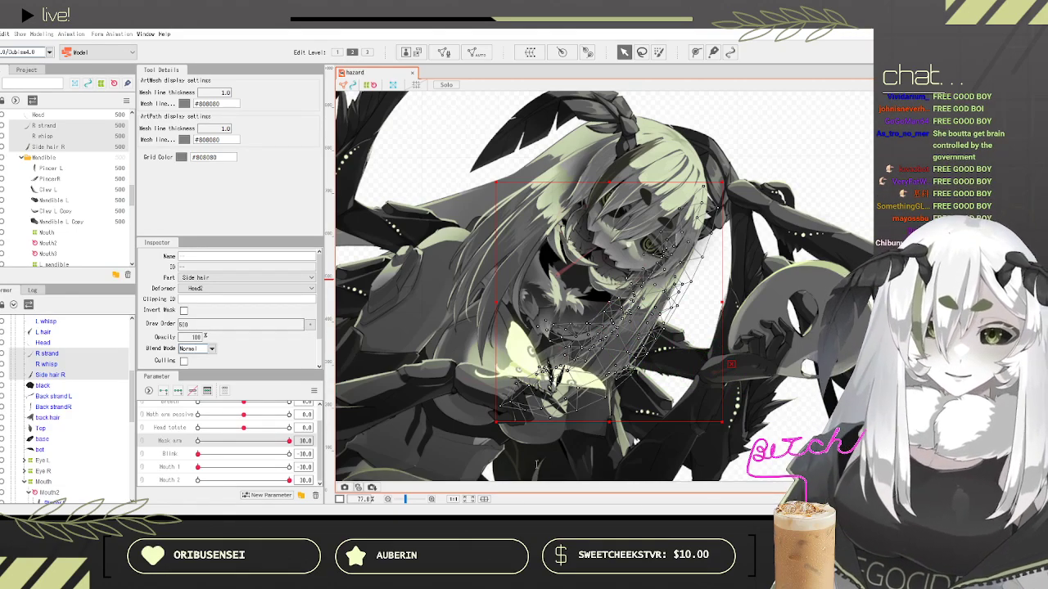
left_click(579, 451)
Step: Create a warp deformer named Side hair L around Strand L, L whisp and L hair, parented to Head2
scroll(88, 382, "up", 5)
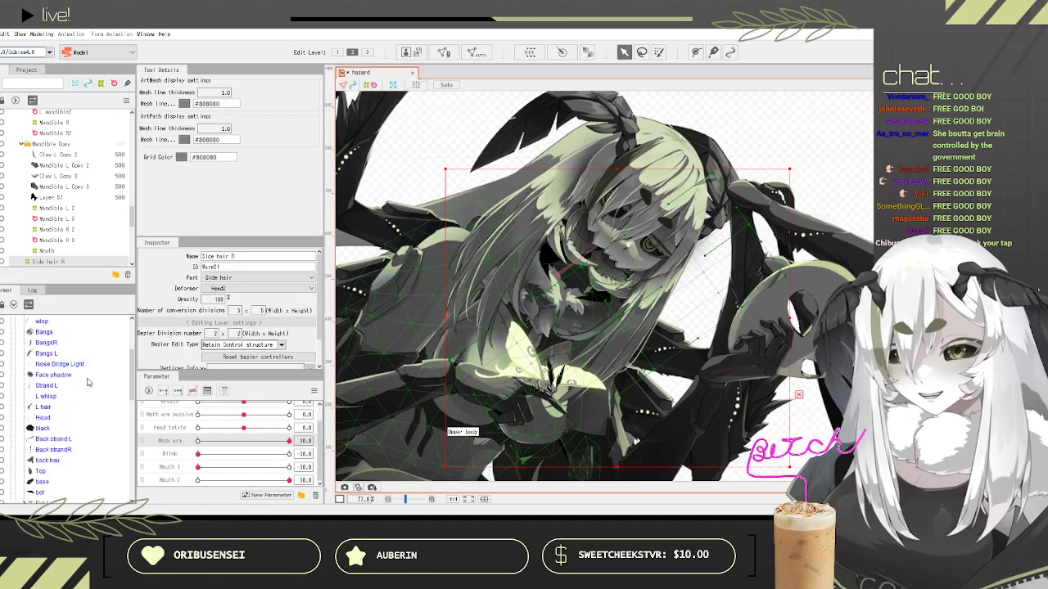
left_click(47, 386)
left_click(43, 406, "shift")
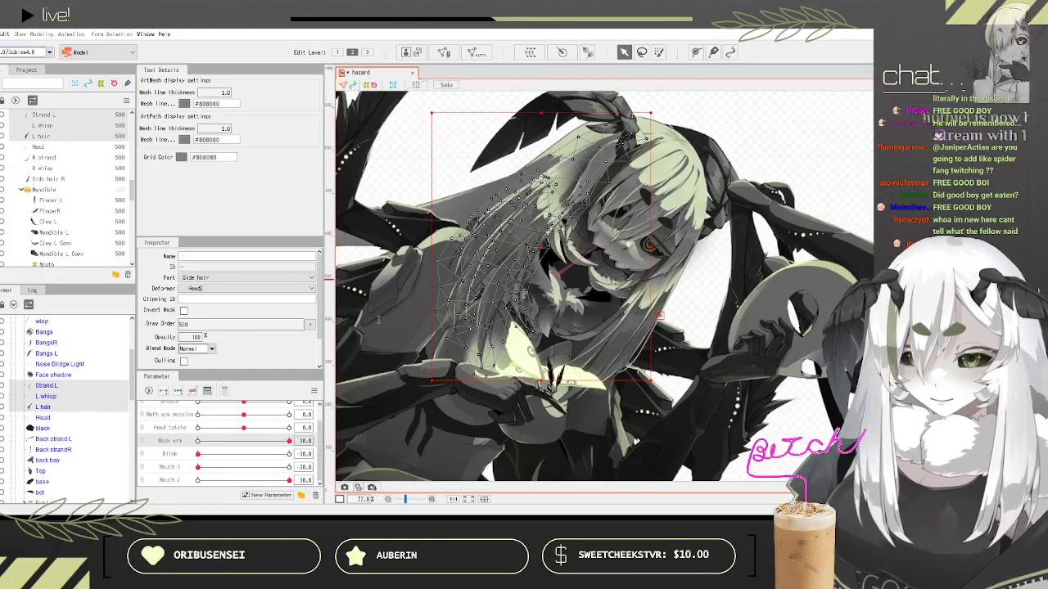
left_click(568, 445)
Step: Create a warp deformer named Back hair around back hair, Back strand L and Back strandR, parented to Head2
scroll(96, 394, "up", 4)
scroll(97, 393, "down", 6)
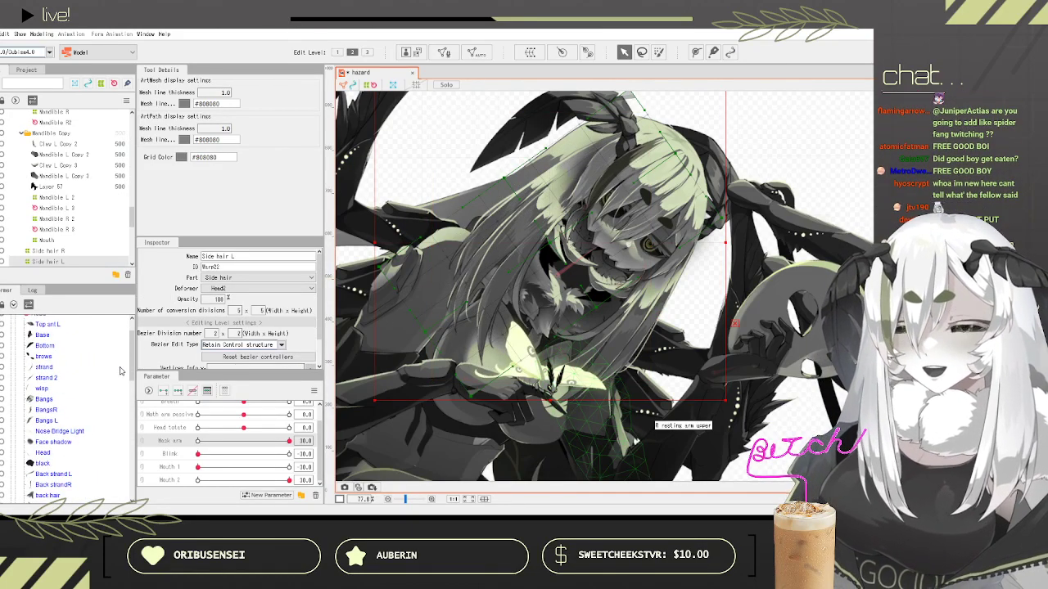
left_click(46, 377)
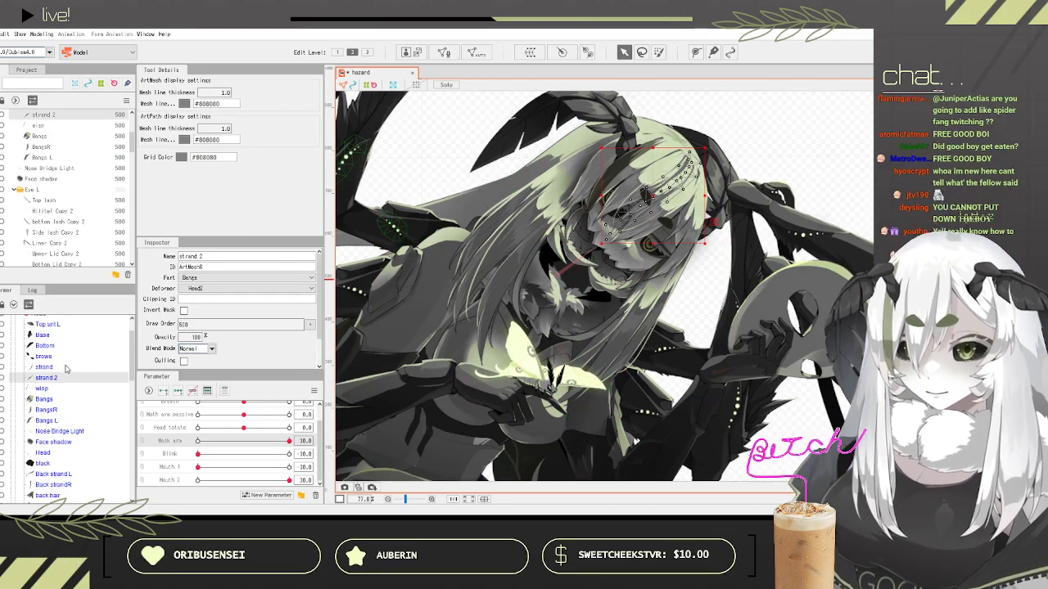
left_click(66, 368)
left_click(67, 378)
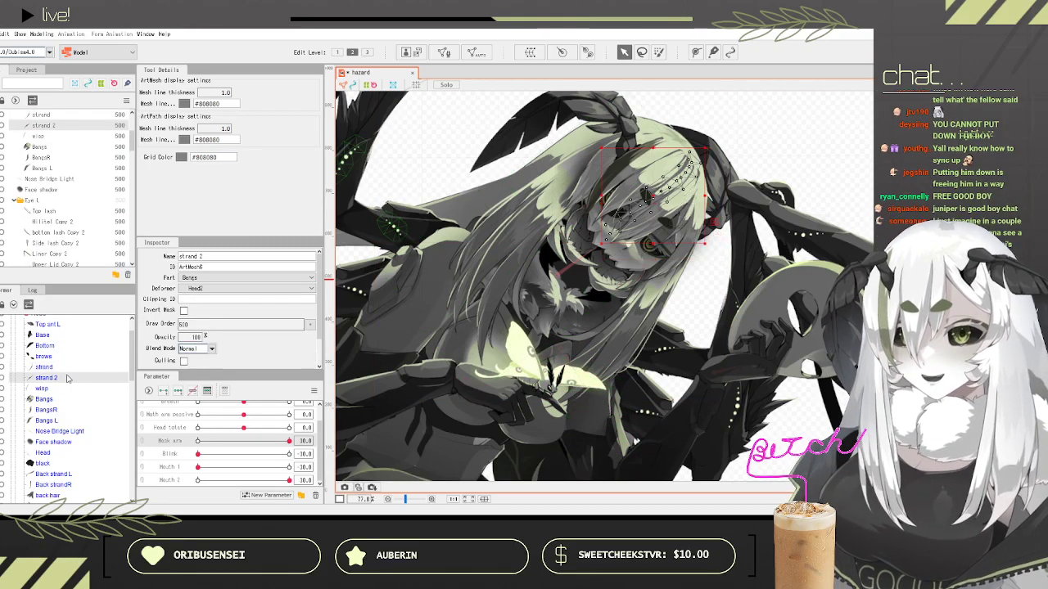
scroll(68, 379, "down", 4)
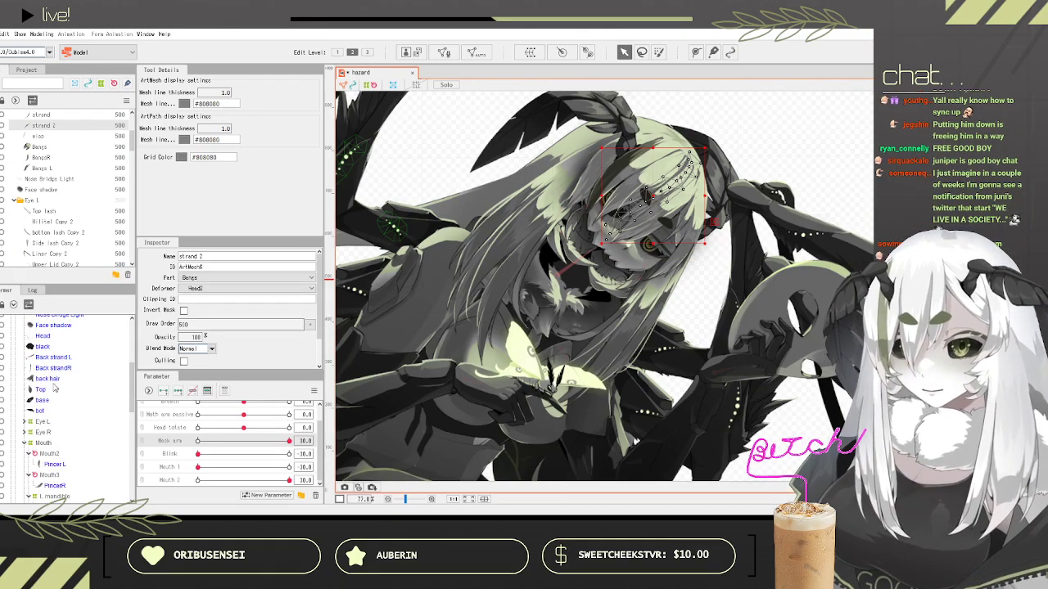
left_click(48, 379)
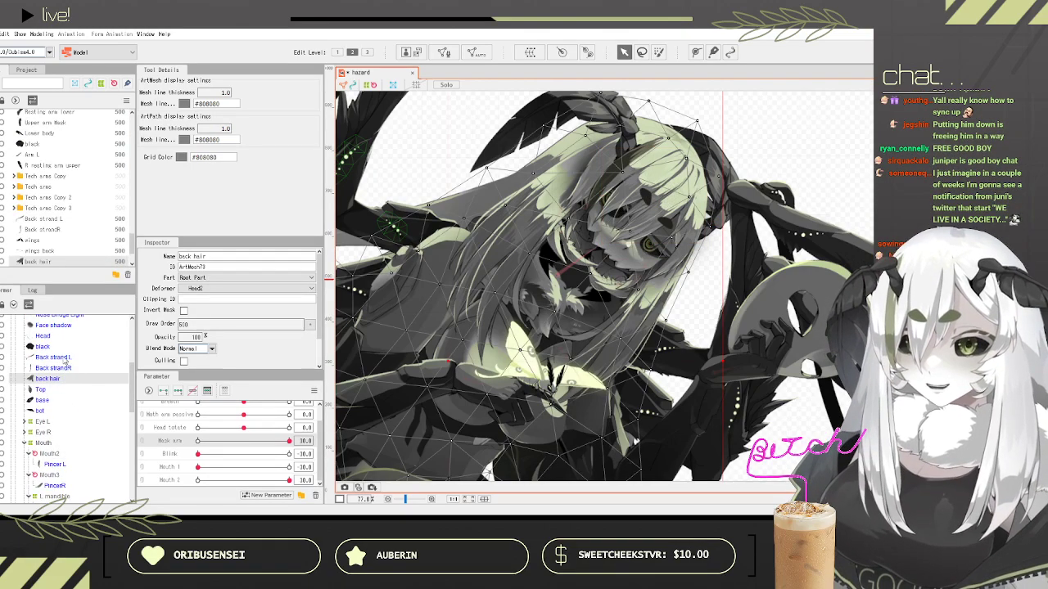
left_click(90, 368, "ctrl")
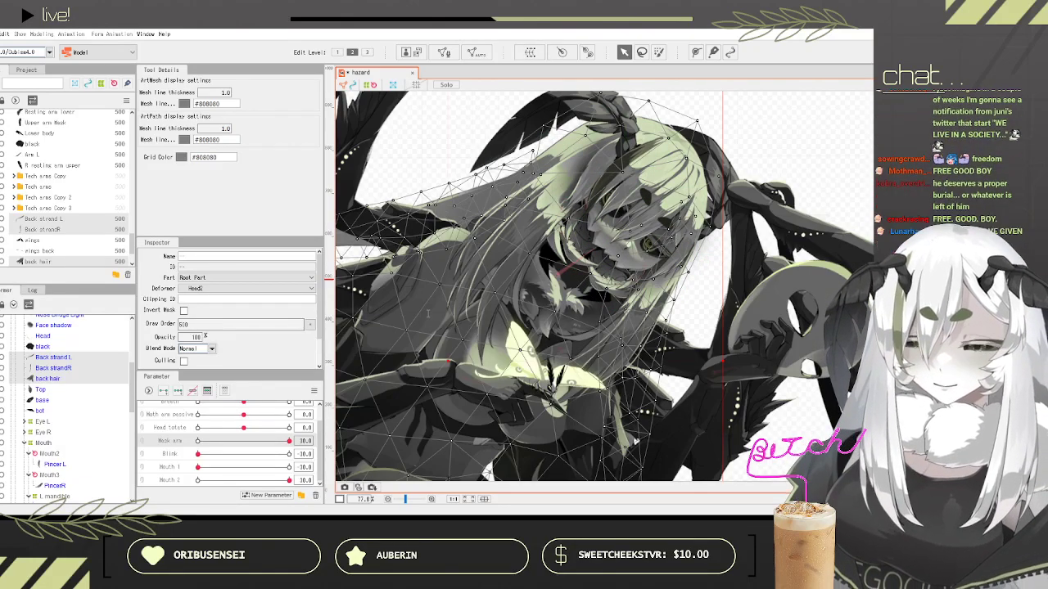
left_click(720, 426)
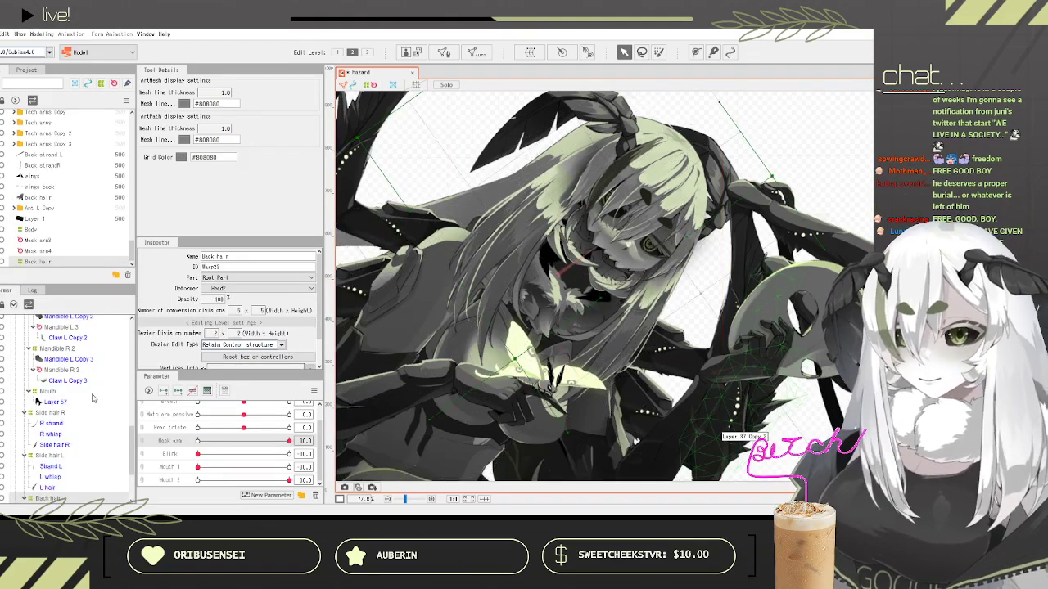
Step: Key the Back hair warp to Head rotate with two keys and set Head rotate to 30
scroll(92, 397, "down", 3)
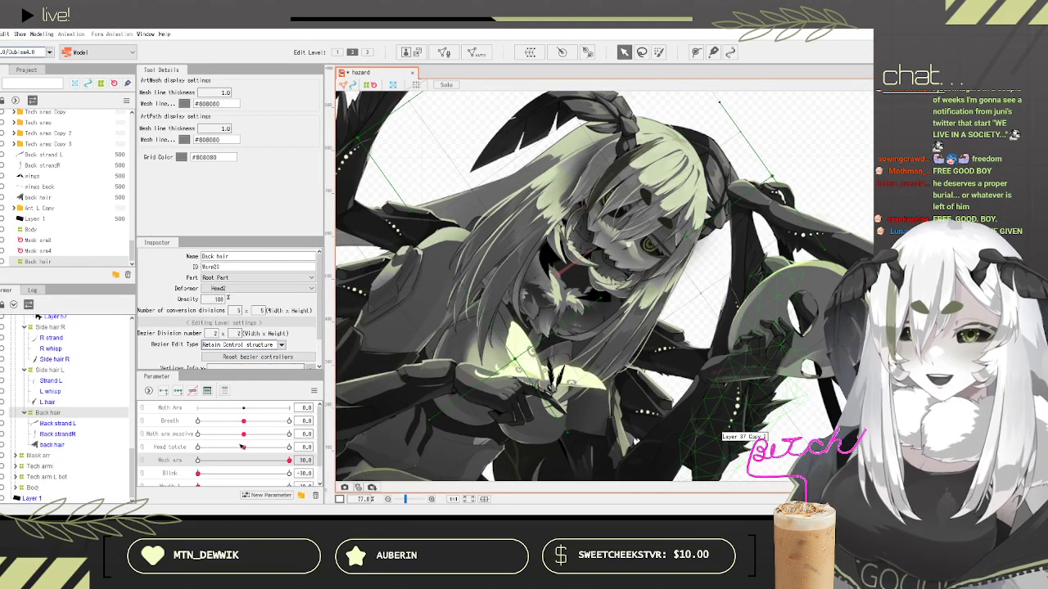
scroll(259, 429, "up", 1)
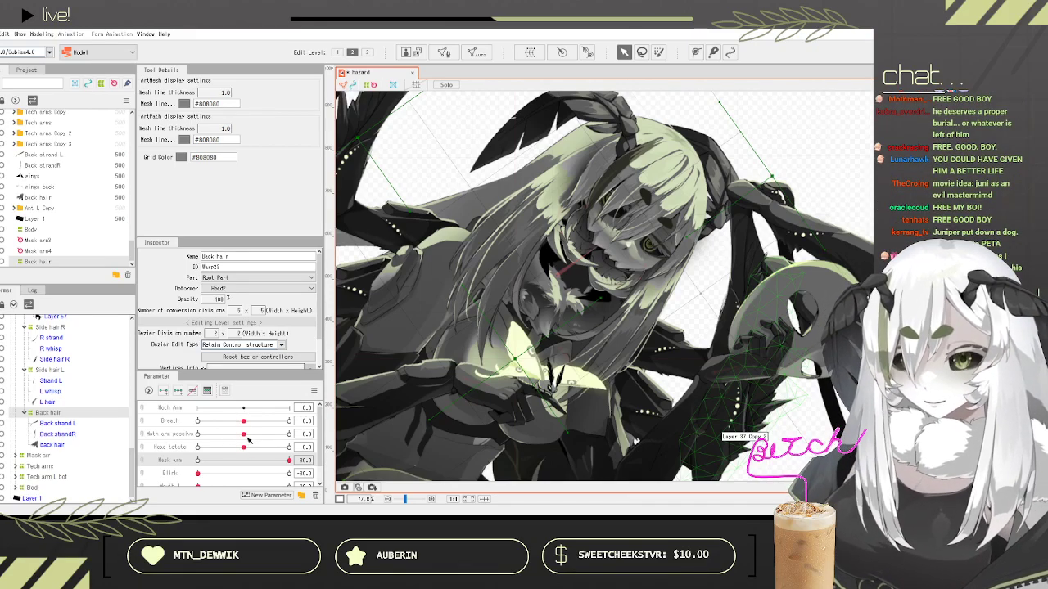
left_click_drag(243, 450, 288, 446)
scroll(471, 325, "down", 2)
scroll(470, 325, "down", 3)
scroll(465, 352, "up", 2)
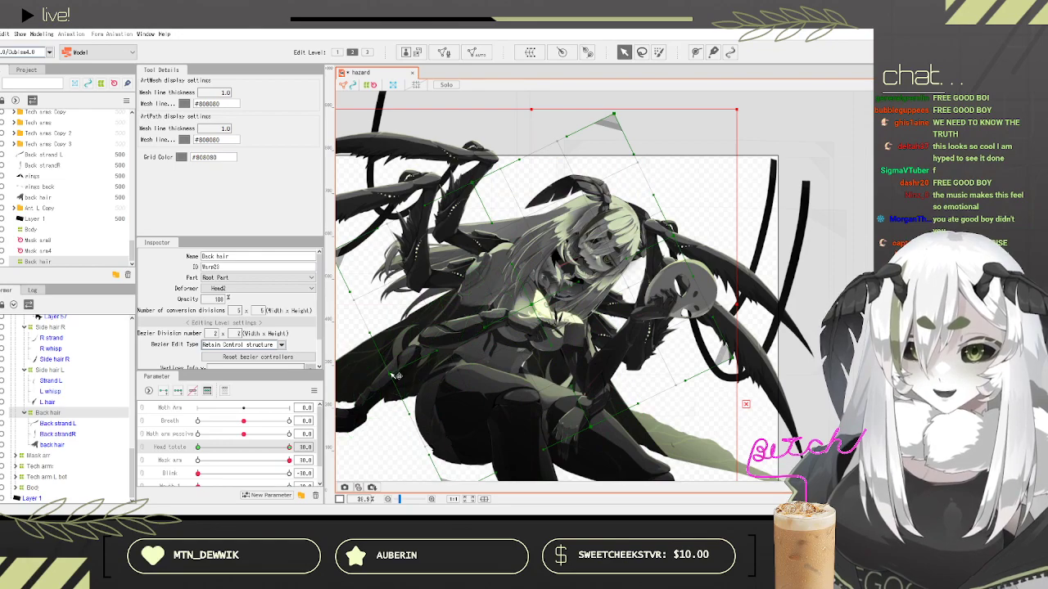
scroll(452, 310, "down", 1)
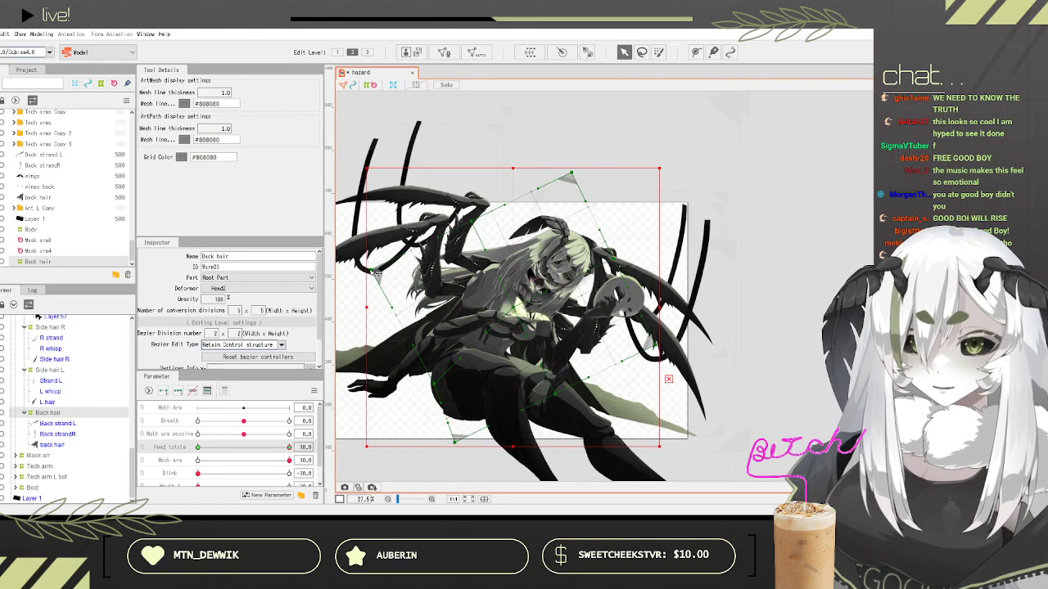
scroll(468, 204, "up", 1)
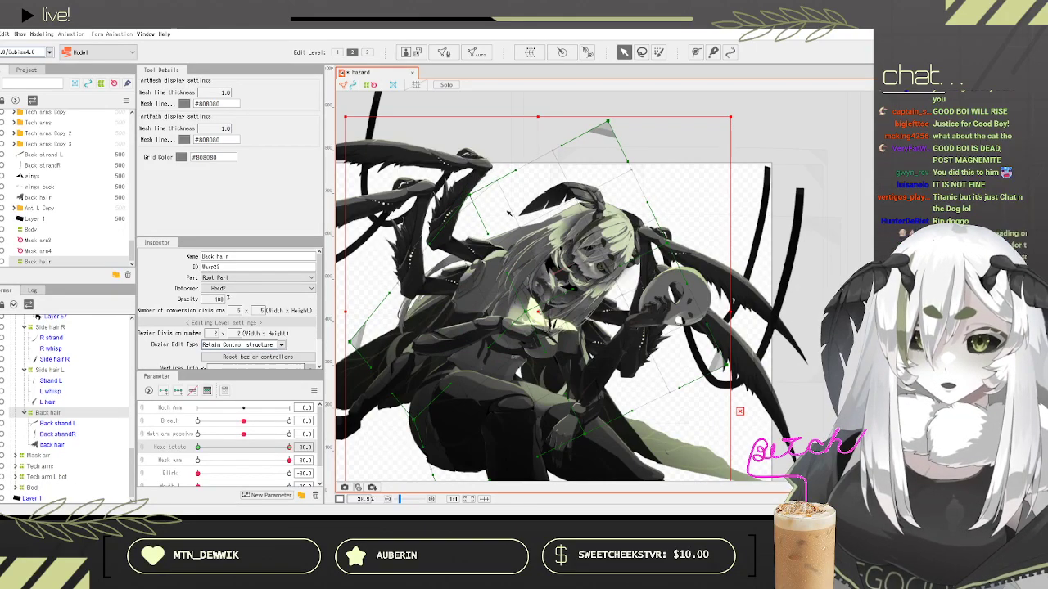
scroll(522, 223, "up", 3)
scroll(522, 223, "down", 3)
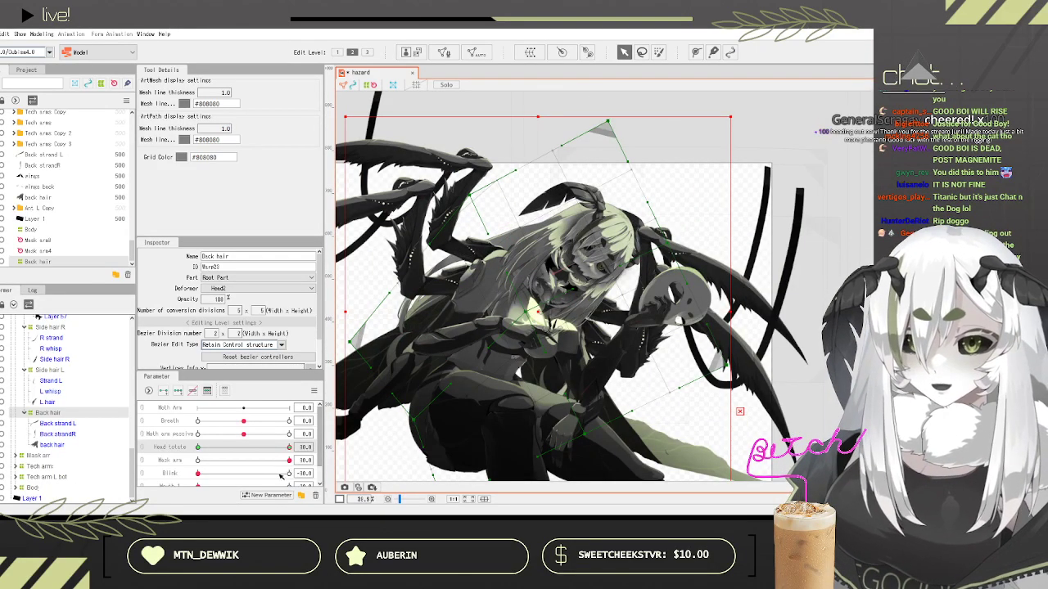
Step: Reshape the upper-left edge of the Back hair warp with its bezier handle at Head rotate 30
left_click_drag(274, 448, 319, 434)
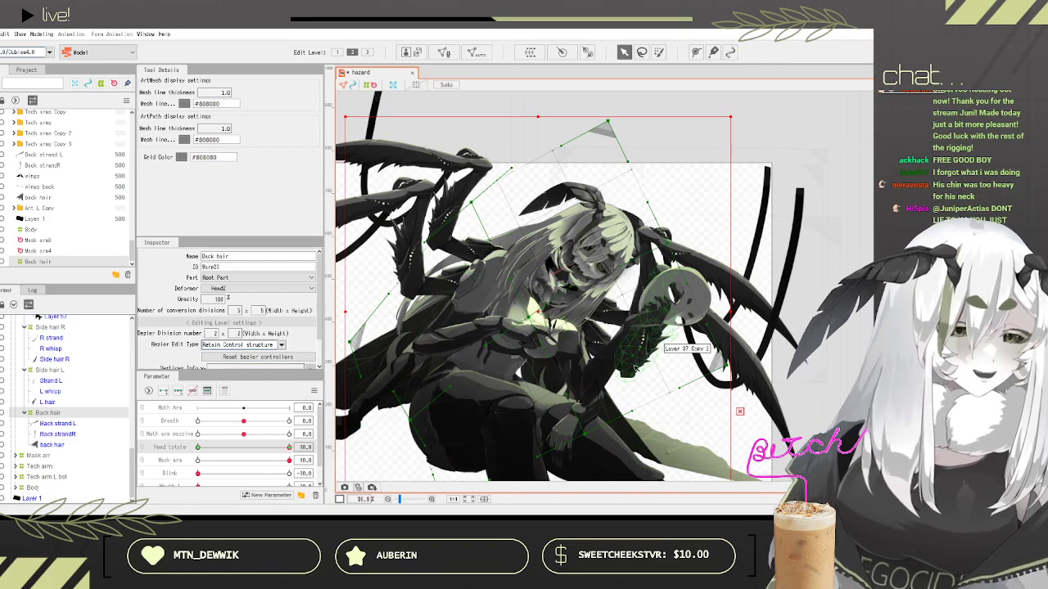
scroll(587, 404, "up", 5)
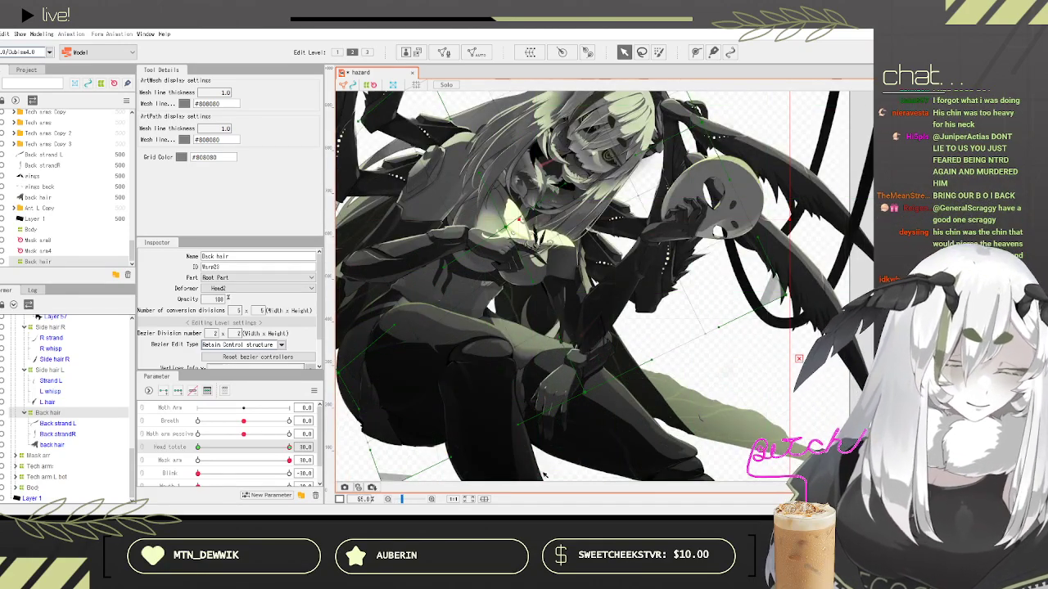
scroll(650, 362, "down", 5)
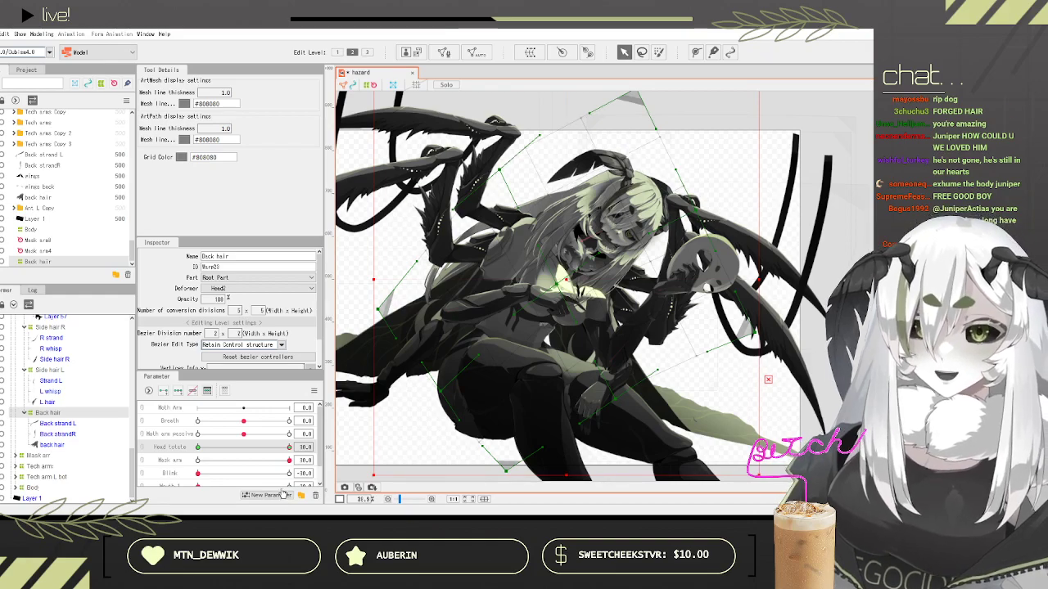
scroll(538, 135, "up", 5)
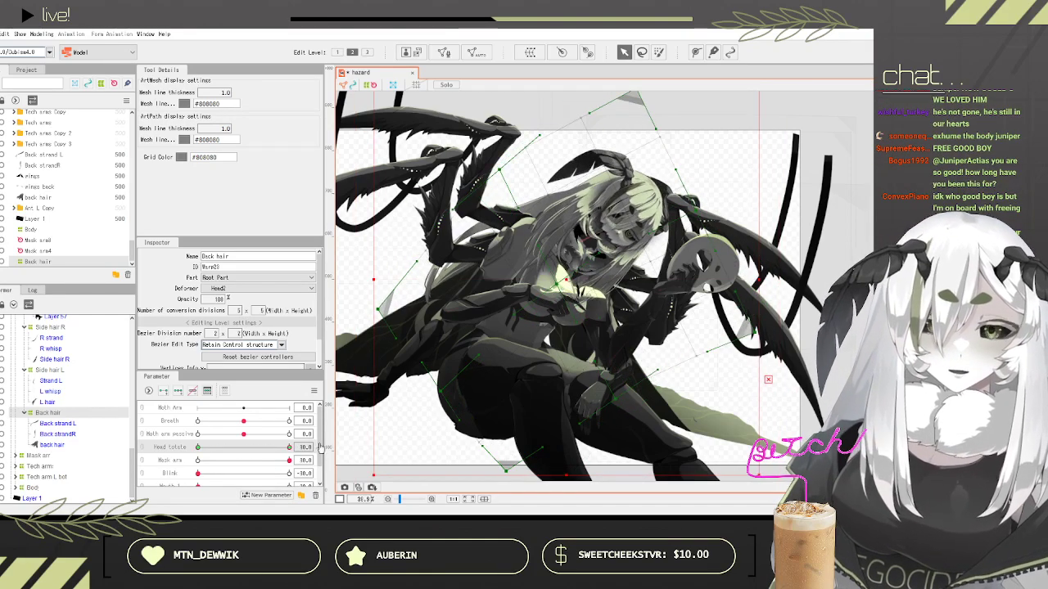
left_click_drag(545, 155, 548, 190)
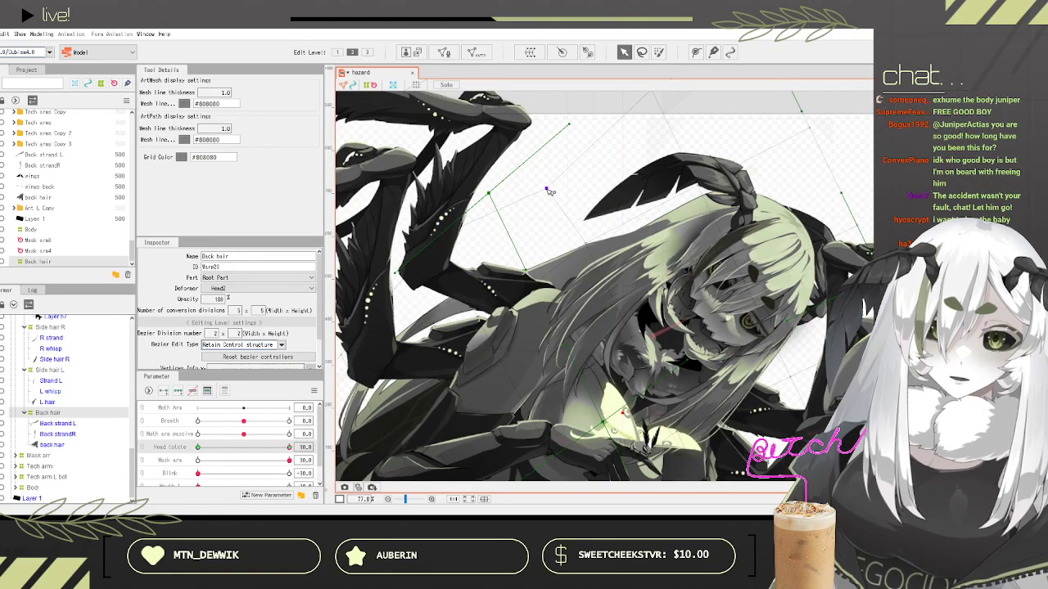
scroll(582, 263, "up", 5)
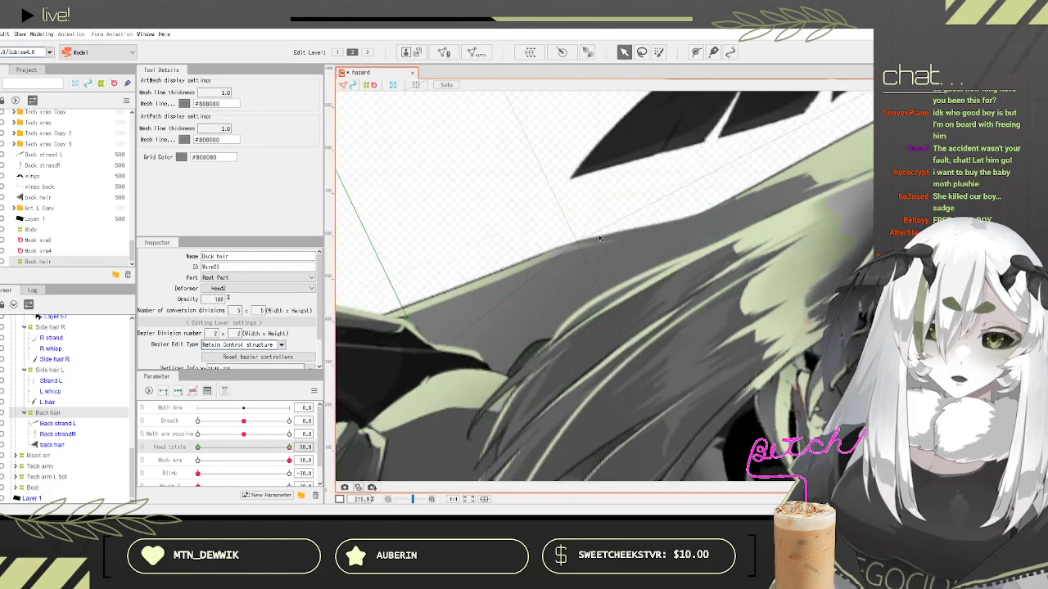
scroll(570, 248, "down", 8)
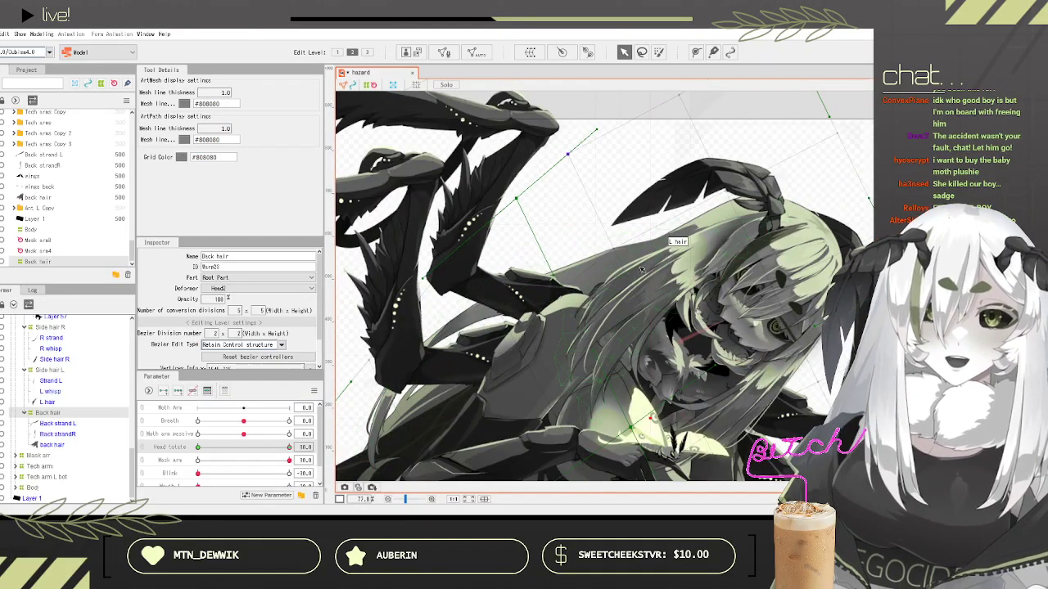
scroll(624, 274, "up", 2)
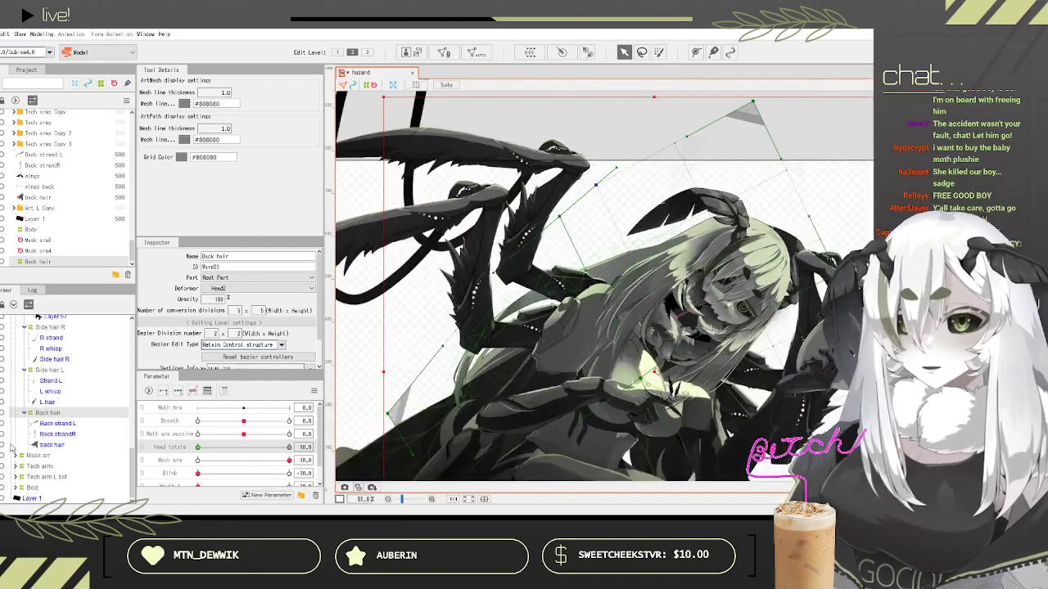
left_click(57, 423)
mouse_move(559, 323)
left_mouse_down()
mouse_move(564, 335)
mouse_move(552, 325)
left_mouse_up()
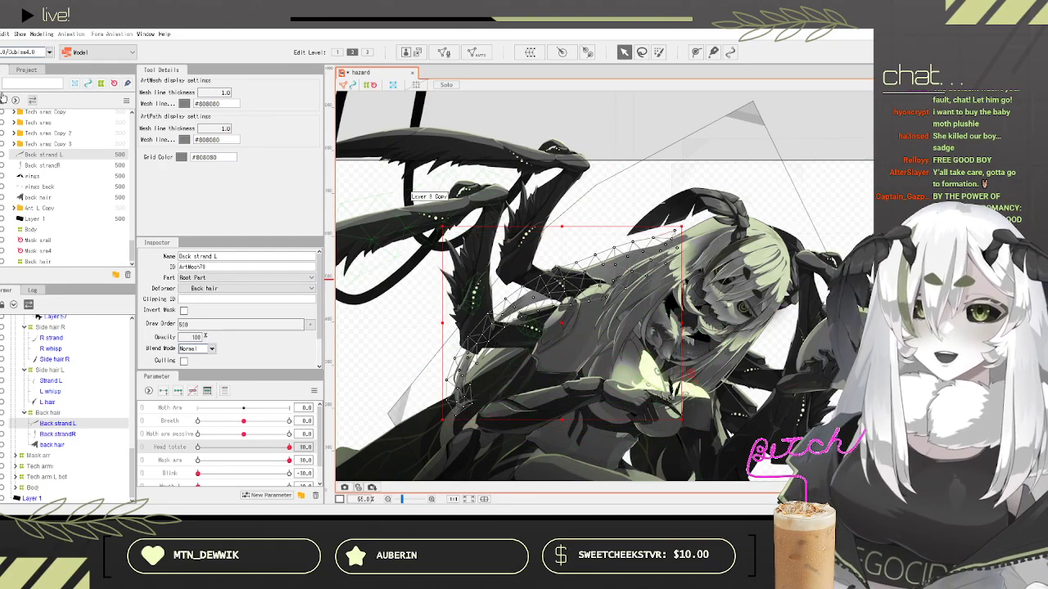
left_click(50, 381)
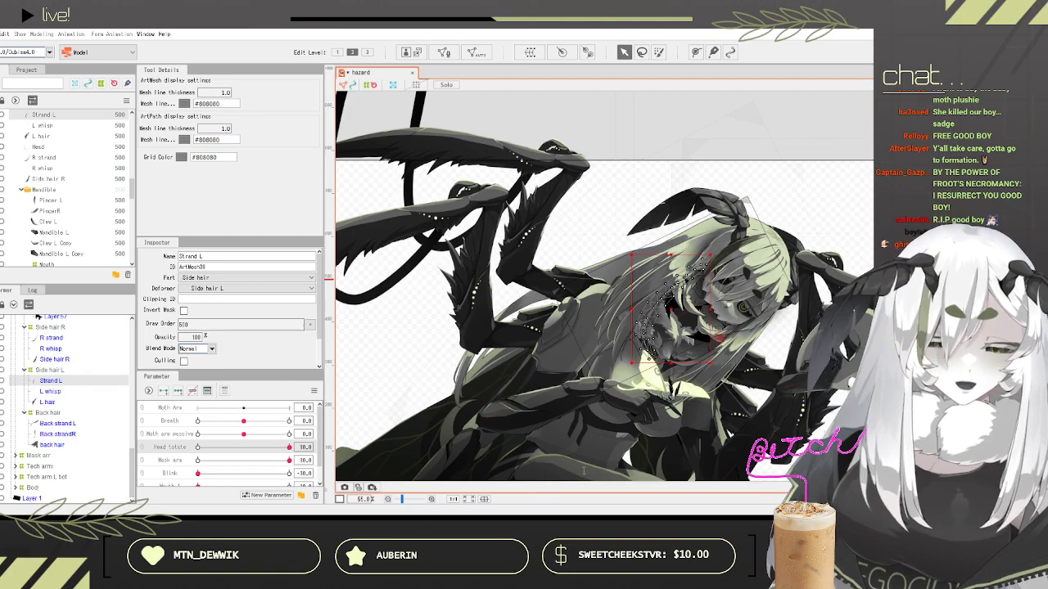
left_click(591, 403)
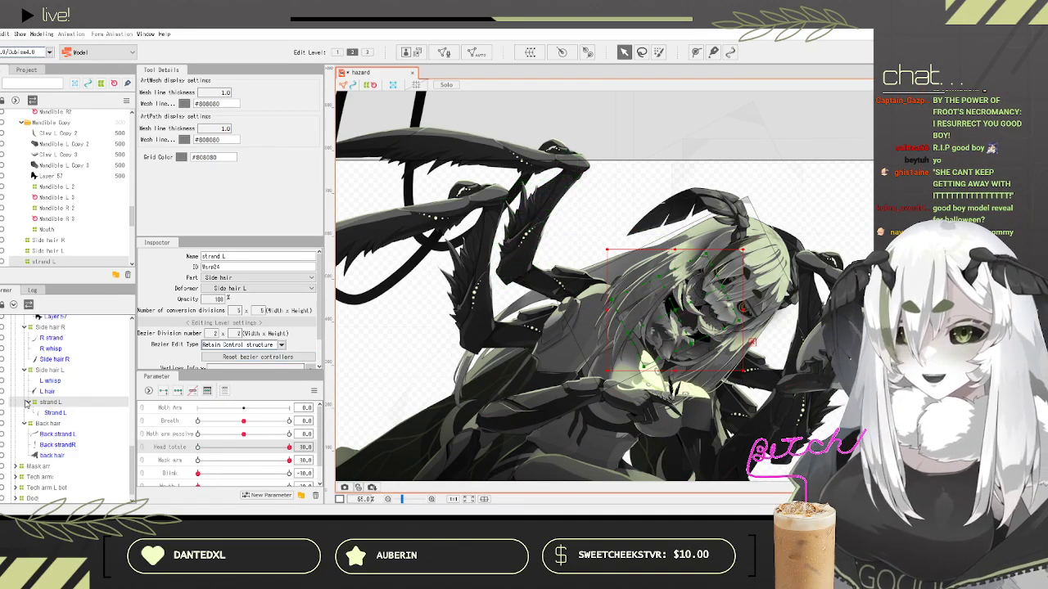
key("Delete")
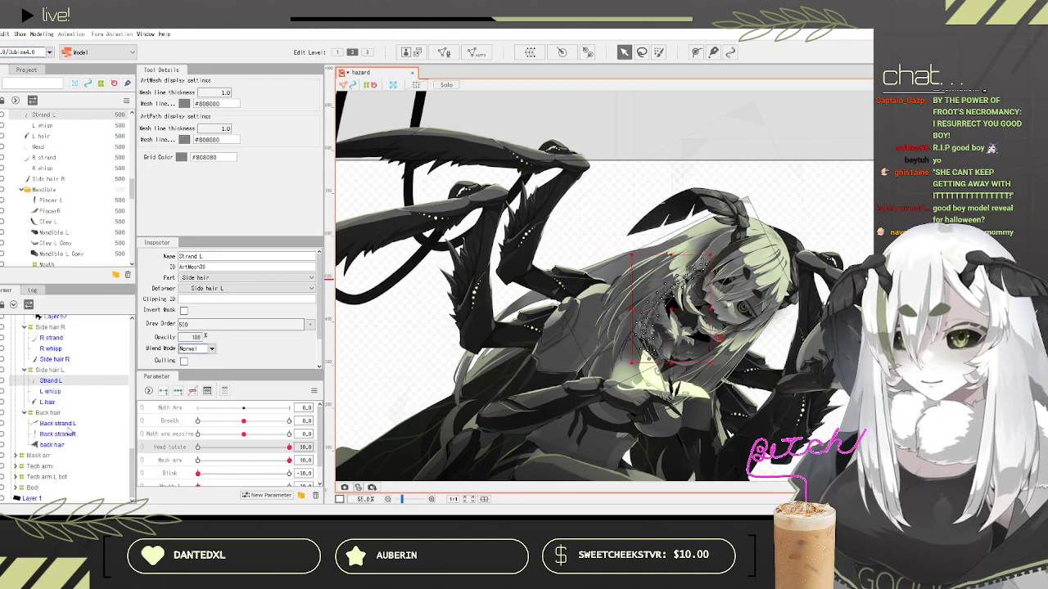
Step: Create a warp deformer named Strand L around Back strand L, parented to Back hair
left_click(71, 422)
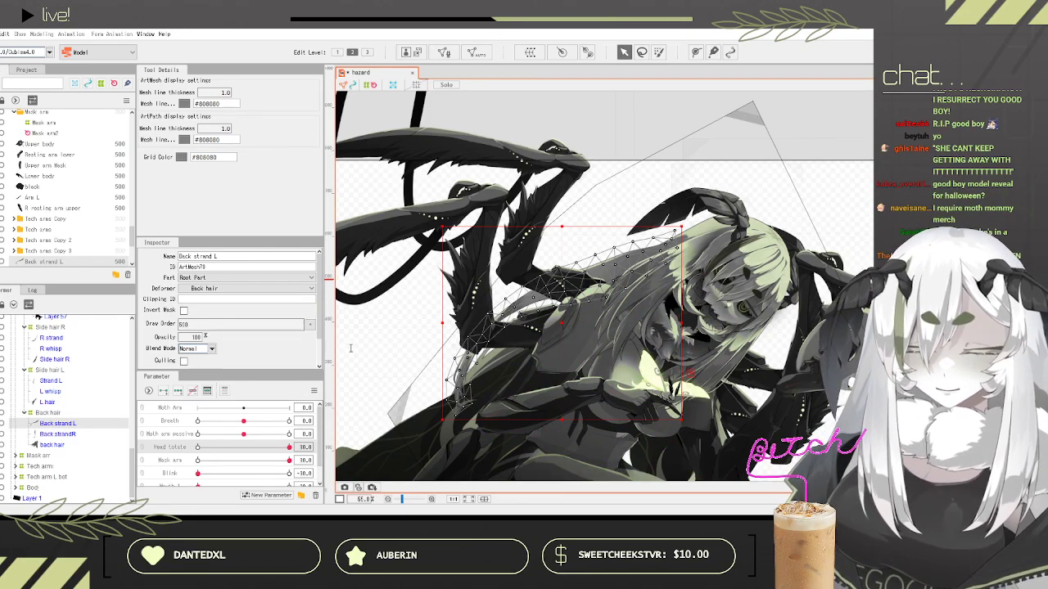
key("ctrl+z")
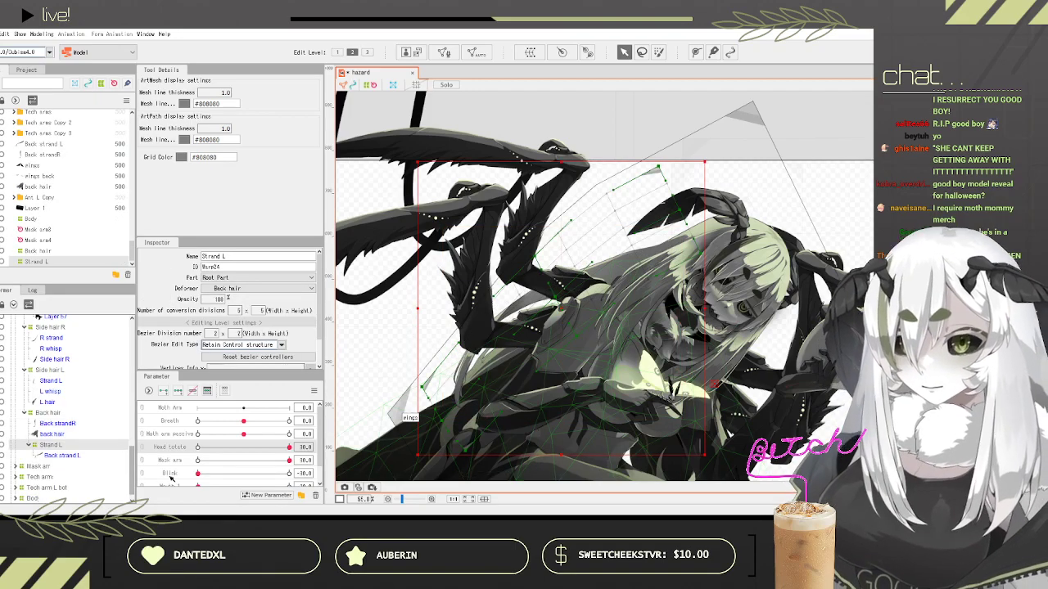
scroll(67, 399, "down", 1)
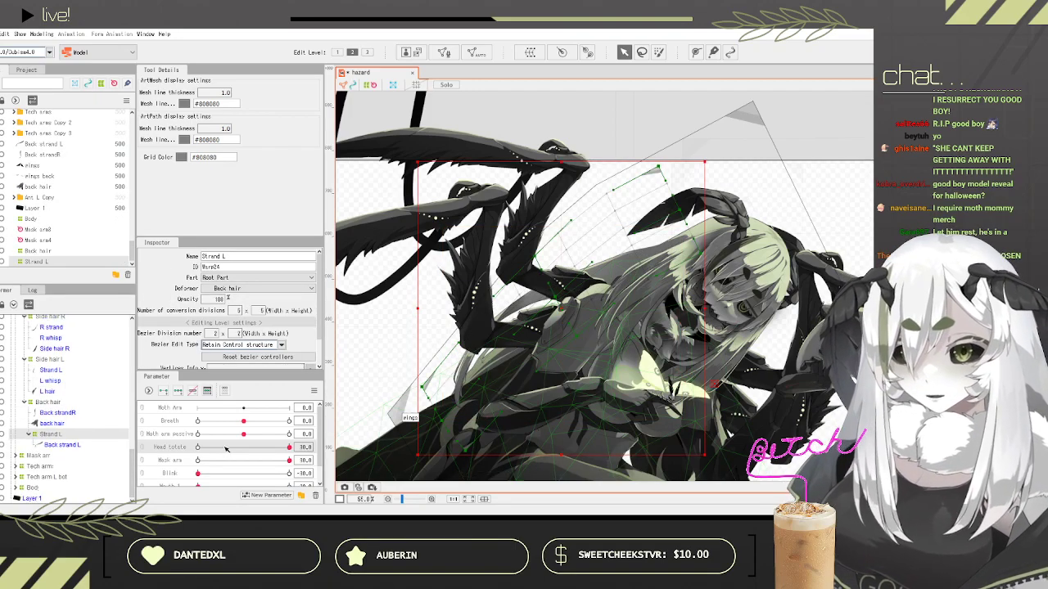
Step: Key the back hair's Strand L warp to Head rotate with two keys and shift it slightly downward at 30
left_click_drag(229, 447, 305, 448)
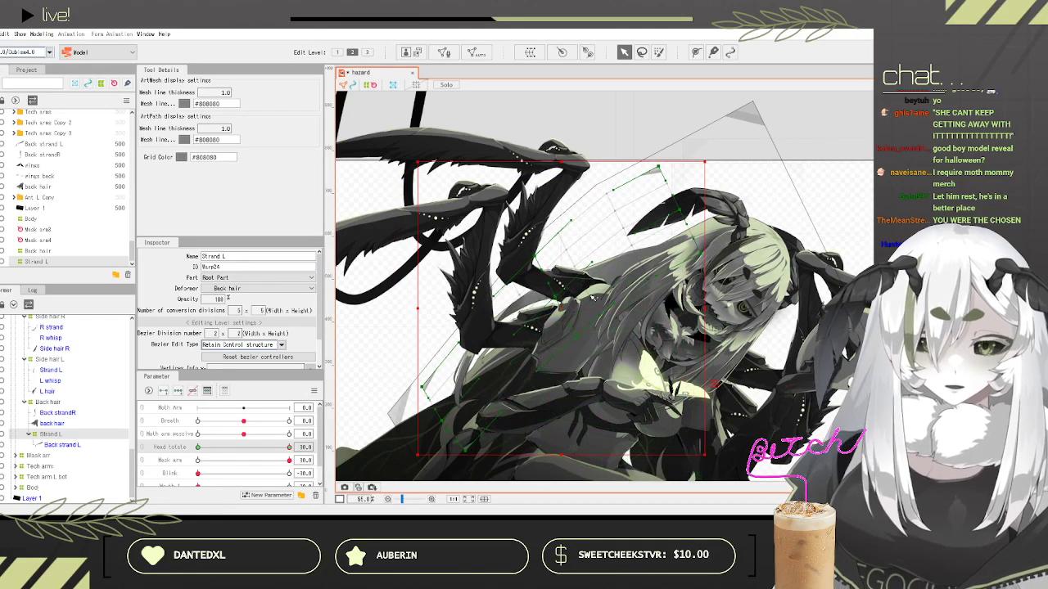
left_click_drag(562, 309, 565, 317)
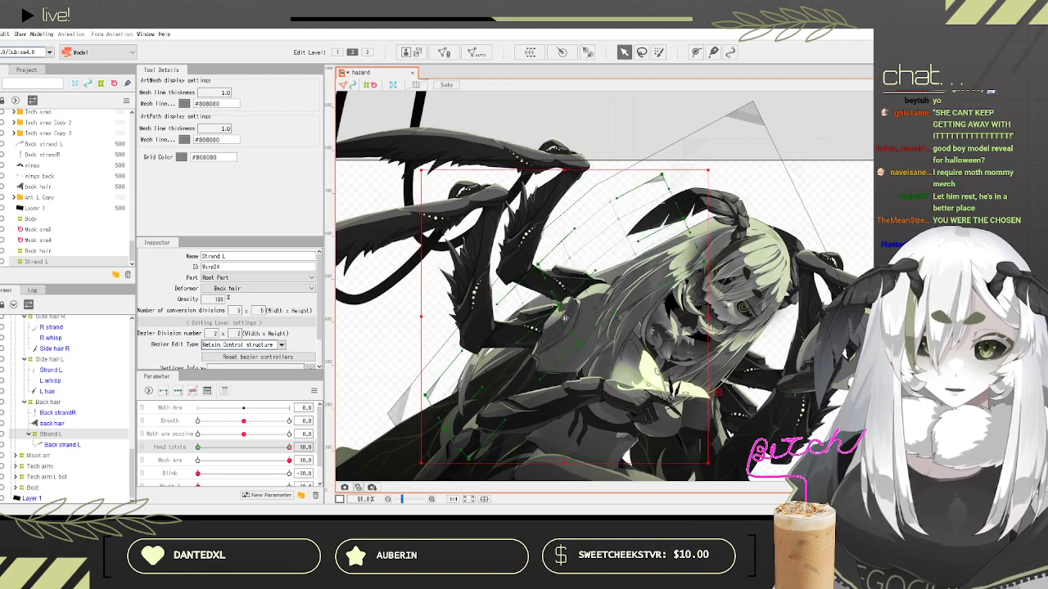
left_click_drag(288, 448, 314, 437)
Step: Key the Side hair L warp to Head rotate with two keys, adjust its shape at 30, and test the rotation
scroll(528, 302, "down", 3)
left_click_drag(577, 311, 475, 320)
scroll(470, 319, "up", 3)
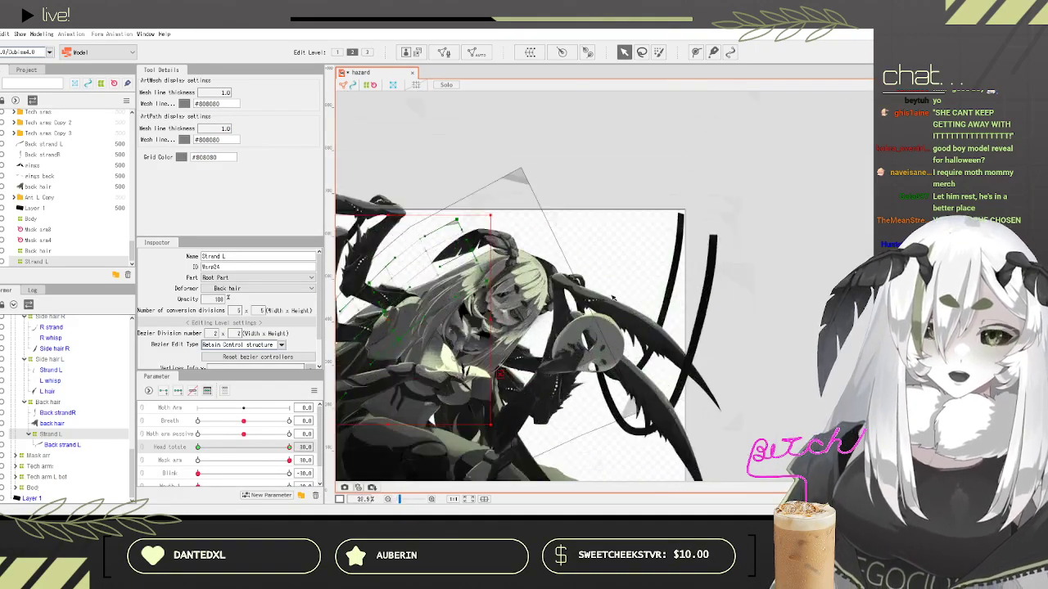
left_click(48, 359)
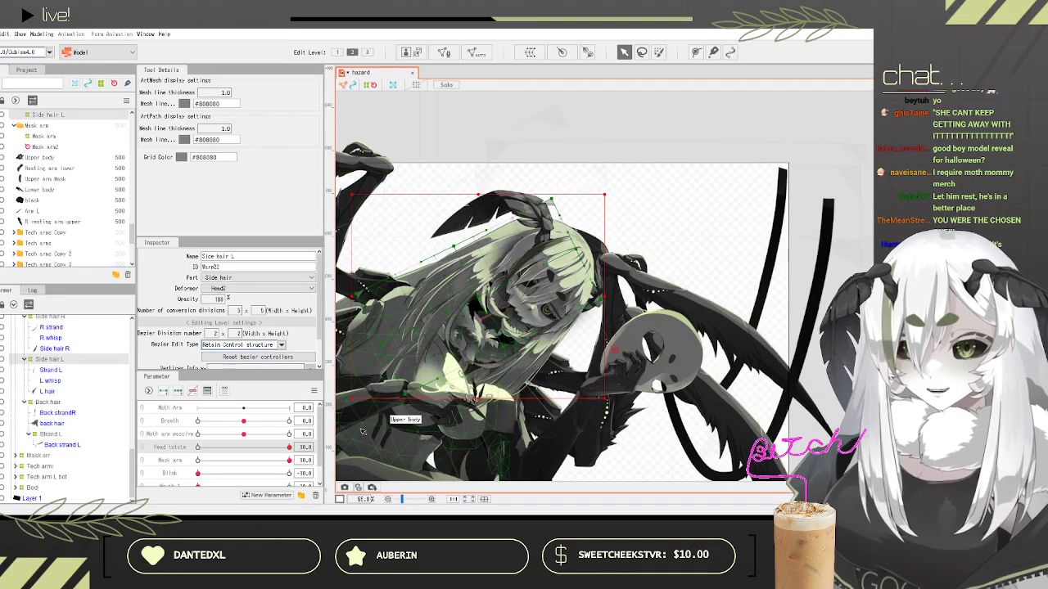
left_click_drag(219, 449, 370, 443)
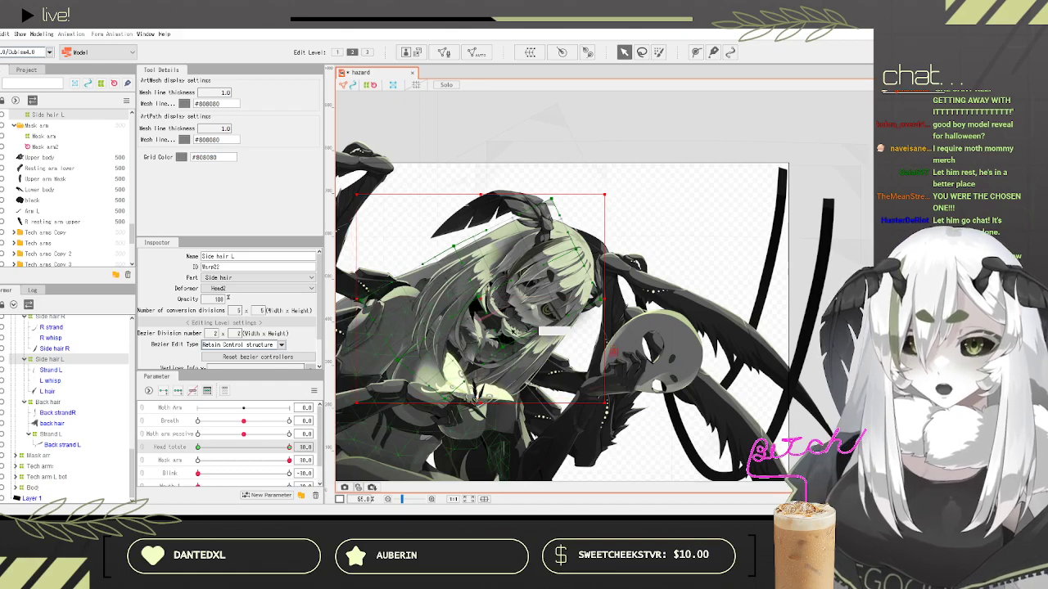
left_click_drag(288, 447, 397, 442)
scroll(510, 311, "up", 2)
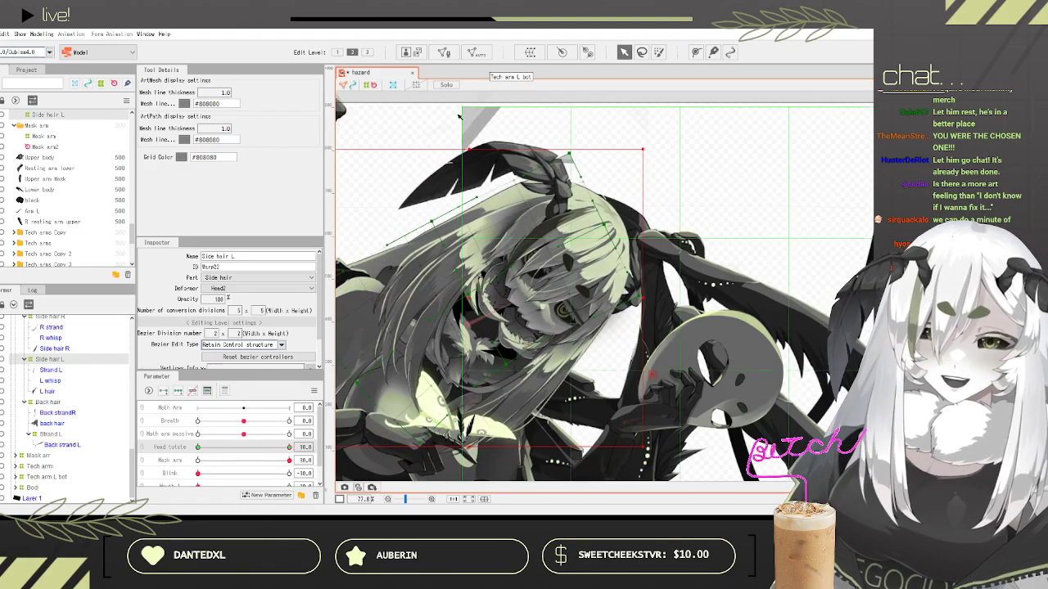
scroll(517, 180, "down", 2)
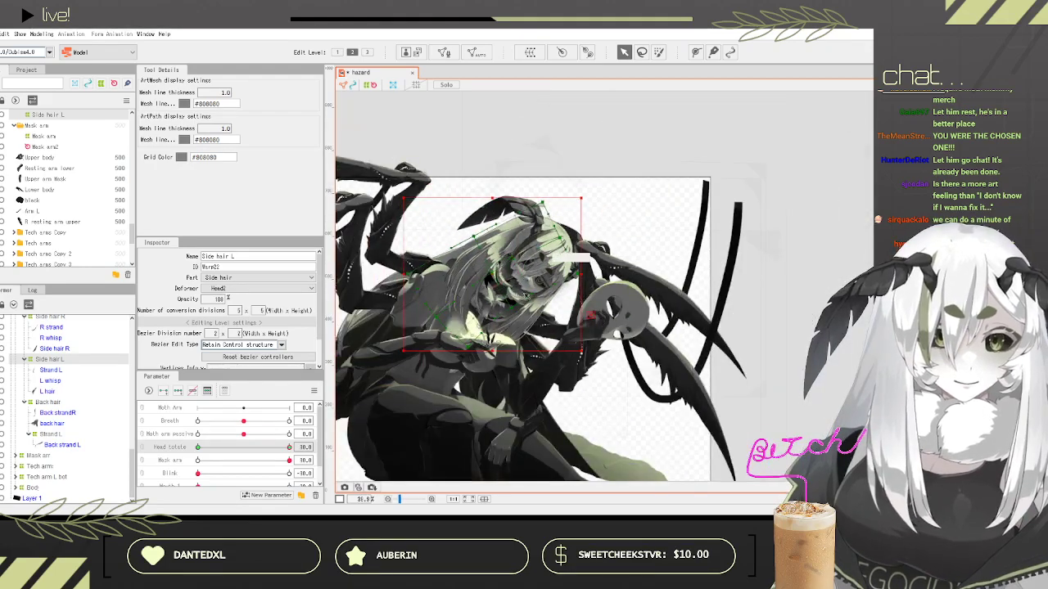
left_click_drag(260, 451, 325, 449)
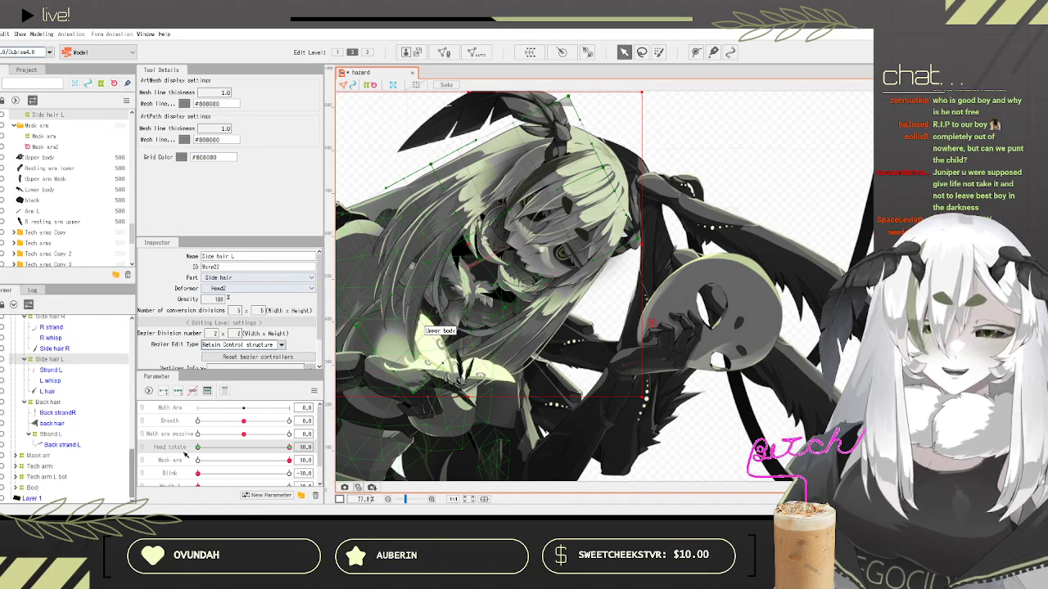
mouse_move(271, 446)
left_mouse_down()
mouse_move(199, 446)
mouse_move(291, 447)
left_mouse_up()
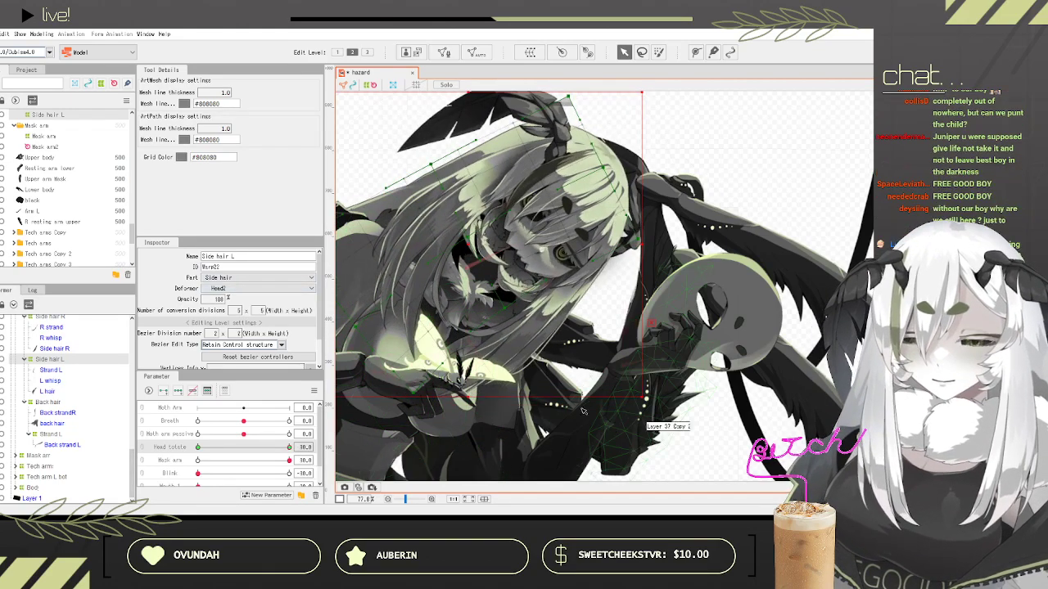
Step: Key the Side hair R warp to Head rotate with two keys, adjust its shape at 30, and test the rotation
scroll(70, 385, "up", 2)
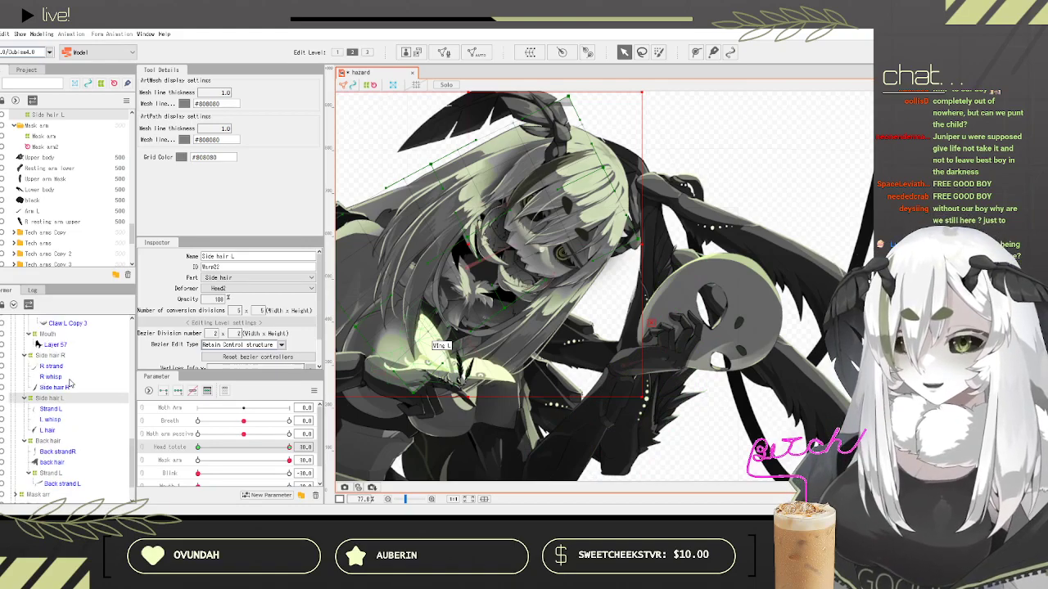
left_click(52, 356)
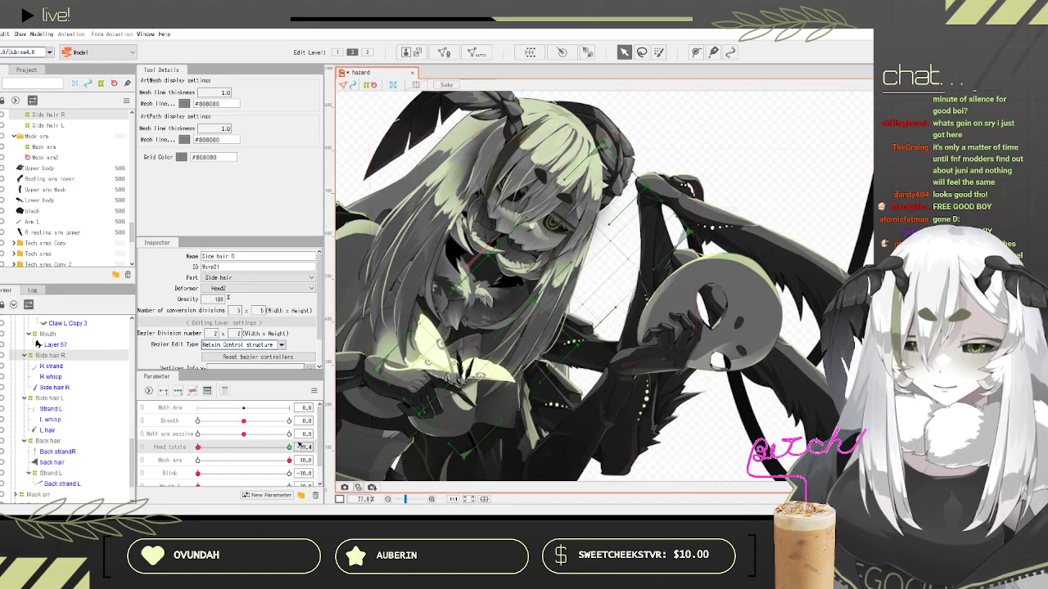
scroll(573, 213, "down", 5)
scroll(549, 225, "up", 3)
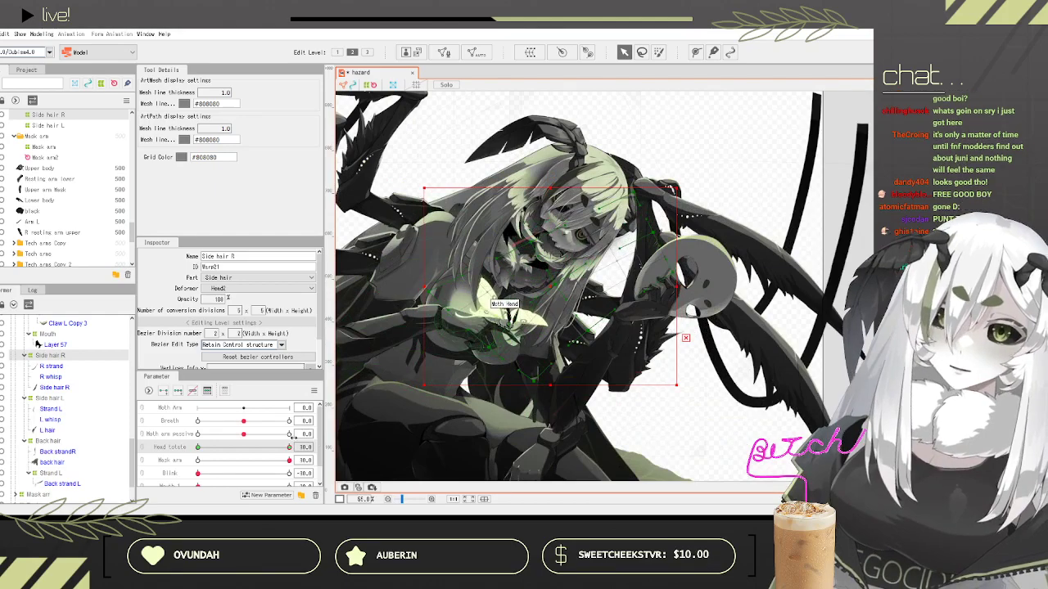
left_click_drag(273, 450, 162, 448)
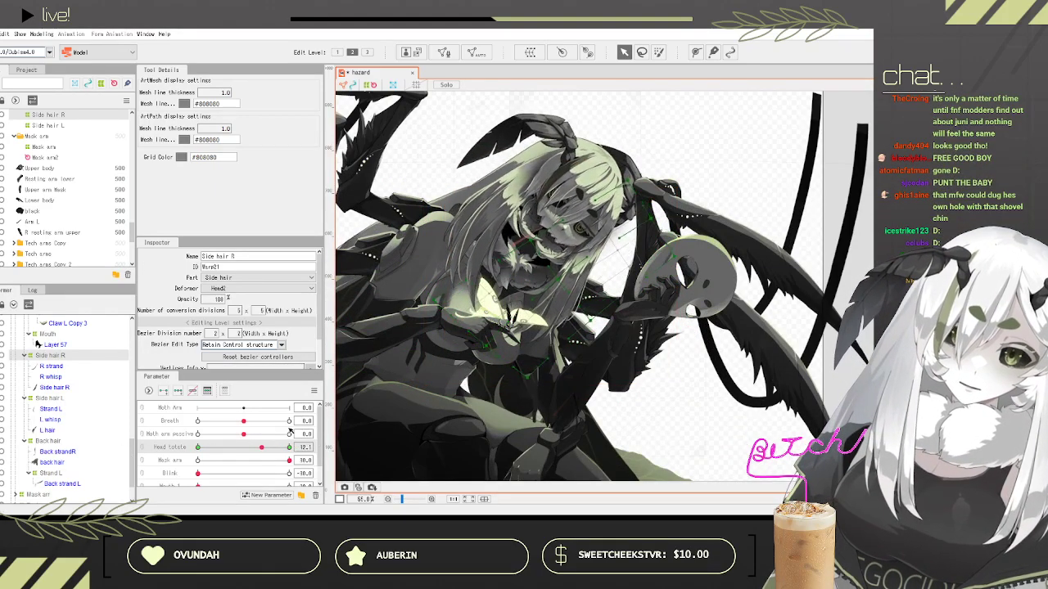
scroll(614, 289, "down", 5)
scroll(615, 288, "up", 5)
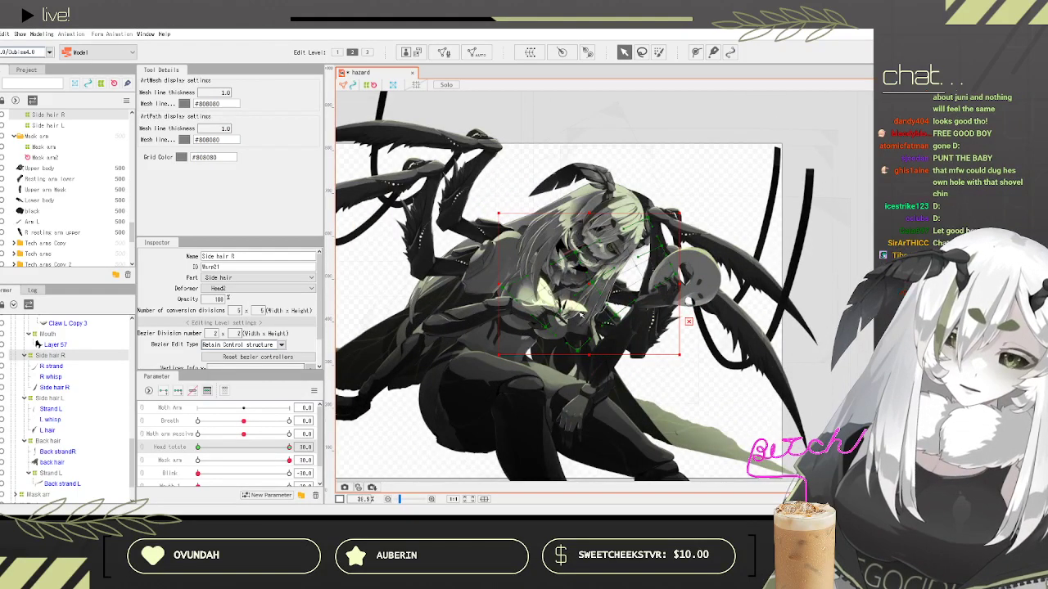
Step: Save the hazard model
scroll(583, 314, "down", 2)
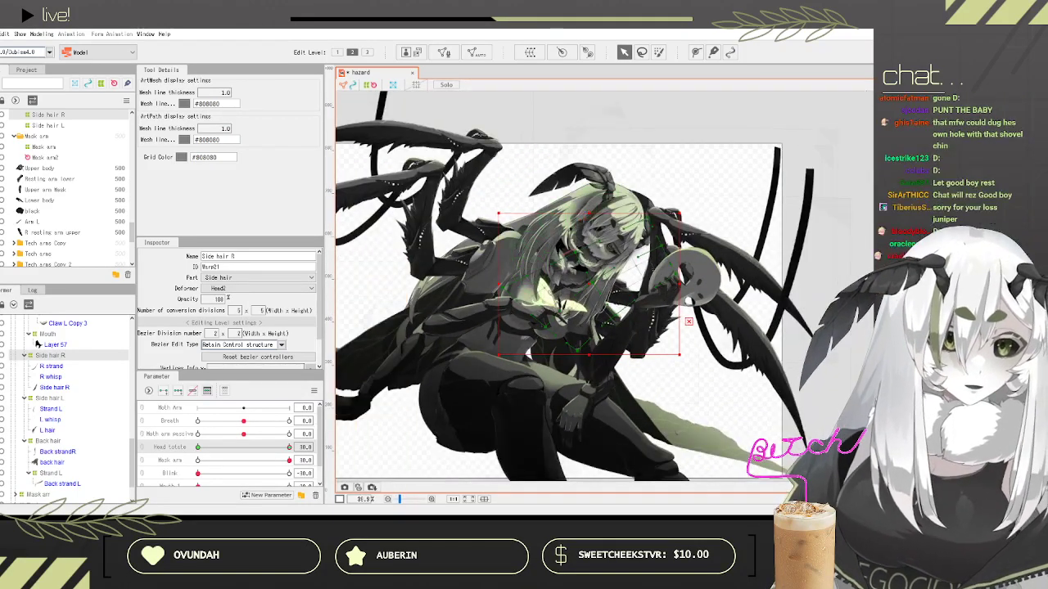
left_click(1, 34)
left_click(11, 124)
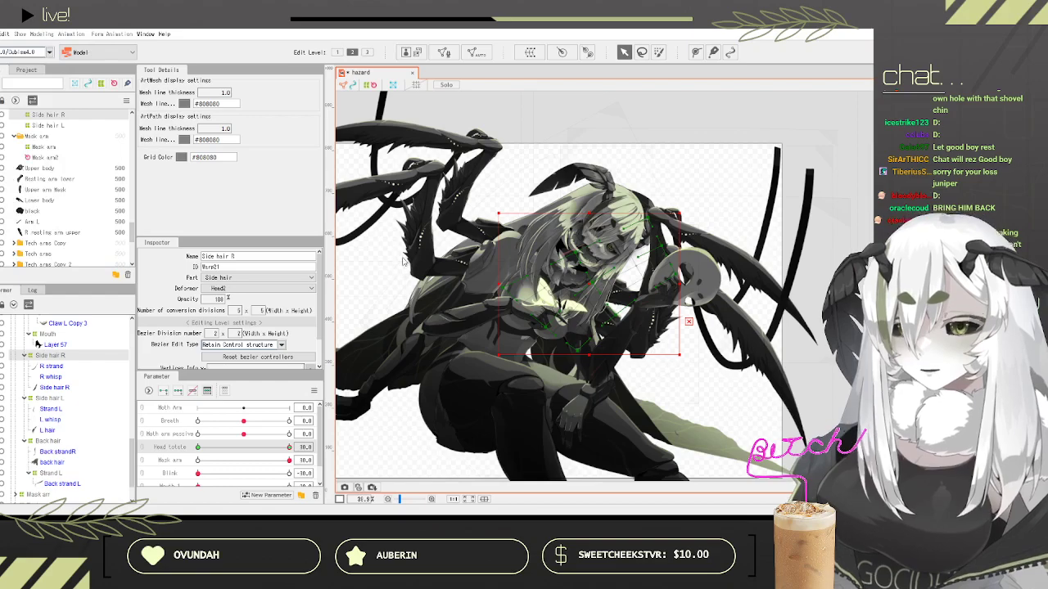
Step: Create a warp deformer named Bangs under Head2 around the strand, strand 2, wisp, Bangs, BangsR and Bangs L meshes
scroll(644, 209, "up", 3)
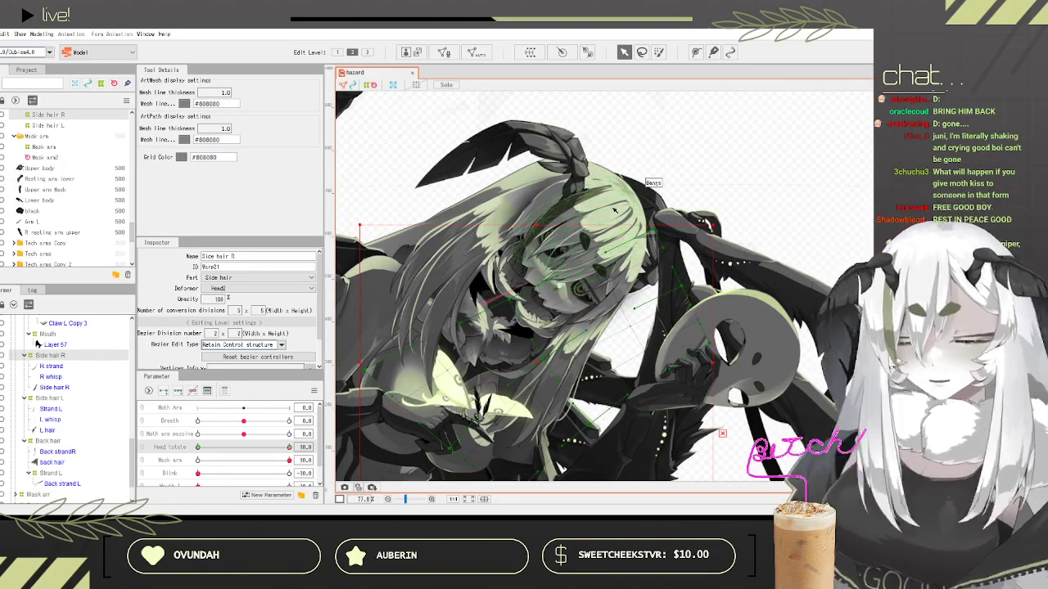
scroll(66, 376, "up", 5)
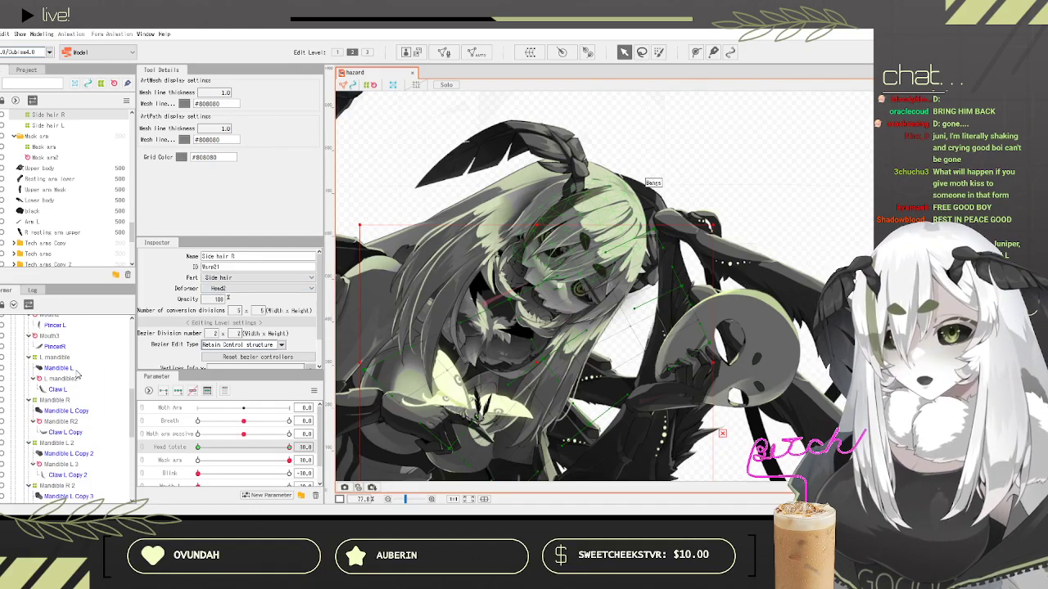
scroll(87, 408, "up", 5)
scroll(75, 381, "down", 2)
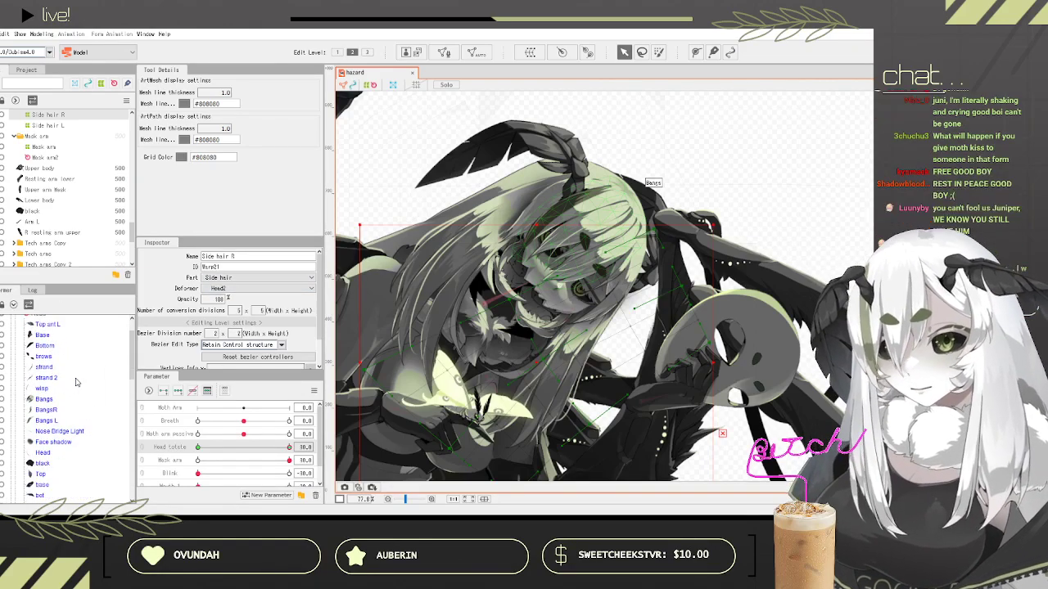
left_click(44, 365)
scroll(107, 384, "down", 2)
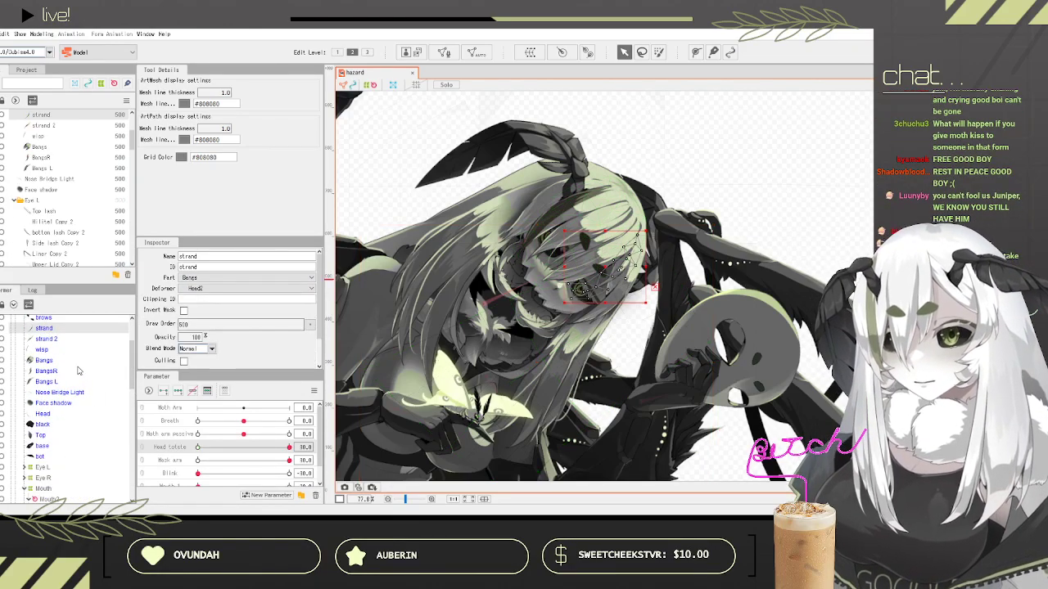
left_click(43, 360, "shift")
left_click(59, 380, "shift")
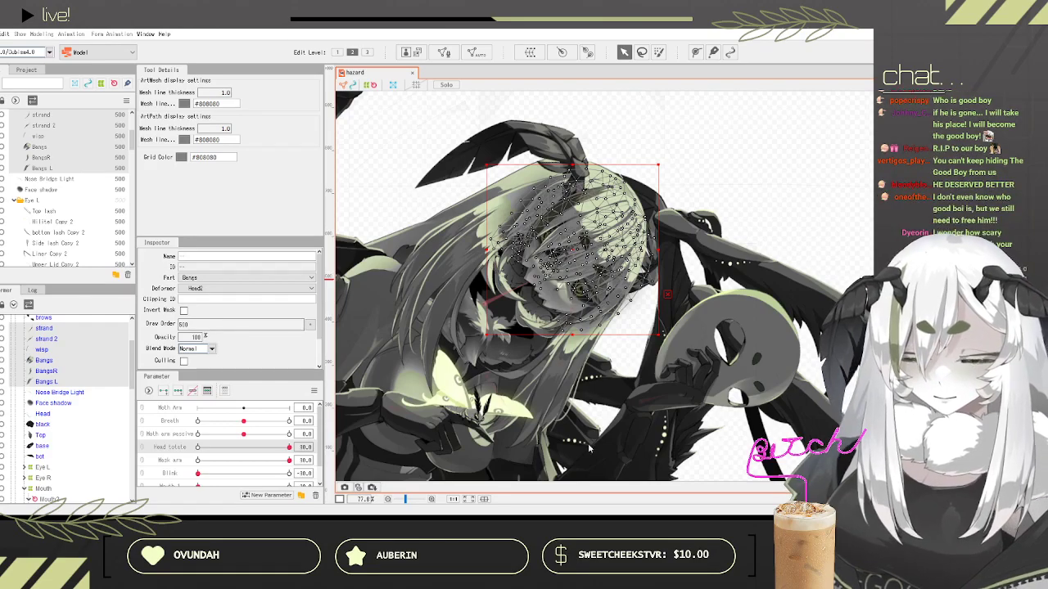
left_click(560, 446)
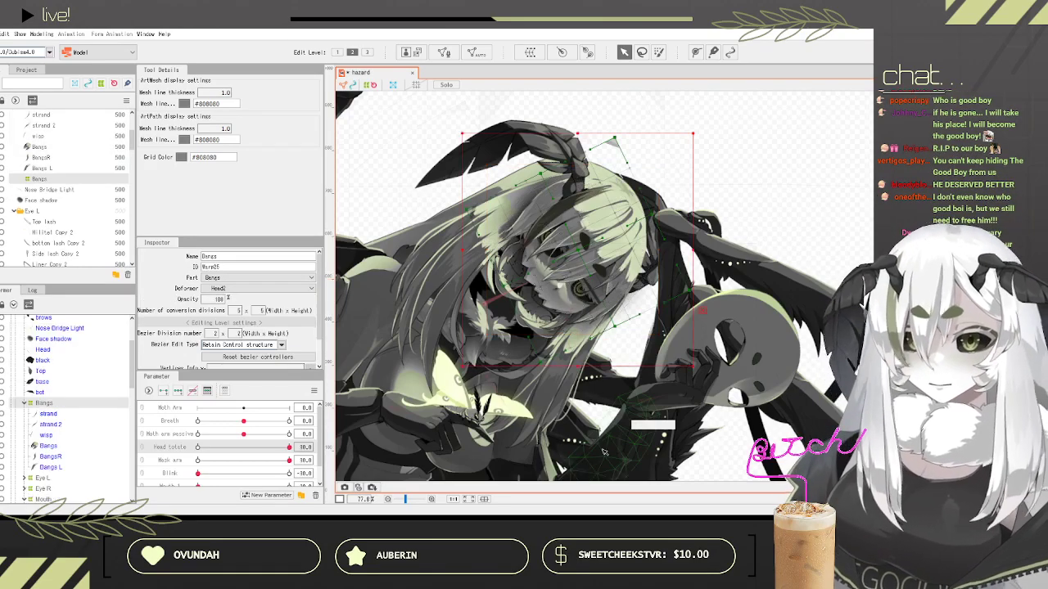
Step: Key the Bangs warp to Head rotate with two keys and test the rotation up to 30
left_click(226, 452)
left_click_drag(227, 450, 289, 447)
scroll(588, 268, "up", 2)
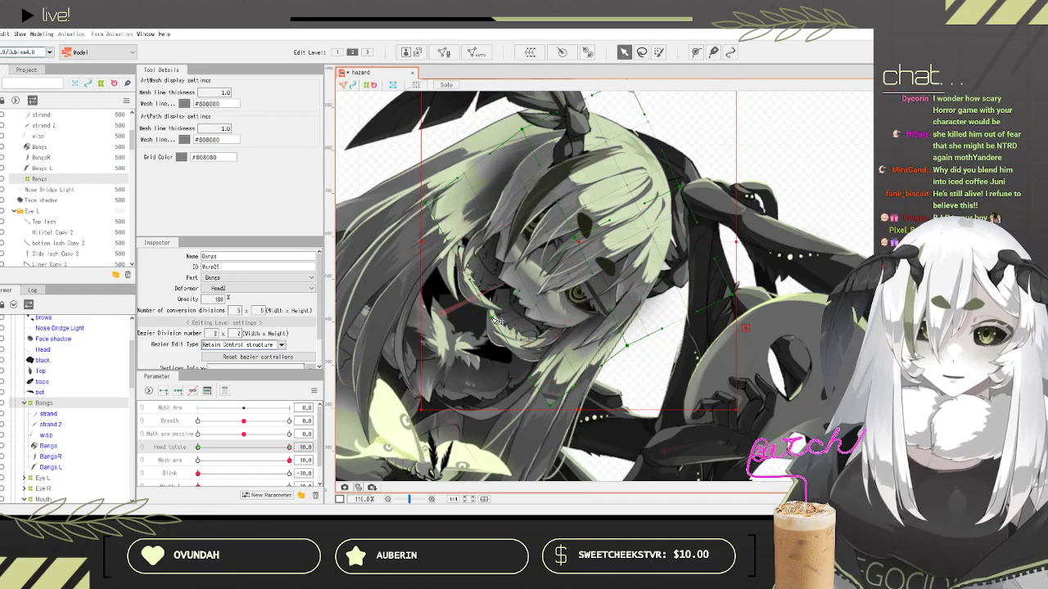
left_click_drag(287, 448, 387, 447)
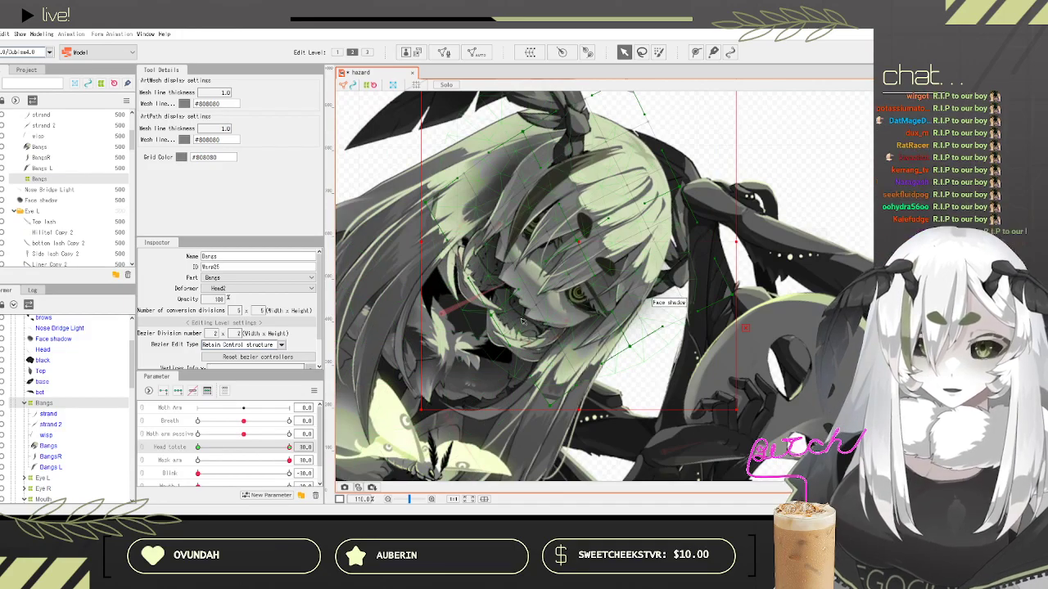
Step: Examine the bangs, face and surrounding hair from close up and from afar with Head rotate at 30
scroll(571, 305, "up", 3)
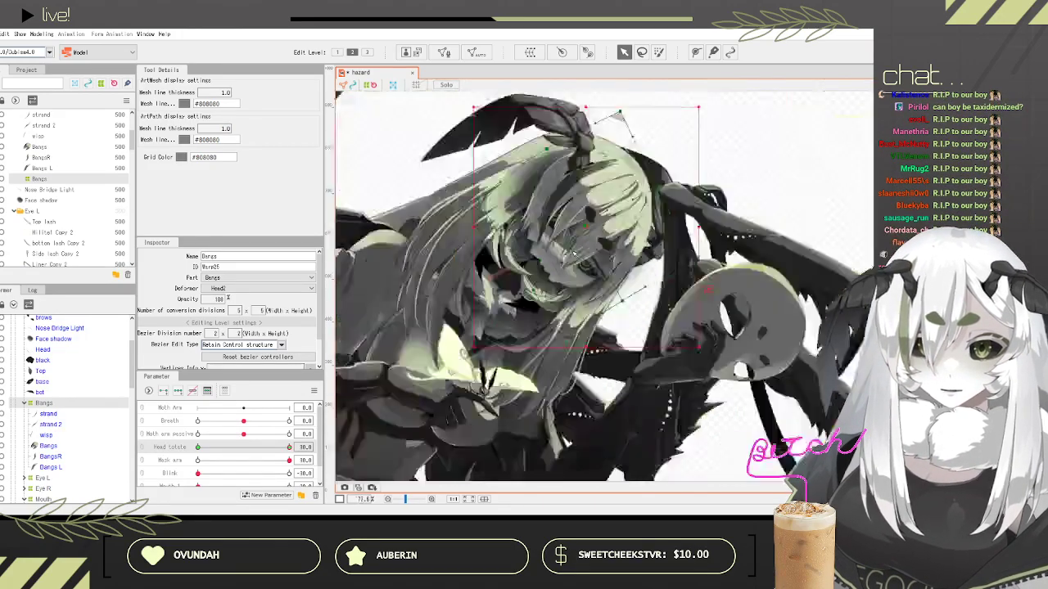
scroll(581, 251, "down", 3)
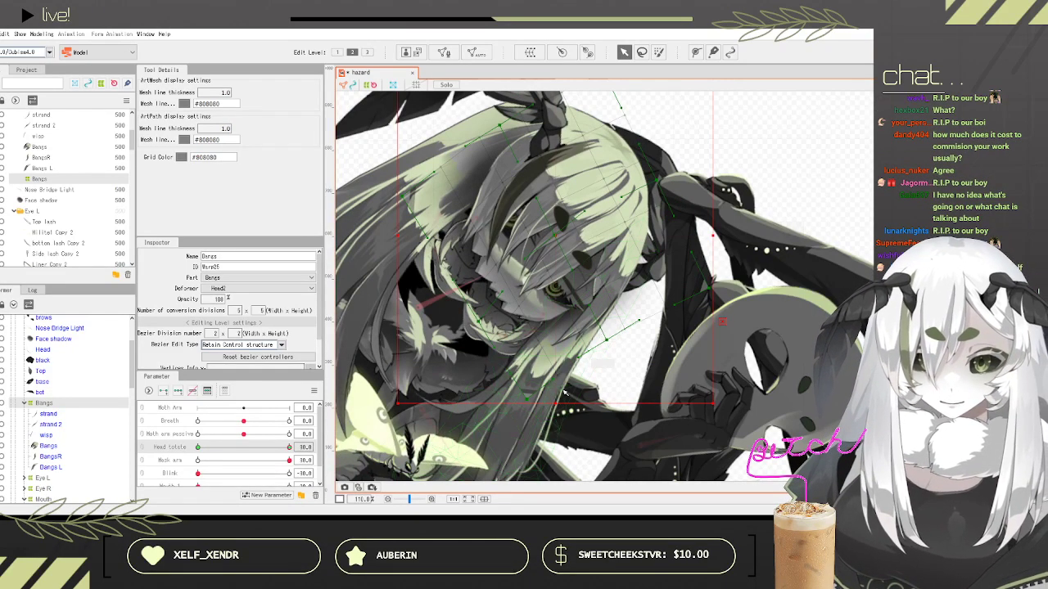
scroll(563, 394, "up", 3)
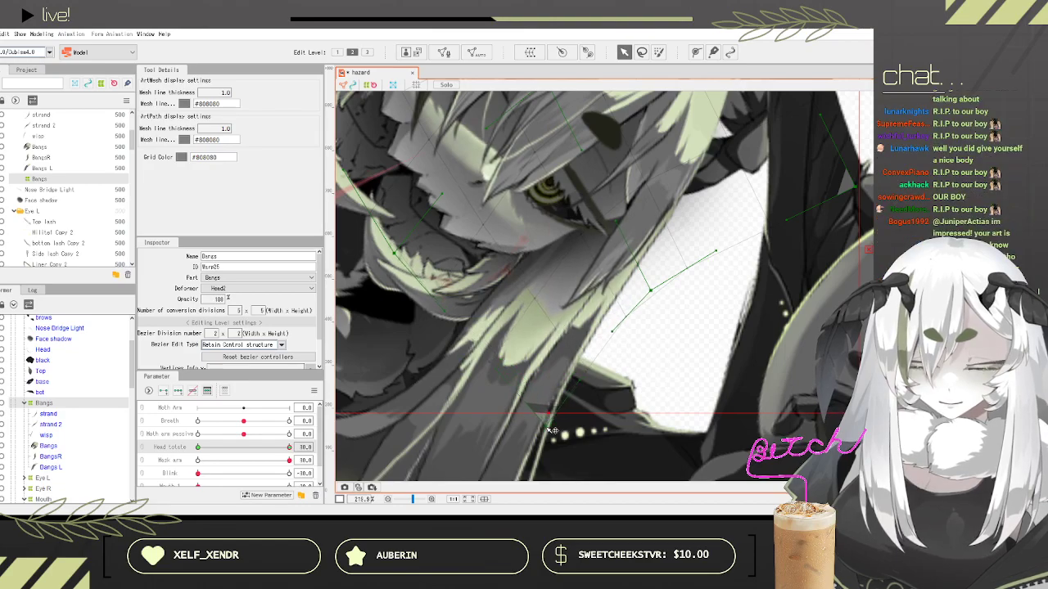
scroll(553, 430, "down", 4)
scroll(543, 221, "up", 3)
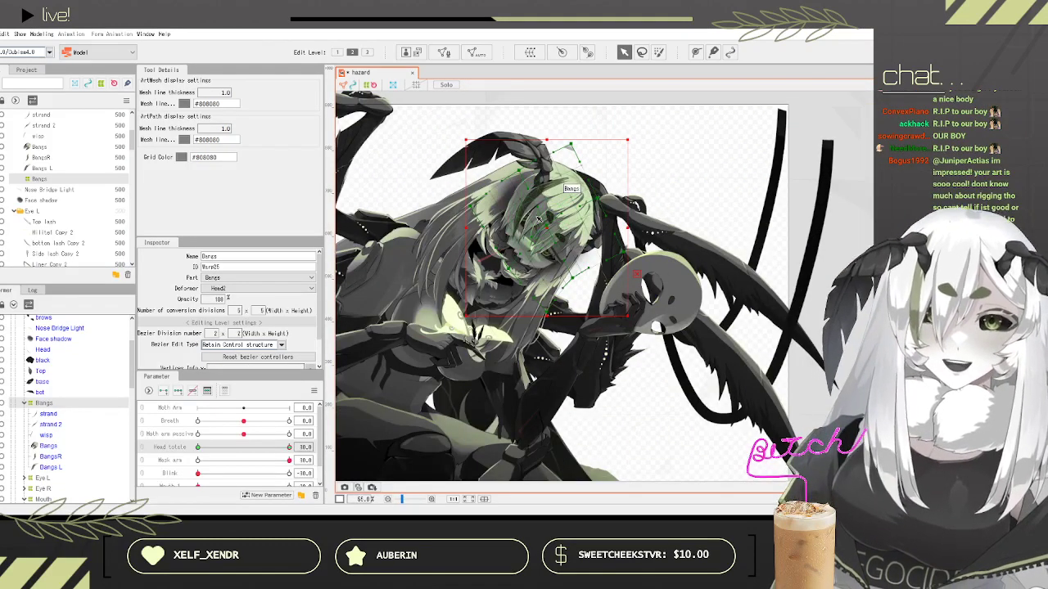
scroll(536, 246, "down", 1)
scroll(507, 249, "down", 3)
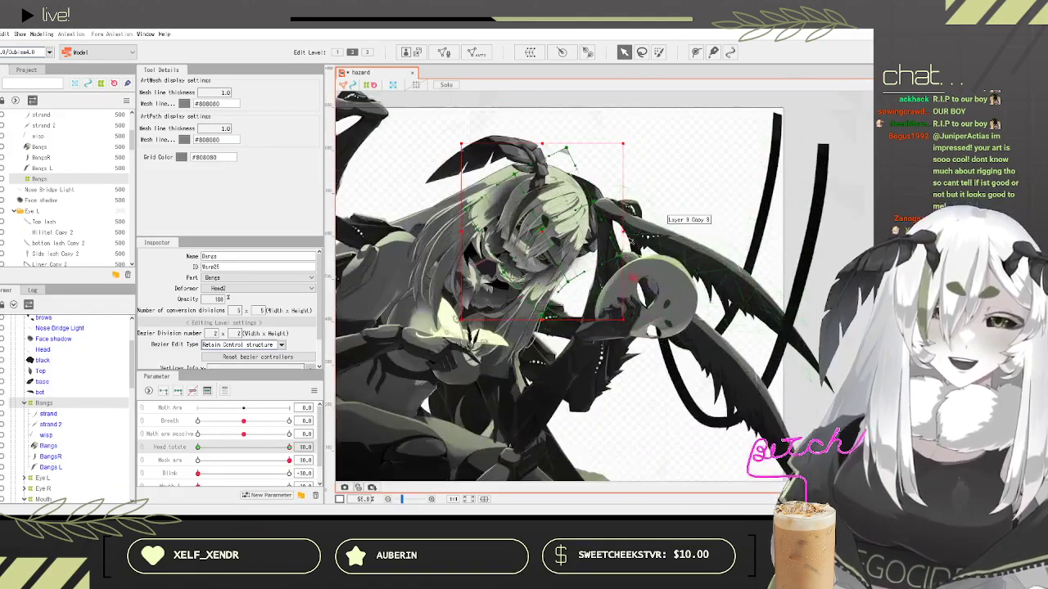
scroll(609, 248, "up", 3)
scroll(365, 172, "down", 2)
scroll(350, 154, "down", 2)
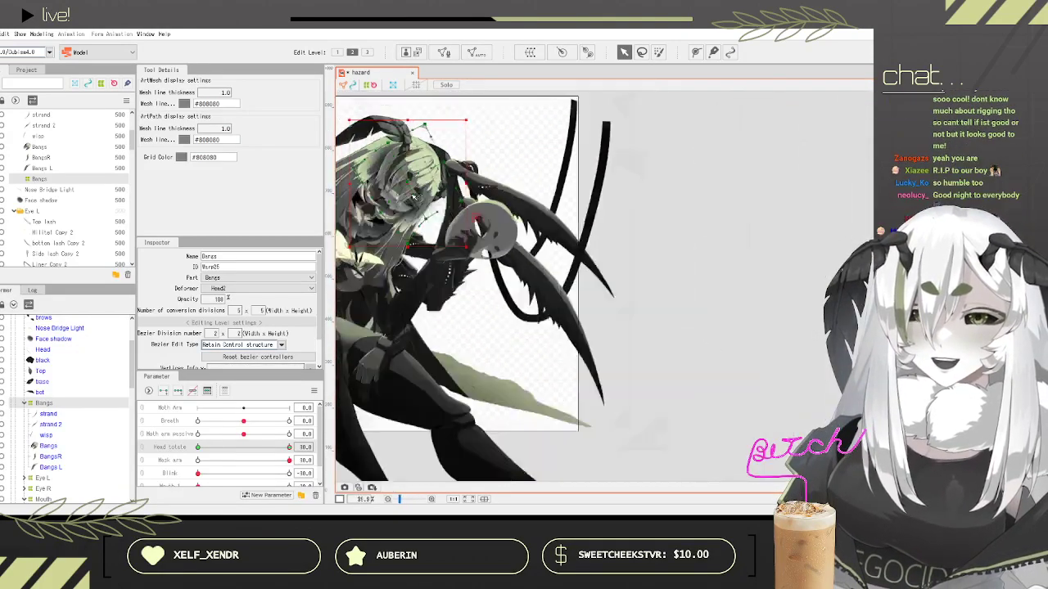
scroll(350, 153, "up", 3)
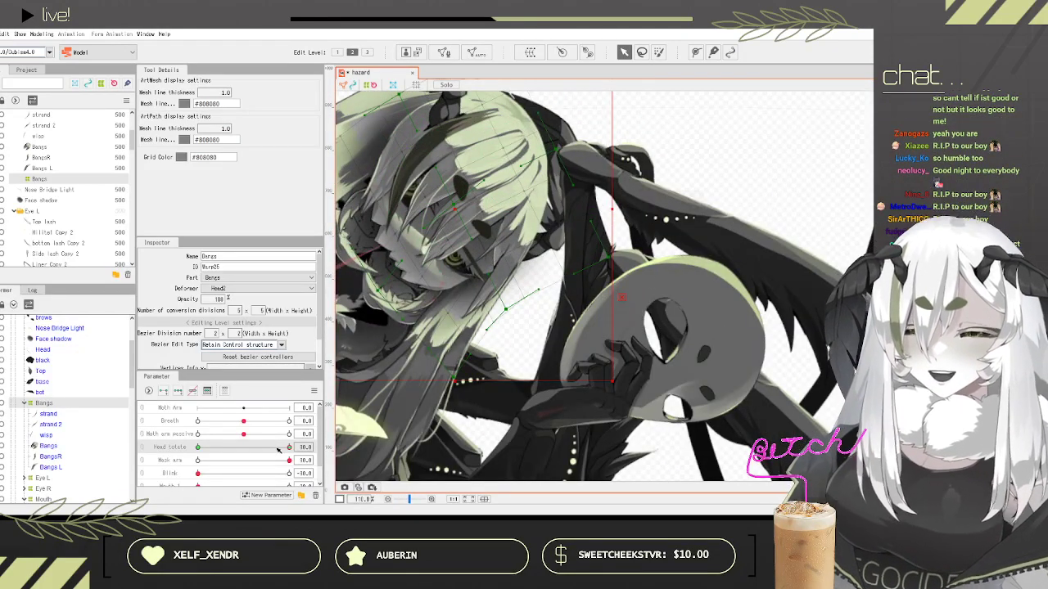
scroll(551, 288, "down", 2)
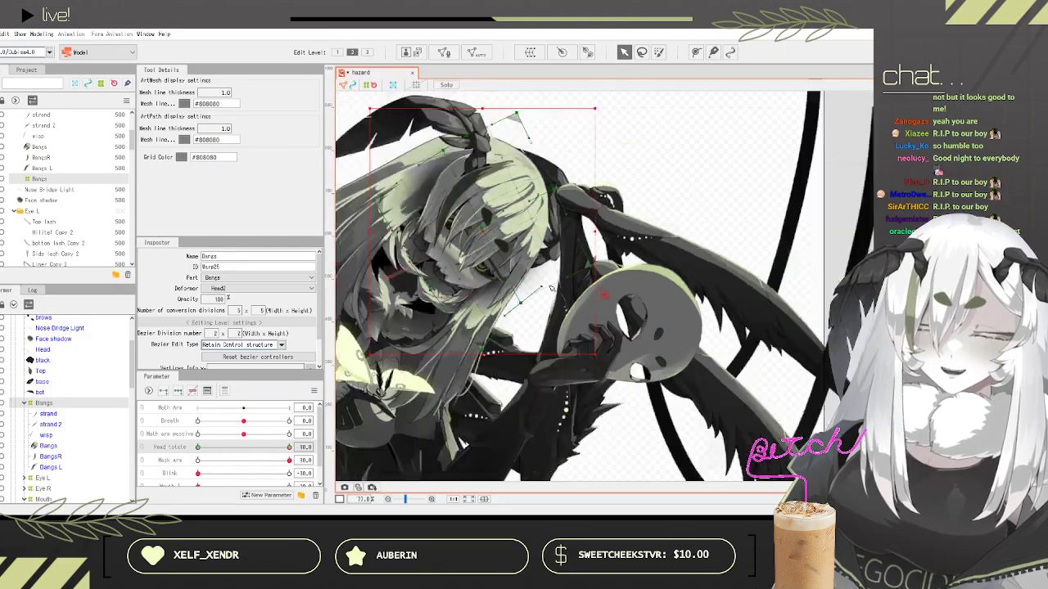
scroll(551, 288, "down", 2)
scroll(504, 264, "up", 3)
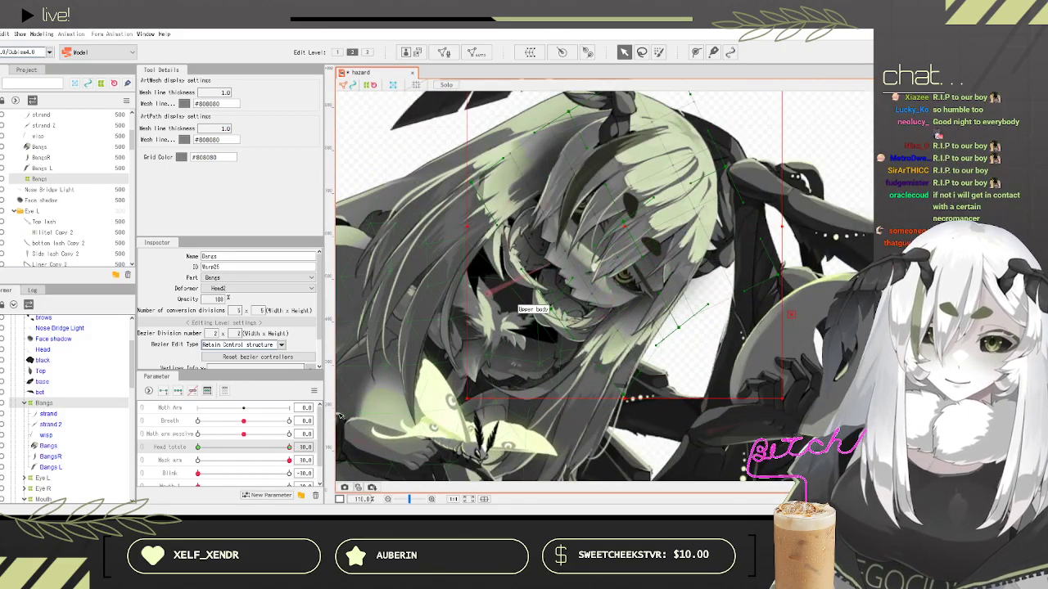
Step: Test Head rotate once more on the rigged bangs and save the hazard model
left_click_drag(256, 449, 410, 411)
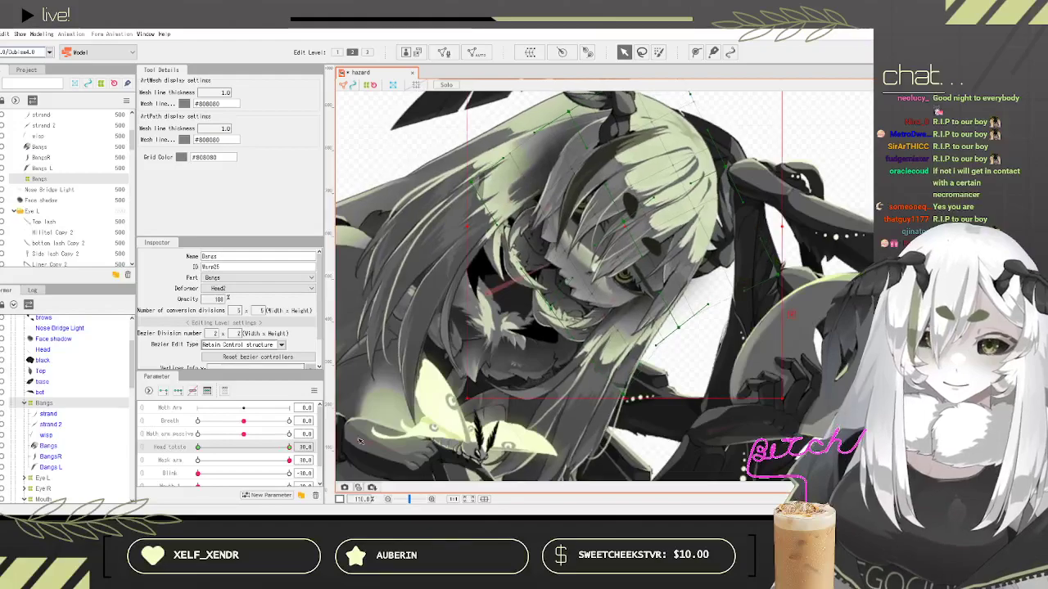
left_click(0, 35)
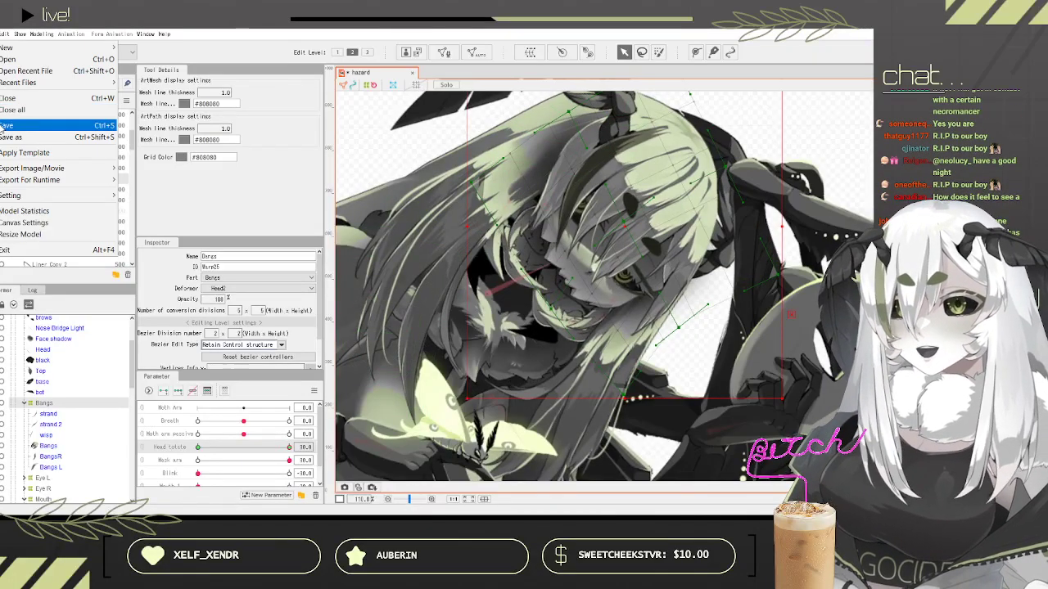
left_click(5, 126)
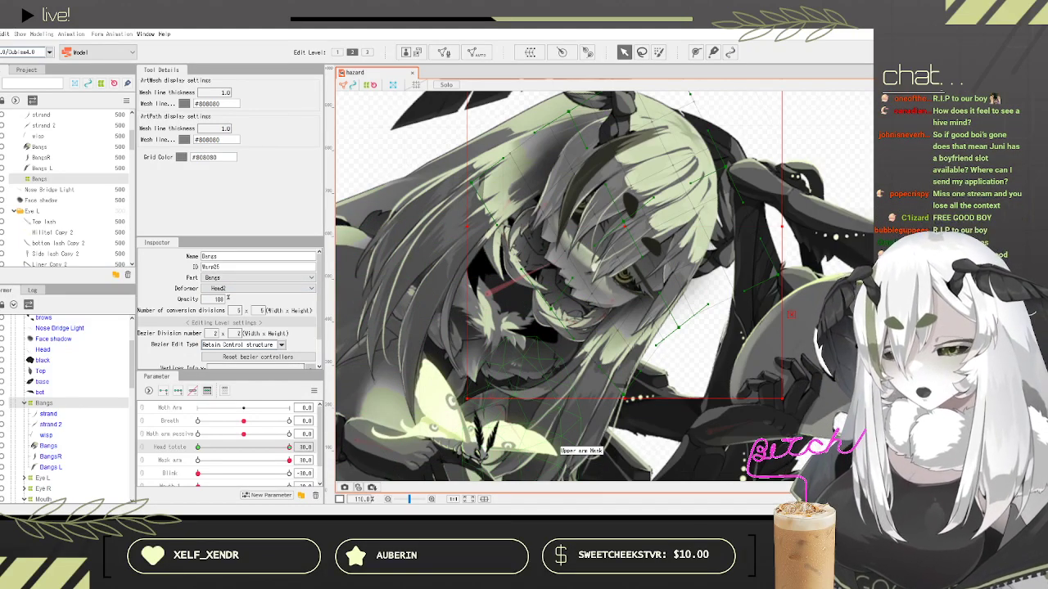
Step: Swing Head rotate and inspect how the bangs and side hair move with the head at several magnifications
left_click_drag(289, 448, 433, 448)
scroll(445, 263, "down", 5)
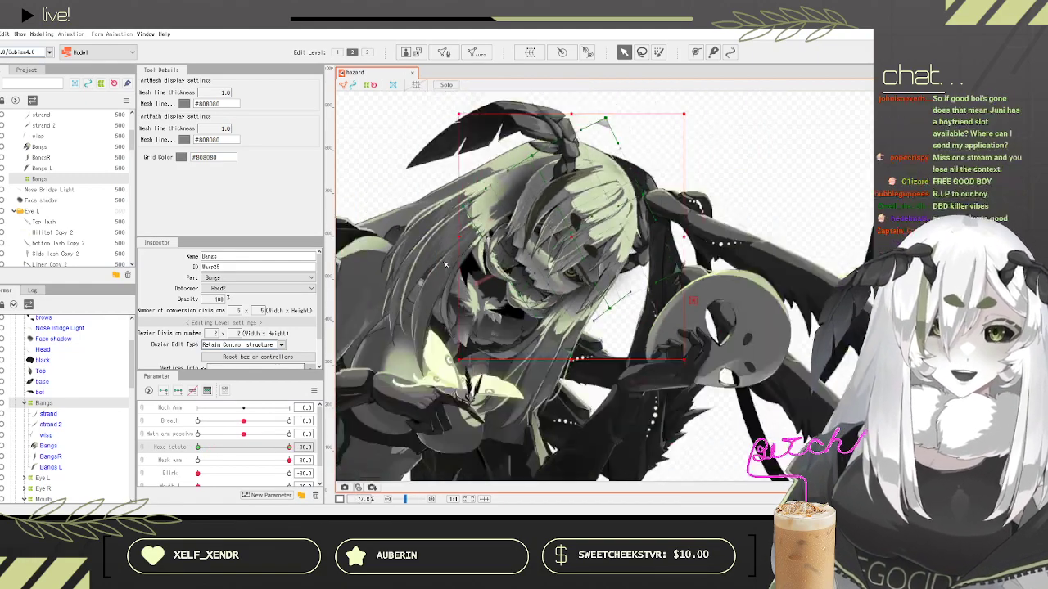
scroll(522, 237, "up", 3)
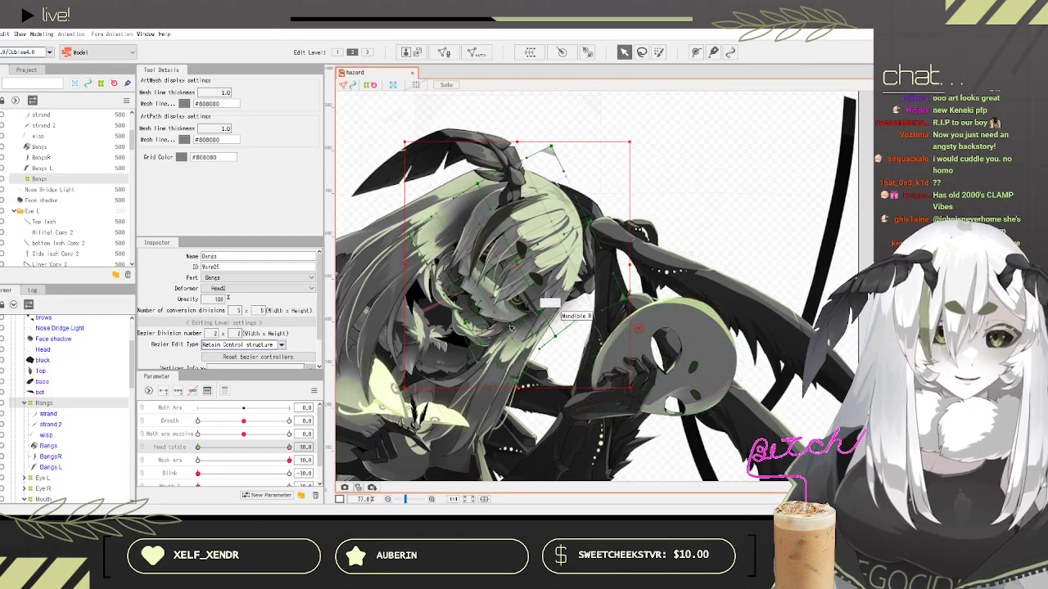
scroll(483, 345, "down", 3)
scroll(484, 346, "up", 3)
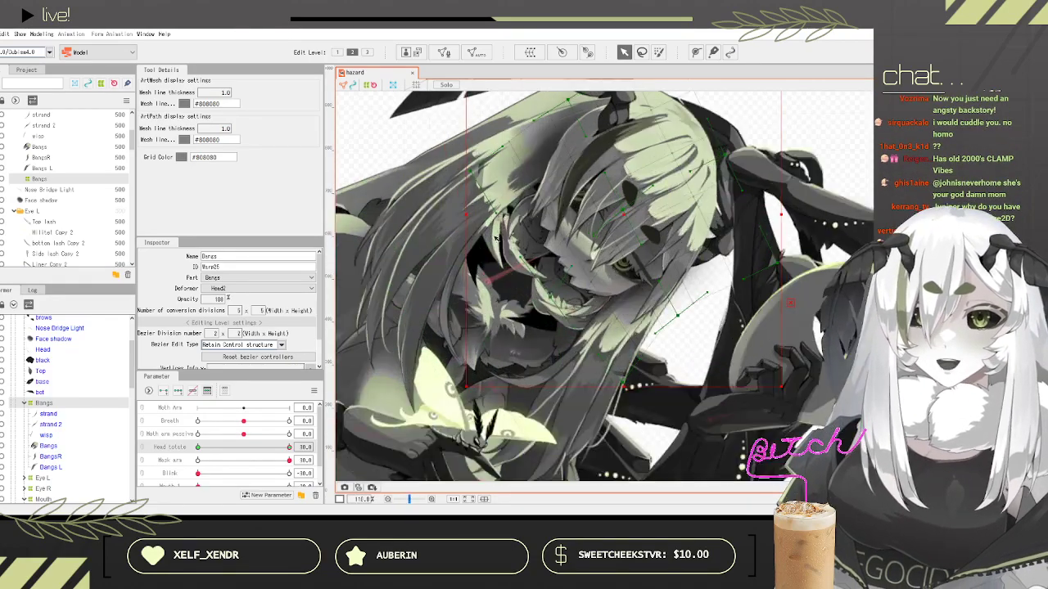
scroll(594, 197, "down", 4)
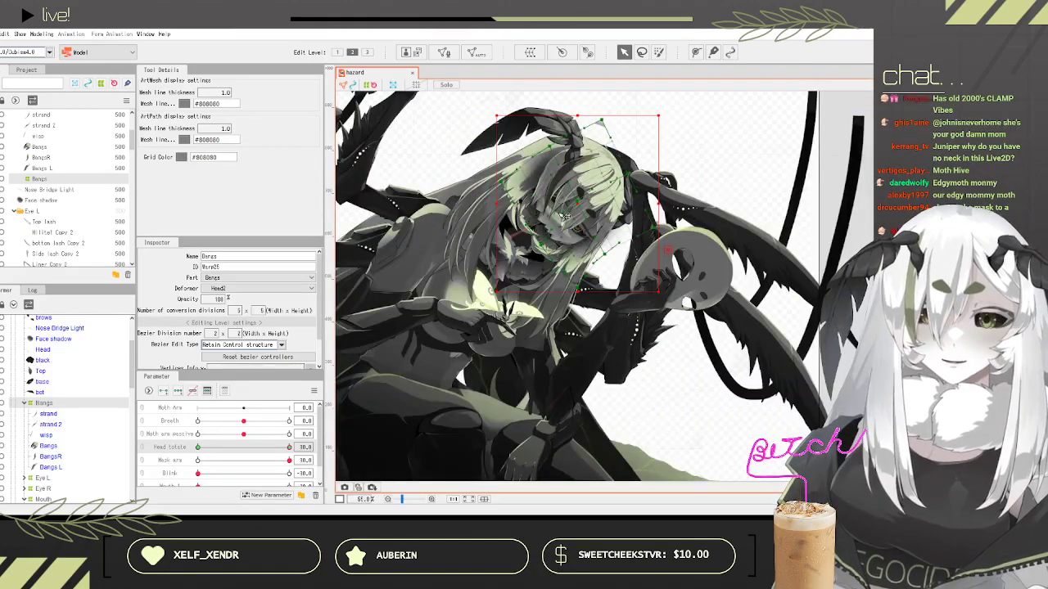
scroll(594, 197, "up", 2)
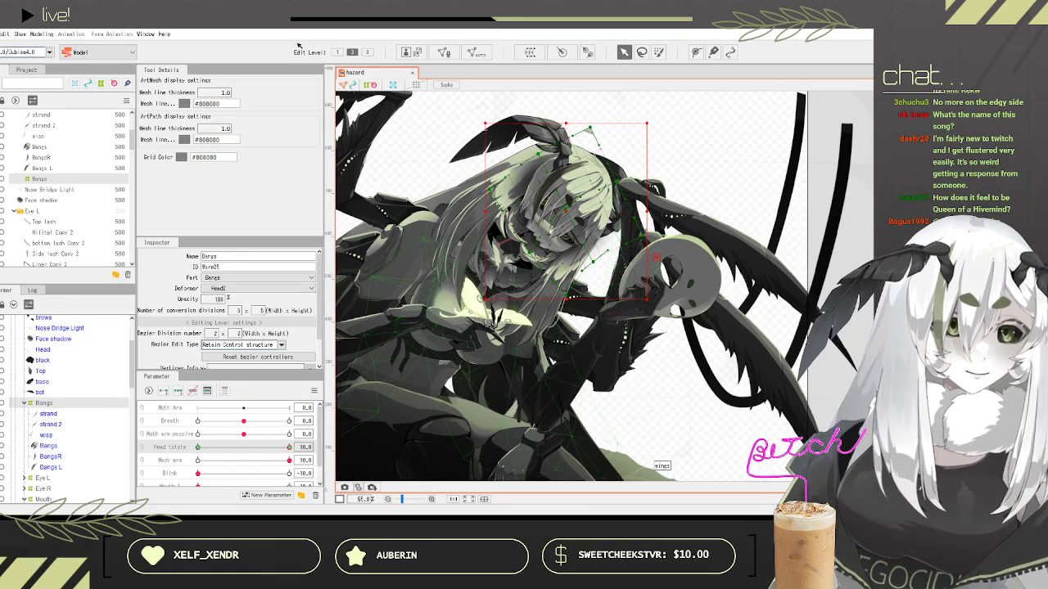
scroll(526, 270, "up", 1)
scroll(540, 271, "down", 1)
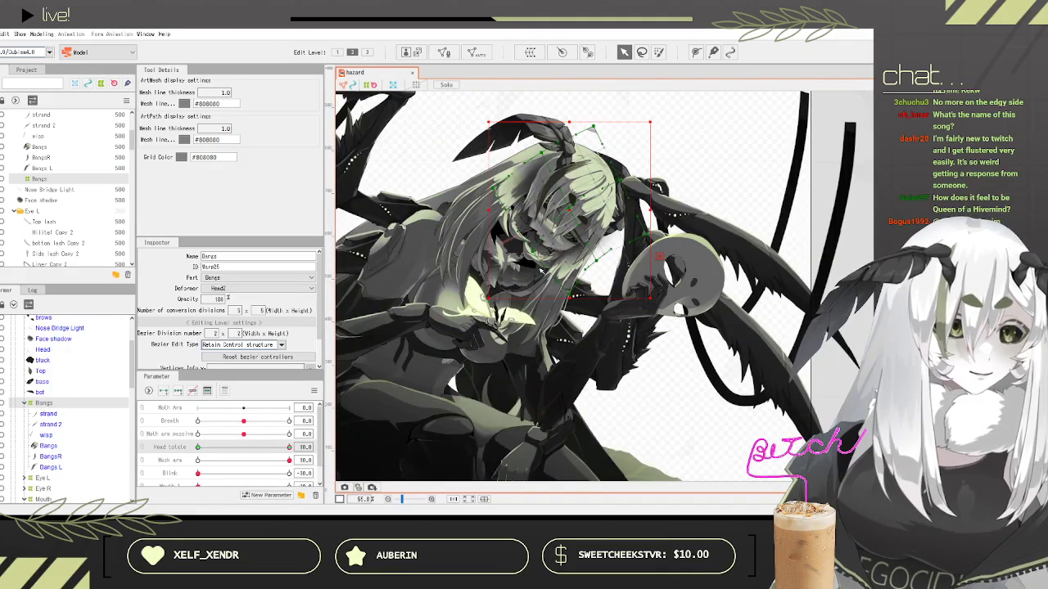
Step: Save the hazard model again with the head rotation rig in place
scroll(573, 286, "up", 1)
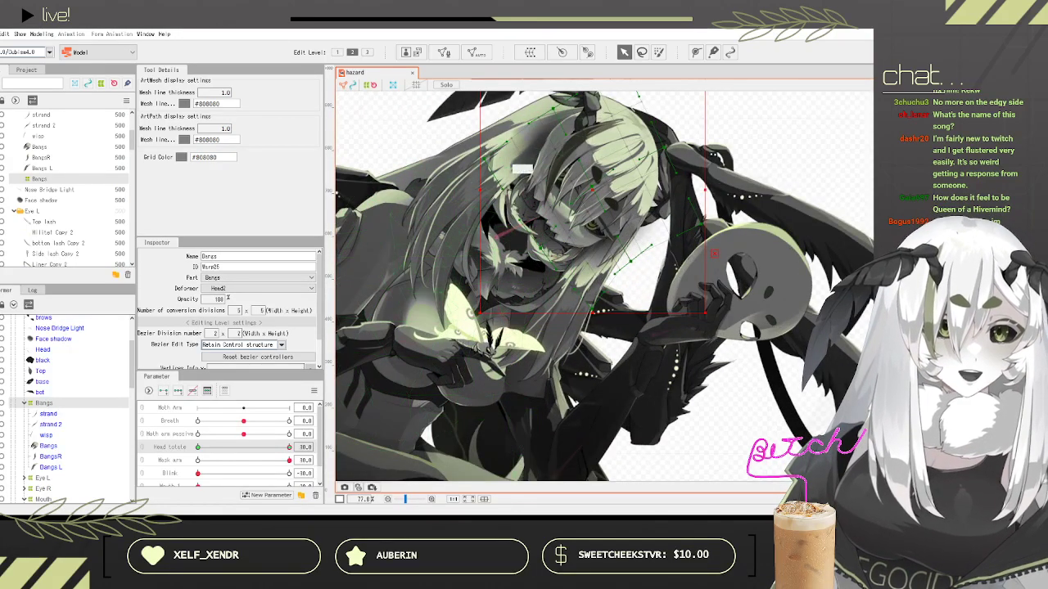
left_click(2, 34)
left_click(17, 126)
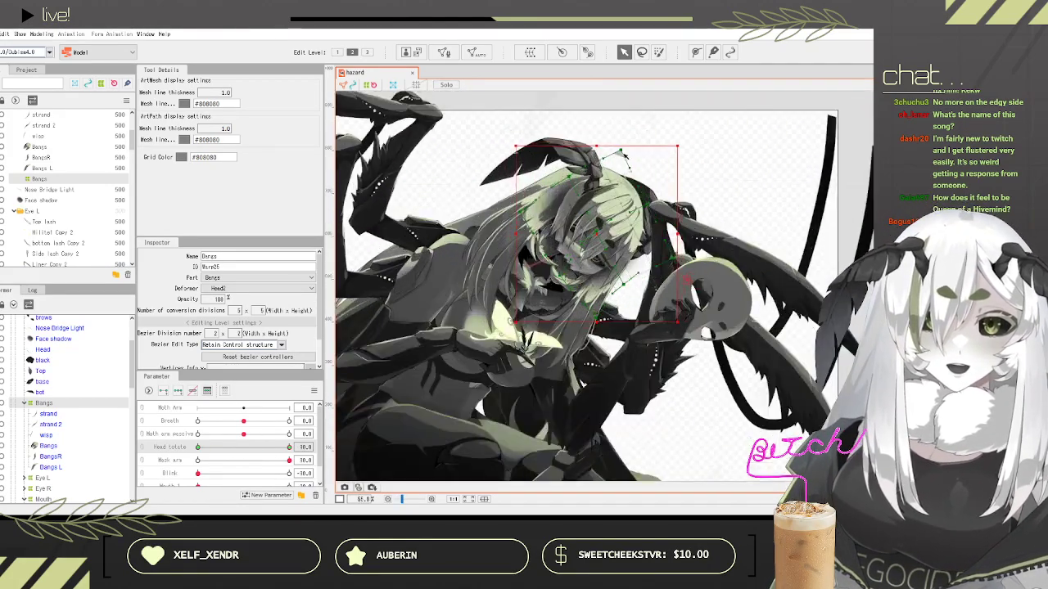
Step: Examine the full figure and the head, moving Head rotate to an intermediate angle to check the hair and antennae
scroll(626, 151, "up", 4)
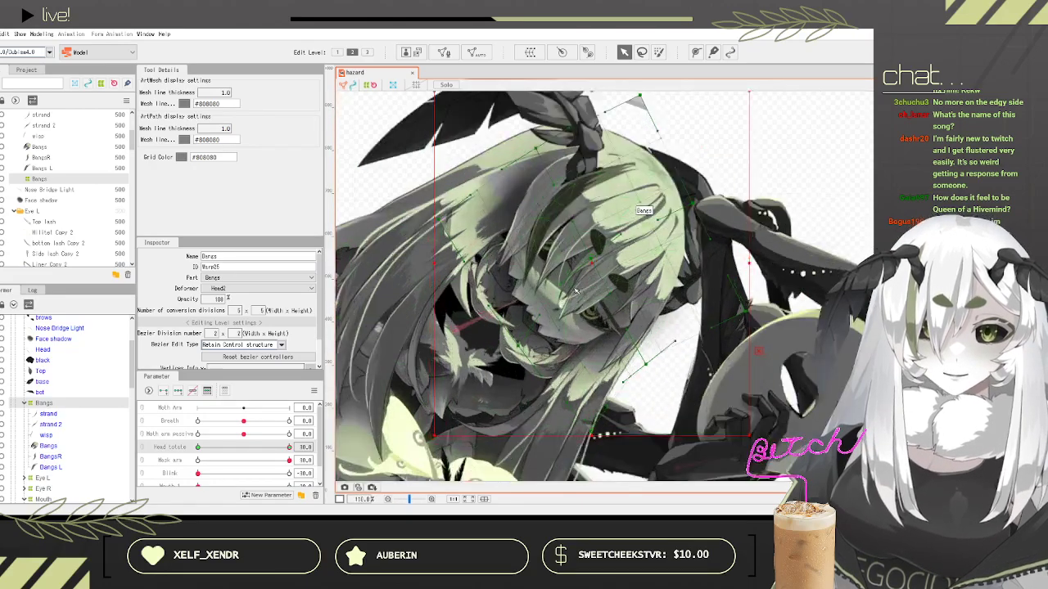
scroll(474, 361, "down", 6)
scroll(751, 236, "up", 2)
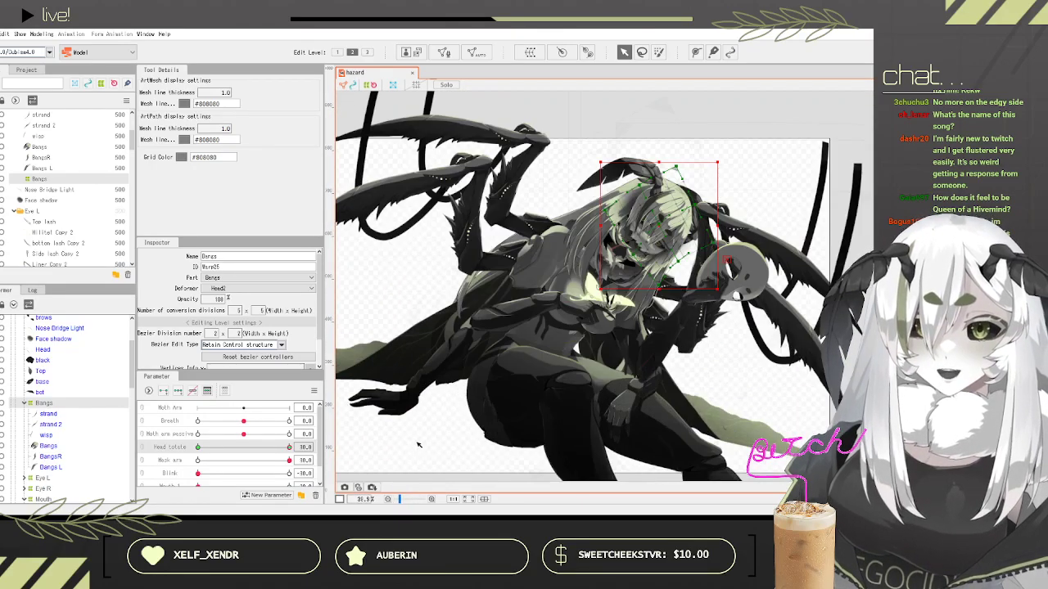
scroll(796, 300, "up", 2)
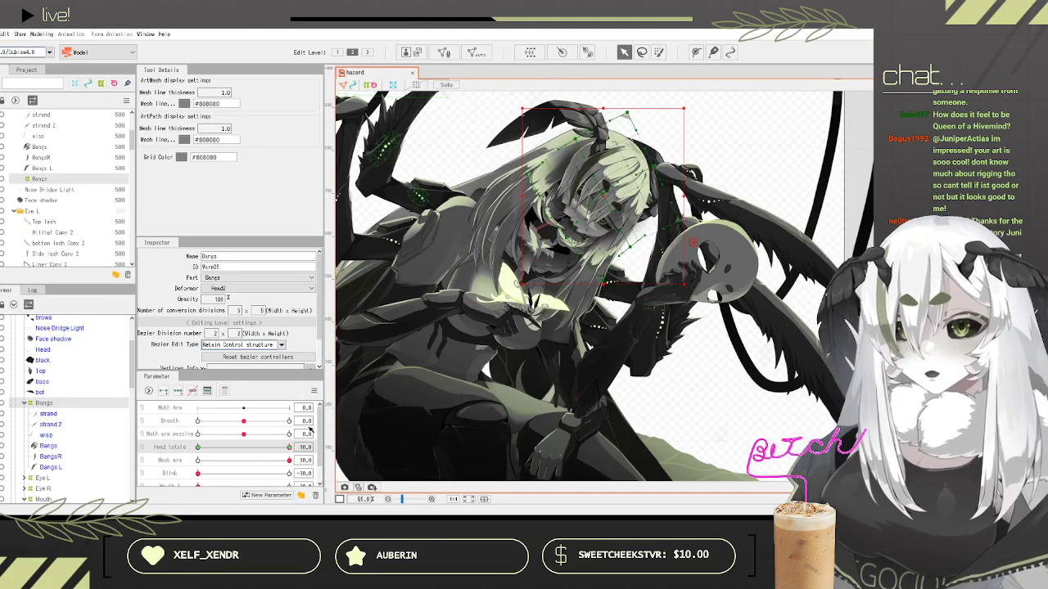
left_click_drag(263, 424, 269, 423)
scroll(208, 442, "down", 1)
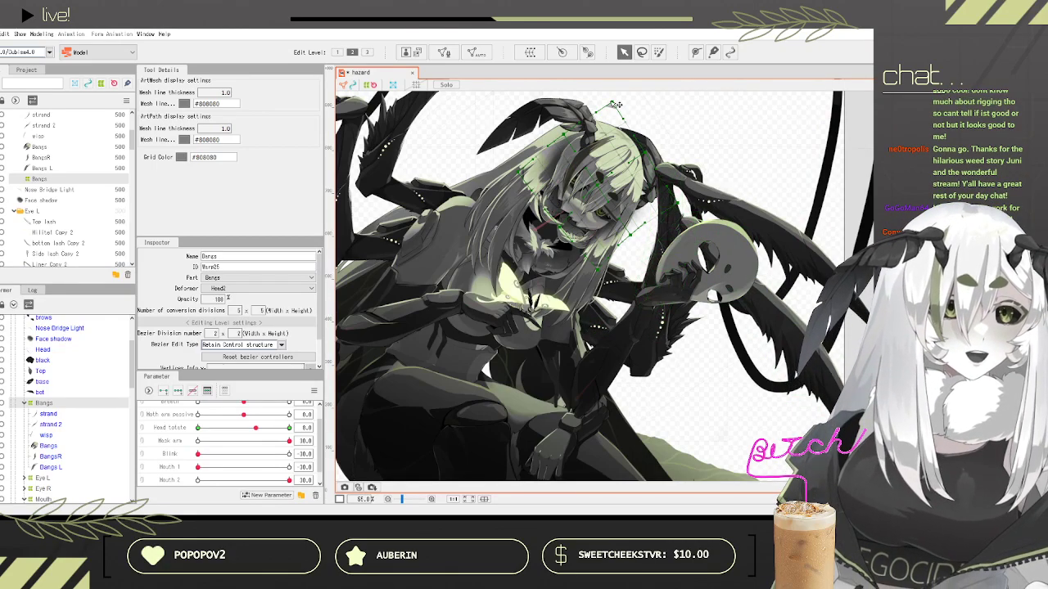
scroll(614, 107, "up", 1)
scroll(629, 102, "up", 2)
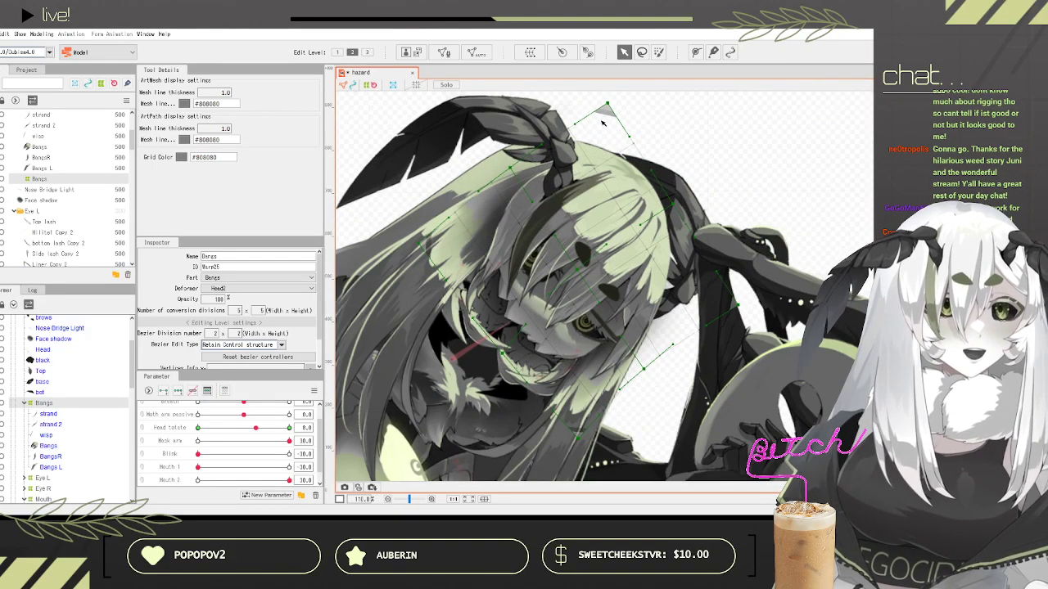
Step: Look through the model's parts and select several meshes to identify the ones that make up the left antenna
scroll(96, 196, "up", 3)
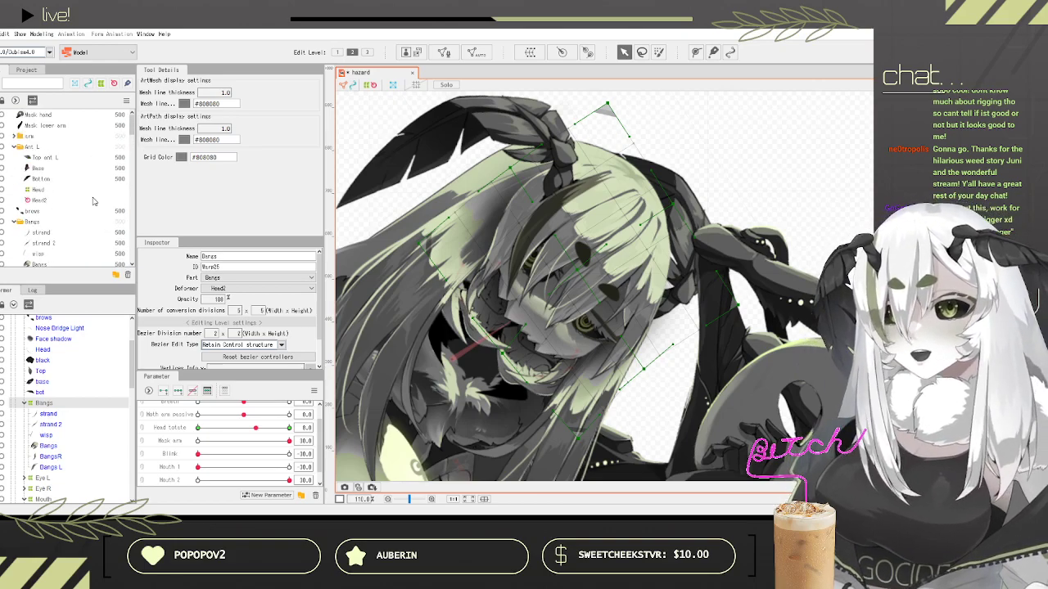
left_click(62, 168)
scroll(61, 138, "down", 3)
scroll(66, 172, "down", 2)
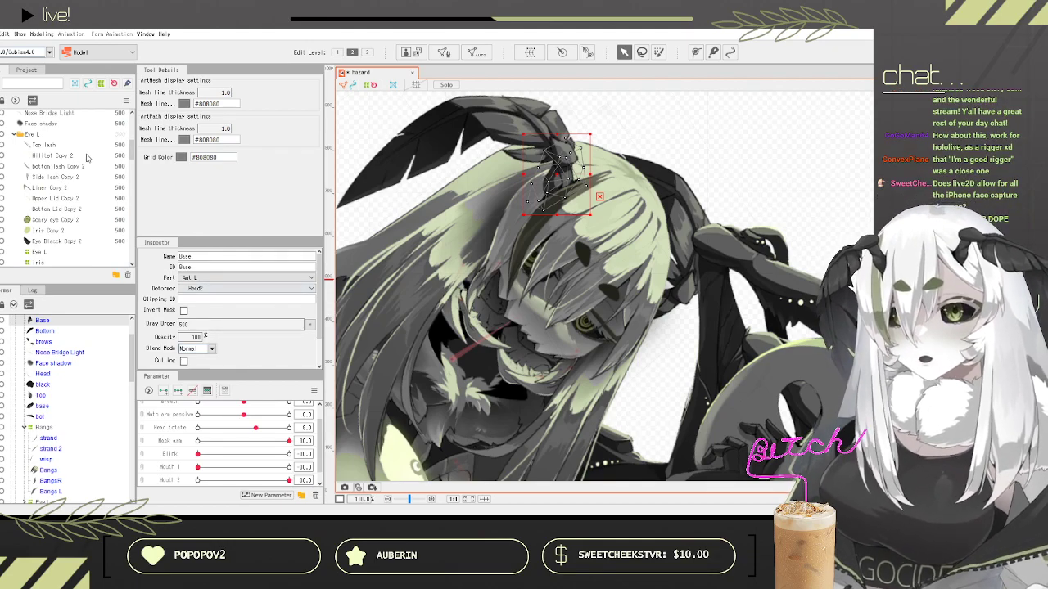
scroll(94, 156, "down", 3)
scroll(98, 182, "down", 3)
left_click(39, 191)
scroll(99, 184, "down", 3)
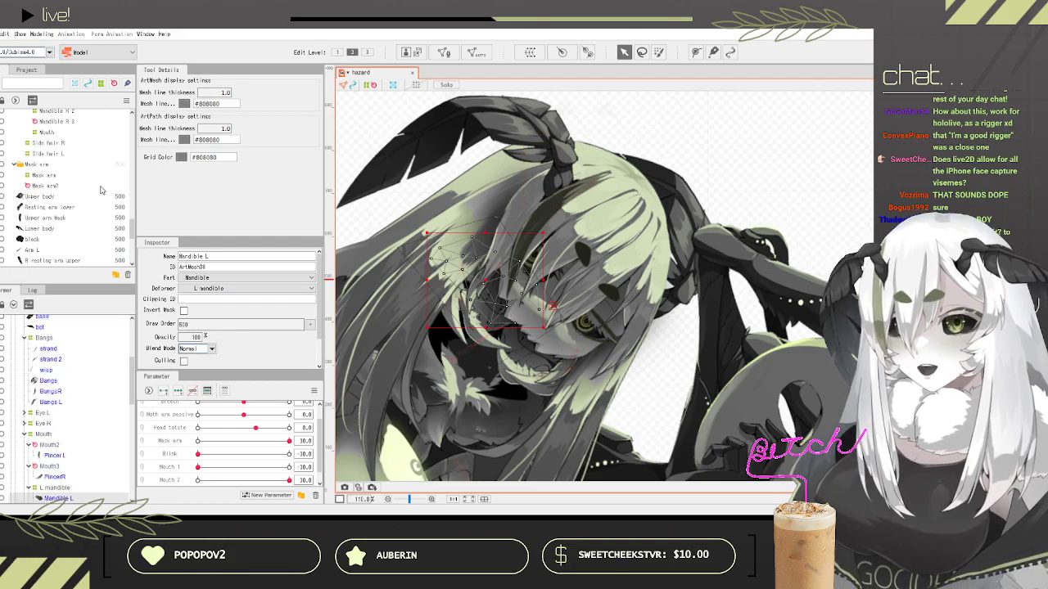
scroll(90, 196, "down", 3)
scroll(116, 199, "down", 3)
left_click(37, 187)
left_click(41, 197)
scroll(52, 200, "down", 10)
scroll(72, 198, "up", 2)
Step: Create a rotation deformer for the Top ant L and Bottom meshes, pivoting at the left antenna's joint near its base
left_click(41, 157)
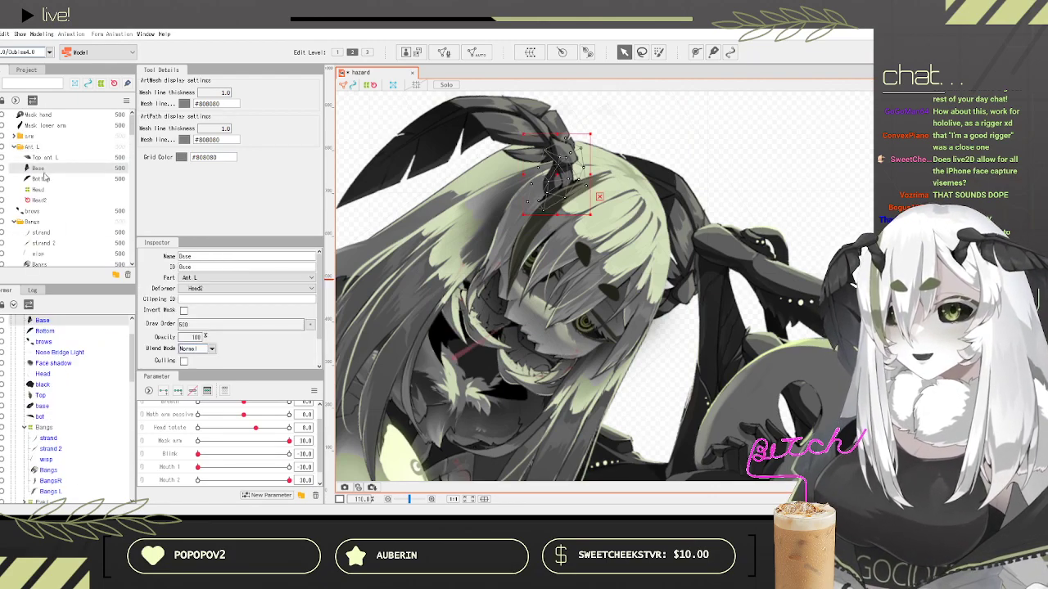
left_click(69, 181, "ctrl")
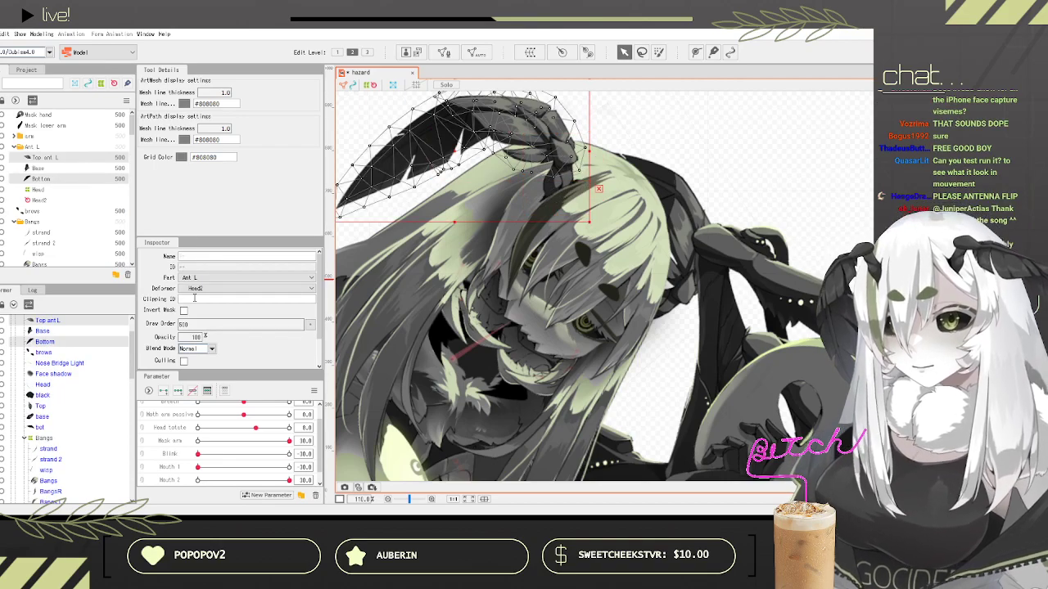
scroll(98, 347, "up", 2)
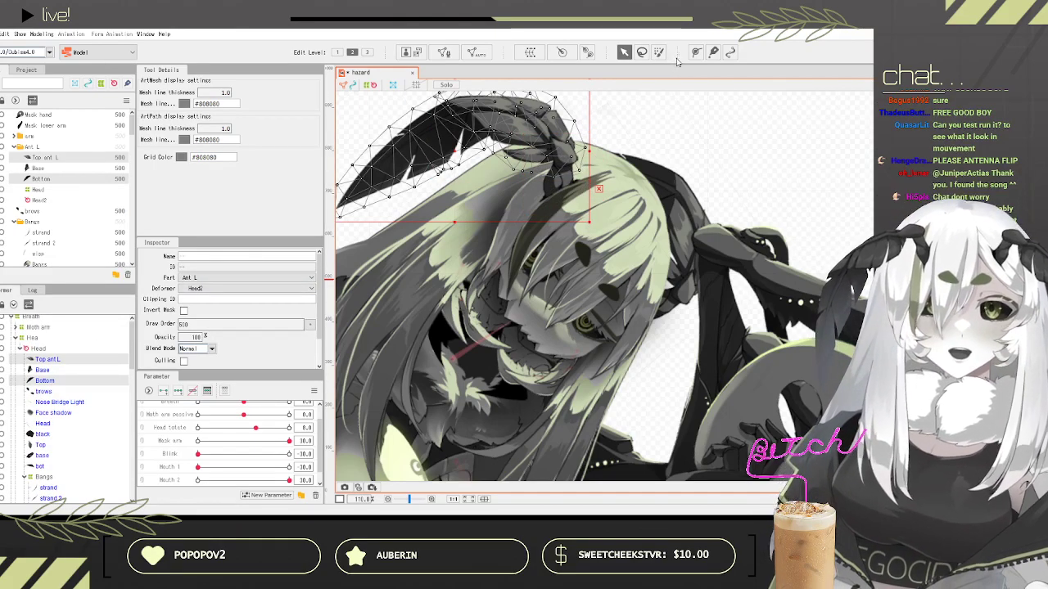
left_click(586, 52)
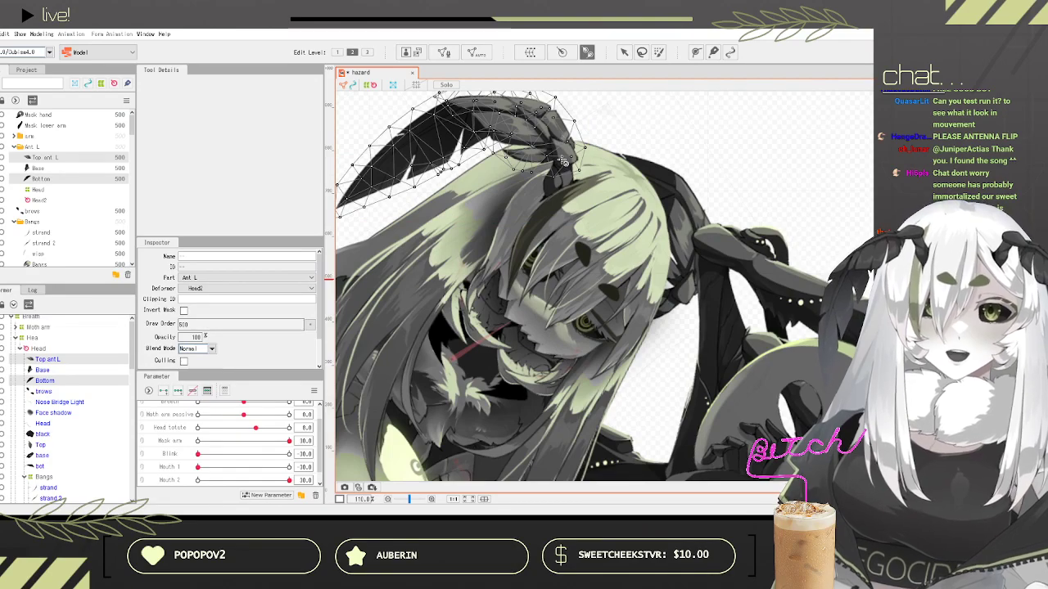
left_click_drag(547, 142, 540, 130)
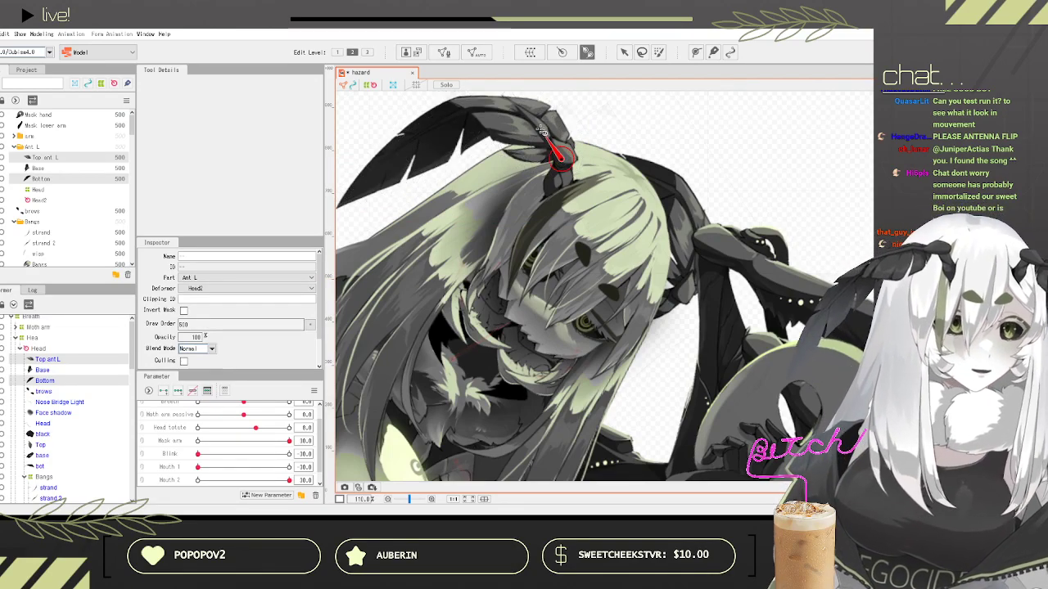
left_click(624, 53)
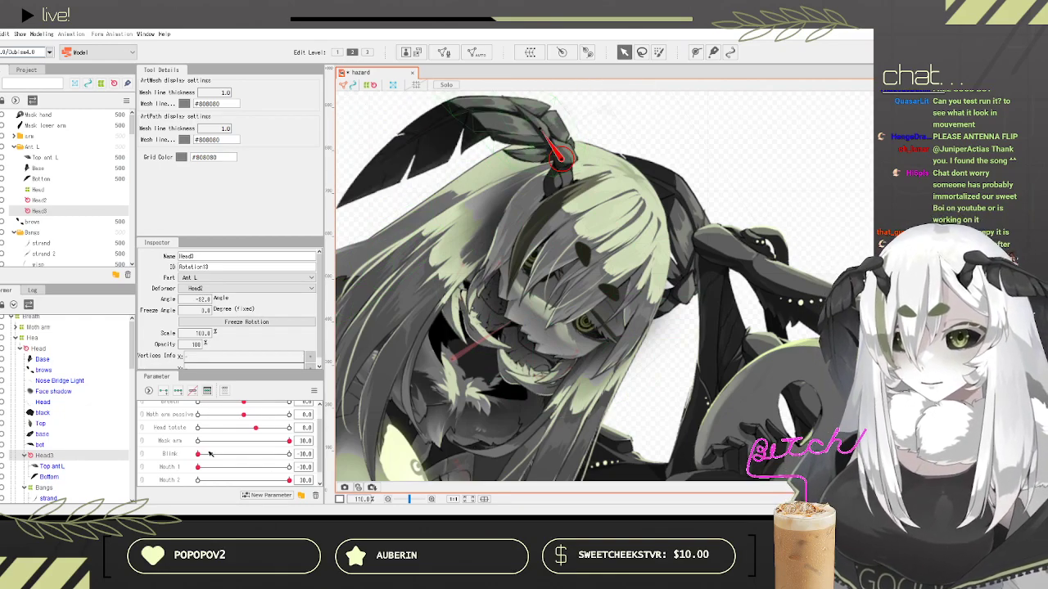
Step: Key the left antenna's rotation deformer at both ends of L ant flick, rotate it to about -73° at 30, and test the flick to -30
scroll(205, 454, "down", 1)
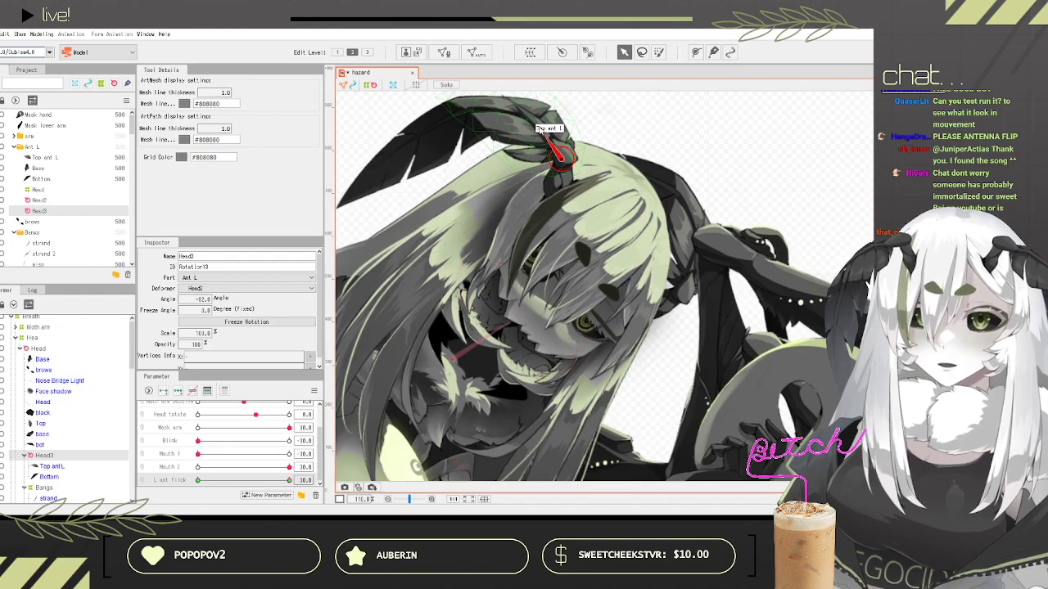
scroll(532, 139, "up", 4)
left_click_drag(512, 206, 539, 193)
scroll(538, 212, "down", 6)
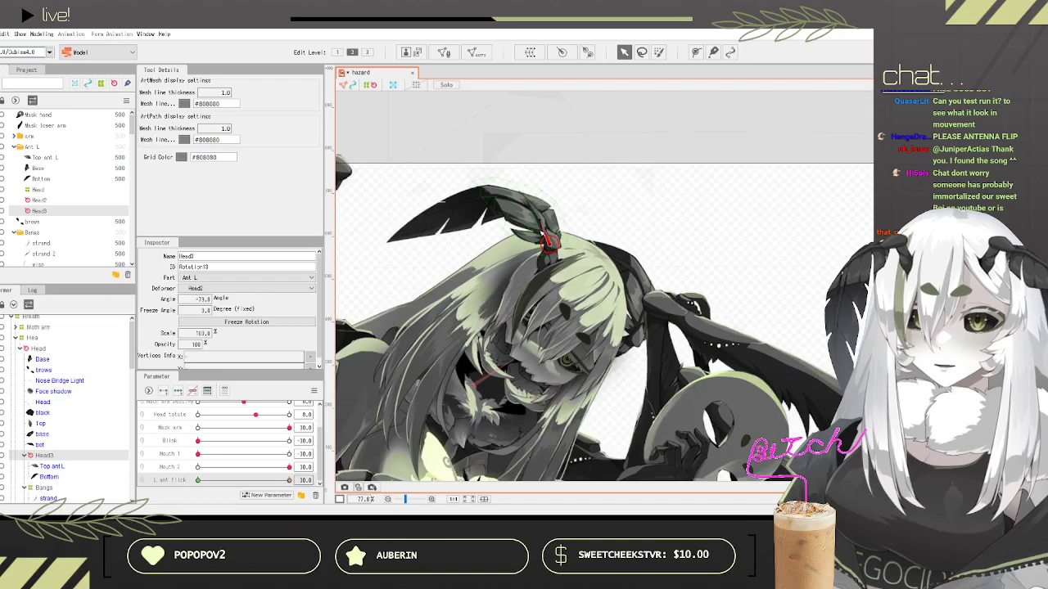
left_click_drag(289, 481, 180, 483)
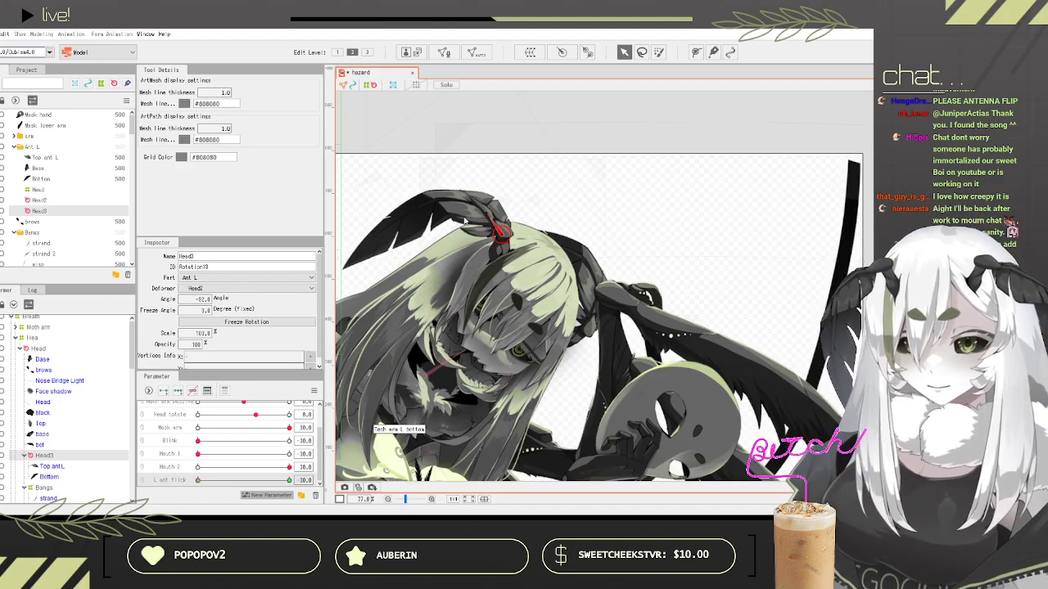
Step: Select and expand the Ant L Copy part group to reach the other antenna's Top, base and bot meshes
scroll(250, 422, "down", 1)
scroll(80, 190, "down", 12)
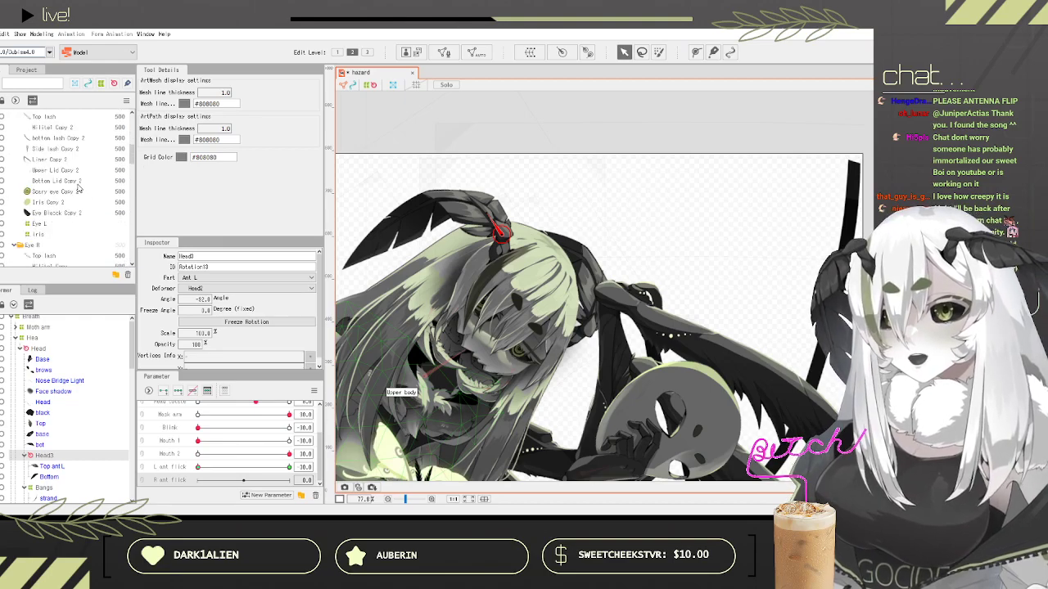
scroll(135, 226, "down", 5)
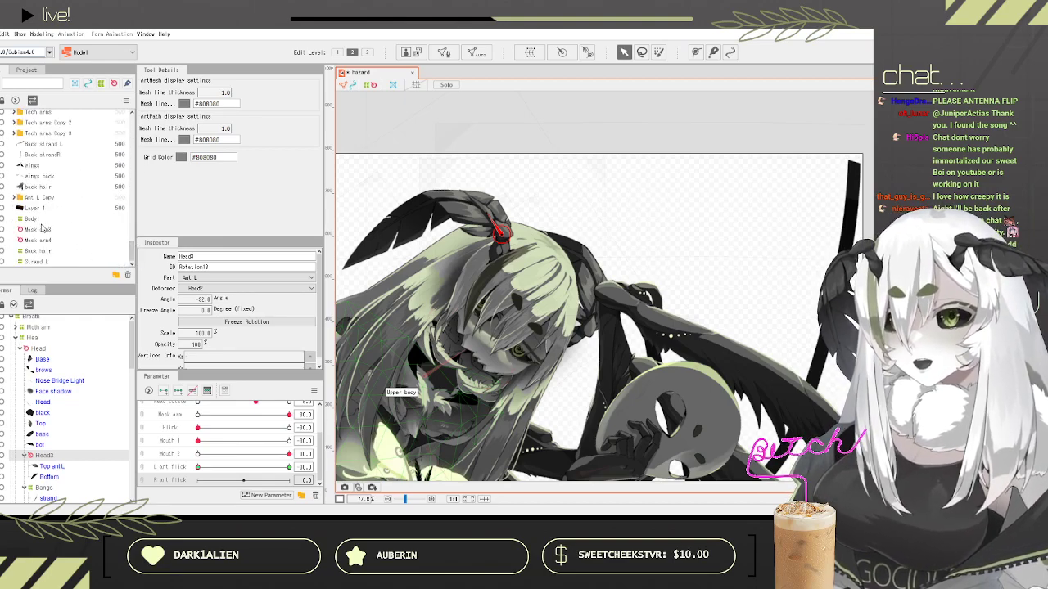
left_click(40, 197)
left_click(15, 198)
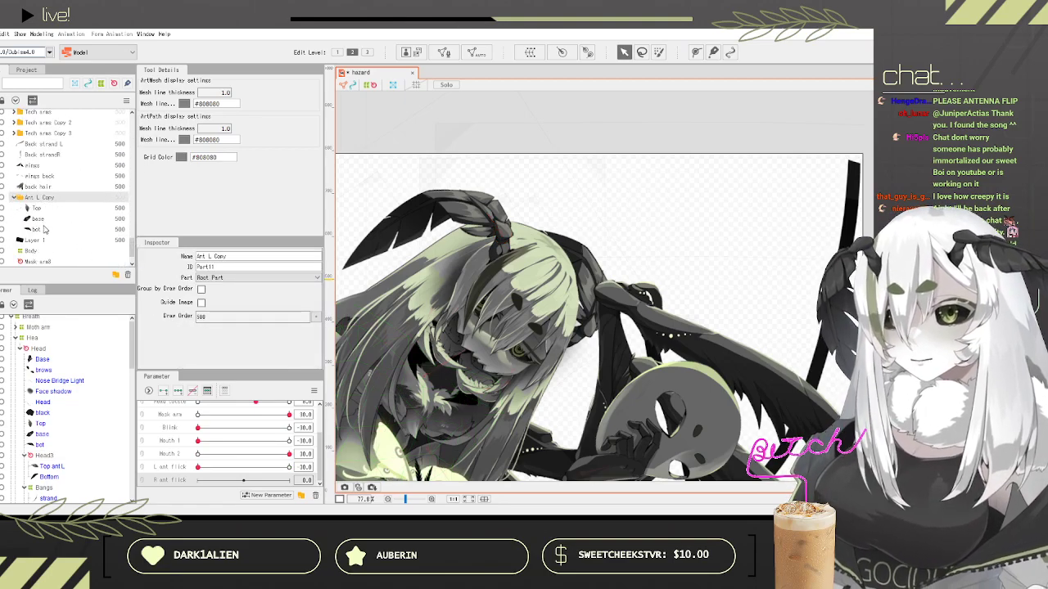
Step: Add a rotation deformer at the antenna's root for the Top and bot meshes in the Ant L Copy folder
left_click(45, 210)
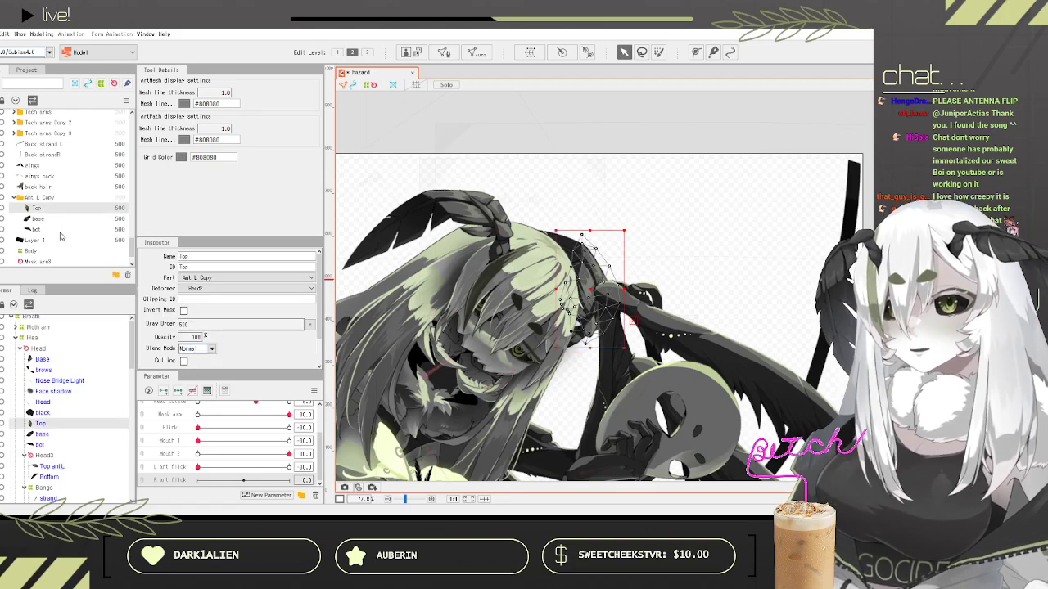
left_click(60, 230, "ctrl")
scroll(607, 303, "up", 2)
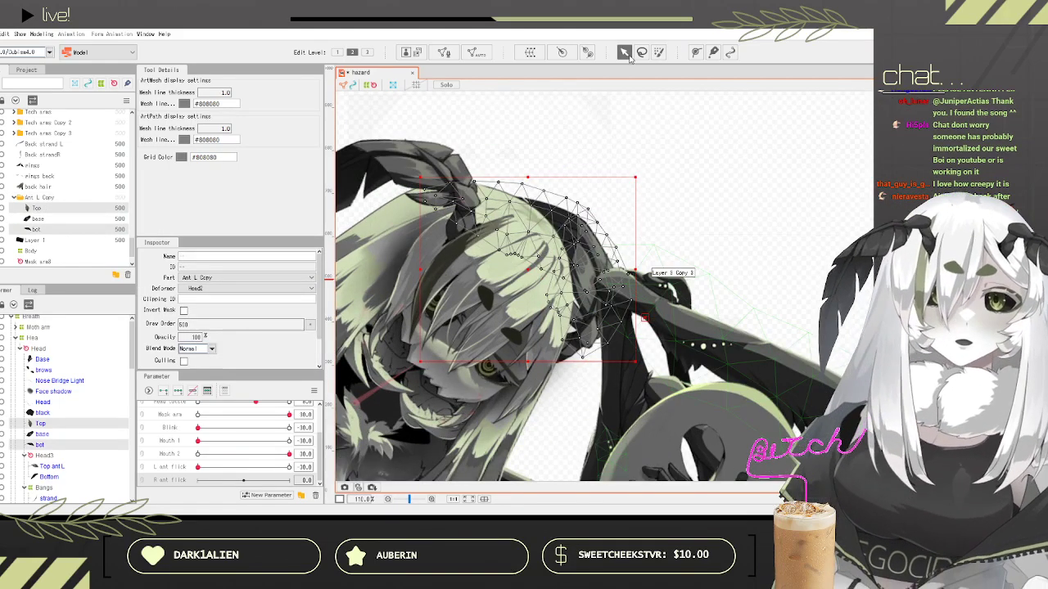
left_click(586, 52)
left_click(590, 339)
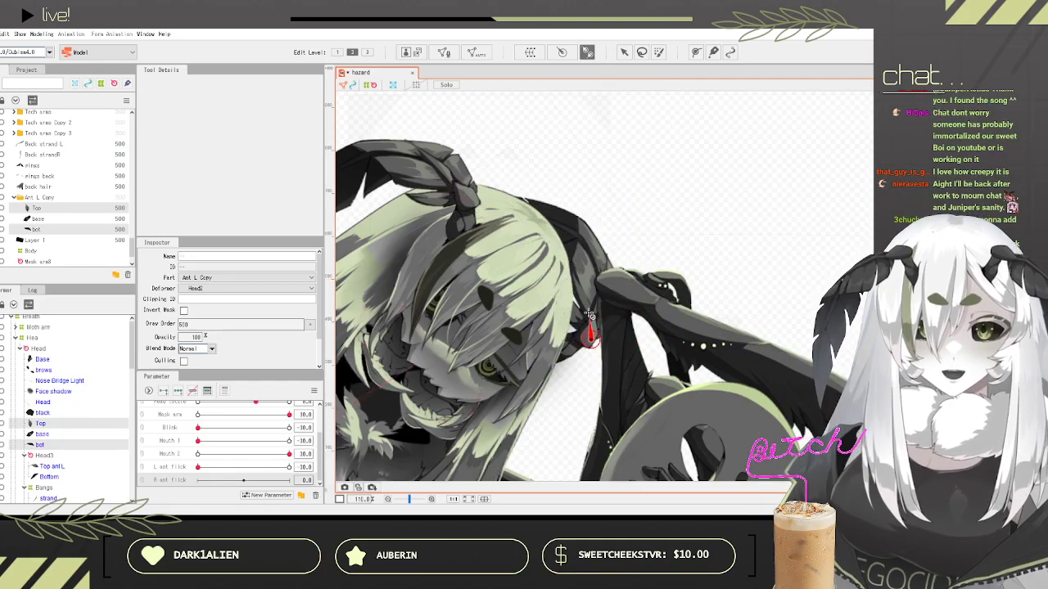
left_click(622, 54)
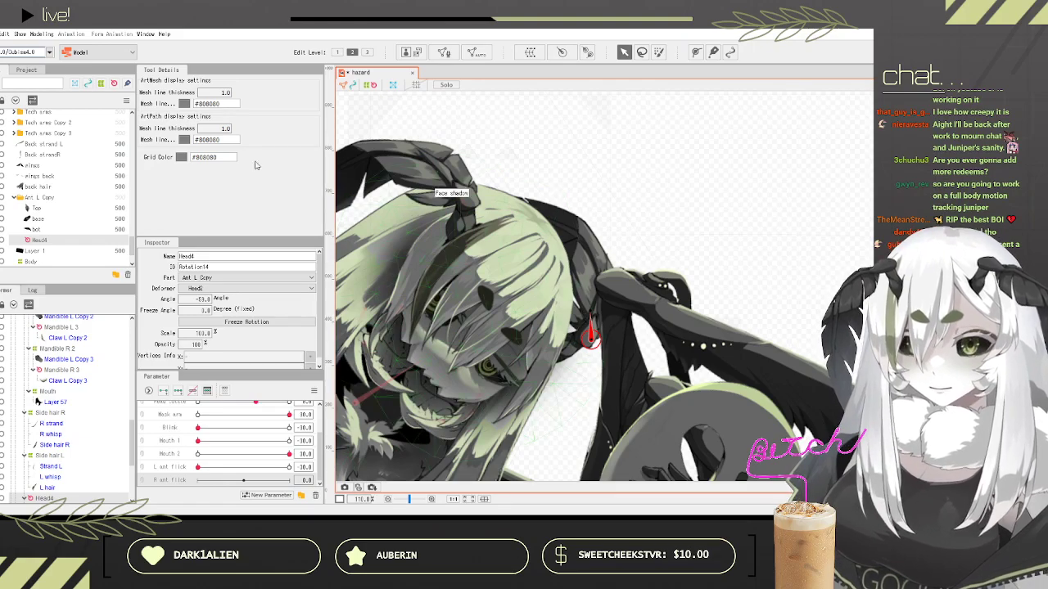
Step: Key the antenna's rotation deformer at both ends of R ant flick, rotating it to about -52.1° at 30
left_click_drag(218, 482, 183, 482)
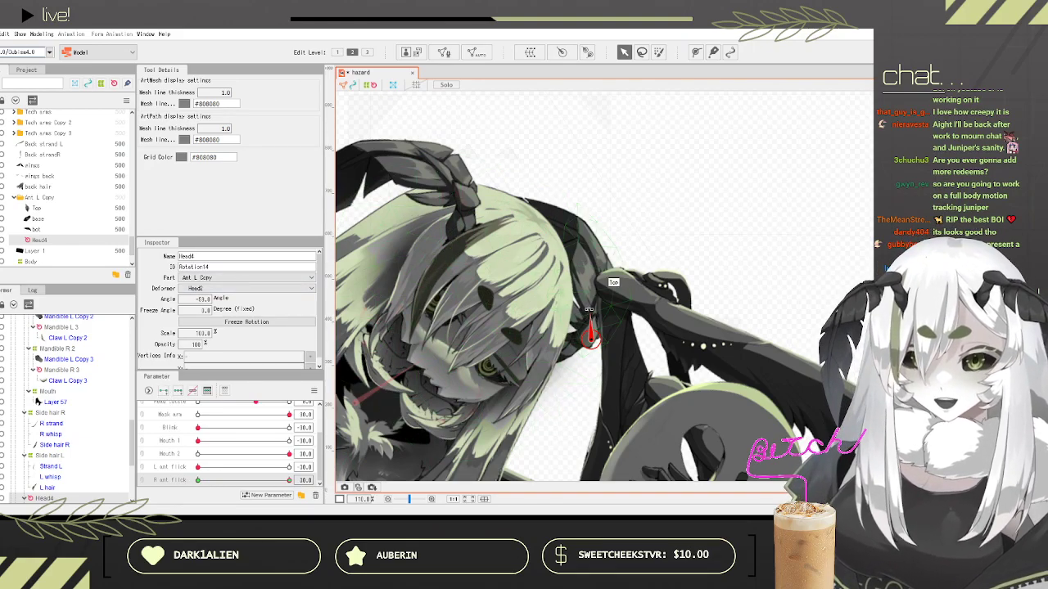
left_click_drag(589, 309, 593, 308)
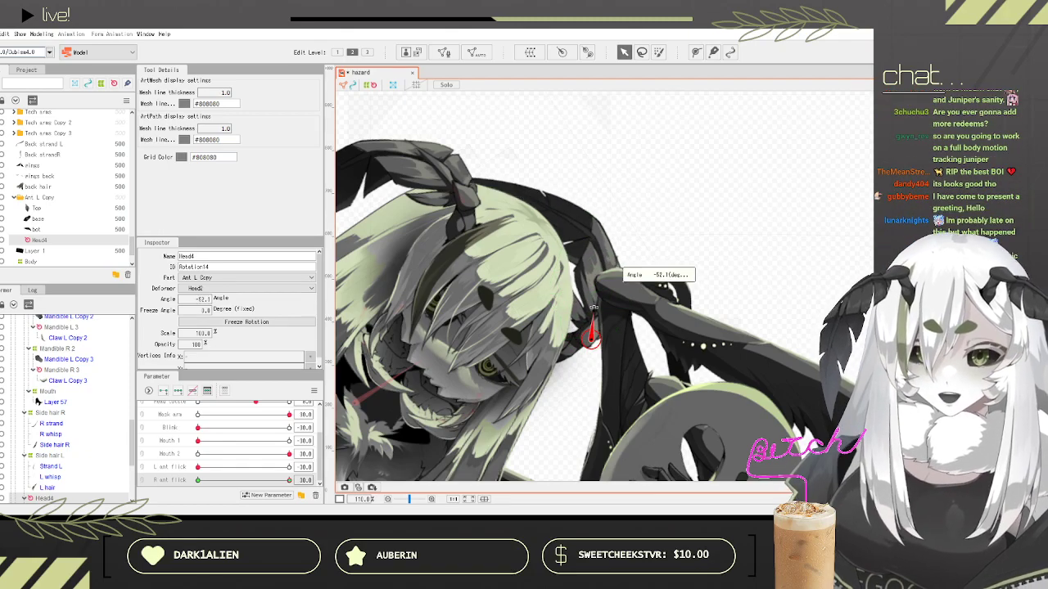
scroll(550, 184, "down", 5)
scroll(487, 208, "up", 2)
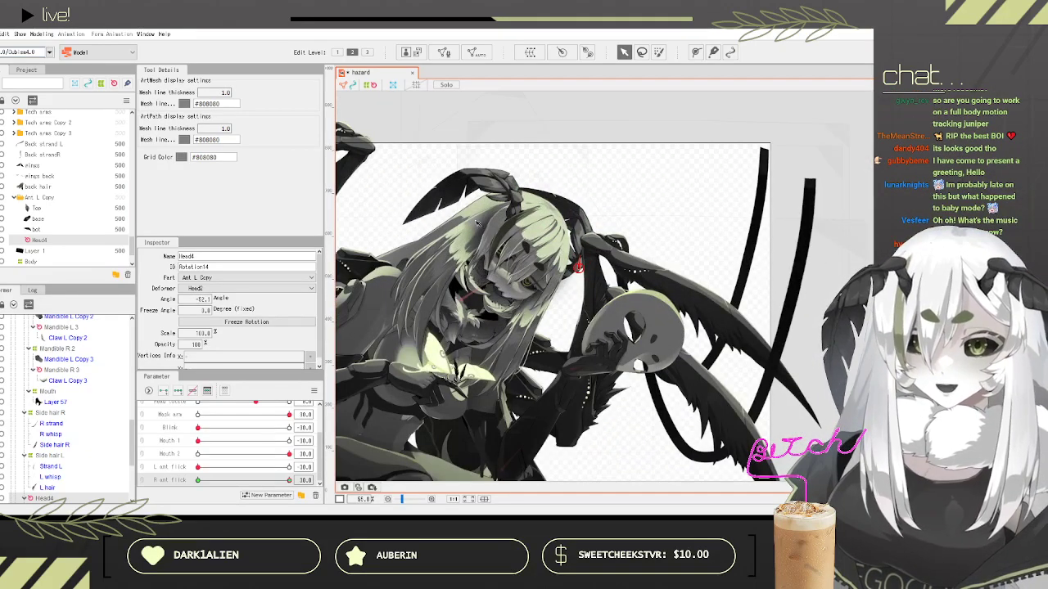
Step: Sweep the R ant flick and L ant flick parameters to test both antennae, leave them at -30 and save the model
left_click_drag(257, 481, 232, 436)
left_click_drag(199, 468, 291, 469)
key("ctrl+y")
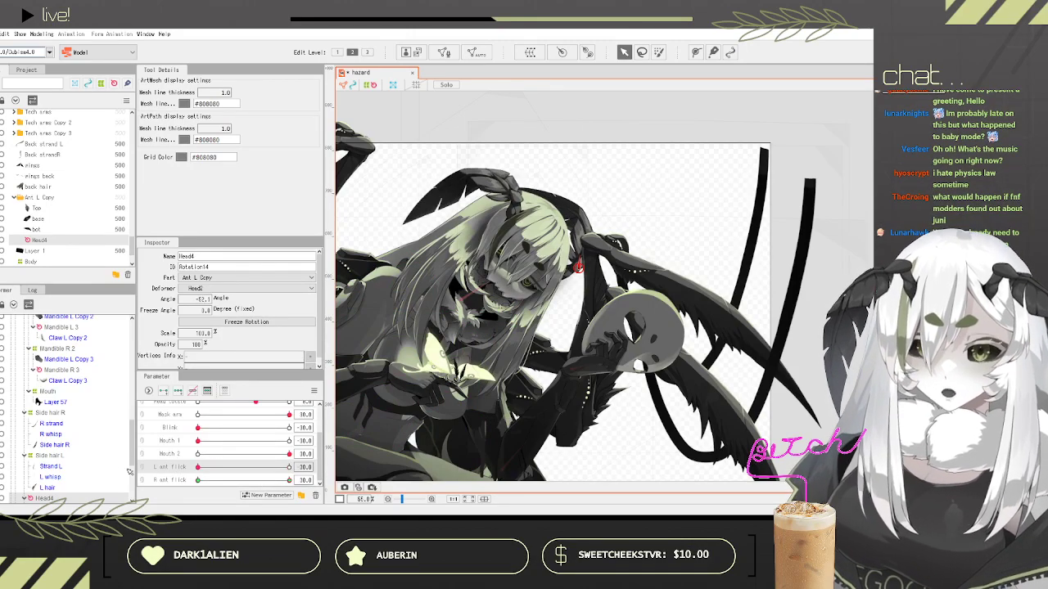
left_click_drag(185, 476, 182, 476)
scroll(702, 241, "down", 5)
scroll(671, 244, "up", 3)
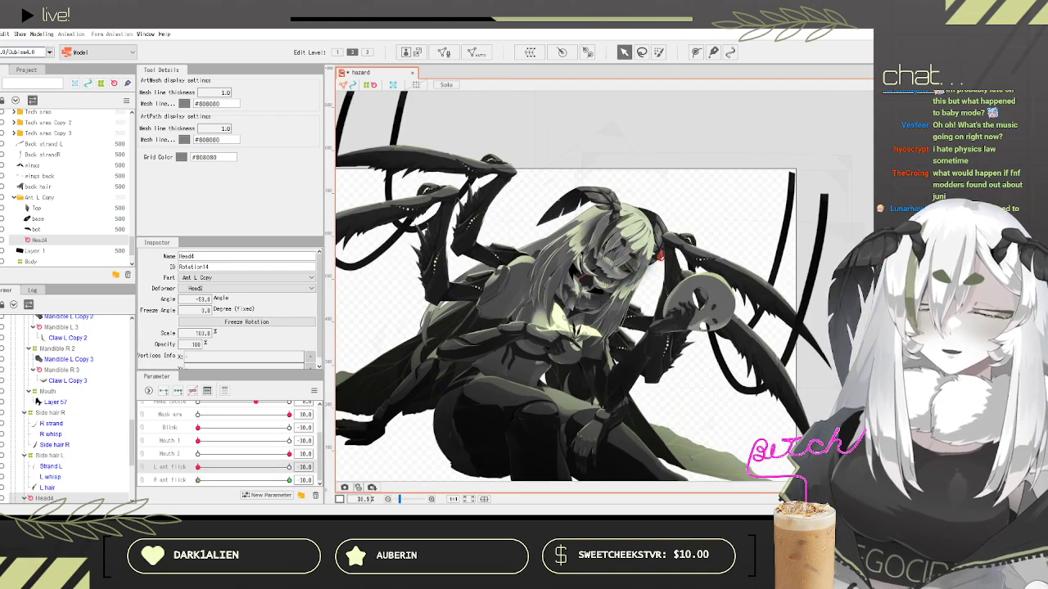
left_click(0, 35)
left_click(7, 126)
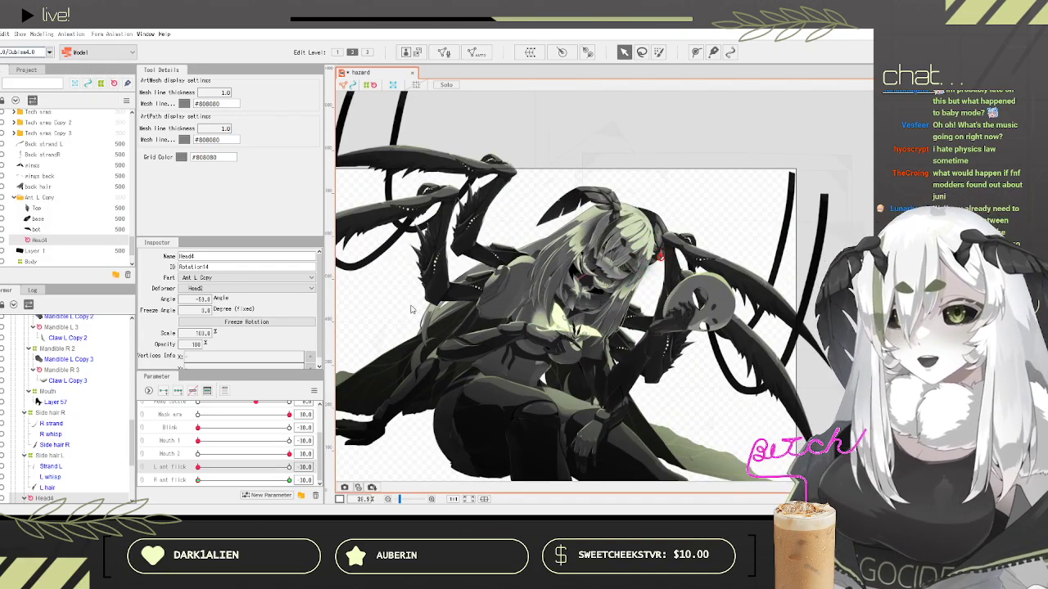
Step: Examine how the copied antenna, the tech arms and the mask overlap, both close up and at full-figure view
scroll(591, 258, "down", 3)
scroll(591, 259, "up", 3)
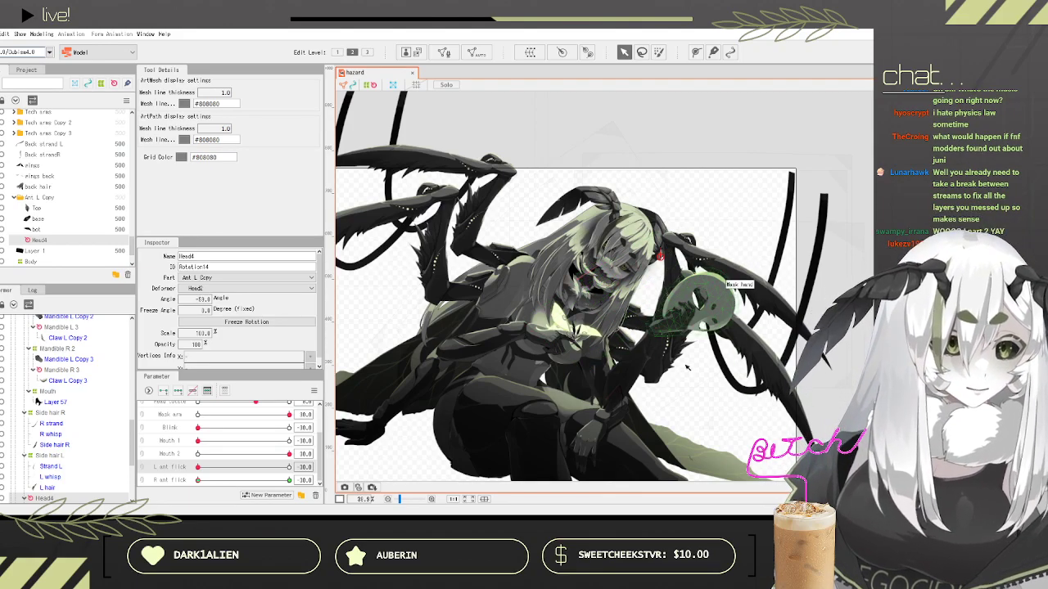
scroll(690, 362, "up", 5)
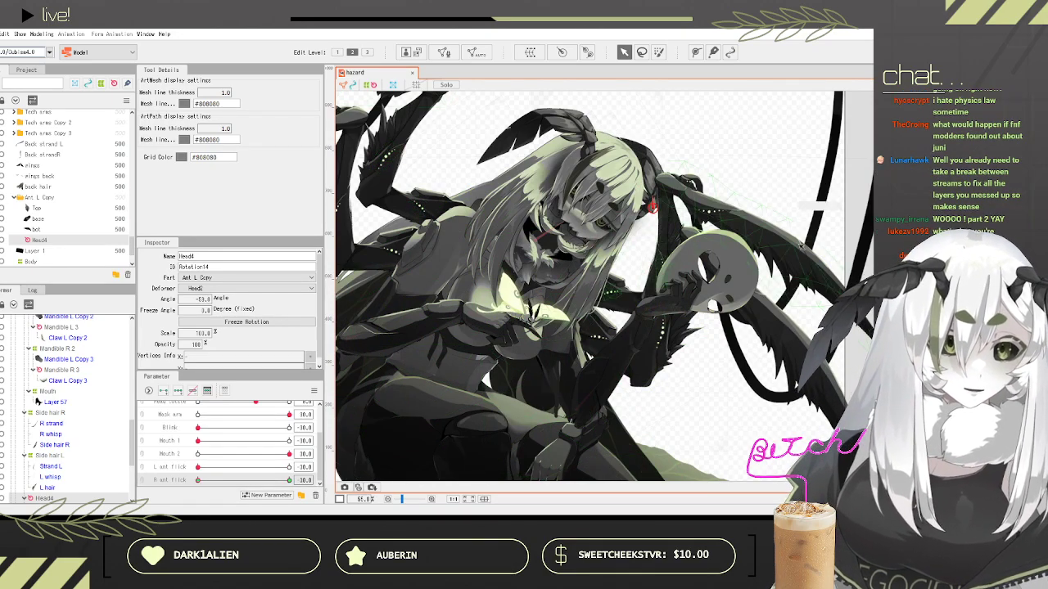
scroll(622, 324, "down", 3)
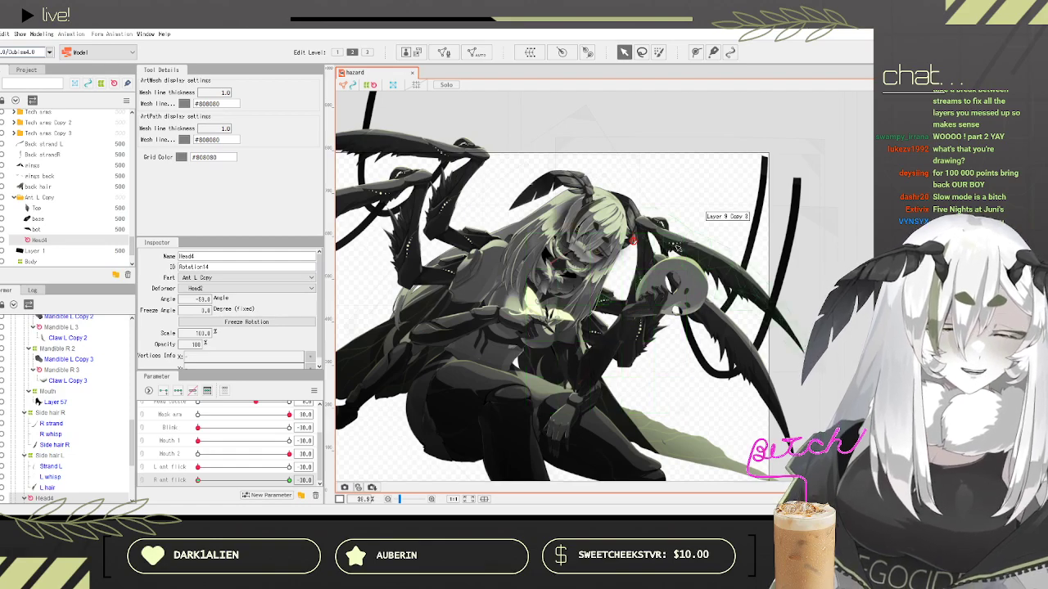
scroll(684, 254, "up", 3)
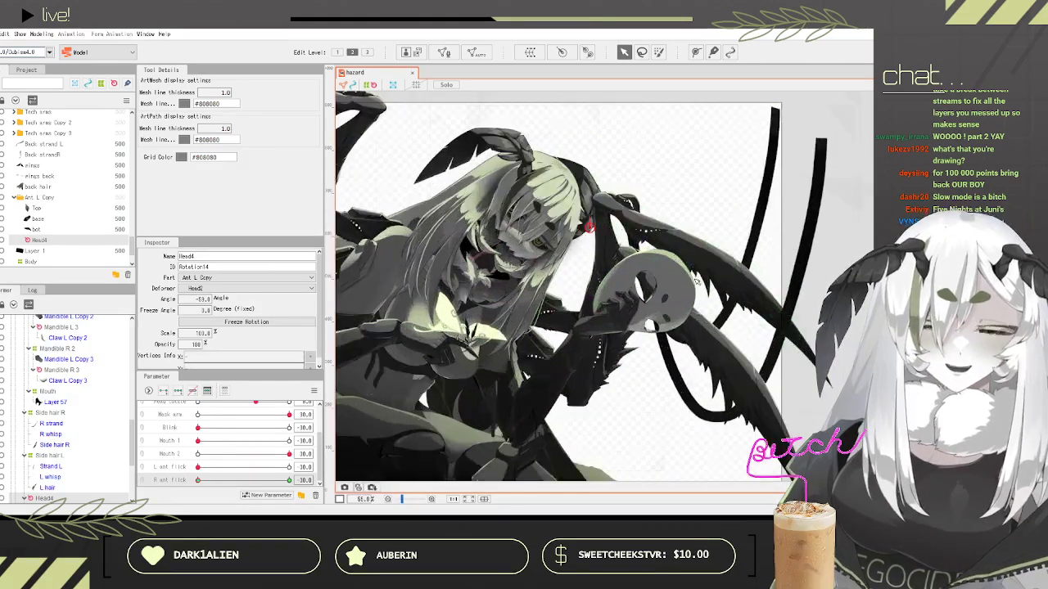
scroll(659, 190, "up", 1)
scroll(659, 185, "down", 4)
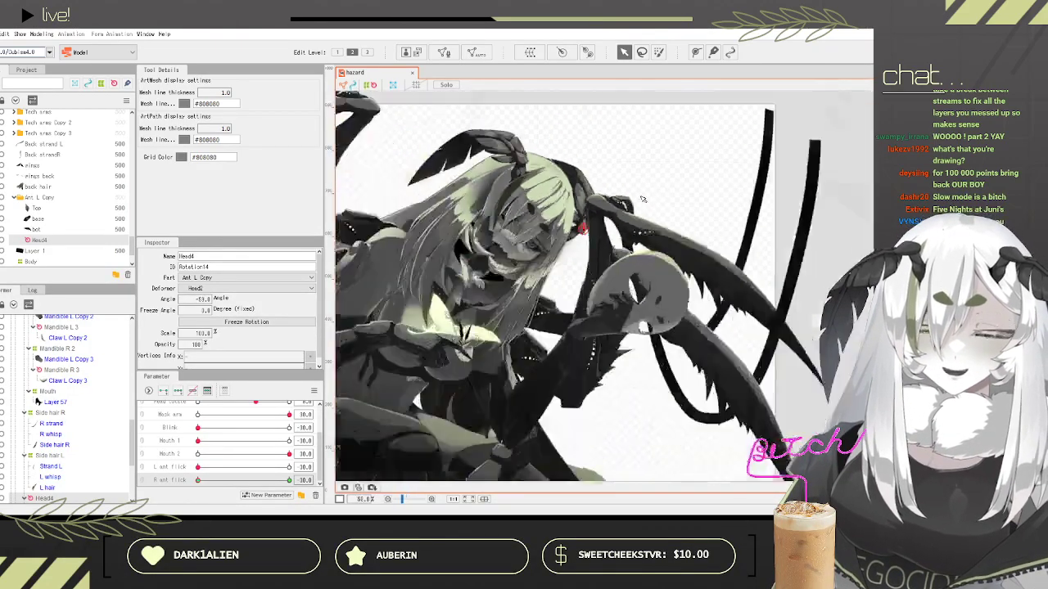
scroll(64, 205, "up", 1)
Step: Move the Tech arms Copy 2 and Tech arms Copy 3 folders directly below the Ant L Copy folder and save the model
left_click(62, 161)
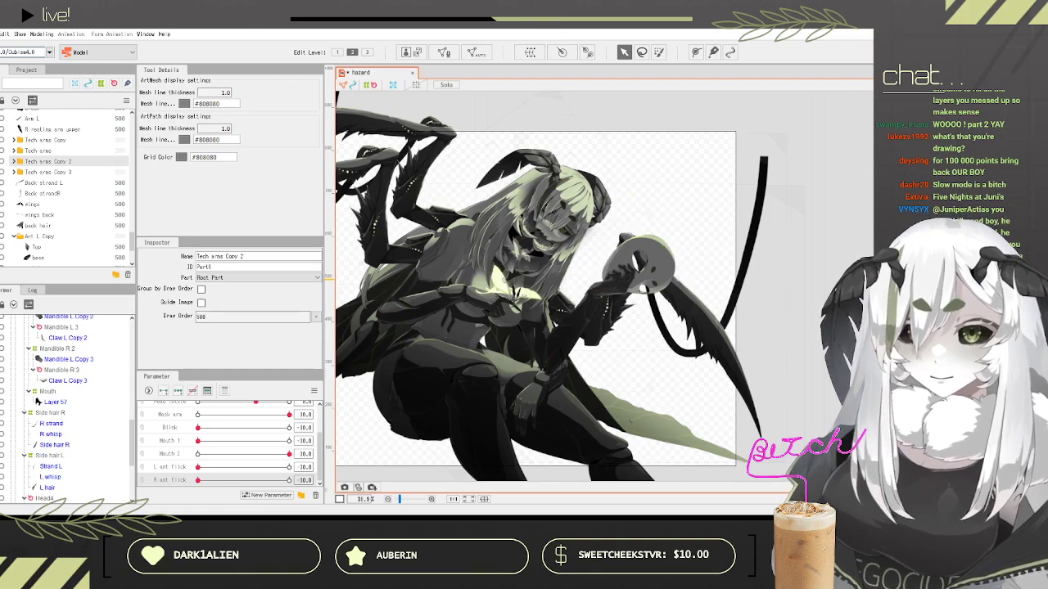
left_click(50, 173, "ctrl")
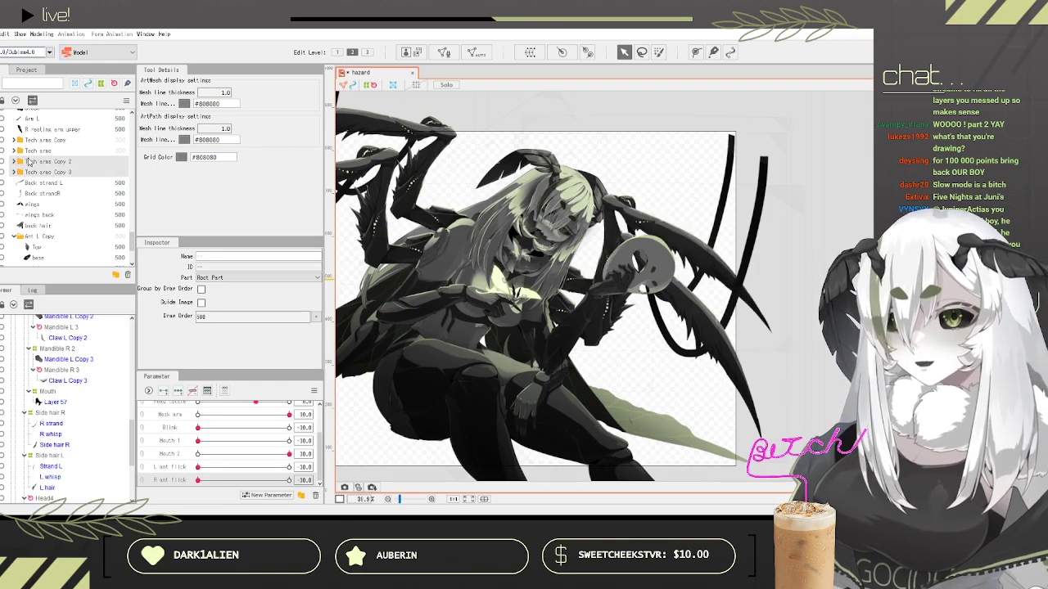
left_click(43, 163)
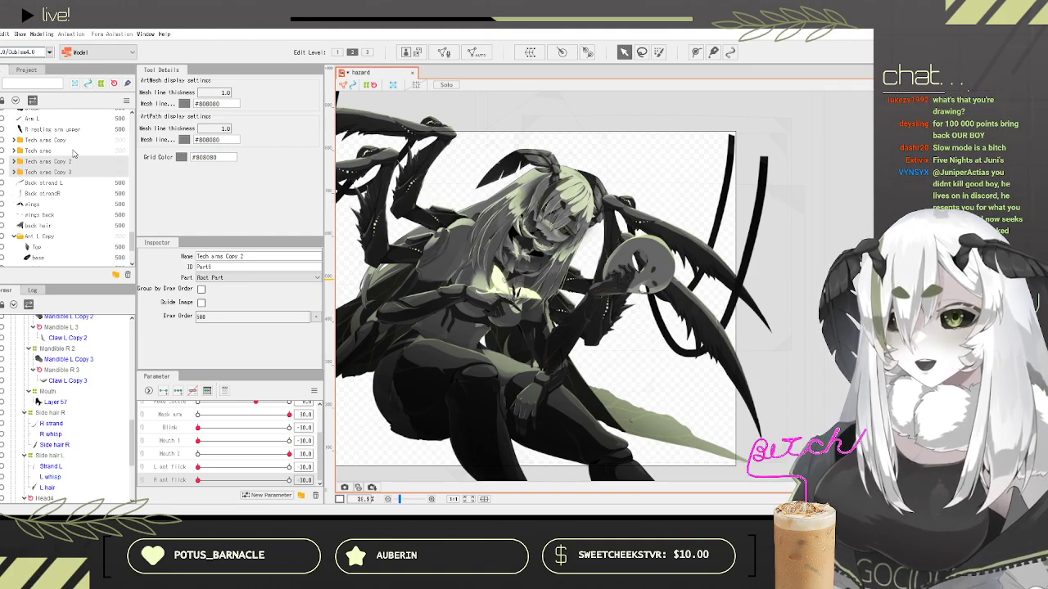
left_click_drag(54, 163, 39, 243)
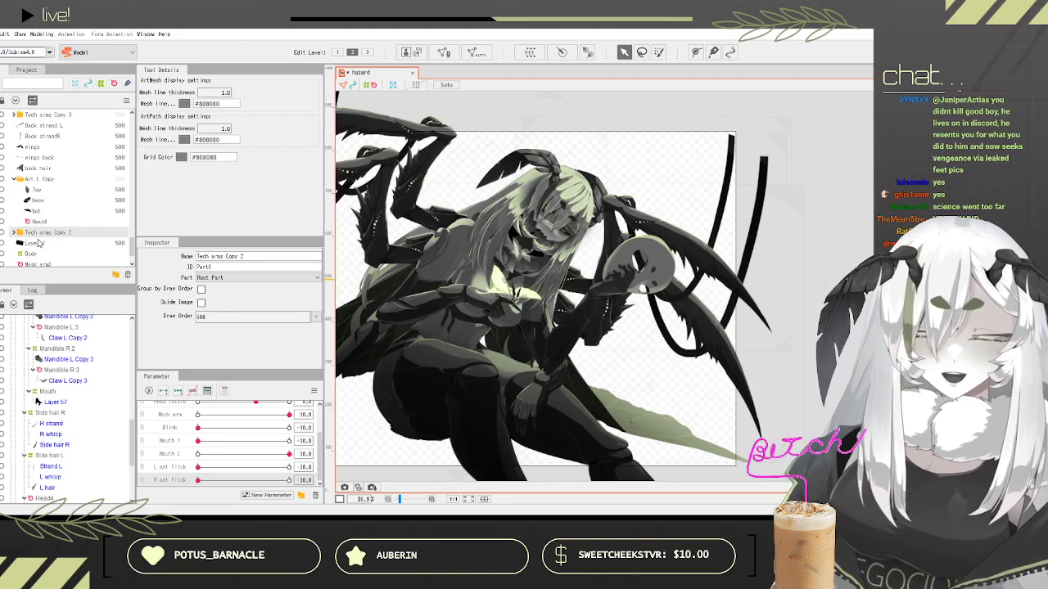
scroll(39, 237, "up", 3)
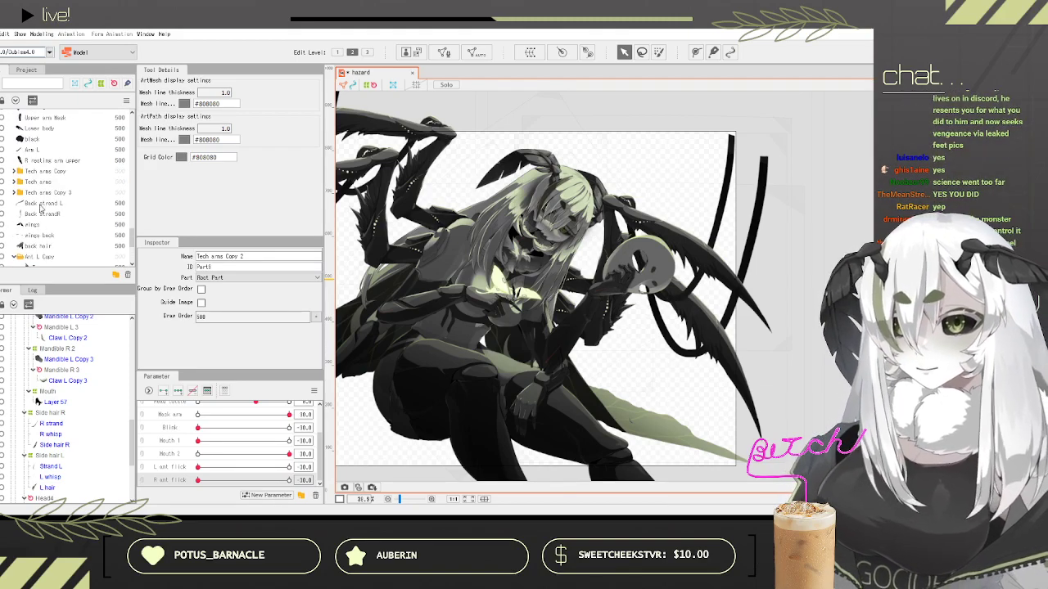
left_click(43, 195)
mouse_move(47, 194)
left_mouse_down()
mouse_move(48, 272)
mouse_move(49, 211)
left_mouse_up()
scroll(603, 190, "down", 5)
scroll(603, 189, "up", 5)
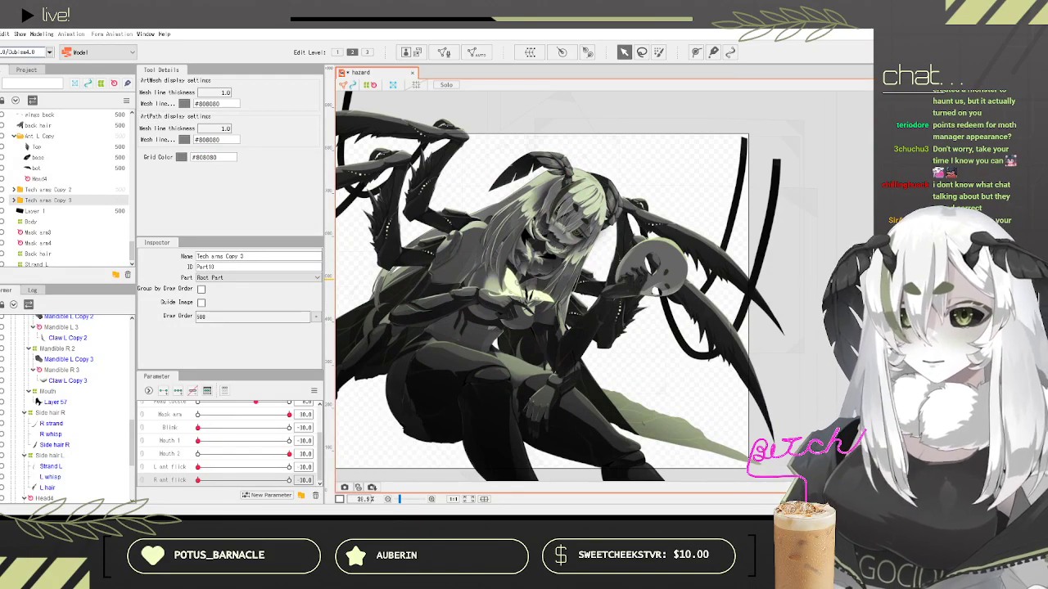
left_click(0, 34)
left_click(12, 124)
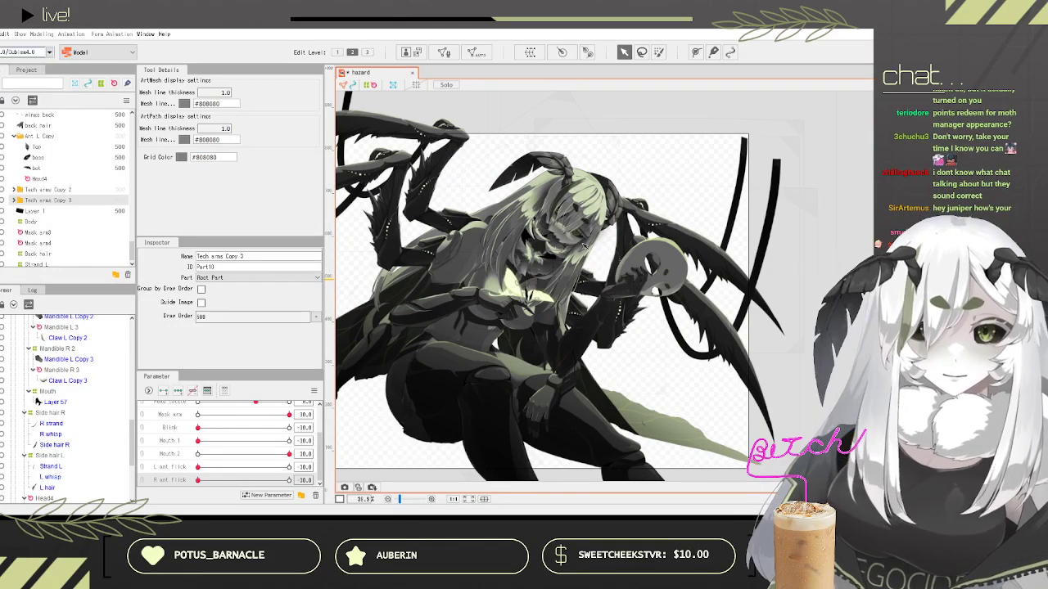
Step: Set the Mouth 2 parameter to 21.4
scroll(586, 250, "up", 3)
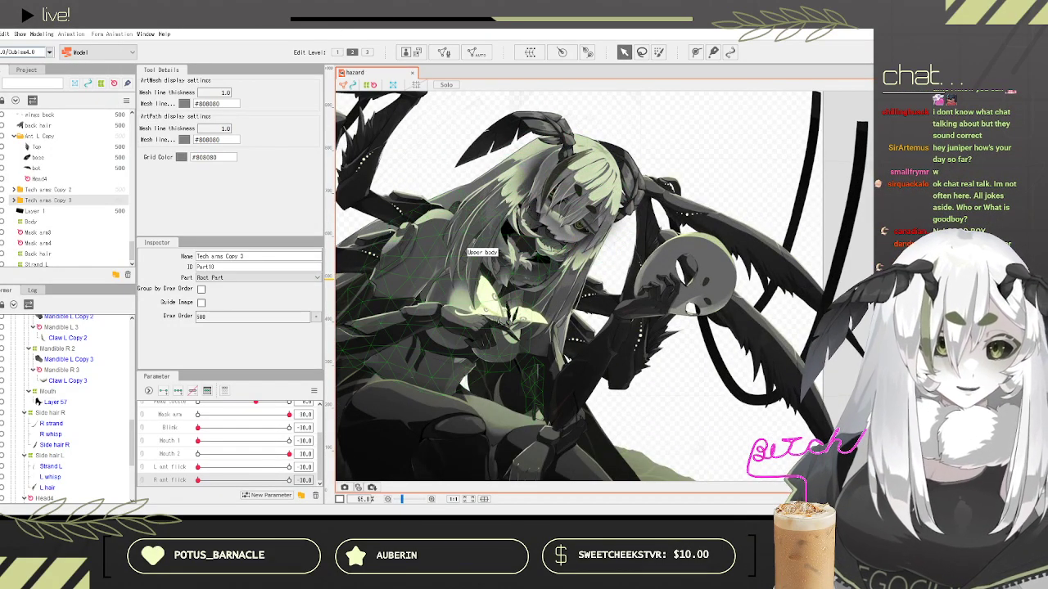
left_click_drag(234, 457, 276, 443)
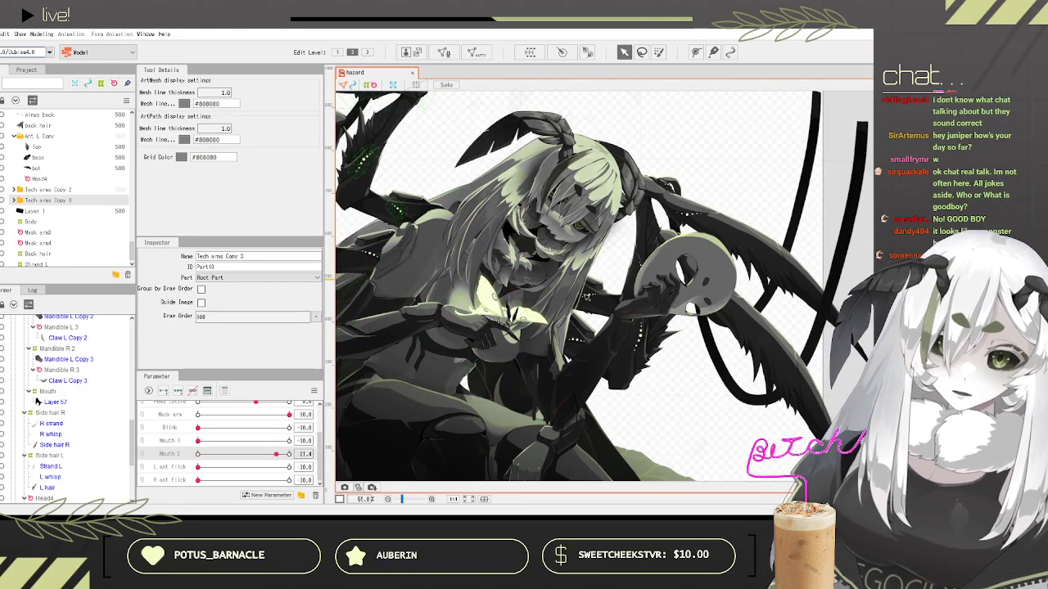
scroll(638, 243, "down", 2)
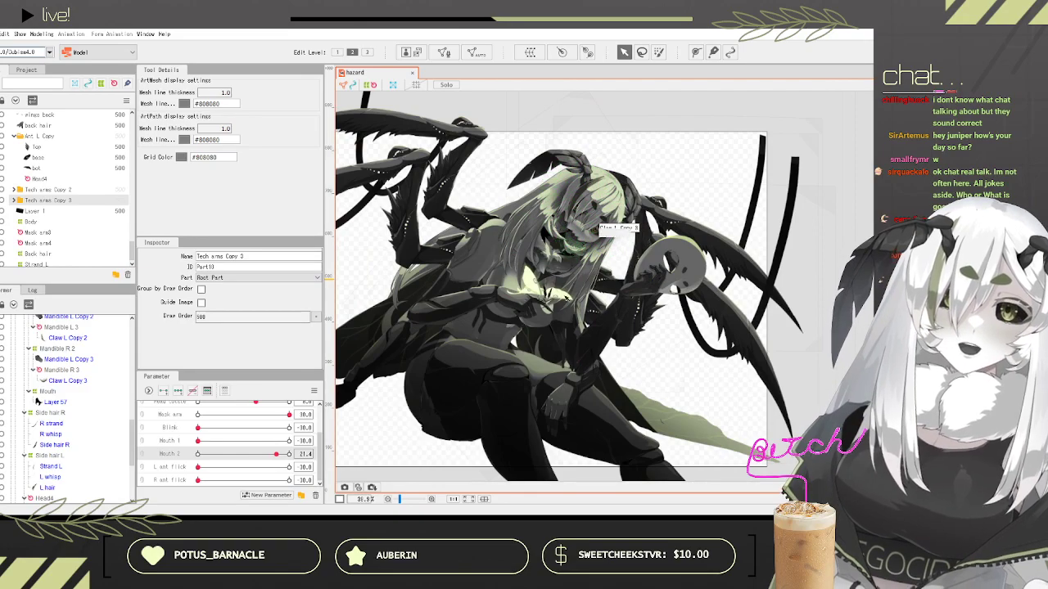
scroll(577, 246, "up", 5)
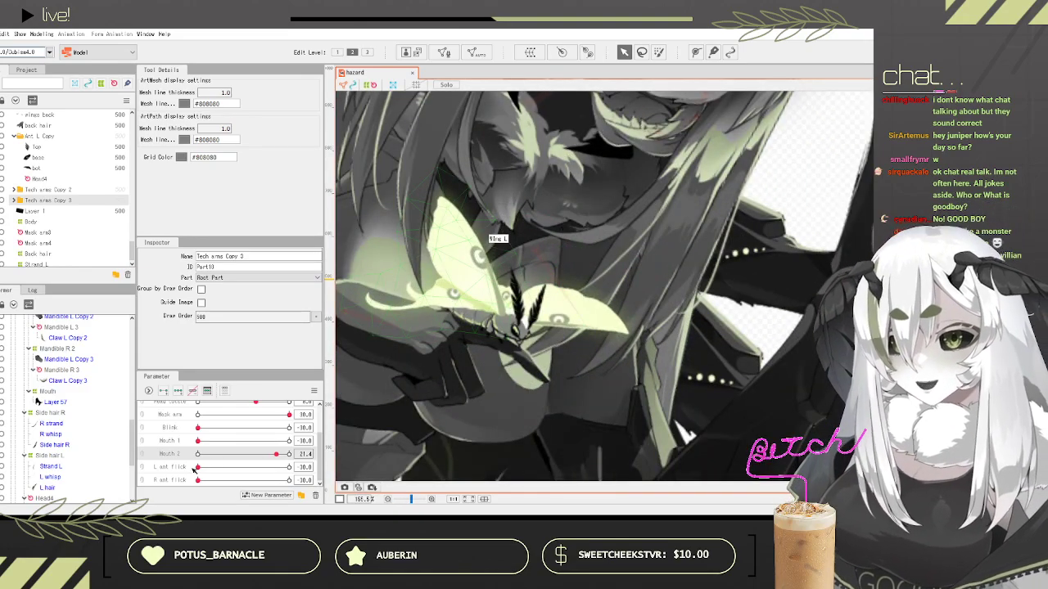
Step: Create a new parameter named Moth wings below R ant flick
left_click(178, 482)
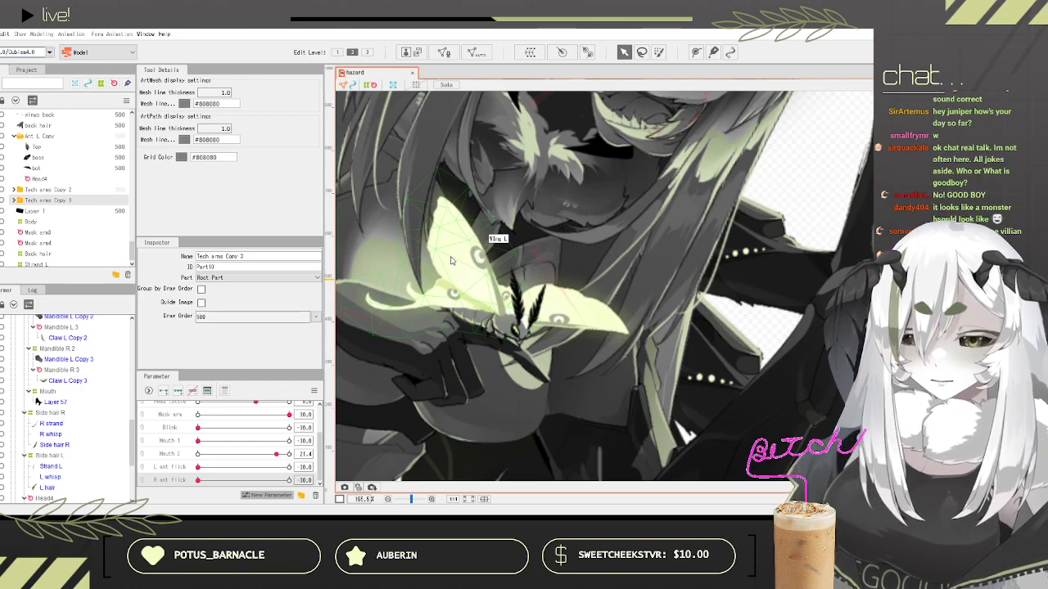
scroll(237, 432, "down", 1)
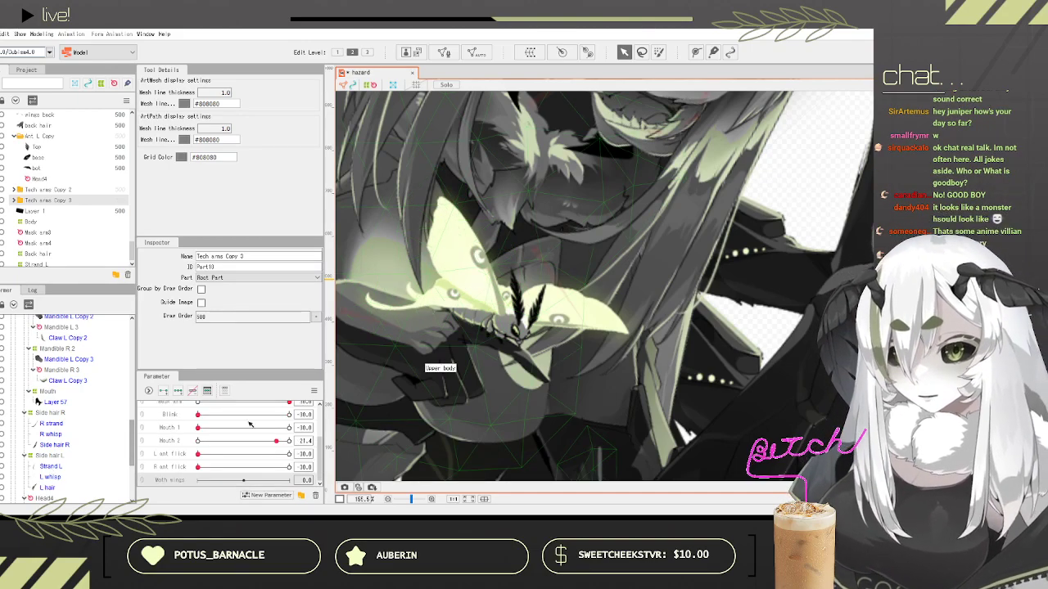
Step: Create a warp deformer for the moth's Wing L mesh under the Moth arm2 deformer
scroll(36, 370, "up", 5)
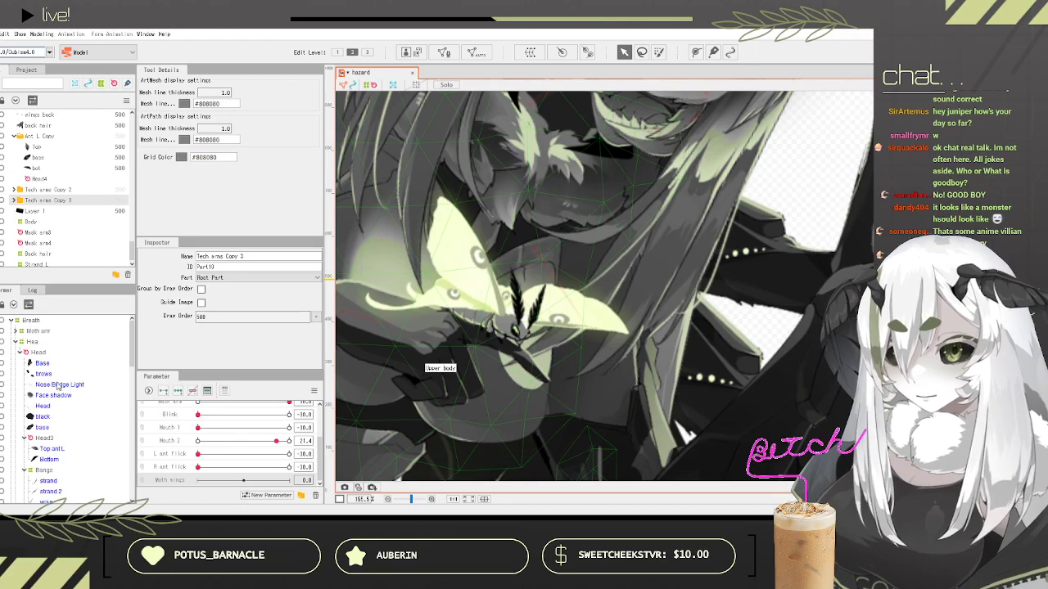
left_click(38, 332)
left_click(15, 331)
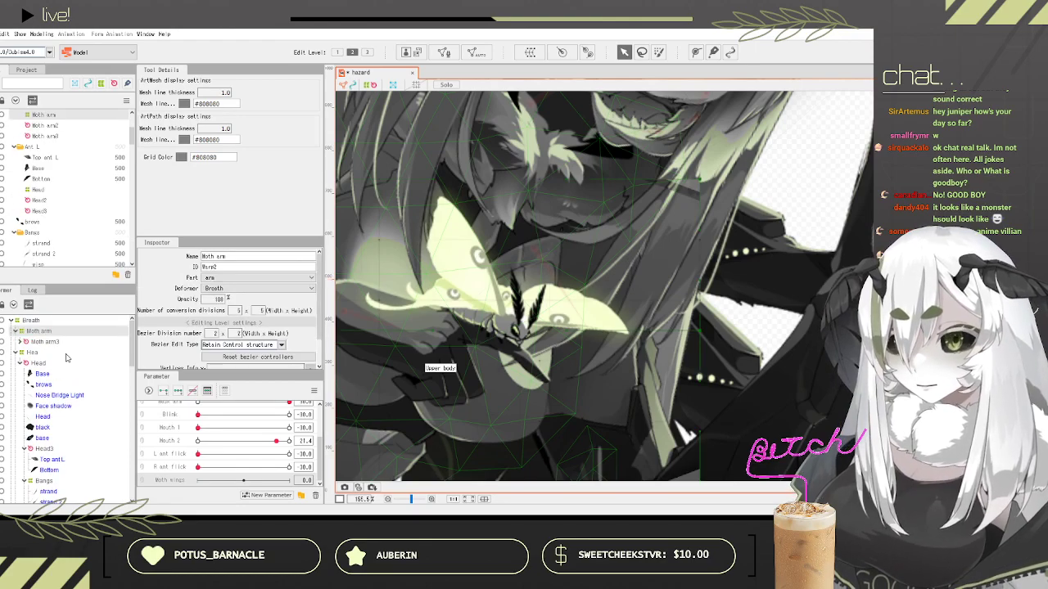
left_click(21, 342)
left_click(37, 362)
left_click(25, 364)
left_click(59, 386)
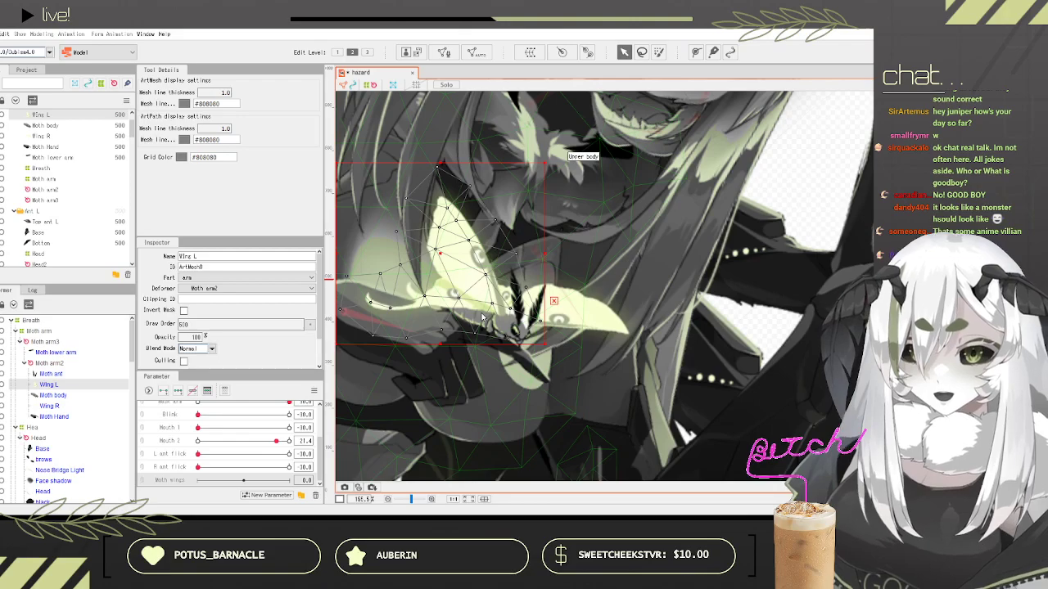
left_click(553, 448)
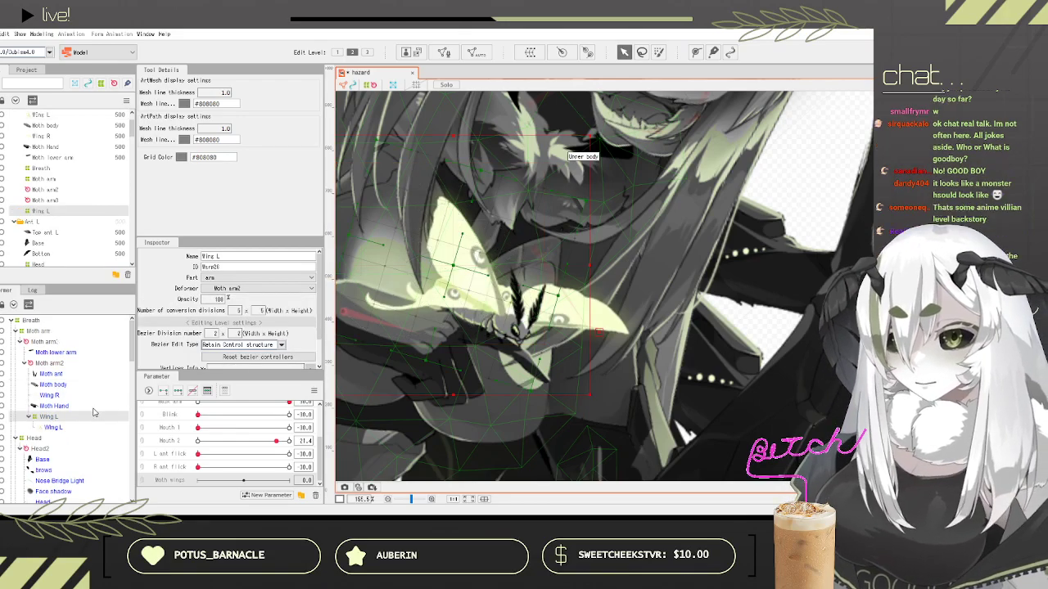
Step: Create a warp deformer for the moth's Wing R mesh and key it at both ends of the Moth wings parameter
left_click(51, 395)
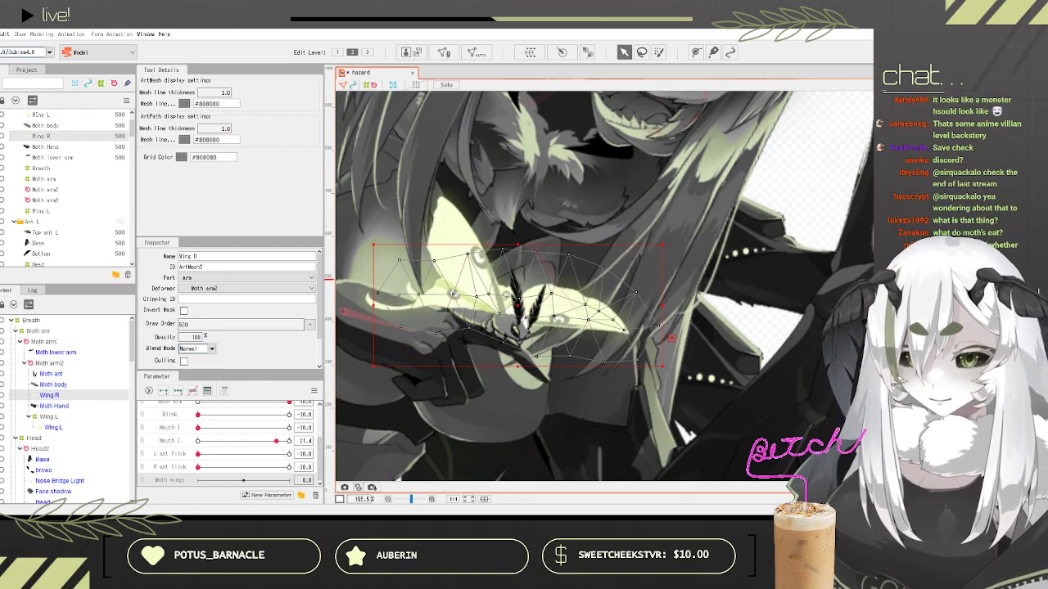
left_click(557, 445)
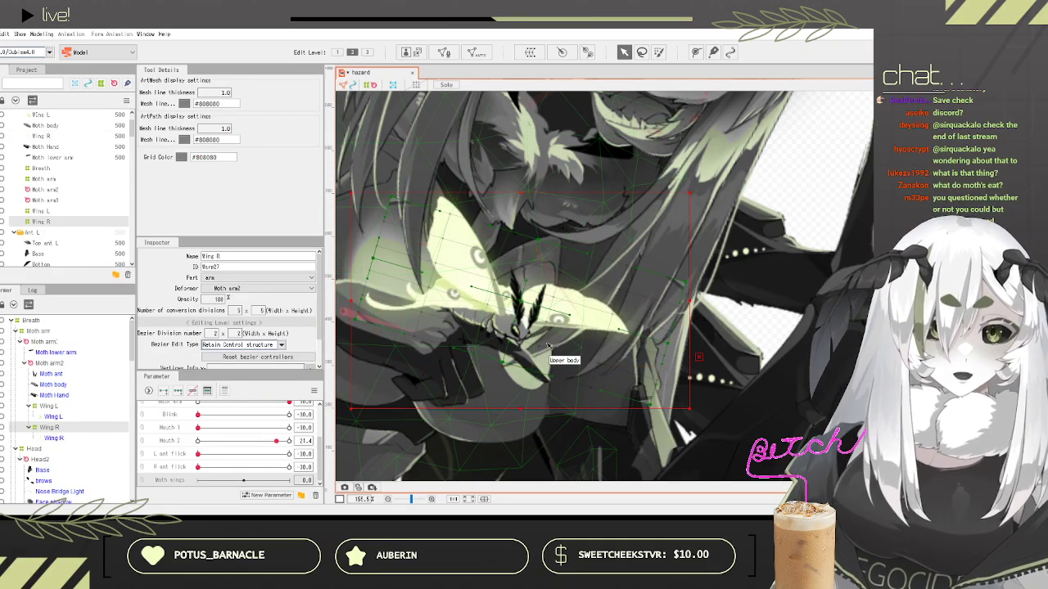
scroll(540, 298, "up", 2)
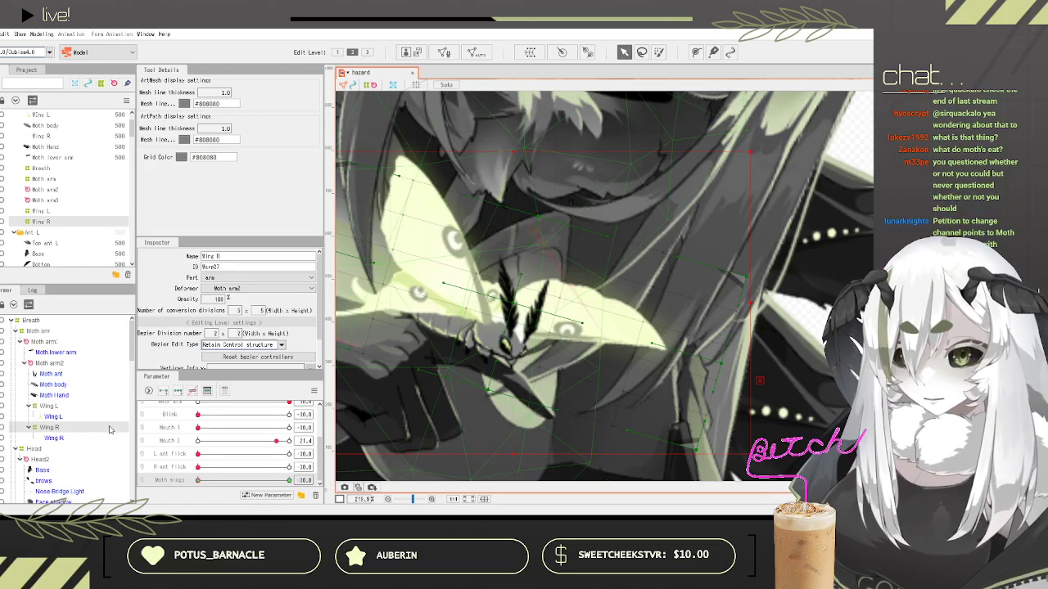
Step: Bend the control points of the moth's Wing L warp deformer upward and inward at Moth wings 30 to pose the raised wing
left_click(54, 409)
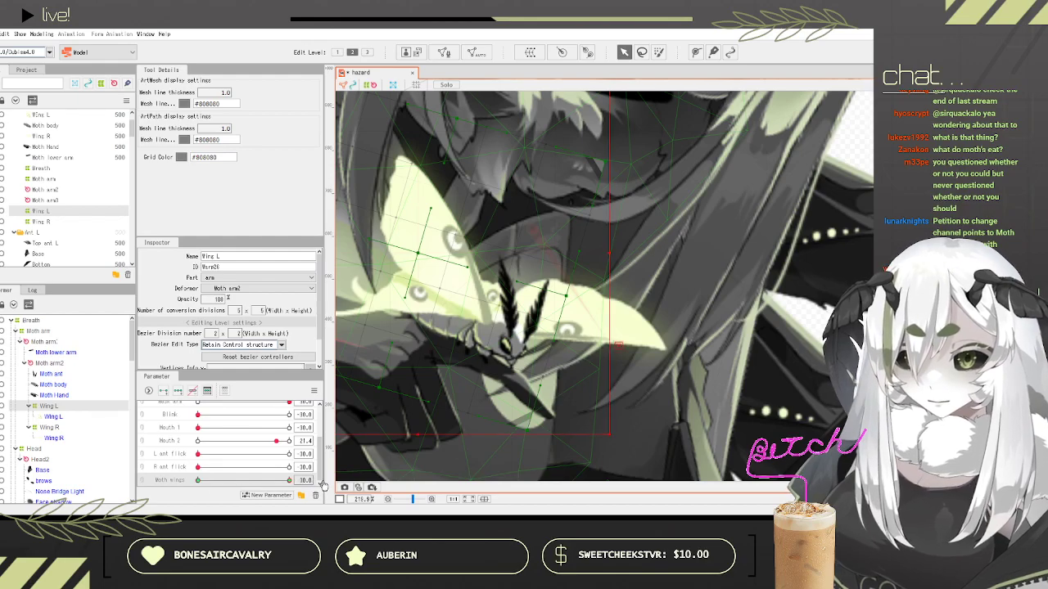
scroll(625, 221, "down", 3)
scroll(625, 221, "up", 3)
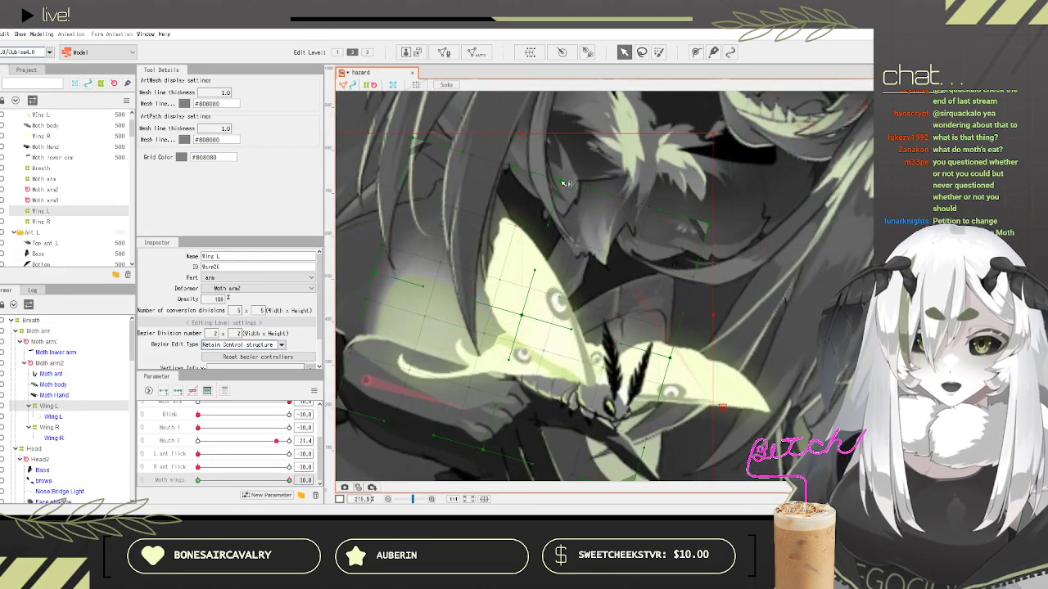
left_click_drag(564, 184, 619, 174)
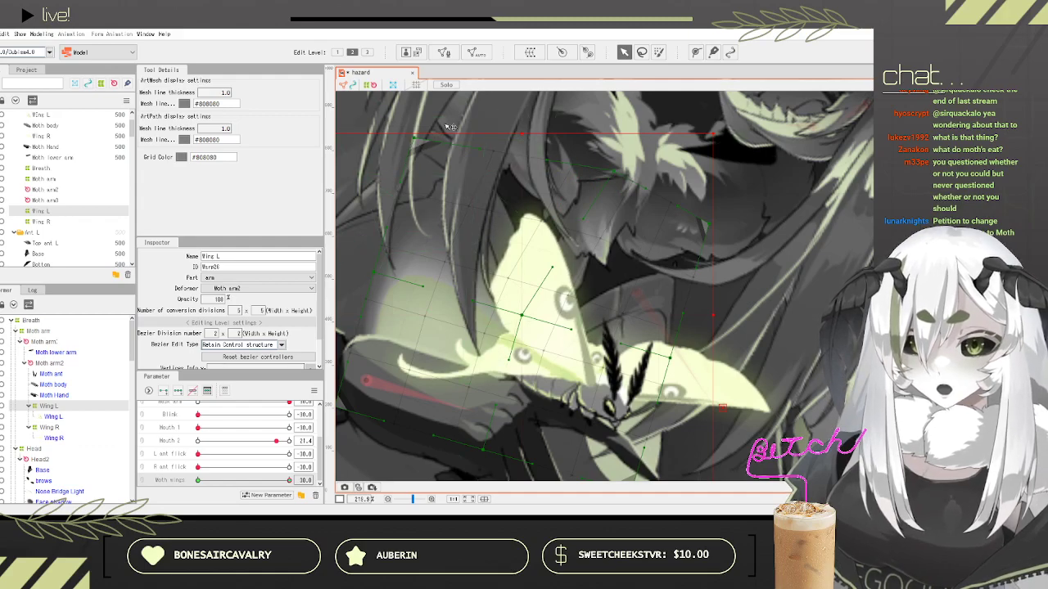
left_click_drag(442, 129, 474, 123)
left_click_drag(374, 273, 422, 254)
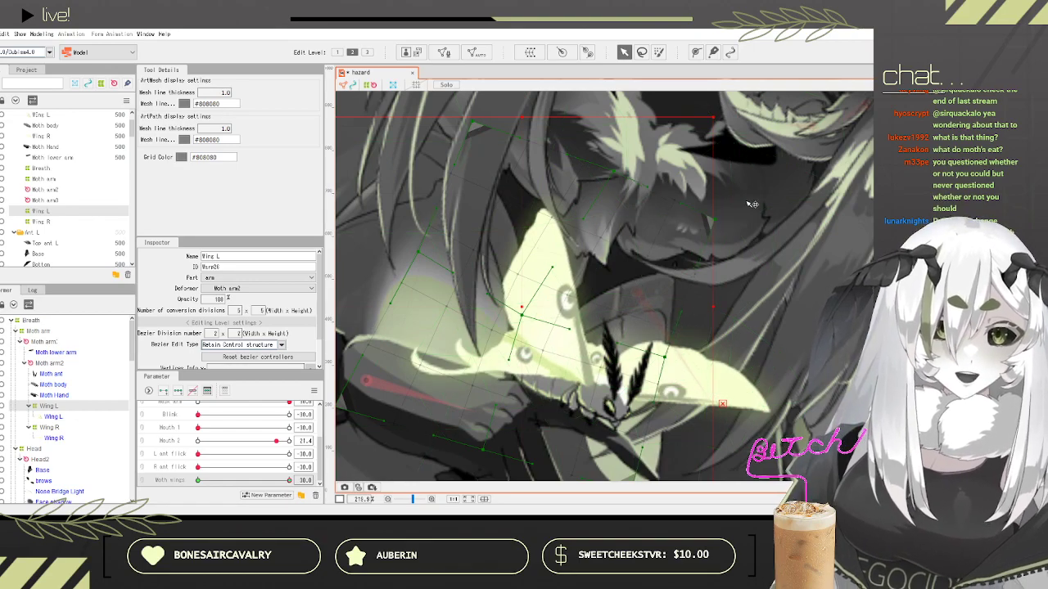
left_click_drag(614, 174, 646, 164)
Step: Flatten the Wing L warp deformer vertically at Moth wings -30 and shift it slightly toward the moth's body
left_click_drag(289, 480, 121, 507)
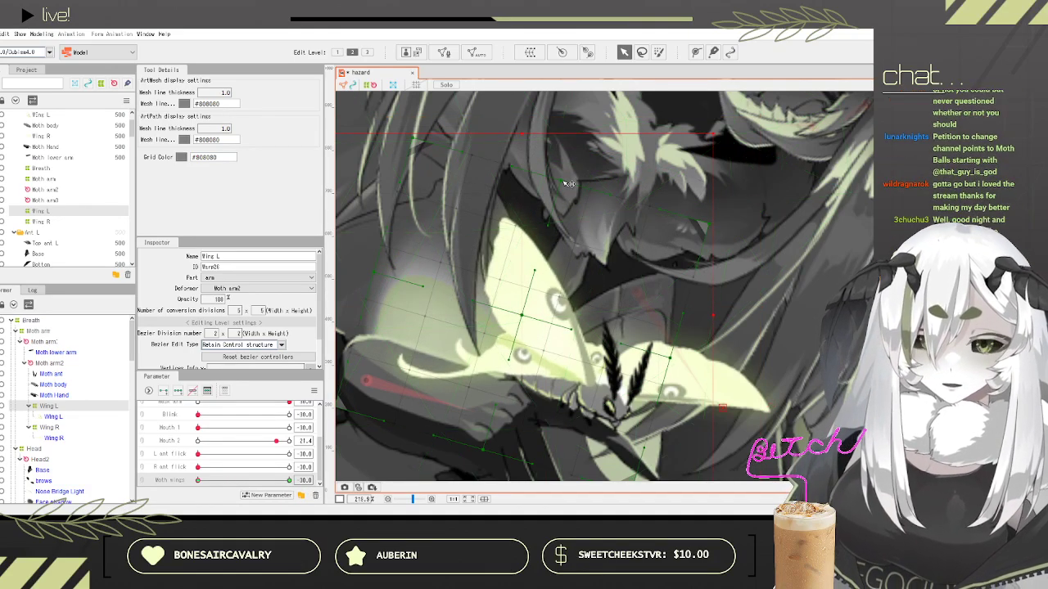
left_click_drag(522, 132, 521, 300)
left_click_drag(525, 400, 527, 351)
left_click_drag(205, 483, 136, 481)
left_click_drag(199, 481, 71, 453)
scroll(459, 353, "down", 3)
left_click_drag(352, 340, 321, 340)
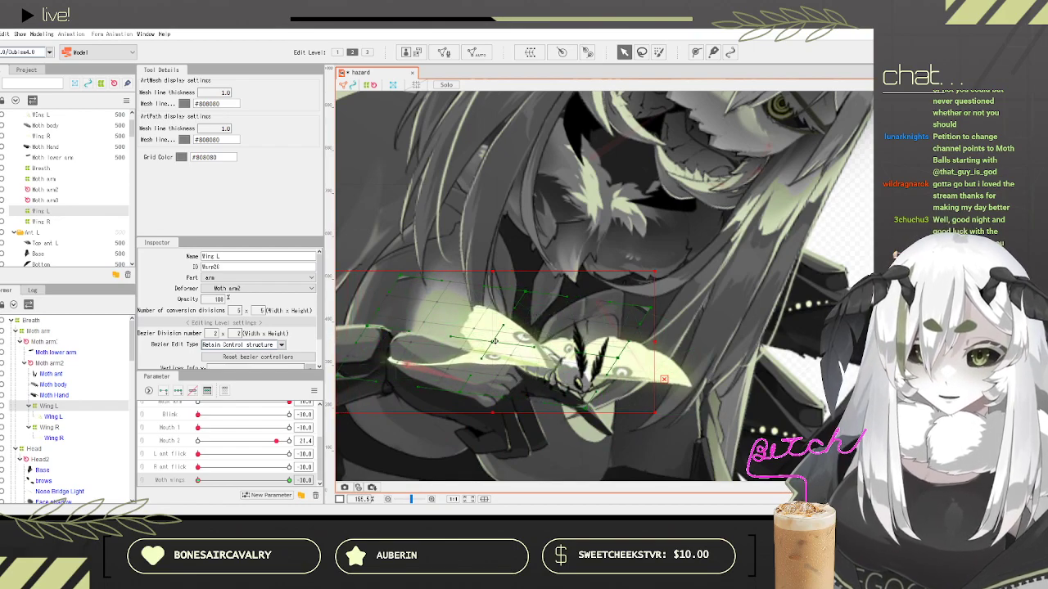
left_click_drag(494, 342, 503, 342)
left_click_drag(198, 480, 347, 473)
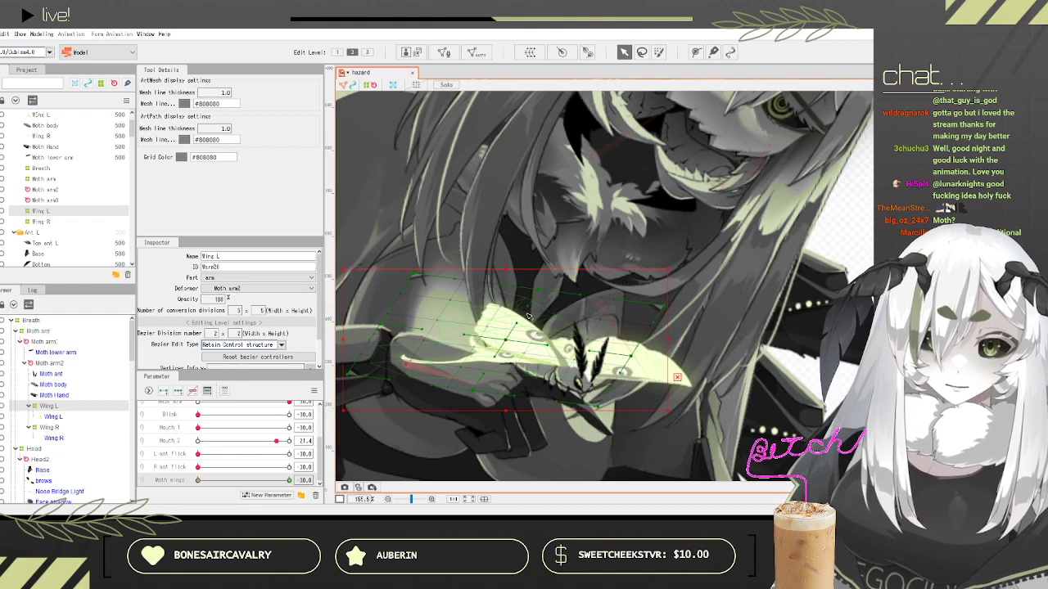
Step: Refine the upper control points of the flattened Wing L deformer at Moth wings -30 and test the flap
scroll(536, 324, "down", 5)
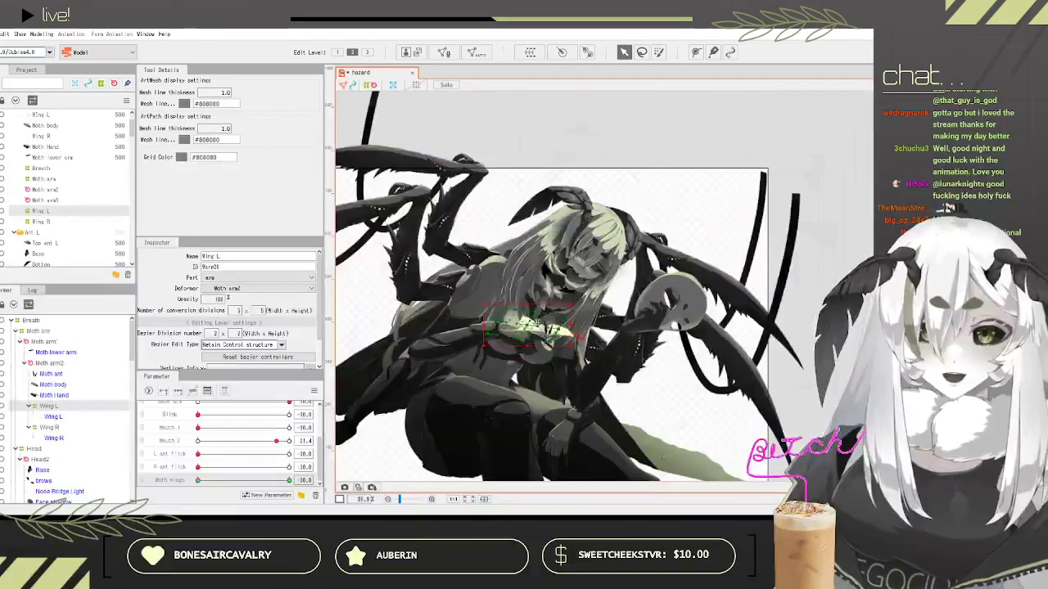
scroll(533, 301, "up", 6)
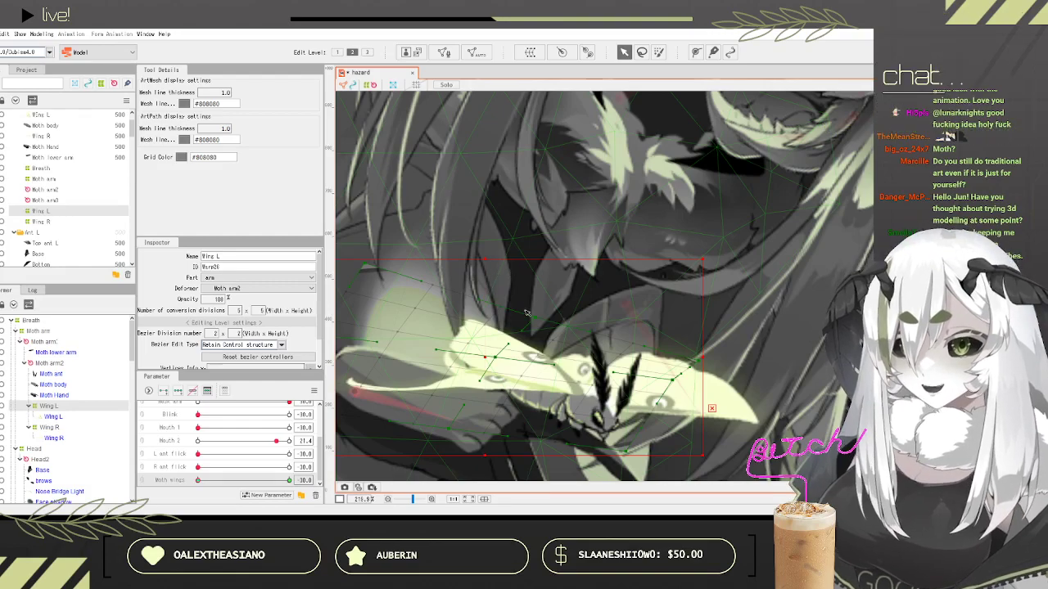
scroll(586, 322, "down", 2)
scroll(575, 341, "up", 2)
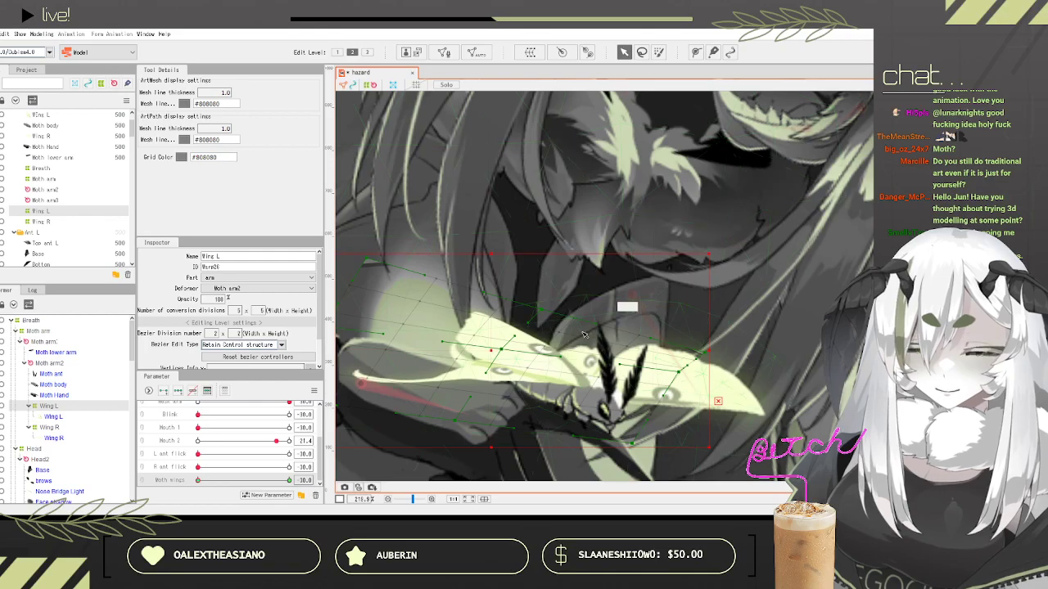
left_click_drag(546, 312, 545, 318)
left_click_drag(198, 480, 429, 473)
left_click_drag(498, 311, 187, 483)
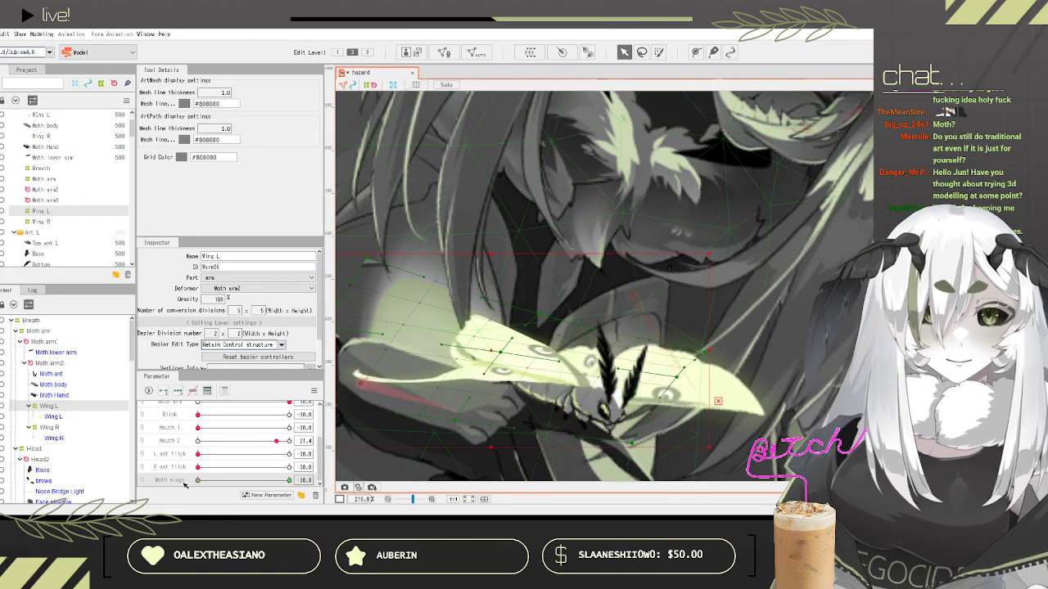
Step: Adjust the outer-edge control points of the Wing L deformer at Moth wings -30 and check the motion up to 30
left_click_drag(193, 484, 171, 466)
scroll(514, 367, "down", 3)
scroll(447, 377, "up", 3)
left_click_drag(344, 391, 420, 391)
left_click_drag(218, 482, 159, 513)
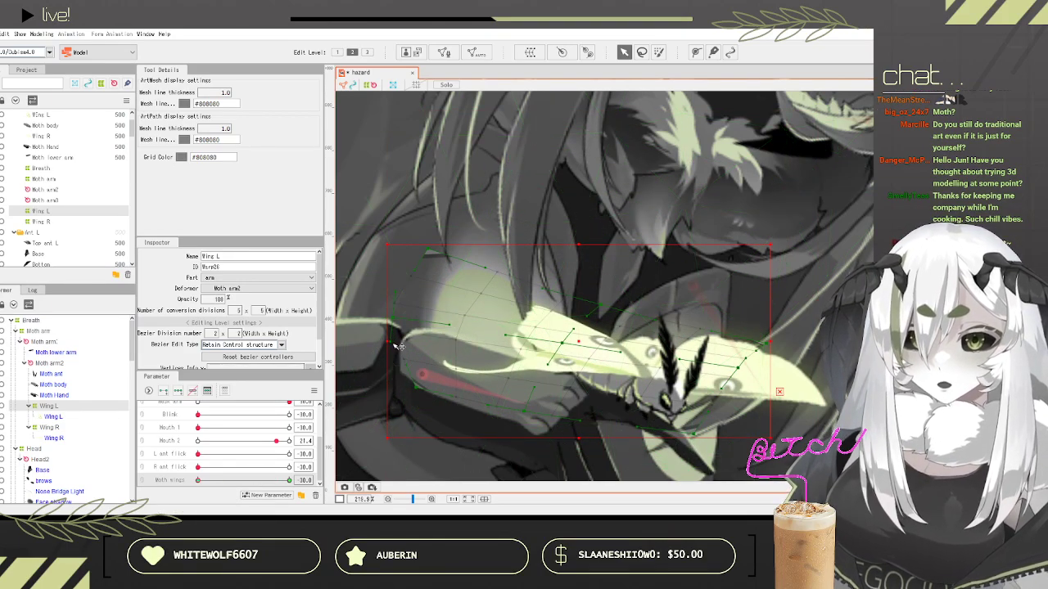
mouse_move(198, 481)
left_mouse_down()
mouse_move(297, 486)
mouse_move(195, 493)
left_mouse_up()
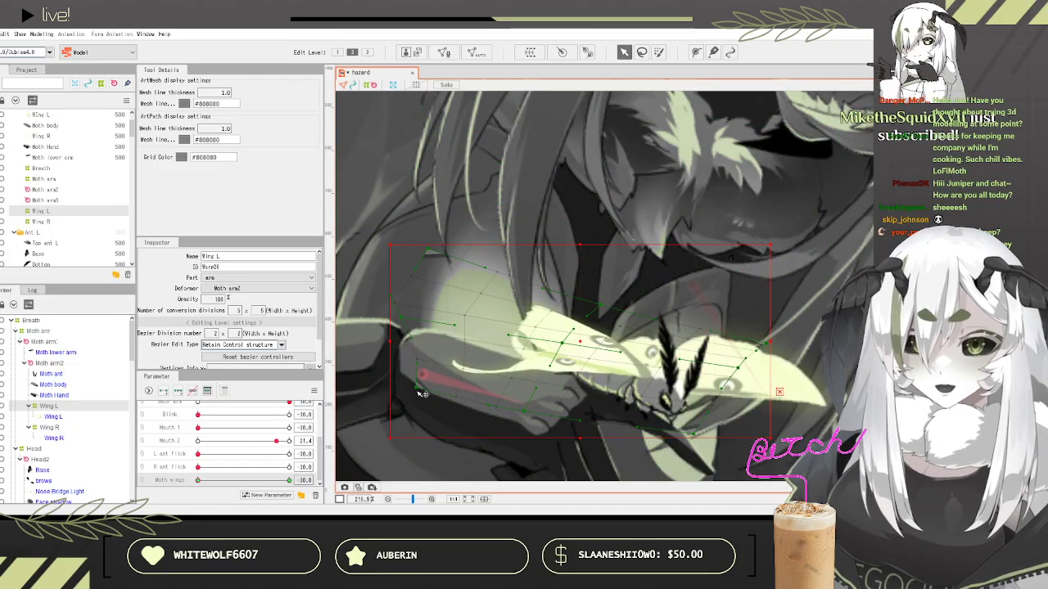
left_click_drag(198, 481, 310, 492)
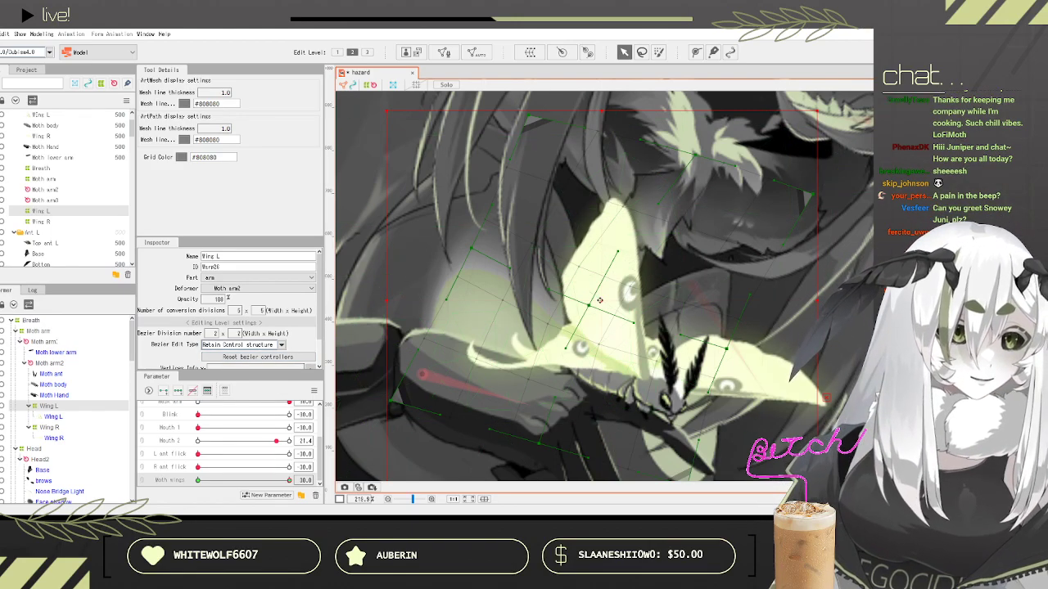
scroll(630, 306, "down", 3)
scroll(662, 311, "up", 3)
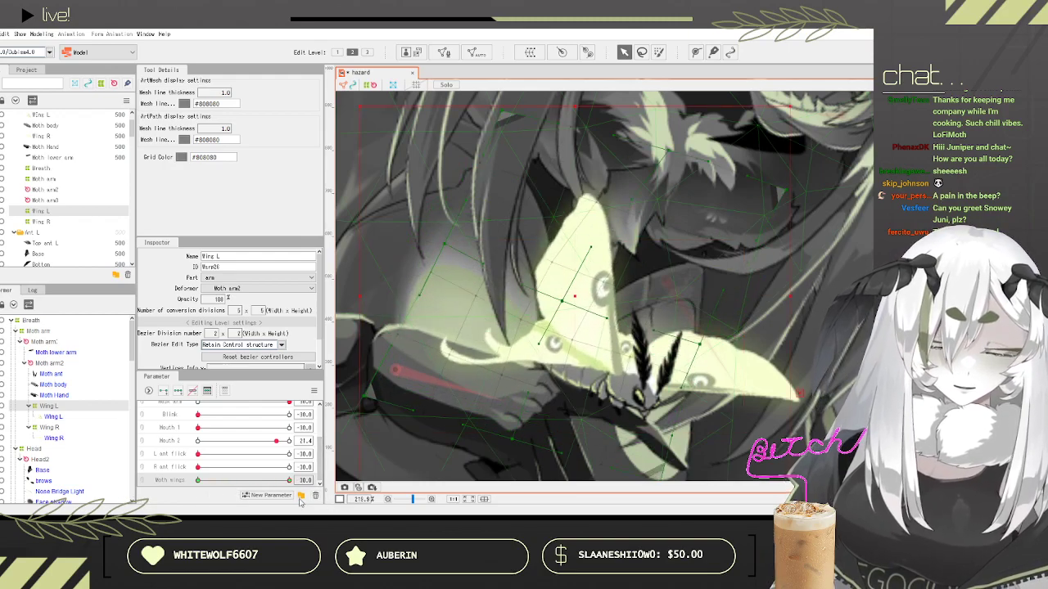
Step: Flatten the moth's Wing R warp deformer from above and below at Moth wings -30
scroll(71, 389, "down", 1)
left_click(56, 388)
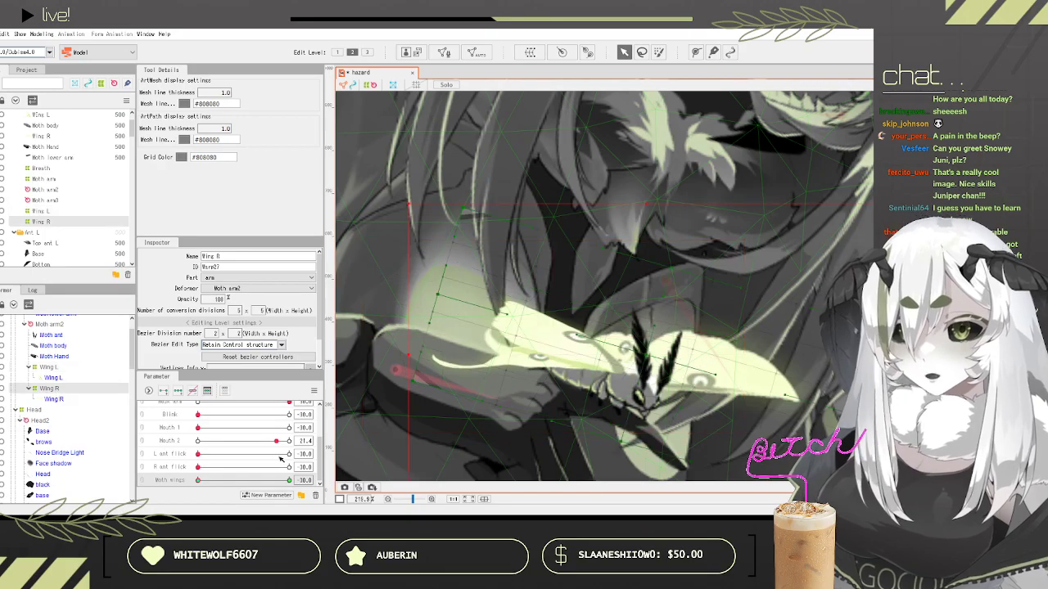
scroll(475, 286, "down", 2)
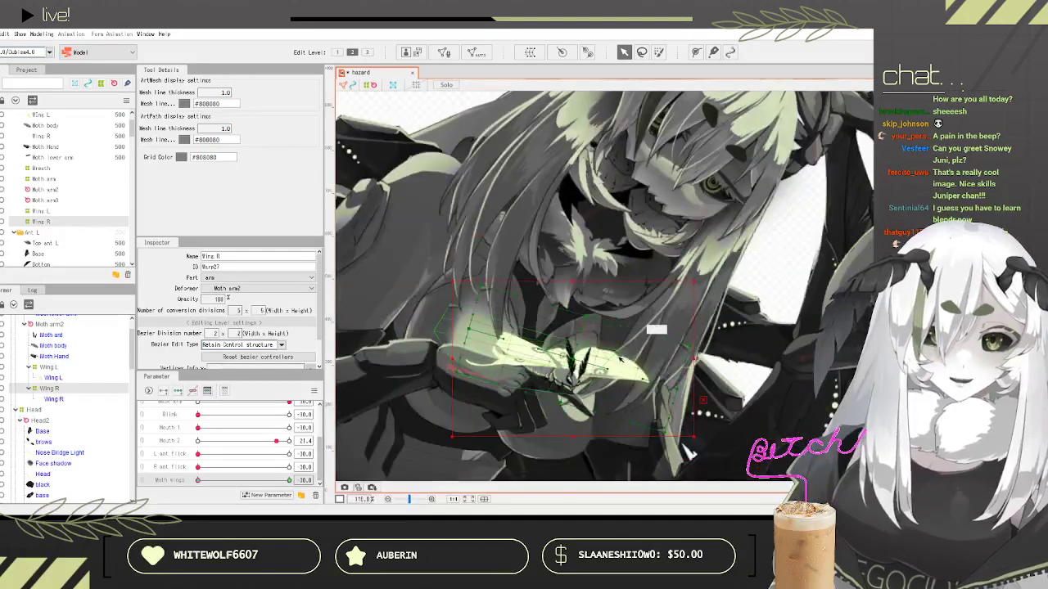
scroll(590, 280, "up", 2)
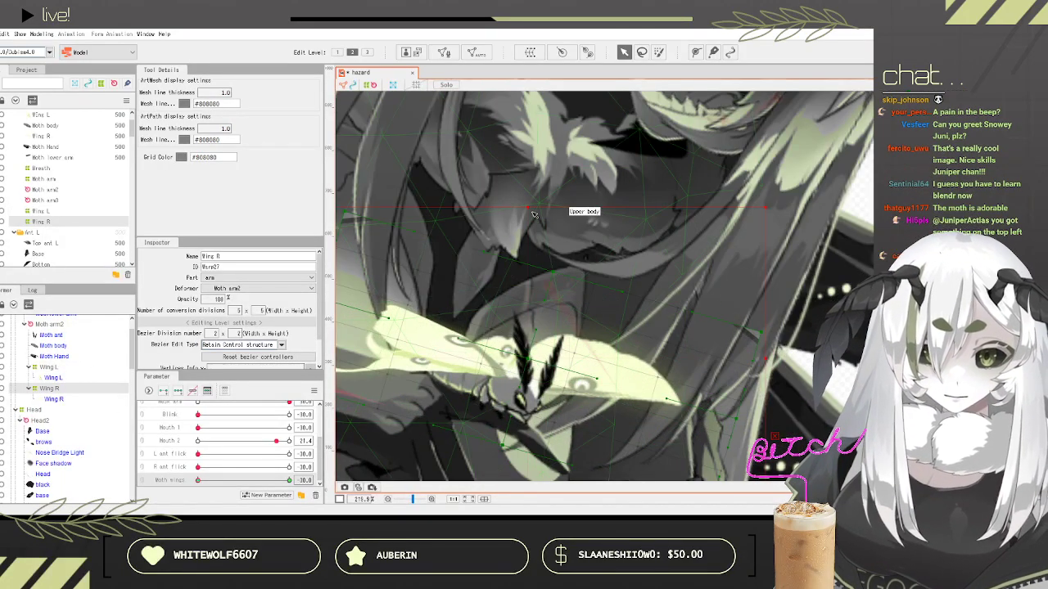
left_click_drag(247, 484, 87, 501)
left_click_drag(529, 207, 515, 319)
left_click_drag(527, 418, 527, 366)
scroll(528, 366, "down", 2)
scroll(528, 365, "down", 2)
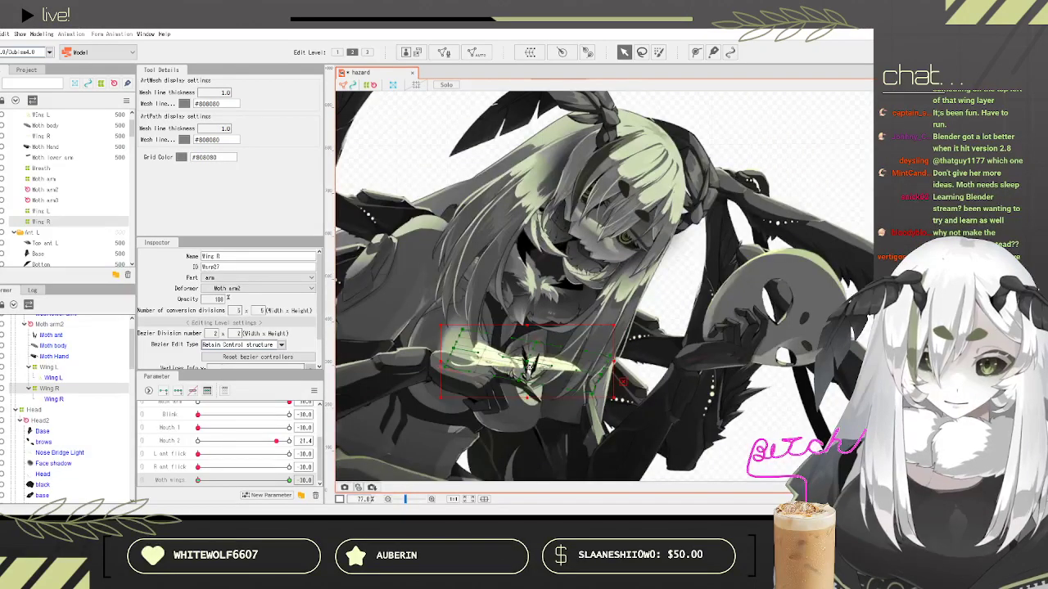
scroll(528, 365, "up", 2)
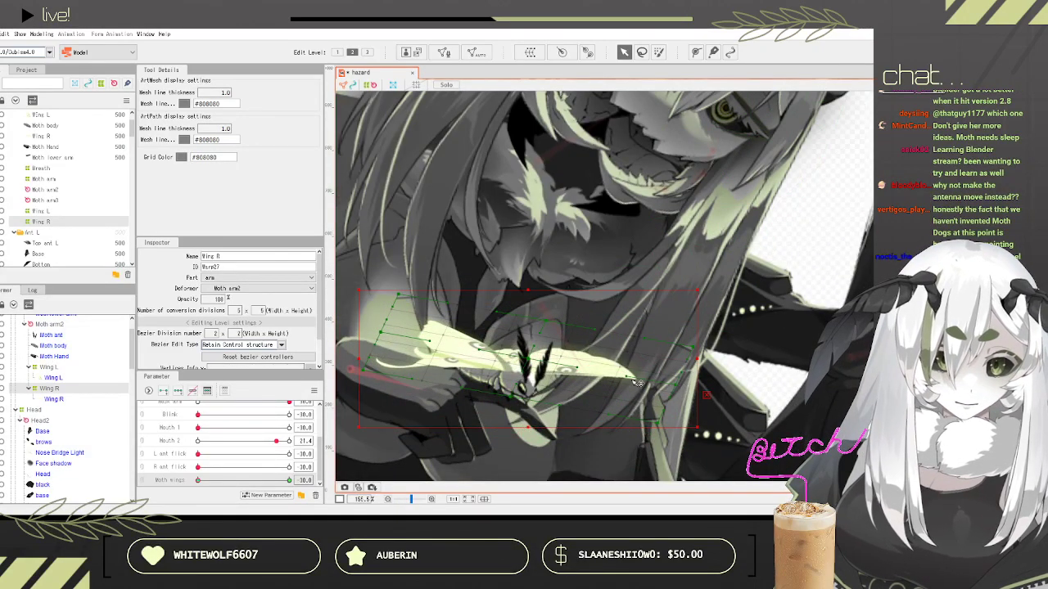
Step: Rotate the Wing R deformer upward at Moth wings 30, realign it with the body and bend its outer control points up and inward
left_click_drag(217, 481, 360, 496)
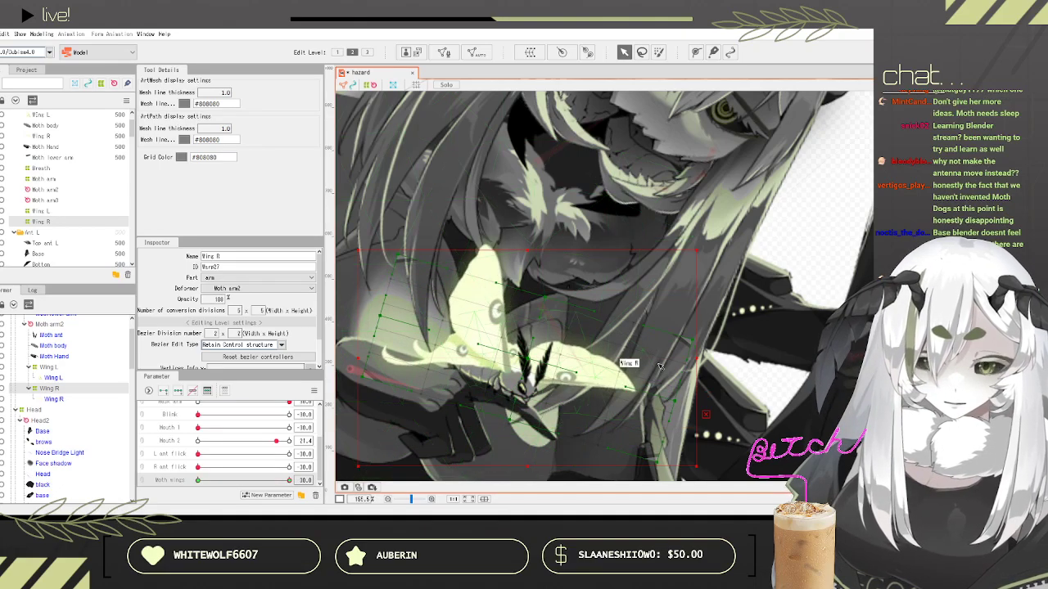
left_click_drag(702, 361, 699, 300)
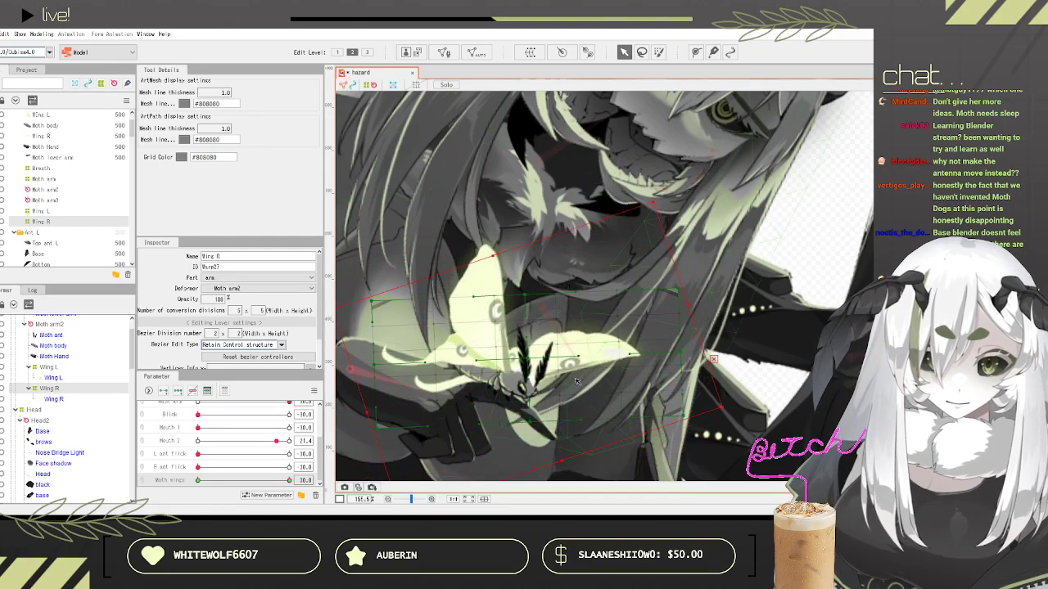
left_click_drag(527, 359, 521, 348)
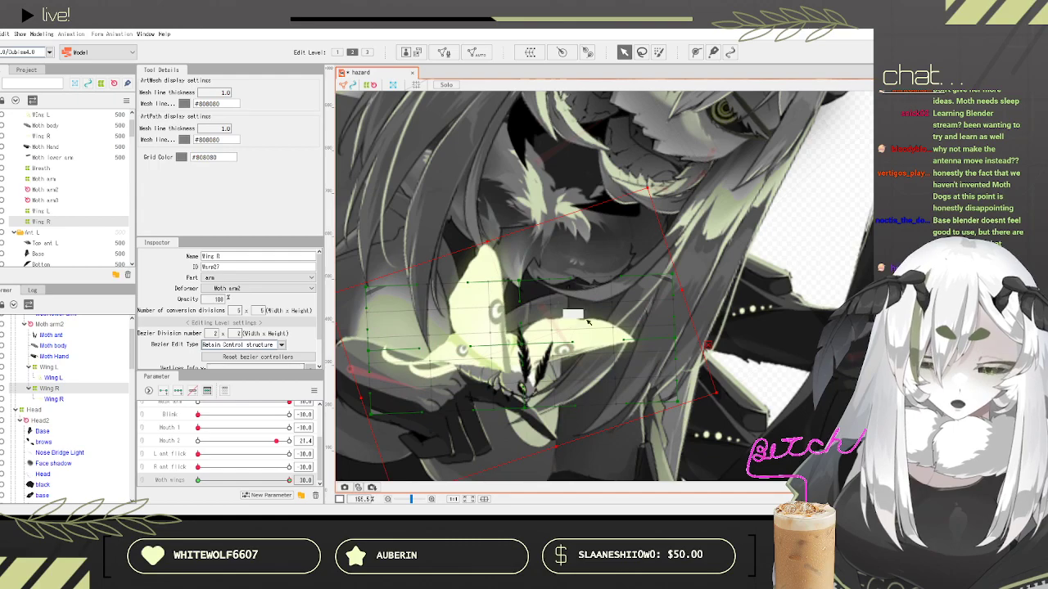
left_click_drag(520, 282, 509, 260)
left_click_drag(671, 275, 648, 237)
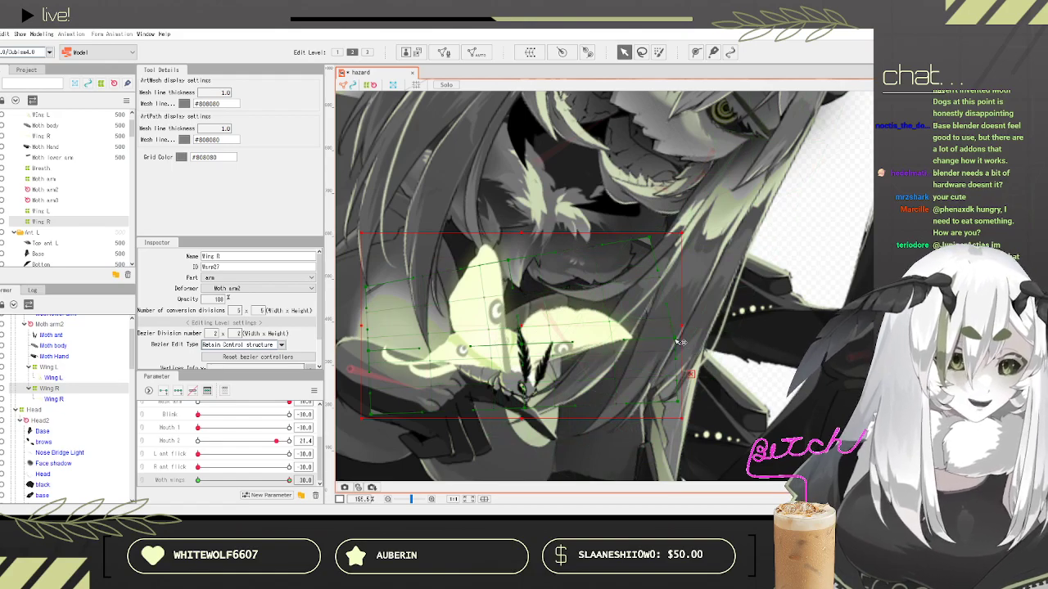
left_click_drag(678, 341, 663, 317)
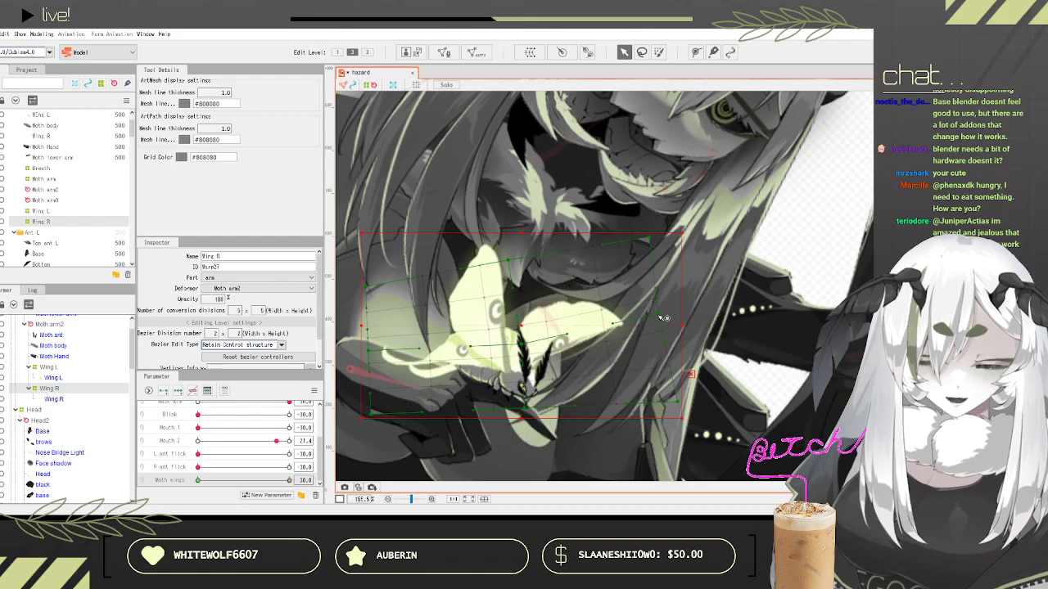
left_click_drag(665, 392, 663, 393)
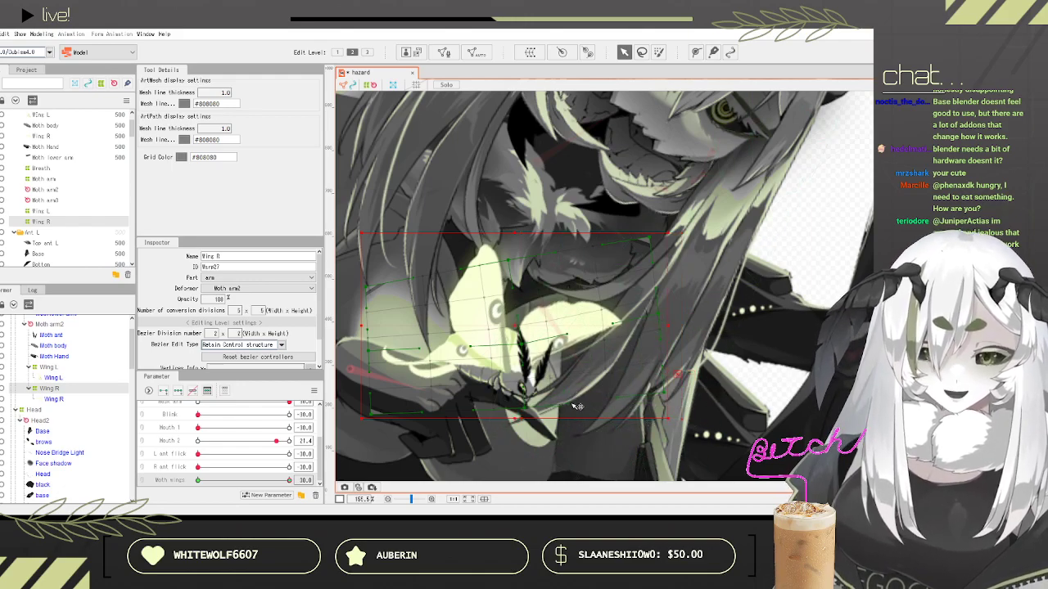
Step: Return the Moth wings parameter to -30 and save the hazard model
left_click_drag(289, 480, 127, 494)
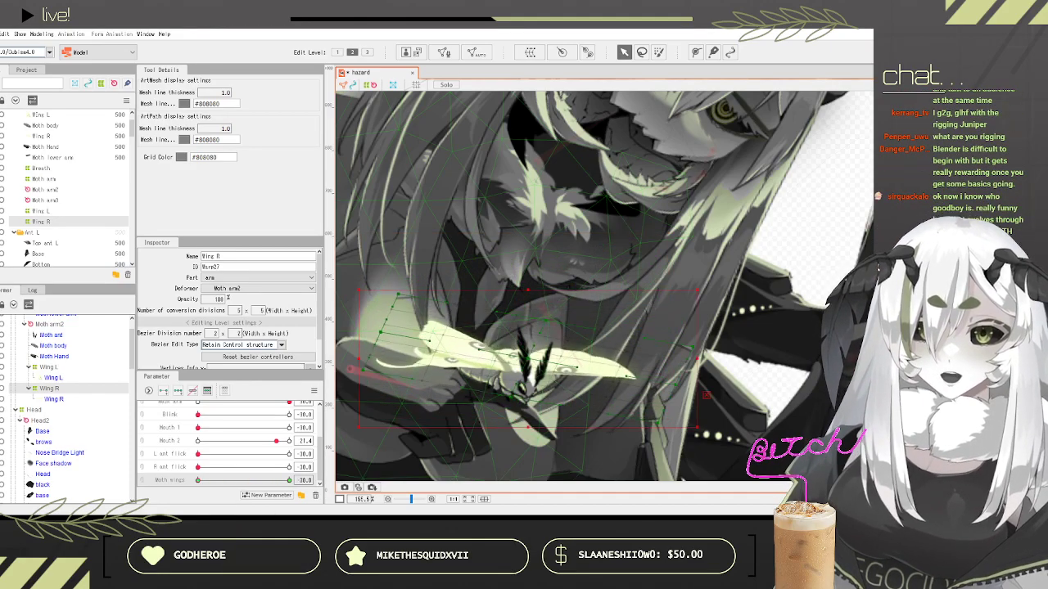
scroll(623, 372, "down", 5)
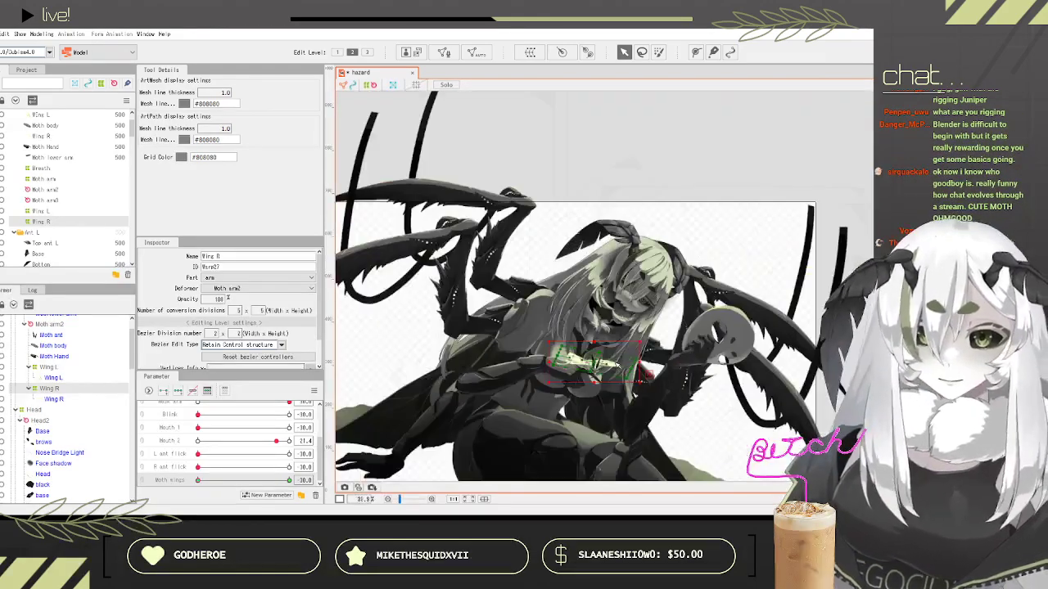
scroll(617, 369, "up", 2)
left_click(0, 34)
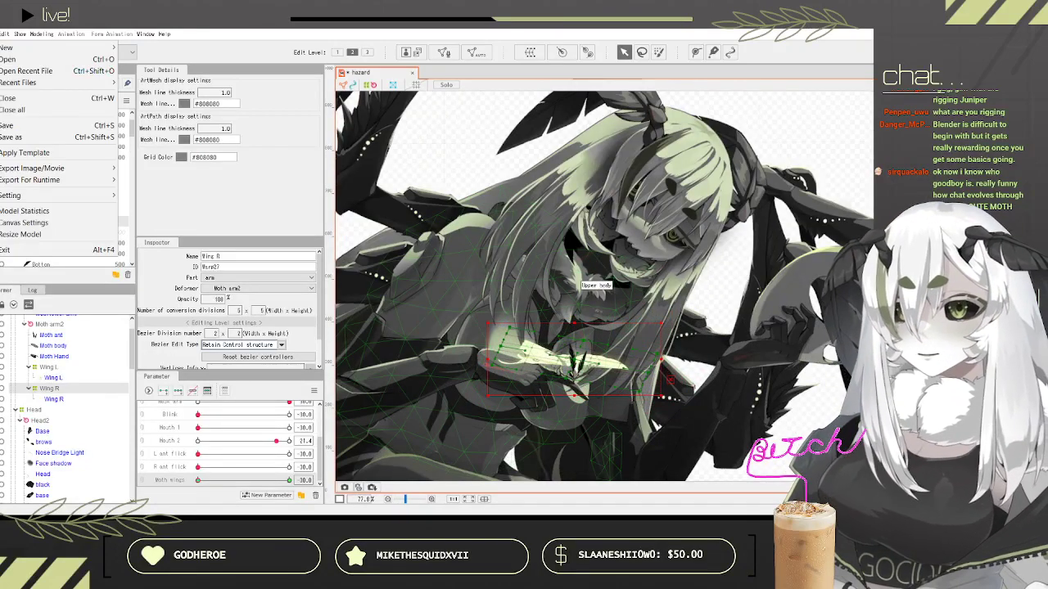
left_click(24, 126)
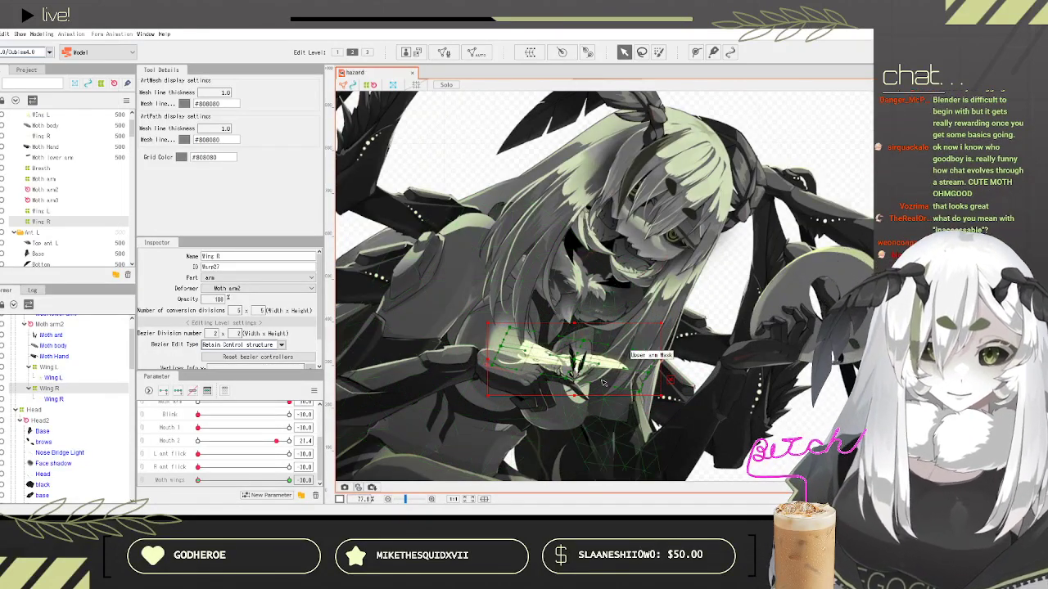
Step: Preview both wings flapping by sweeping the Moth wings parameter between its two ends
scroll(606, 378, "up", 2)
left_click_drag(216, 481, 313, 480)
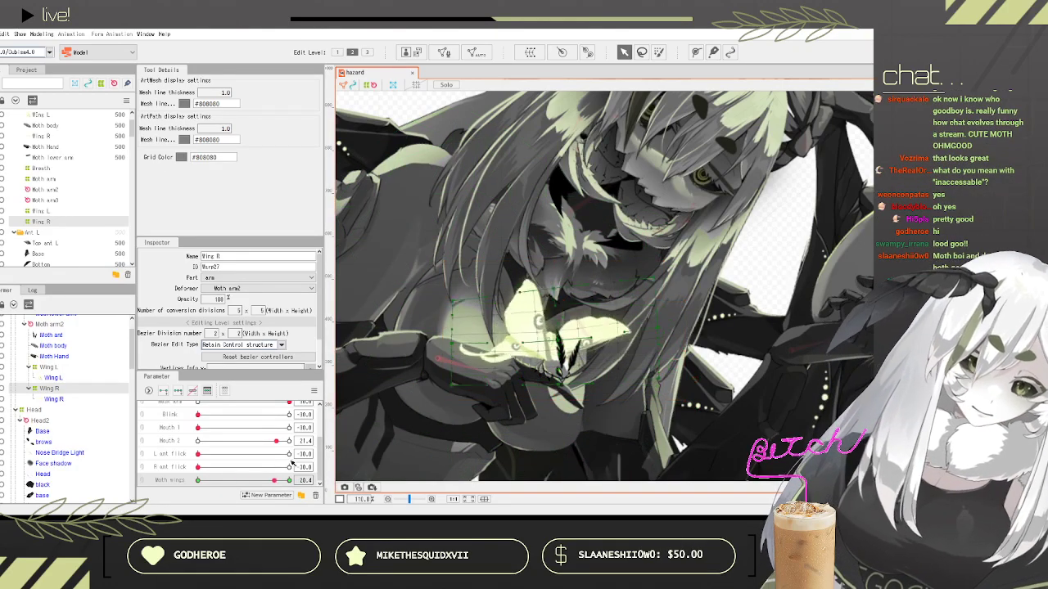
mouse_move(289, 480)
left_mouse_down()
mouse_move(190, 468)
mouse_move(299, 468)
left_mouse_up()
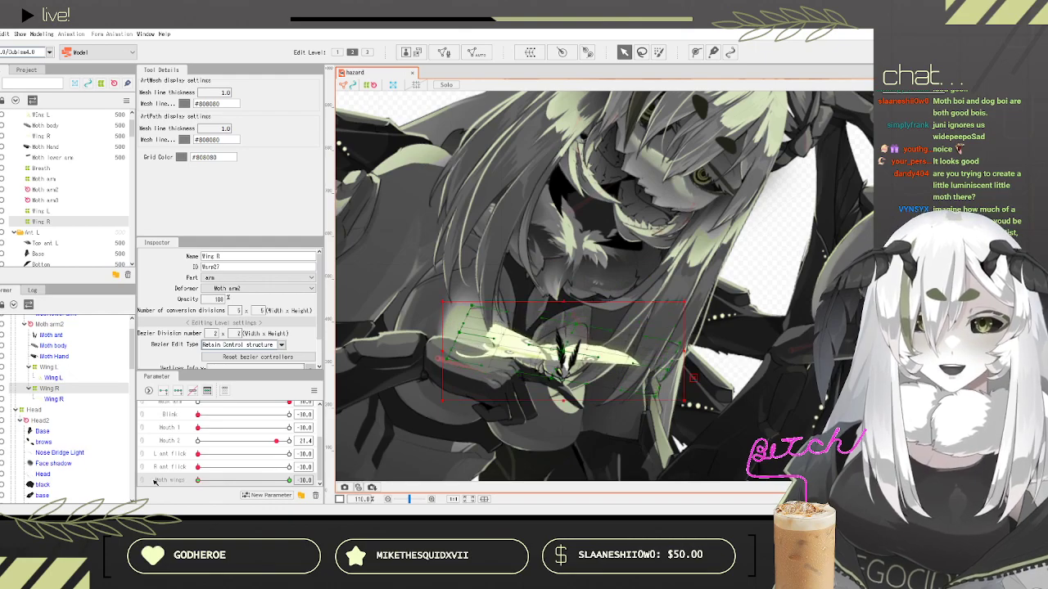
Step: Reshape the Wing L deformer at Moth wings -30, stretching the lowered wing farther outward from the moth's body
left_click(63, 368)
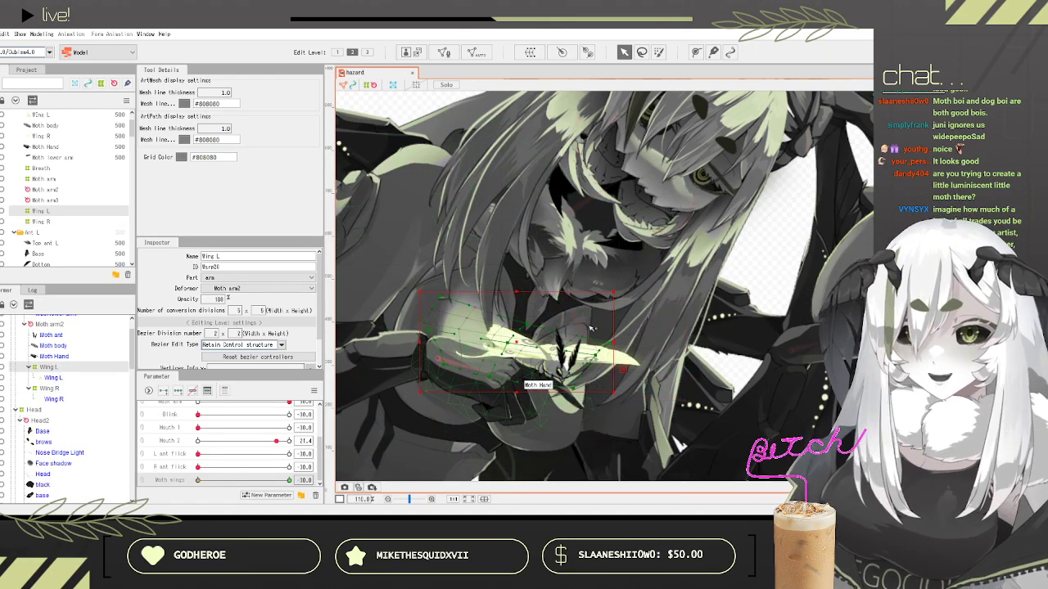
scroll(508, 316, "up", 4)
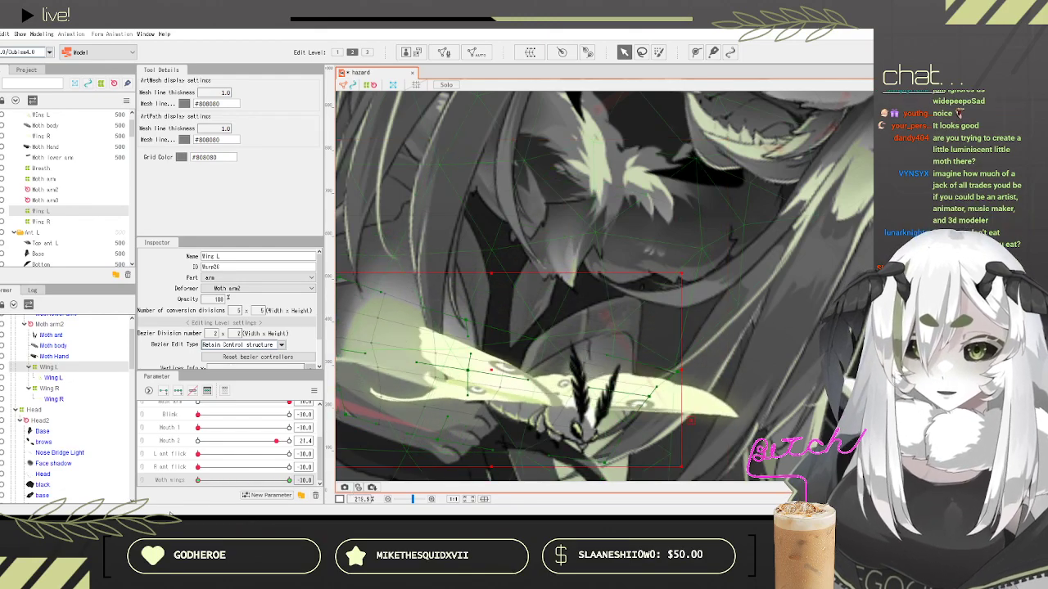
scroll(537, 422, "down", 4)
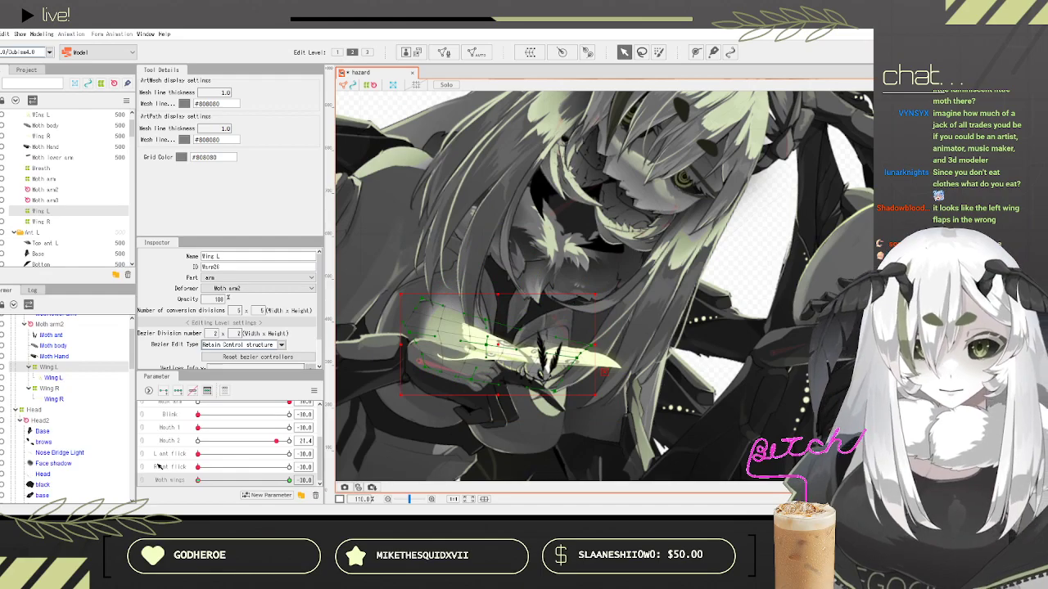
Step: Try pulling the Wing R deformer's outer control point upward at Moth wings 30, sweep the parameter to compare, and undo the changes
scroll(483, 360, "up", 2)
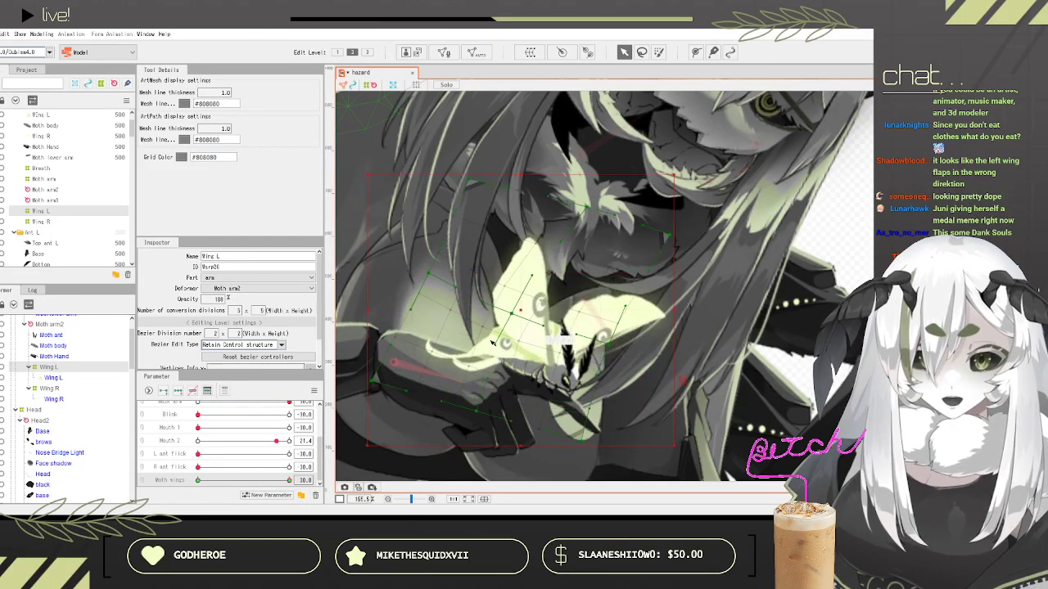
scroll(491, 382, "up", 2)
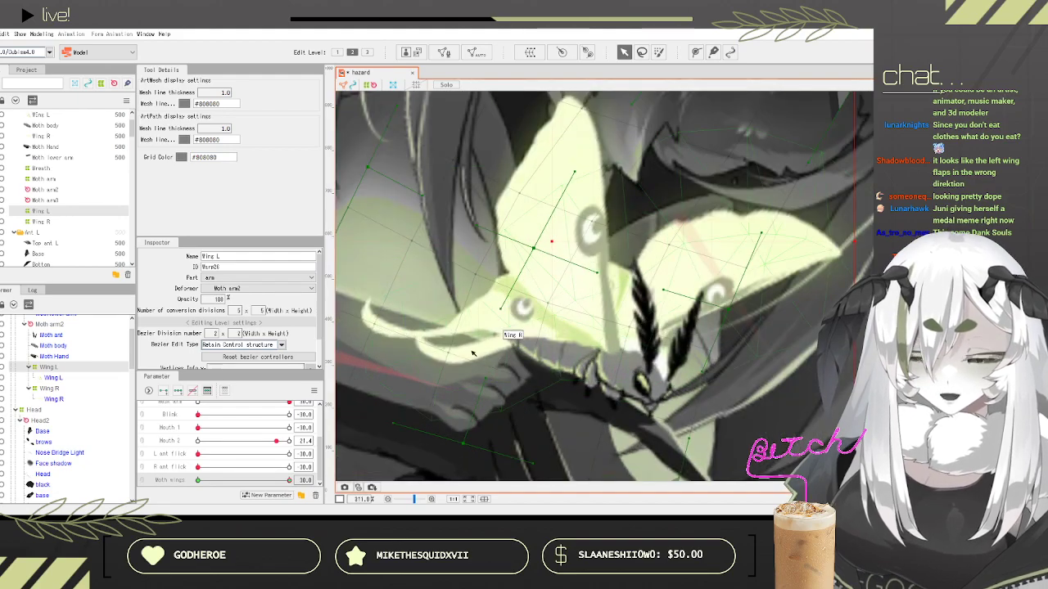
scroll(464, 357, "down", 2)
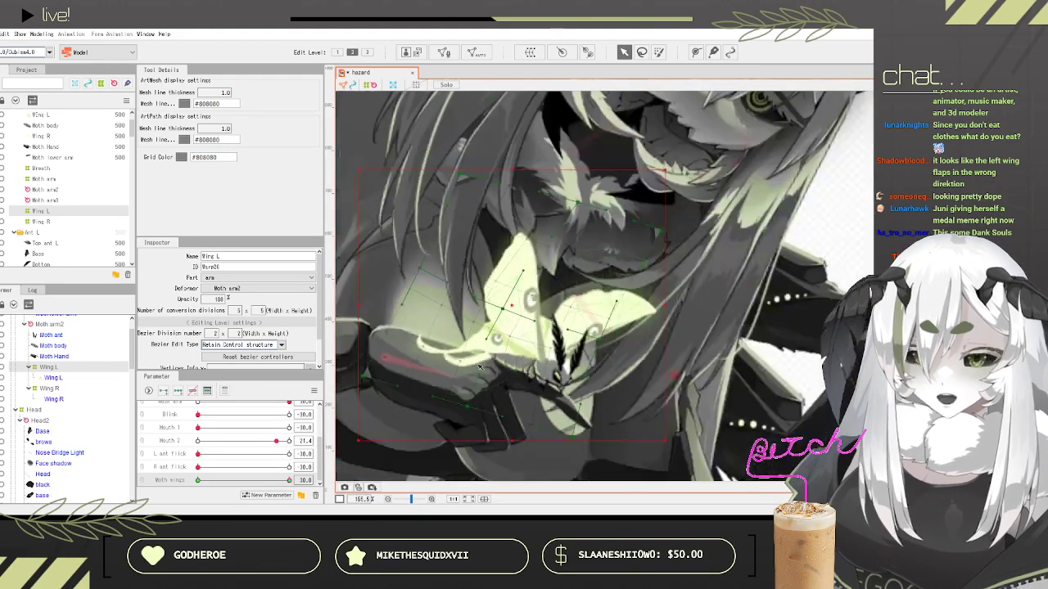
scroll(494, 378, "up", 2)
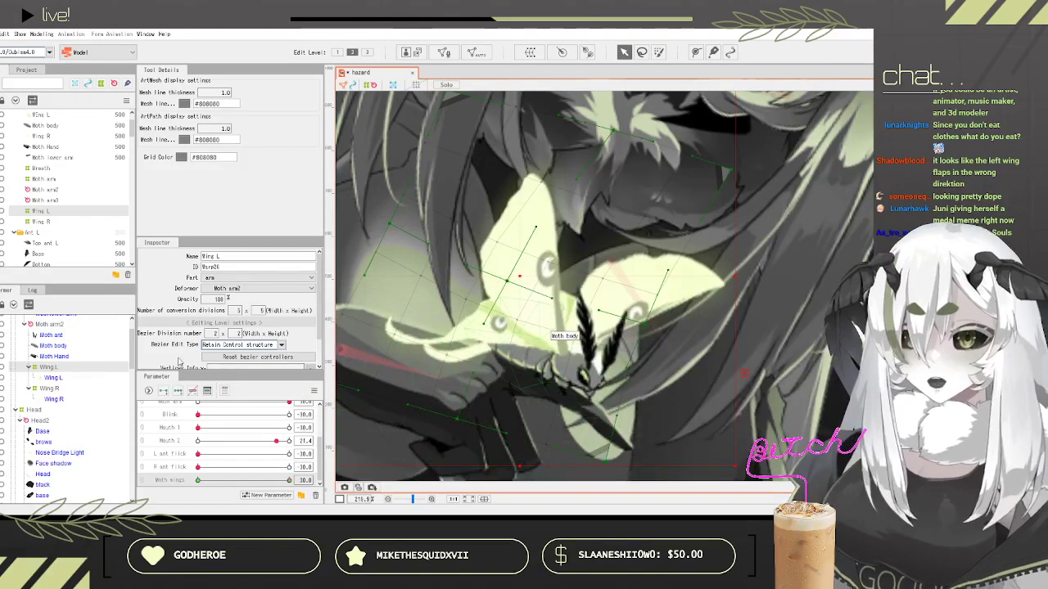
left_click(61, 389)
mouse_move(288, 481)
left_mouse_down()
mouse_move(148, 483)
mouse_move(303, 464)
mouse_move(288, 481)
left_mouse_up()
left_click_drag(373, 416, 381, 303)
left_click_drag(288, 481, 124, 503)
left_click_drag(199, 479, 329, 459)
key("ctrl+z")
key("ctrl+z")
key("ctrl+z")
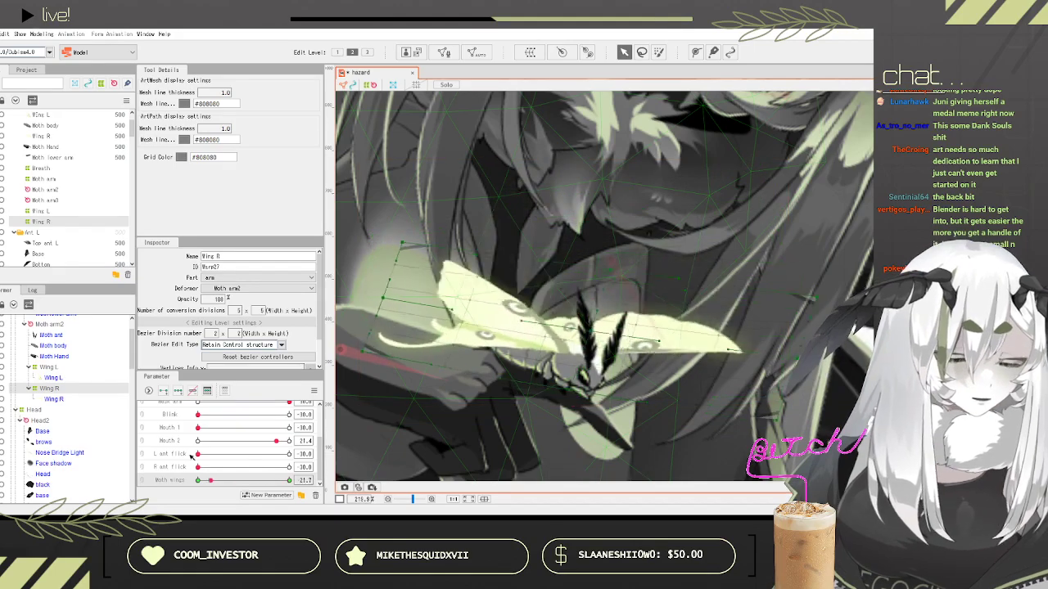
Step: Save the hazard model
scroll(545, 245, "down", 5)
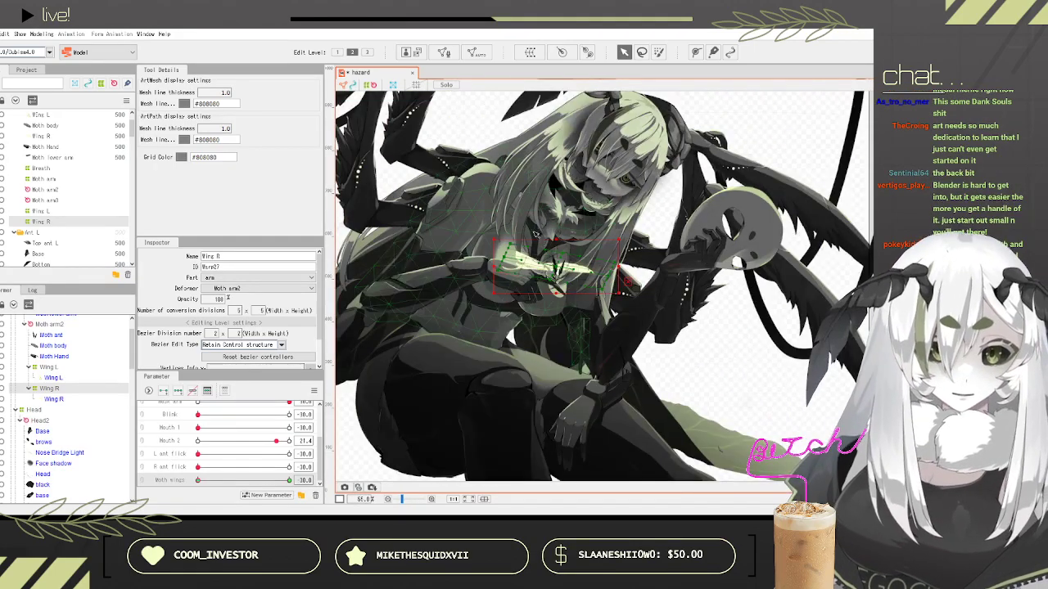
scroll(520, 216, "up", 2)
left_click(1, 34)
left_click(3, 125)
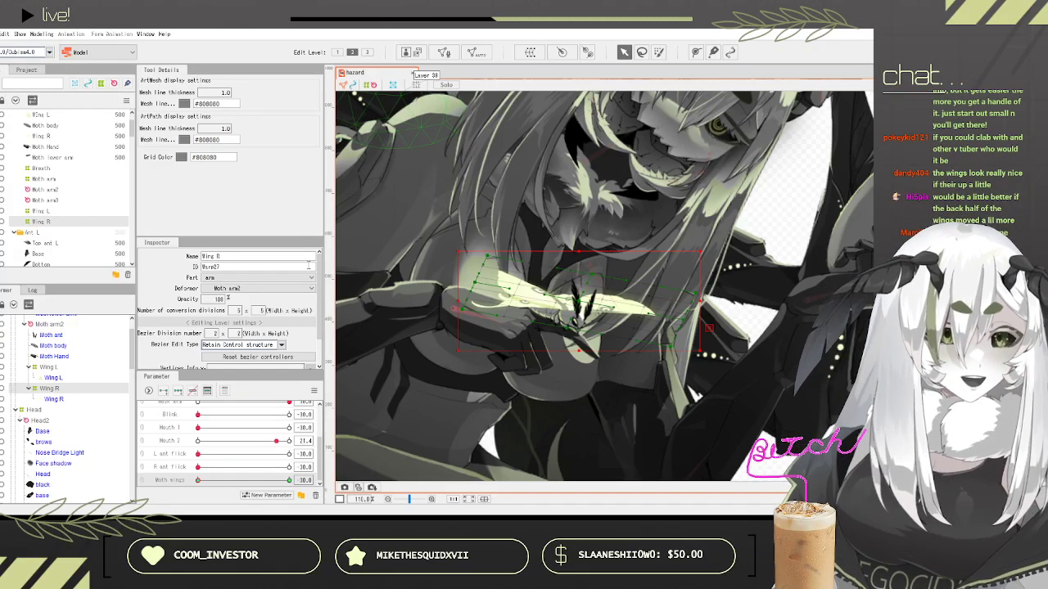
Step: Pull the Wing R deformer's outer control points inward at Moth wings -30 and sweep the parameter up to 30 to check the flap
scroll(468, 328, "up", 2)
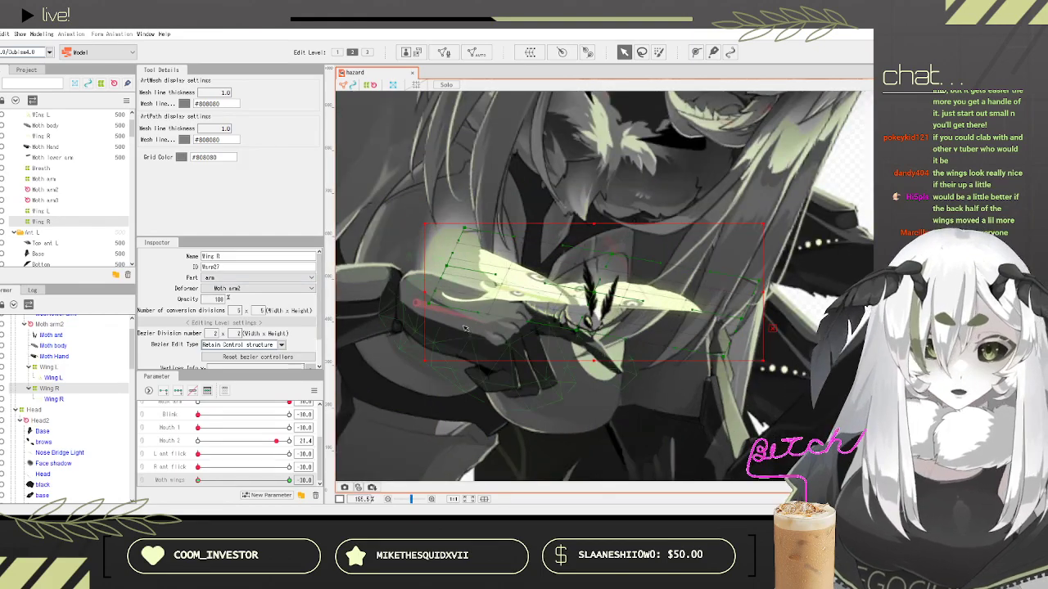
left_click_drag(199, 480, 163, 494)
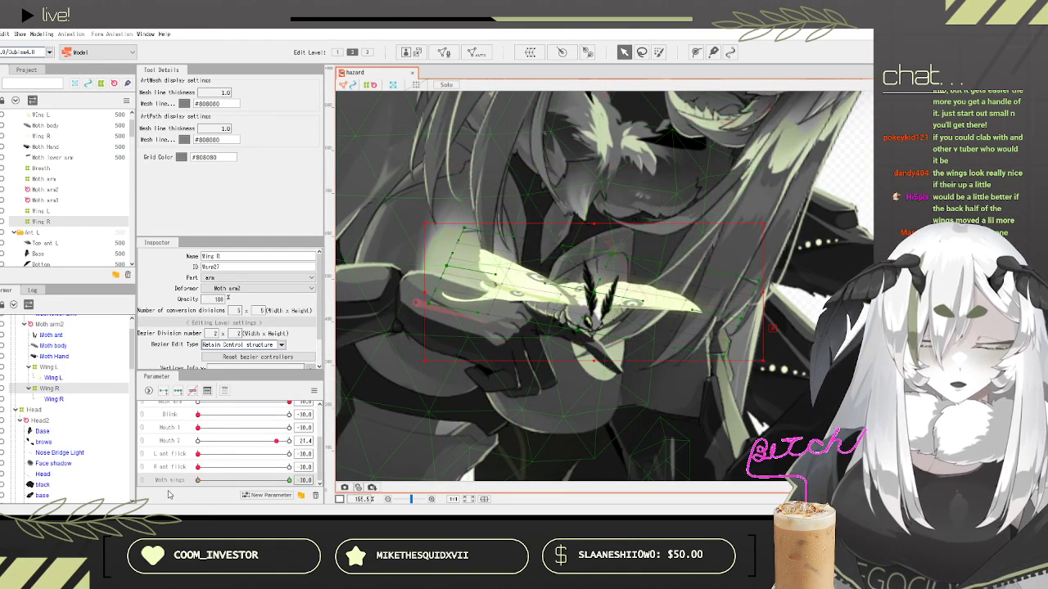
scroll(446, 307, "up", 1)
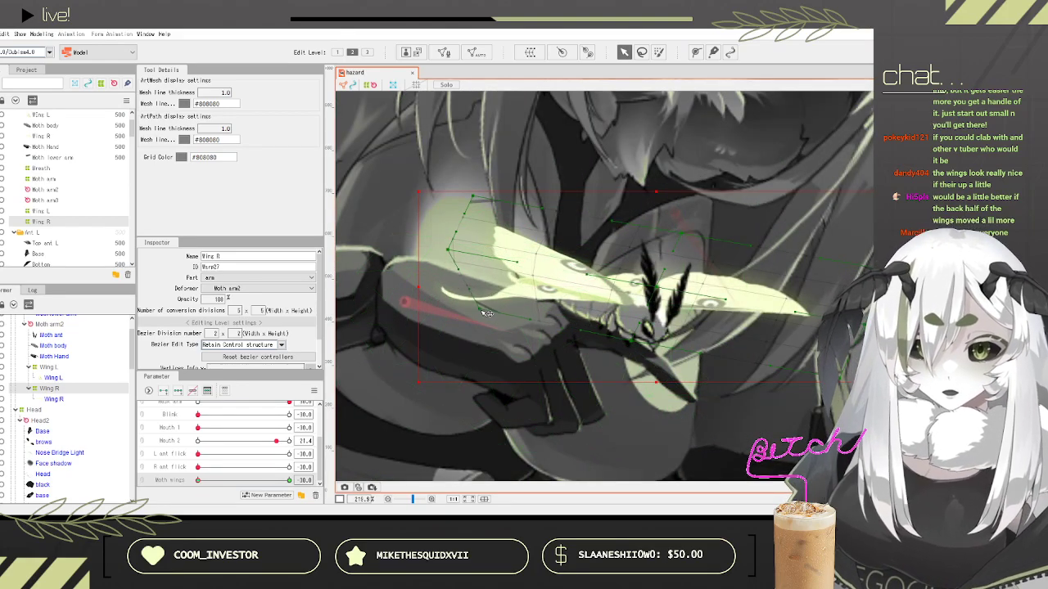
left_click_drag(487, 313, 481, 317)
mouse_move(201, 482)
left_mouse_down()
mouse_move(290, 481)
mouse_move(196, 482)
left_mouse_up()
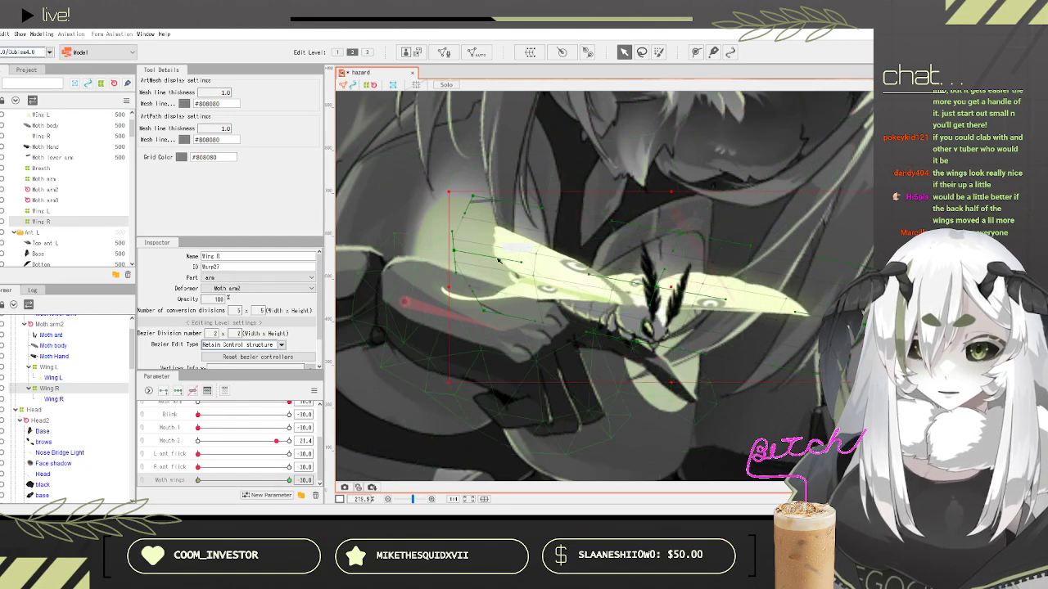
left_click_drag(455, 251, 492, 260)
left_click_drag(199, 481, 309, 462)
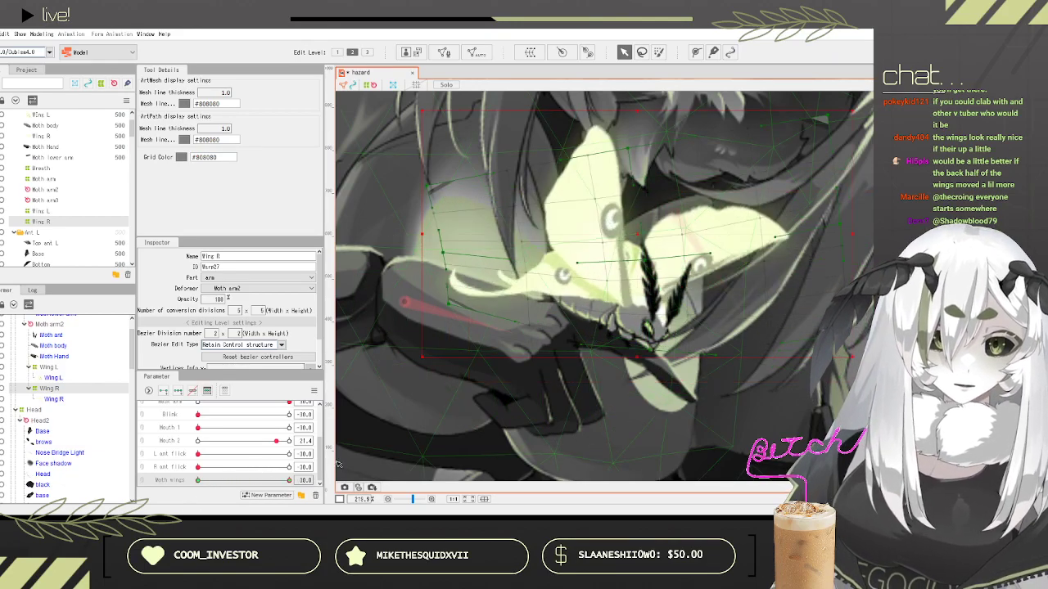
Step: Pull the Wing L deformer's lower outer control point inward at Moth wings 30, and sweep the parameter back to -30 to check it
left_click(53, 368)
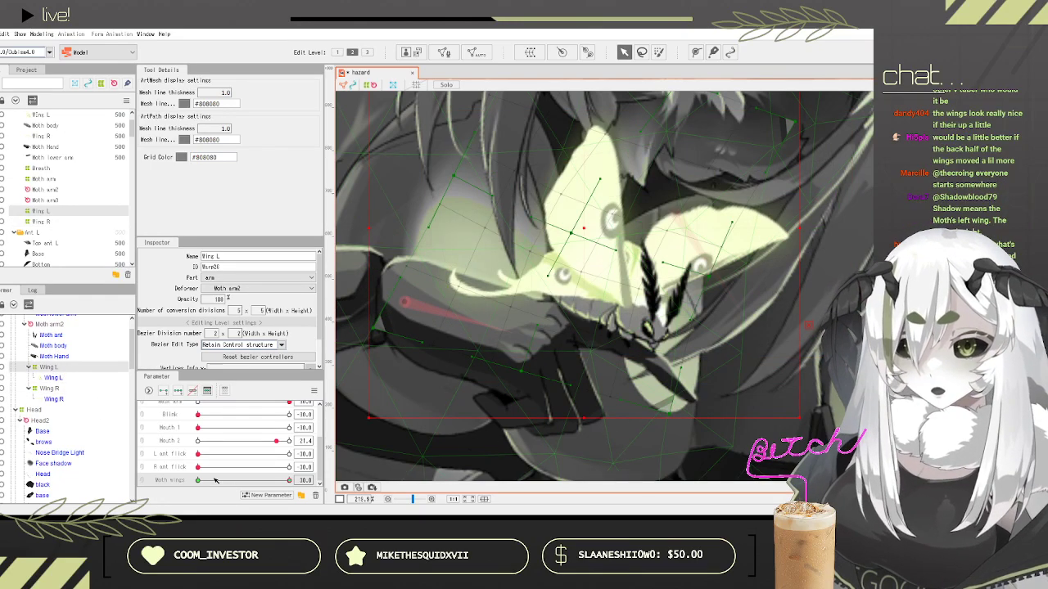
left_click_drag(161, 486, 353, 478)
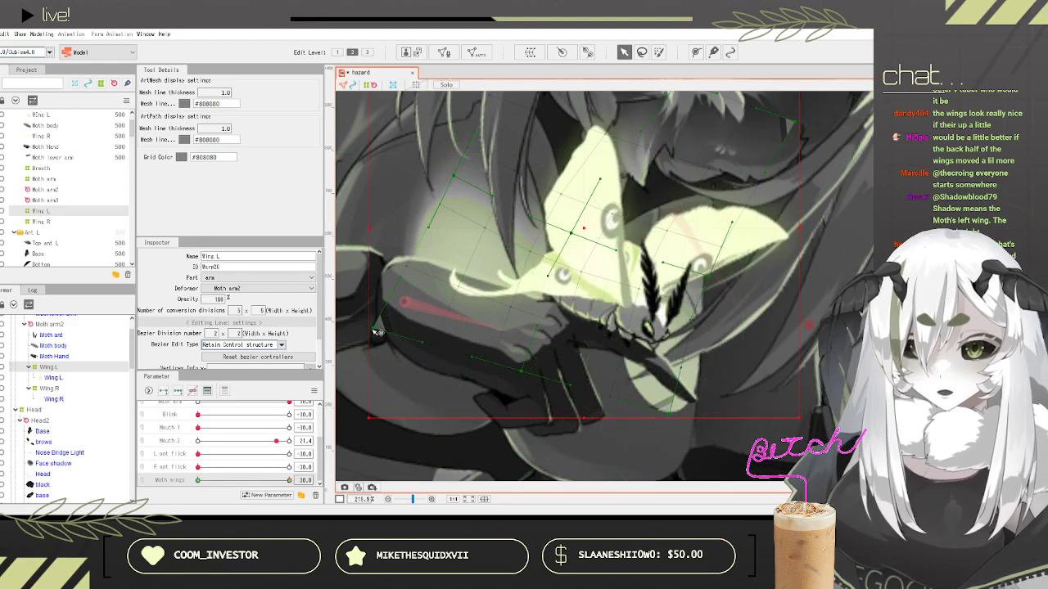
left_click_drag(436, 328, 435, 329)
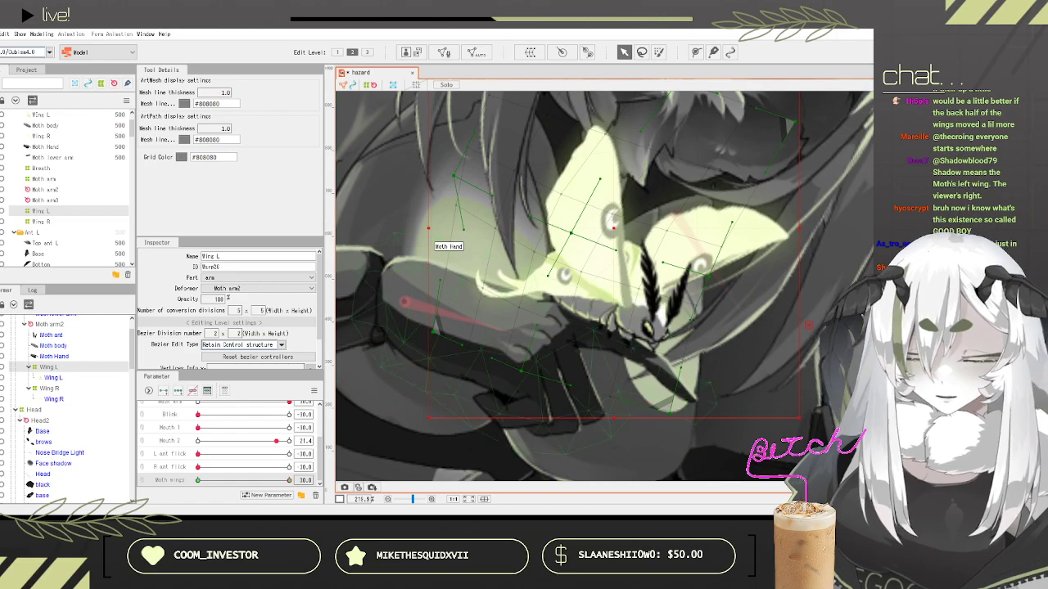
left_click_drag(284, 481, 173, 478)
Step: Save the hazard model with the refined wing flap
scroll(607, 229, "down", 6)
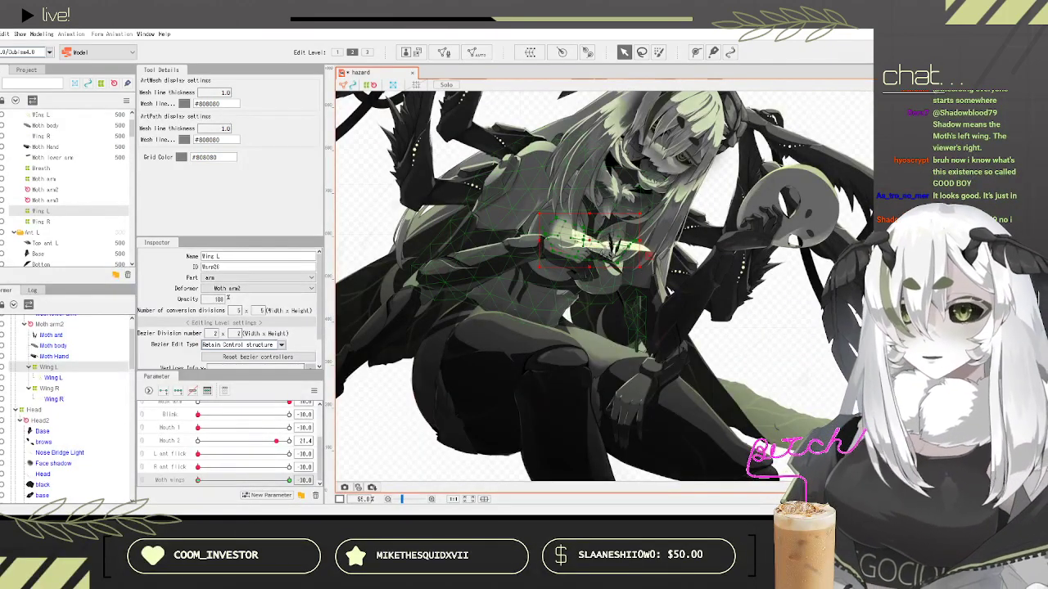
left_click(1, 34)
left_click(33, 126)
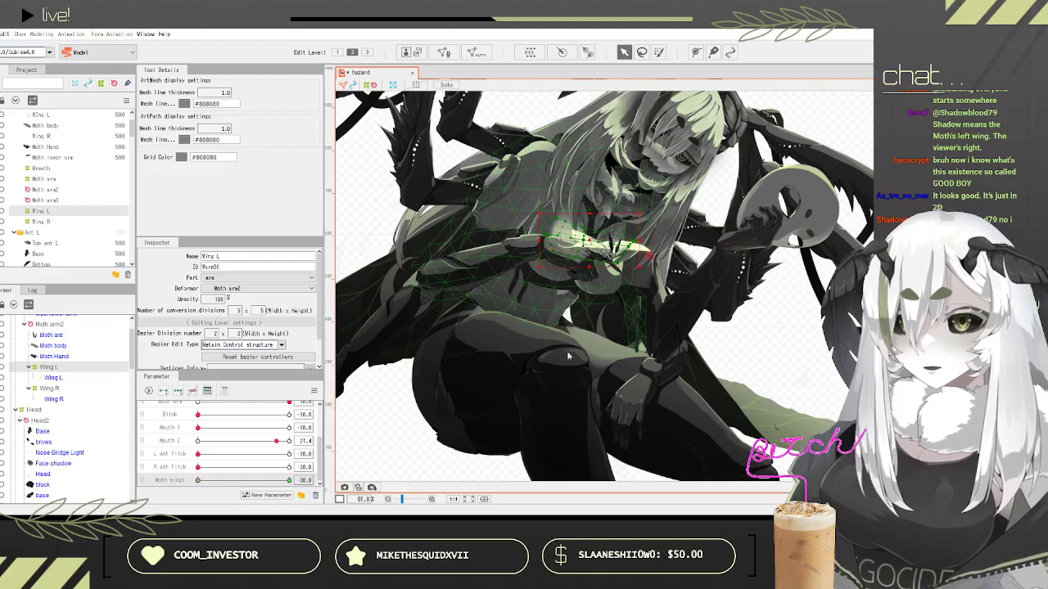
scroll(599, 313, "down", 2)
scroll(620, 219, "up", 2)
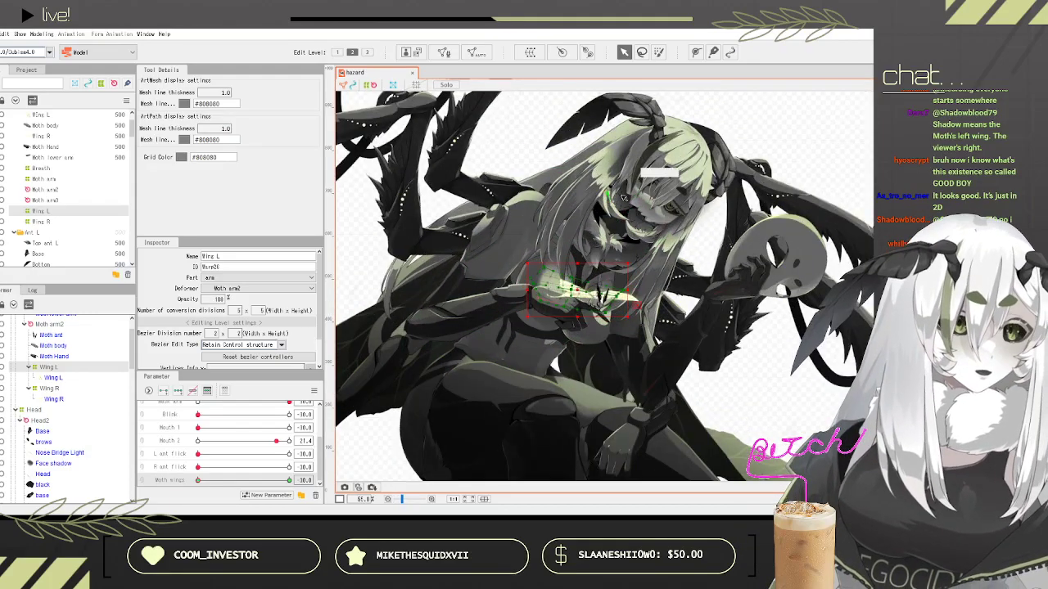
scroll(683, 331, "up", 1)
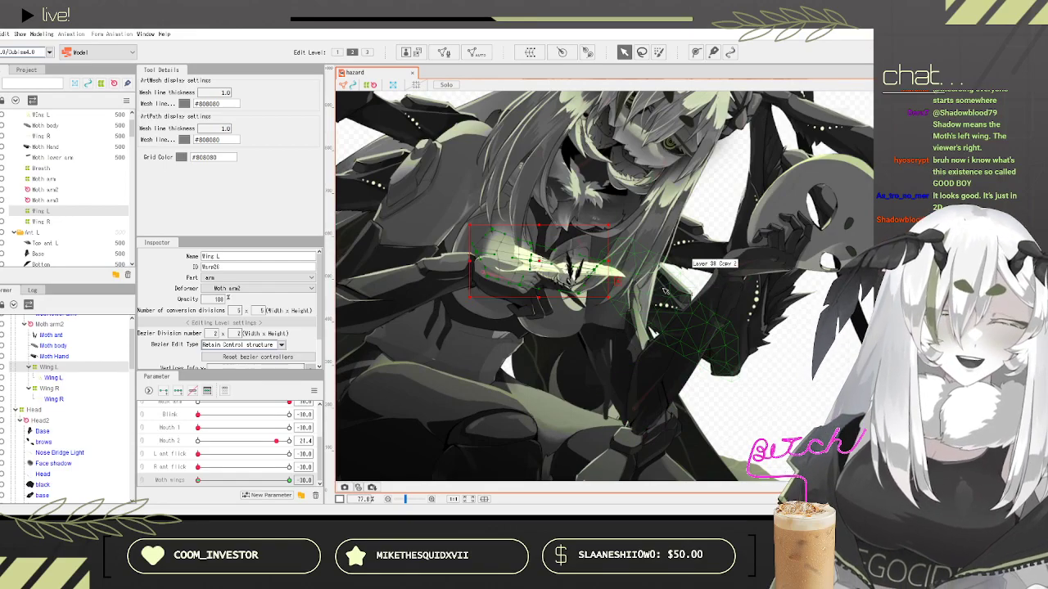
scroll(649, 230, "down", 1)
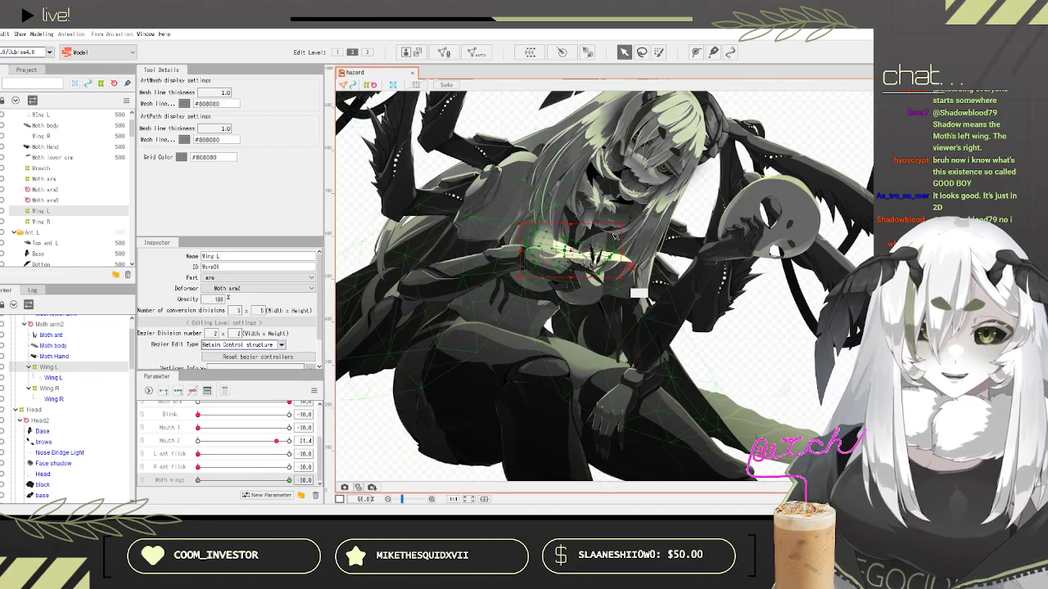
Step: Create a Moth body parameter for the Moth body mesh, add keys at both ends and sweep it to 30
scroll(609, 238, "up", 5)
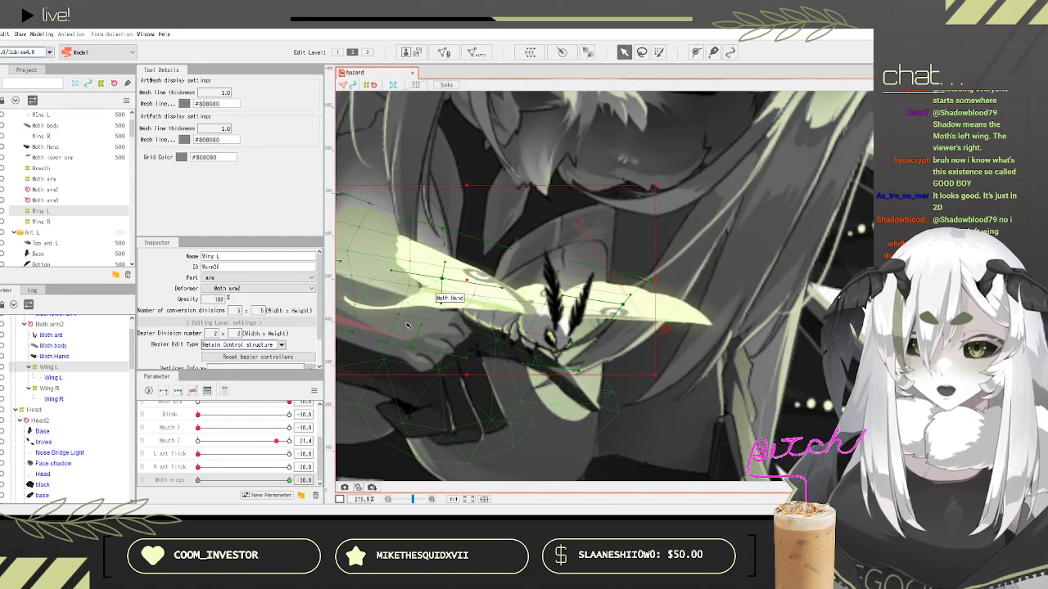
left_click(62, 346)
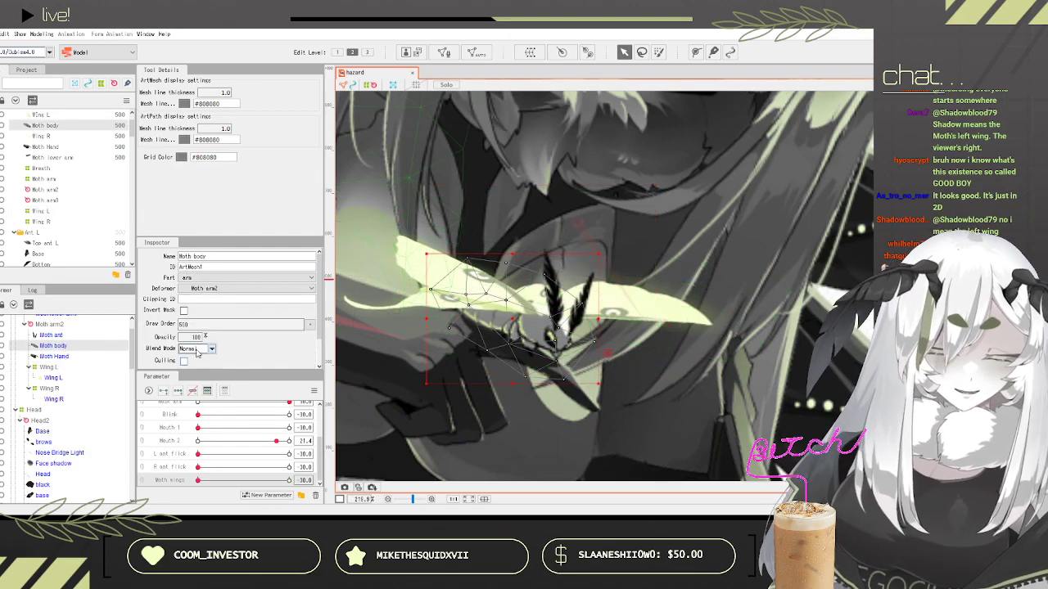
scroll(250, 486, "up", 2)
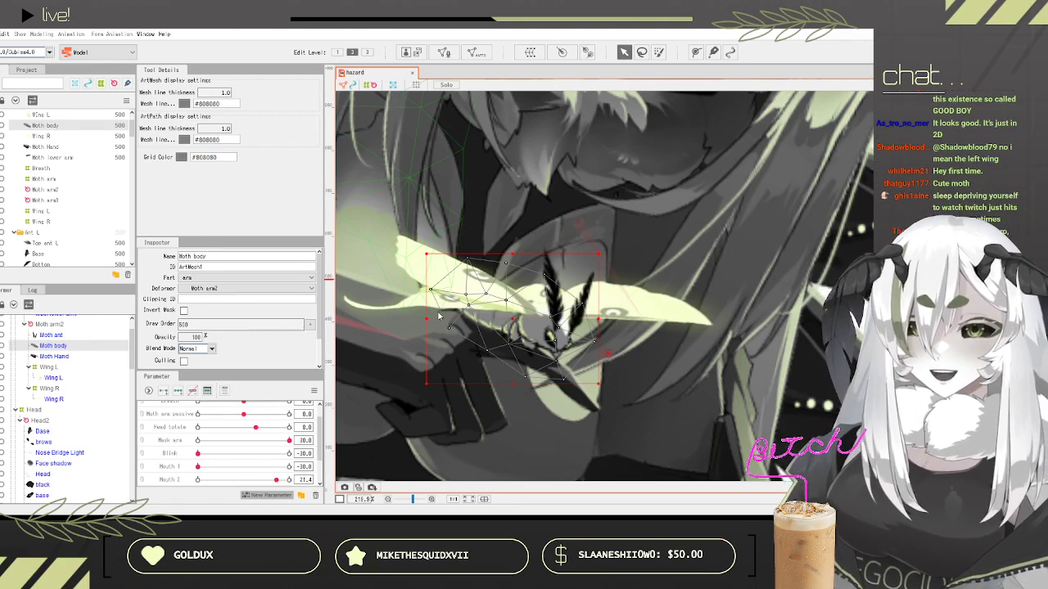
scroll(212, 451, "down", 2)
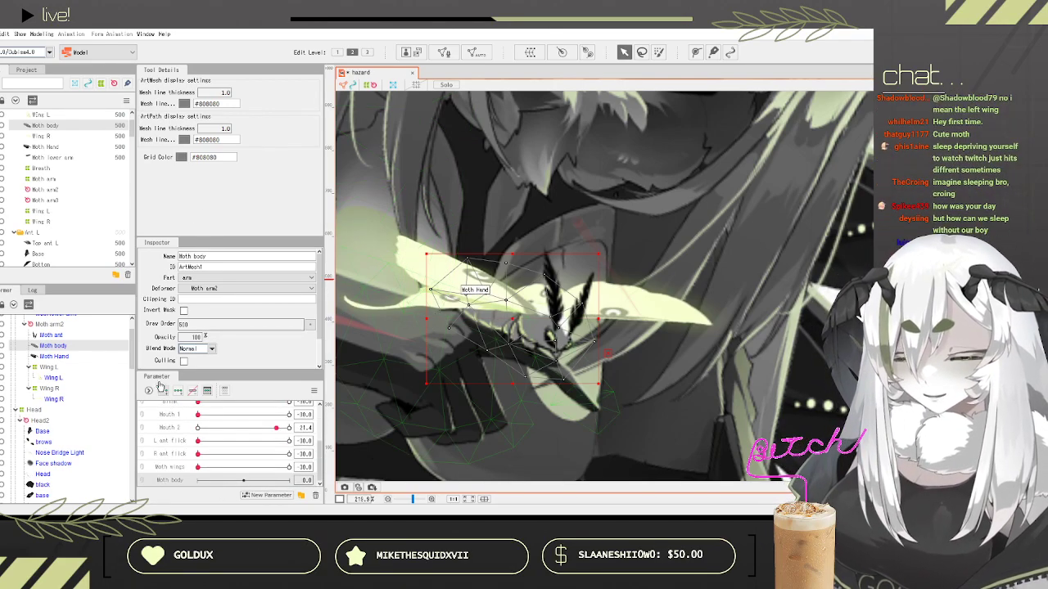
left_click_drag(151, 480, 296, 482)
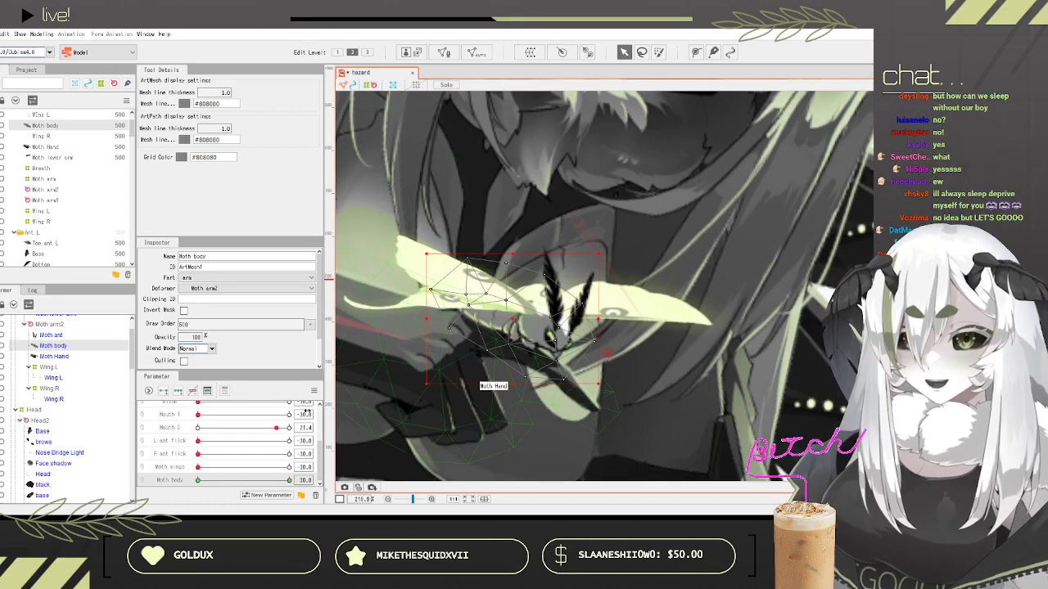
Step: Create a fresh Moth body parameter, wrap the Moth body mesh in a warp deformer named Body and key it at both ends
scroll(298, 426, "up", 1)
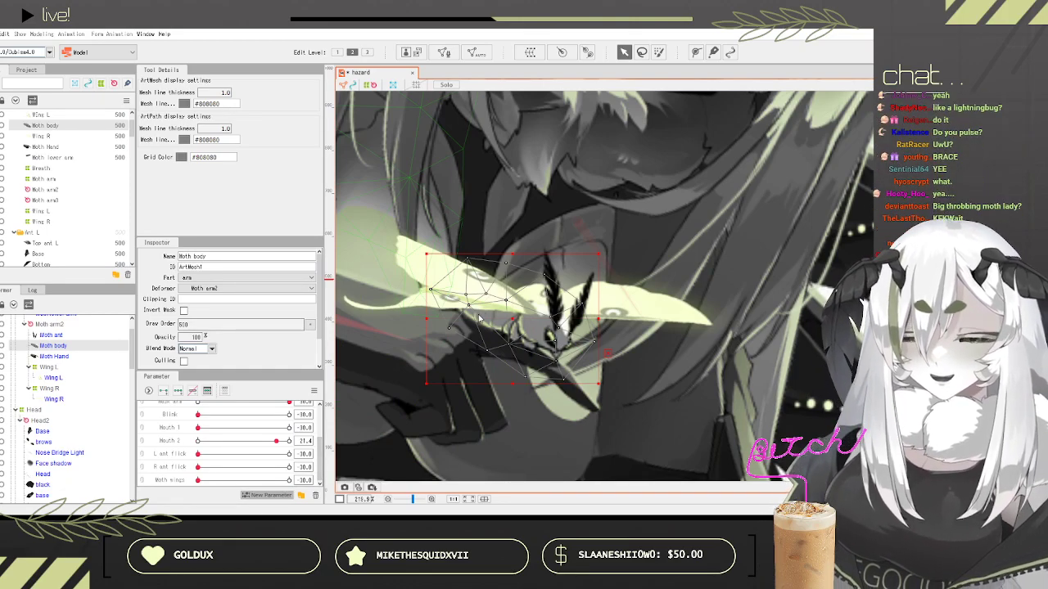
left_click(422, 316)
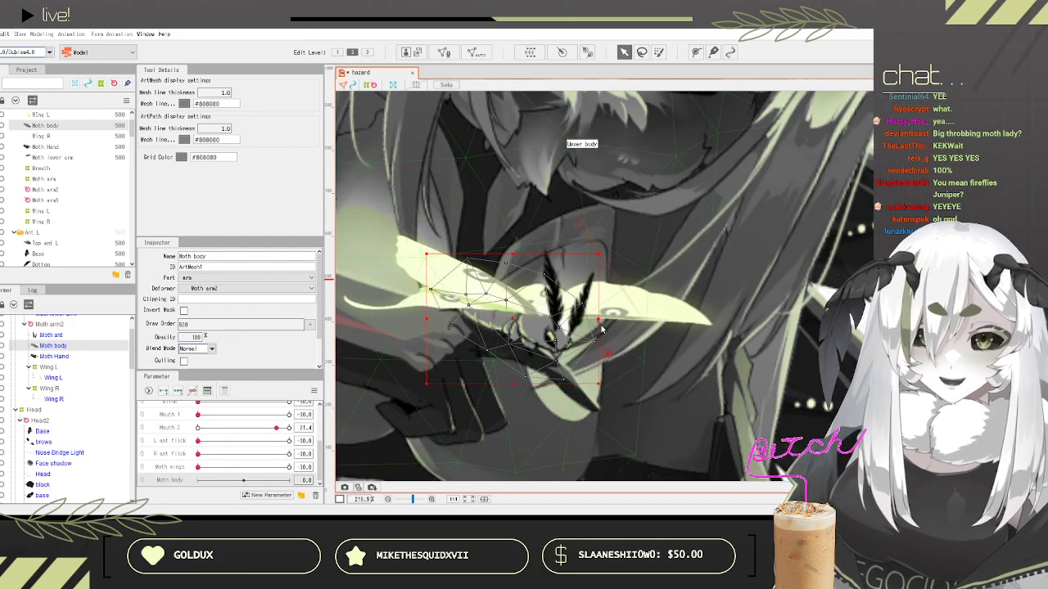
left_click(558, 444)
left_click(177, 390)
left_click_drag(243, 480, 293, 480)
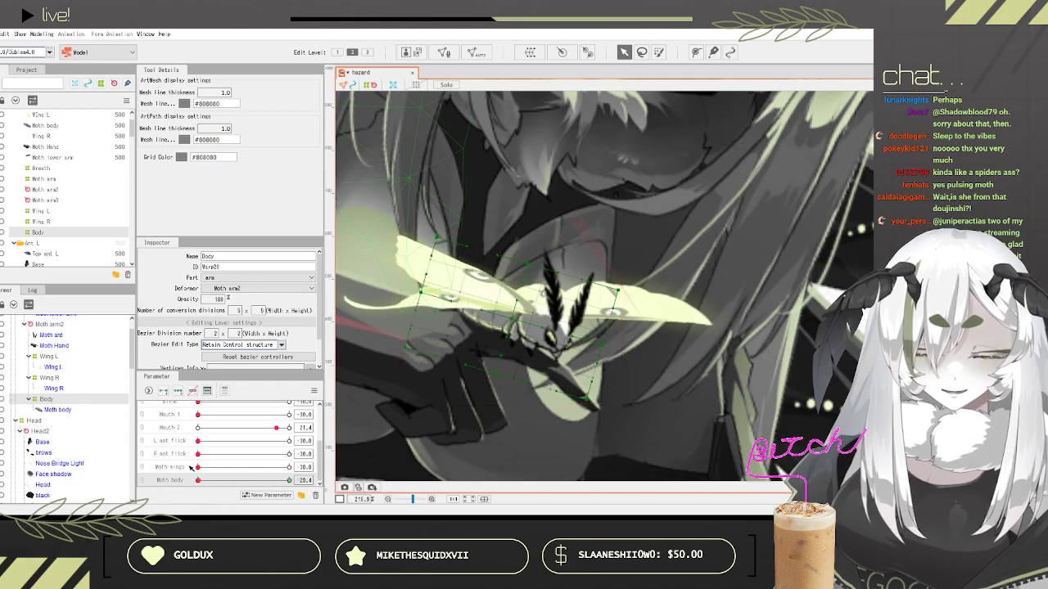
mouse_move(277, 460)
left_mouse_down()
mouse_move(195, 456)
mouse_move(295, 463)
left_mouse_up()
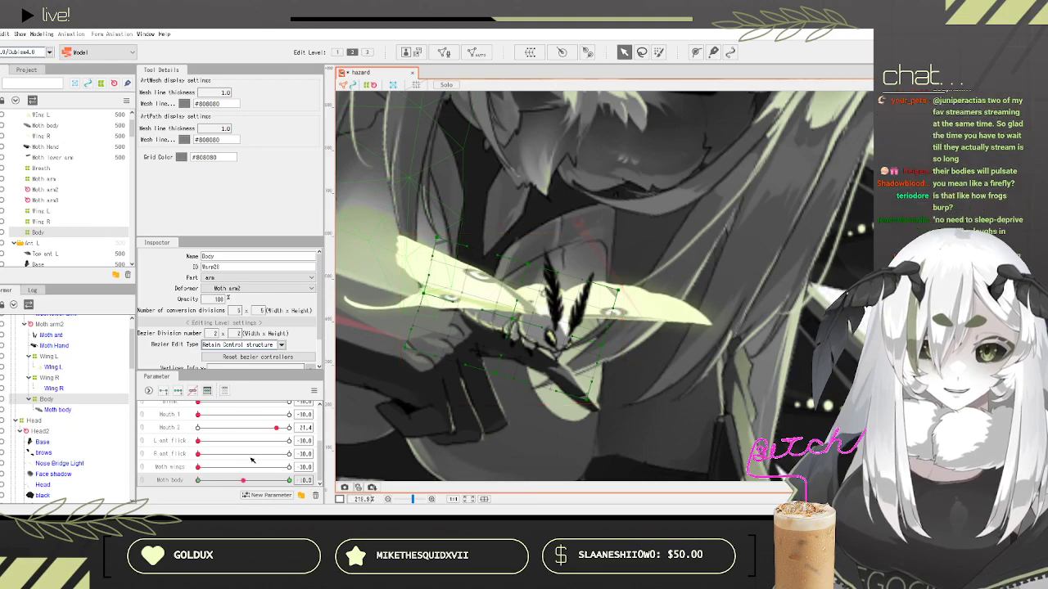
Step: Nudge the Body deformer's upper rear control points over the moth's abdomen at Moth body 30 and save the model
scroll(525, 291, "up", 2)
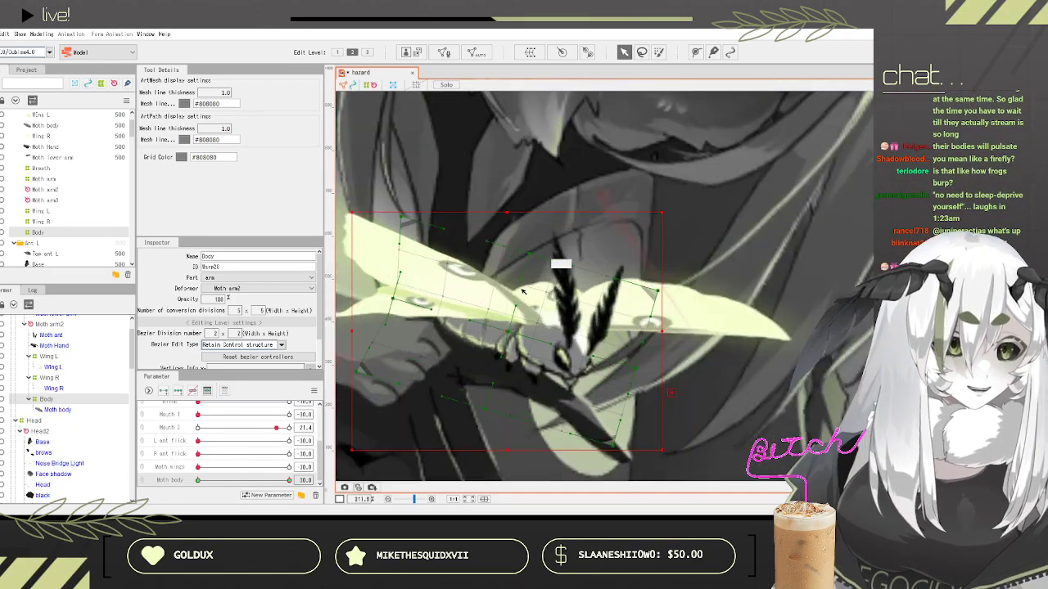
scroll(415, 378, "down", 2)
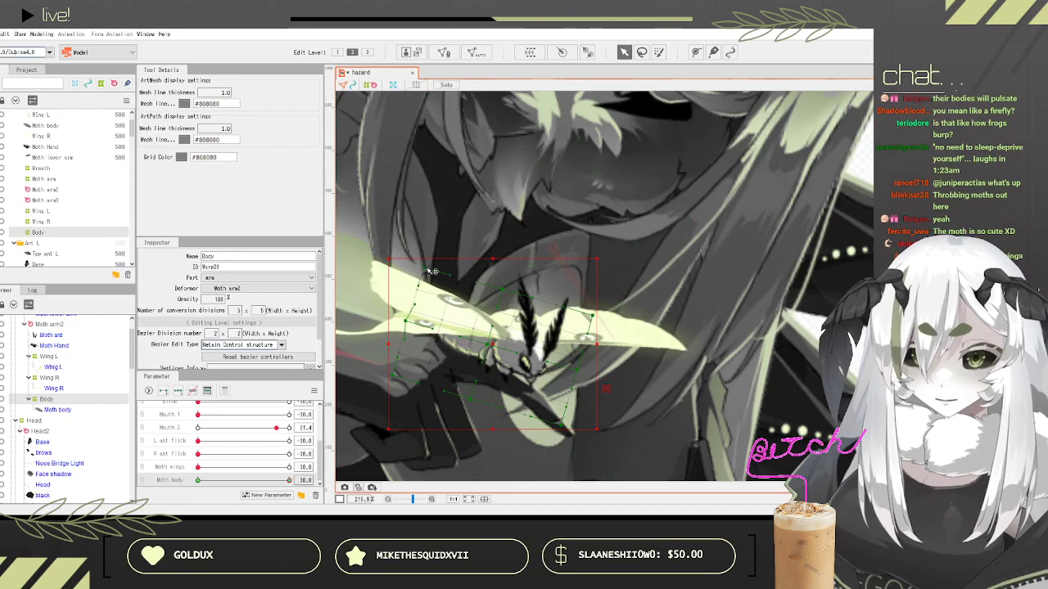
left_click(1, 34)
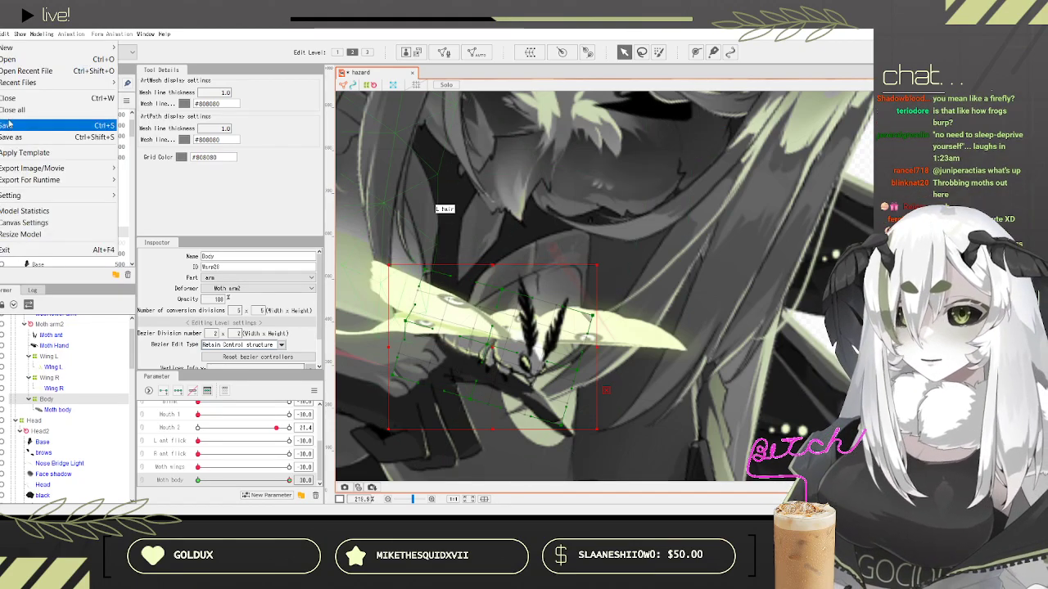
left_click(7, 126)
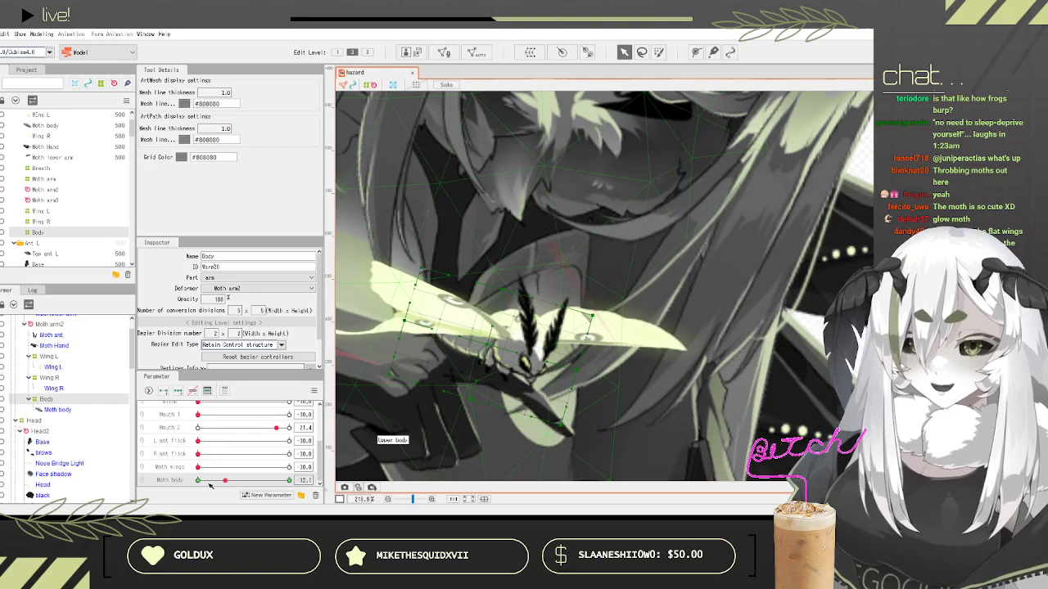
Step: Preview the moth's body movement by sweeping the Moth body parameter between its two ends
left_click_drag(121, 454, 288, 454)
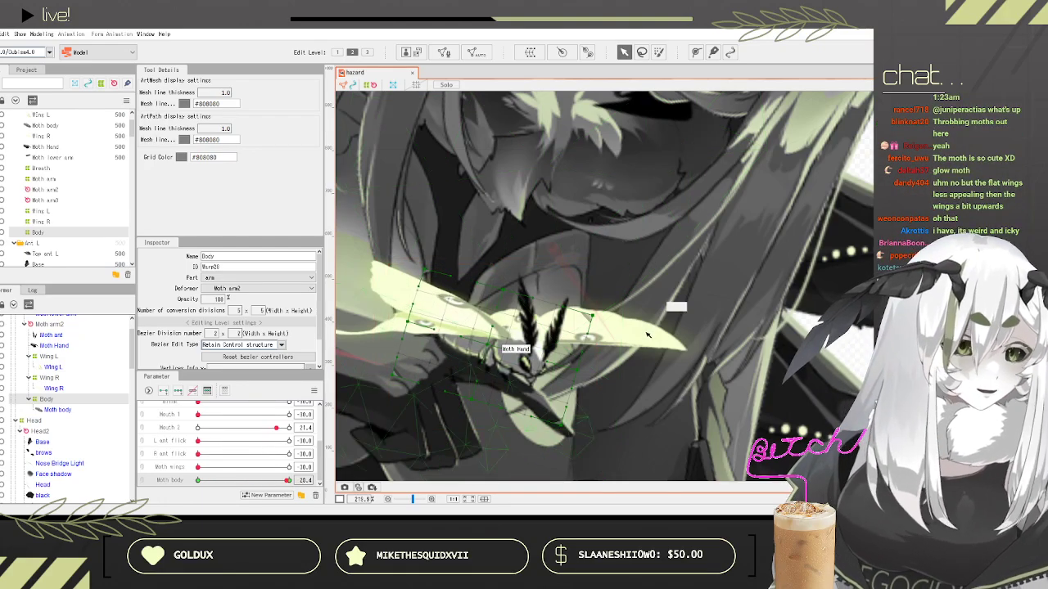
scroll(676, 304, "down", 3)
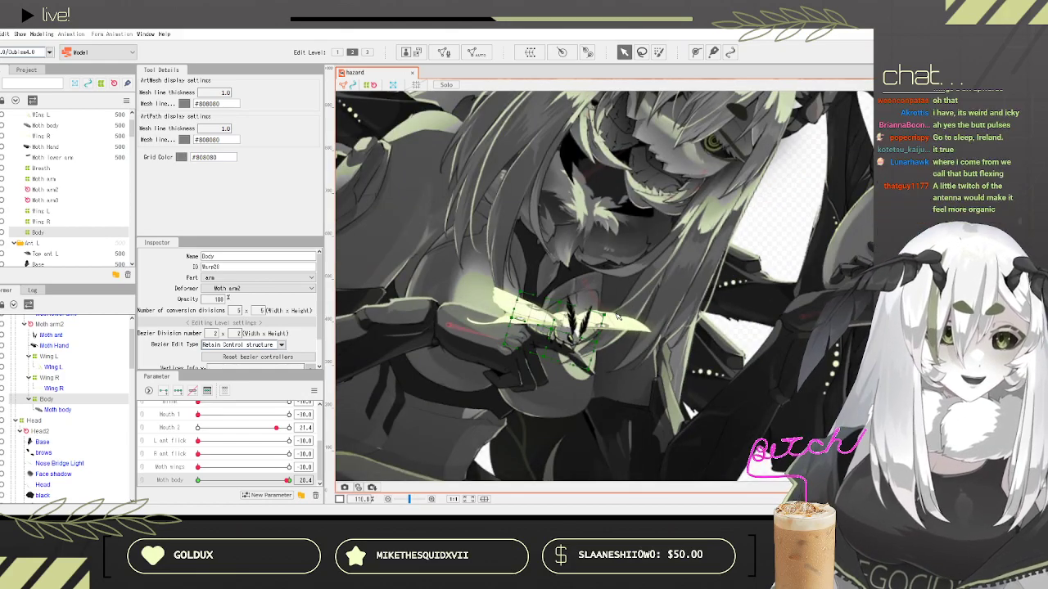
Step: Create a Moth ant parameter, wrap the Moth ant mesh in a warp deformer named ant, key it at both ends and set it to 30
scroll(618, 316, "up", 3)
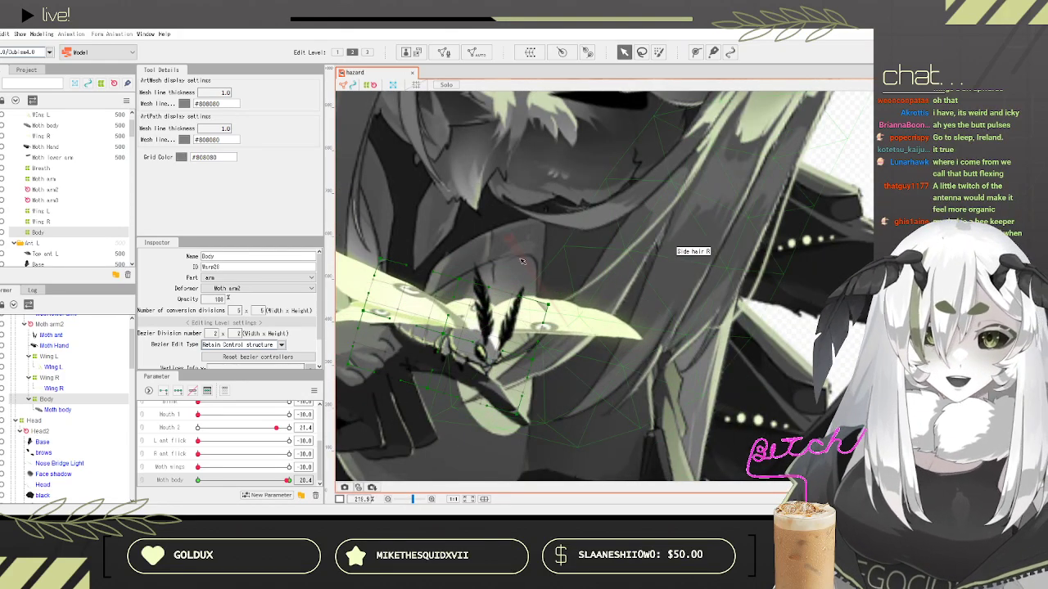
scroll(483, 288, "up", 2)
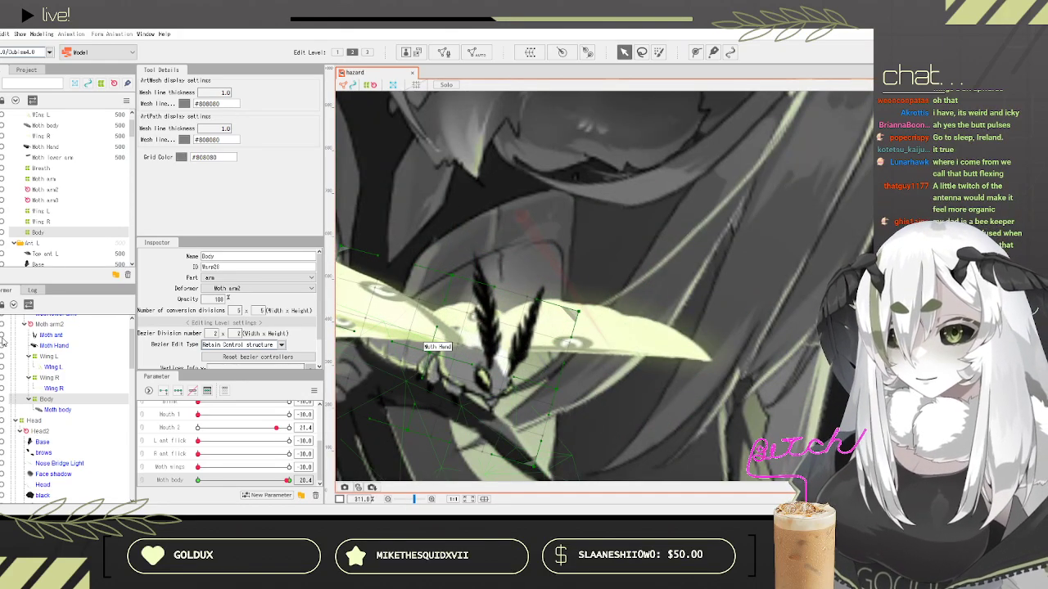
left_click(38, 336)
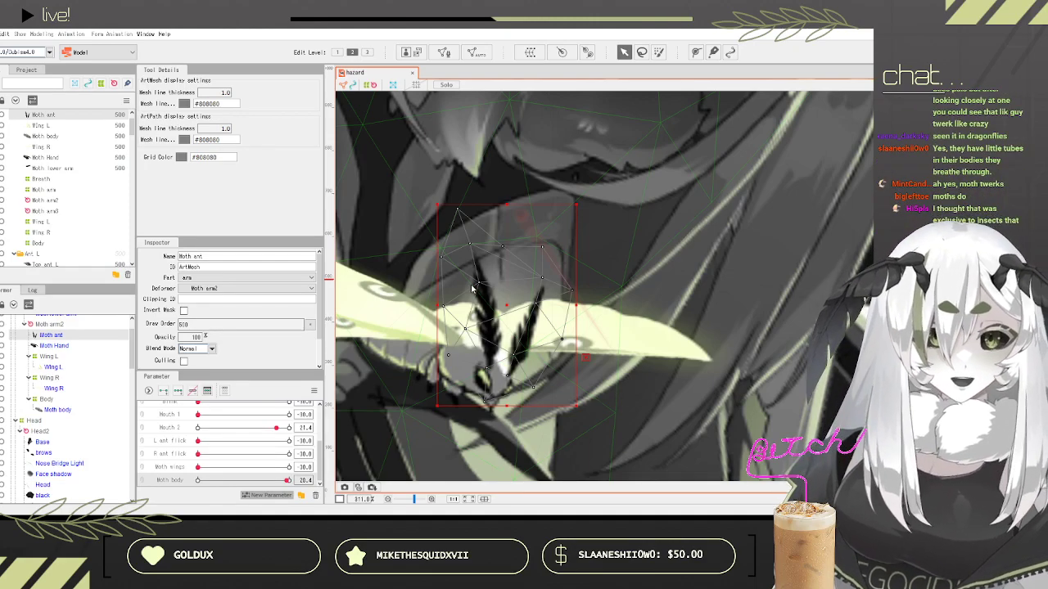
scroll(226, 448, "down", 1)
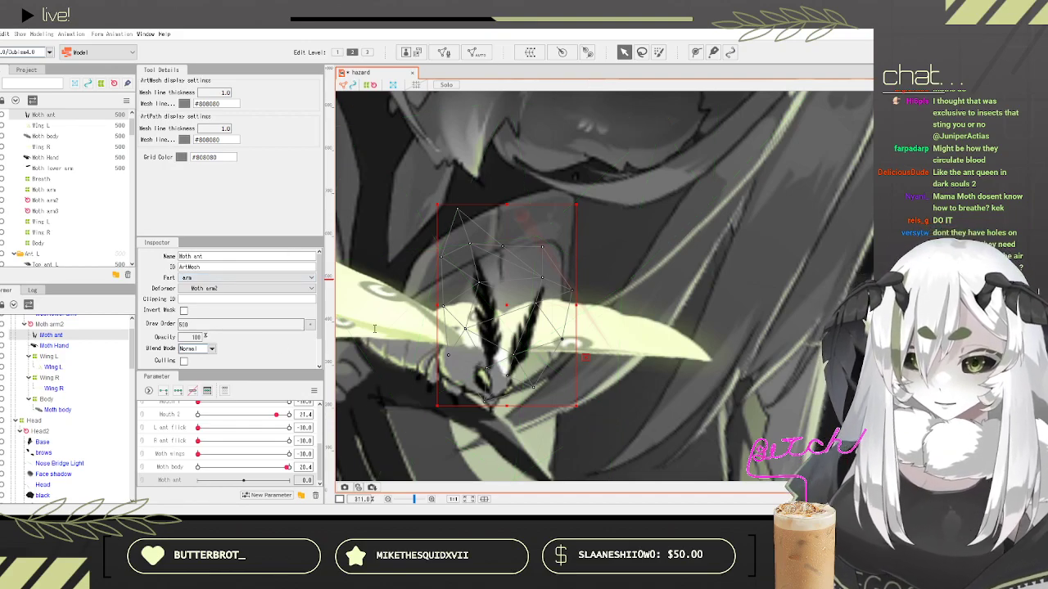
left_click(91, 410)
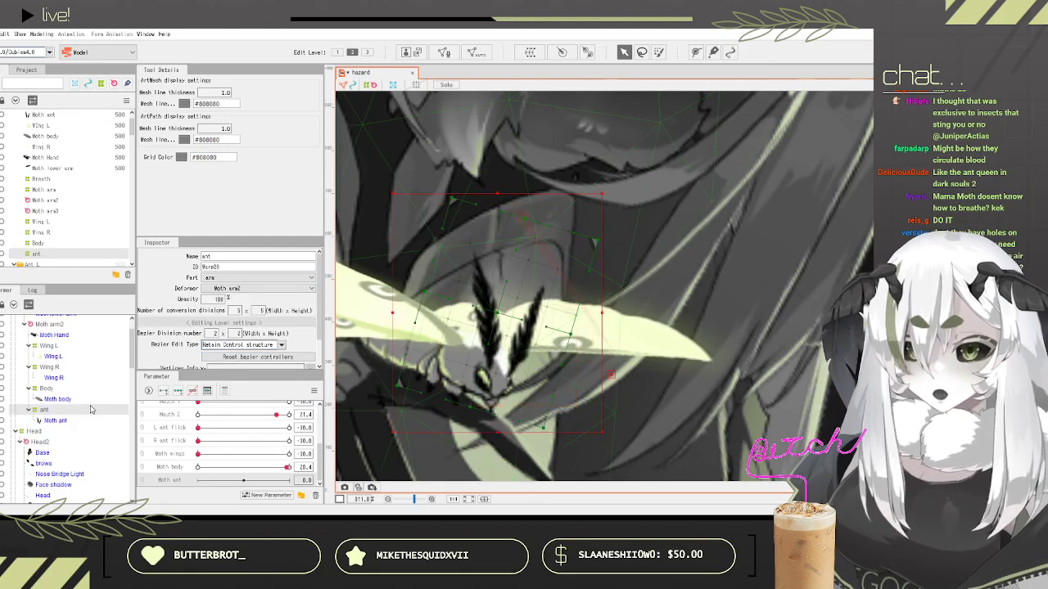
left_click_drag(243, 480, 180, 485)
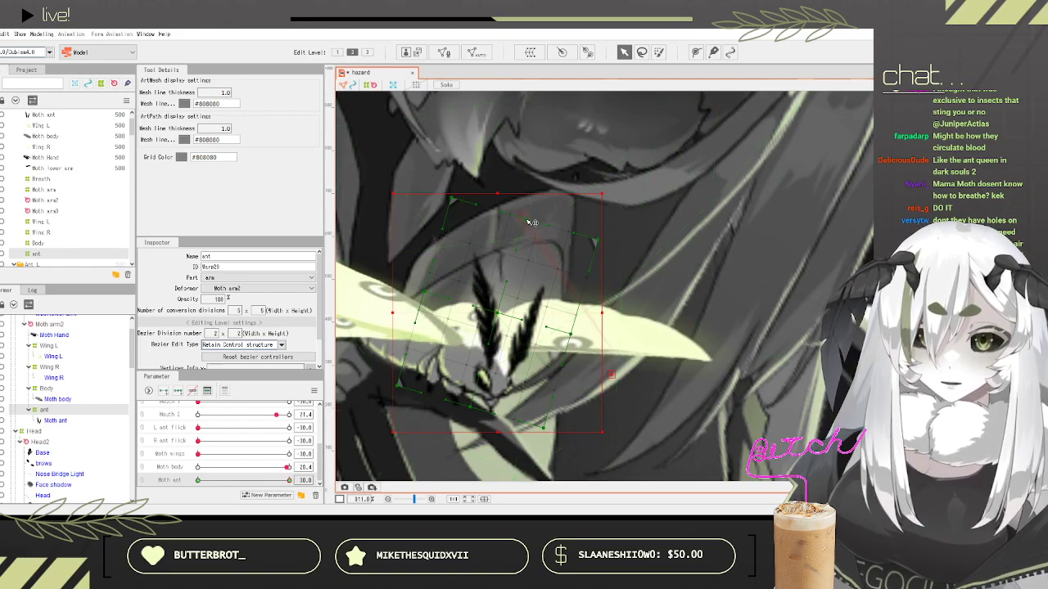
Step: Bend the moth's antennae sideways toward the small wing tip by shifting the ant deformer's upper control points at Moth ant 30
left_click_drag(526, 220, 583, 230)
left_click_drag(452, 199, 512, 204)
left_click_drag(601, 243, 688, 236)
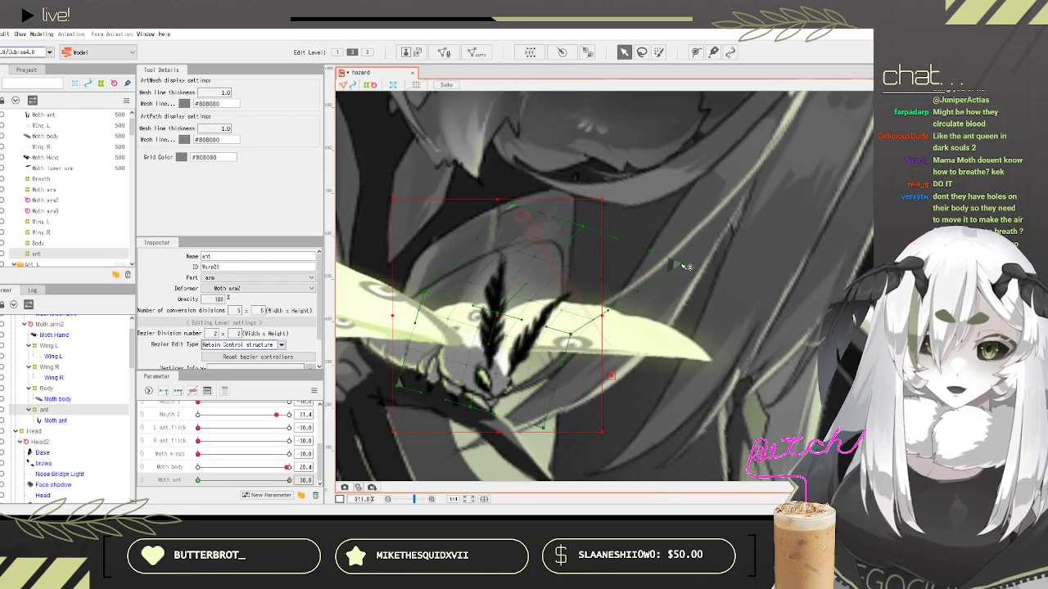
left_click_drag(521, 207, 557, 216)
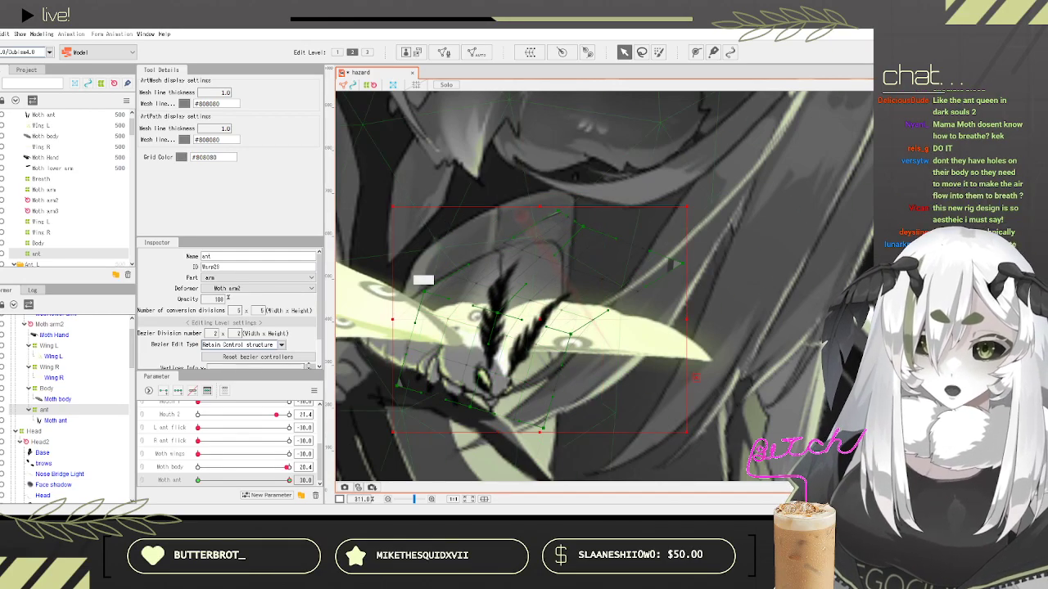
Step: Preview the antennae twitch by sweeping the Moth ant parameter between its two ends and save the model
left_click_drag(260, 482, 167, 434)
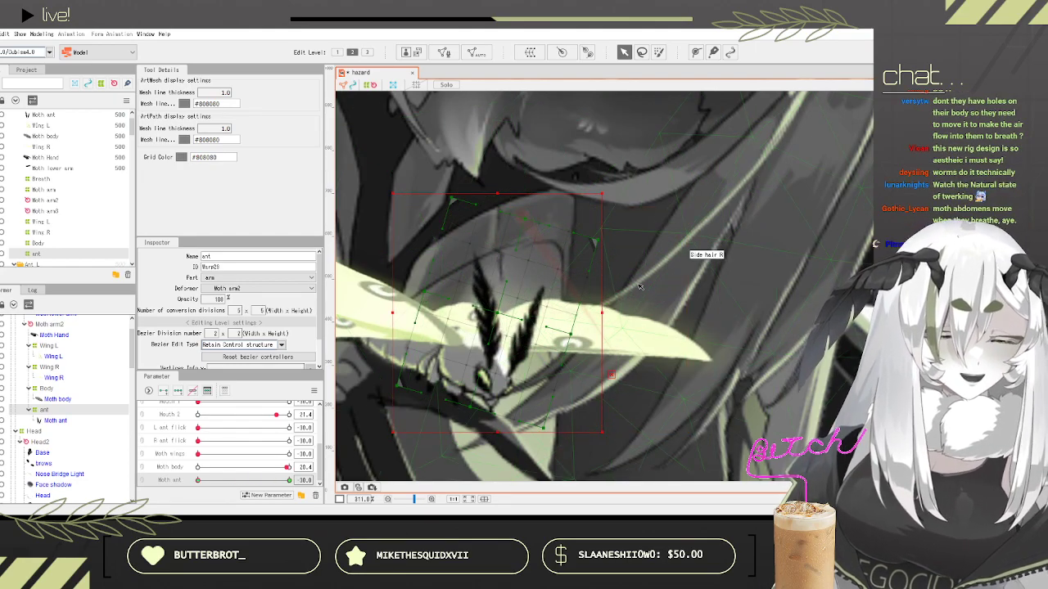
scroll(595, 267, "down", 3)
left_click_drag(199, 482, 161, 450)
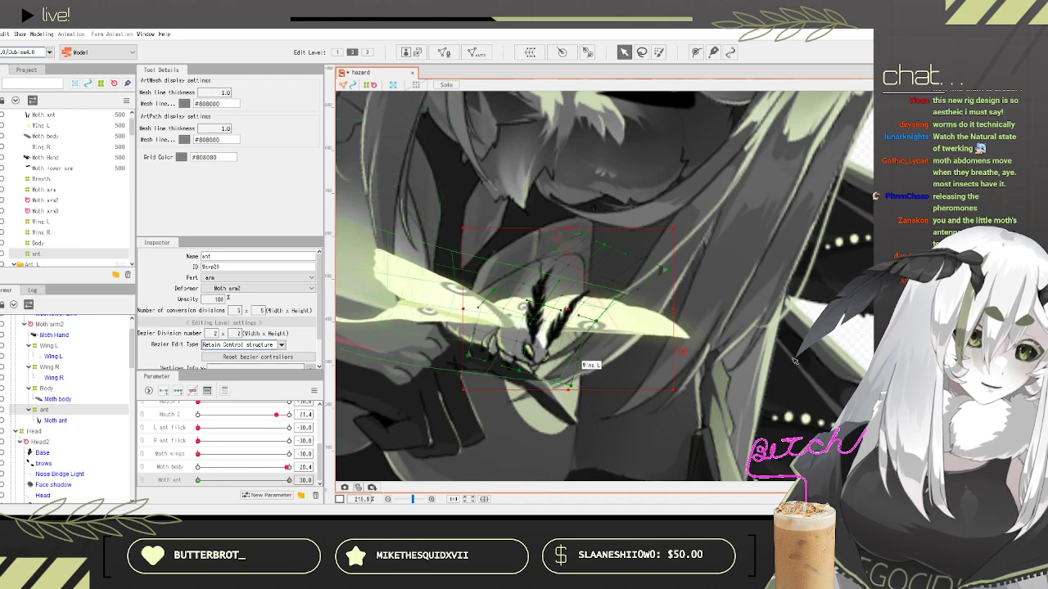
scroll(627, 274, "up", 2)
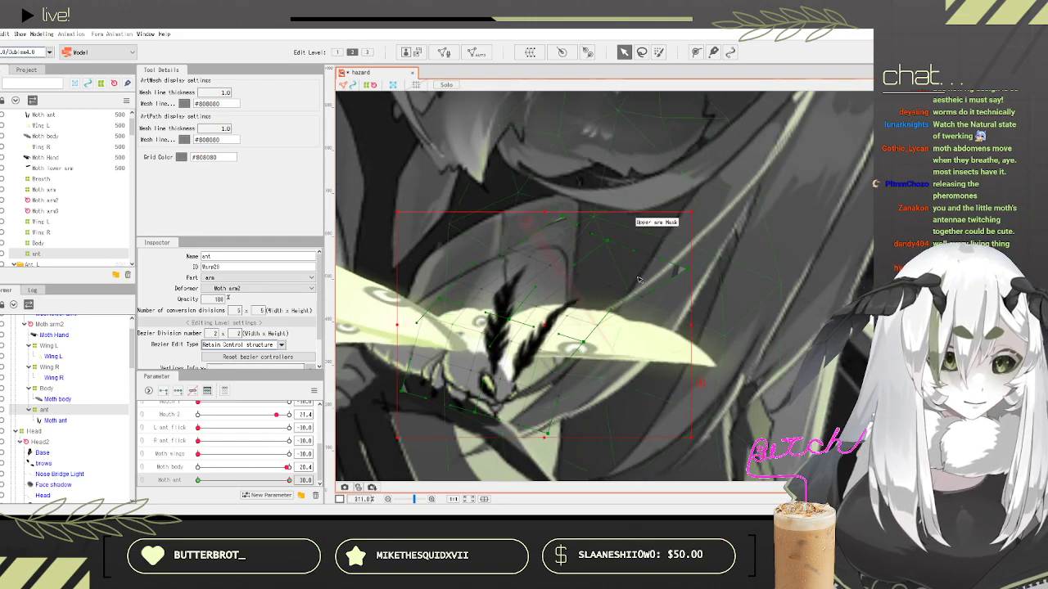
scroll(614, 243, "down", 6)
scroll(681, 178, "down", 3)
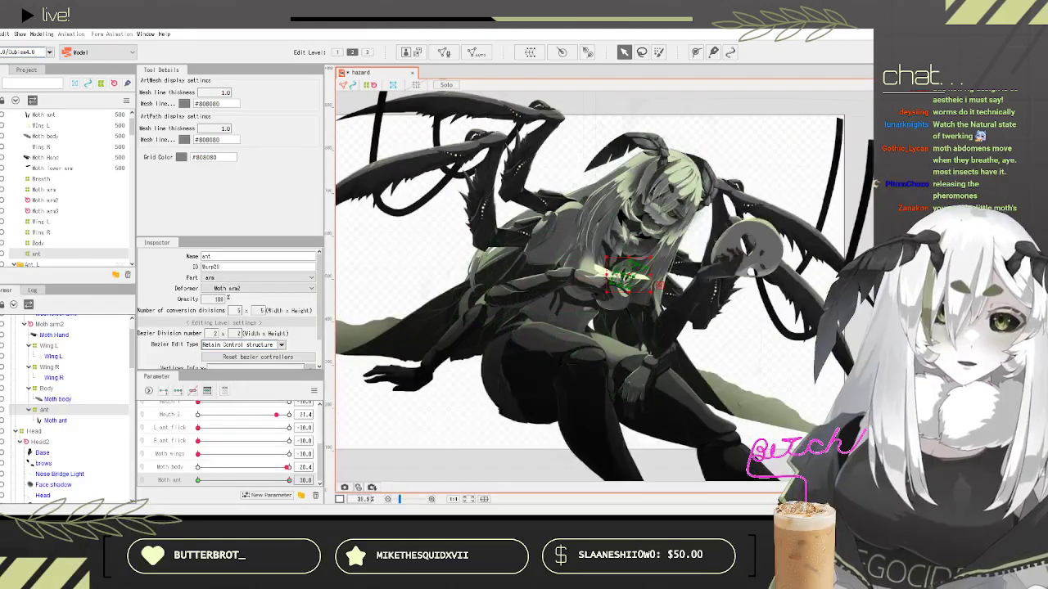
left_click(0, 34)
left_click(3, 123)
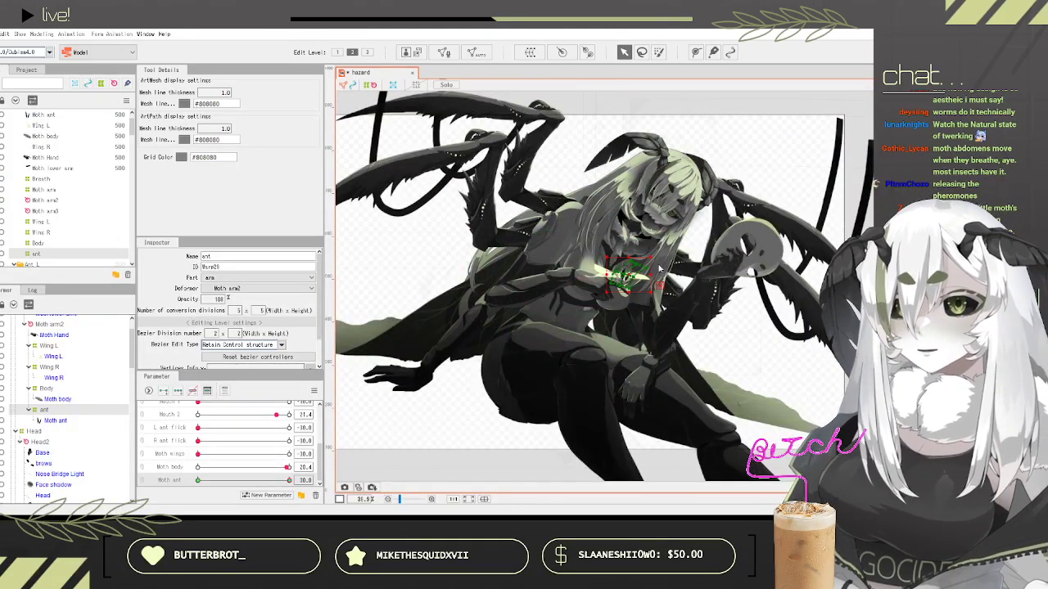
Step: Select the Moth wings parameter, look over the whole character and save the model again
scroll(638, 268, "up", 3)
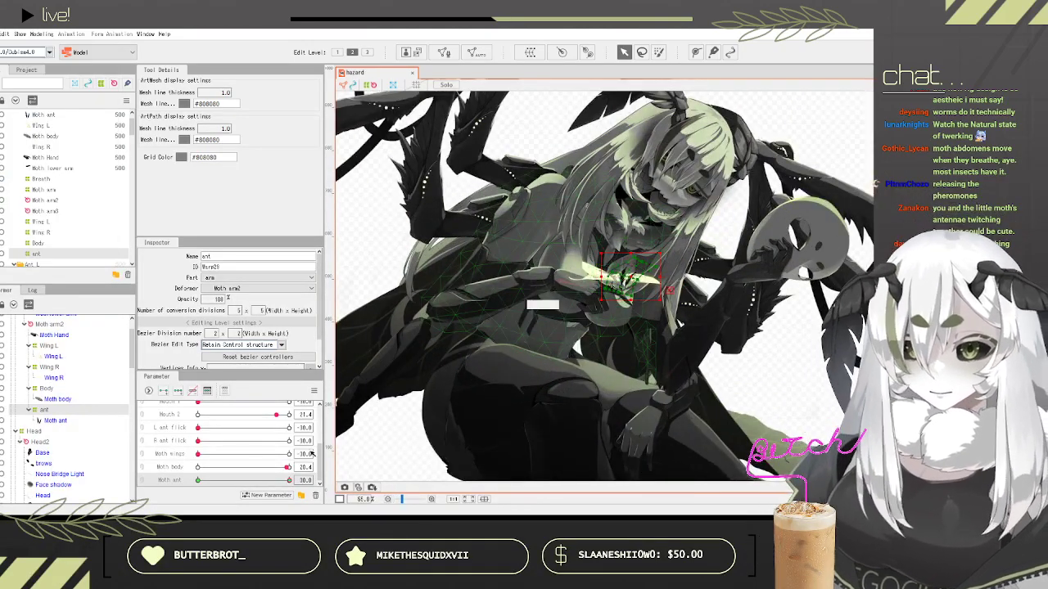
left_click(239, 454)
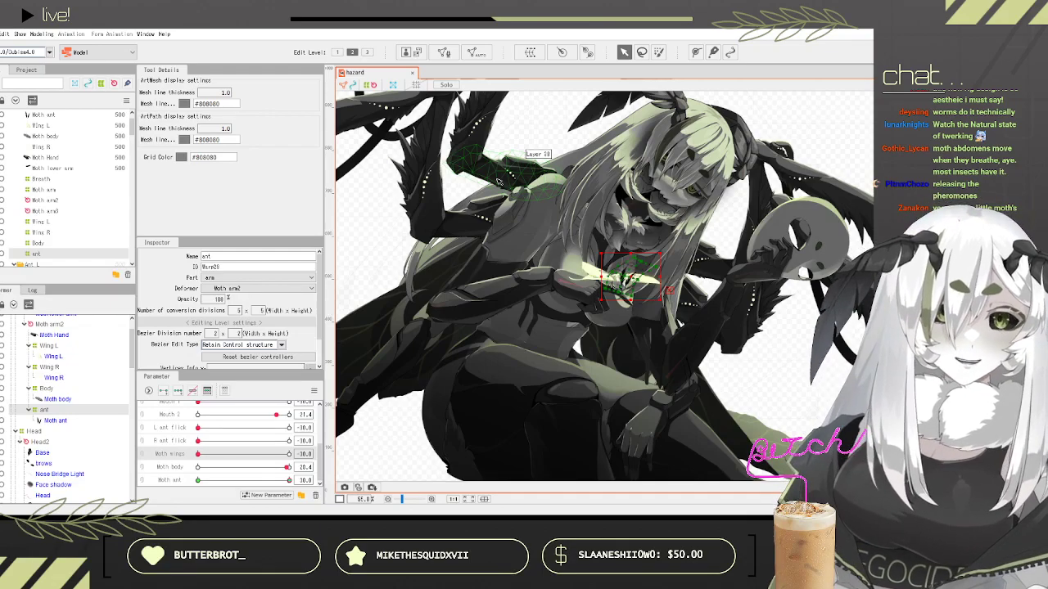
scroll(618, 189, "down", 3)
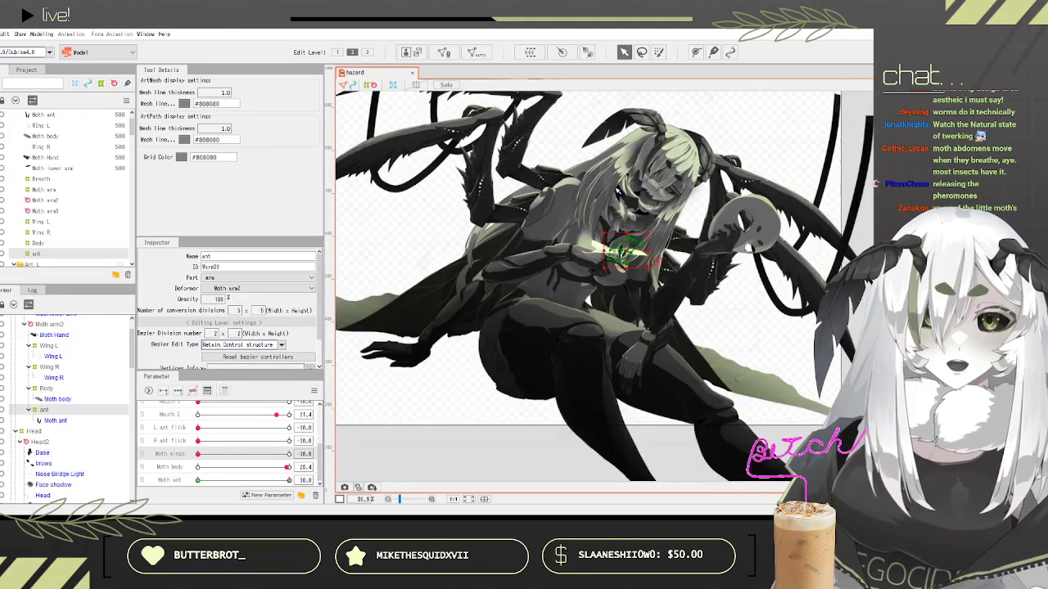
scroll(618, 190, "down", 2)
scroll(621, 191, "up", 2)
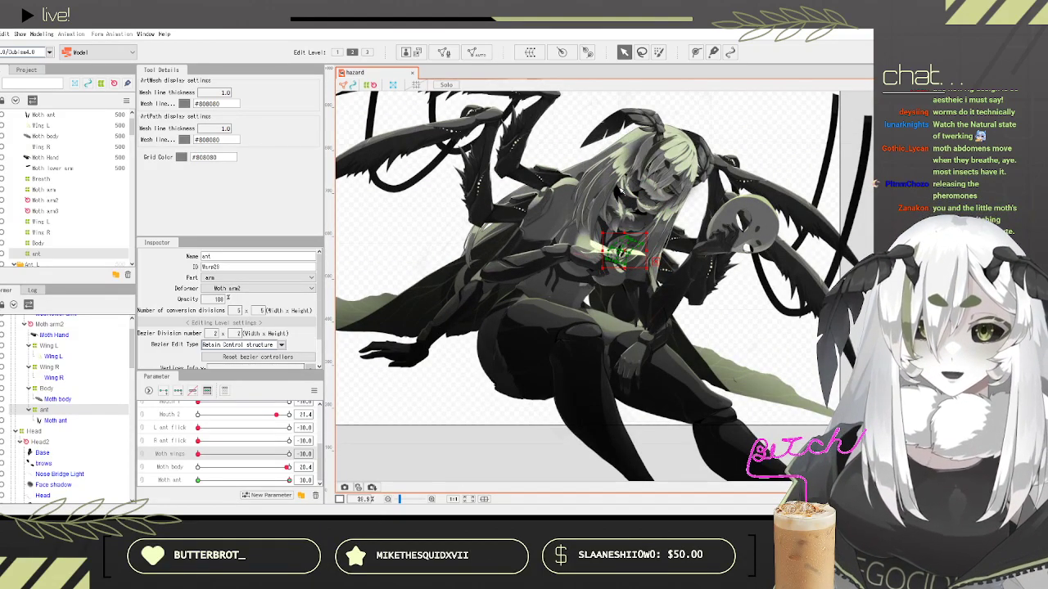
scroll(552, 246, "up", 3)
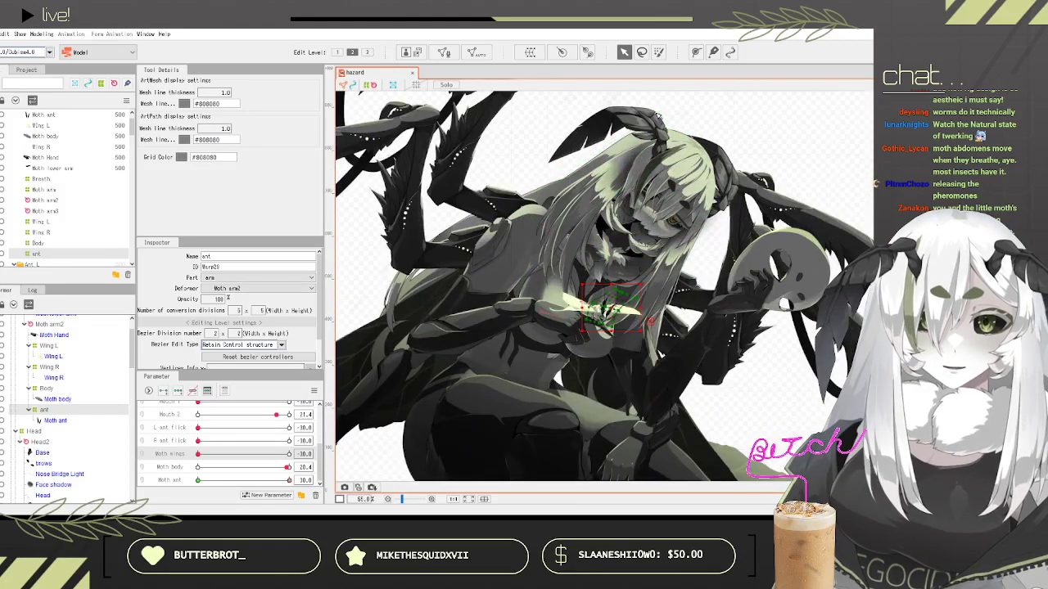
left_click(1, 35)
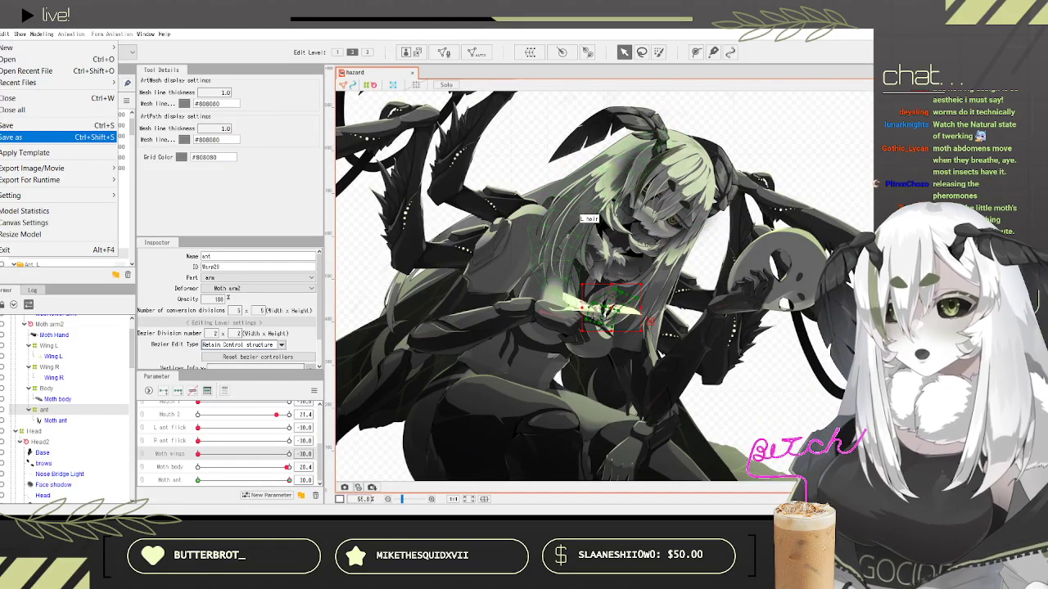
left_click(24, 124)
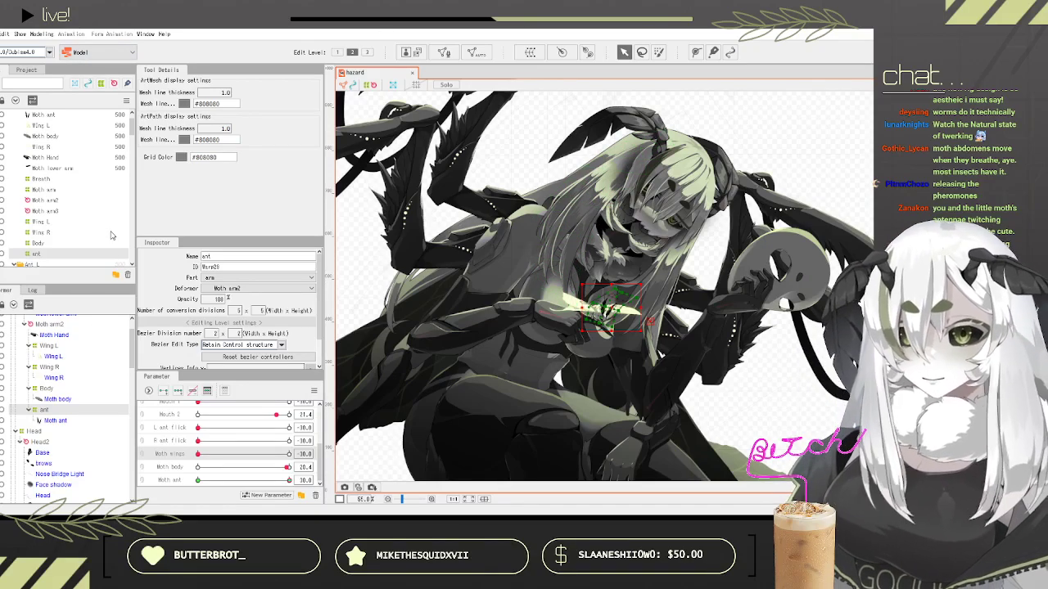
Step: Select the Bangs mesh inside the Bangs part, covering the character's forehead
scroll(68, 405, "up", 2)
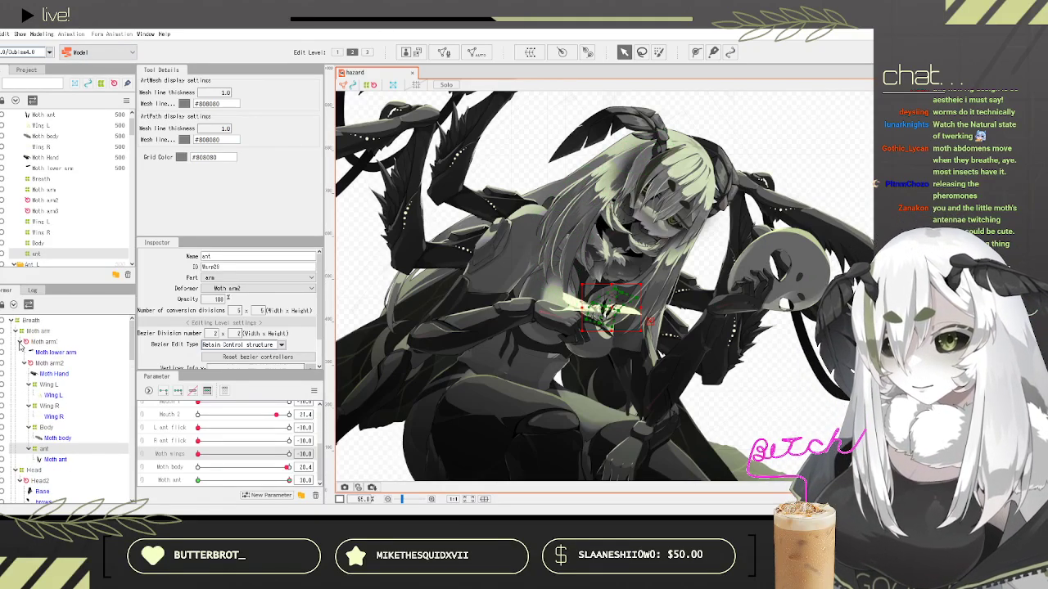
scroll(22, 345, "down", 8)
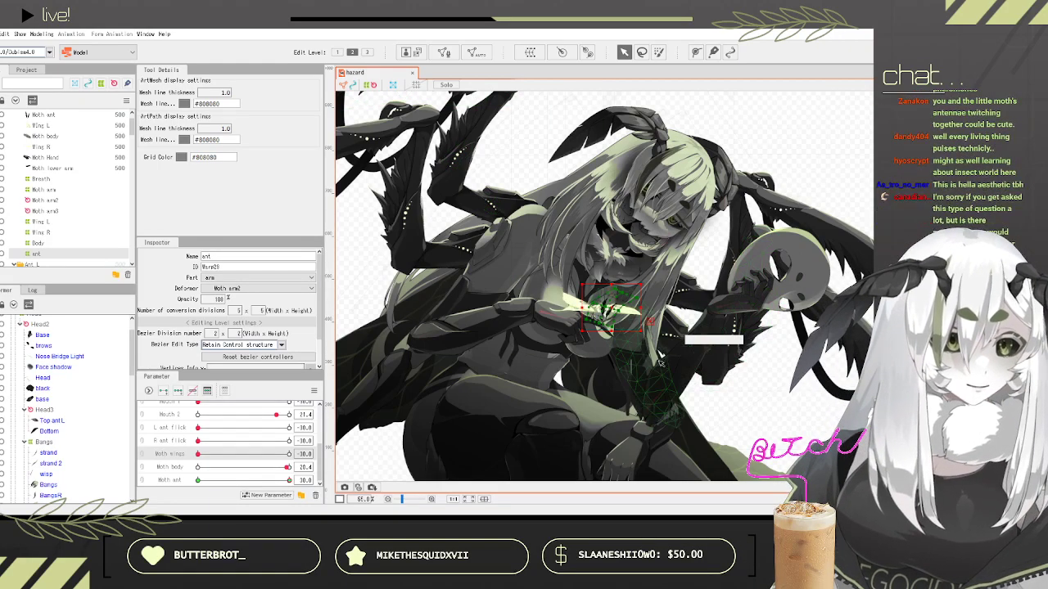
scroll(665, 359, "down", 4)
scroll(761, 299, "up", 5)
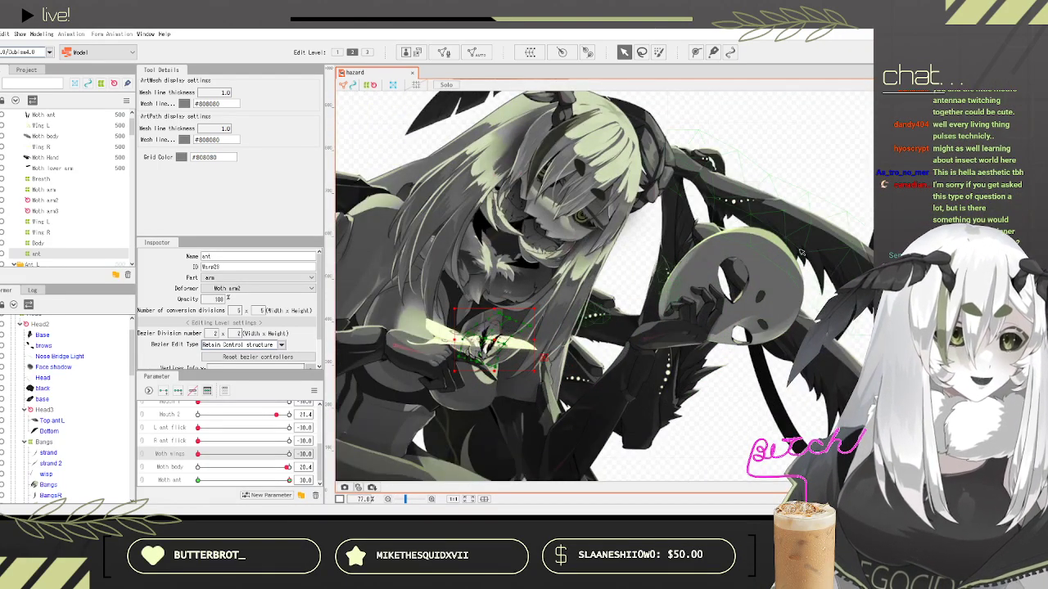
scroll(725, 158, "up", 2)
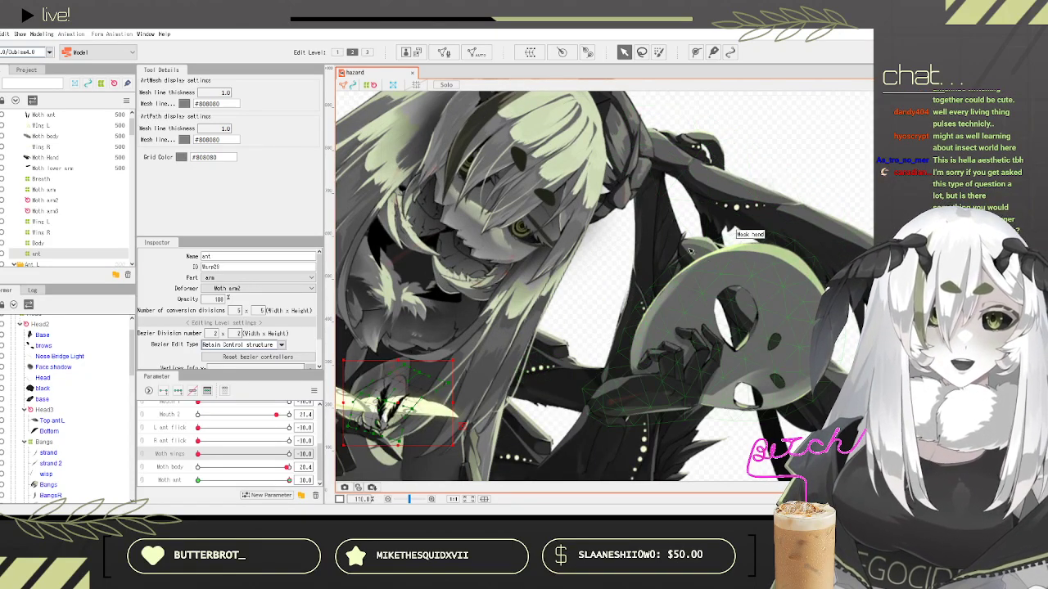
scroll(684, 238, "down", 2)
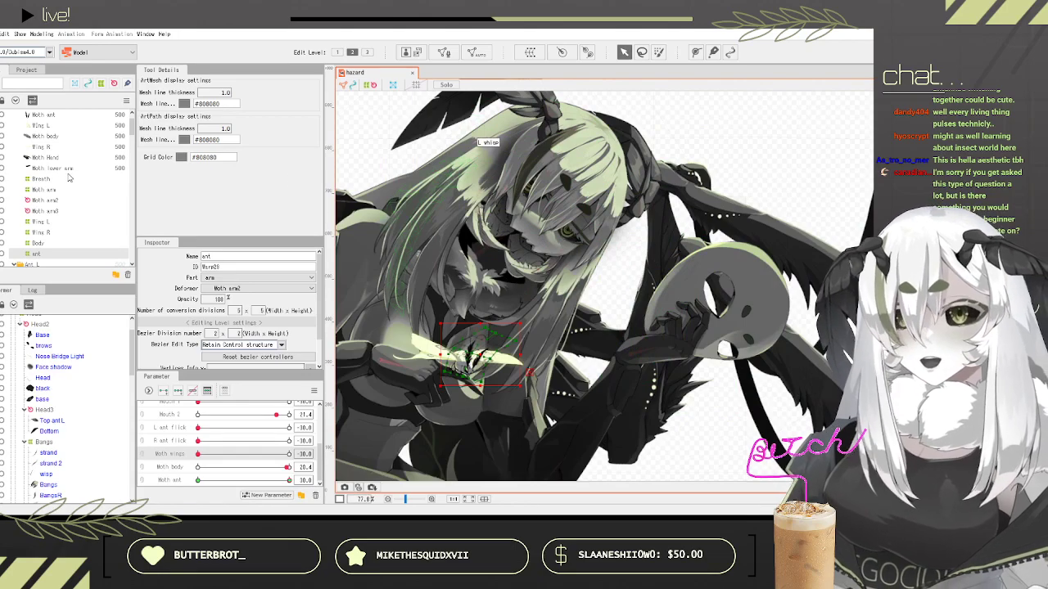
scroll(66, 193, "down", 5)
left_click(58, 196)
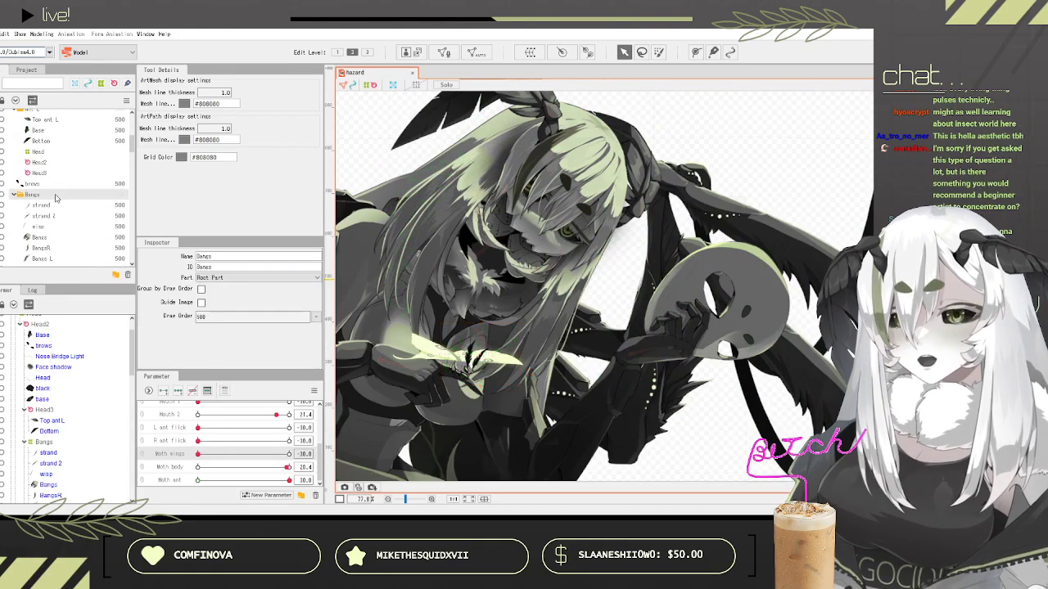
left_click(57, 226)
left_click(55, 238)
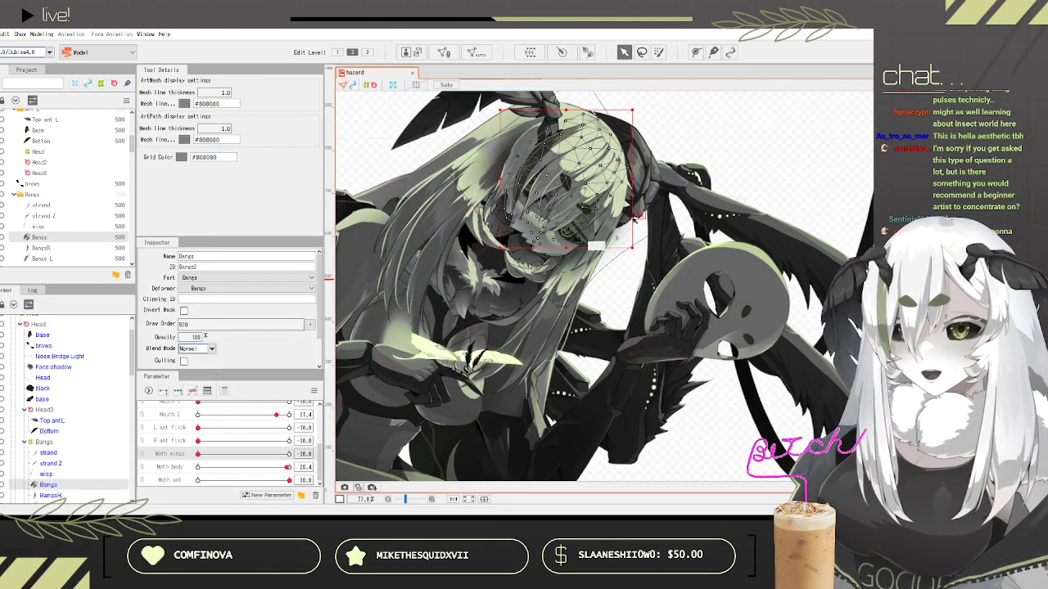
Step: Add a parameter folder, create a Bangs wind parameter for the Bangs mesh and try out its slider
scroll(581, 144, "down", 1)
scroll(97, 393, "down", 4)
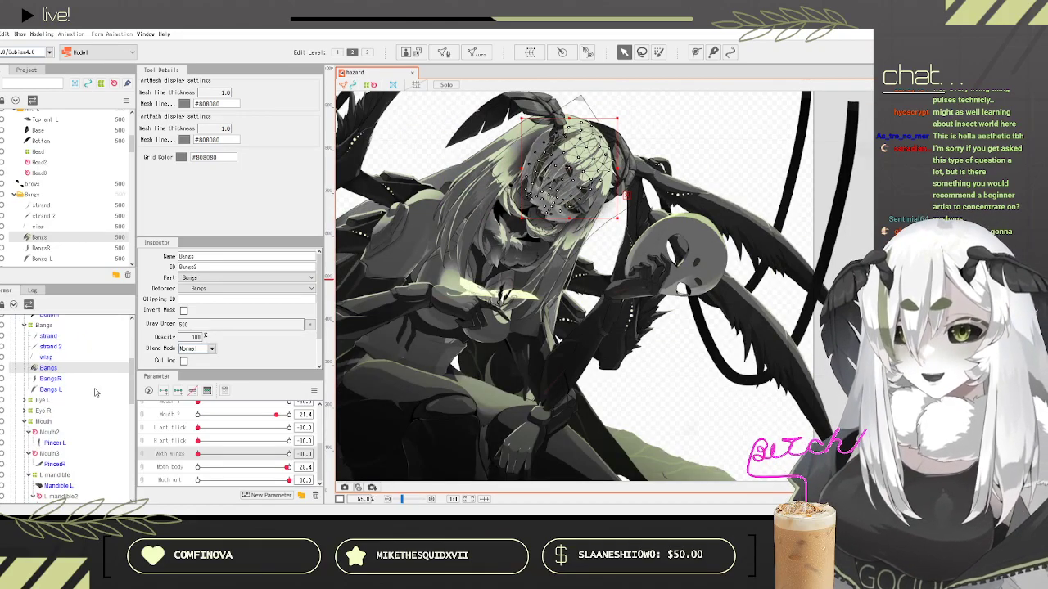
scroll(573, 82, "up", 3)
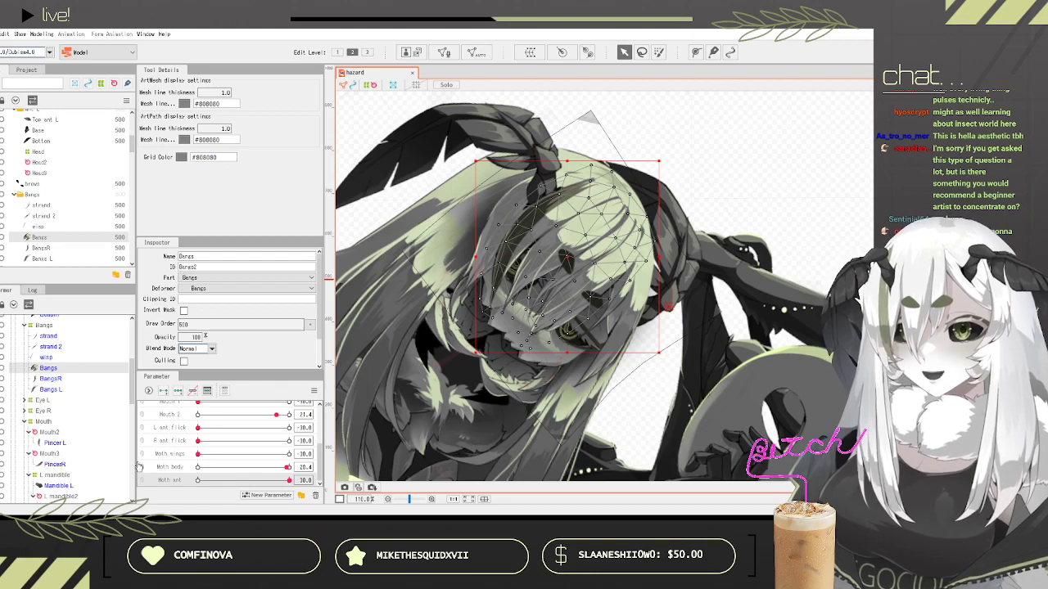
scroll(183, 468, "up", 3)
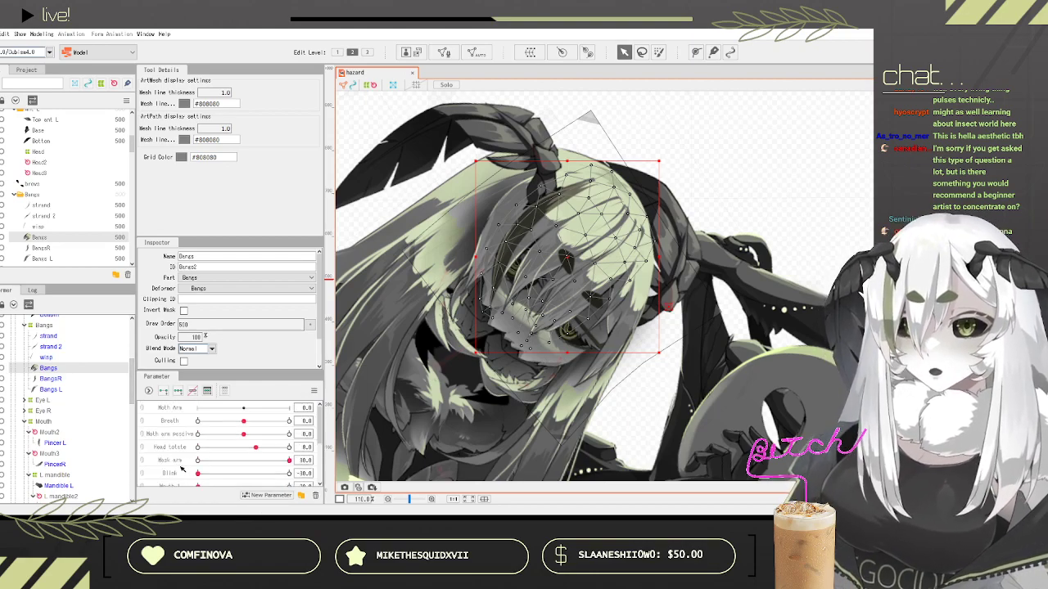
scroll(184, 469, "down", 3)
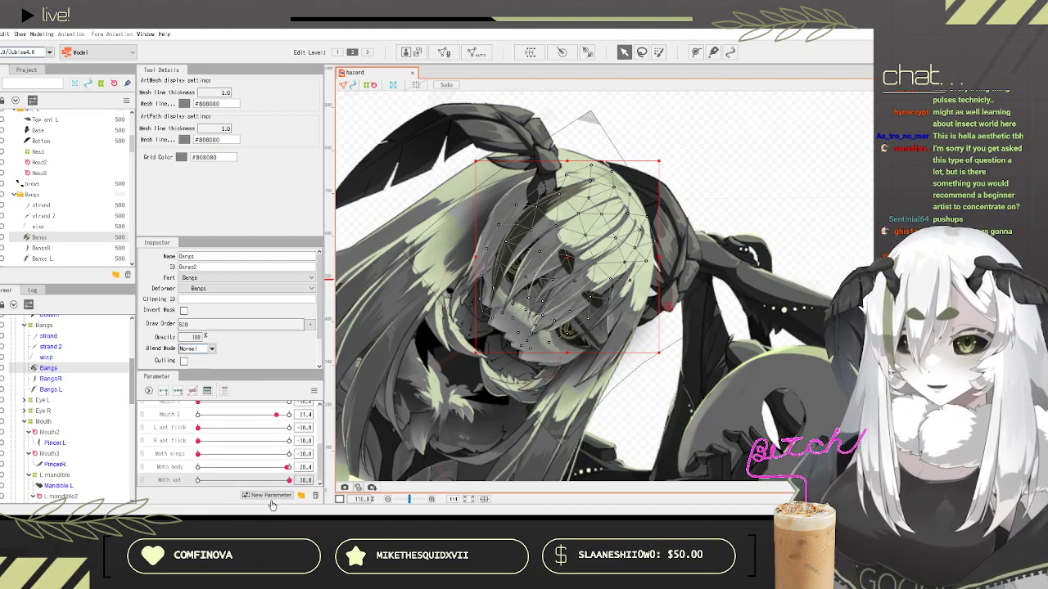
left_click(302, 496)
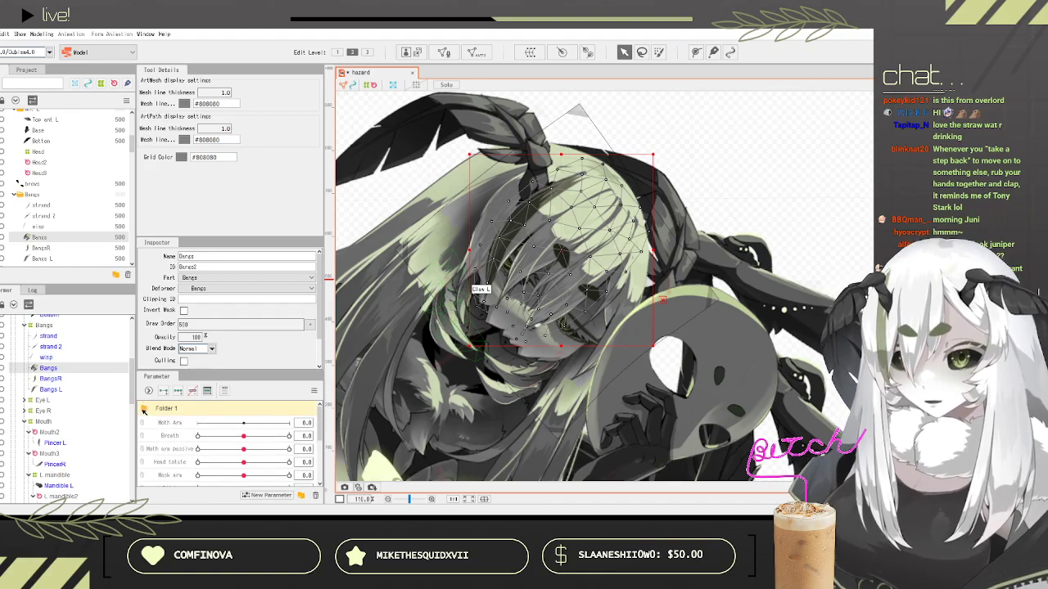
left_click(144, 409)
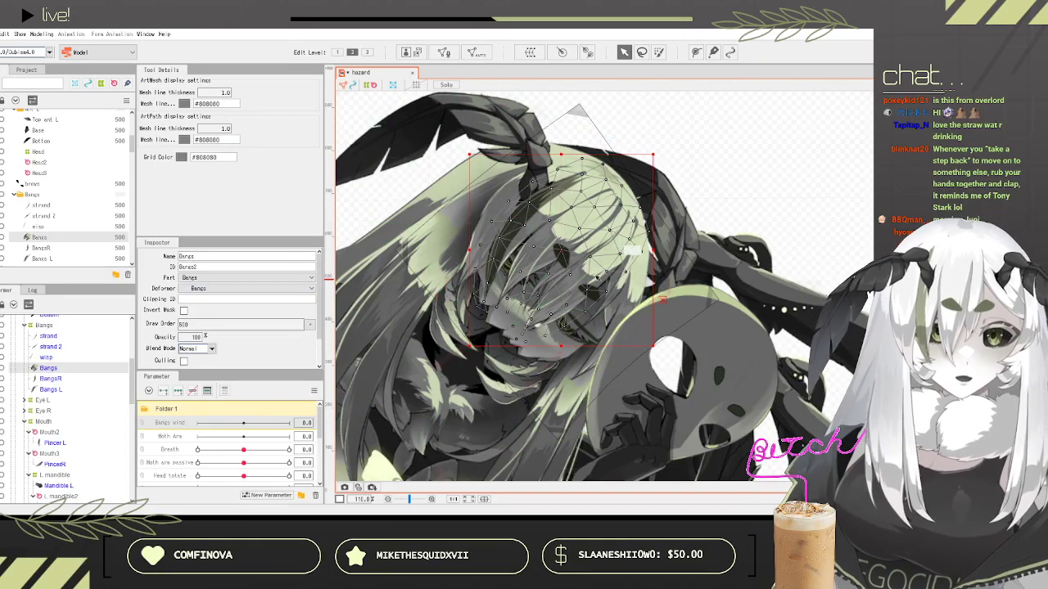
scroll(585, 269, "up", 2)
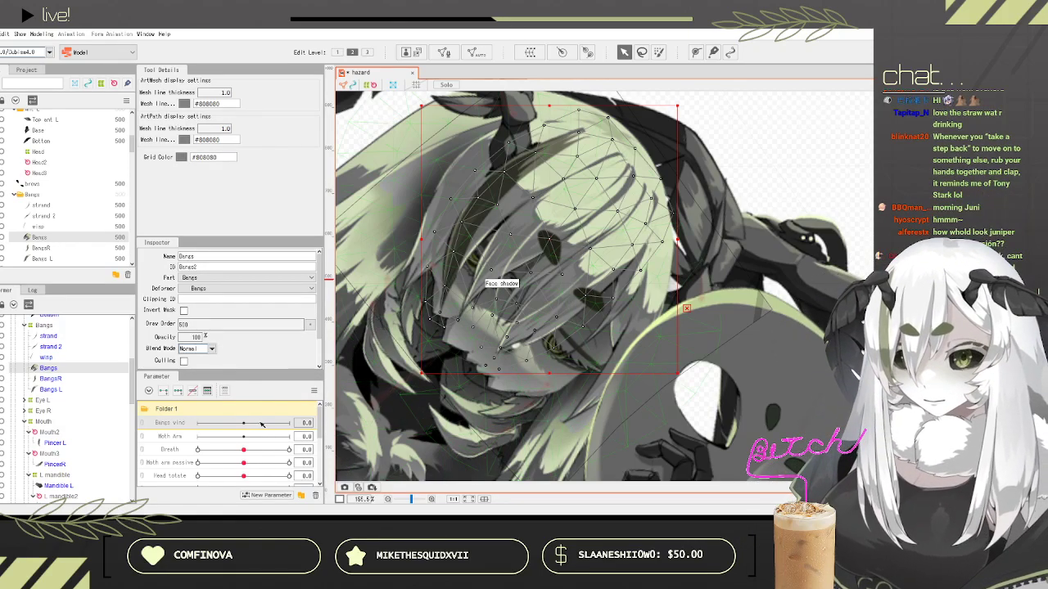
left_click_drag(273, 425, 251, 424)
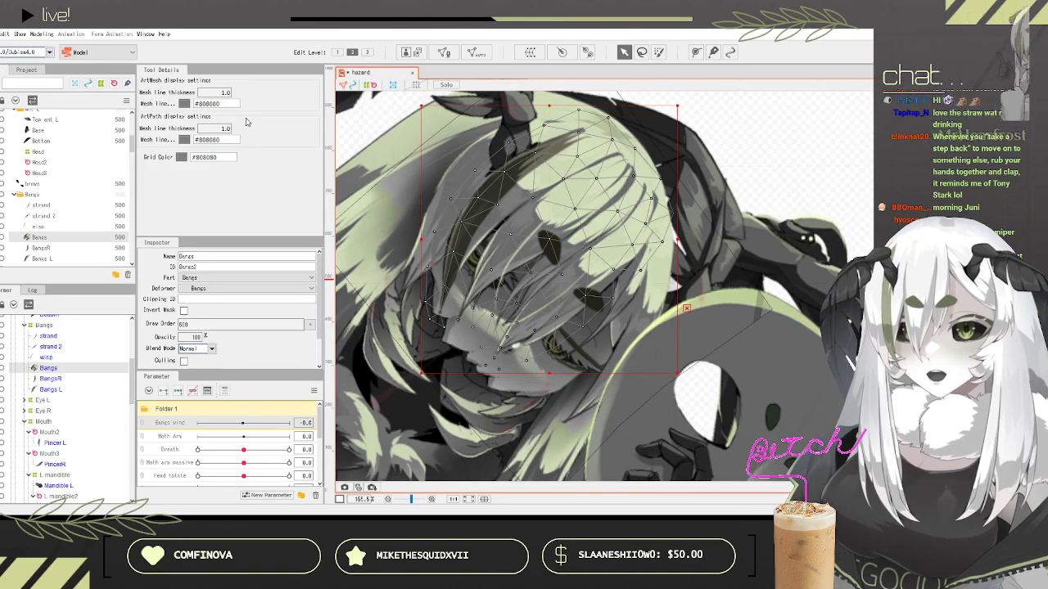
Step: Subdivide the Bangs mesh into a denser mesh with 4 Division and apply the mesh edit
left_click(442, 51)
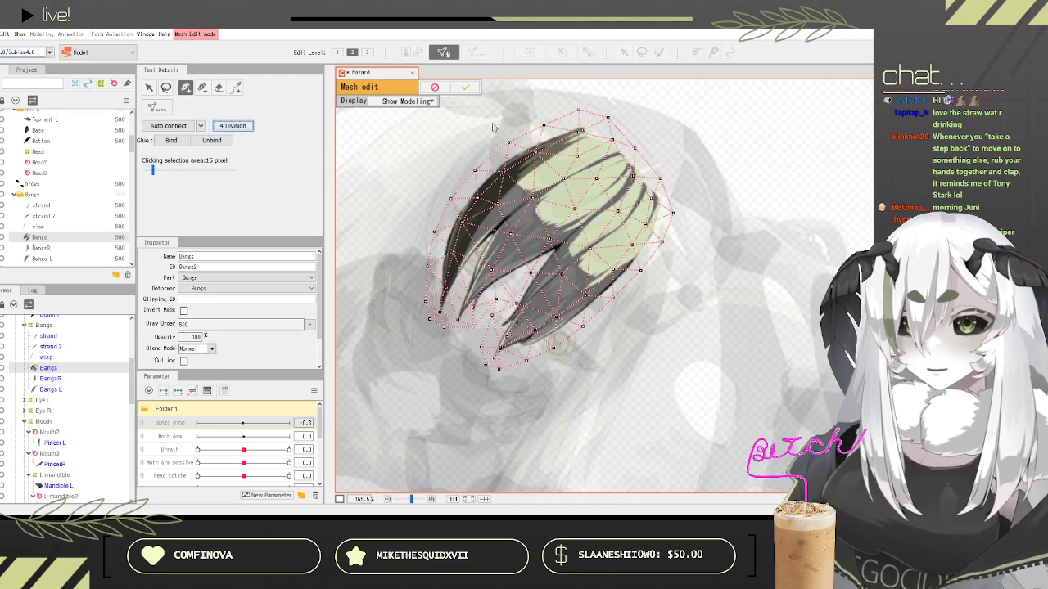
left_click(464, 87)
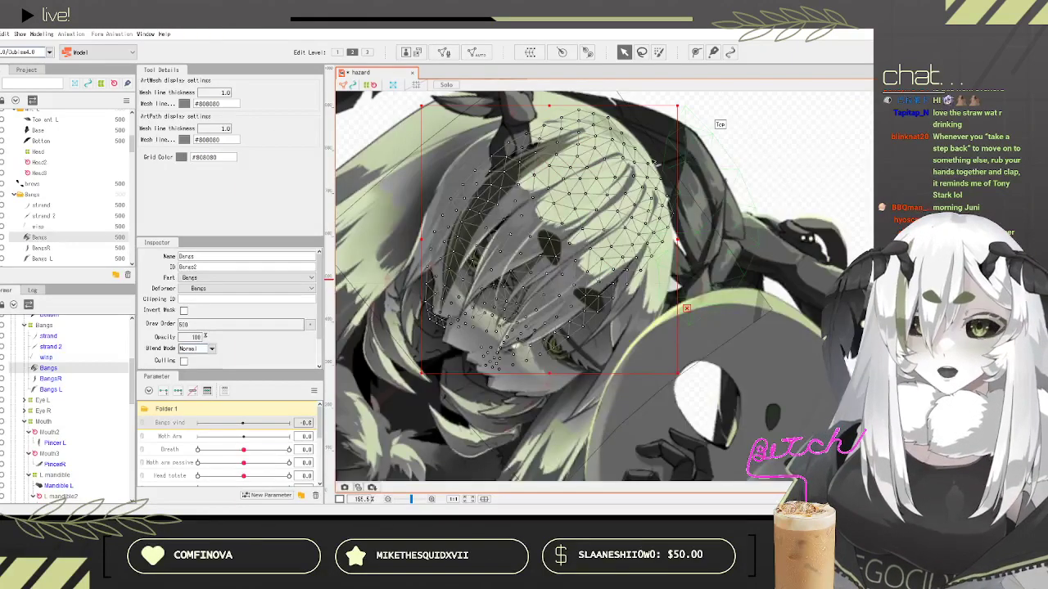
Step: Lay a deform path along the Bangs mesh, from the crown down to the strand tips, with width 200 and hardness 50
left_click(695, 52)
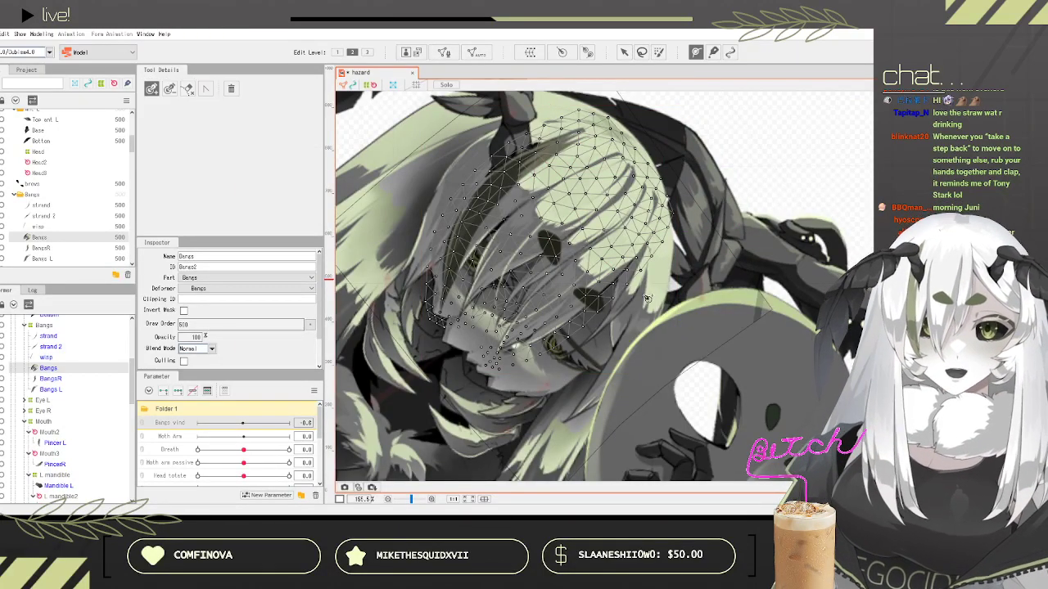
left_click(621, 161)
left_click(597, 211)
left_click(578, 252)
left_click(539, 291)
left_click(514, 333)
left_click(496, 348)
left_click(475, 370)
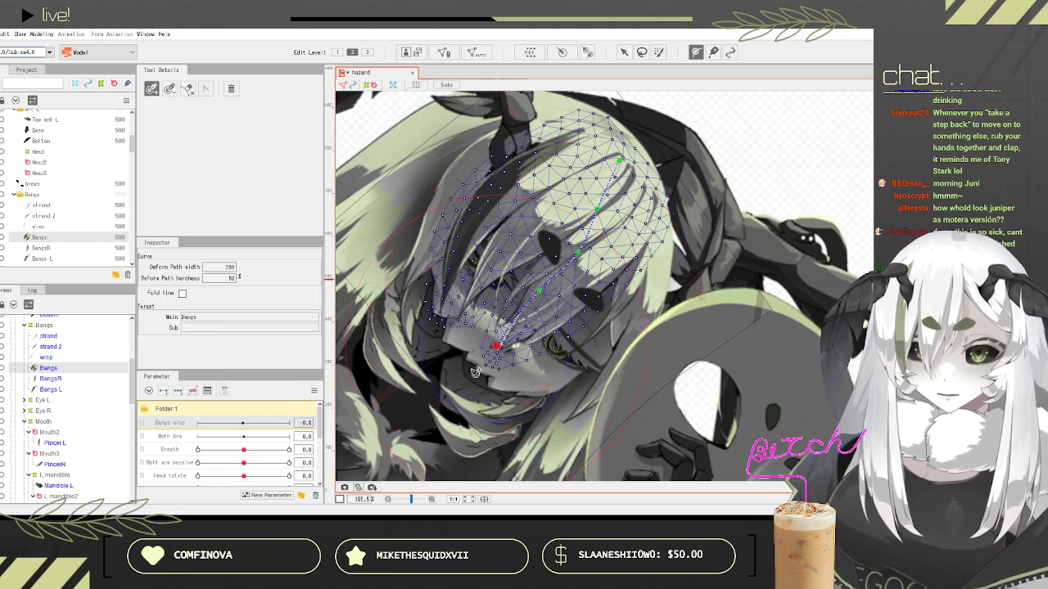
Step: Add two keys to Bangs wind and swing the lower path points to the left on the artwork at -30
left_click(624, 52)
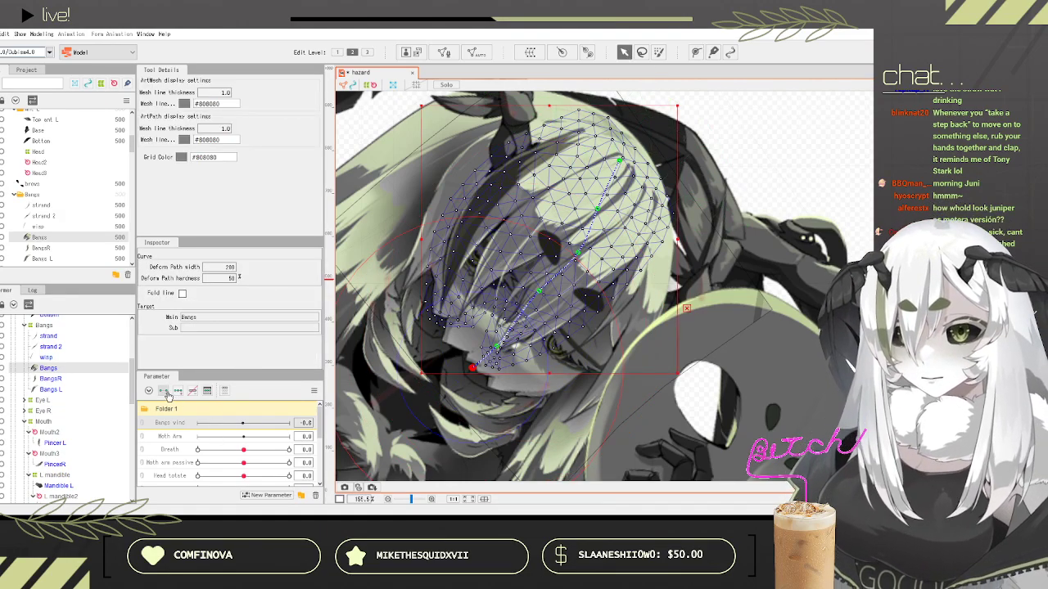
left_click_drag(242, 422, 188, 423)
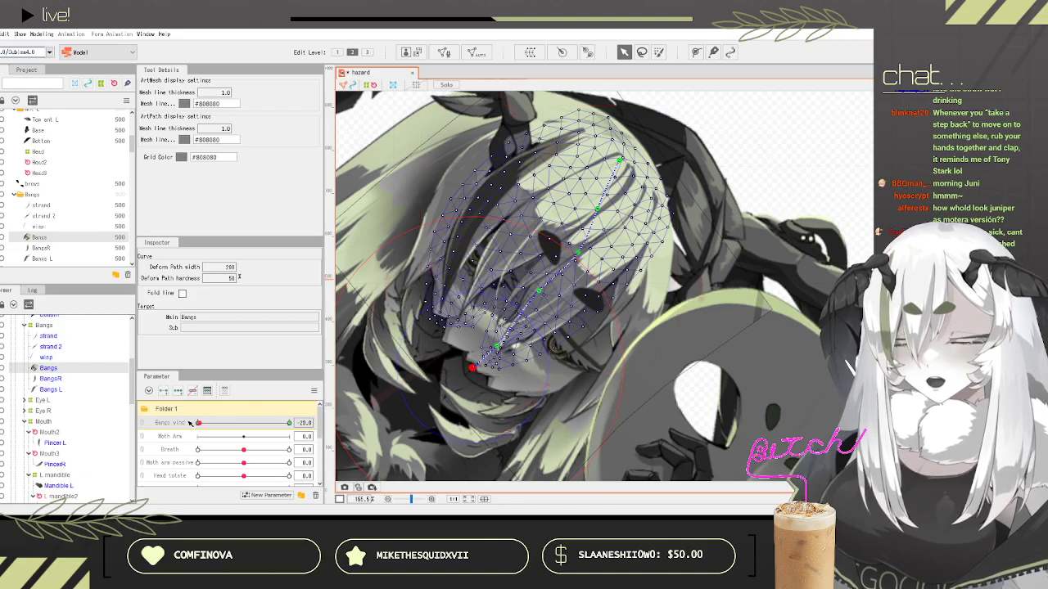
left_click_drag(497, 346, 473, 331)
left_click_drag(456, 378, 432, 343)
Step: At Bangs wind 30, swing the lower deform path points of the bangs the opposite way, toward the lower eye
left_click_drag(198, 427, 292, 426)
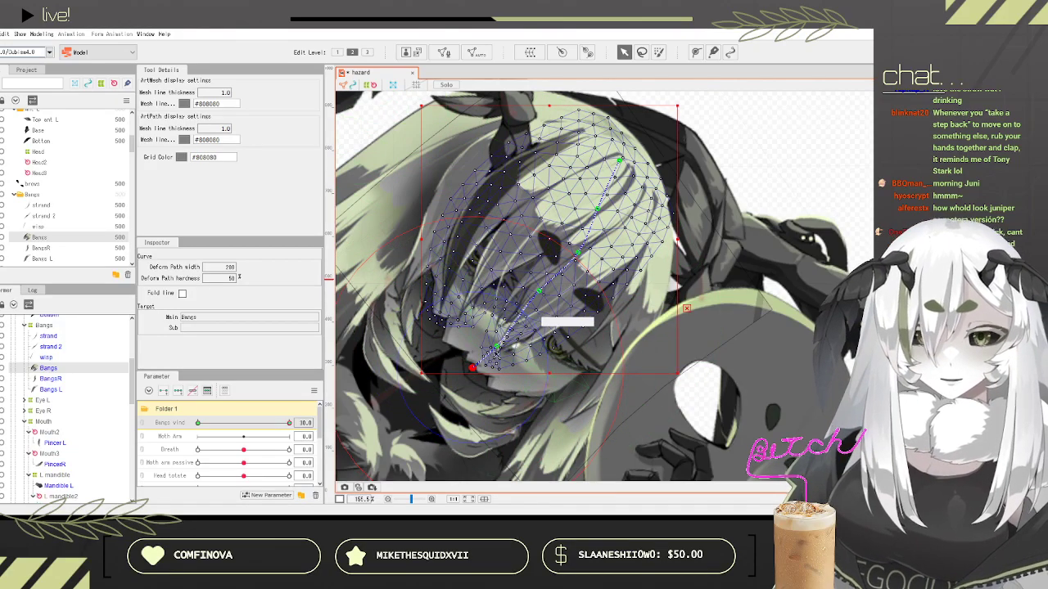
left_click_drag(472, 368, 503, 402)
left_click_drag(497, 346, 520, 354)
left_click(540, 291)
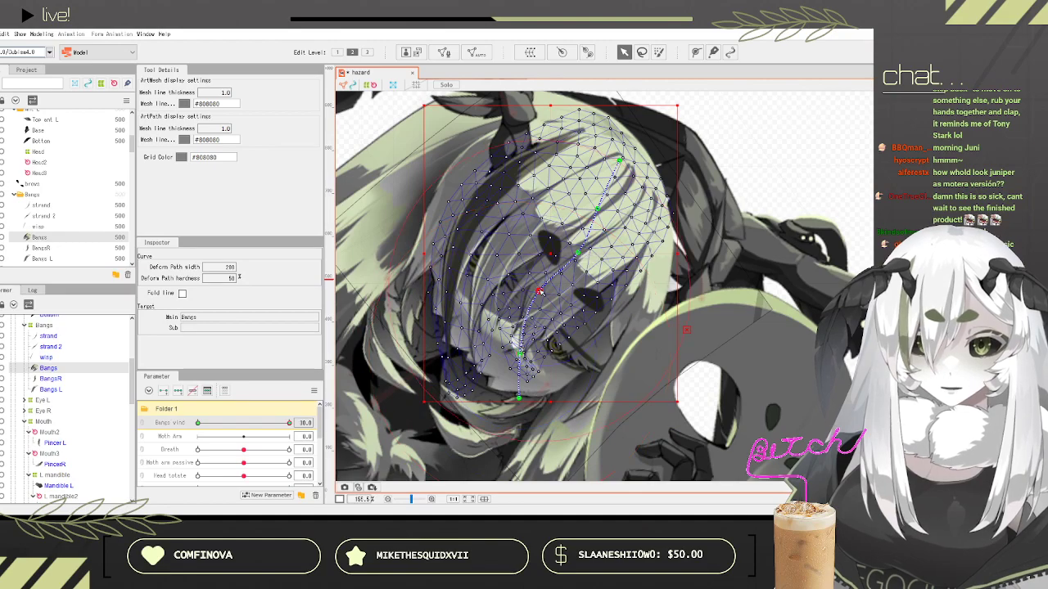
left_click_drag(541, 292, 547, 293)
left_click_drag(520, 354, 536, 349)
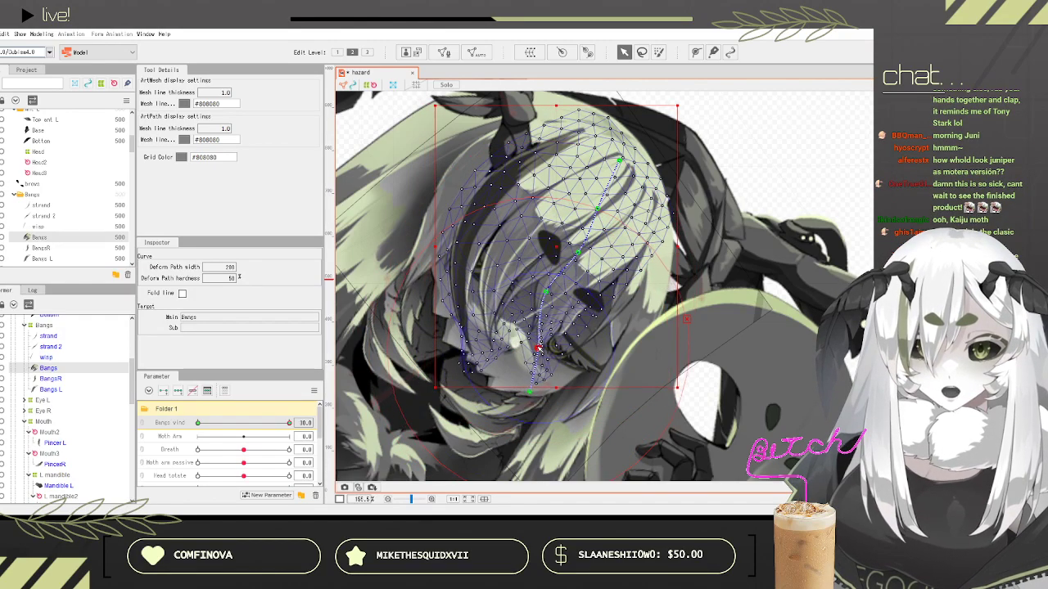
left_click_drag(528, 393, 524, 379)
Step: Shift the middle path points toward the lower eye and lift the tip at Bangs wind 30, then compare both ends
left_click_drag(289, 423, 395, 405)
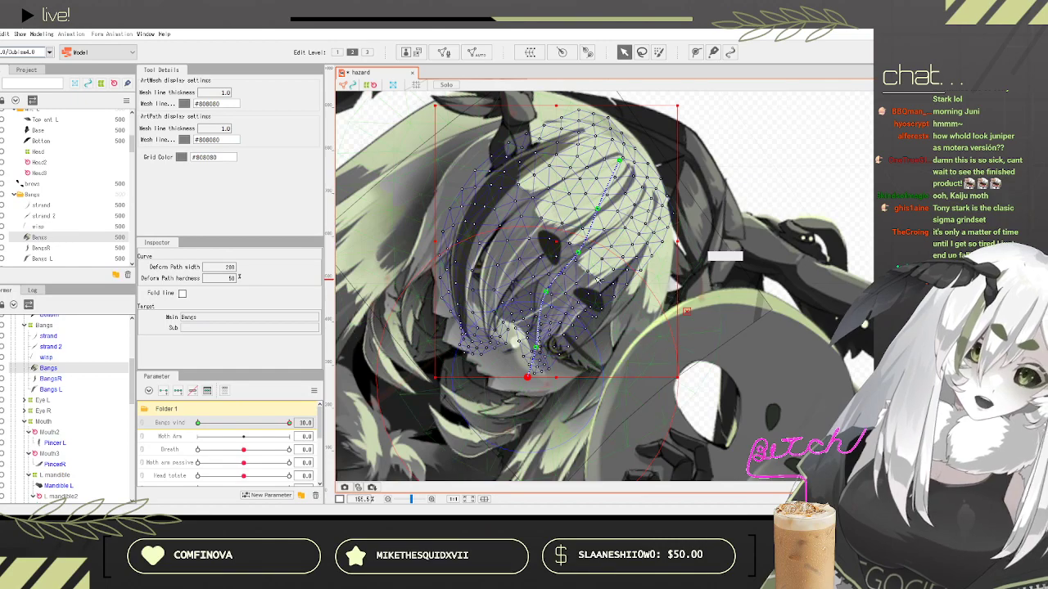
left_click_drag(578, 252, 584, 255)
left_click_drag(547, 293, 556, 298)
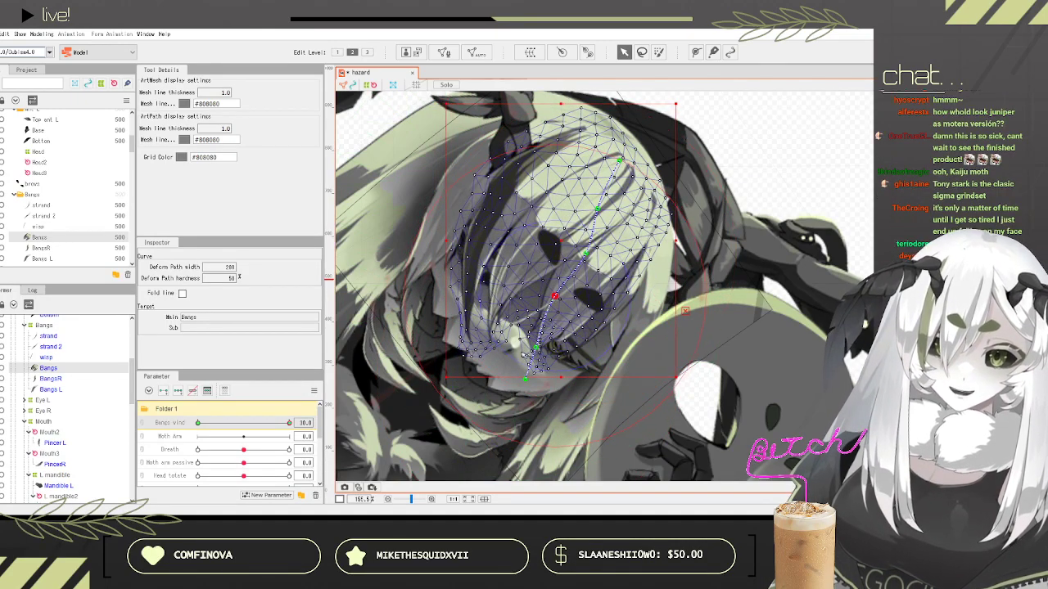
left_click_drag(526, 380, 539, 345)
left_click_drag(286, 423, 195, 418)
left_click(288, 424)
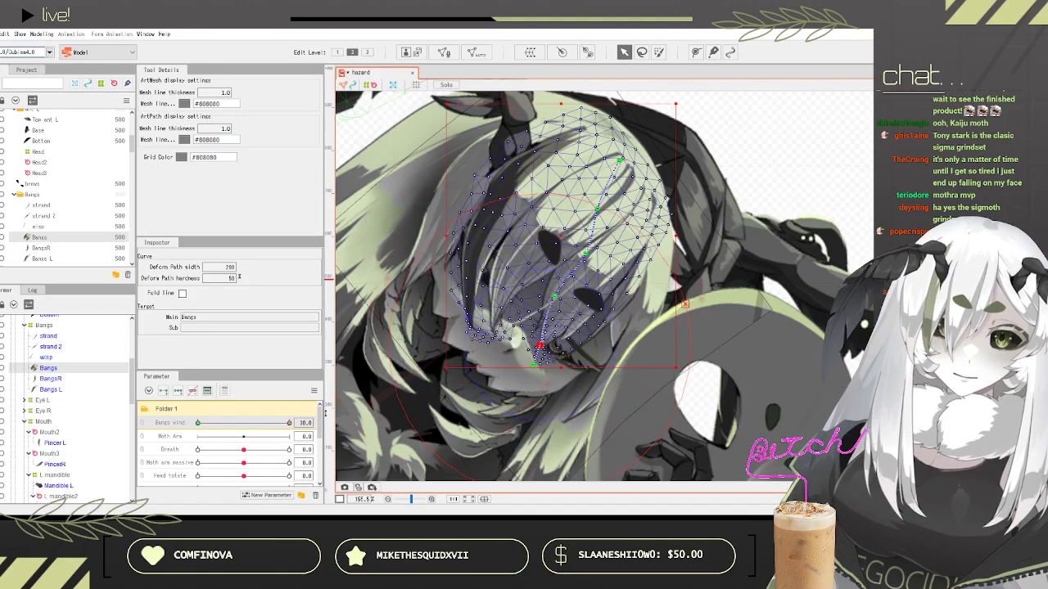
Step: Raise the lower three path points of the bangs slightly further at Bangs wind -30 and preview the sweep
left_click(198, 423)
left_click_drag(472, 329, 469, 320)
left_click_drag(539, 292, 531, 287)
left_click_drag(432, 337, 429, 327)
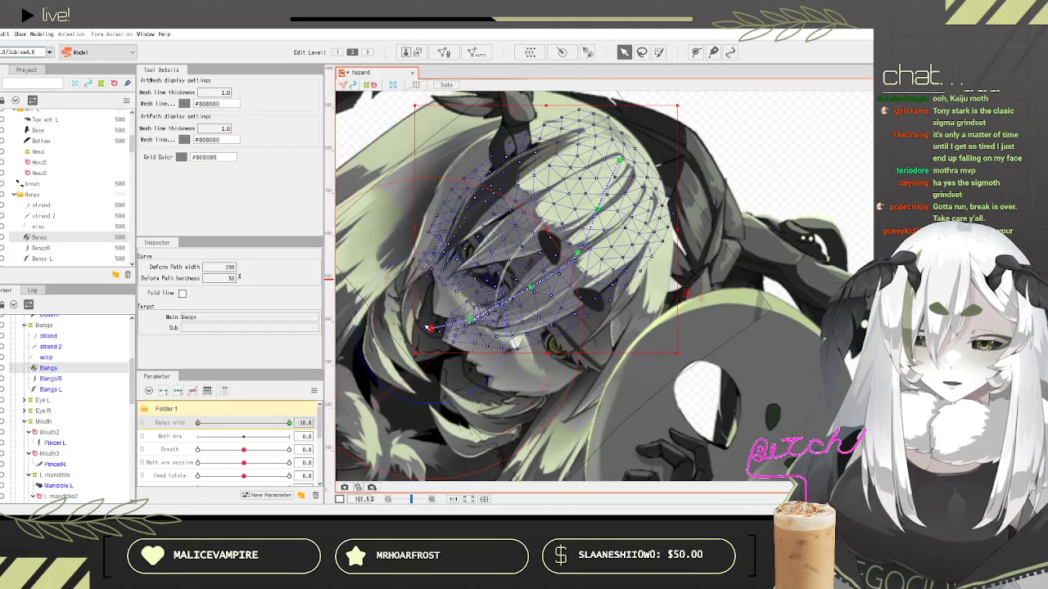
left_click_drag(221, 424, 308, 415)
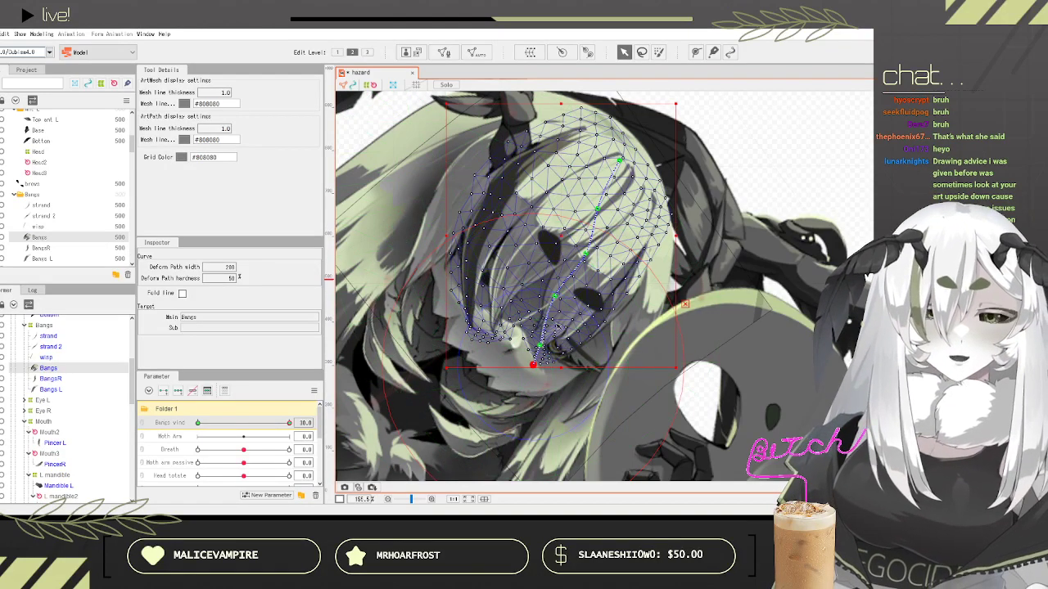
Step: Compare the bangs at both Bangs wind ends and lower the path's tip point slightly at 30
scroll(586, 260, "up", 2)
scroll(586, 260, "up", 2)
scroll(573, 262, "down", 3)
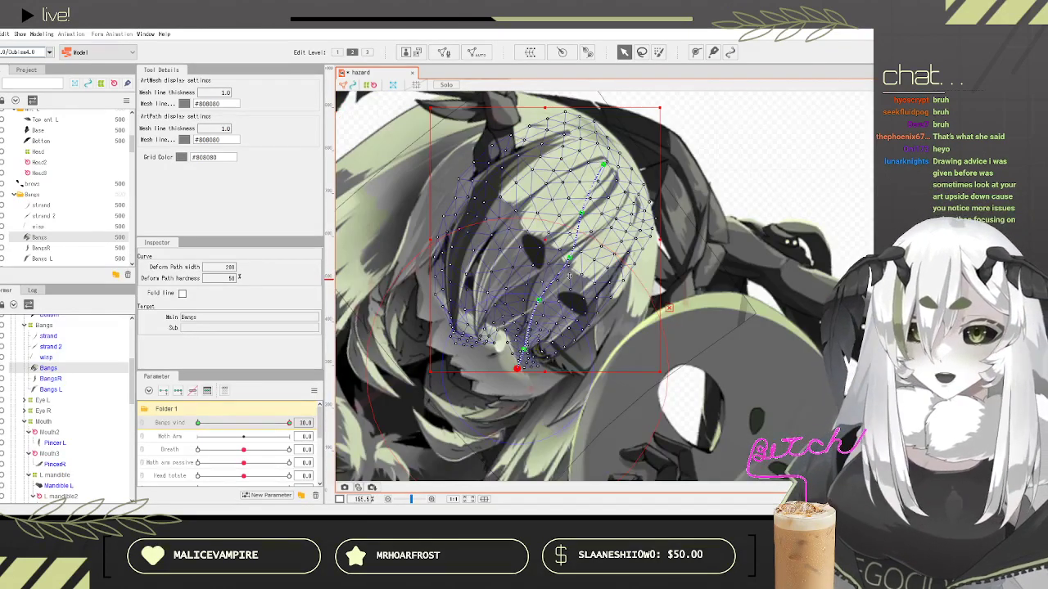
scroll(569, 274, "down", 2)
scroll(589, 264, "up", 2)
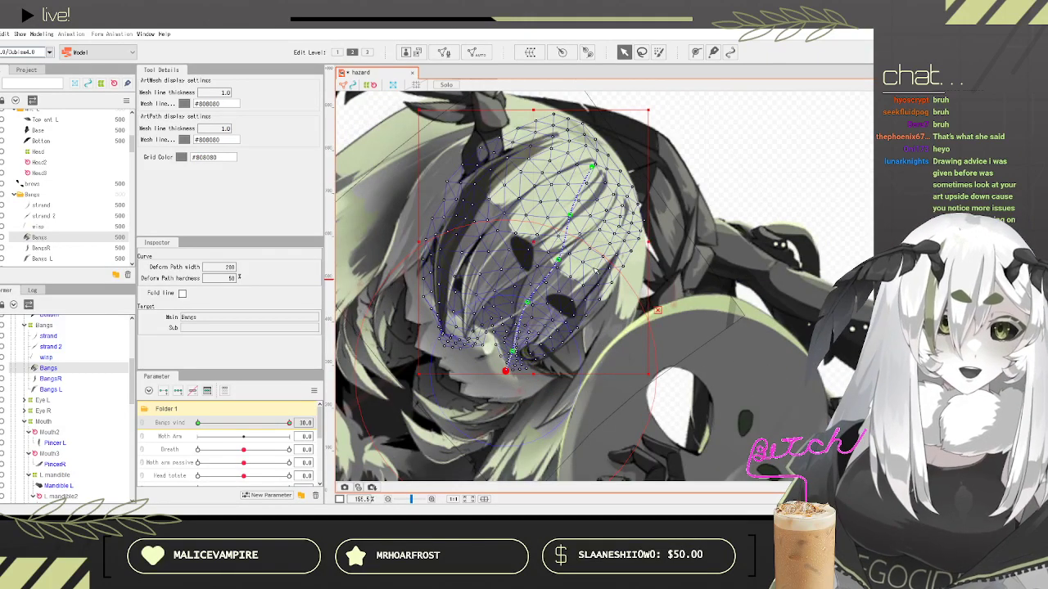
left_click_drag(289, 424, 92, 418)
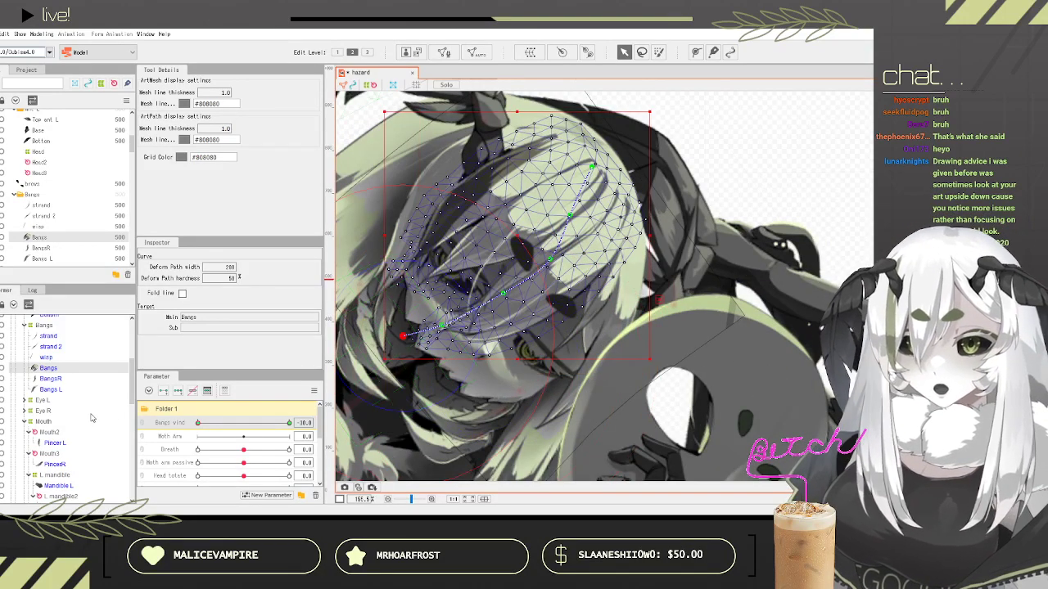
left_click_drag(228, 422, 289, 426)
scroll(497, 376, "up", 2)
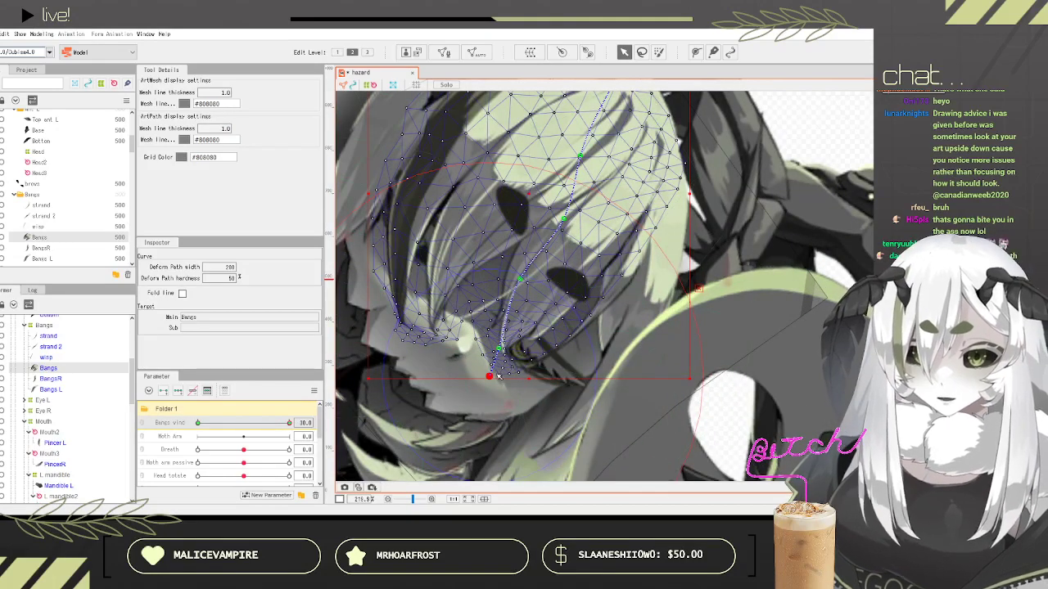
left_click_drag(490, 377, 489, 386)
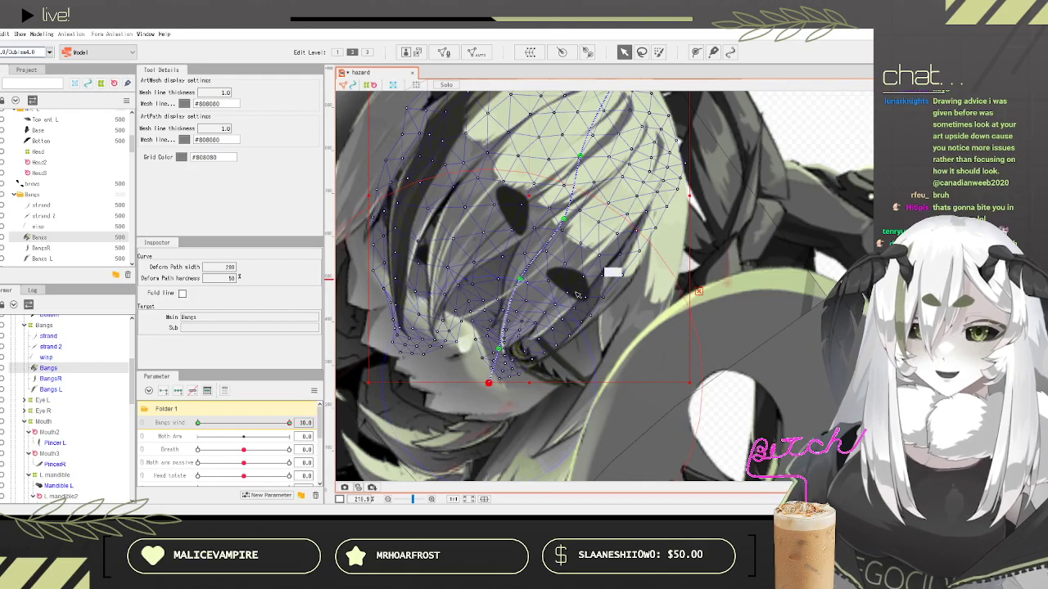
Step: Check the bangs against the whole character and fine-tune the two lowest path points at Bangs wind 30
scroll(576, 300, "down", 8)
scroll(577, 352, "up", 2)
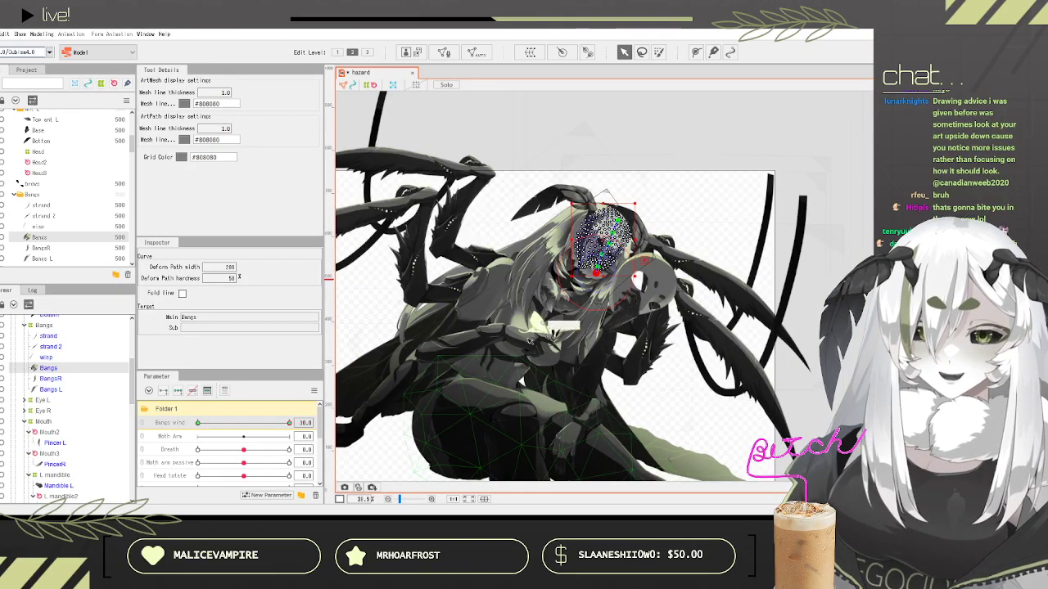
scroll(529, 340, "up", 2)
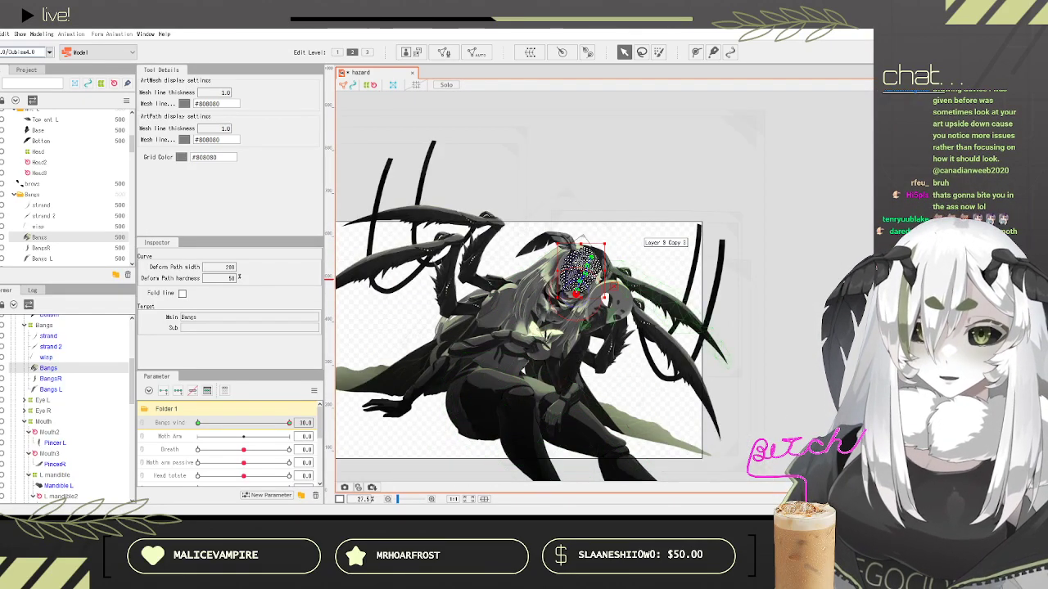
scroll(588, 288, "up", 1)
scroll(588, 288, "up", 2)
scroll(604, 332, "up", 2)
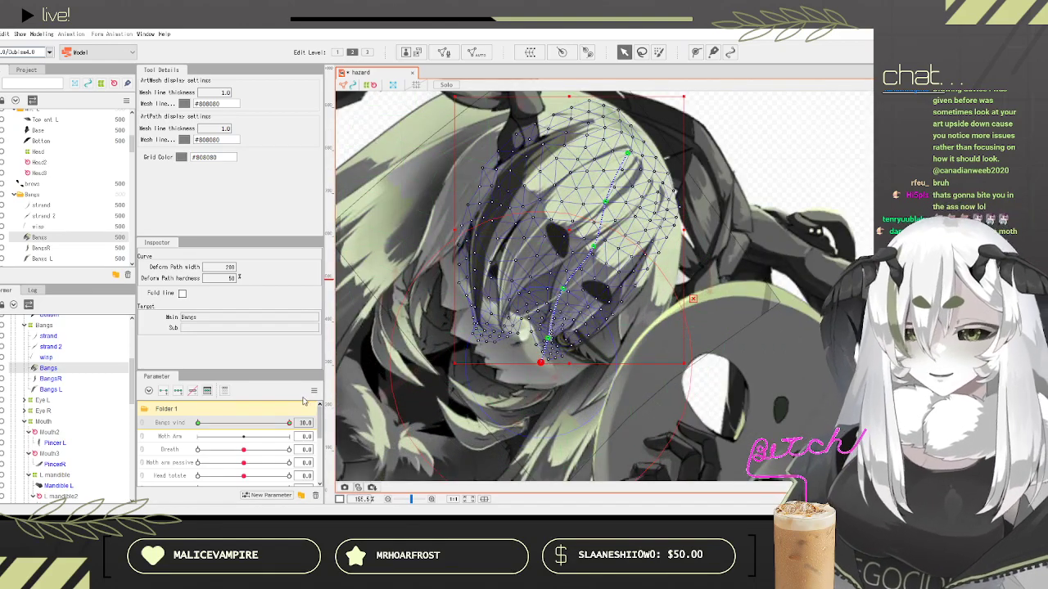
left_click_drag(262, 421, 309, 420)
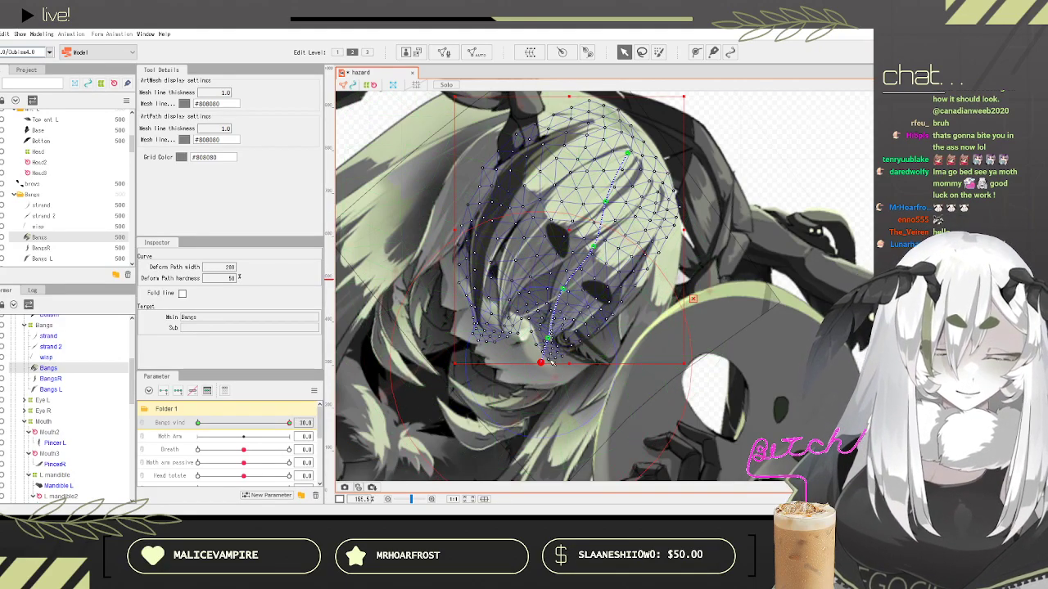
mouse_move(542, 362)
left_mouse_down()
mouse_move(543, 372)
mouse_move(548, 342)
left_mouse_up()
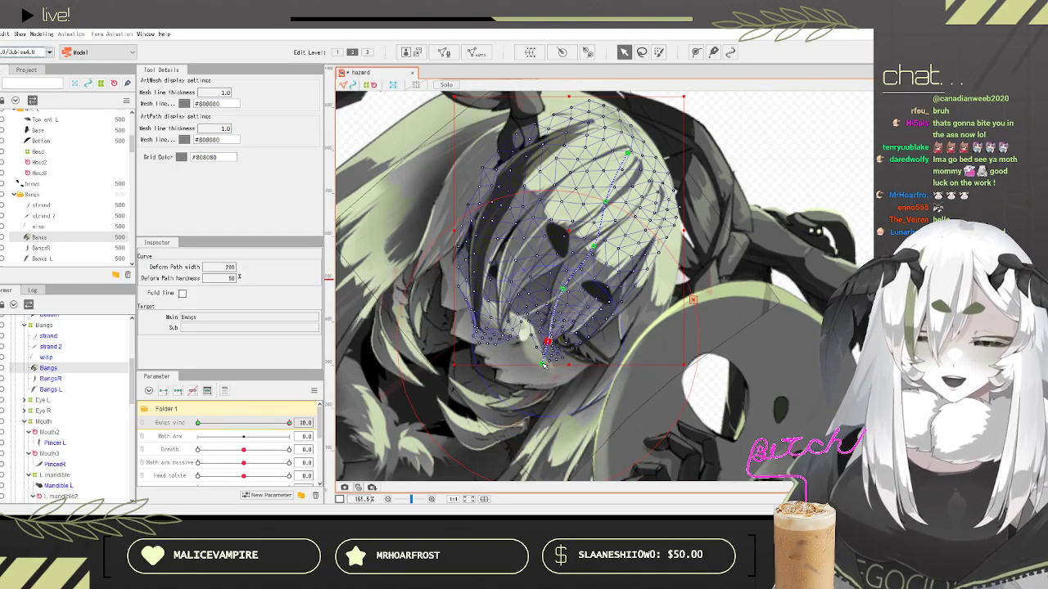
Step: Preview the Bangs wind motion once more and save the model
left_click_drag(276, 426, 85, 376)
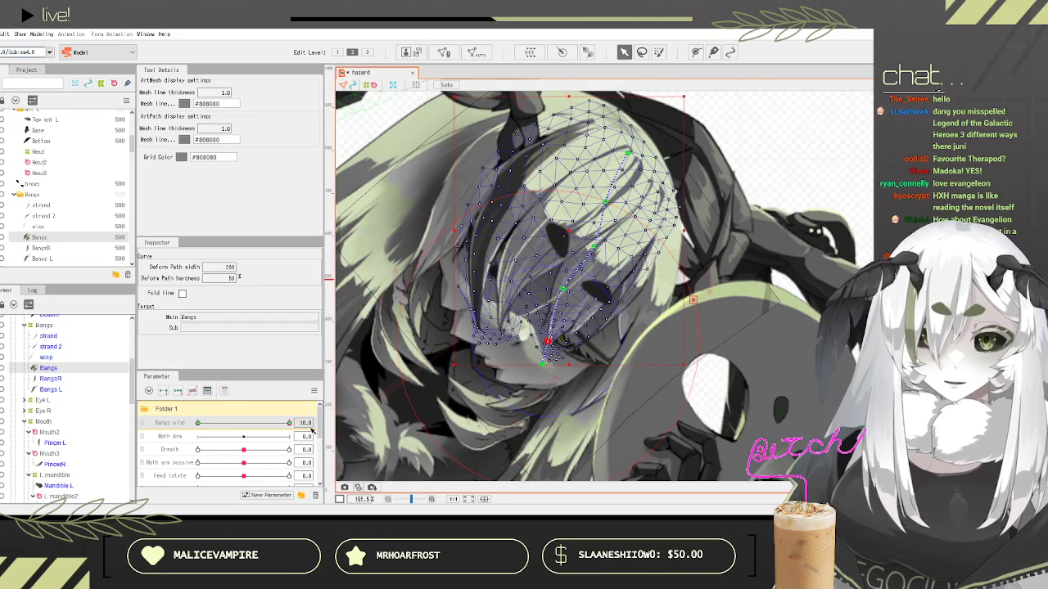
left_click(0, 34)
left_click(7, 126)
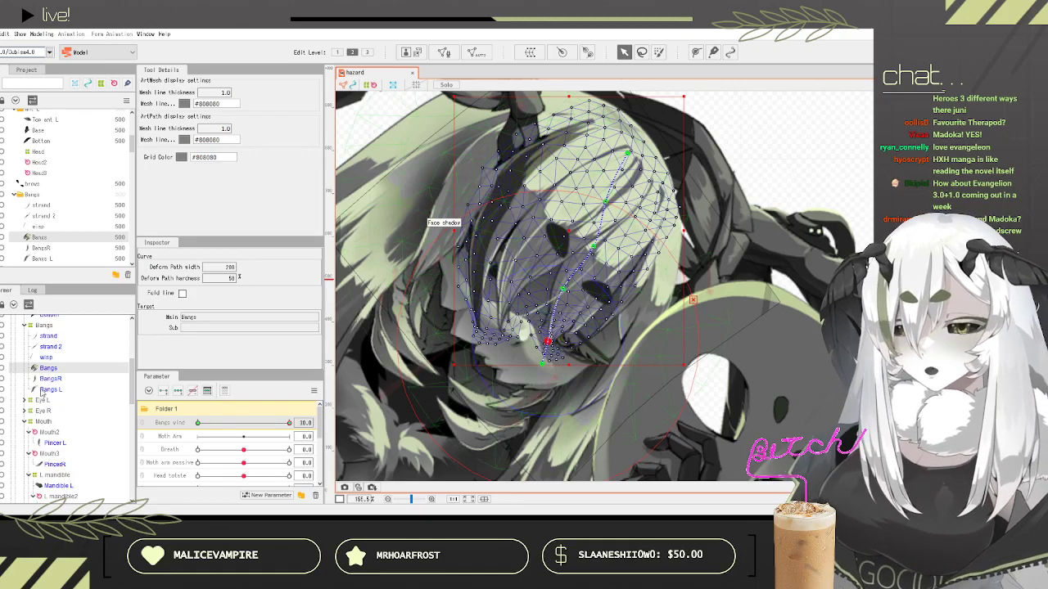
Step: Select the BangsR mesh and examine how it sits beside the bent forehead bangs
left_click(49, 379)
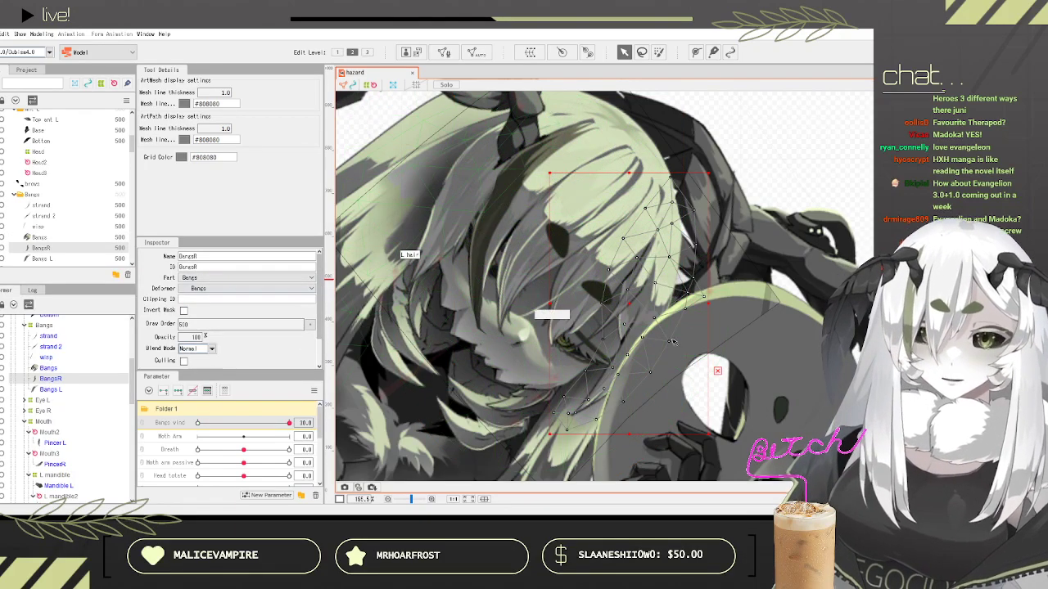
scroll(588, 341, "down", 4)
scroll(687, 327, "up", 4)
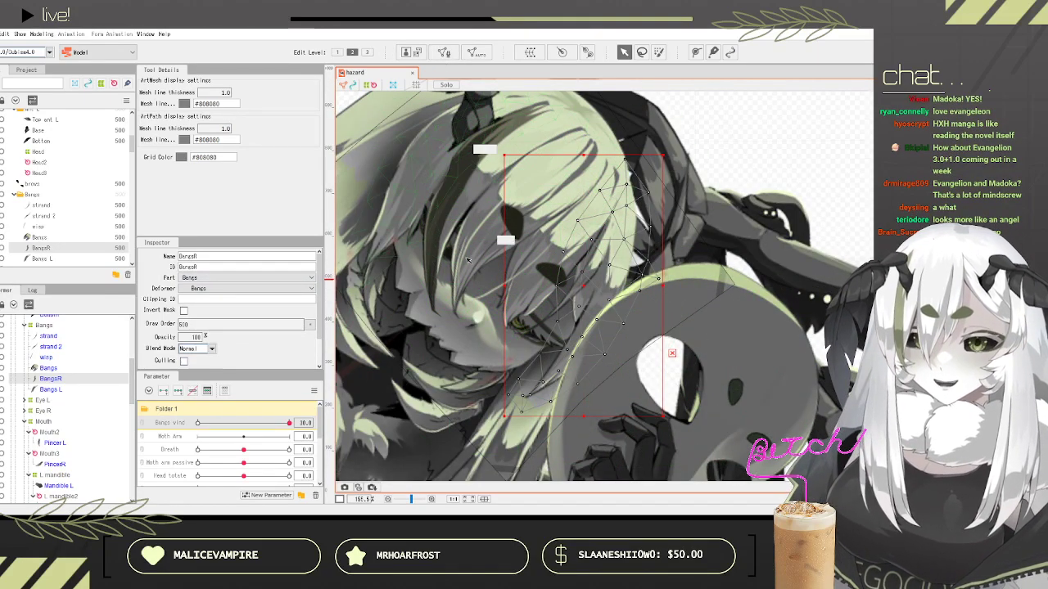
scroll(458, 254, "up", 2)
scroll(459, 254, "down", 2)
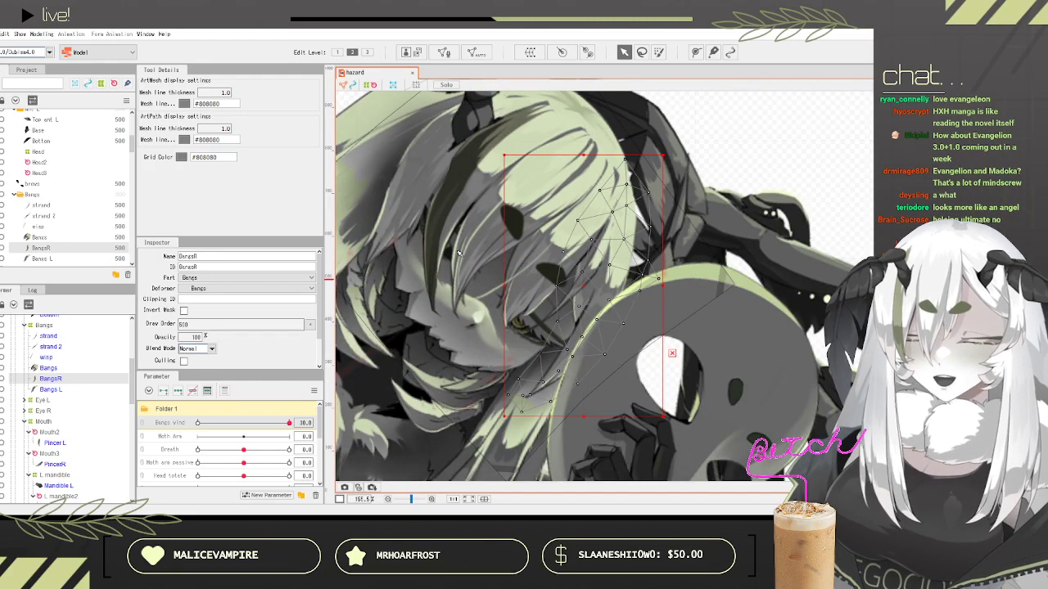
Step: Reselect the Bangs mesh and undo its Bangs wind poses, the keys and the last deform path points
left_click(394, 271)
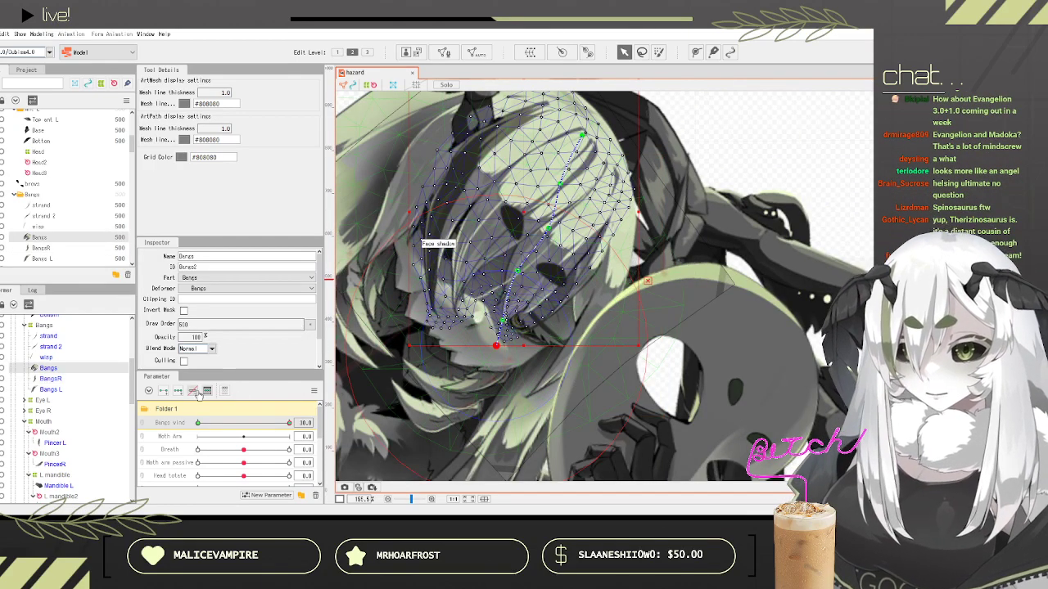
key("ctrl+z")
key("ctrl+z")
key("ctrl+z")
key("ctrl+z")
key("ctrl+z")
key("ctrl+z")
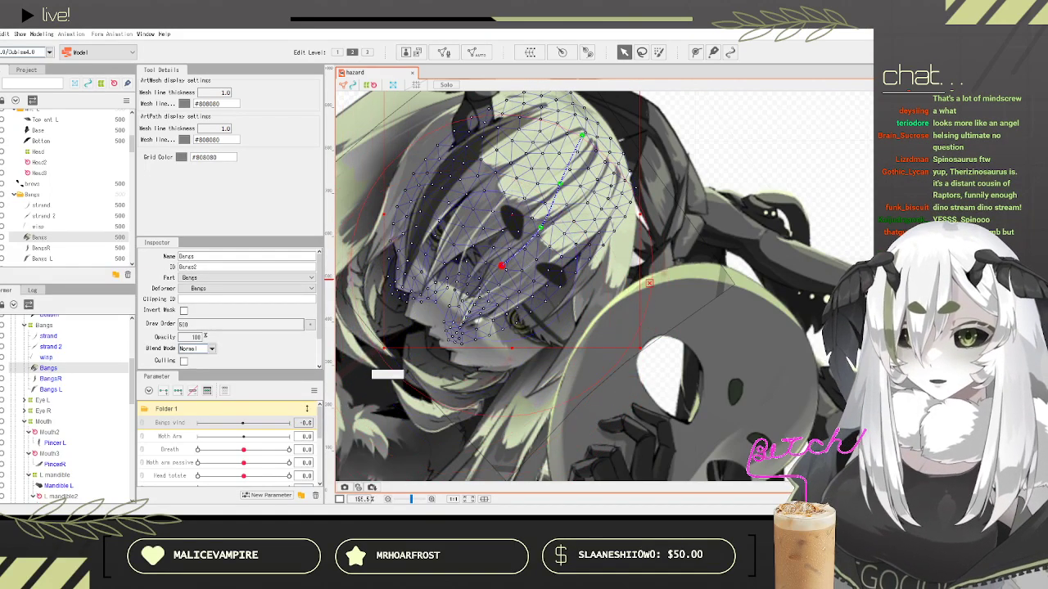
scroll(65, 384, "down", 1)
scroll(219, 423, "down", 1)
scroll(209, 420, "up", 1)
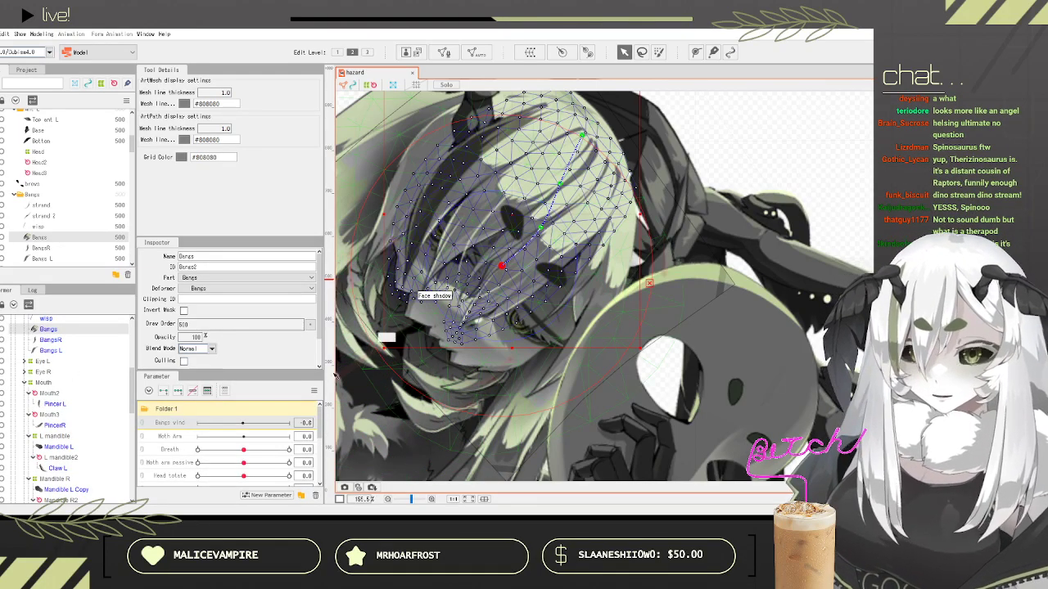
Step: Try the unkeyed Bangs wind slider and undo the remaining deform path on the Bangs mesh
left_click_drag(279, 424, 209, 424)
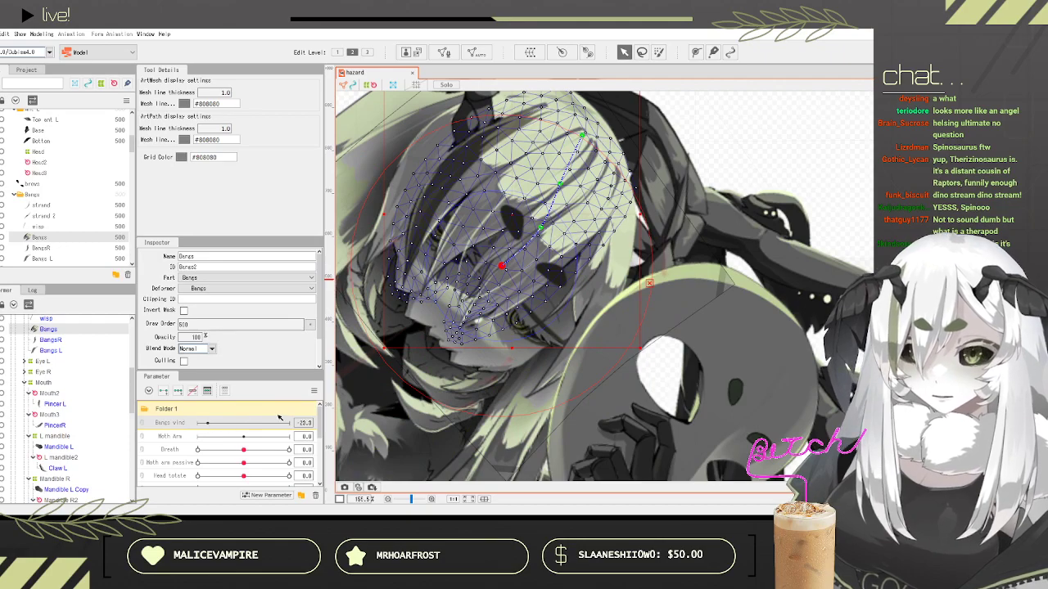
key("ctrl+z")
key("ctrl+z")
key("ctrl+z")
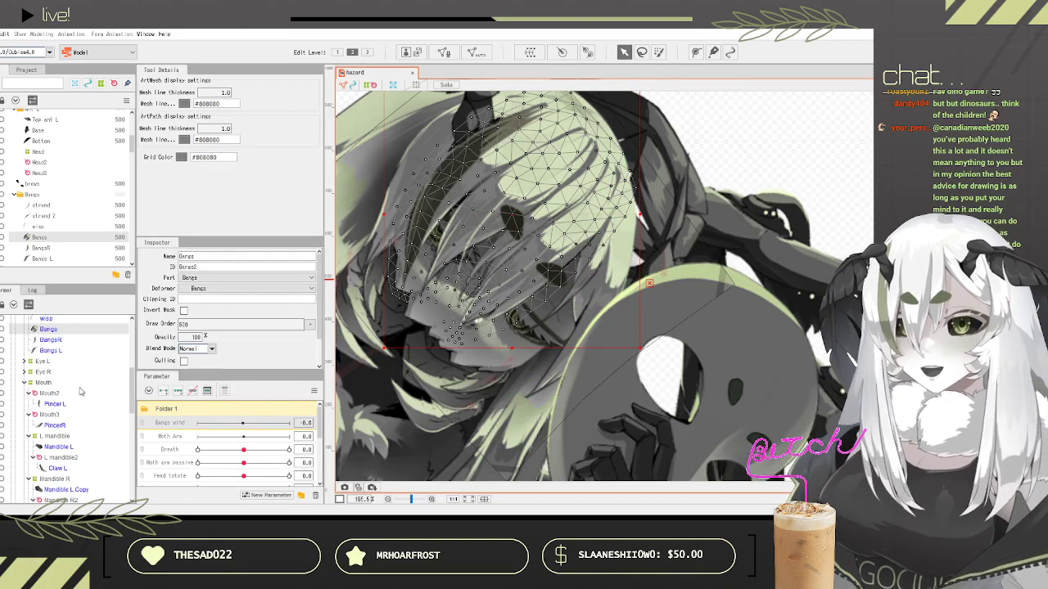
Step: Wrap the Bangs mesh in a warp deformer named Bang with 5 × 5 conversion divisions and give it three Bangs wind keys
left_click(503, 409)
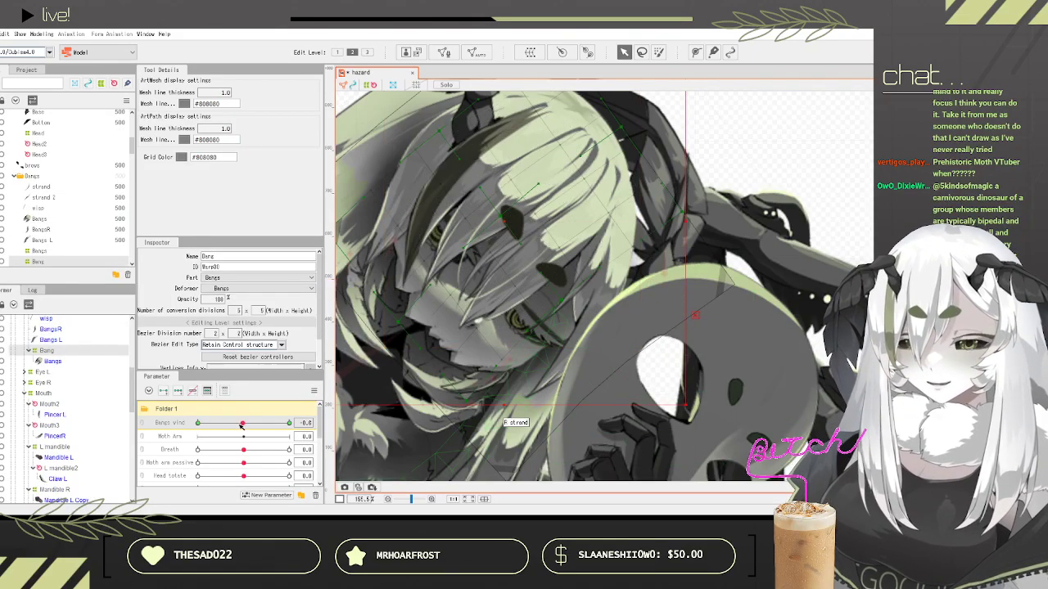
Step: Bend the side edge of the Bang warp deformer for the Bangs wind -30 pose and save the model
left_click_drag(387, 316, 360, 281)
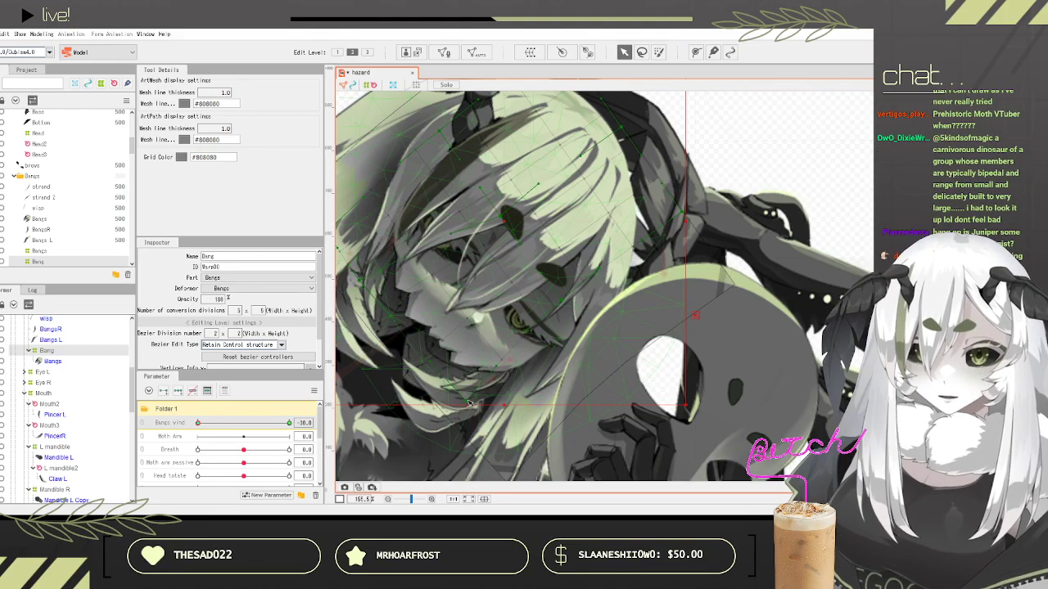
scroll(435, 233, "down", 5)
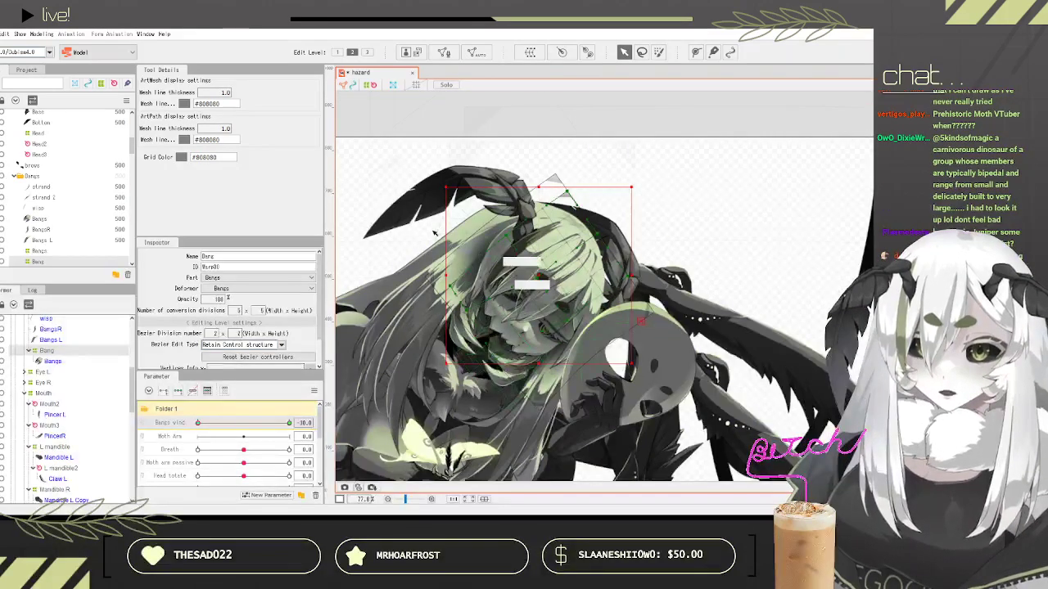
scroll(435, 233, "up", 6)
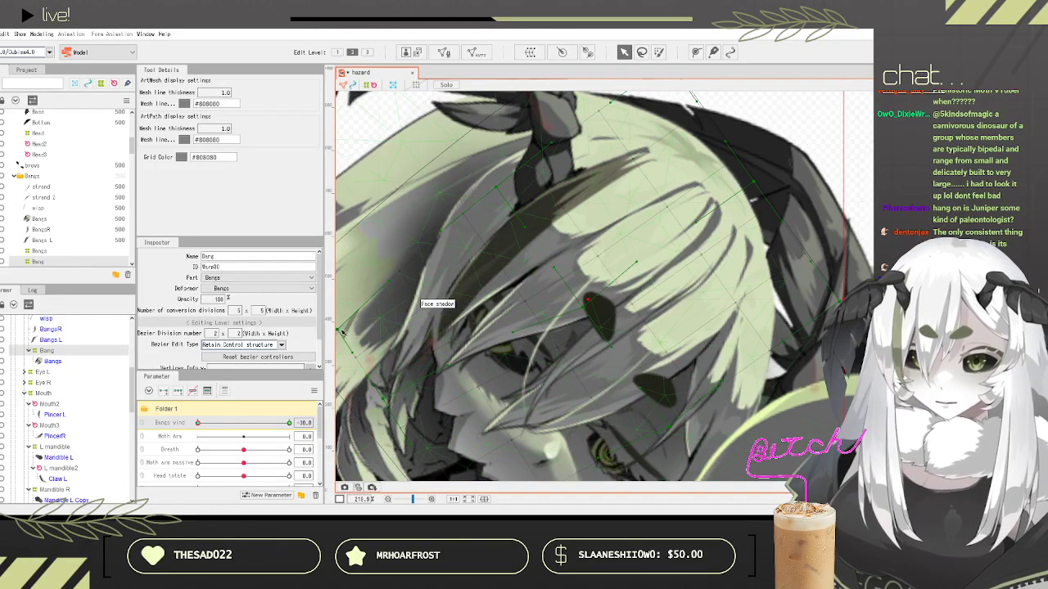
left_click_drag(337, 330, 301, 244)
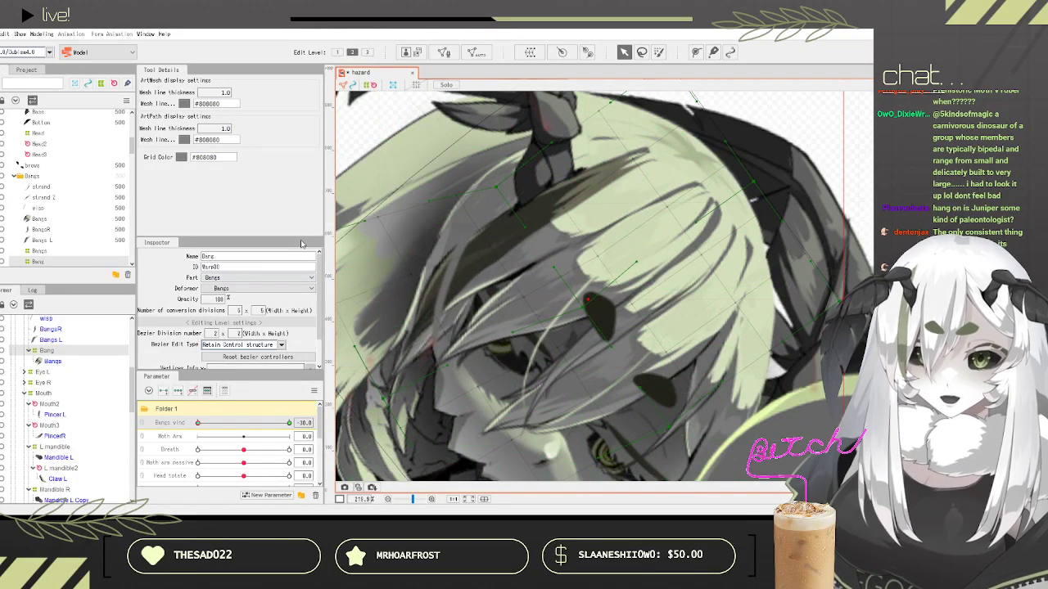
left_click(1, 35)
left_click(5, 126)
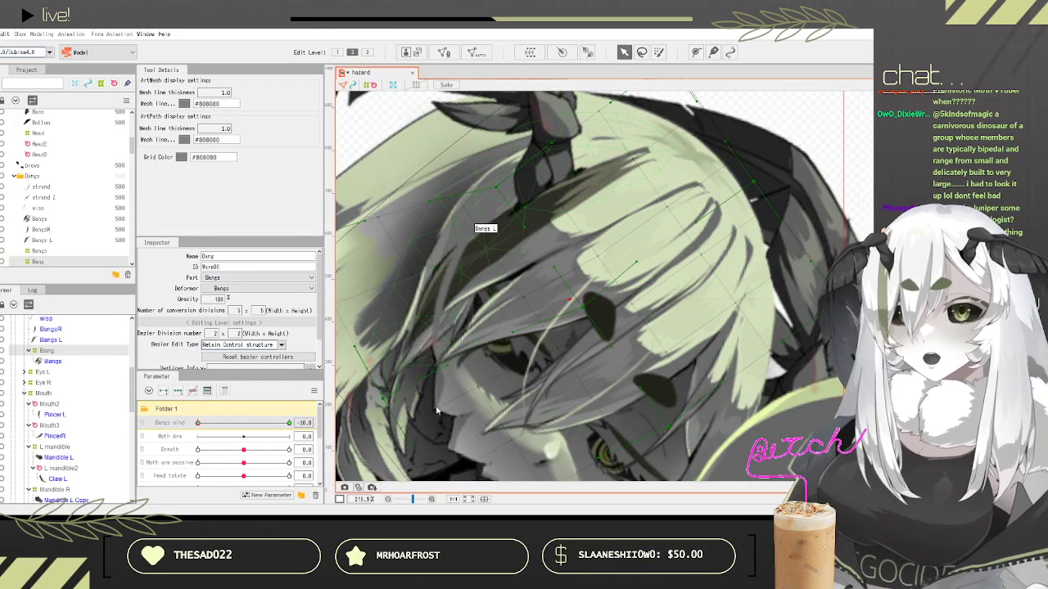
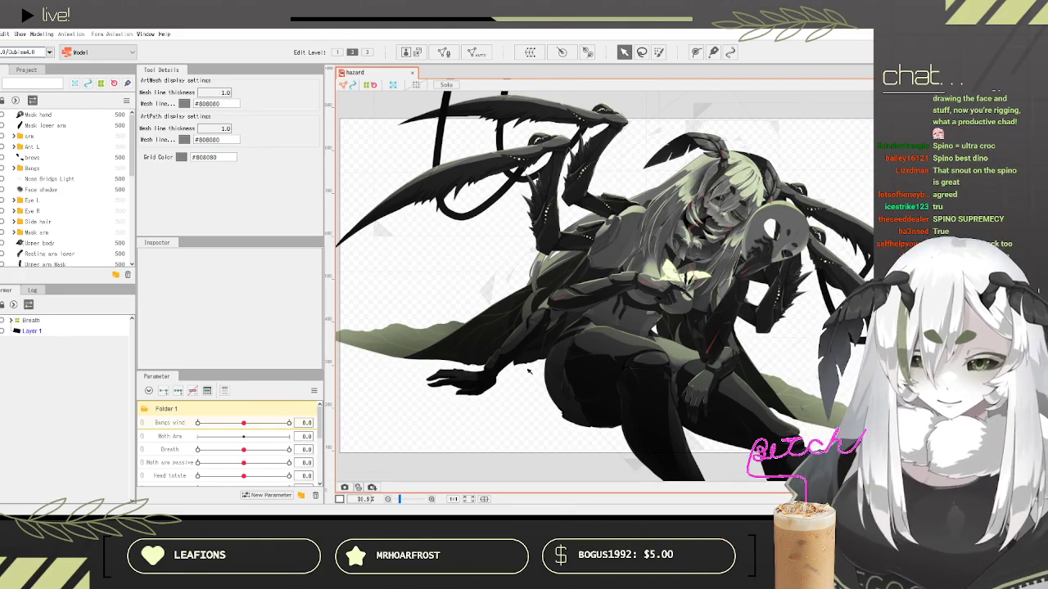
Step: Expand the Breath, Head and Head2 deformers and select the Bangs warp deformer inside Head2
scroll(585, 276, "down", 2)
scroll(712, 238, "up", 2)
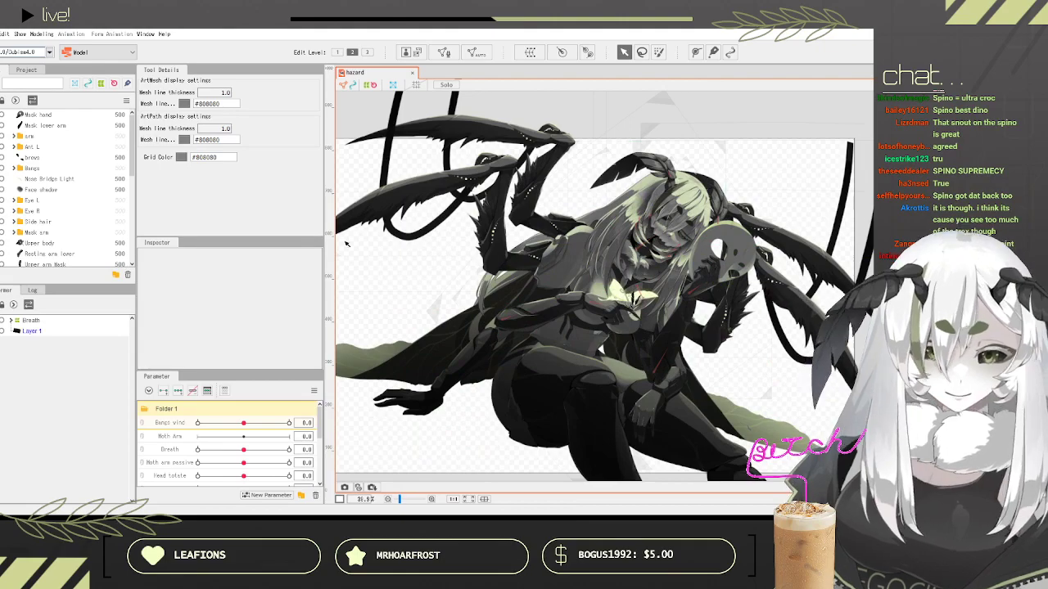
left_click(12, 321)
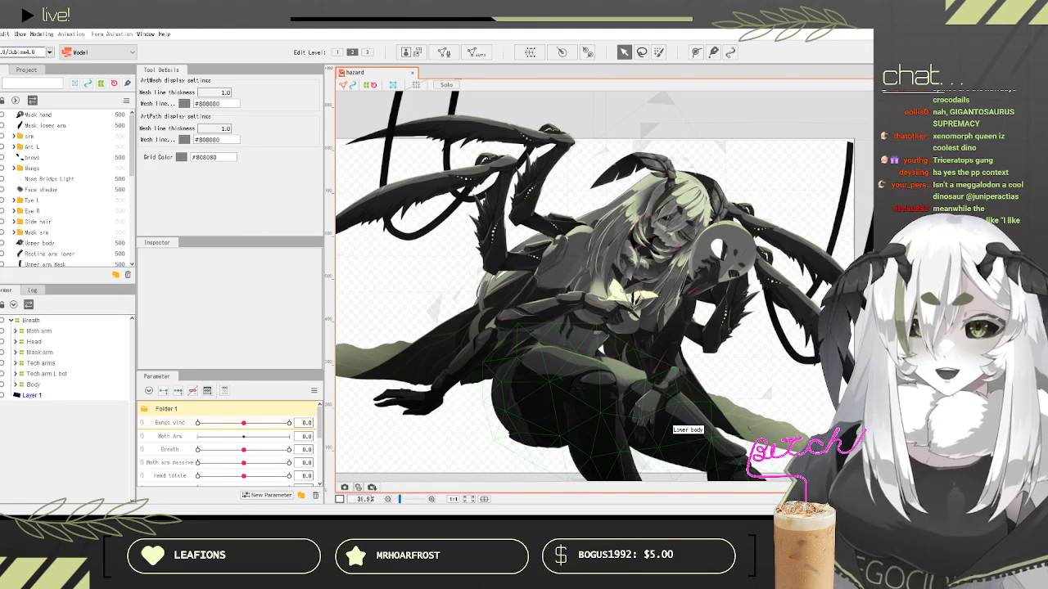
left_click(38, 331)
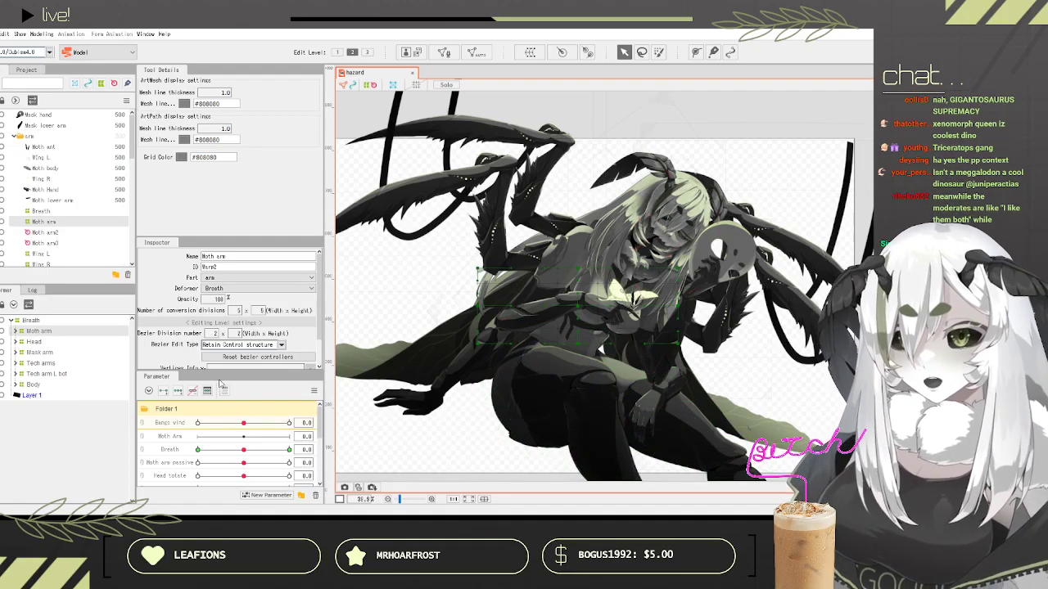
scroll(774, 197, "up", 3)
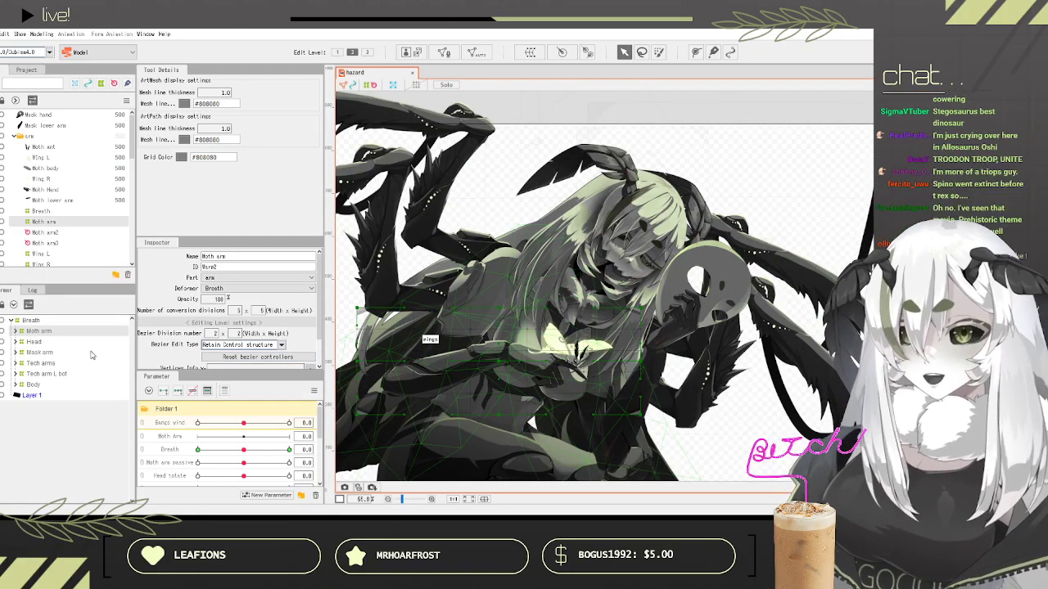
left_click(41, 342)
left_click(16, 342)
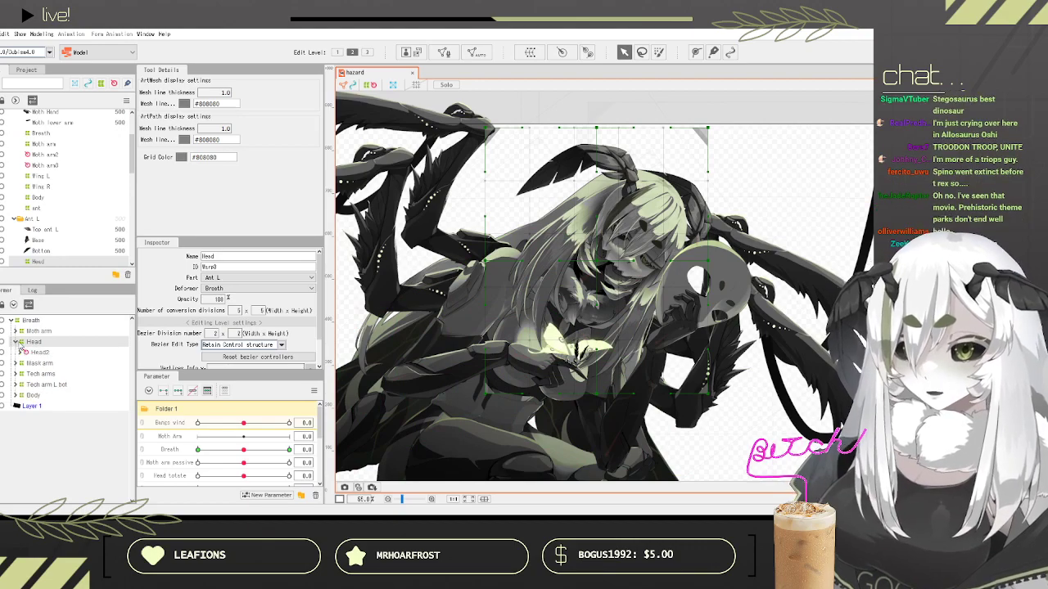
left_click(35, 352)
left_click(21, 353)
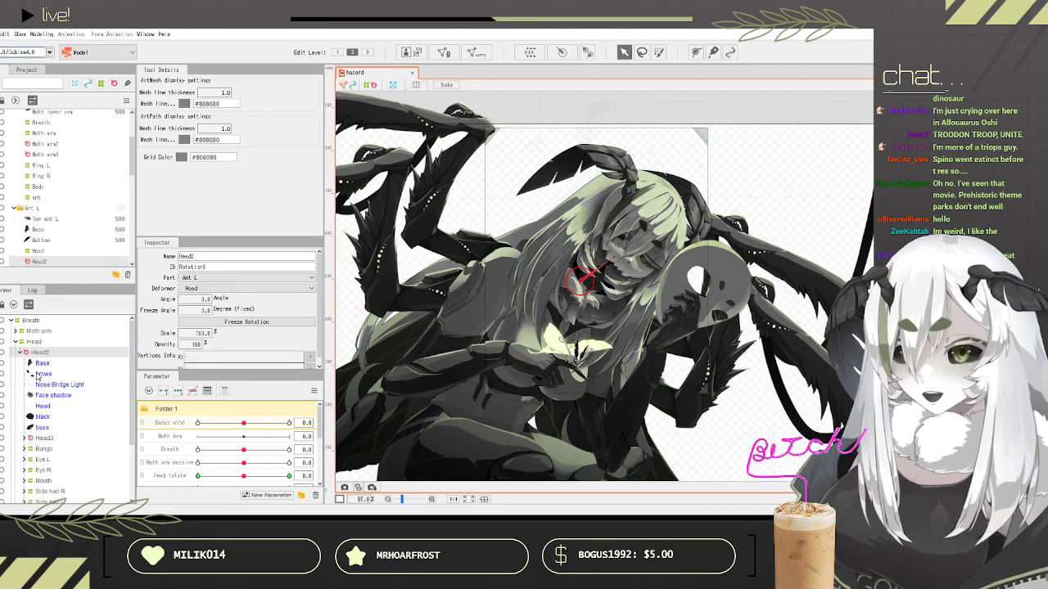
scroll(82, 374, "down", 2)
left_click(44, 409)
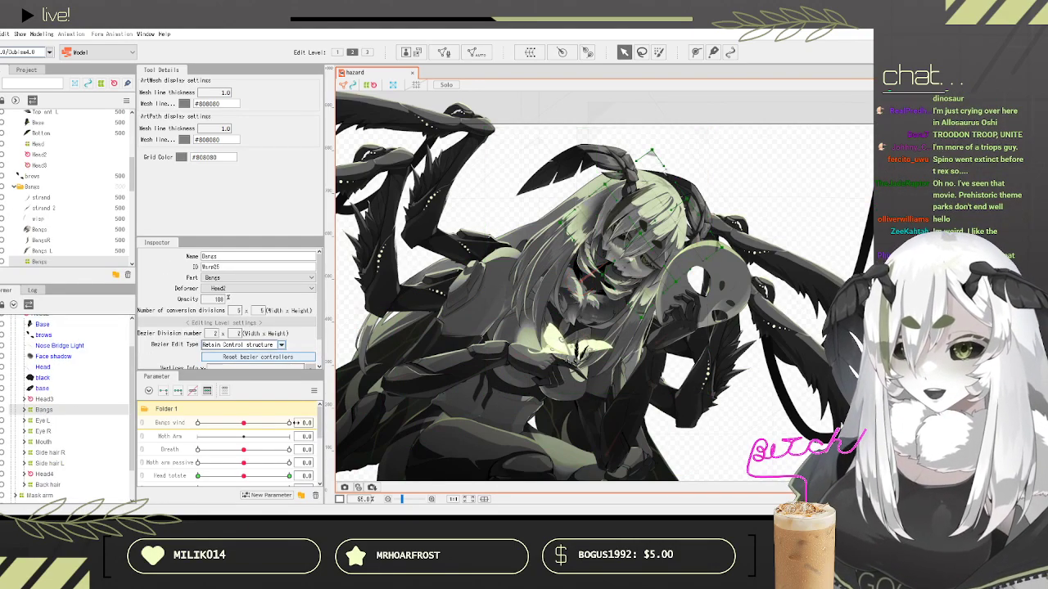
Step: Set Bangs wind to 30 and adjust the Bangs warp deformer's shape with Head rotate at -30
left_click(143, 410)
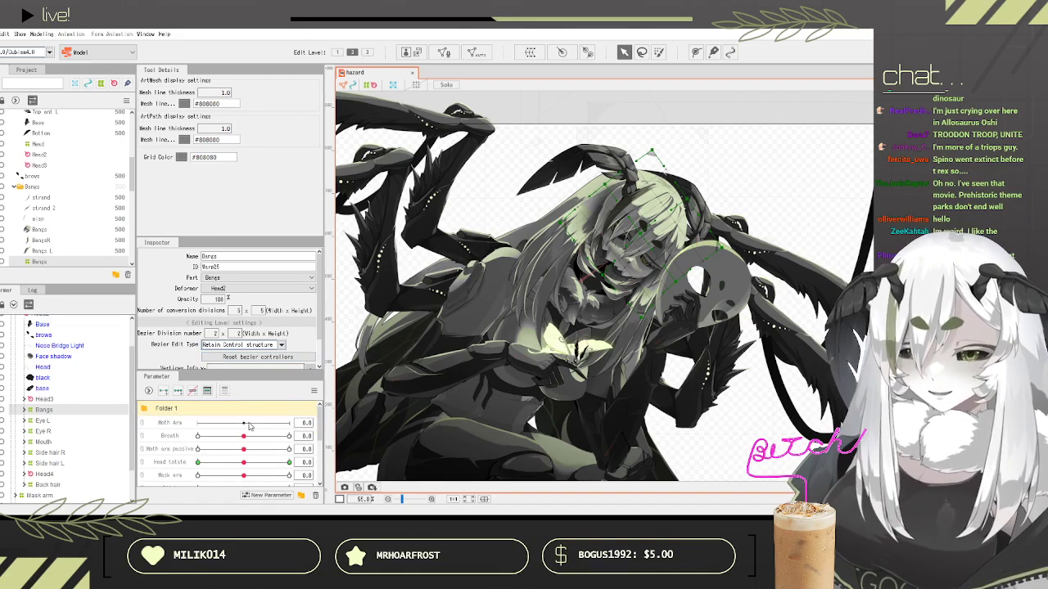
scroll(146, 412, "up", 1)
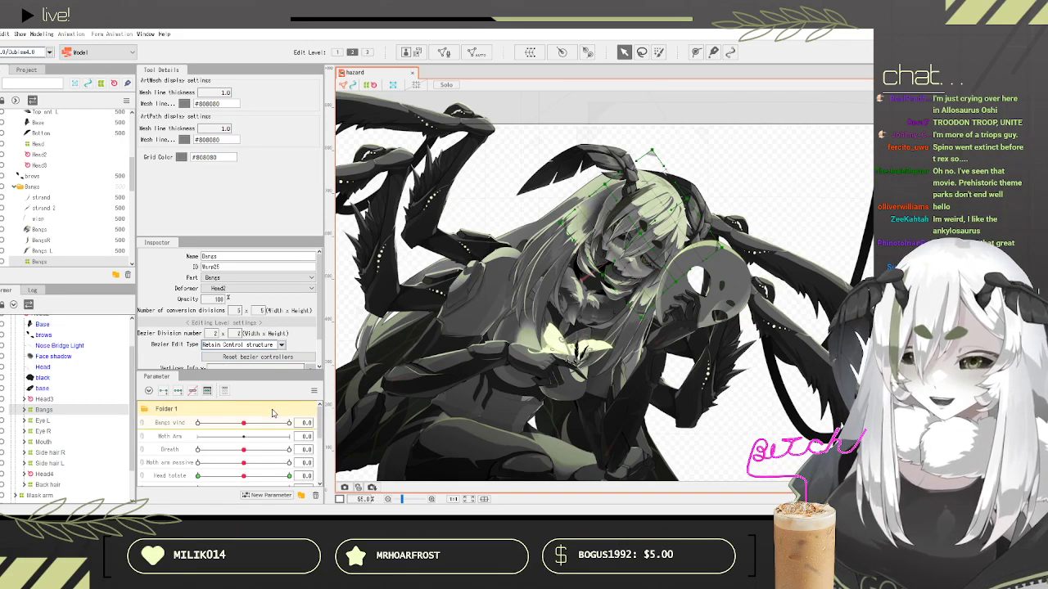
left_click_drag(243, 424, 288, 422)
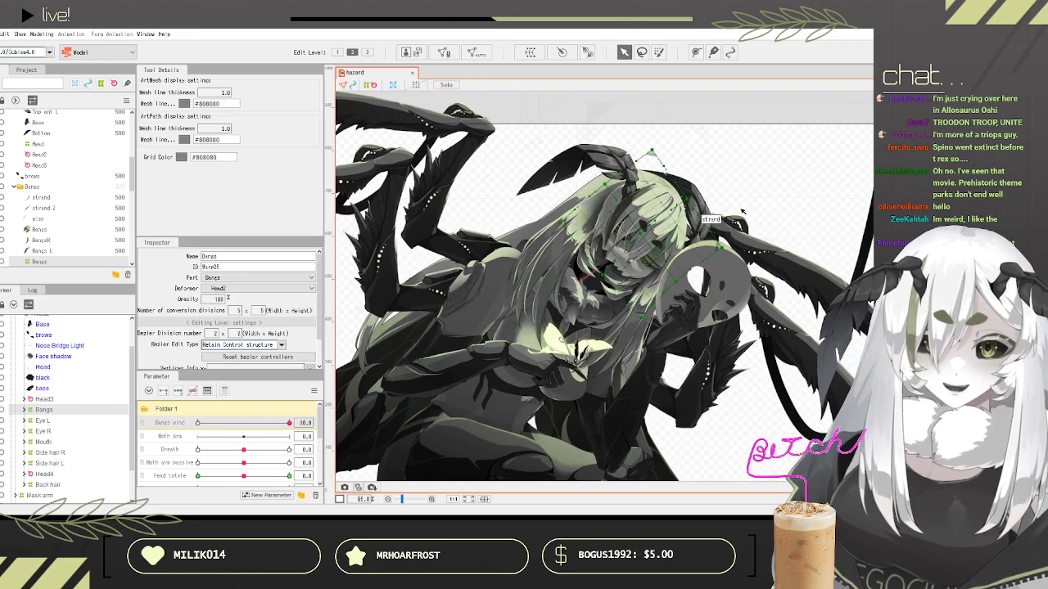
scroll(667, 212, "up", 3)
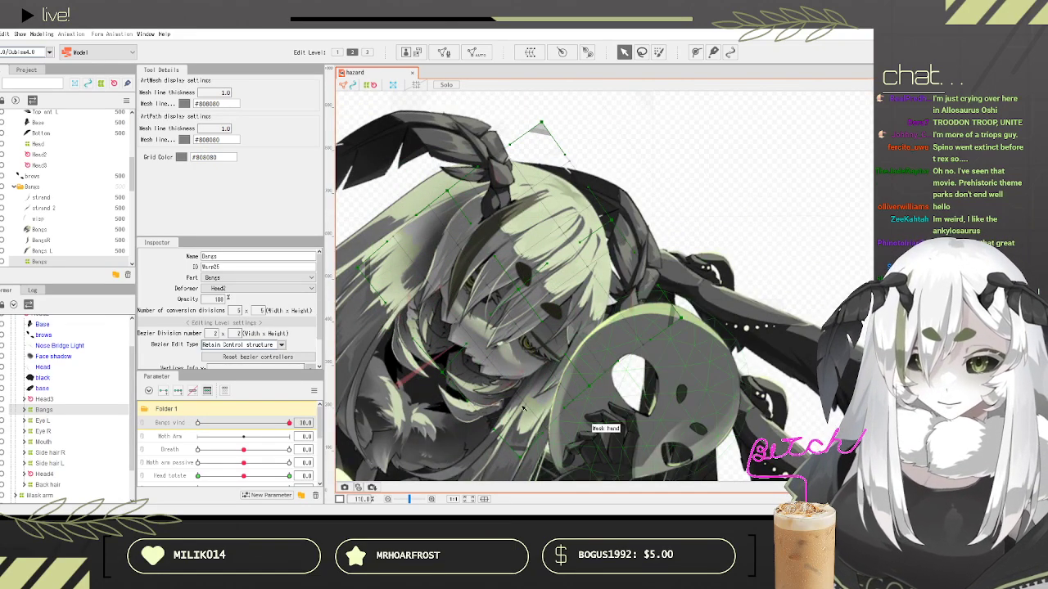
scroll(52, 403, "down", 2)
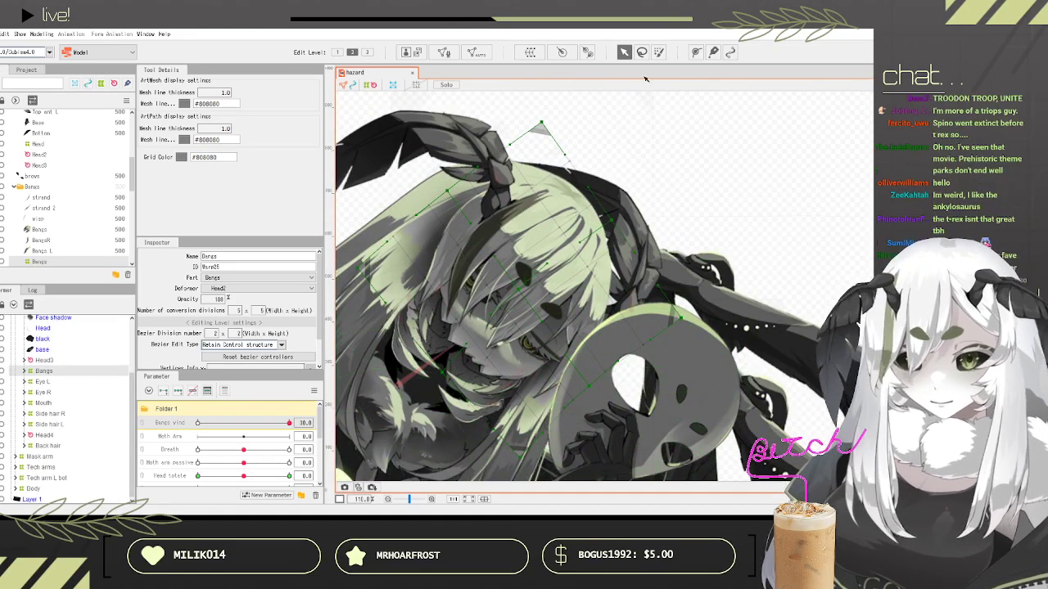
scroll(554, 434, "down", 3)
scroll(552, 434, "up", 3)
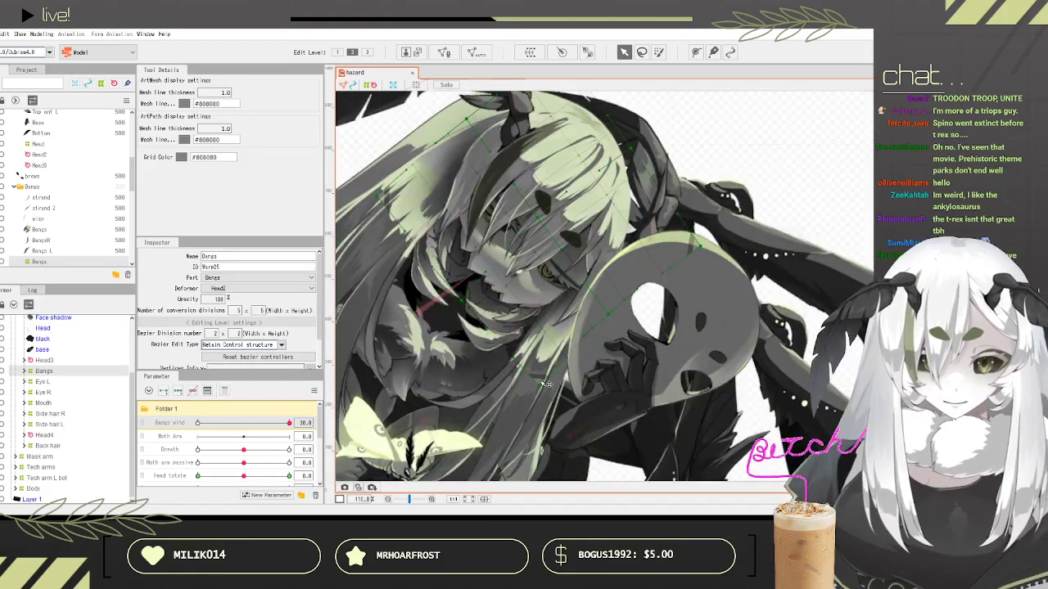
left_click(562, 297)
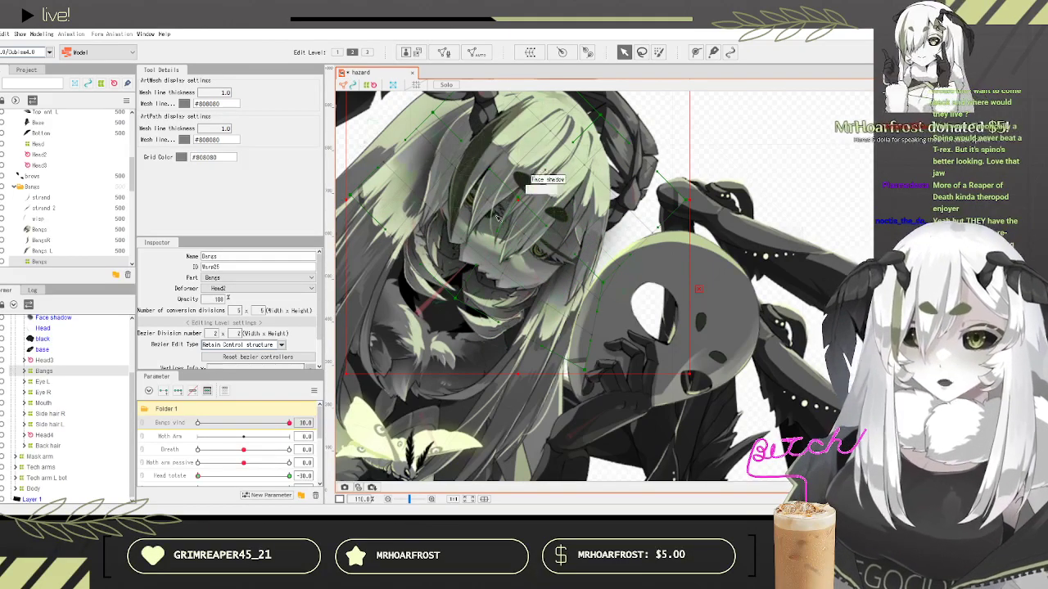
Step: Undo the last change to the Bangs warp deformer and test Bangs wind up to 30 on the rotated head
left_click(272, 423)
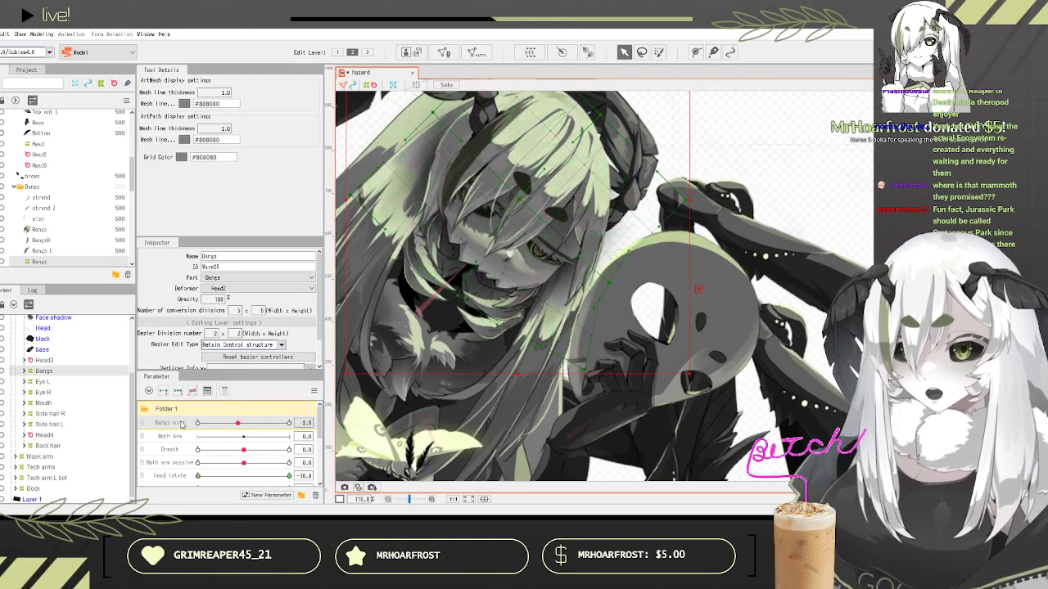
left_click(24, 371)
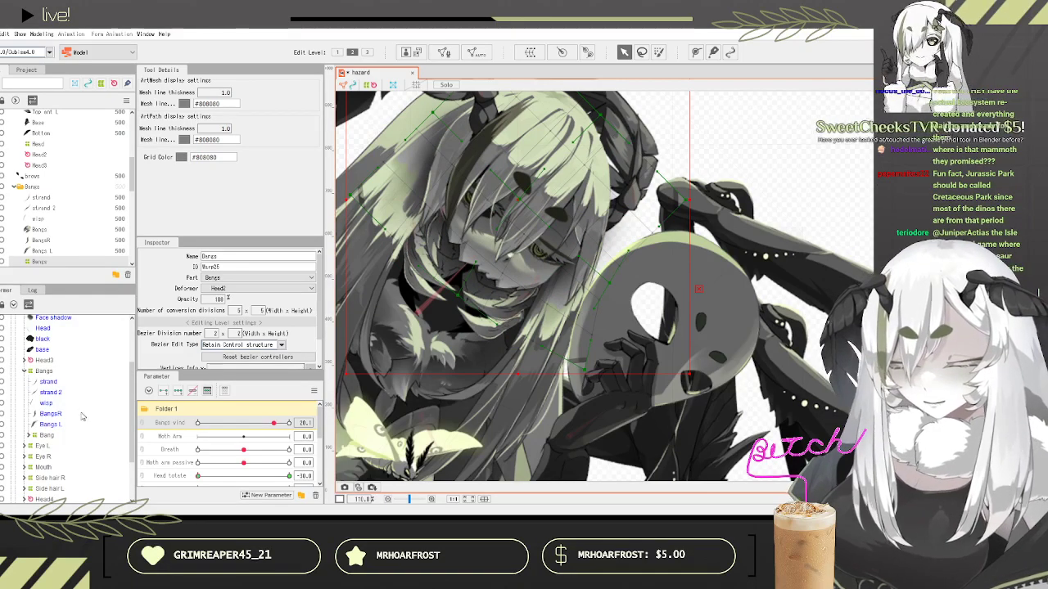
key("ctrl+z")
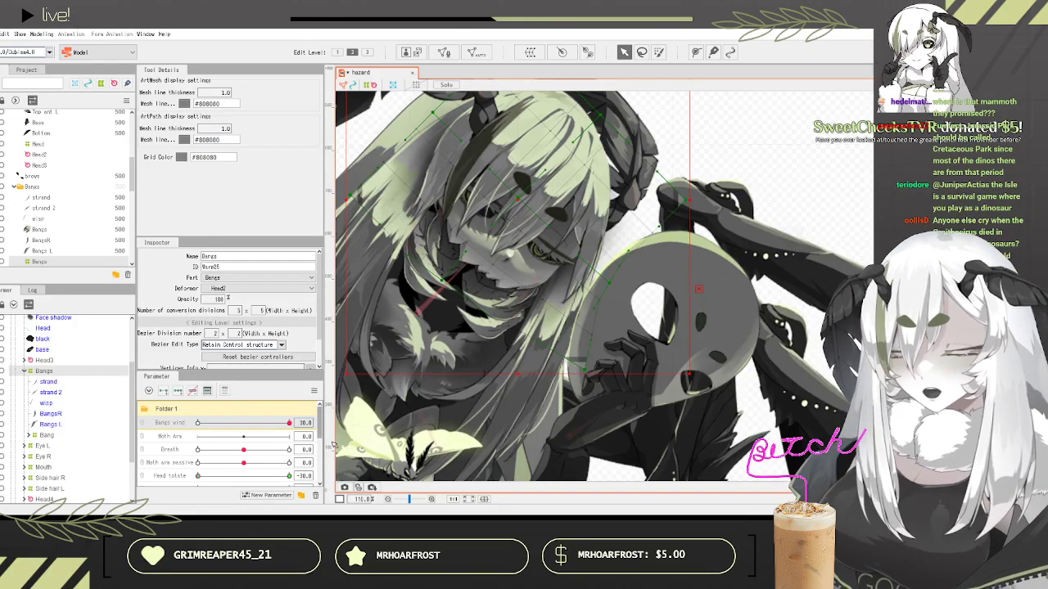
left_click_drag(256, 423, 321, 432)
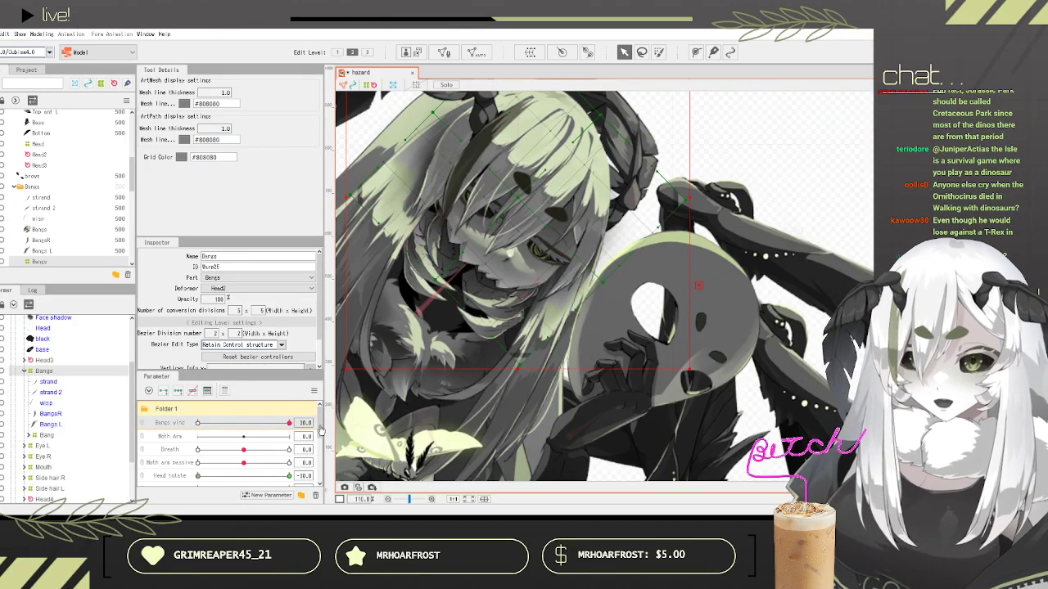
Step: Select the nested Bang warp deformer and pull its lower control points outward for the Bangs wind 30 pose
left_click(46, 435)
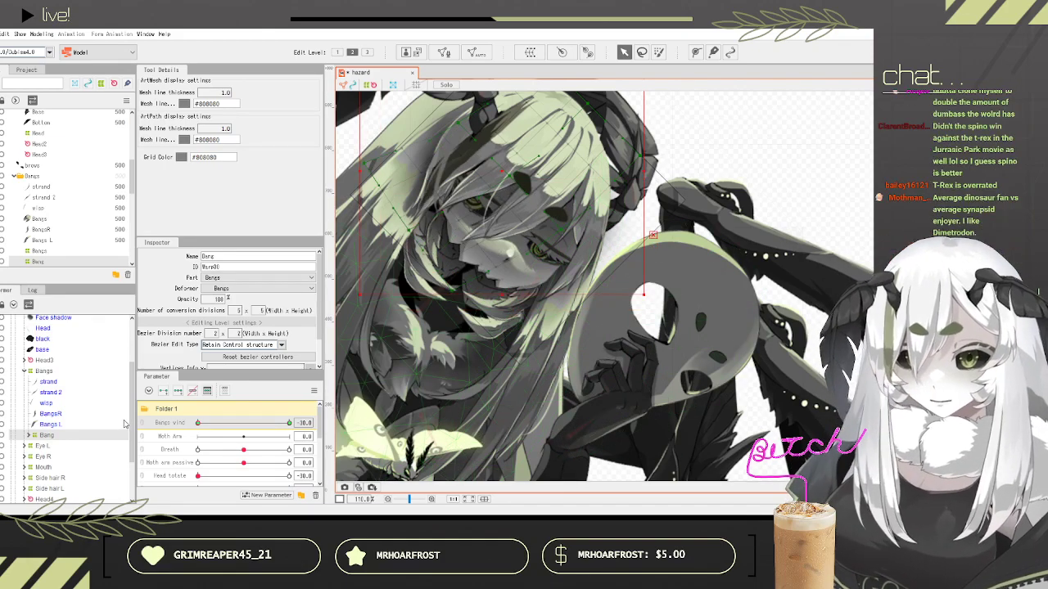
scroll(458, 382, "up", 4)
scroll(458, 382, "down", 2)
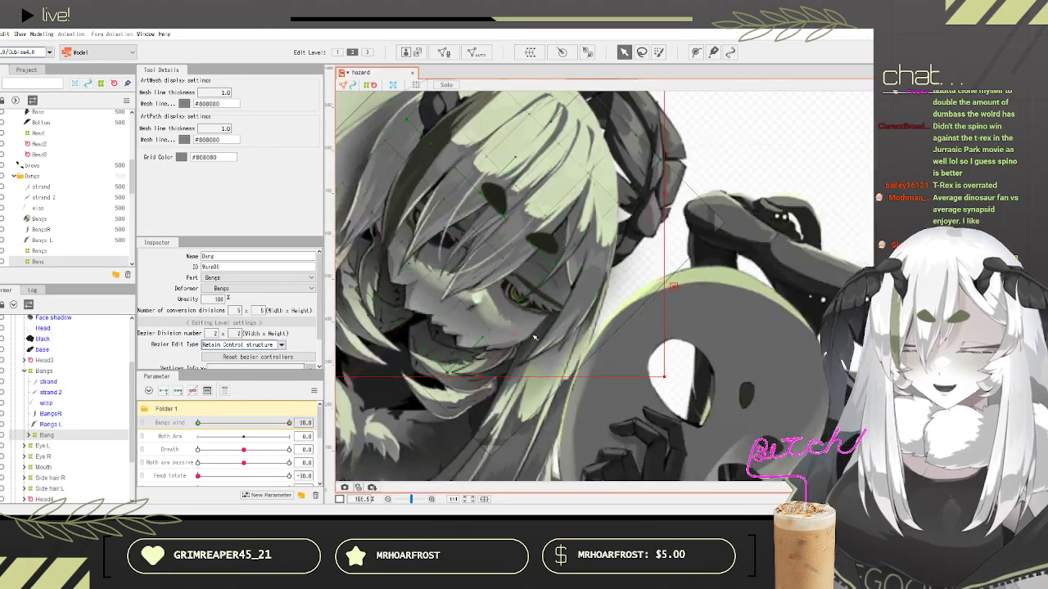
left_click_drag(526, 371, 512, 390)
scroll(569, 334, "down", 2)
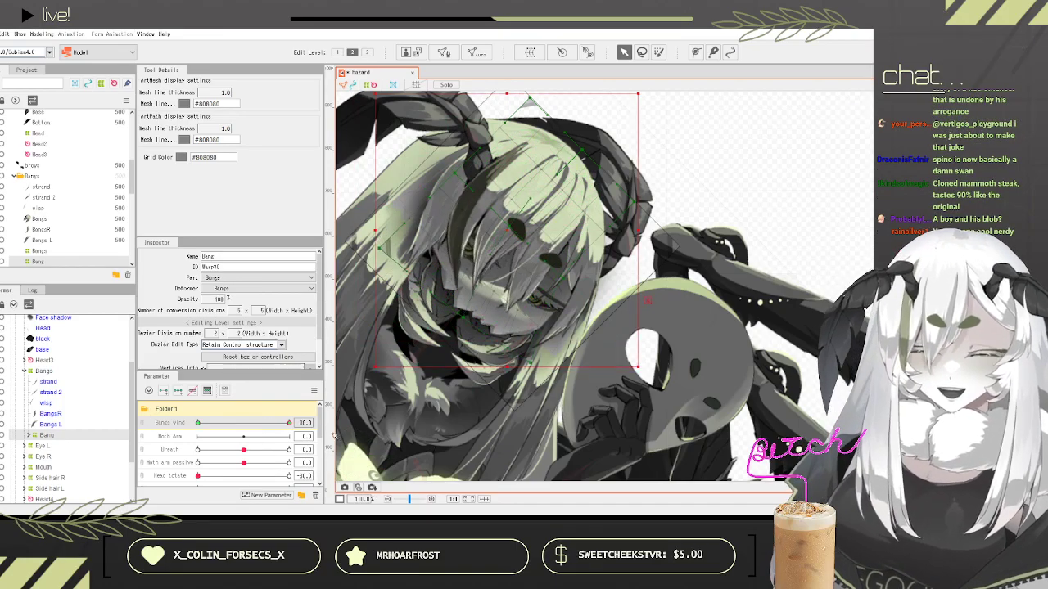
scroll(529, 372, "up", 3)
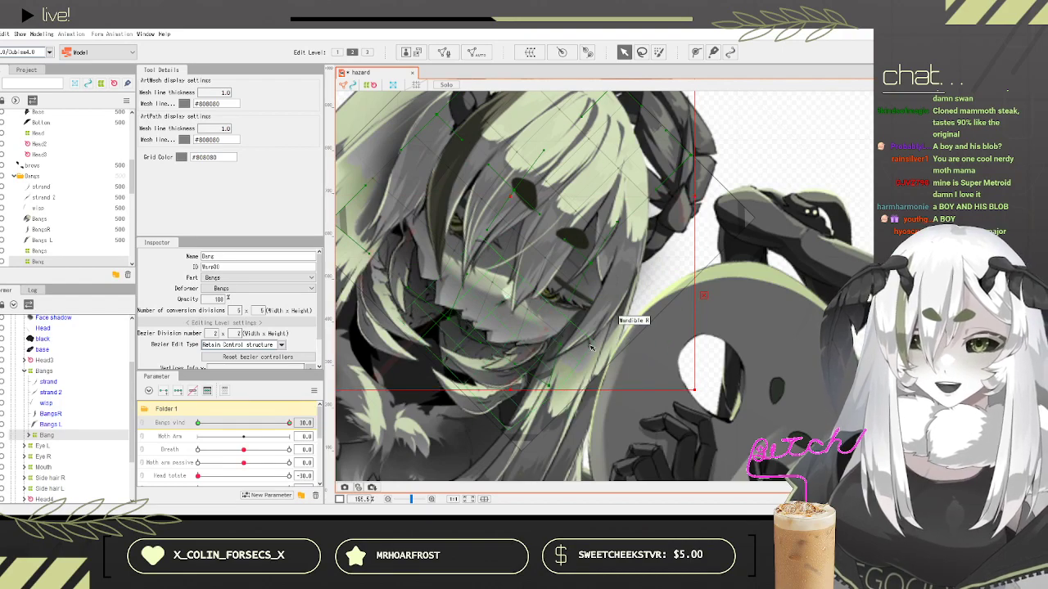
Step: Examine how the bangs swing between Bangs wind -30 and 30 with the head rotated to -30
mouse_move(284, 424)
left_mouse_down()
mouse_move(237, 415)
mouse_move(291, 423)
left_mouse_up()
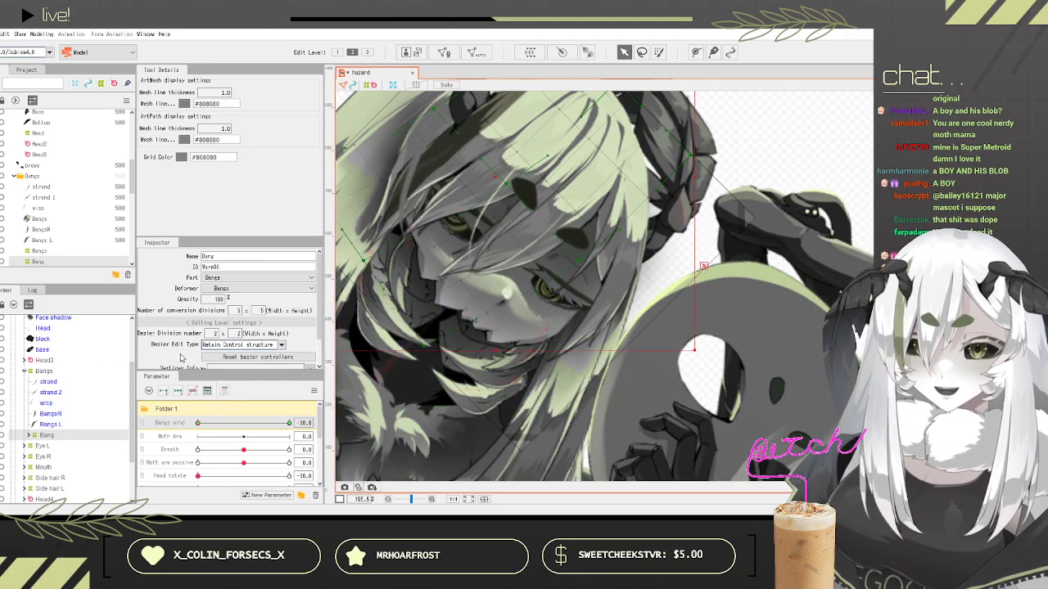
scroll(405, 225, "up", 2)
scroll(405, 225, "down", 4)
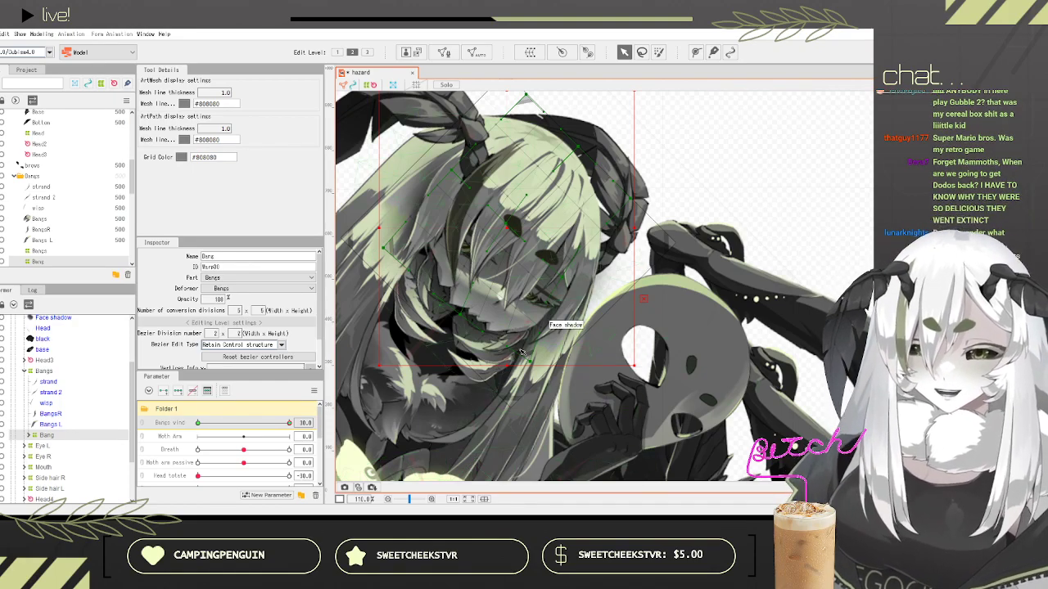
left_click_drag(262, 422, 332, 399)
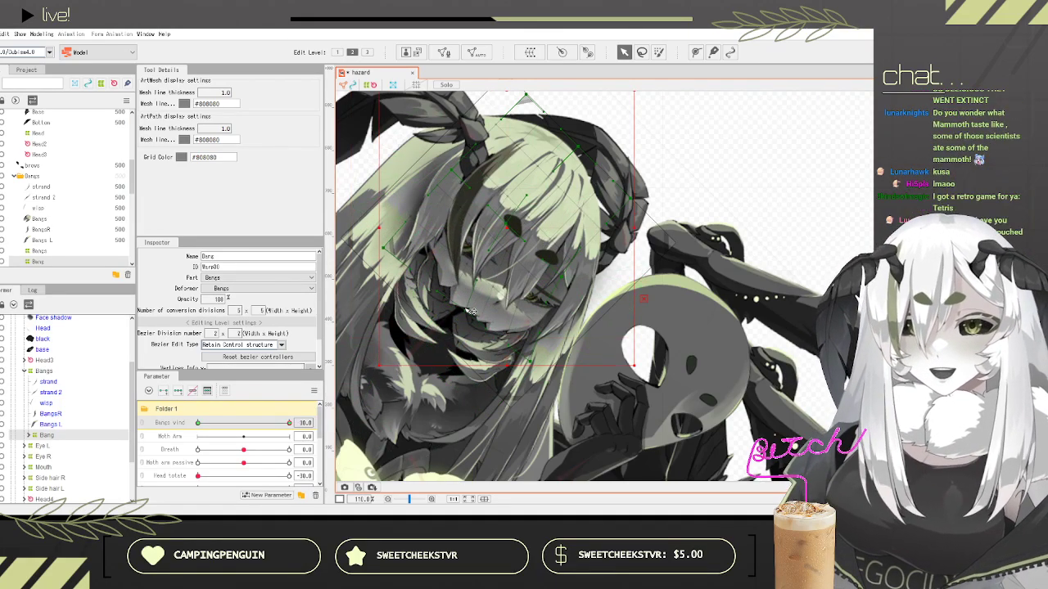
left_click_drag(288, 422, 495, 380)
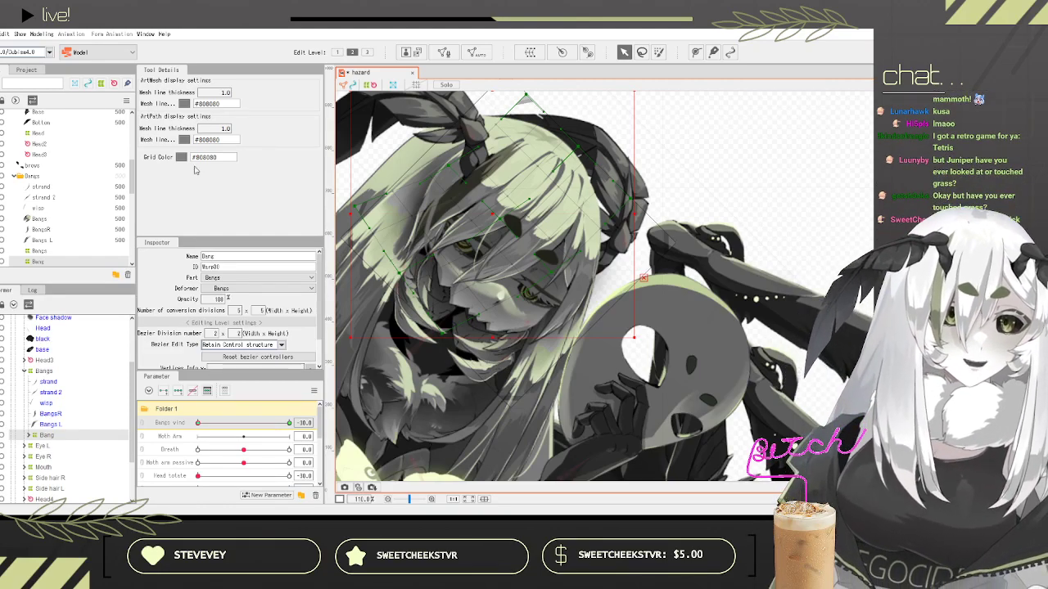
scroll(483, 249, "up", 2)
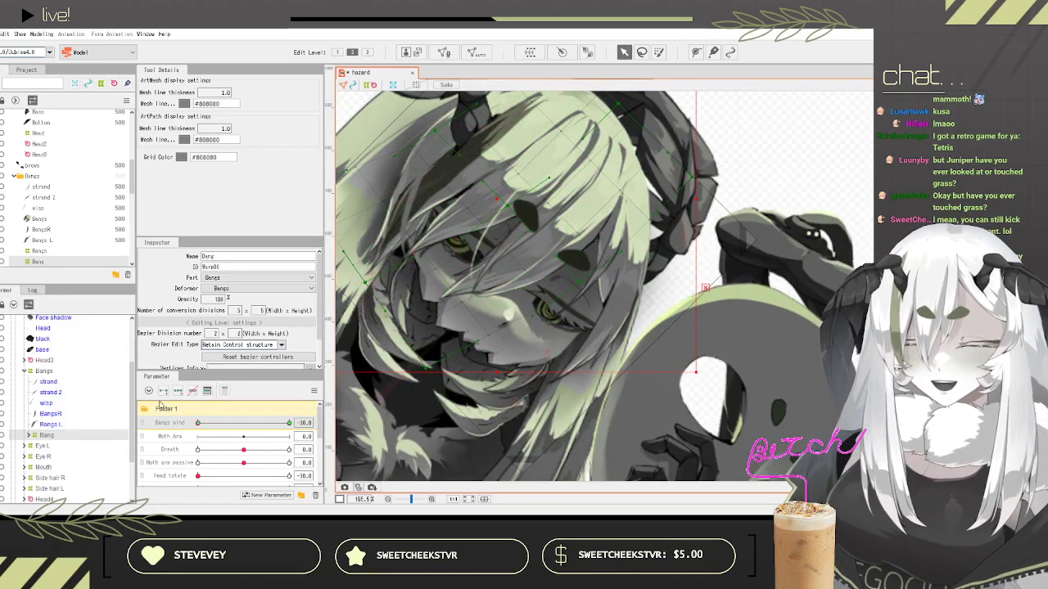
left_click_drag(233, 423, 72, 409)
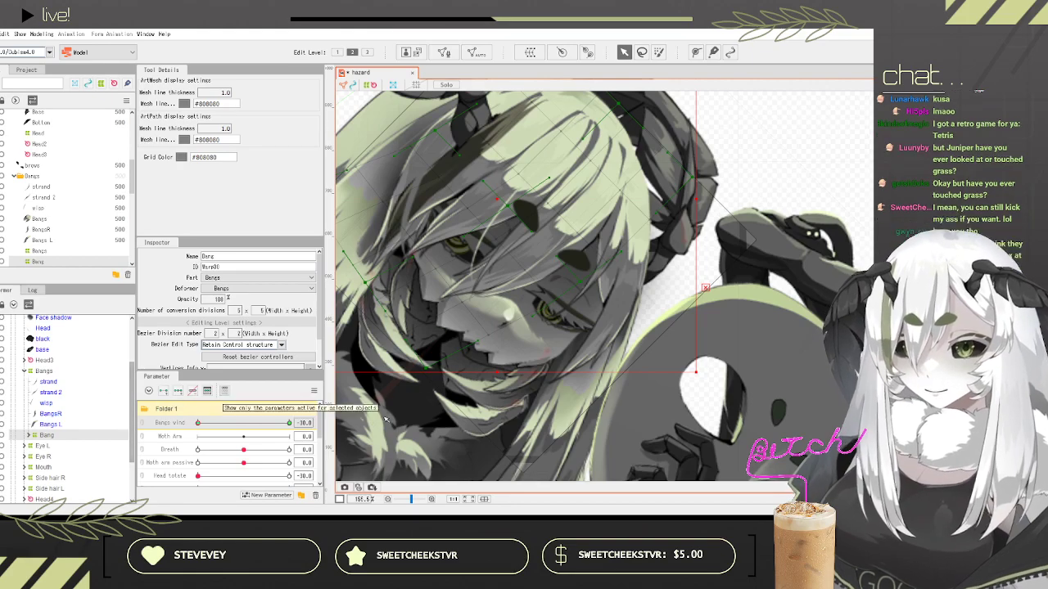
scroll(89, 439, "down", 2)
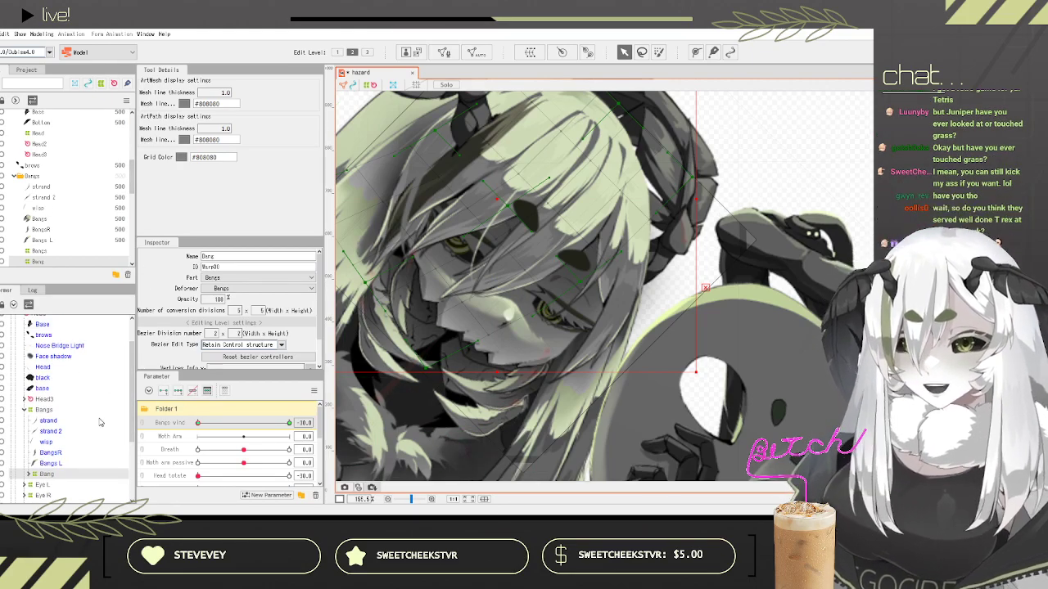
Step: Create a Bangs L warp deformer around the Bangs L ArtMesh and add a Bangs L parameter with two keys for it
left_click(65, 360)
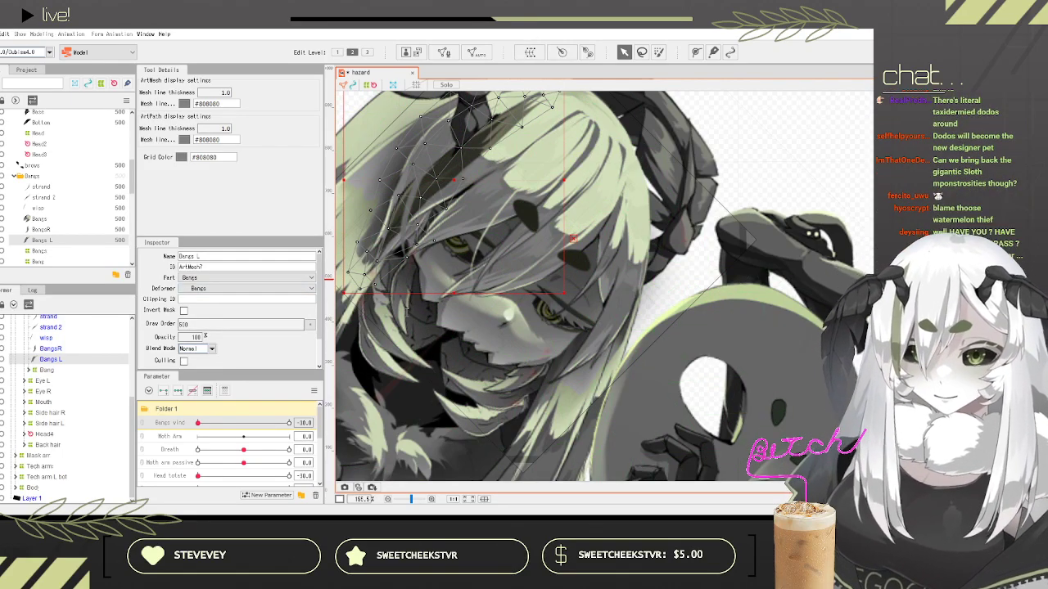
left_click(561, 446)
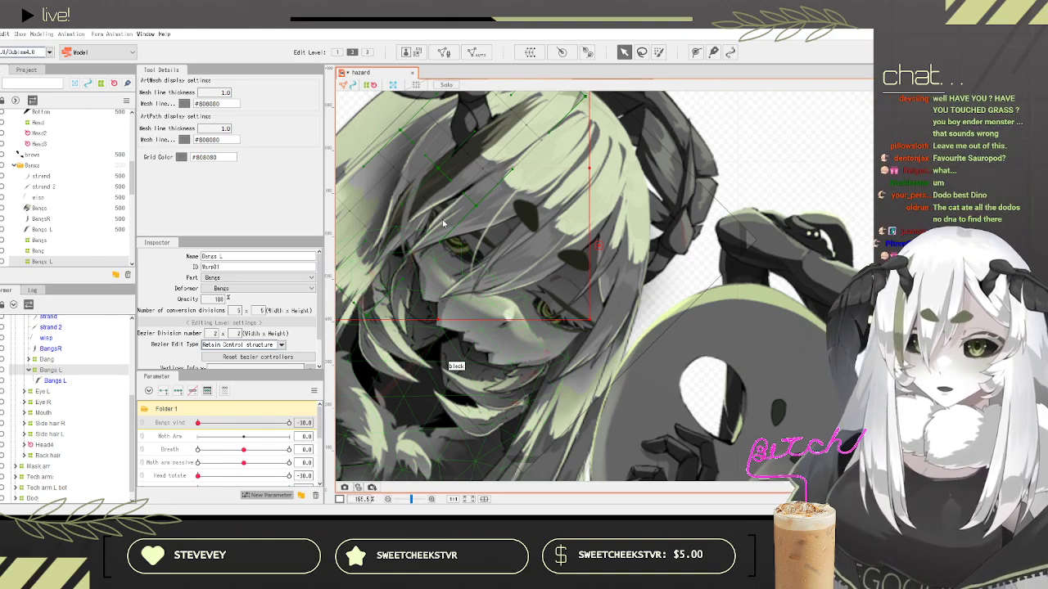
left_click(460, 298)
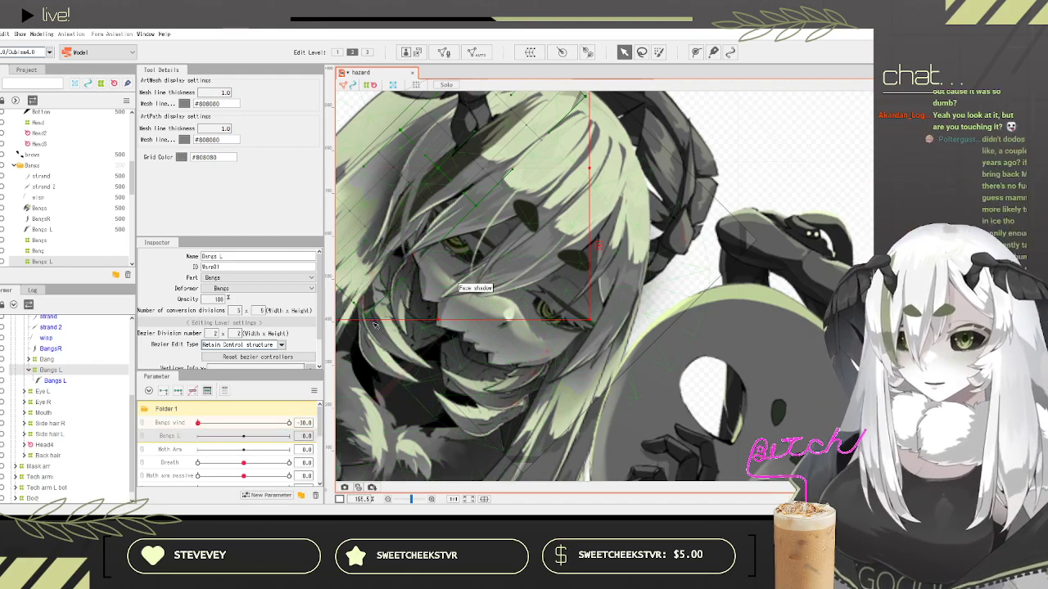
left_click(163, 391)
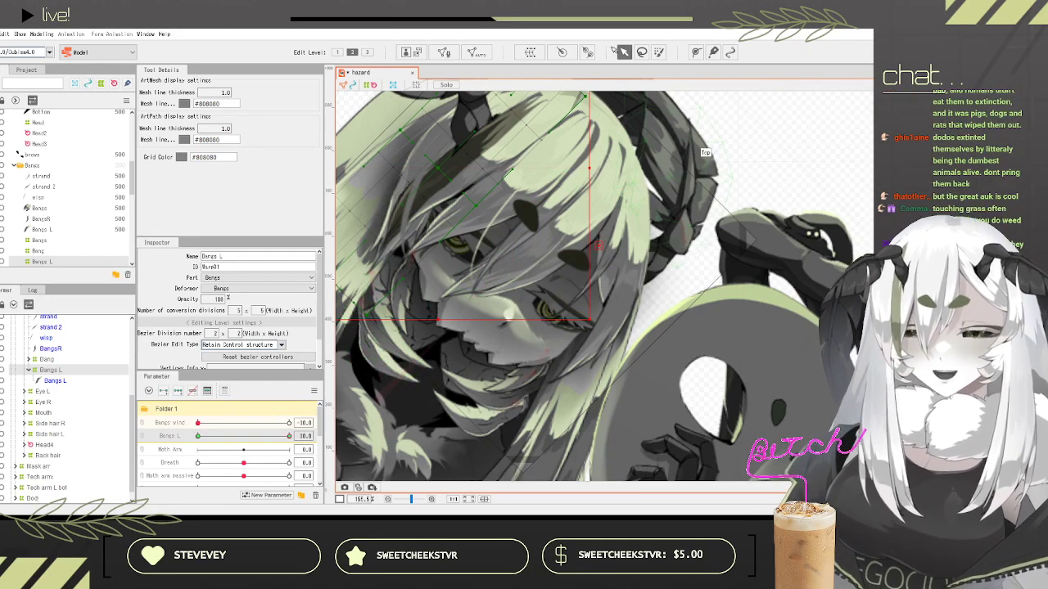
Step: Pull the lower control points of the Bangs L warp deformer inward toward the face for the Bangs L 30 pose
scroll(587, 292, "down", 5)
scroll(508, 270, "up", 5)
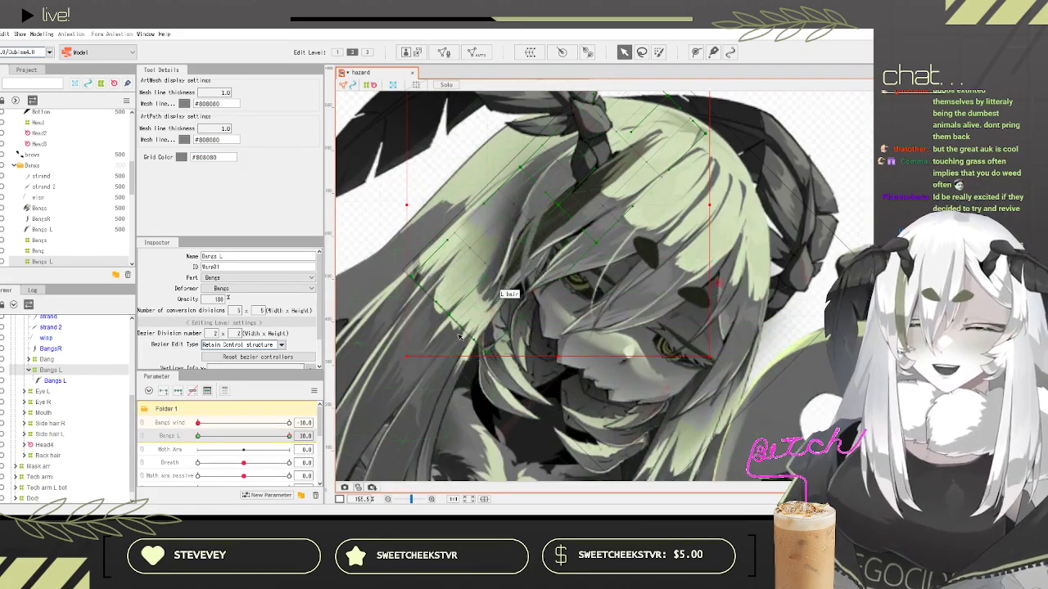
left_click_drag(490, 354, 549, 361)
left_click_drag(411, 277, 438, 291)
left_click_drag(470, 325, 489, 331)
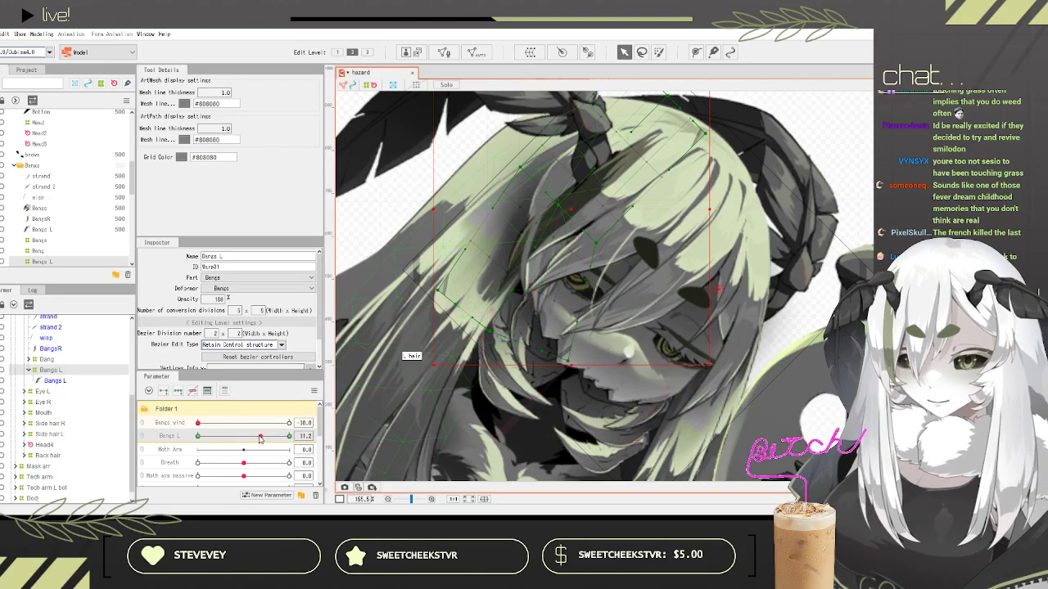
Step: Undo the last two changes and pull the Bangs L deformer's lower control points outward from the face for the Bangs L -30 pose
key("ctrl+z")
key("ctrl+z")
left_click_drag(451, 317, 430, 302)
left_click_drag(488, 352, 447, 330)
mouse_move(413, 278)
left_mouse_down()
mouse_move(399, 253)
mouse_move(403, 263)
left_mouse_up()
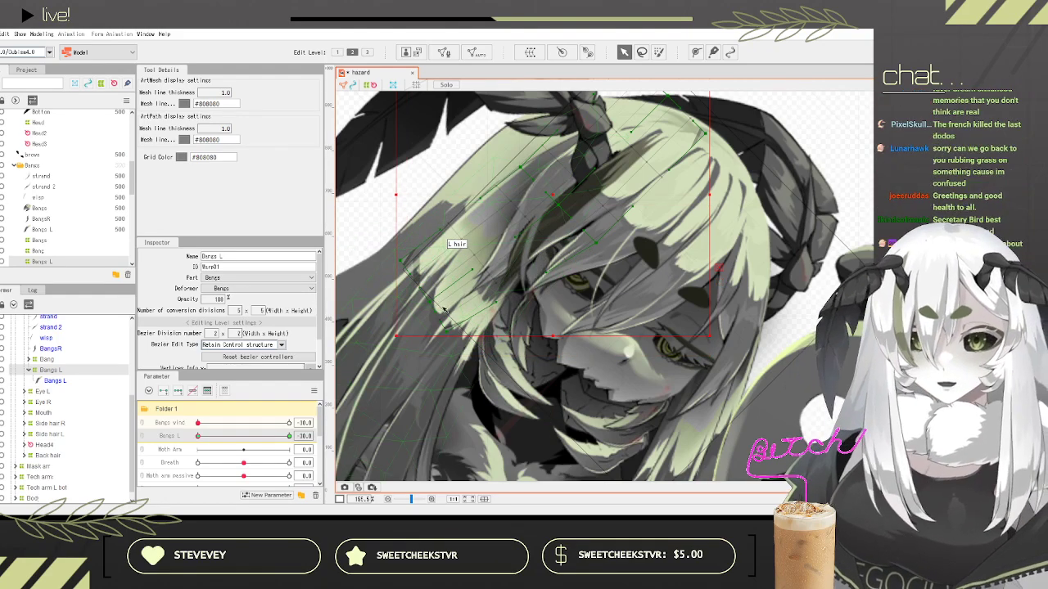
left_click_drag(429, 302, 416, 289)
left_click_drag(449, 332, 434, 319)
left_click_drag(401, 262, 401, 251)
left_click_drag(416, 290, 405, 286)
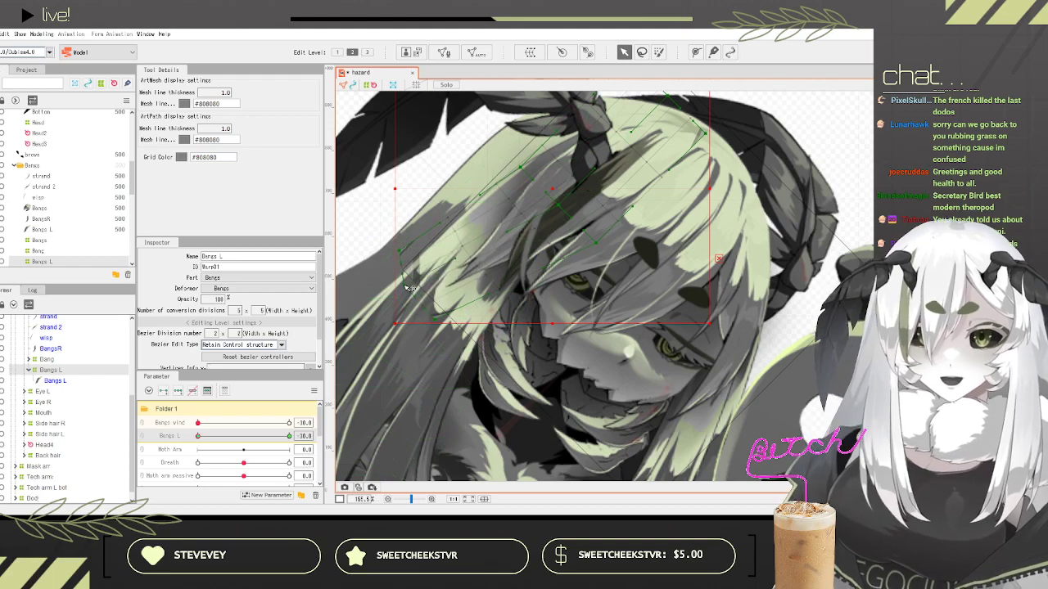
Step: Examine how the left bangs swing as Bangs L and Bangs wind move between -30 and 30
left_click_drag(205, 437, 317, 423)
left_click_drag(202, 424, 309, 410)
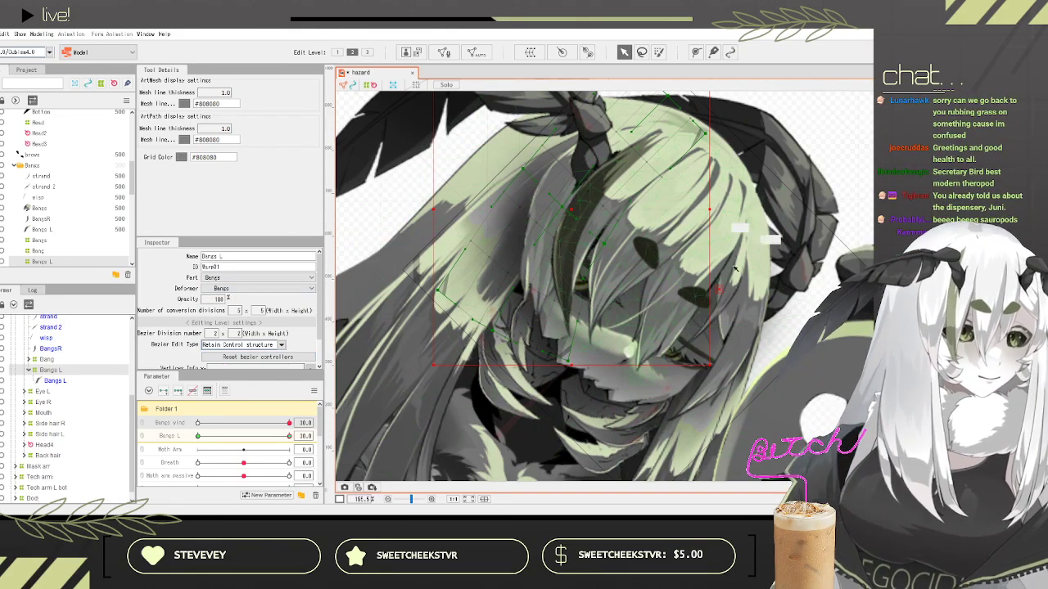
scroll(778, 255, "up", 2)
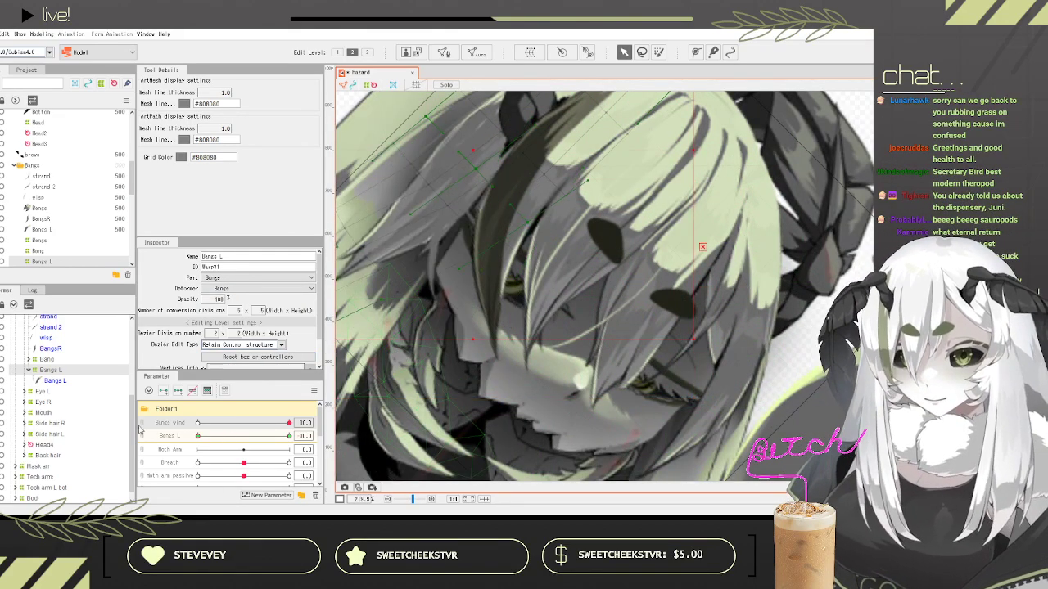
scroll(568, 317, "down", 2)
scroll(569, 316, "down", 3)
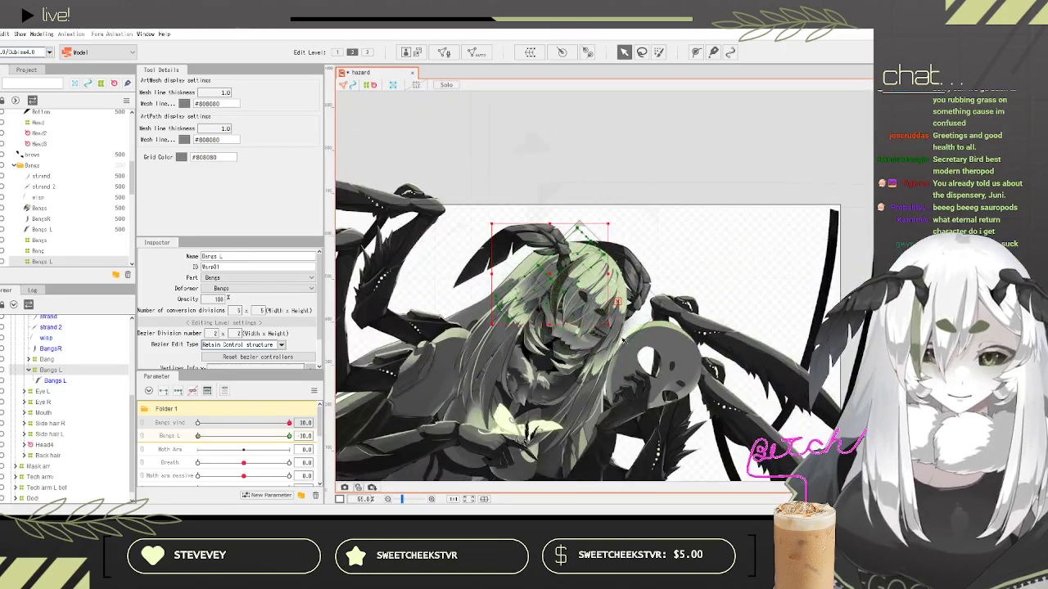
scroll(618, 317, "up", 2)
left_click_drag(260, 423, 197, 423)
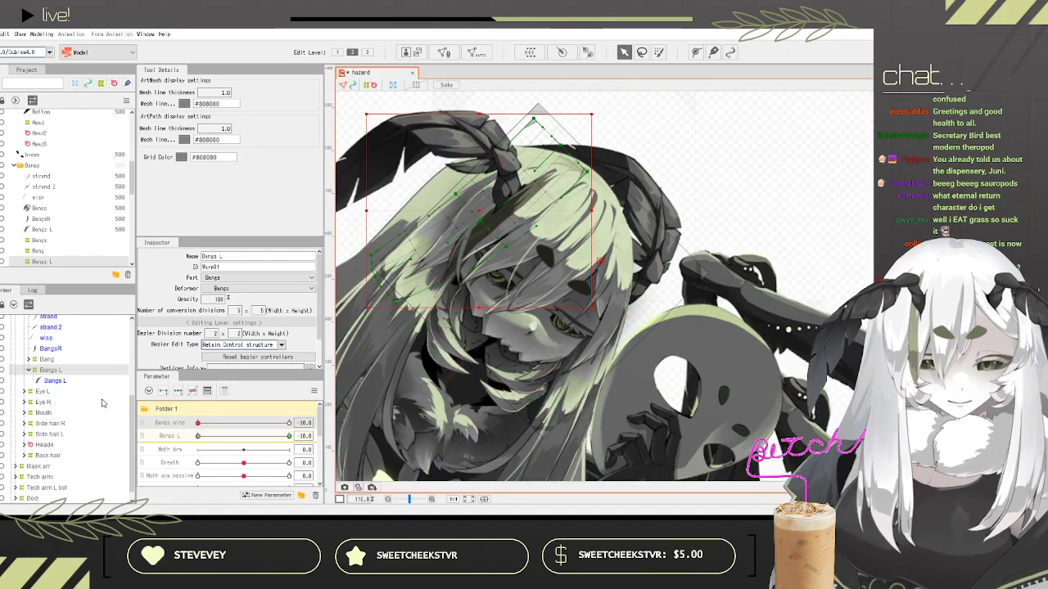
scroll(646, 237, "up", 2)
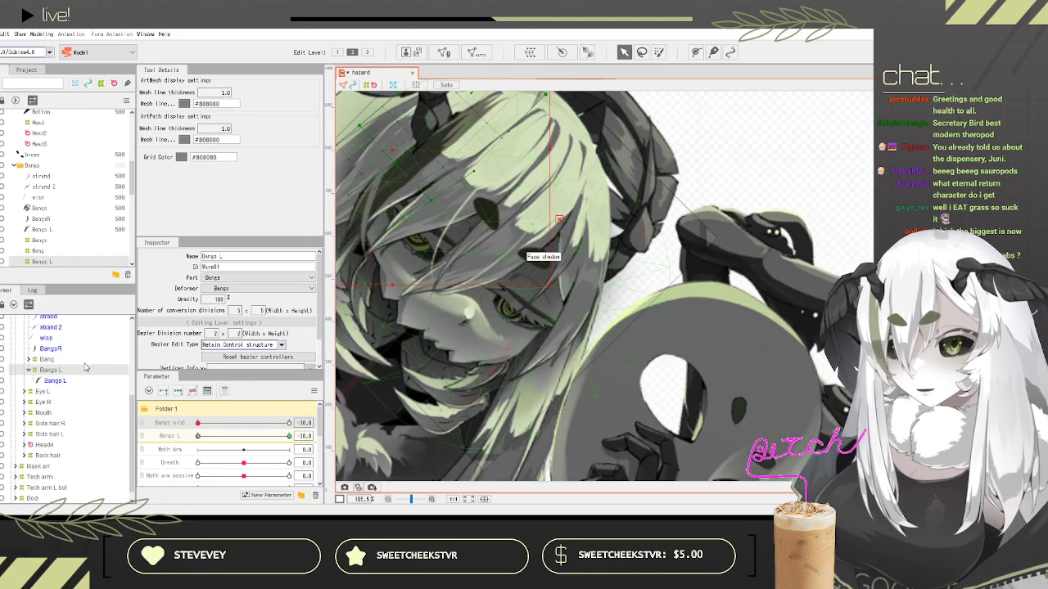
Step: Create a Bangs R warp deformer around the BangsR ArtMesh and add a Bangs R parameter with two keys for it
left_click(51, 348)
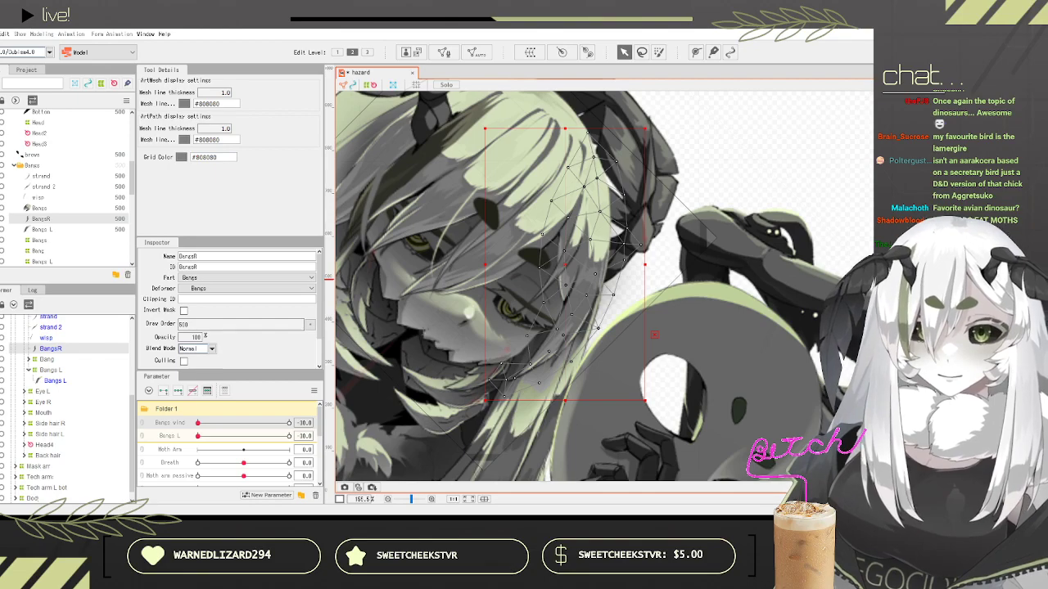
left_click(558, 397)
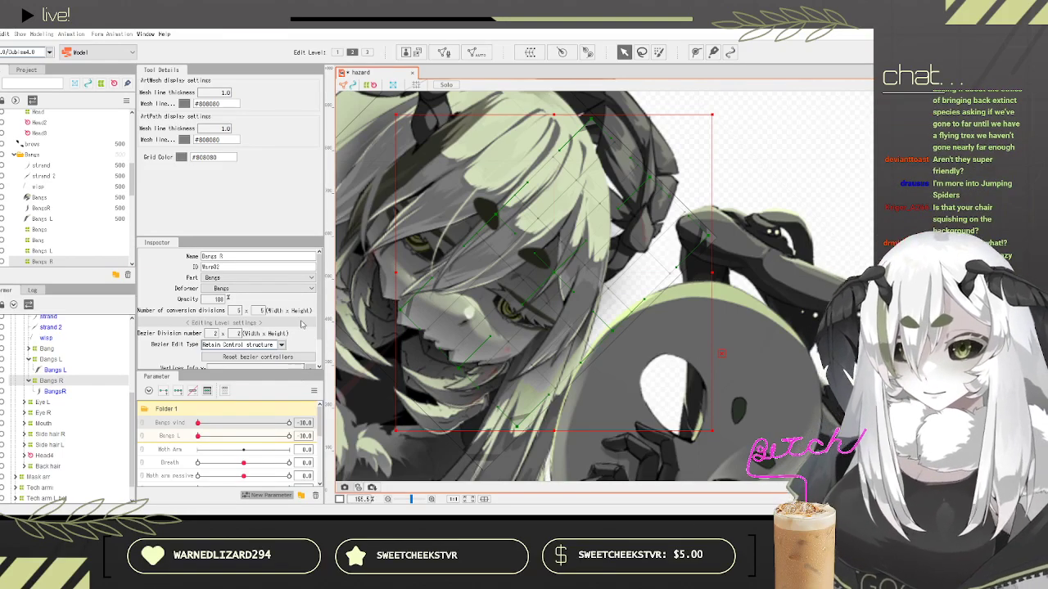
left_click(430, 314)
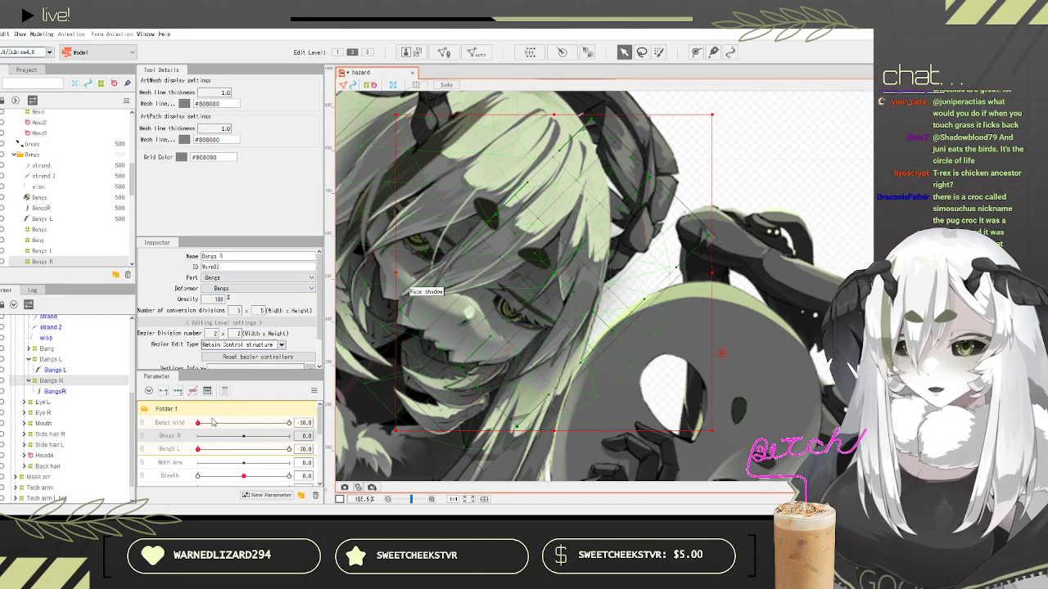
left_click(164, 393)
Step: Shape the Bangs R warp deformer's lower control points for the Bangs R poses at 30 and -30
left_click_drag(209, 436, 166, 440)
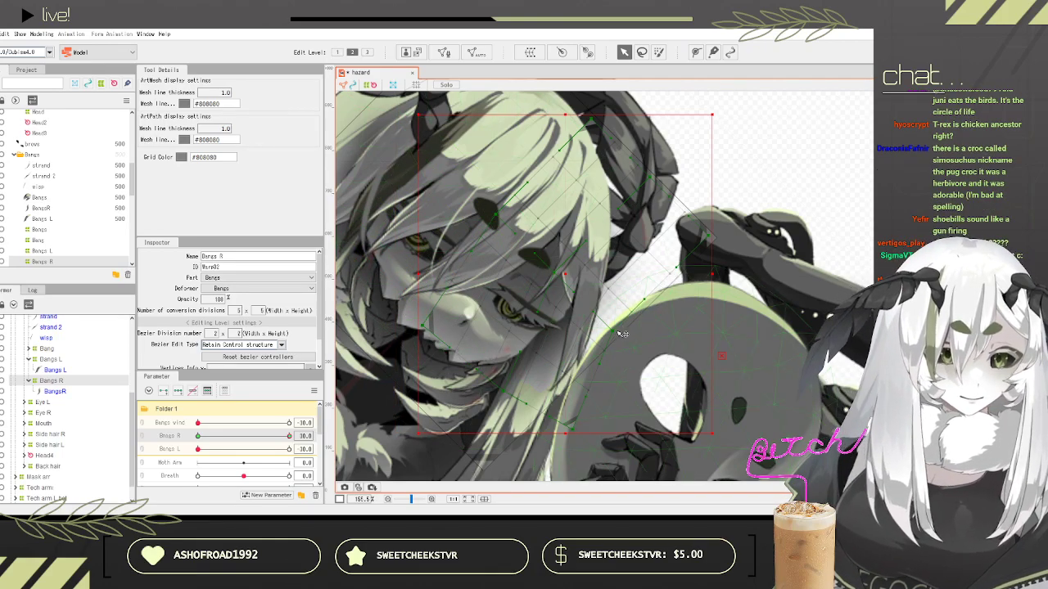
left_click_drag(614, 330, 625, 336)
left_click_drag(276, 439, 197, 438)
left_click_drag(514, 428, 487, 407)
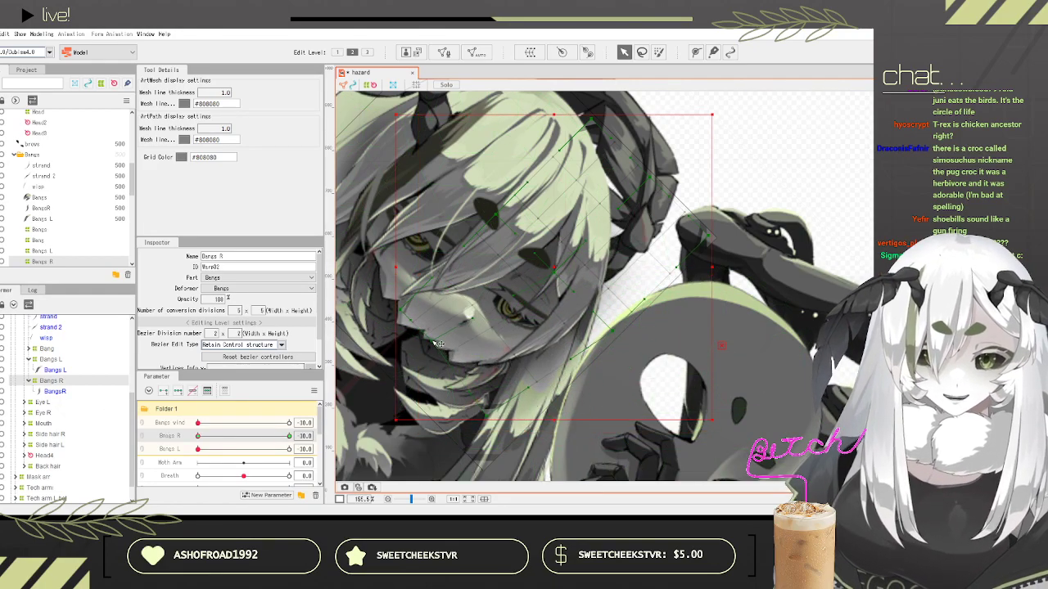
mouse_move(200, 436)
left_mouse_down()
mouse_move(289, 436)
mouse_move(197, 436)
left_mouse_up()
scroll(618, 123, "down", 10)
scroll(618, 122, "up", 8)
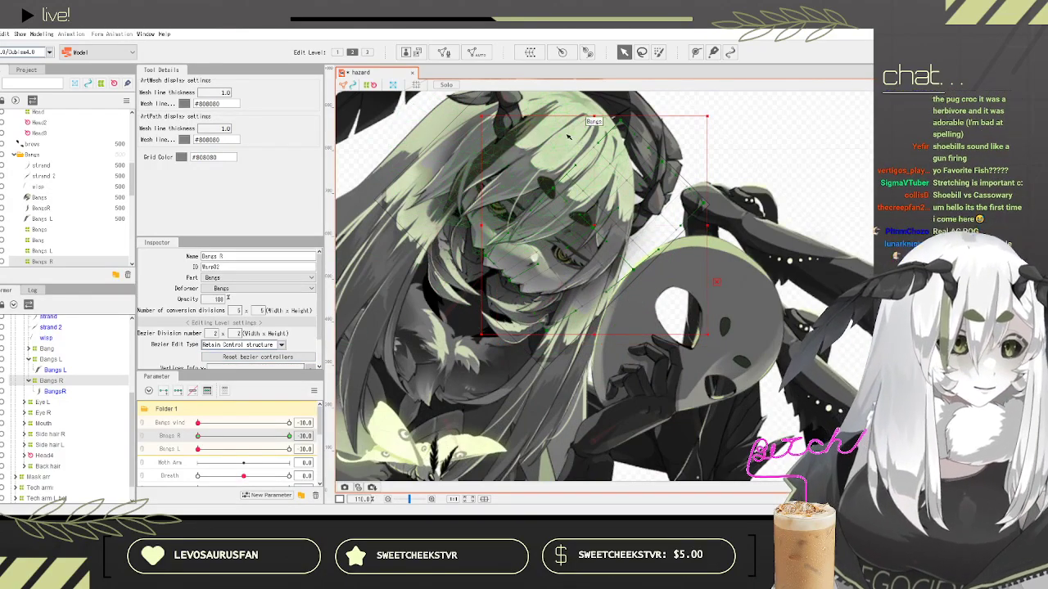
scroll(568, 137, "up", 2)
scroll(81, 393, "up", 1)
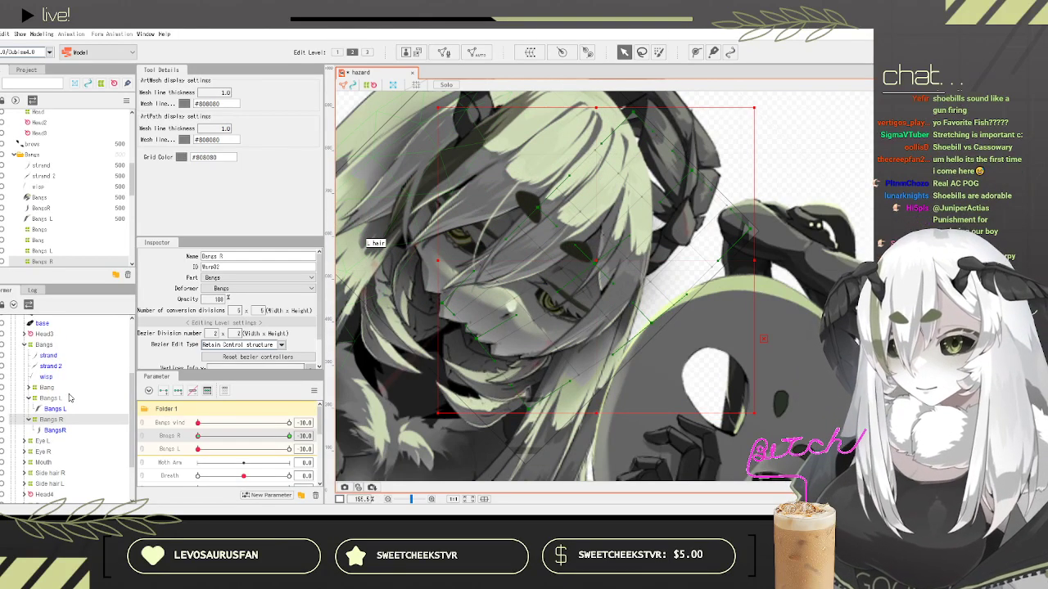
Step: Add a Whisps parameter and create a Whisp warp deformer around the wisp ArtMesh
left_click(55, 378)
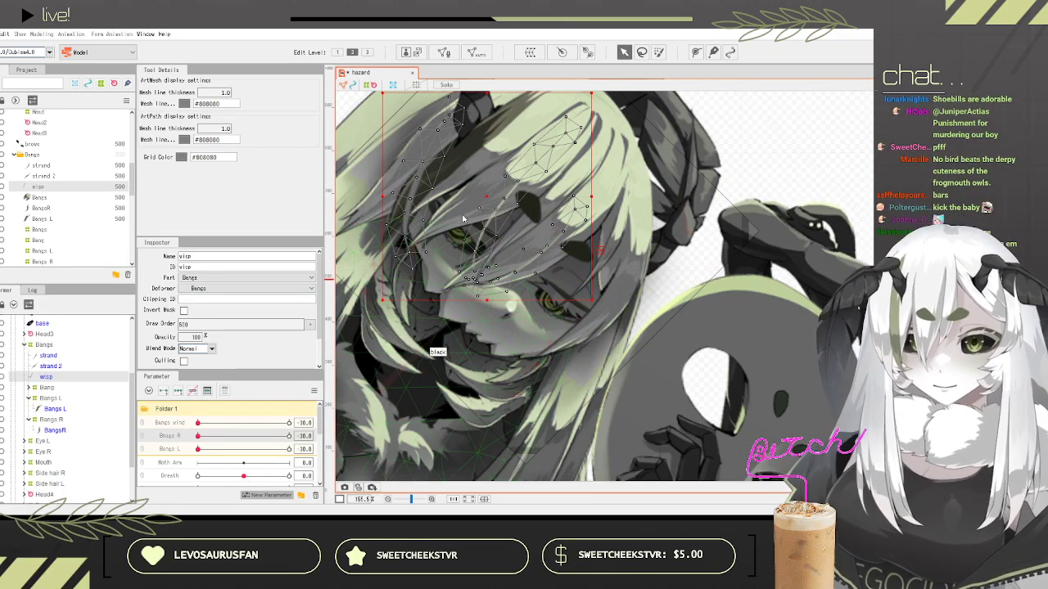
left_click(430, 312)
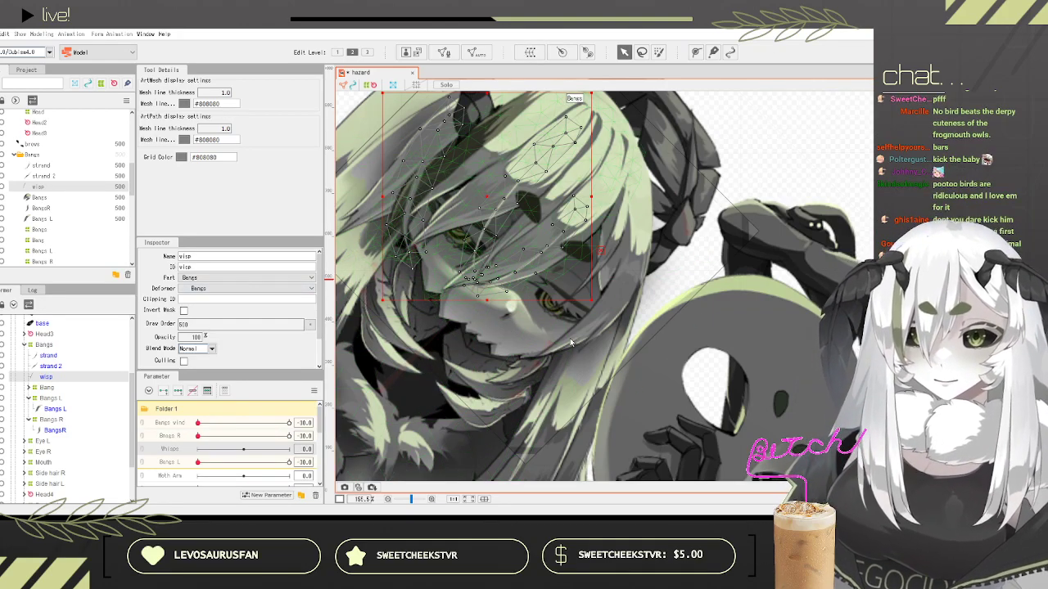
left_click(559, 444)
scroll(81, 365, "down", 1)
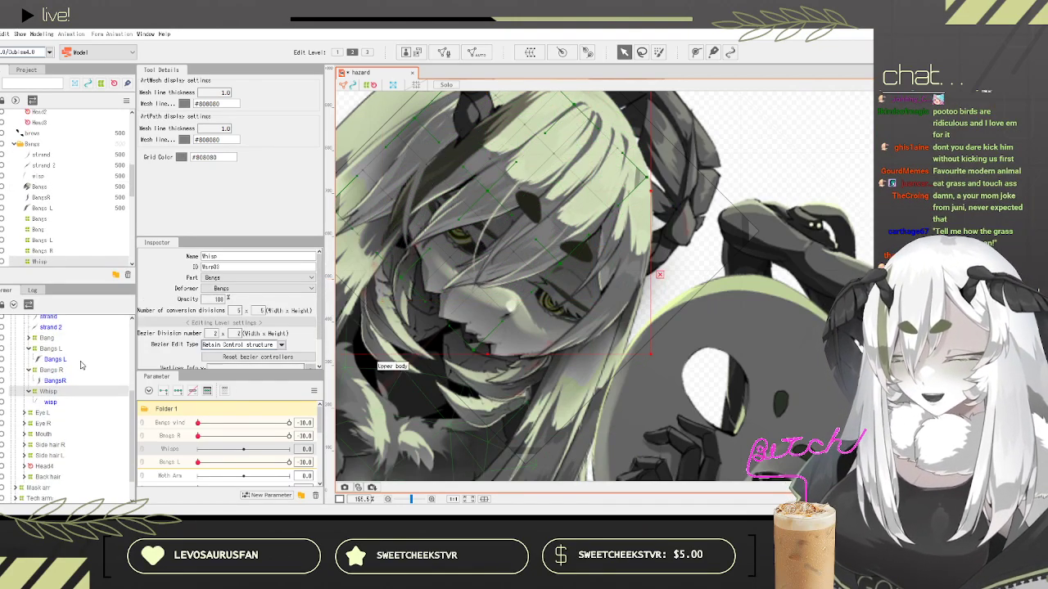
Step: Adjust the Whisp warp deformer's control points for the Whisps 30 pose and set Whisps to -30
scroll(582, 257, "down", 3)
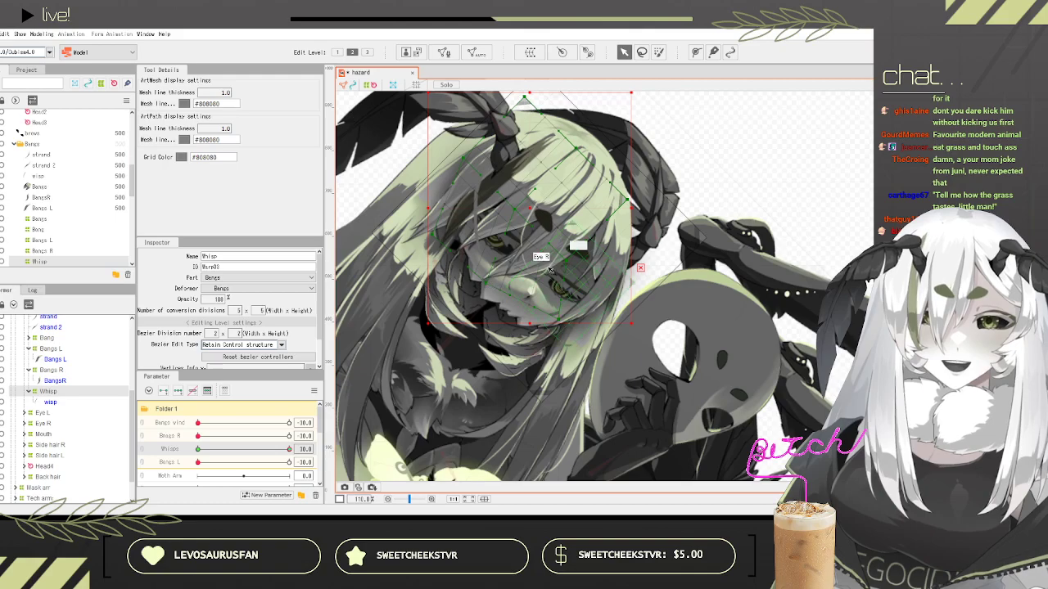
scroll(523, 231, "up", 4)
left_click_drag(506, 194, 512, 195)
left_click_drag(496, 242, 537, 261)
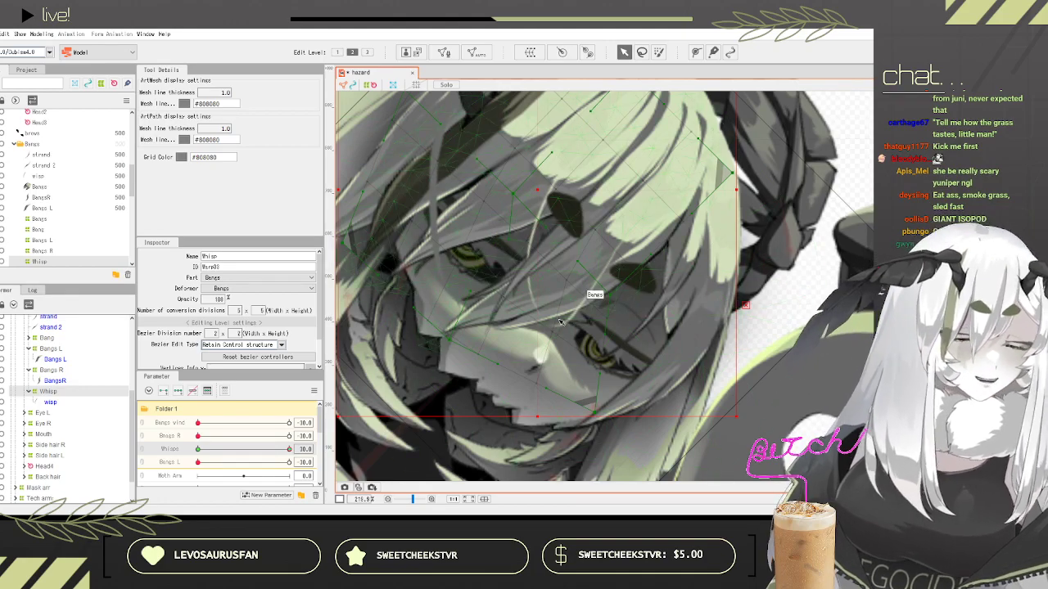
left_click_drag(612, 302, 621, 306)
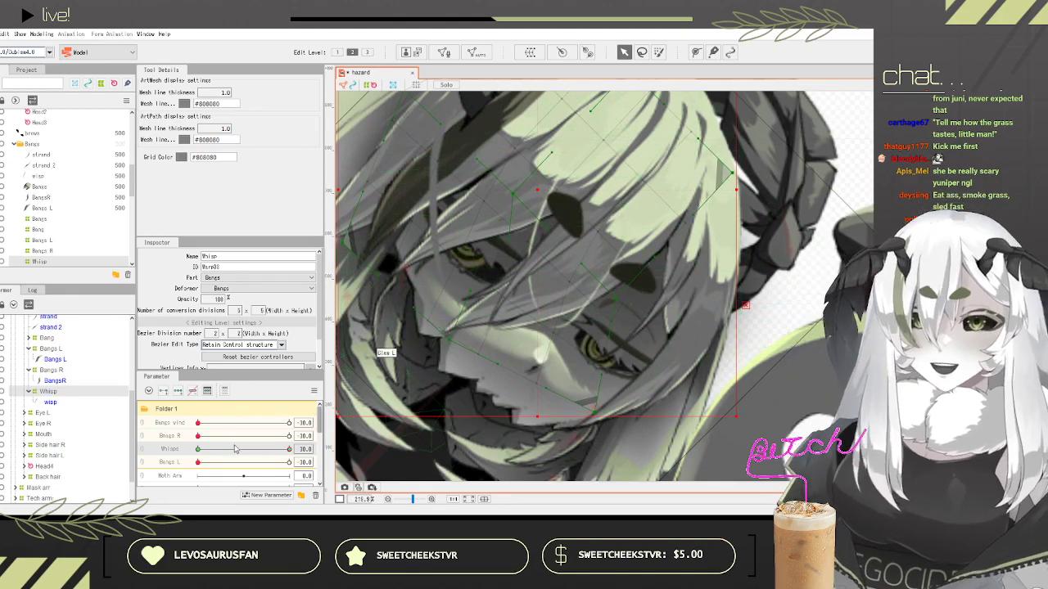
left_click_drag(268, 448, 23, 377)
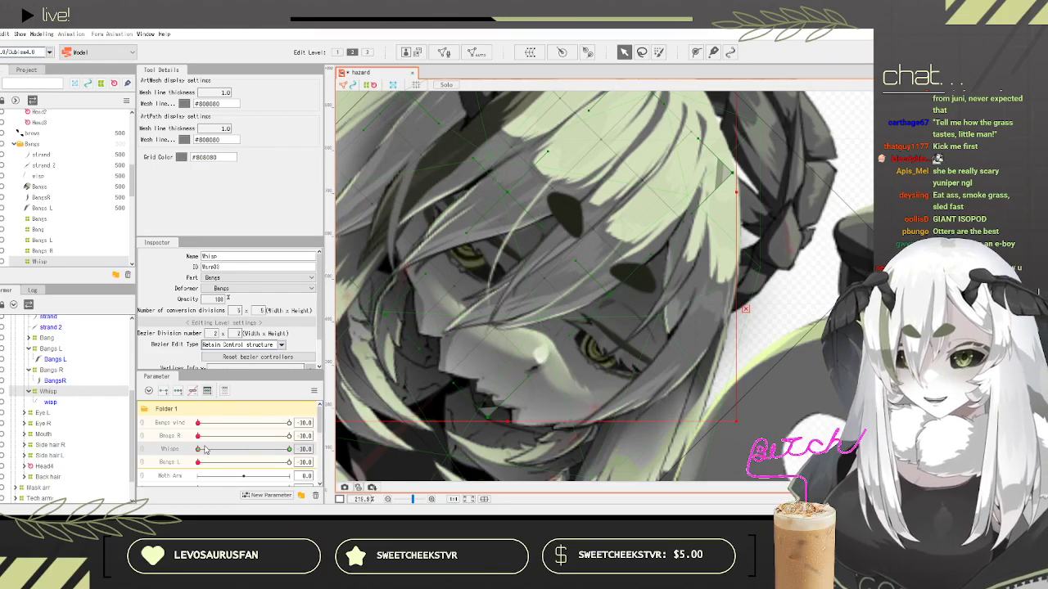
scroll(631, 262, "down", 3)
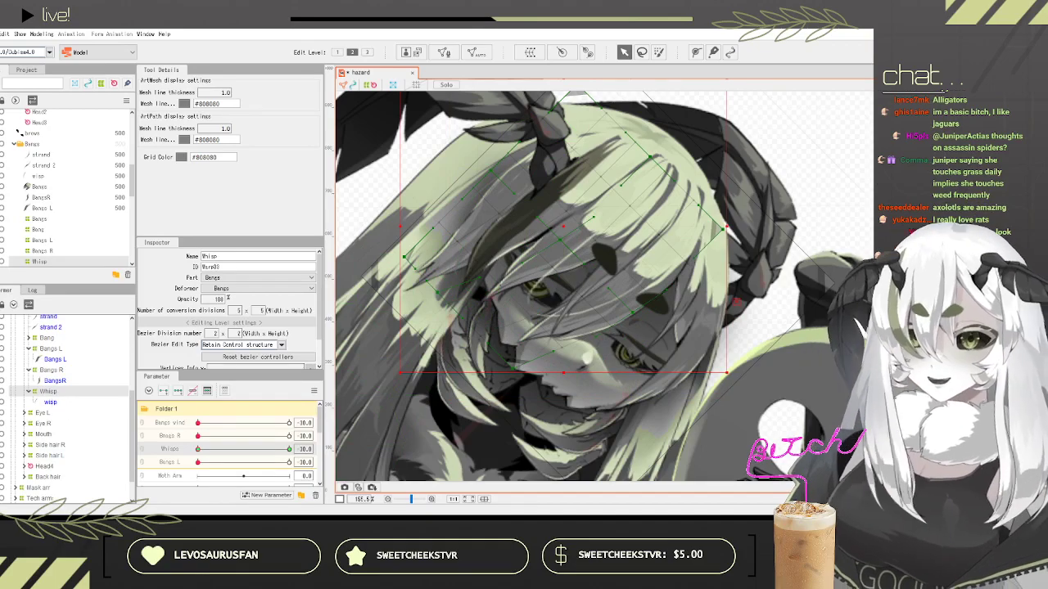
Step: Create a Strand 2 warp deformer around the strand 2 ArtMesh and add a Strand 2 parameter with two keys for it
scroll(62, 367, "up", 2)
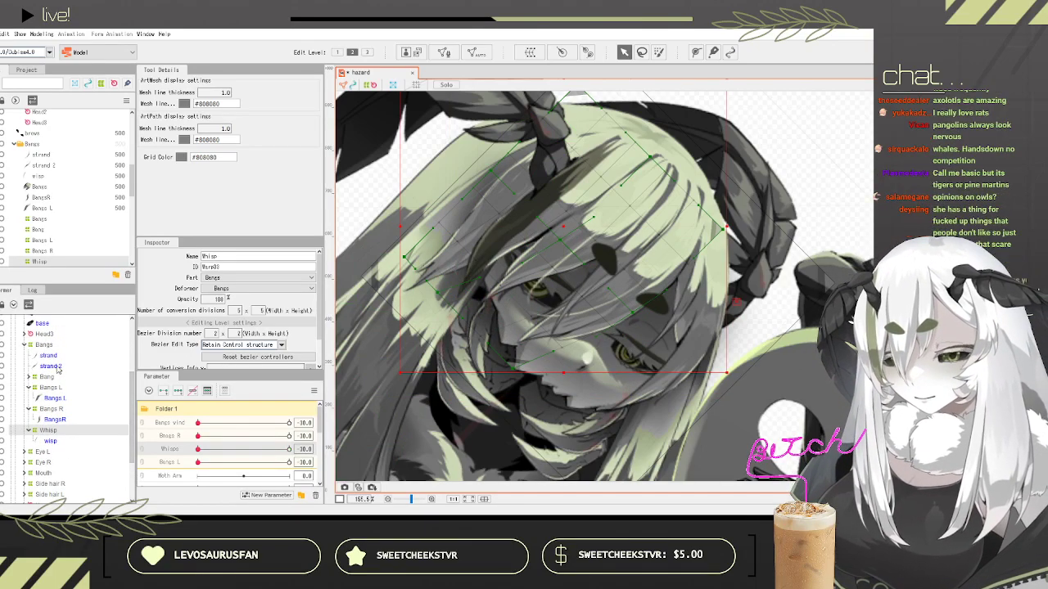
left_click(51, 365)
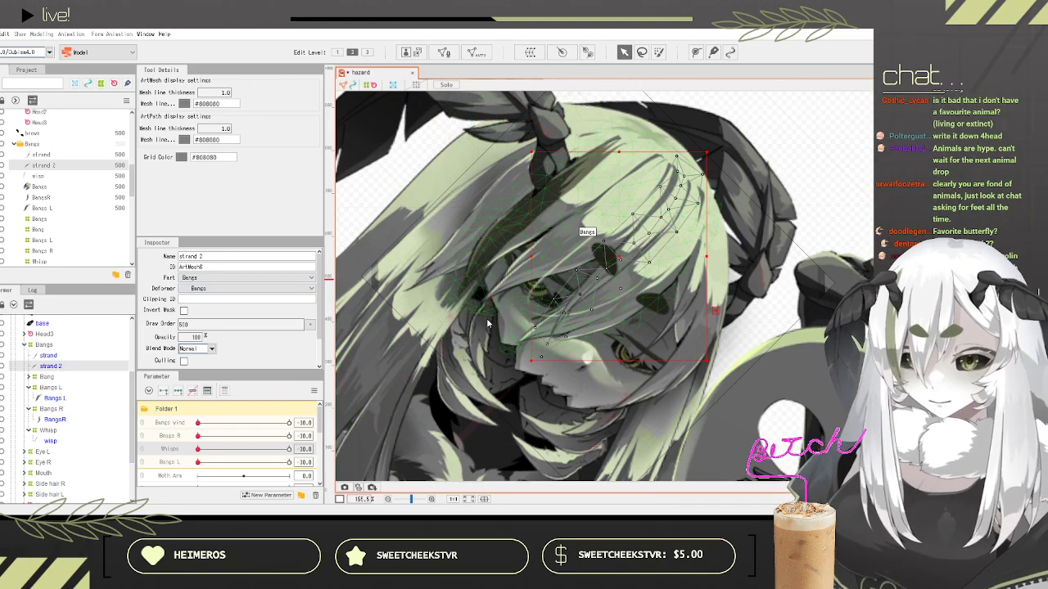
left_click(561, 444)
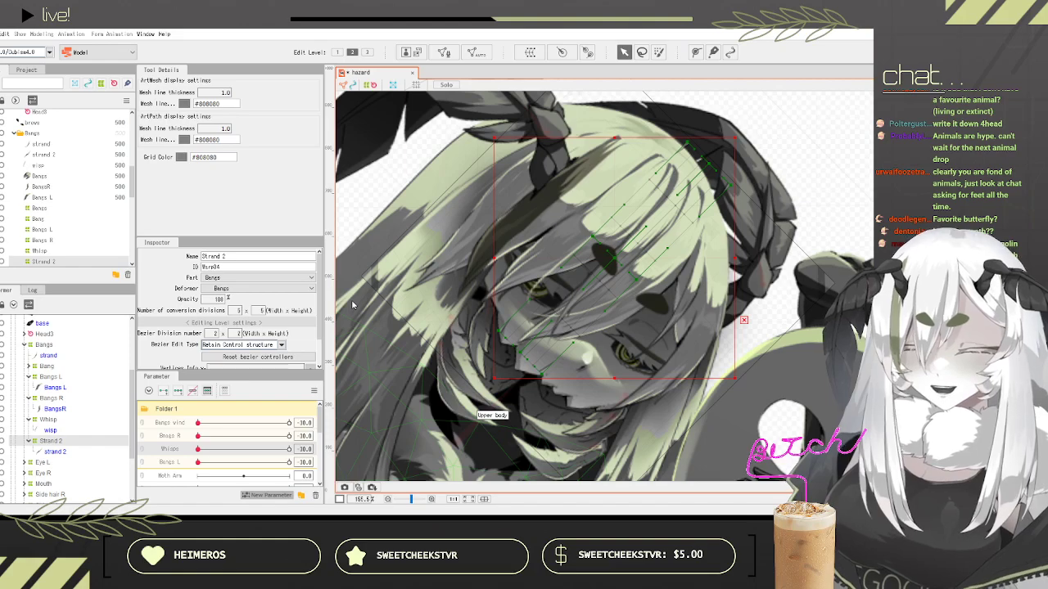
left_click(425, 317)
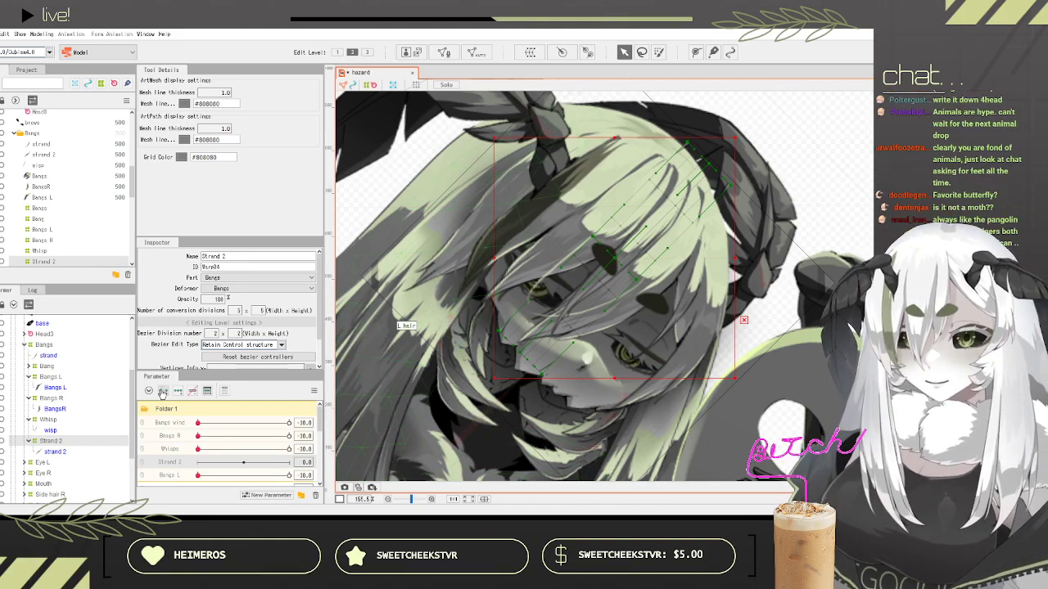
left_click(163, 391)
Step: Set Strand 2 to -30 and pull the Strand 2 deformer's lower control points up and outward from the face
scroll(83, 374, "down", 2)
left_click_drag(243, 463, 197, 463)
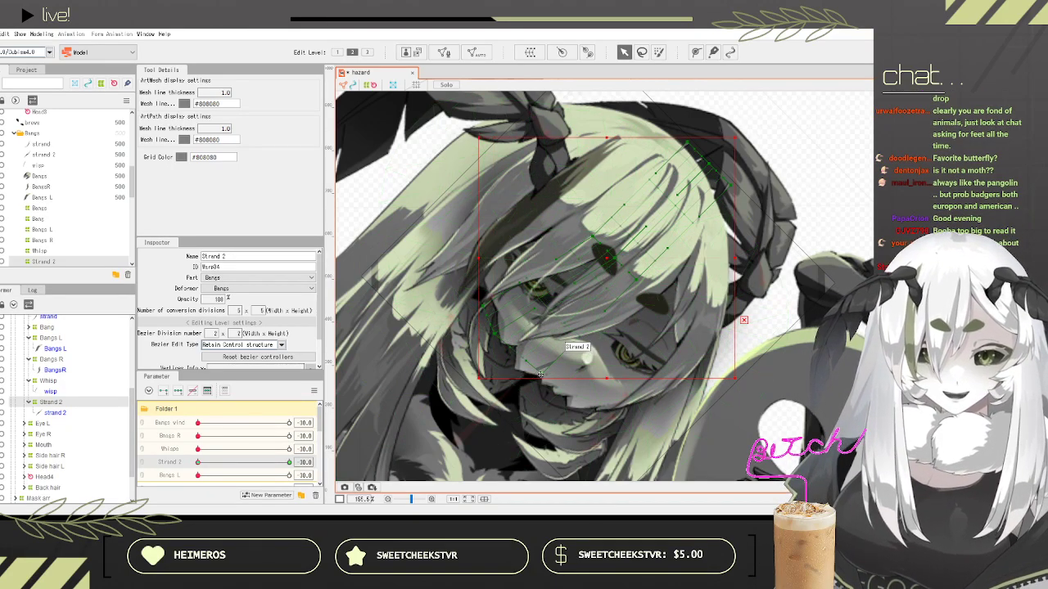
left_click_drag(531, 369, 480, 268)
left_click_drag(514, 361, 475, 287)
left_click_drag(505, 354, 482, 239)
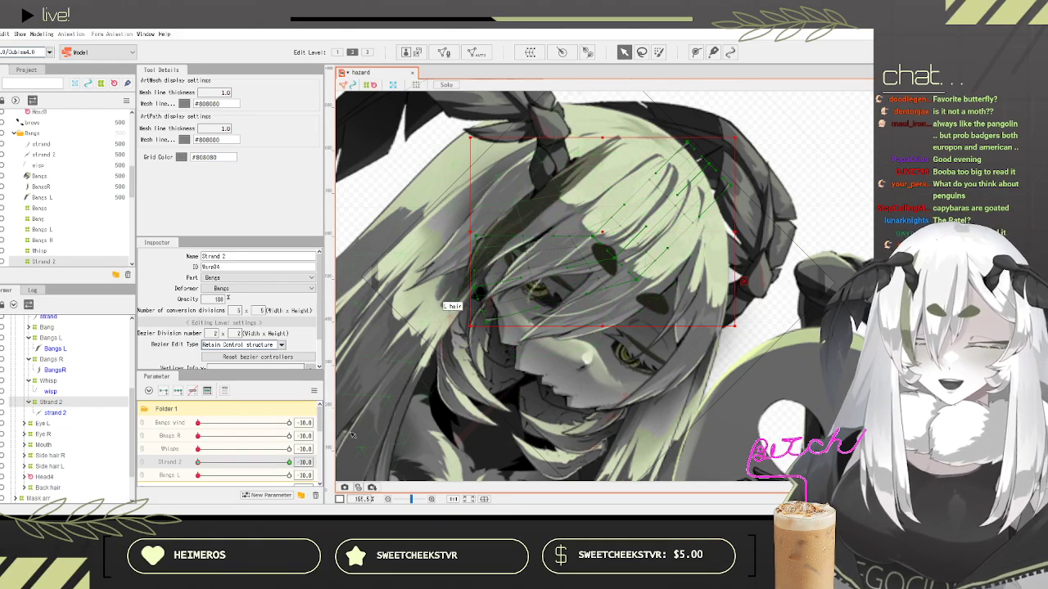
Step: Set Strand 2 to 30 and pull the Strand 2 deformer's lower control points inward across the nose and cheek
left_click_drag(198, 463, 289, 463)
left_click_drag(523, 353, 598, 374)
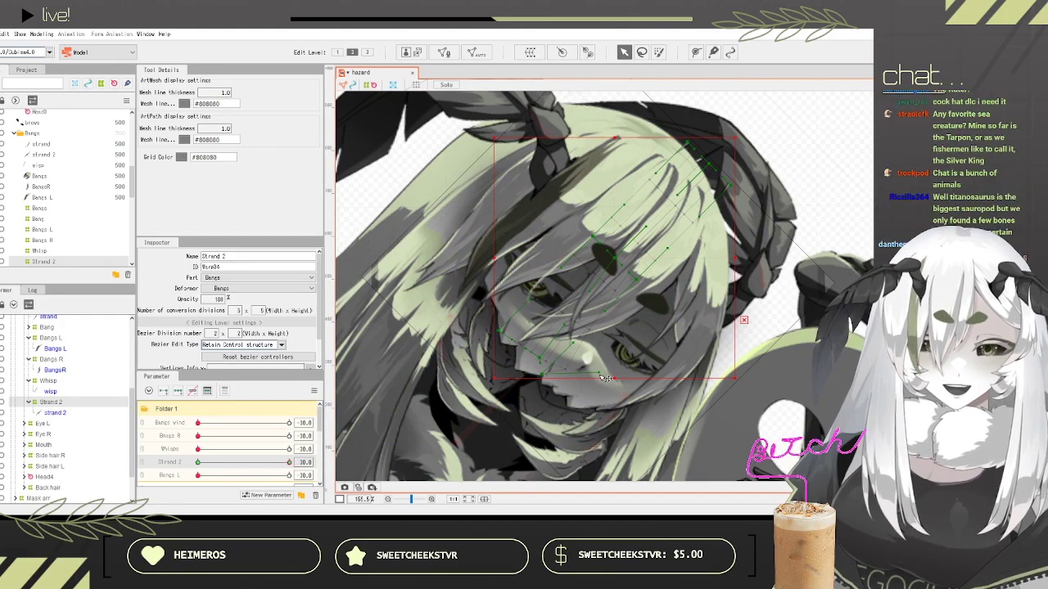
left_click_drag(541, 374, 591, 382)
mouse_move(508, 348)
left_mouse_down()
mouse_move(509, 329)
mouse_move(567, 362)
left_mouse_up()
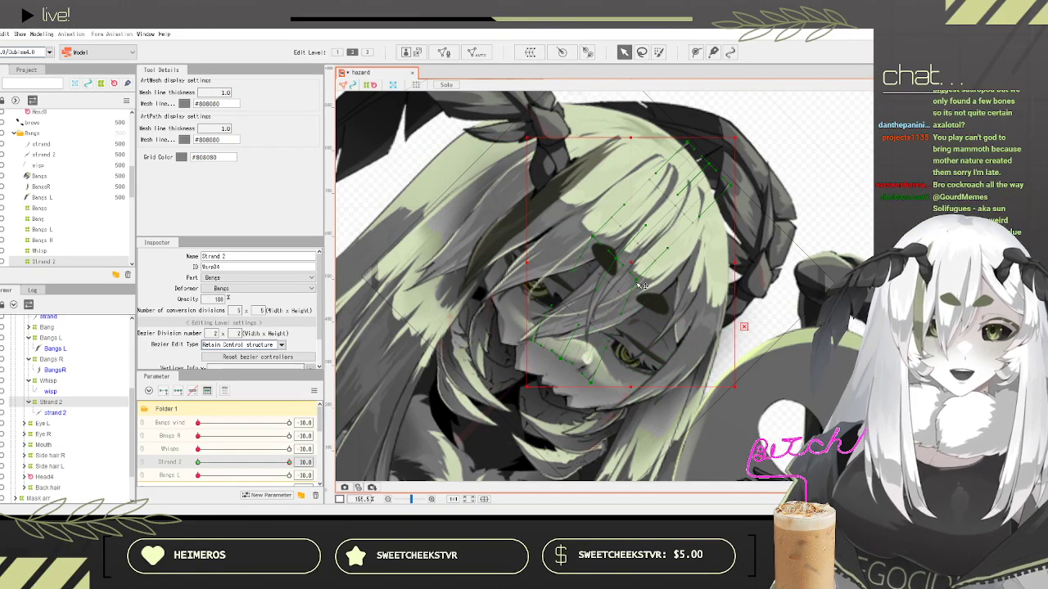
scroll(614, 352, "up", 3)
scroll(618, 350, "up", 4)
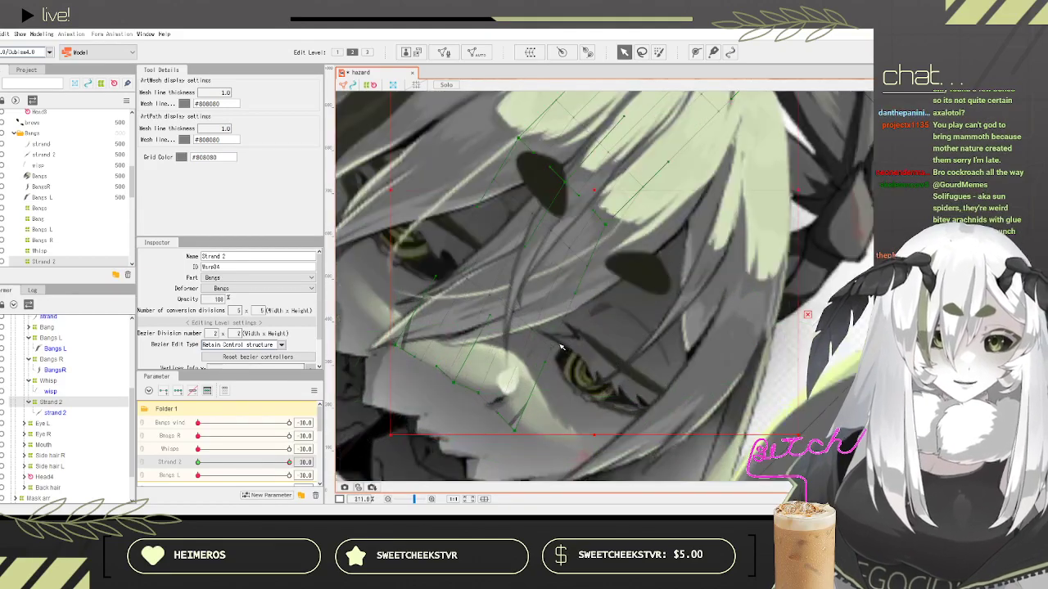
left_click_drag(517, 431, 544, 431)
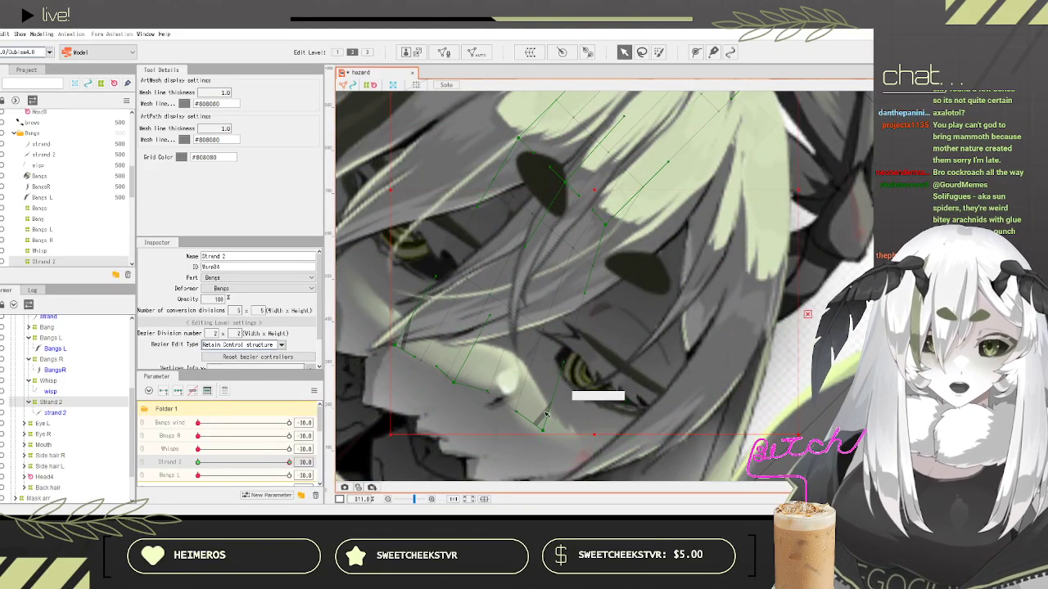
left_click_drag(454, 382, 481, 389)
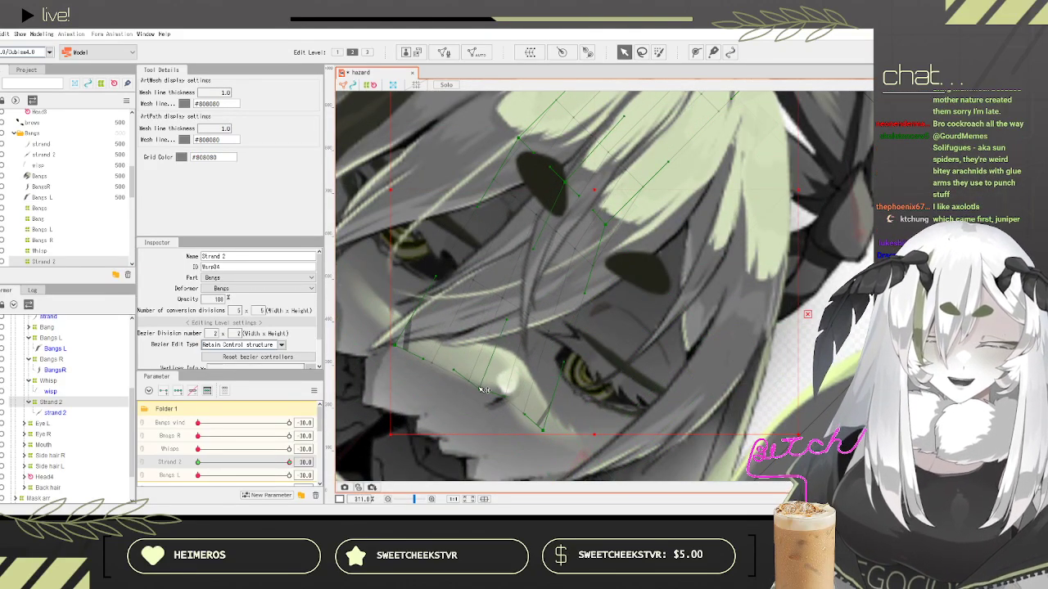
scroll(544, 311, "down", 6)
scroll(575, 309, "down", 4)
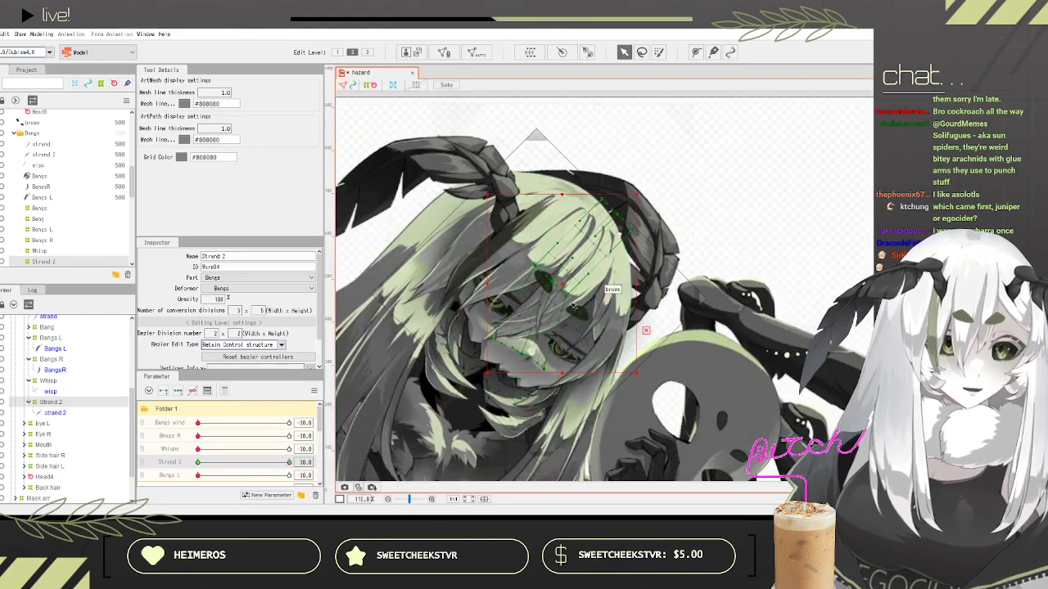
Step: Fine-tune the Strand 2 deformer's lower points at 30, comparing the swing against the -30 pose, and return Strand 2 to -30
scroll(577, 310, "up", 6)
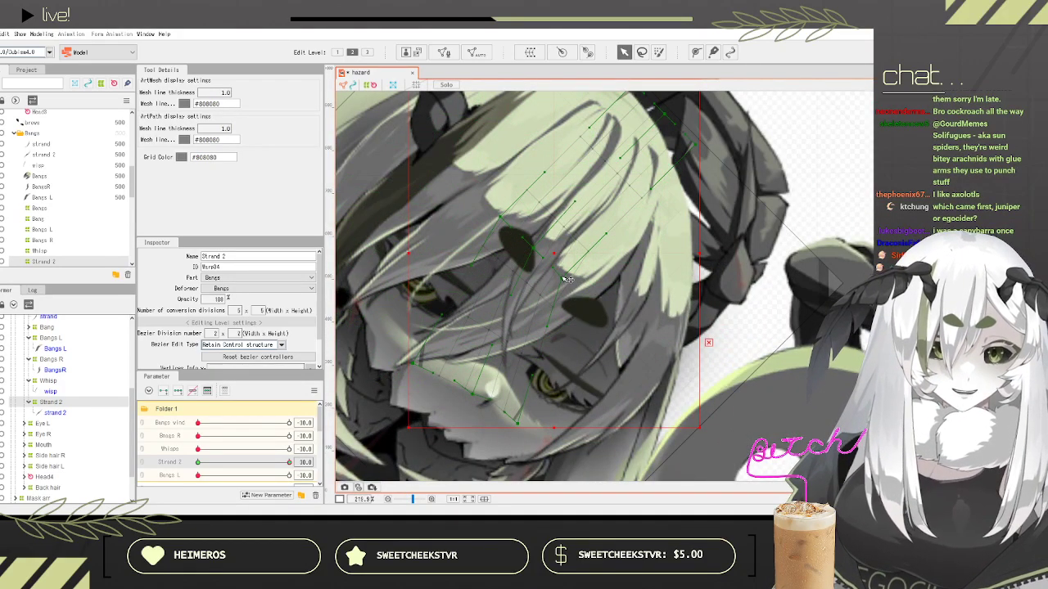
left_click(286, 463)
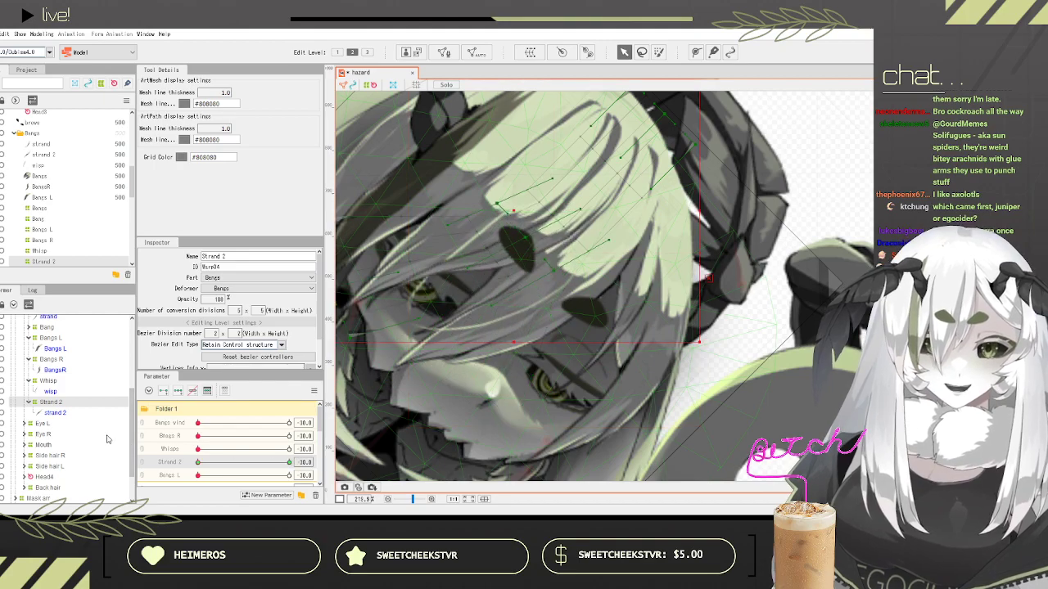
left_click_drag(146, 437, 391, 445)
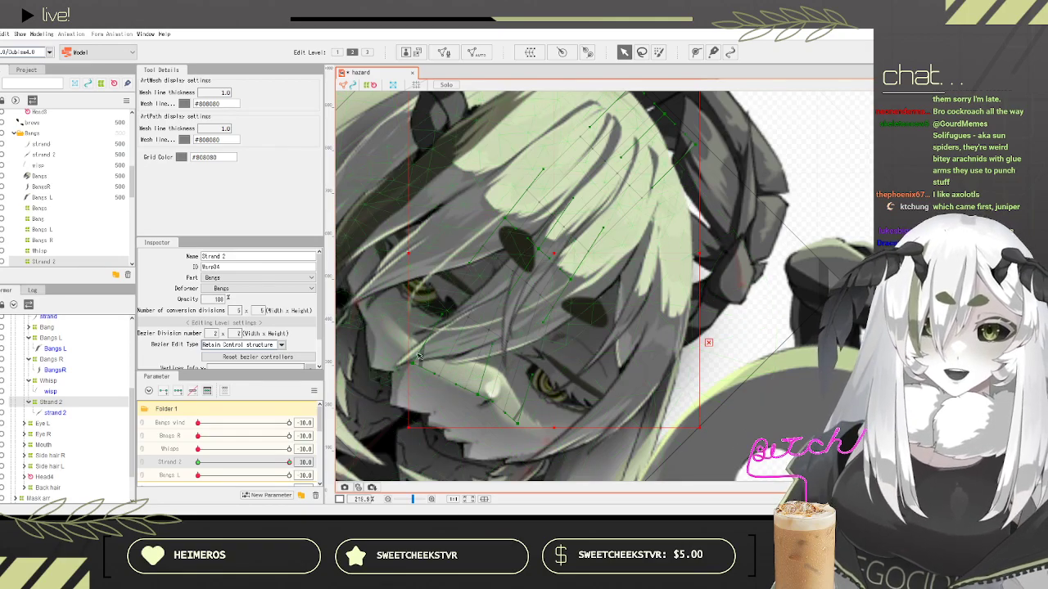
left_click_drag(415, 365, 422, 356)
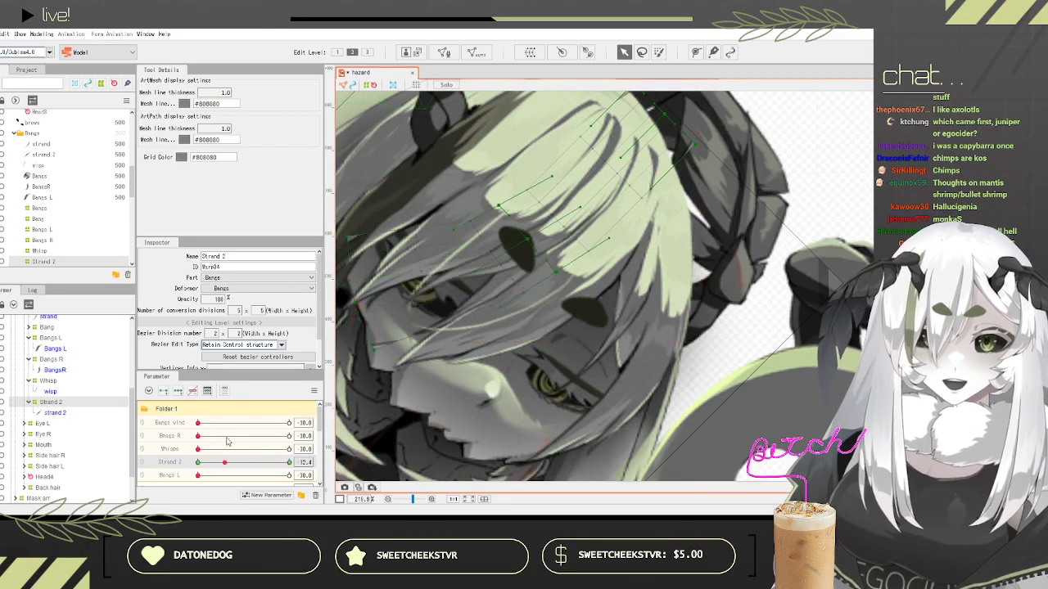
left_click(198, 463)
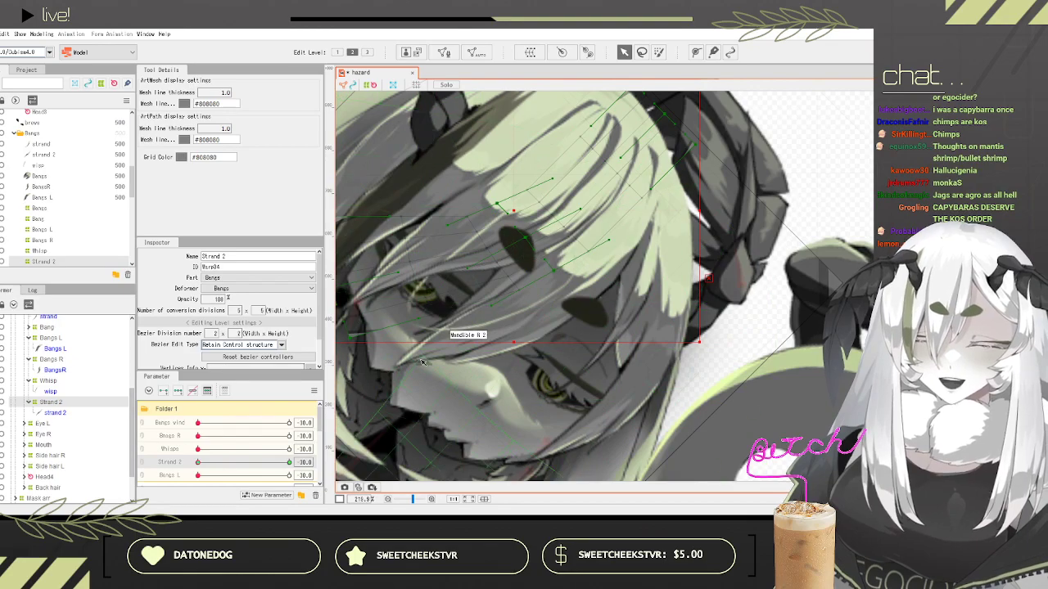
left_click_drag(198, 463, 347, 472)
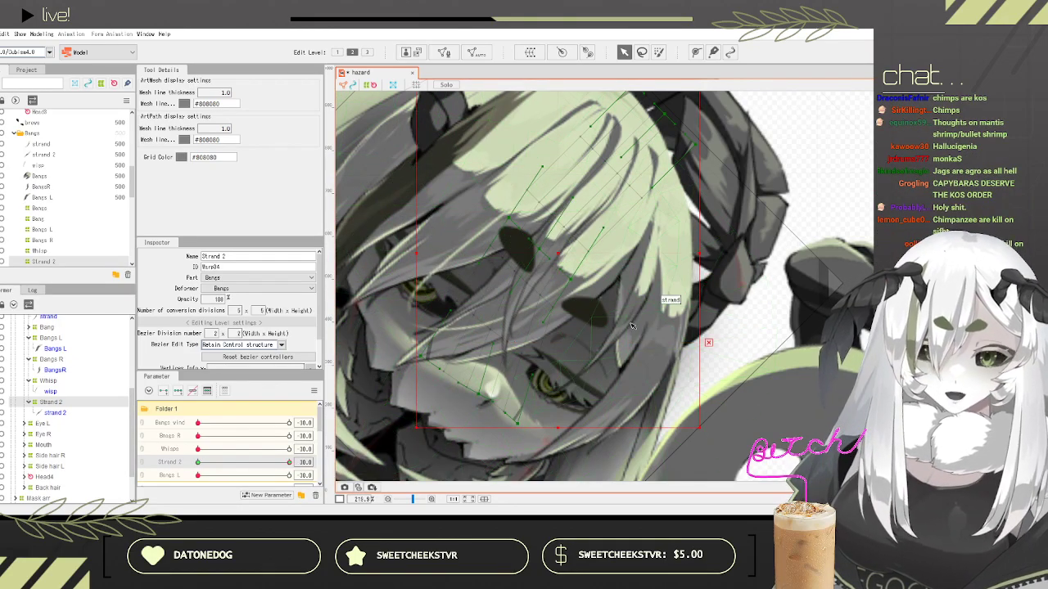
mouse_move(518, 423)
left_mouse_down()
mouse_move(541, 409)
mouse_move(519, 418)
left_mouse_up()
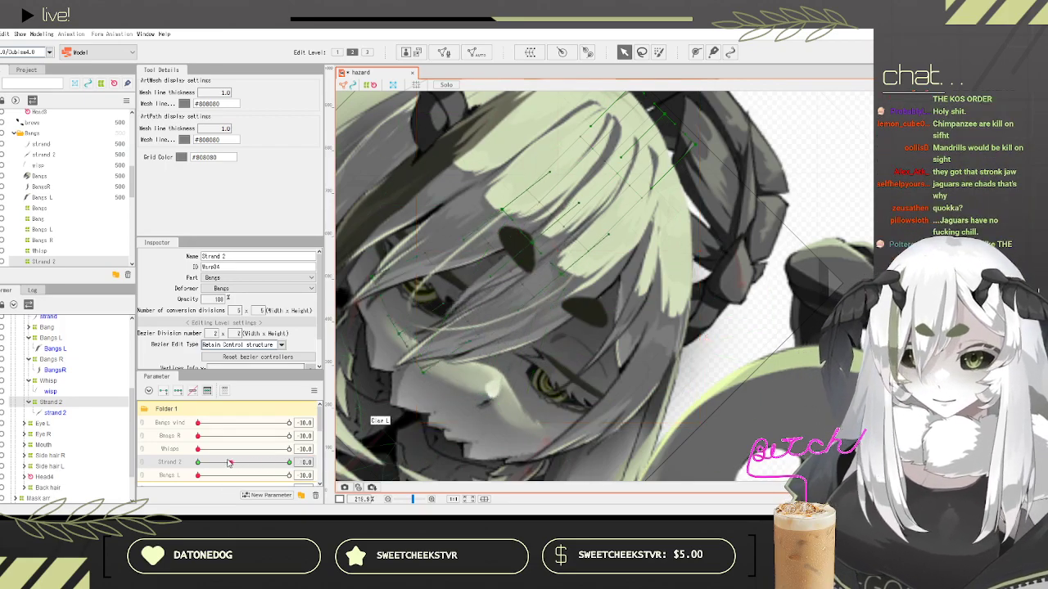
left_click_drag(289, 462, 76, 456)
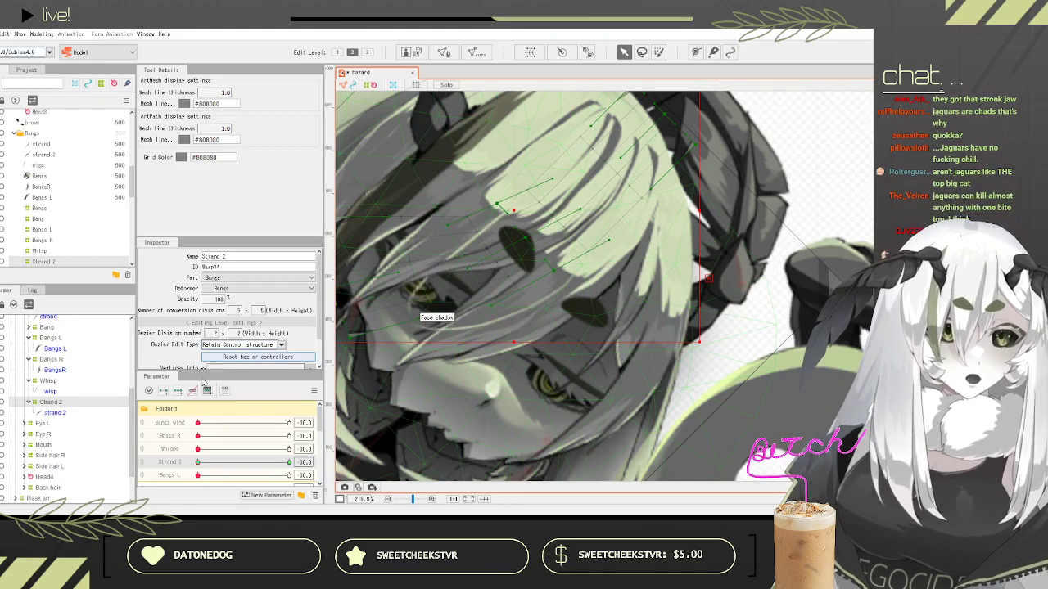
Step: Create a Strand 1 warp deformer around the strand ArtMesh and add a Strand 1 parameter with two keys for it
scroll(67, 381, "up", 3)
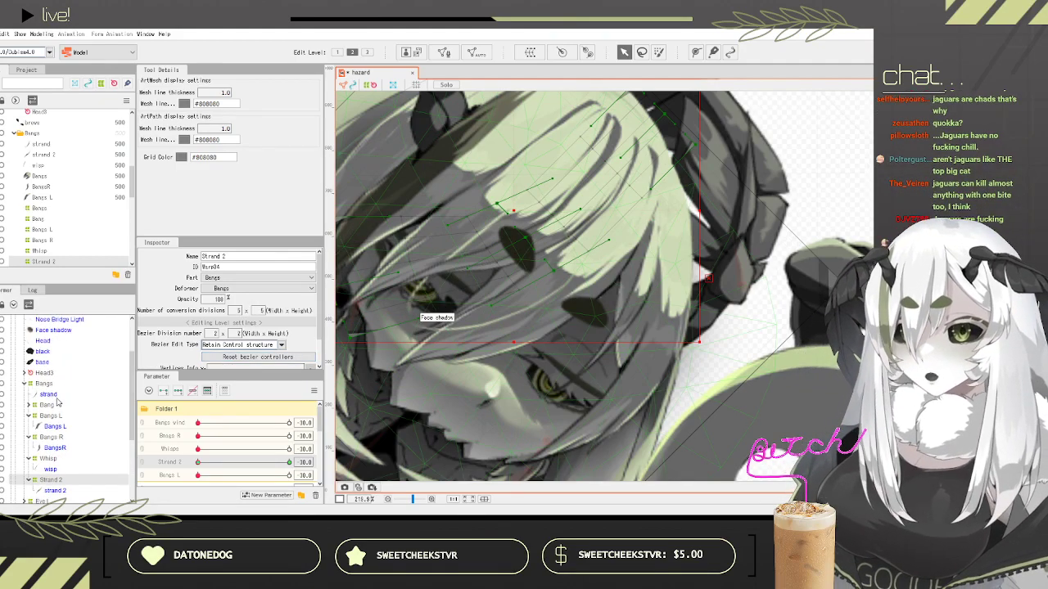
left_click(49, 393)
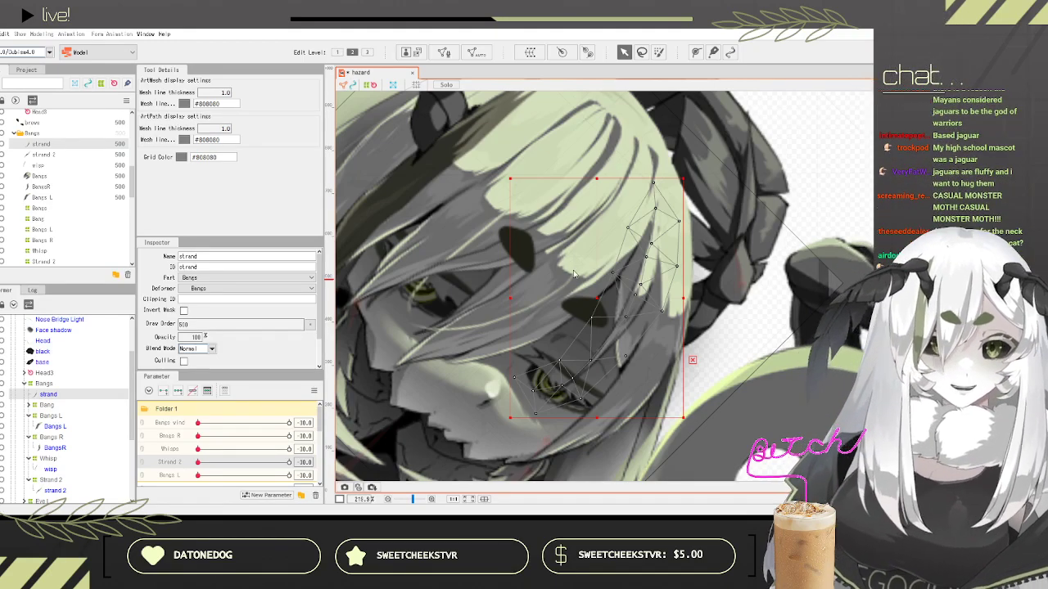
left_click(551, 443)
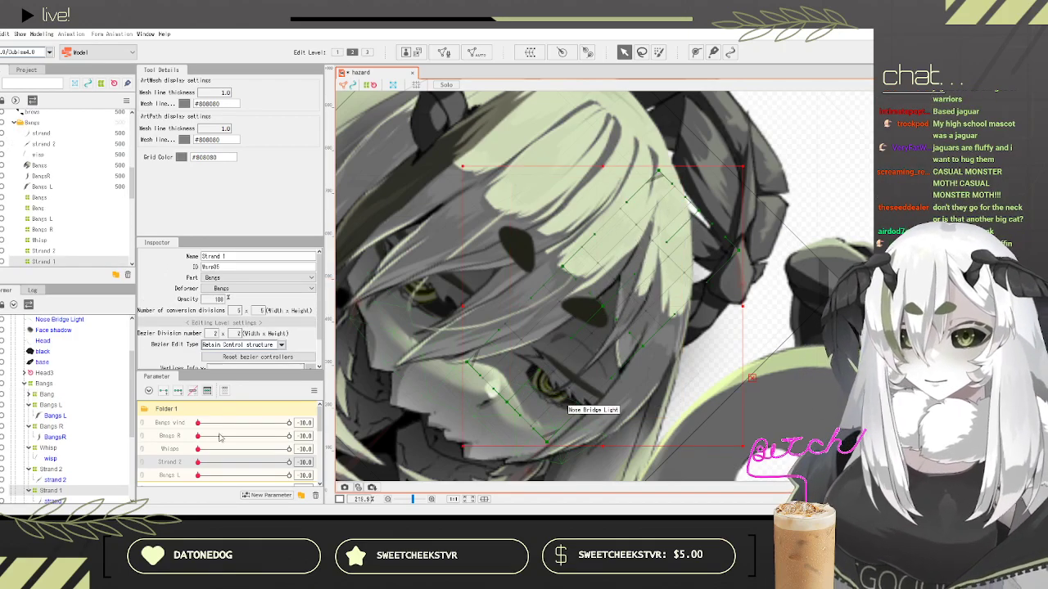
scroll(220, 437, "down", 1)
scroll(232, 440, "up", 1)
scroll(235, 442, "down", 1)
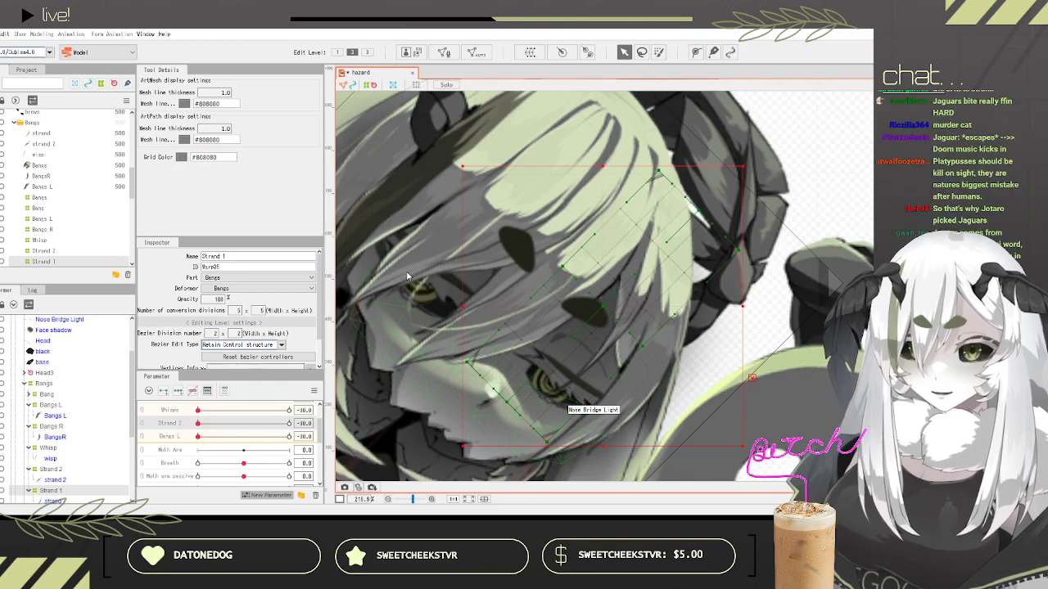
left_click(481, 280)
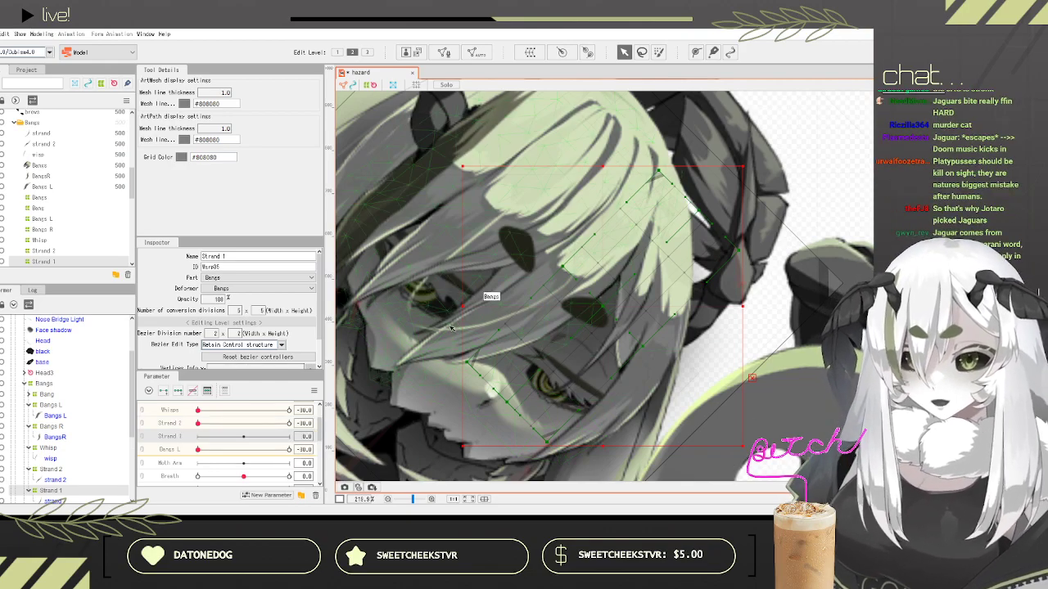
left_click(178, 392)
Step: Set Strand 1 to -30 and pull the Strand 1 deformer's lower control points up and across the nose
left_click(198, 437)
left_click_drag(507, 401, 452, 321)
left_click_drag(546, 442, 471, 330)
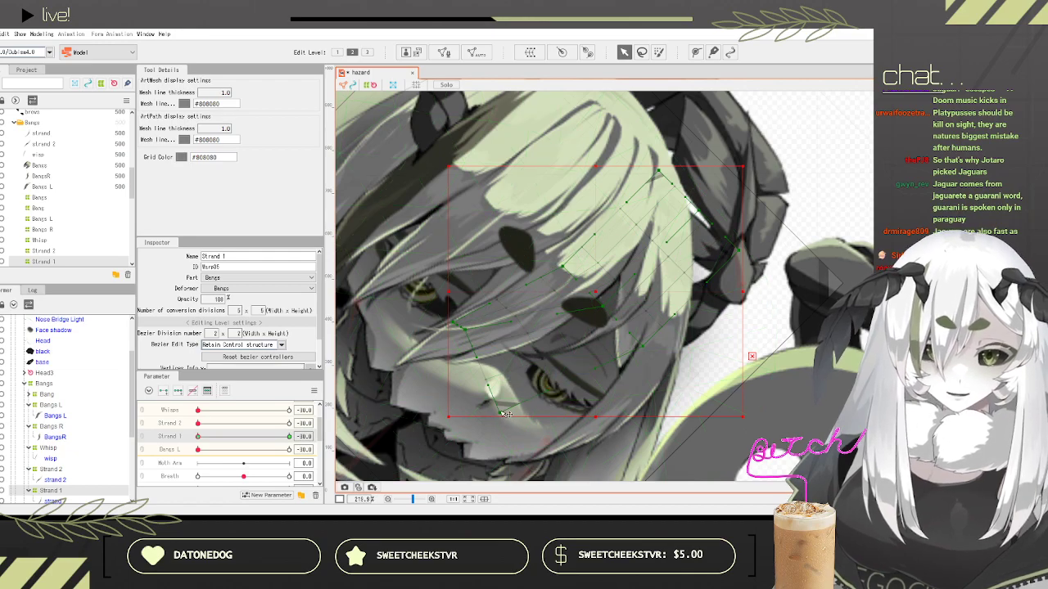
left_click_drag(500, 413, 491, 400)
left_click_drag(454, 322, 451, 296)
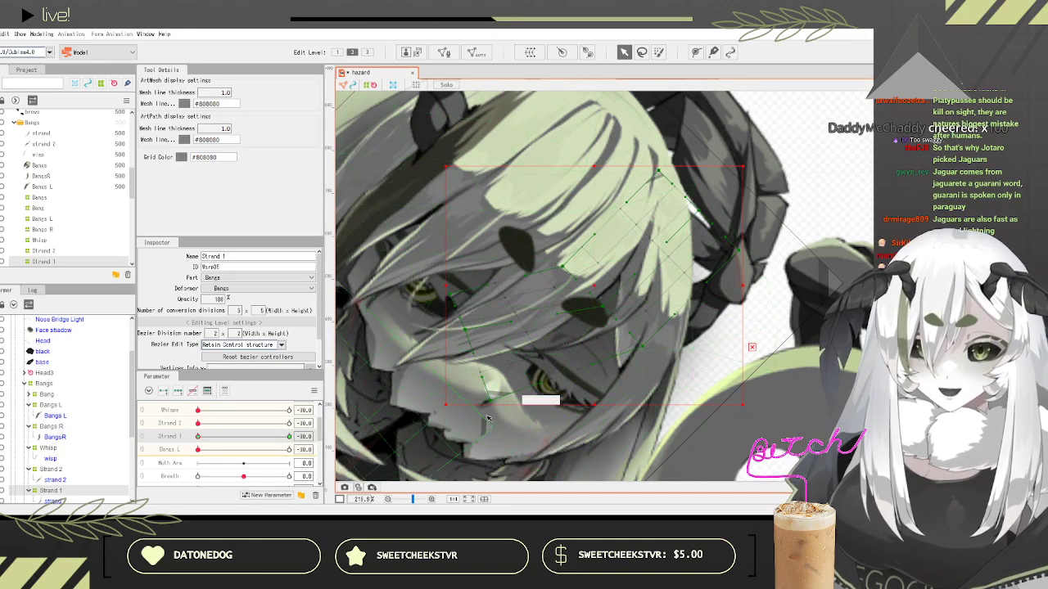
Step: Set Strand 1 to 30 and pull the Strand 1 deformer's lower control points outward past the eye toward the side hair
left_click_drag(199, 437, 290, 438)
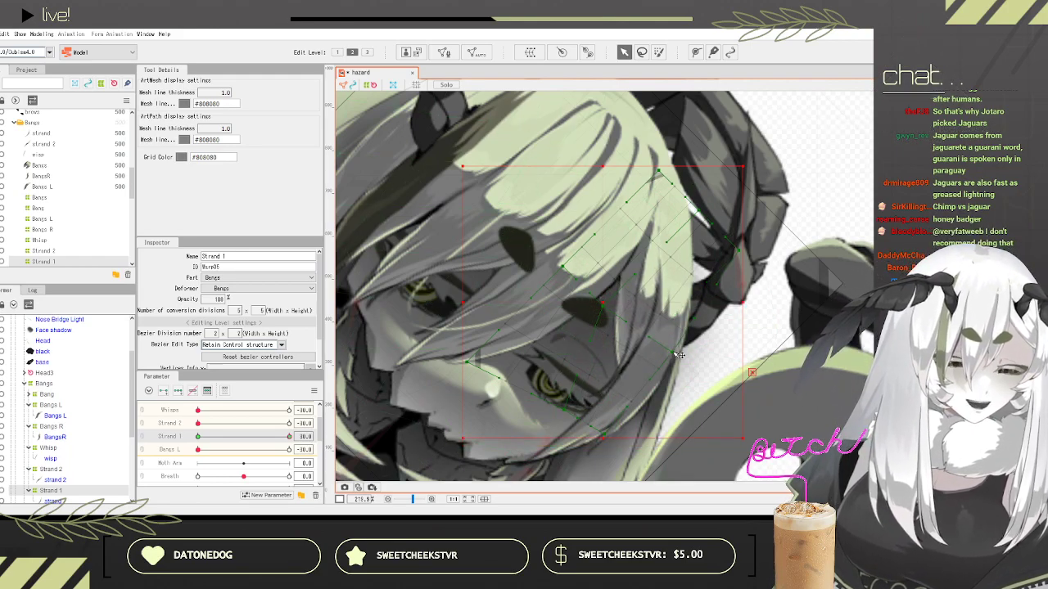
left_click_drag(467, 362, 505, 346)
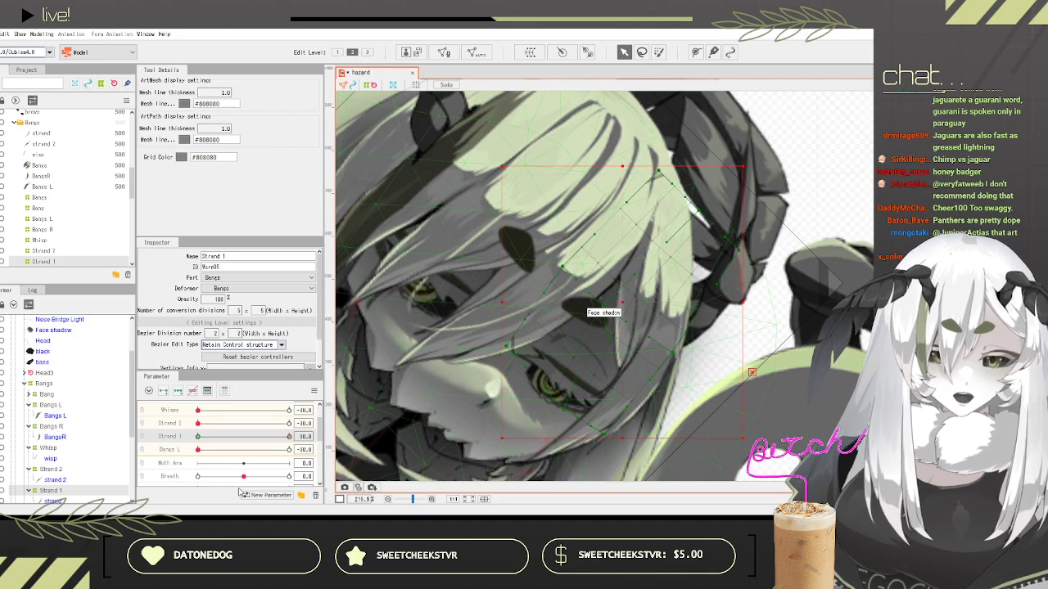
left_click_drag(277, 438, 390, 439)
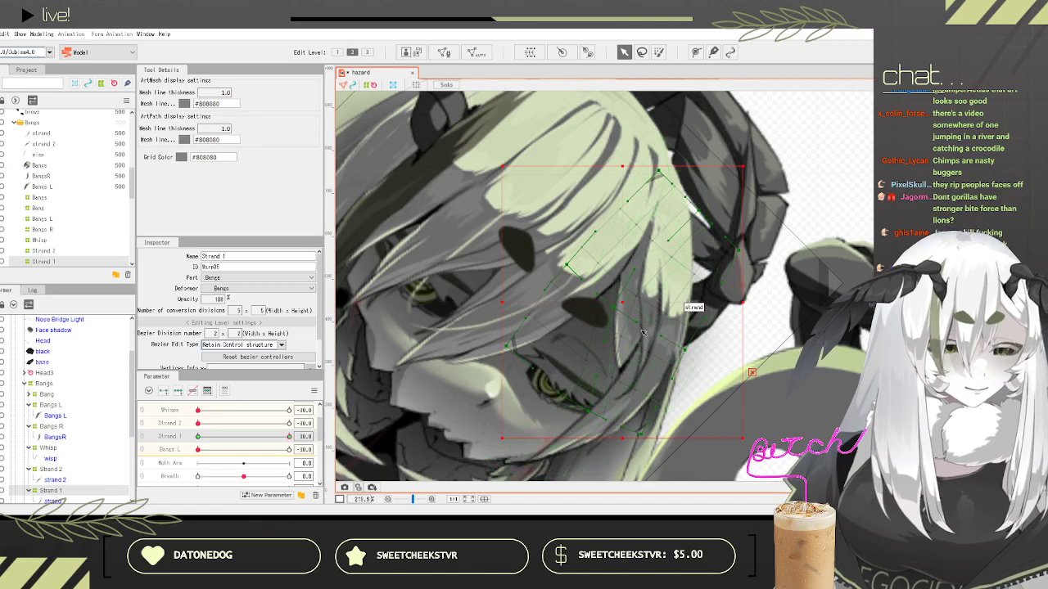
scroll(646, 325, "up", 2)
scroll(647, 325, "down", 2)
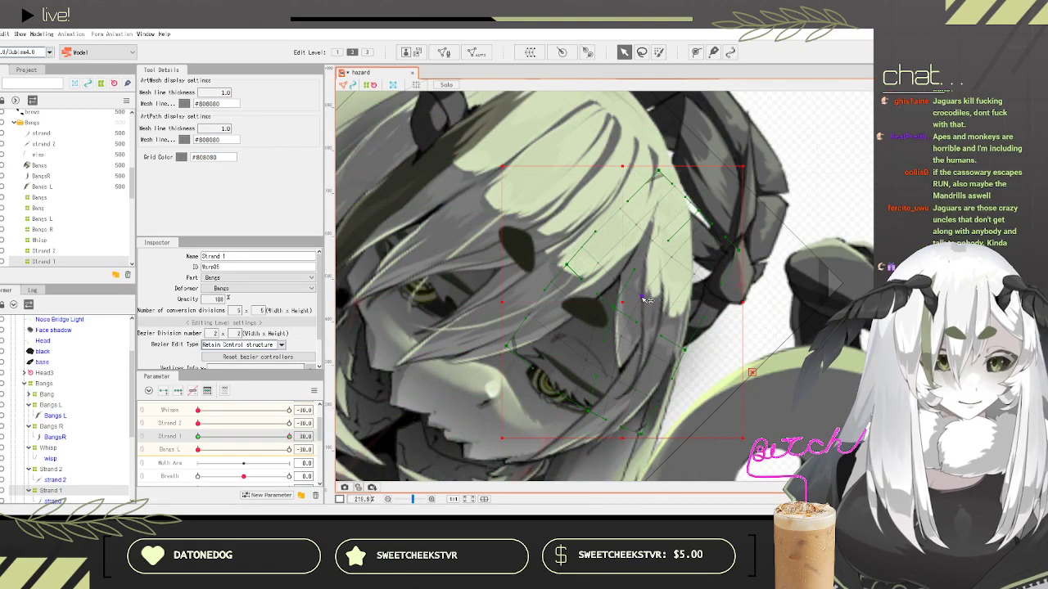
scroll(646, 300, "down", 3)
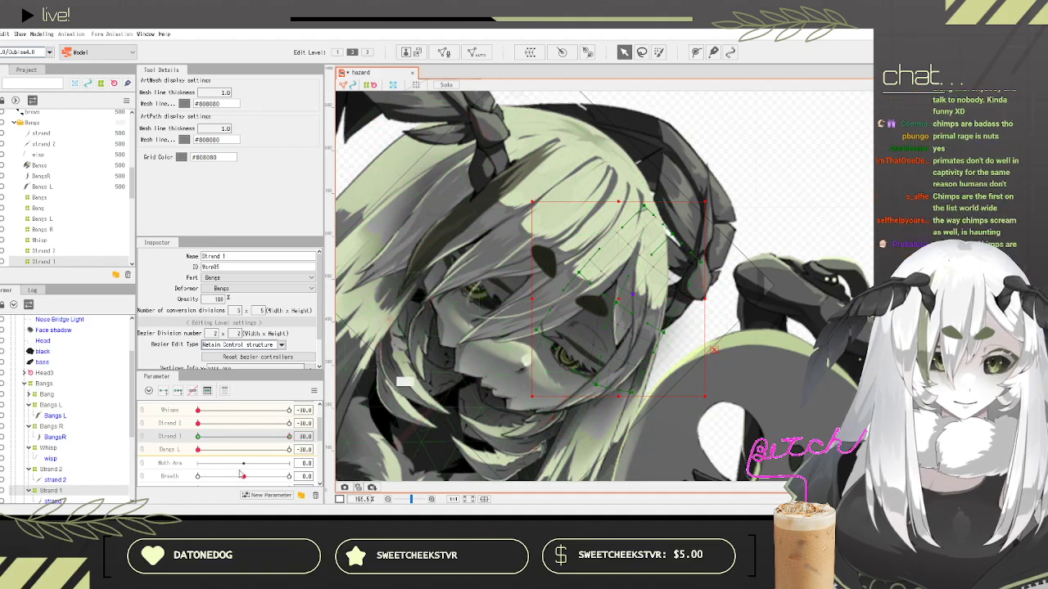
Step: Sweep Strand 1 between -30 and 30 to check the strand's swing against the whole figure
left_click_drag(288, 437, 160, 426)
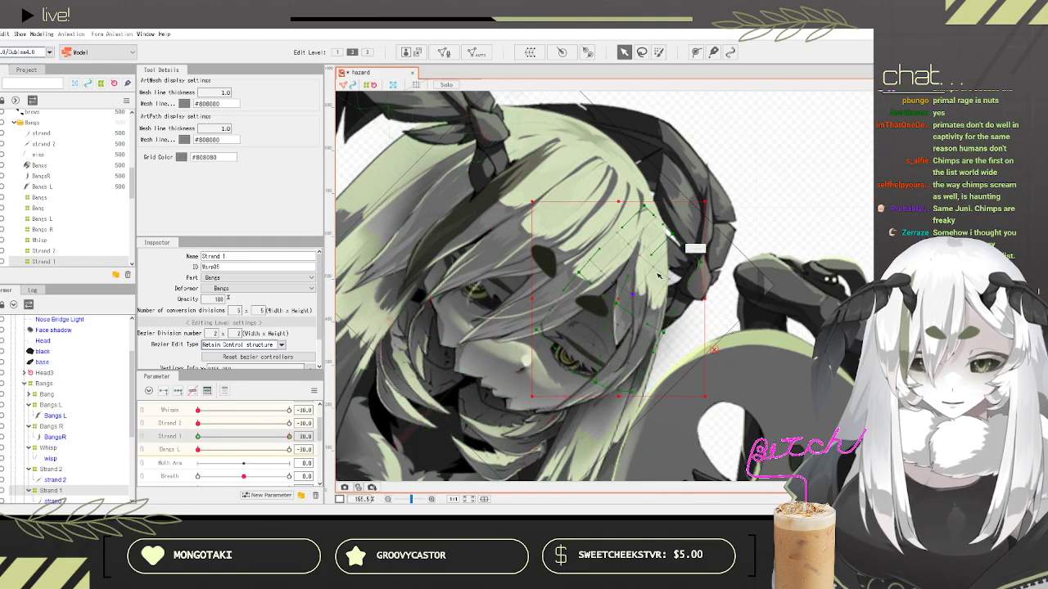
scroll(583, 292, "down", 8)
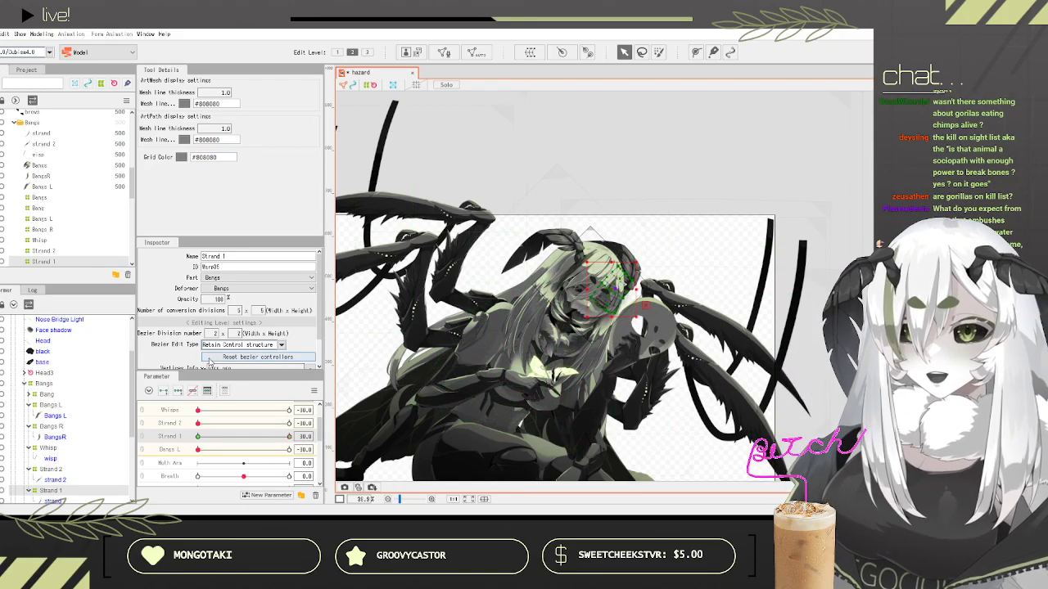
left_click(211, 360)
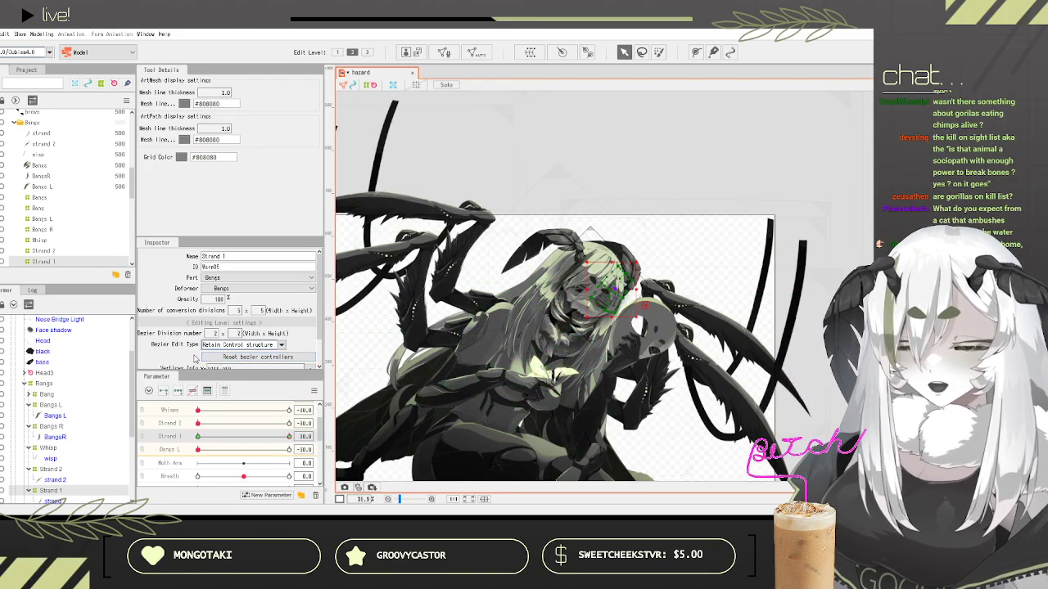
left_click(243, 438)
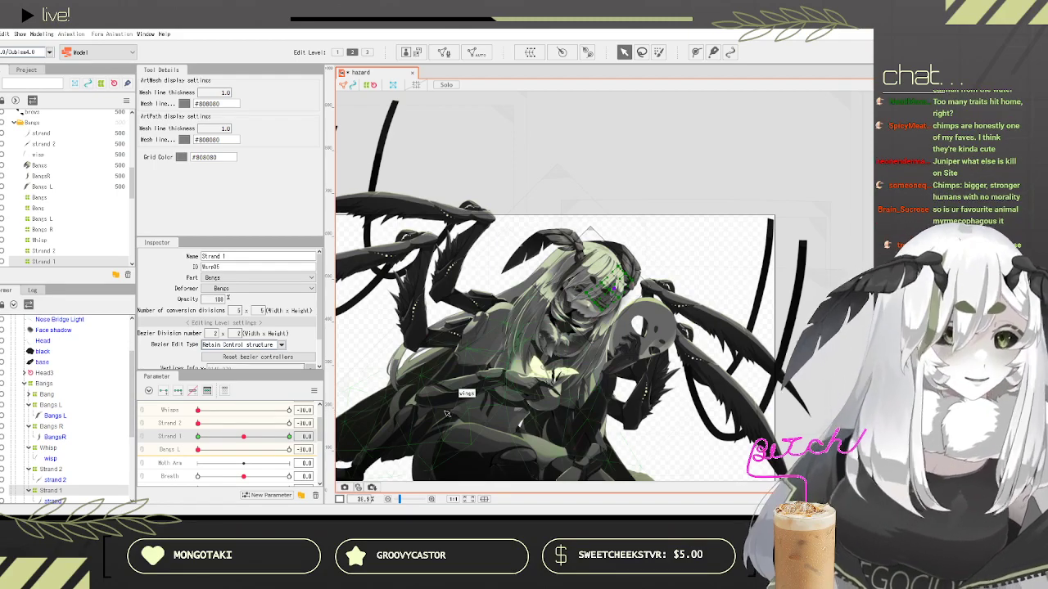
scroll(605, 291, "up", 3)
scroll(615, 341, "up", 1)
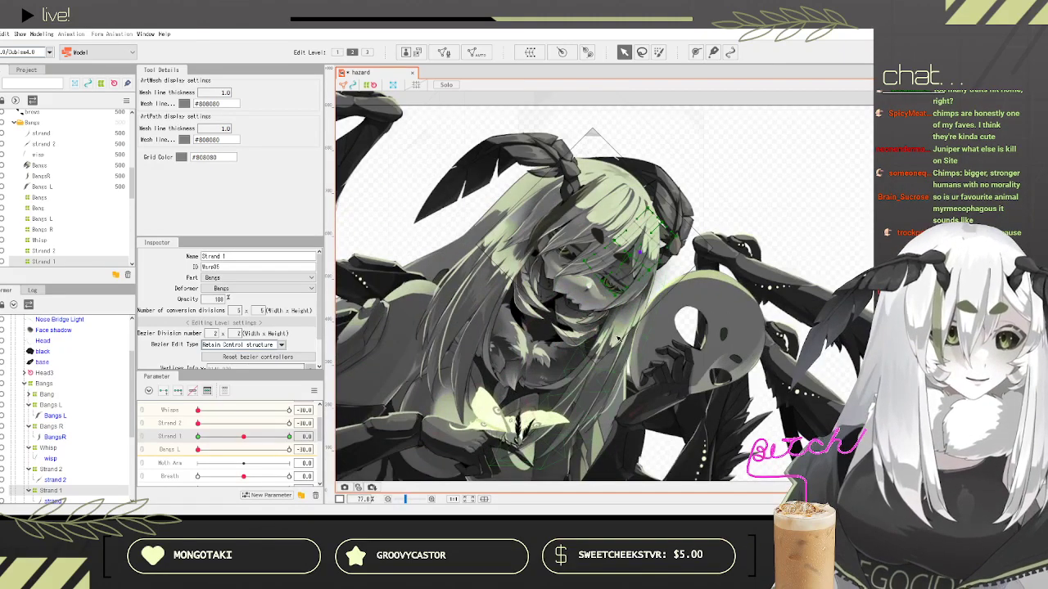
left_click_drag(277, 439, 135, 430)
Step: Collapse Folder 1 in the parameter list and add another parameter folder
scroll(207, 428, "up", 1)
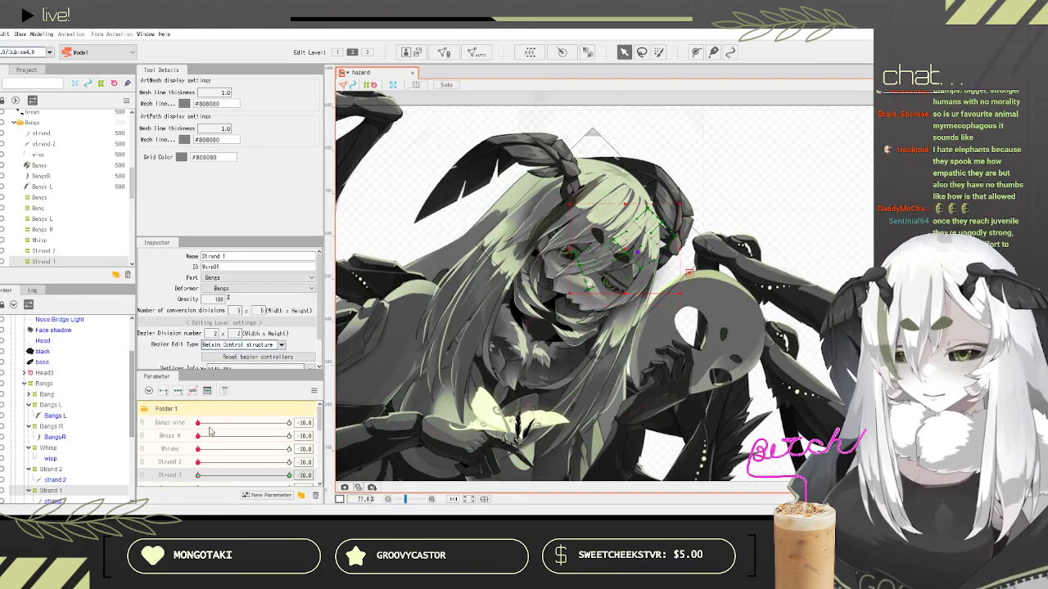
left_click(147, 411)
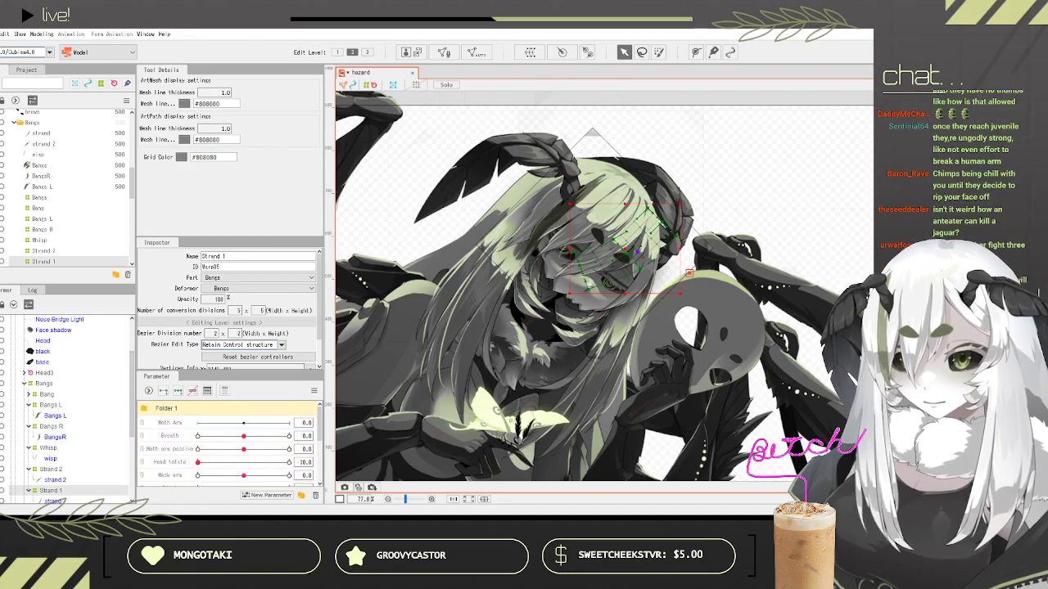
left_click(301, 495)
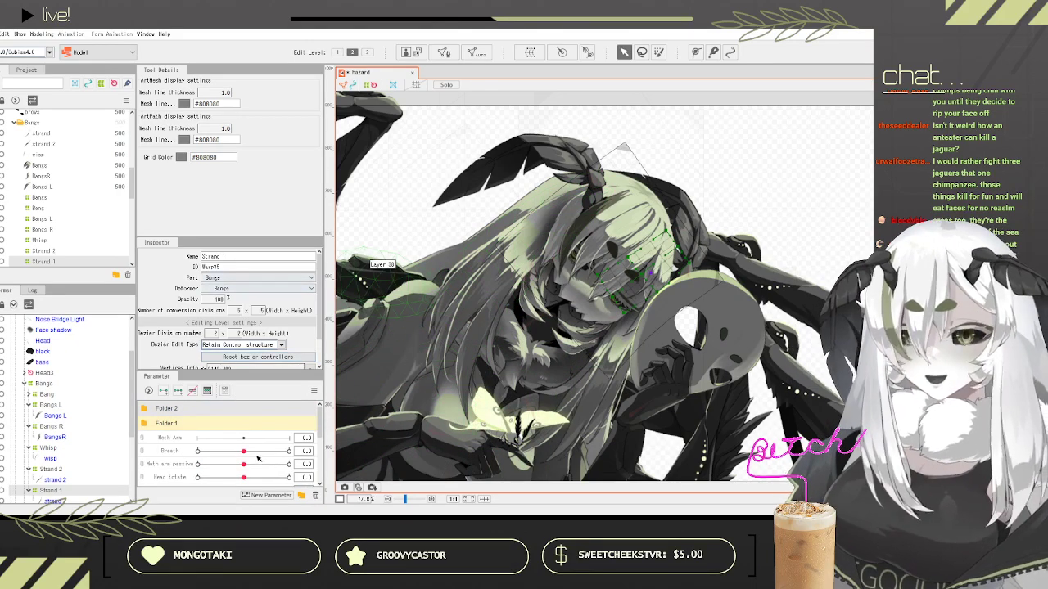
right_click(165, 426)
left_click(192, 421)
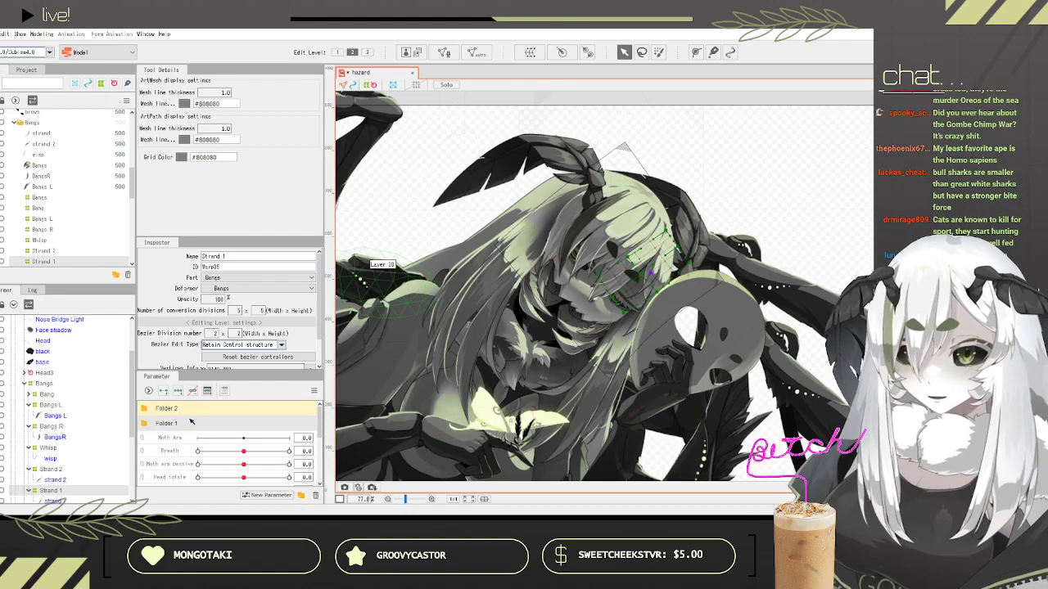
Step: Expand the Side hair part folder and select the L hair mesh
left_click(270, 422)
scroll(77, 373, "up", 2)
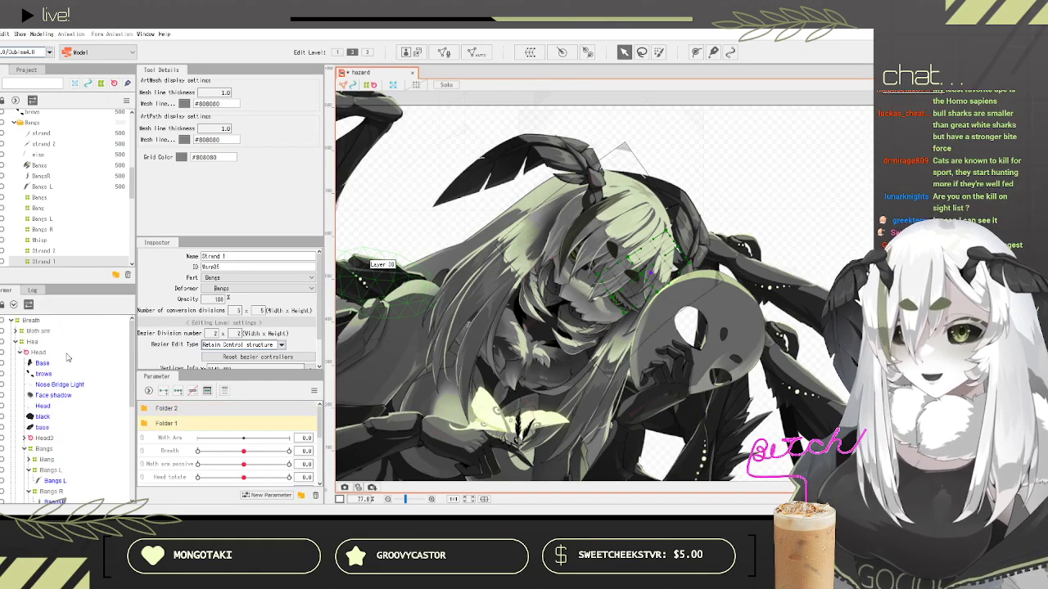
scroll(107, 213, "up", 1)
left_click(132, 218)
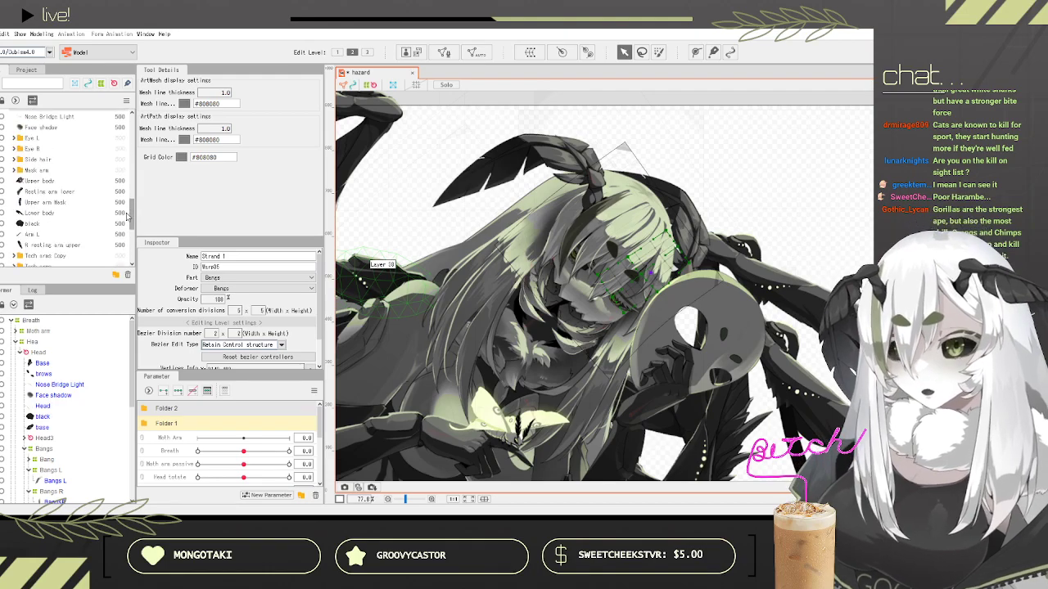
scroll(97, 223, "up", 5)
scroll(96, 223, "down", 3)
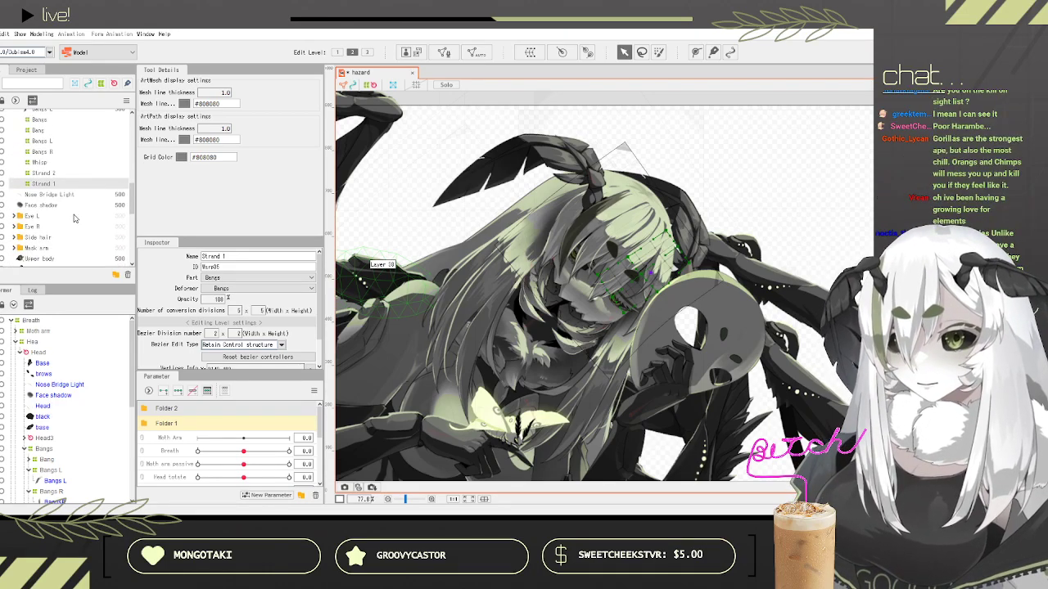
scroll(36, 177, "down", 10)
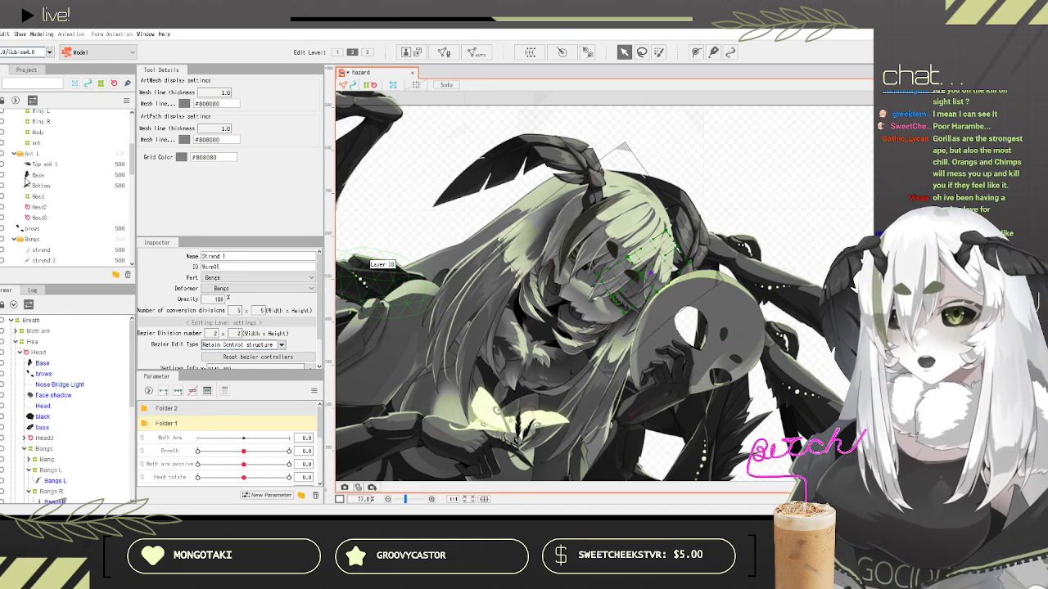
scroll(26, 182, "up", 8)
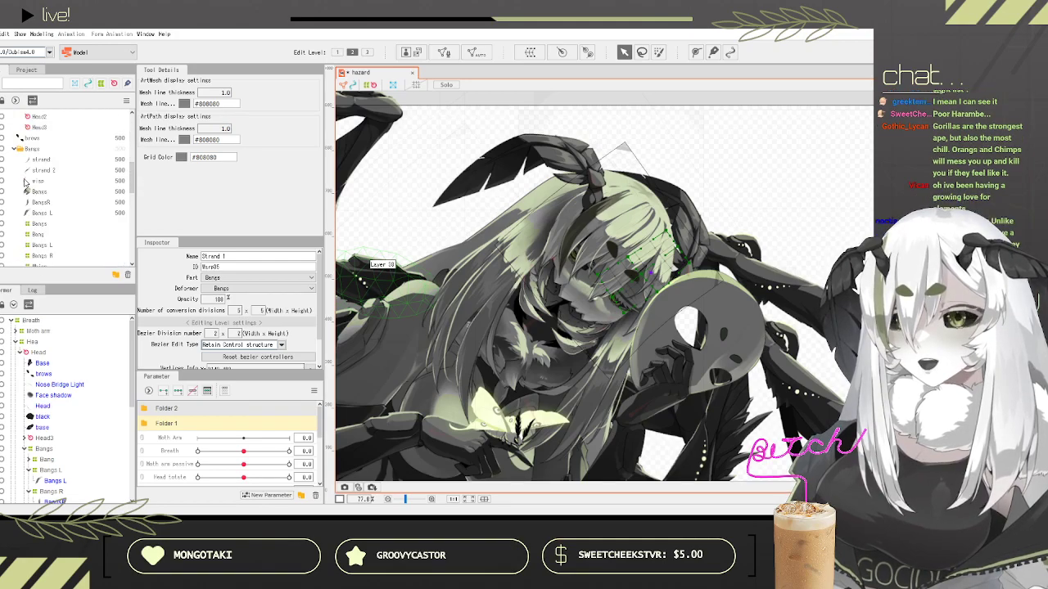
left_click(46, 185)
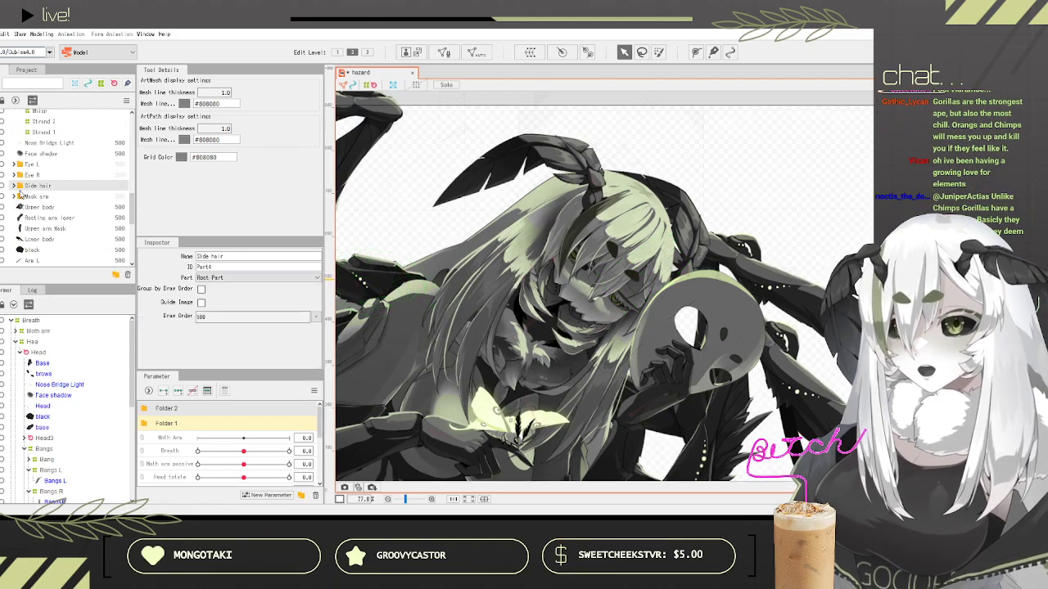
left_click(14, 186)
left_click(41, 197)
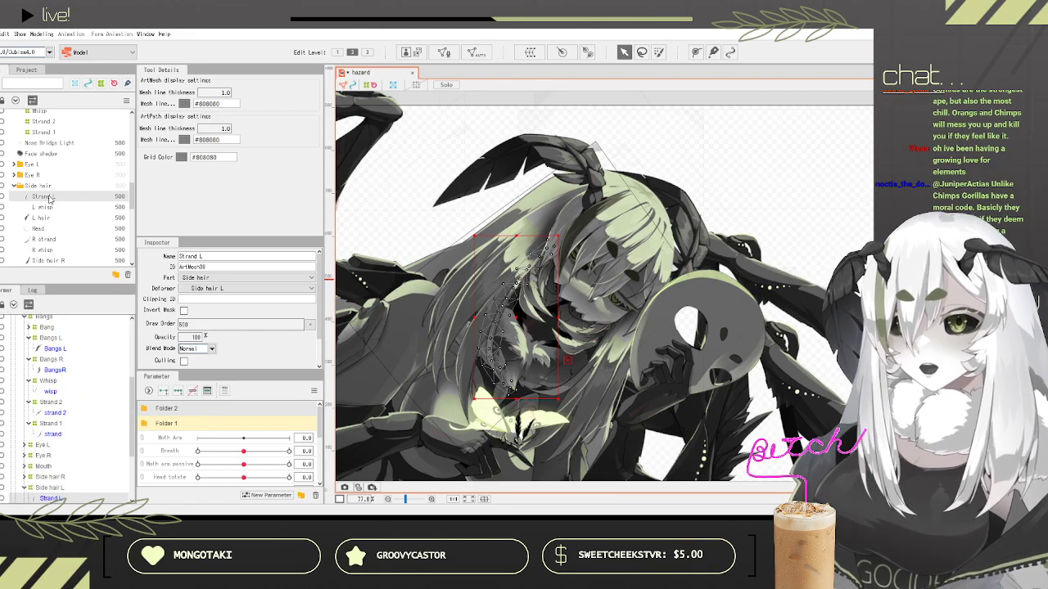
scroll(60, 360, "down", 3)
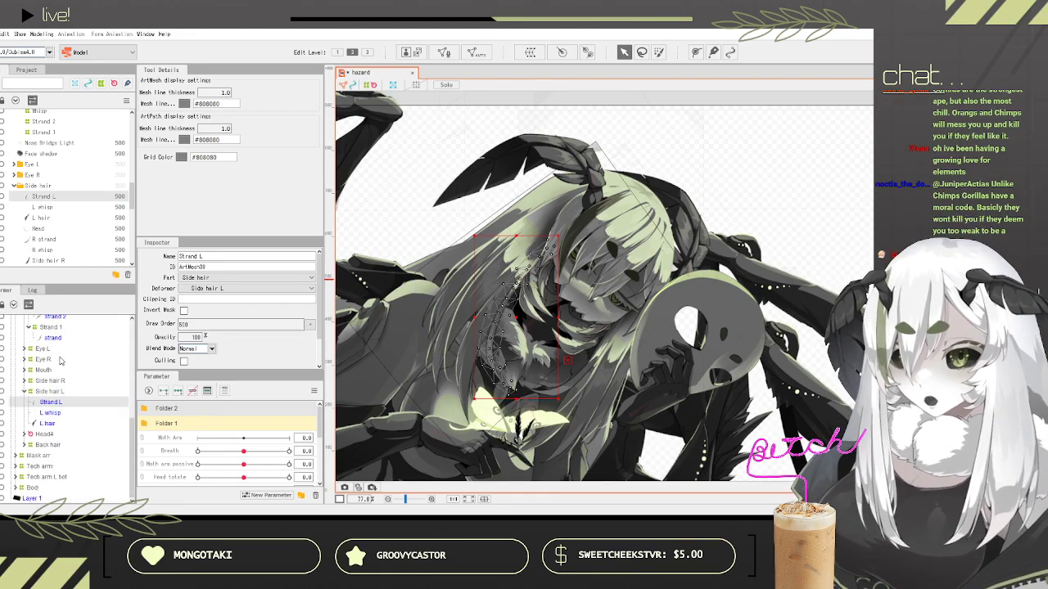
left_click(59, 423)
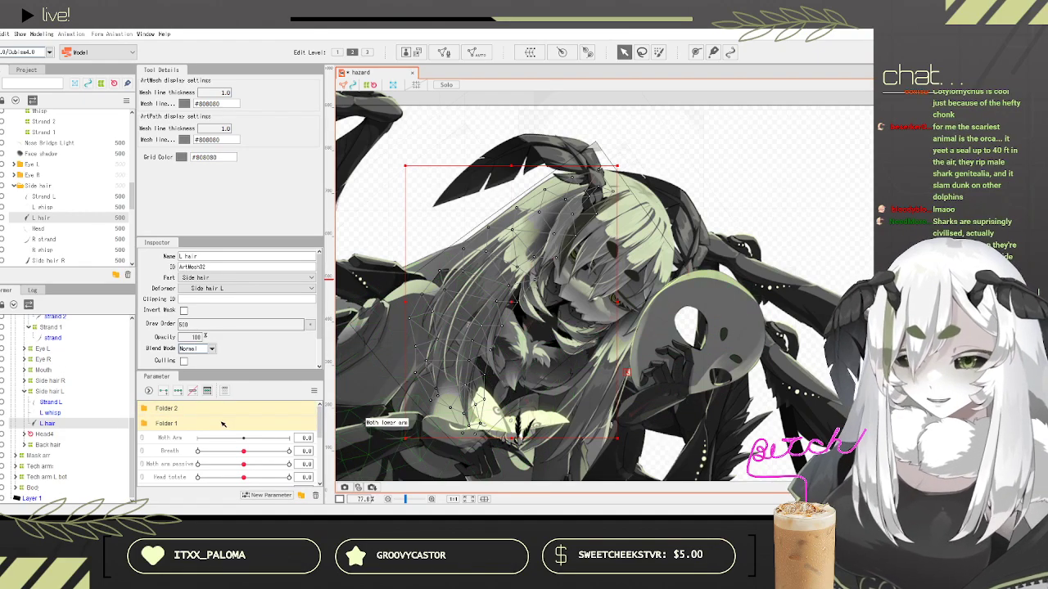
Step: Add a Side hair L parameter in Folder 2 and create a warp deformer named Side hair L around the L hair mesh
left_click(161, 409)
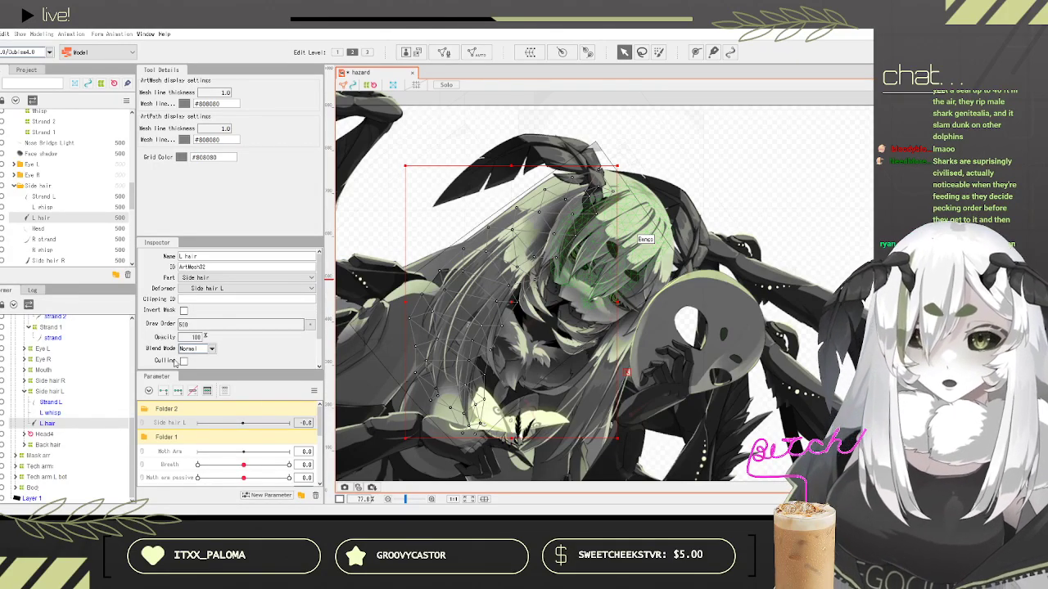
key("ctrl+z")
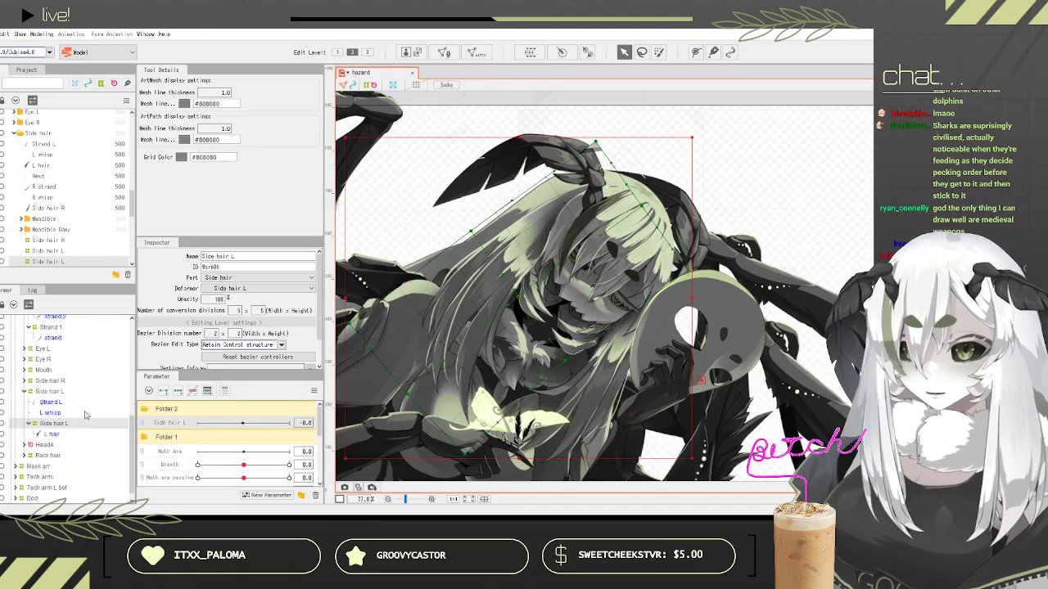
scroll(87, 414, "down", 1)
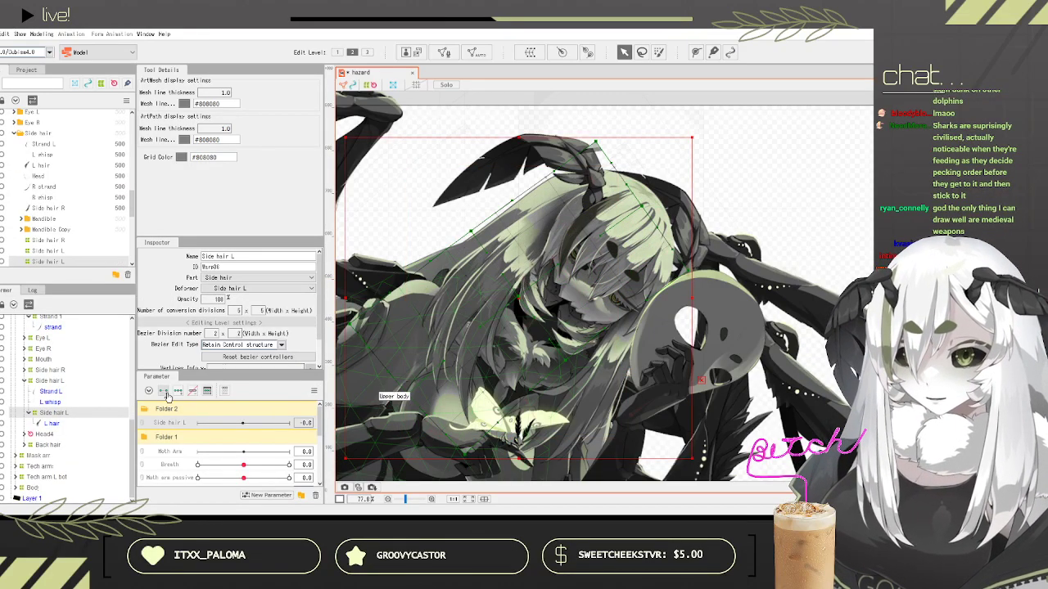
Step: Key Side hair L at -30 and 30, bending the deformer's control points inward toward the chest at 30 and outward at -30
left_click_drag(242, 423, 291, 427)
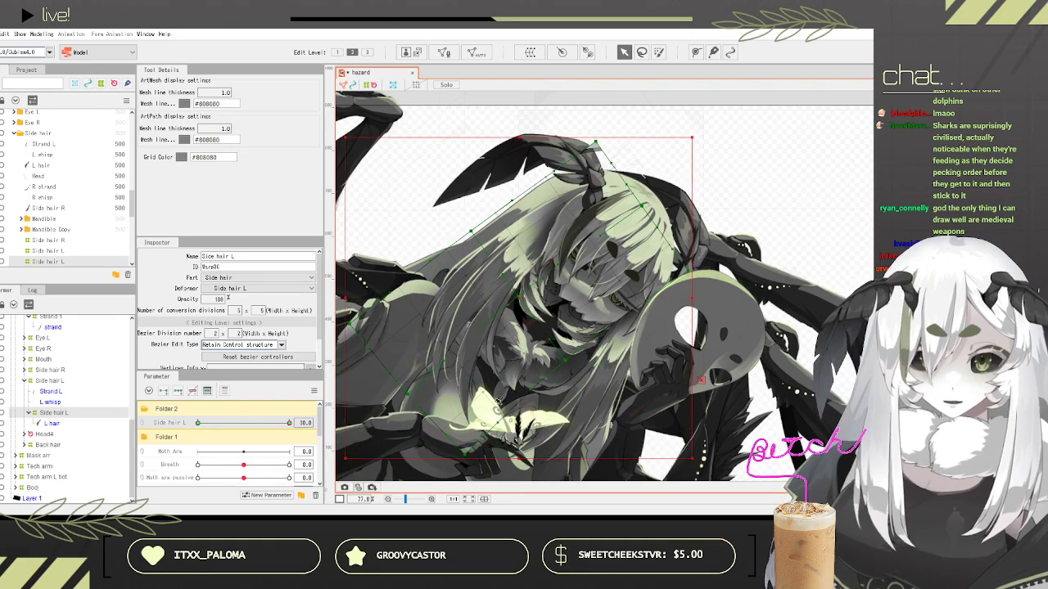
scroll(470, 320, "down", 4)
scroll(464, 376, "up", 4)
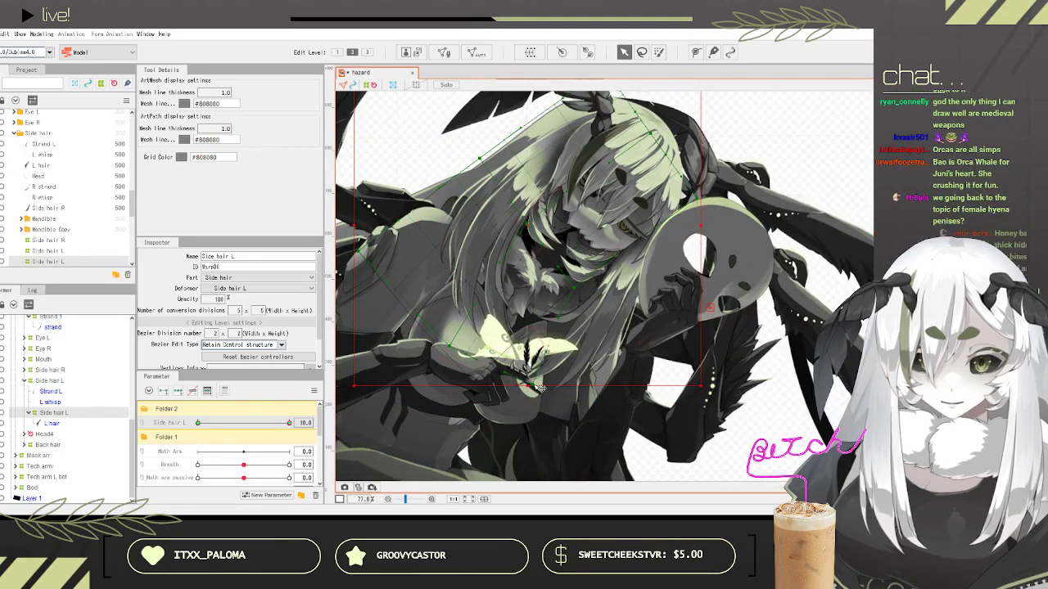
scroll(493, 284, "down", 1)
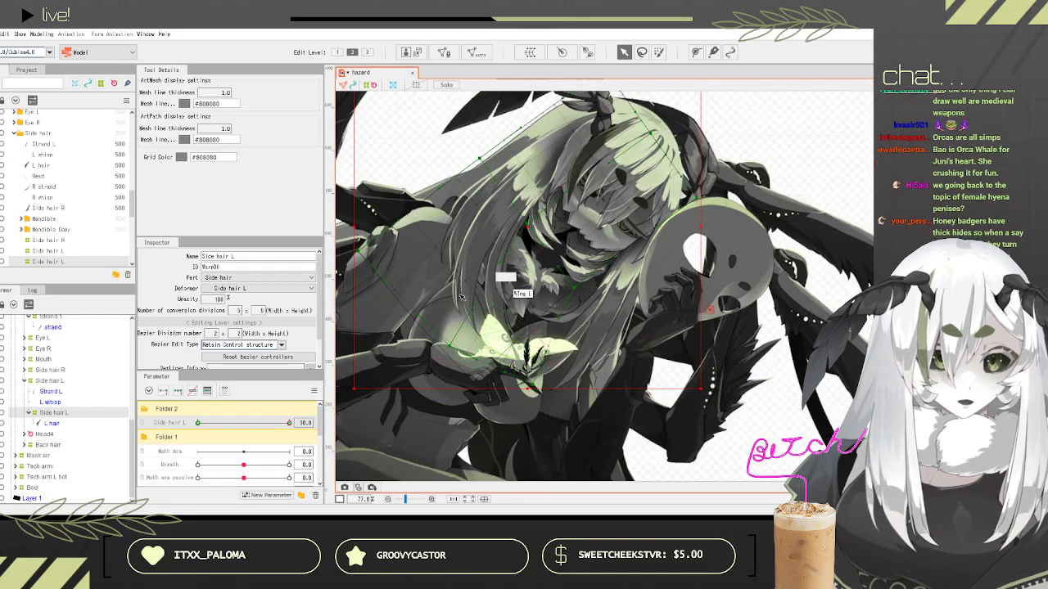
scroll(516, 284, "down", 2)
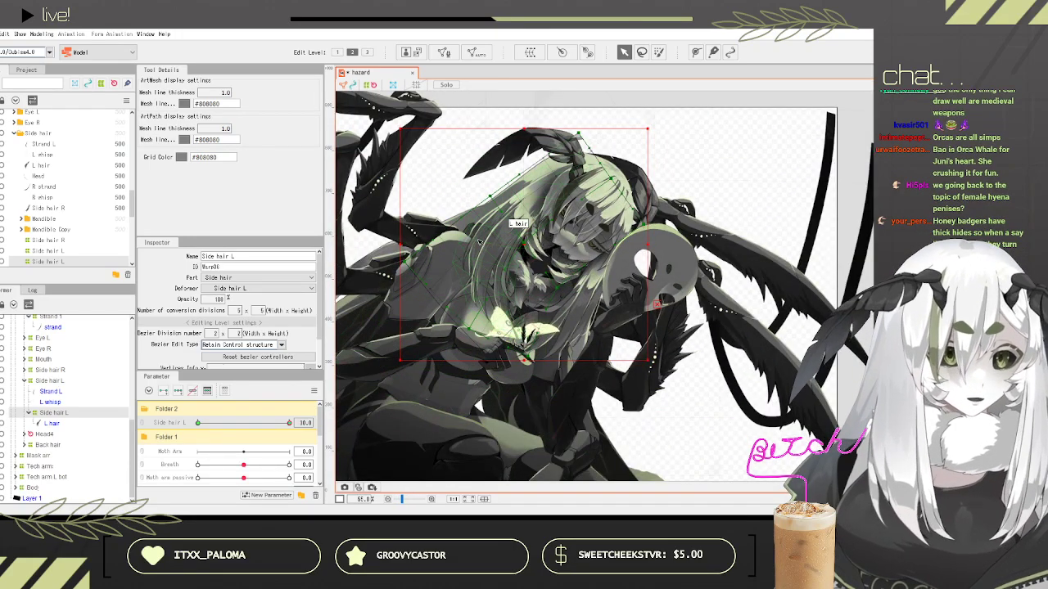
scroll(487, 237, "up", 2)
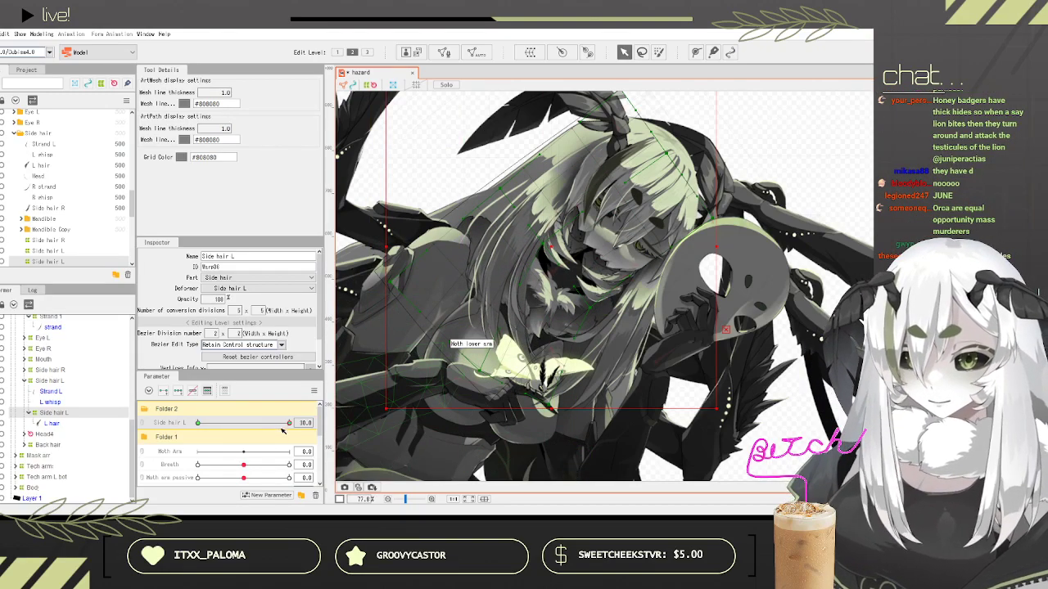
left_click_drag(288, 424, 166, 409)
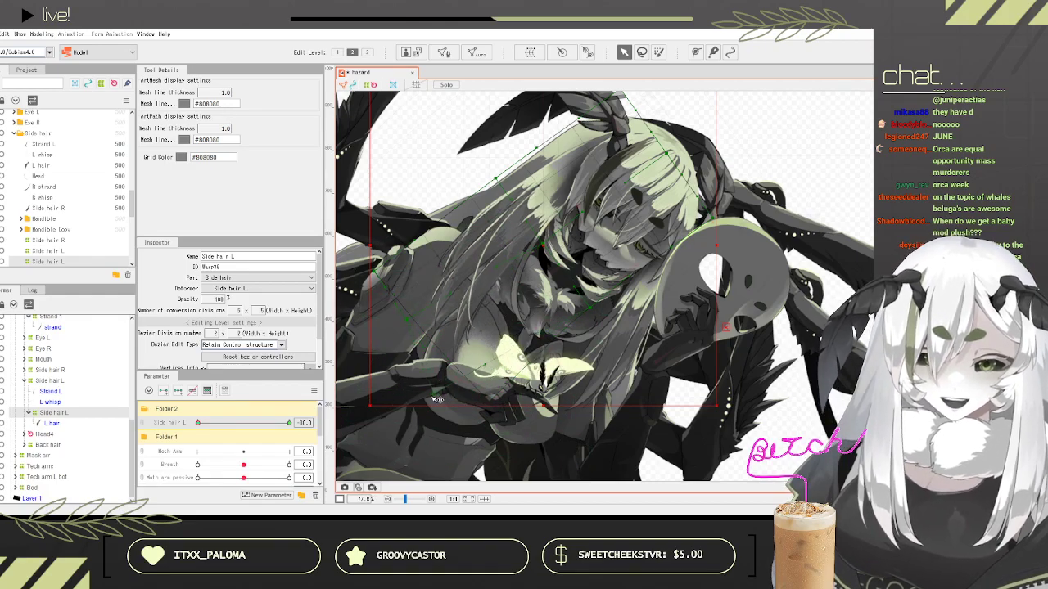
Step: Set Side hair L back to 30 and pull the deformer's lower control points farther across the chest near the moth
left_click_drag(199, 422, 290, 410)
left_click(57, 411)
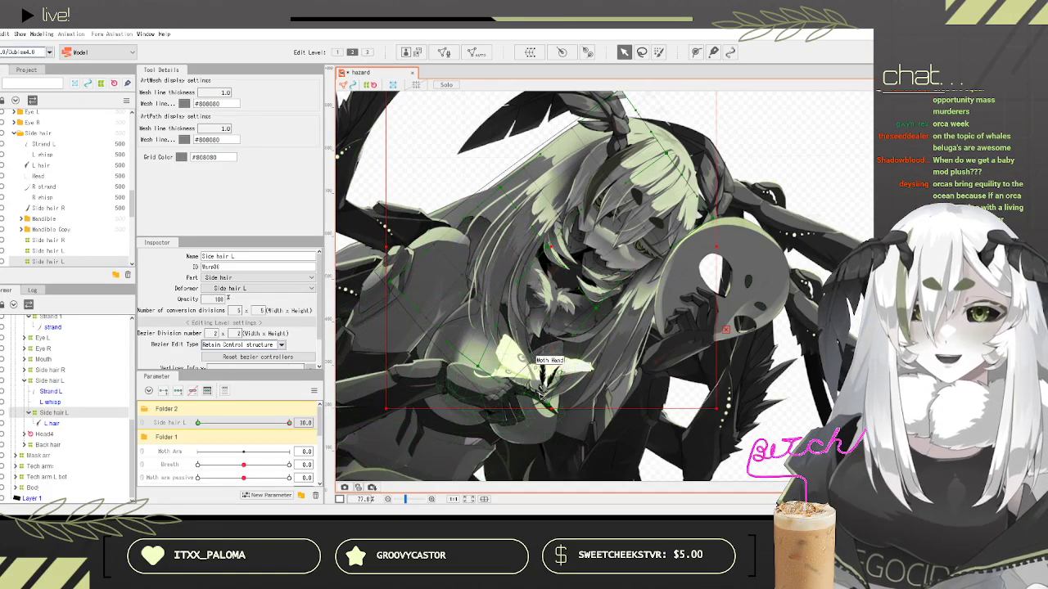
scroll(506, 385, "up", 2)
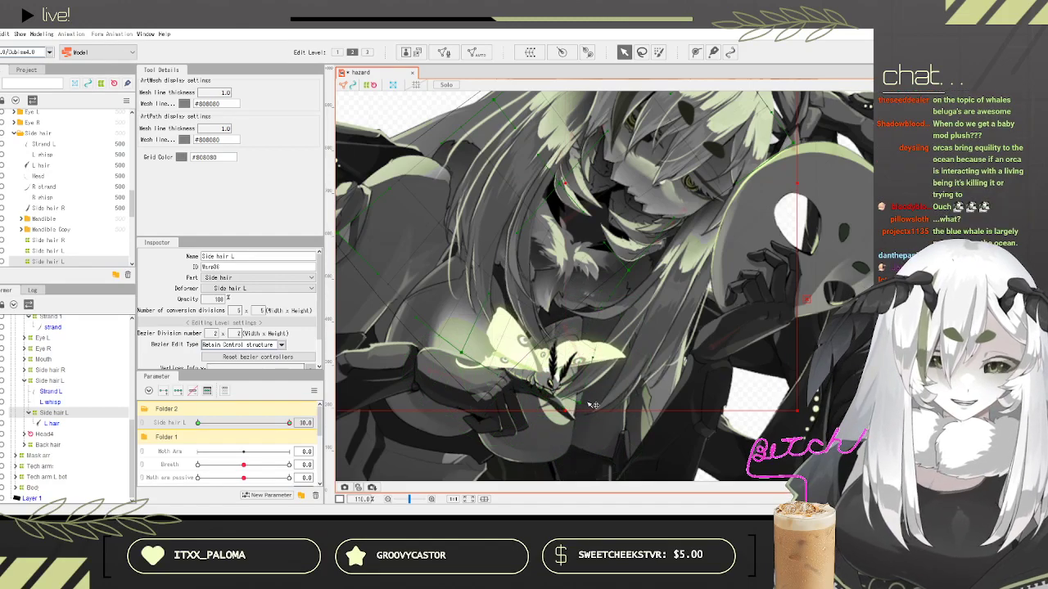
scroll(459, 193, "down", 2)
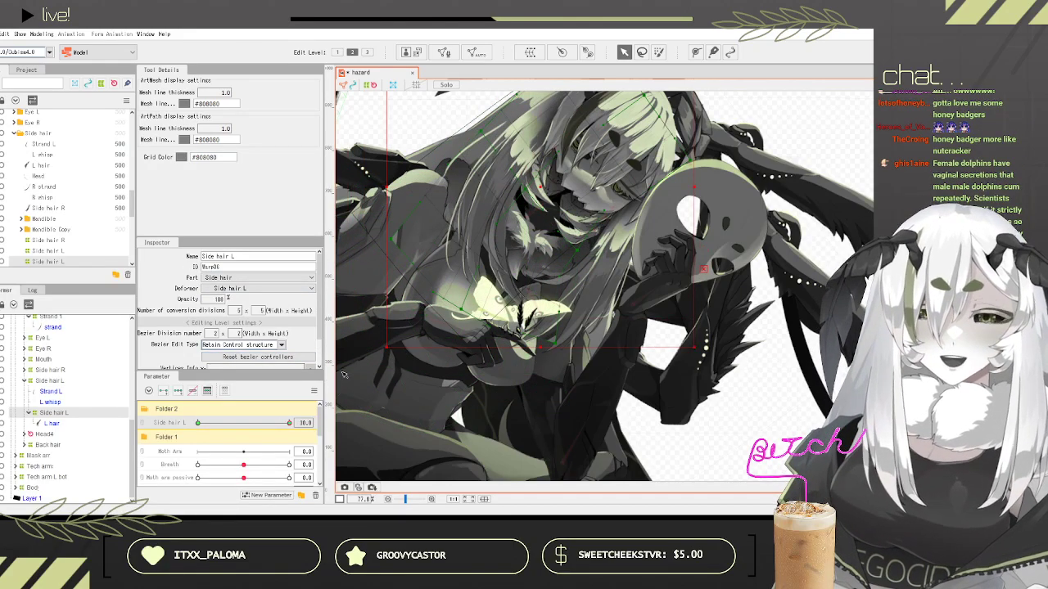
scroll(501, 334, "up", 2)
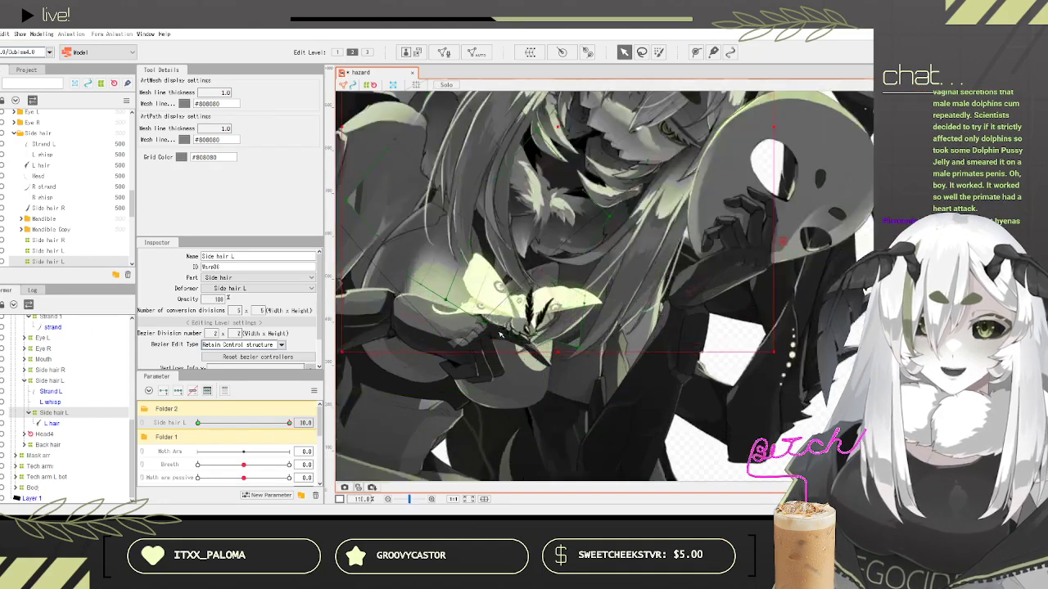
scroll(573, 190, "down", 4)
scroll(458, 246, "up", 1)
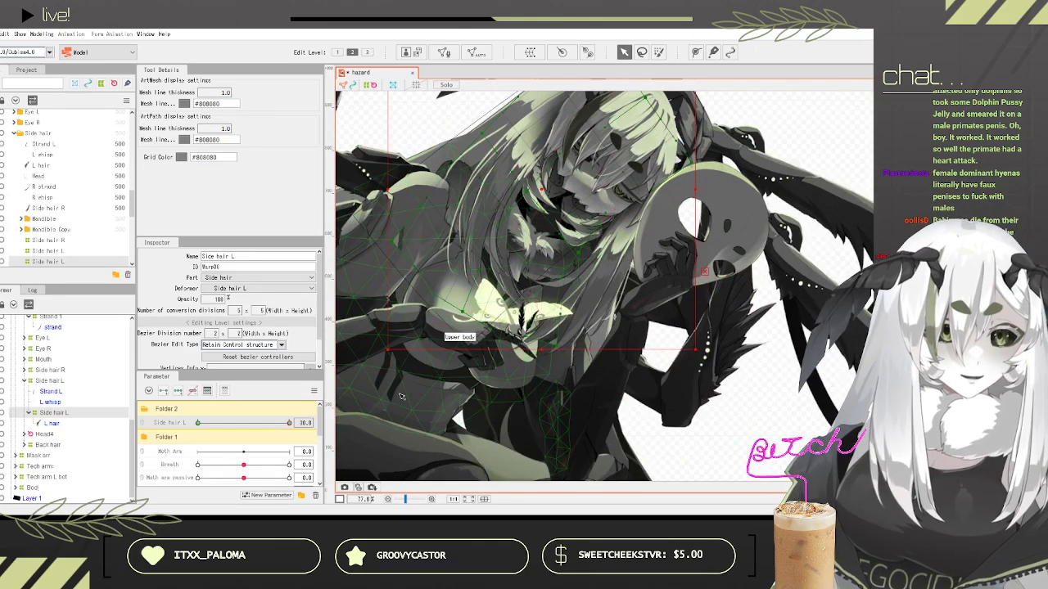
left_click_drag(266, 423, 366, 391)
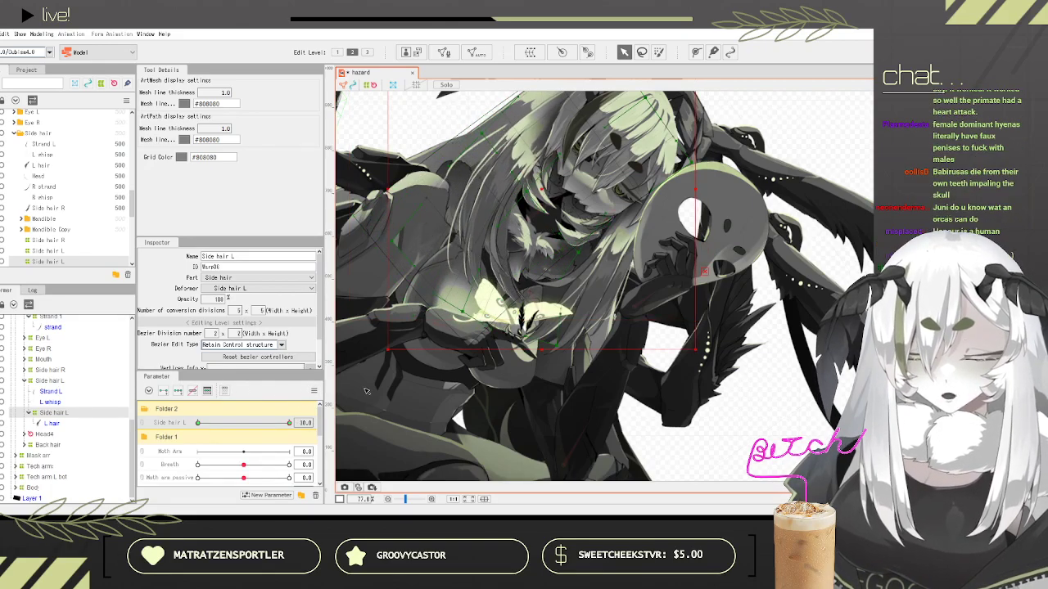
Step: Add a Side hair L tips parameter in Folder 2 and subdivide the L hair mesh with 4 Division
left_click(69, 427)
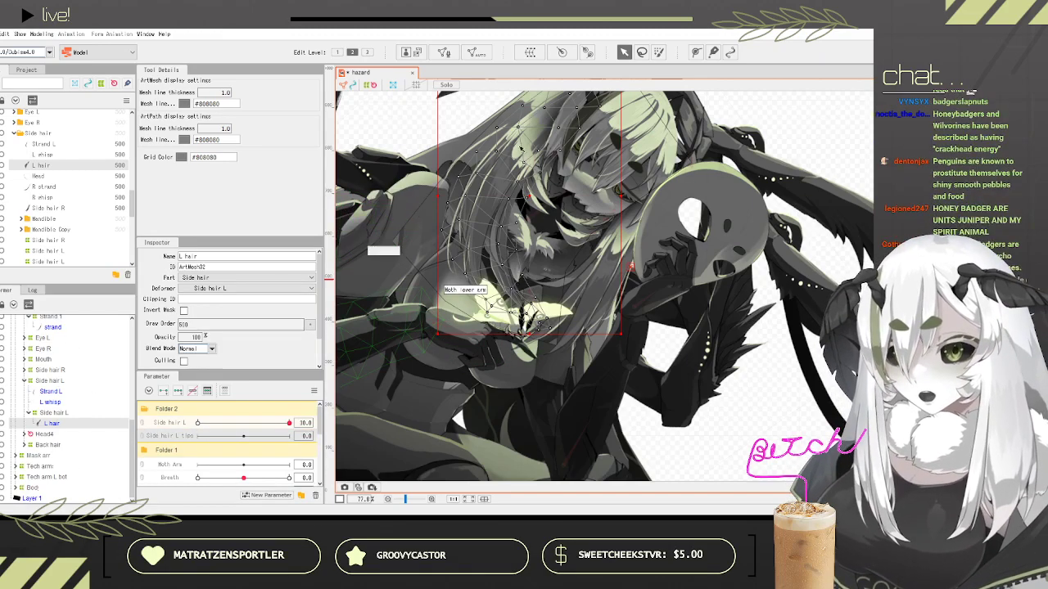
left_click(443, 52)
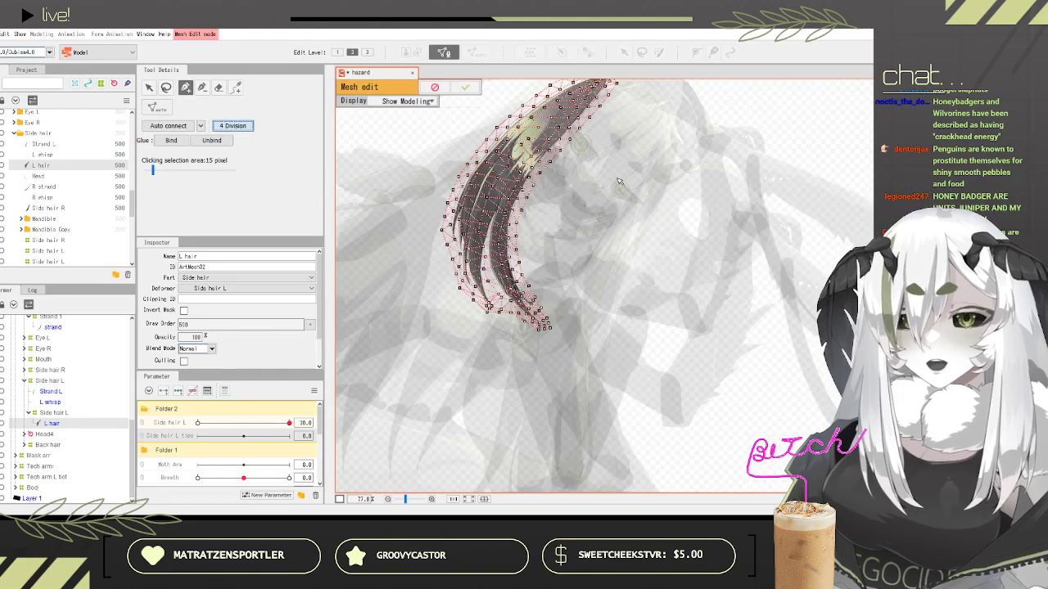
left_click(466, 87)
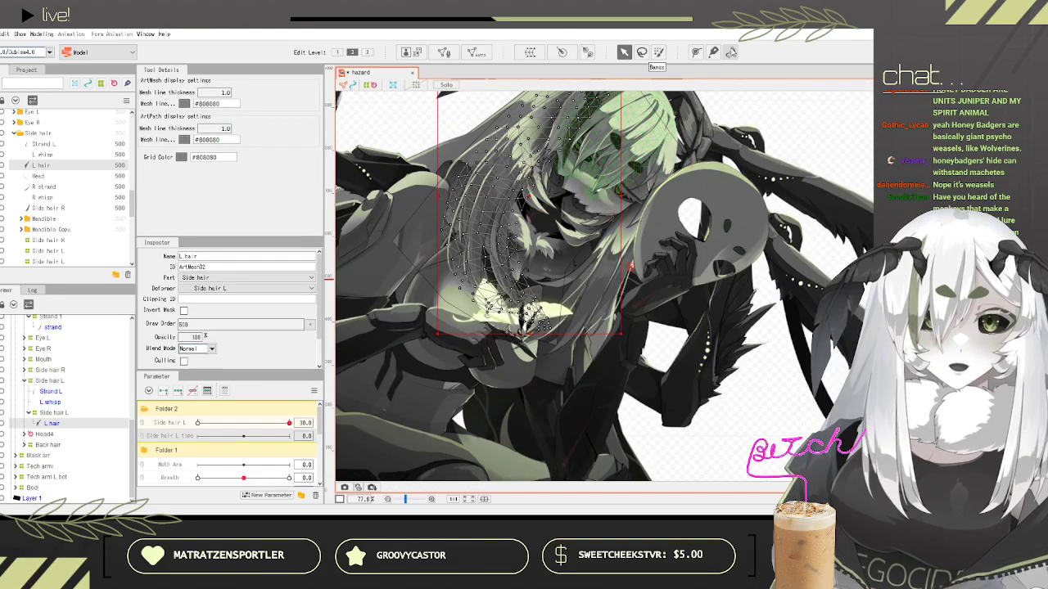
Step: Draw a deform path along the L hair mesh from near its roots down to the tips beside the moth
left_click(696, 52)
left_click(543, 127)
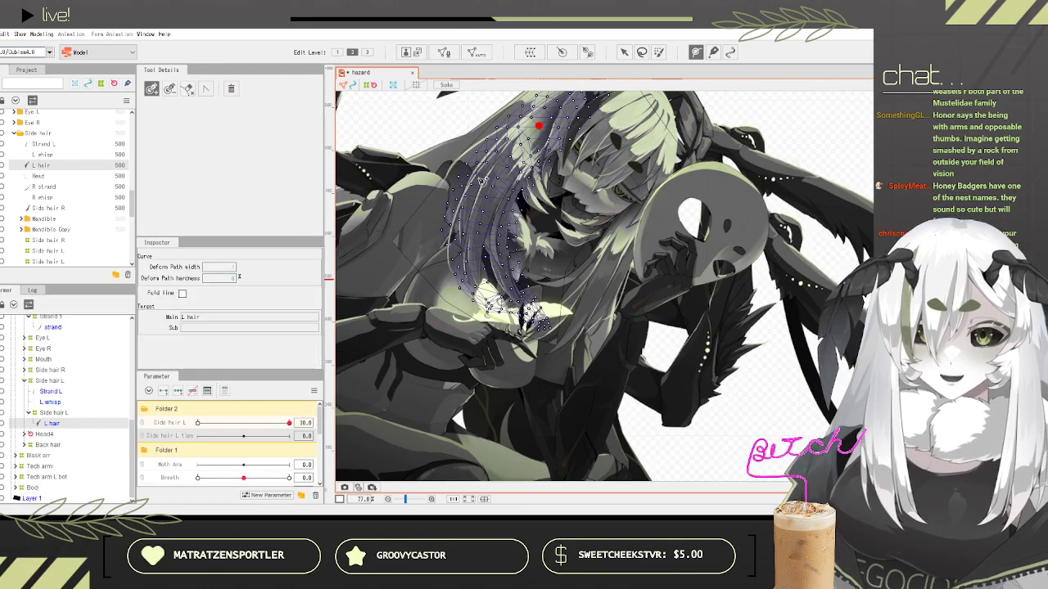
left_click(489, 249)
left_click(521, 312)
left_click(540, 326)
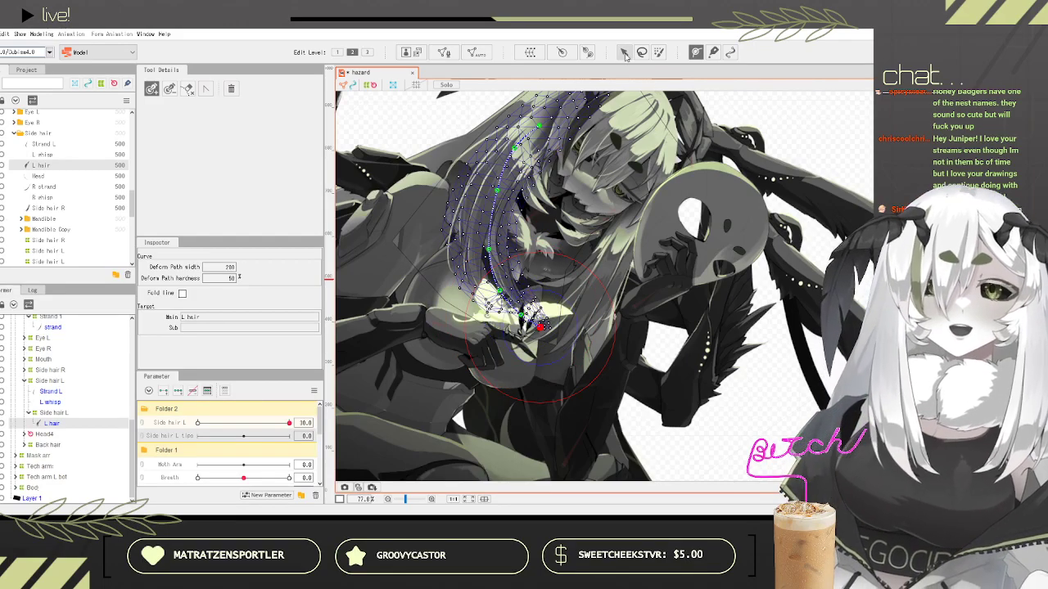
left_click(623, 53)
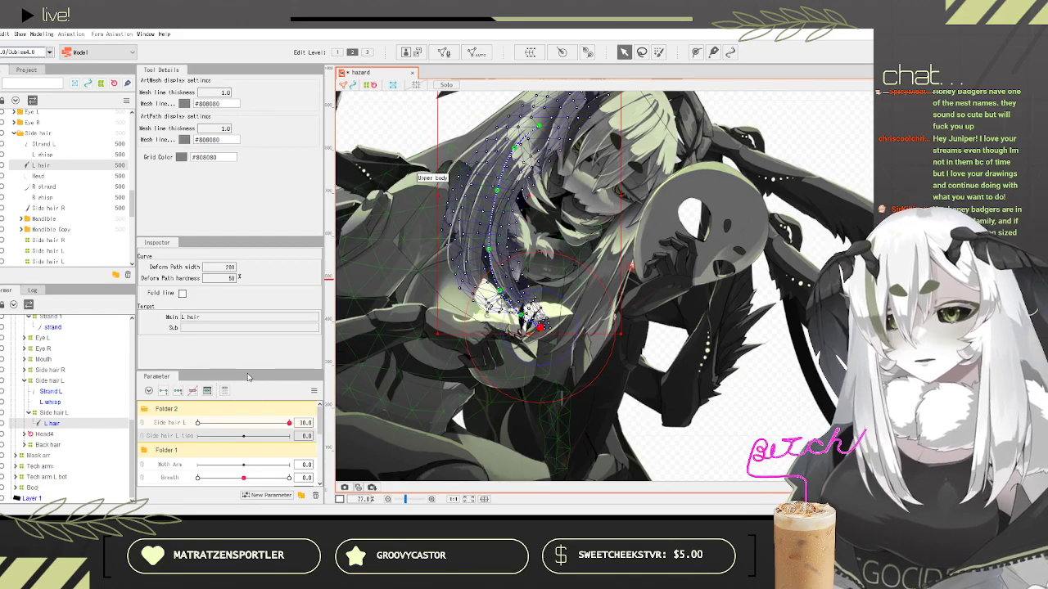
Step: Add keys at -30 and 30 to the Side hair L tips parameter and set it to -30
left_click_drag(245, 440, 189, 436)
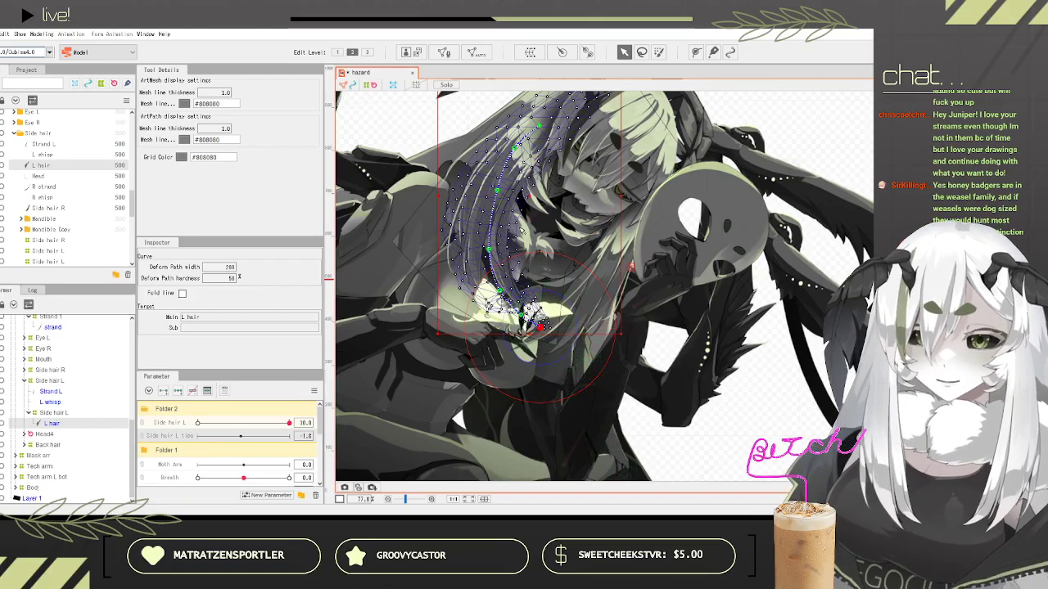
scroll(517, 228, "down", 1)
scroll(517, 227, "up", 2)
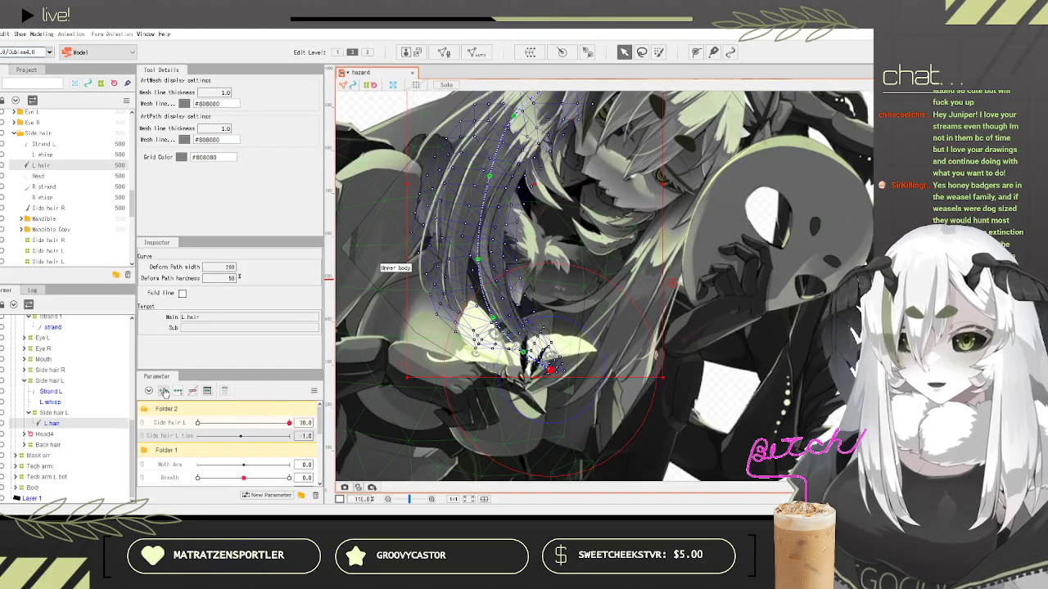
left_click_drag(240, 436, 185, 440)
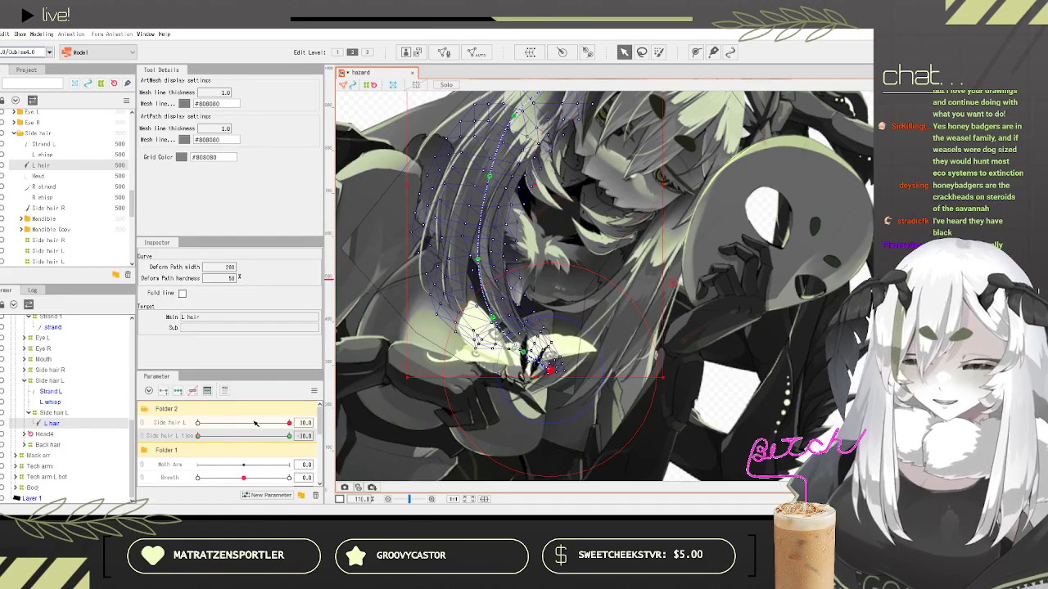
Step: Bring Side hair L to just below its midpoint and bend the lower L hair deform path points outward, away from the chest
left_click_drag(252, 423, 232, 423)
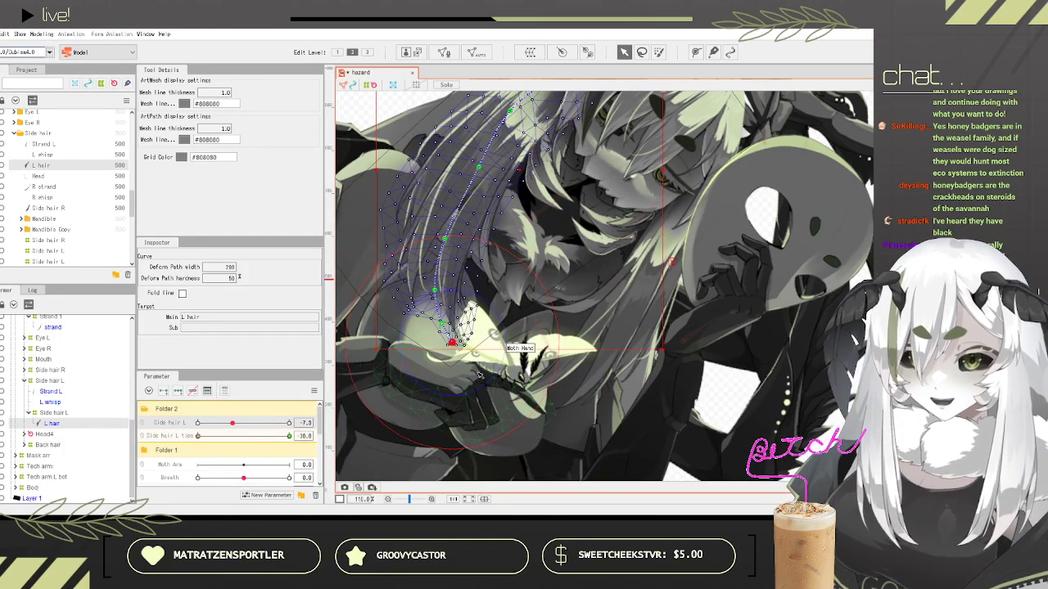
scroll(479, 375, "up", 2)
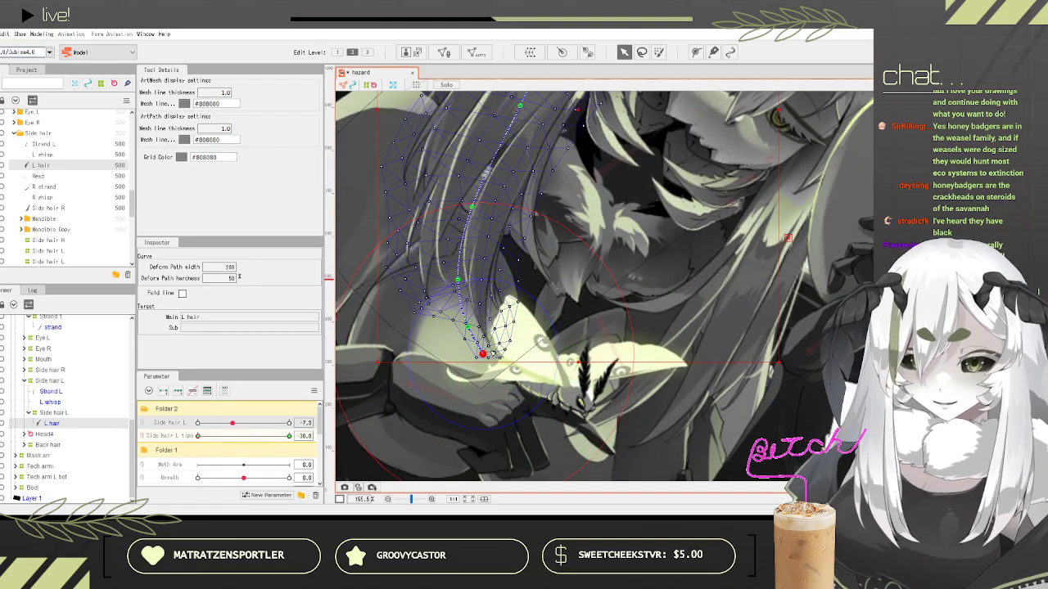
left_click_drag(484, 354, 429, 356)
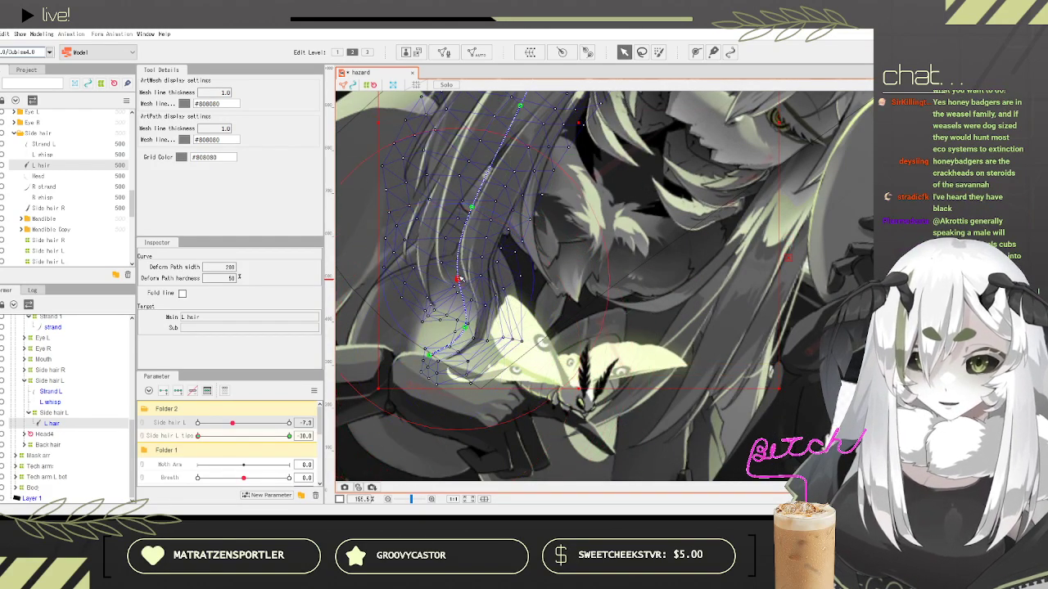
left_click_drag(459, 279, 449, 279)
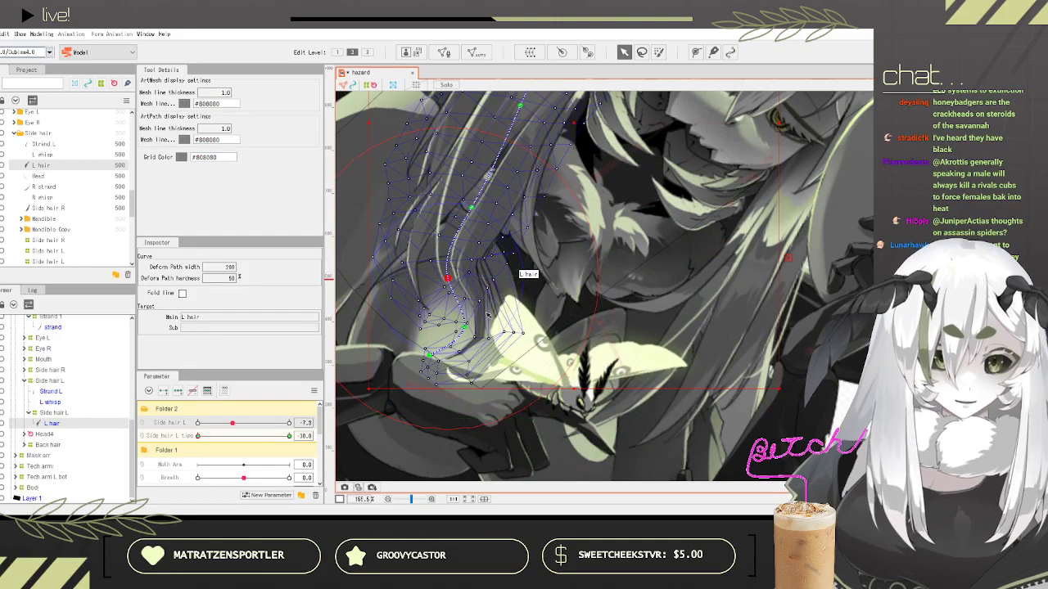
left_click_drag(468, 329, 426, 320)
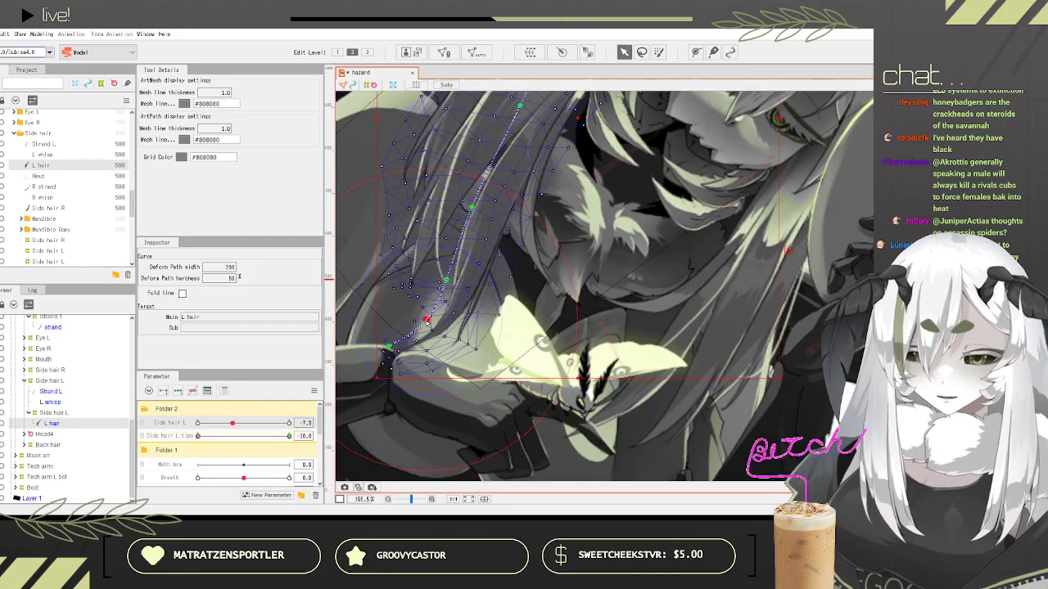
left_click_drag(472, 208, 466, 207)
left_click_drag(446, 281, 426, 268)
left_click_drag(425, 323, 337, 309)
scroll(488, 255, "down", 3)
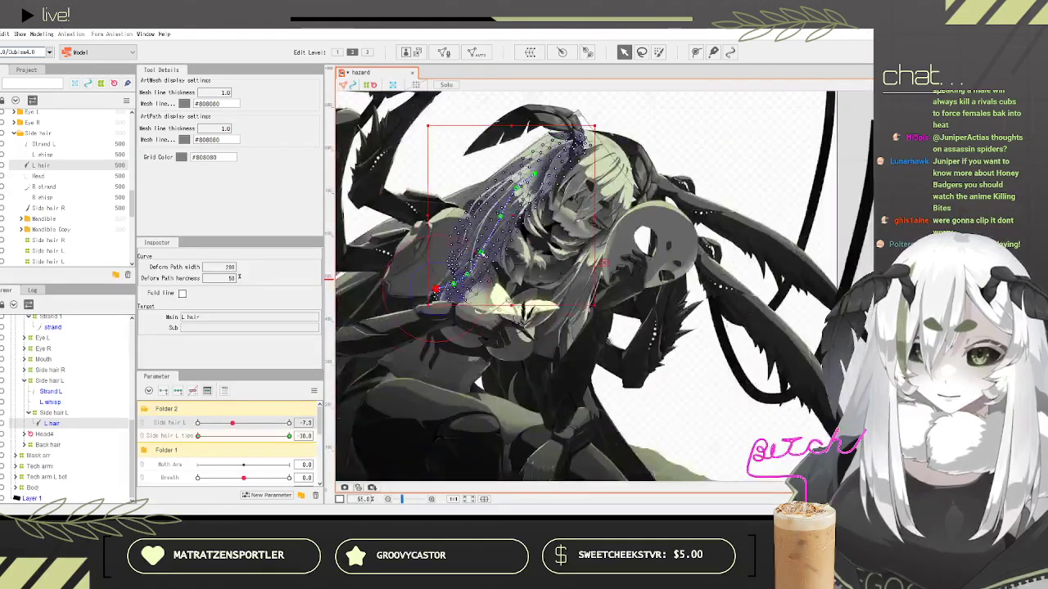
Step: Set Side hair L to -30 with its tips at -30 and examine the outward sweep of the L hair path
scroll(455, 184, "up", 2)
left_click_drag(208, 438, 126, 415)
left_click_drag(231, 423, 138, 403)
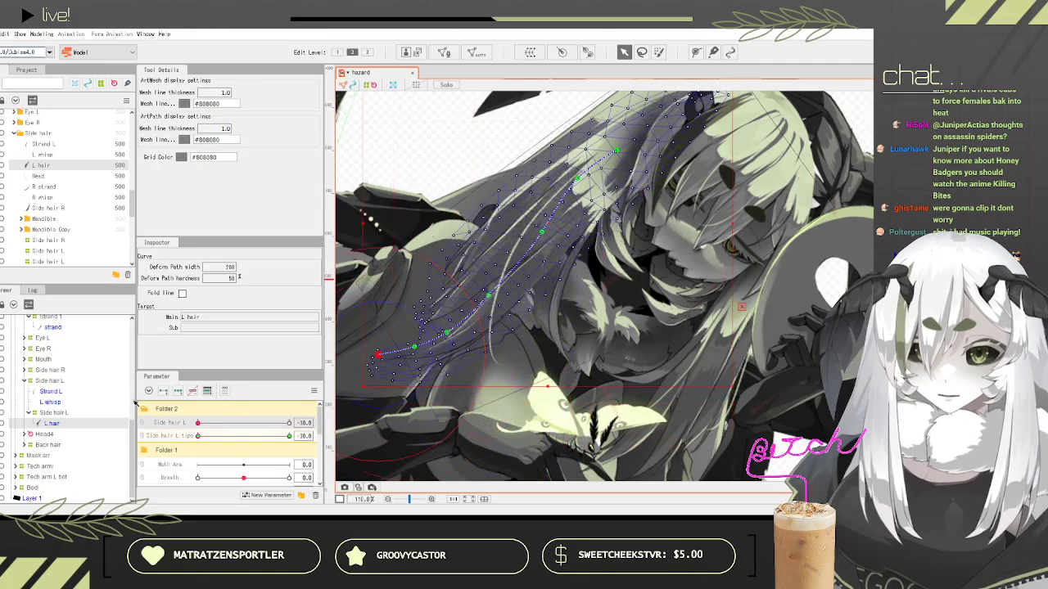
left_click_drag(202, 437, 84, 398)
scroll(417, 259, "up", 3)
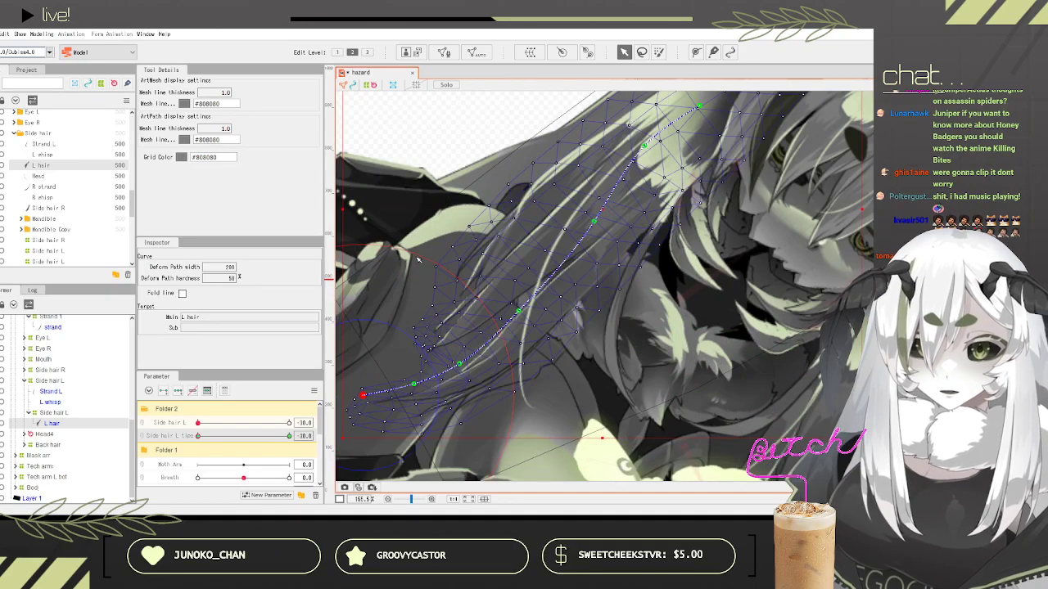
scroll(587, 302, "down", 3)
scroll(559, 307, "up", 3)
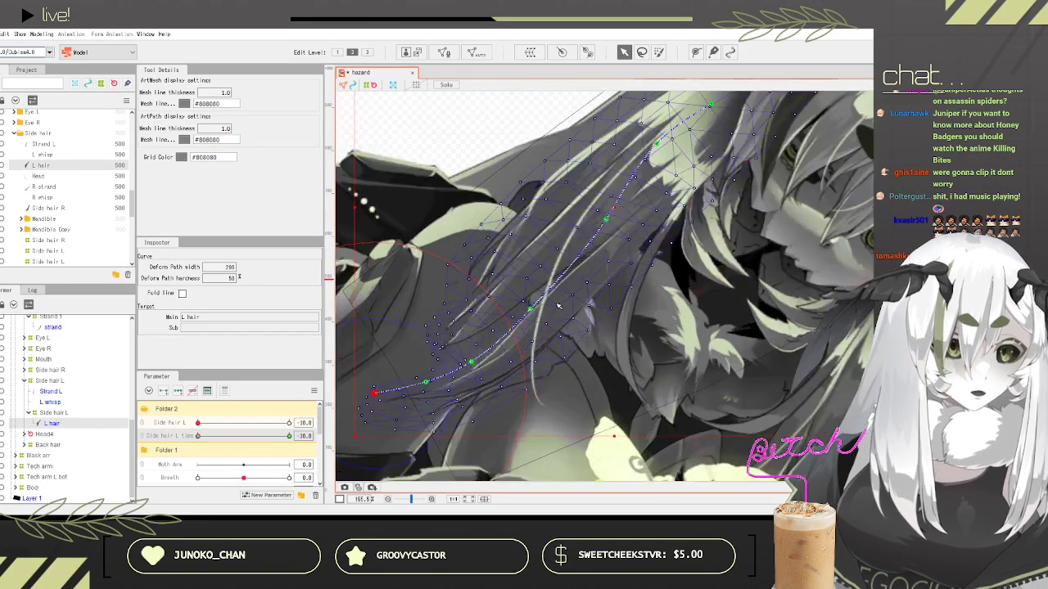
left_click_drag(472, 361, 370, 385)
Step: Set Side hair L tips to 30 and shift the lower L hair path points inward toward the moth
left_click_drag(215, 441, 372, 449)
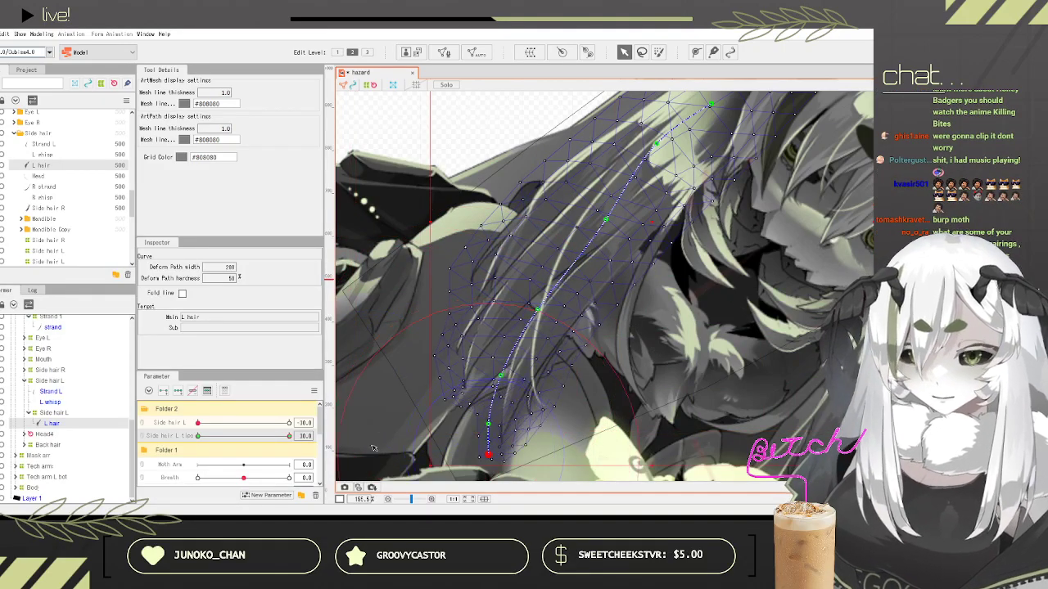
scroll(458, 385, "down", 3)
left_click_drag(468, 414, 395, 352)
scroll(395, 352, "up", 3)
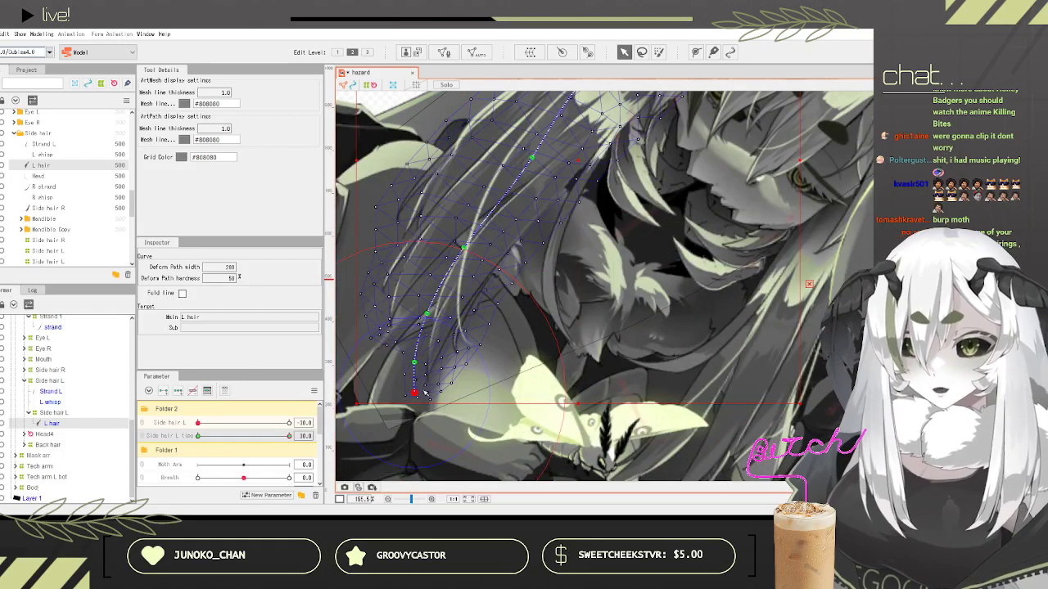
left_click_drag(415, 393, 450, 399)
left_click_drag(417, 362, 436, 365)
left_click_drag(427, 314, 444, 314)
left_click_drag(464, 246, 473, 252)
left_click_drag(446, 314, 450, 317)
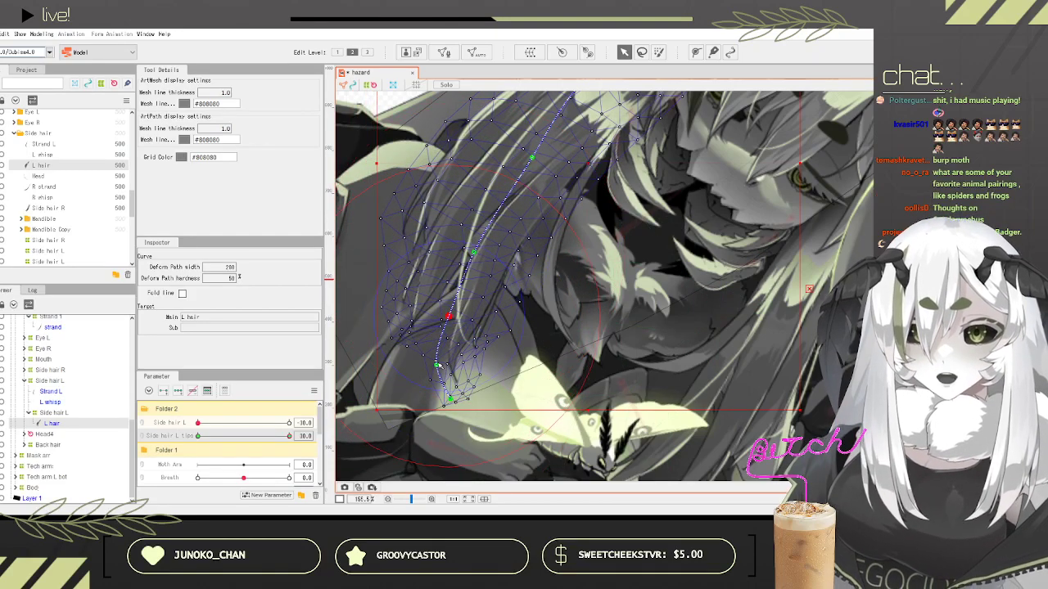
Step: Pull the L hair path's tip farther onto the moth's wing and smooth the points above it into an inward curve
left_click_drag(437, 365, 451, 364)
left_click_drag(452, 403, 486, 403)
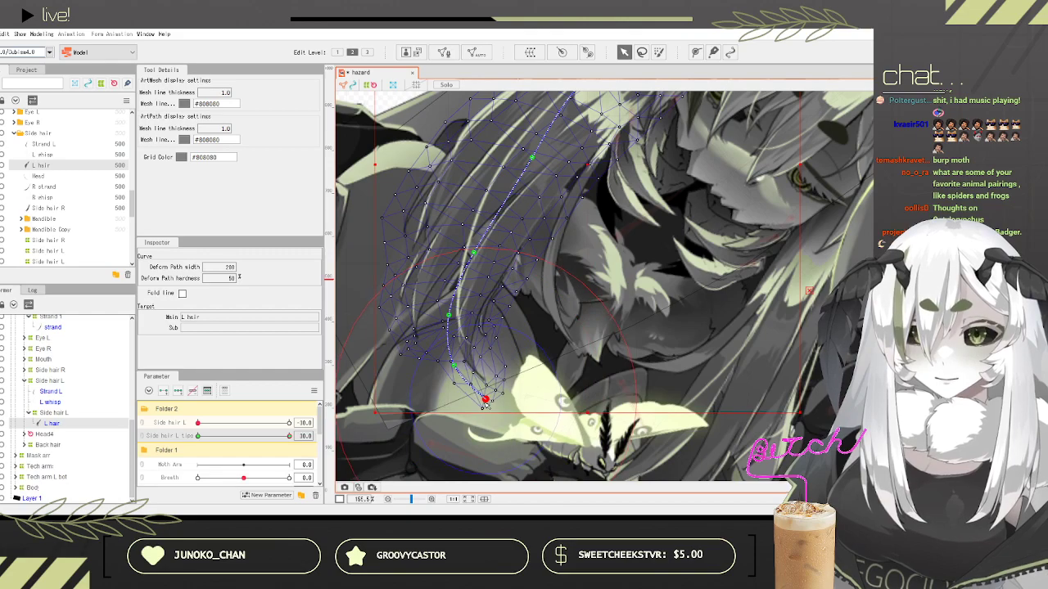
left_click_drag(454, 366, 460, 365)
left_click_drag(448, 314, 455, 315)
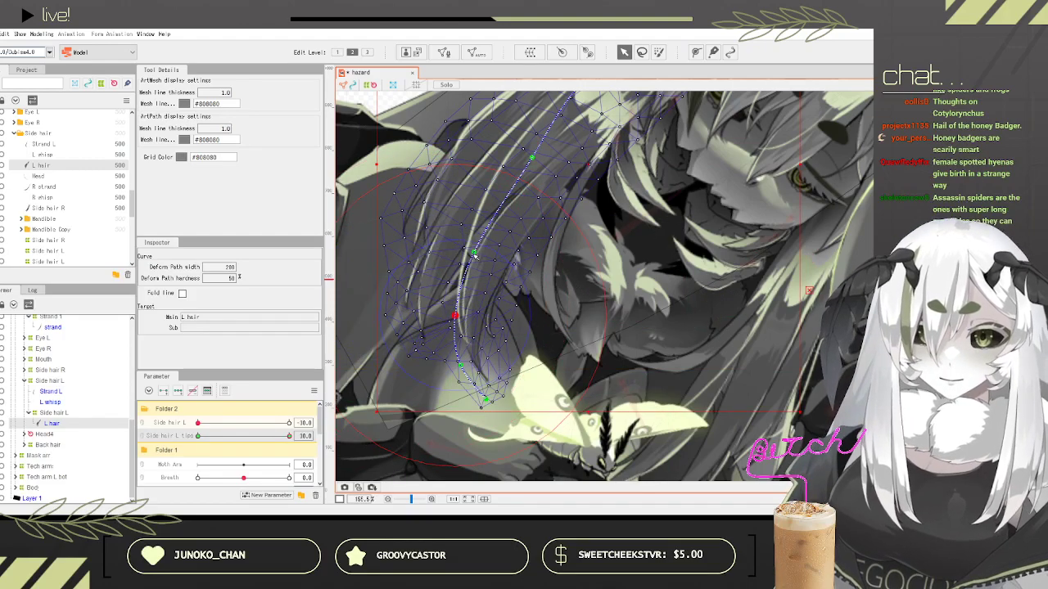
left_click_drag(472, 254, 483, 254)
left_click_drag(460, 364, 518, 407)
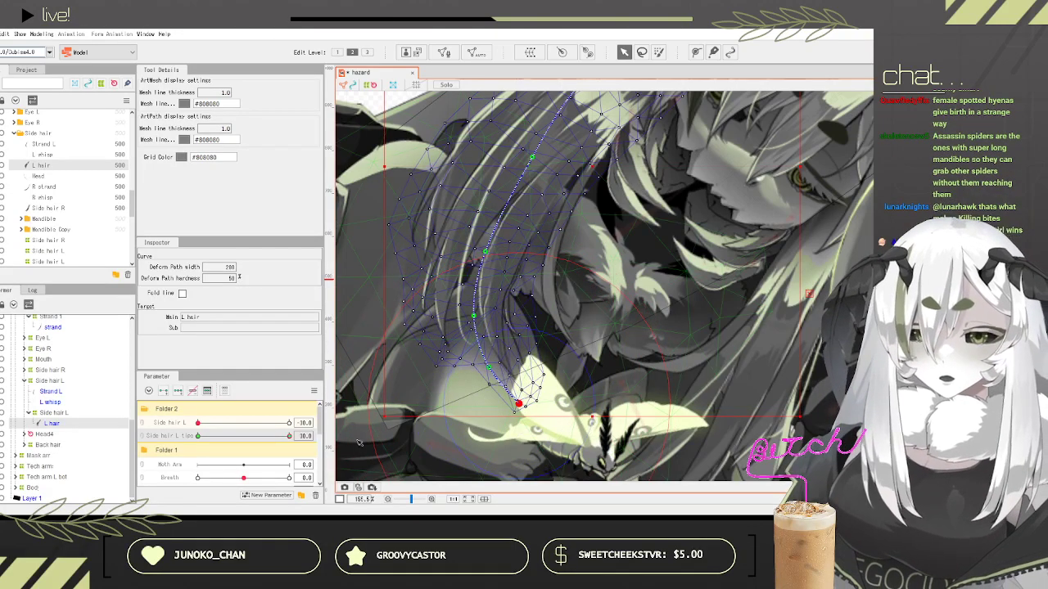
Step: Refine the inward curve for Side hair L -30 and tips 30 by nudging the L hair path's tip and middle points
mouse_move(199, 424)
left_mouse_down()
mouse_move(232, 422)
mouse_move(193, 416)
left_mouse_up()
mouse_move(289, 437)
left_mouse_down()
mouse_move(197, 436)
mouse_move(289, 436)
left_mouse_up()
scroll(655, 182, "down", 2)
scroll(589, 177, "up", 2)
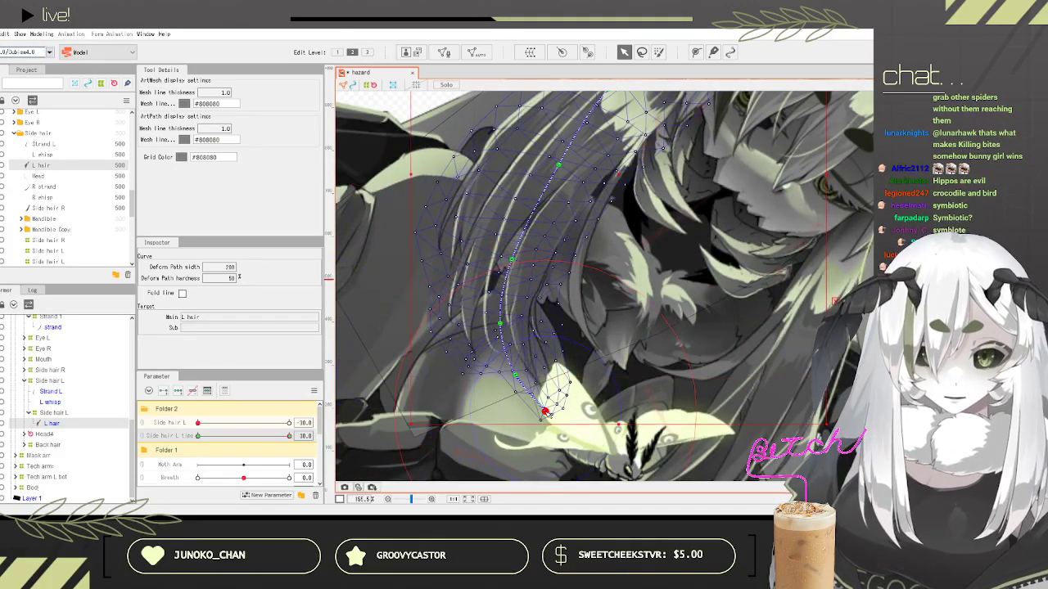
left_click_drag(548, 412, 566, 415)
left_click_drag(500, 323, 505, 324)
left_click_drag(516, 376, 526, 374)
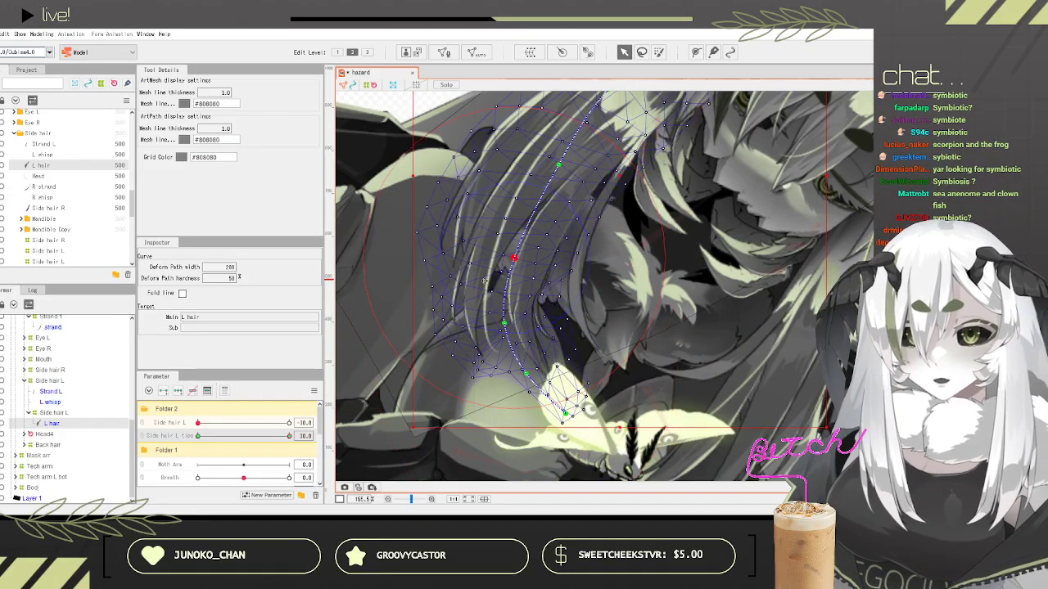
Step: Check the L hair swing by moving Side hair L and Side hair L tips between -30 and 30
left_click_drag(198, 422, 320, 431)
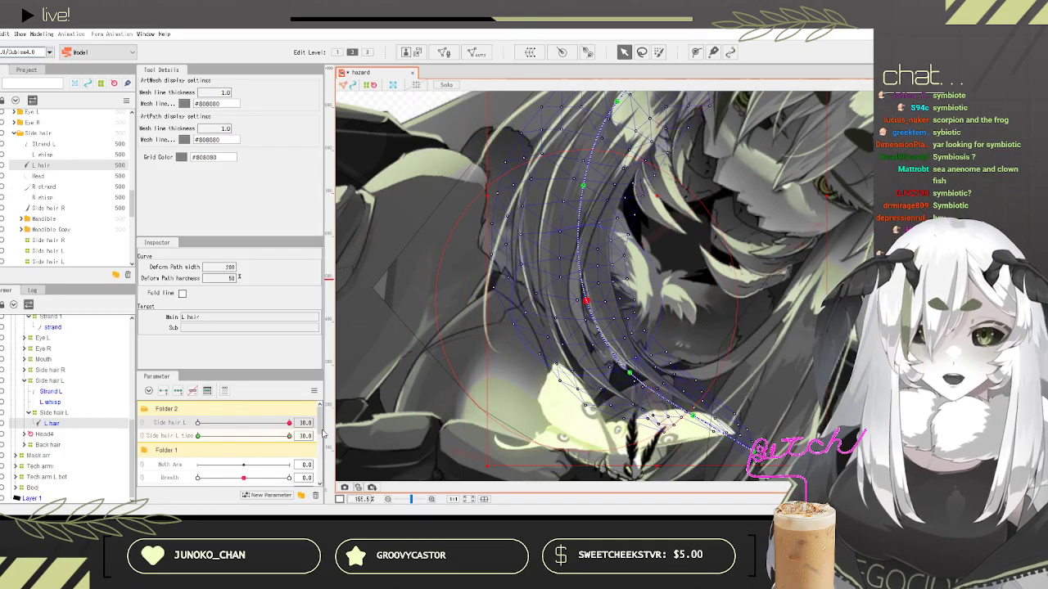
scroll(672, 305, "down", 5)
scroll(655, 355, "up", 5)
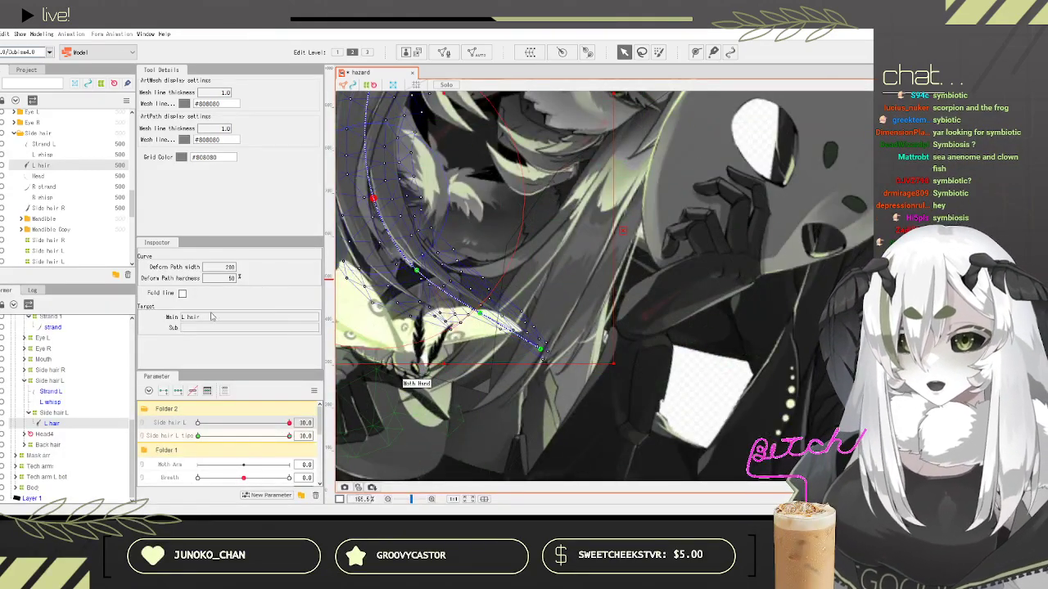
left_click_drag(263, 425, 154, 421)
scroll(643, 294, "down", 4)
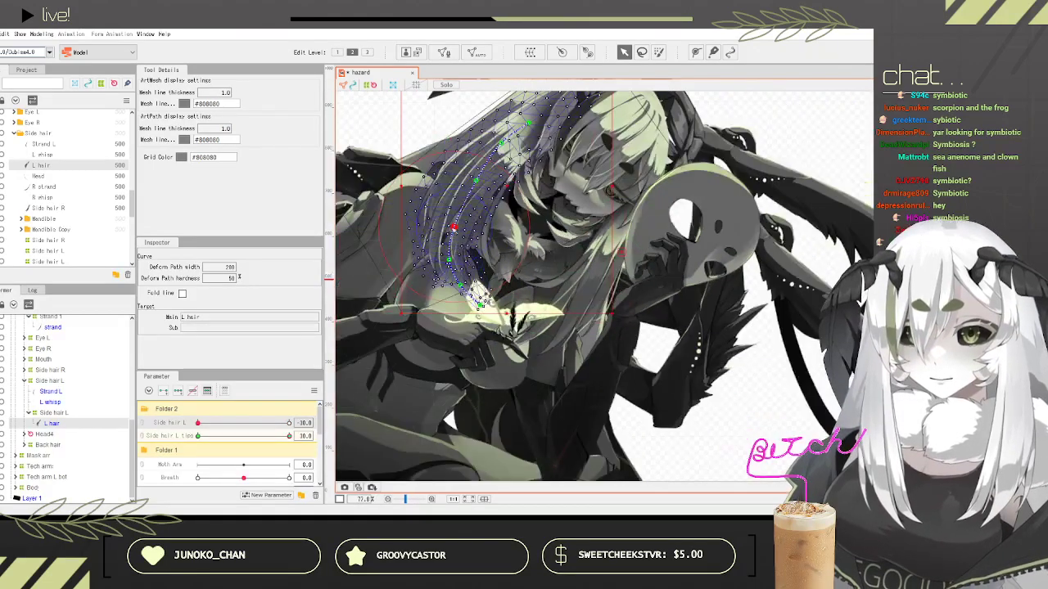
scroll(446, 229, "up", 1)
left_click_drag(197, 422, 288, 422)
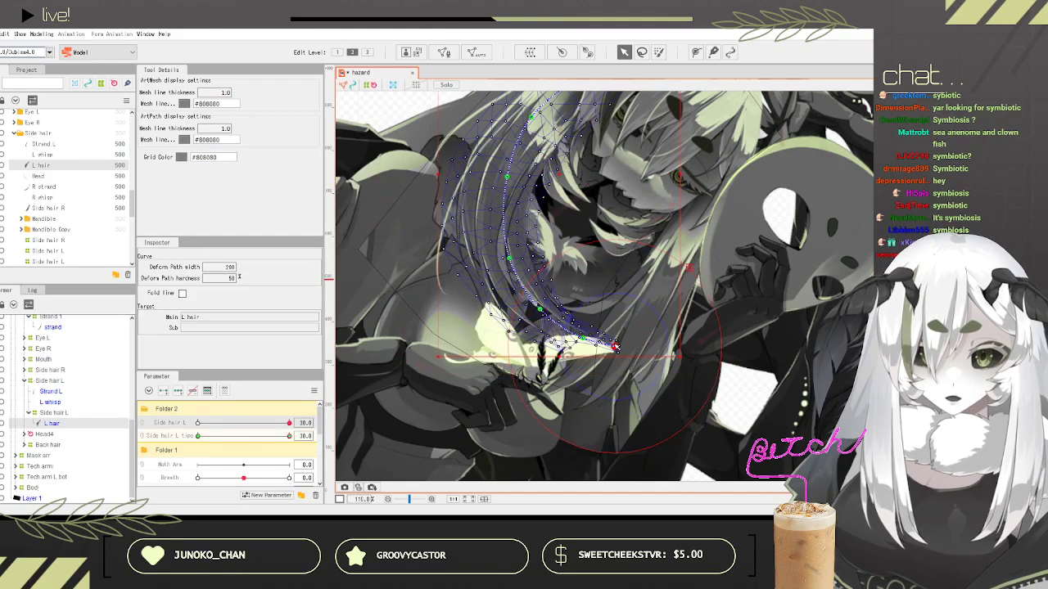
left_click_drag(289, 423, 160, 392)
left_click_drag(245, 436, 124, 408)
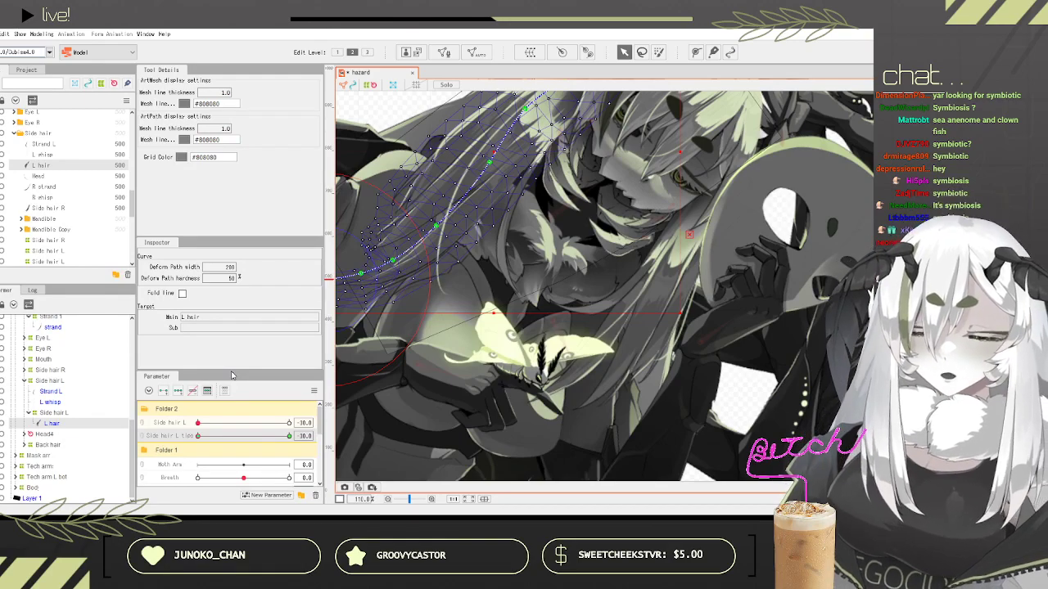
scroll(447, 168, "down", 3)
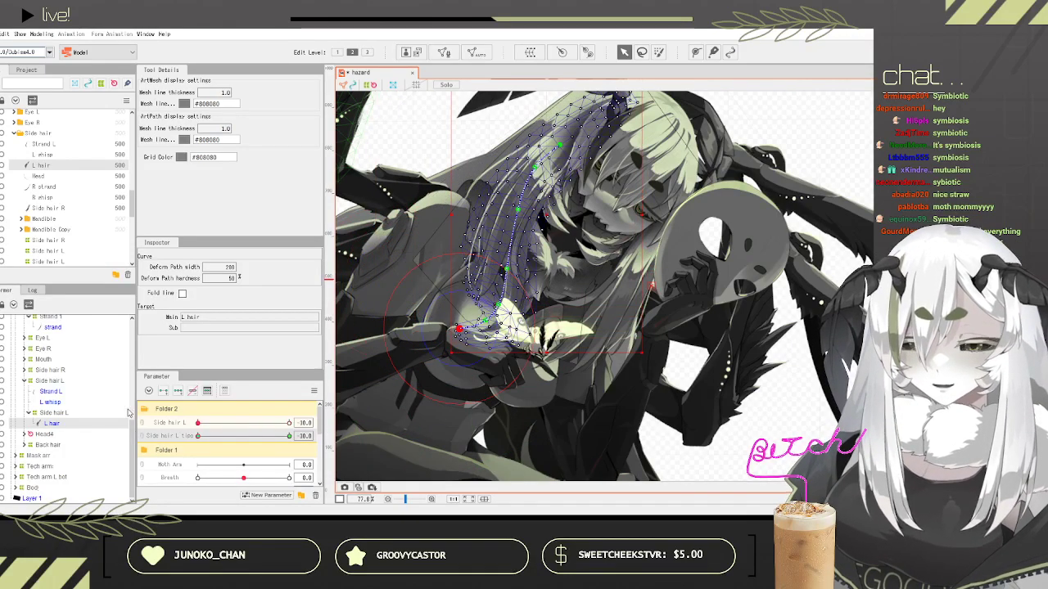
left_click_drag(134, 414, 125, 413)
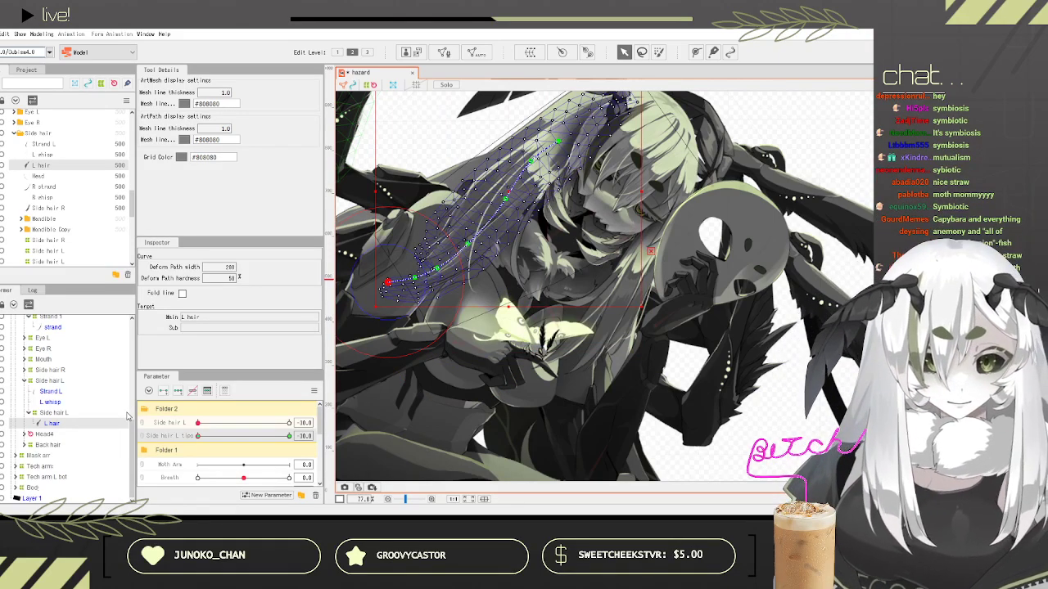
scroll(485, 226, "up", 2)
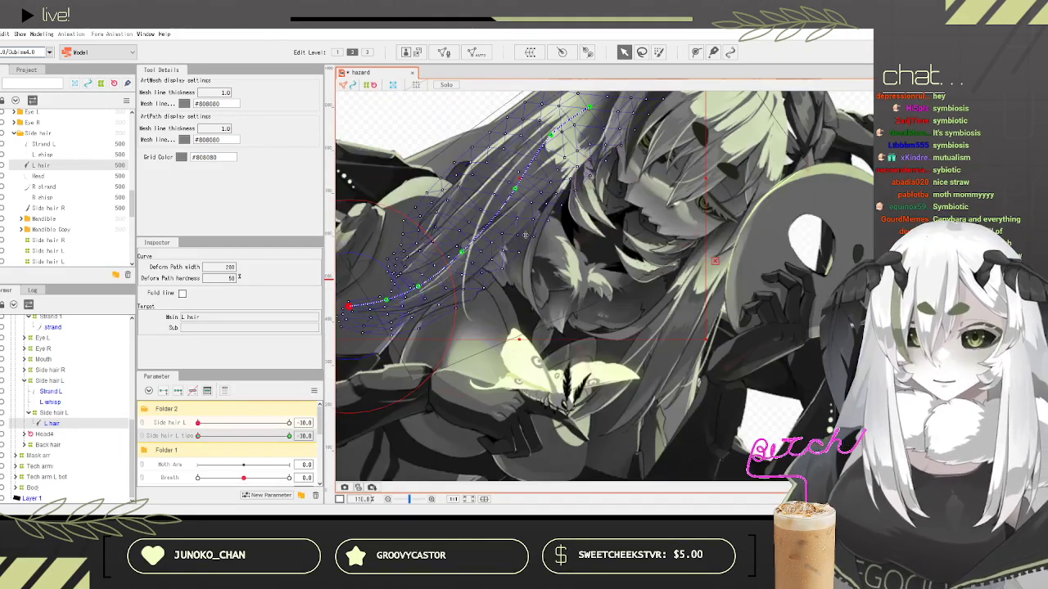
Step: Save the hazard model
left_click(1, 34)
left_click(17, 123)
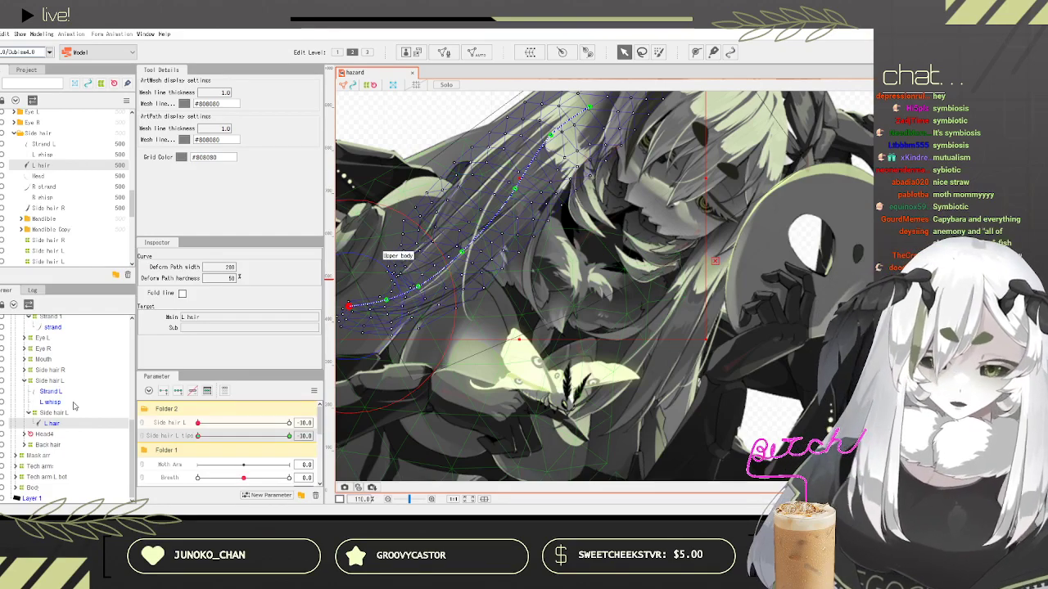
Step: Create a Strand L warp deformer around the Strand L mesh and a Strand L parameter in Folder 2 keyed at -30 and 30
left_click(66, 392)
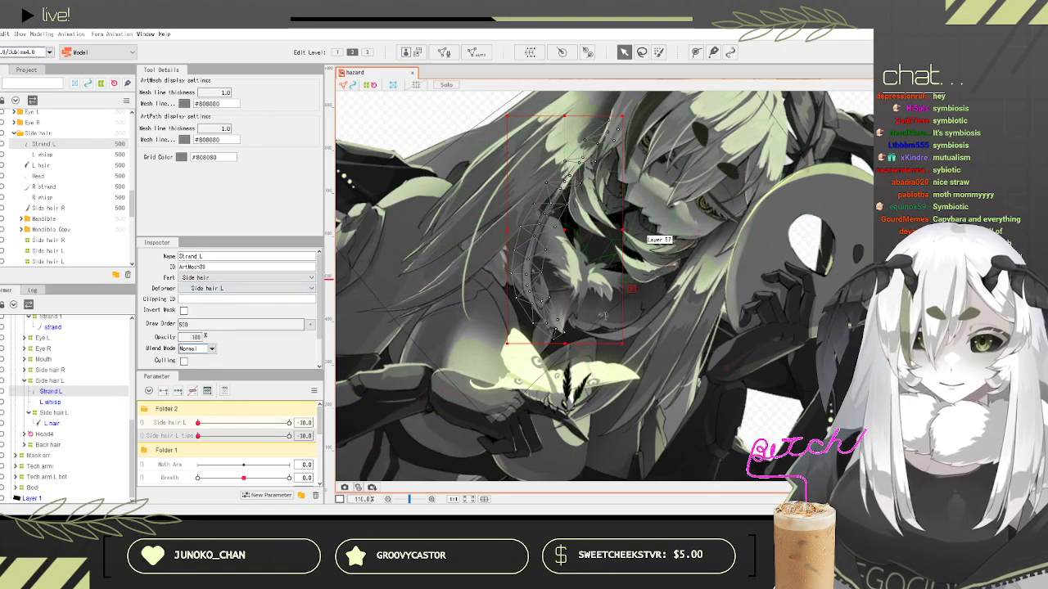
left_click(555, 443)
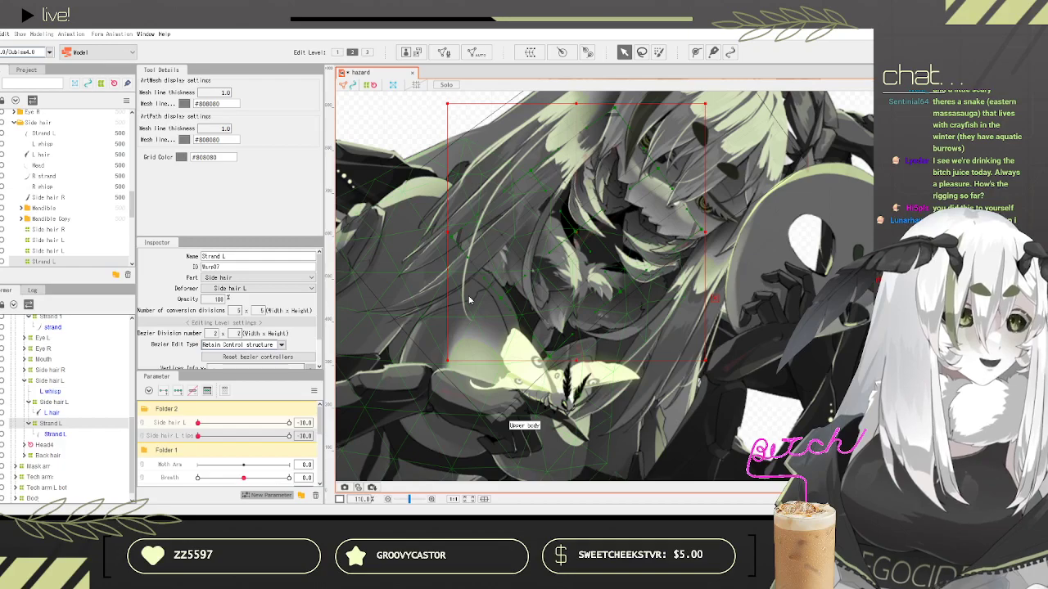
left_click(524, 290)
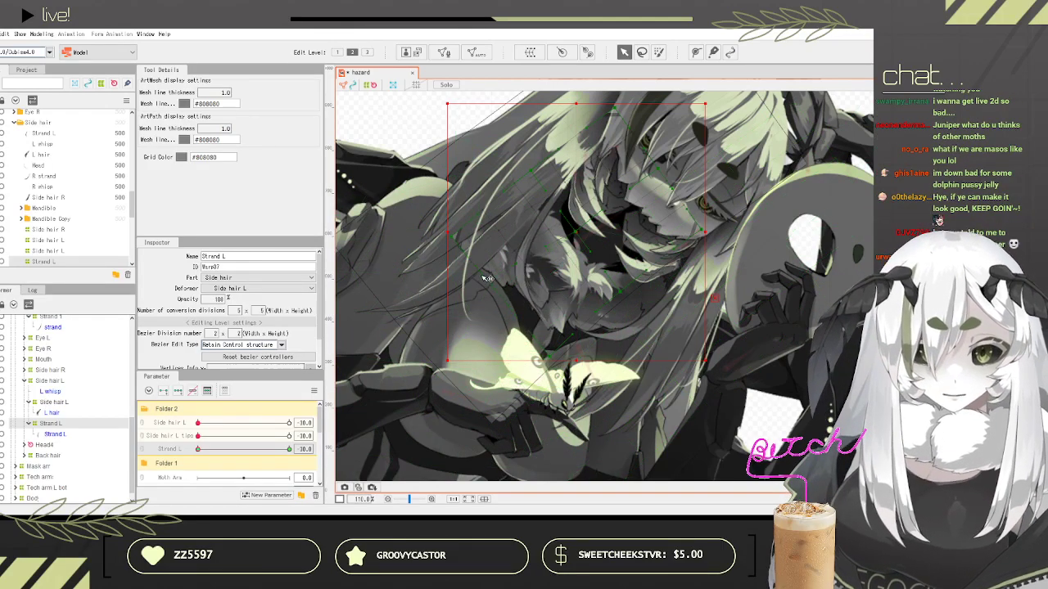
Step: Swing the Strand L warp deformer outward and up for the Strand L -30 key by moving its lower and side control points
left_click_drag(544, 354, 491, 317)
left_click_drag(452, 239, 446, 197)
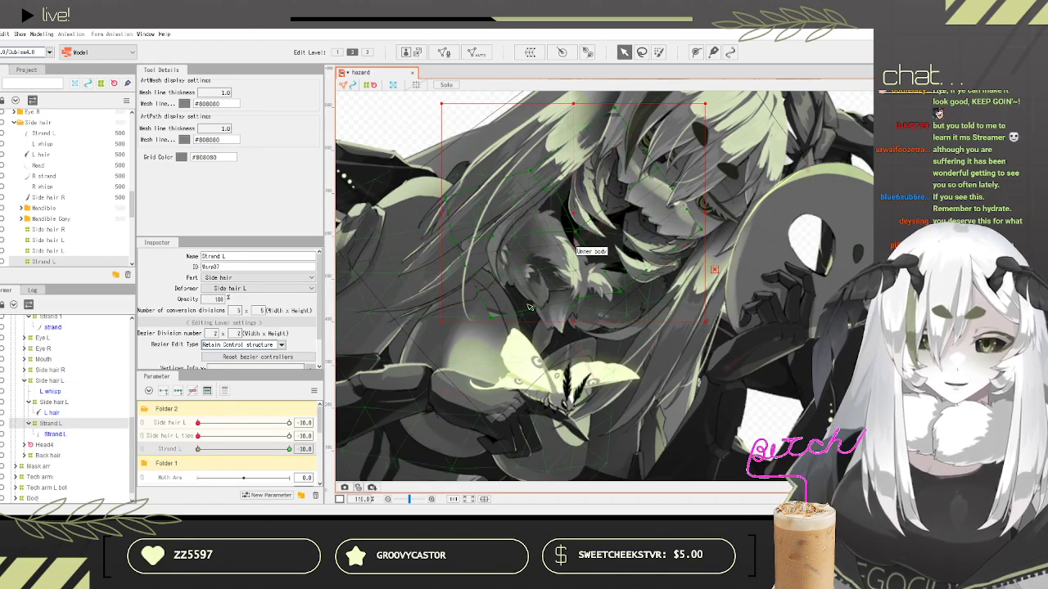
left_click_drag(492, 317, 445, 307)
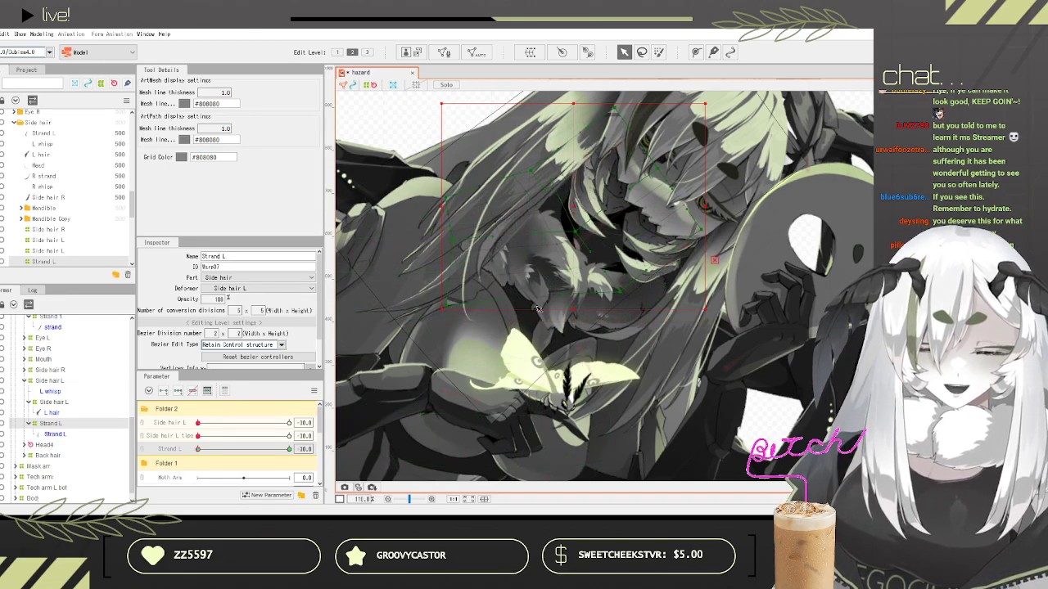
left_click_drag(619, 291, 550, 280)
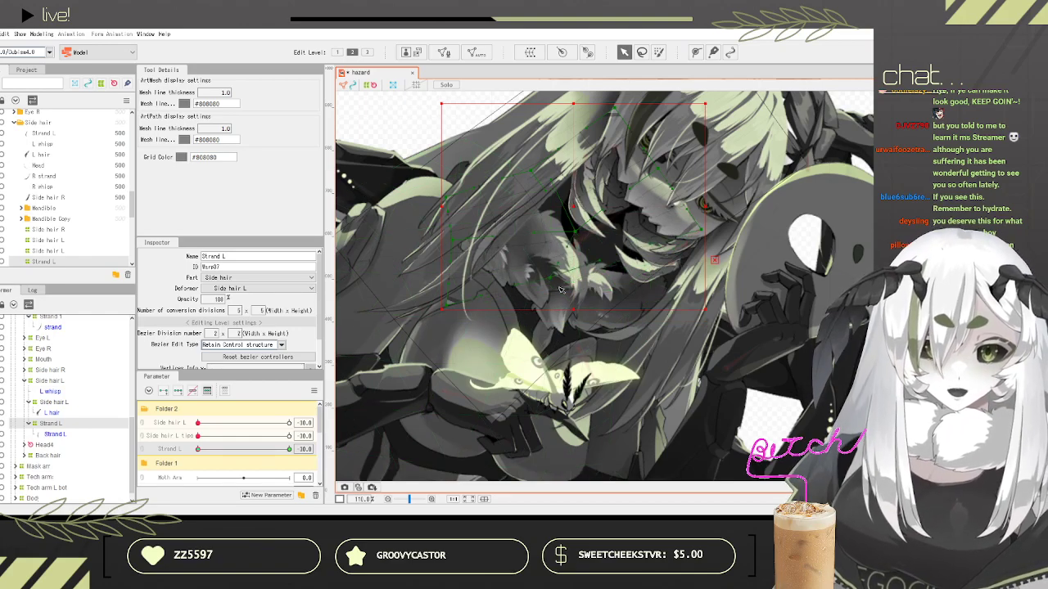
scroll(551, 281, "down", 4)
scroll(483, 221, "up", 2)
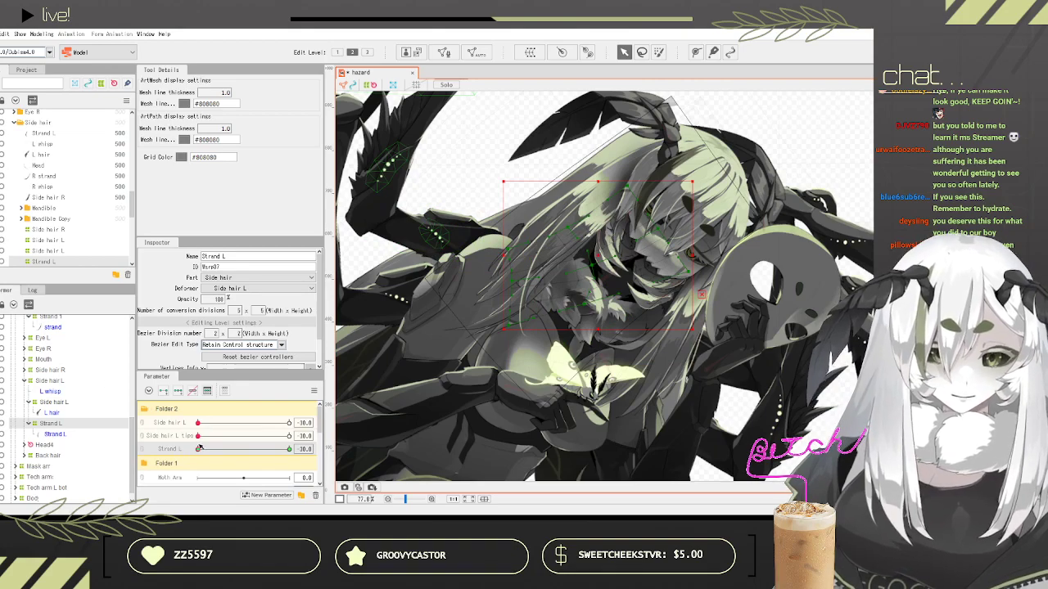
Step: Bend the Strand L warp deformer inward toward the chest for the Strand L 30 key by moving its lower and side control points
left_click_drag(548, 320, 562, 328)
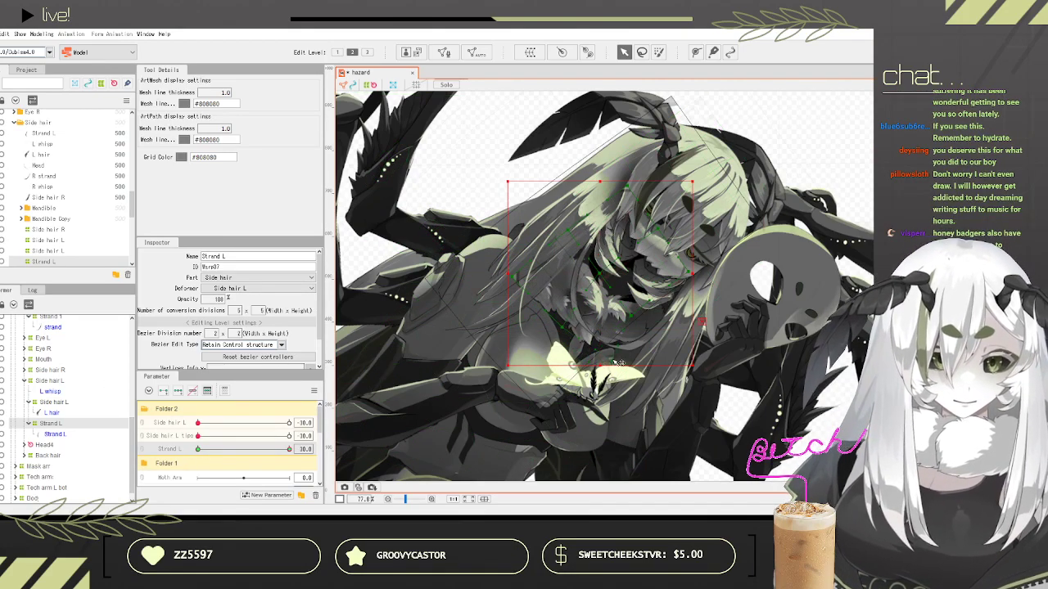
left_click_drag(536, 290, 539, 291)
left_click_drag(563, 328, 573, 329)
left_click_drag(288, 449, 197, 449)
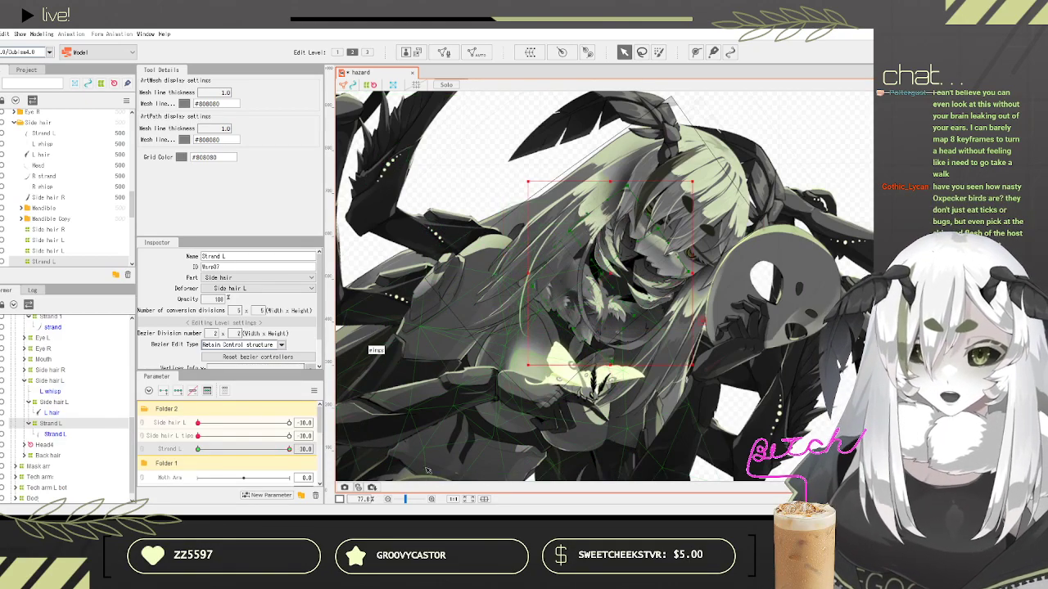
Step: Check the strand's swing by moving Strand L between -30 and 30, viewing it close up and from a distance
scroll(565, 328, "up", 3)
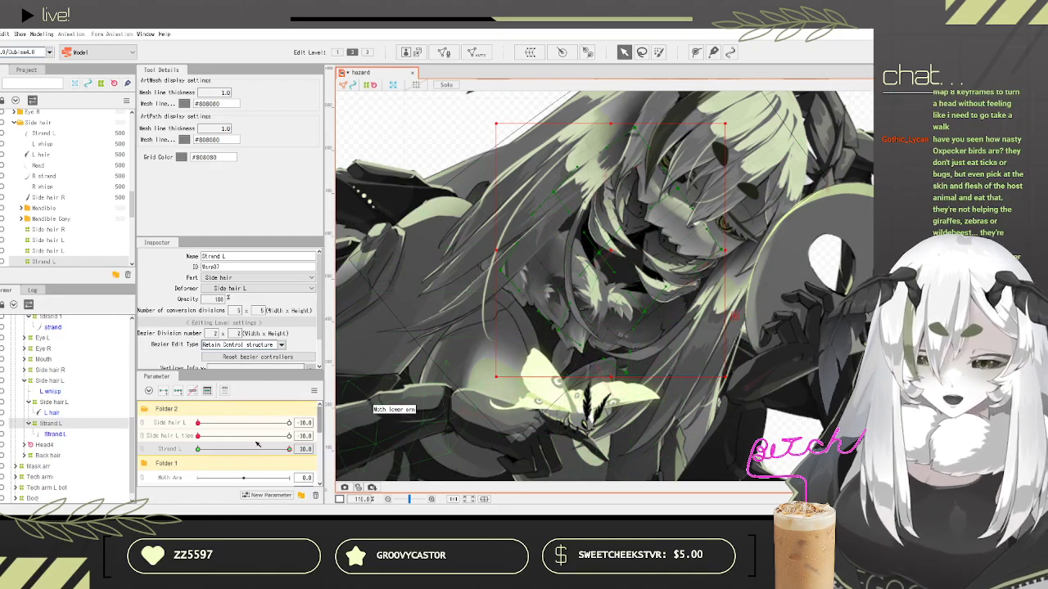
left_click_drag(228, 455, 298, 447)
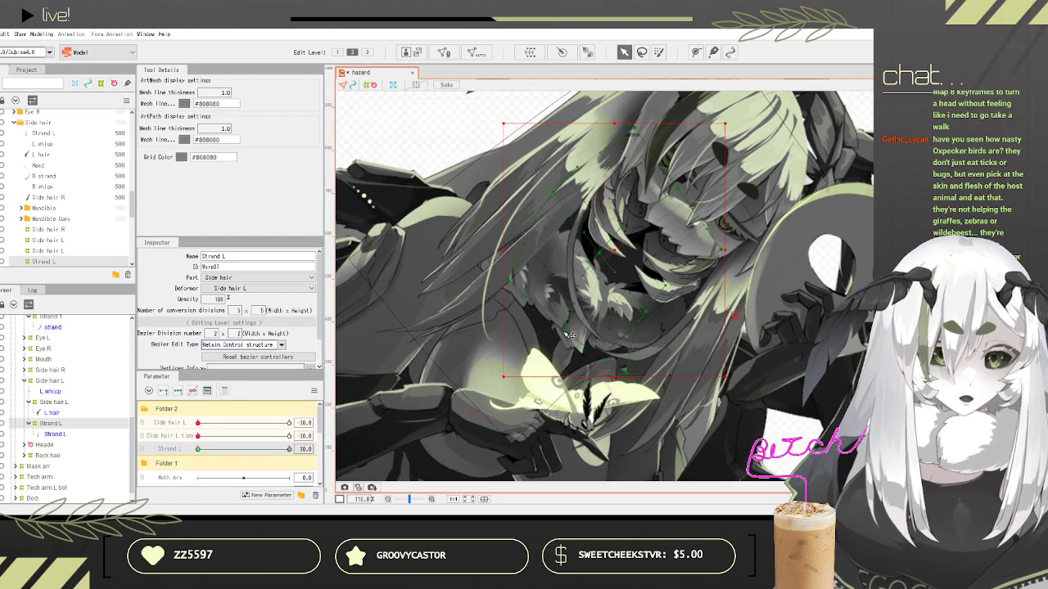
scroll(600, 328, "down", 5)
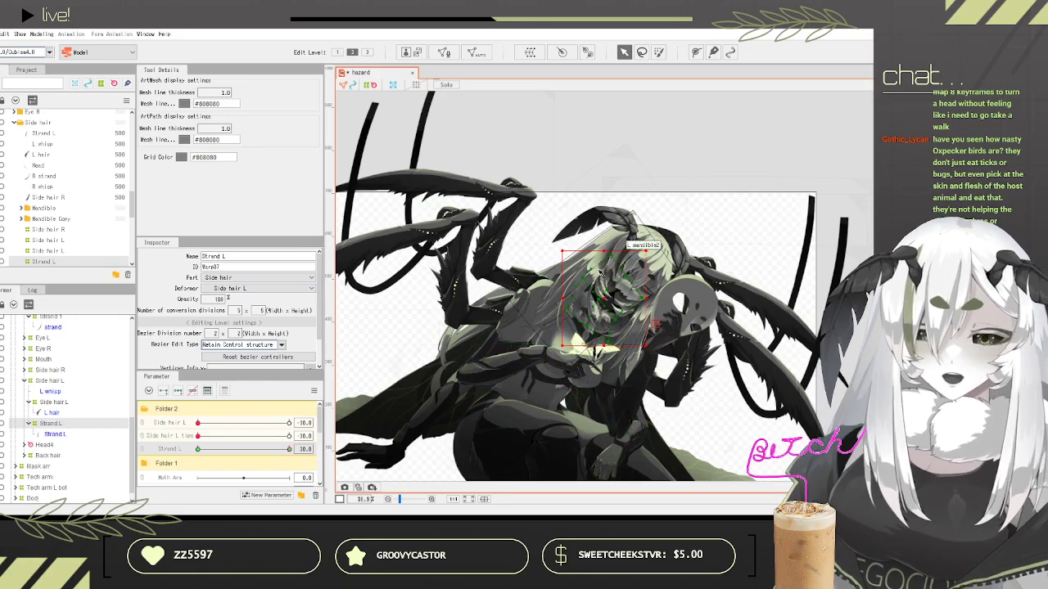
scroll(576, 335, "up", 5)
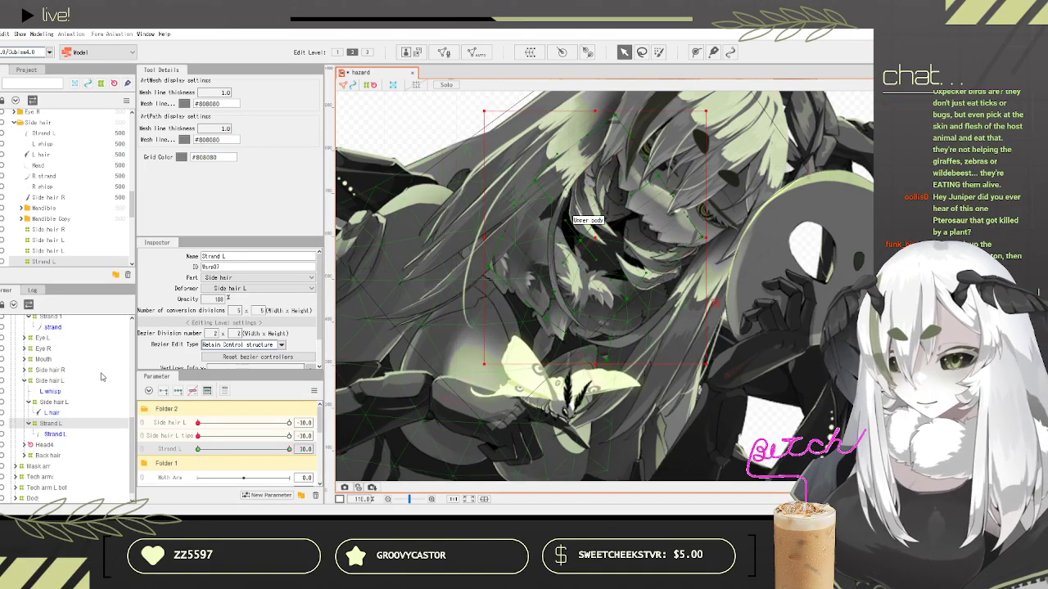
scroll(101, 378, "down", 1)
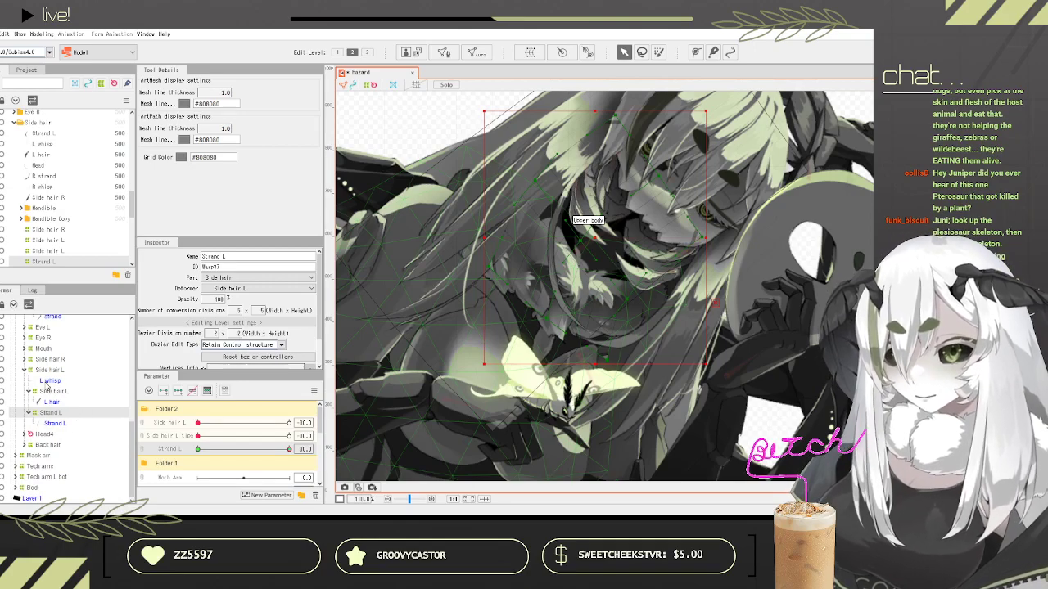
left_click_drag(289, 448, 173, 438)
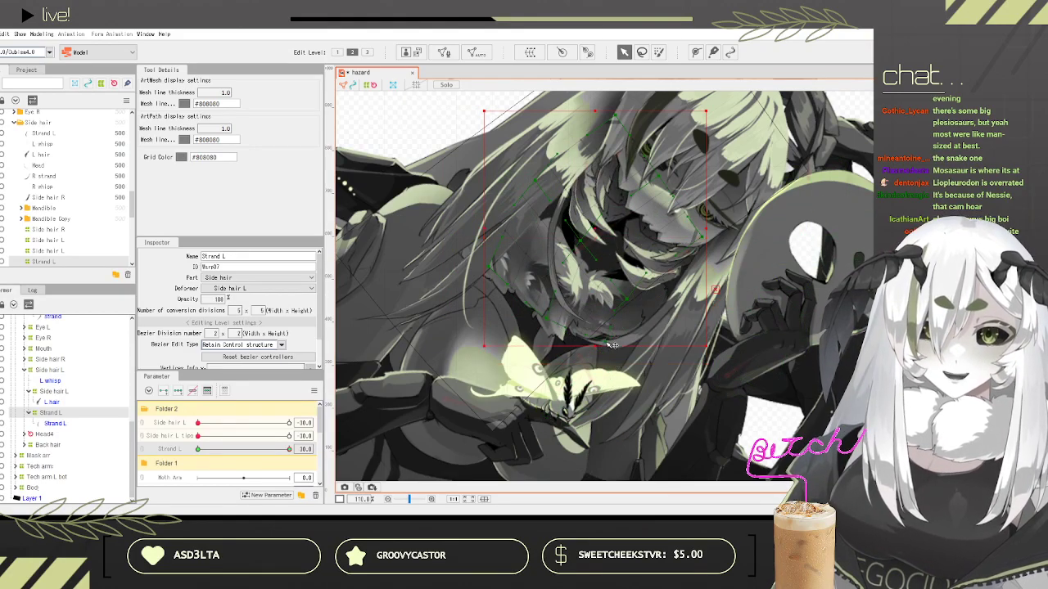
left_click_drag(288, 449, 251, 421)
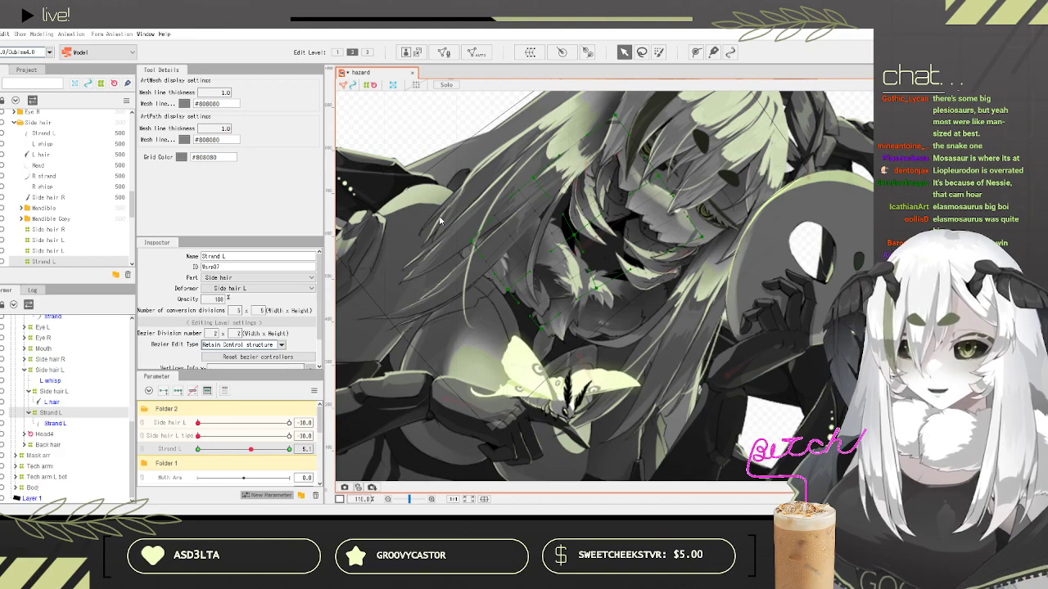
Step: Add a Strand L 2 parameter to Folder 2 and subdivide the Strand L mesh in mesh editing
left_click(430, 310)
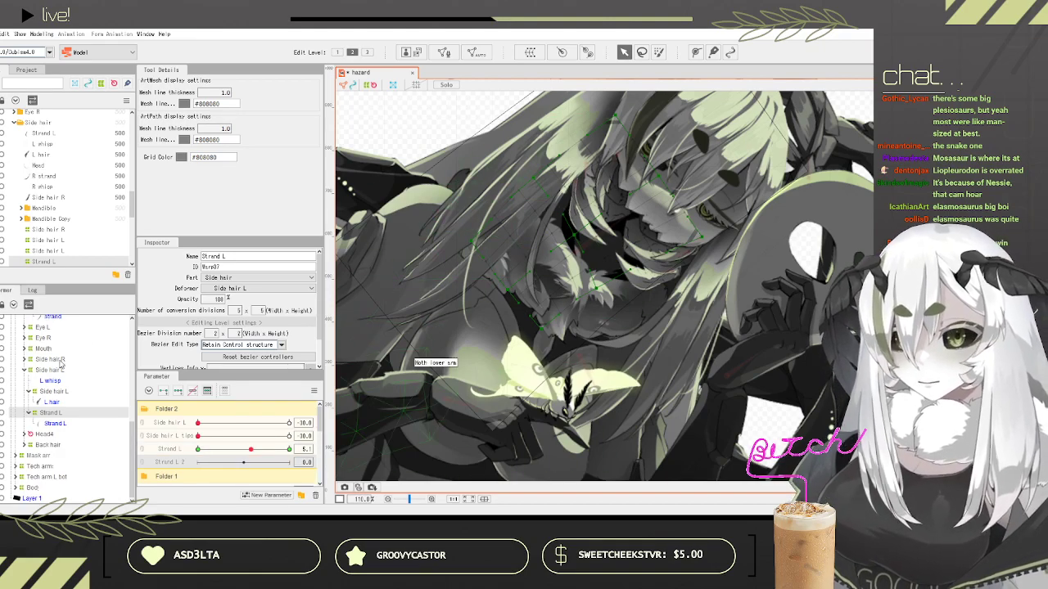
left_click(446, 55)
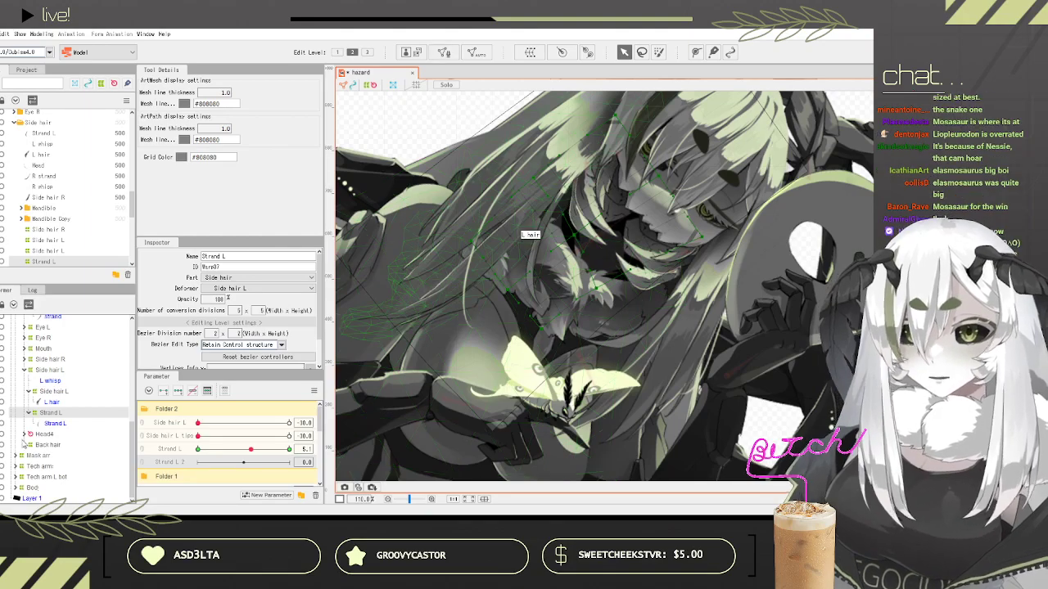
left_click(528, 236)
left_click(447, 54)
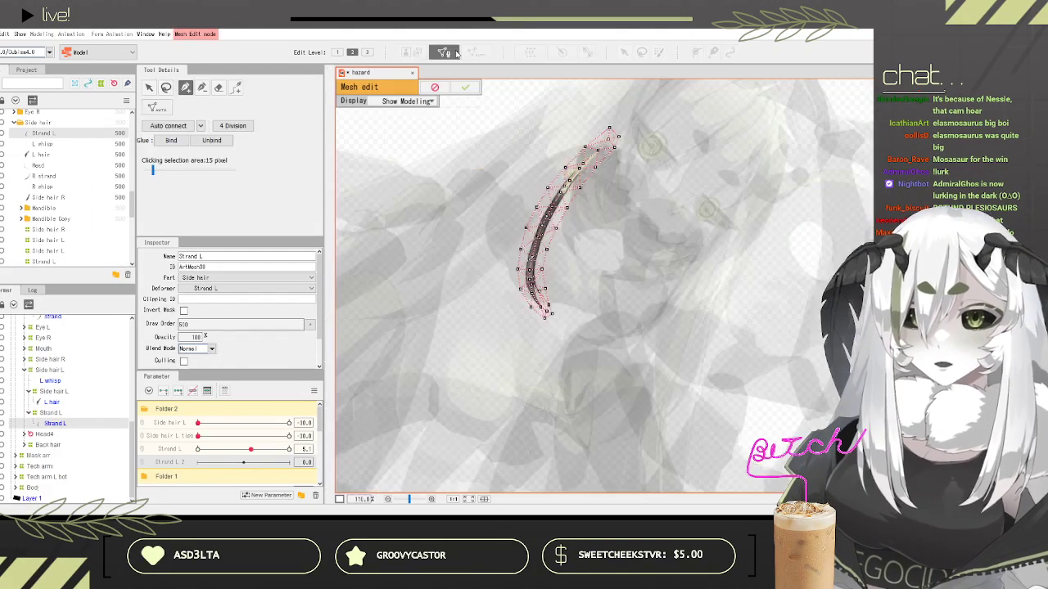
left_click(464, 87)
Step: Draw a five-point deform path along the Strand L mesh from its upper part down to the tip
scroll(687, 160, "up", 2)
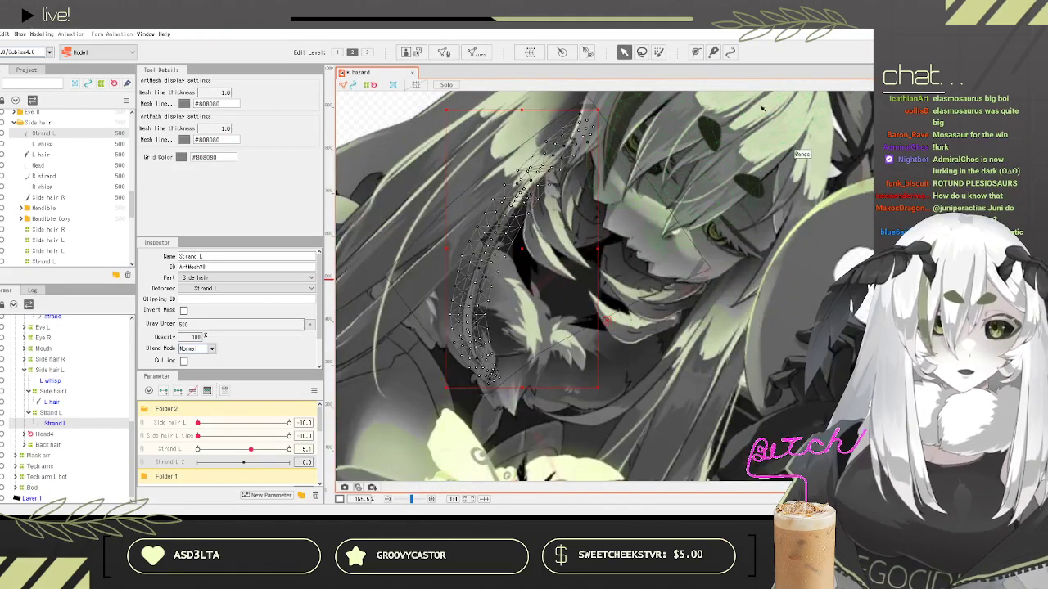
left_click(694, 53)
left_click(528, 189)
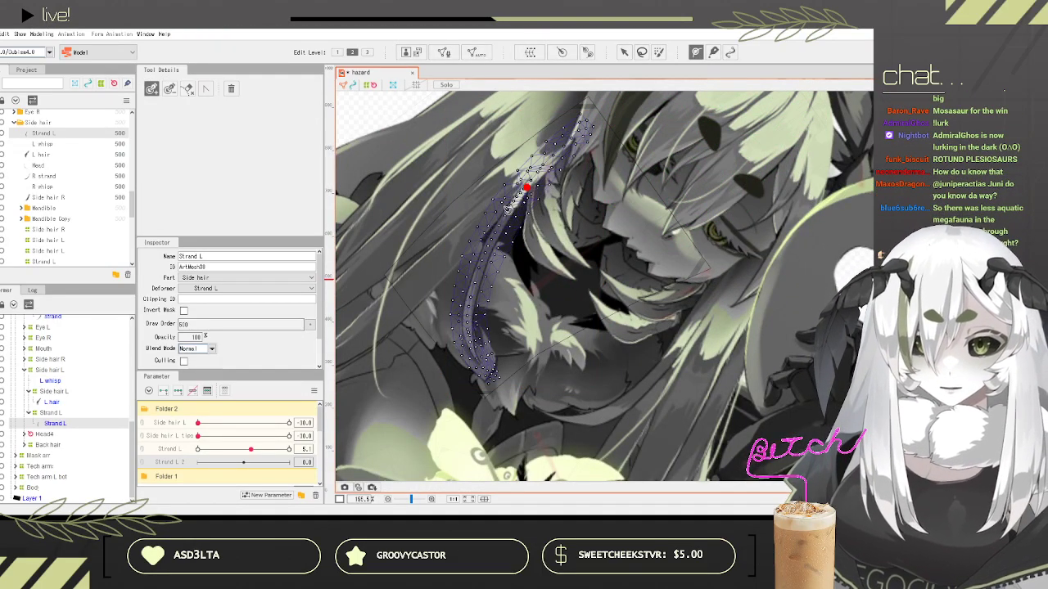
left_click(501, 223)
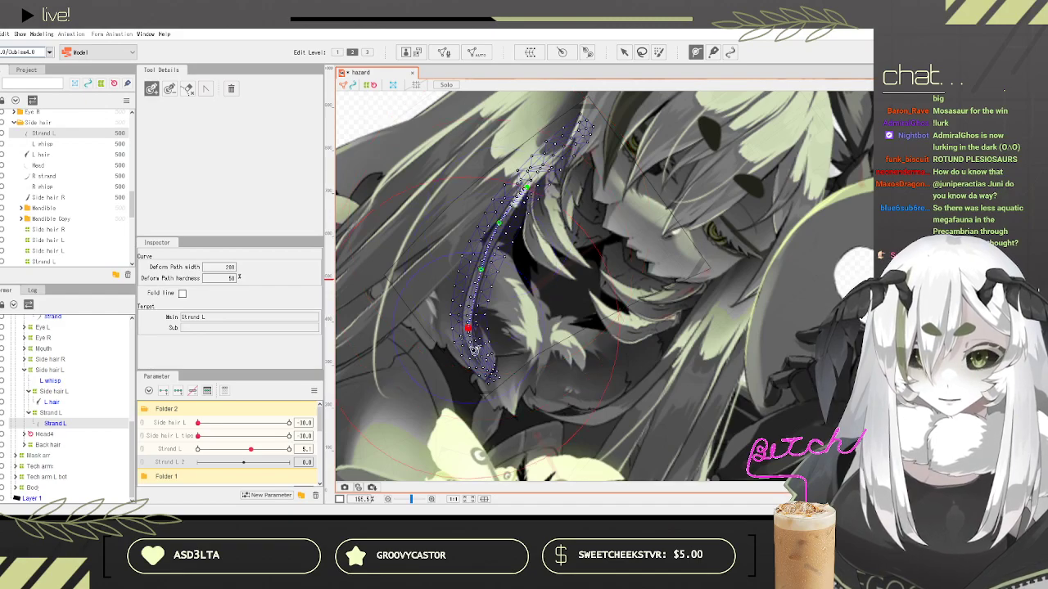
left_click(491, 377)
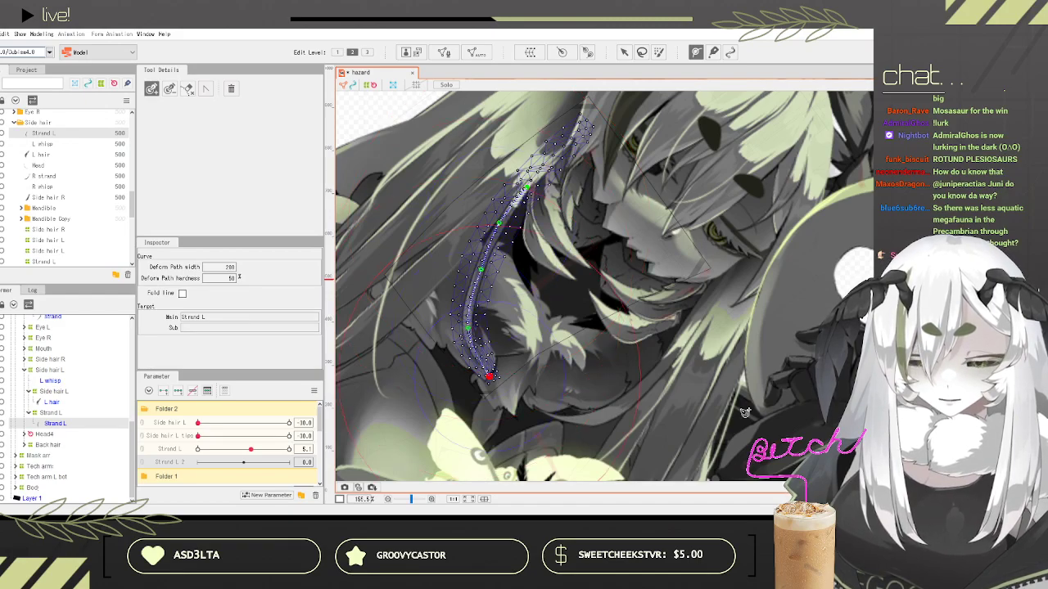
left_click(623, 52)
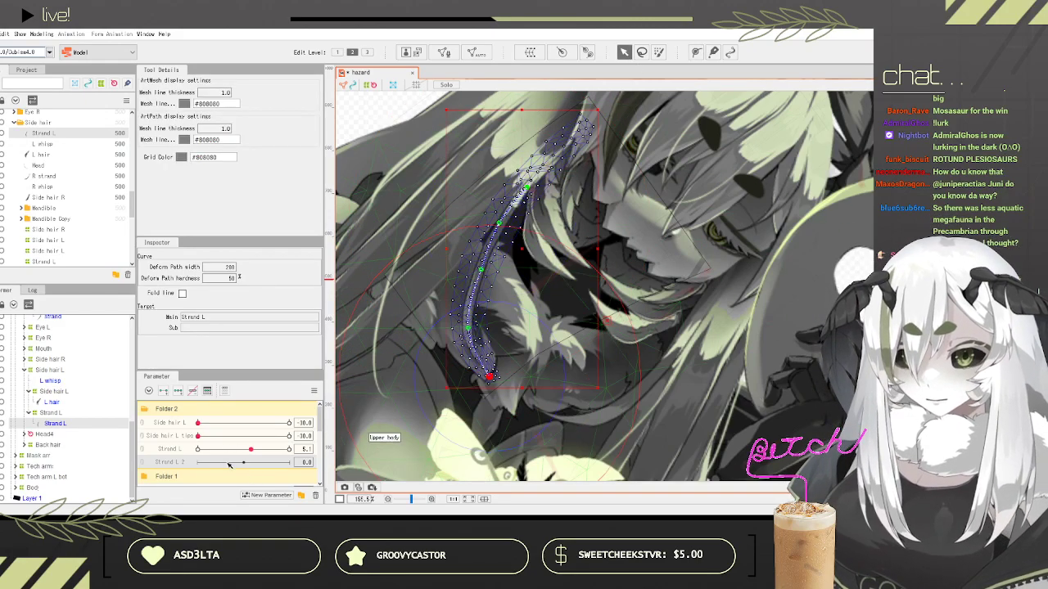
Step: Key Strand L 2 at -30 and 30, and curl the strand's path tip and lower points outward at -30
left_click(164, 392)
left_click_drag(244, 463, 198, 463)
left_click_drag(489, 379, 391, 352)
left_click_drag(469, 328, 439, 311)
left_click_drag(393, 353, 374, 321)
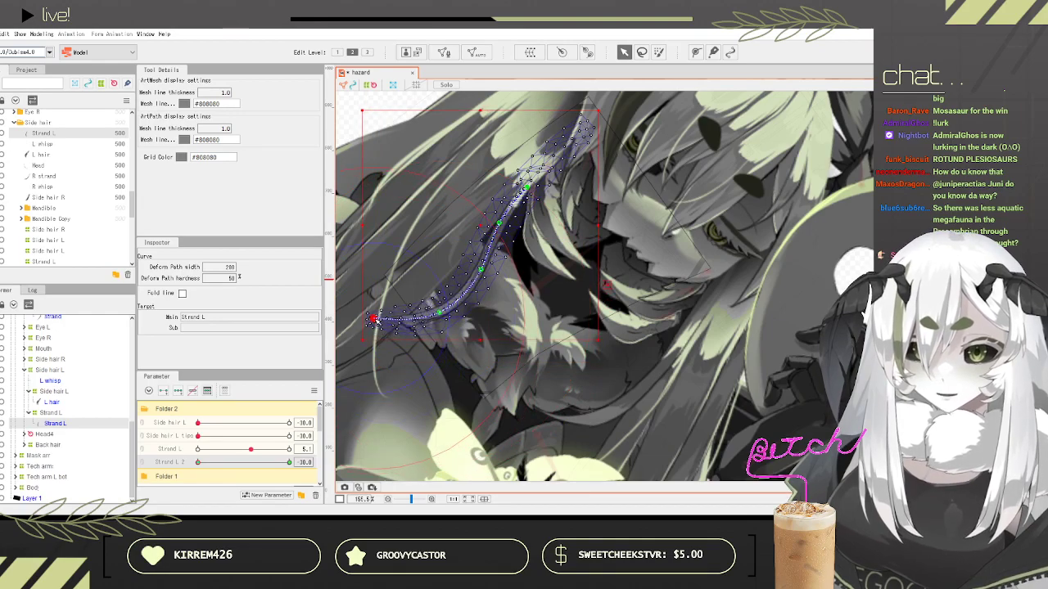
mouse_move(442, 314)
left_mouse_down()
mouse_move(371, 309)
mouse_move(432, 312)
left_mouse_up()
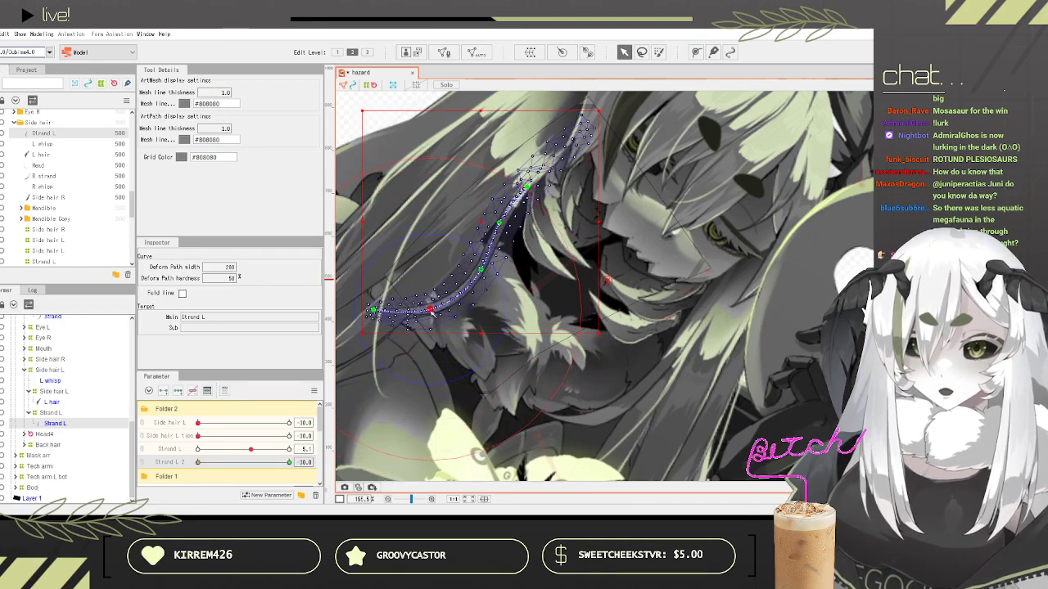
left_click_drag(481, 270, 477, 268)
Step: Set Strand L 2 to 30 and curve the strand's lower path points and tip inward toward the chest
left_click_drag(198, 463, 288, 463)
left_click_drag(469, 328, 486, 326)
left_click_drag(490, 377, 533, 363)
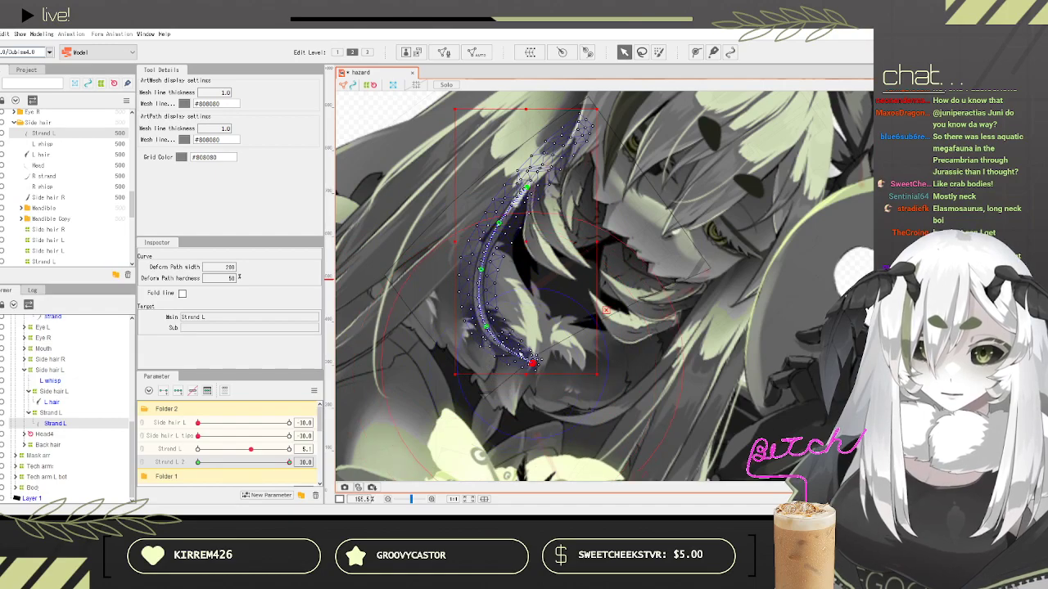
left_click_drag(481, 269, 488, 269)
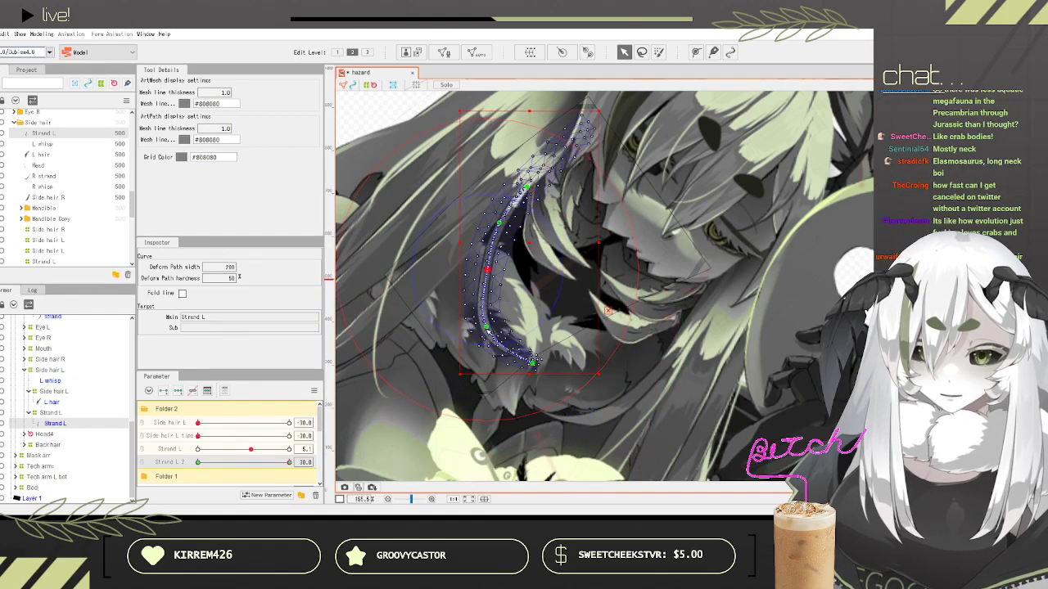
left_click_drag(487, 328, 499, 322)
left_click_drag(533, 362, 538, 360)
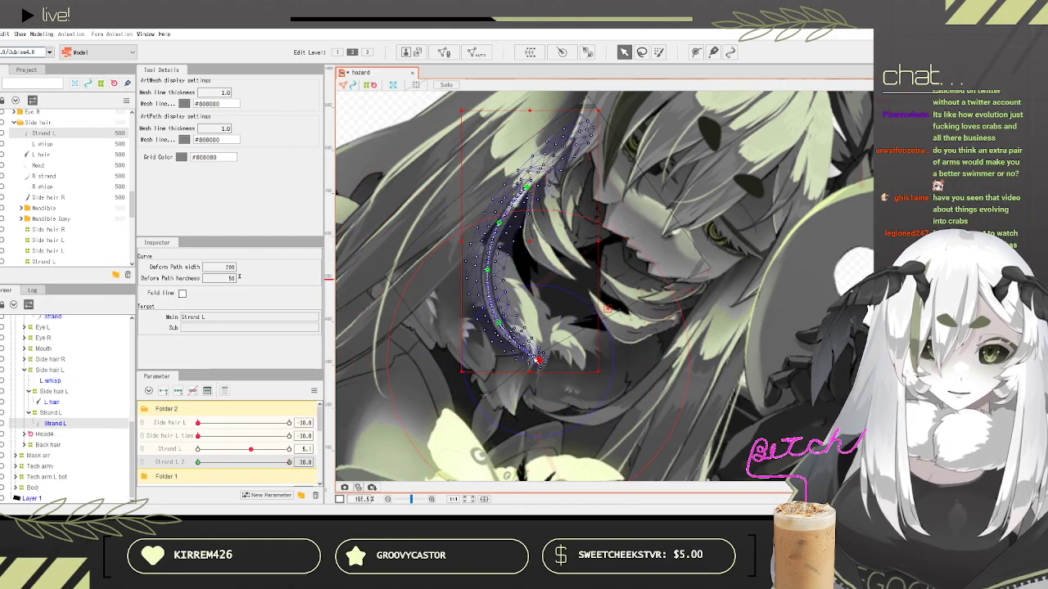
Step: Refine the Strand L path tip at both Strand L 2 keys, raising it at 30 and pulling it slightly inward at -30
left_click(288, 461)
left_click_drag(218, 466, 304, 457)
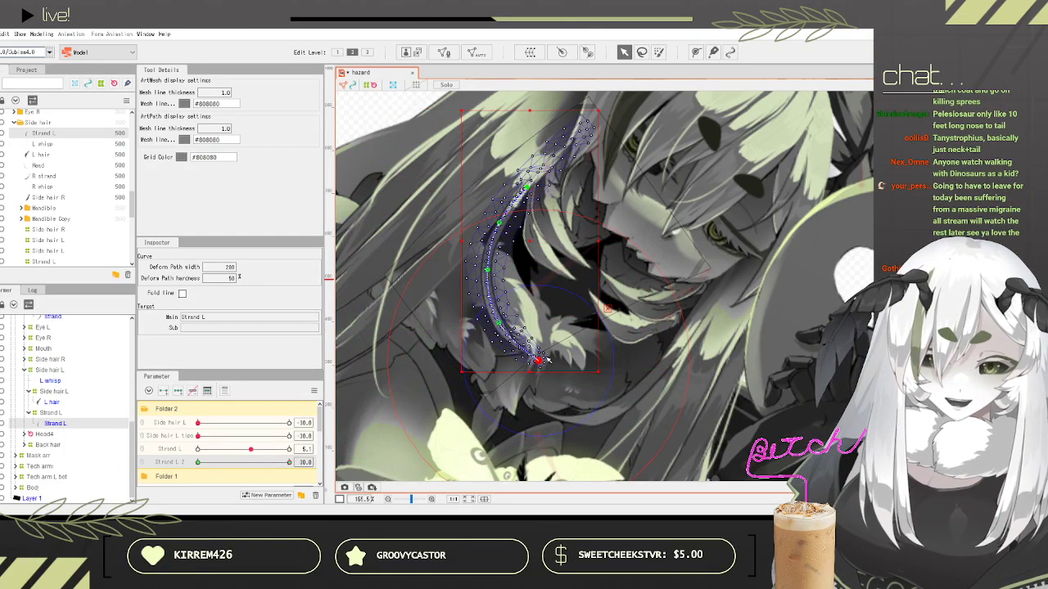
left_click_drag(538, 360, 533, 347)
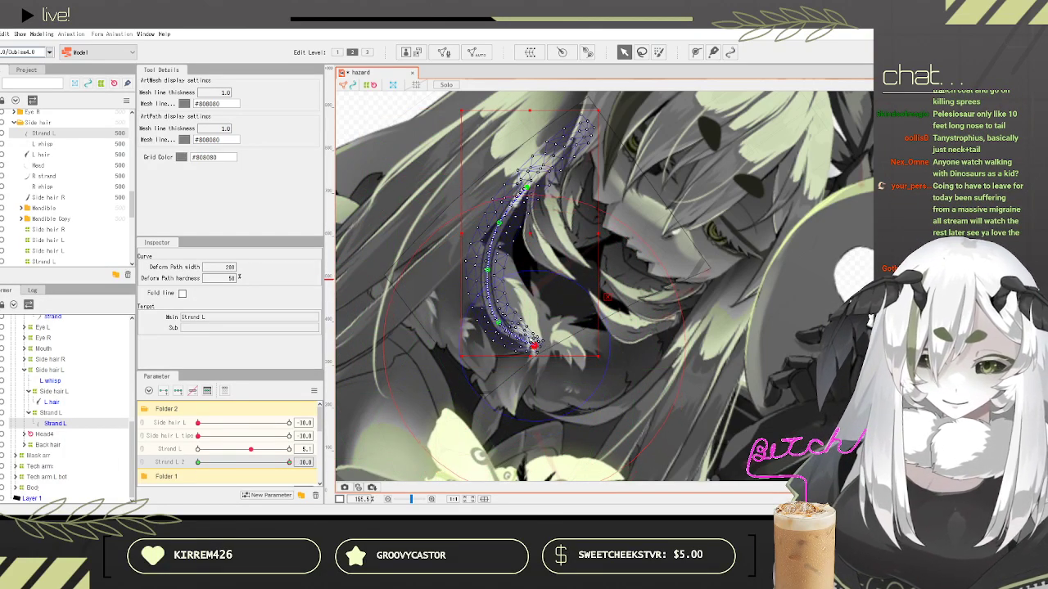
left_click_drag(279, 467, 146, 442)
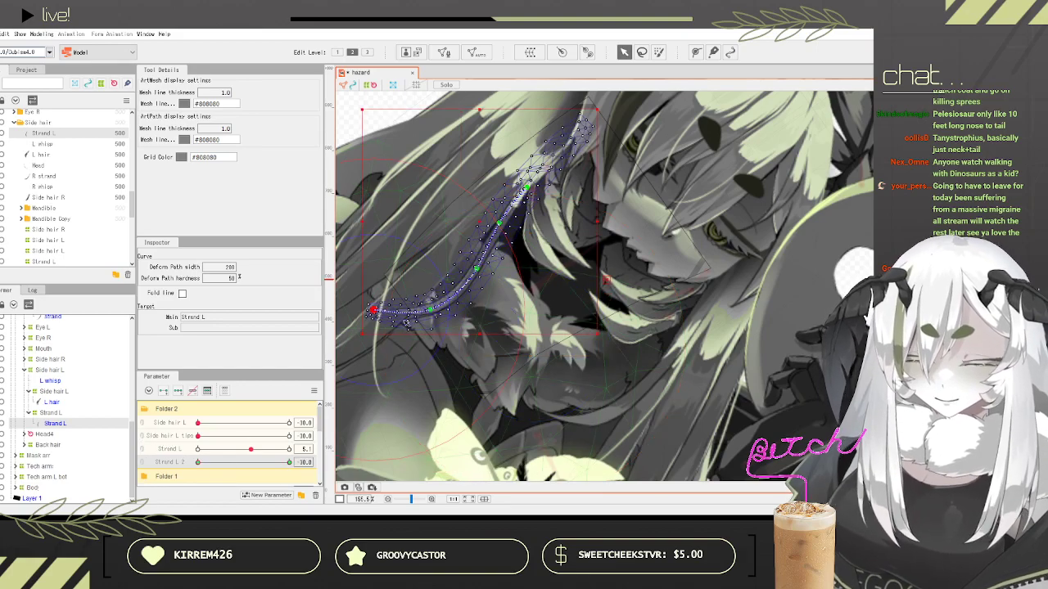
left_click_drag(372, 311, 382, 313)
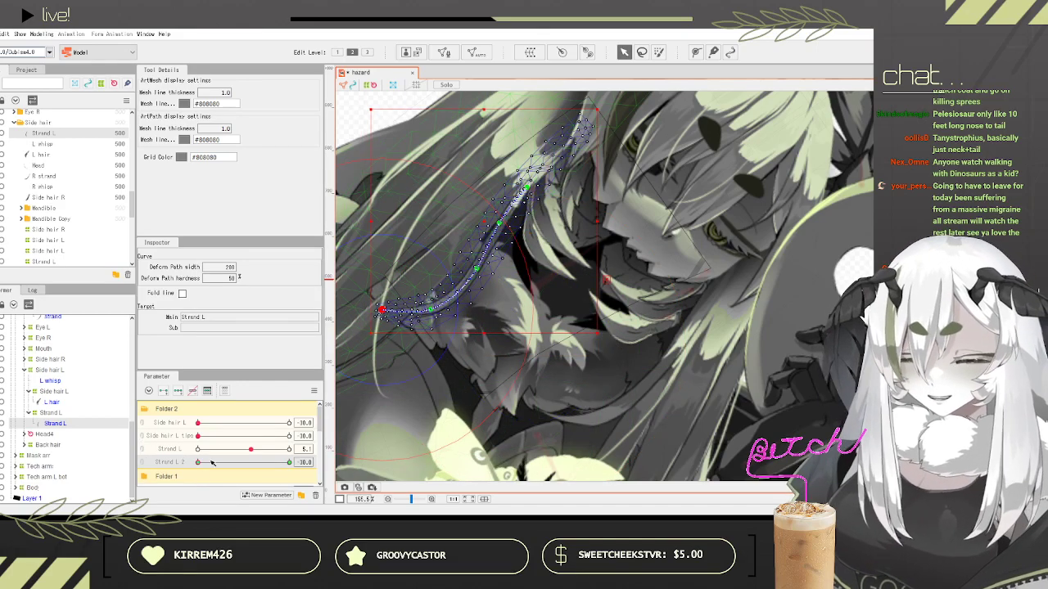
Step: Check the combined strand motion by moving Strand L 2 between -30 and 30 with Strand L set to 30
left_click_drag(199, 463, 252, 484)
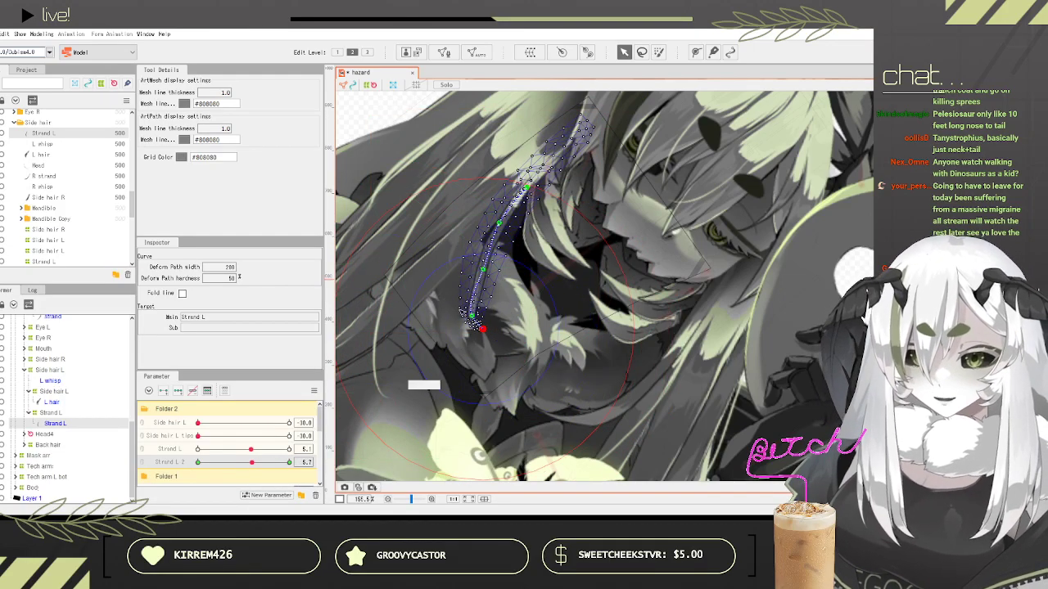
scroll(501, 323, "up", 5)
scroll(420, 301, "up", 5)
left_click_drag(253, 463, 375, 453)
scroll(553, 269, "down", 9)
scroll(540, 282, "down", 5)
left_click_drag(198, 463, 161, 447)
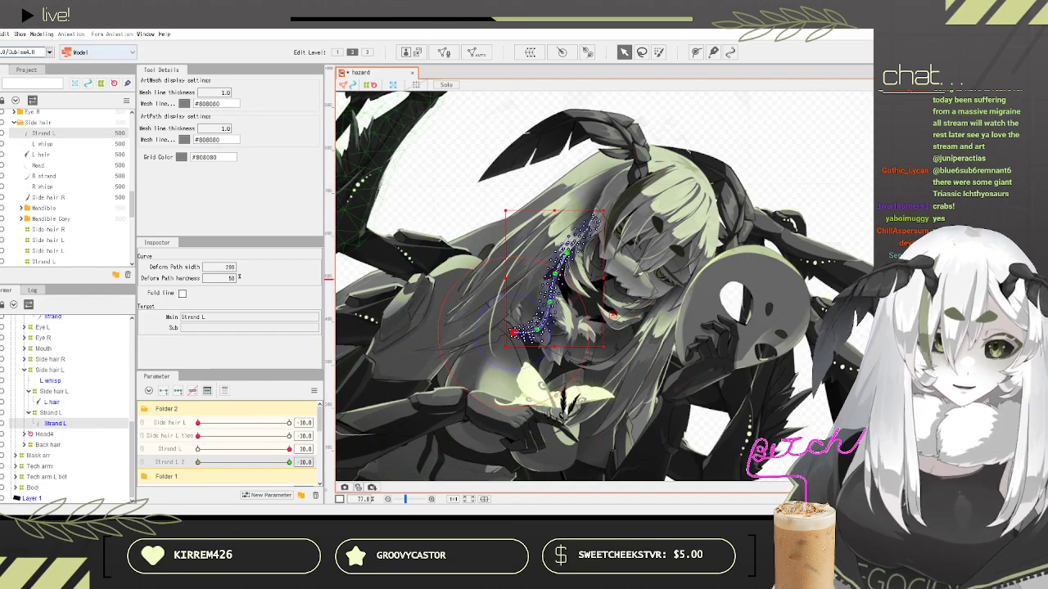
Step: Save the hazard model
left_click(1, 35)
left_click(13, 126)
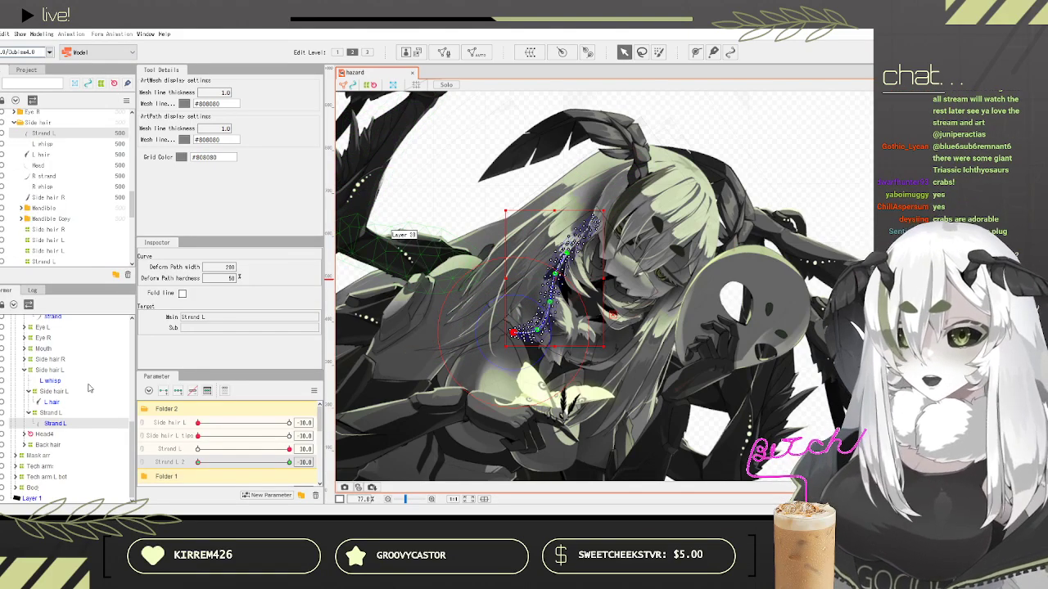
Step: Select the L whisp mesh and add a Whisp L parameter to Folder 2
left_click(57, 381)
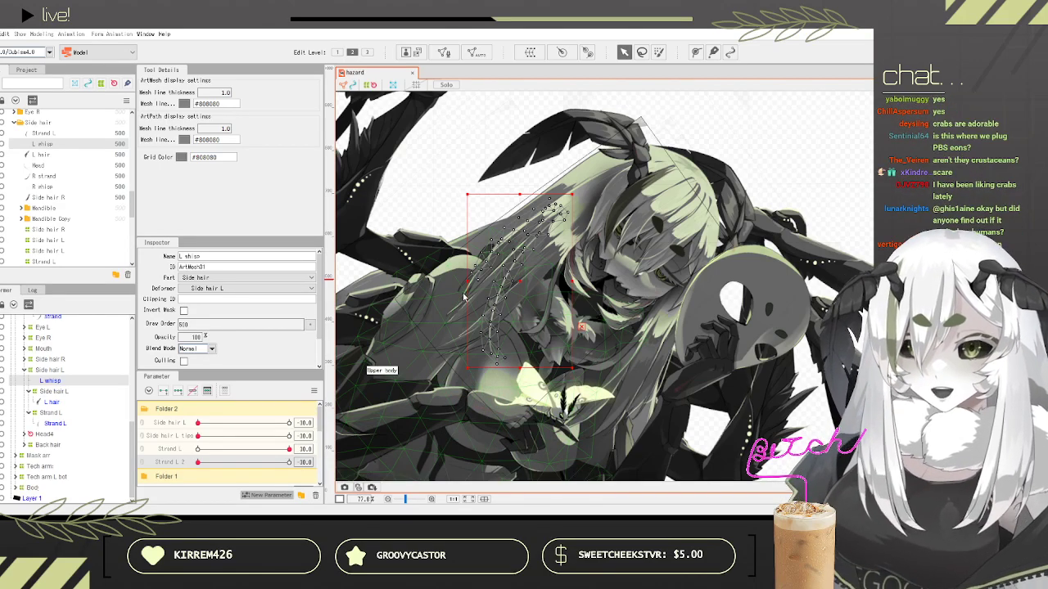
left_click(431, 316)
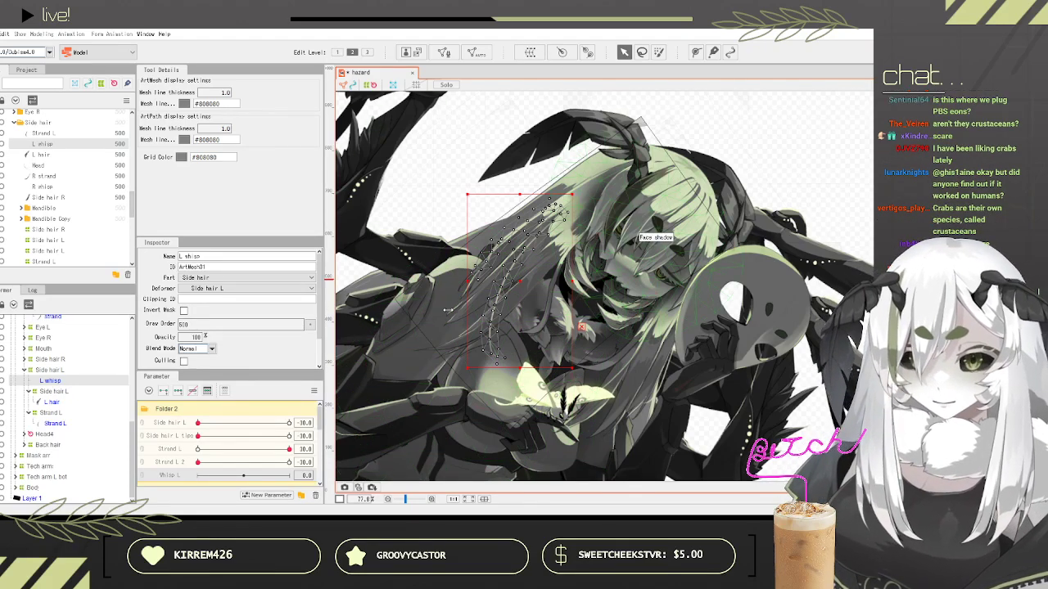
Step: Create a Whisps warp deformer around the L whisp mesh under Side hair L and add two keys to it on Whisp L
left_click(574, 439)
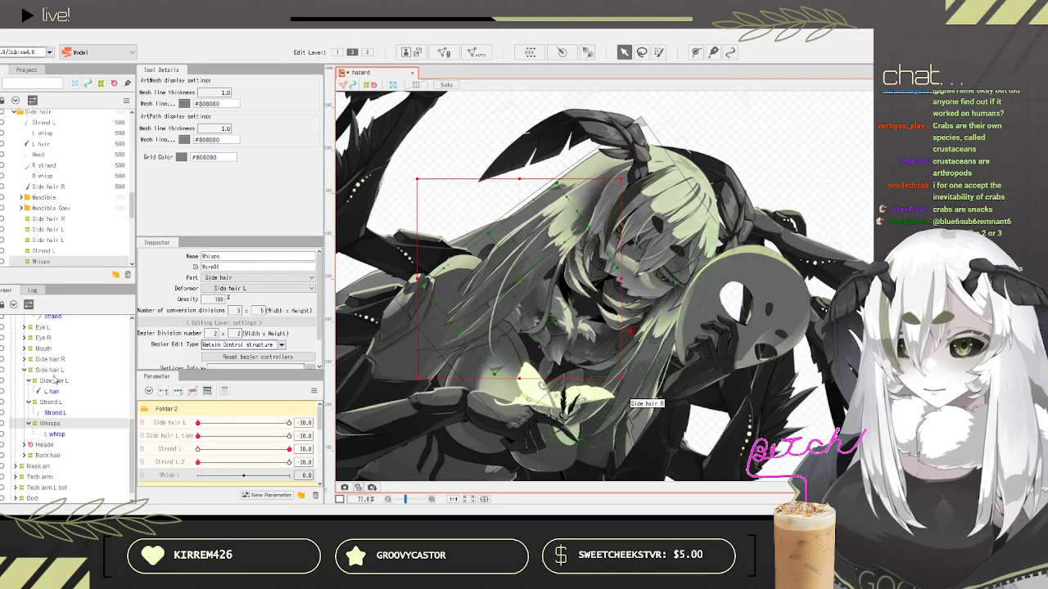
scroll(55, 380, "down", 1)
left_click(164, 391)
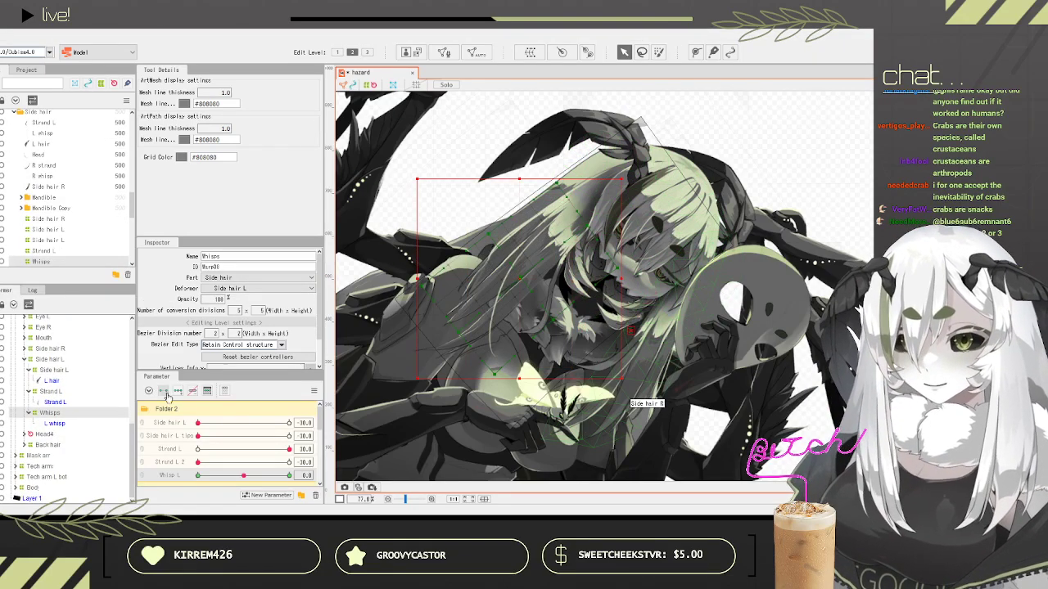
Step: Bend the Whisps deformer outward at Whisp L -30 and inward at 30, checking the swing between both keys
left_click_drag(219, 476, 141, 473)
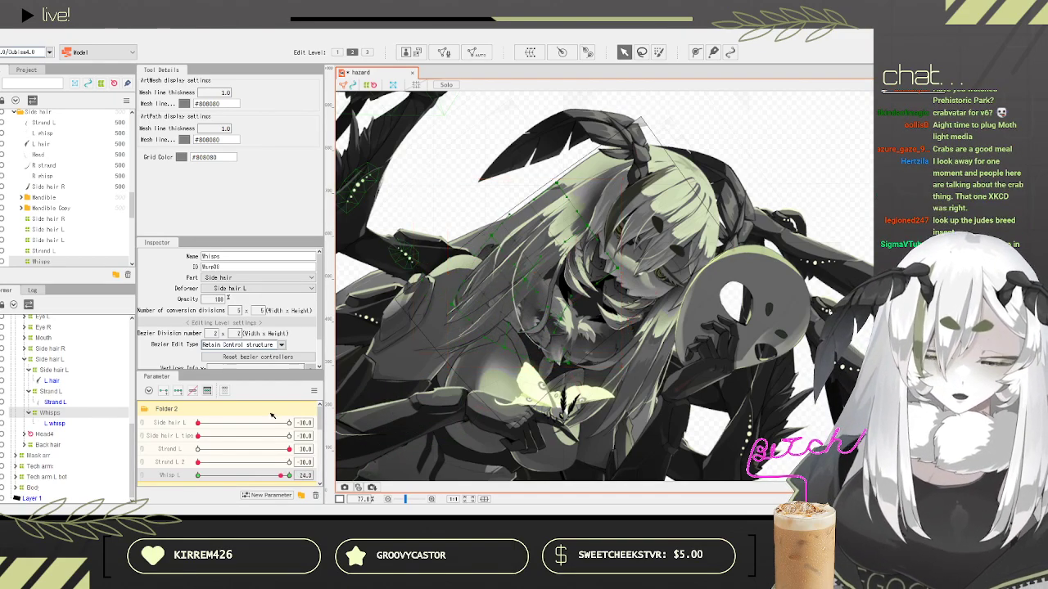
scroll(522, 259, "up", 5)
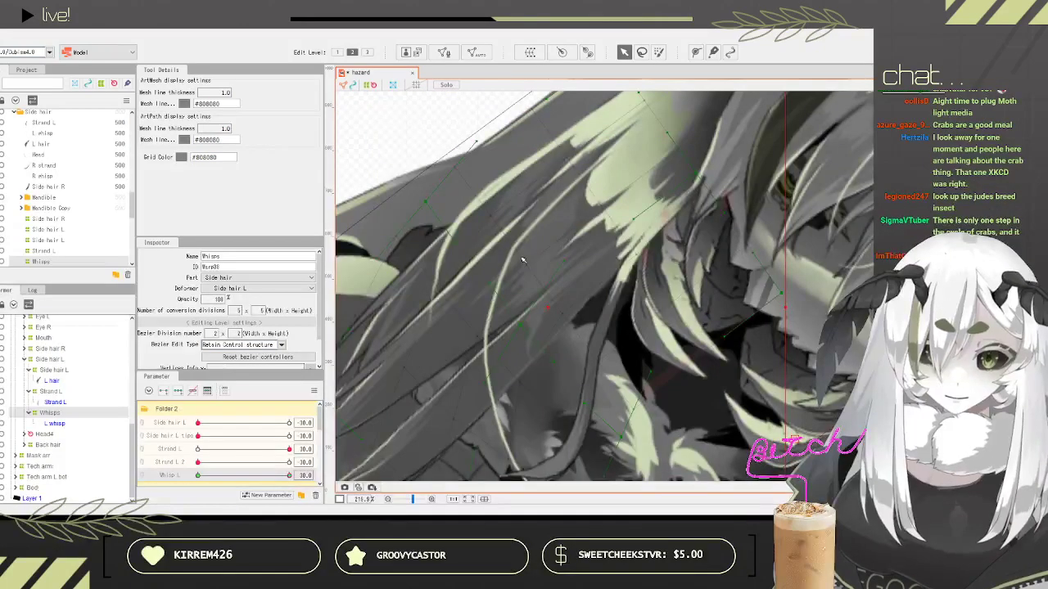
scroll(503, 293, "down", 6)
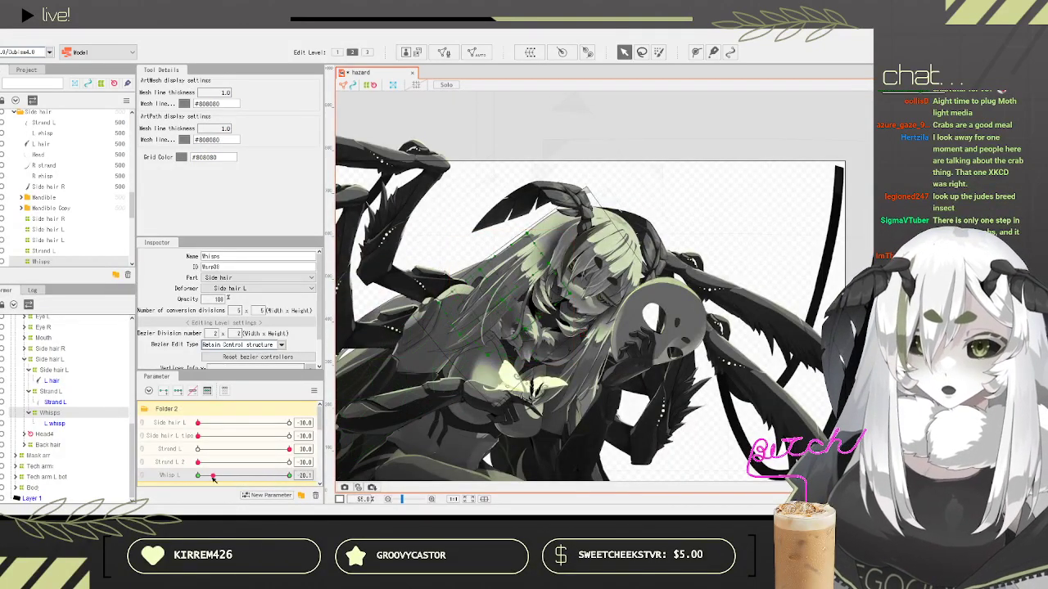
left_click_drag(225, 475, 328, 478)
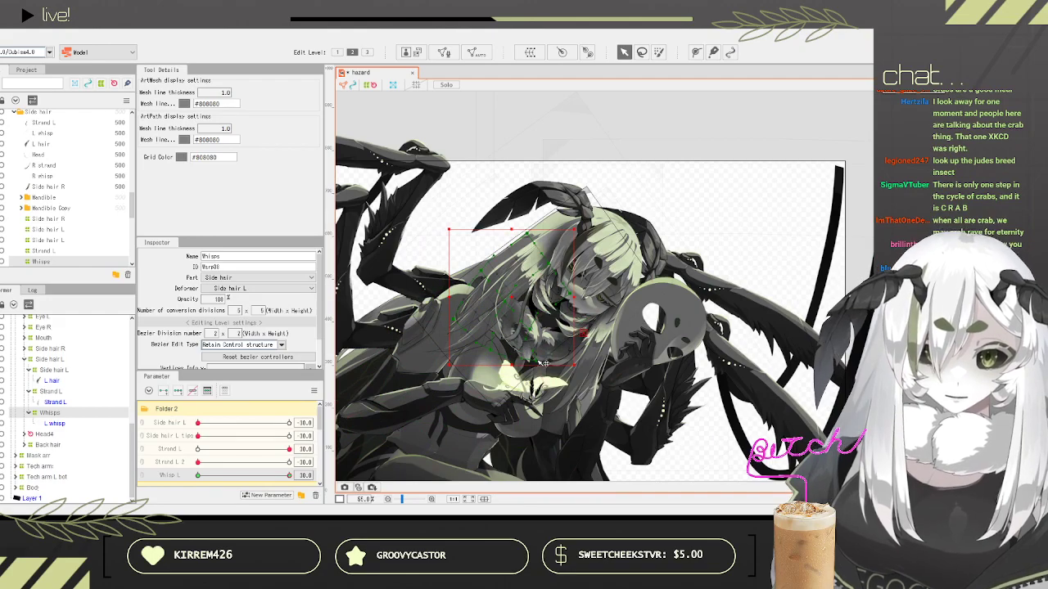
left_click_drag(279, 475, 162, 459)
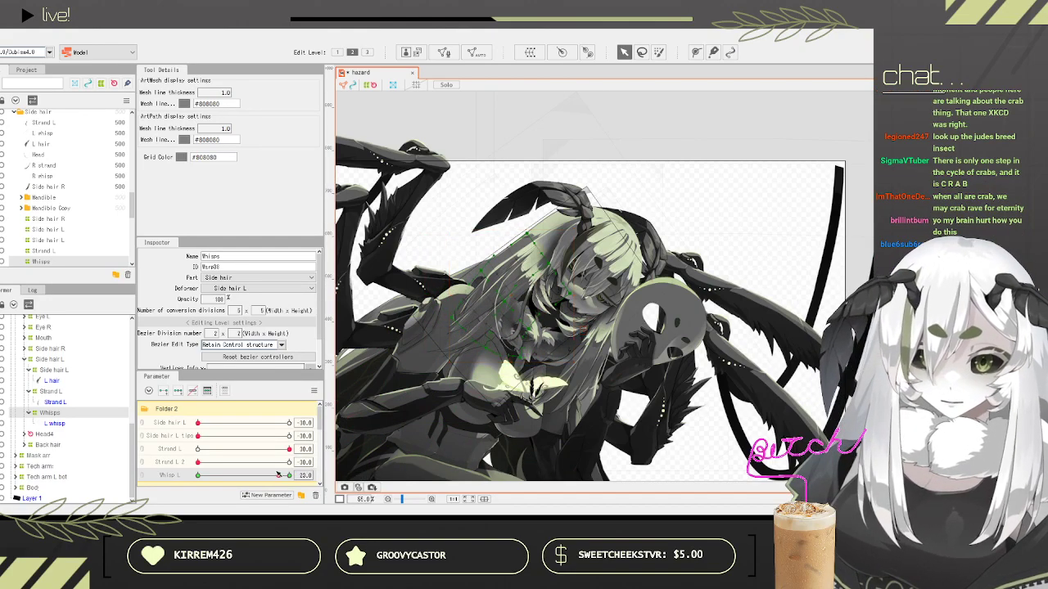
Step: Save the hazard model
left_click(3, 34)
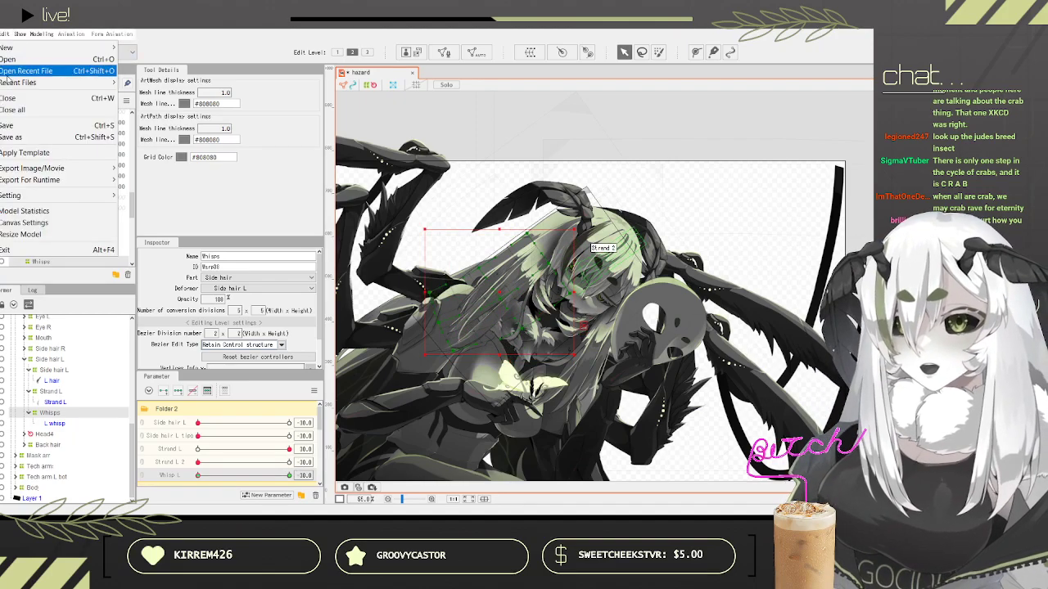
left_click(6, 125)
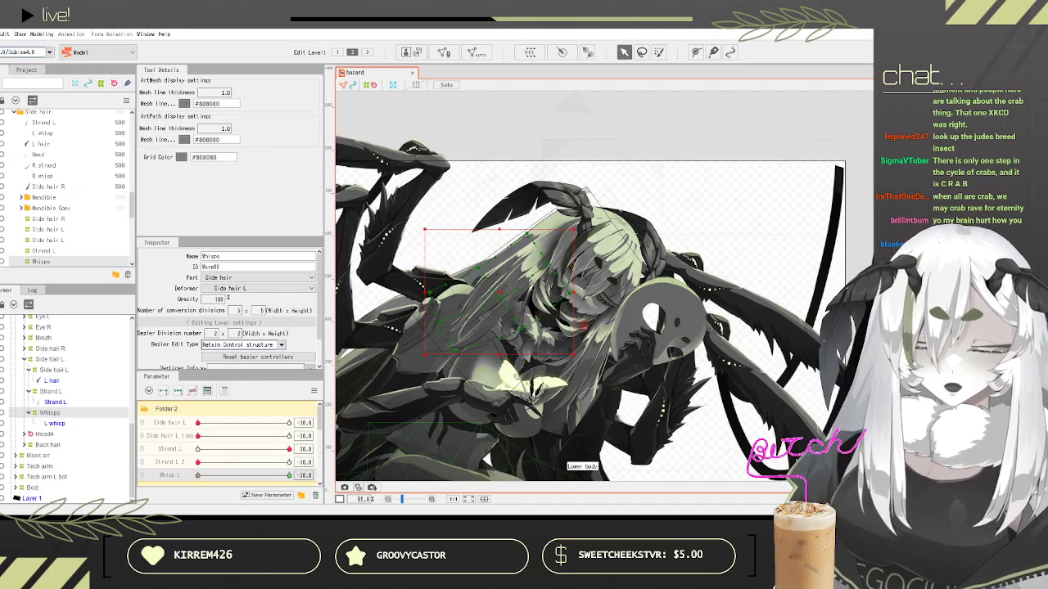